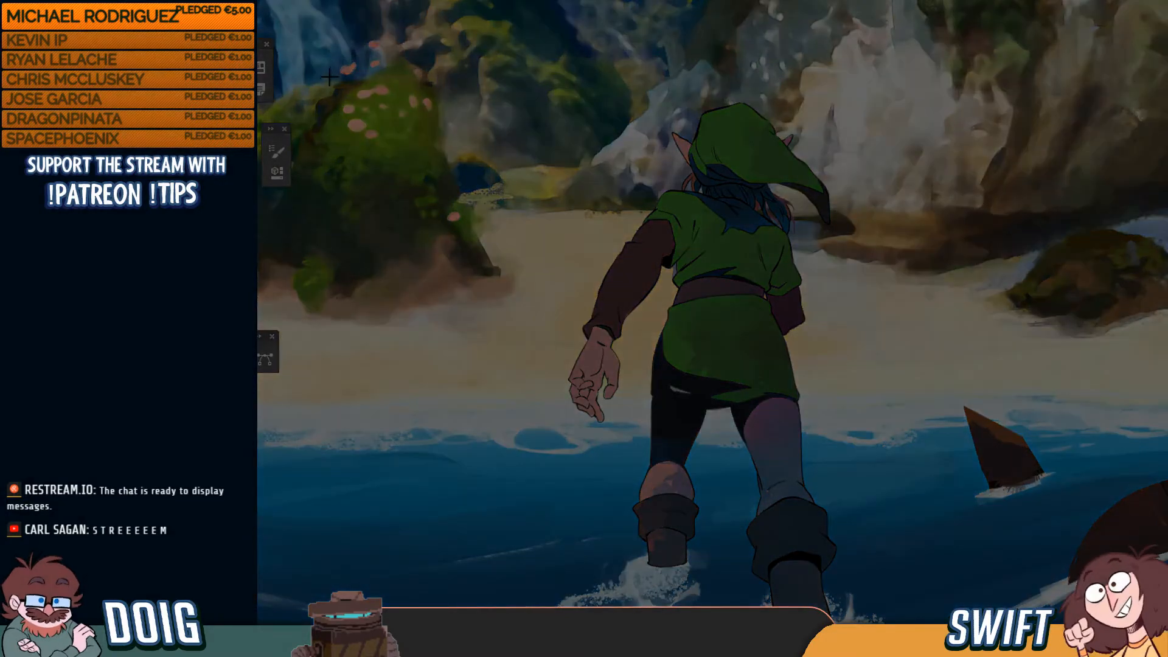
Draw a rectangular marquee around Link and the water's edge on the beach painting
drag(339, 75, 1149, 527)
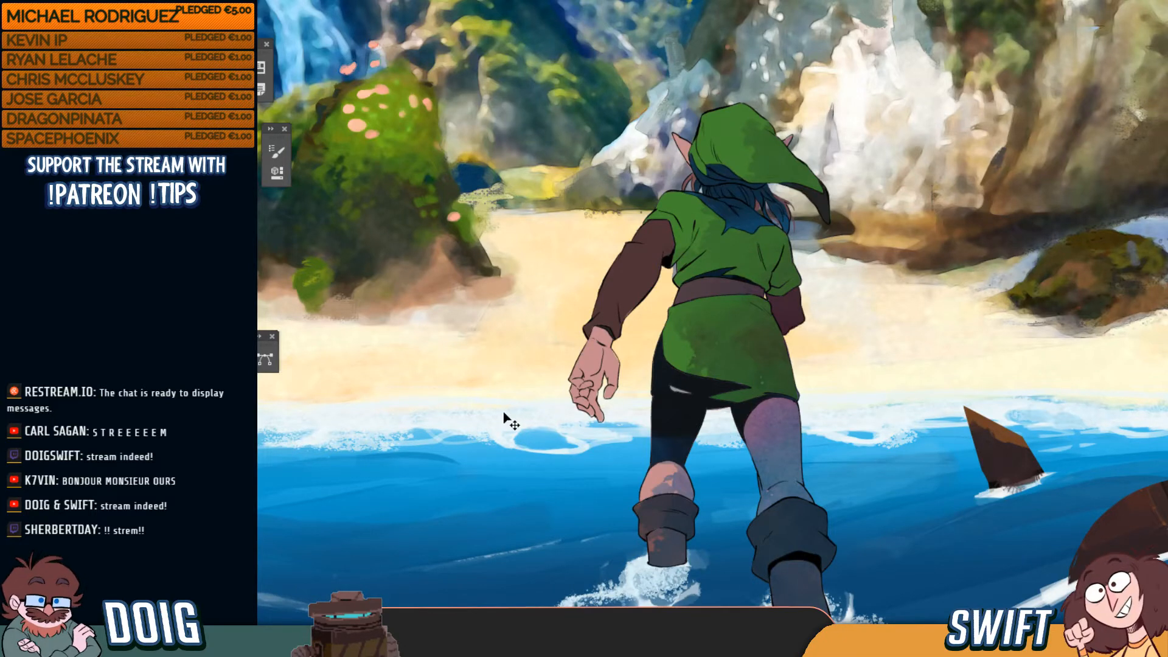
Zoom and pan to bring the pencil reference sketch in the sky into view
key(ctrl+minus)
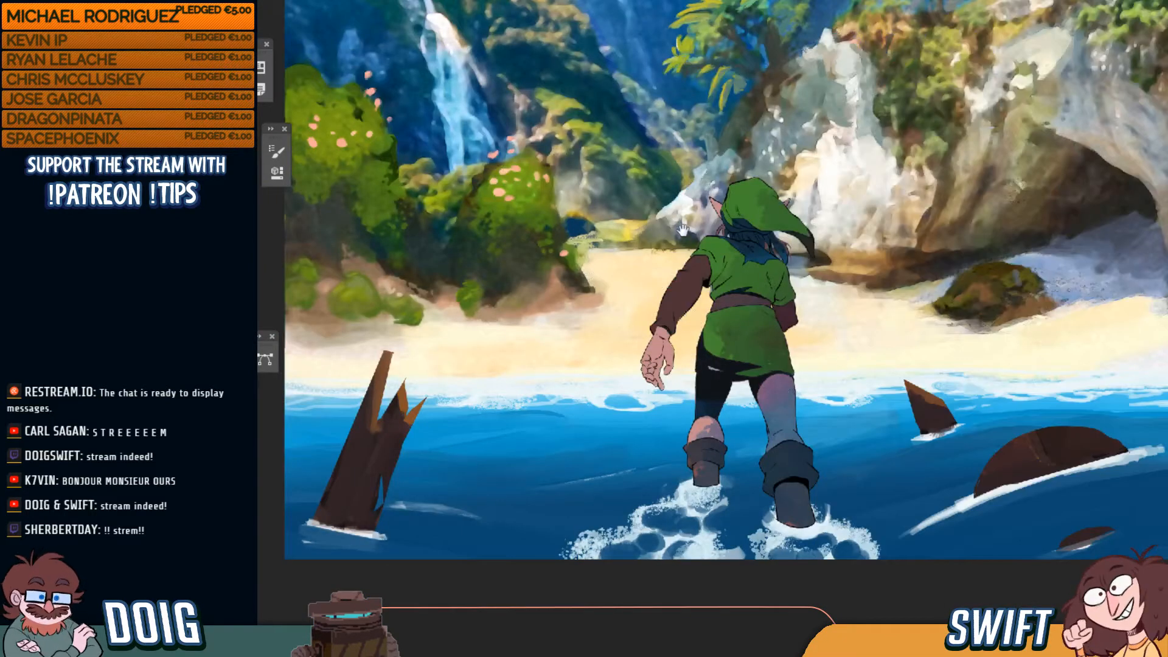
drag(684, 226, 649, 375)
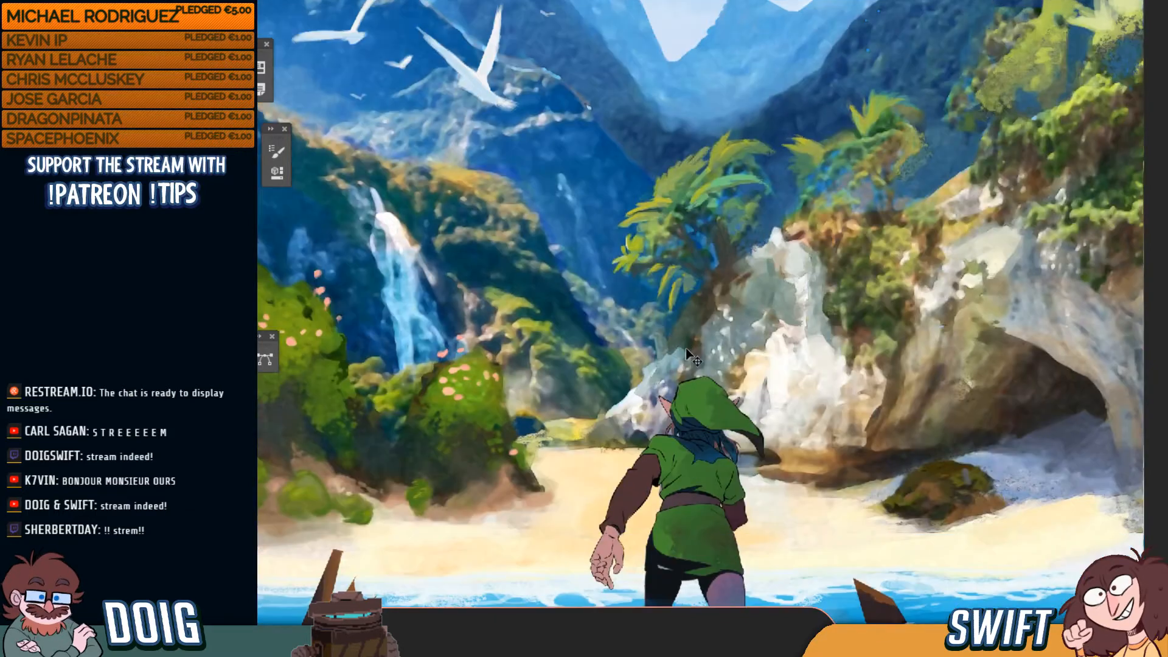
key(ctrl+minus)
key(ctrl+minus)
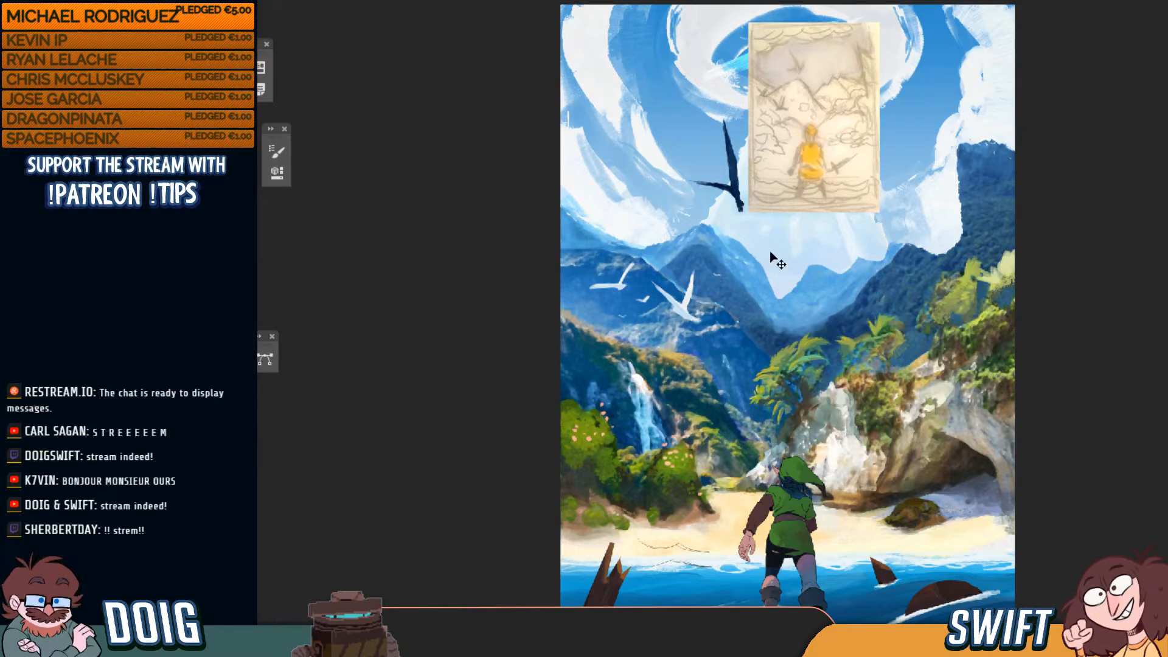
key(ctrl+plus)
key(ctrl+plus)
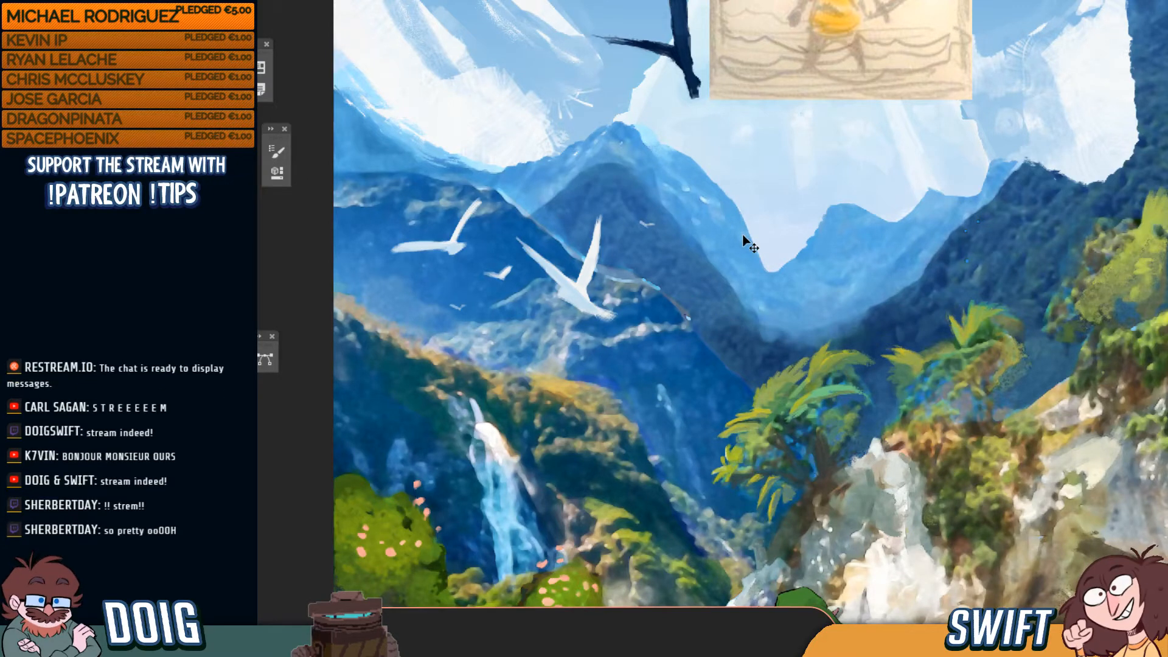
drag(738, 217, 708, 363)
key(ctrl+plus)
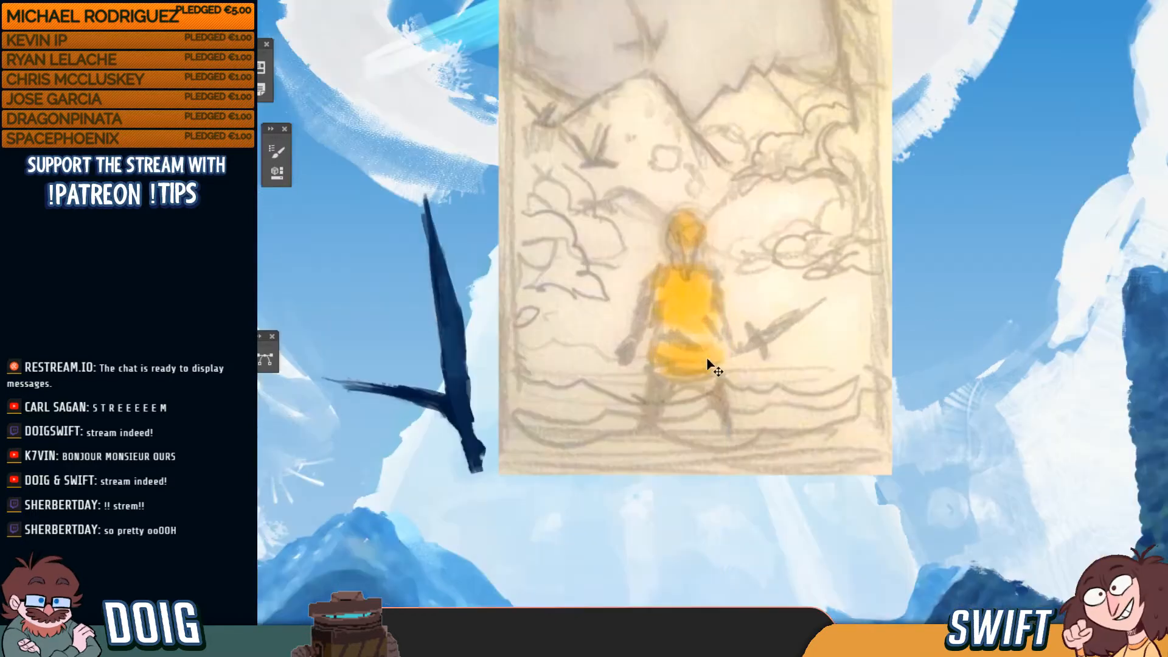
drag(781, 247, 795, 318)
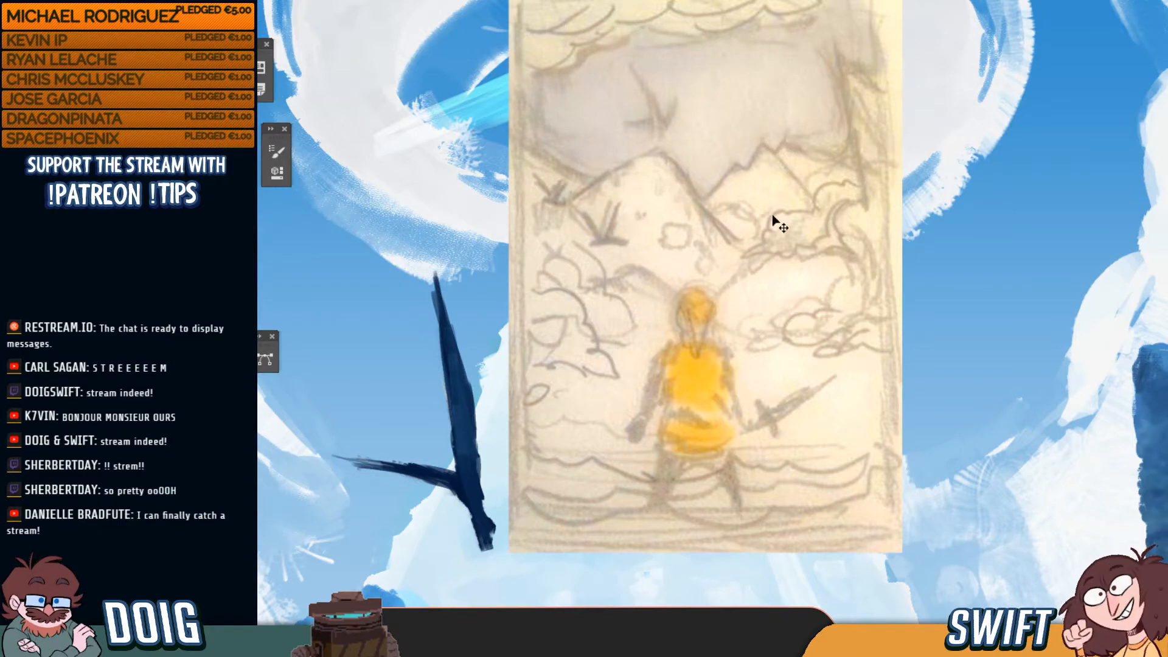
drag(756, 286, 739, 305)
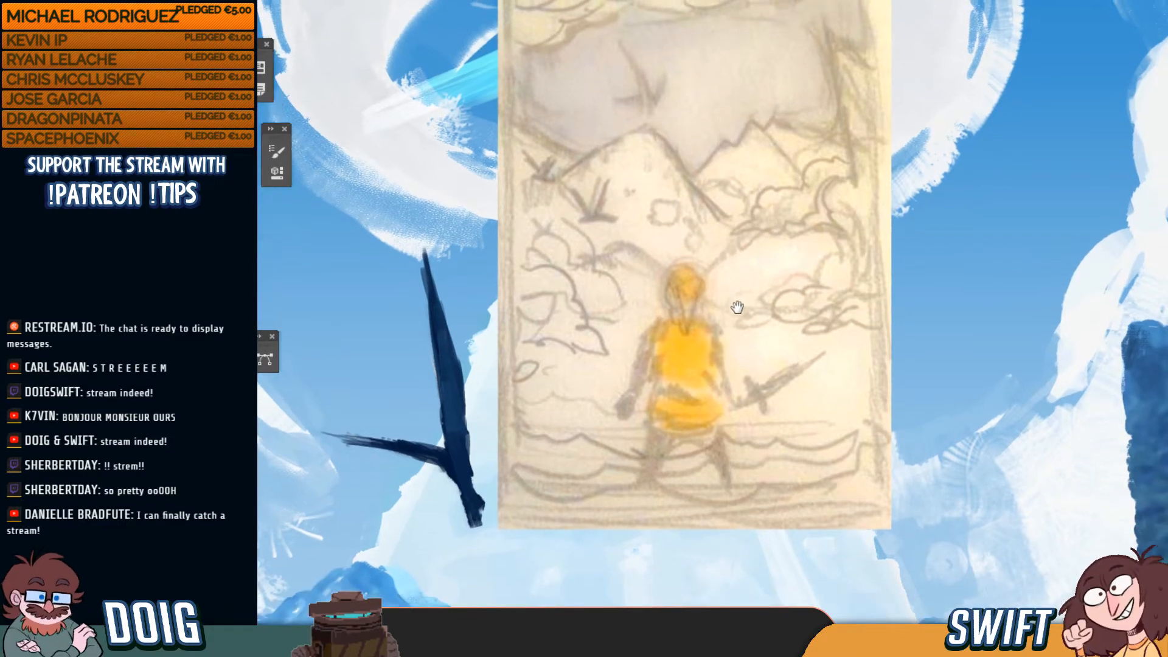
Drag the pencil reference sketch from the top centre to the right side of the painting
scroll(740, 307, down, 5)
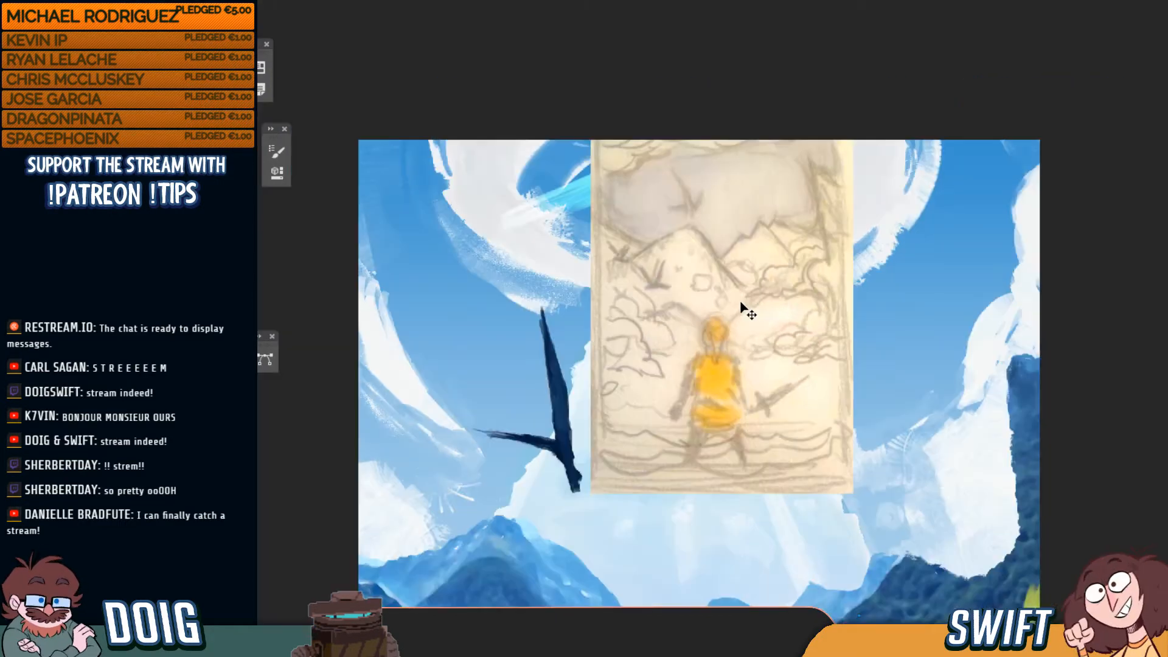
drag(850, 338, 875, 152)
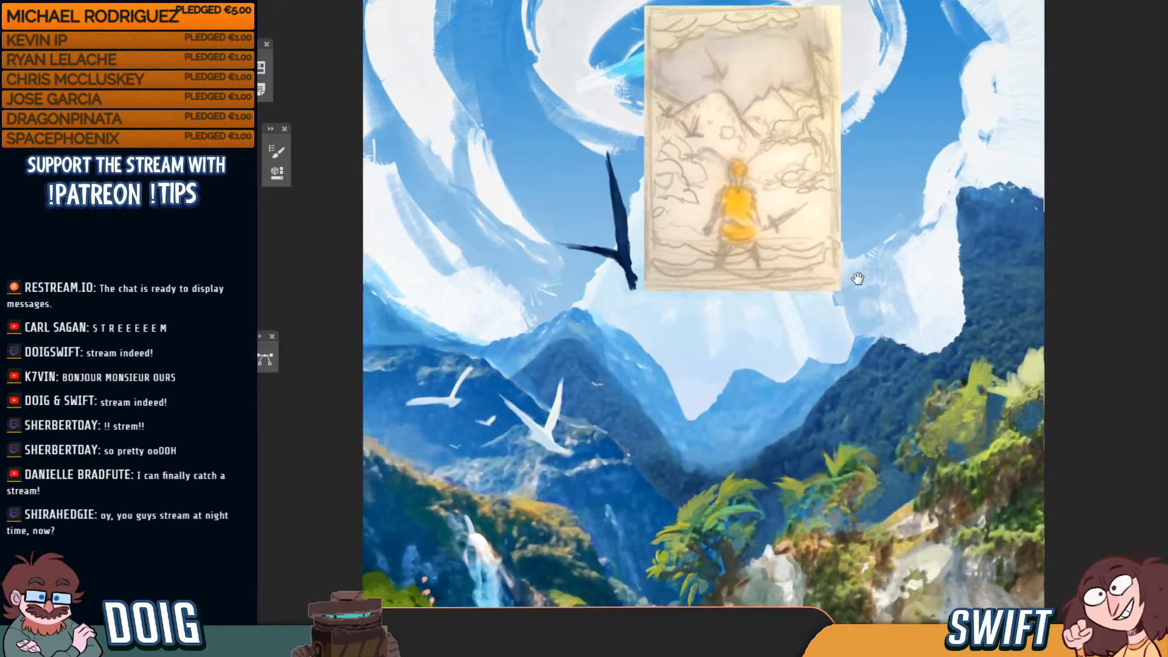
drag(861, 300, 852, 217)
drag(736, 152, 905, 294)
drag(970, 336, 963, 246)
Bring the beach and cliffs back into view and place the stream chat window beside the painting
drag(929, 366, 929, 334)
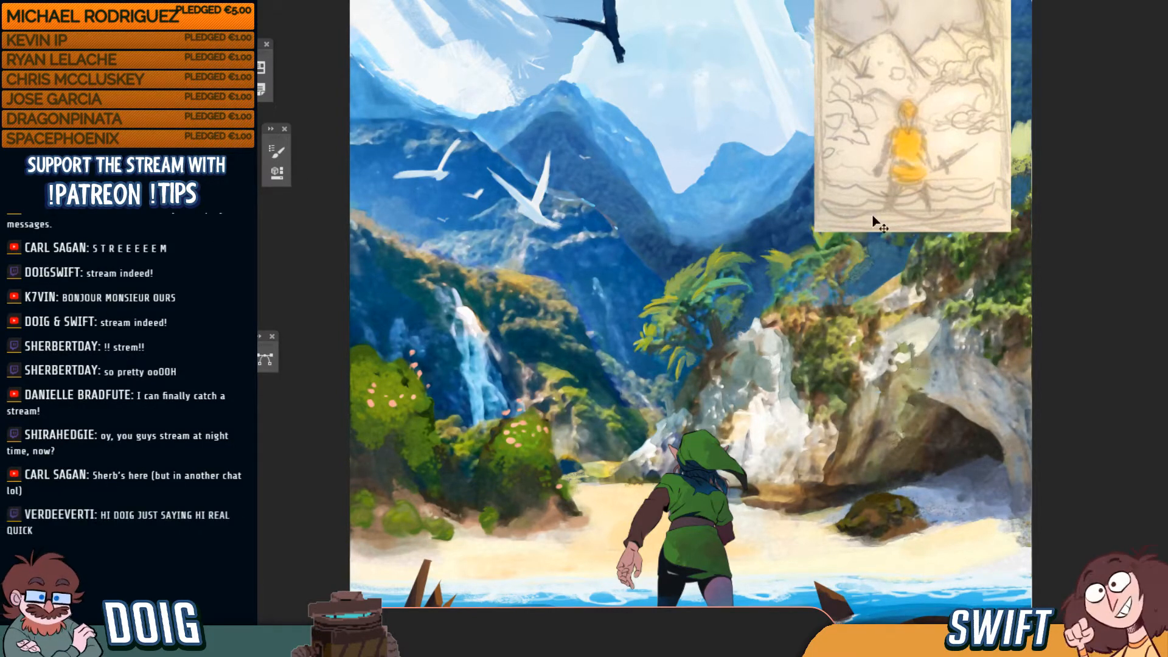
drag(1061, 275, 1033, 305)
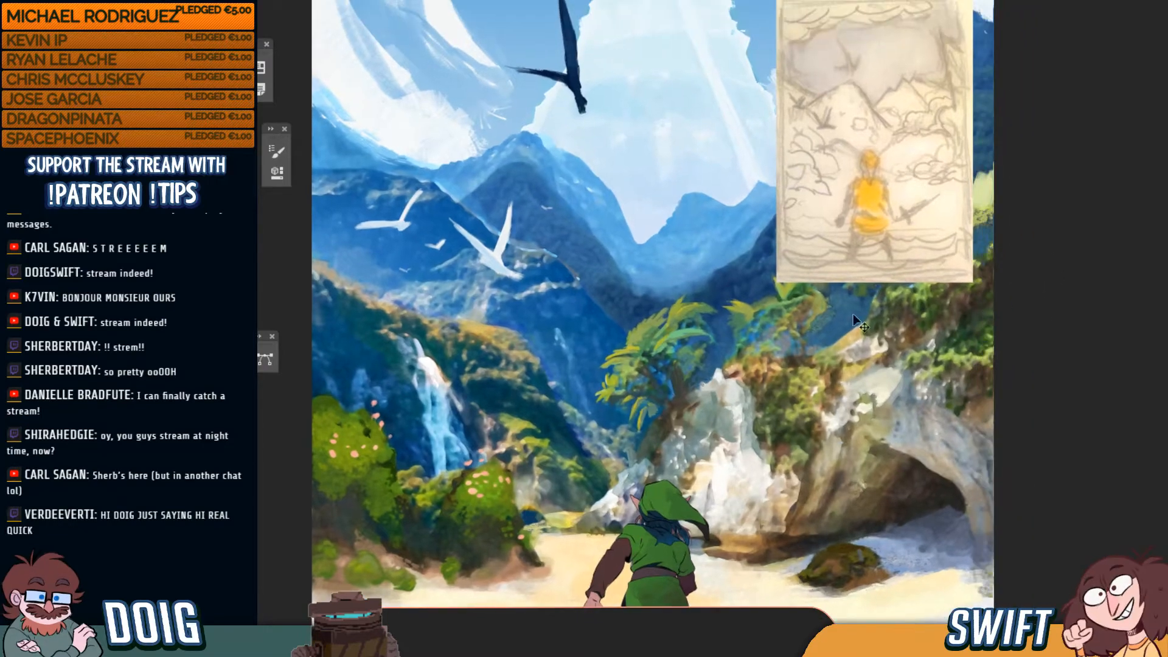
drag(445, 7, 807, 49)
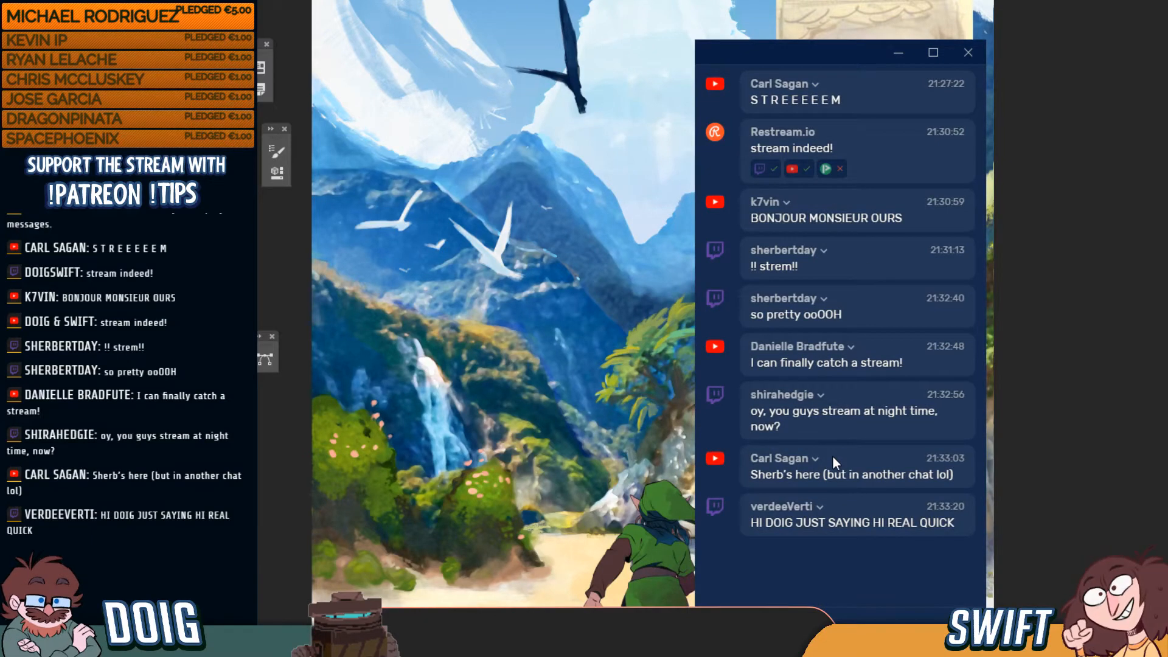
Drag the Restream chat window left until it sits fully off the canvas
drag(791, 53, 617, 40)
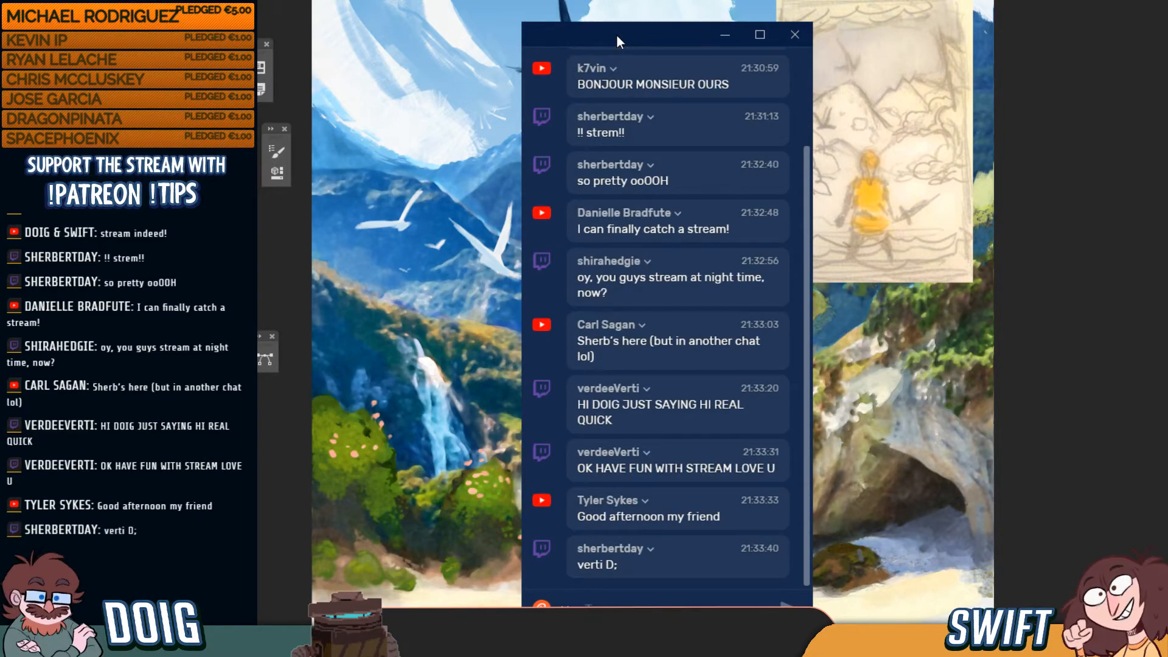
drag(617, 37, 24, 38)
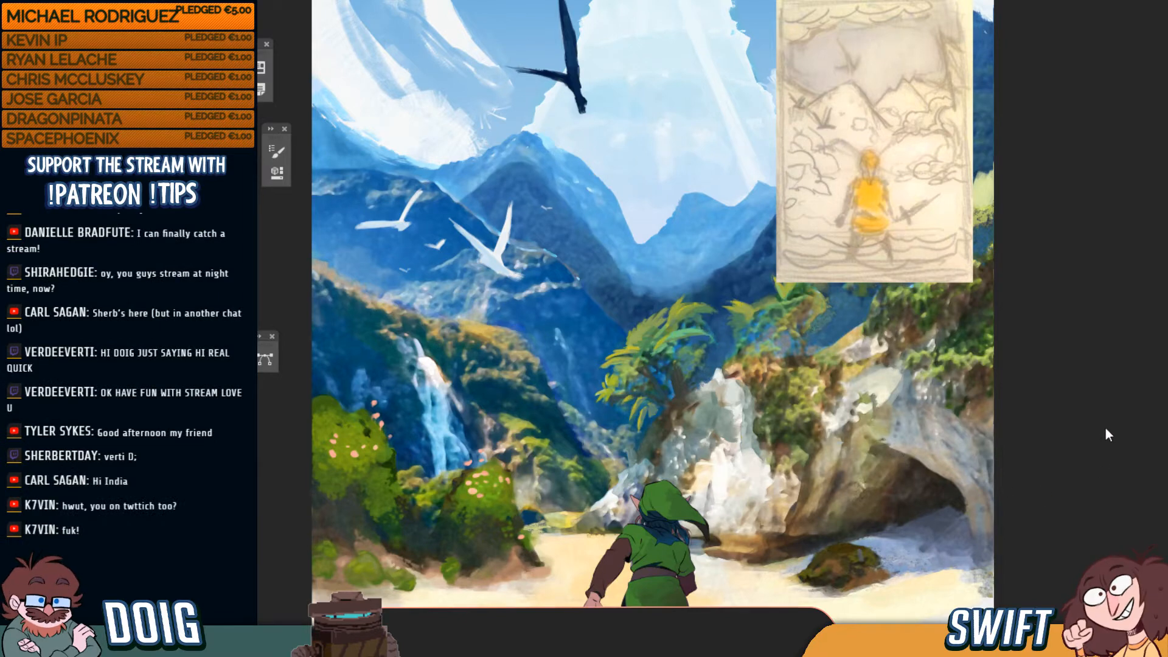
Fit the whole painting in the window and hide the pencil sketch reference overlay
mouse_move(840, 417)
mouse_down()
mouse_move(826, 367)
mouse_move(844, 355)
mouse_up()
key(ctrl+0)
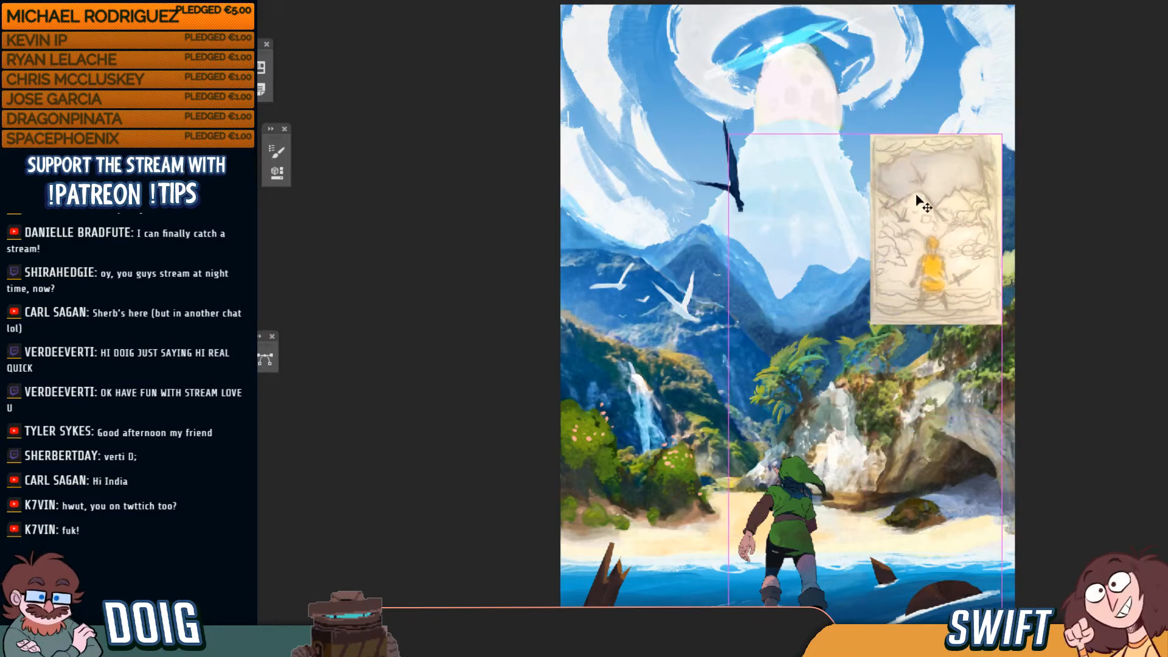
mouse_move(917, 198)
mouse_down()
mouse_move(933, 176)
mouse_move(931, 207)
mouse_move(922, 193)
mouse_move(919, 206)
mouse_up()
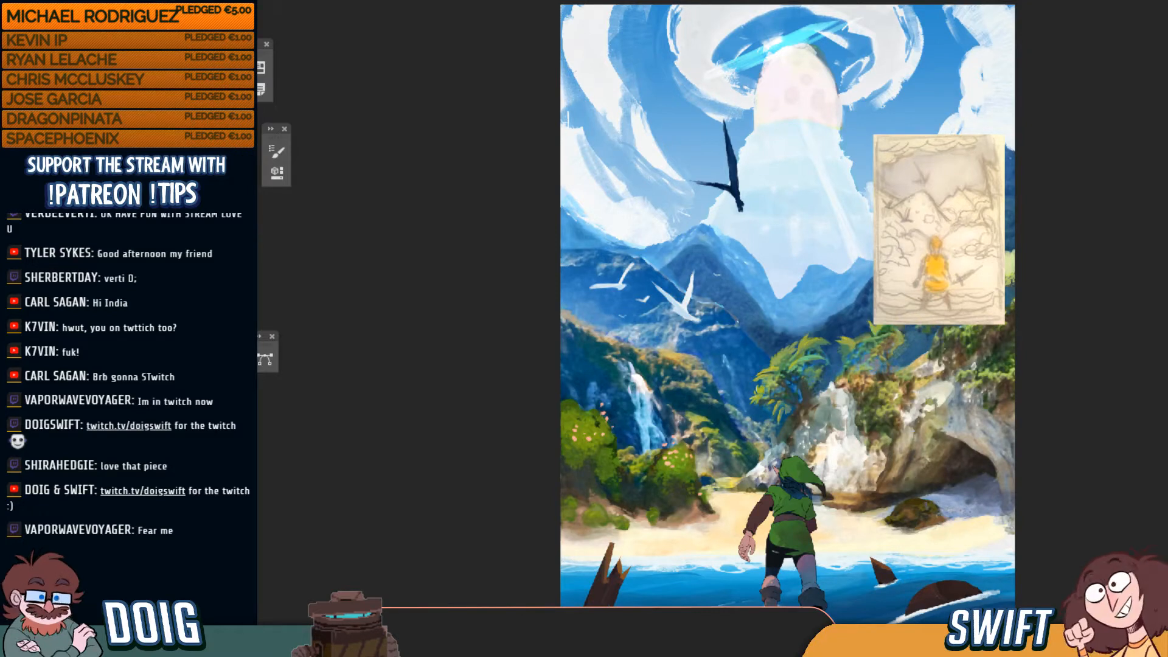
click(207, 494)
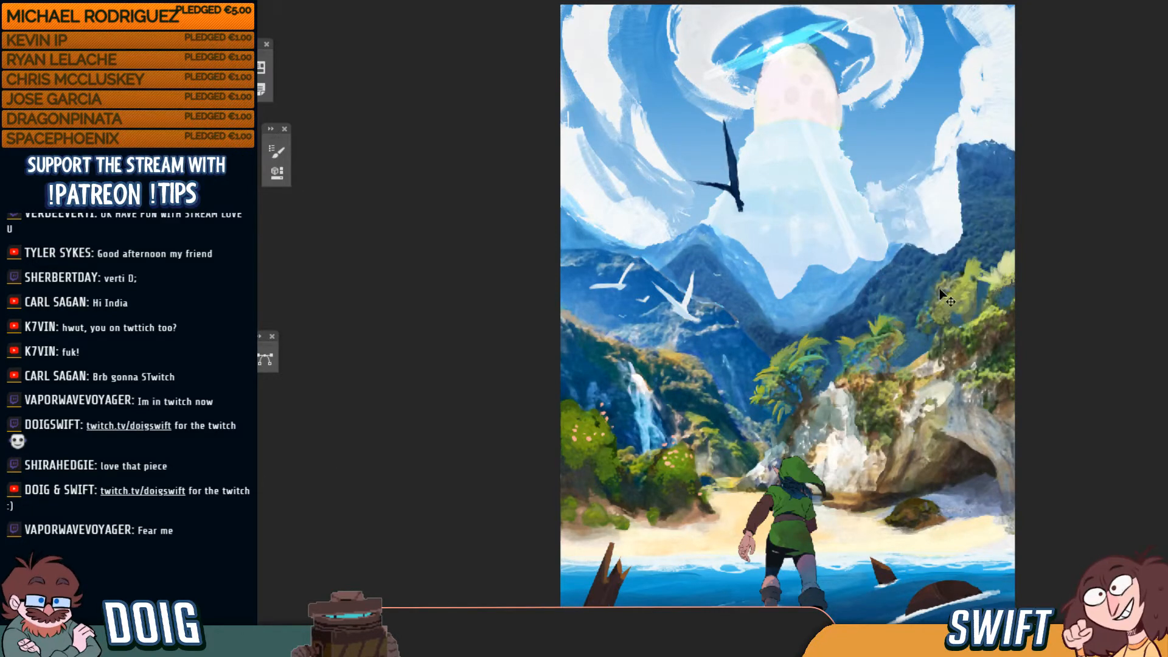
key(ctrl+plus)
key(ctrl+plus)
key(ctrl+plus)
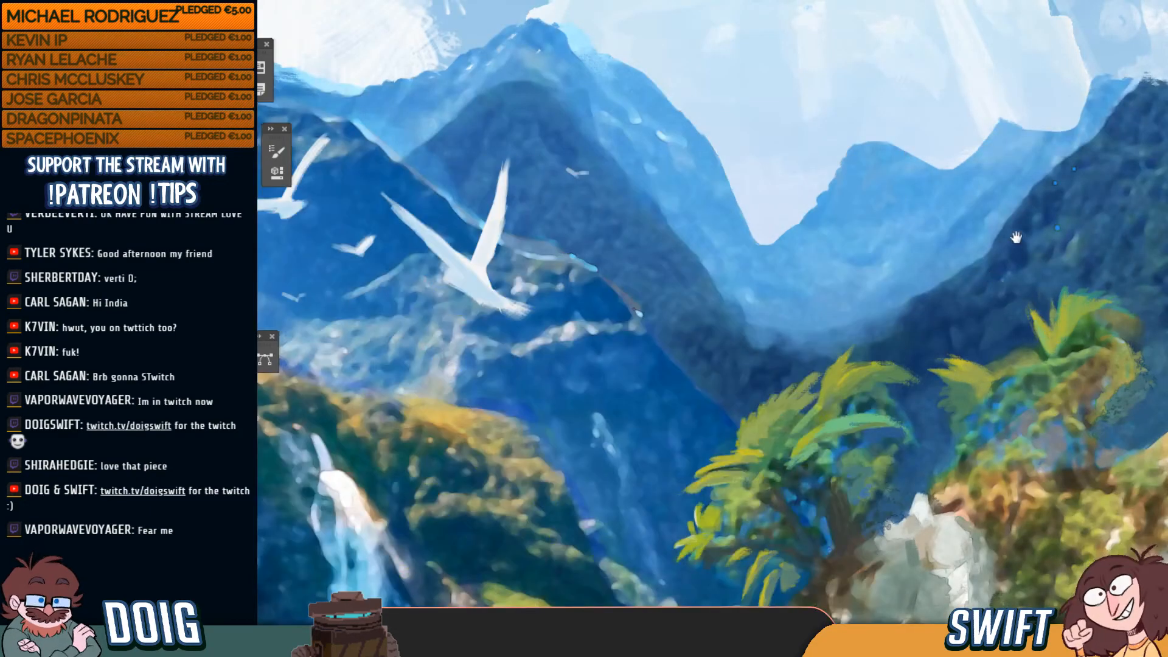
mouse_move(1016, 238)
mouse_down()
mouse_move(665, 399)
mouse_move(652, 409)
mouse_move(657, 498)
mouse_up()
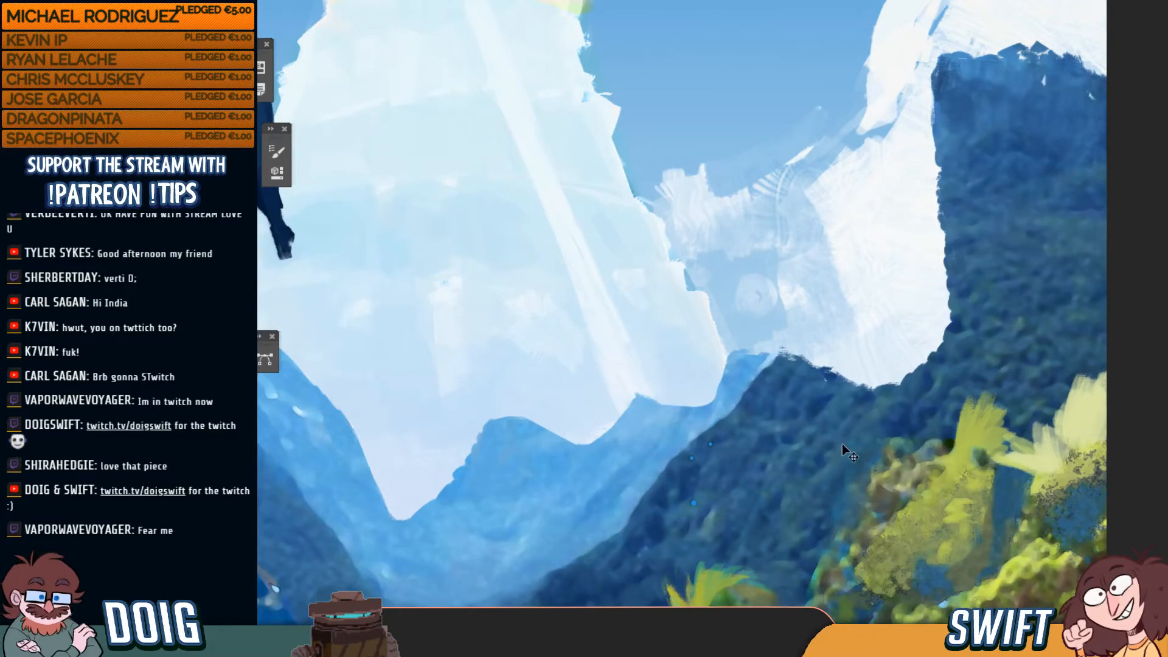
drag(736, 490, 860, 335)
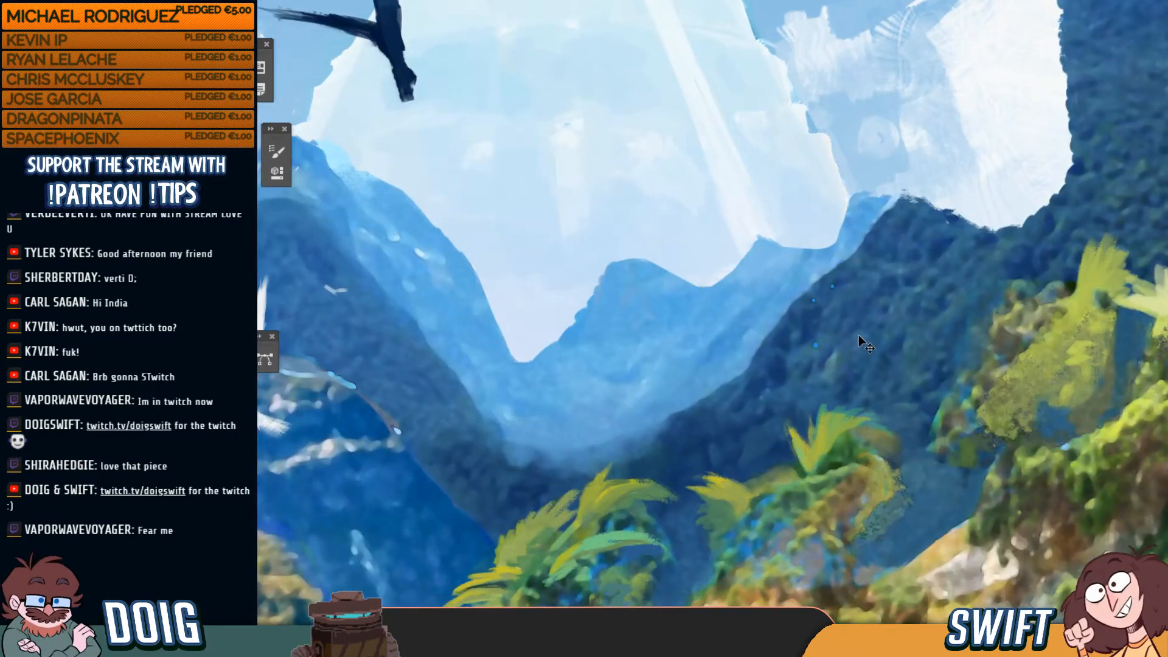
scroll(860, 335, down, 3)
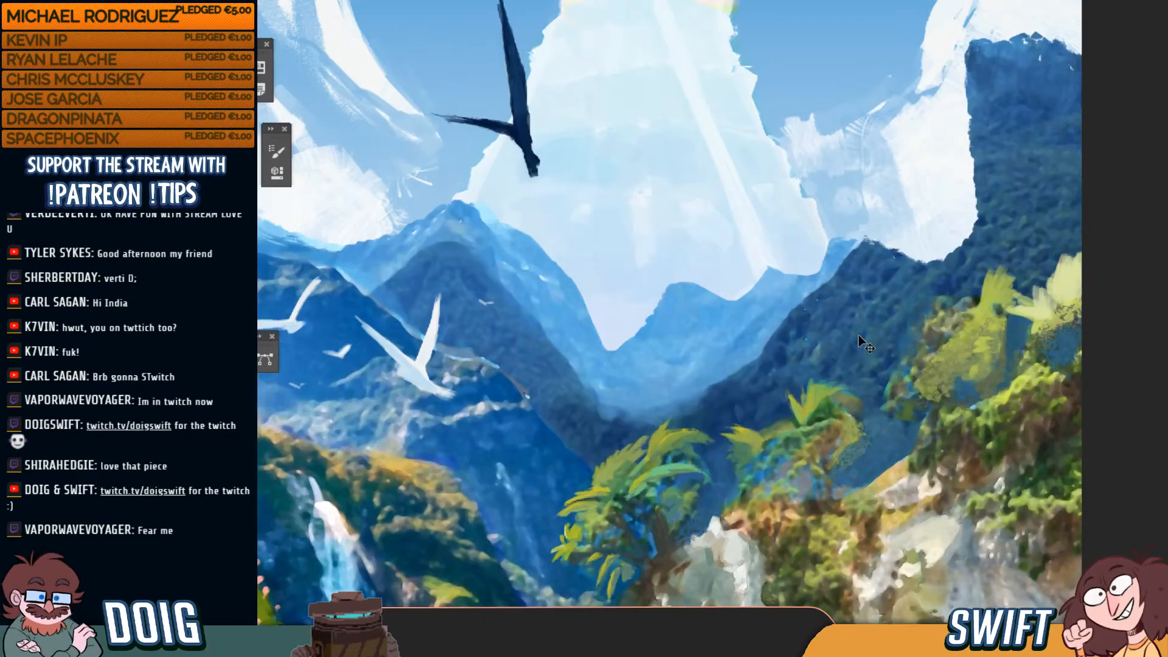
drag(798, 391, 852, 325)
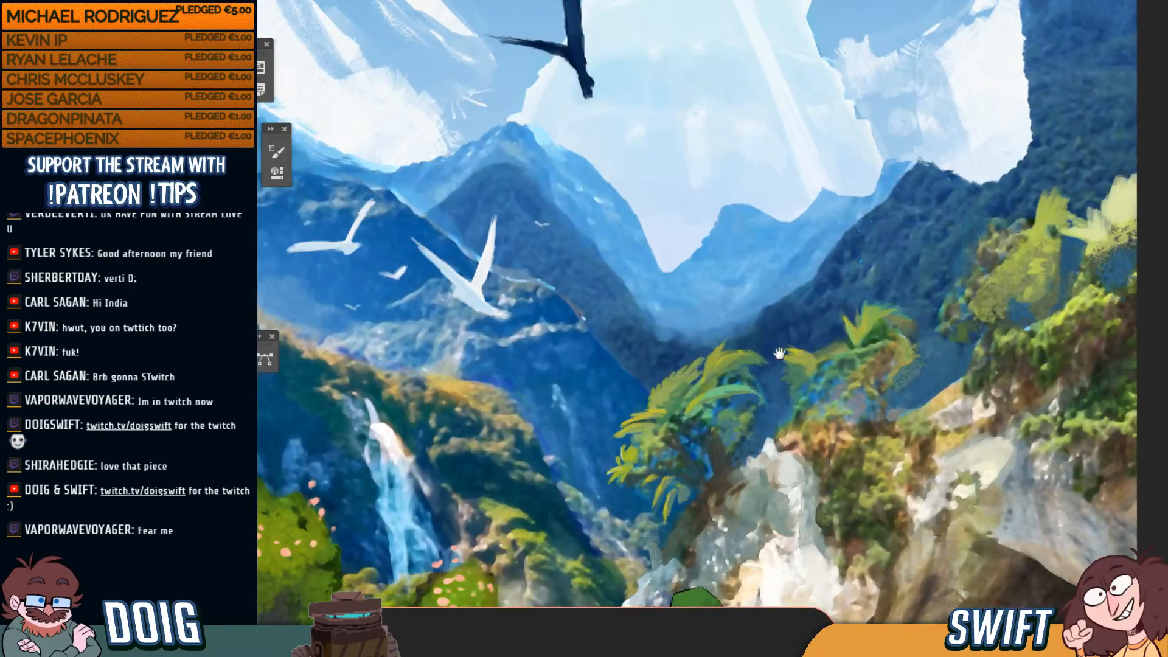
drag(780, 353, 760, 312)
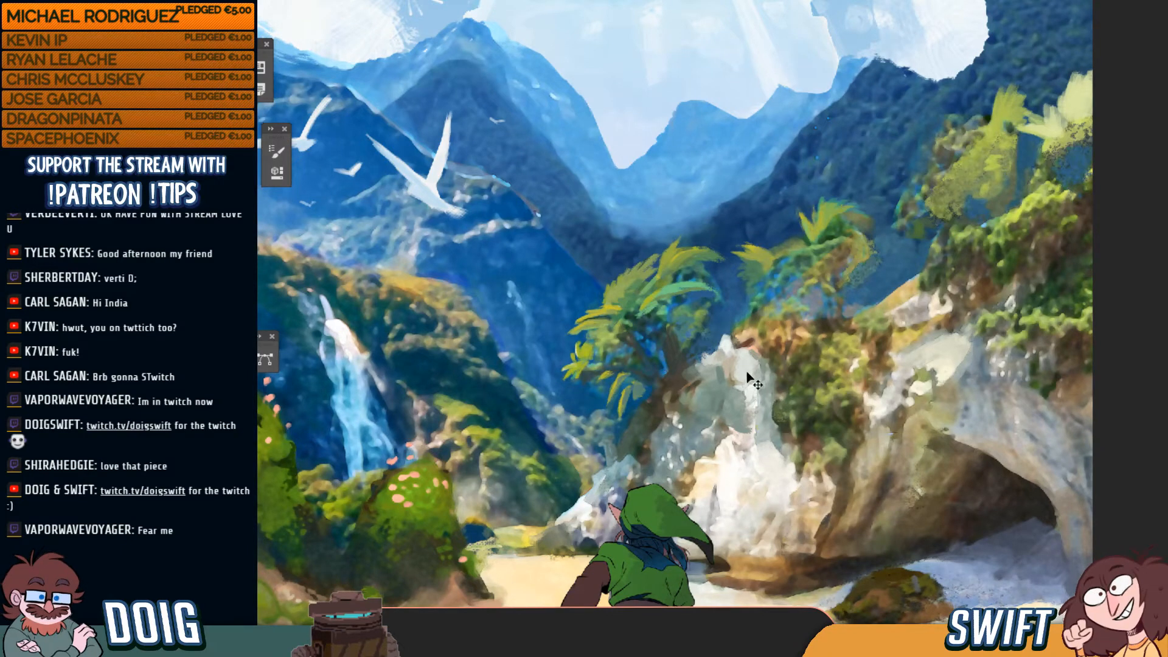
drag(718, 415, 729, 345)
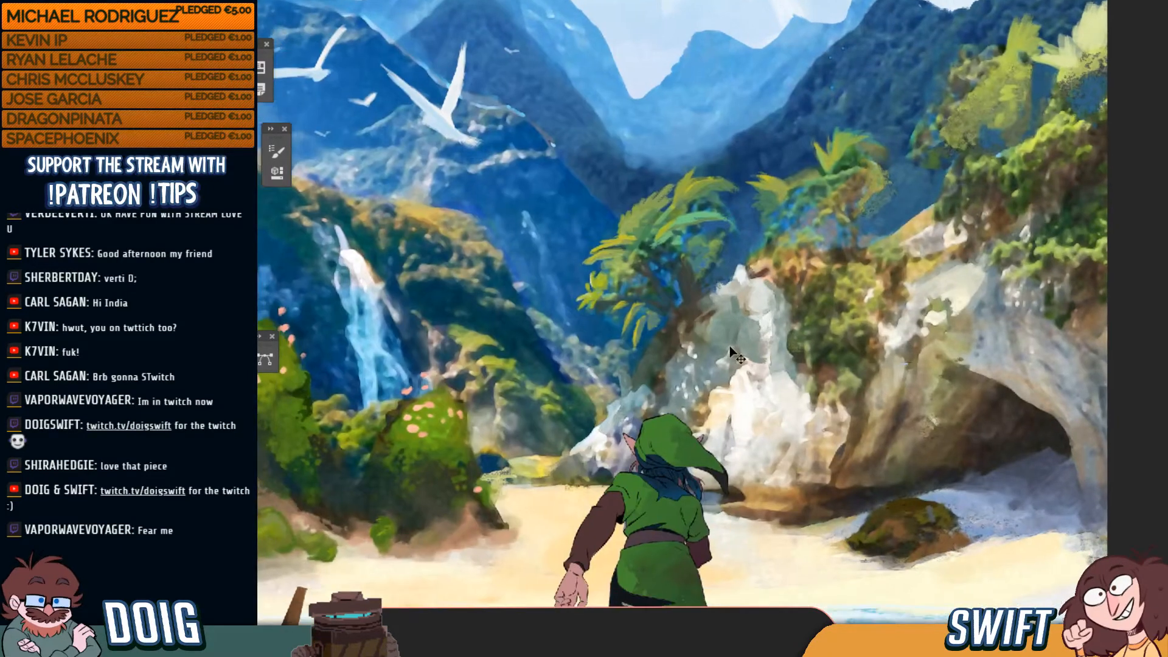
key(ctrl+minus)
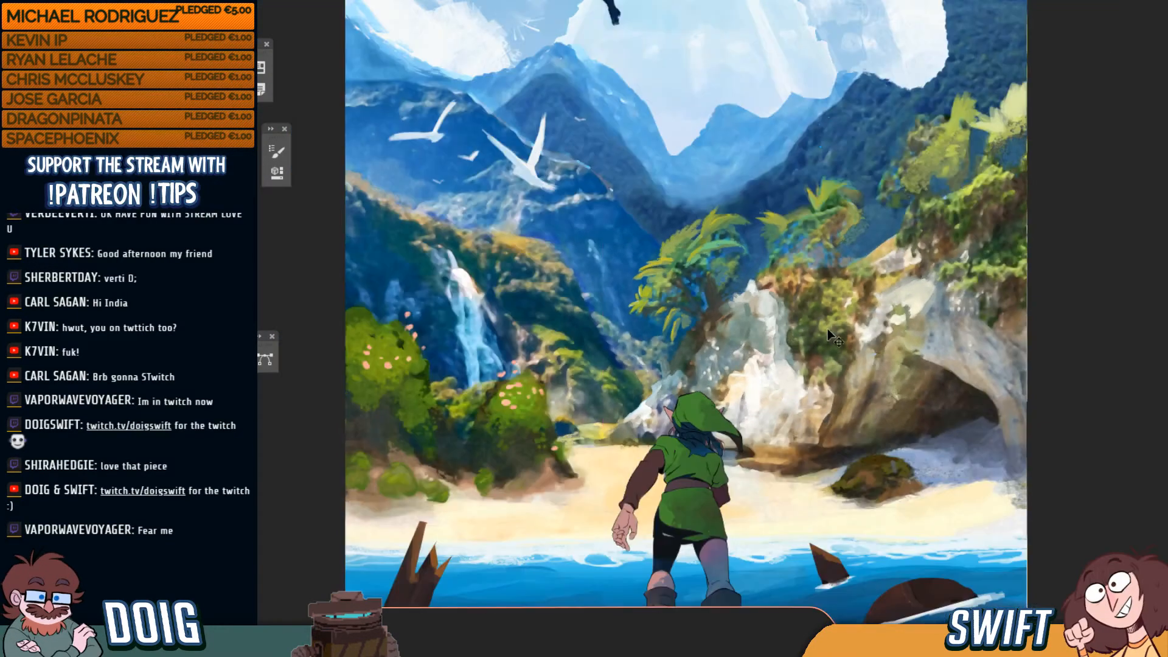
key(ctrl+minus)
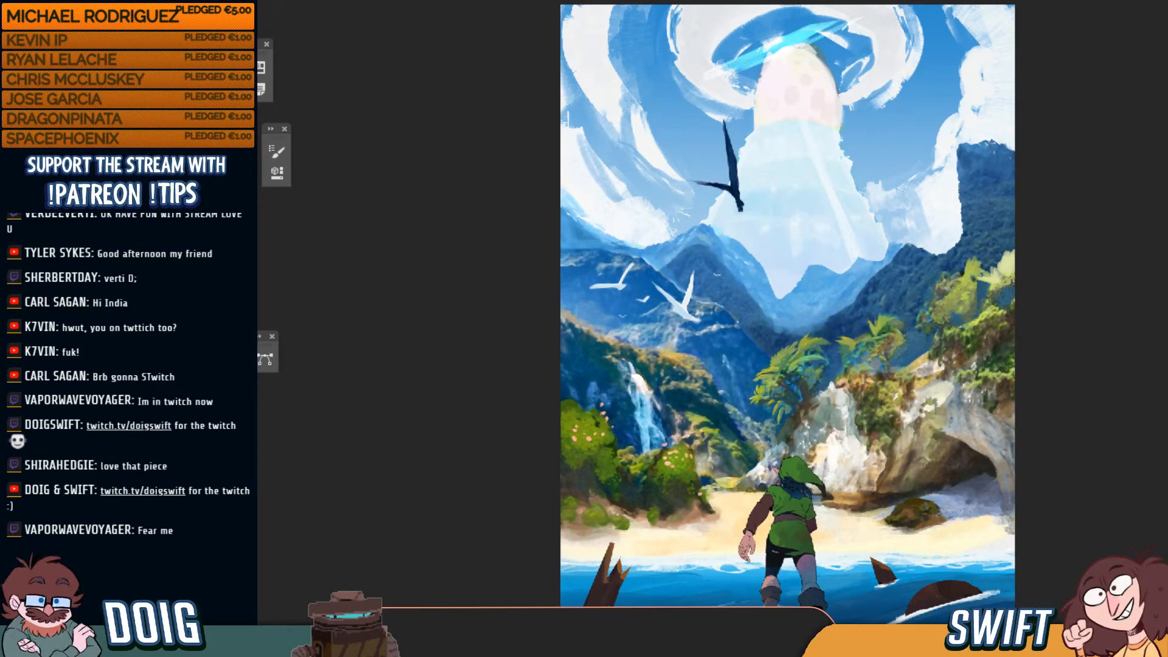
Select the groups from Background up to Birbs, excluding Birbs, and nudge them slightly lower
key(F7)
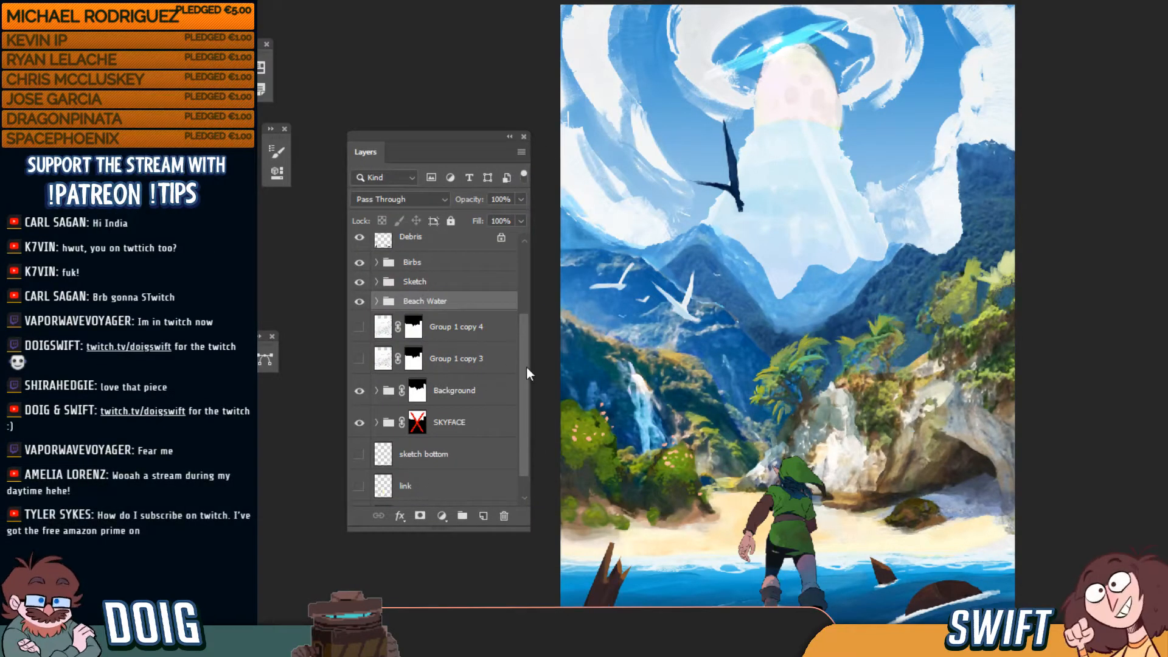
mouse_move(528, 367)
mouse_down()
mouse_move(531, 390)
mouse_move(532, 365)
mouse_up()
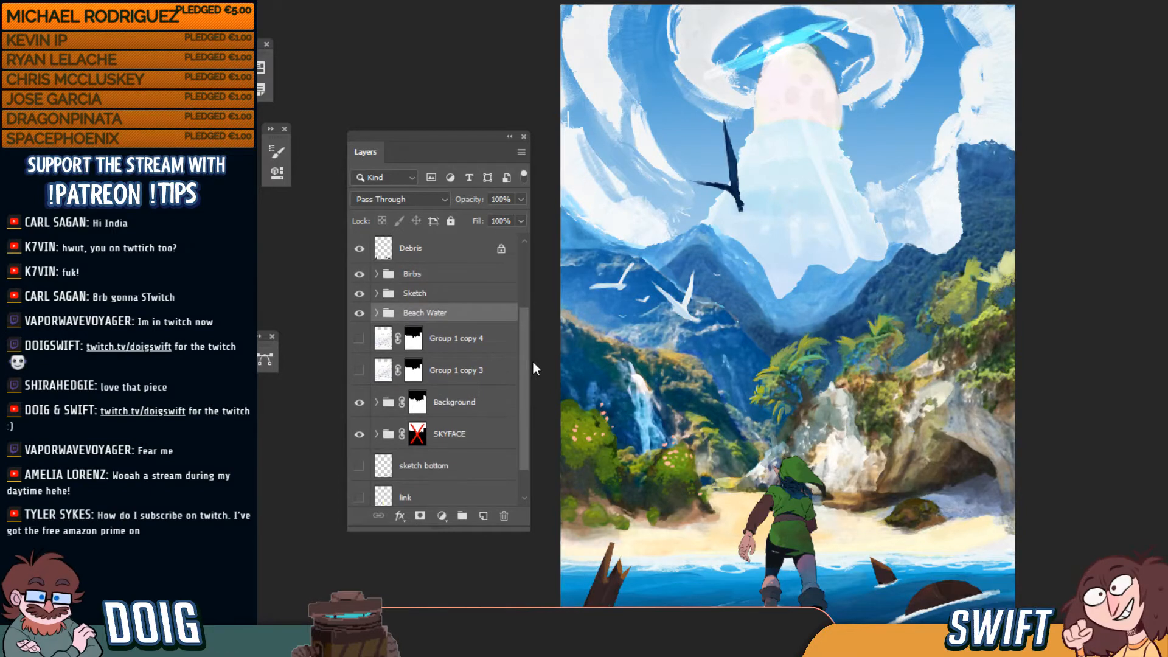
click(446, 414)
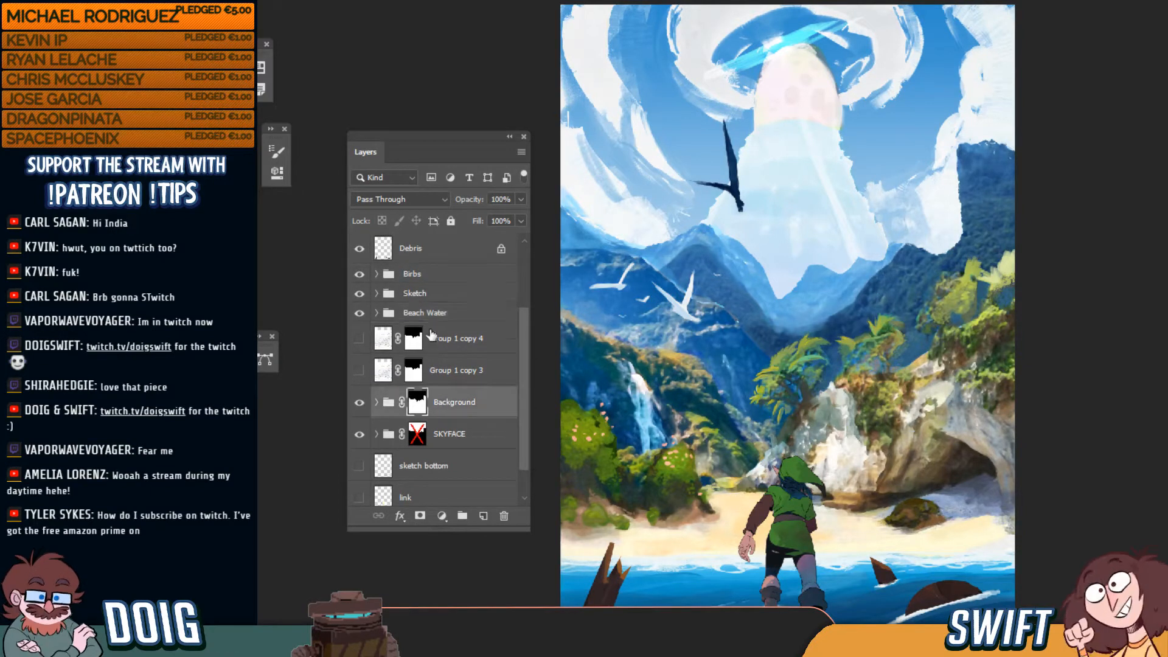
shift+click(444, 274)
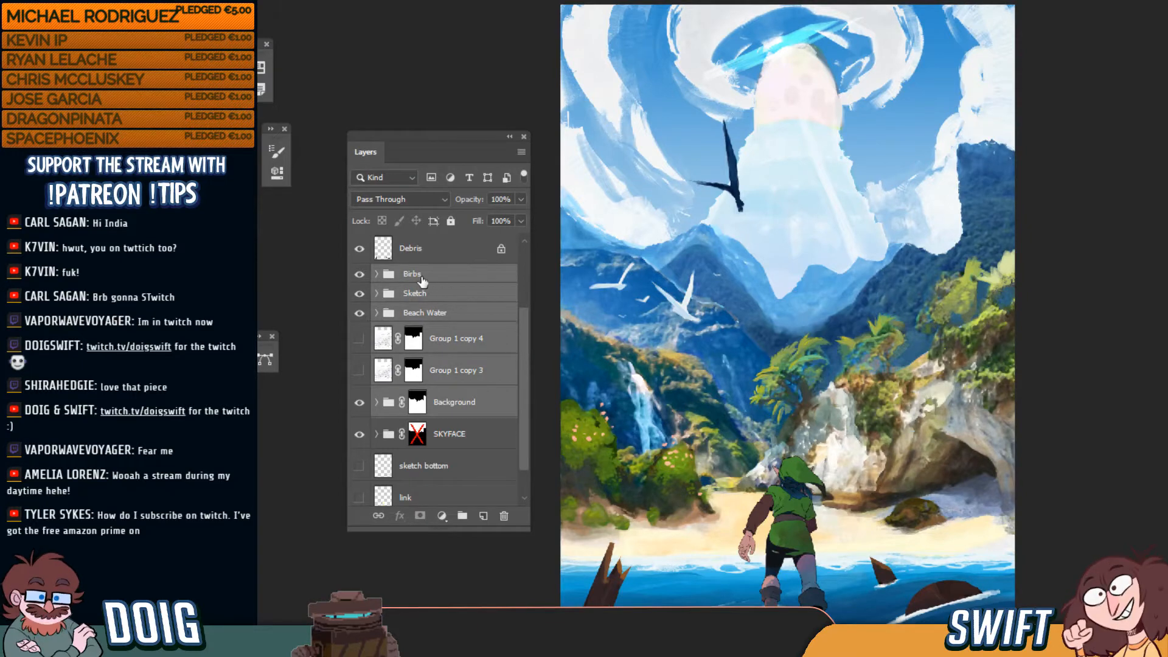
ctrl+click(422, 277)
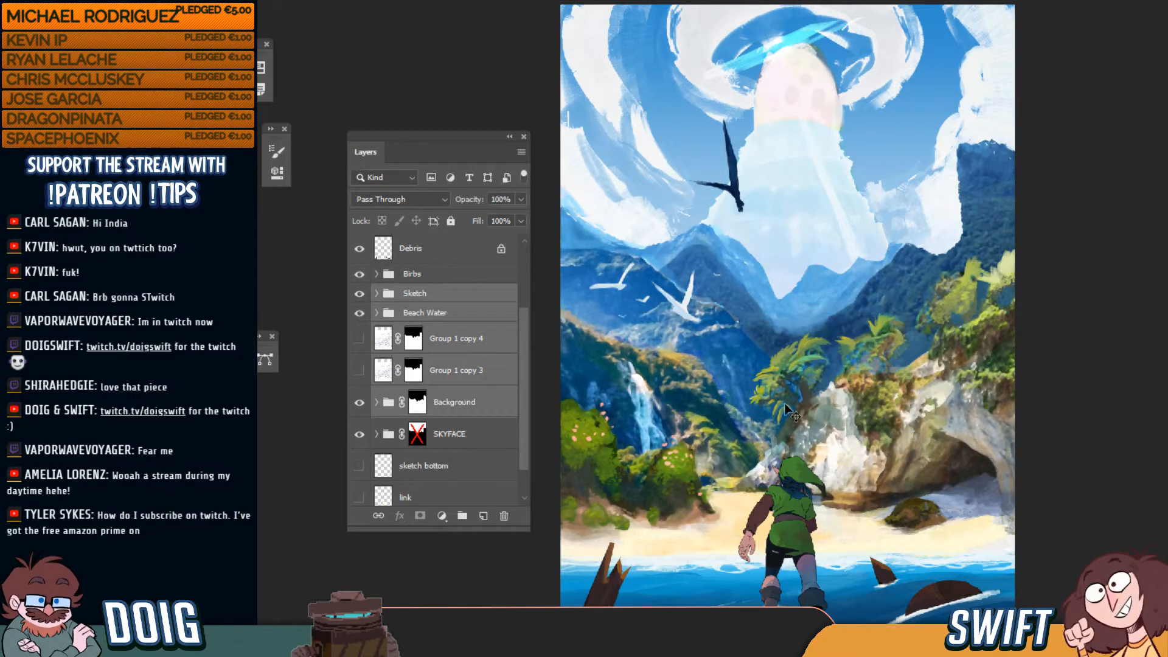
drag(793, 413, 790, 428)
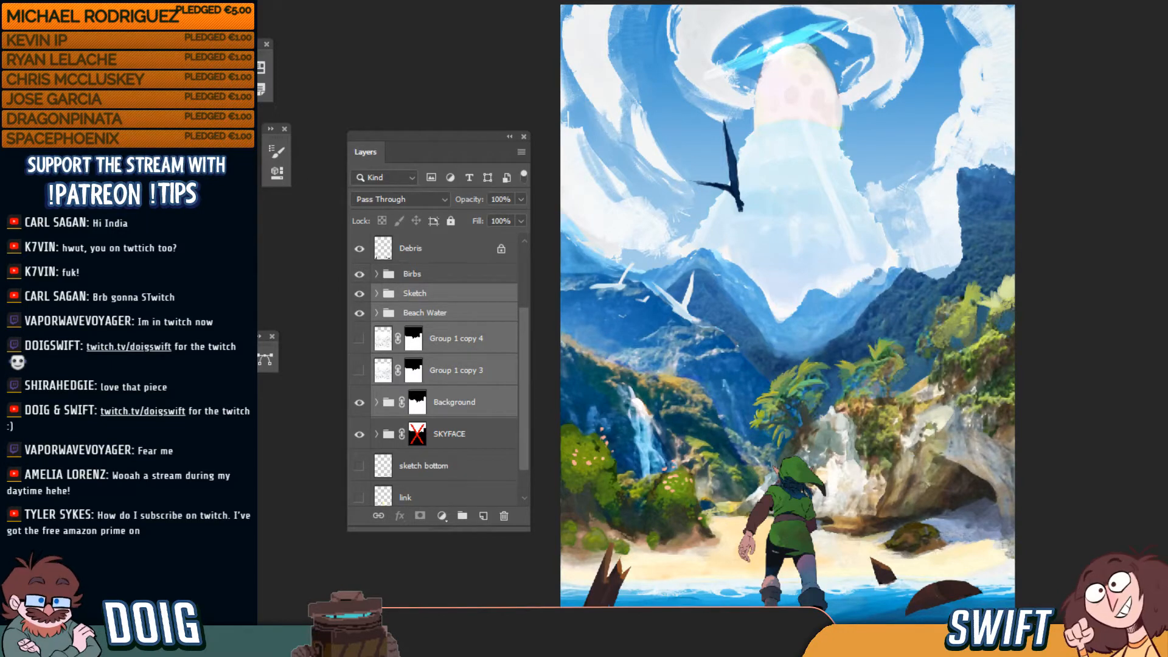
key(ctrl+n)
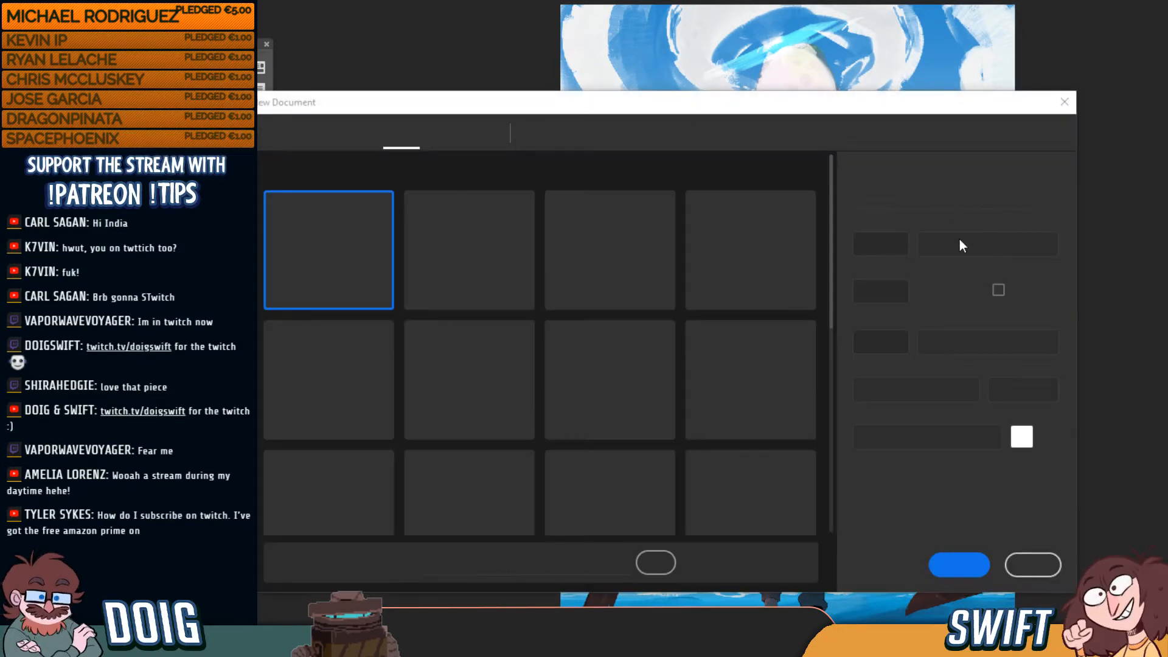
Create a new document, paste the grey draft artwork into it, and float it
click(967, 565)
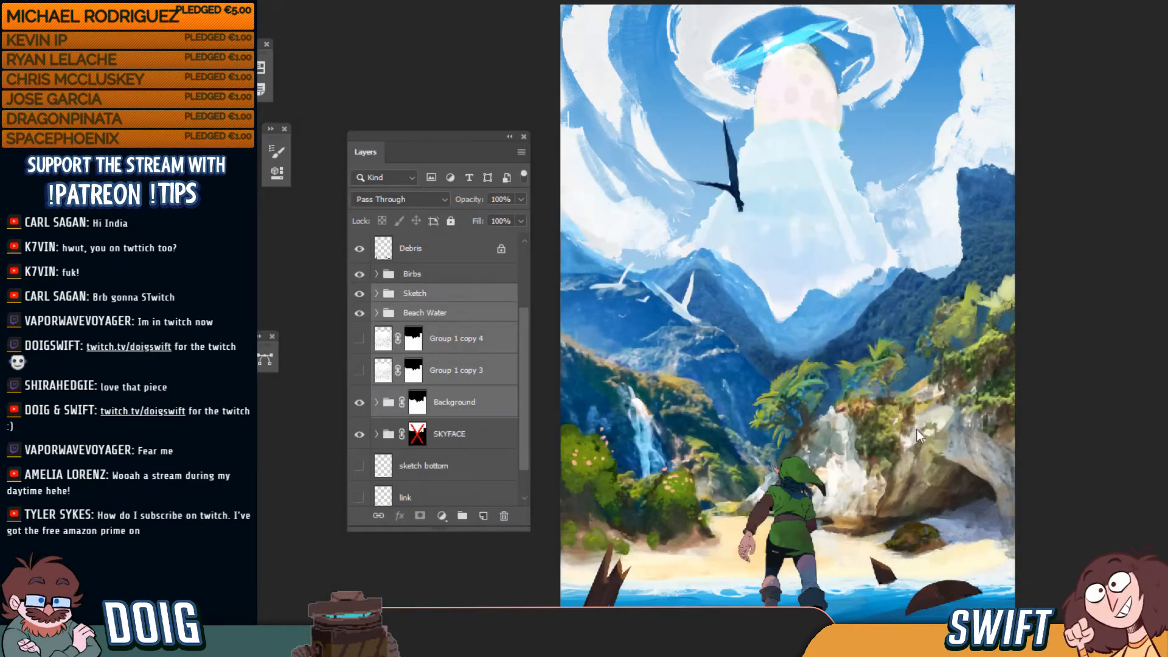
key(ctrl+v)
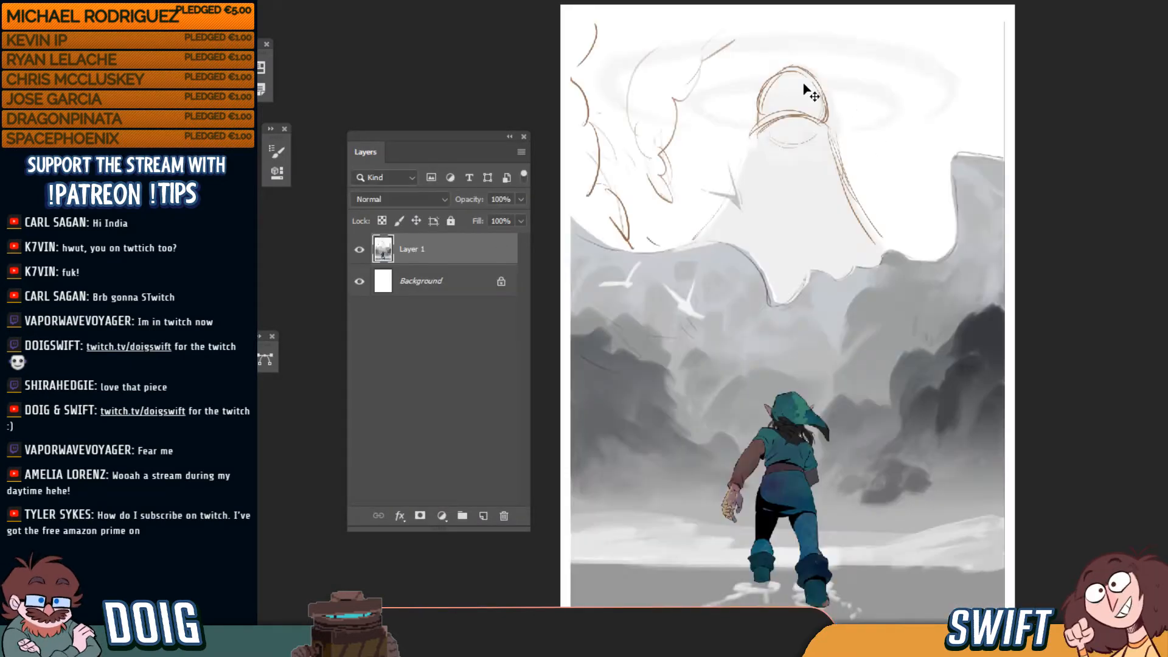
drag(527, 2, 764, 24)
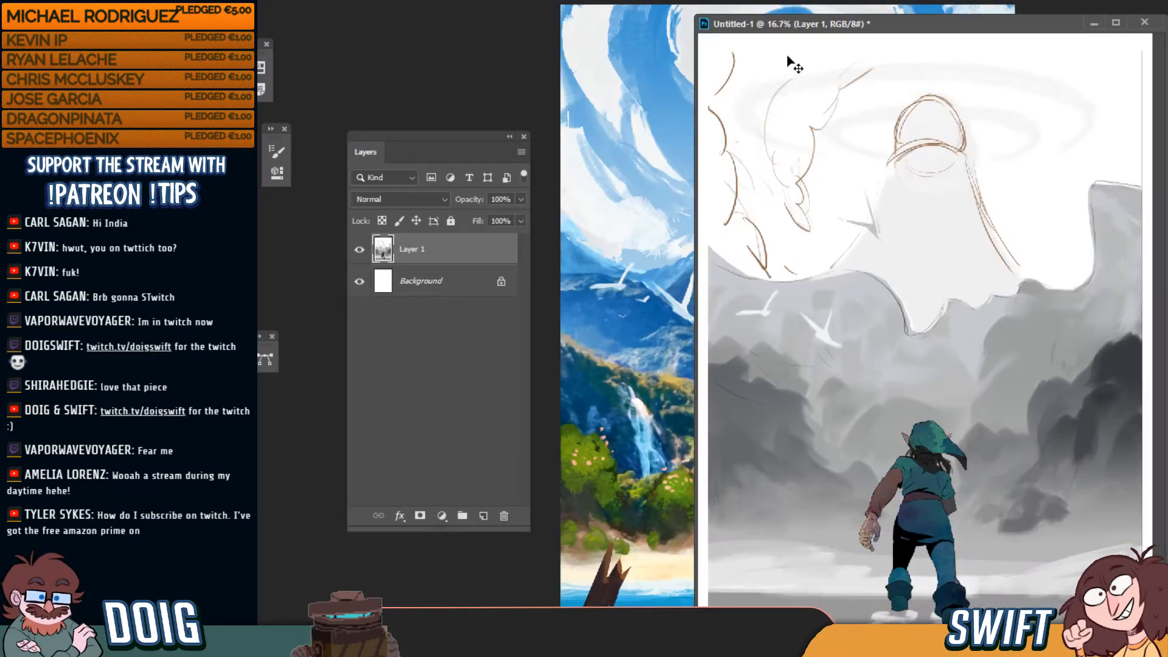
key(ctrl+plus)
key(ctrl+minus)
key(ctrl+minus)
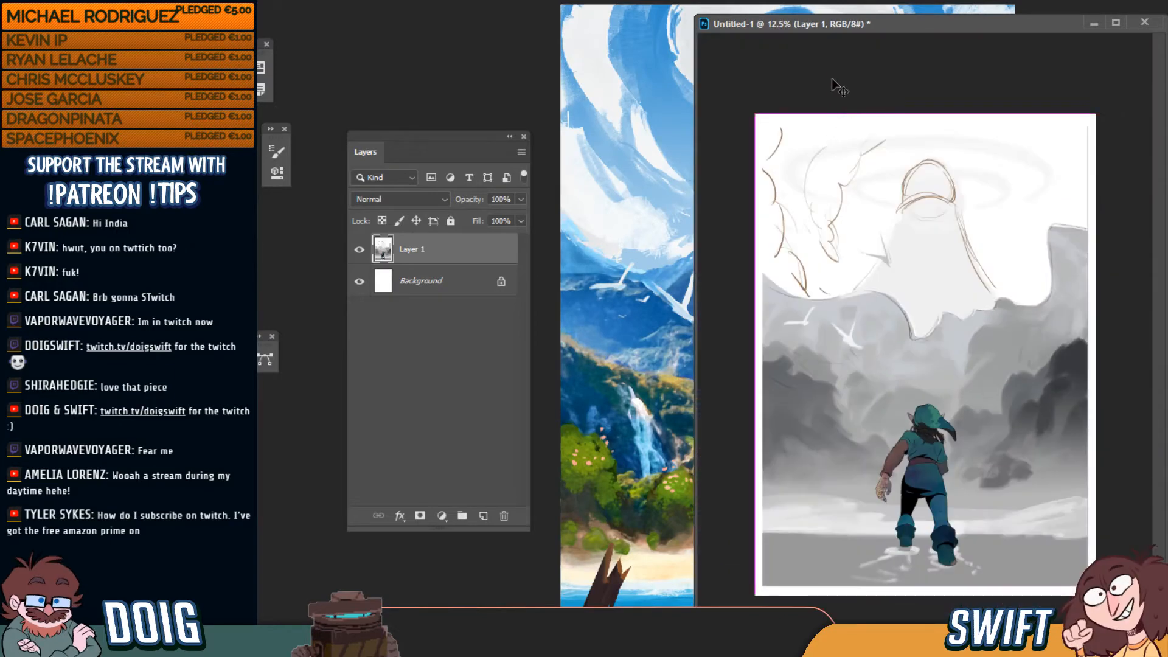
key(ctrl+plus)
key(ctrl+minus)
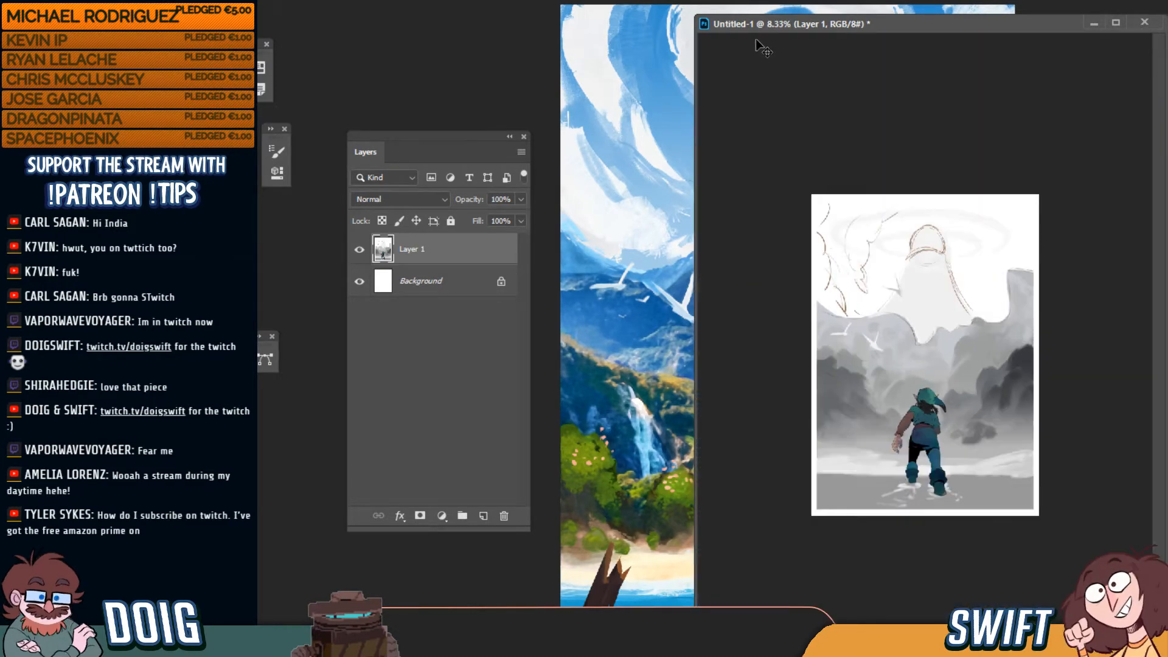
Place the reference window at the upper right, zoomed to 12.5% and enlarged
mouse_move(763, 31)
mouse_down()
mouse_move(813, 28)
mouse_move(814, 16)
mouse_move(890, 191)
mouse_move(969, 293)
mouse_move(976, 324)
mouse_move(1049, 136)
mouse_up()
key(ctrl+plus)
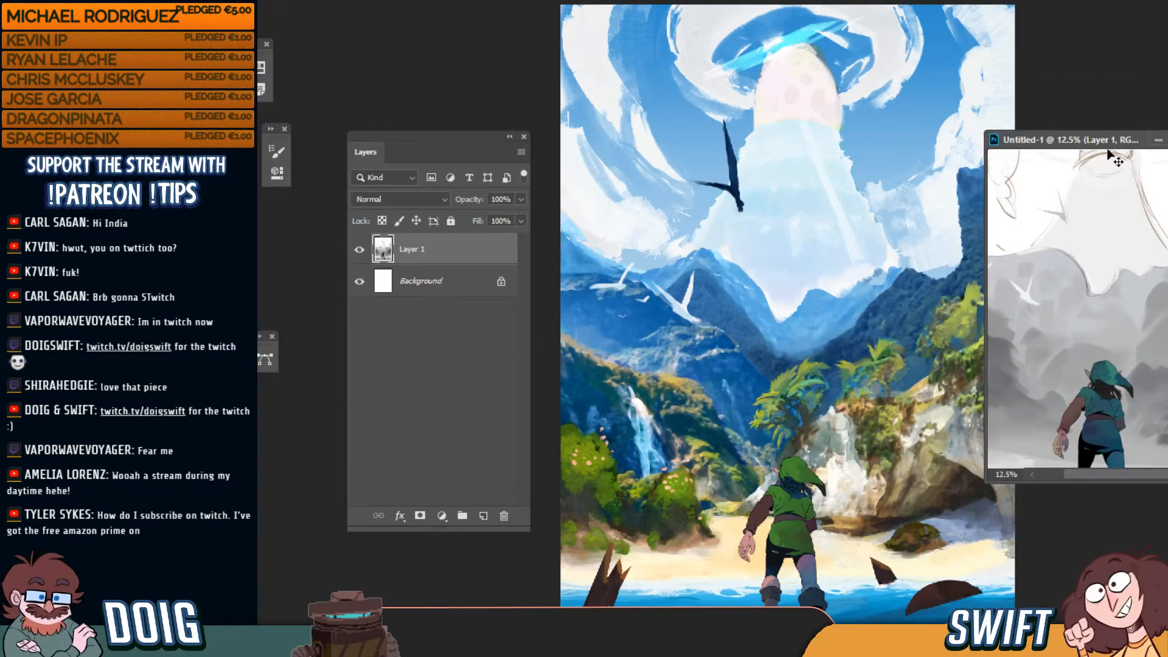
drag(1167, 482, 1167, 646)
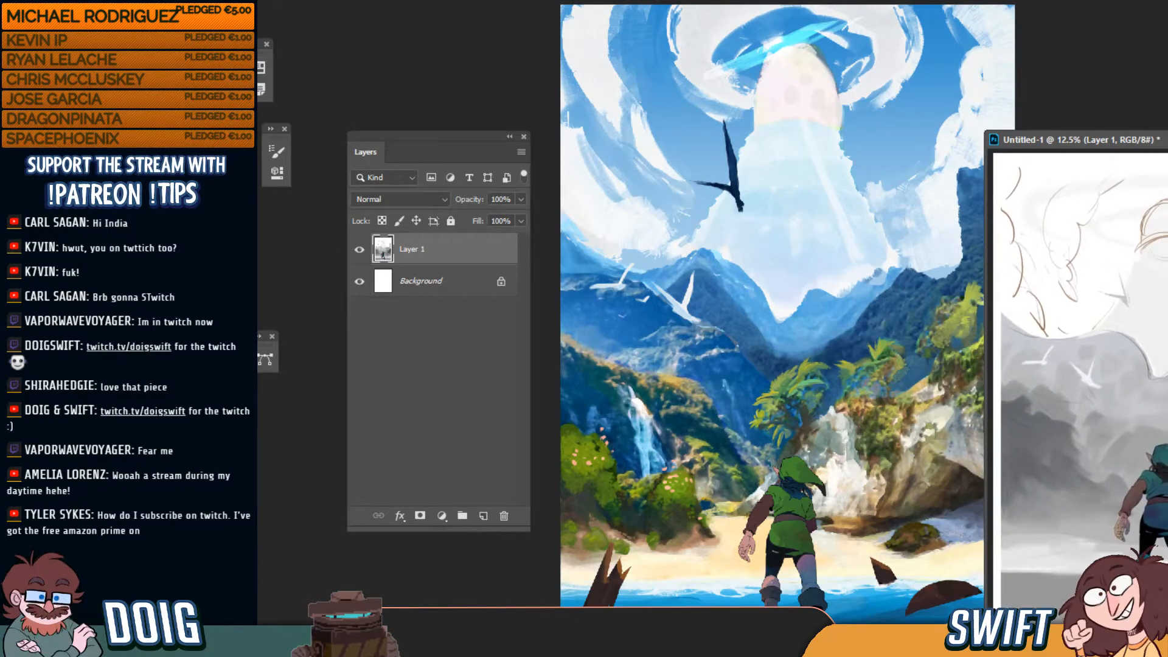
drag(1162, 142, 1164, 69)
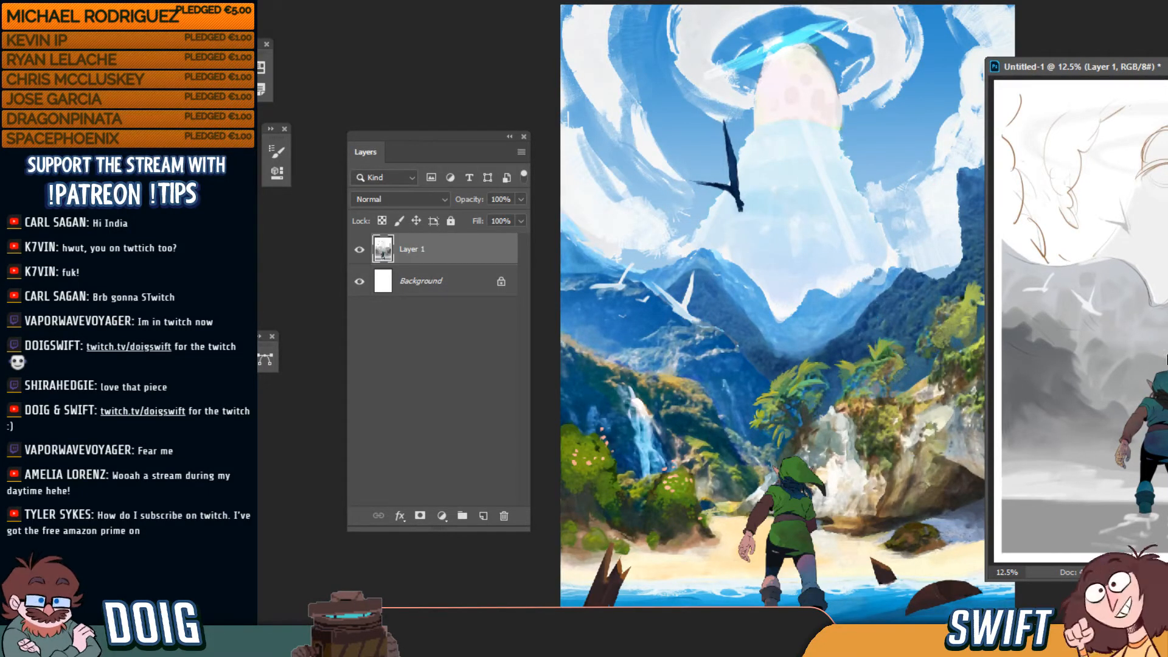
drag(1091, 72, 1113, 81)
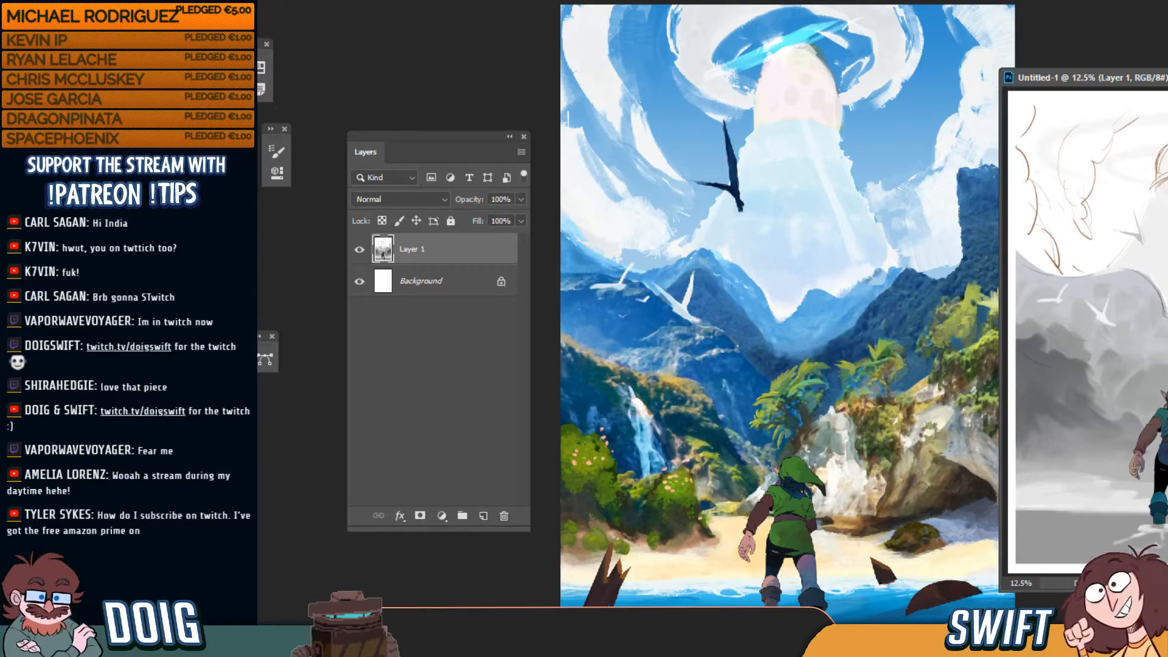
Move the Layers panel up and left out of the way, back on the beach painting
key(alt+Tab)
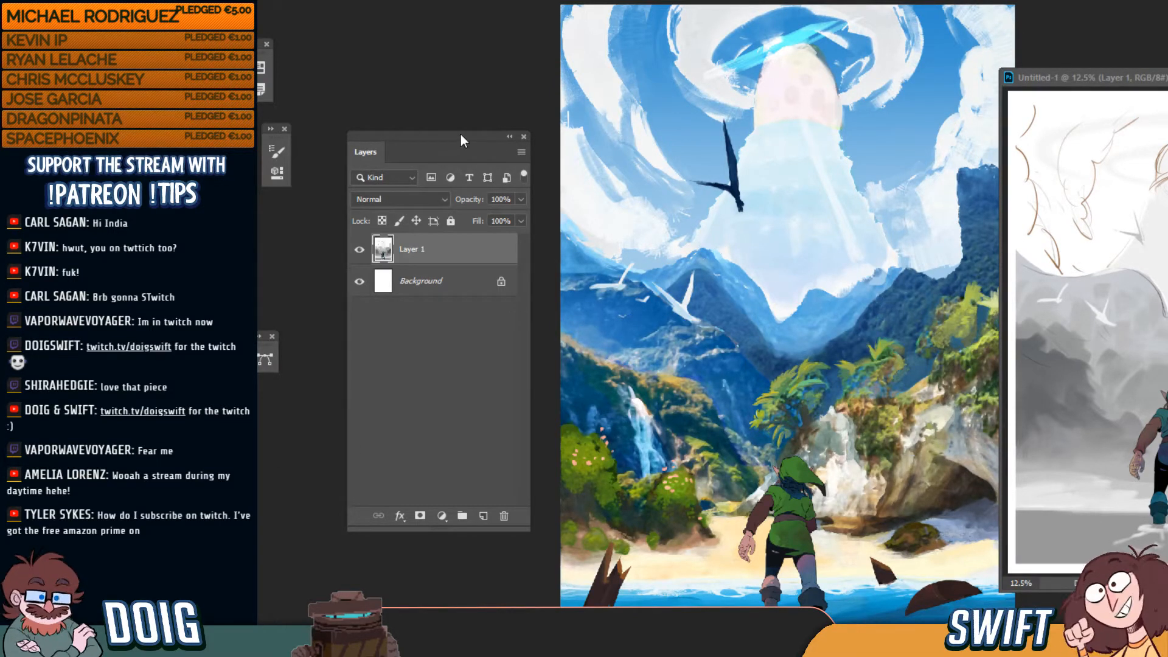
drag(456, 137, 399, 232)
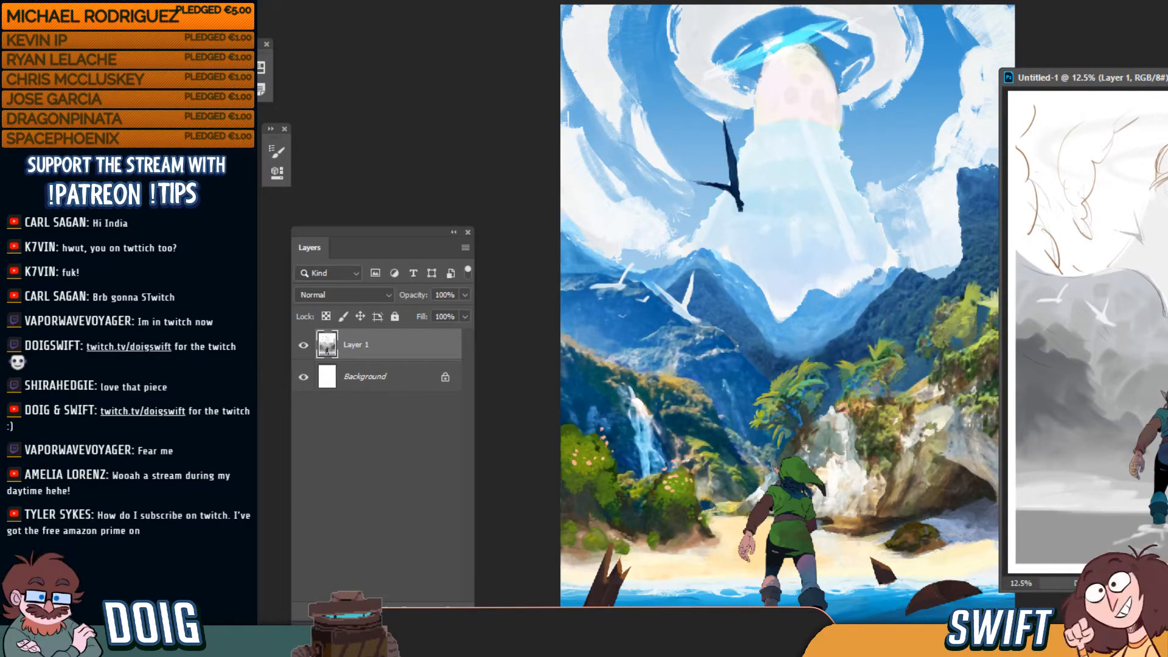
drag(377, 231, 358, 219)
drag(273, 140, 236, 127)
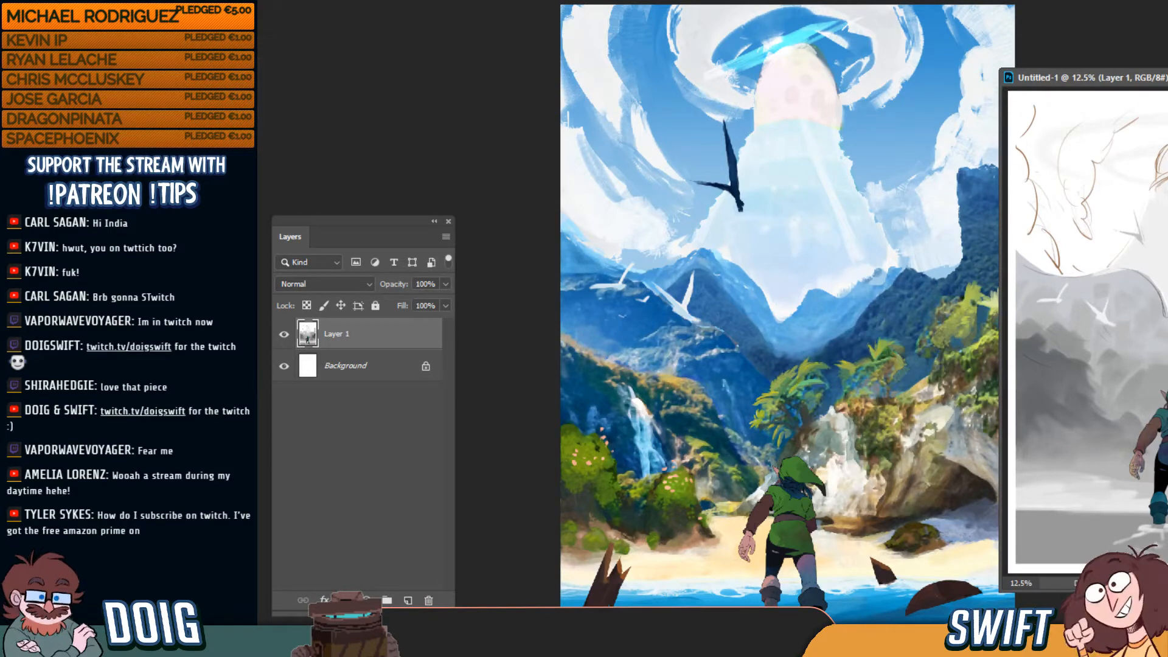
drag(353, 216, 314, 205)
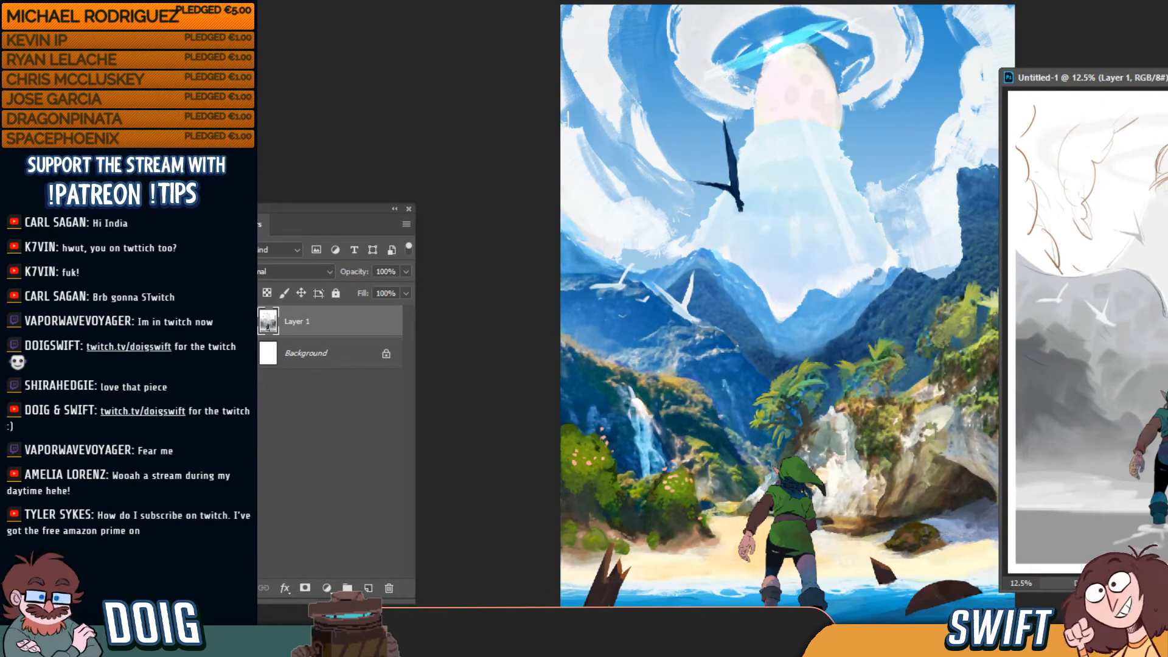
click(510, 253)
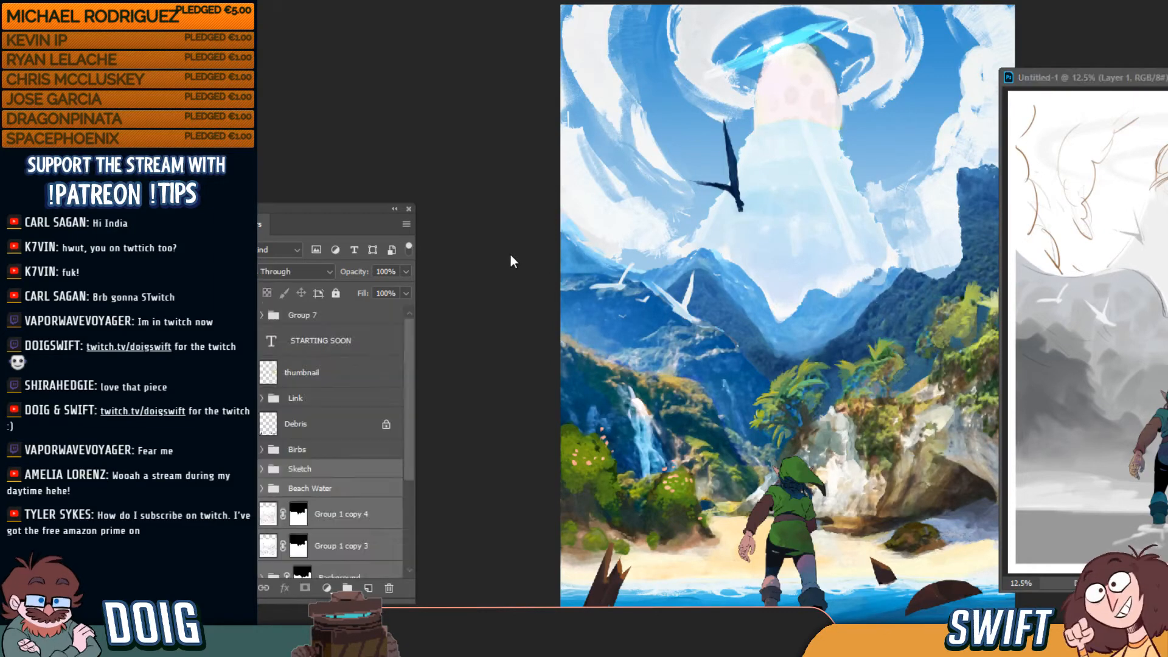
scroll(765, 354, up, 2)
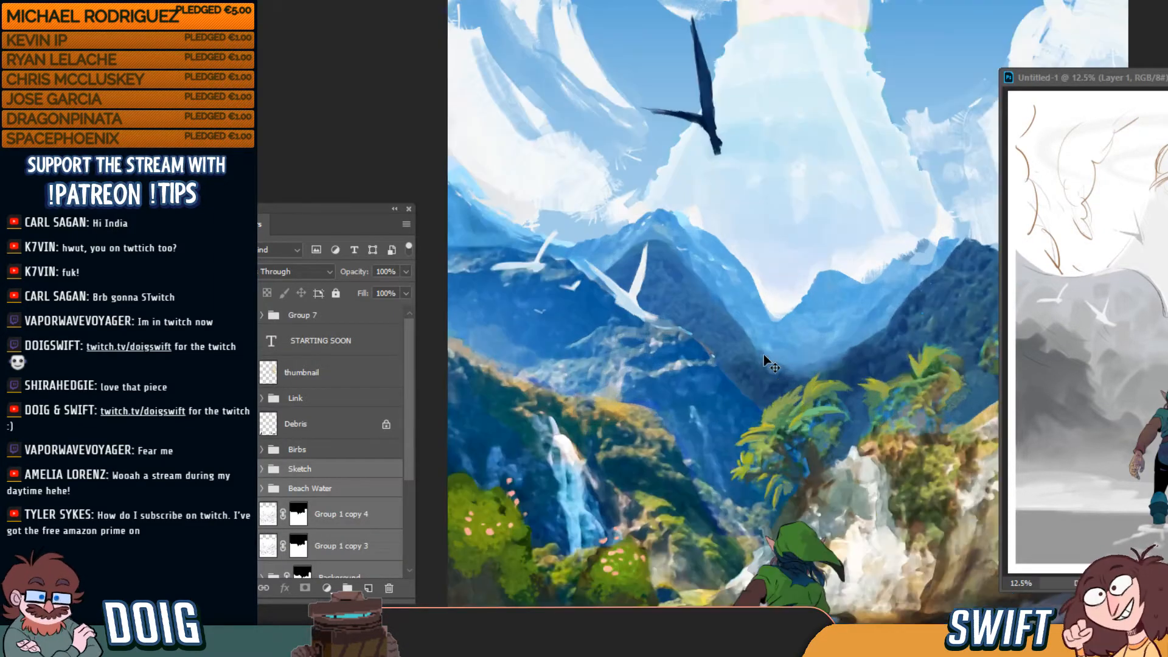
mouse_move(765, 354)
mouse_down()
mouse_move(664, 397)
mouse_move(670, 473)
mouse_move(674, 464)
mouse_up()
ctrl+click(676, 183)
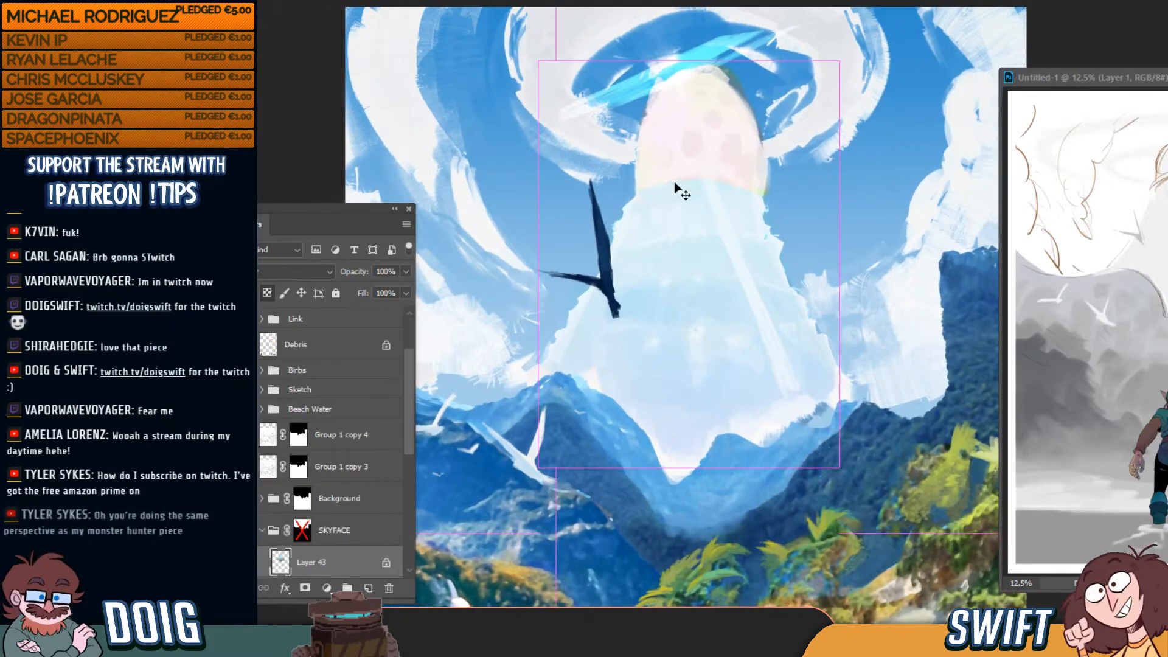
click(245, 562)
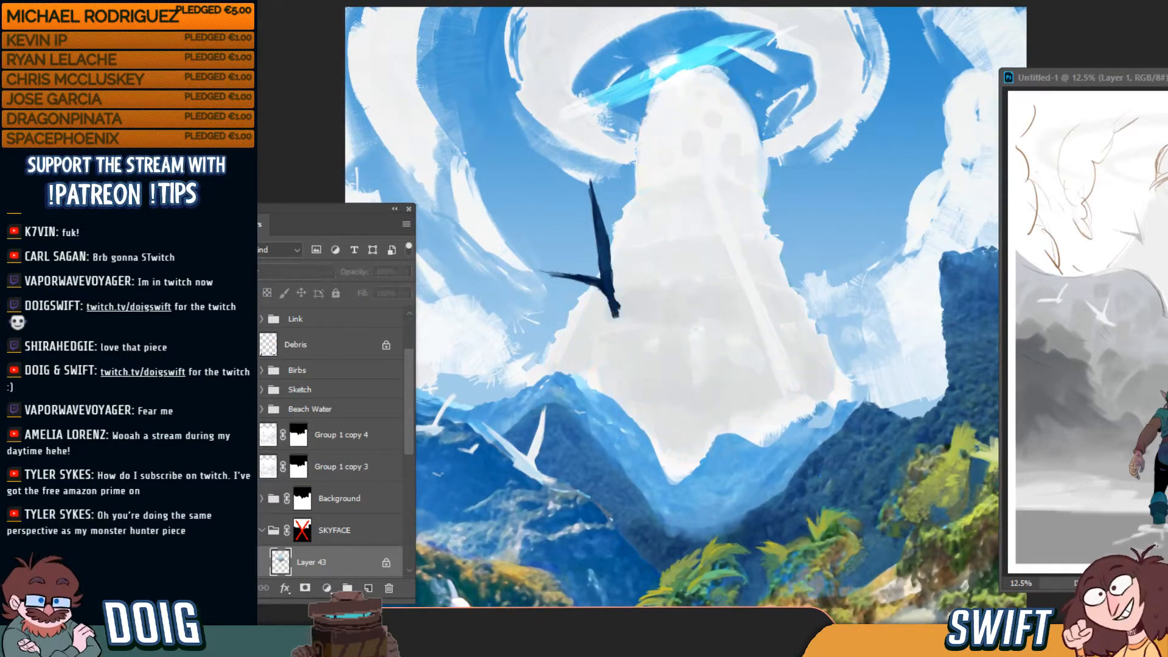
click(245, 562)
drag(407, 444, 395, 519)
click(309, 442)
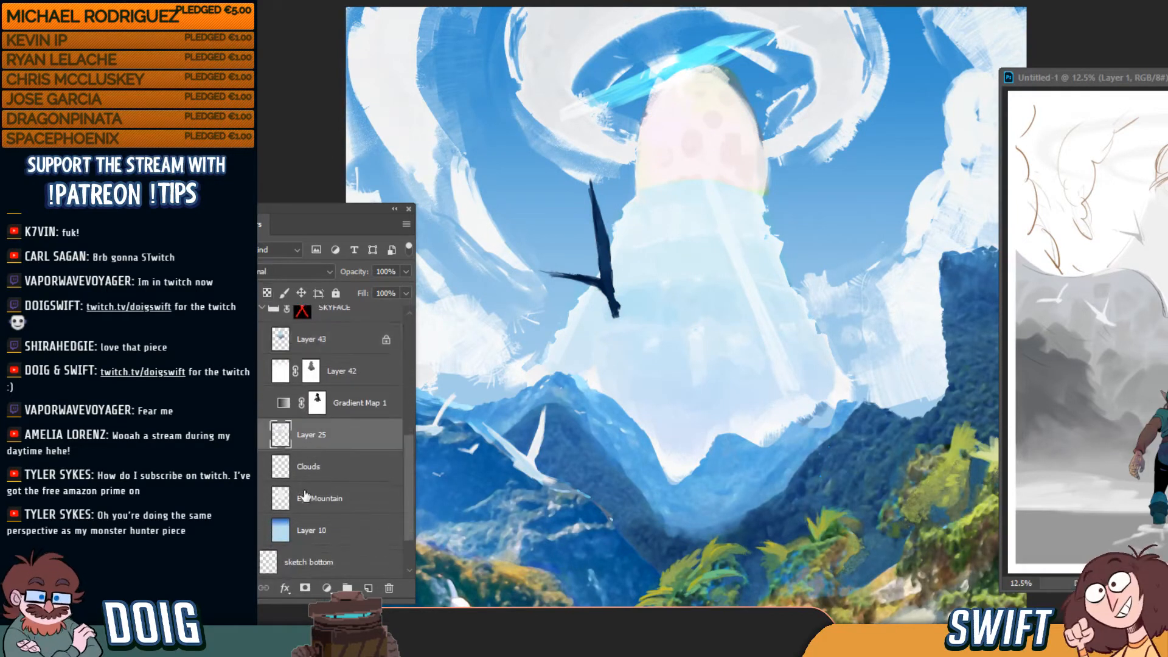
click(305, 496)
click(245, 498)
click(245, 498)
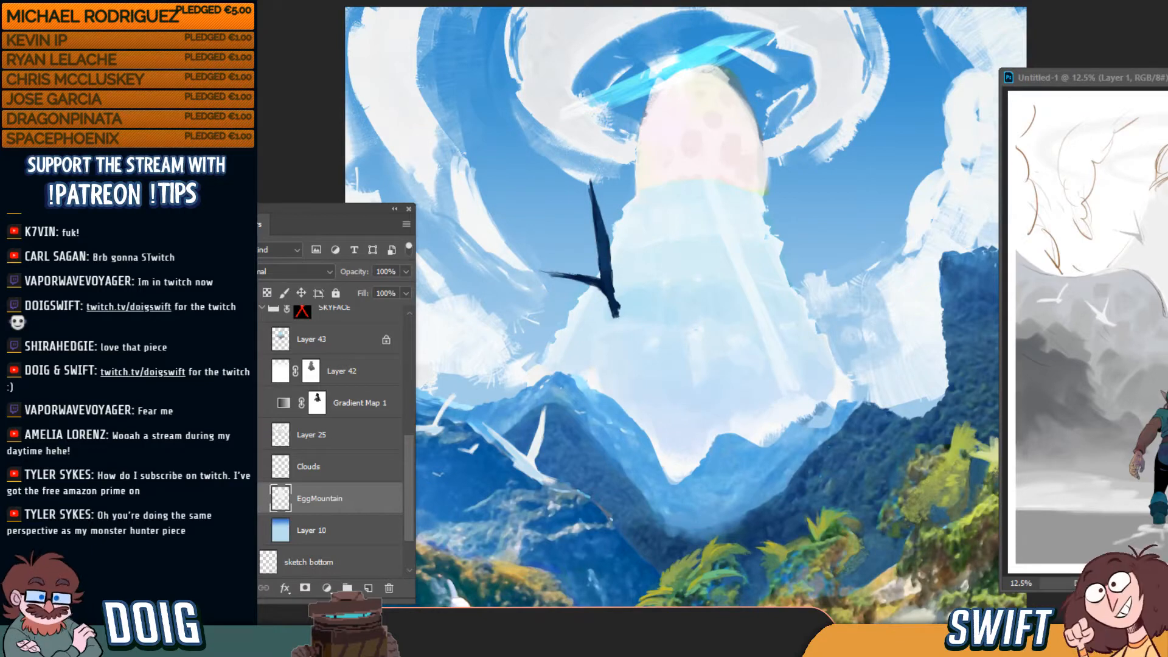
click(245, 467)
click(246, 467)
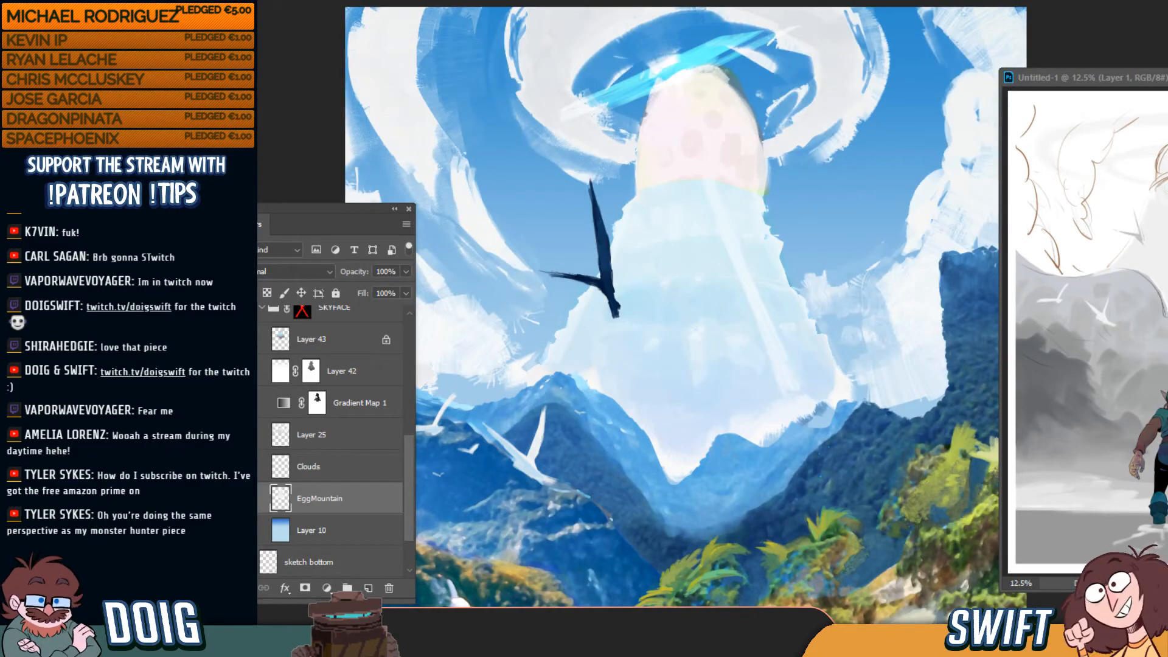
click(245, 466)
click(246, 467)
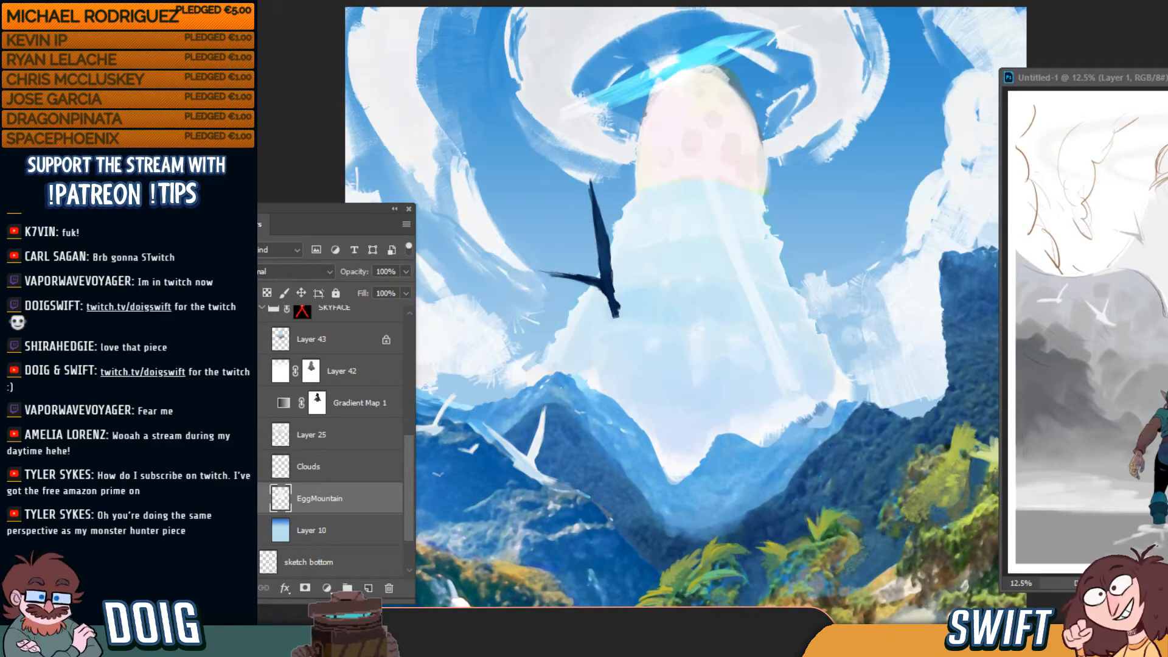
click(323, 434)
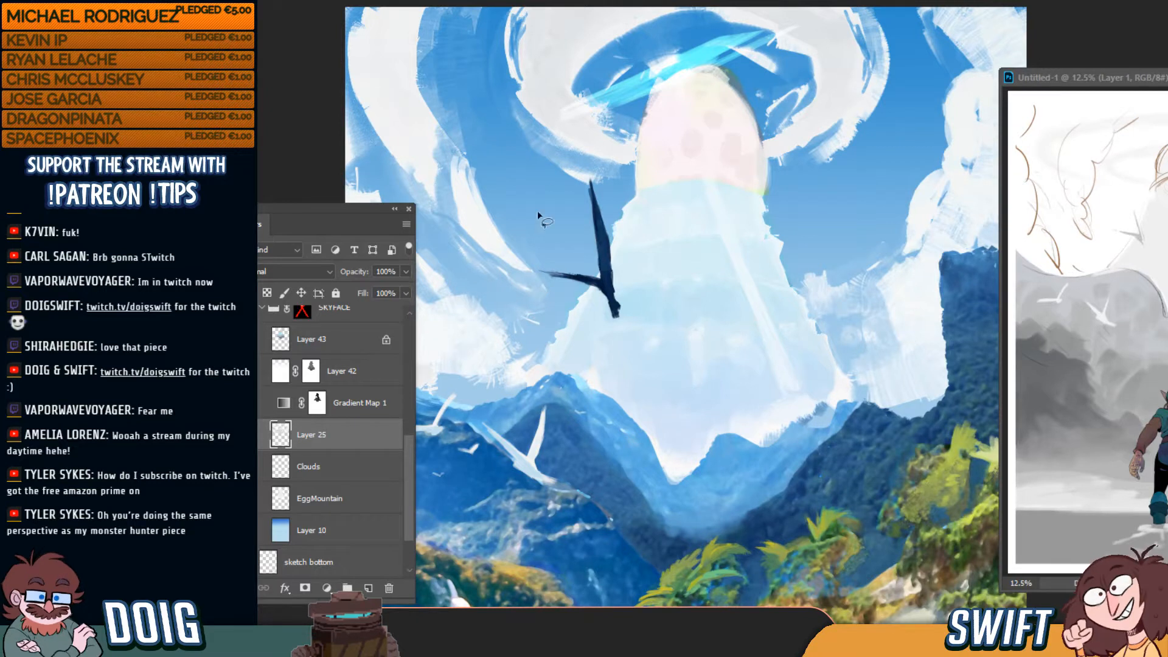
Select the egg and taper its top by pulling the top corners inward
mouse_move(637, 193)
mouse_down()
mouse_move(713, 180)
mouse_move(774, 192)
mouse_move(734, 76)
mouse_move(713, 63)
mouse_move(660, 70)
mouse_move(637, 191)
mouse_up()
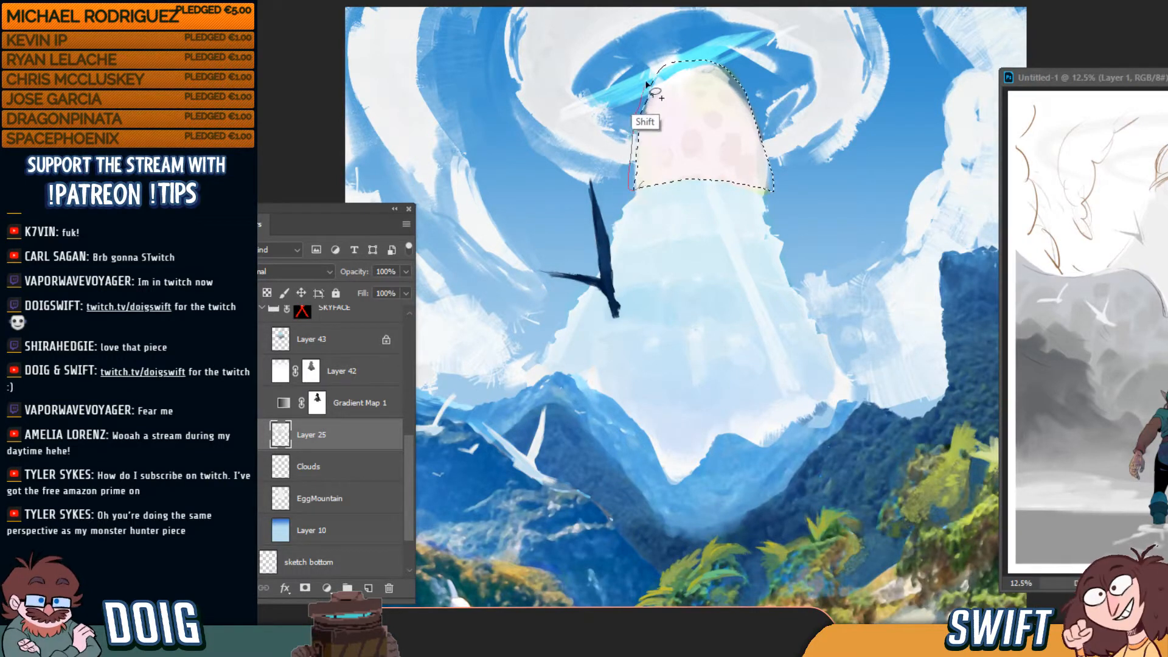
mouse_move(636, 189)
mouse_down()
mouse_move(654, 86)
mouse_move(616, 206)
mouse_up()
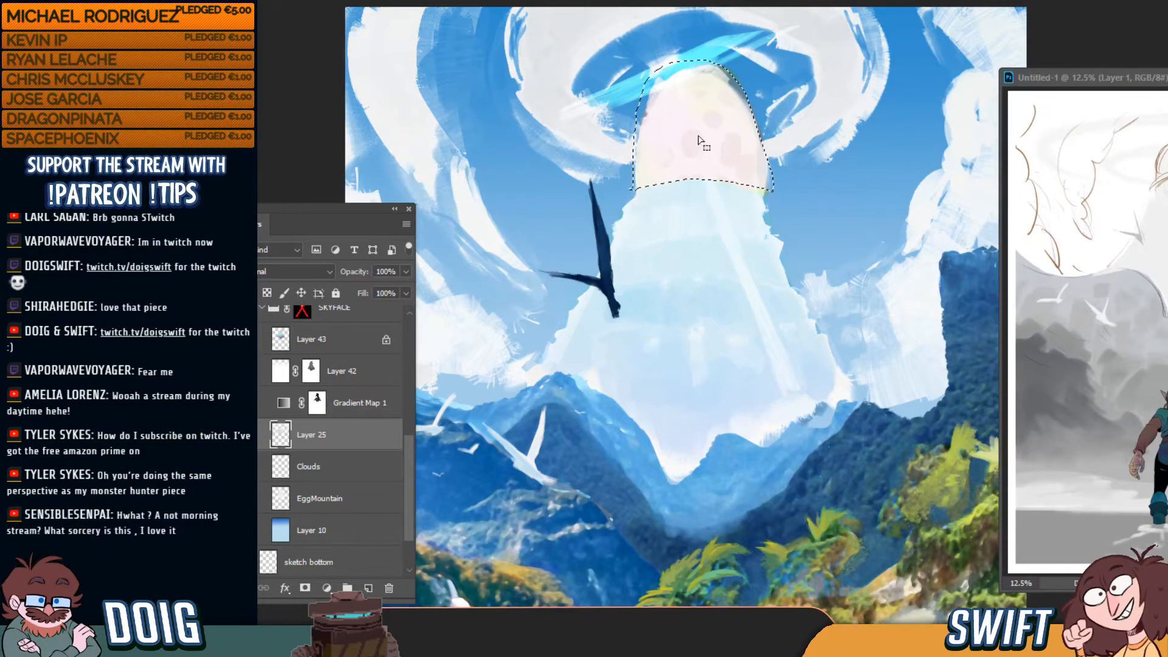
key(ctrl+t)
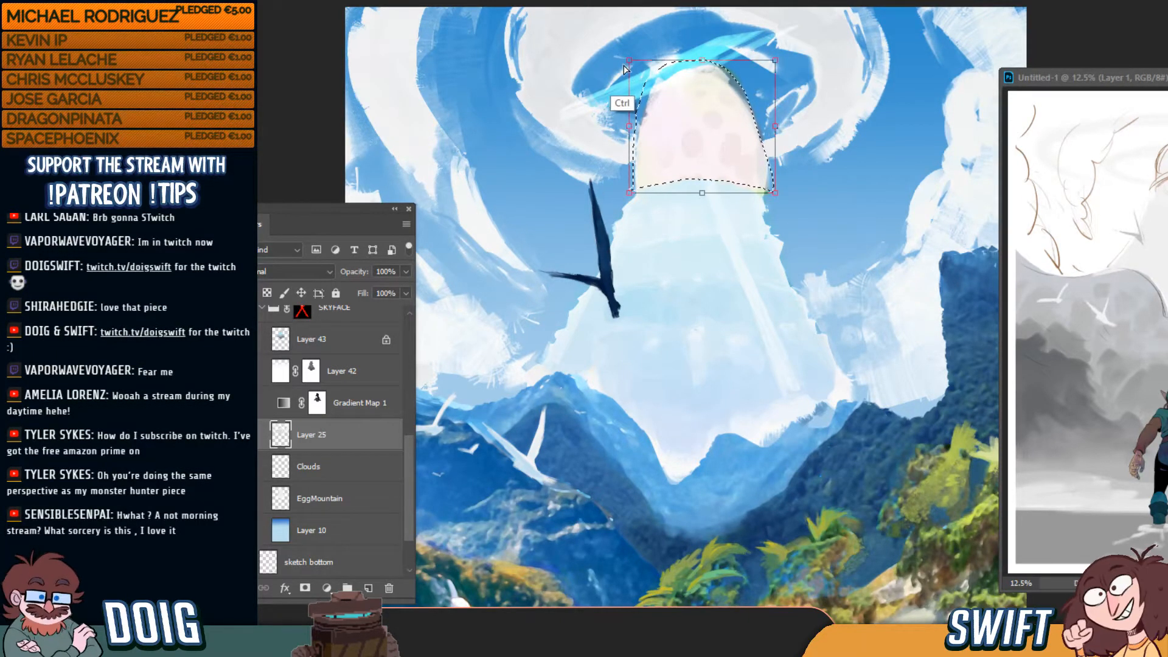
drag(639, 77, 644, 93)
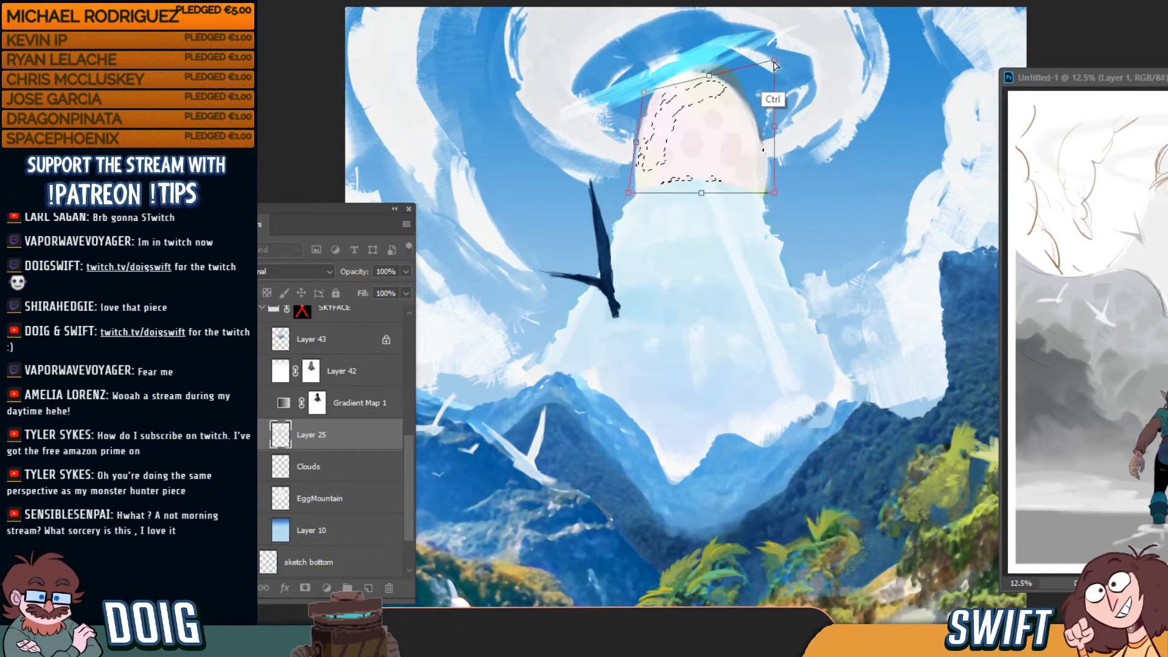
drag(774, 61, 747, 92)
key(Return)
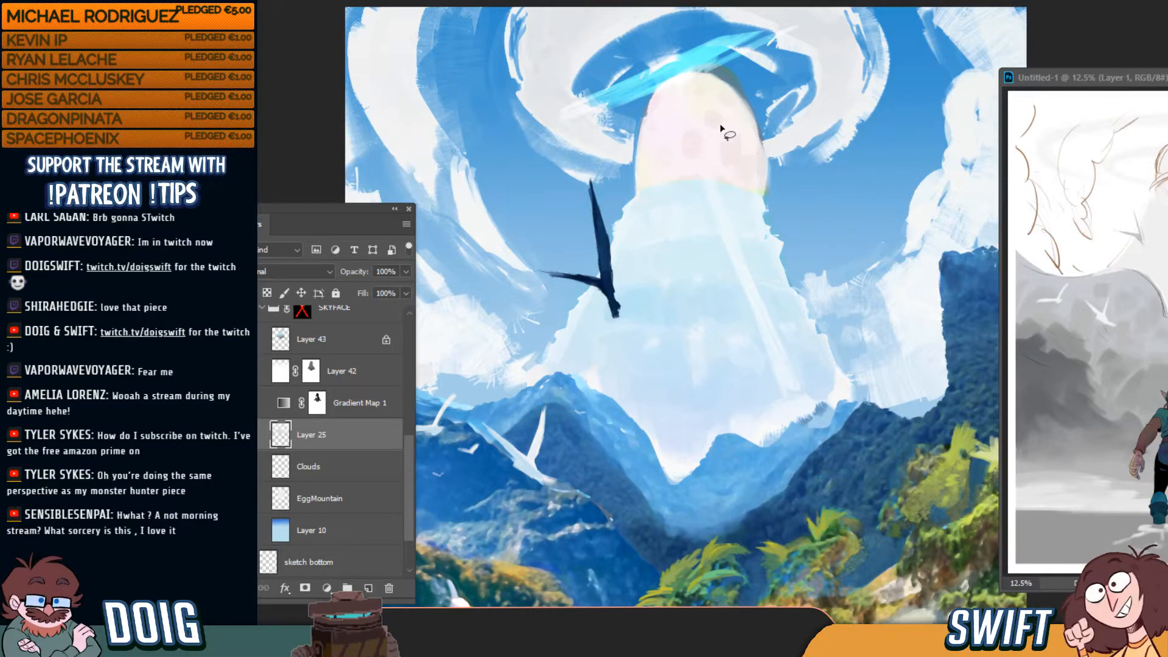
key(ctrl+d)
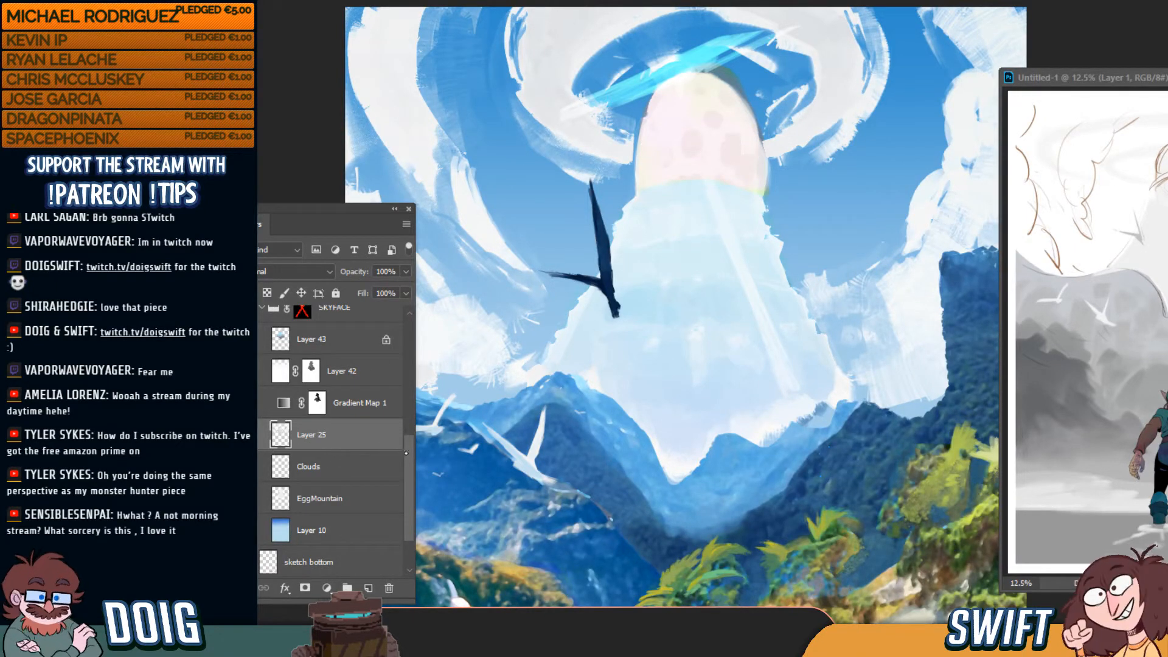
Toggle Layer 25 off and on to compare, then start outlining the mountain below the egg
scroll(408, 465, down, 1)
drag(408, 464, 409, 455)
click(246, 438)
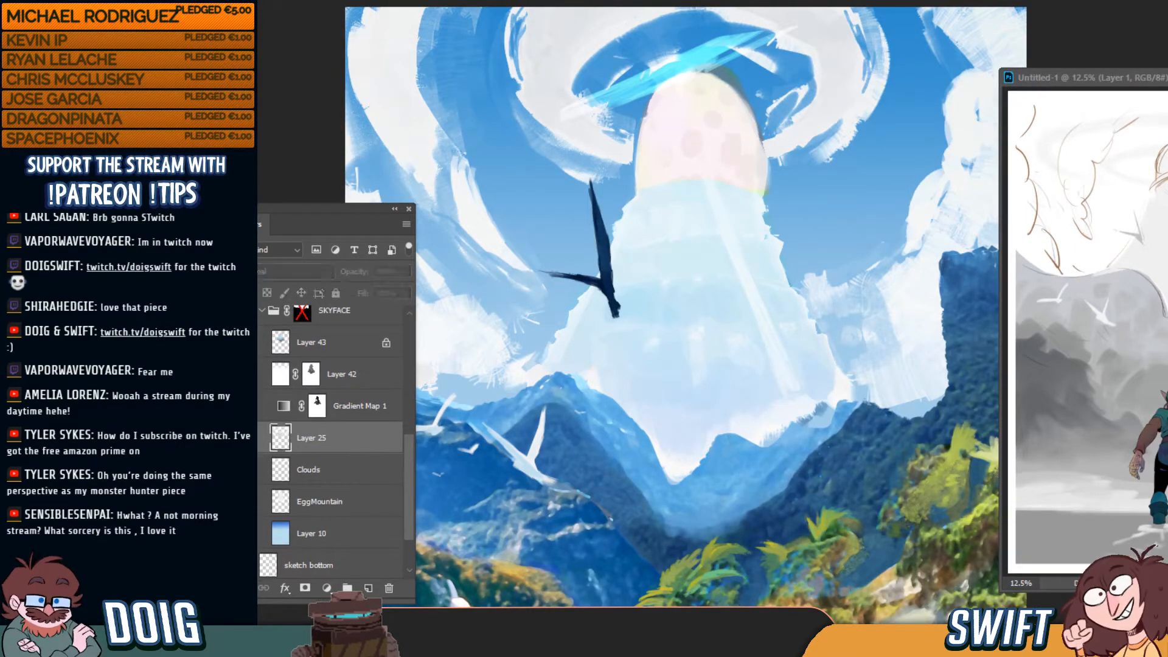
click(246, 438)
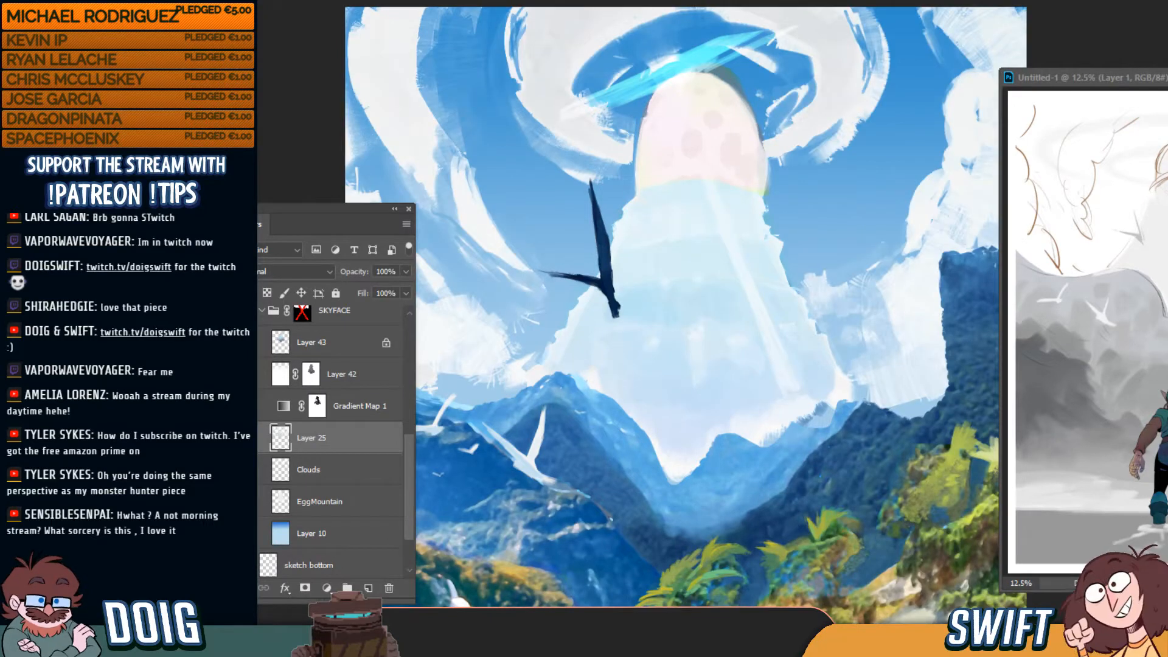
click(246, 438)
click(245, 438)
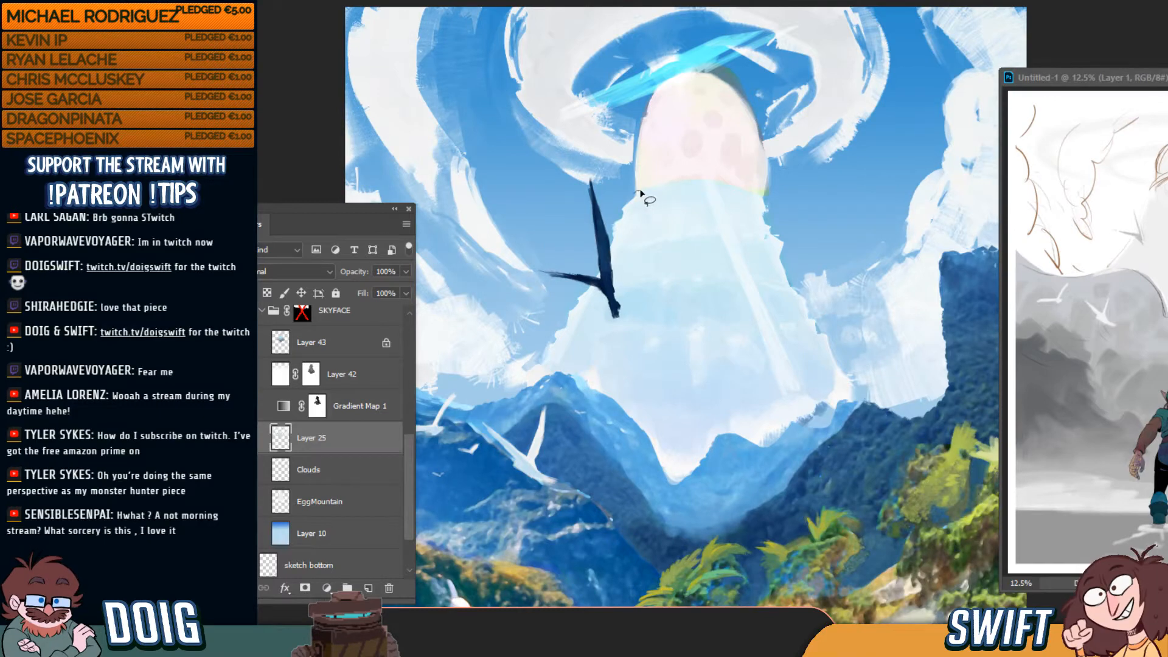
mouse_move(640, 193)
mouse_down()
mouse_move(530, 380)
mouse_move(545, 430)
mouse_move(682, 518)
mouse_move(804, 492)
mouse_move(854, 408)
mouse_move(786, 254)
mouse_move(783, 202)
mouse_move(744, 173)
mouse_move(634, 193)
mouse_up()
Cut the outlined mountain body, paste it onto a new layer, and rename it Mountain
mouse_move(642, 106)
mouse_down()
mouse_move(631, 182)
mouse_move(683, 196)
mouse_move(755, 181)
mouse_move(771, 165)
mouse_move(745, 101)
mouse_move(707, 55)
mouse_move(642, 104)
mouse_up()
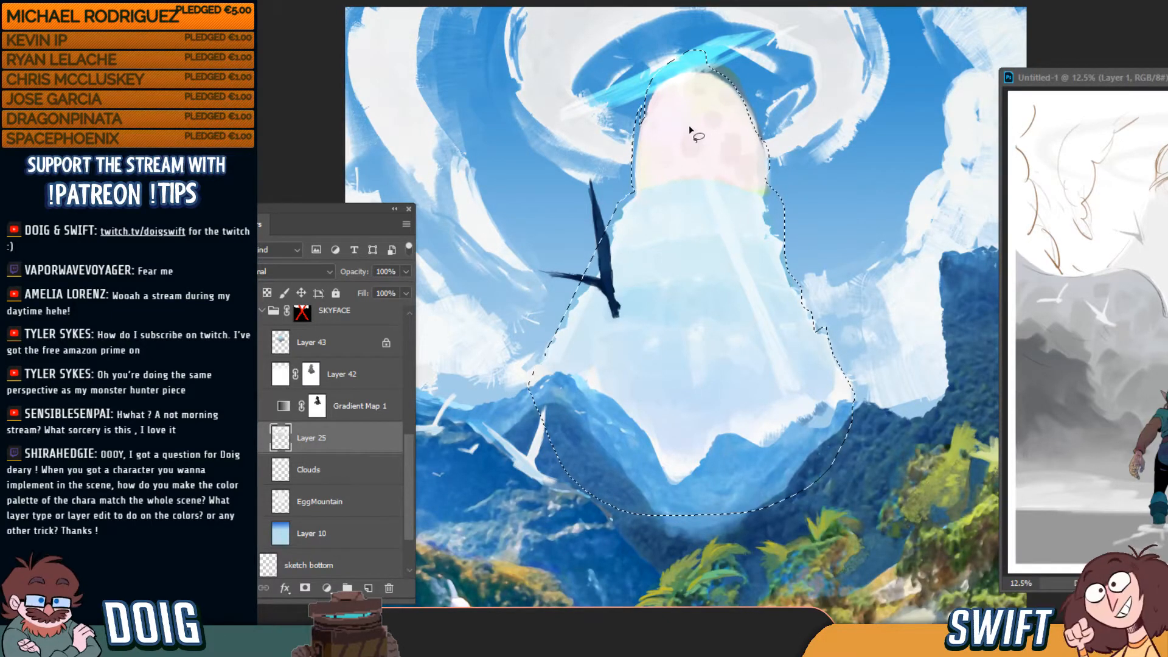
key(Delete)
key(ctrl+d)
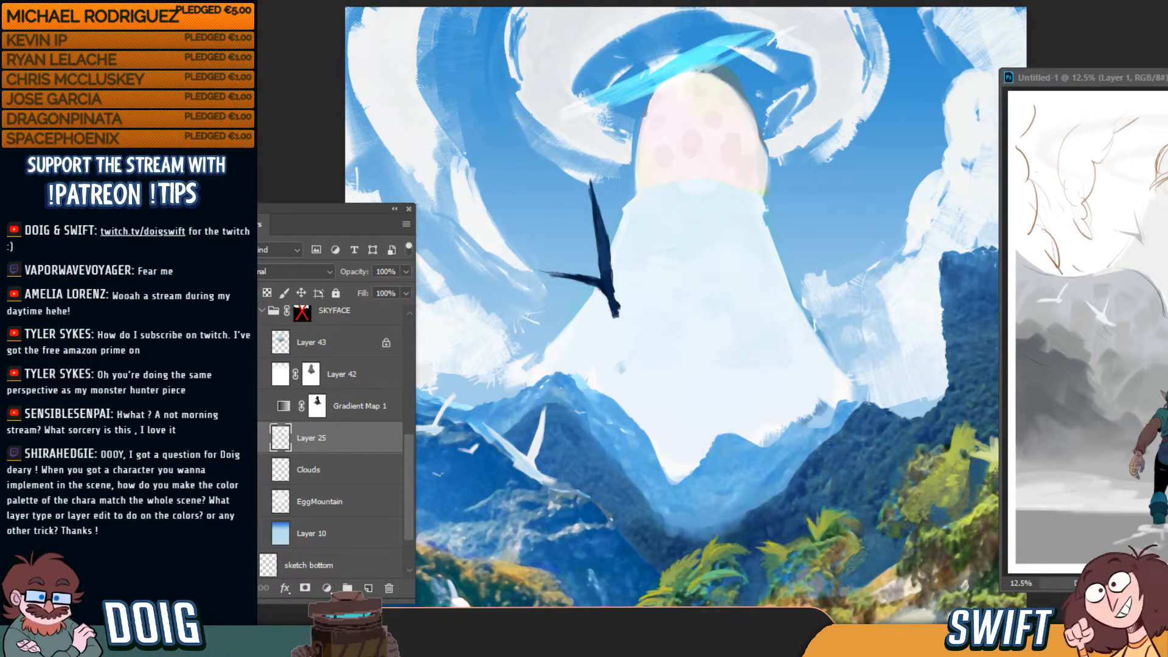
key(ctrl+v)
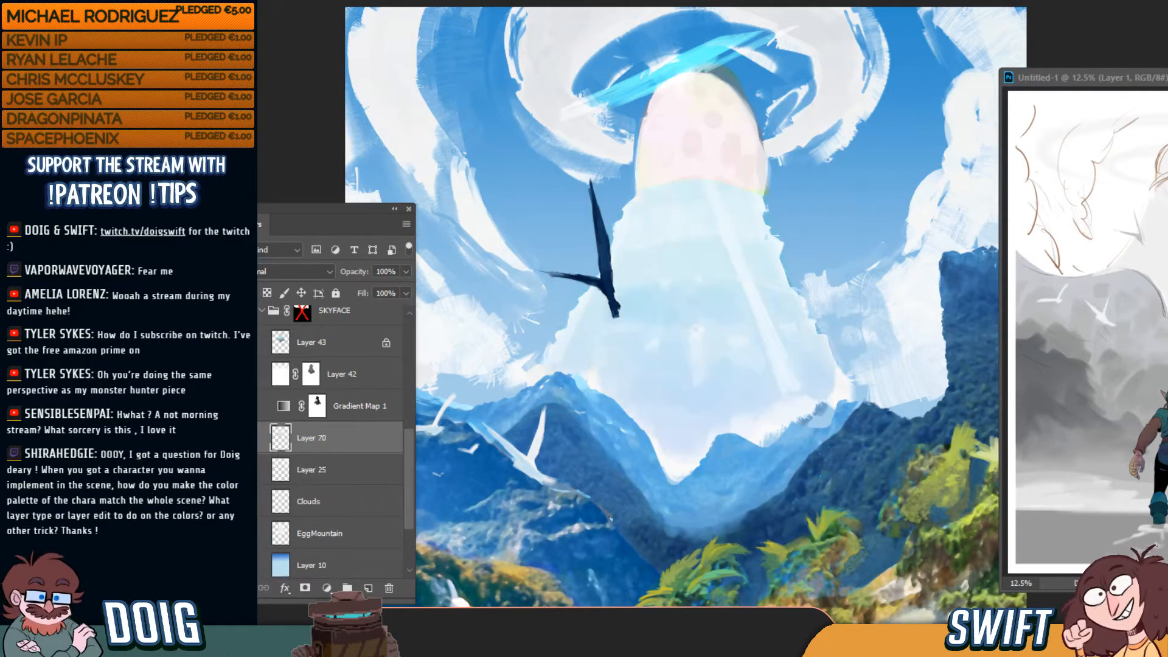
double_click(309, 435)
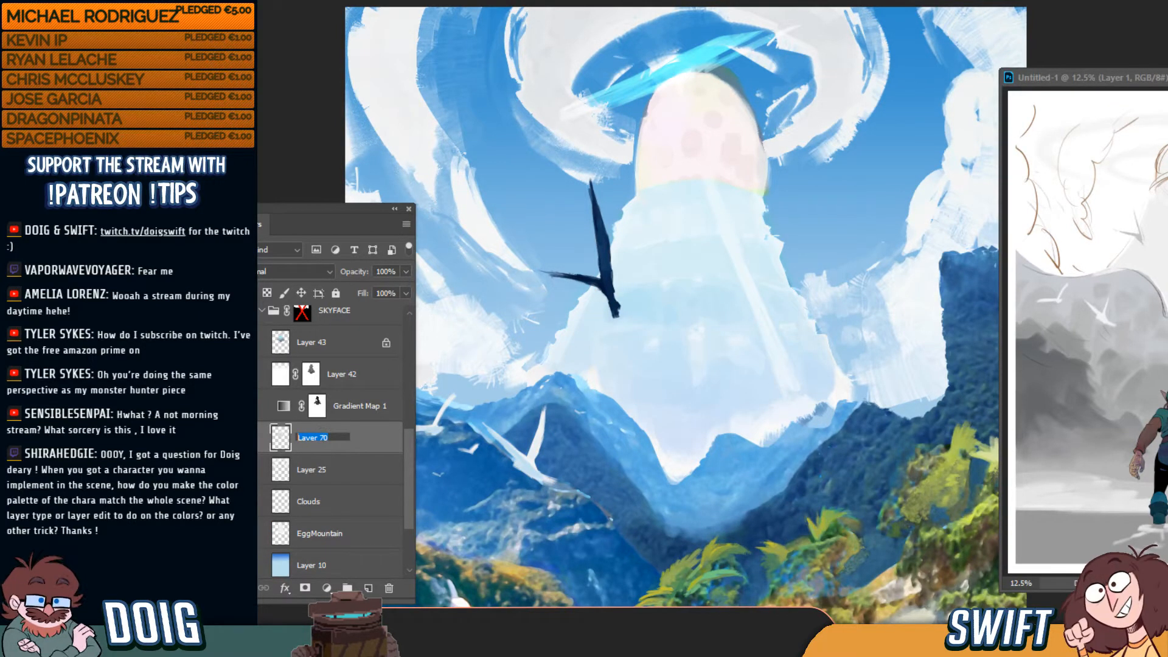
text(Mountain)
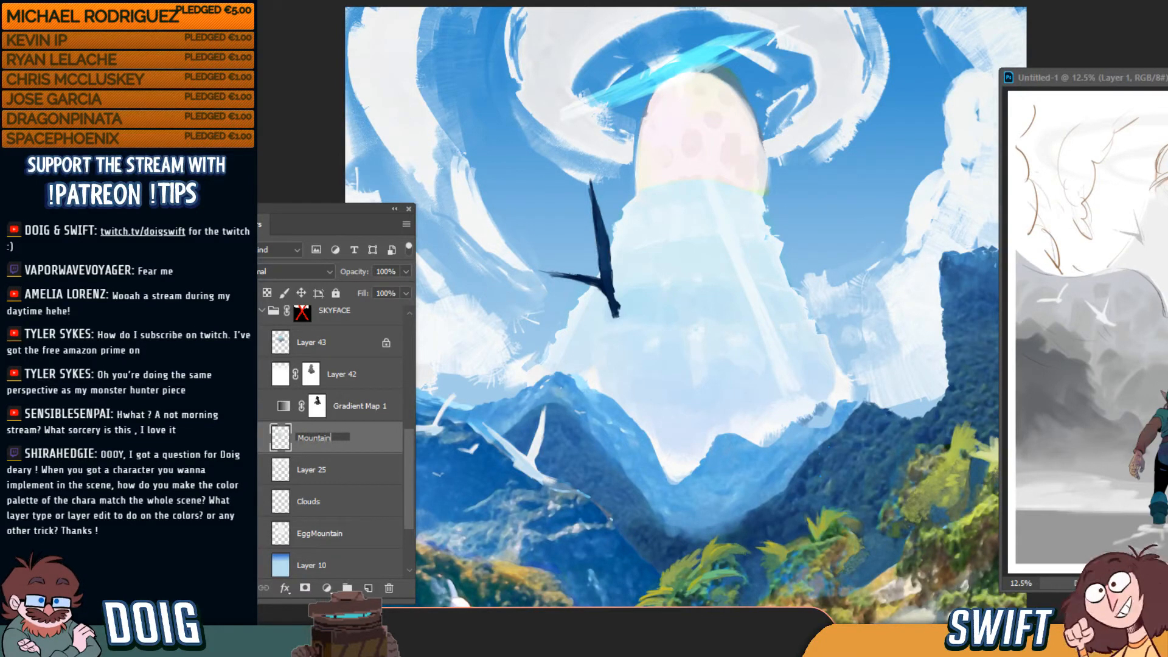
key(Return)
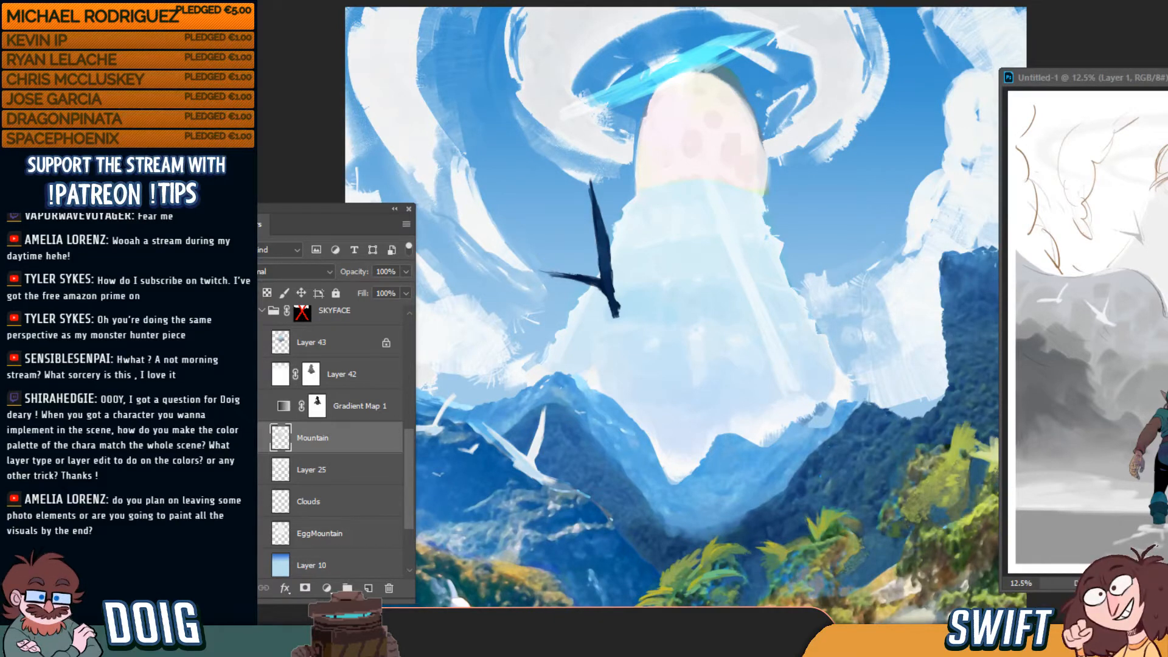
drag(328, 208, 315, 213)
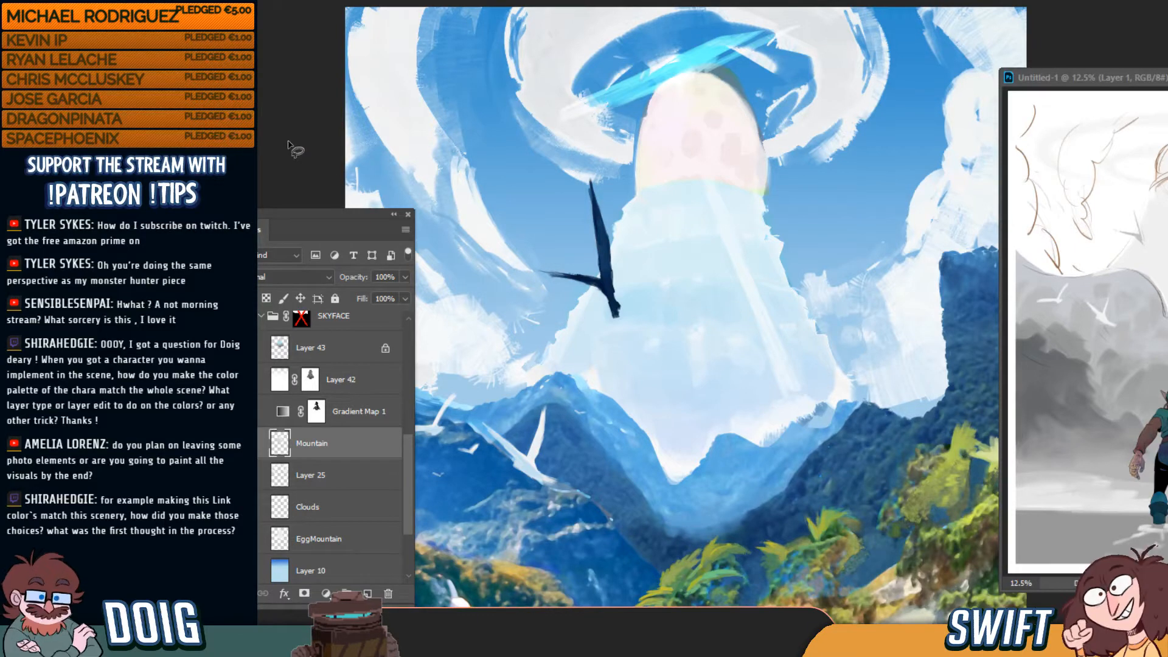
Pan down to the waterfalls and zoom out to fit the whole canvas
drag(741, 454, 758, 351)
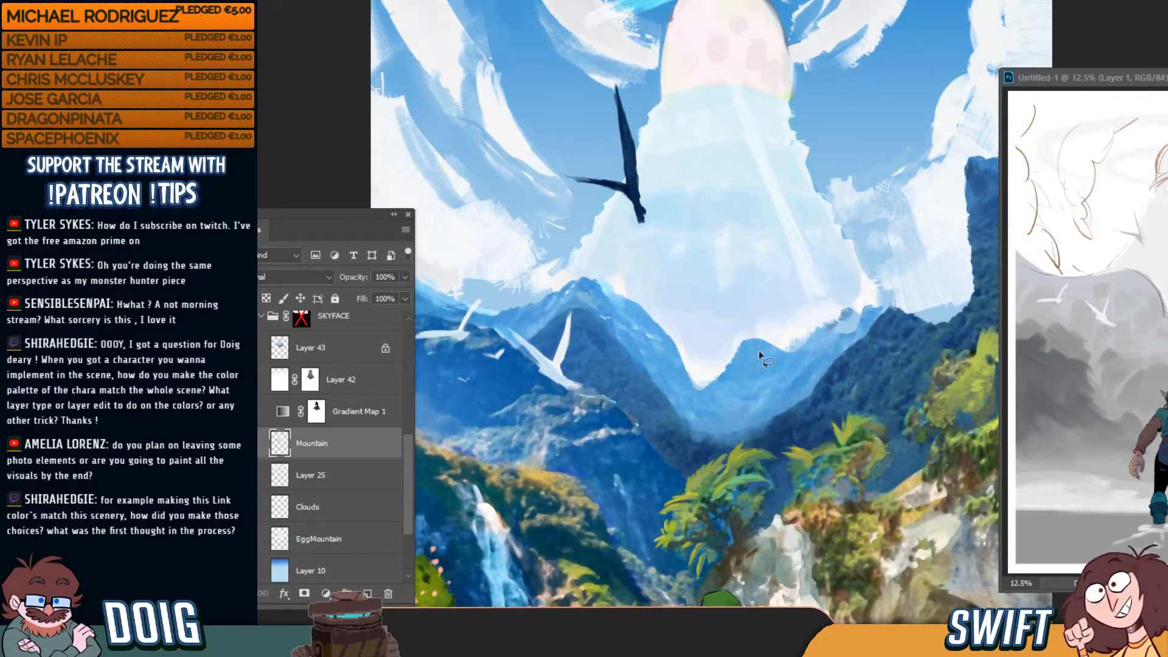
key(ctrl+minus)
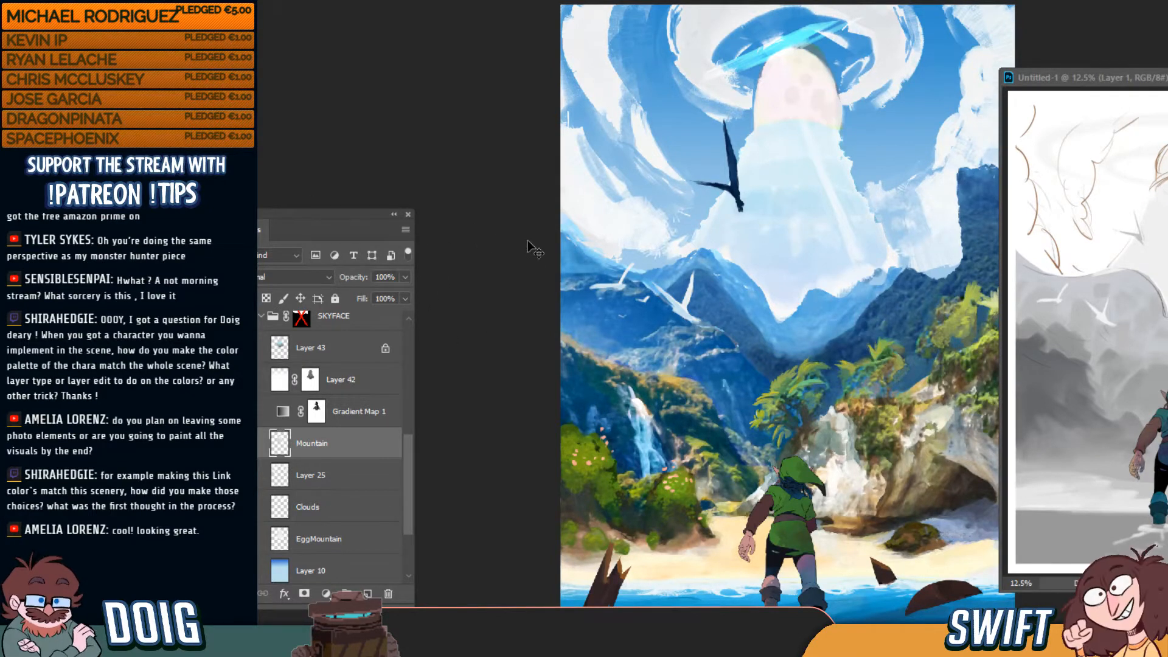
Zoom and pan back to the sky and egg, and select the EggMountain layer
key(ctrl+plus)
drag(665, 261, 636, 208)
drag(630, 283, 665, 479)
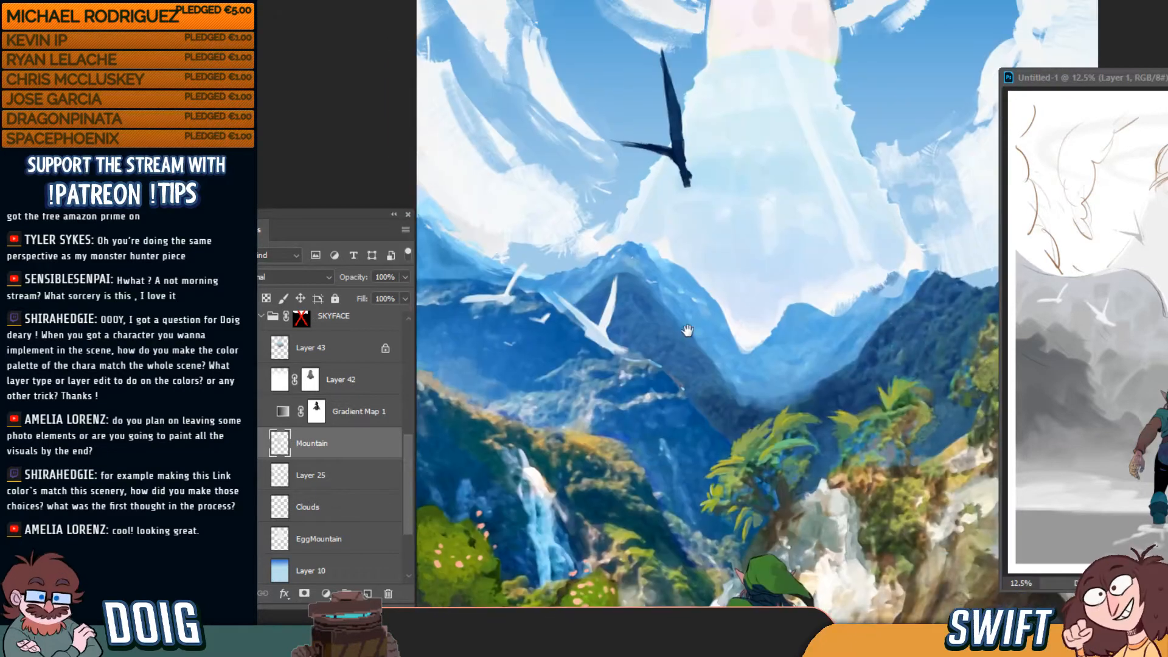
drag(688, 331, 645, 458)
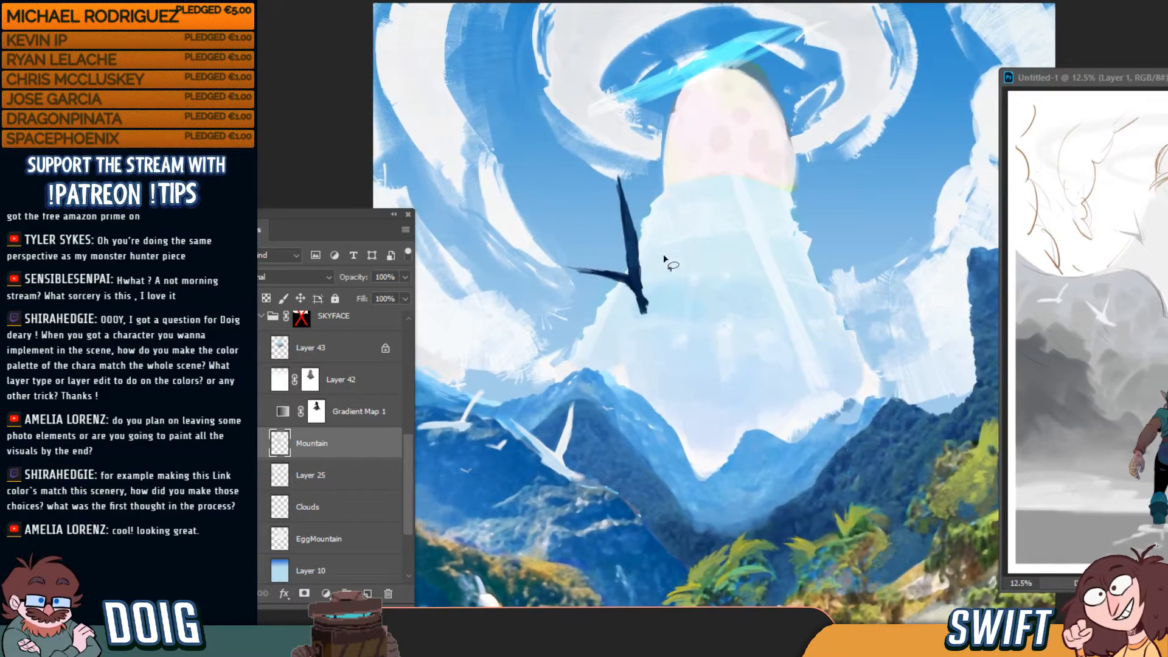
click(331, 544)
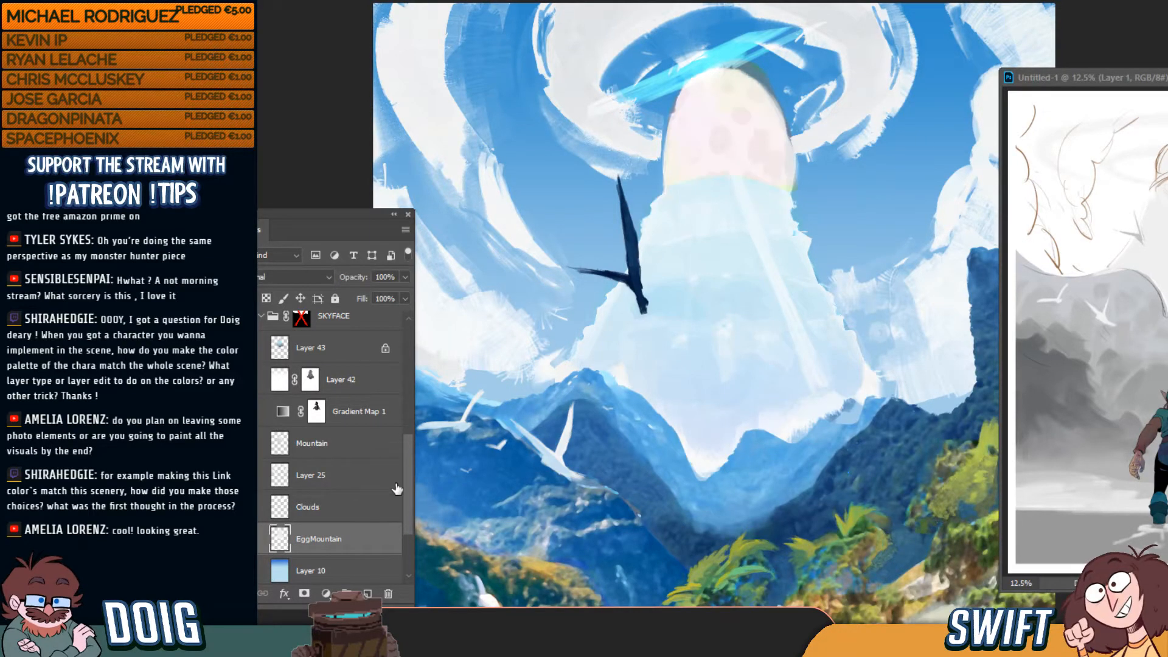
scroll(409, 511, down, 3)
drag(409, 511, 409, 510)
Outline the egg with the Lasso tool along its base and sides, then deselect
key(l)
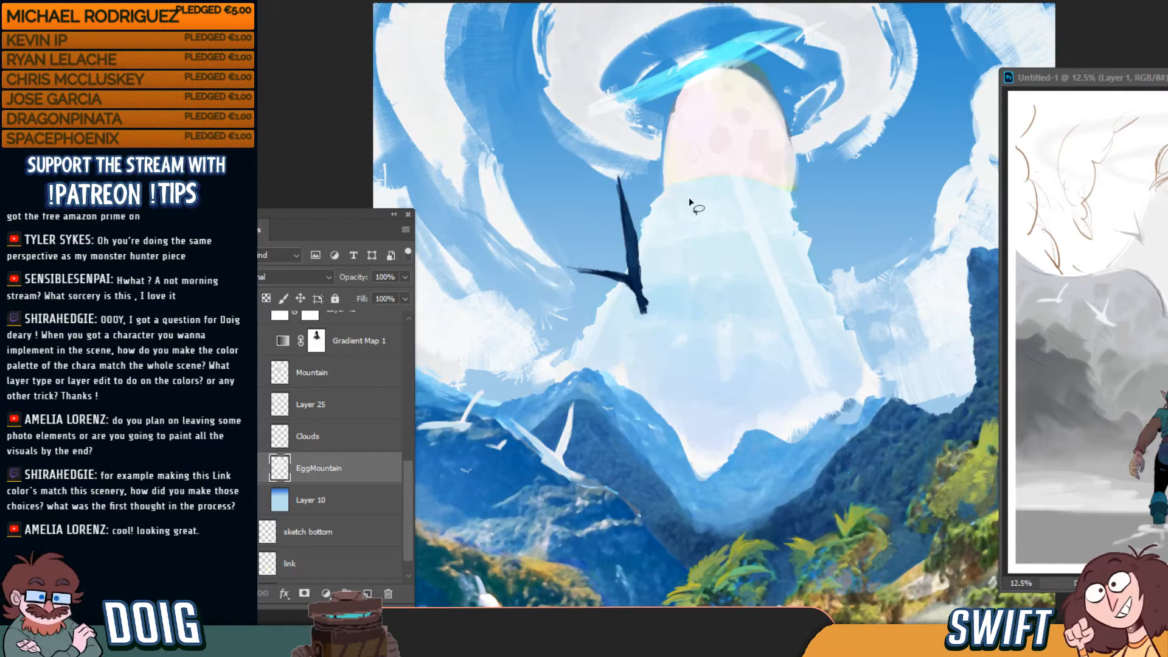
alt+click(663, 186)
alt+click(697, 177)
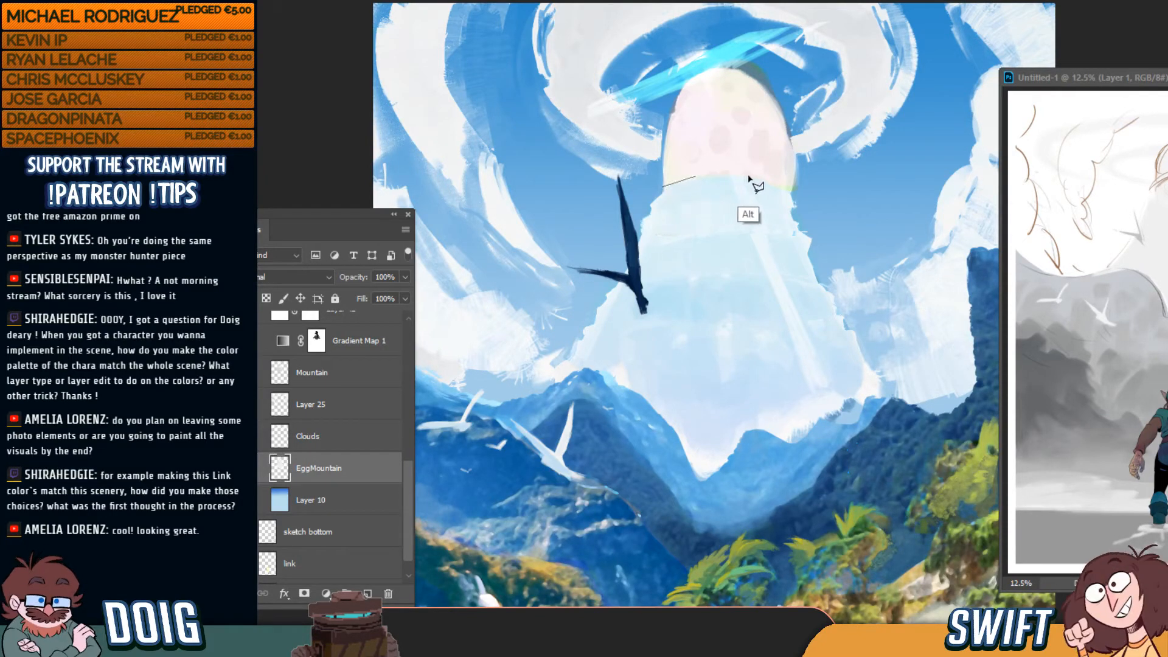
alt+click(749, 176)
alt+click(791, 188)
mouse_move(790, 135)
mouse_down()
mouse_move(770, 86)
mouse_move(739, 64)
mouse_move(697, 73)
mouse_move(670, 108)
mouse_move(659, 198)
mouse_move(662, 186)
mouse_up()
key(ctrl+d)
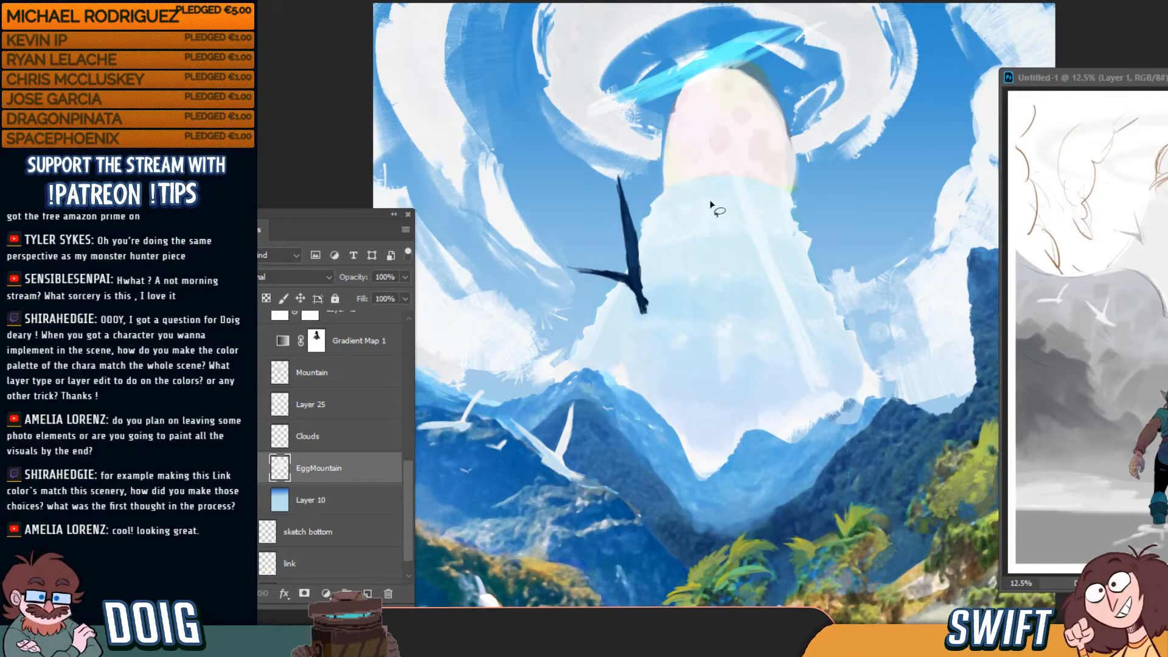
Collapse the SKYFACE group, toggle its visibility to compare, and expand it again
scroll(263, 365, up, 4)
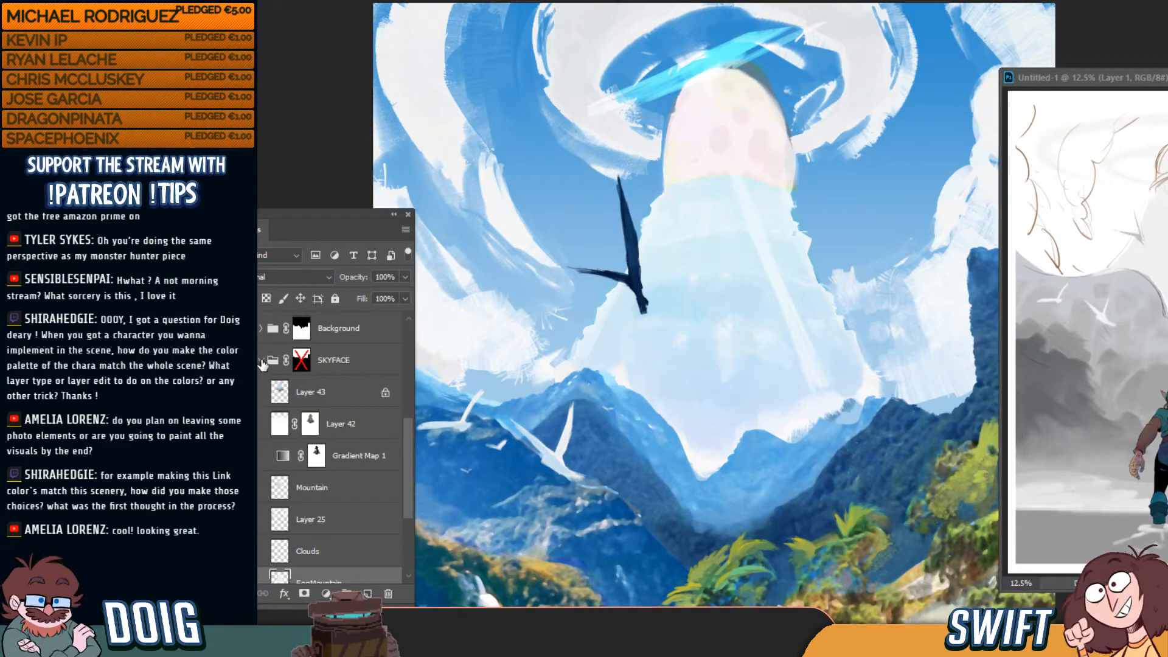
click(262, 361)
click(245, 472)
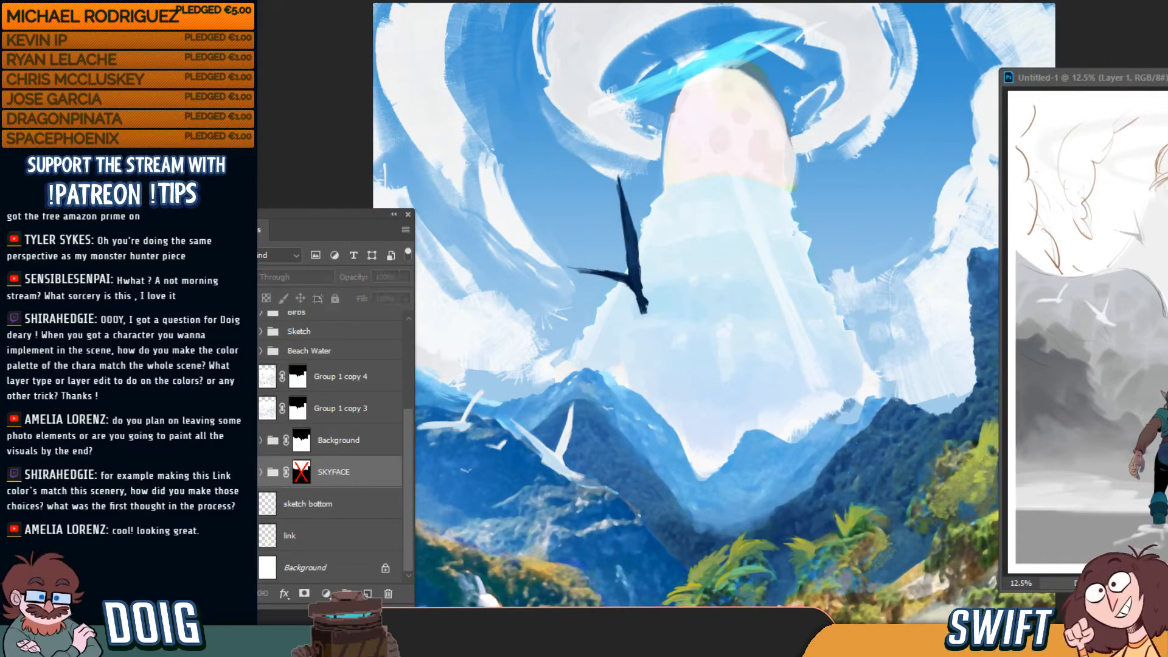
click(246, 472)
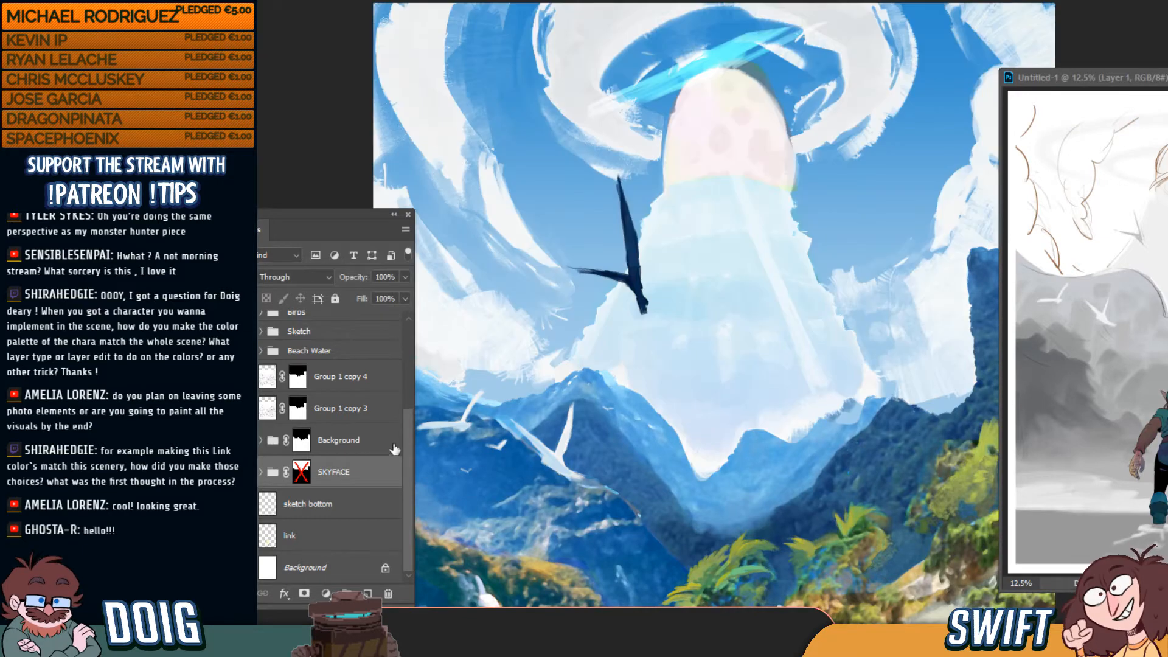
click(261, 473)
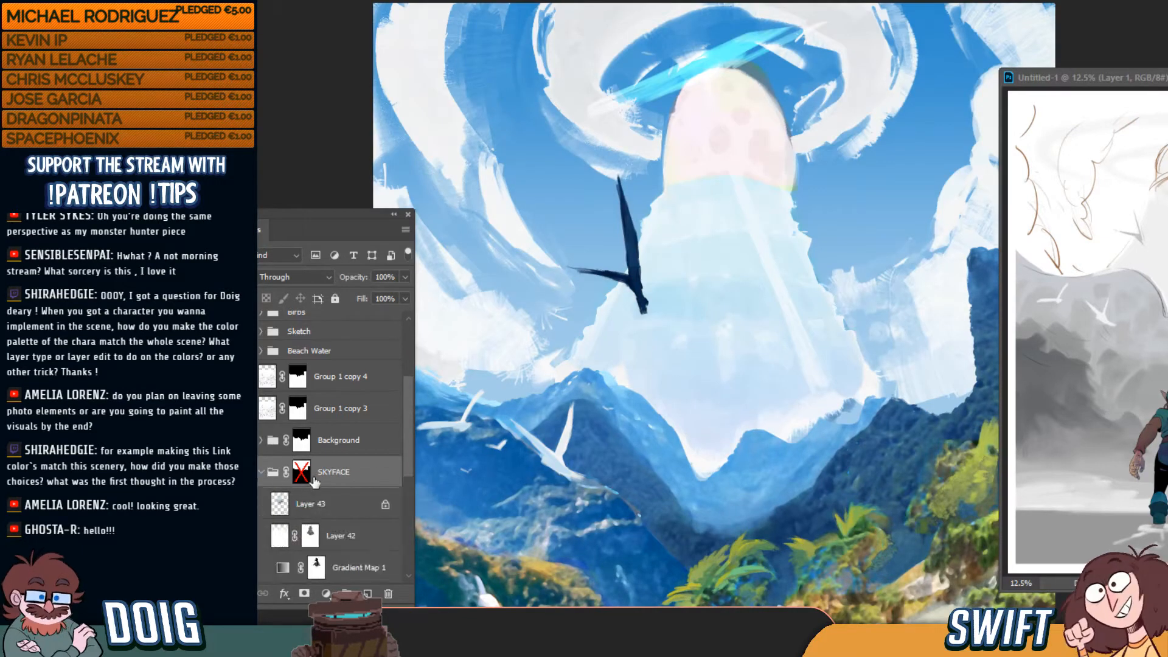
Toggle the Mountain layer off and on to compare, leaving it visible
scroll(412, 484, down, 3)
drag(412, 484, 412, 521)
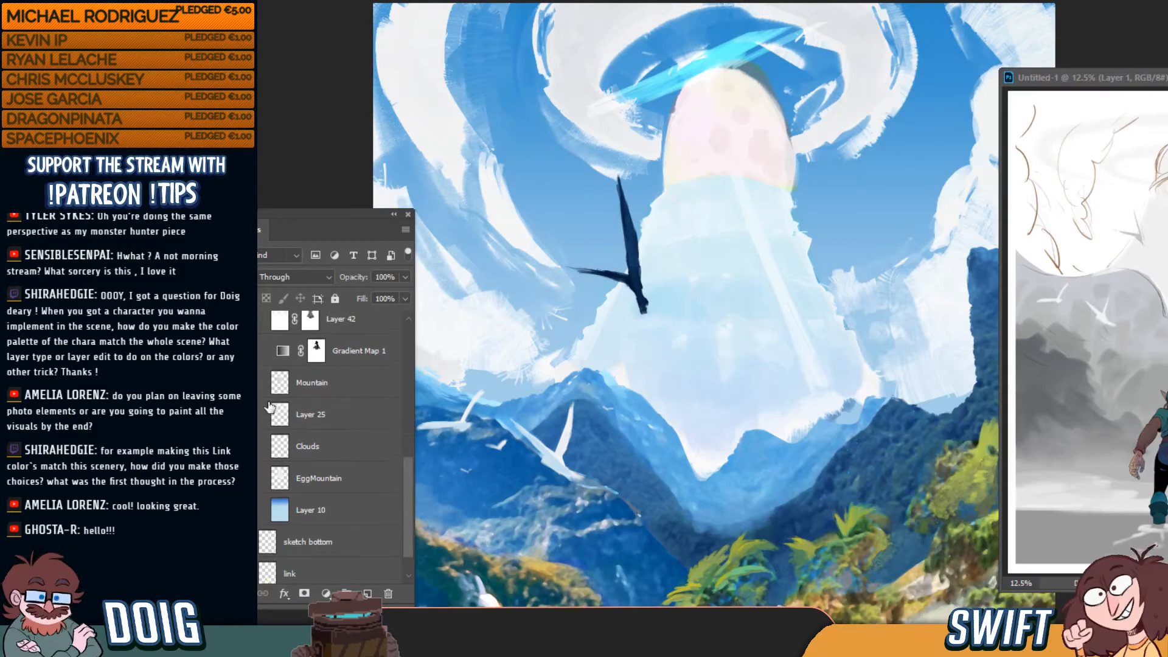
click(244, 383)
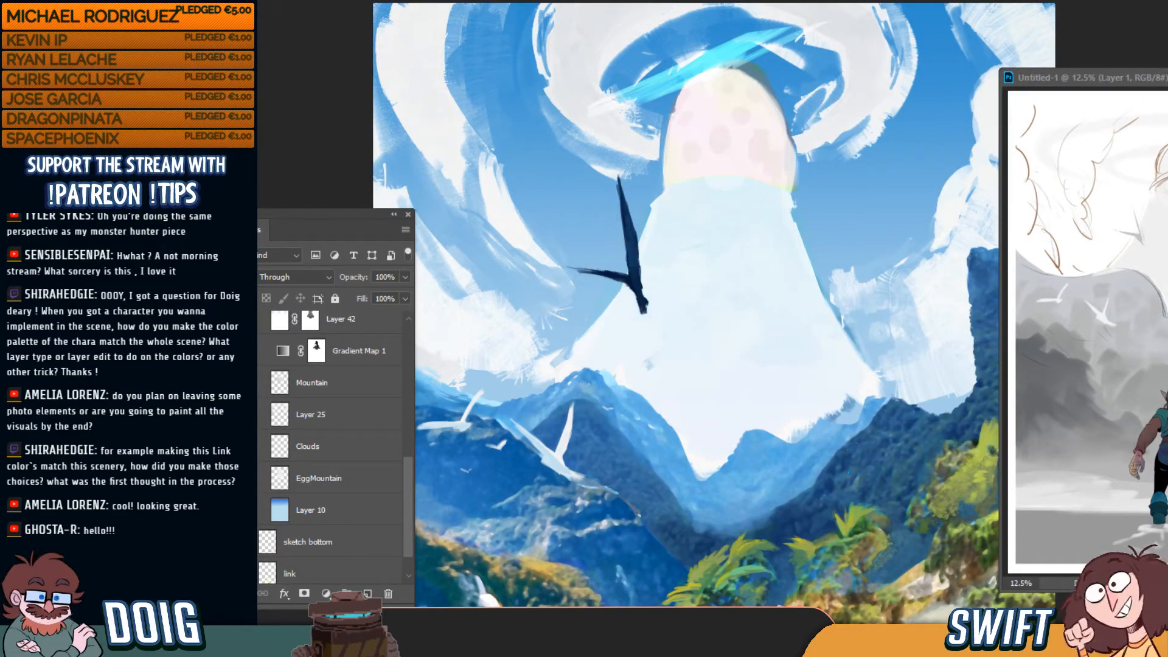
click(245, 383)
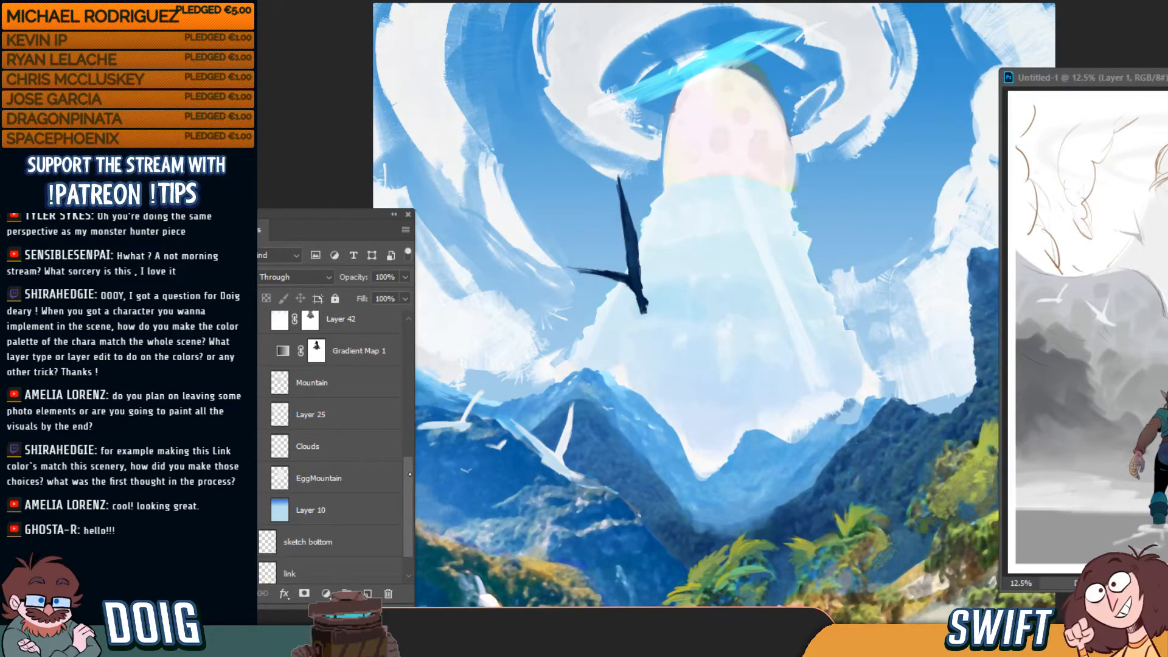
drag(411, 478, 411, 455)
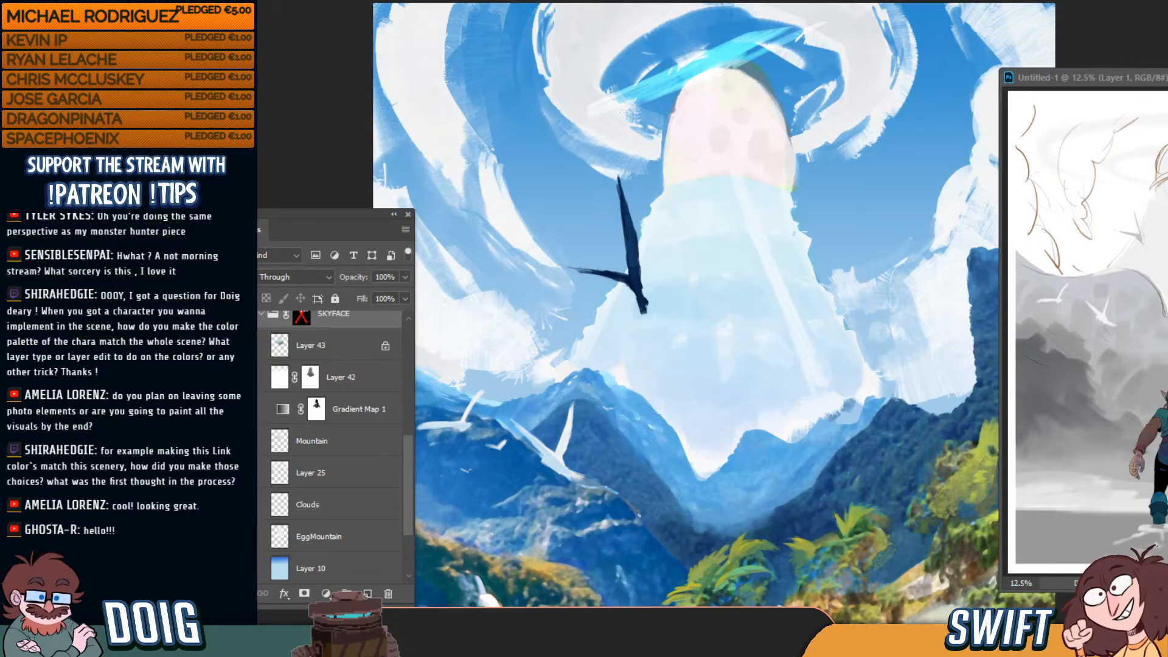
Hide the haze, tint, sky, shading and Clouds layers to isolate EggMountain
click(245, 378)
click(244, 346)
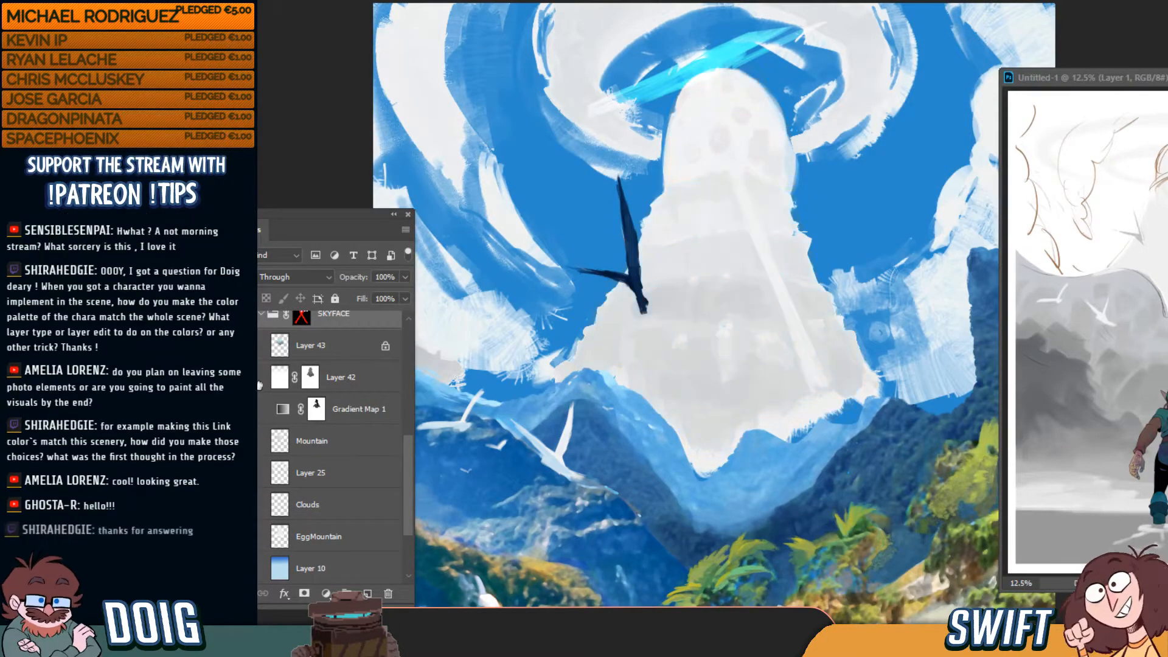
click(245, 410)
click(244, 441)
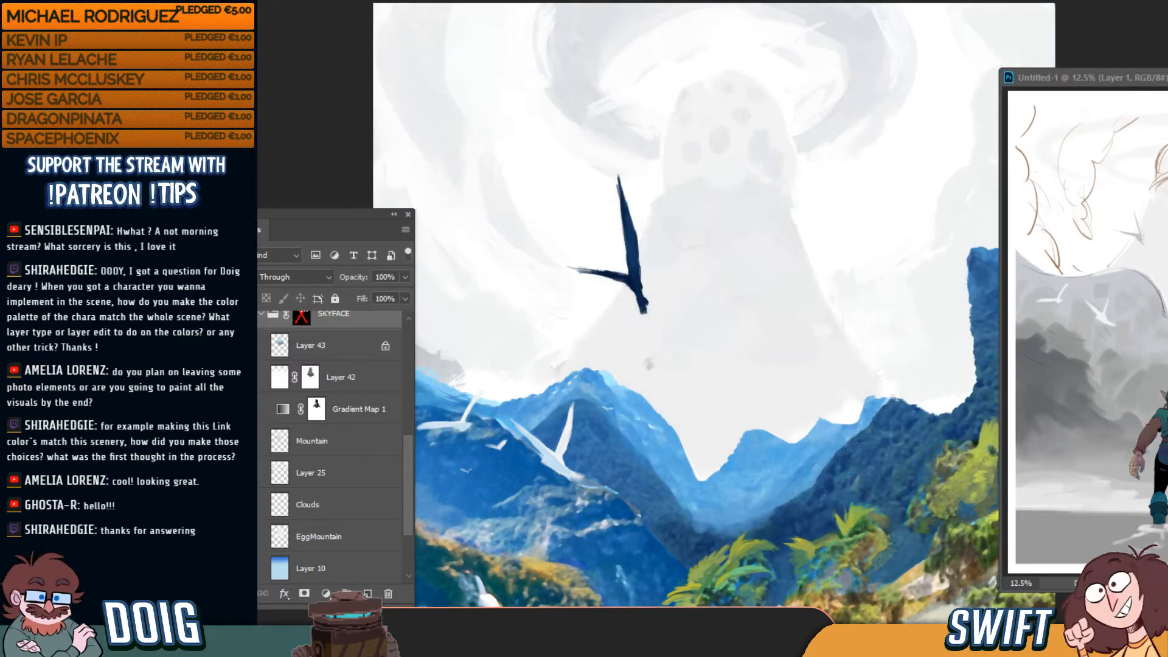
click(244, 504)
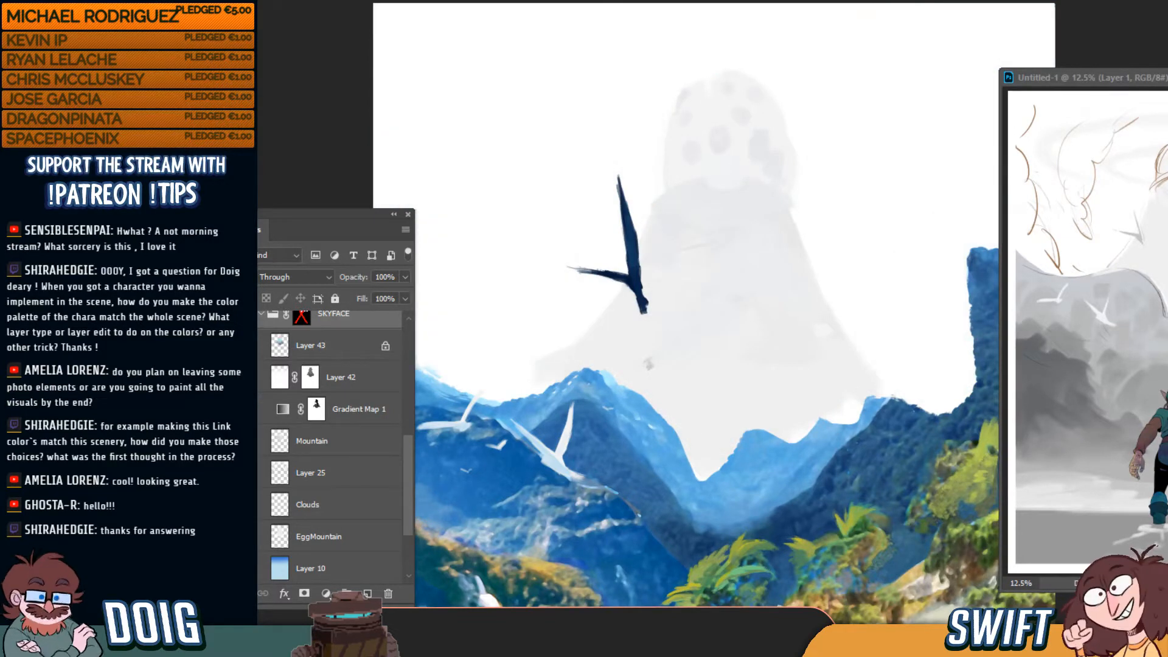
click(245, 537)
click(245, 537)
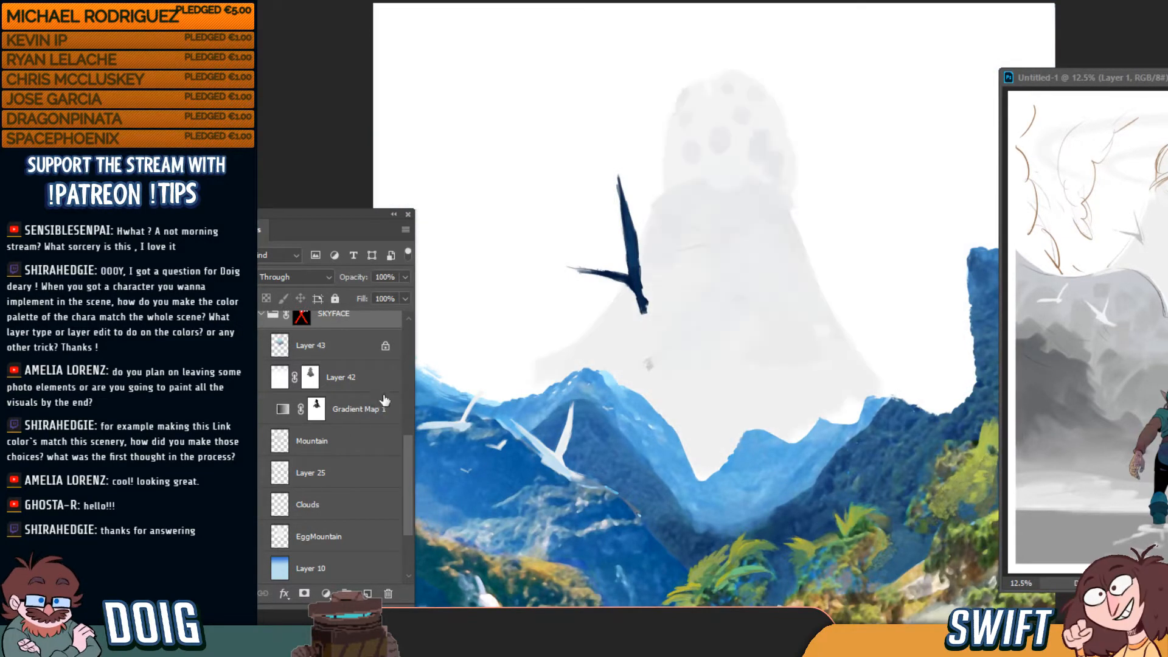
Lasso the spotted egg head and cut it off the EggMountain layer
drag(667, 190, 770, 193)
mouse_move(775, 68)
mouse_down()
mouse_move(654, 85)
mouse_move(657, 184)
mouse_up()
key(ctrl+d)
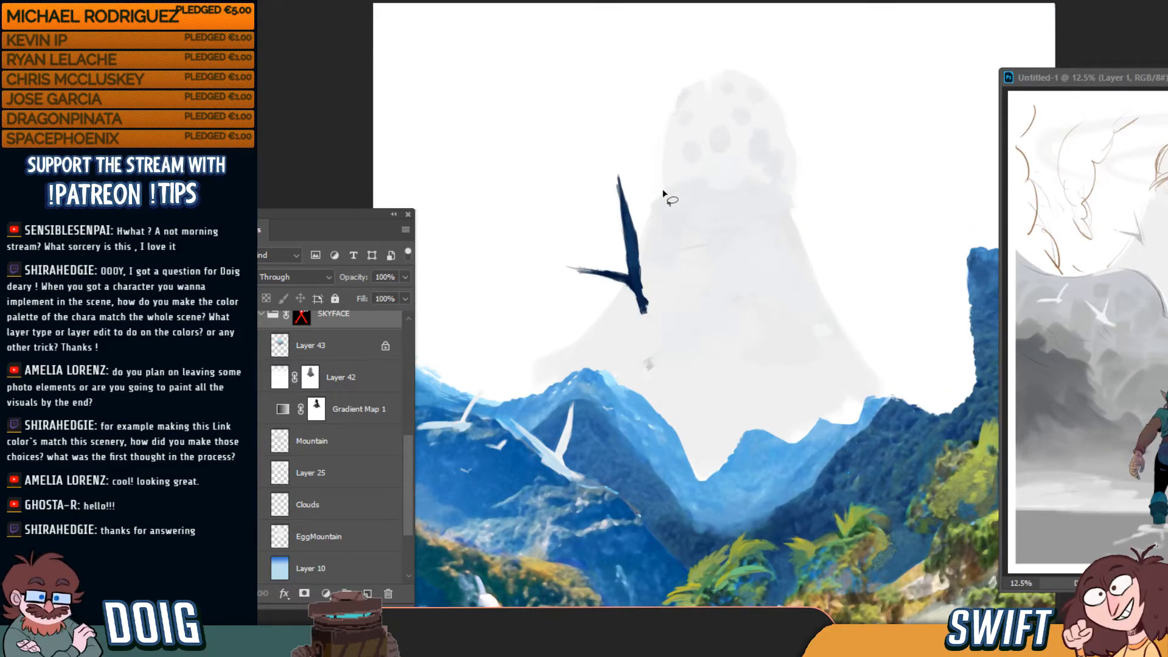
key(ctrl+shift+d)
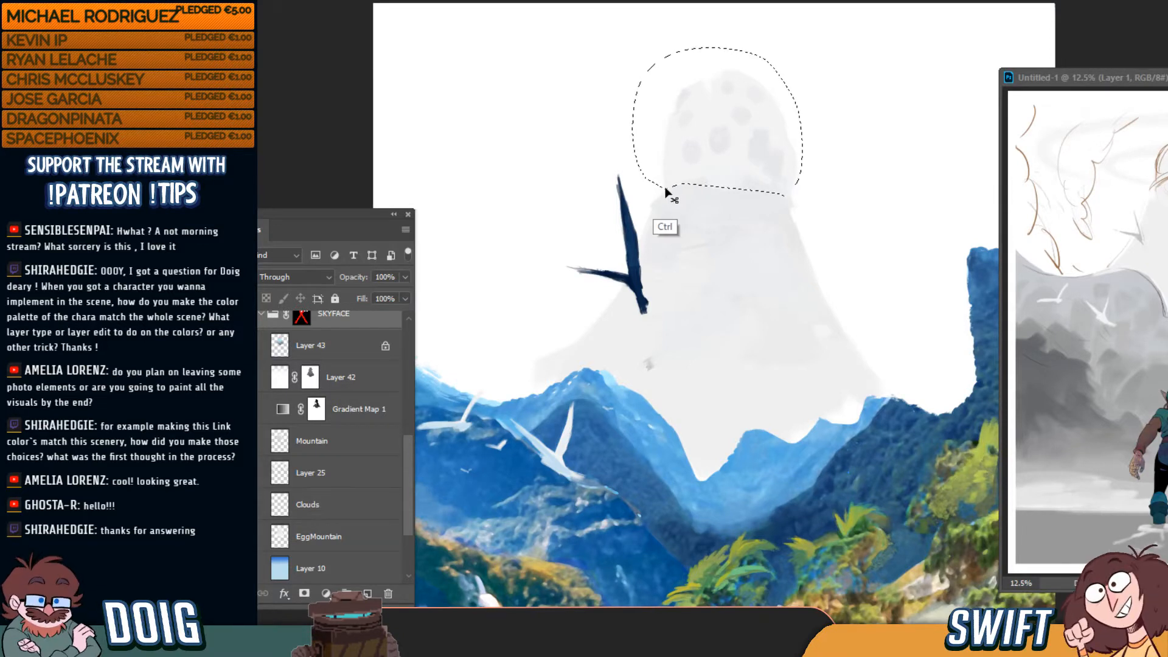
key(ctrl+x)
click(660, 206)
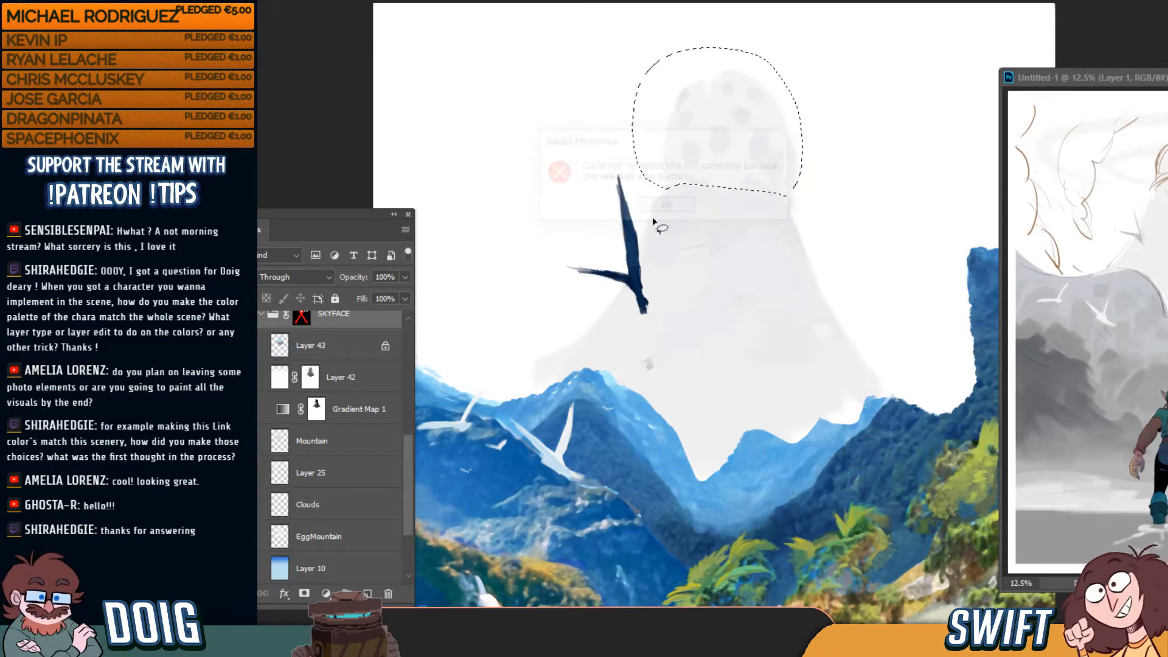
click(339, 536)
key(v)
key(ctrl+x)
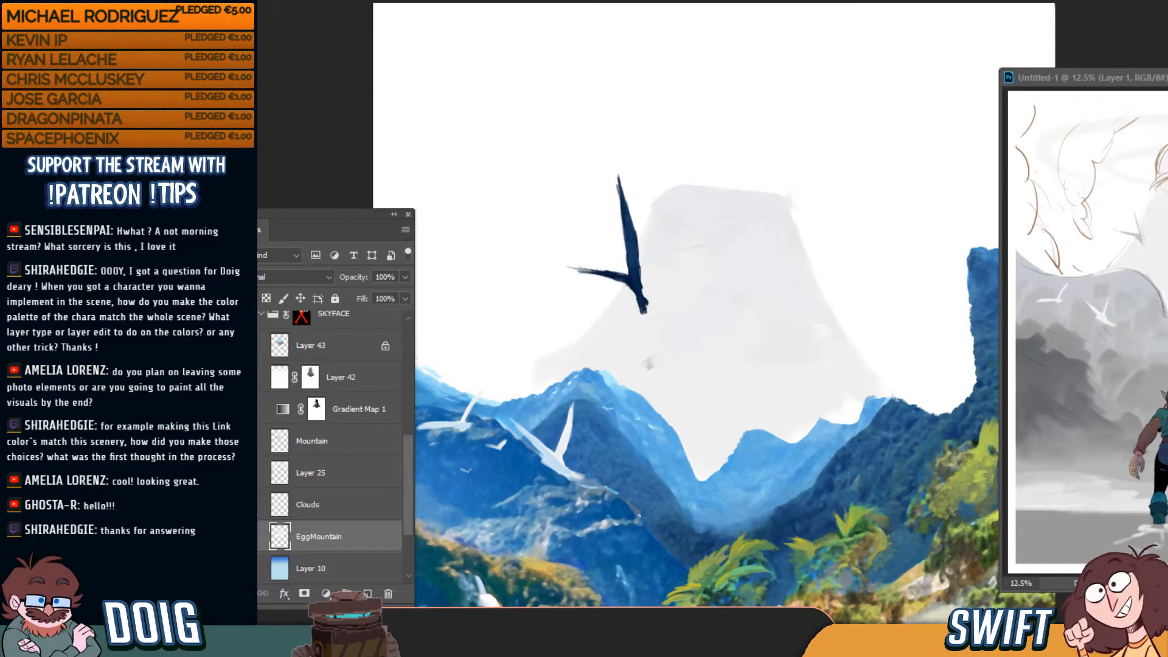
Show the blue sky gradient and the Clouds layer again
click(246, 568)
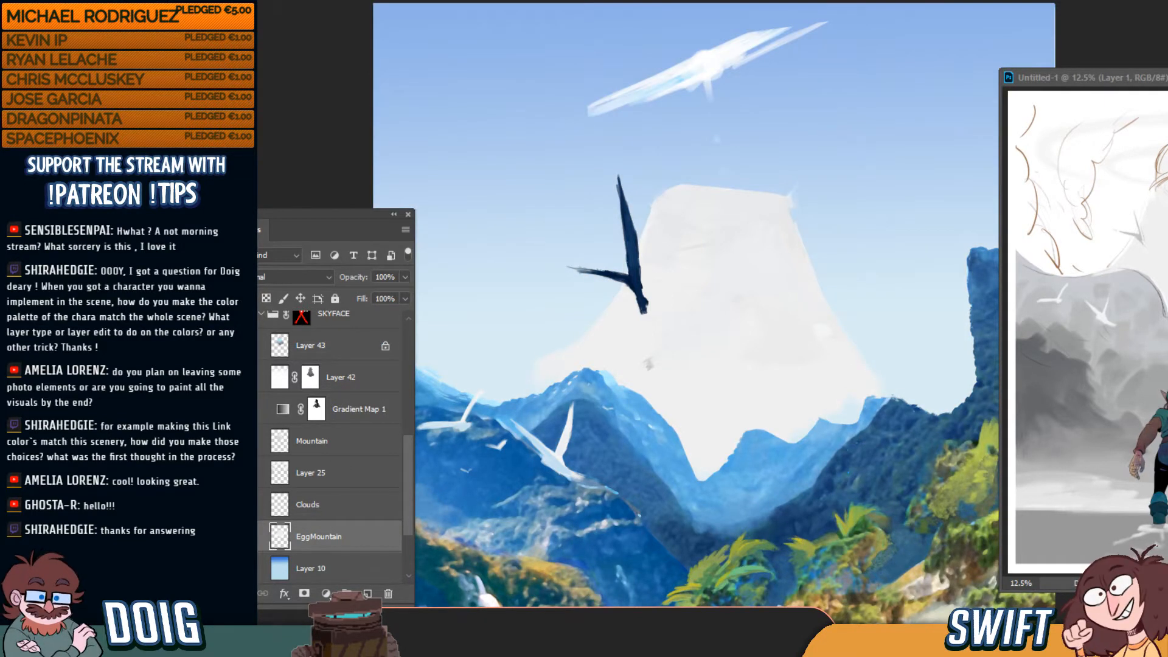
click(246, 505)
click(246, 505)
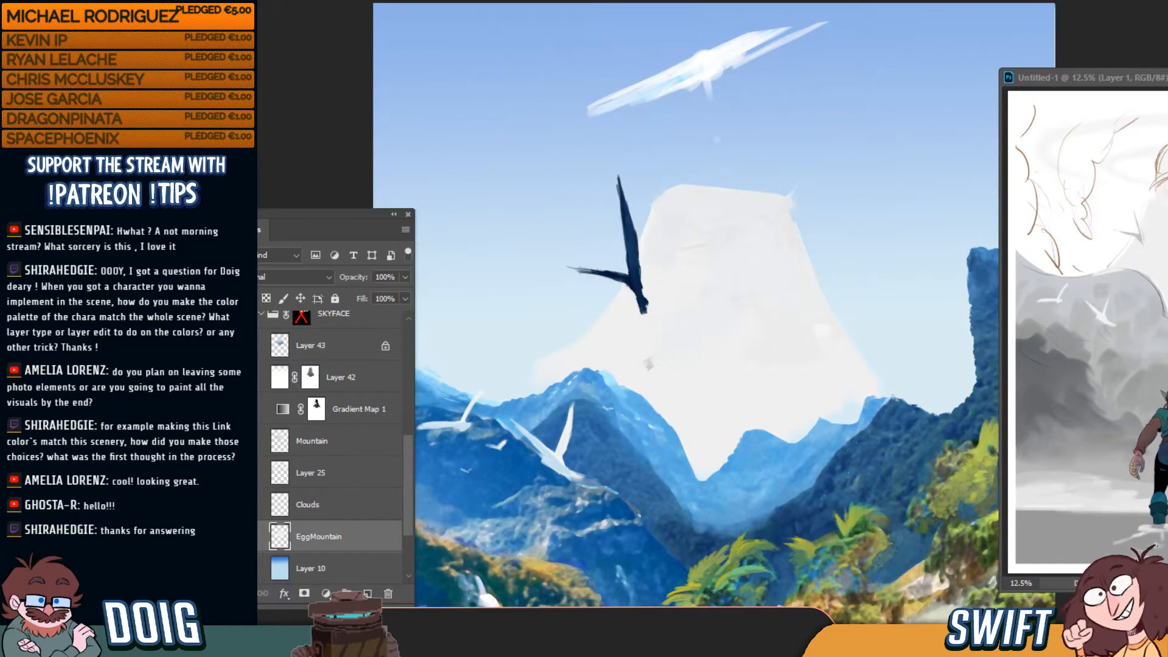
click(246, 505)
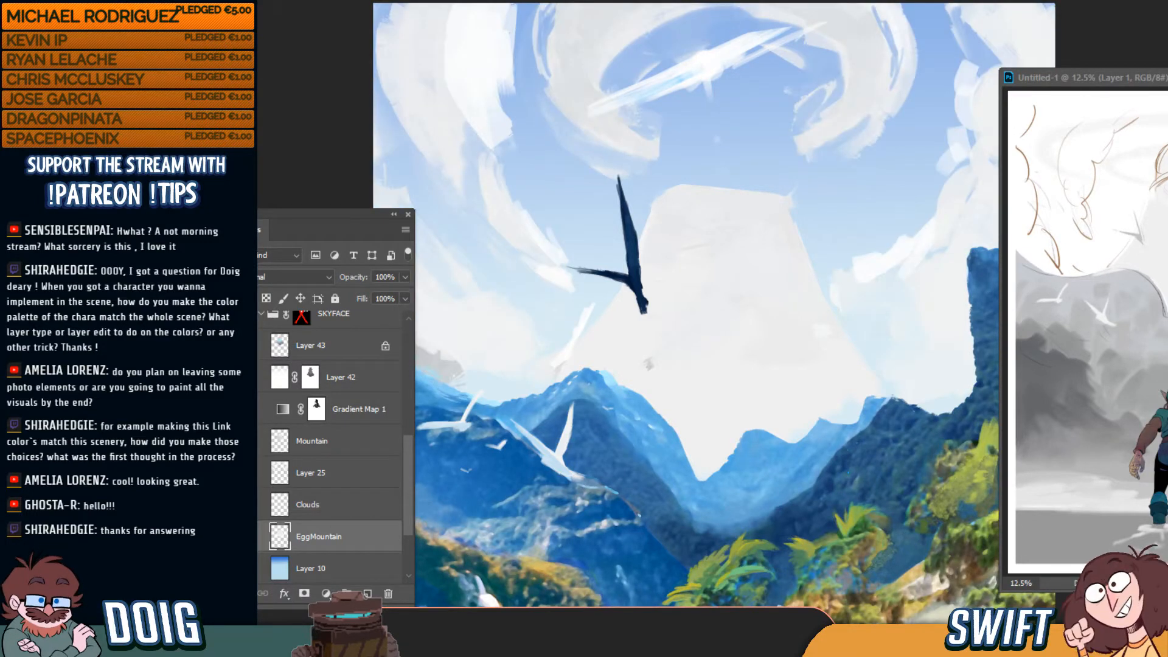
Show Layer 25's grey mountain shading and compare the clouds with Gradient Map 1 toggled
click(246, 473)
click(317, 441)
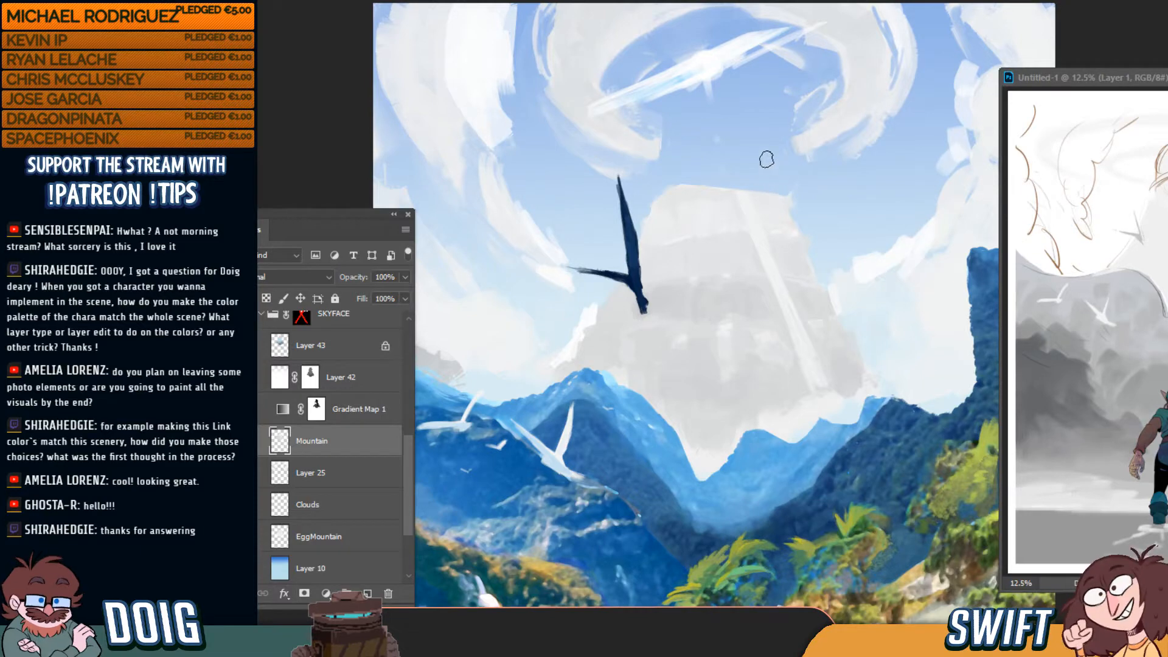
click(247, 409)
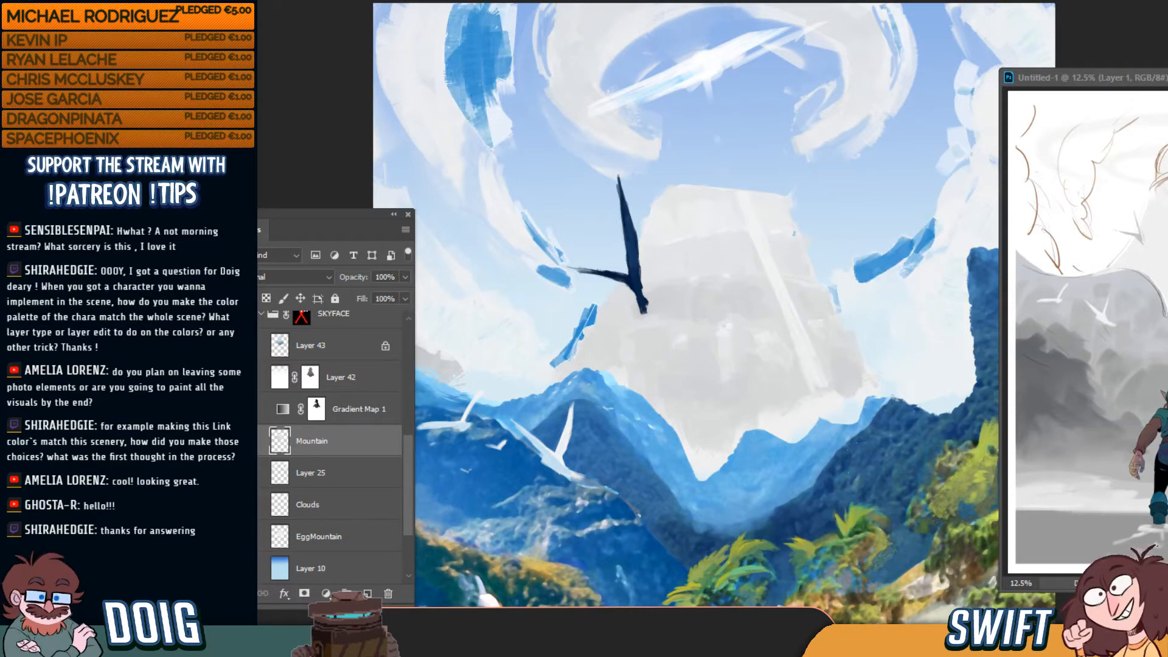
click(247, 409)
Show Layer 42's haze and Layer 43's tinted egg shape, leaving Layer 42 active
click(248, 377)
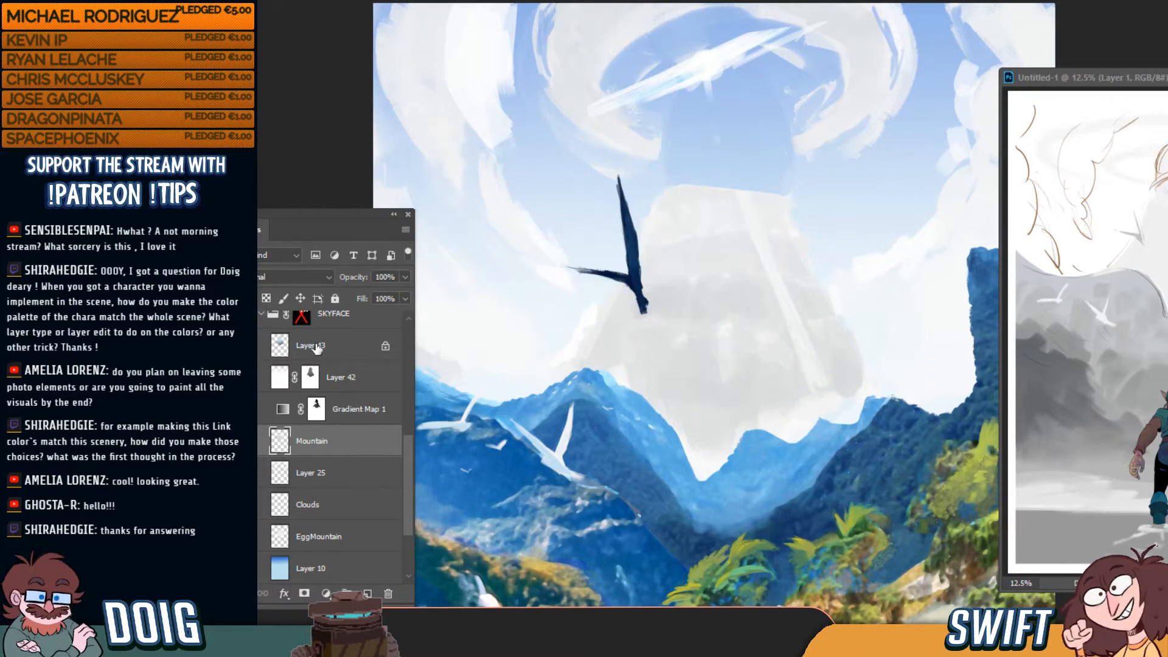
click(317, 347)
click(254, 347)
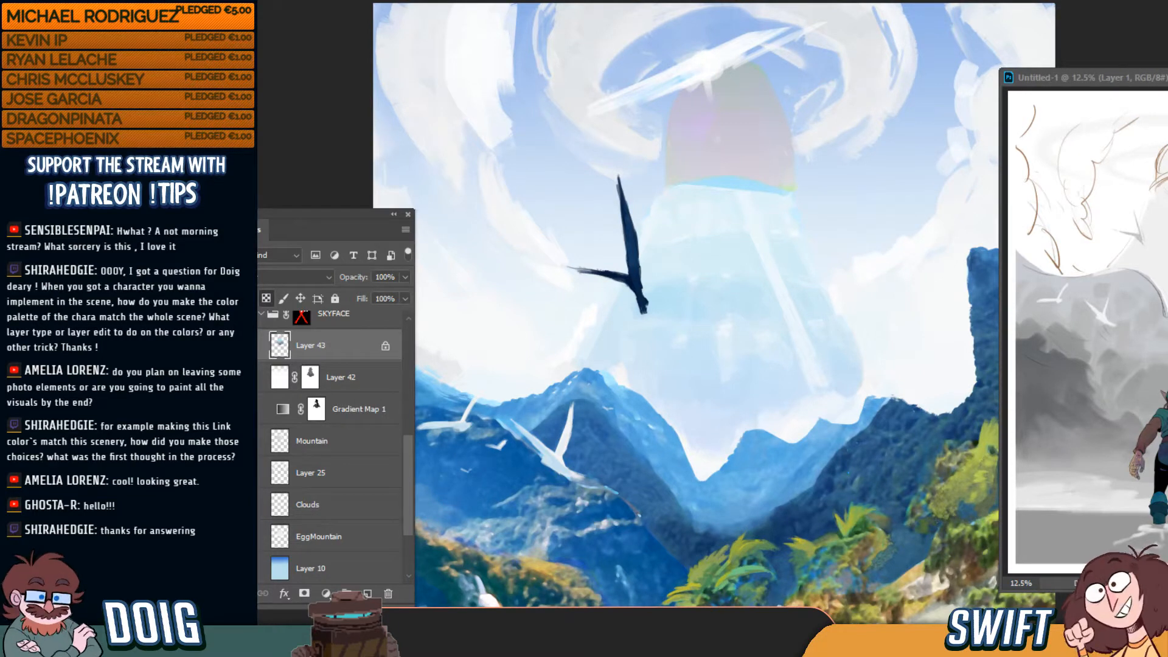
click(329, 379)
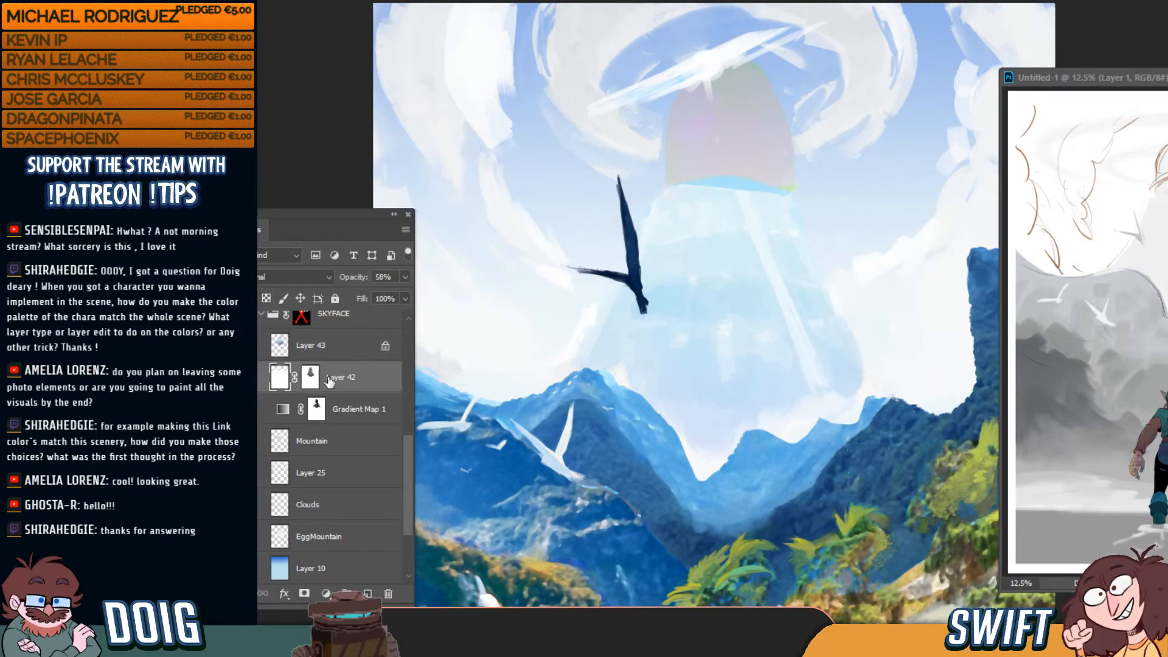
Paste the egg head as Layer 70, stretch it taller and taper its top corners inward
key(ctrl+v)
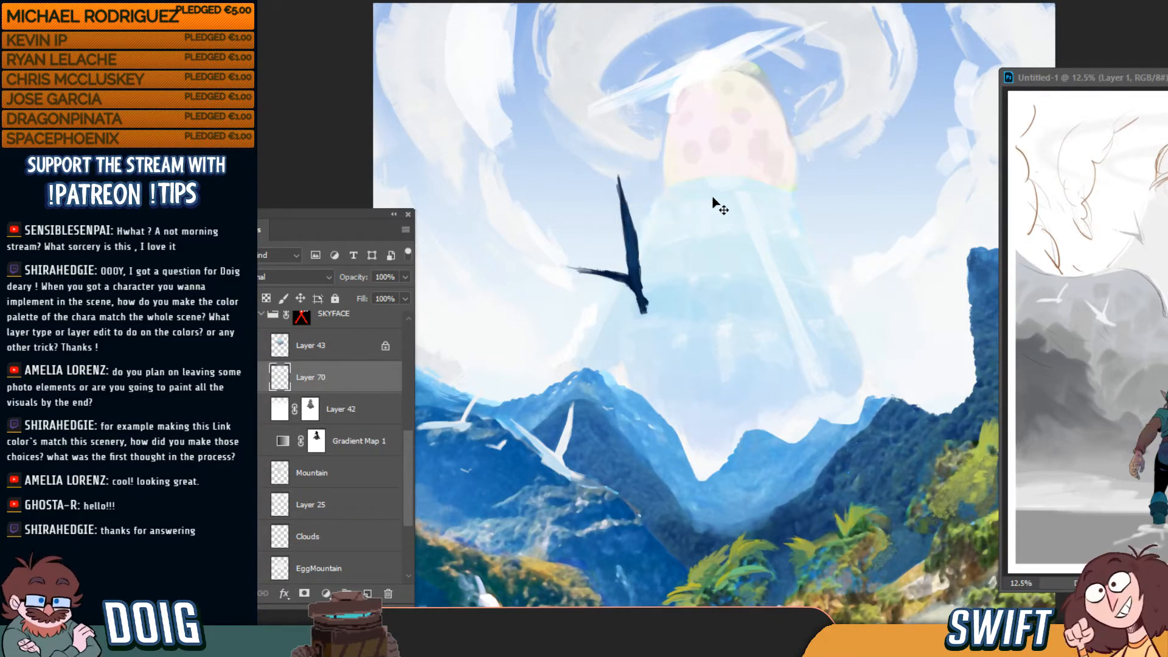
key(ctrl+t)
drag(730, 57, 729, 83)
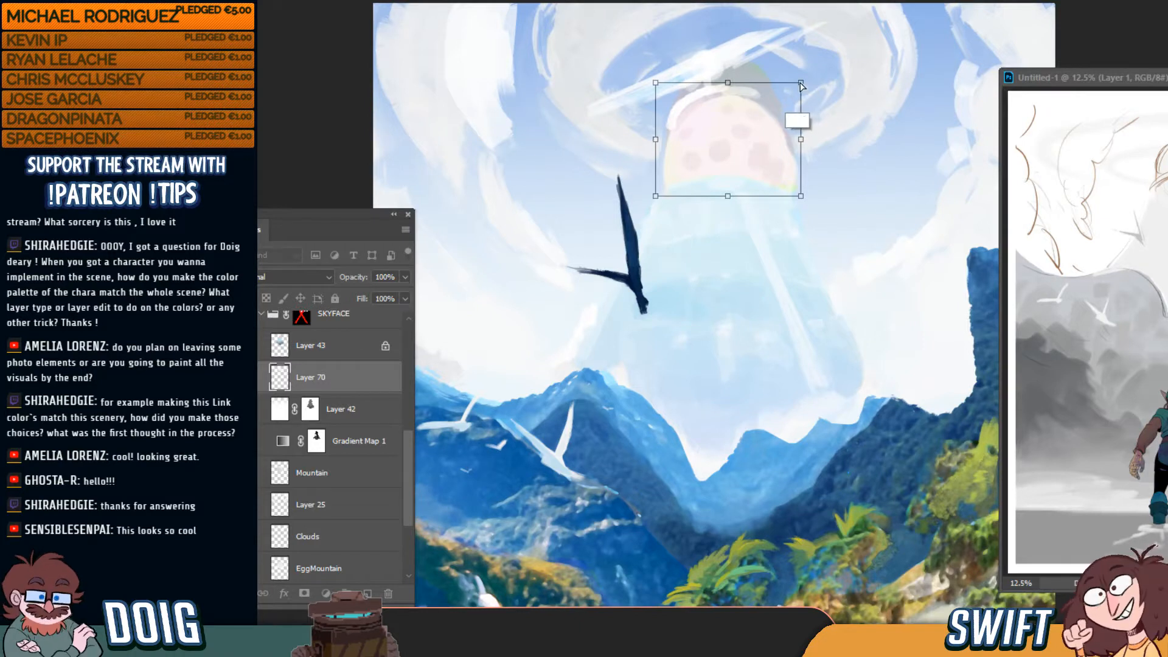
drag(801, 84, 775, 88)
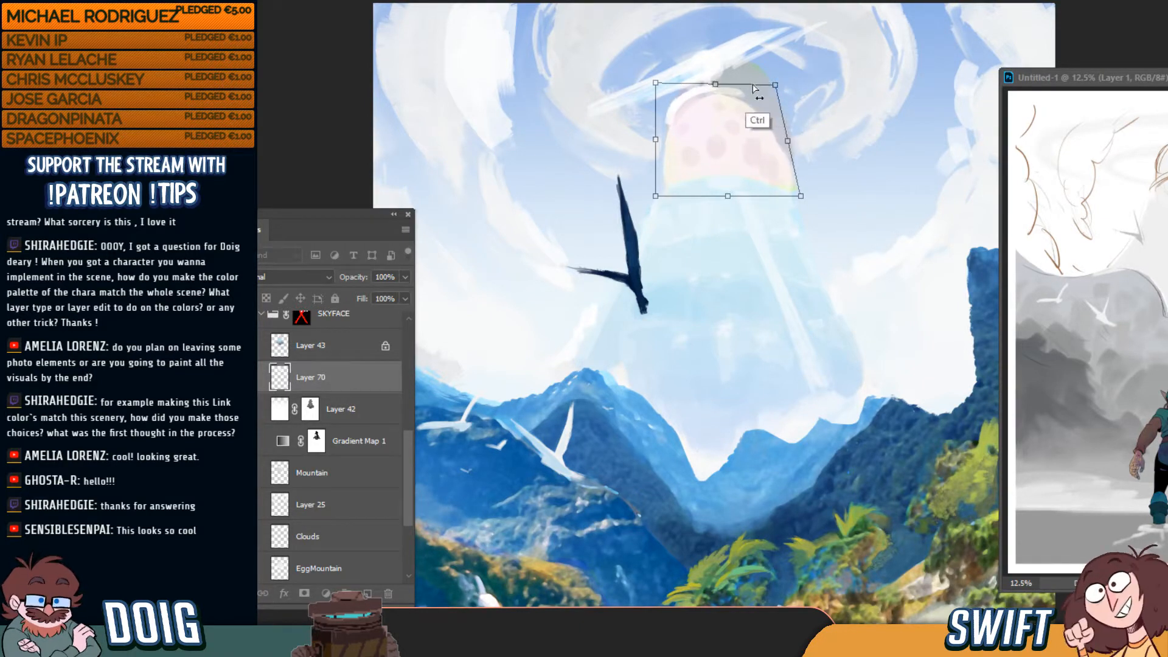
drag(657, 86, 679, 87)
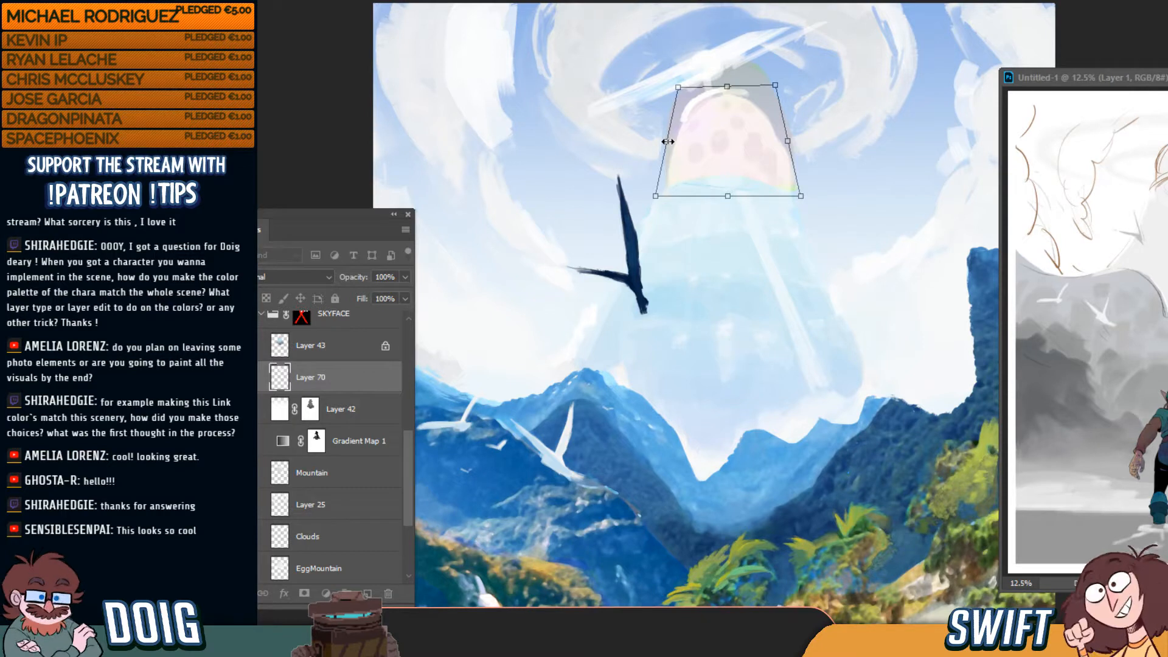
drag(668, 141, 656, 143)
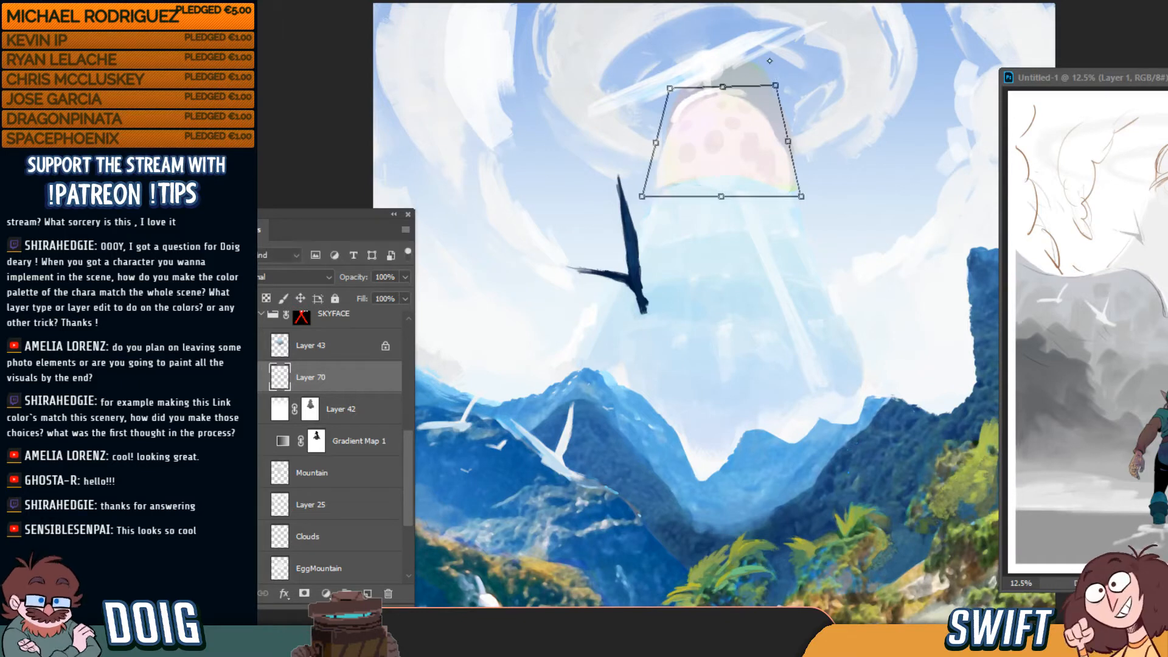
key(Return)
key(v)
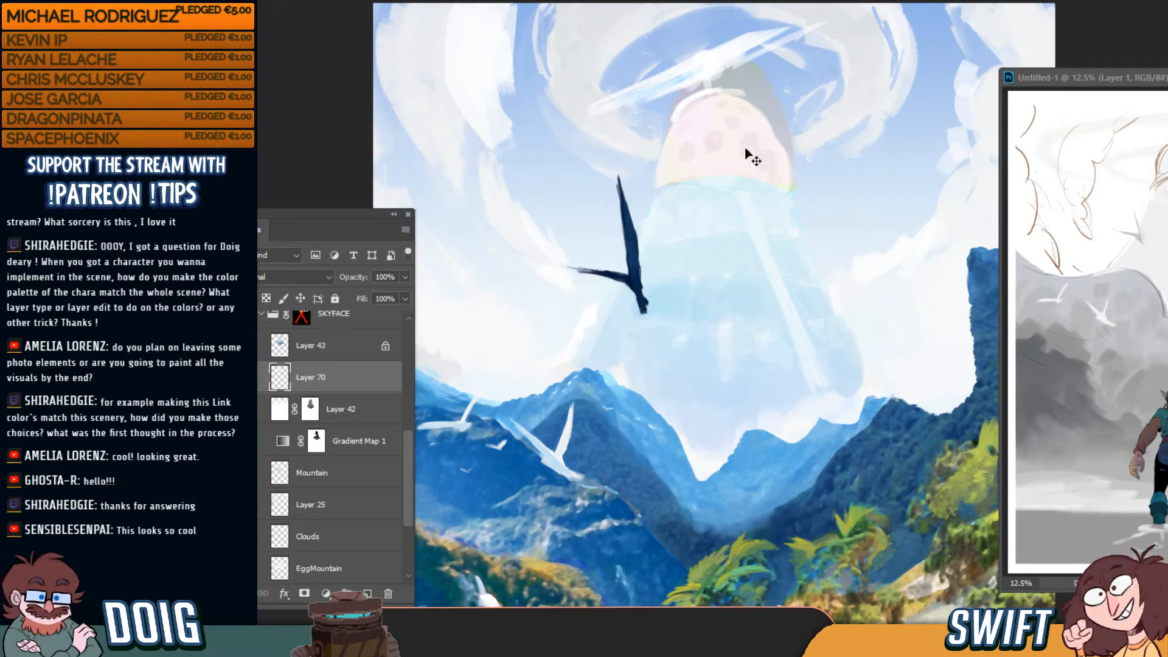
mouse_move(746, 157)
mouse_down()
mouse_move(735, 143)
mouse_move(751, 154)
mouse_up()
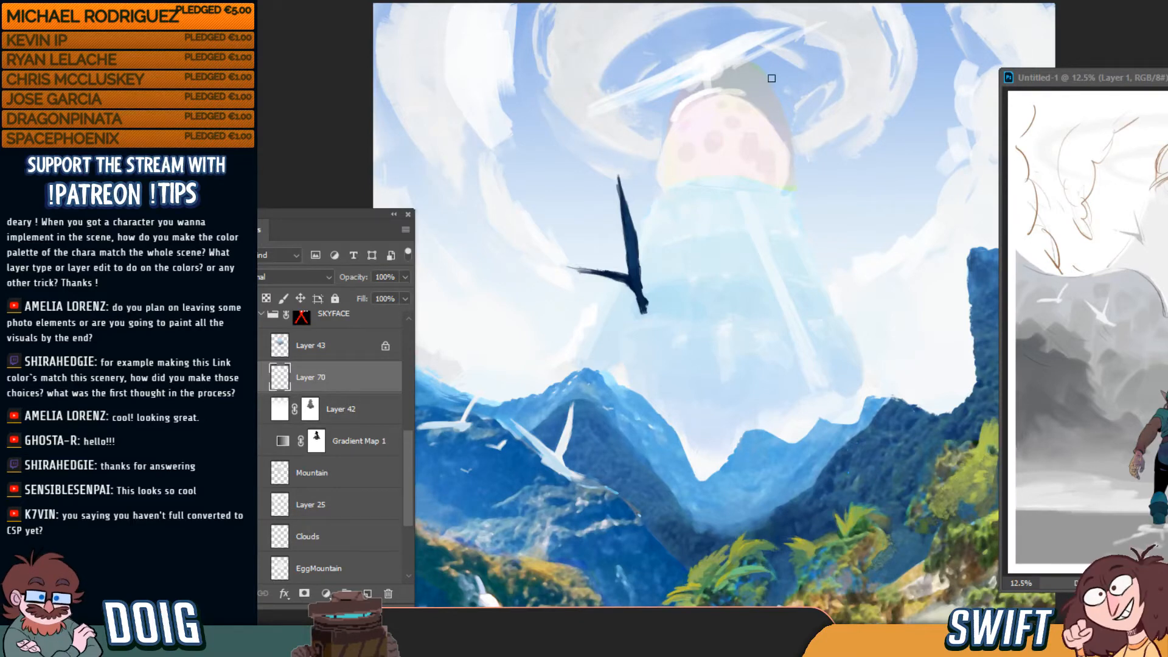
drag(748, 103, 736, 140)
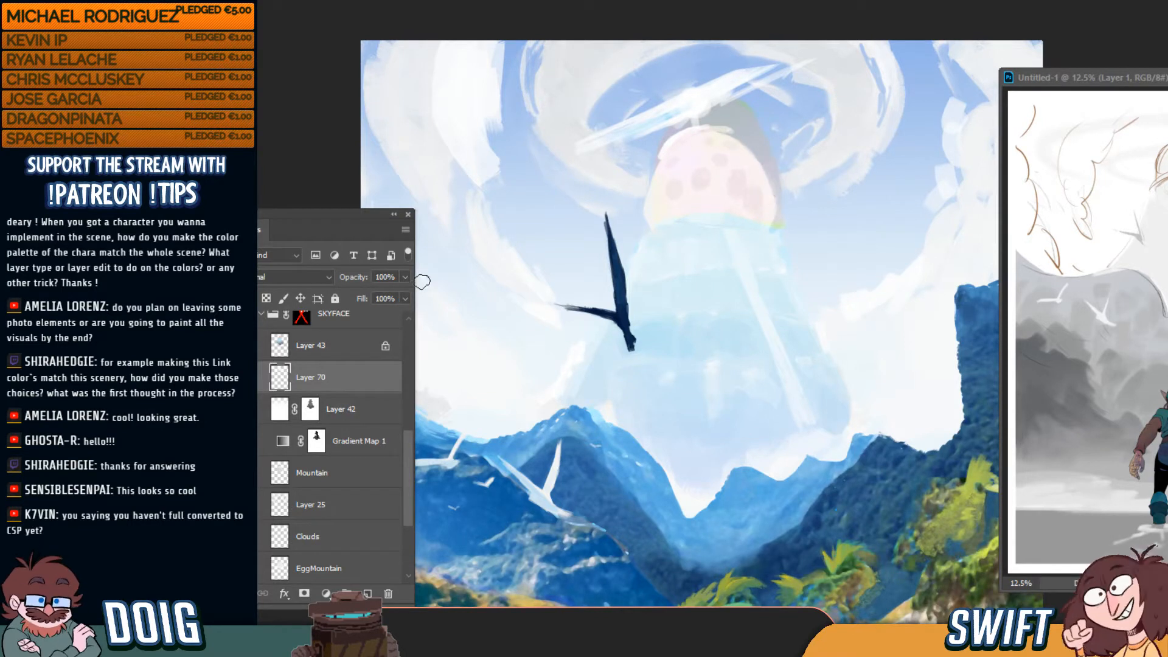
click(292, 357)
click(267, 298)
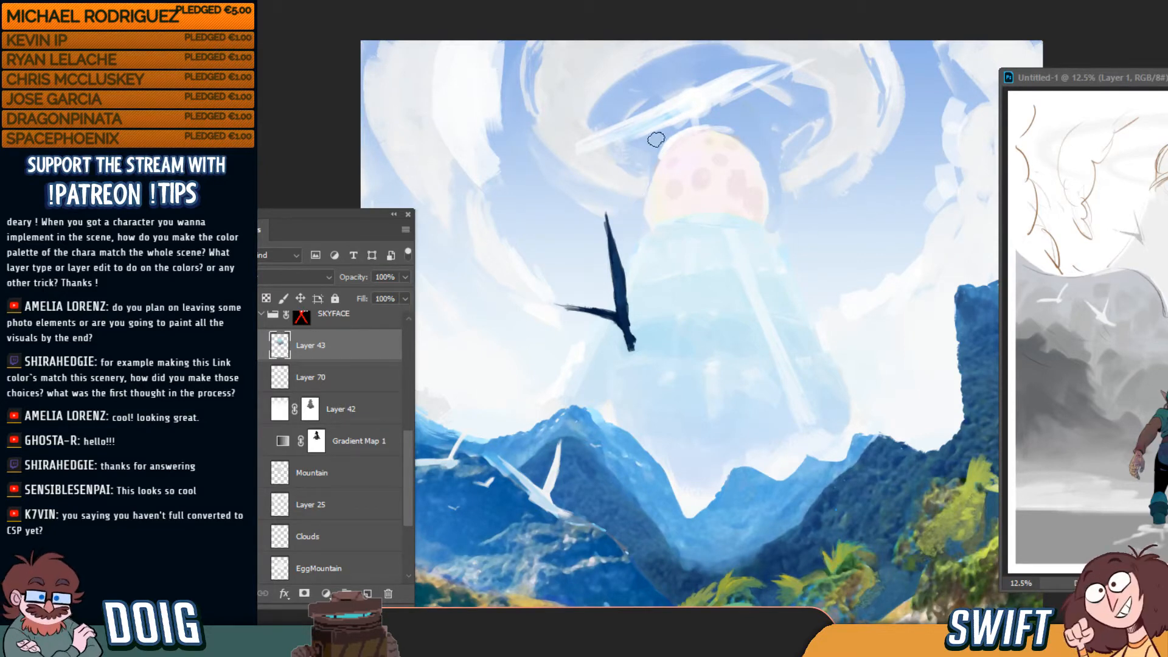
drag(782, 278, 761, 119)
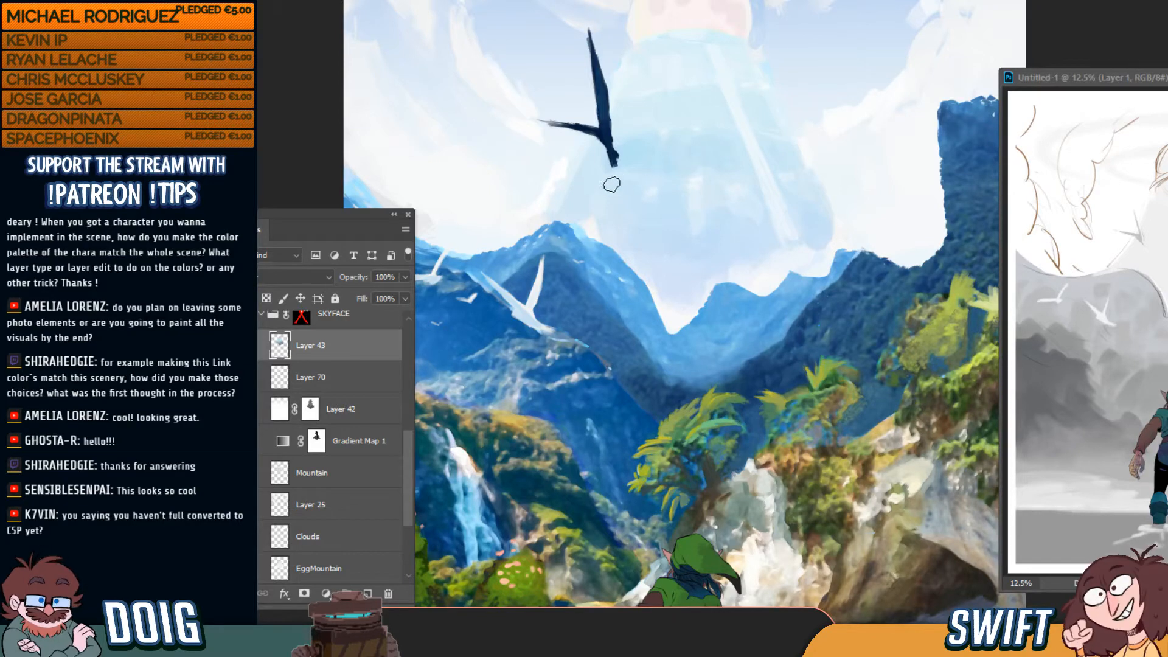
key(ctrl+minus)
key(ctrl+plus)
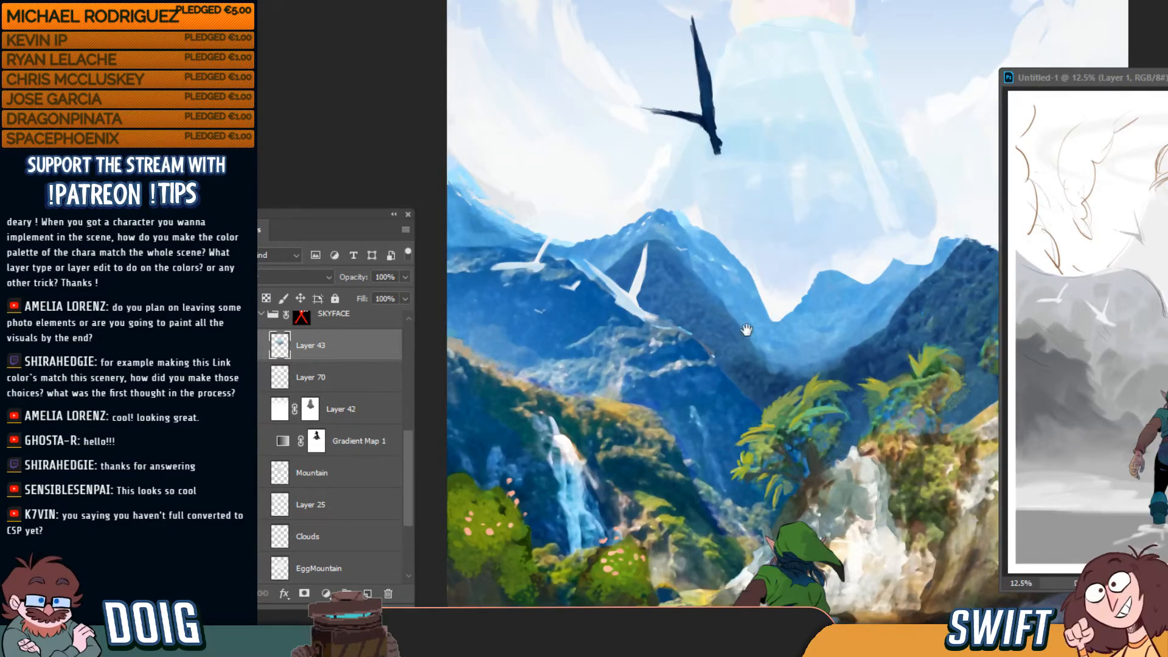
mouse_move(747, 330)
mouse_down()
mouse_move(645, 243)
mouse_move(657, 213)
mouse_up()
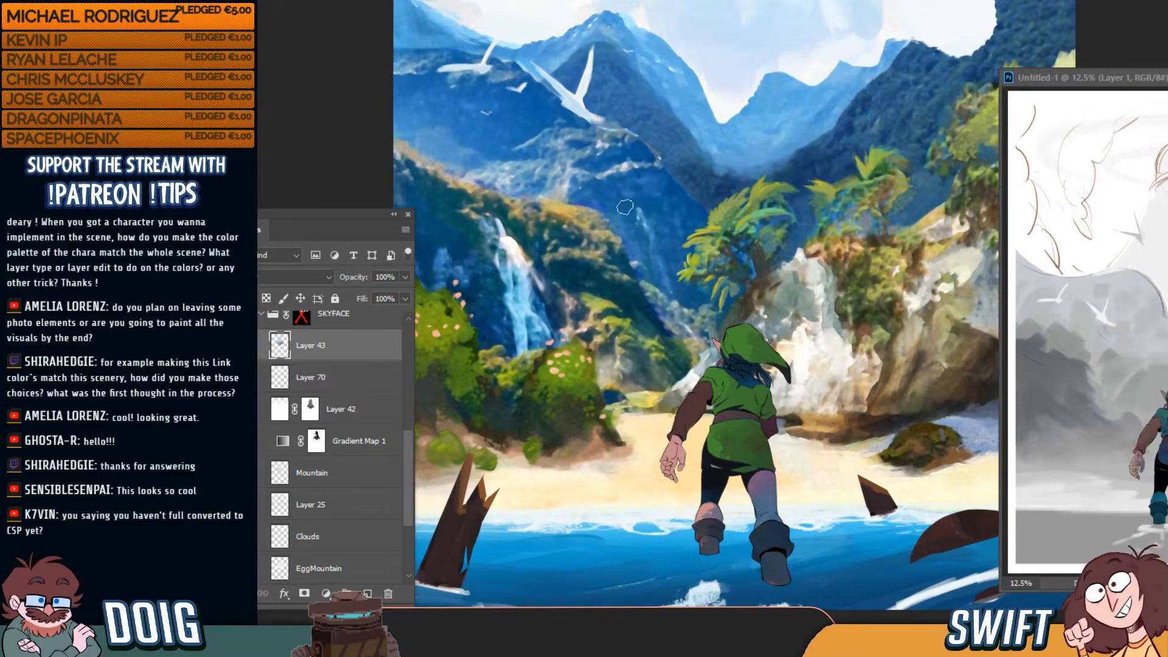
drag(607, 382, 582, 558)
drag(595, 404, 589, 431)
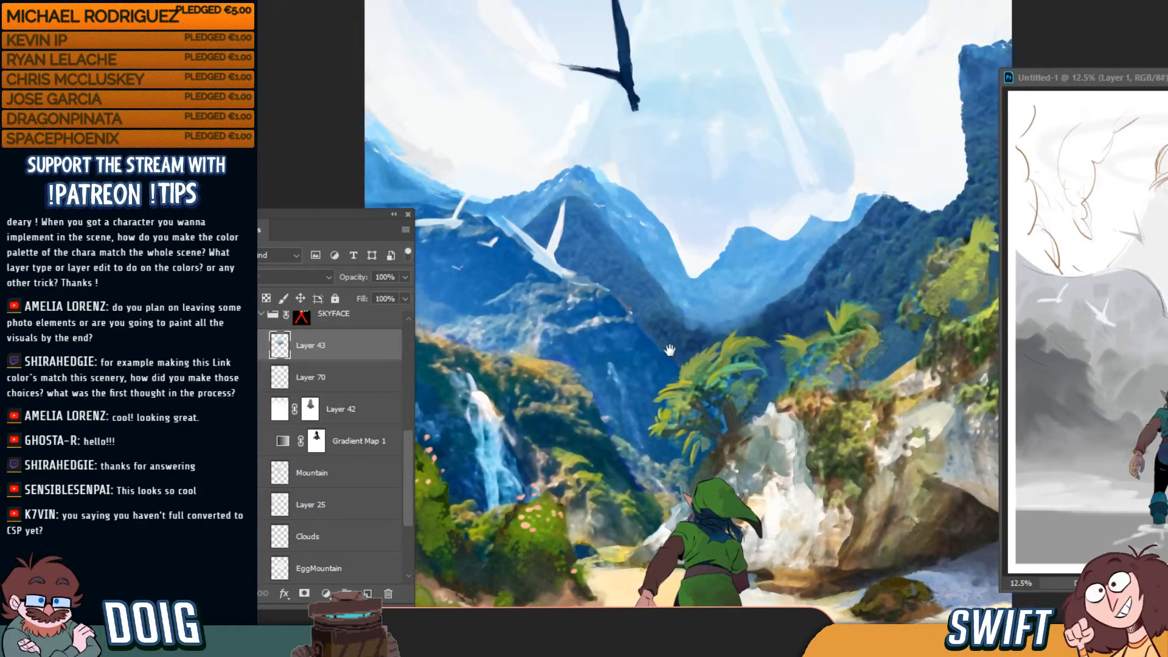
drag(669, 351, 620, 277)
key(ctrl+minus)
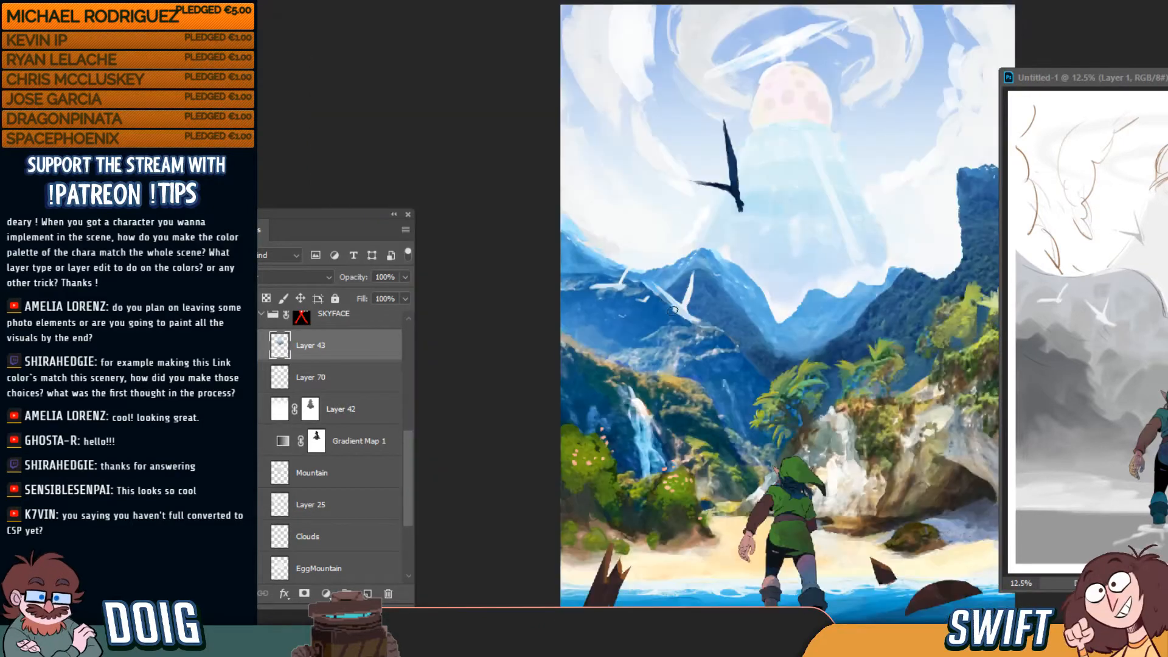
key(ctrl+minus)
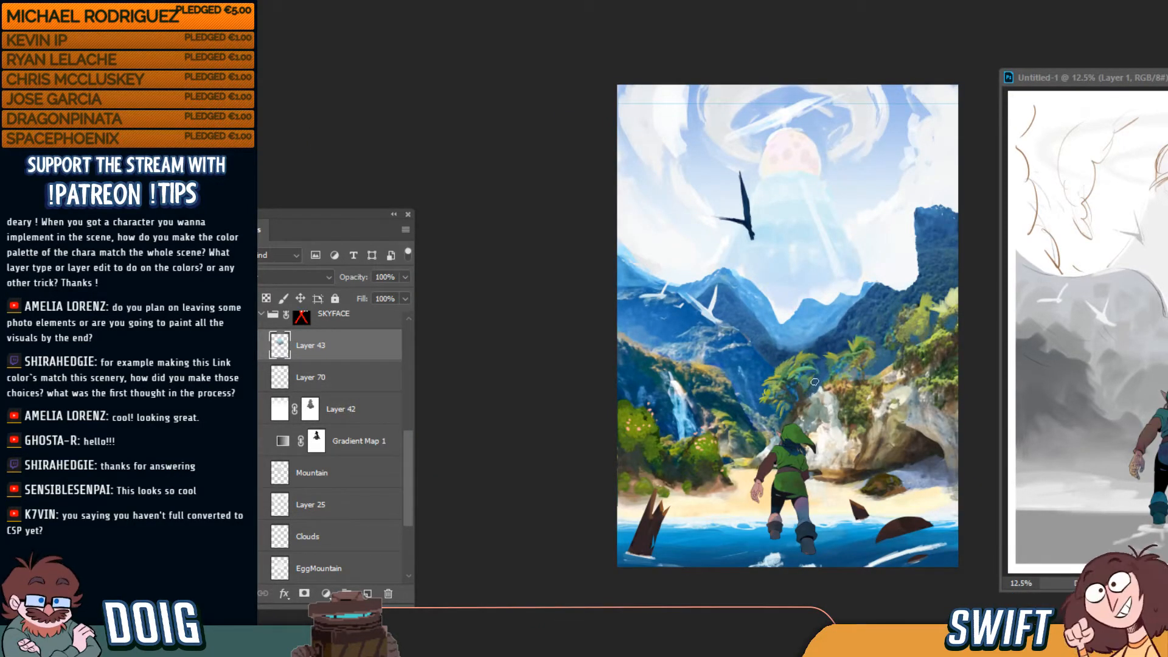
key(ctrl+plus)
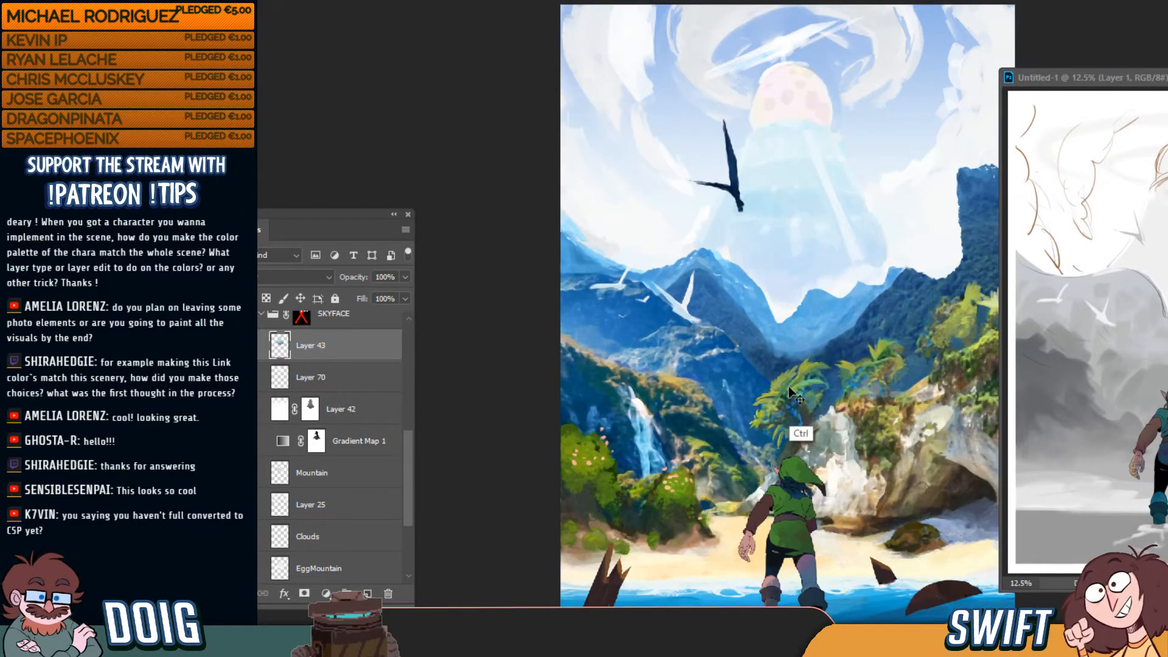
key(ctrl+plus)
drag(789, 455, 746, 307)
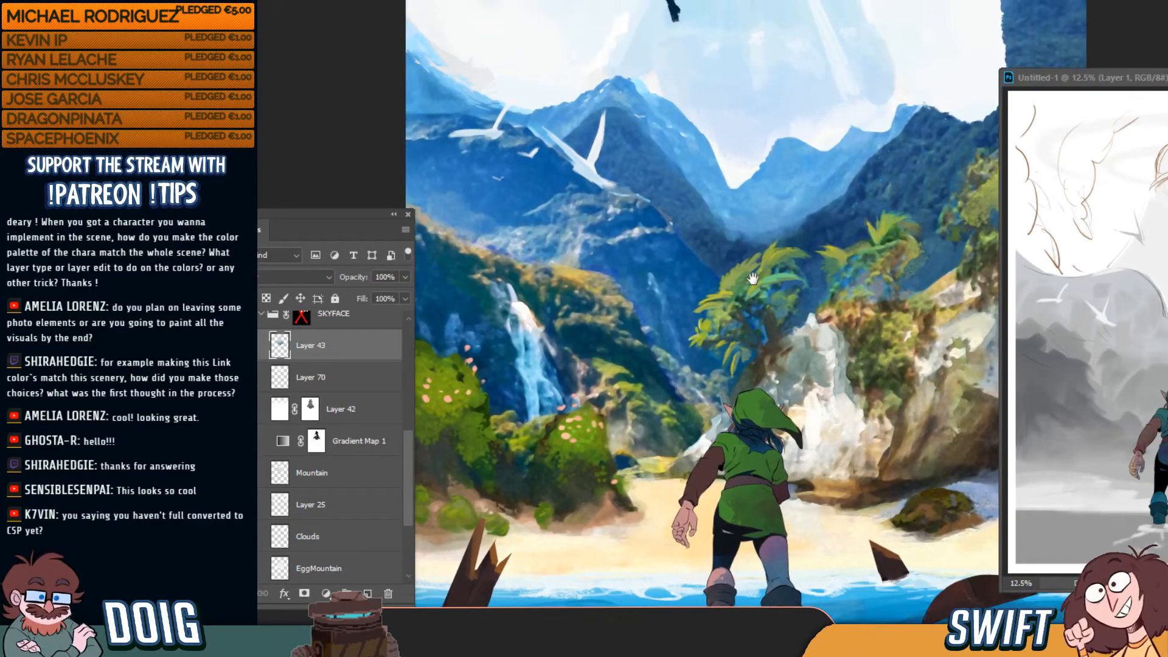
key(ctrl+plus)
scroll(739, 368, up, 5)
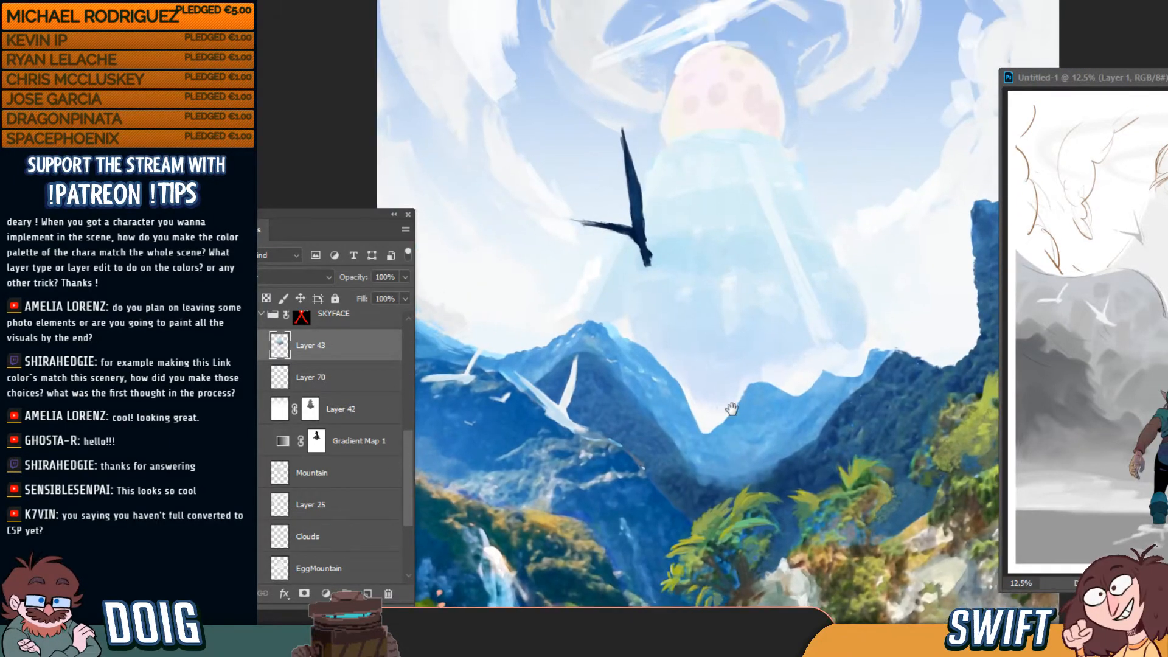
drag(728, 403, 729, 409)
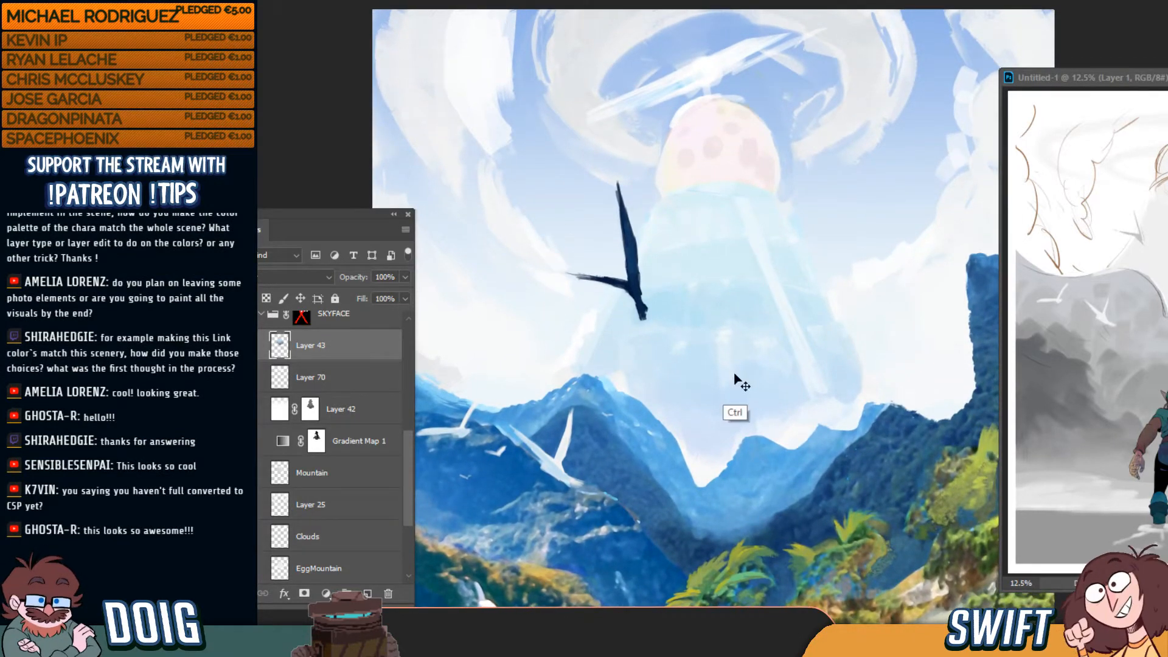
key(ctrl+0)
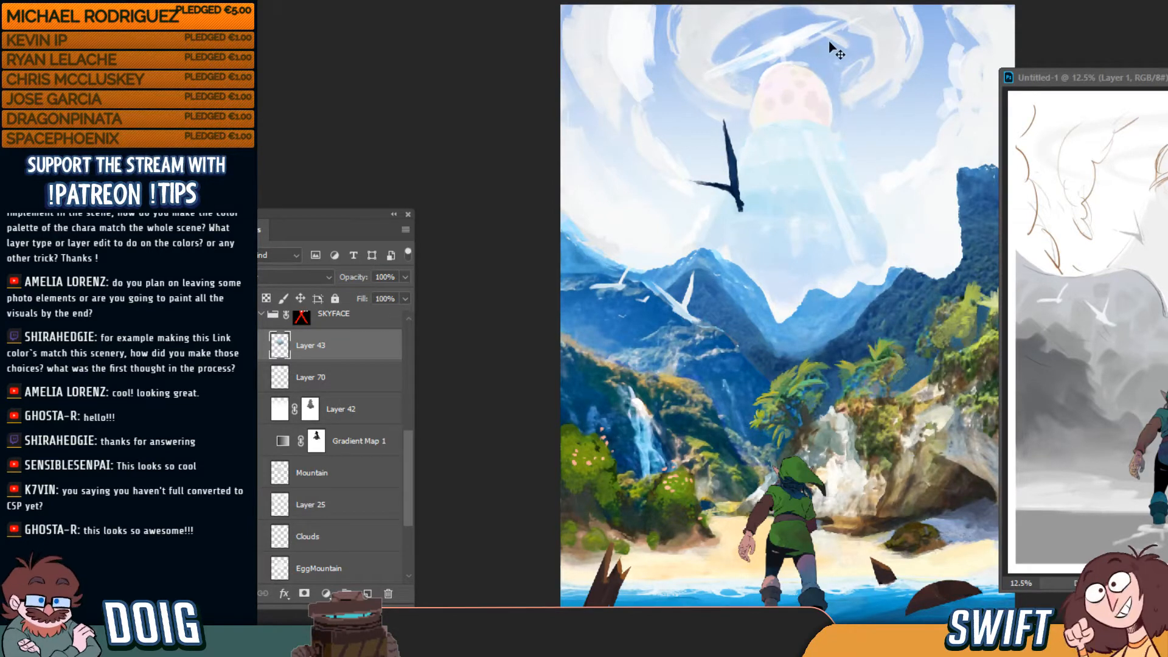
ctrl+click(877, 43)
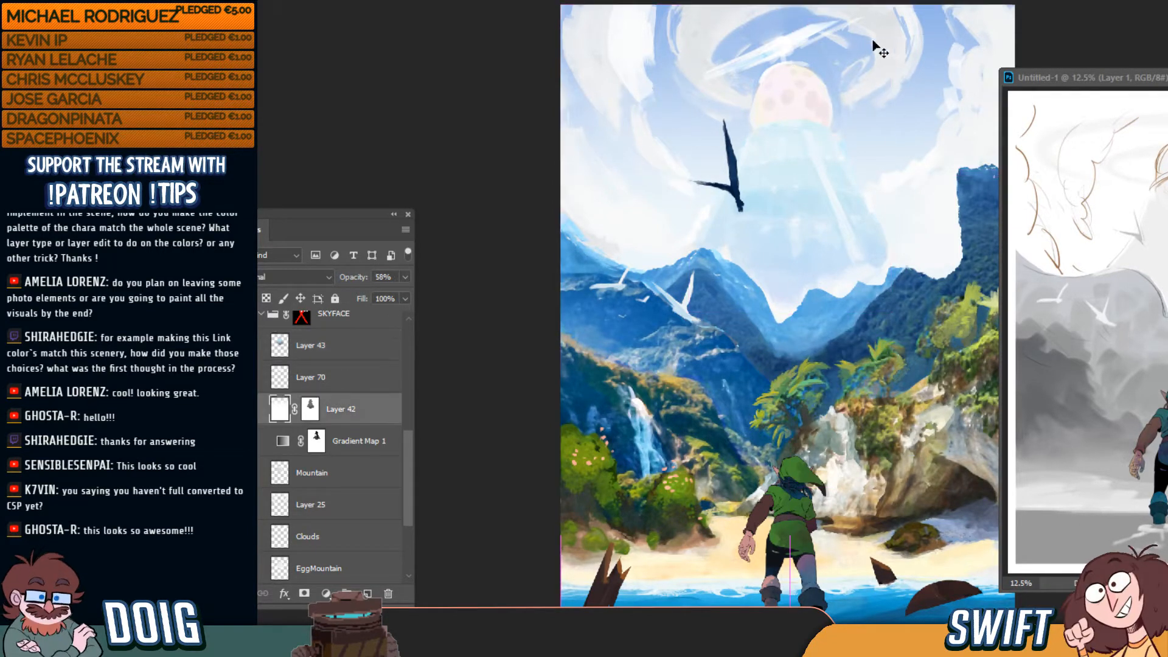
Pick the light streak's Layer 45 from the canvas and toggle it to check it
click(246, 537)
click(297, 499)
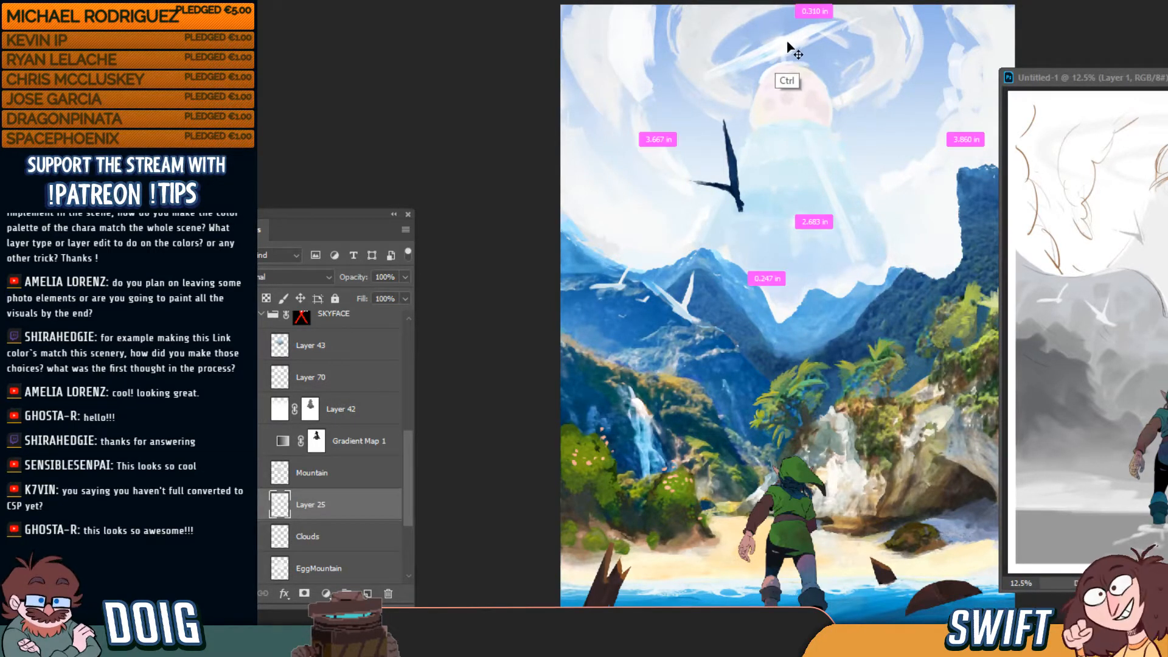
drag(787, 48, 787, 65)
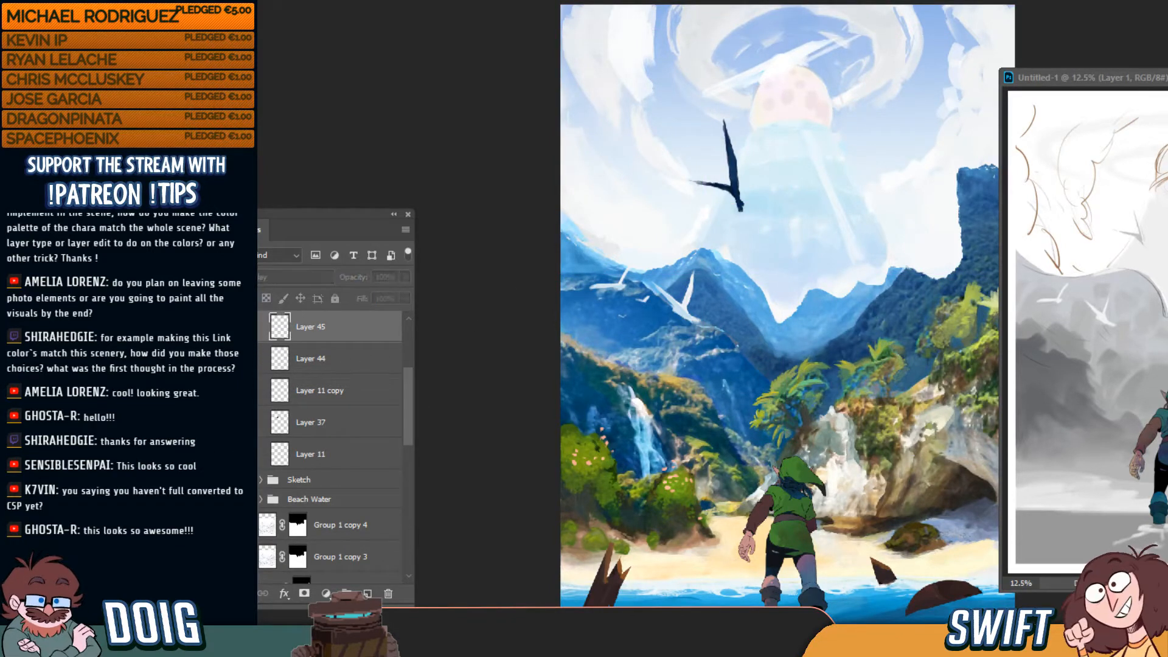
scroll(306, 402, up, 5)
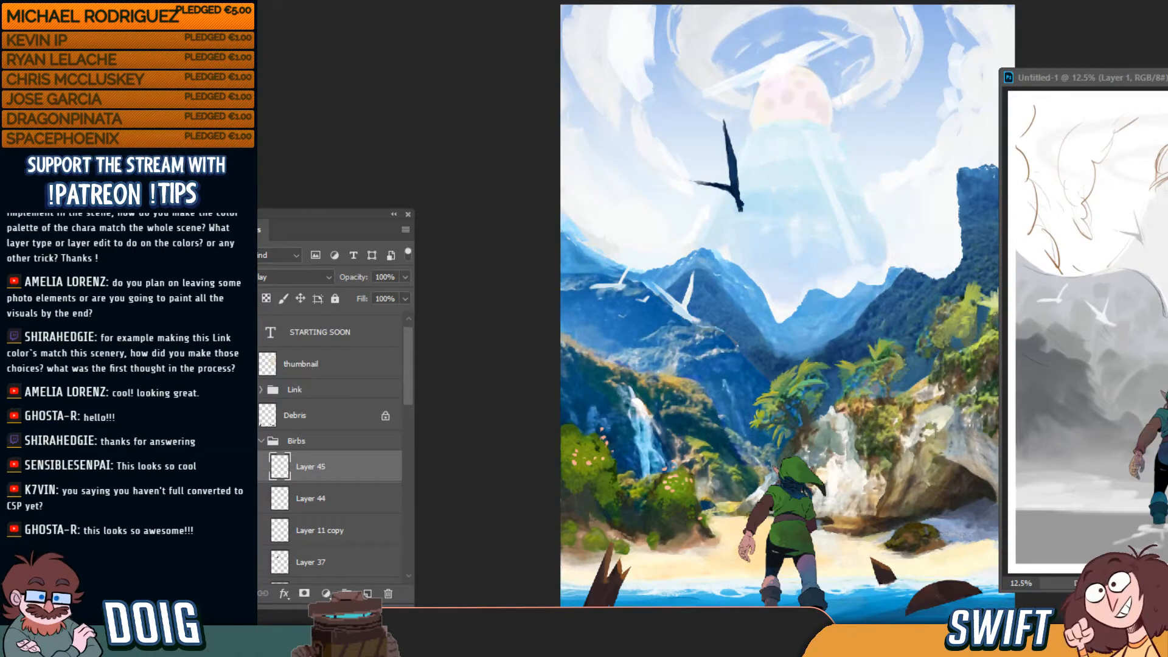
click(251, 465)
click(251, 464)
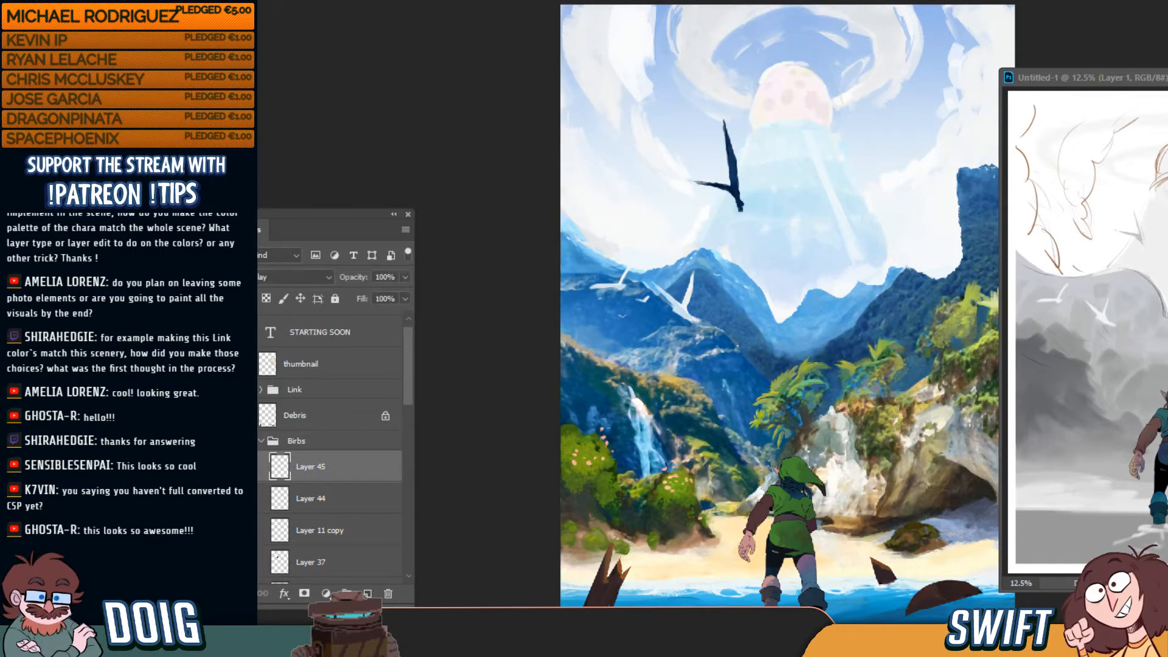
click(258, 475)
click(258, 475)
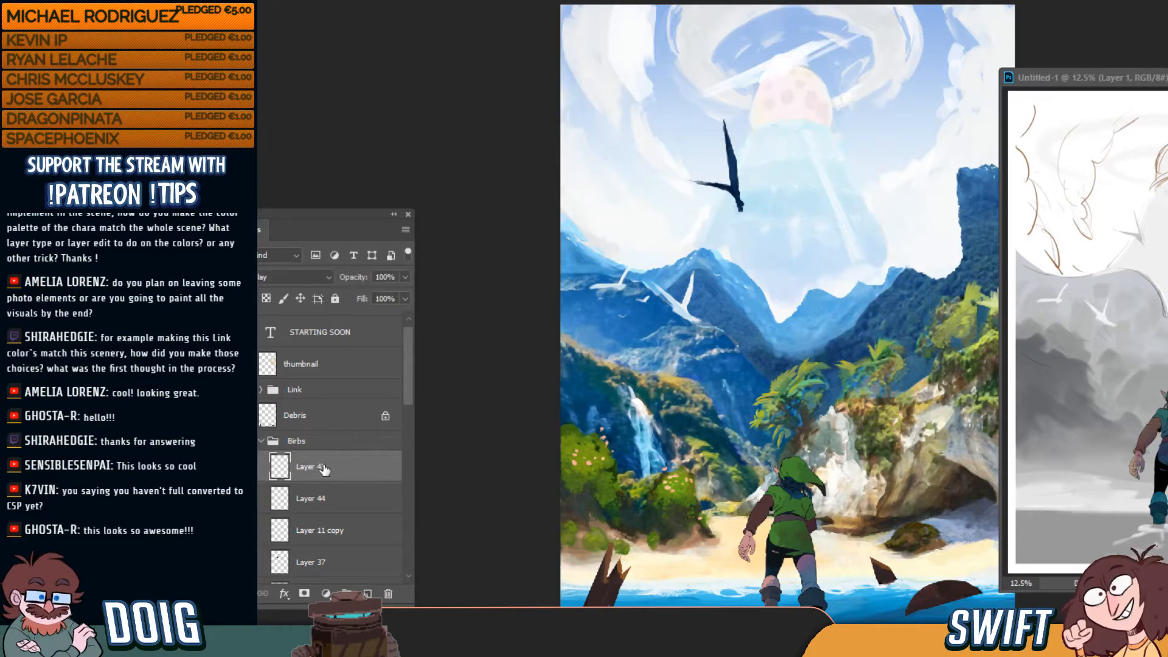
Move Layer 45 out of Birbs to sit between Link and Debris, and lock it
key(ctrl+shift+bracketright)
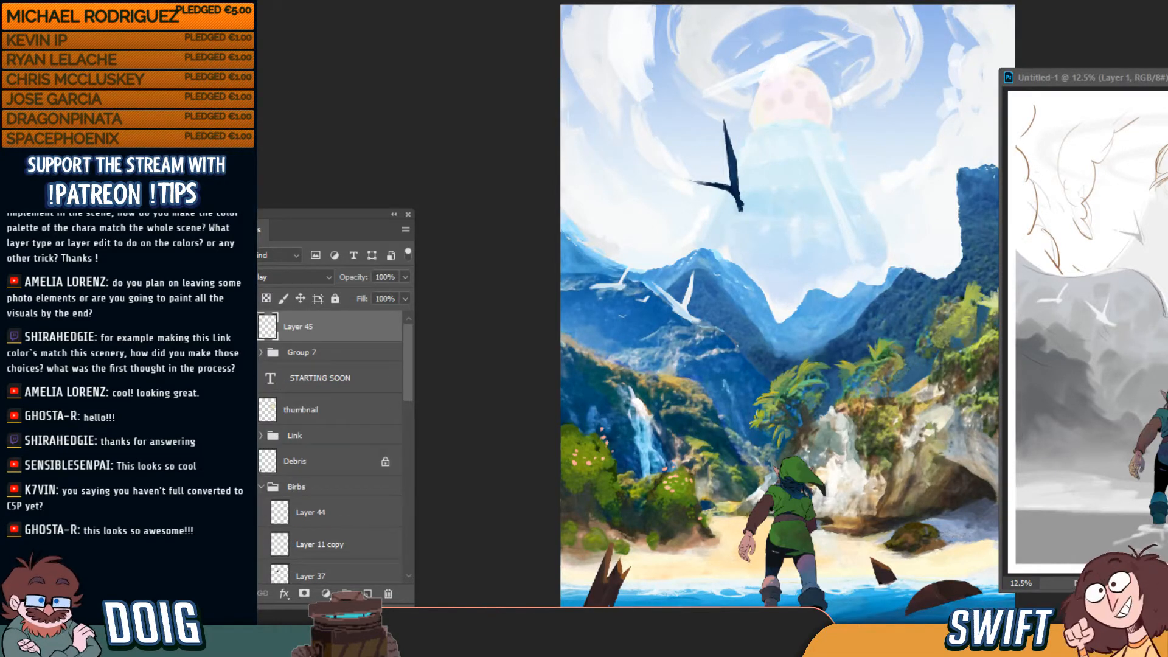
drag(312, 330, 314, 445)
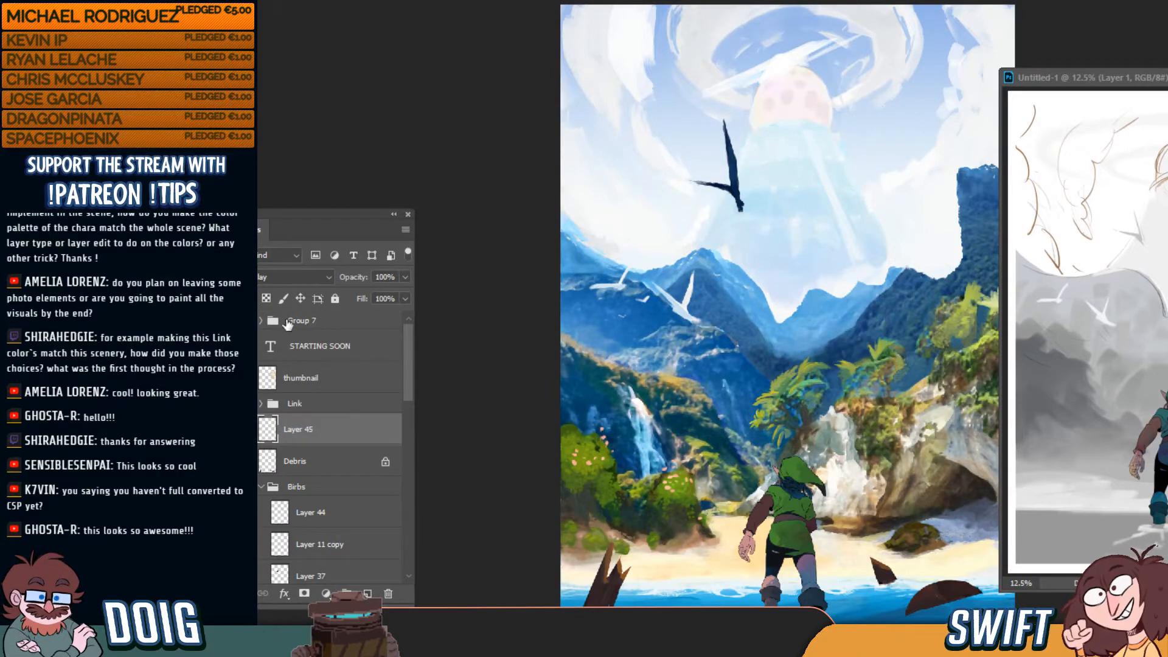
click(267, 298)
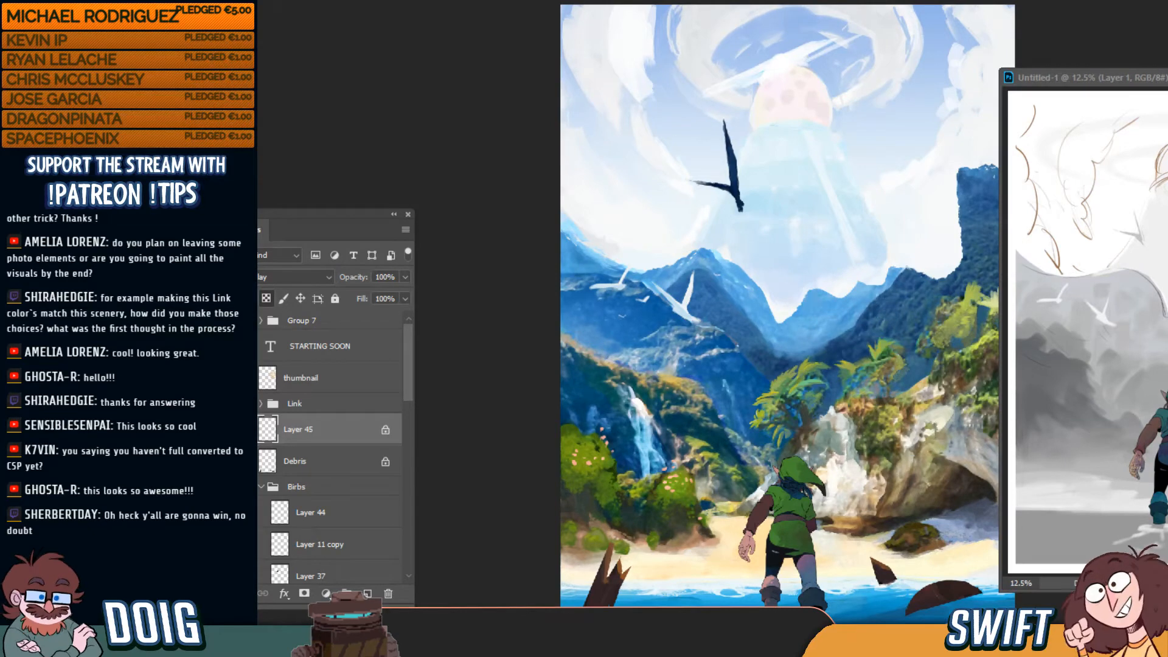
click(317, 0)
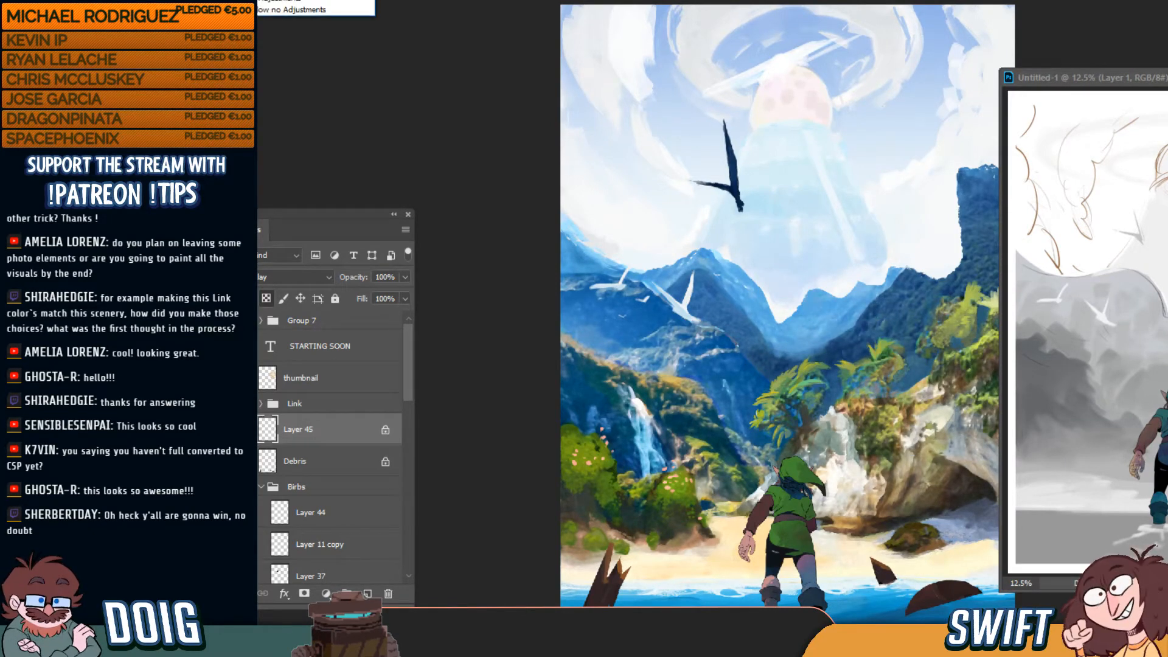
click(323, 1)
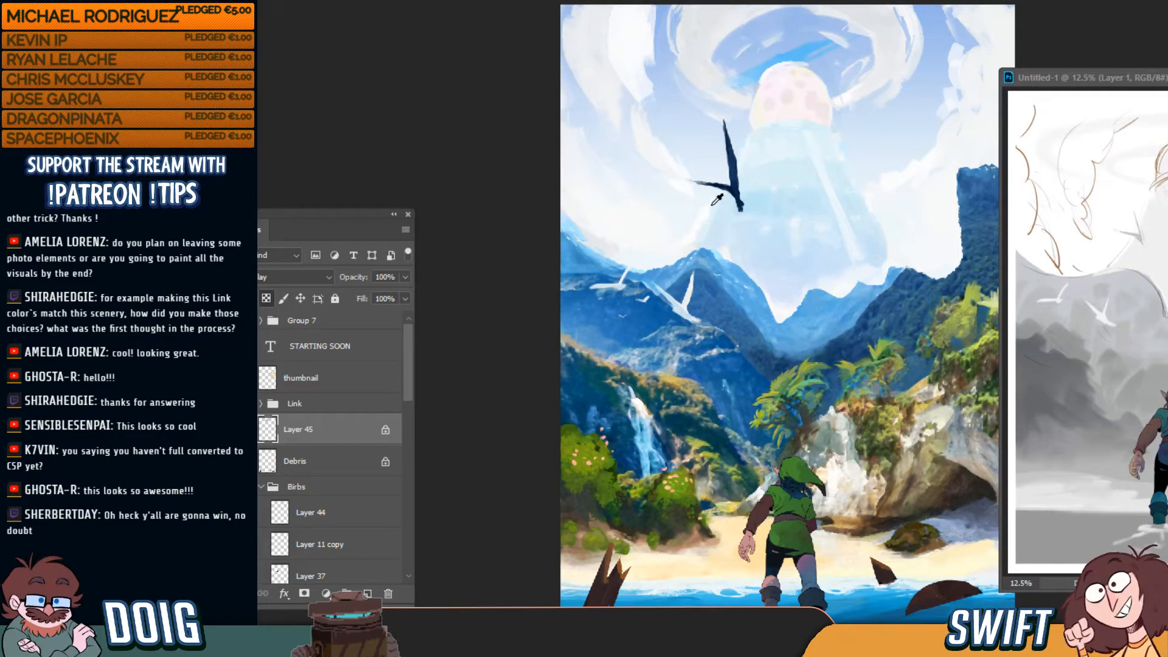
Drag Layer 45's blue streak strokes up above the egg and slightly sideways
key(v)
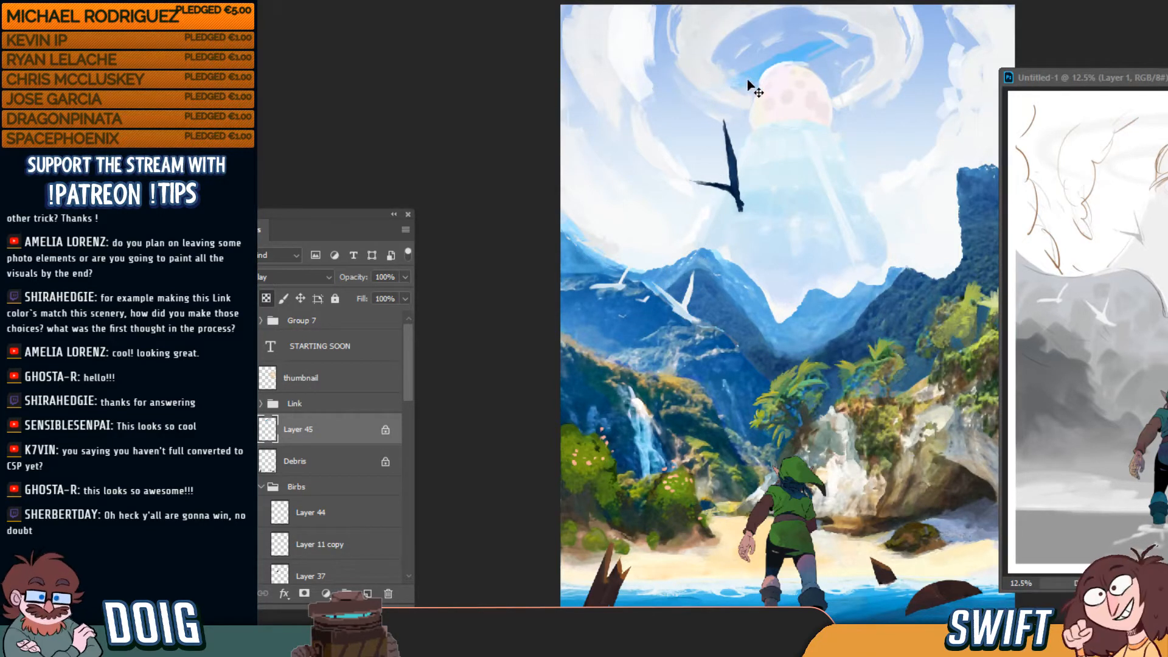
mouse_move(773, 58)
mouse_down()
mouse_move(765, 84)
mouse_move(769, 70)
mouse_up()
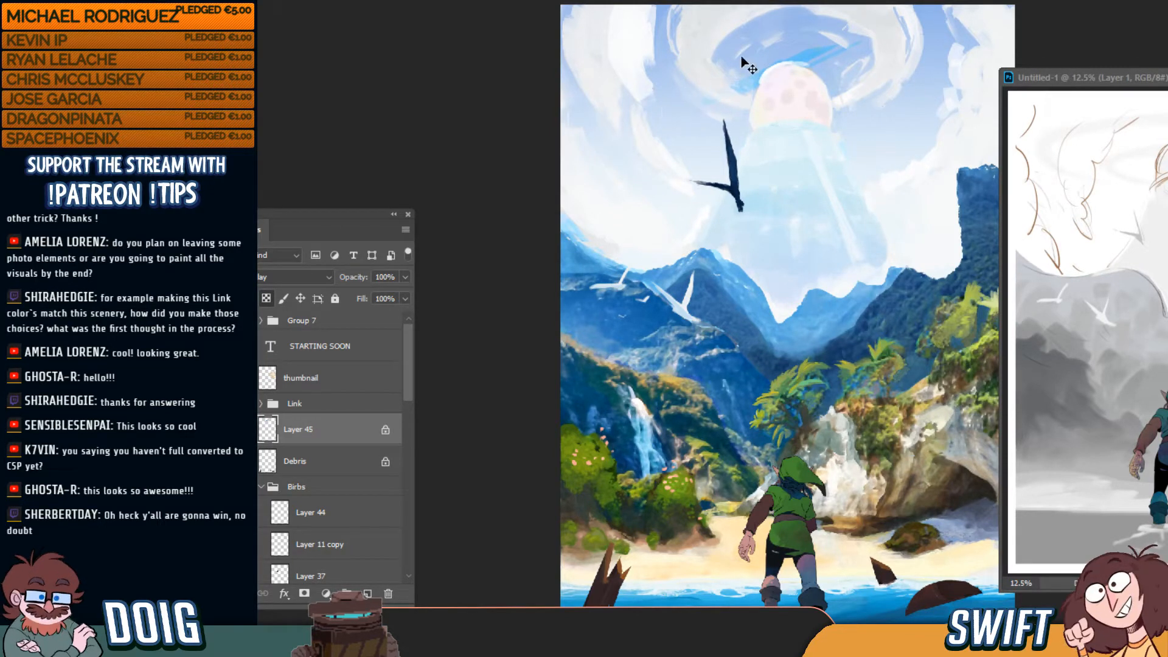
mouse_move(795, 78)
mouse_down()
mouse_move(752, 67)
mouse_move(763, 45)
mouse_move(773, 90)
mouse_move(785, 79)
mouse_up()
Zoom in on the egg and toggle Layer 70 to compare the streak placement
ctrl+click(770, 76)
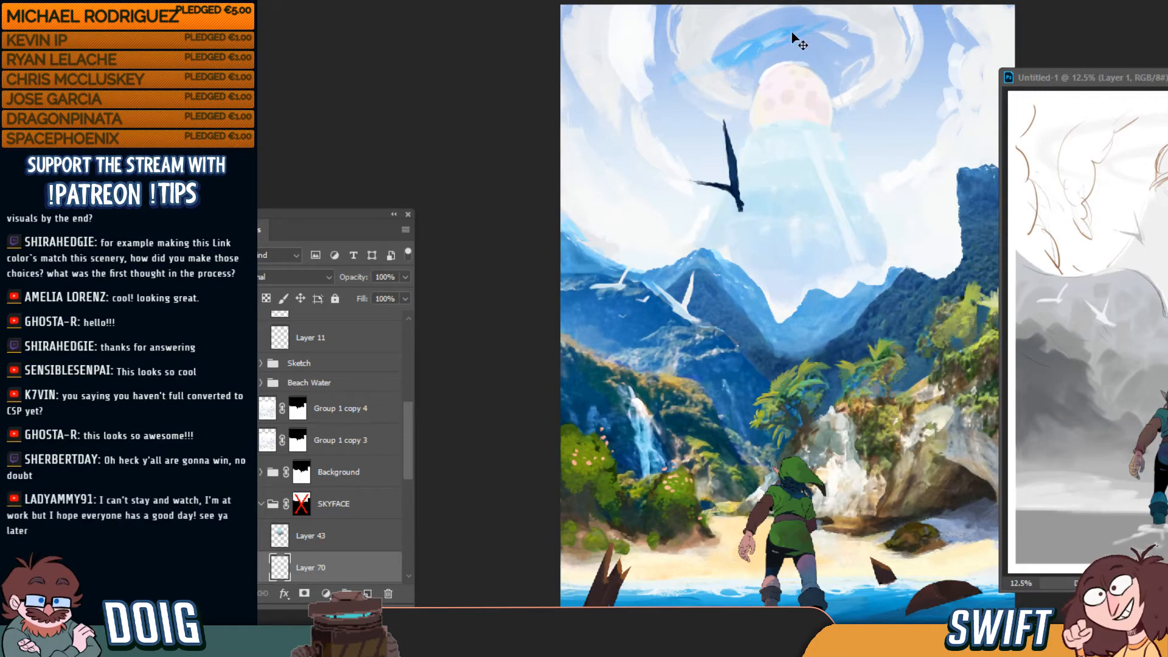
key(ctrl+plus)
key(ctrl+plus)
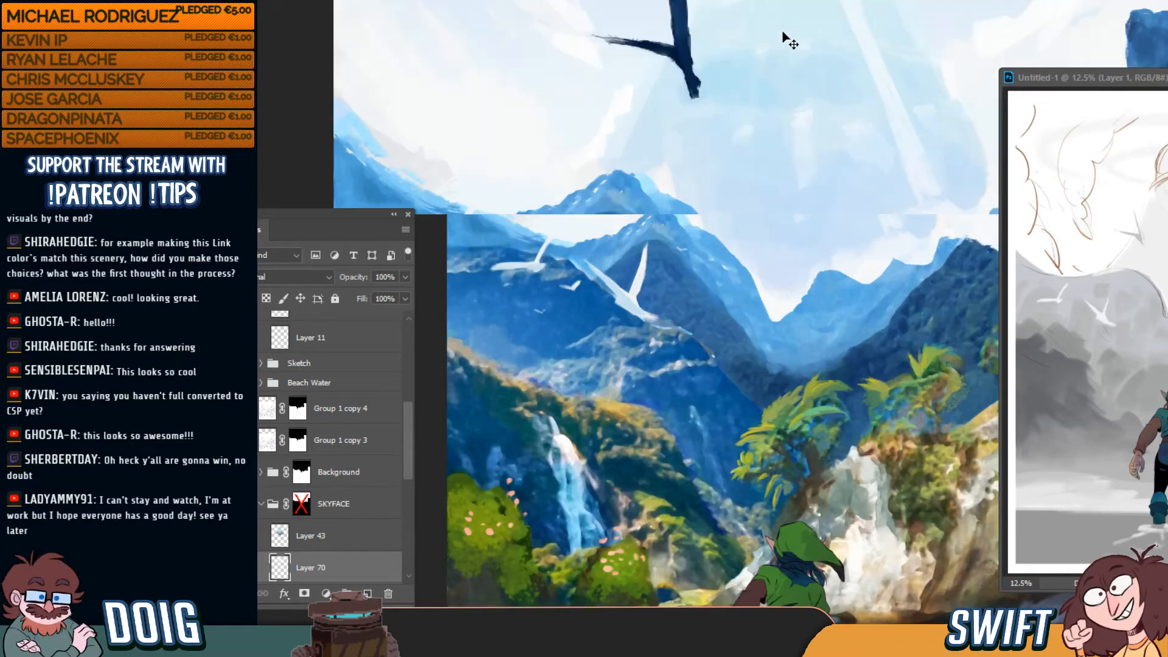
drag(738, 178, 686, 327)
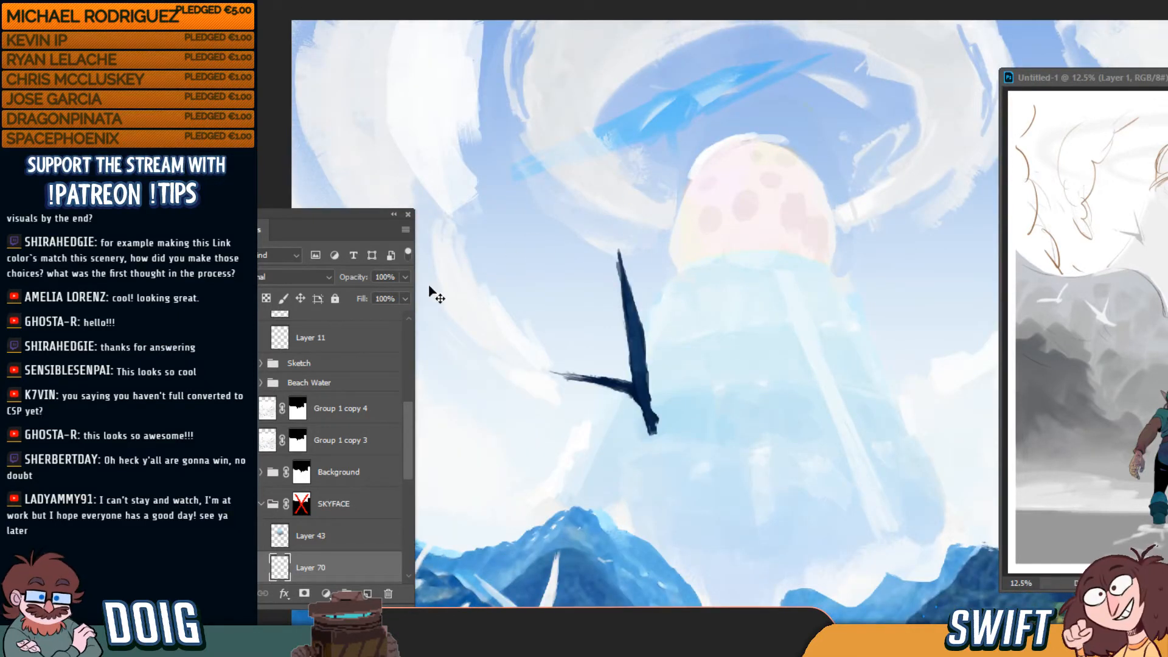
click(246, 568)
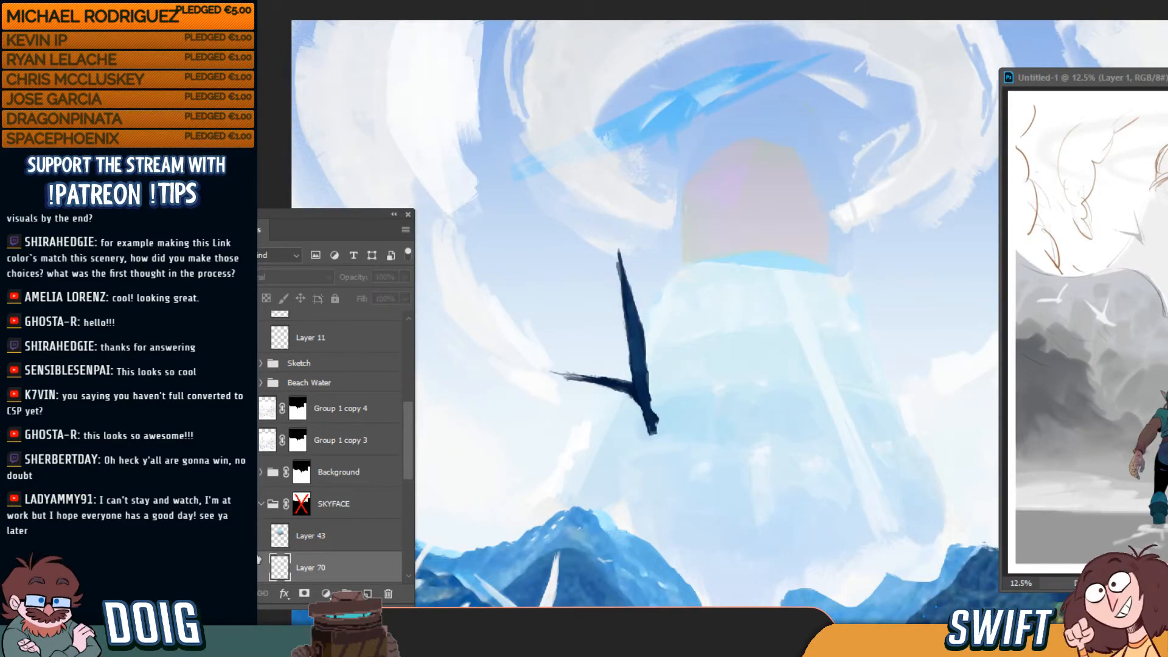
click(246, 567)
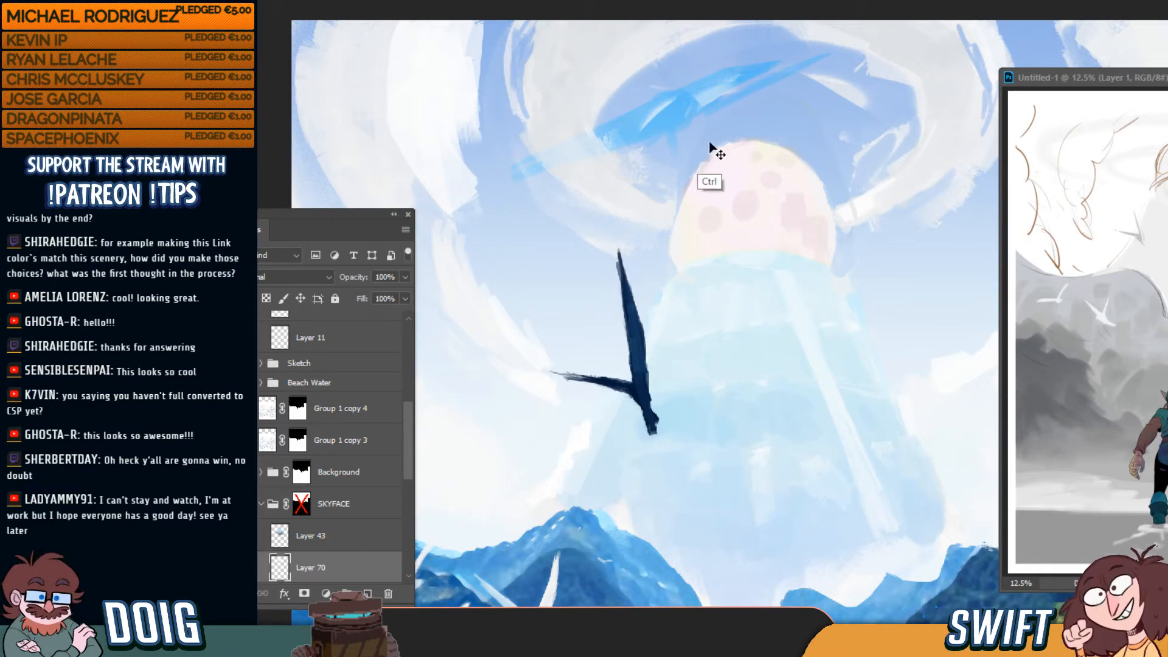
scroll(712, 148, down, 5)
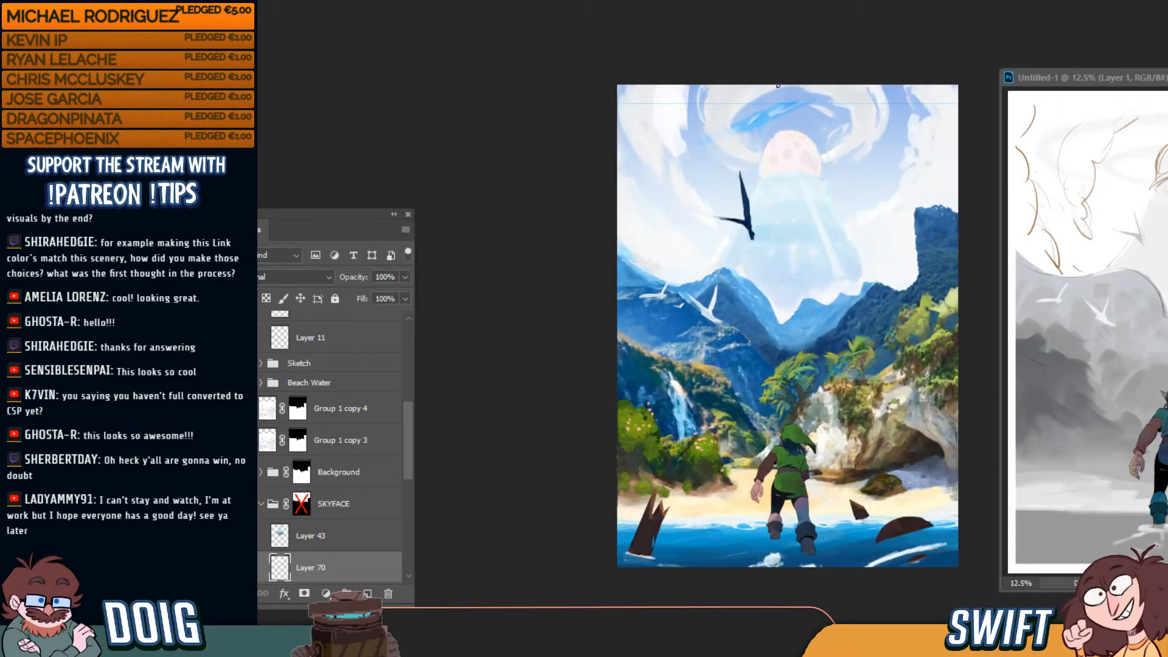
key(ctrl+plus)
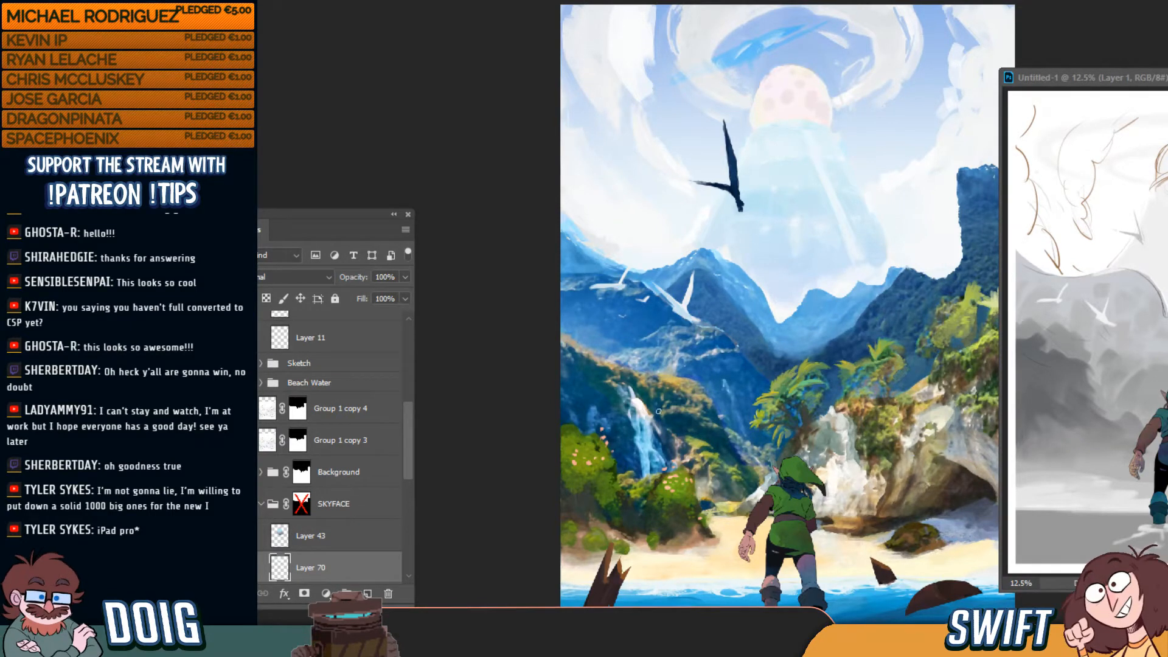
ctrl+click(669, 508)
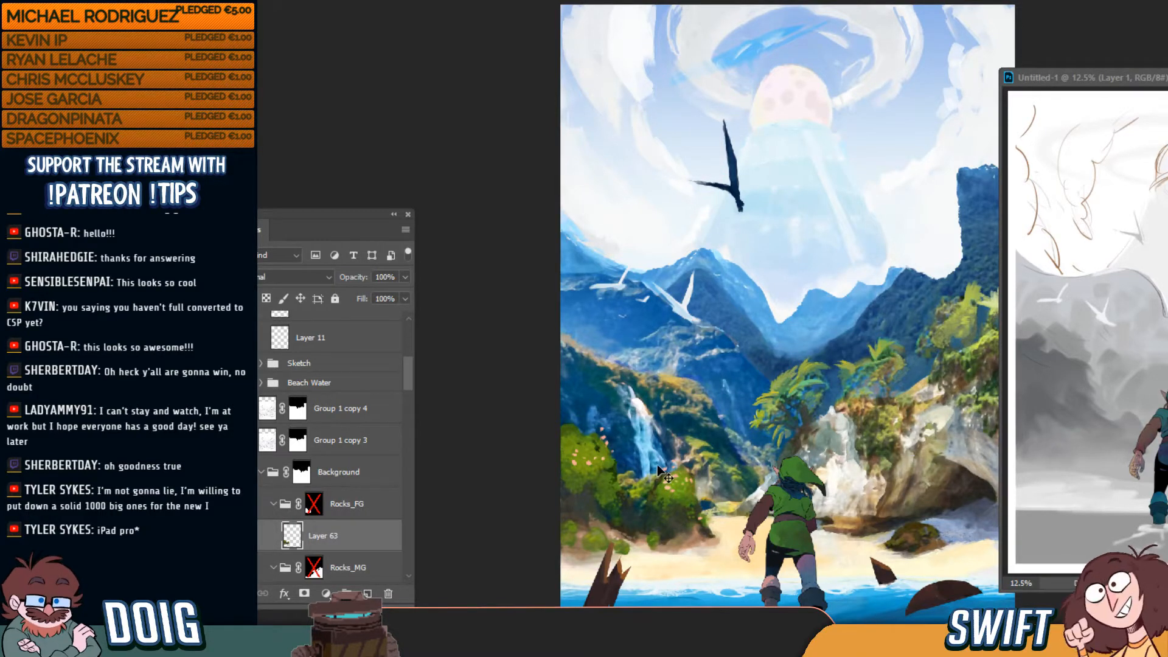
key(ctrl+plus)
key(ctrl+plus)
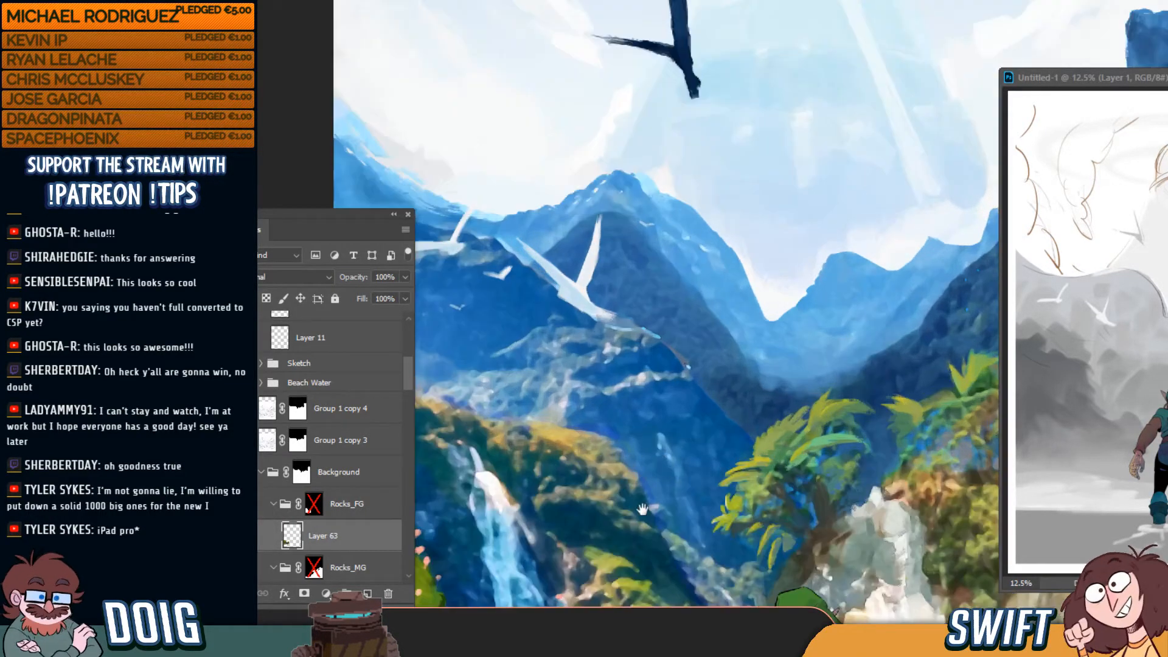
drag(642, 505, 638, 341)
drag(620, 466, 774, 347)
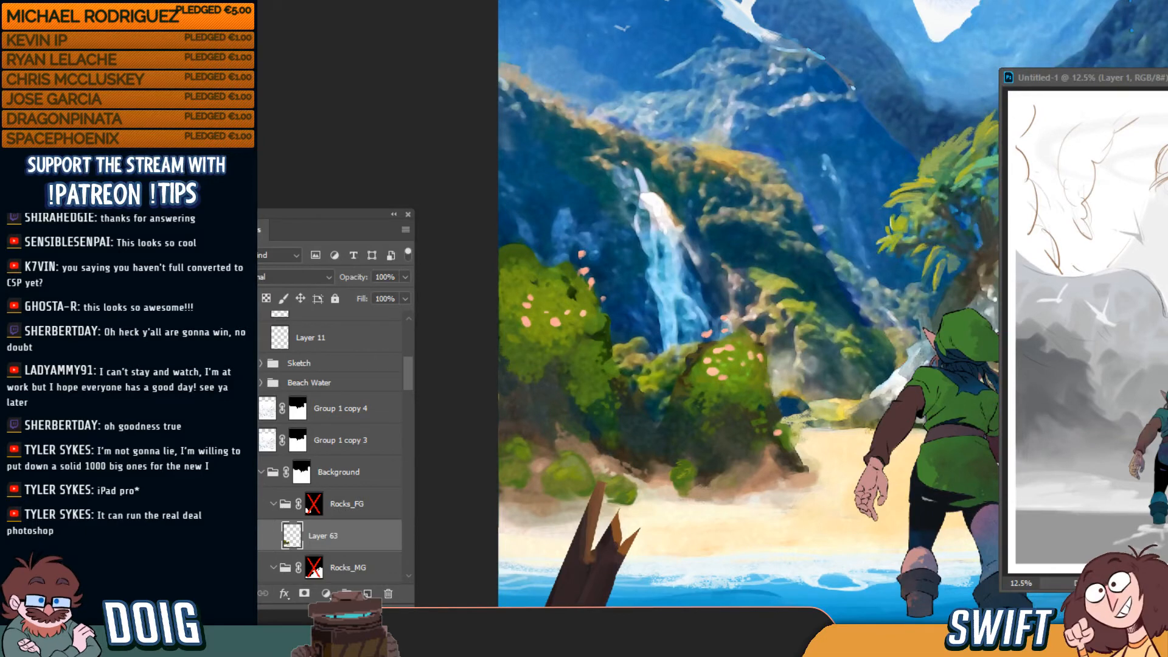
click(262, 537)
click(262, 537)
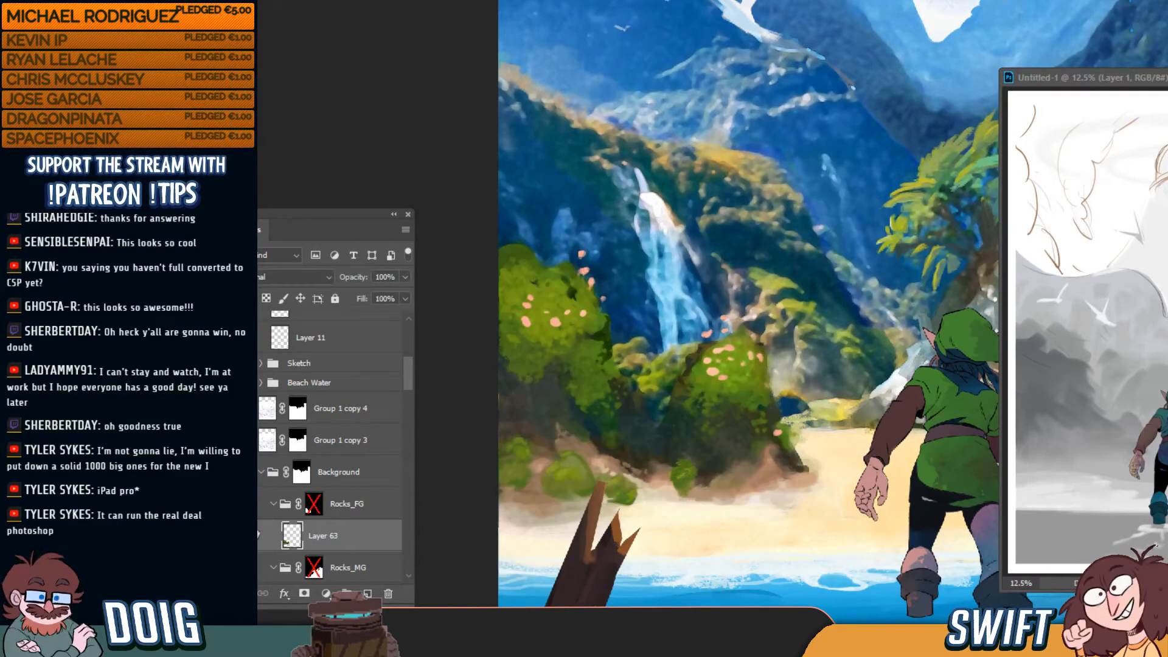
click(262, 537)
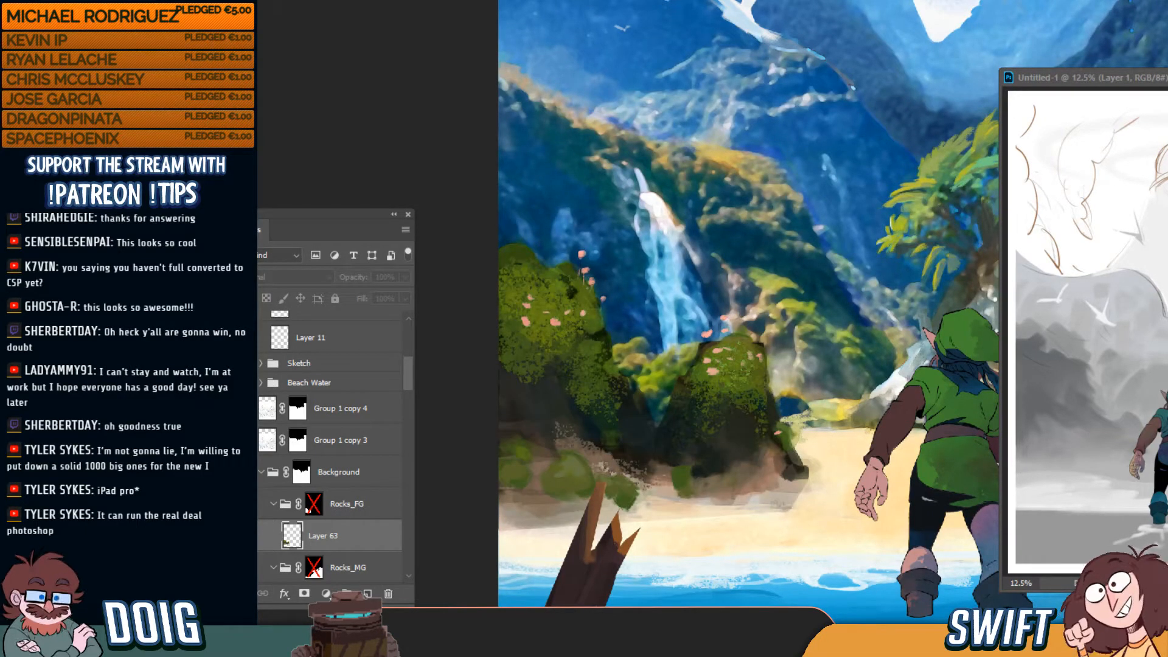
click(263, 537)
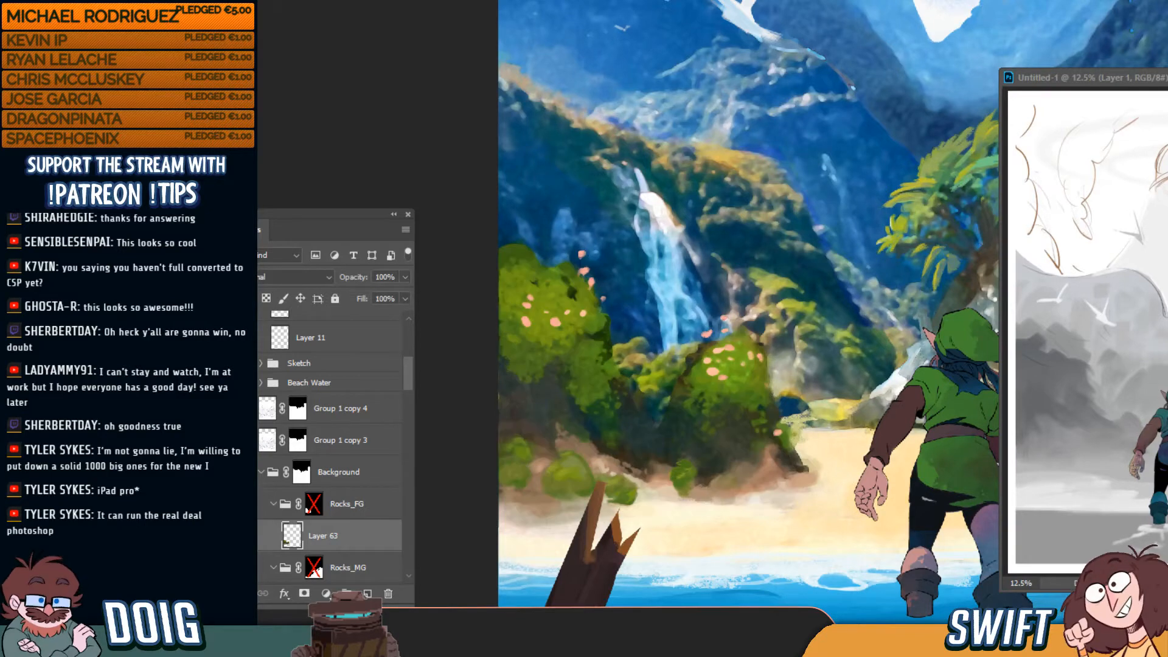
click(262, 537)
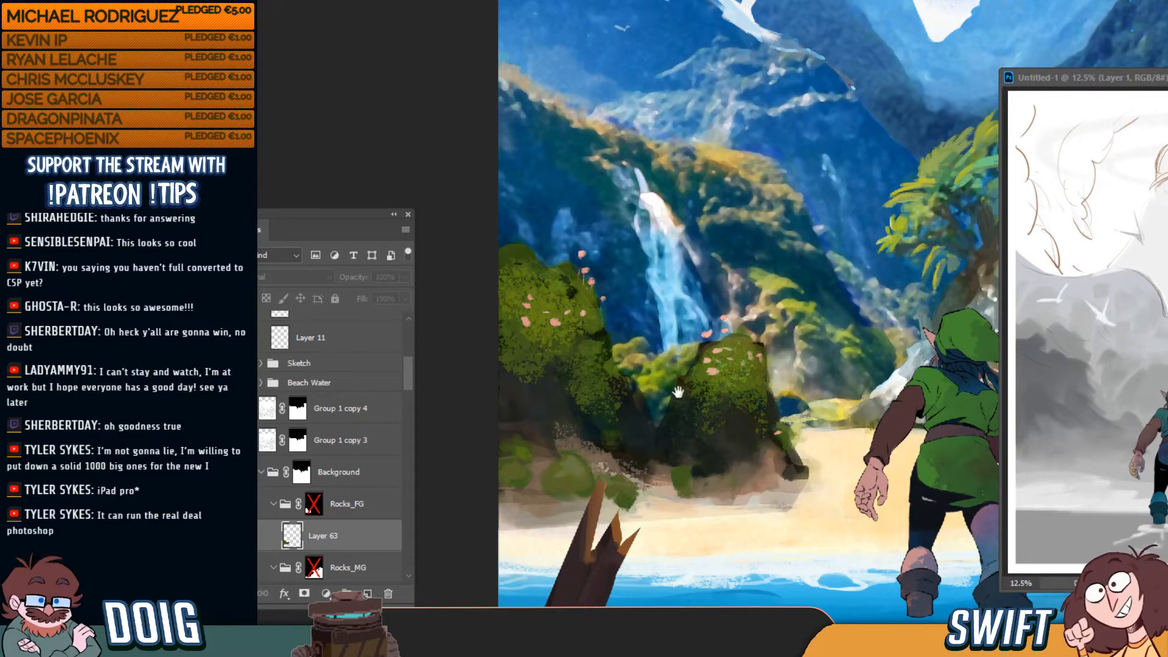
drag(678, 390, 676, 321)
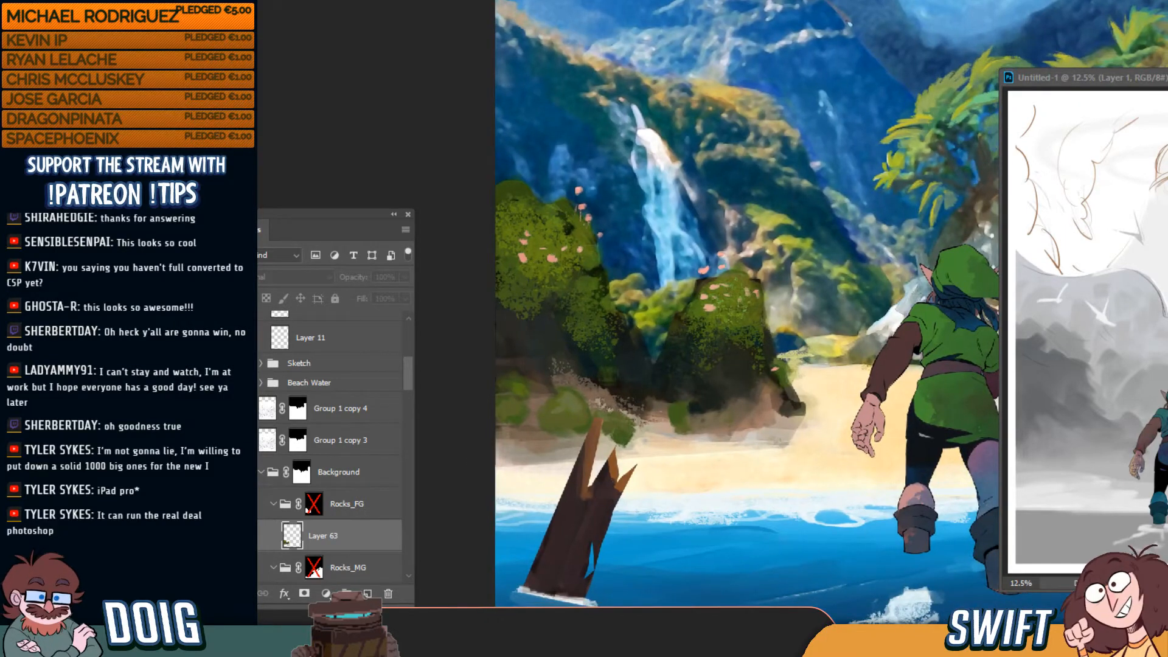
click(262, 536)
drag(595, 284, 588, 289)
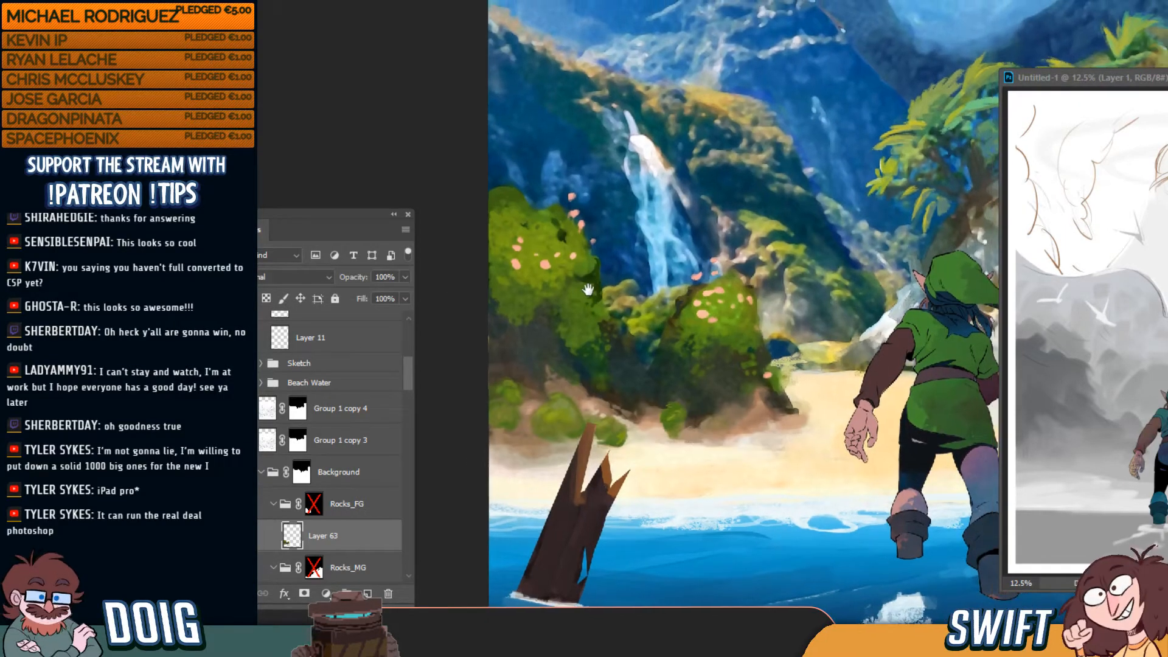
key(ctrl+plus)
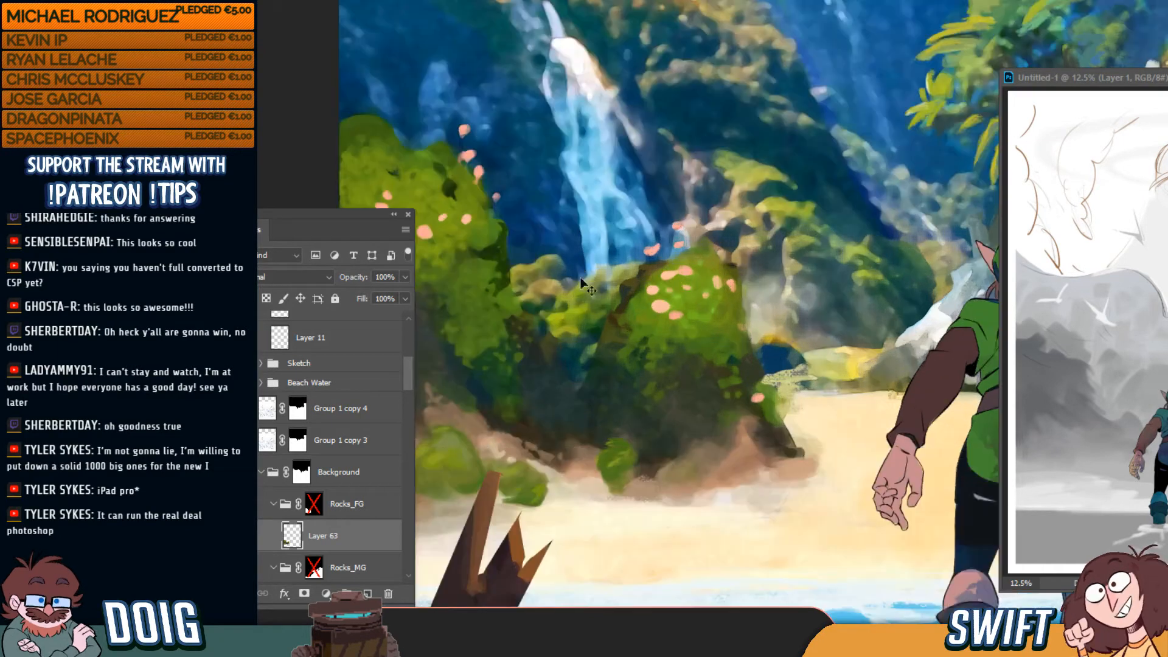
drag(675, 295, 765, 286)
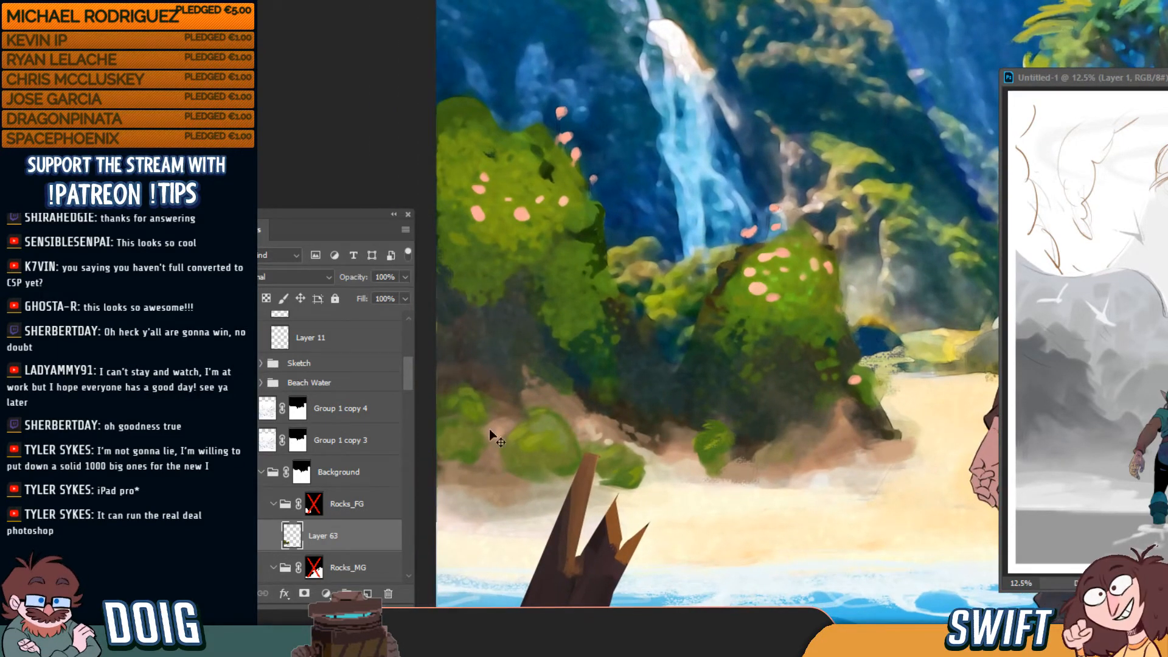
click(245, 537)
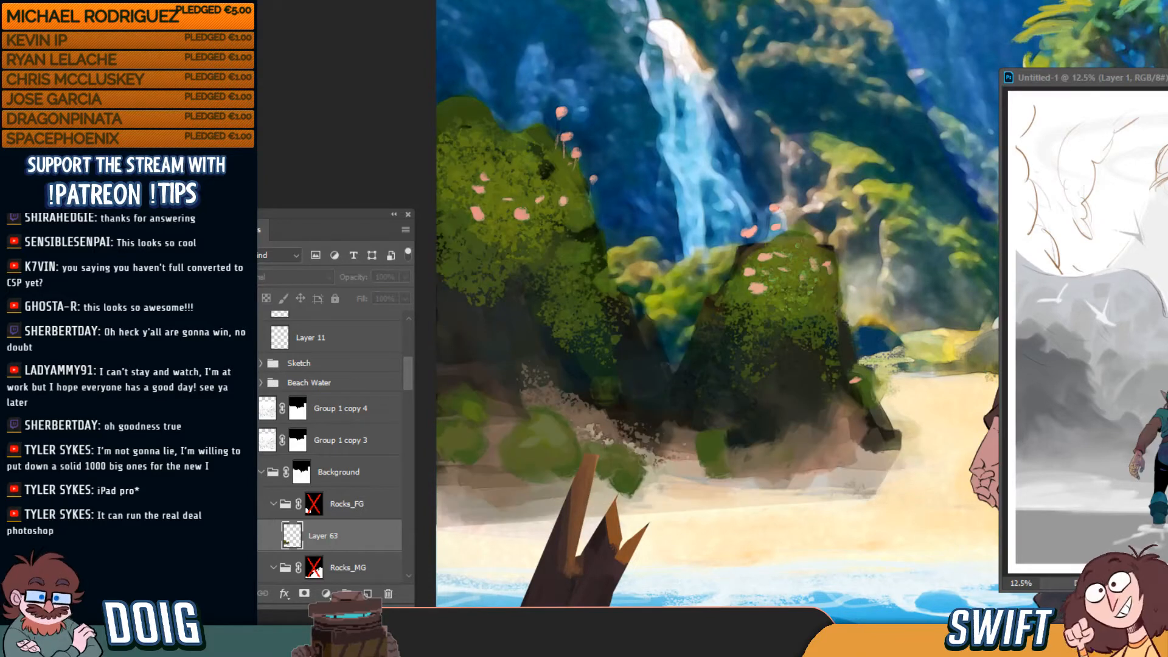
click(245, 536)
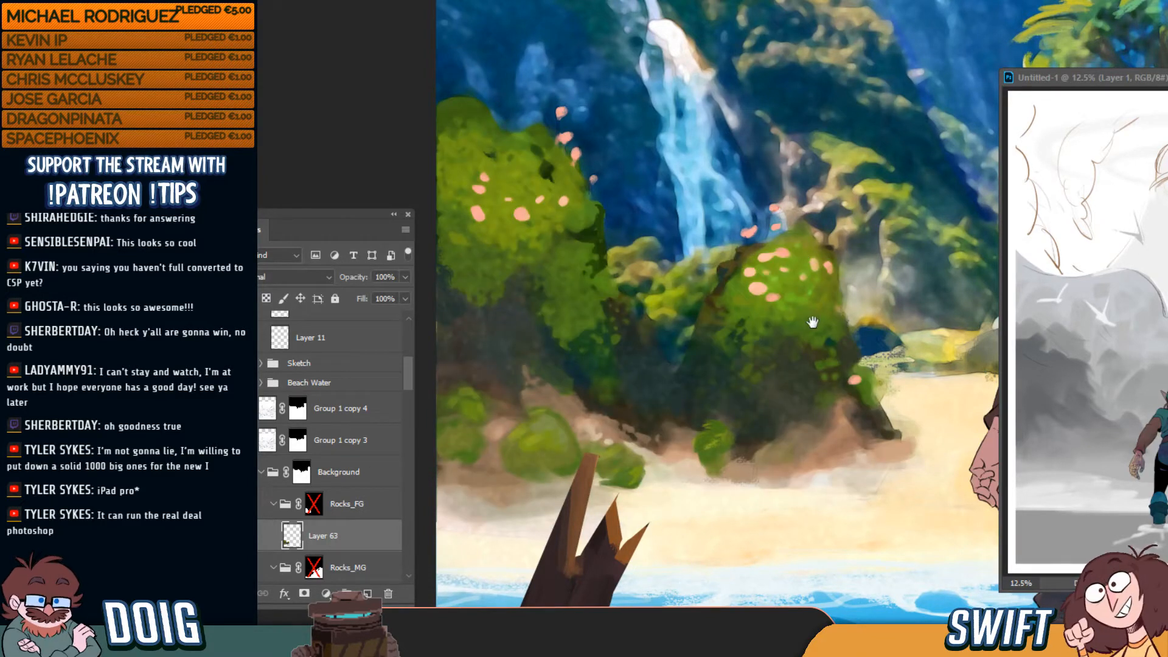
drag(813, 322, 767, 324)
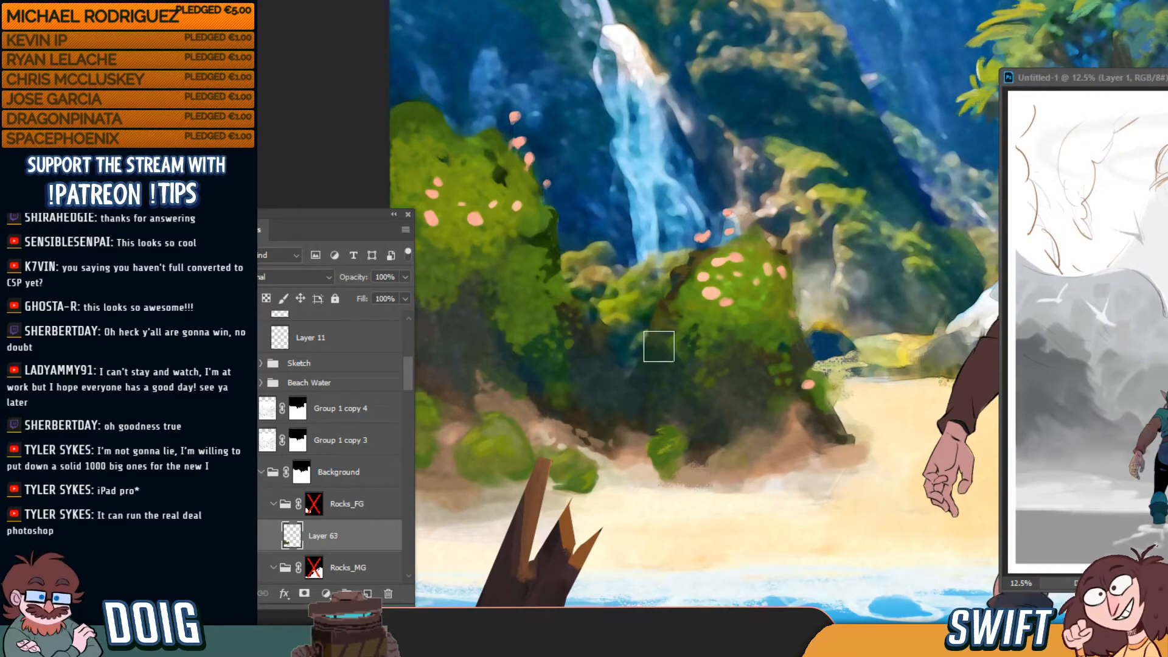
key([)
key([)
key([)
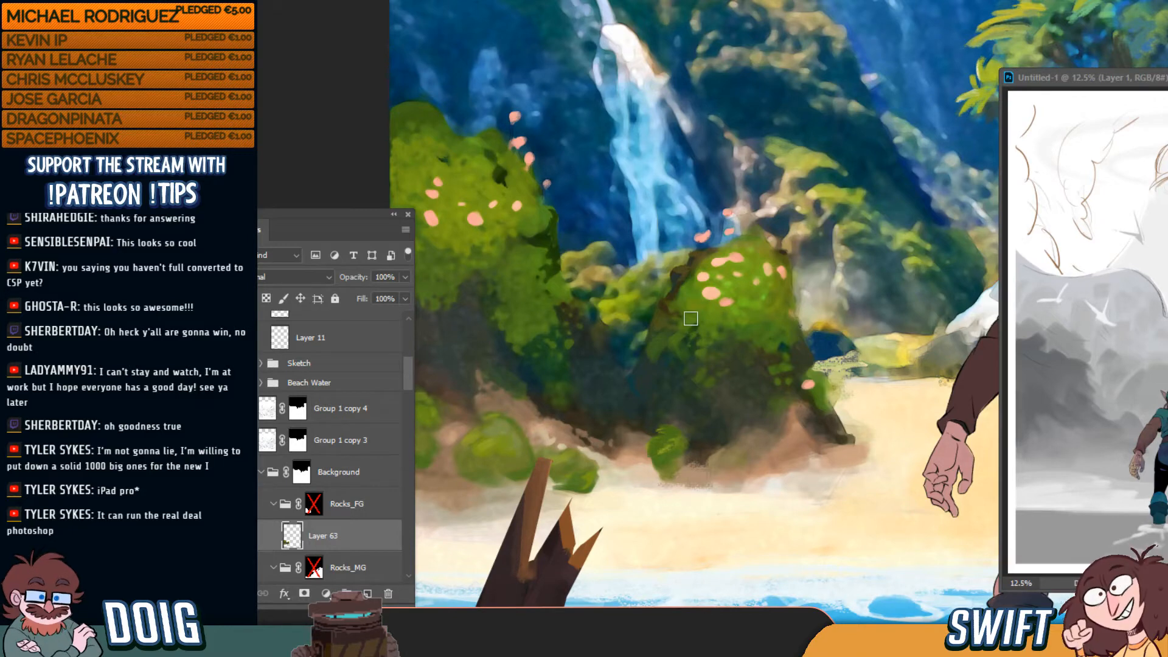
key(ctrl+minus)
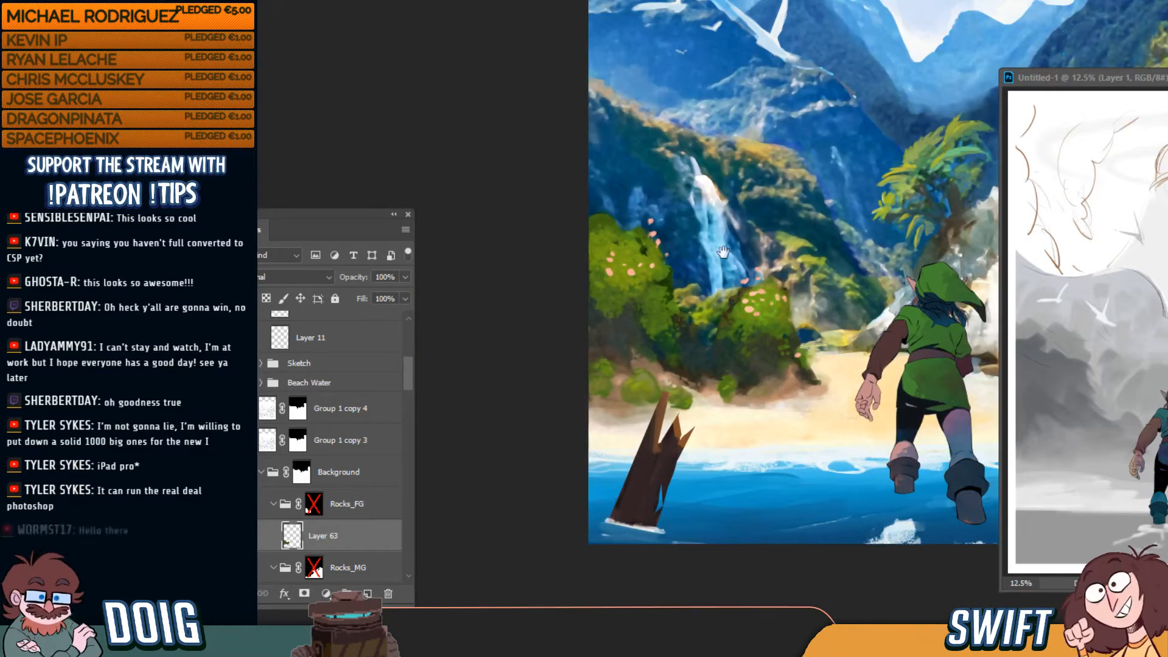
Pan left across the beach painting to look over the whole scene
drag(723, 251, 698, 236)
drag(816, 246, 735, 260)
mouse_move(853, 237)
mouse_down()
mouse_move(775, 248)
mouse_move(726, 280)
mouse_up()
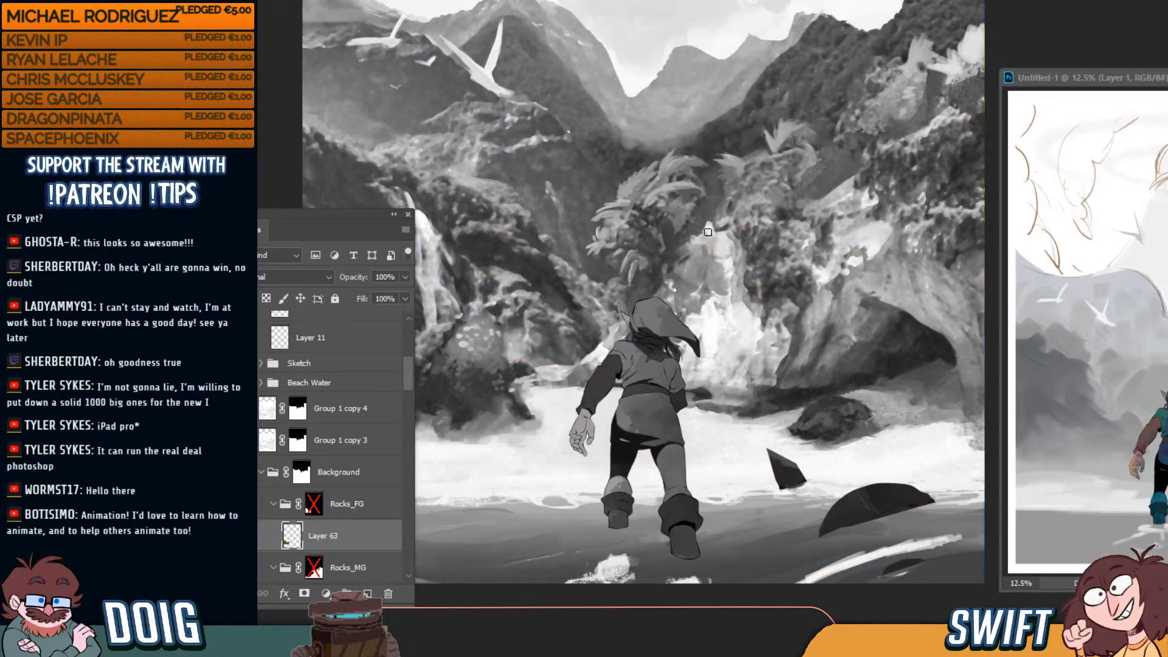
Compare the painting in grayscale and colour with Proof Colors, finishing in full colour
key(ctrl+minus)
key(ctrl+minus)
key(ctrl+minus)
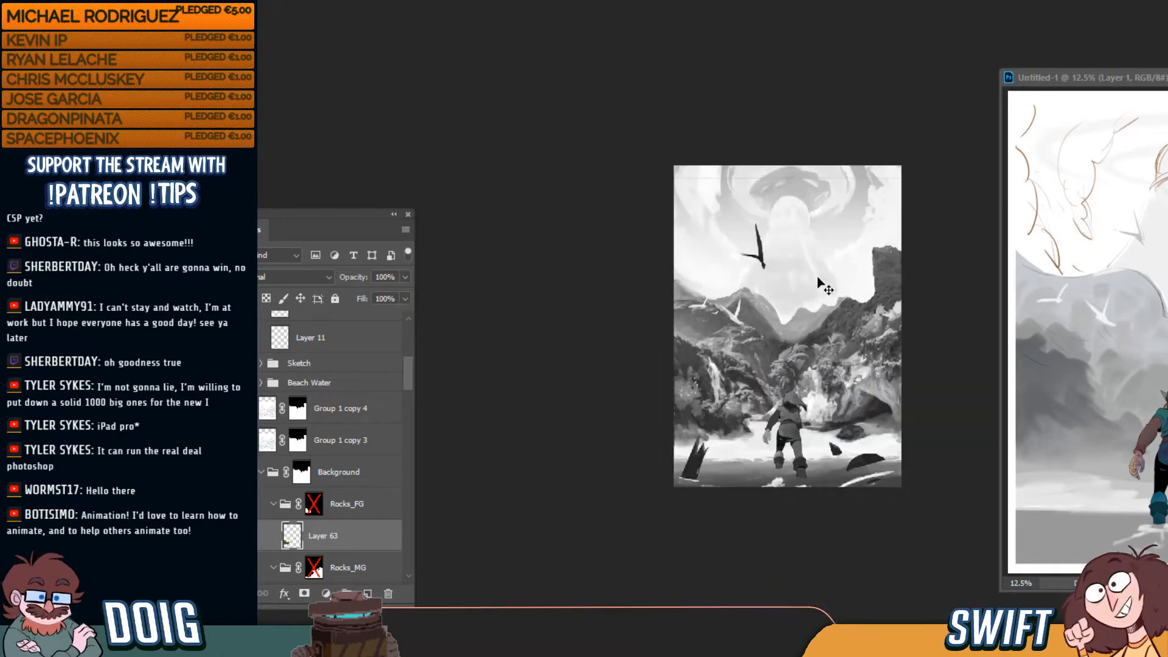
key(ctrl+plus)
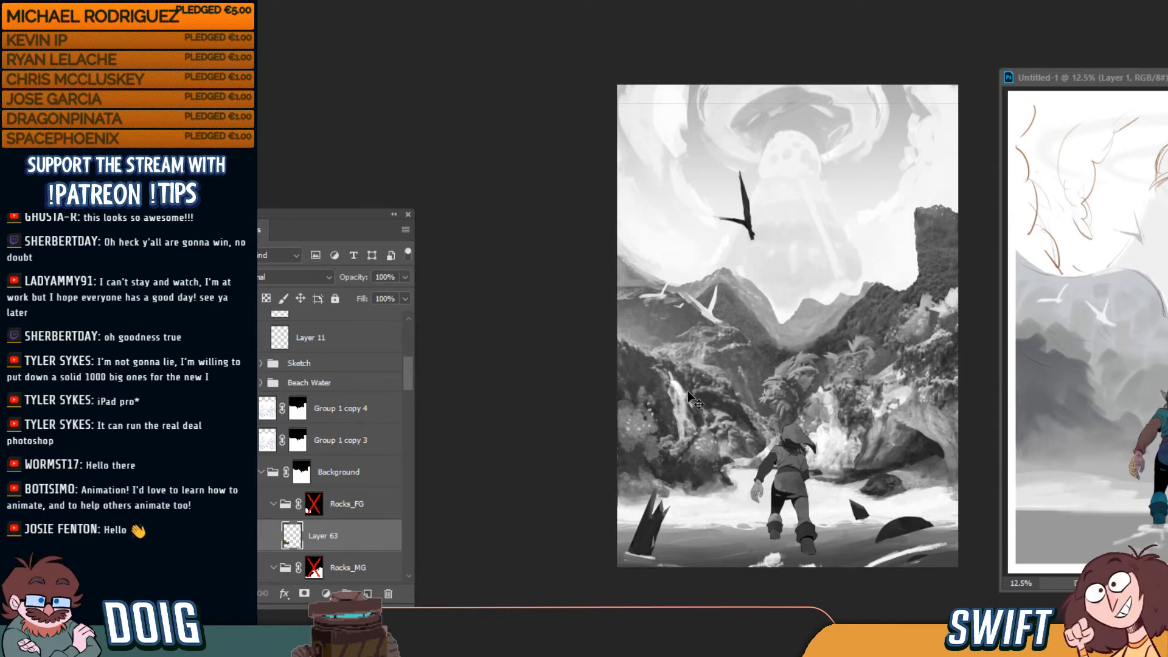
key(ctrl+y)
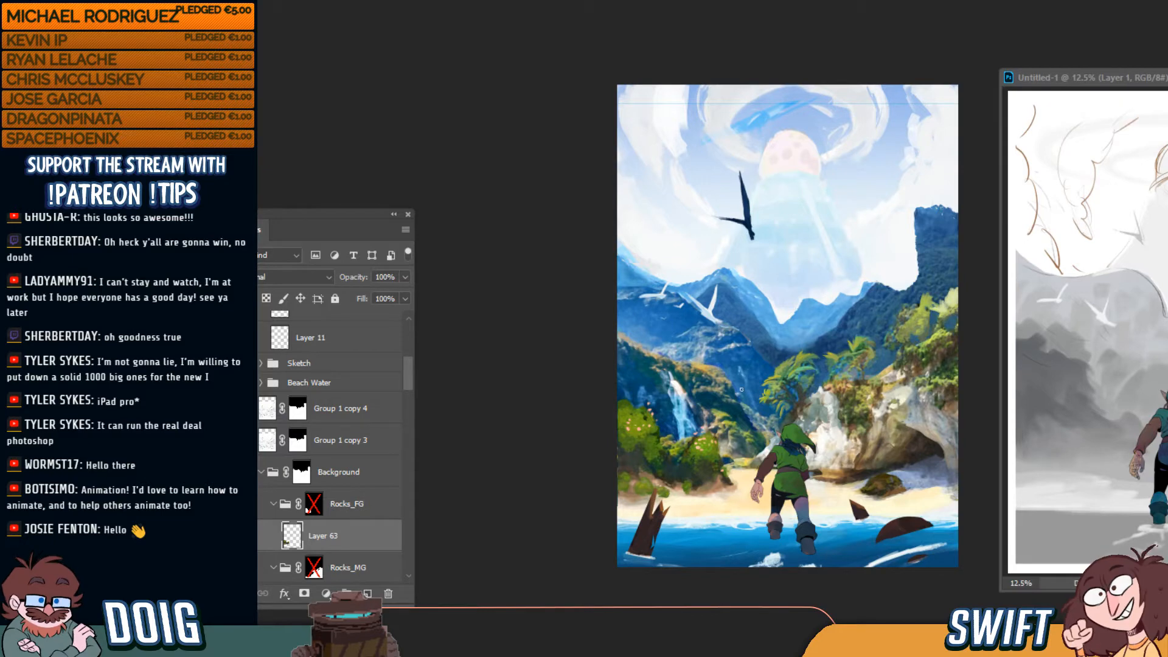
key(ctrl+y)
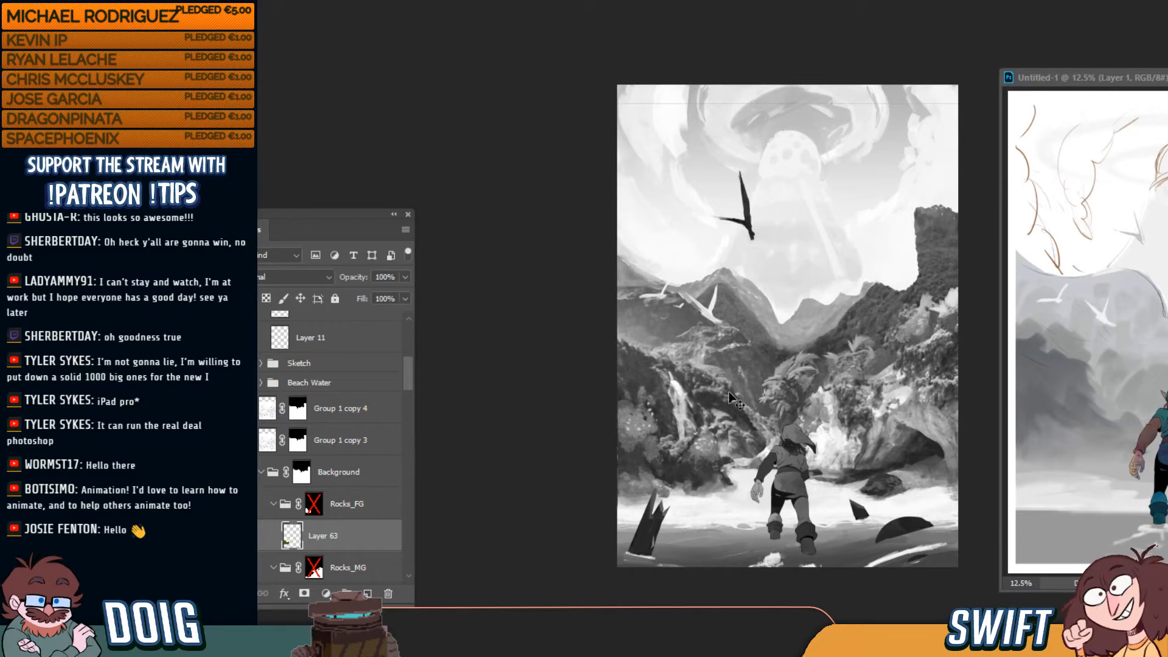
key(ctrl+y)
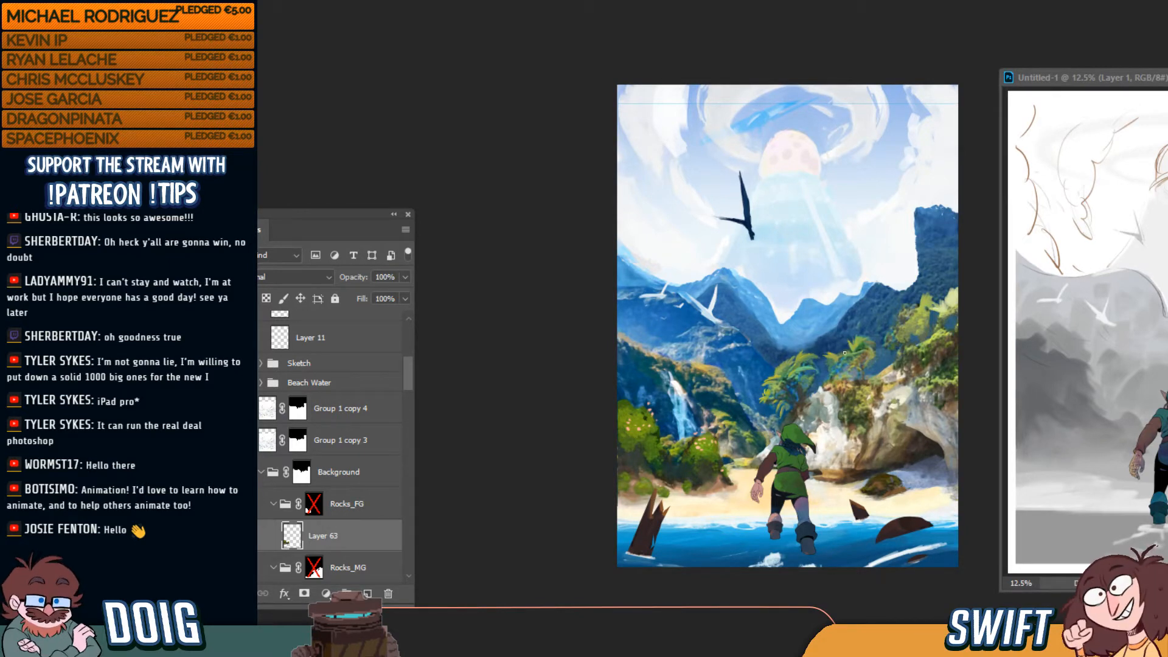
scroll(844, 353, up, 1)
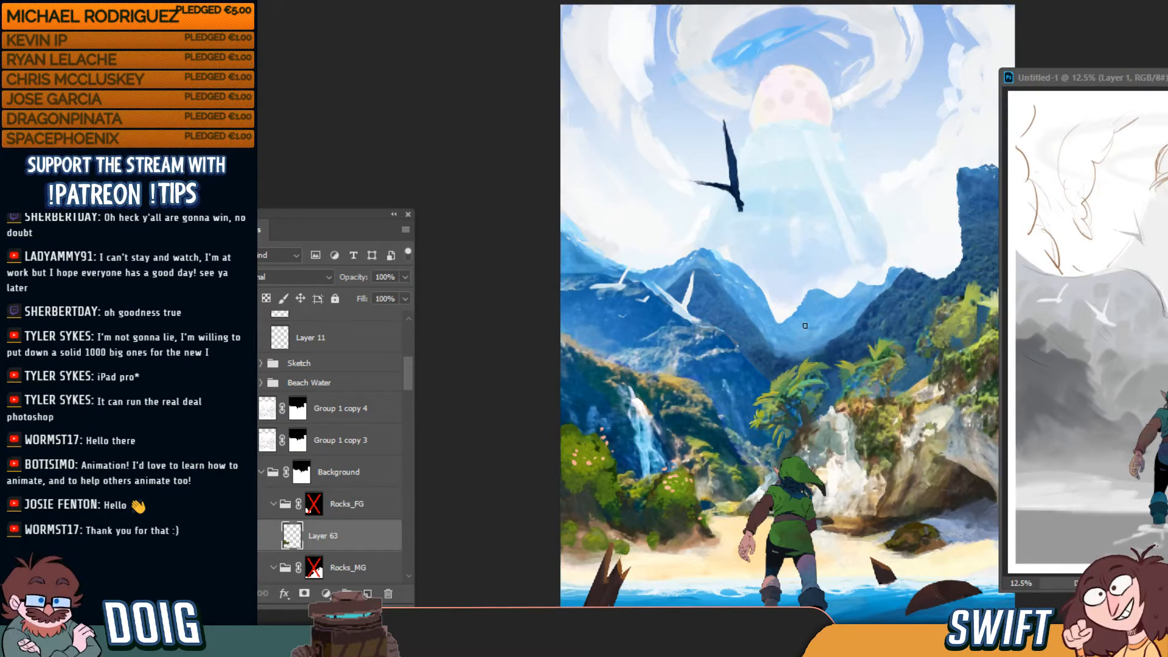
scroll(805, 326, down, 1)
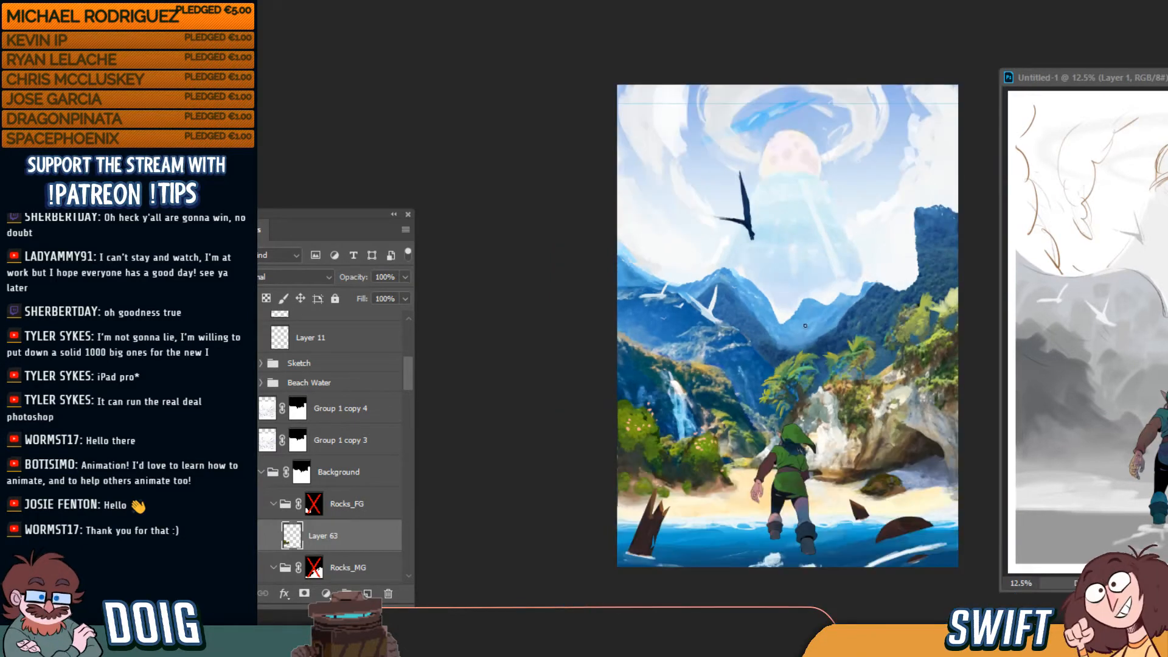
scroll(822, 338, up, 2)
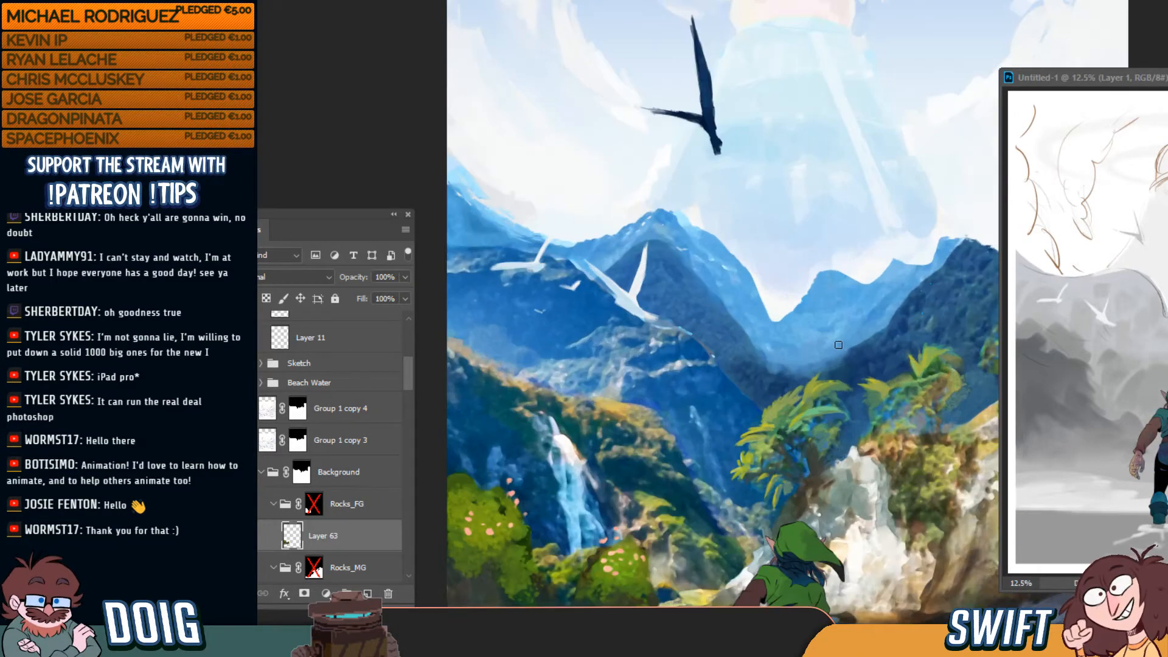
scroll(902, 264, down, 1)
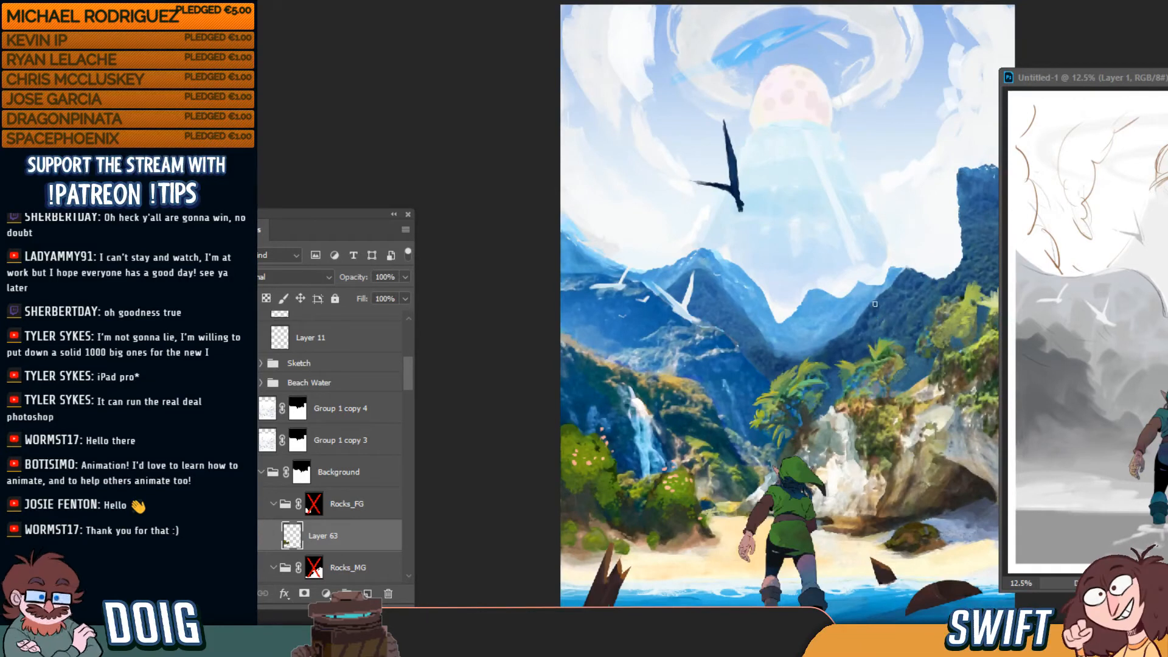
Select the multiply-blended group copy layer and toggle its visibility to compare
ctrl+click(881, 335)
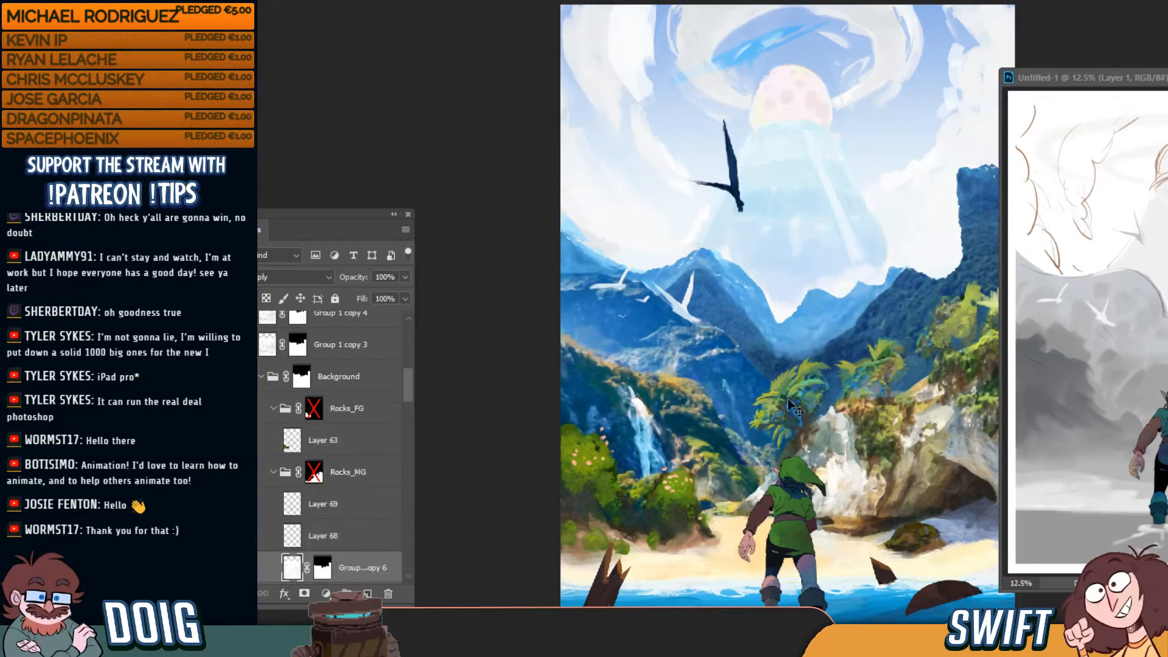
click(244, 568)
click(244, 568)
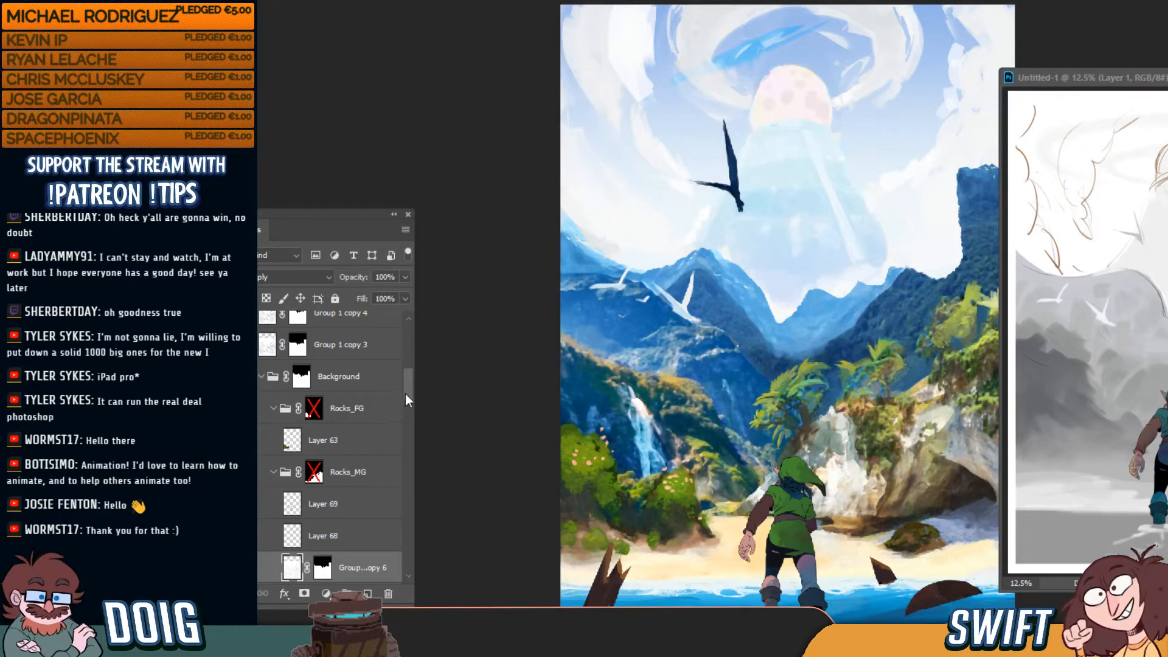
drag(406, 393, 411, 435)
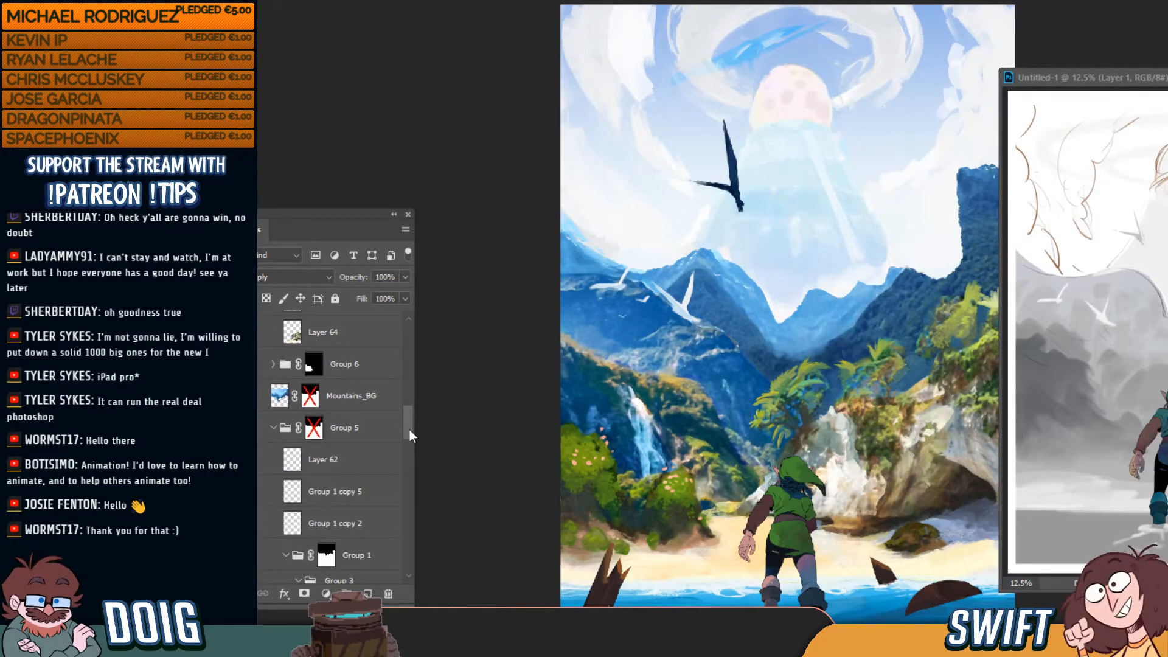
Toggle Mountains_BG off and on, then bring up the adjustment layer types
click(356, 403)
click(244, 396)
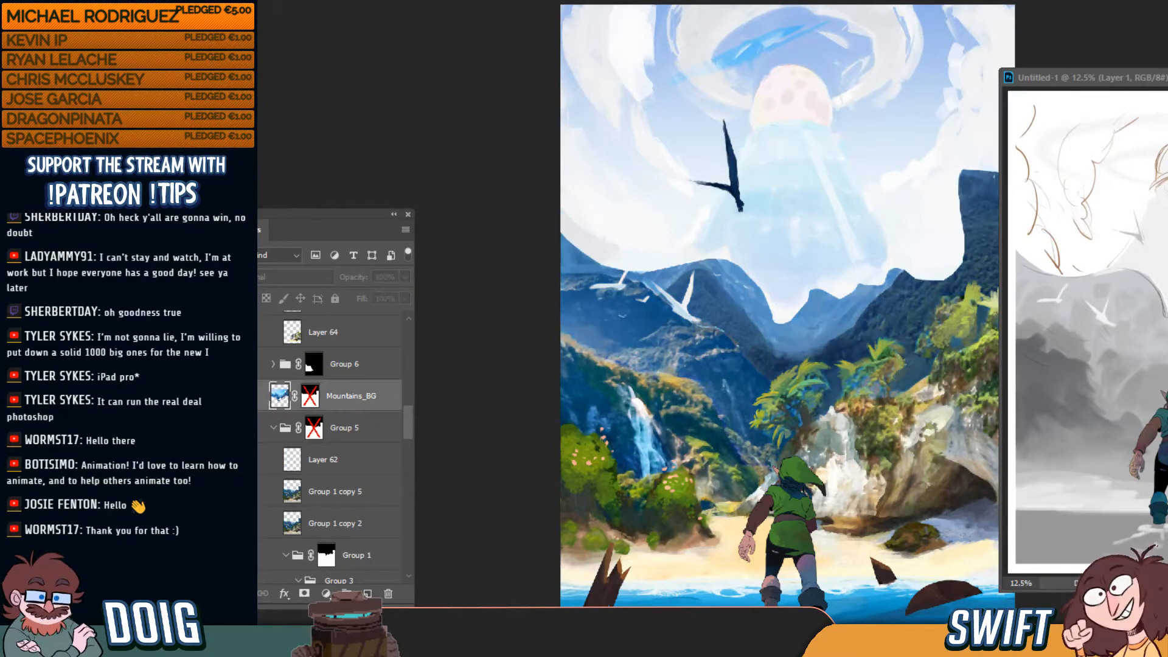
click(244, 397)
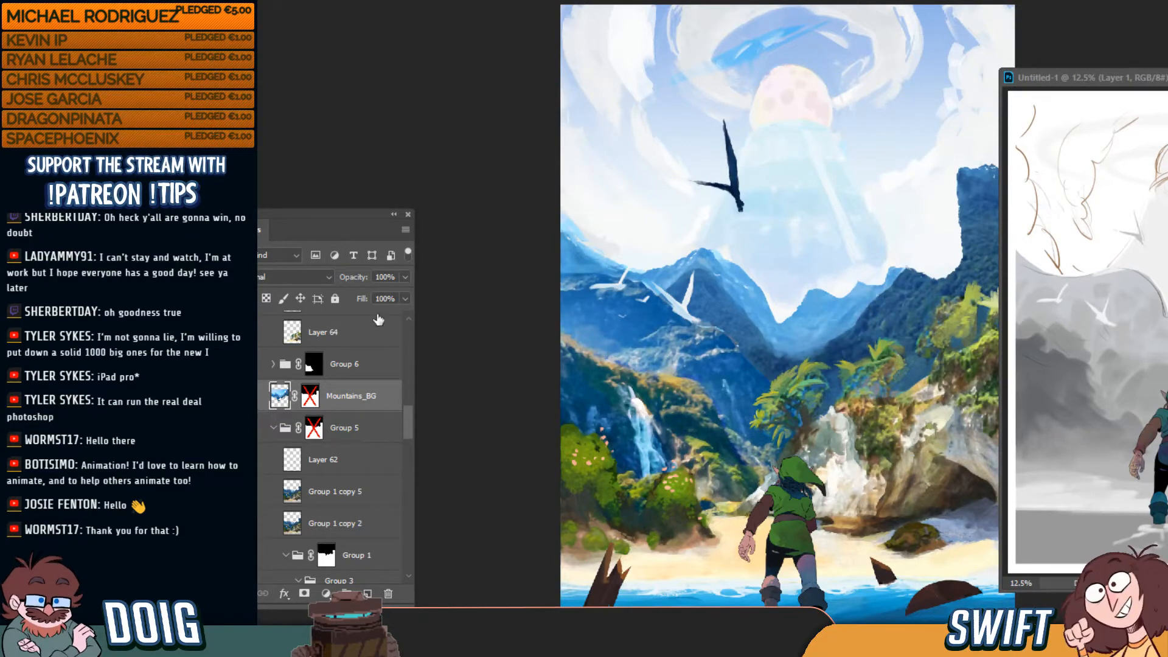
click(326, 594)
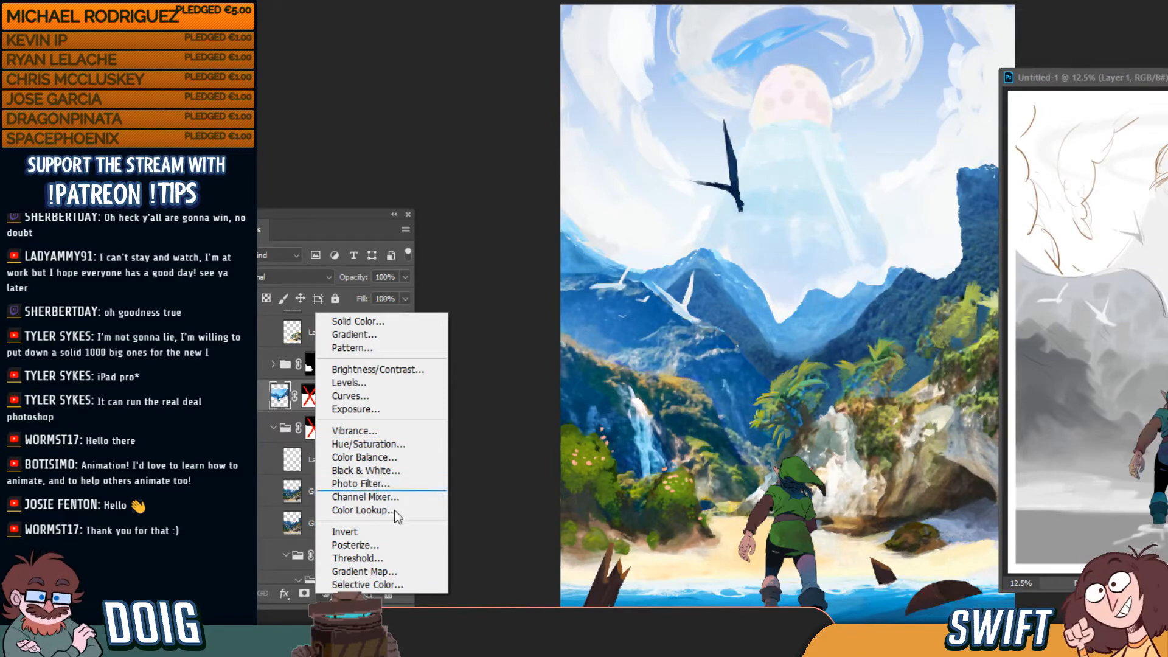
Add a Levels adjustment and try out midtone and output level slider values
click(393, 382)
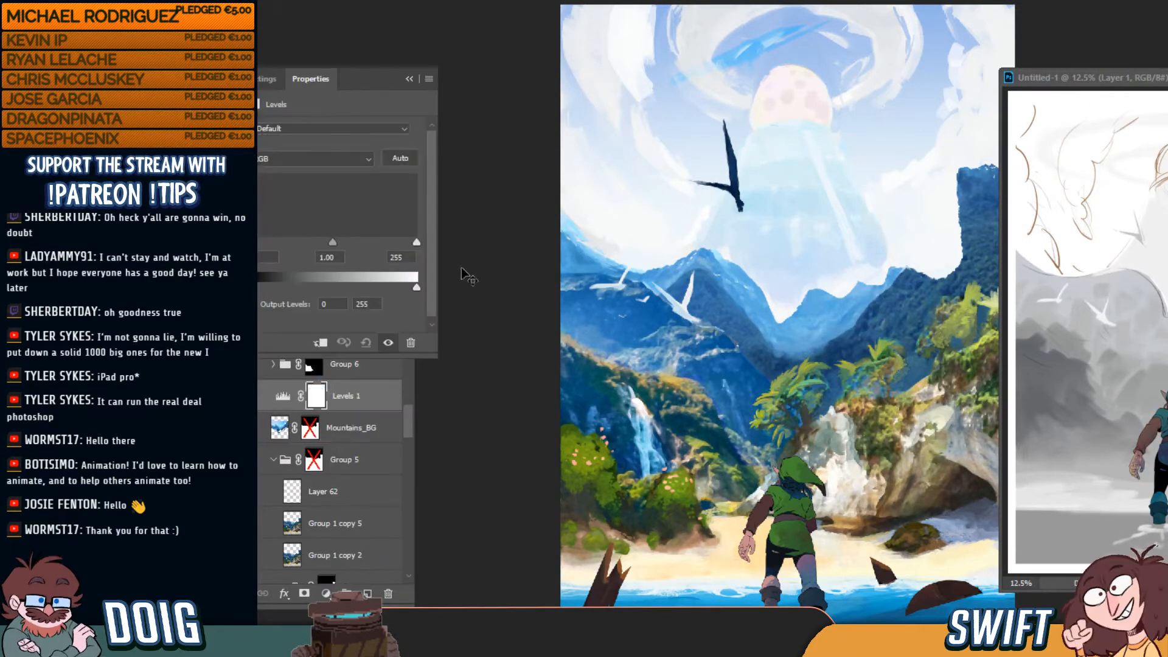
mouse_move(334, 243)
mouse_down()
mouse_move(359, 243)
mouse_move(319, 243)
mouse_up()
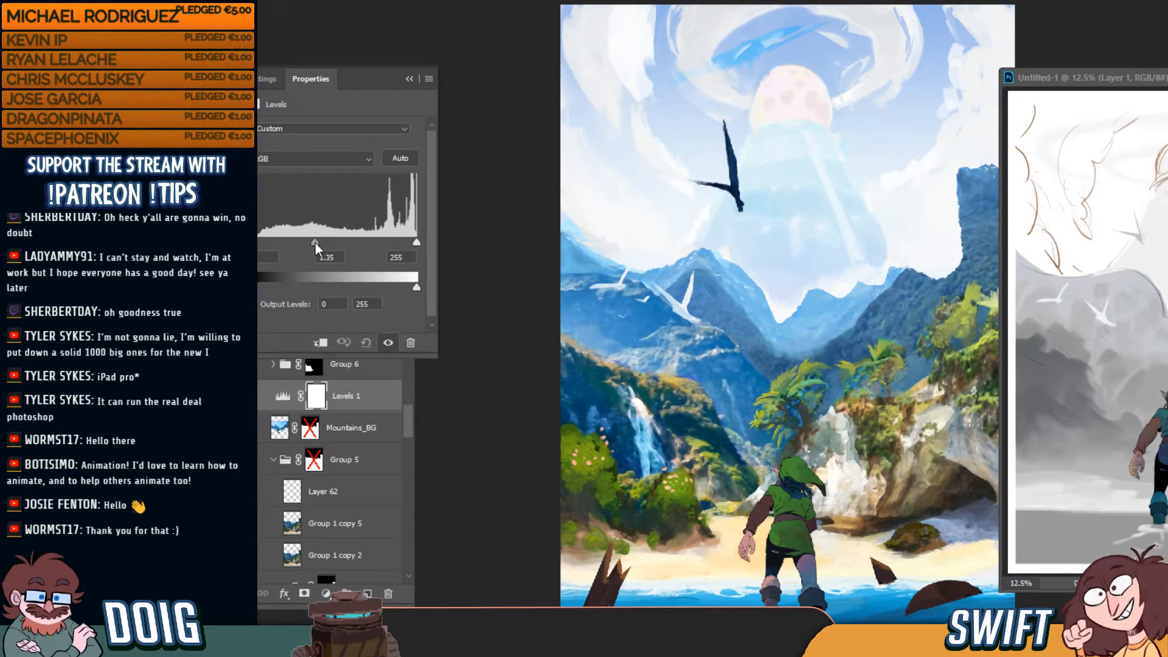
drag(315, 243, 316, 243)
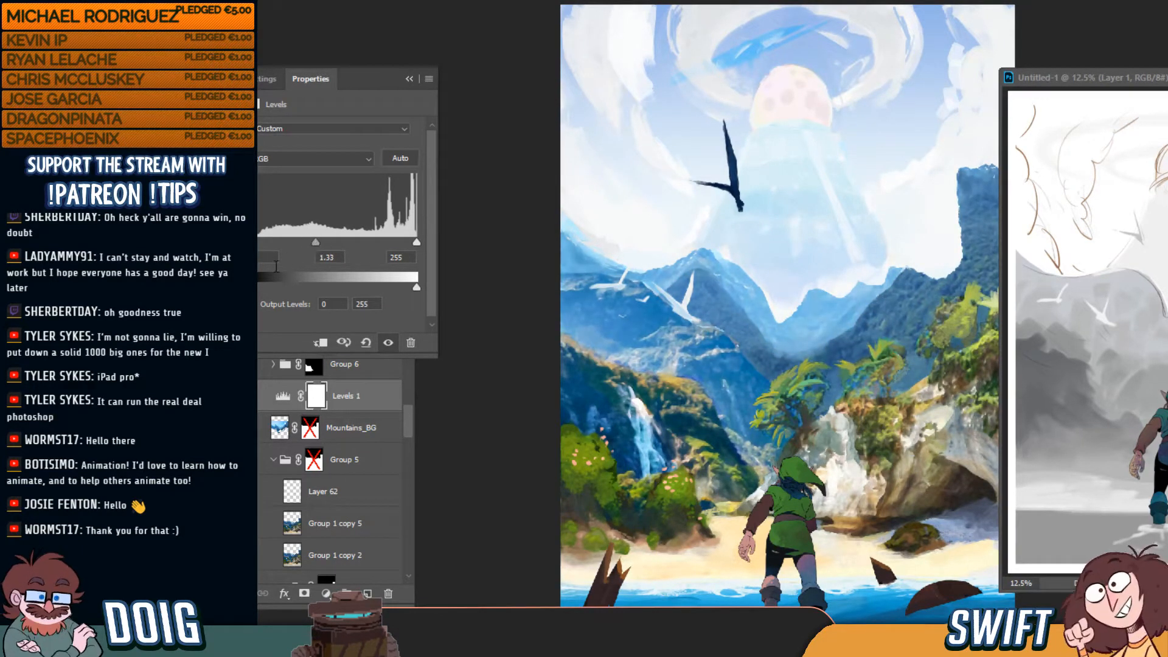
drag(275, 286, 281, 286)
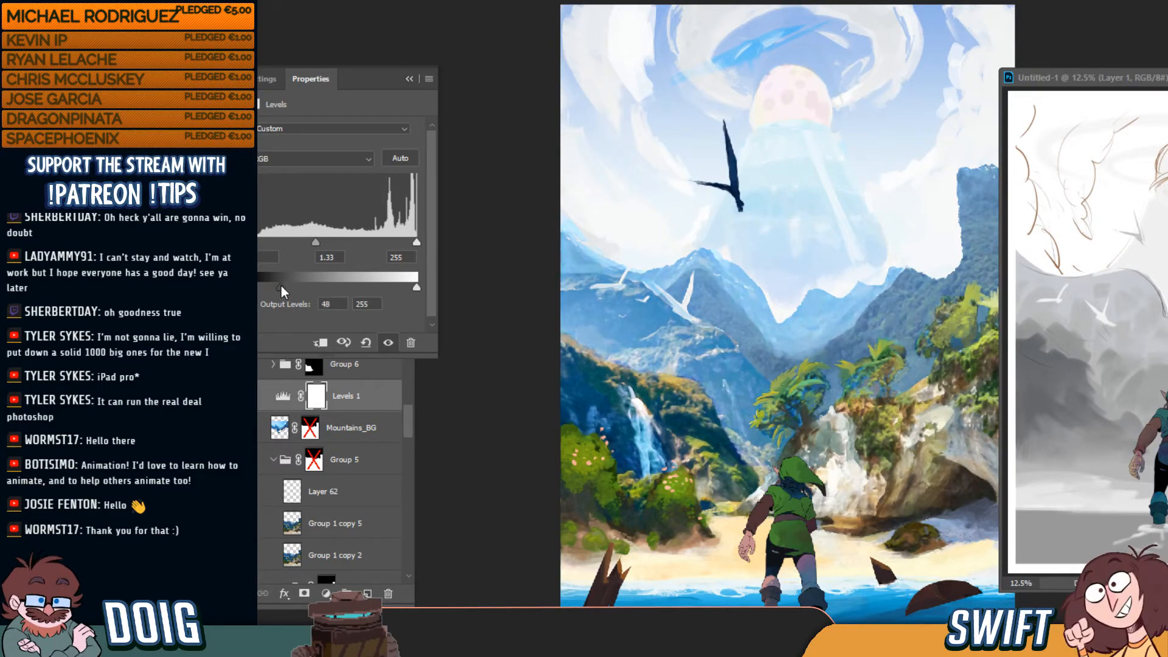
drag(336, 243, 301, 241)
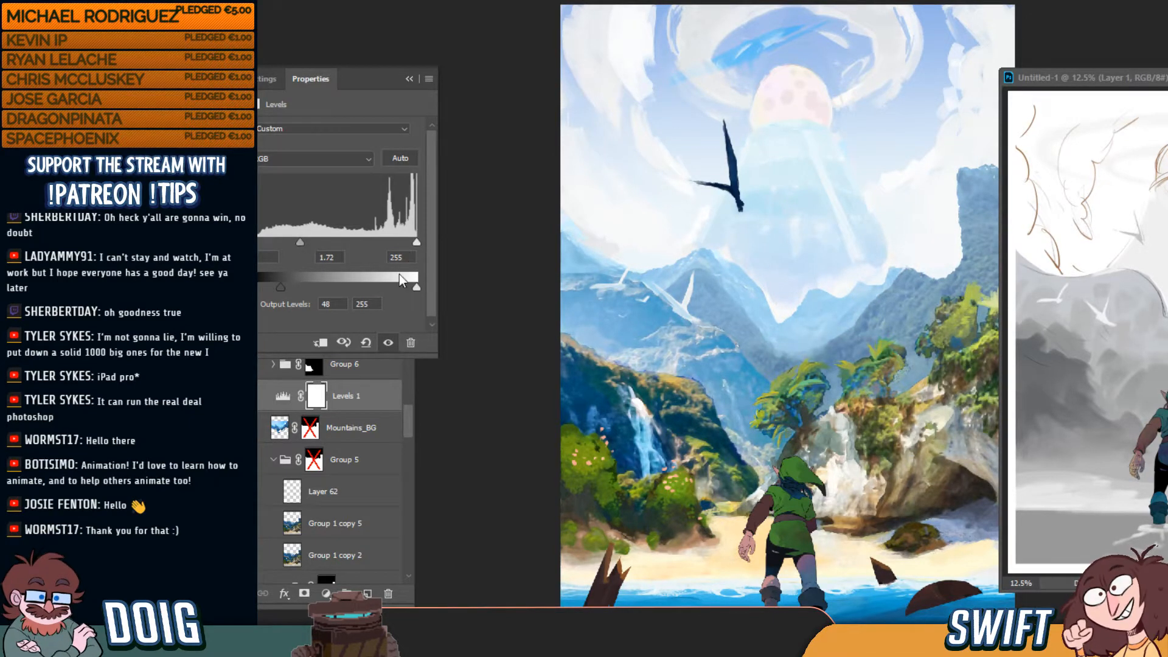
mouse_move(415, 288)
mouse_down()
mouse_move(383, 286)
mouse_move(397, 287)
mouse_up()
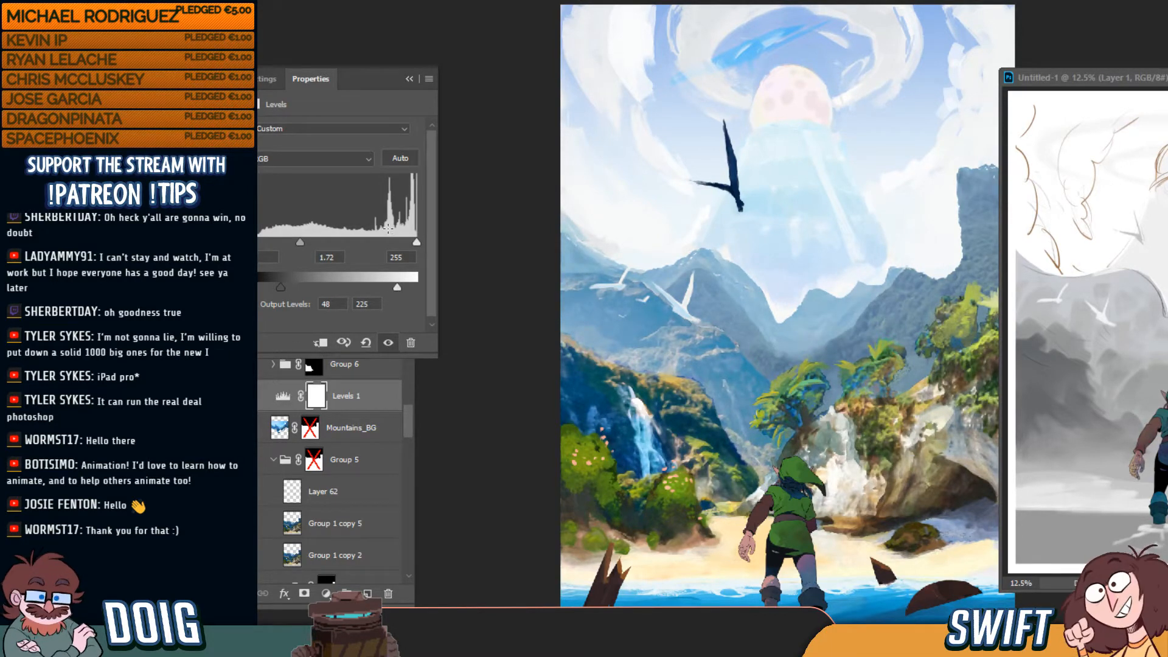
drag(316, 245, 341, 242)
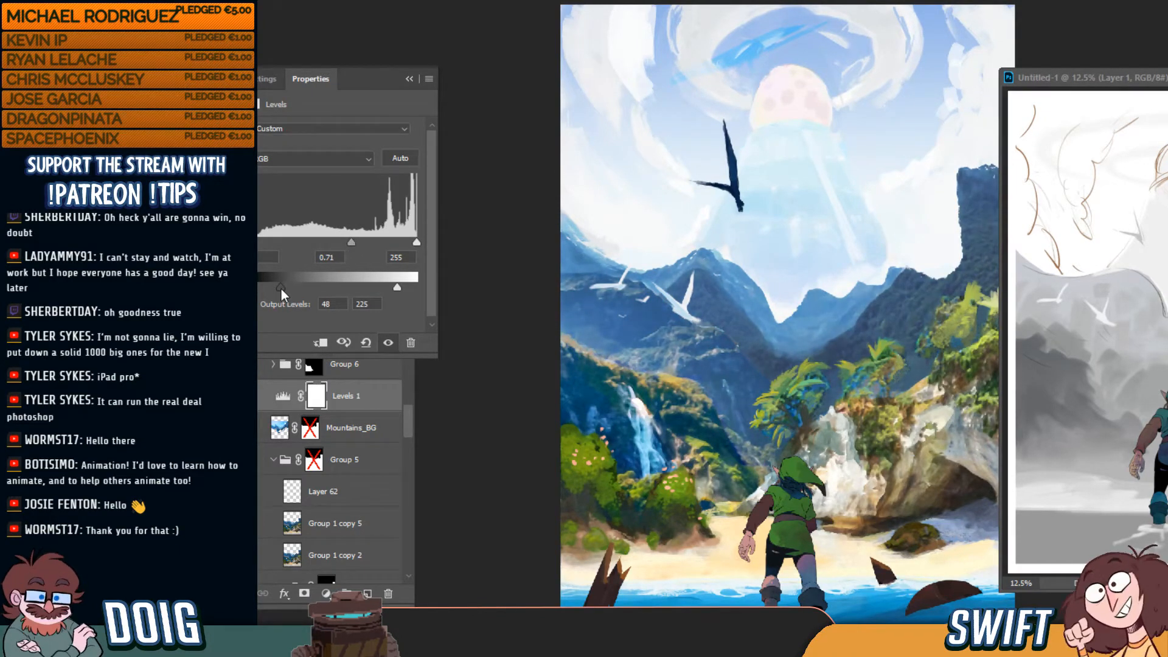
Settle Levels at midtone 0.72 and output 51–255, then toggle it to compare
drag(321, 84, 432, 30)
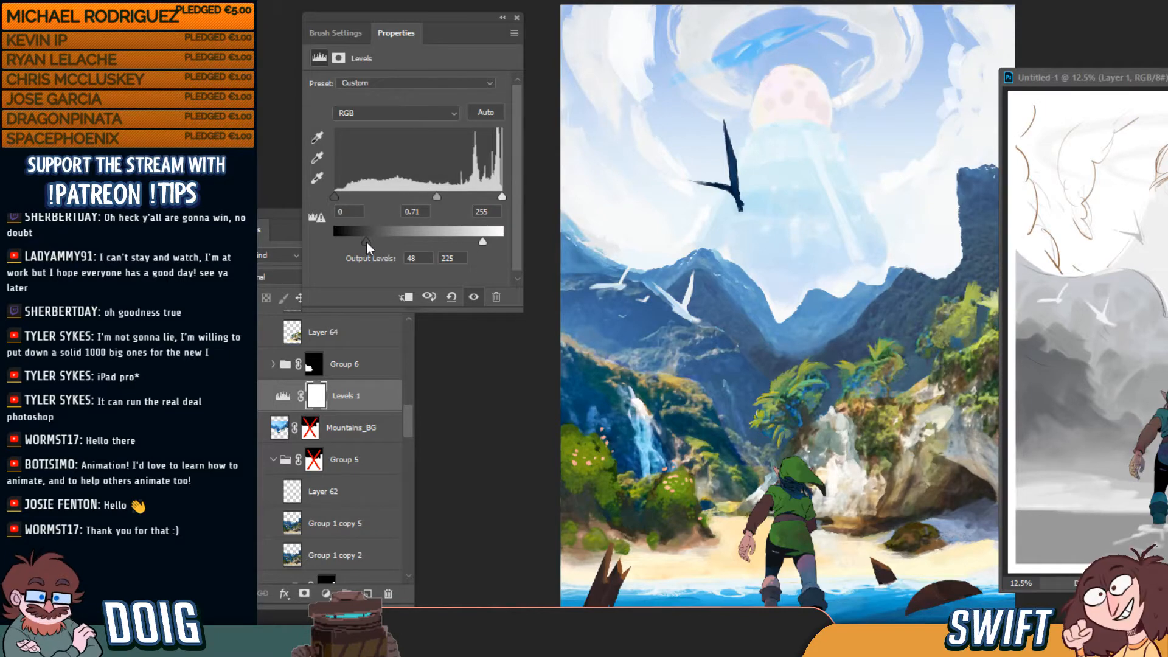
drag(366, 242, 321, 240)
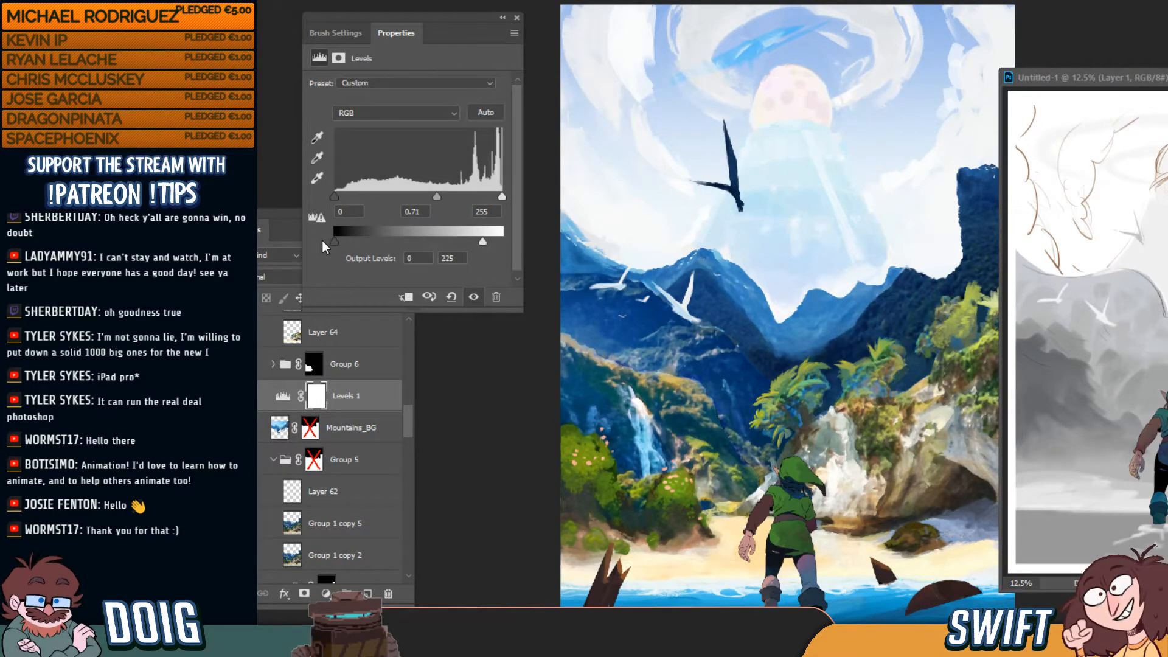
drag(437, 196, 432, 196)
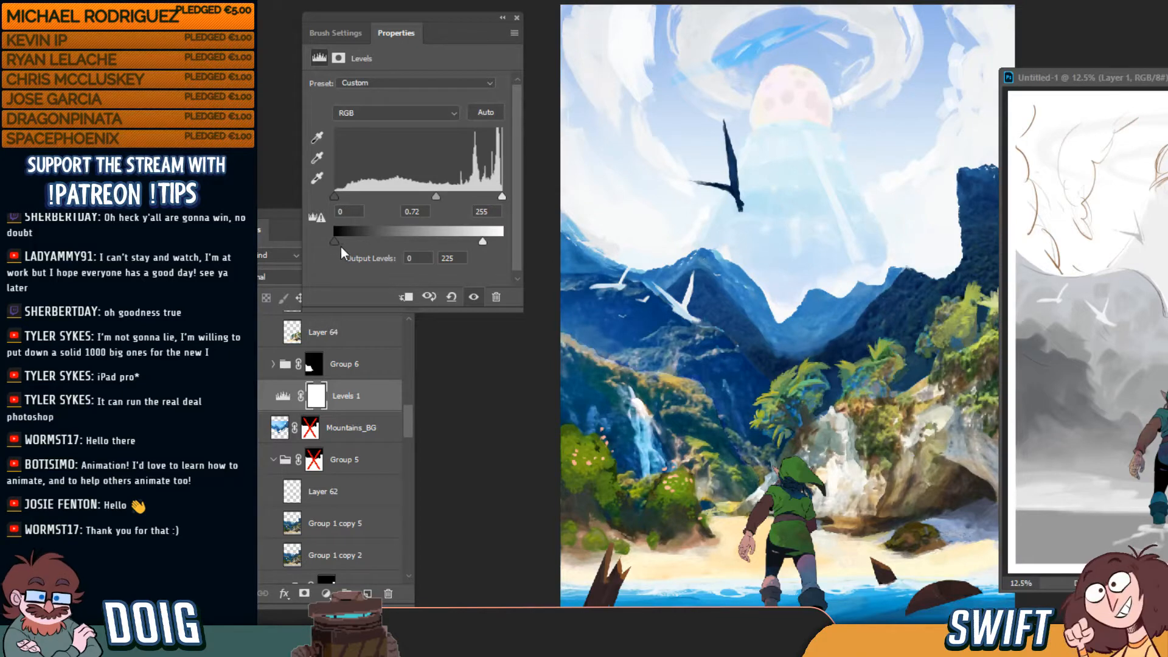
drag(342, 240, 371, 240)
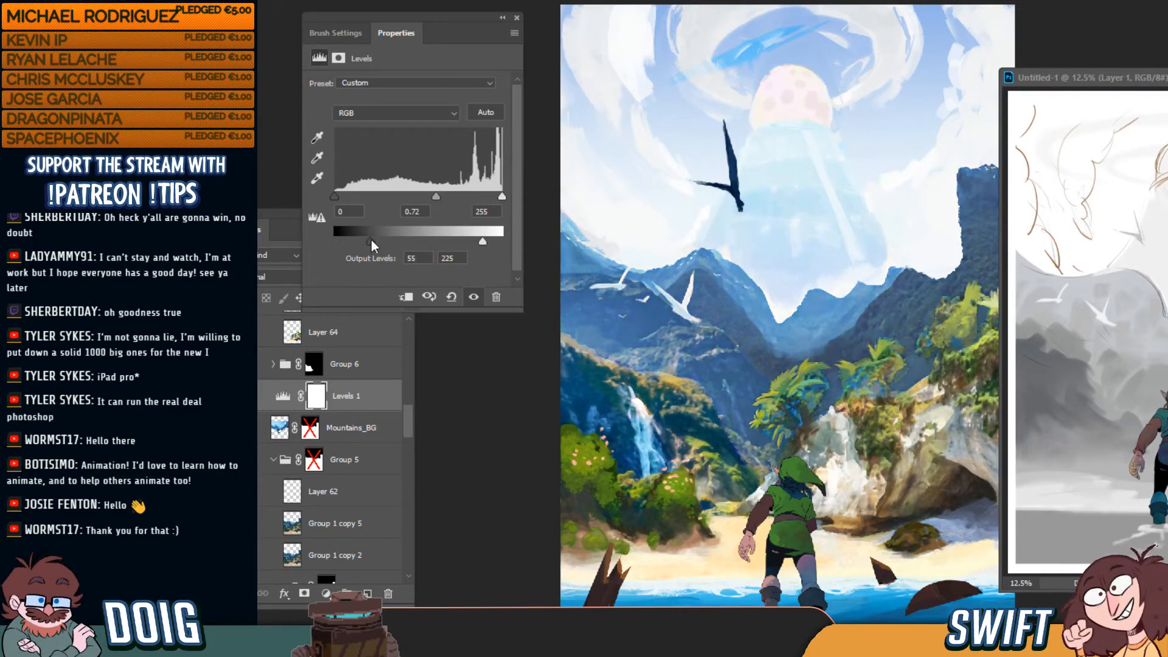
drag(484, 242, 520, 242)
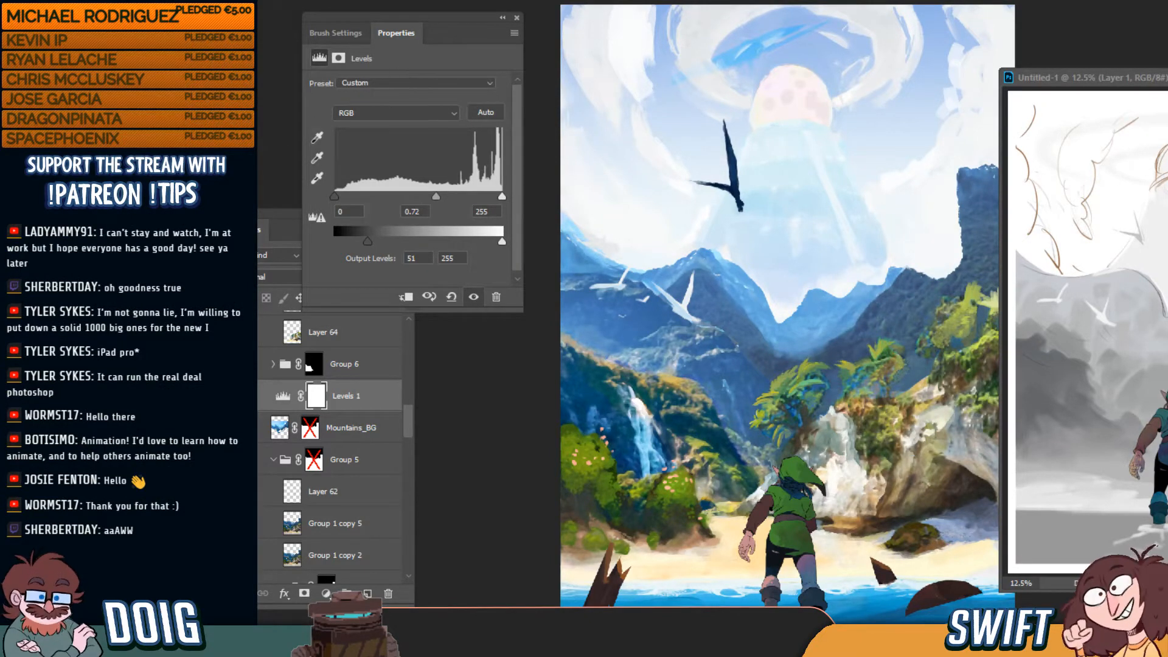
click(243, 397)
click(243, 396)
click(244, 396)
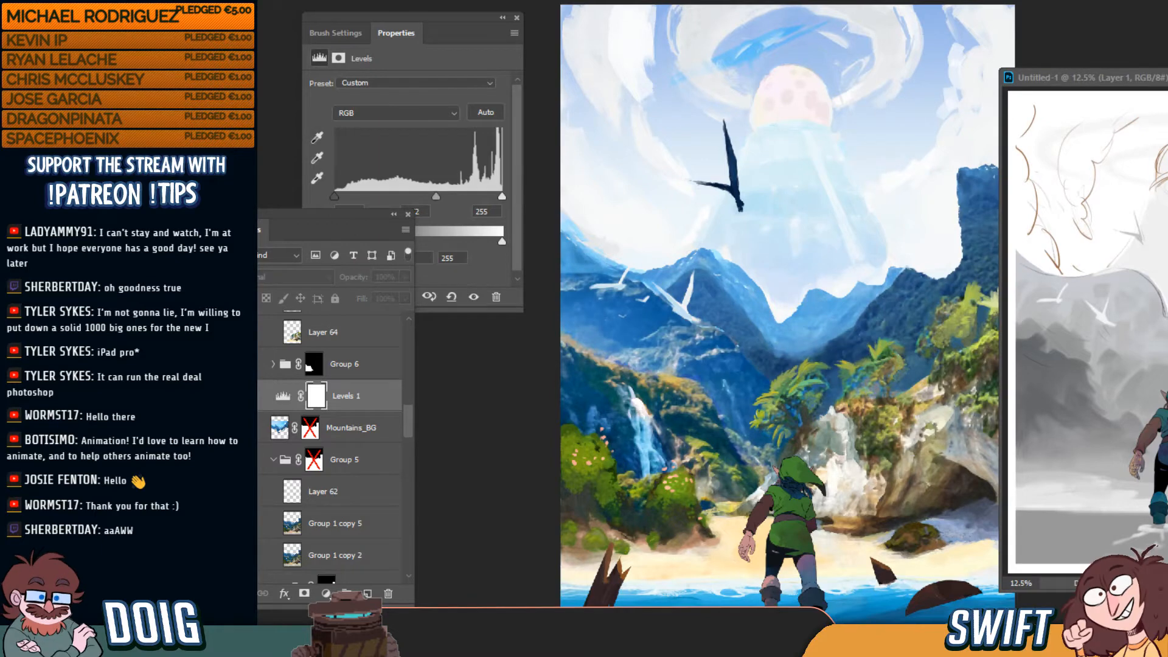
click(243, 396)
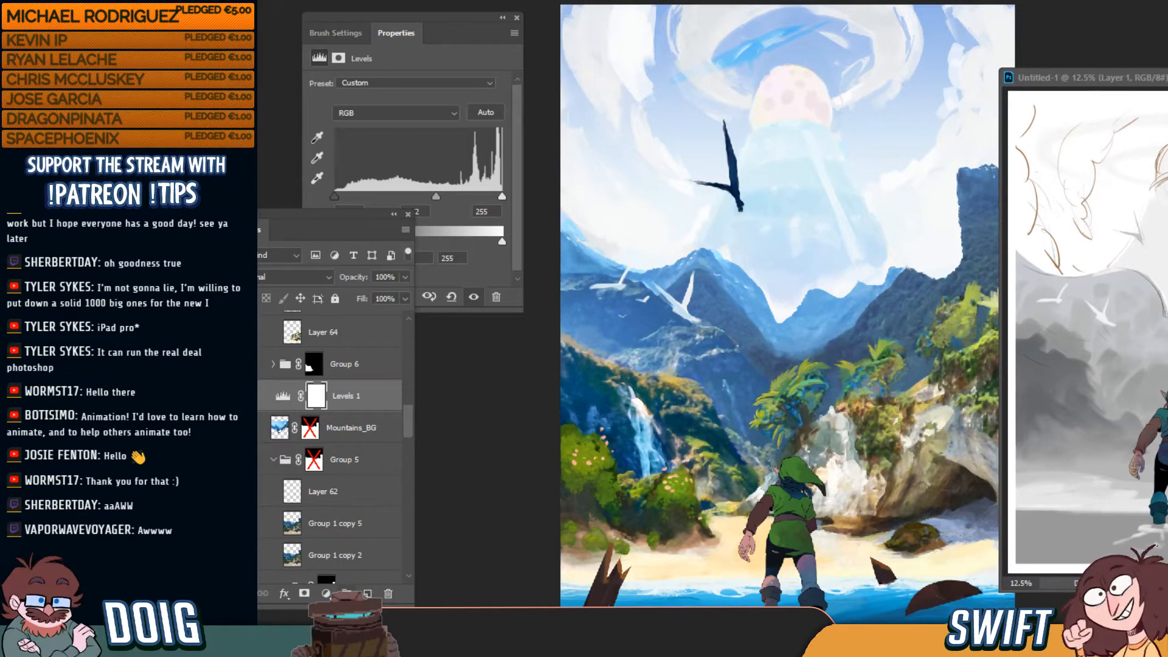
Add a Hue/Saturation adjustment above Levels 1 and raise saturation to about +18
click(326, 593)
click(393, 444)
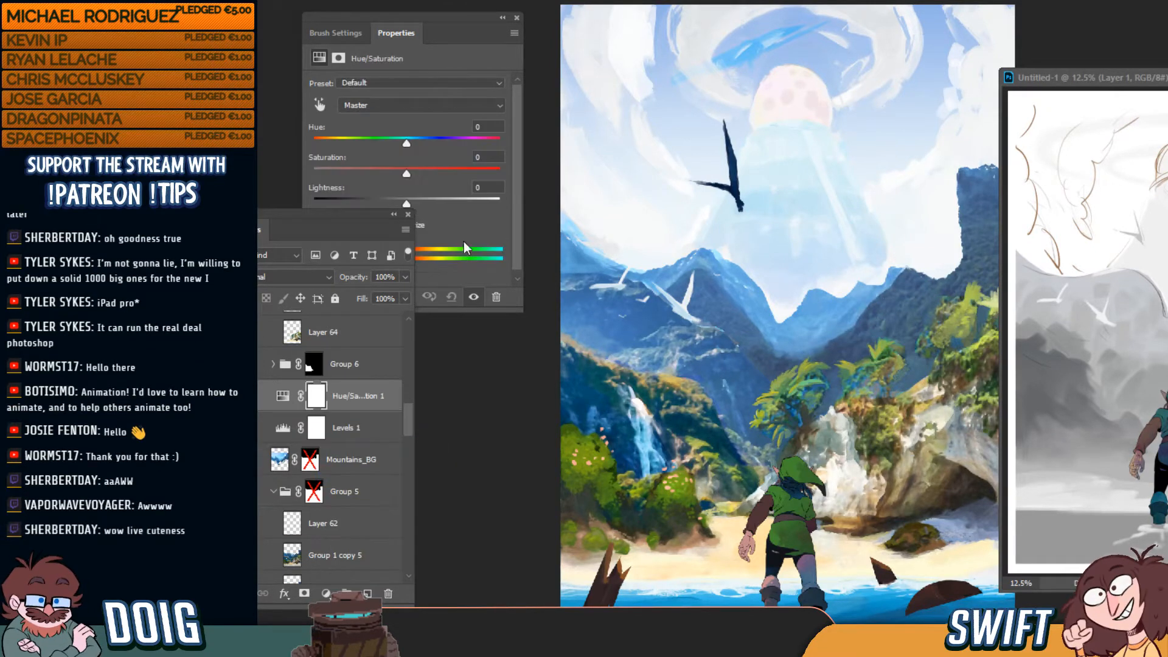
drag(330, 225, 339, 261)
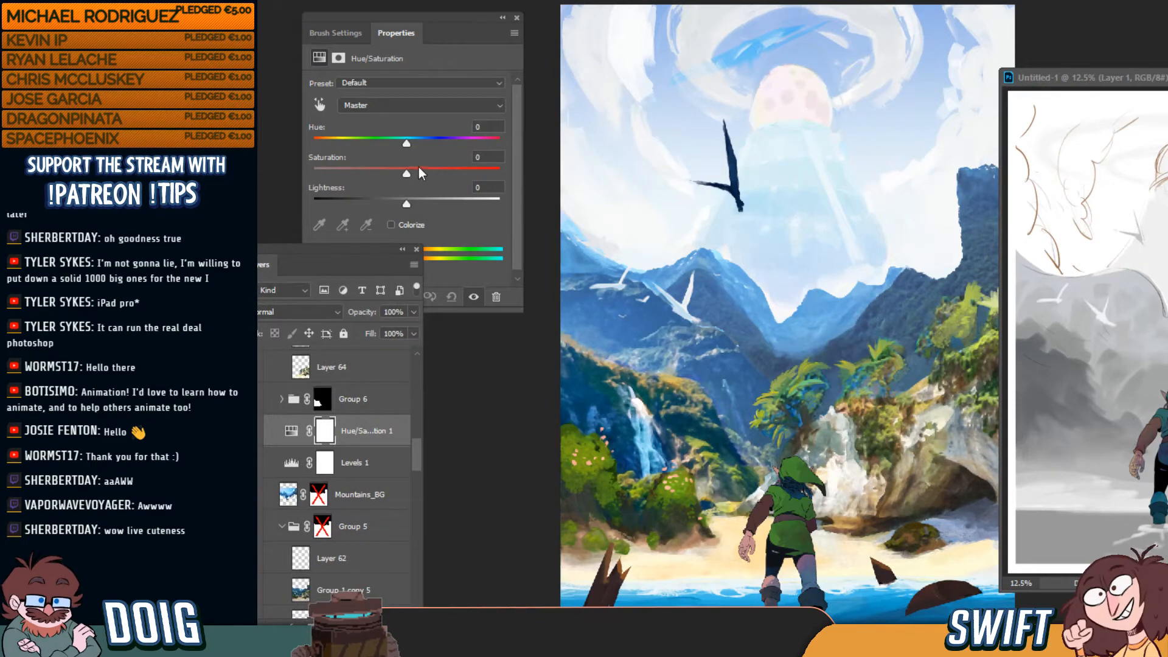
drag(420, 168, 425, 173)
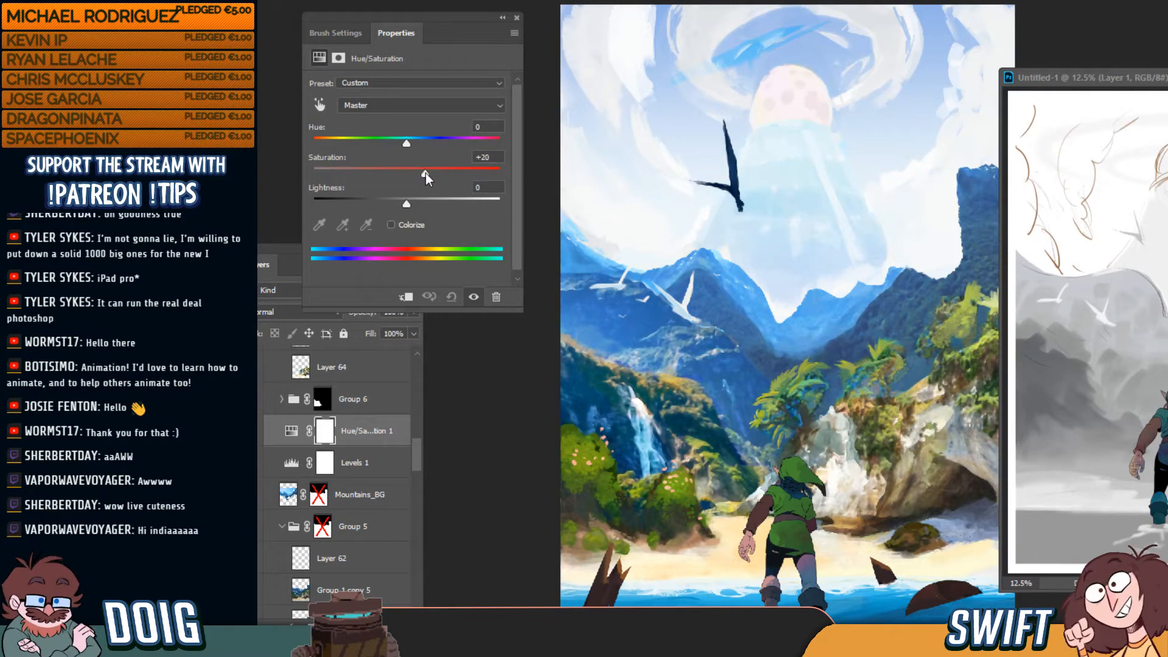
drag(425, 173, 424, 173)
Toggle the Hue/Saturation layer to compare, then push saturation up to +23
click(251, 431)
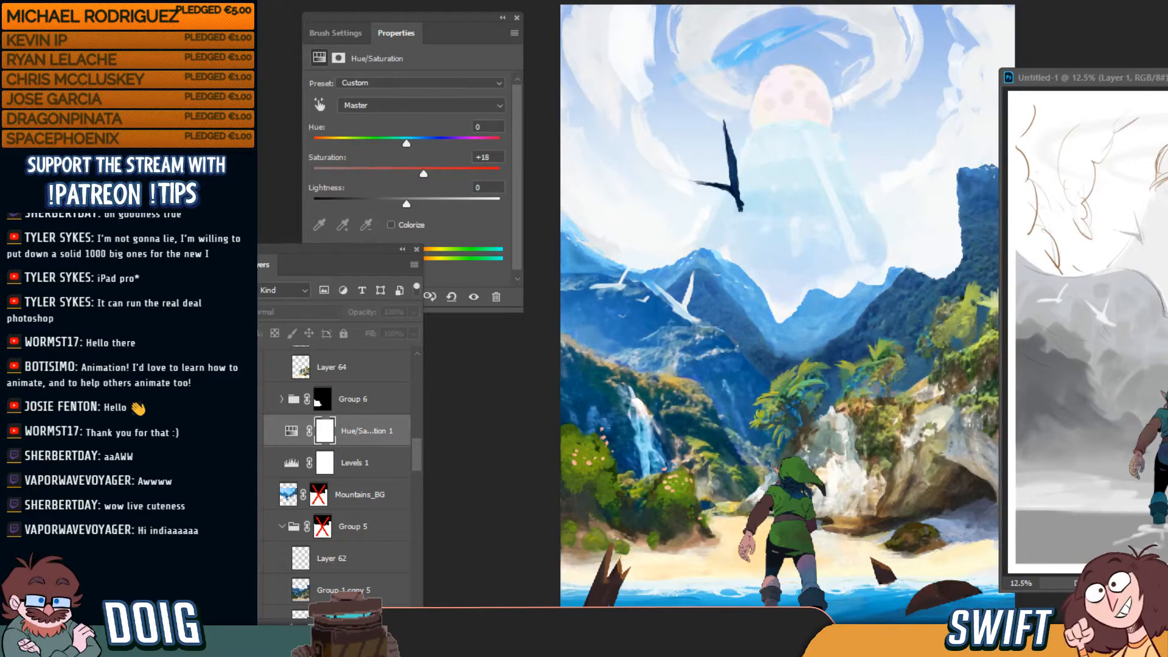
click(250, 432)
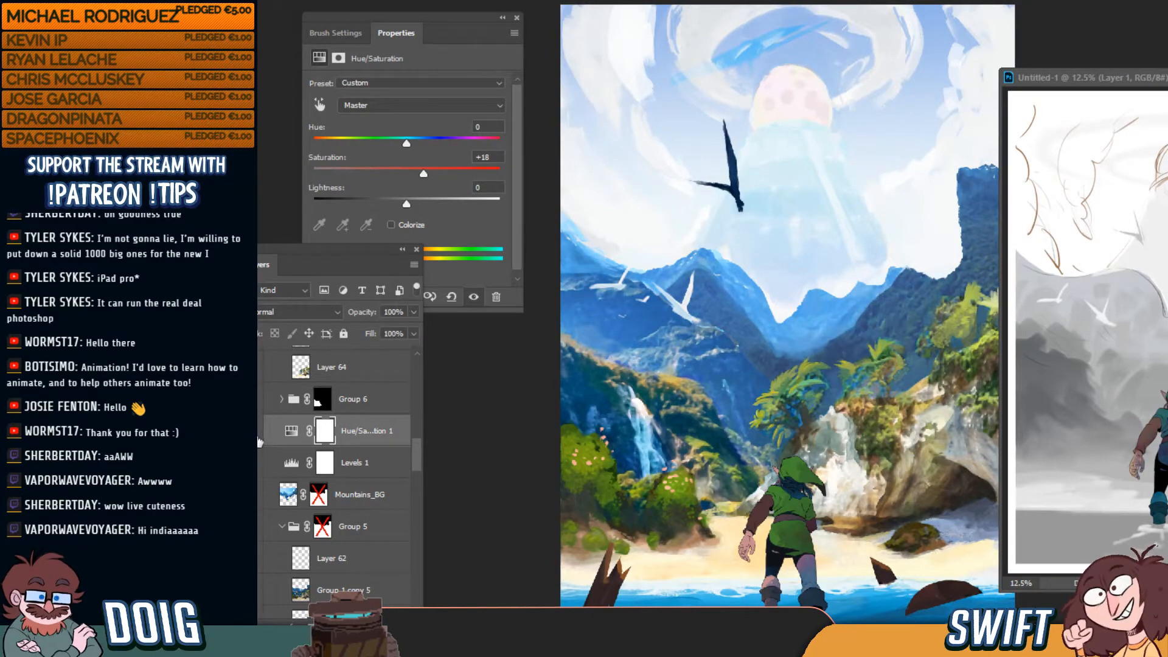
click(250, 431)
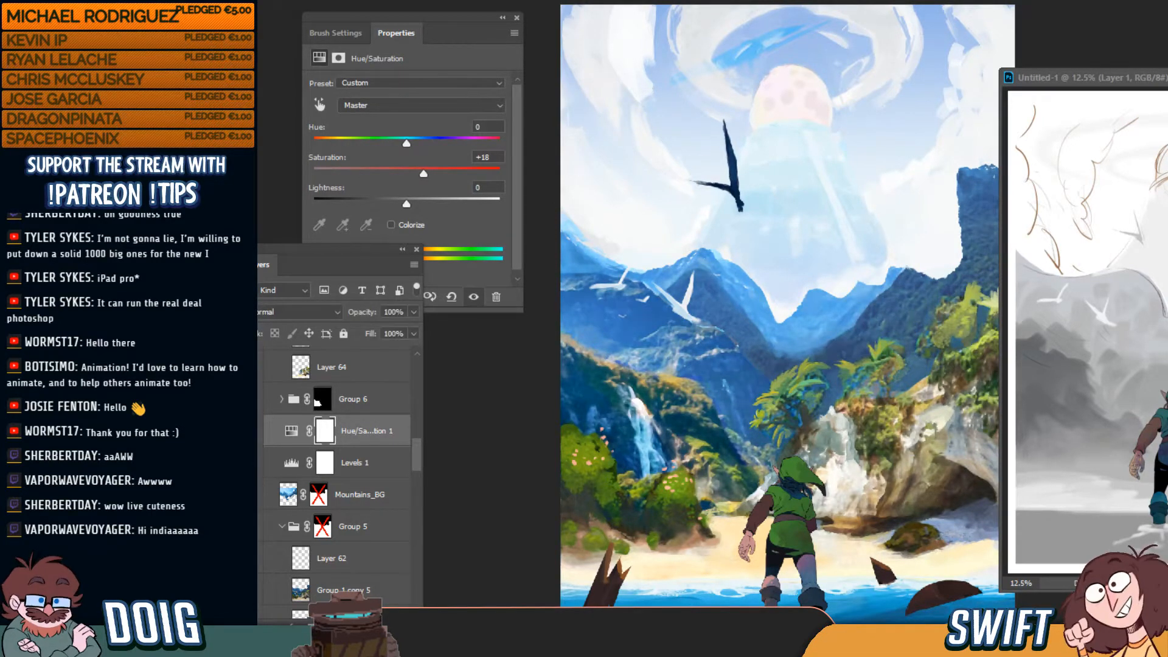
click(251, 431)
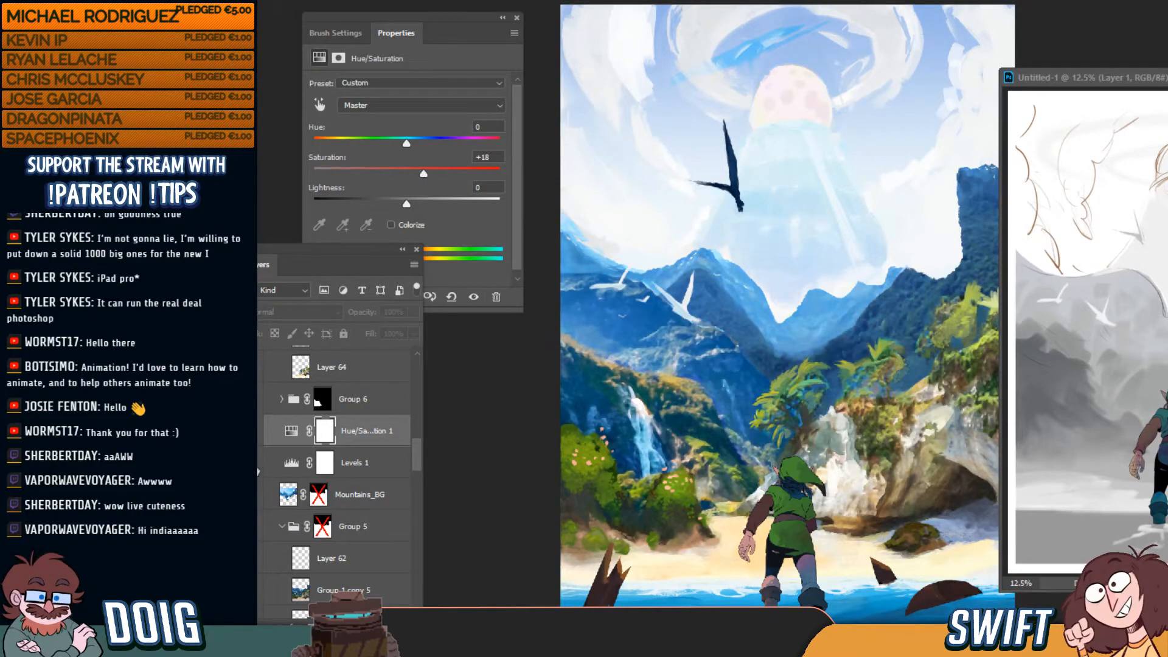
click(251, 432)
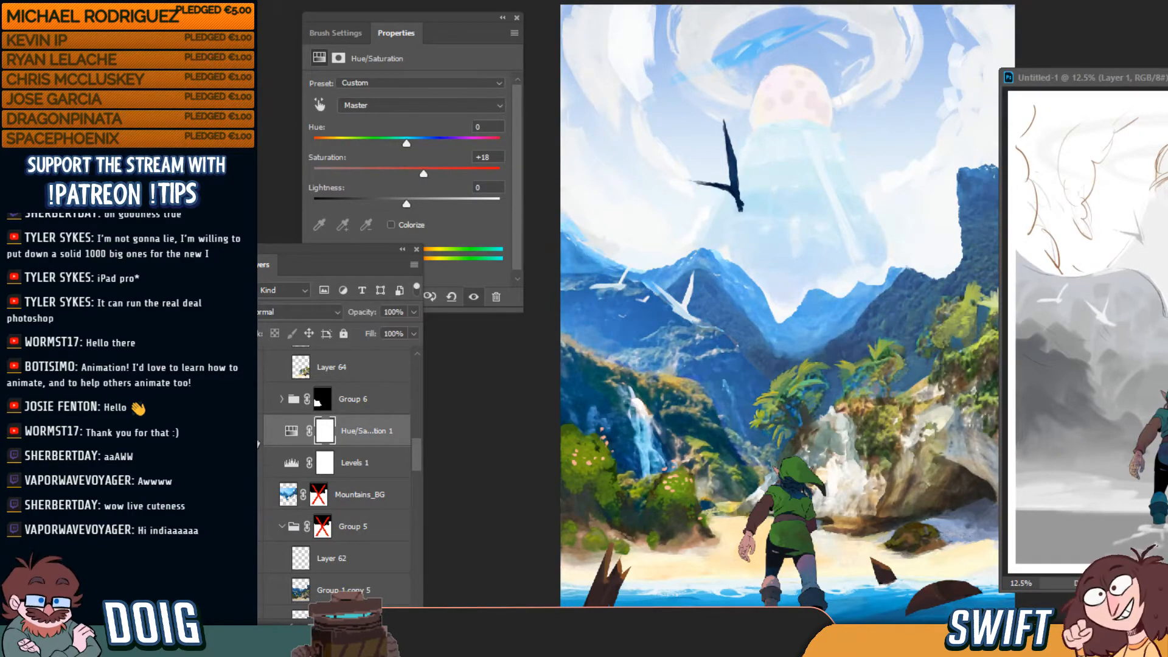
click(251, 431)
click(251, 432)
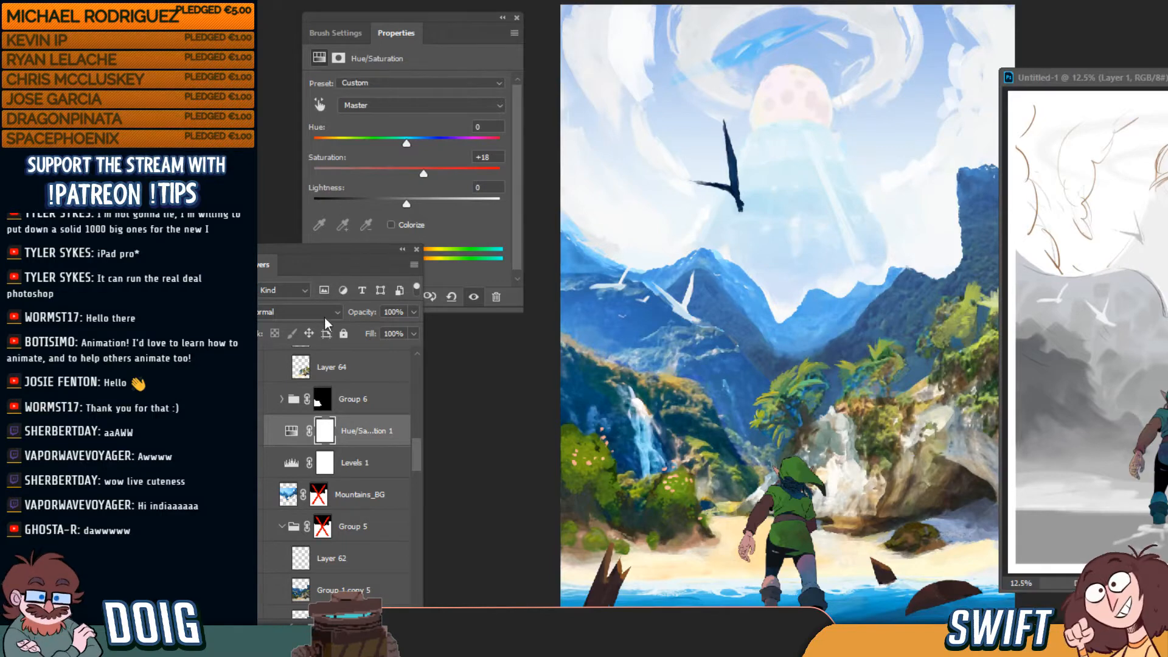
mouse_move(315, 261)
mouse_down()
mouse_move(318, 239)
mouse_move(320, 249)
mouse_up()
mouse_move(428, 170)
mouse_down()
mouse_move(443, 174)
mouse_move(433, 174)
mouse_up()
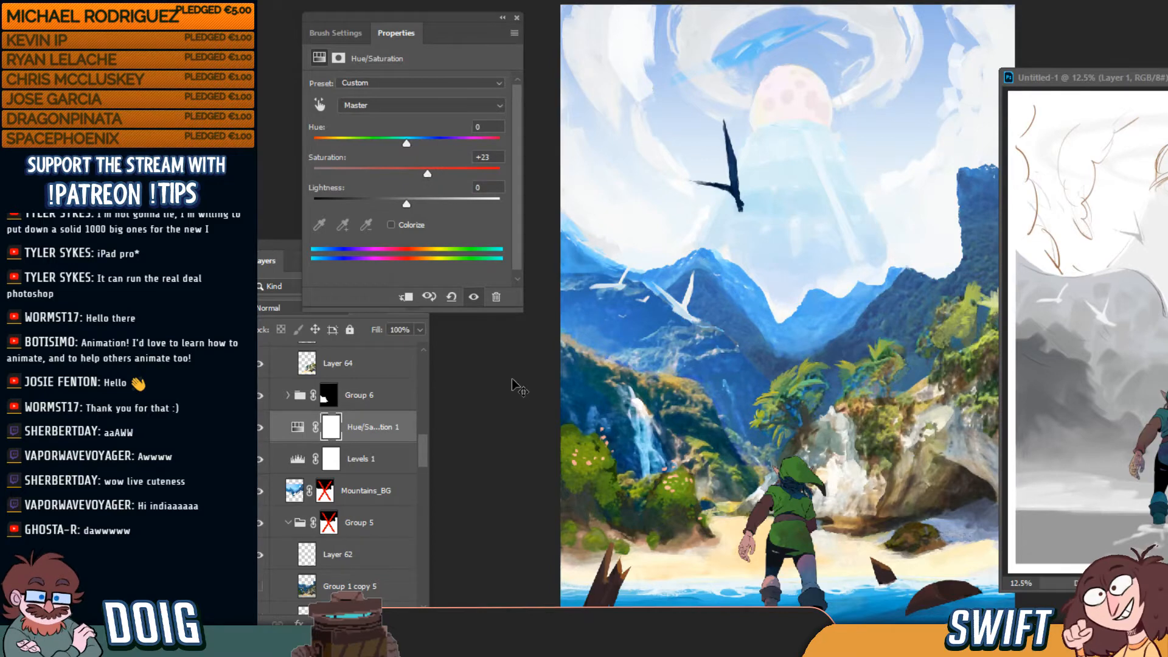
Check values in grayscale, brighten Levels 1 midtones to 1.13, then return to full colour
key(ctrl+y)
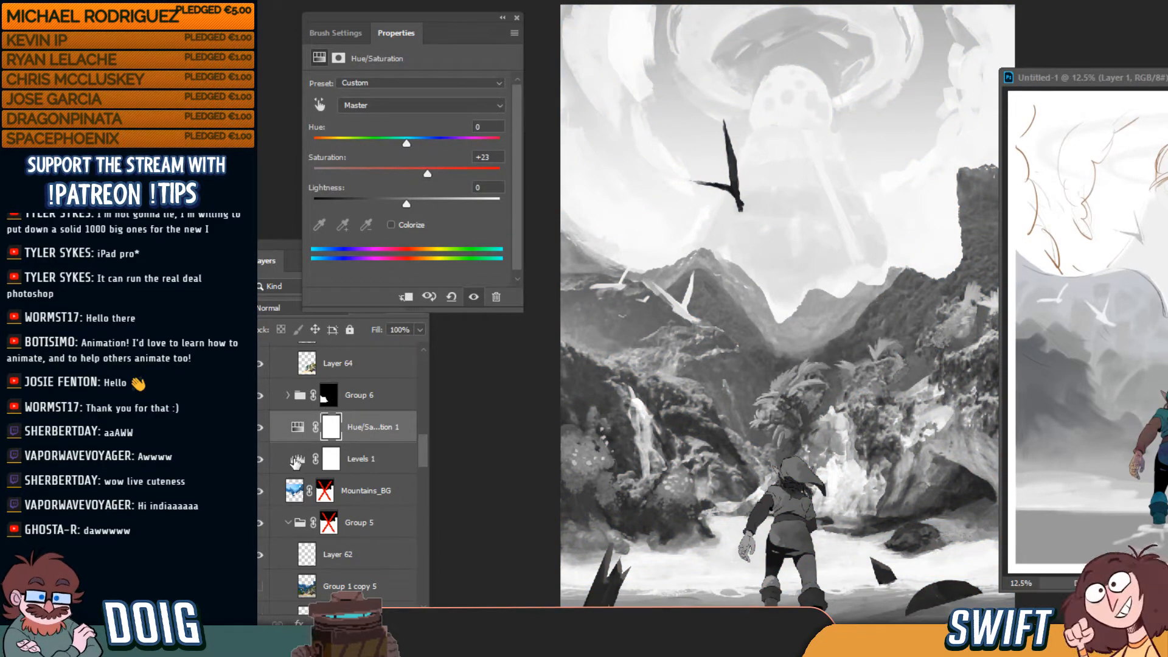
click(297, 460)
drag(436, 197, 422, 197)
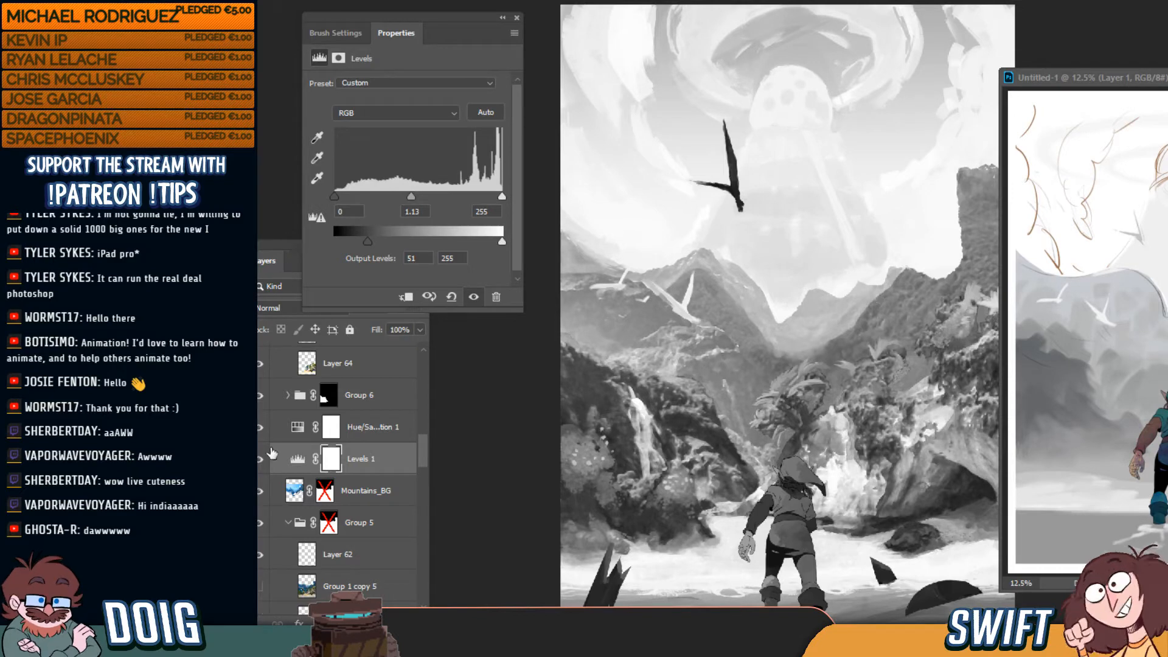
click(276, 258)
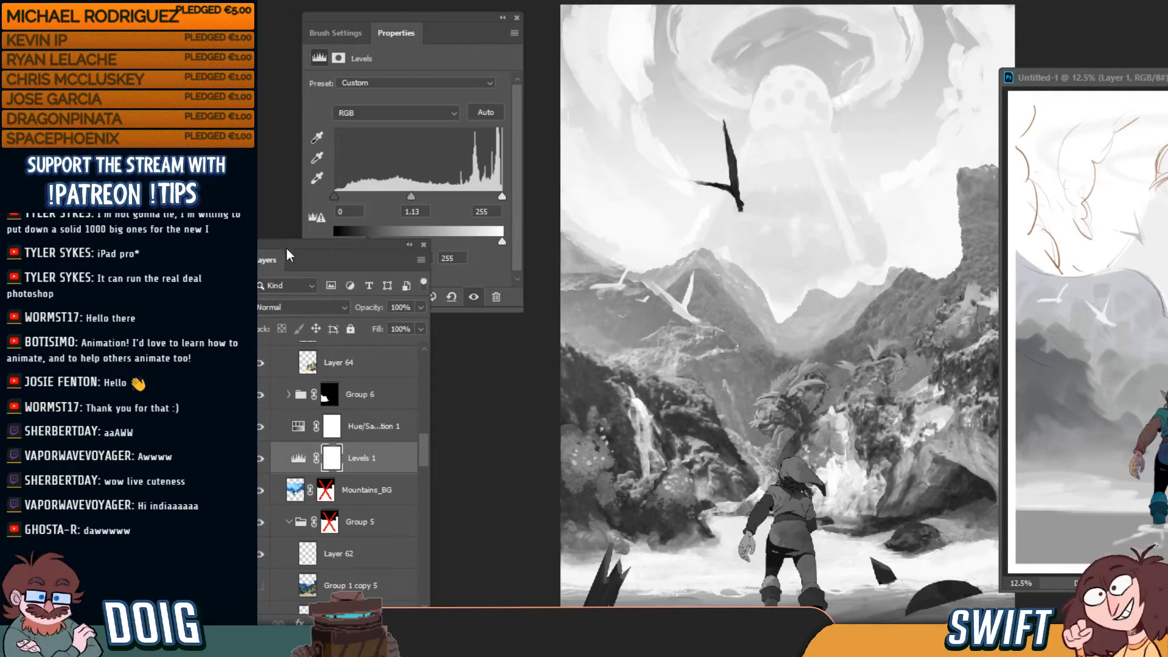
key(ctrl+y)
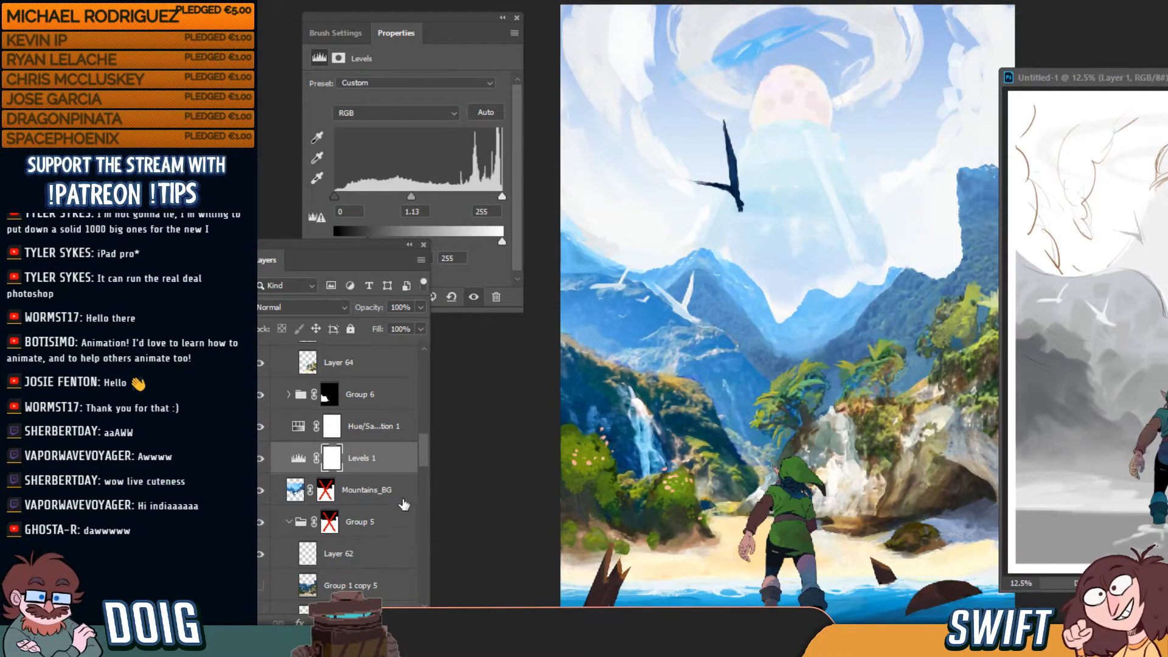
Toggle Rocks_MG visibility to compare, then select Layer 69 and bring up the adjustment layer list
drag(428, 455, 428, 414)
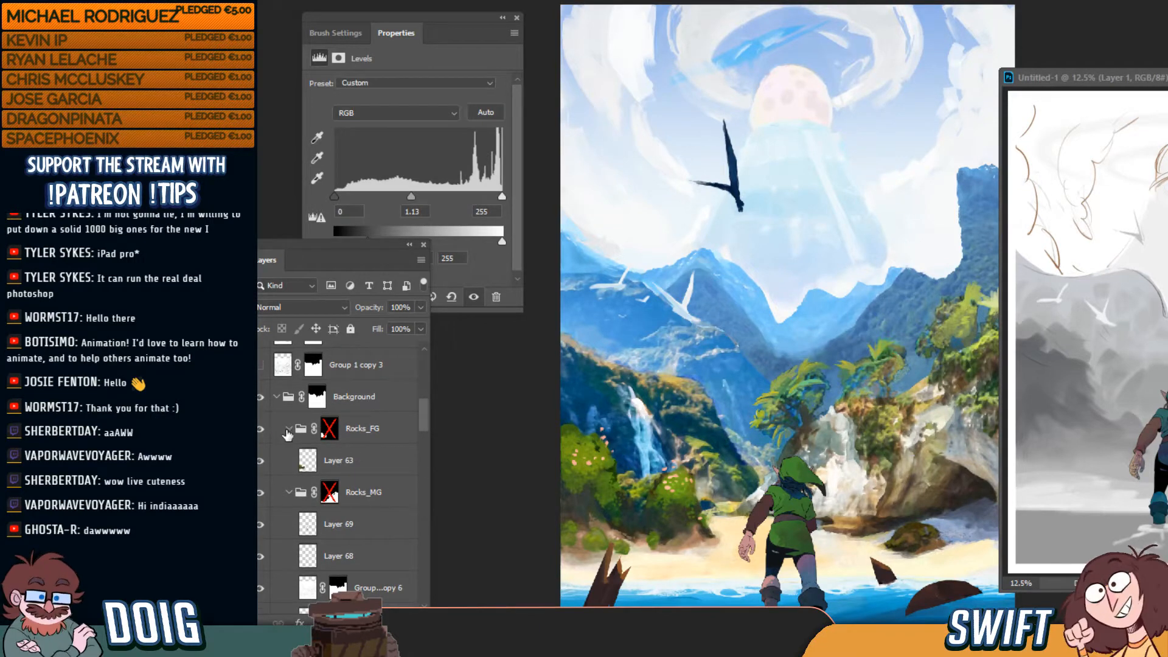
click(261, 494)
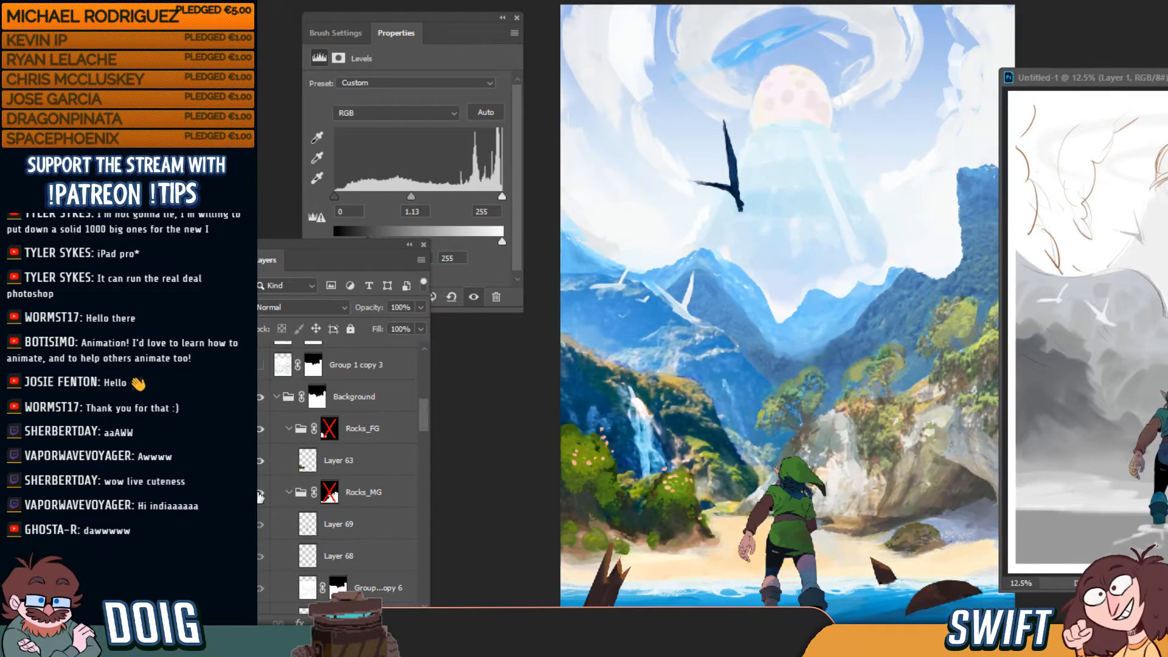
click(261, 494)
scroll(401, 429, down, 3)
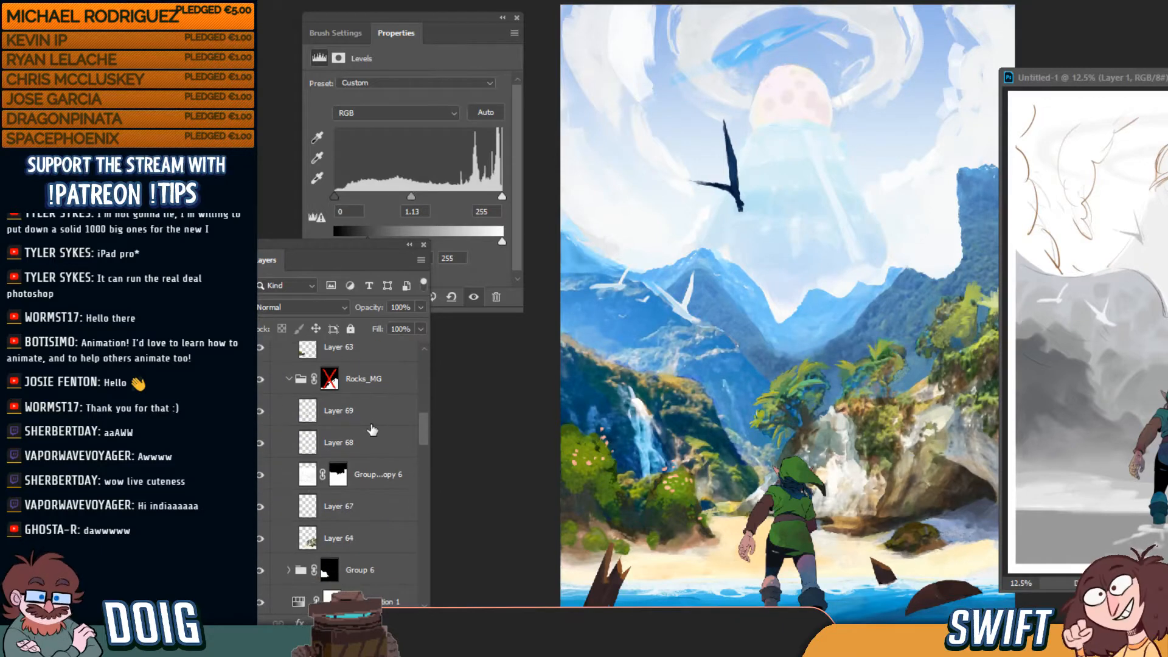
click(371, 420)
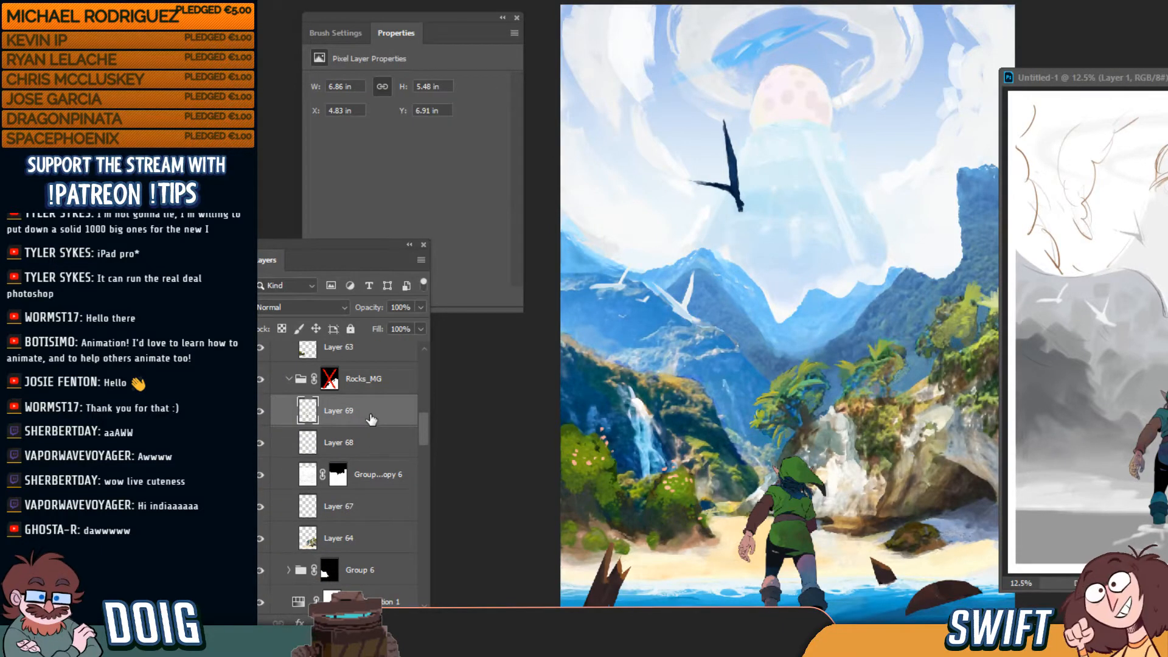
click(339, 622)
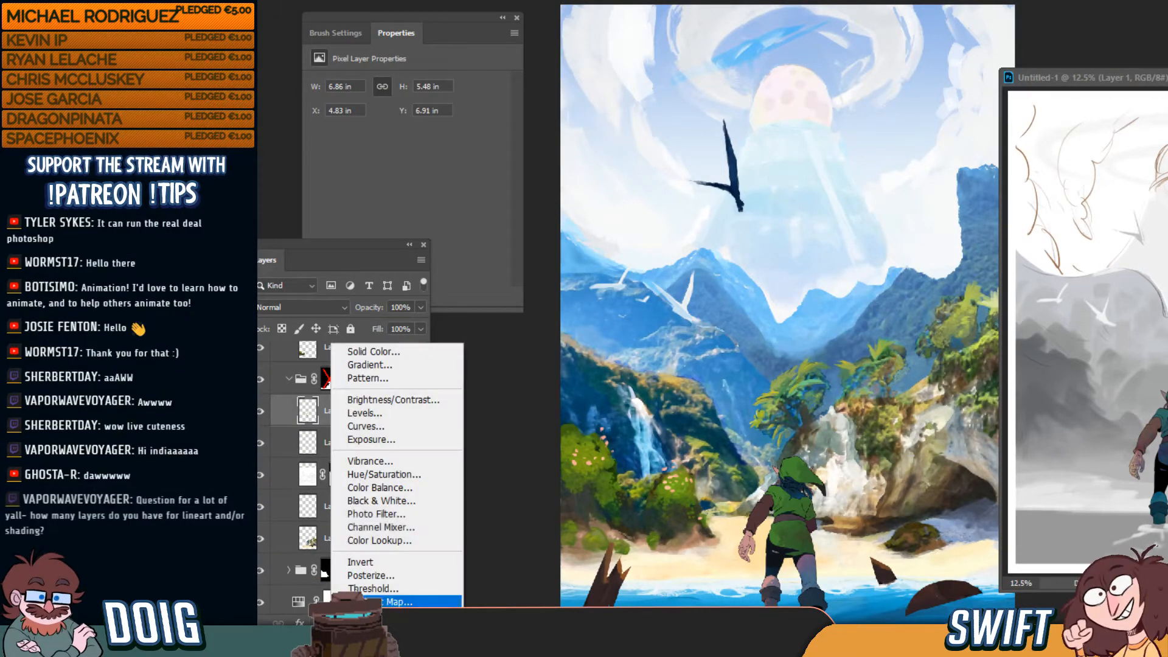
Add Levels 2 above Layer 69, try and reset its shadow sliders, and move it below Layer 64
click(400, 415)
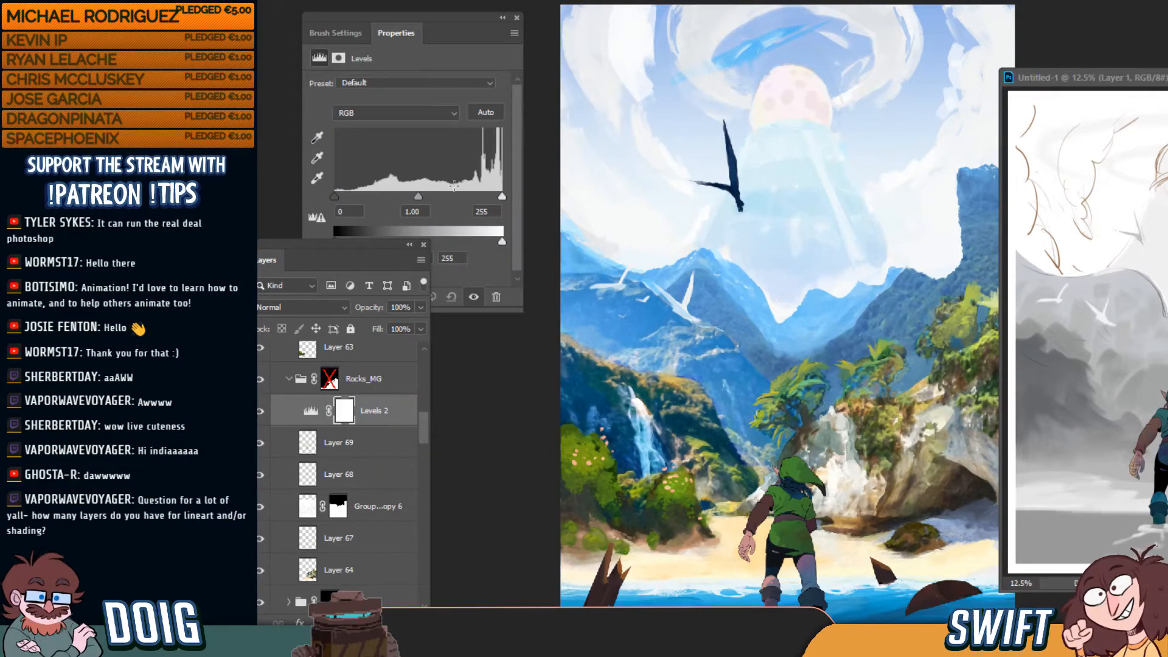
drag(353, 253, 346, 292)
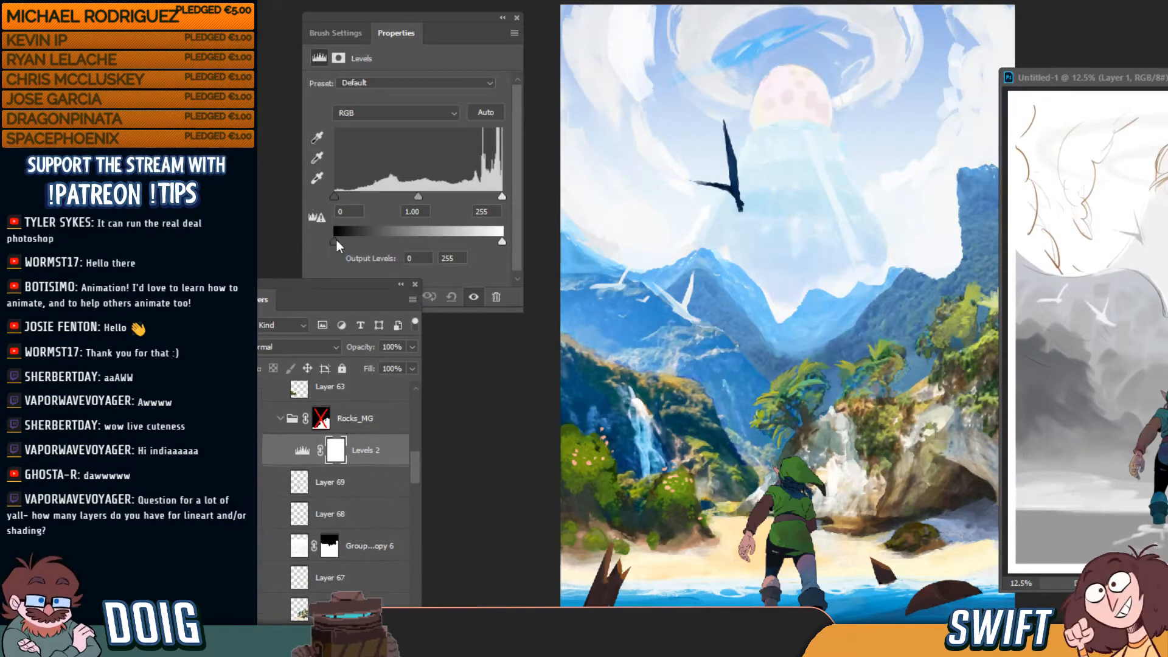
mouse_move(335, 242)
mouse_down()
mouse_move(350, 245)
mouse_move(329, 247)
mouse_up()
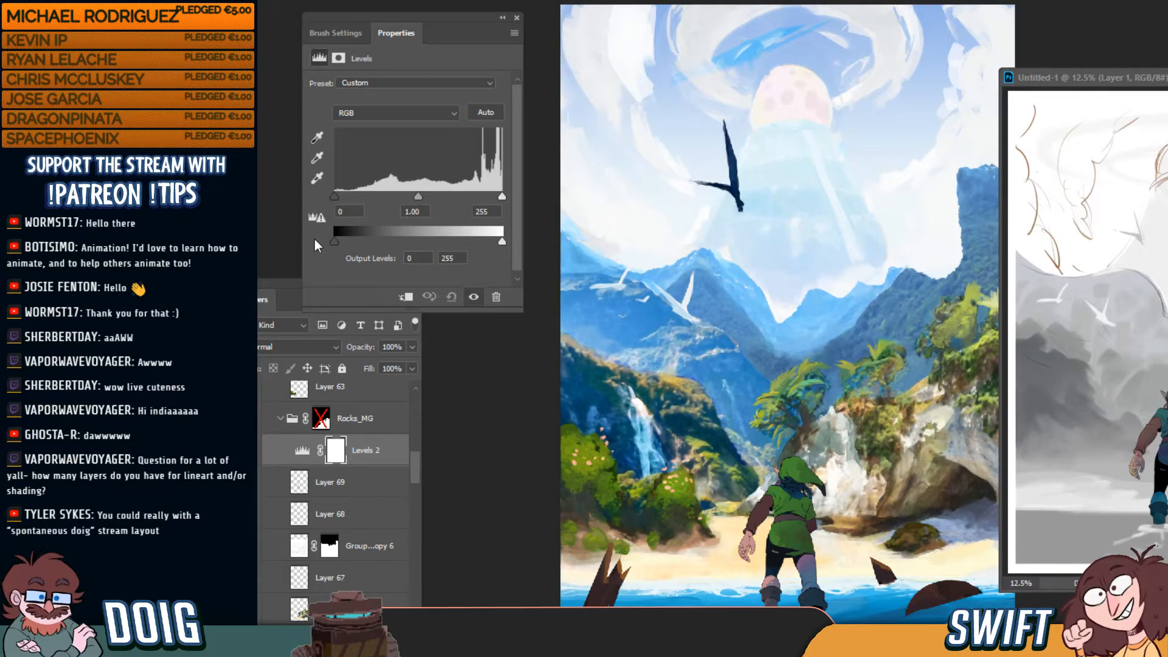
mouse_move(338, 204)
mouse_down()
mouse_move(357, 205)
mouse_move(317, 201)
mouse_up()
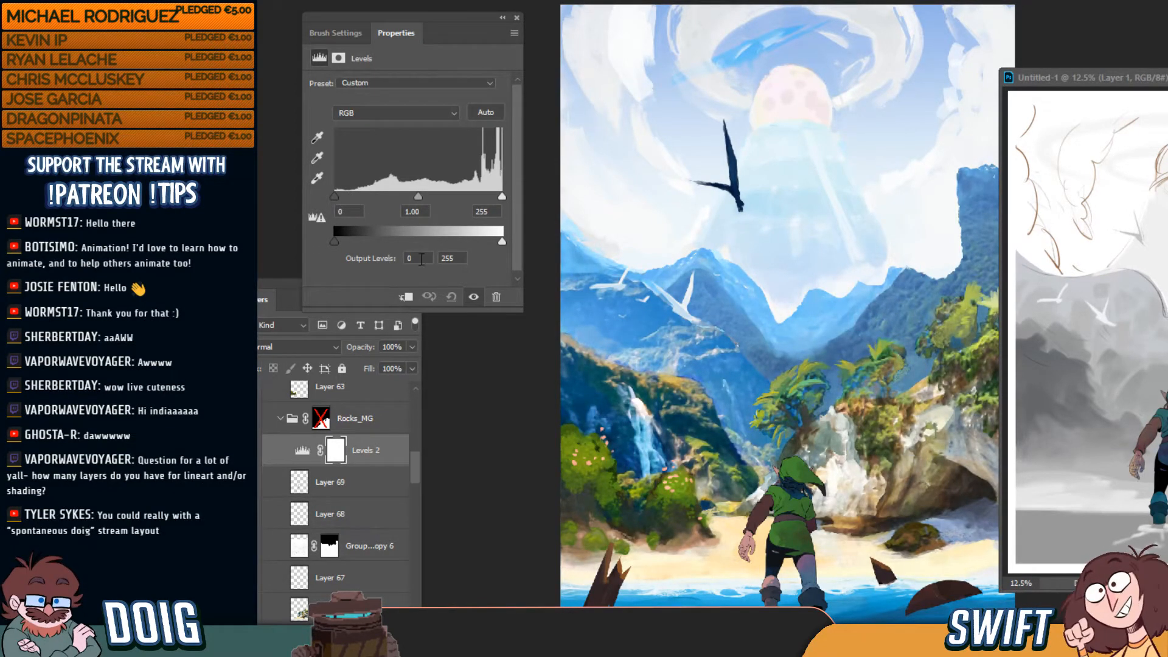
mouse_move(413, 465)
mouse_down()
mouse_move(417, 498)
mouse_move(417, 475)
mouse_up()
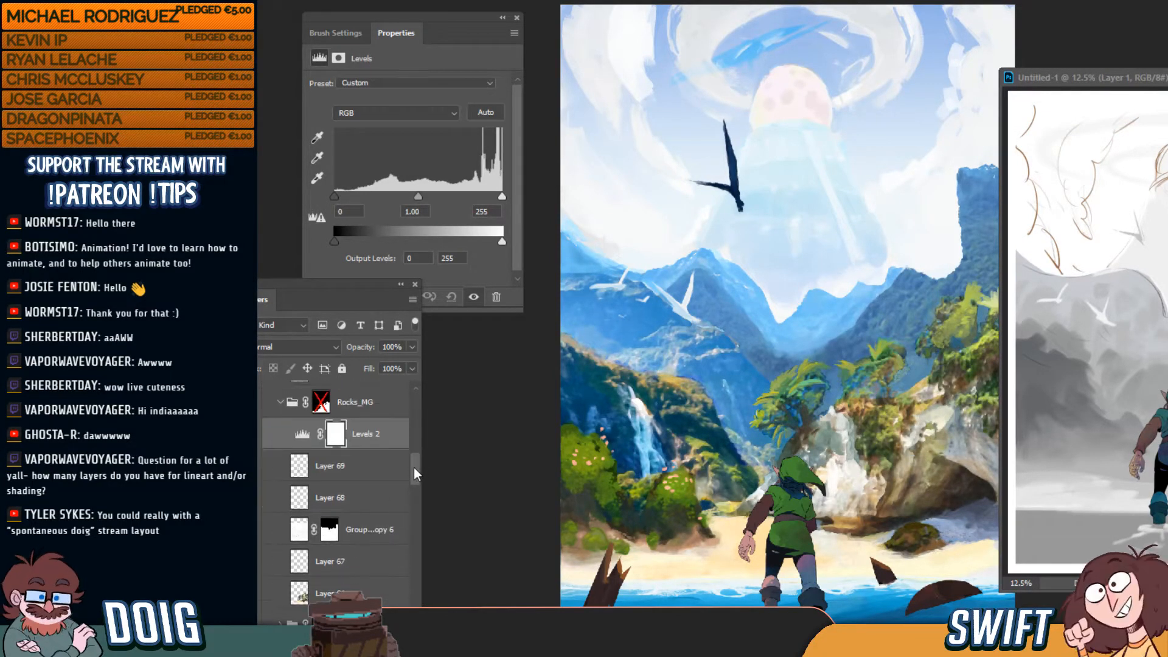
drag(378, 438, 380, 592)
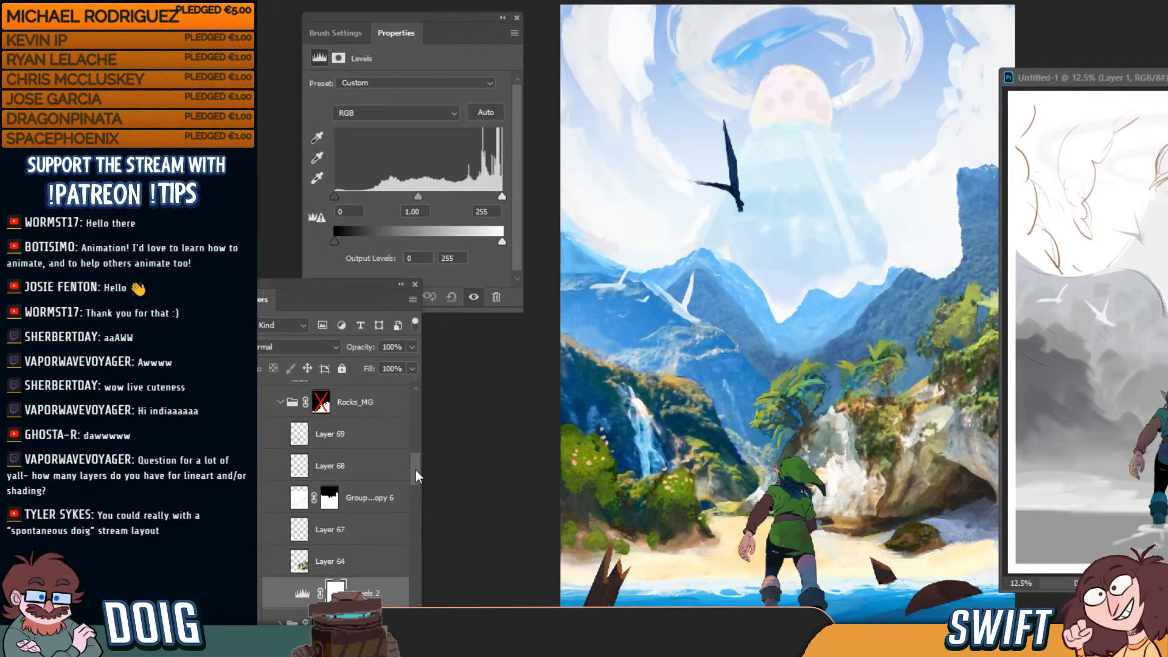
Drag Levels 2 down the Layers panel out of Rocks_MG toward the background layers
drag(415, 470, 417, 475)
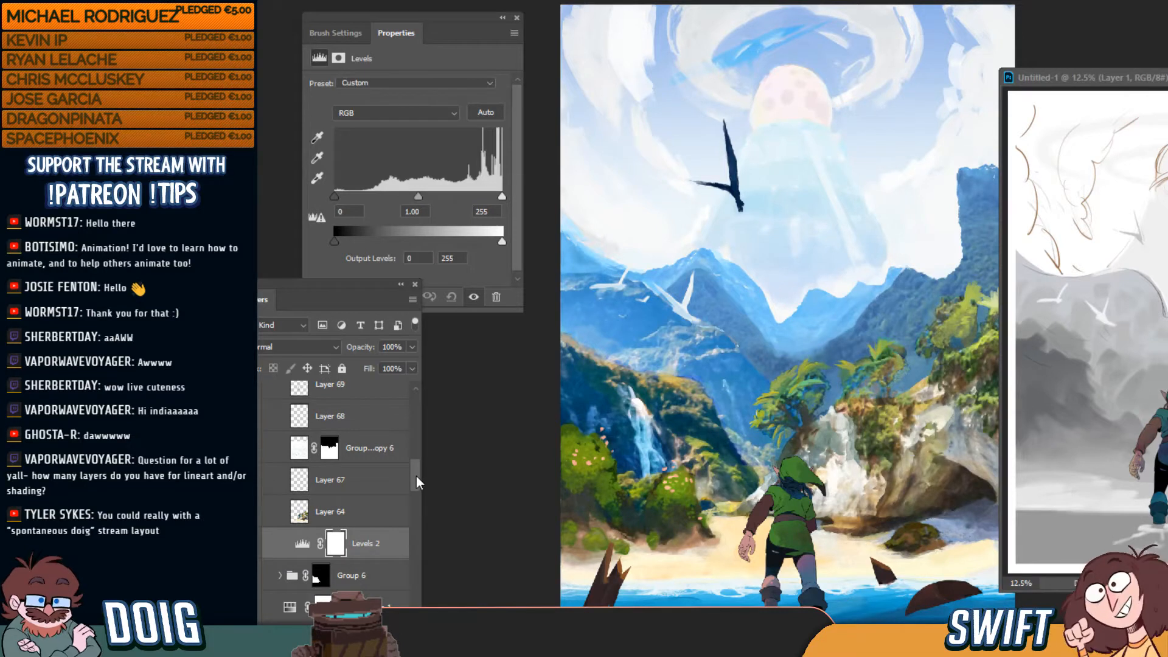
drag(416, 476, 417, 490)
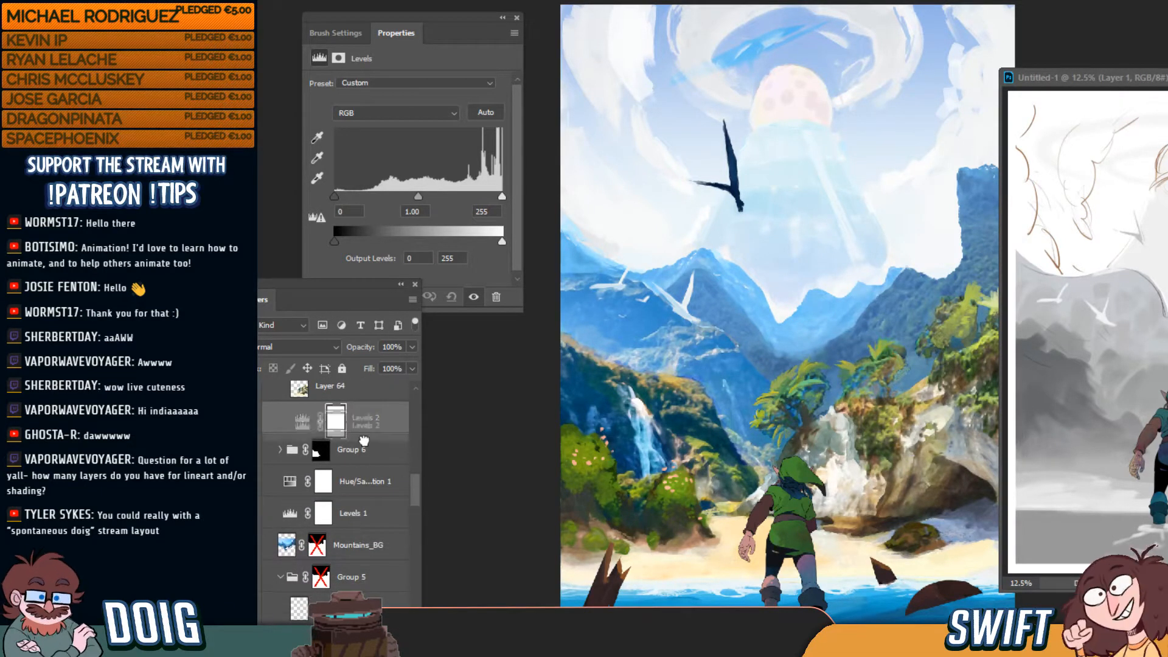
drag(356, 632, 353, 581)
drag(419, 491, 418, 513)
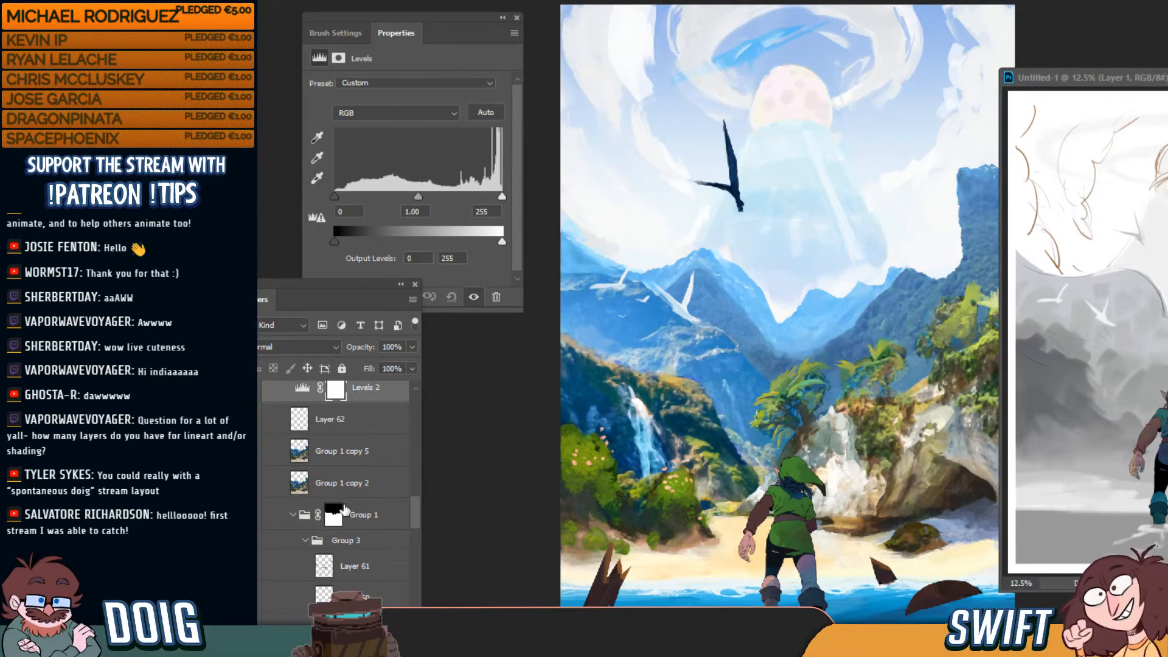
drag(414, 517, 416, 502)
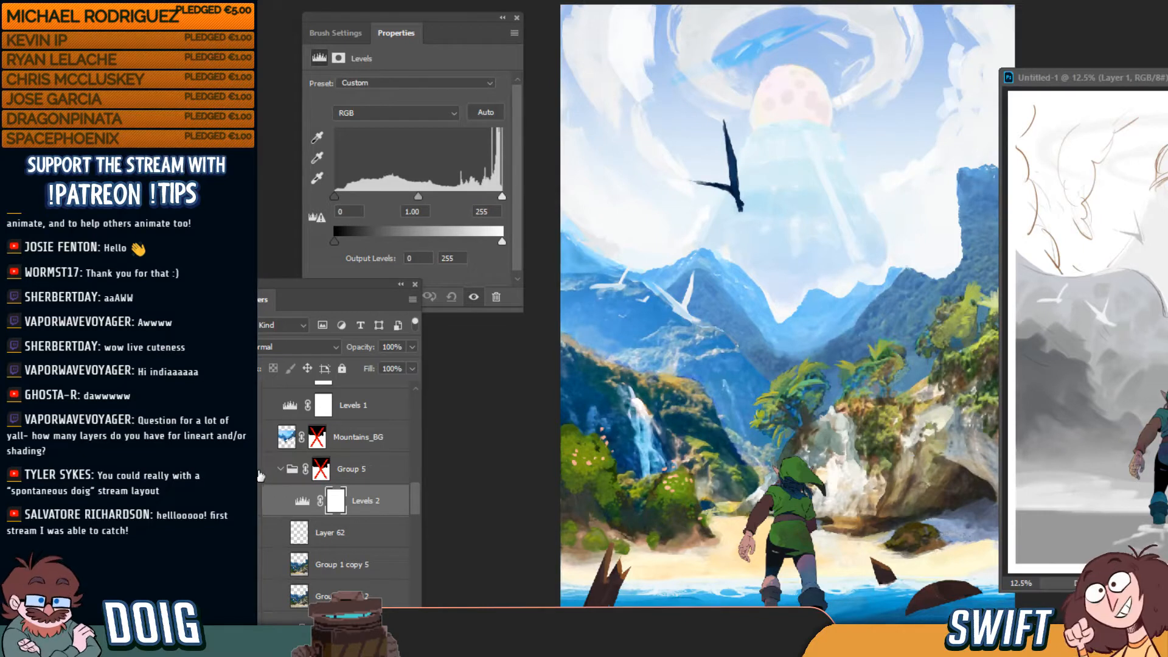
drag(414, 507, 418, 493)
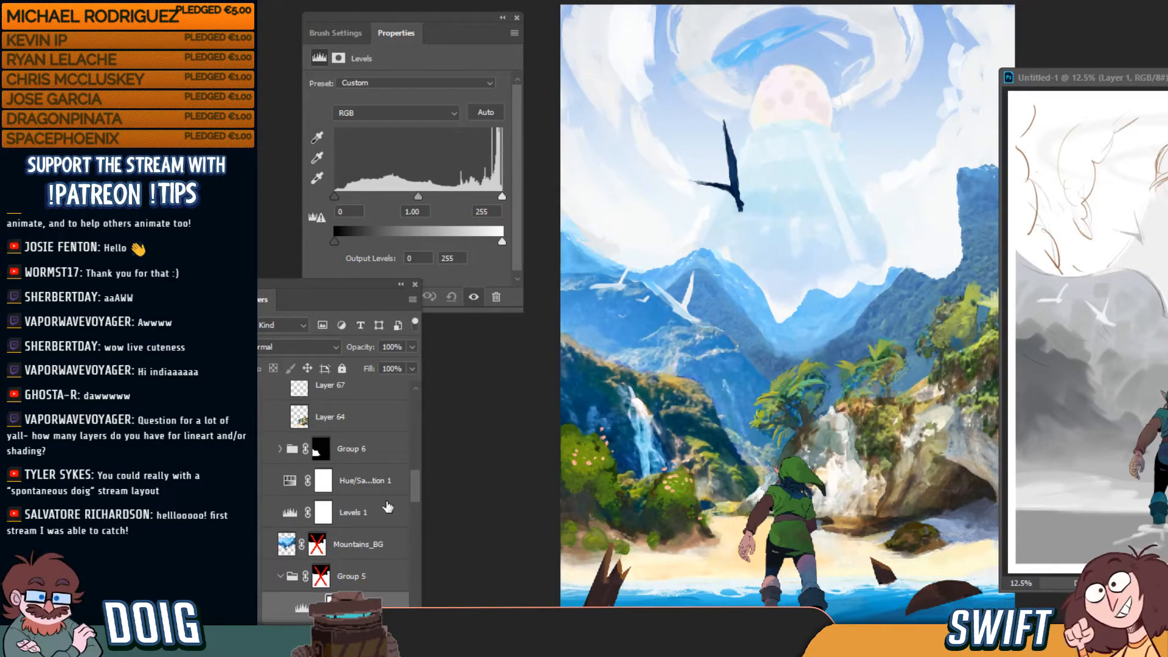
drag(416, 487, 418, 483)
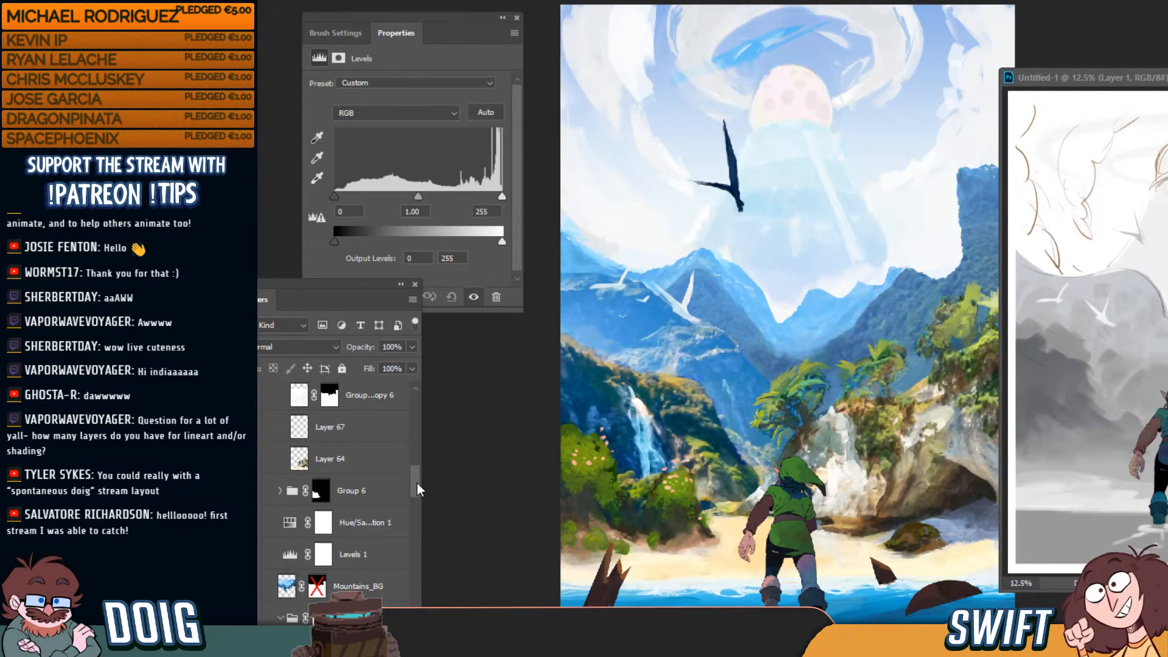
Toggle Group 6 to compare, seat Levels 2 above Hue/Saturation 1, and check its effect
click(252, 491)
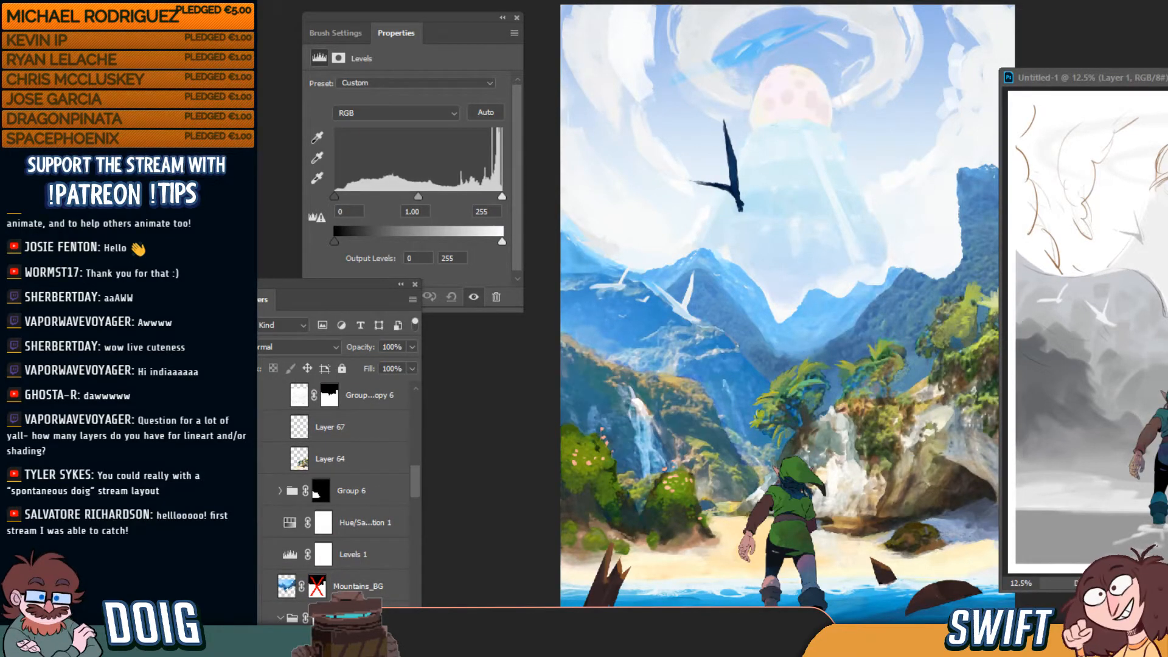
click(252, 491)
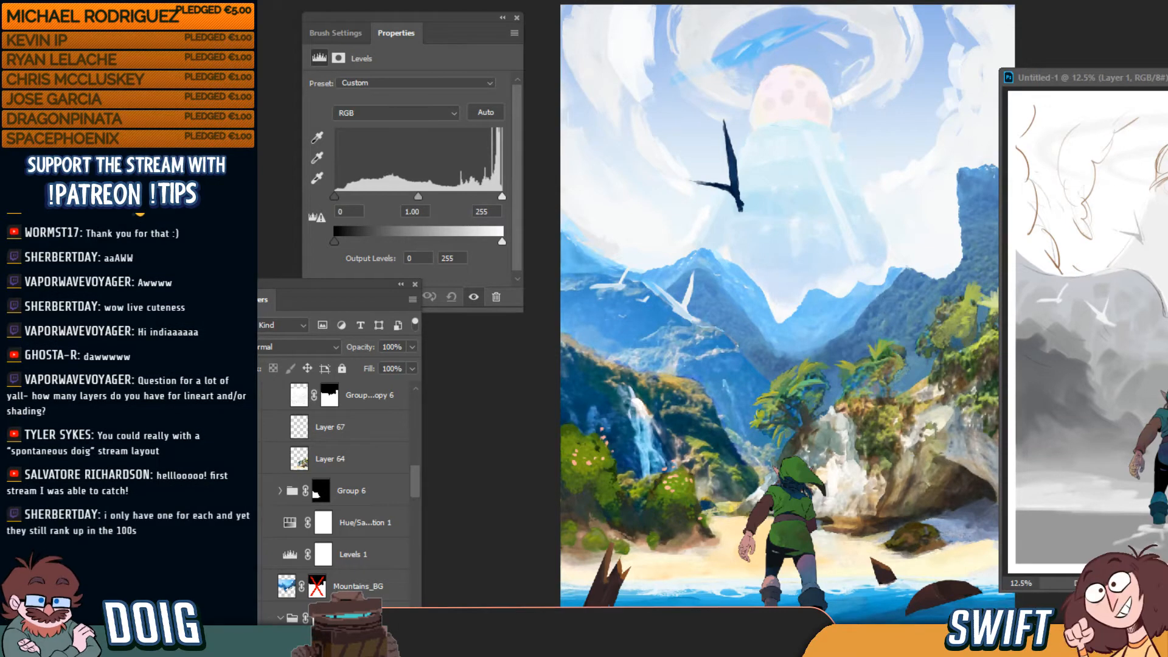
click(252, 491)
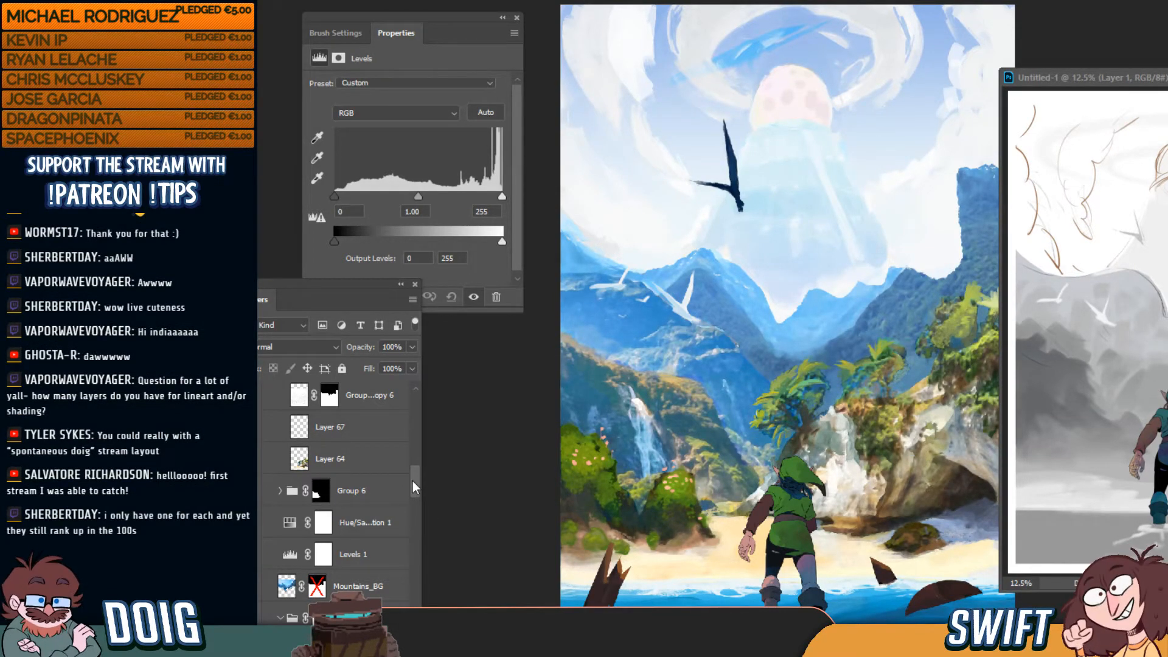
drag(413, 480, 417, 486)
drag(363, 610, 373, 478)
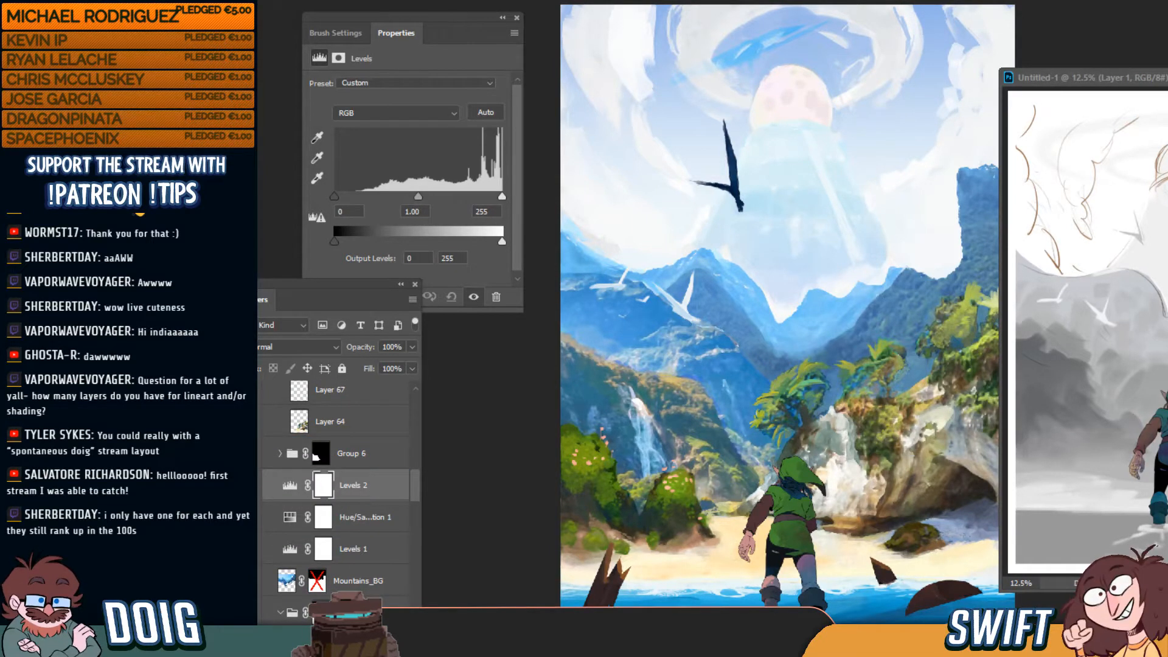
click(248, 485)
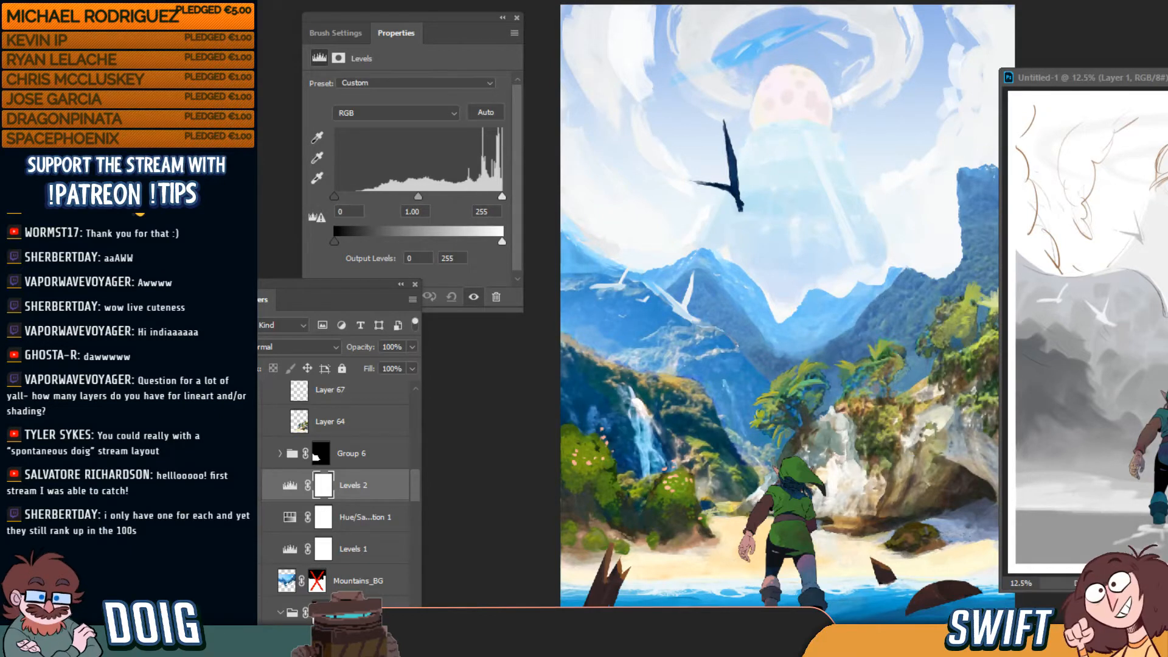
click(248, 486)
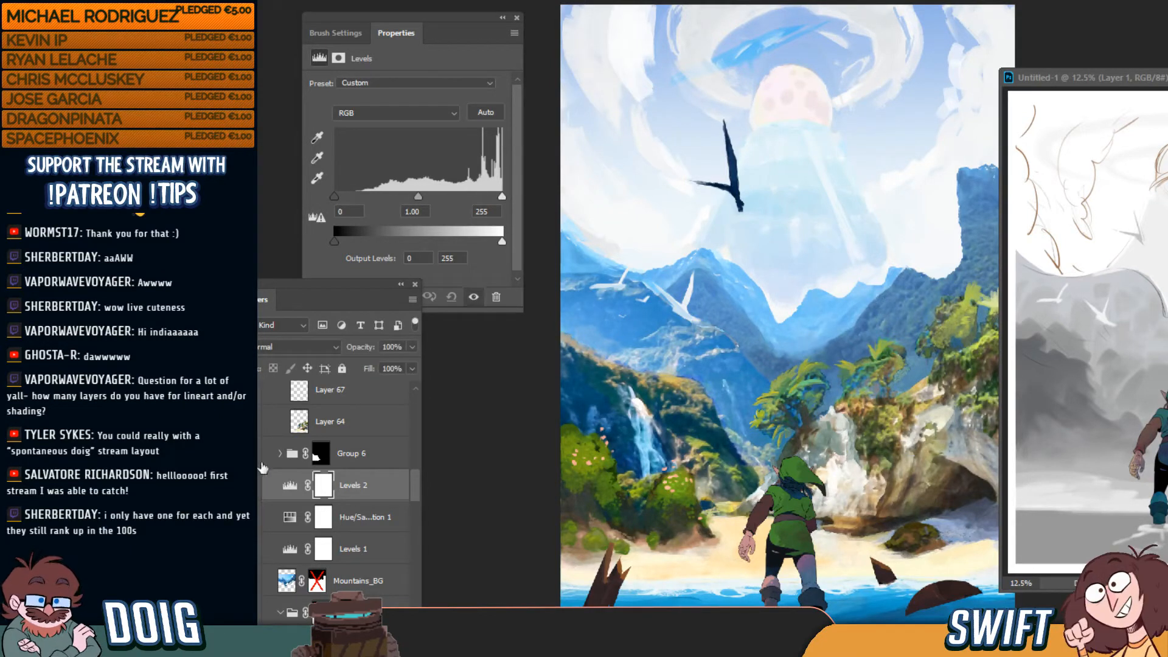
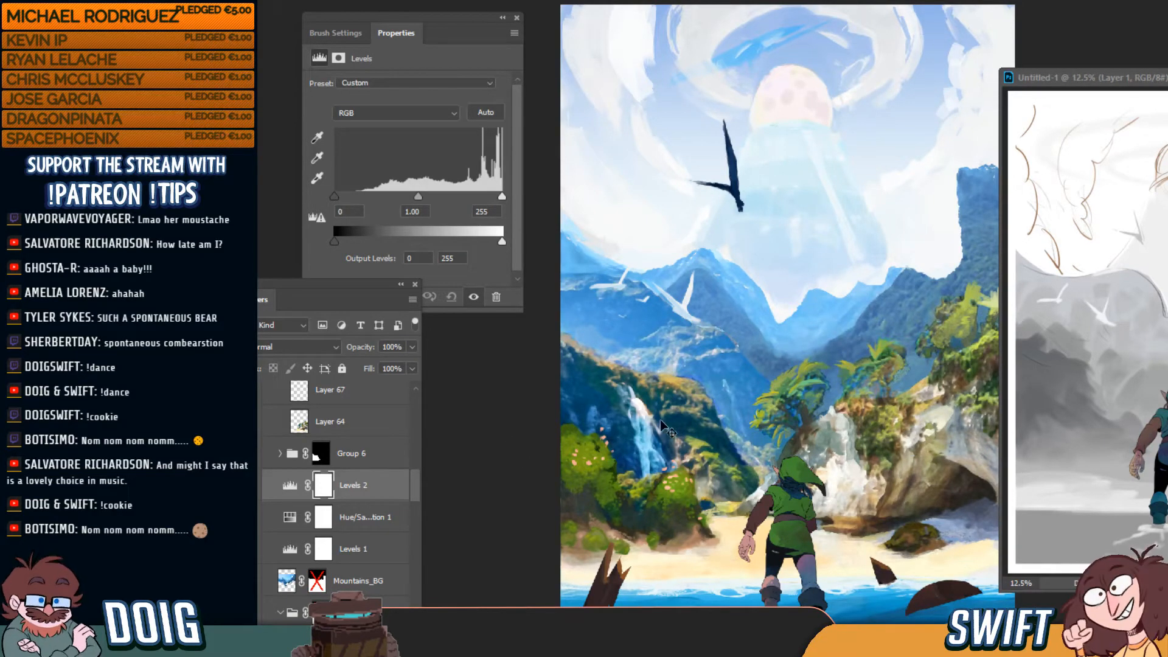
Toggle Levels 2 to compare, try a darker midtone, and undo it
click(258, 489)
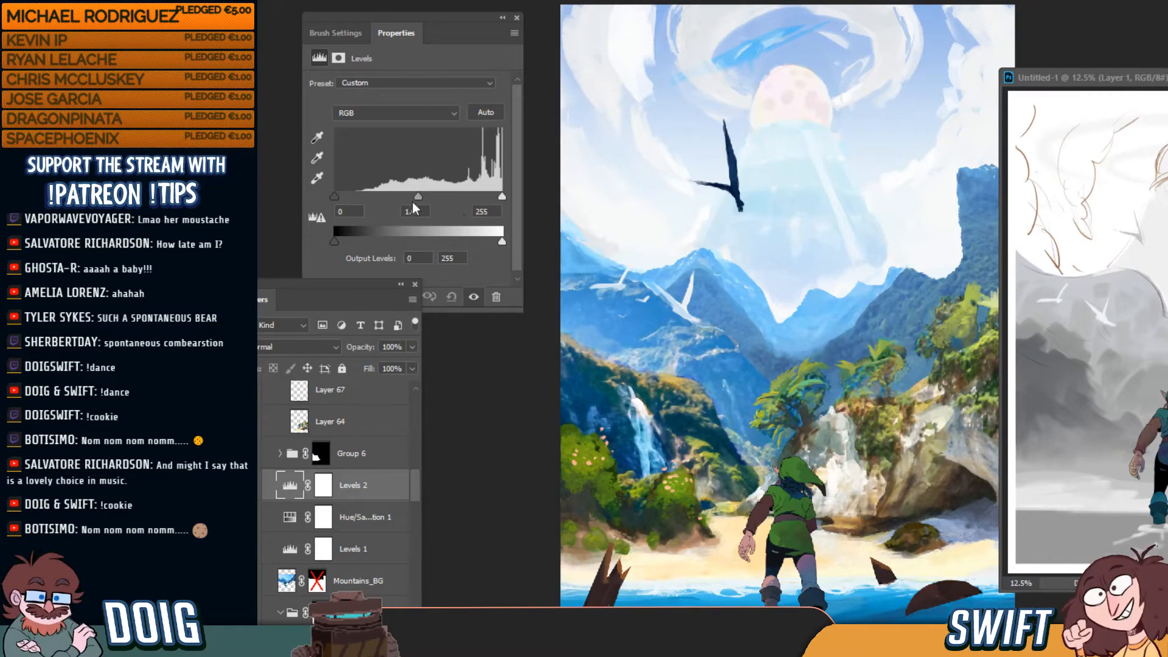
mouse_move(418, 196)
mouse_down()
mouse_move(447, 197)
mouse_move(423, 196)
mouse_up()
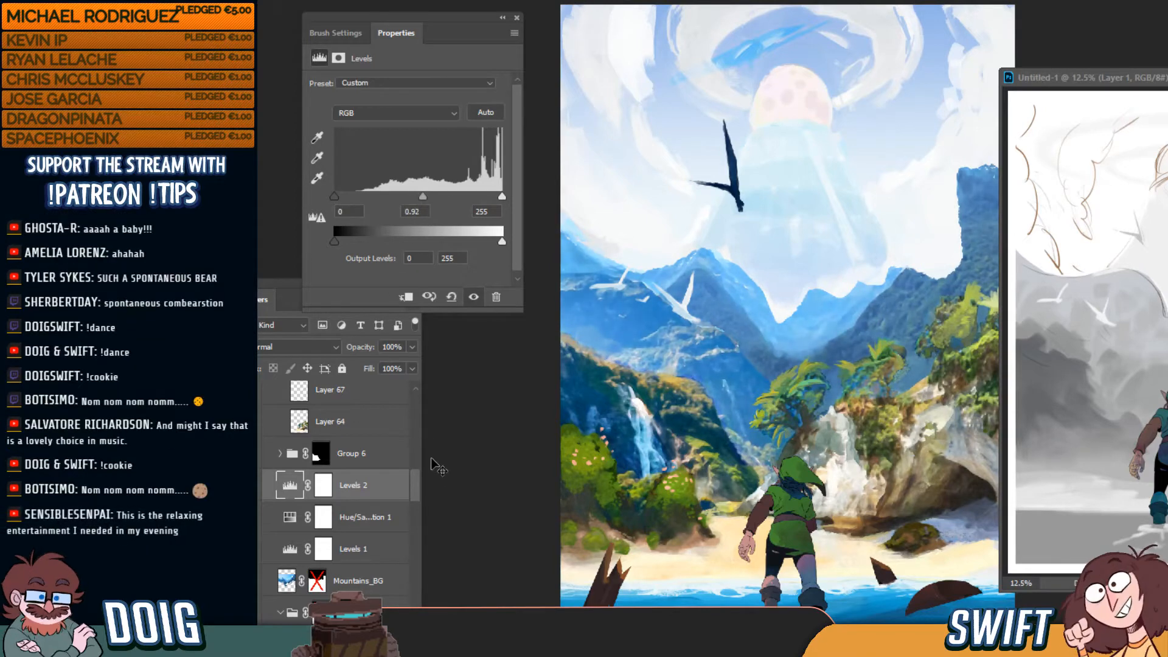
key(ctrl+z)
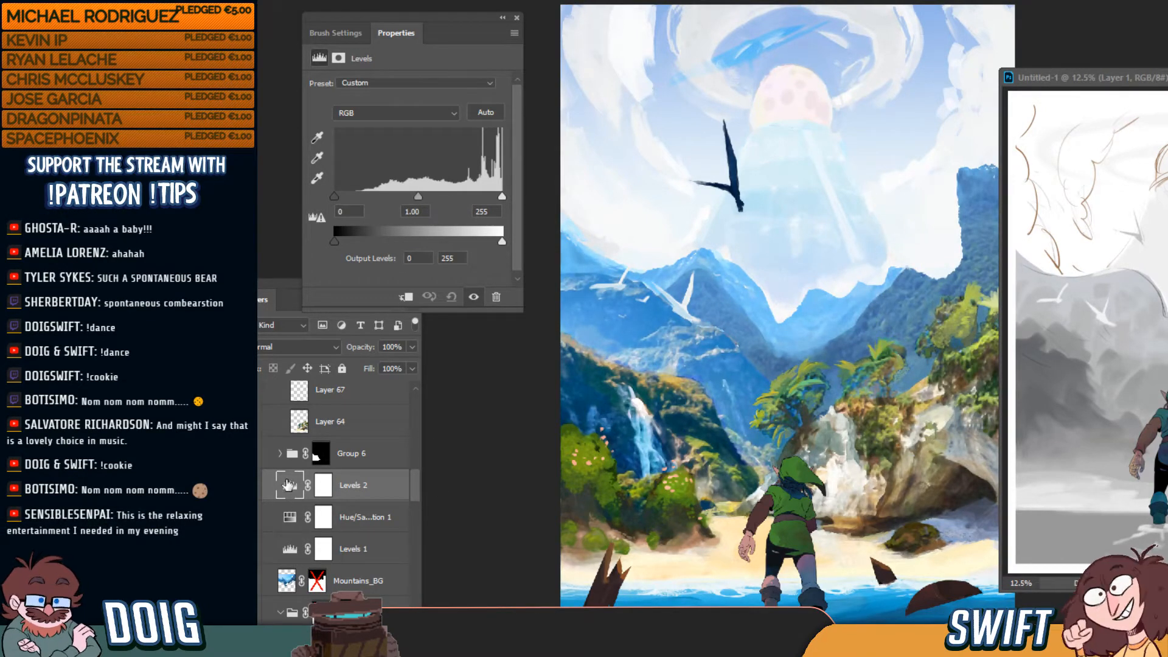
click(250, 486)
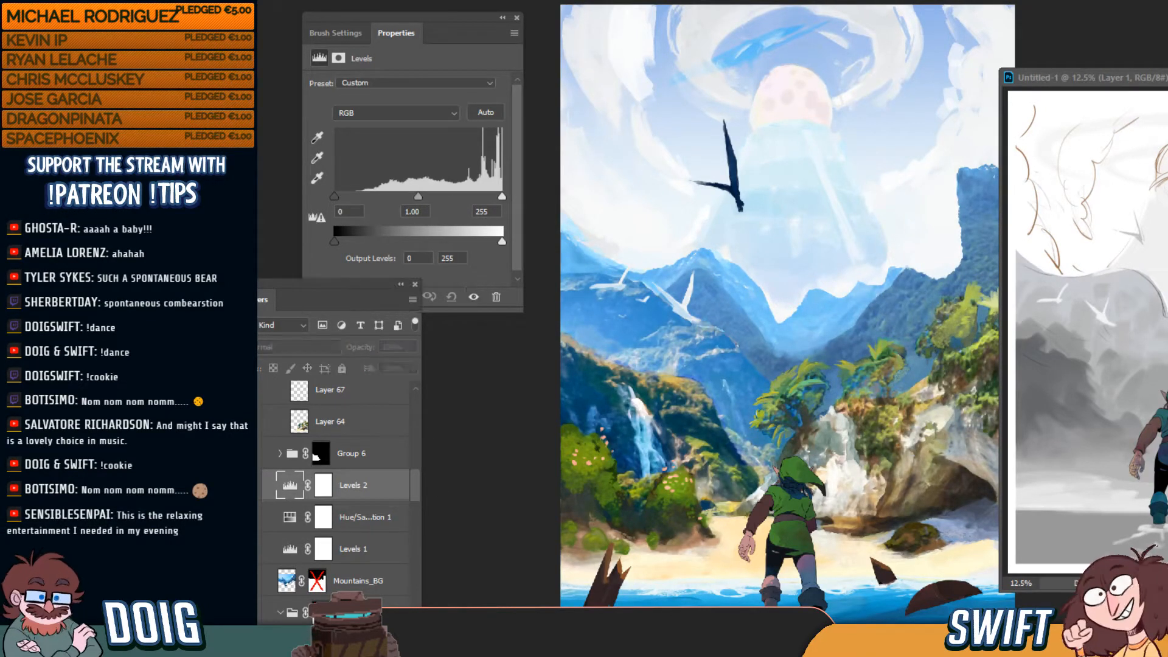
Move Levels 2 into Group 6, expand the group, and select Levels 2
drag(352, 485, 362, 451)
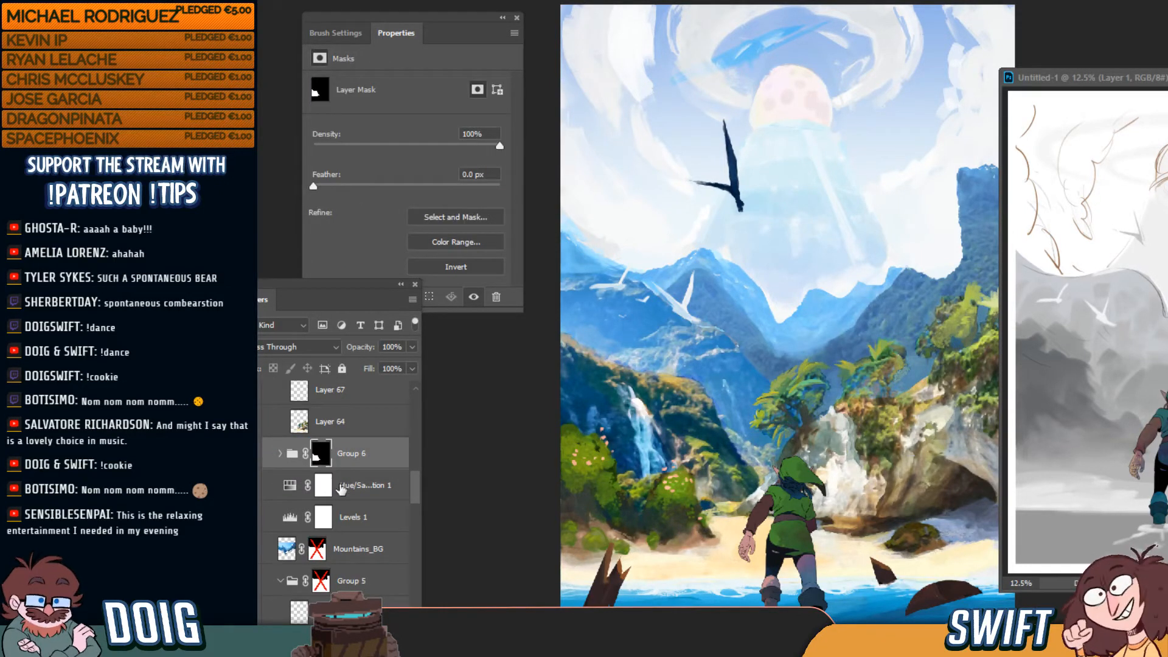
click(279, 454)
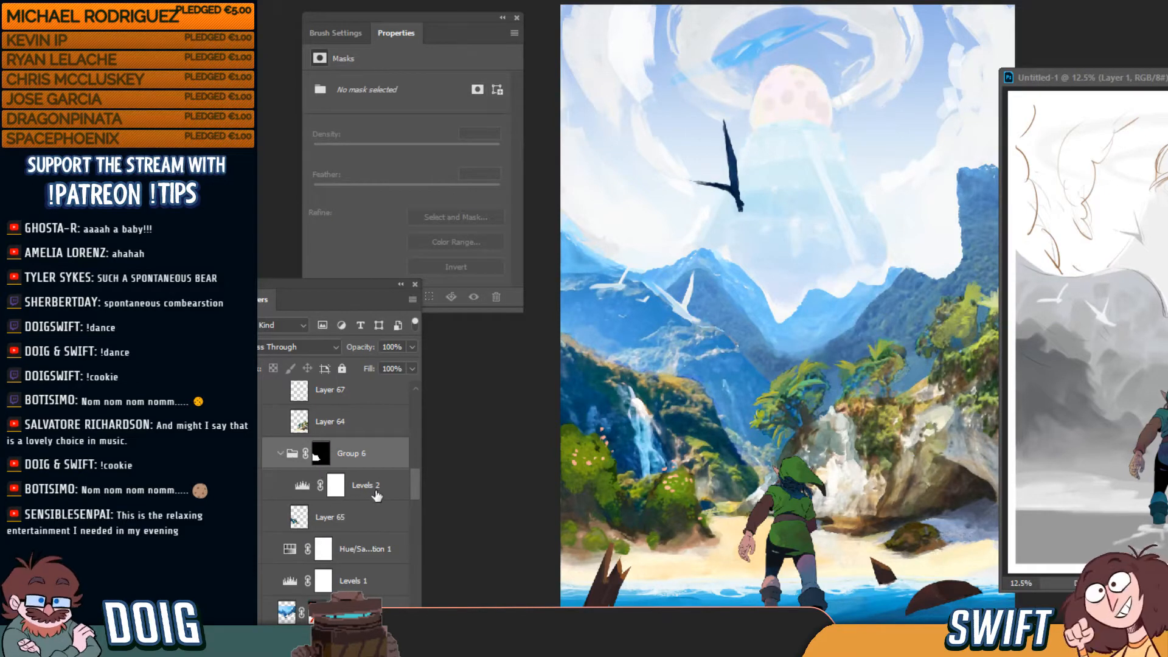
click(376, 490)
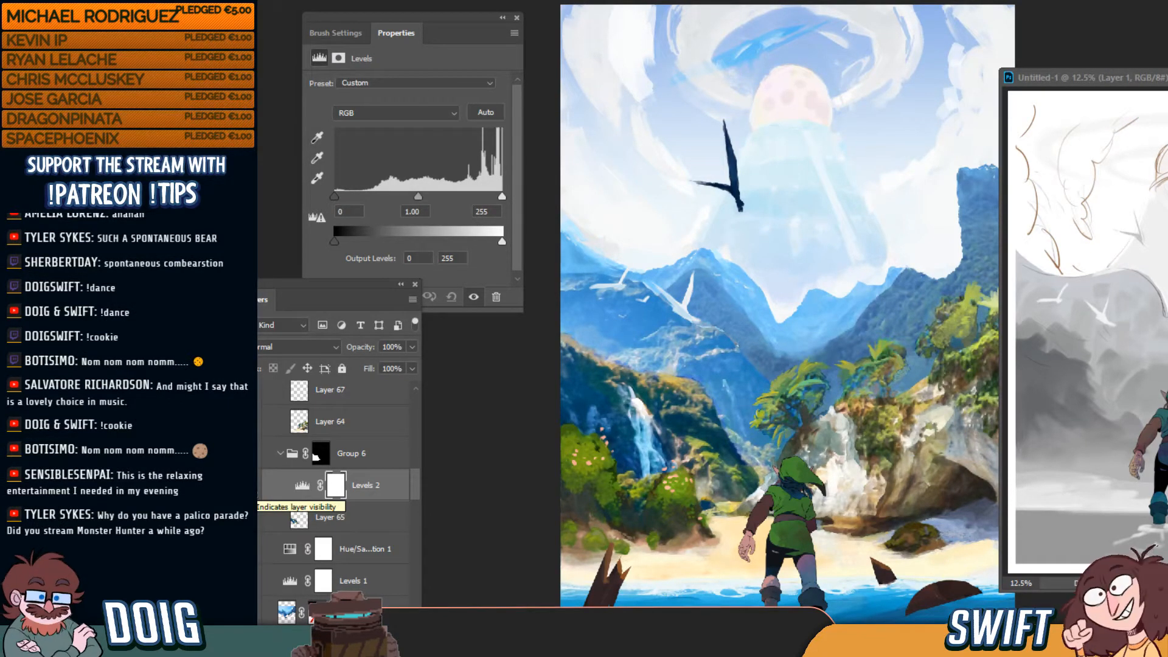
Set Levels 2 midtones to 0.96 and output black to 21, comparing before and after
click(302, 485)
mouse_move(419, 195)
mouse_down()
mouse_move(440, 194)
mouse_move(413, 195)
mouse_up()
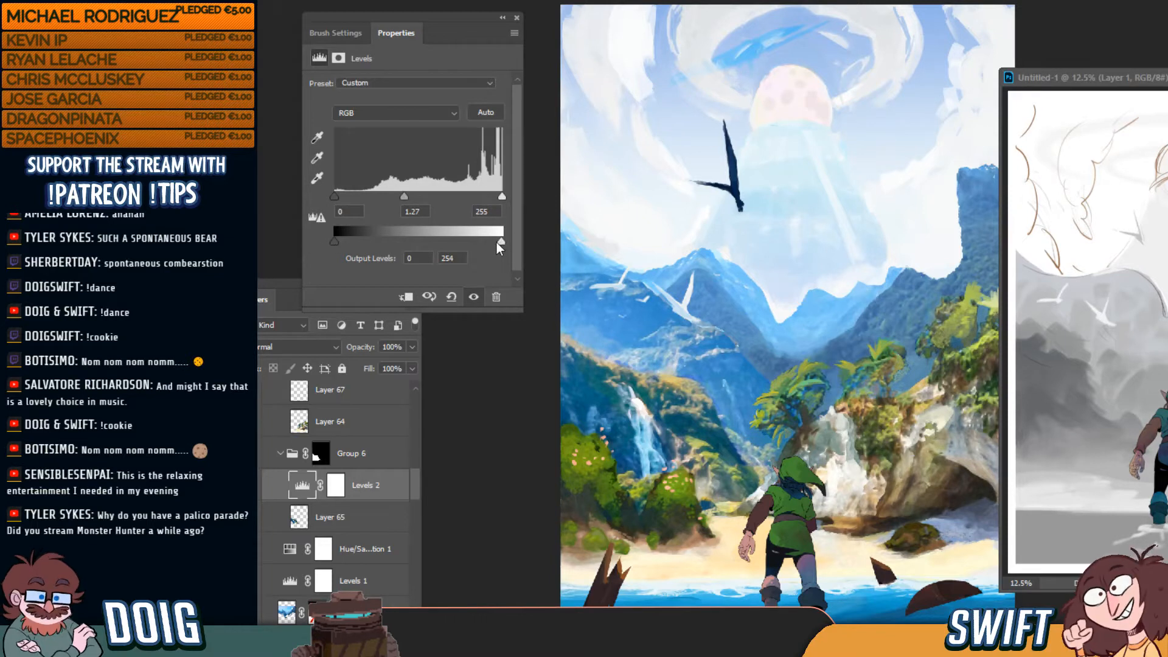
mouse_move(502, 241)
mouse_down()
mouse_move(488, 244)
mouse_move(512, 247)
mouse_up()
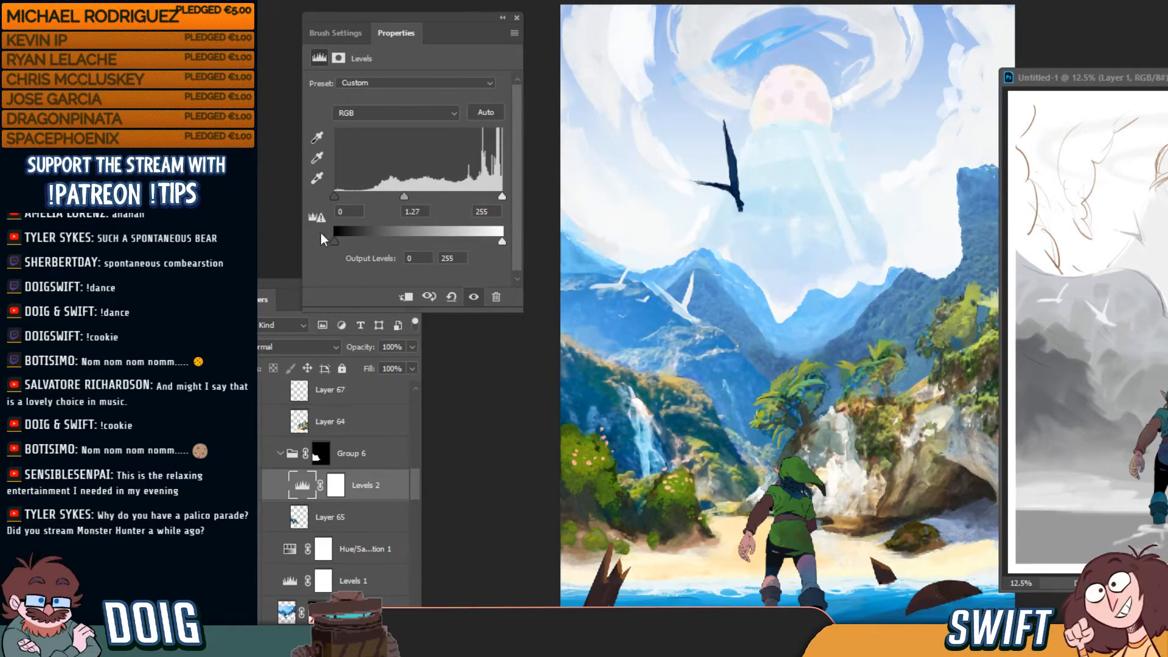
drag(336, 243, 349, 244)
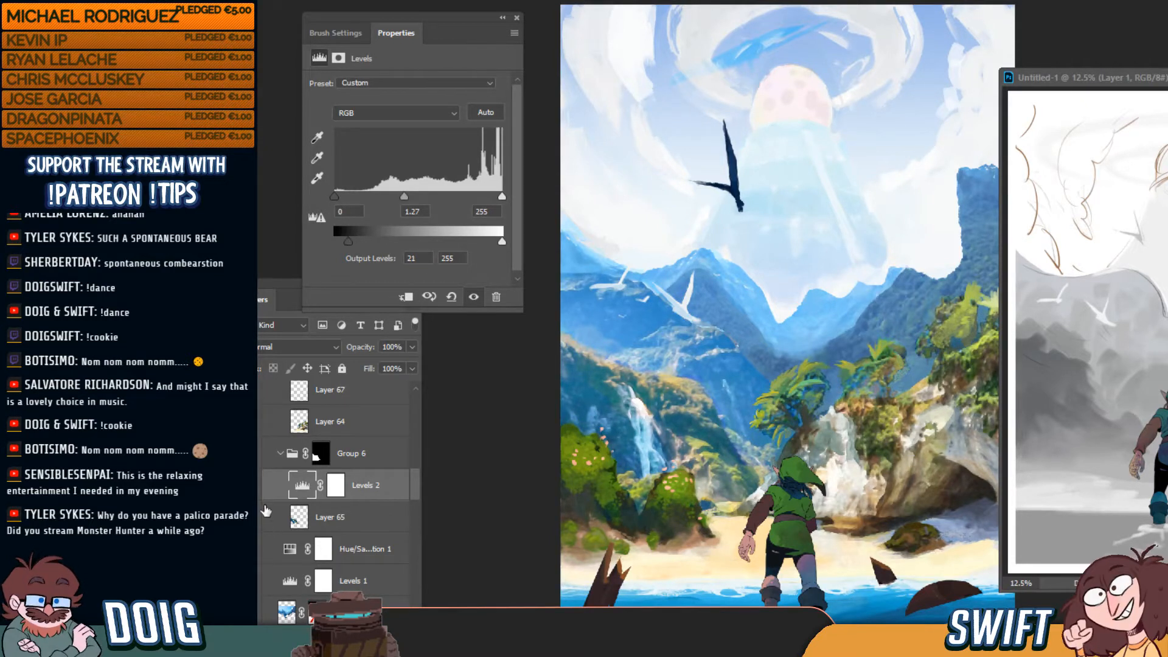
click(251, 486)
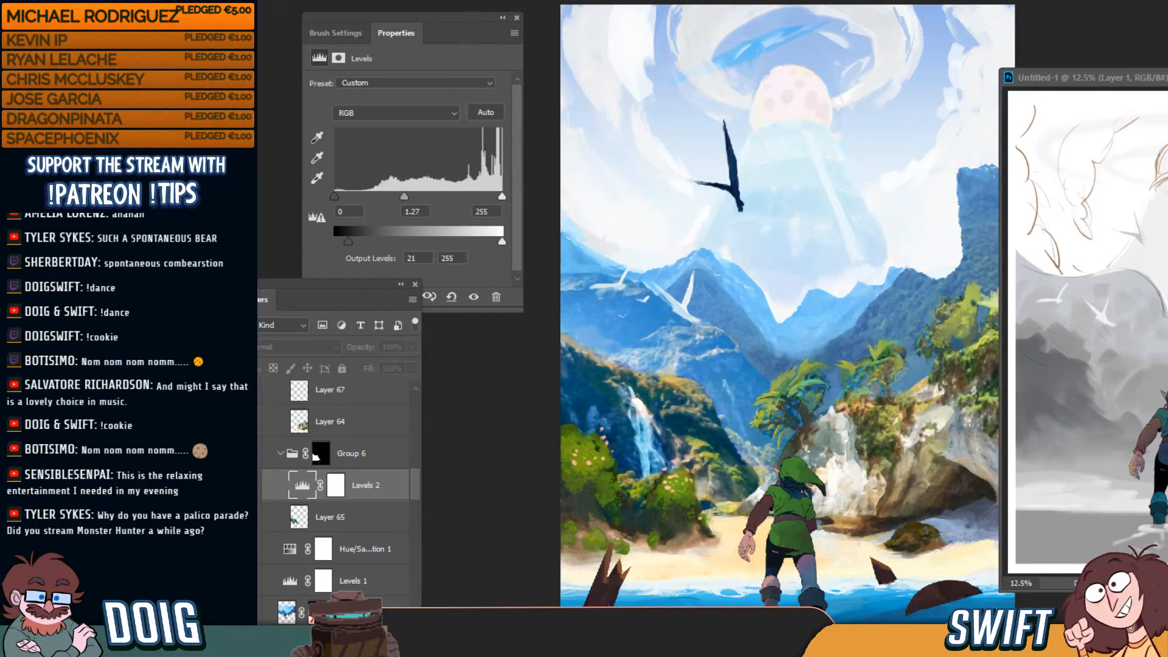
click(252, 485)
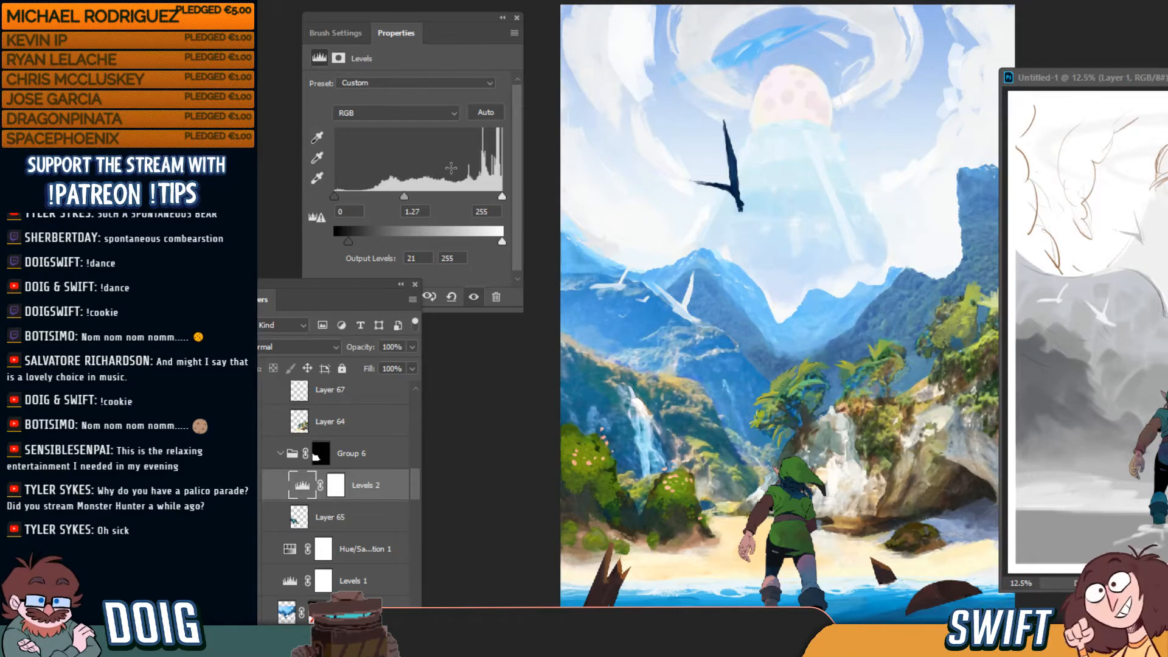
drag(406, 196, 420, 196)
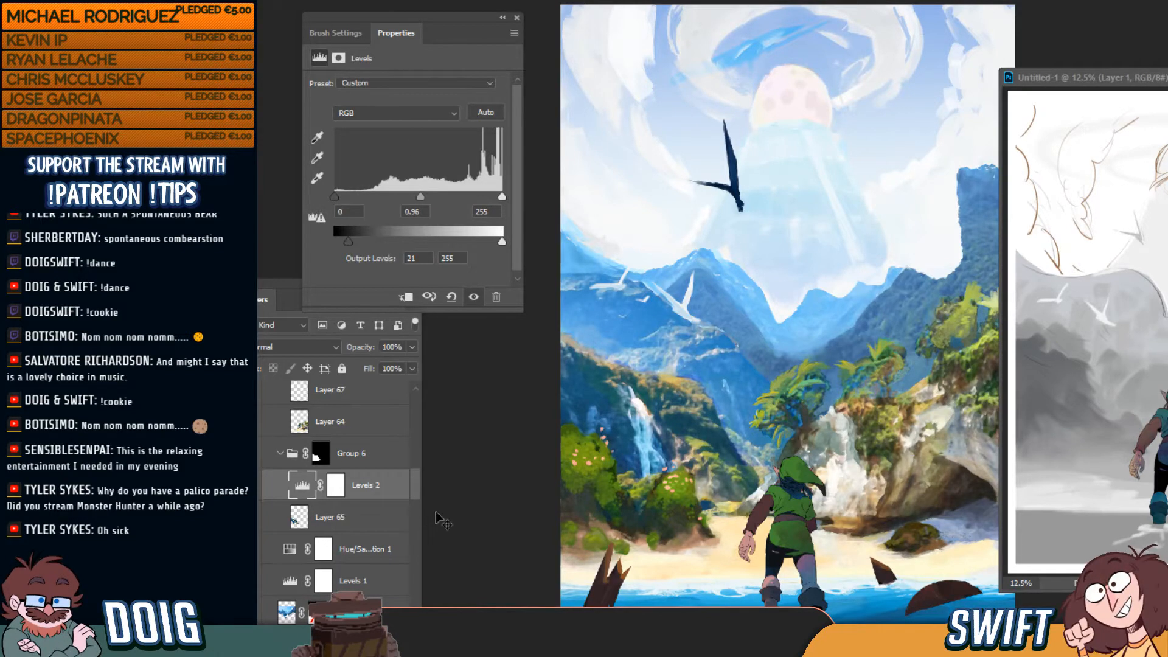
drag(444, 17, 426, 1)
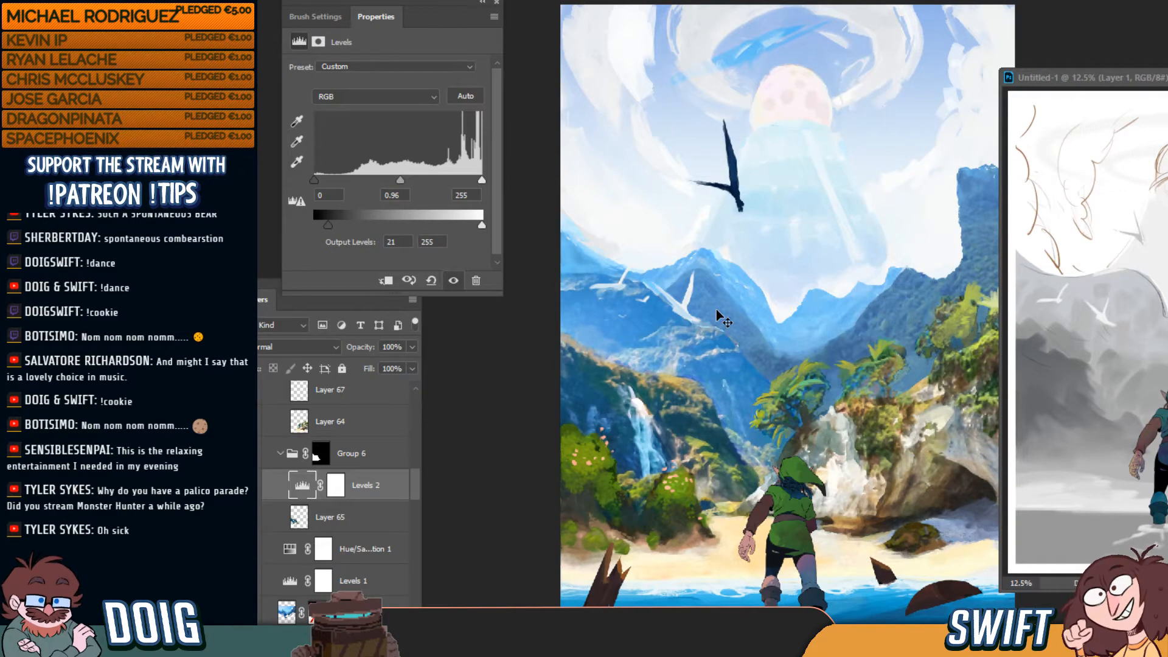
Select the Rocks_FG group and drag the foreground rocks to a new spot on the beach
ctrl+click(658, 516)
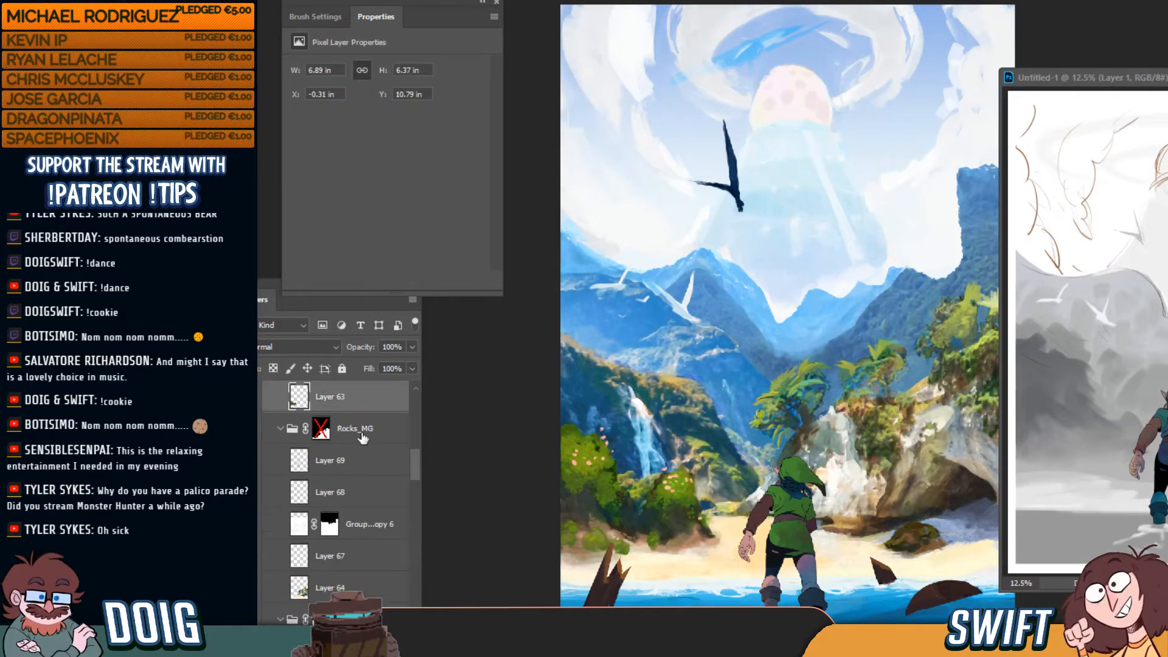
scroll(390, 477, up, 3)
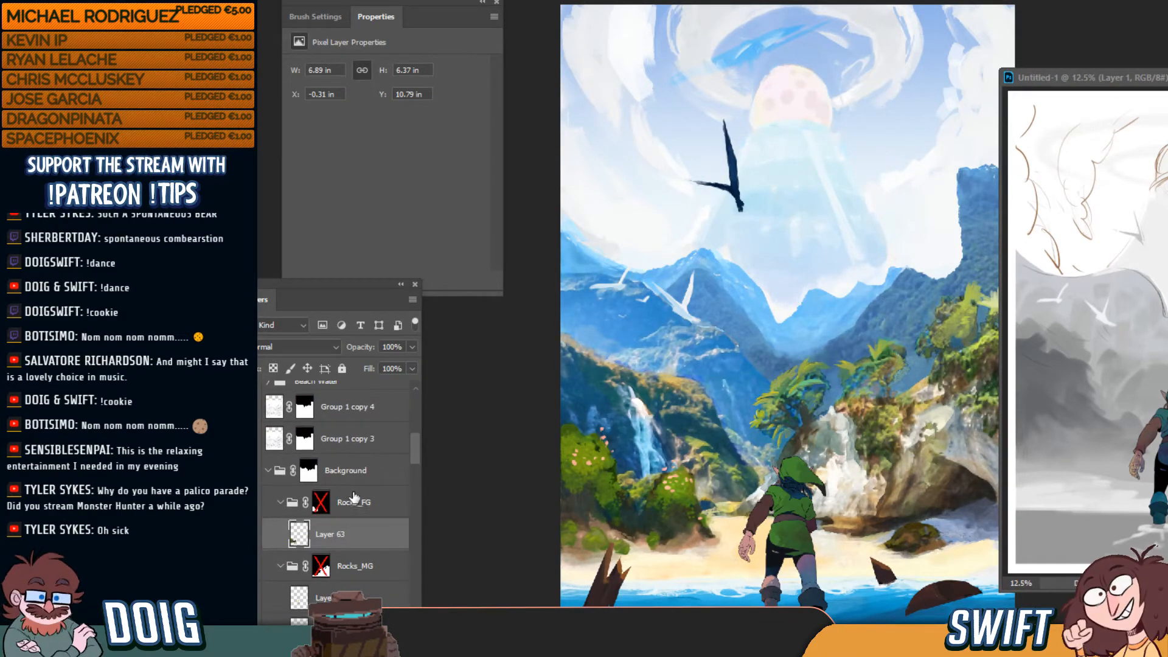
click(355, 503)
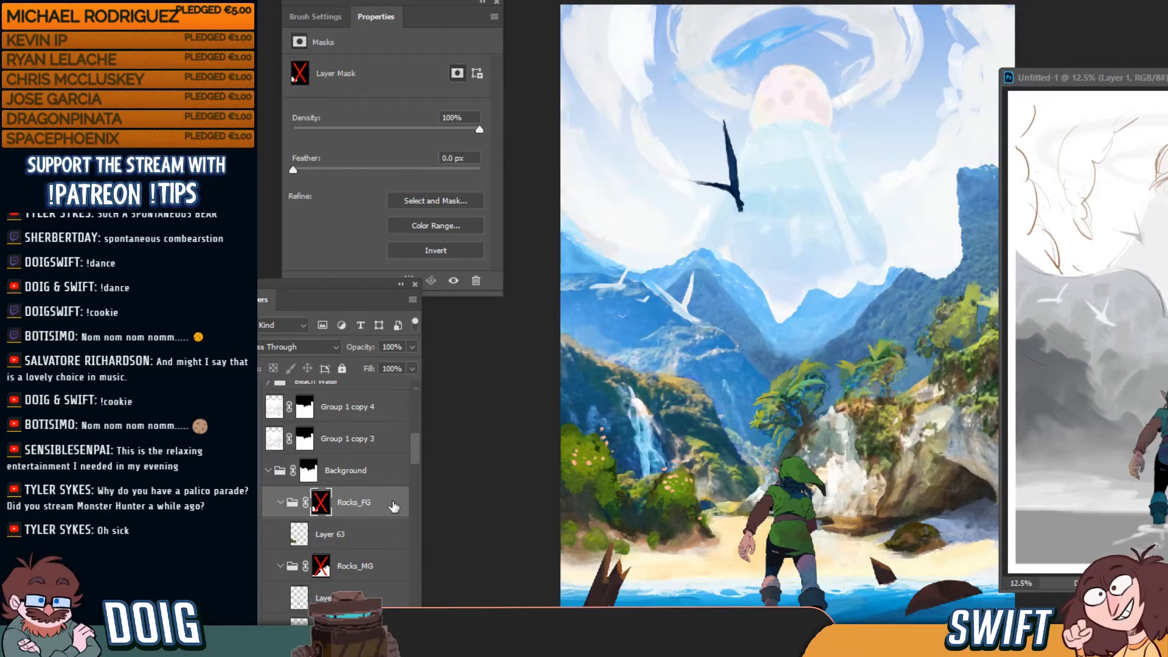
drag(639, 558, 653, 534)
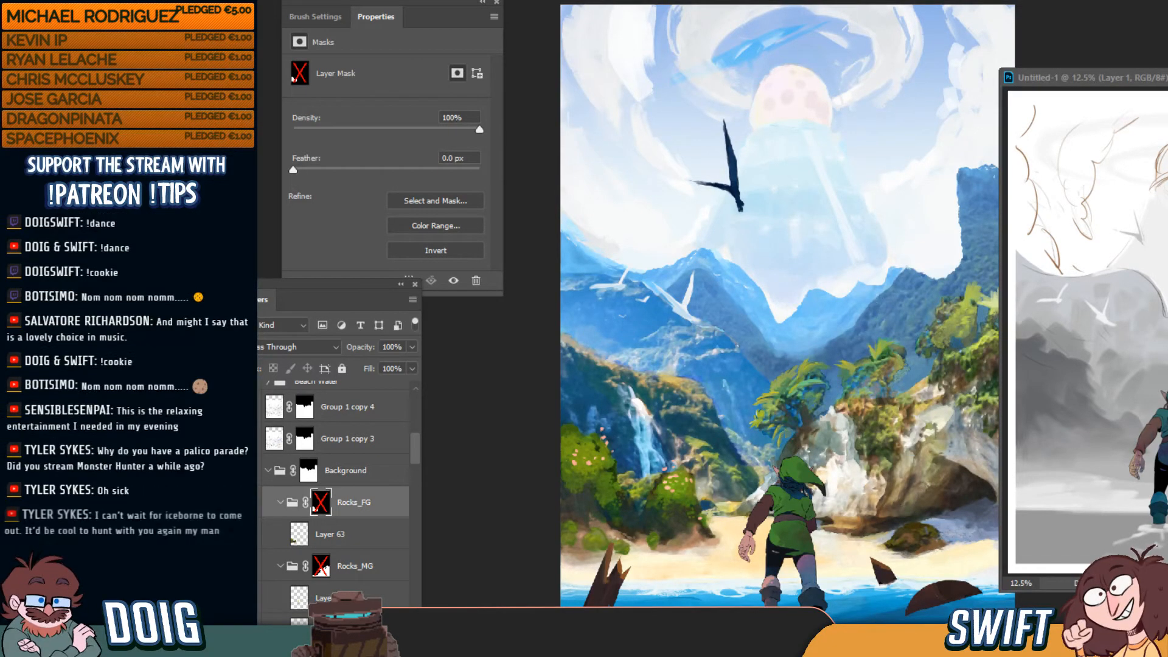
mouse_move(560, 650)
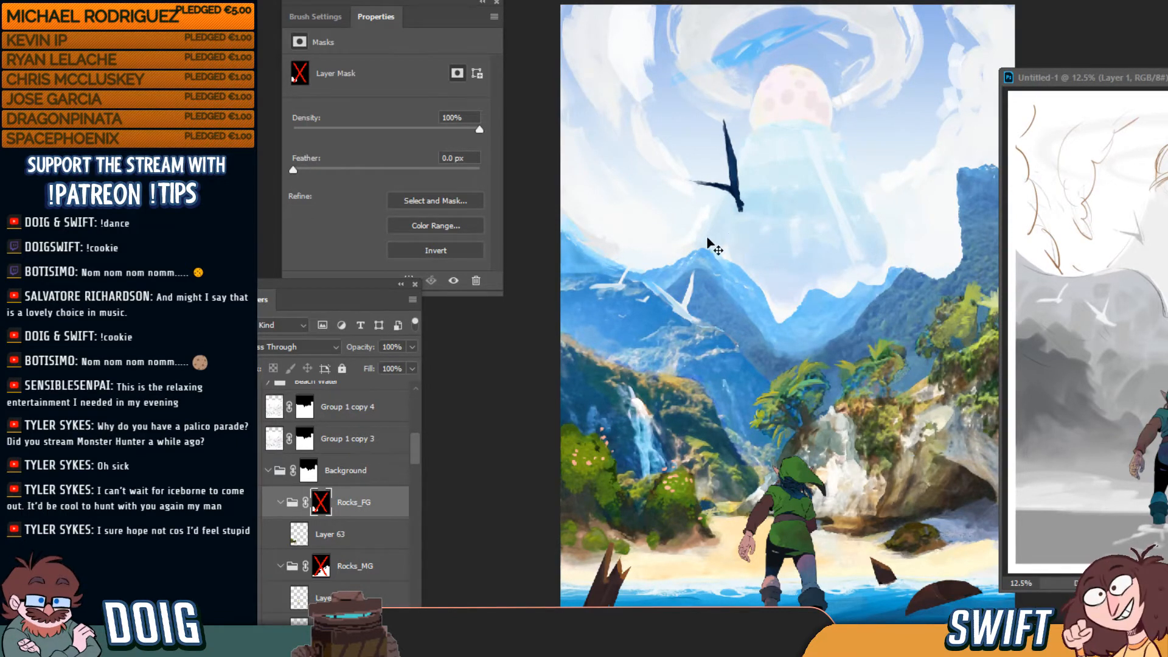
Drag the white bird on Layer 44 lower in the sky and check it zoomed in
ctrl+click(679, 317)
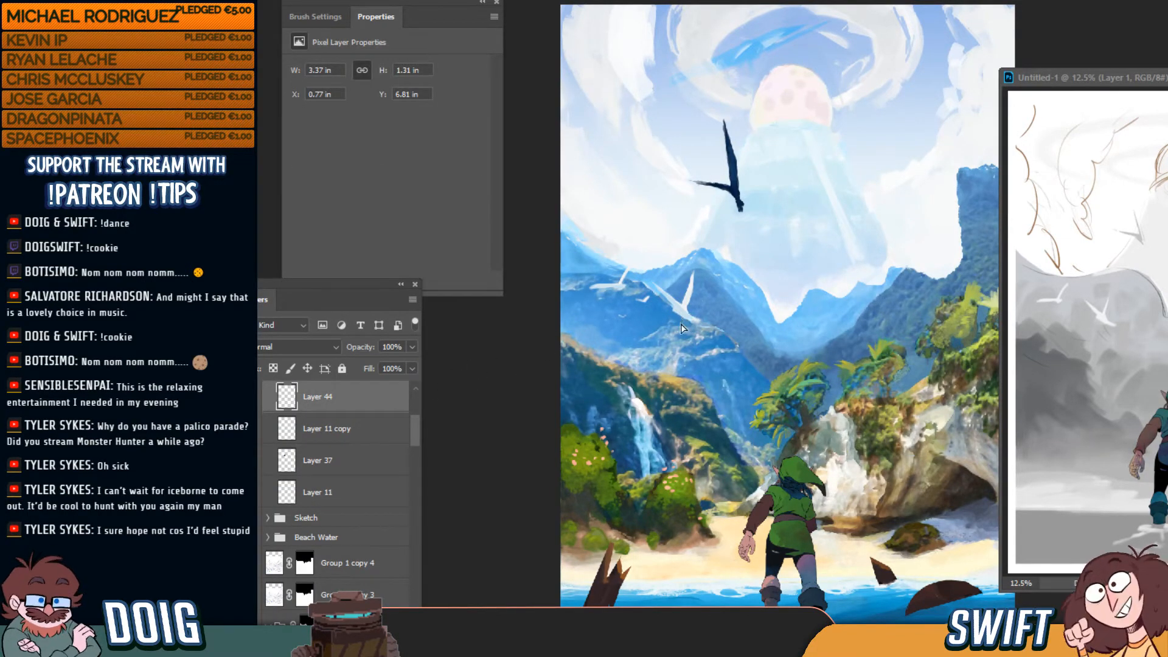
drag(678, 316, 683, 345)
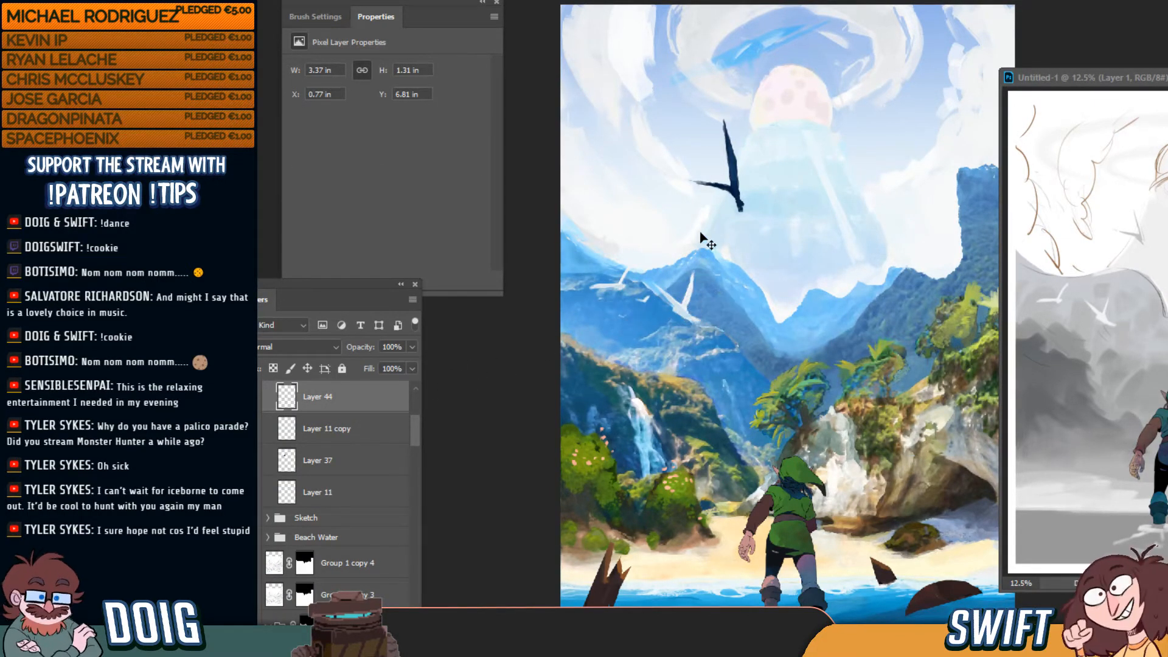
scroll(340, 463, up, 2)
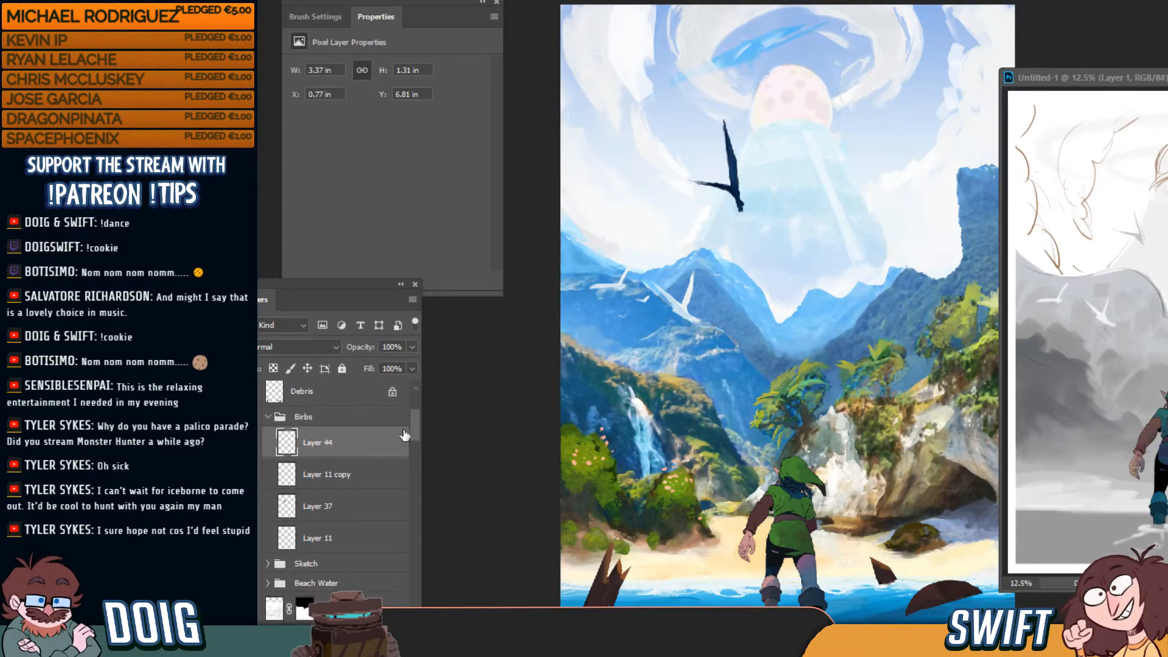
click(356, 420)
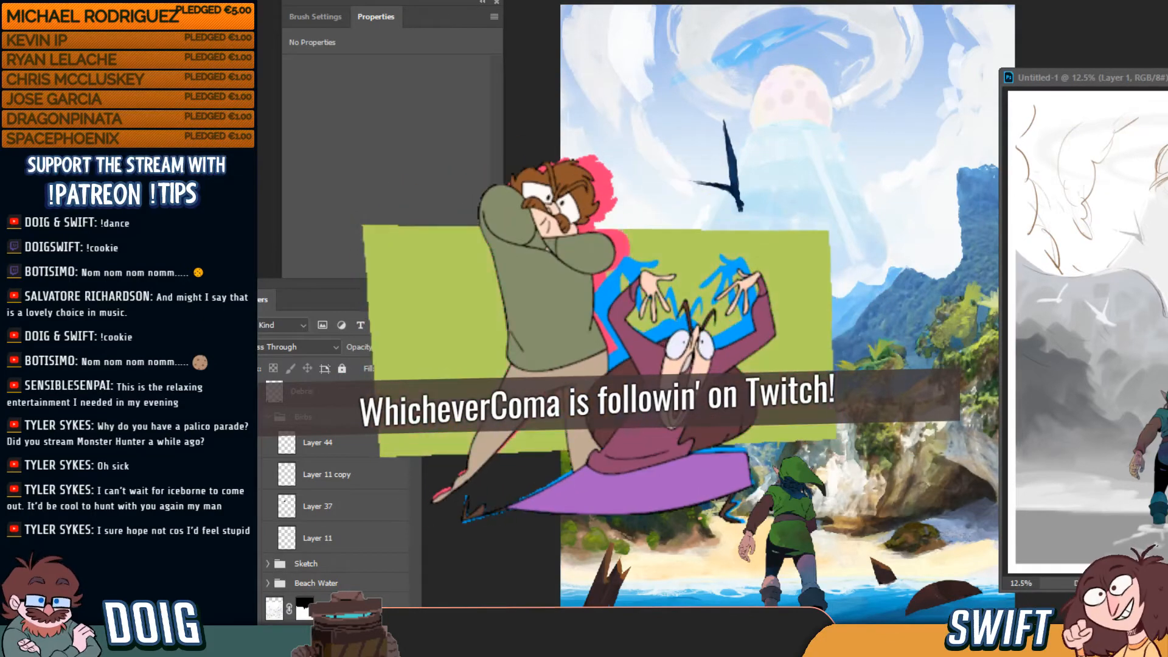
key(ctrl+plus)
drag(787, 334, 623, 234)
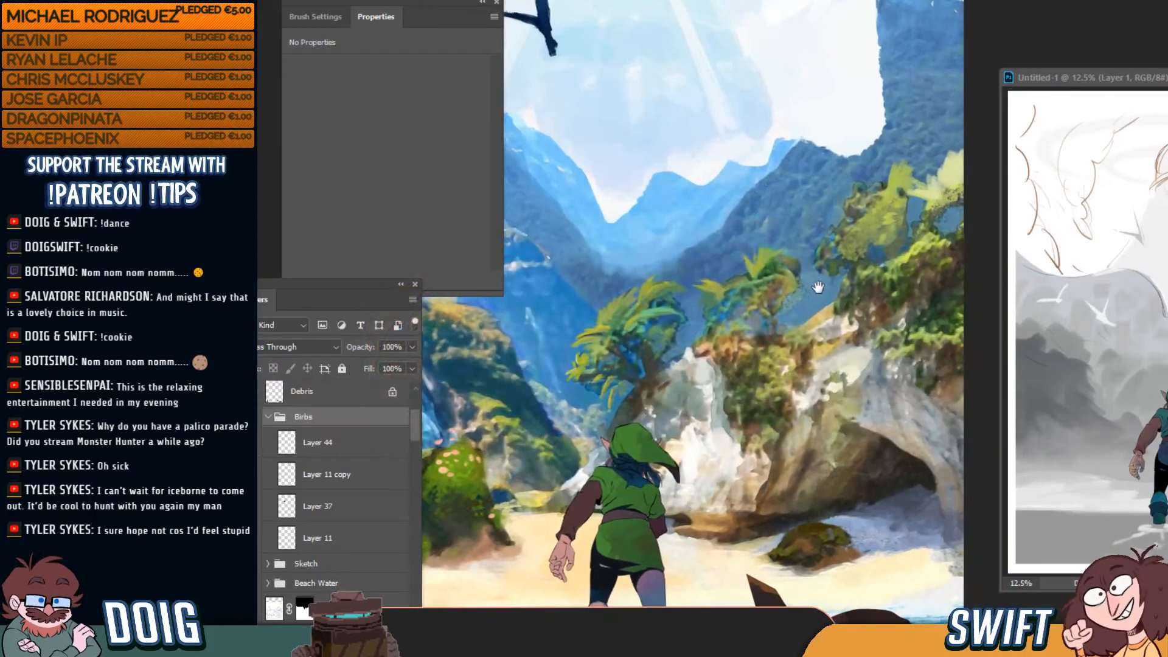
drag(815, 287, 815, 288)
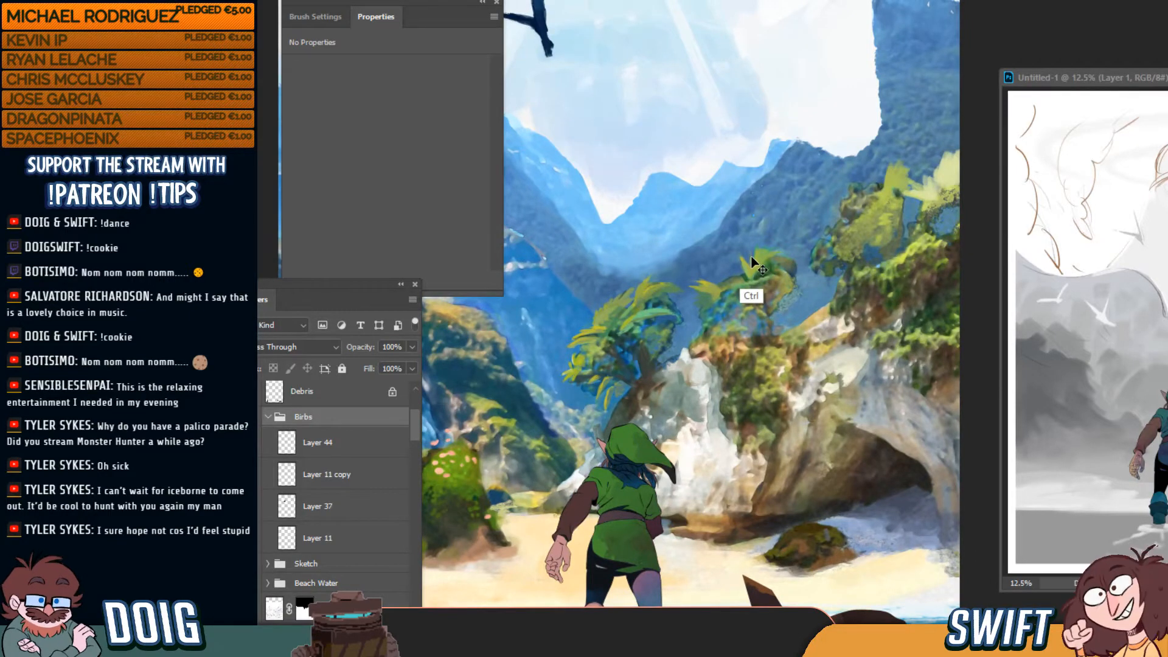
key(ctrl+0)
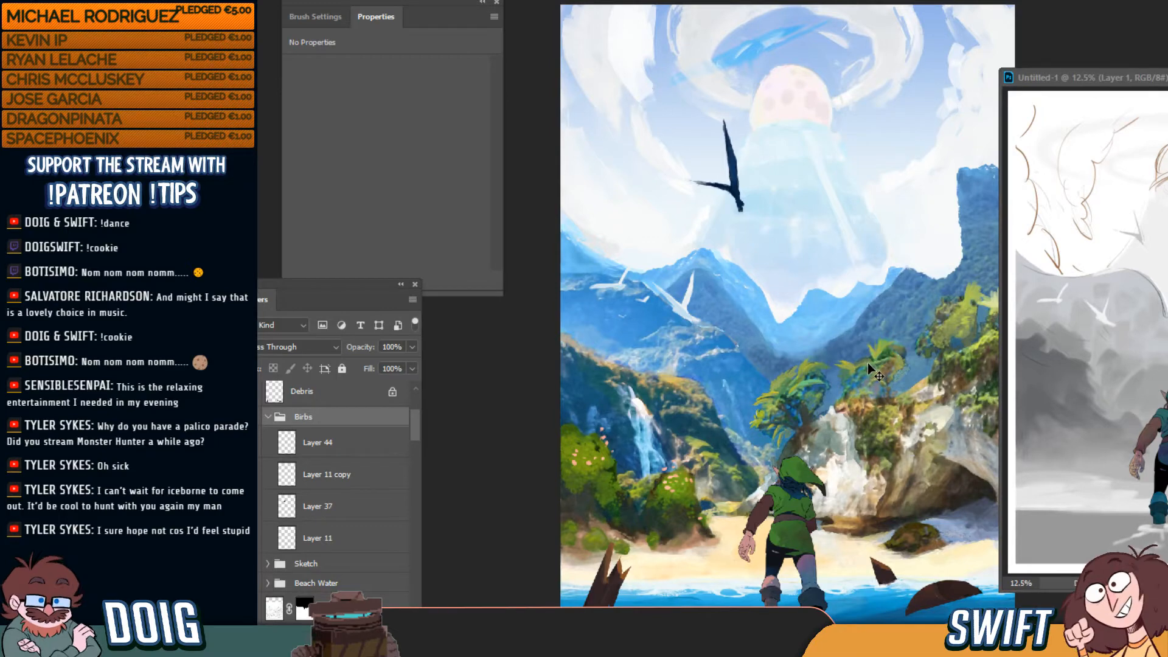
key(ctrl+minus)
key(ctrl+plus)
Slide the Untitled-1 sketch window to the right edge so it sits mostly off screen
drag(1159, 84, 969, 95)
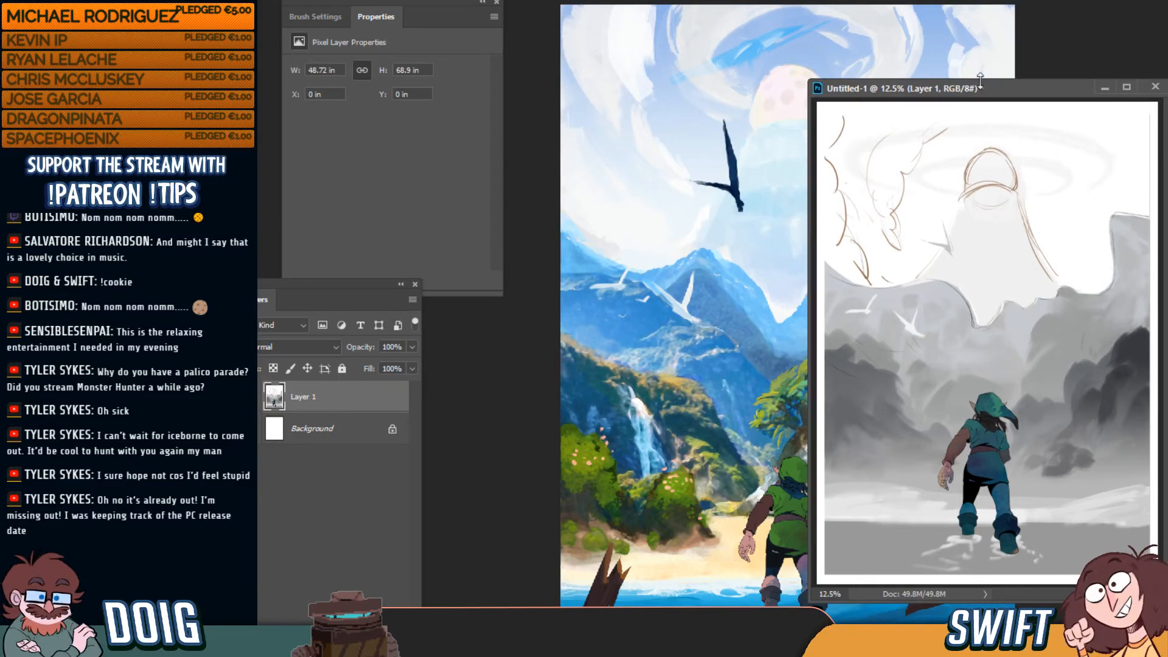
drag(925, 89, 1167, 95)
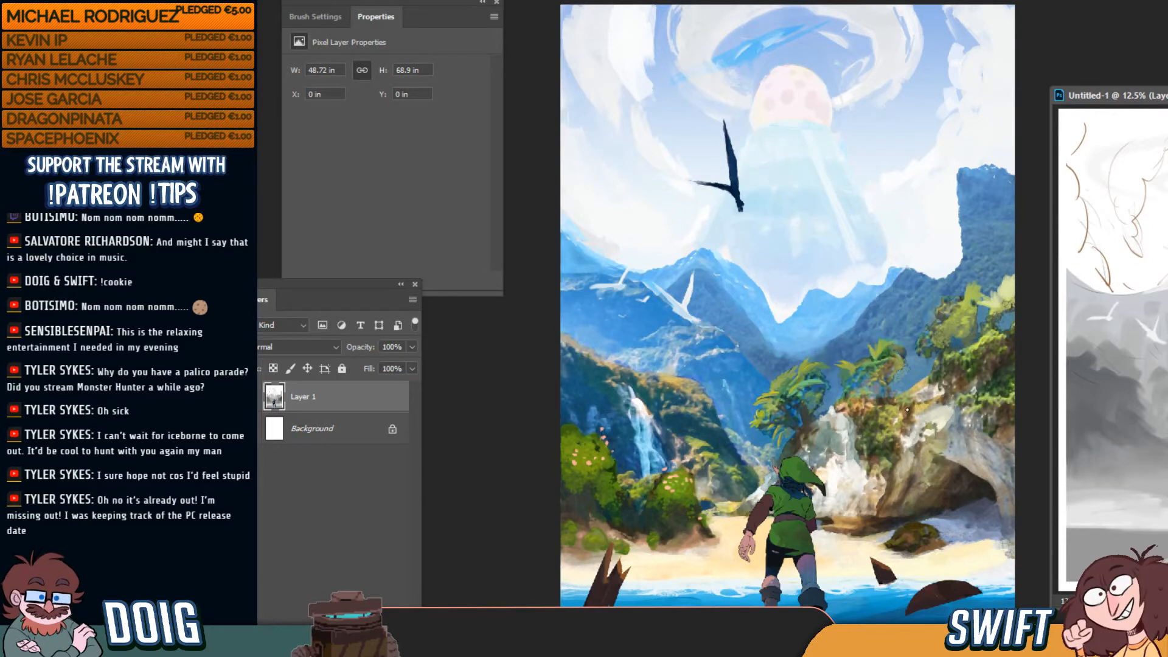
Return to the beach painting and compare the cave with and without its darkening layer
ctrl+click(882, 431)
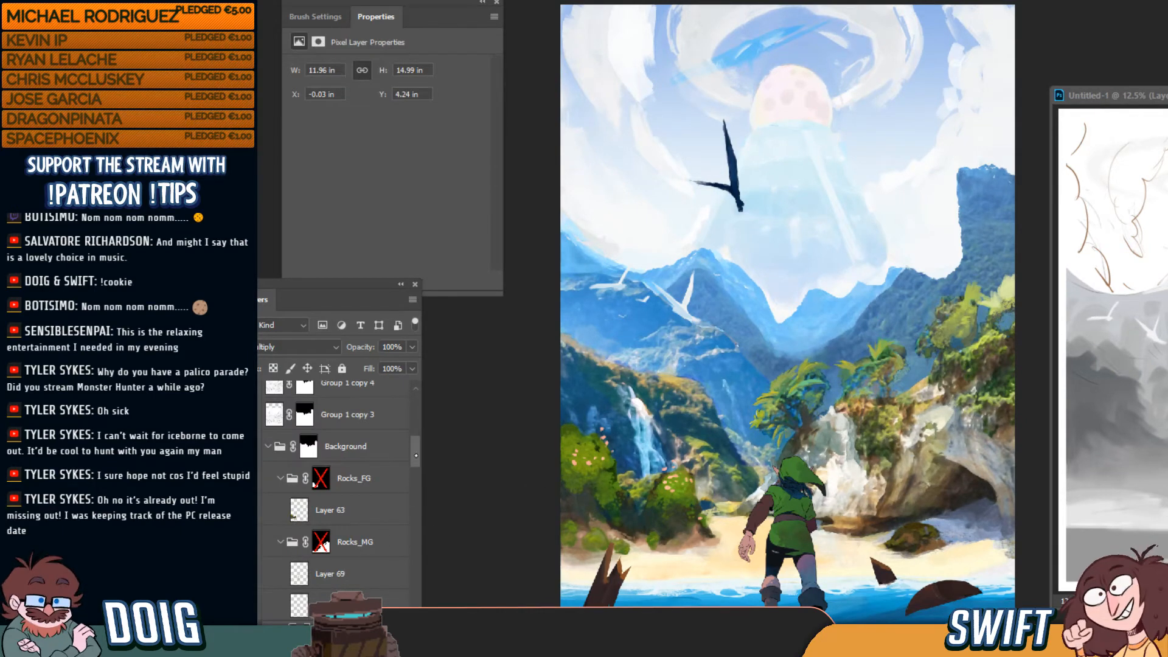
drag(416, 455, 418, 468)
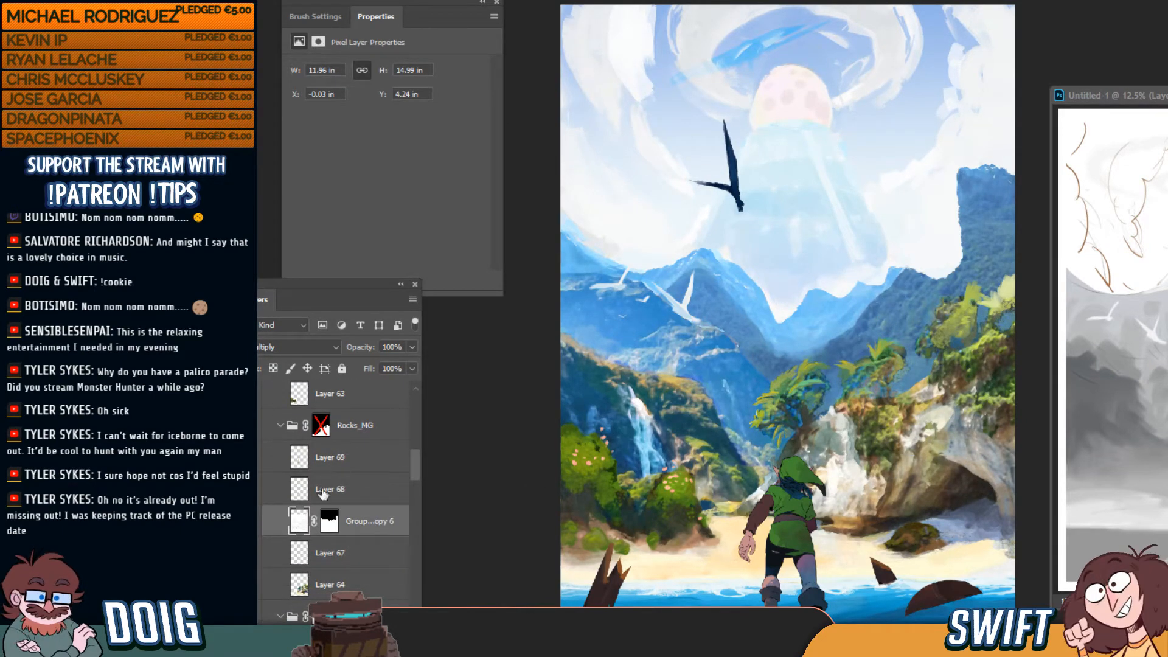
click(251, 522)
click(250, 523)
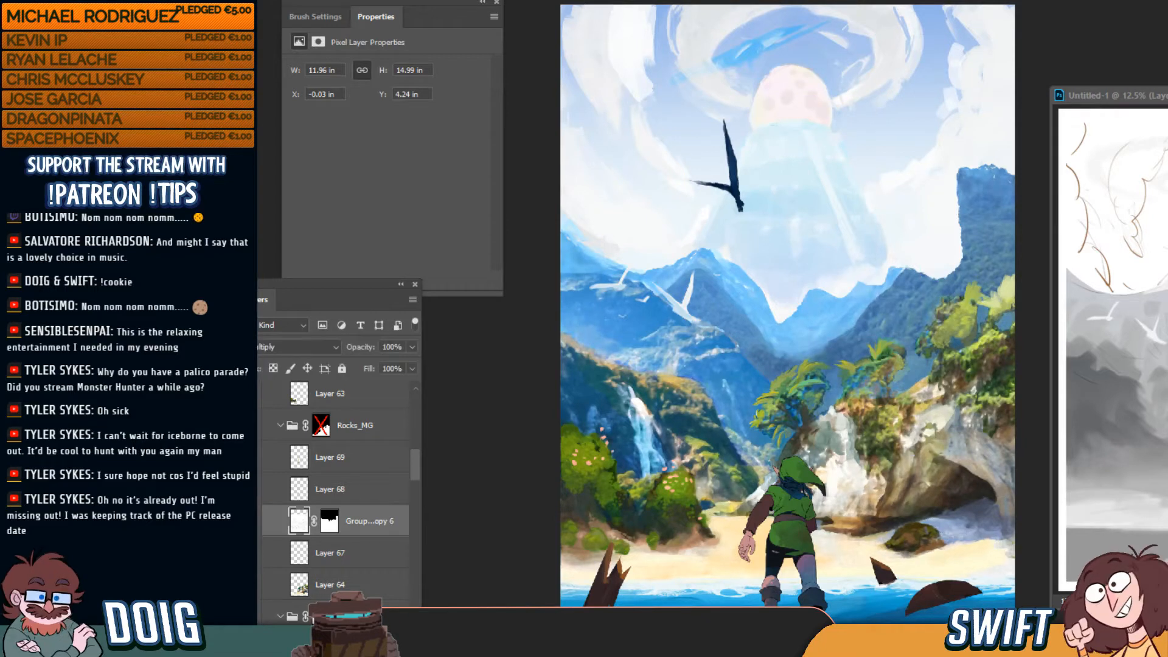
click(251, 522)
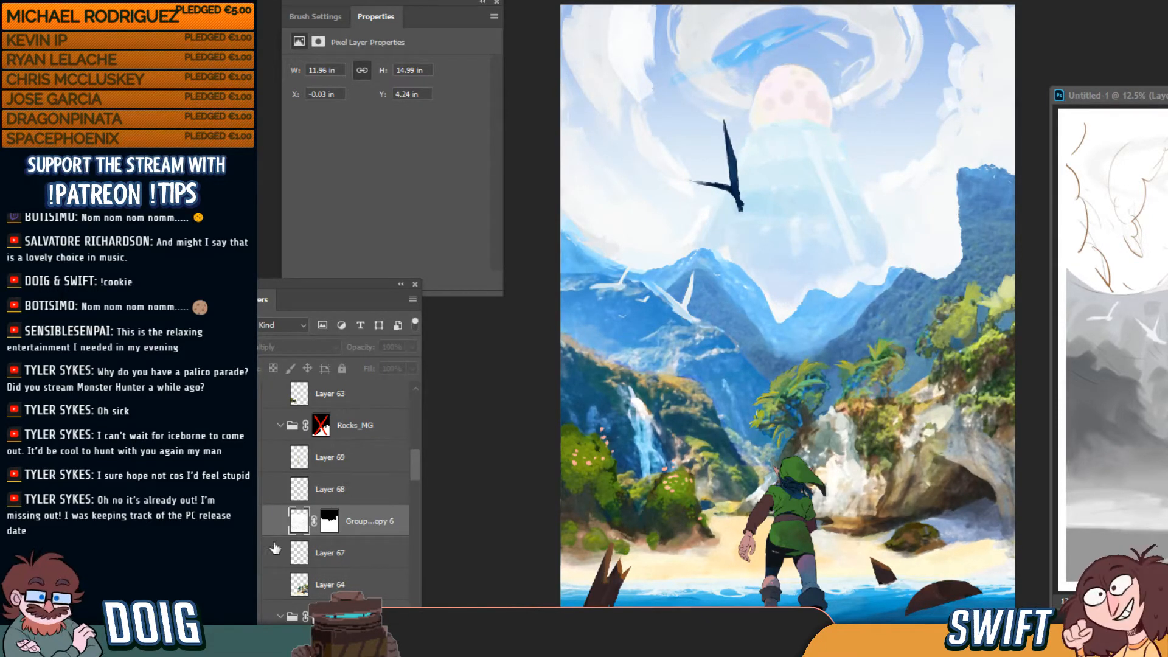
click(251, 522)
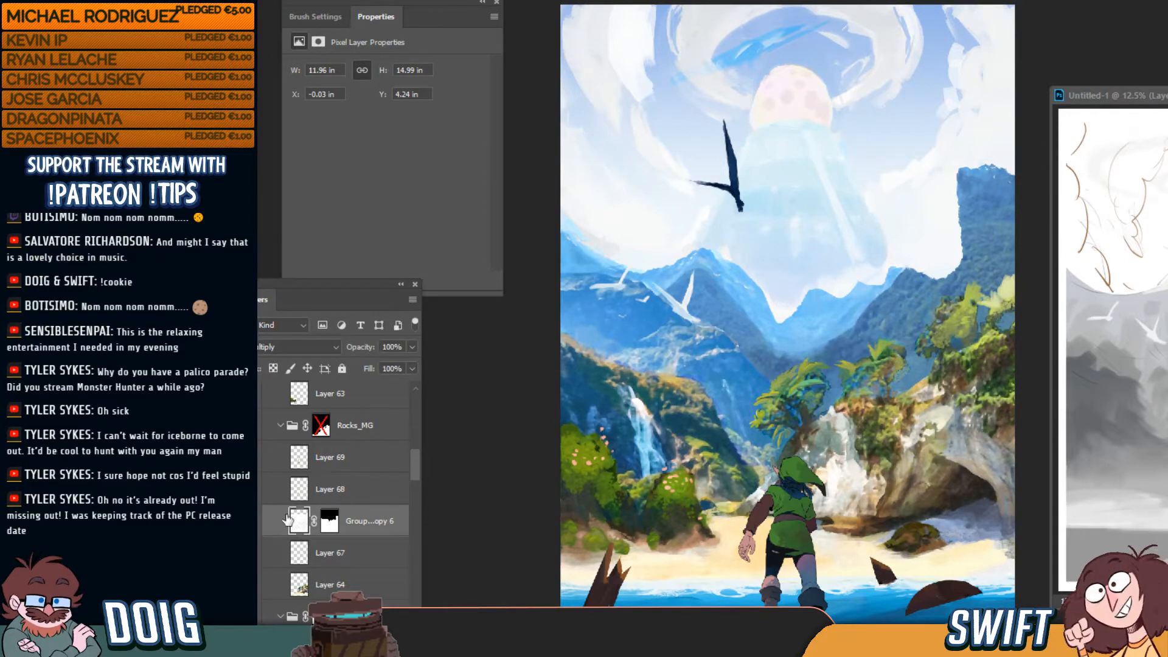
click(250, 522)
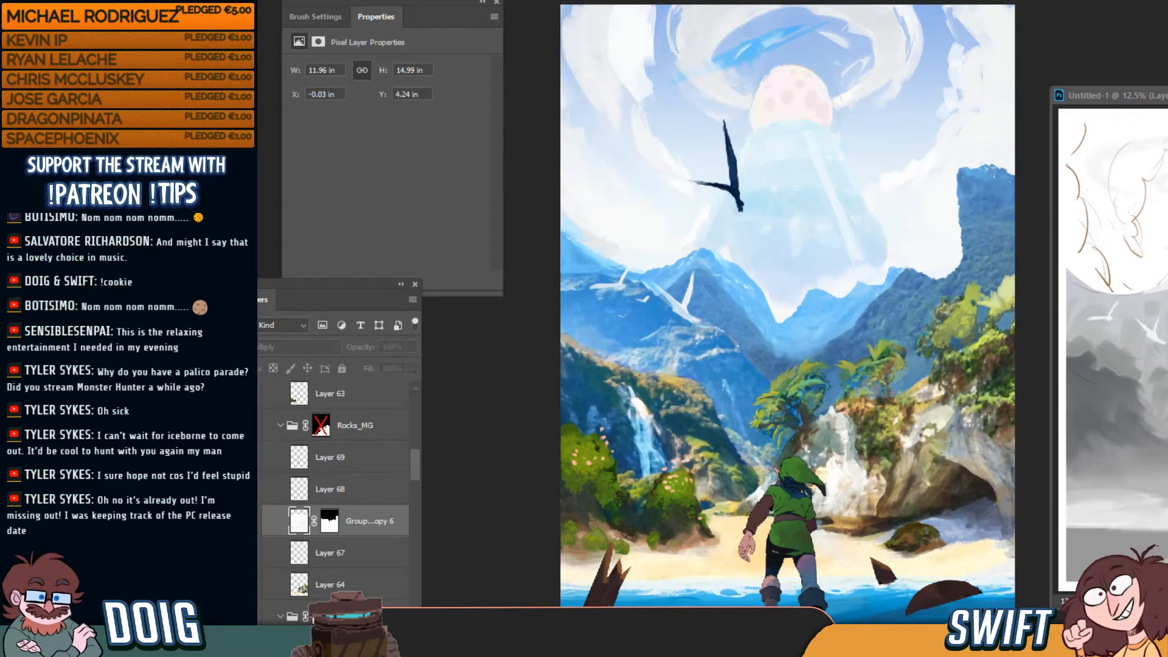
click(251, 522)
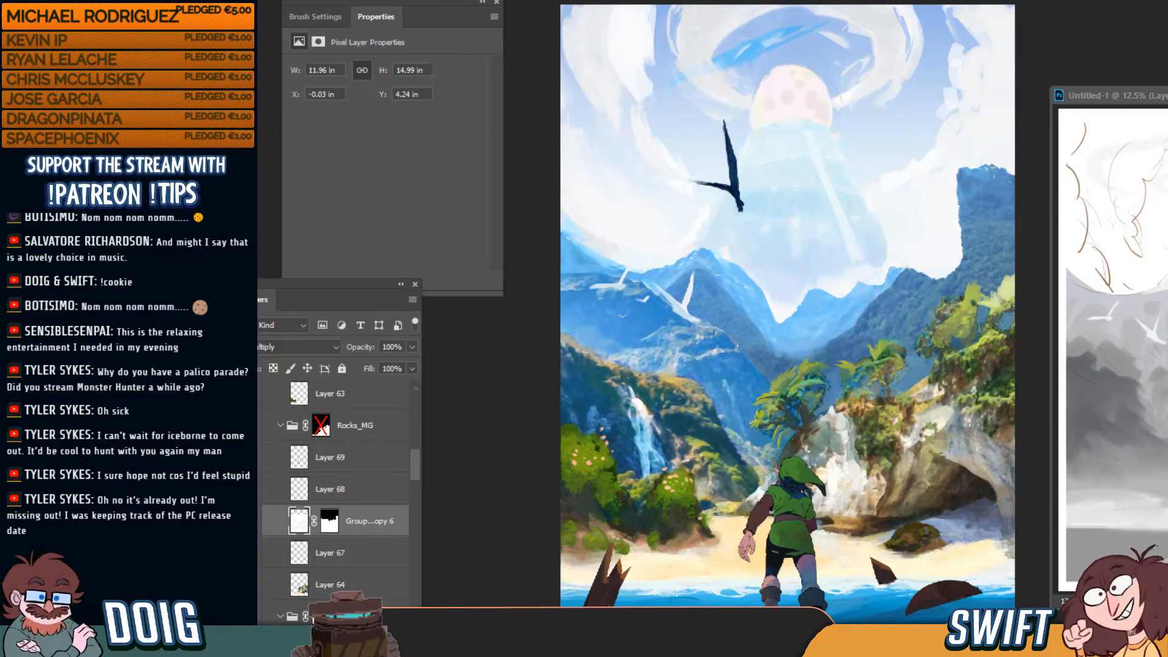
click(250, 522)
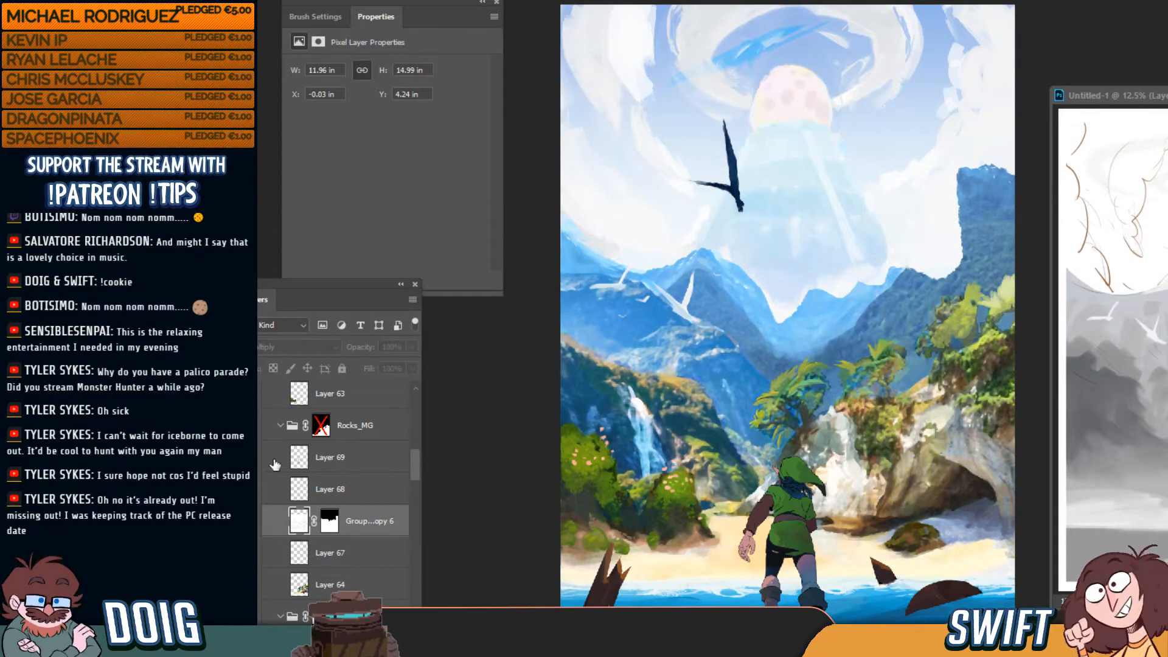
Merge Layer 69 through Layer 64 into one layer and compare the result
click(250, 459)
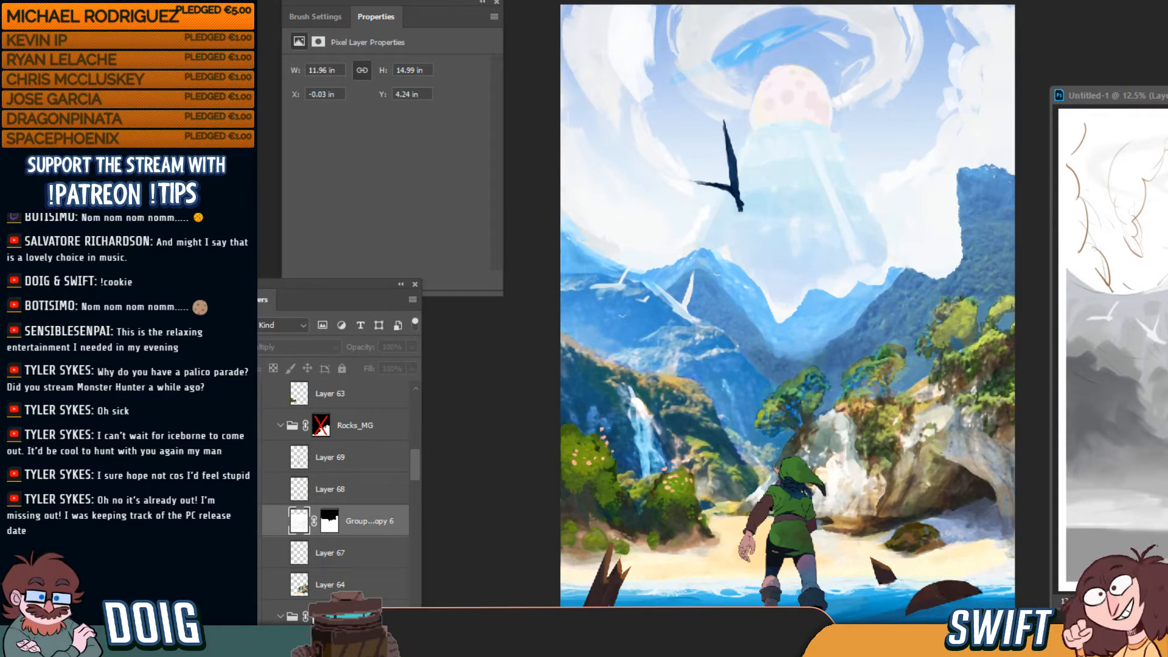
click(258, 460)
click(341, 457)
click(326, 492)
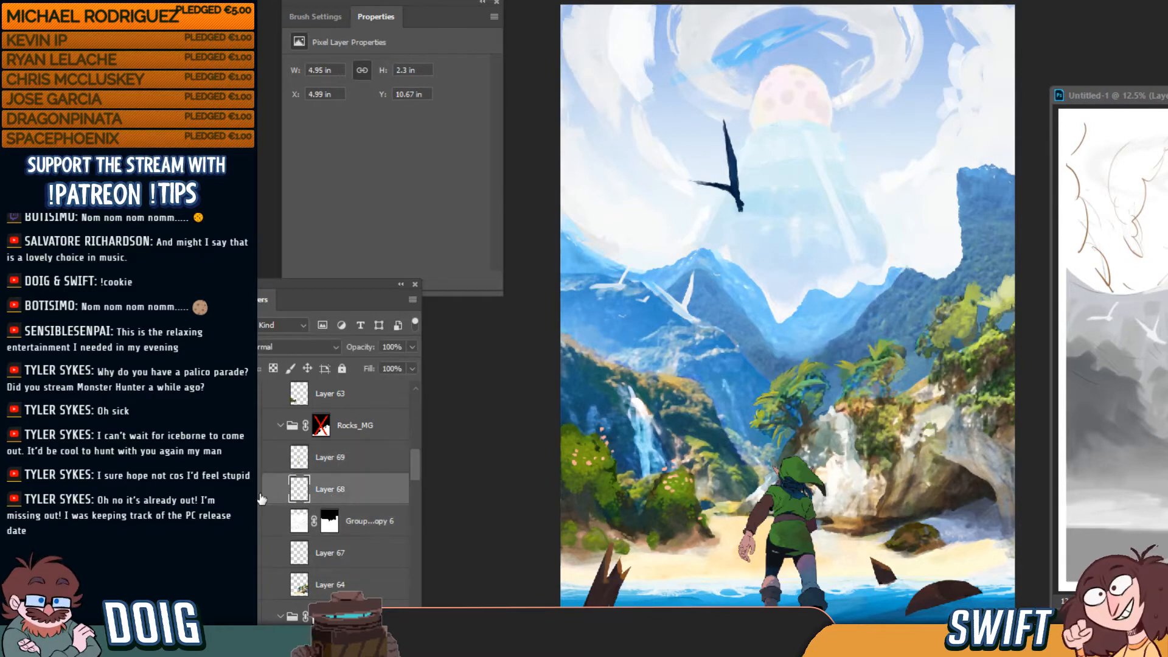
click(365, 585)
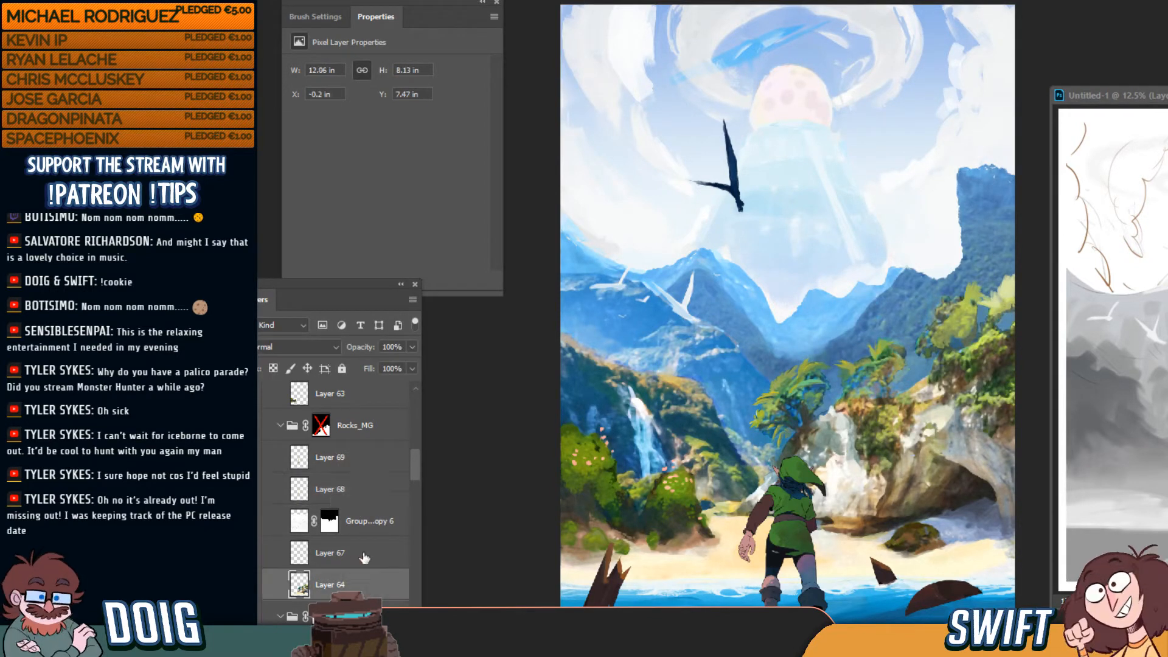
shift+click(353, 455)
key(ctrl+e)
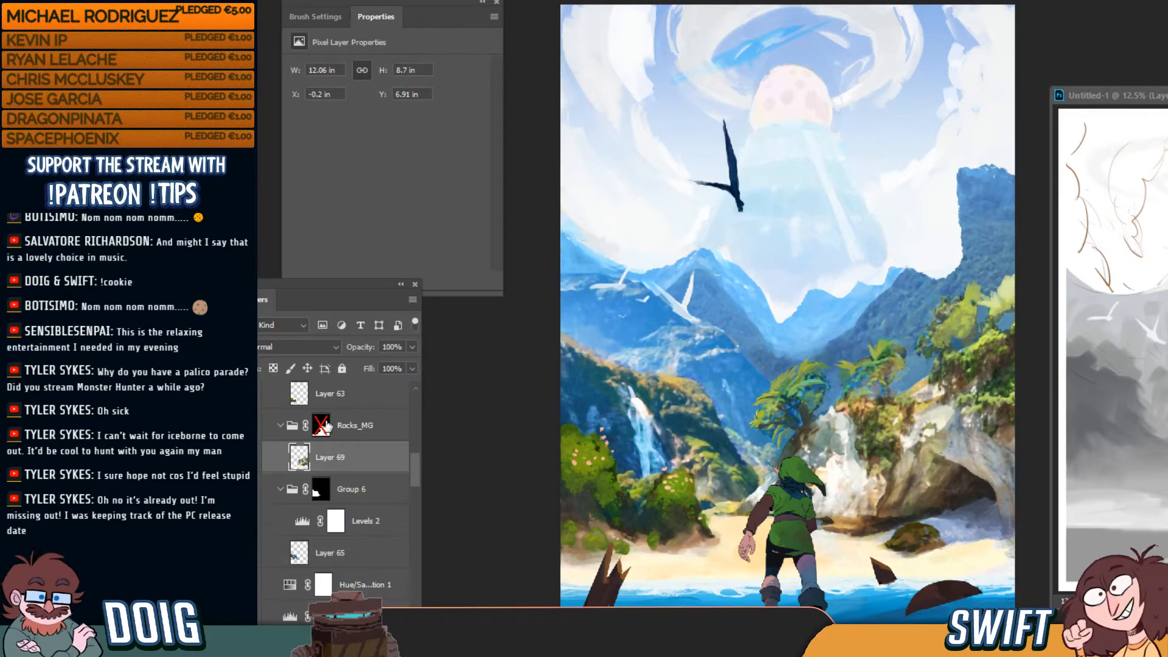
click(254, 456)
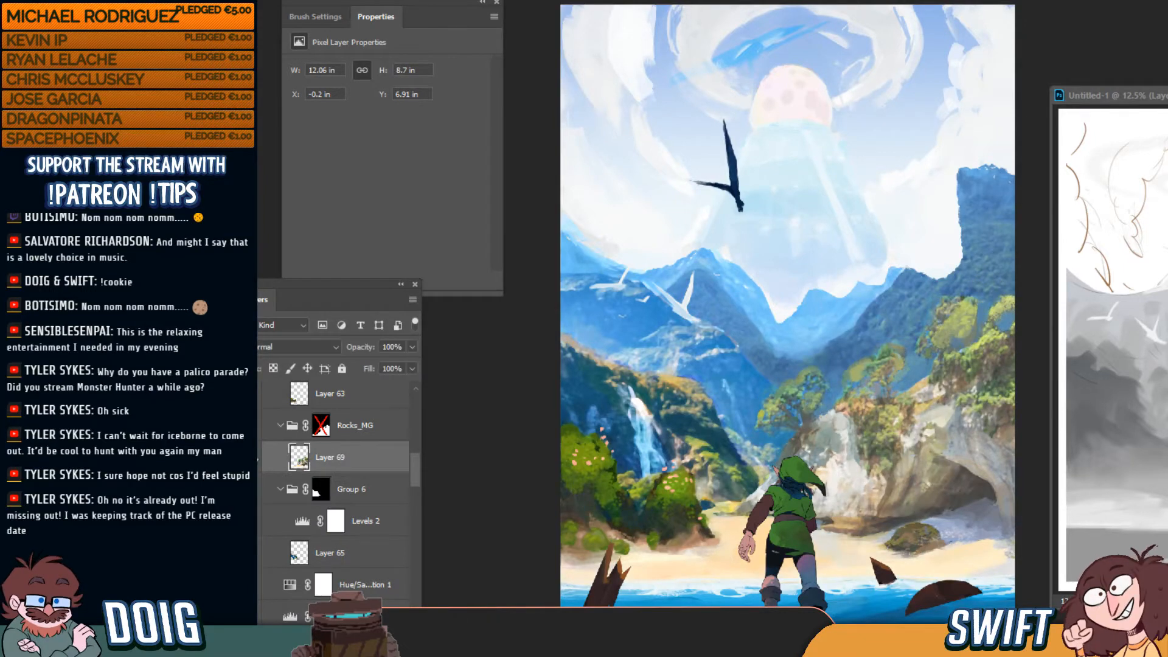
click(255, 457)
click(254, 457)
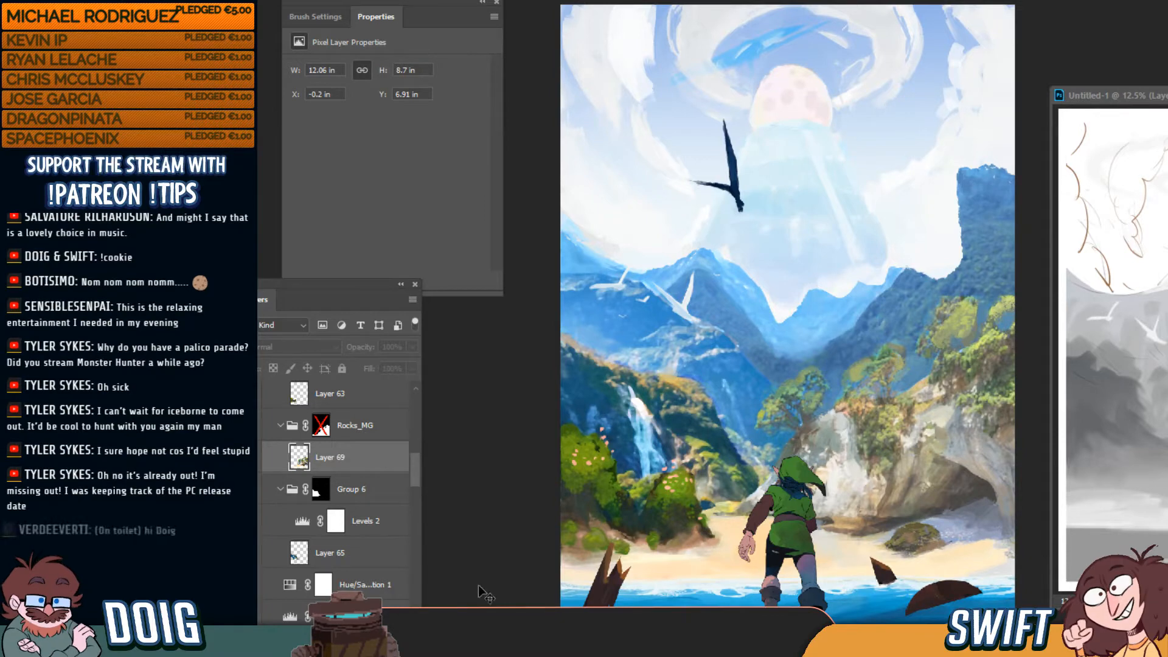
Check Mountains_BG's contribution, then add a new empty layer in Group 6
scroll(417, 481, down, 3)
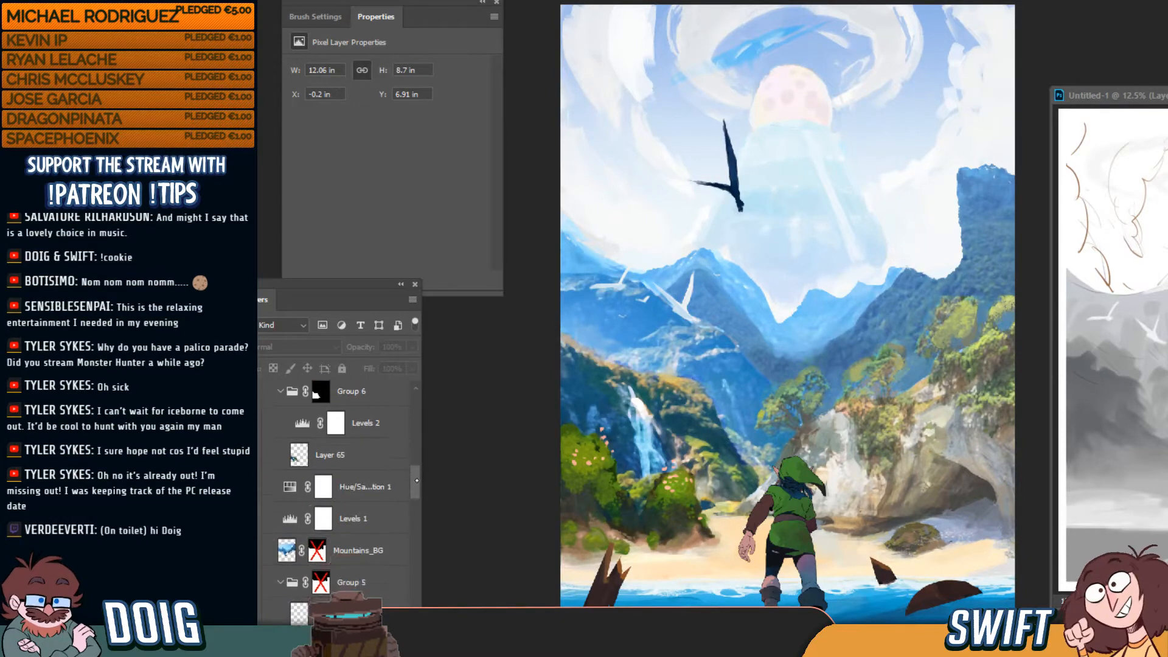
click(351, 556)
click(251, 552)
click(250, 552)
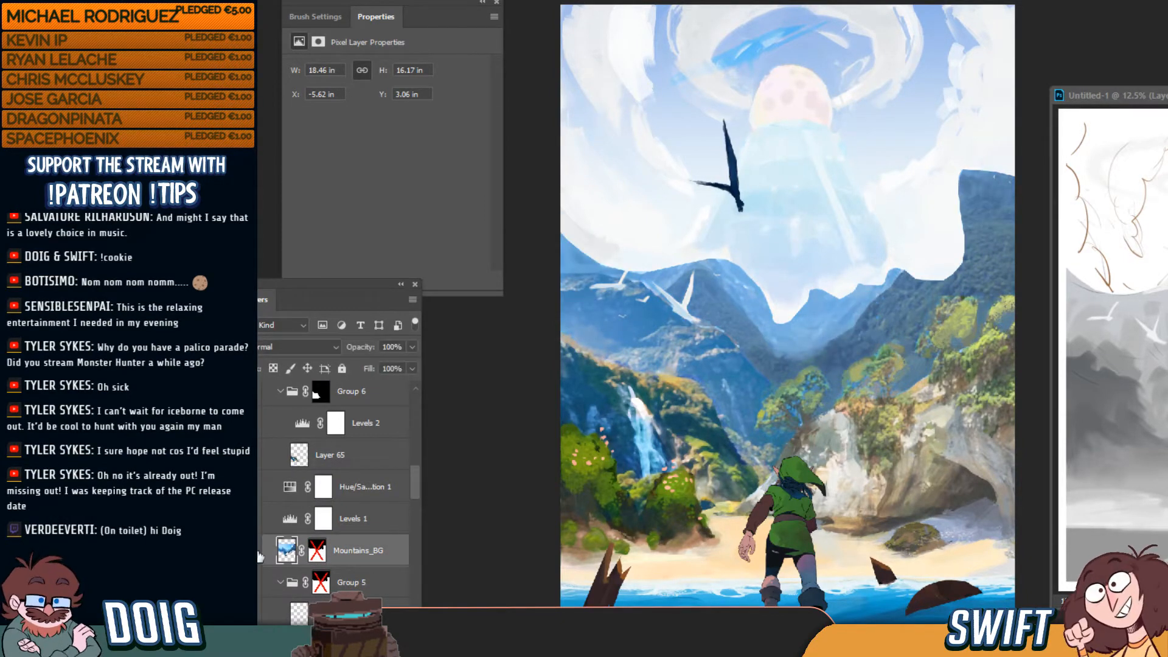
scroll(410, 484, down, 2)
scroll(413, 480, up, 3)
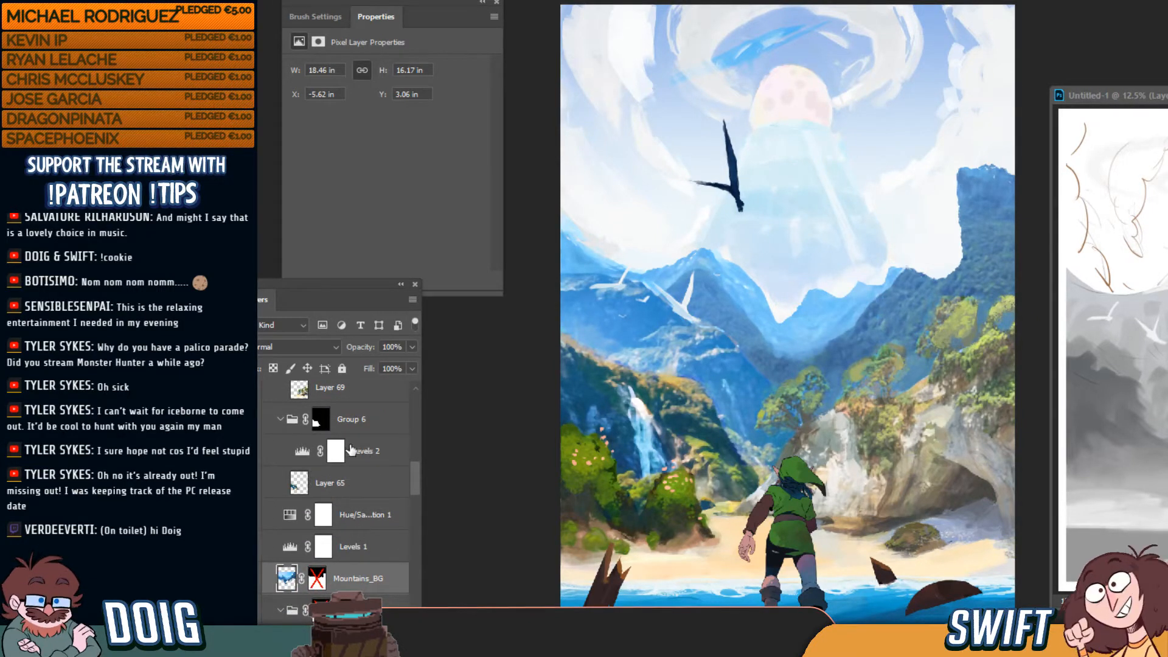
drag(417, 479, 419, 466)
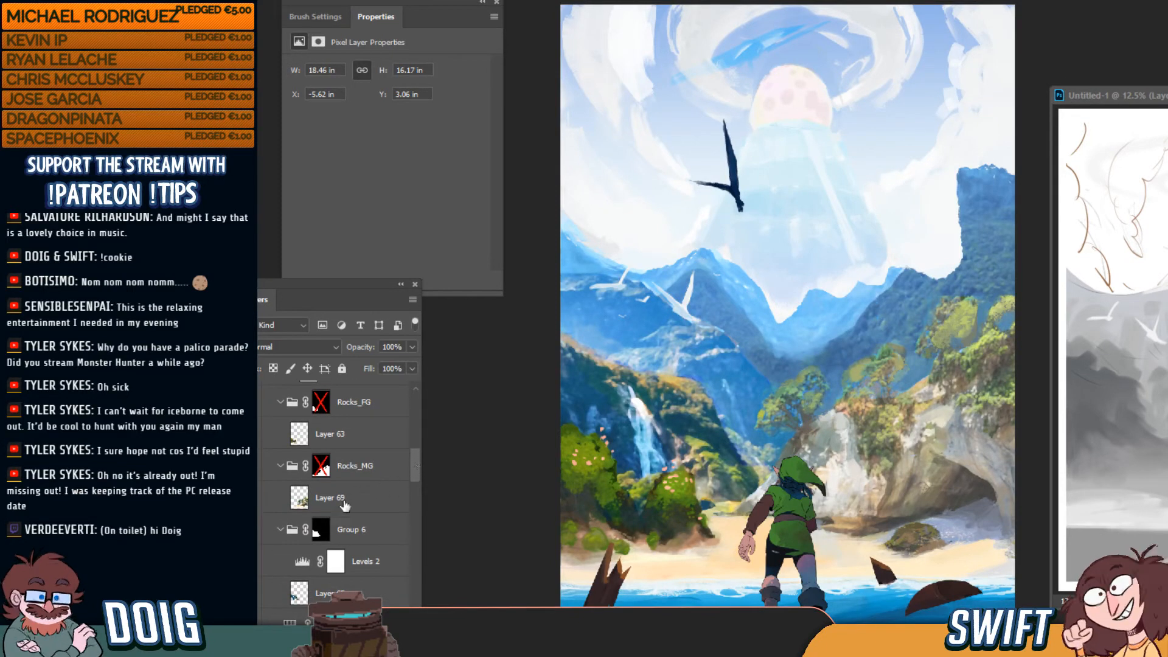
click(348, 527)
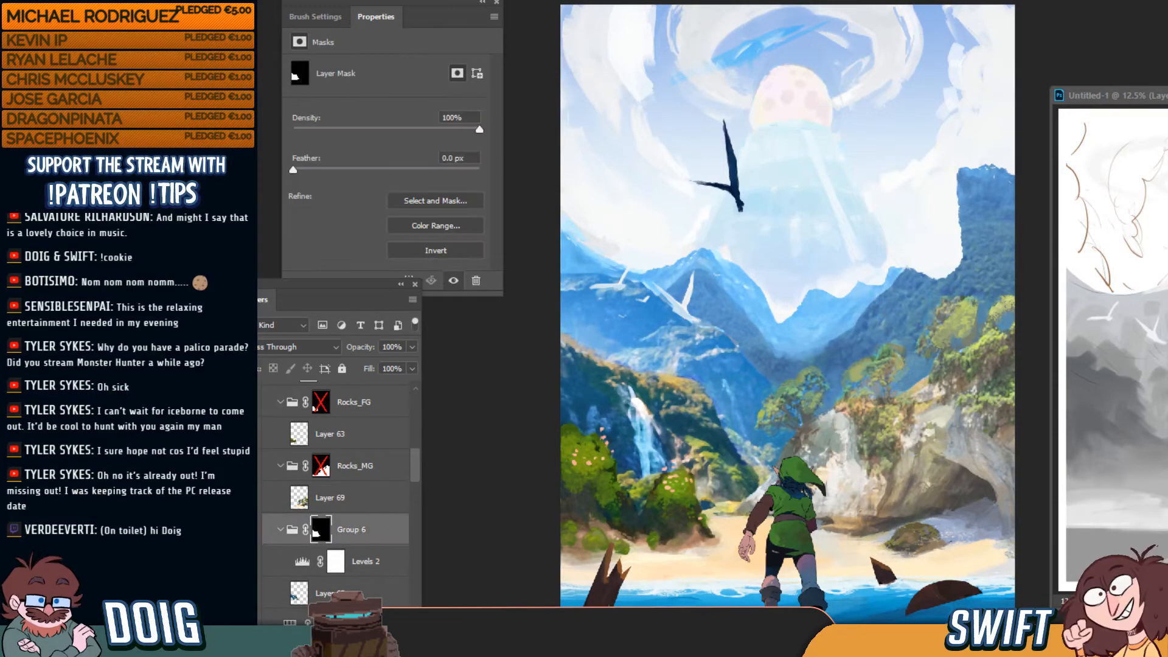
click(373, 636)
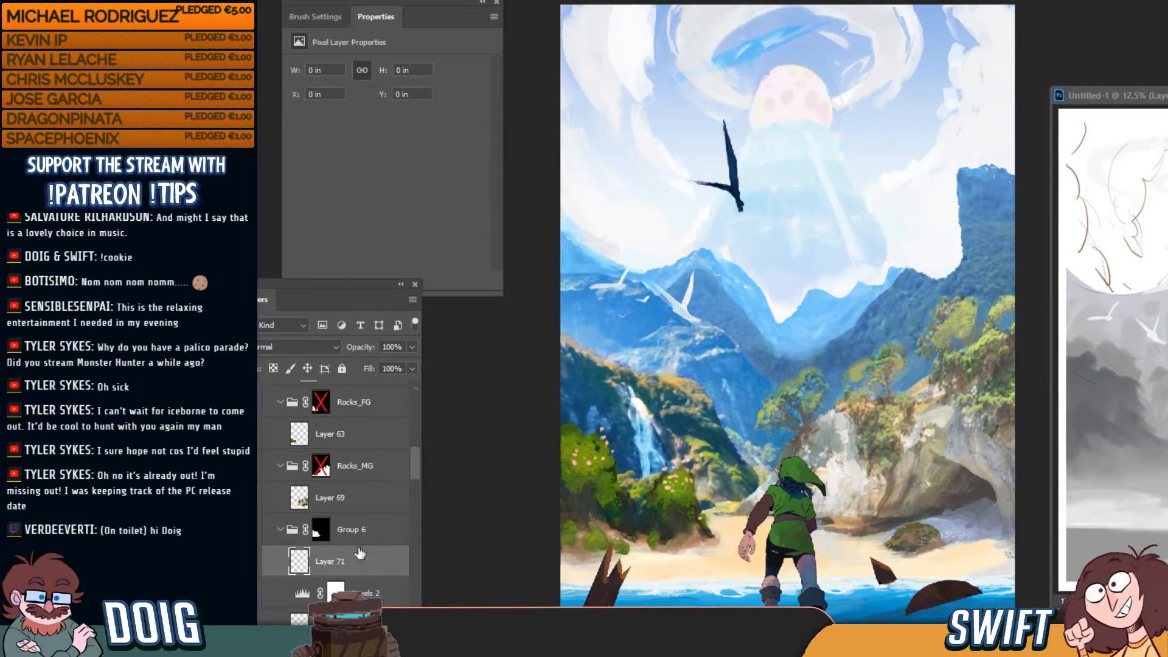
Move the new layer above Group 6 and paint sampled blue haze over the central trees and cliff
drag(361, 553, 362, 511)
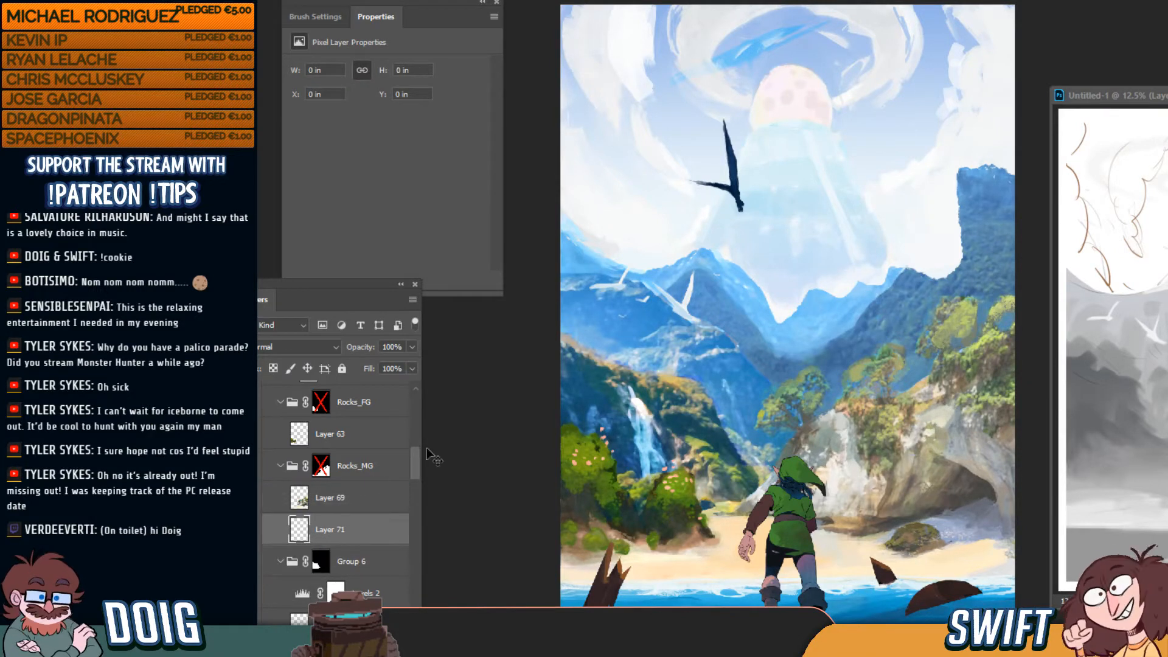
key(i)
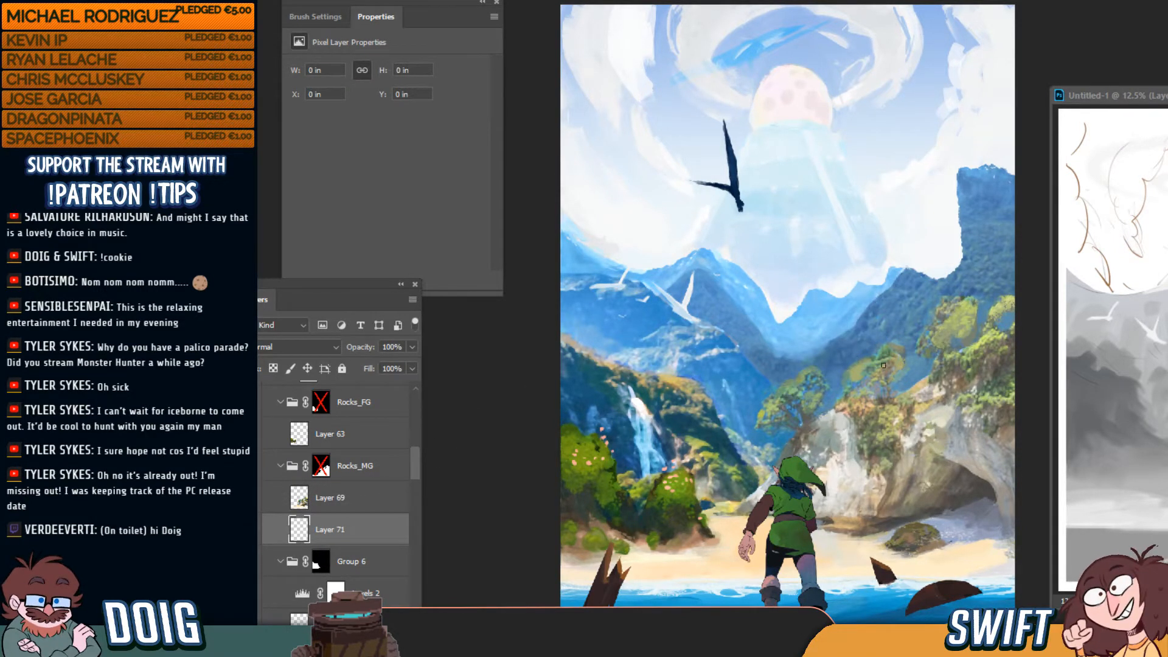
mouse_move(886, 398)
mouse_down()
mouse_move(863, 383)
mouse_move(853, 406)
mouse_move(959, 374)
mouse_move(985, 476)
mouse_move(985, 355)
mouse_move(935, 360)
mouse_move(933, 344)
mouse_move(977, 308)
mouse_move(956, 317)
mouse_move(994, 355)
mouse_move(1008, 349)
mouse_move(943, 306)
mouse_move(936, 335)
mouse_move(841, 440)
mouse_move(800, 420)
mouse_move(767, 433)
mouse_move(760, 406)
mouse_move(789, 425)
mouse_move(755, 396)
mouse_move(789, 417)
mouse_move(811, 377)
mouse_move(798, 389)
mouse_move(817, 407)
mouse_move(817, 389)
mouse_move(804, 386)
mouse_move(813, 435)
mouse_up()
alt+click(761, 399)
mouse_move(758, 398)
mouse_down()
mouse_move(794, 425)
mouse_move(831, 408)
mouse_move(780, 439)
mouse_move(858, 384)
mouse_move(799, 461)
mouse_move(847, 451)
mouse_move(863, 483)
mouse_move(891, 484)
mouse_move(831, 439)
mouse_move(888, 426)
mouse_move(877, 418)
mouse_move(872, 435)
mouse_move(824, 431)
mouse_move(806, 453)
mouse_up()
key(bracketright)
key(bracketright)
mouse_move(901, 480)
mouse_down()
mouse_move(884, 446)
mouse_move(888, 380)
mouse_move(931, 448)
mouse_move(958, 414)
mouse_move(920, 465)
mouse_move(927, 438)
mouse_move(928, 457)
mouse_move(973, 455)
mouse_move(941, 414)
mouse_move(881, 410)
mouse_move(882, 365)
mouse_up()
key(bracketleft)
key(bracketright)
Tone down the bright blue with muted blue and cover the green bits at lower right
alt+click(827, 398)
mouse_move(824, 390)
mouse_down()
mouse_move(888, 435)
mouse_move(973, 440)
mouse_move(912, 363)
mouse_up()
key(bracketleft)
key(bracketleft)
key(bracketleft)
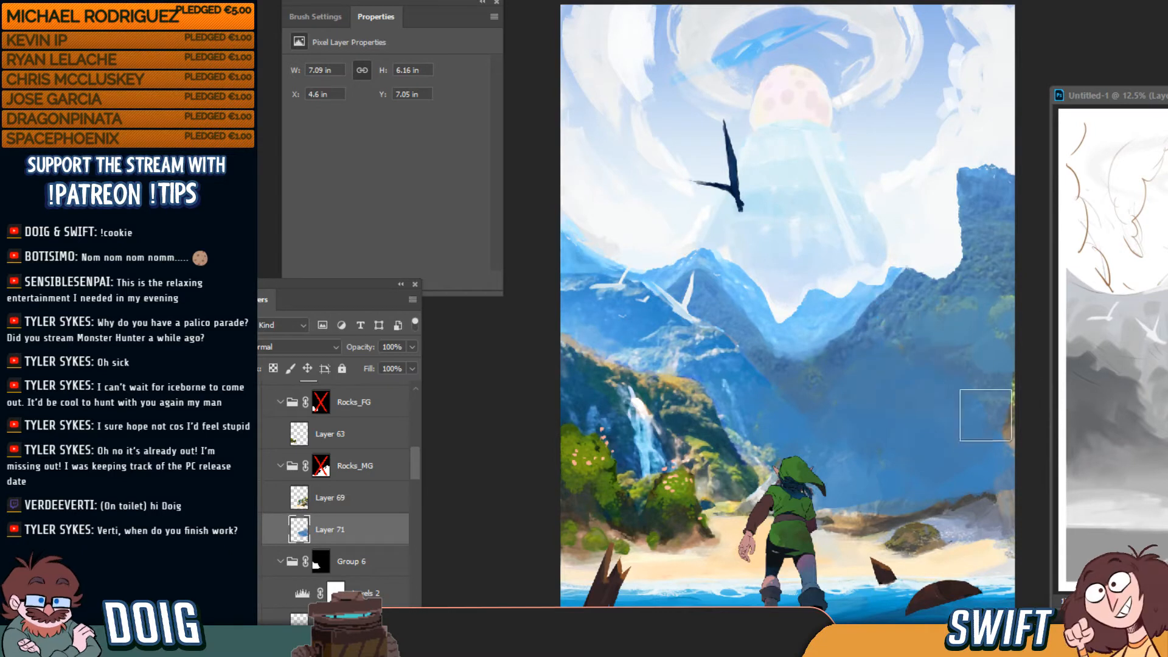
key(bracketright)
key(bracketright)
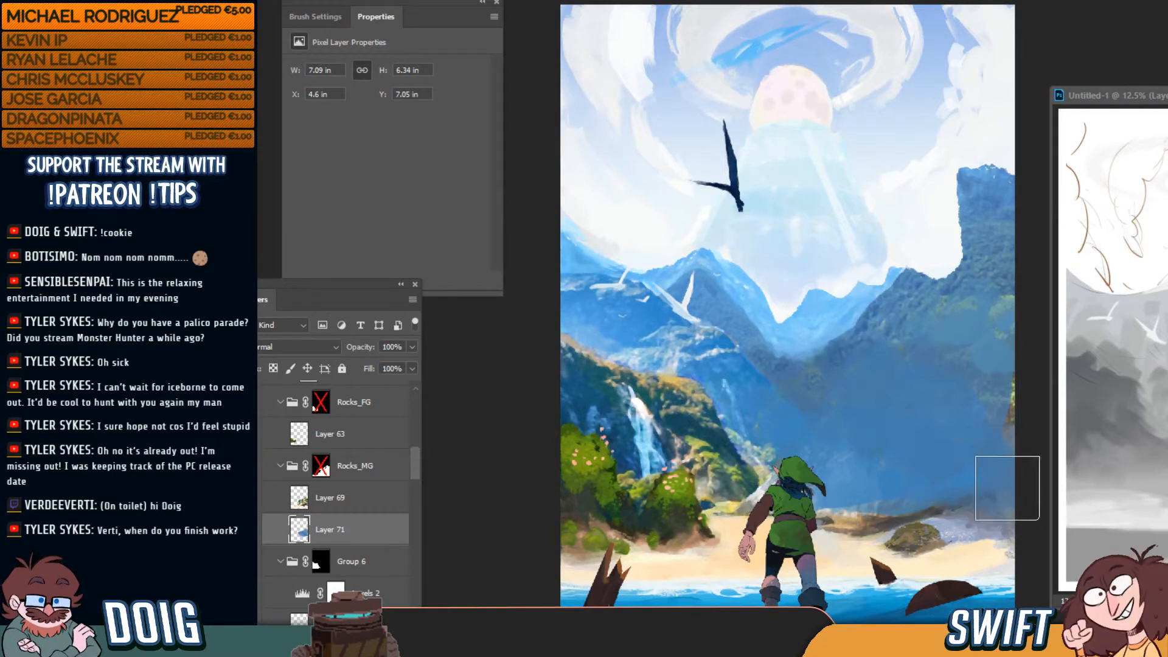
drag(1008, 493, 998, 373)
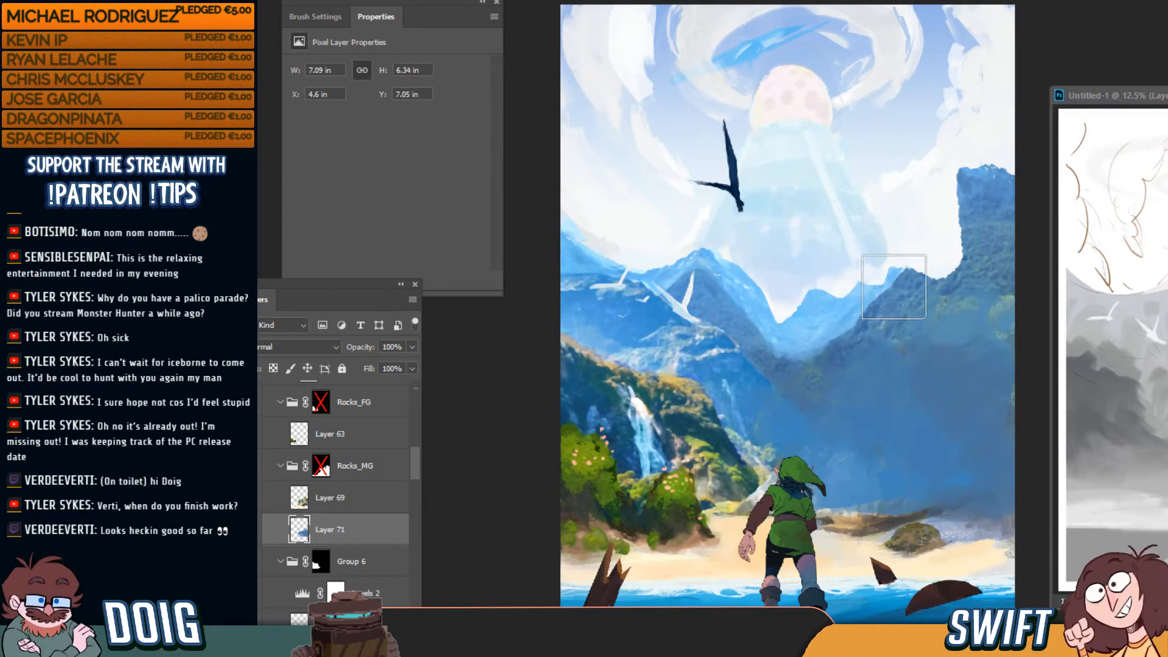
key(bracketleft)
key(bracketleft)
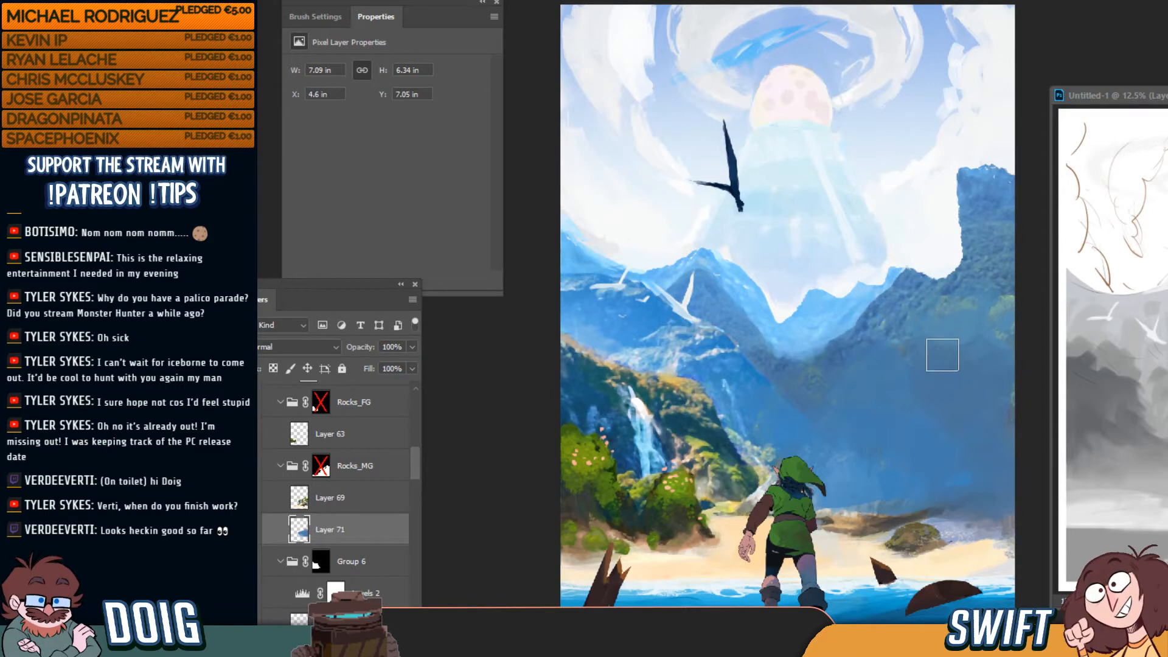
key(bracketright)
key(bracketright)
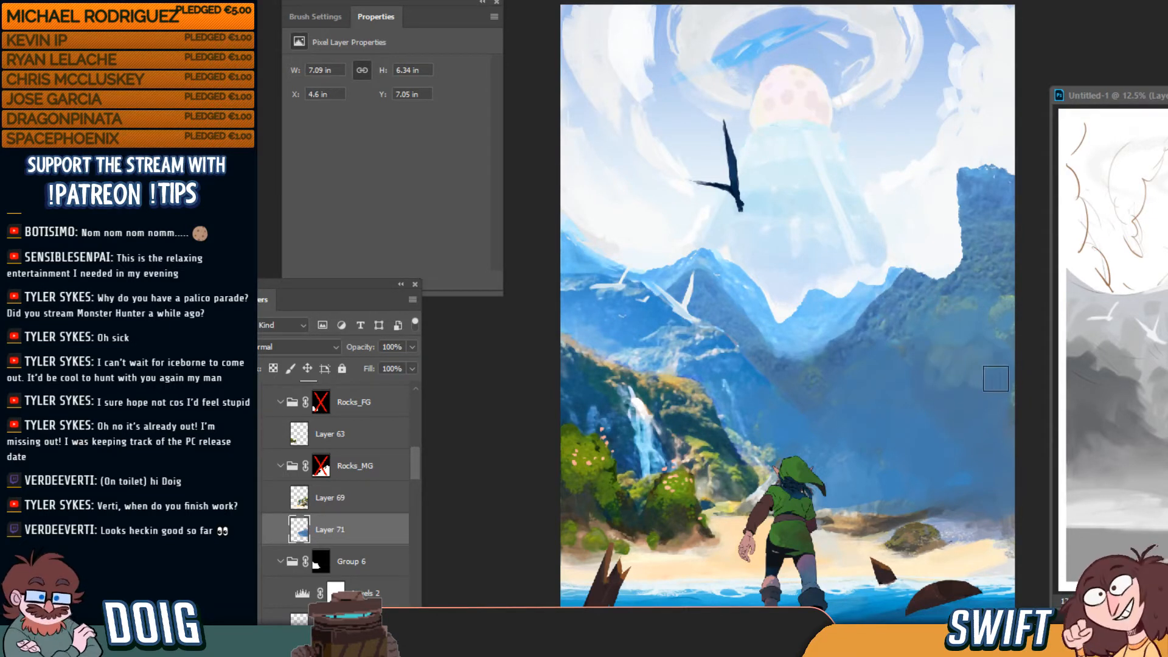
mouse_move(990, 374)
mouse_down()
mouse_move(884, 356)
mouse_move(853, 381)
mouse_move(861, 411)
mouse_move(914, 390)
mouse_move(895, 409)
mouse_move(977, 418)
mouse_up()
key(bracketleft)
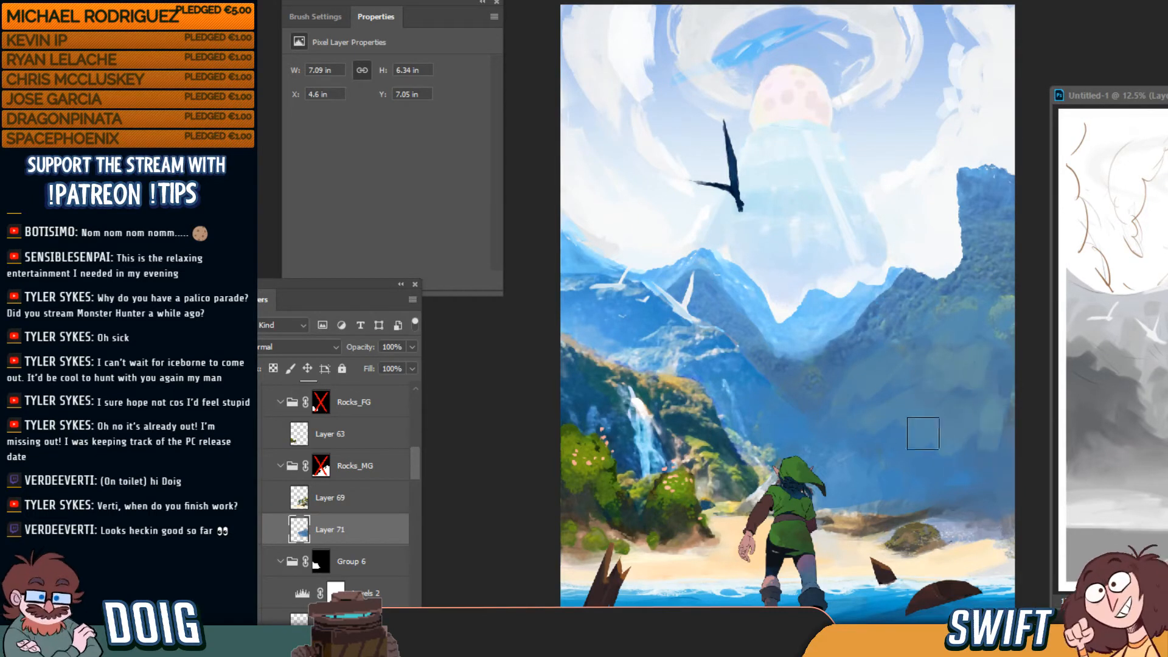
Paint blue mountainside strokes and dark grey rock on the right cliff, then show the rocky arch
alt+click(897, 451)
mouse_move(897, 447)
mouse_down()
mouse_move(965, 430)
mouse_move(991, 444)
mouse_up()
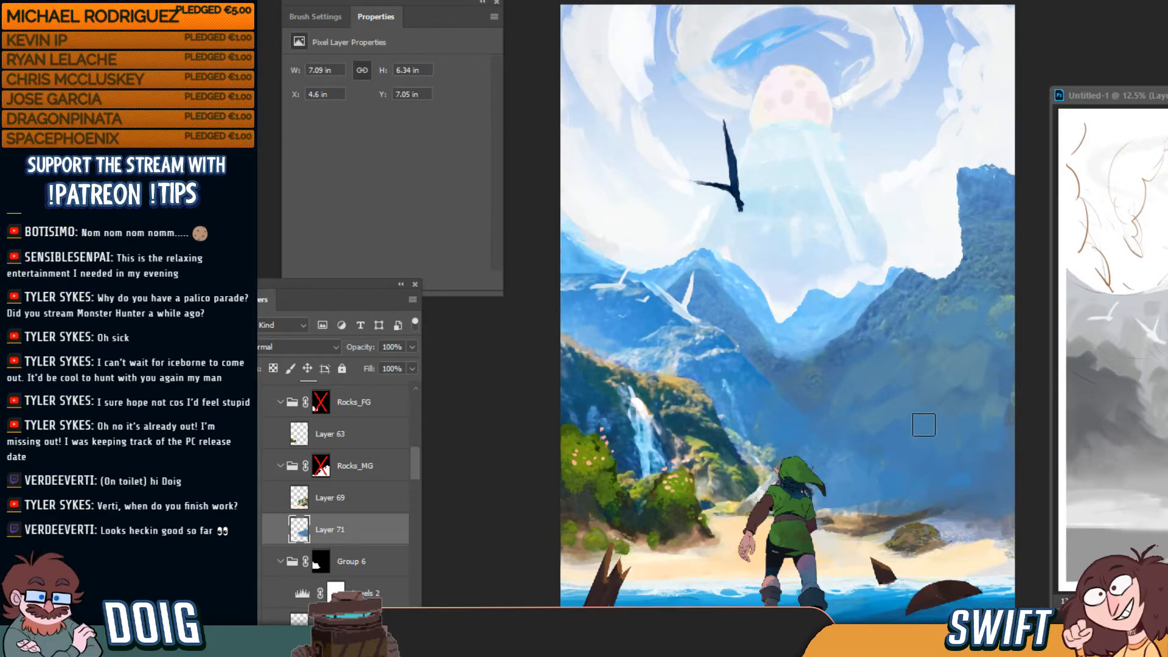
mouse_move(893, 511)
mouse_down()
mouse_move(935, 501)
mouse_move(891, 519)
mouse_move(959, 493)
mouse_move(982, 499)
mouse_move(979, 511)
mouse_move(1012, 492)
mouse_move(993, 515)
mouse_move(969, 500)
mouse_move(1012, 496)
mouse_move(997, 446)
mouse_move(959, 495)
mouse_move(987, 471)
mouse_move(962, 466)
mouse_move(893, 494)
mouse_up()
key(bracketright)
alt+click(897, 514)
key(bracketleft)
key(bracketleft)
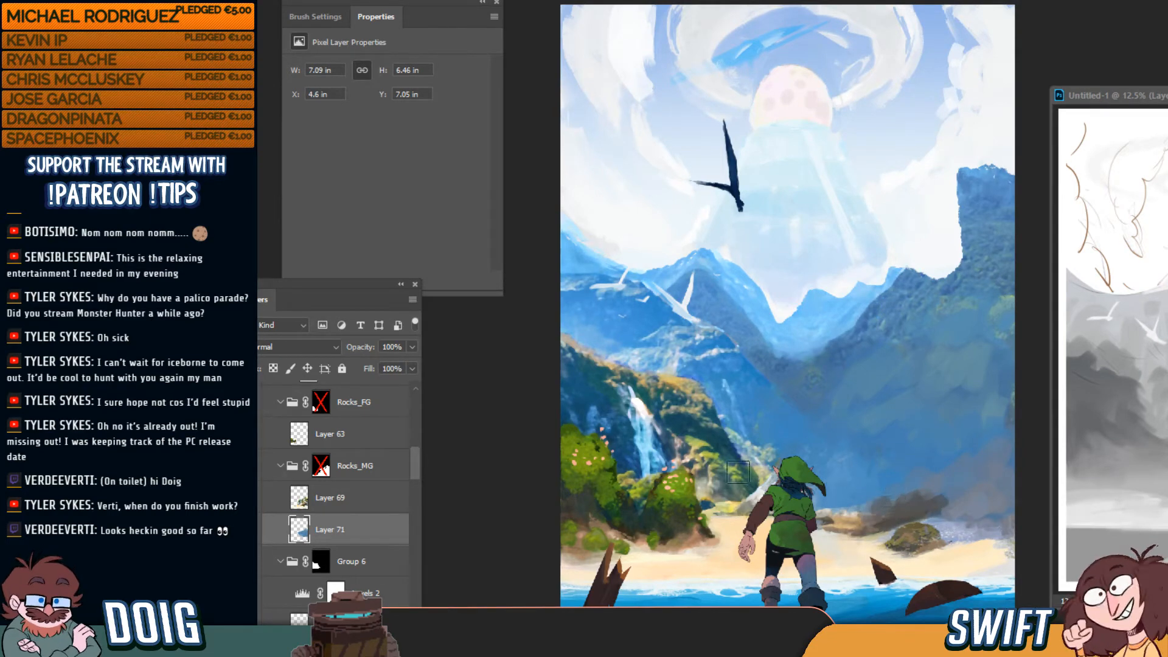
click(272, 482)
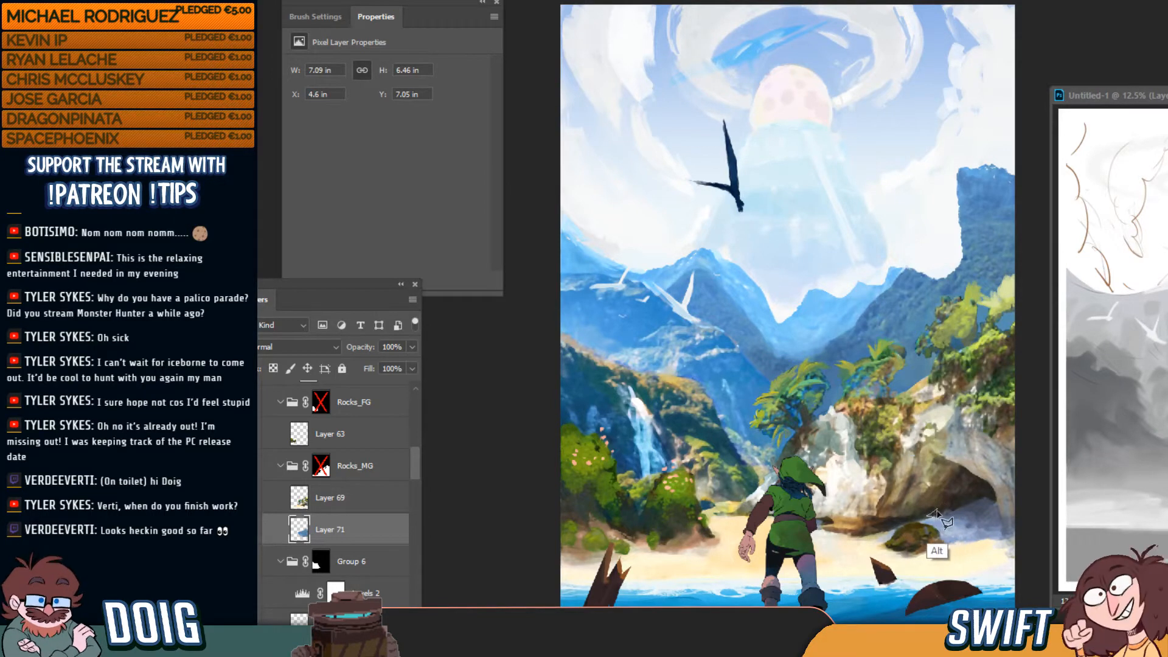
Lasso a small area of the blue haze on Layer 71 and delete it
drag(932, 453, 930, 516)
click(250, 498)
click(251, 499)
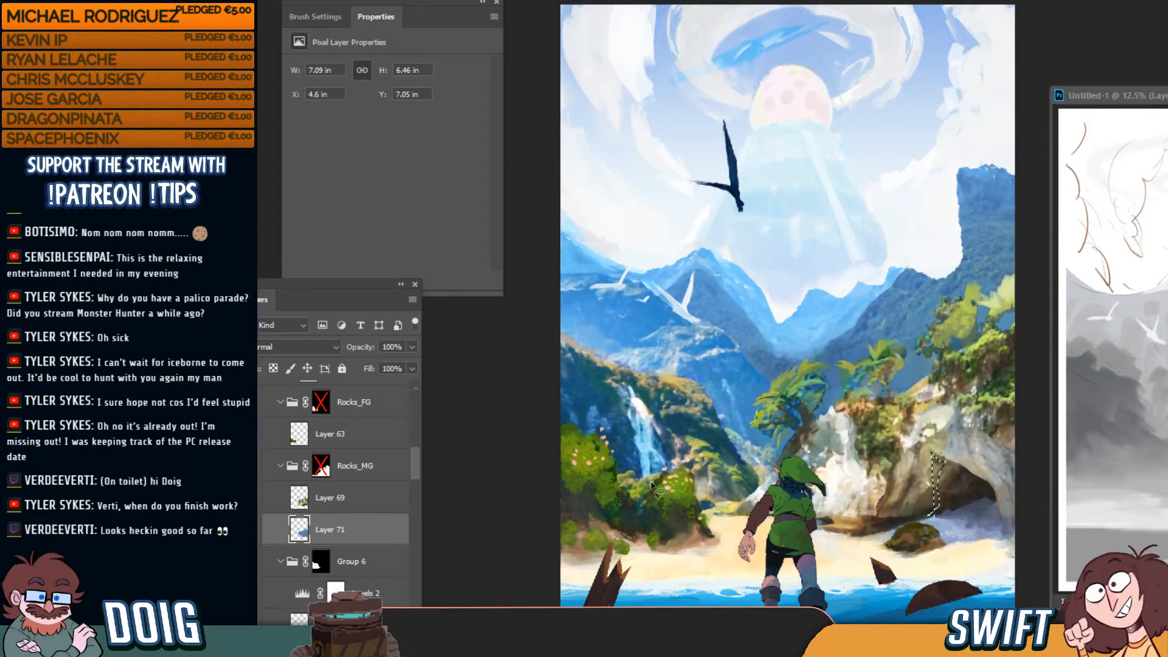
key(ctrl+d)
mouse_move(884, 529)
mouse_down()
mouse_move(946, 510)
mouse_move(916, 435)
mouse_move(914, 339)
mouse_move(770, 351)
mouse_move(719, 402)
mouse_move(743, 435)
mouse_move(723, 529)
mouse_move(868, 535)
mouse_move(910, 516)
mouse_up()
key(Delete)
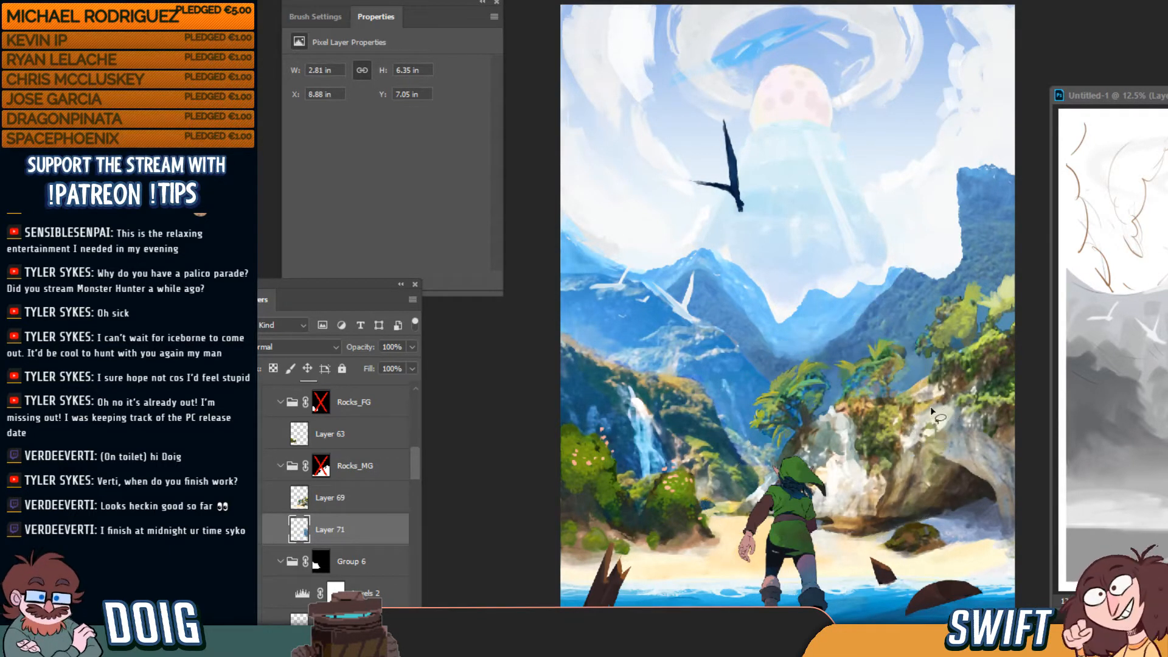
Cut the rock and trees from Layer 69 and paste them as a new Layer 72
click(352, 490)
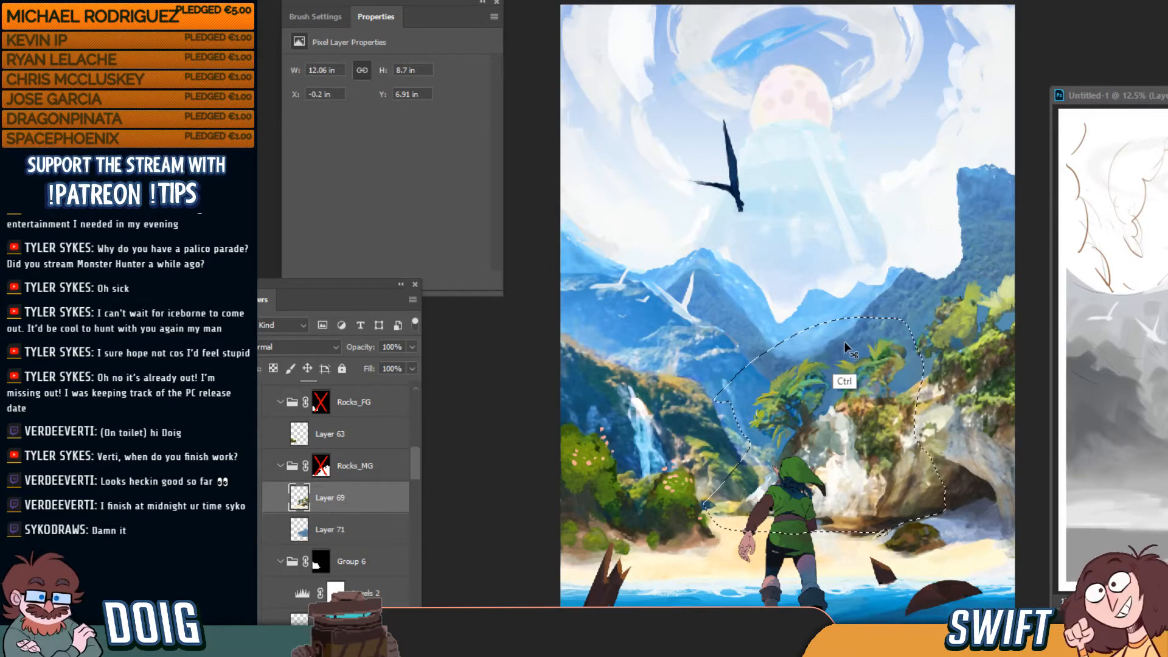
key(Delete)
key(ctrl+d)
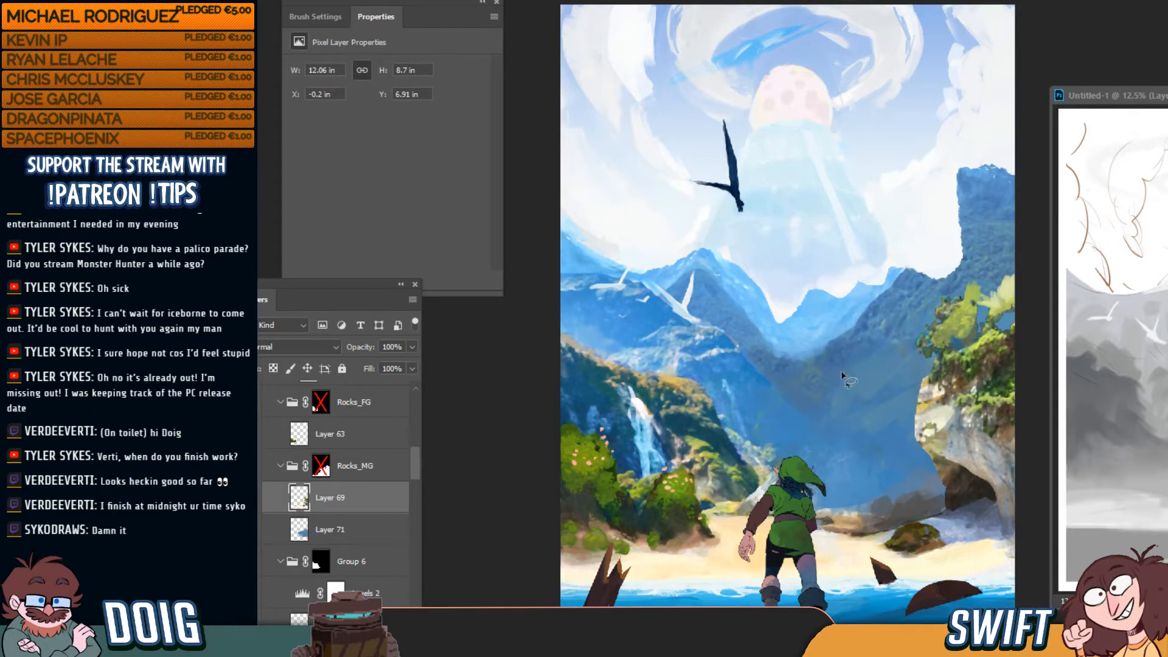
key(ctrl)
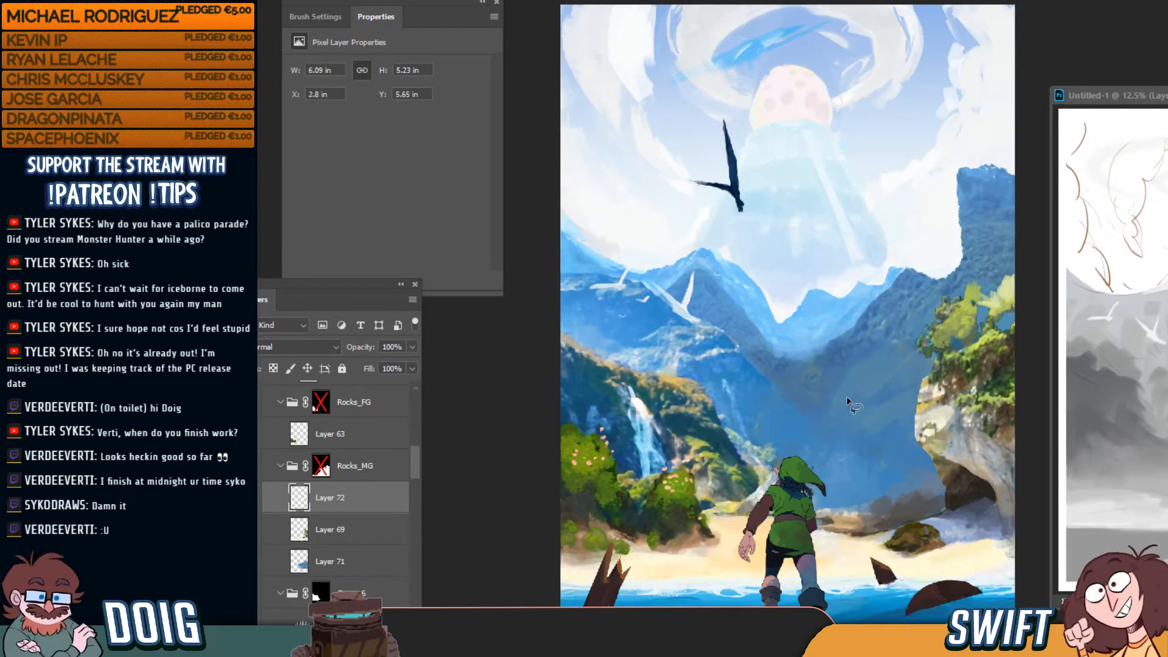
key(ctrl+v)
key(ctrl+z)
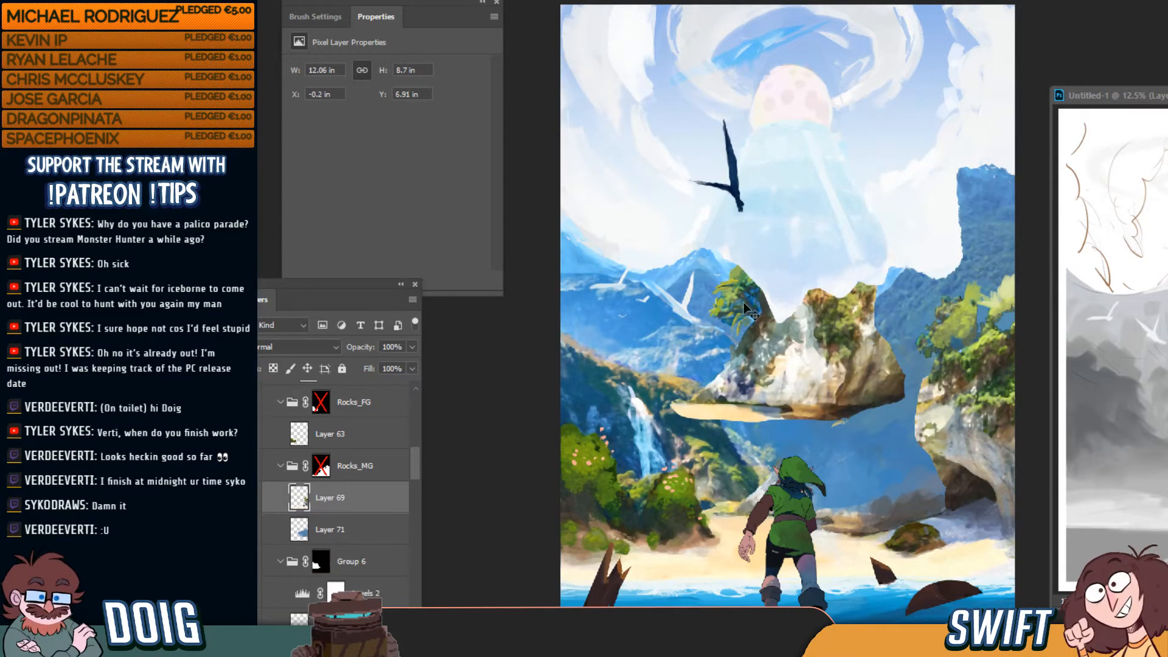
key(ctrl+v)
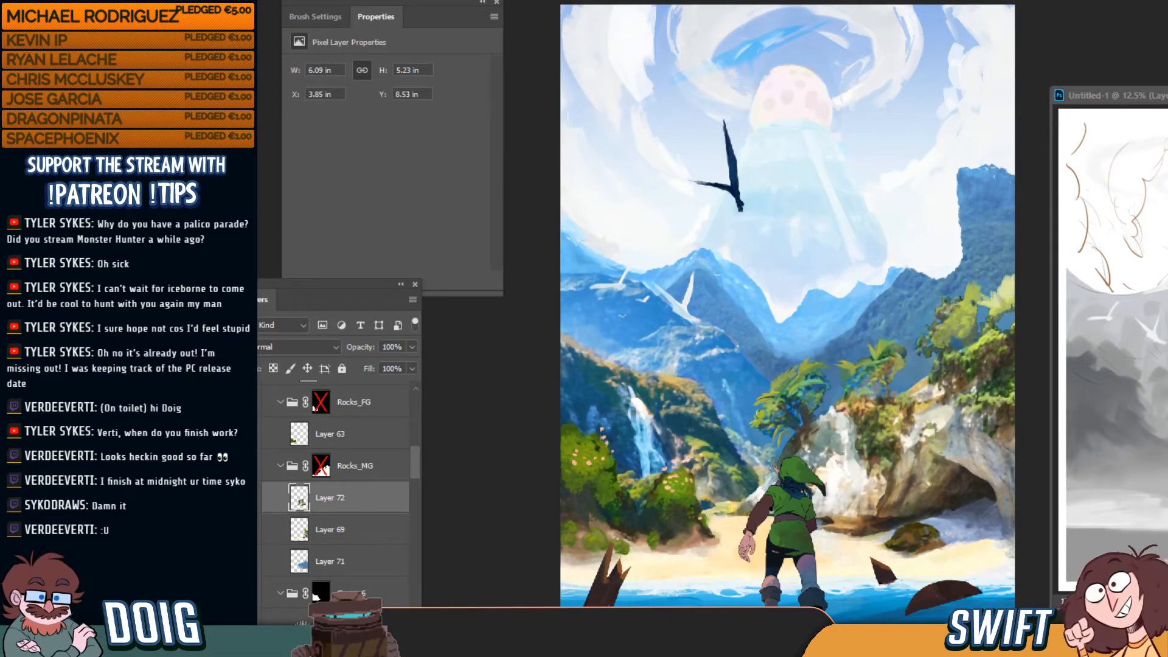
Shift Layer 72's rock and trees into the cove and place the layer beneath Layer 69
drag(814, 451, 868, 458)
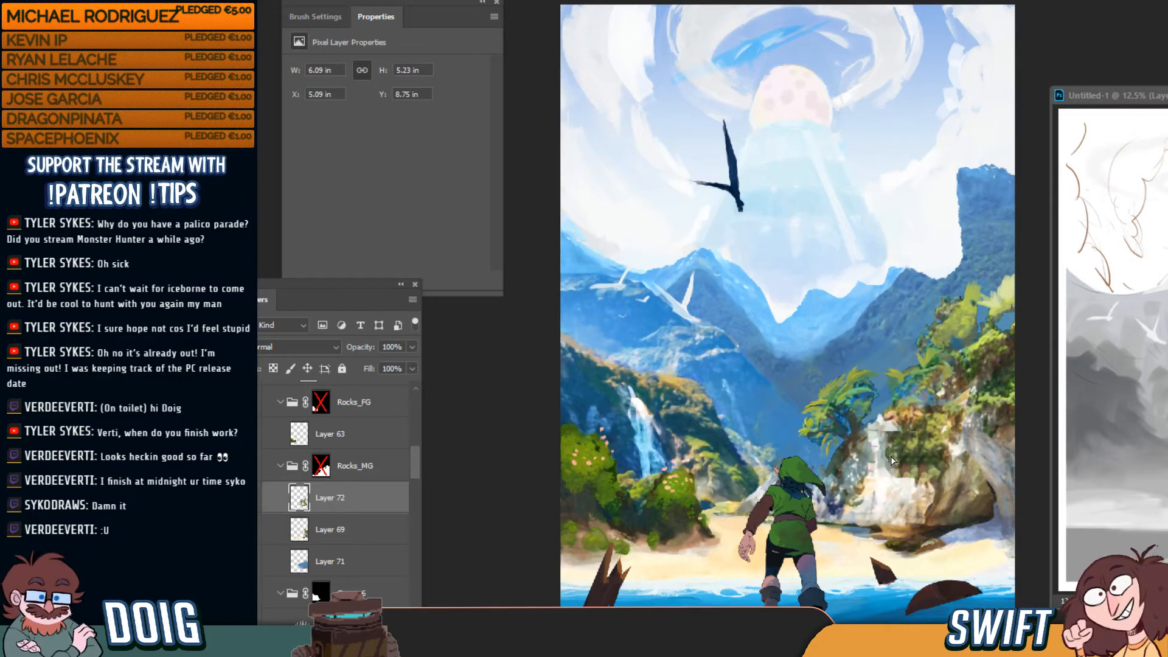
drag(891, 455, 891, 457)
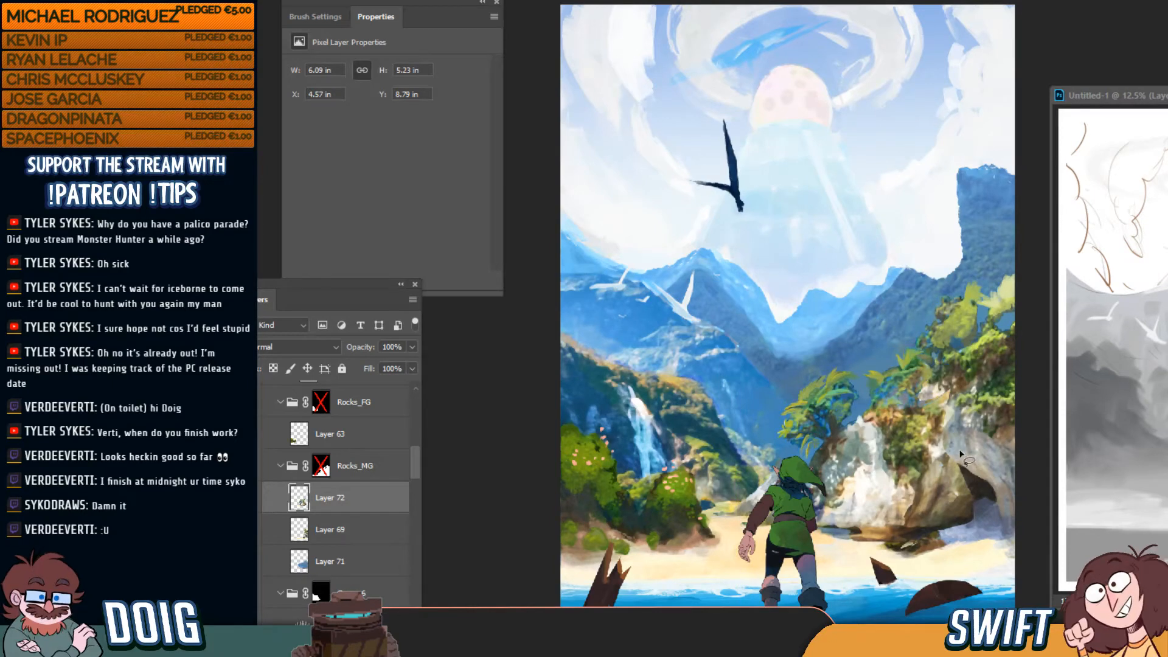
drag(911, 452, 912, 441)
key(ctrl+d)
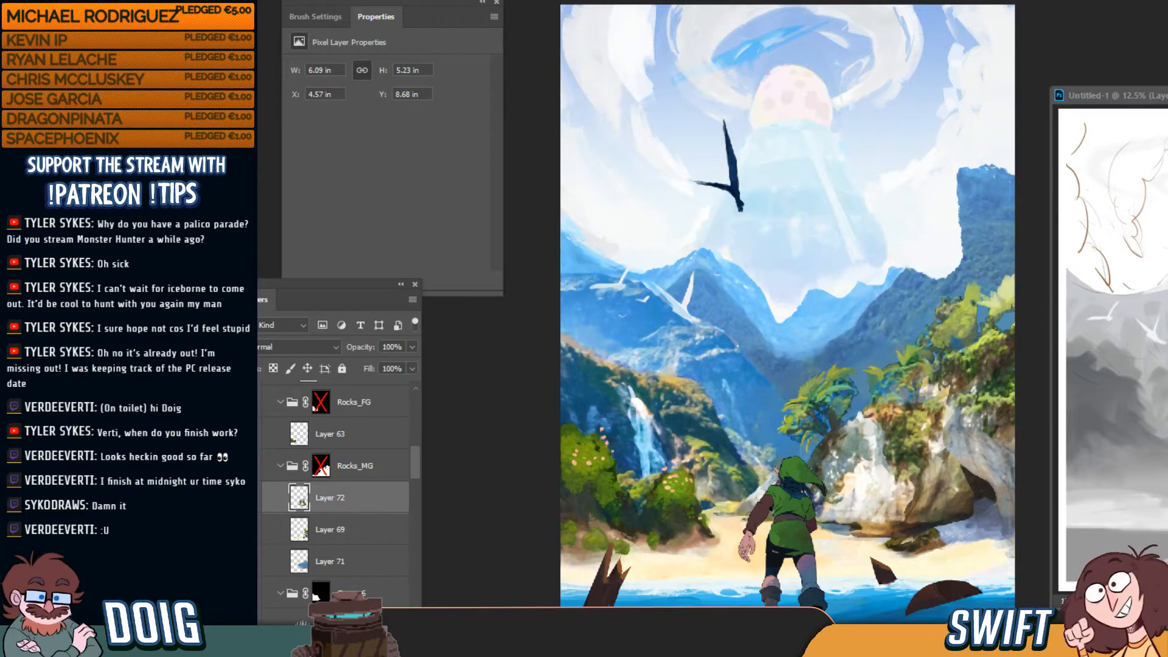
click(257, 498)
click(258, 500)
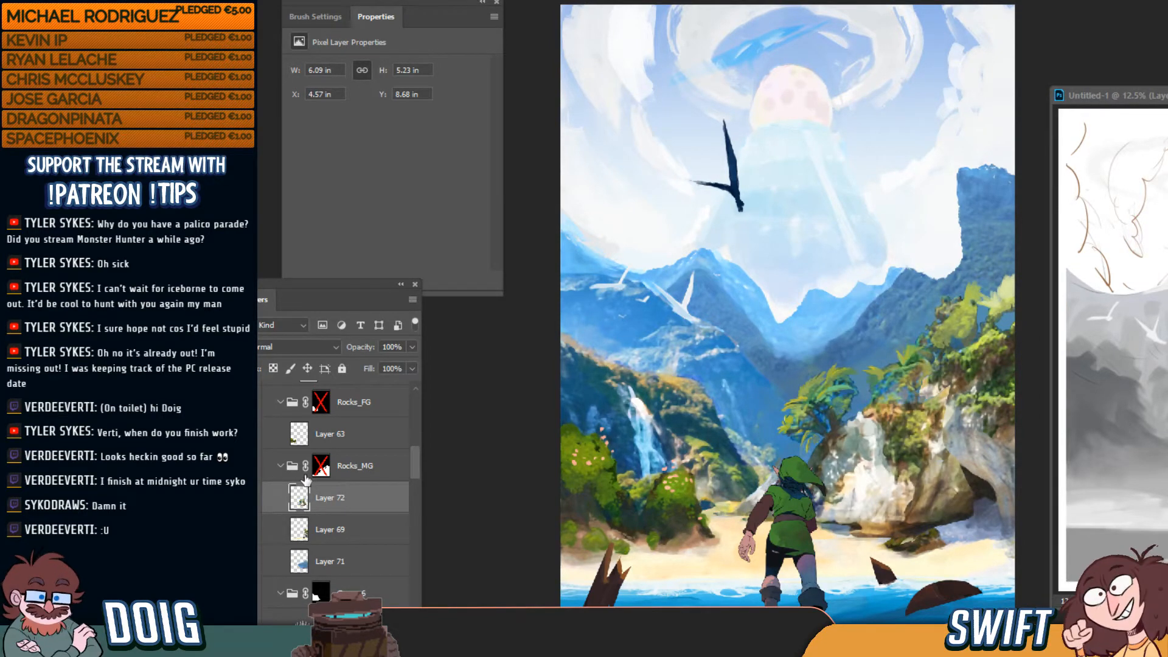
drag(866, 467, 849, 441)
drag(344, 512, 365, 536)
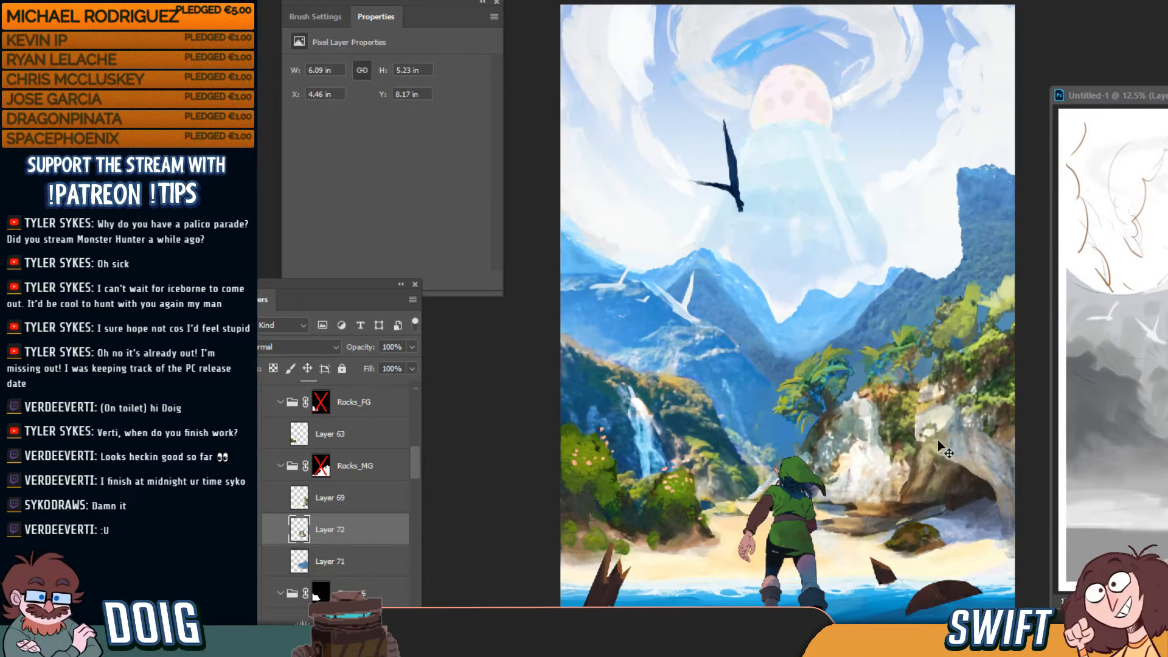
drag(940, 447, 898, 484)
Darken the rock slightly with Hue/Saturation lightness and nudge it into place
key(ctrl+u)
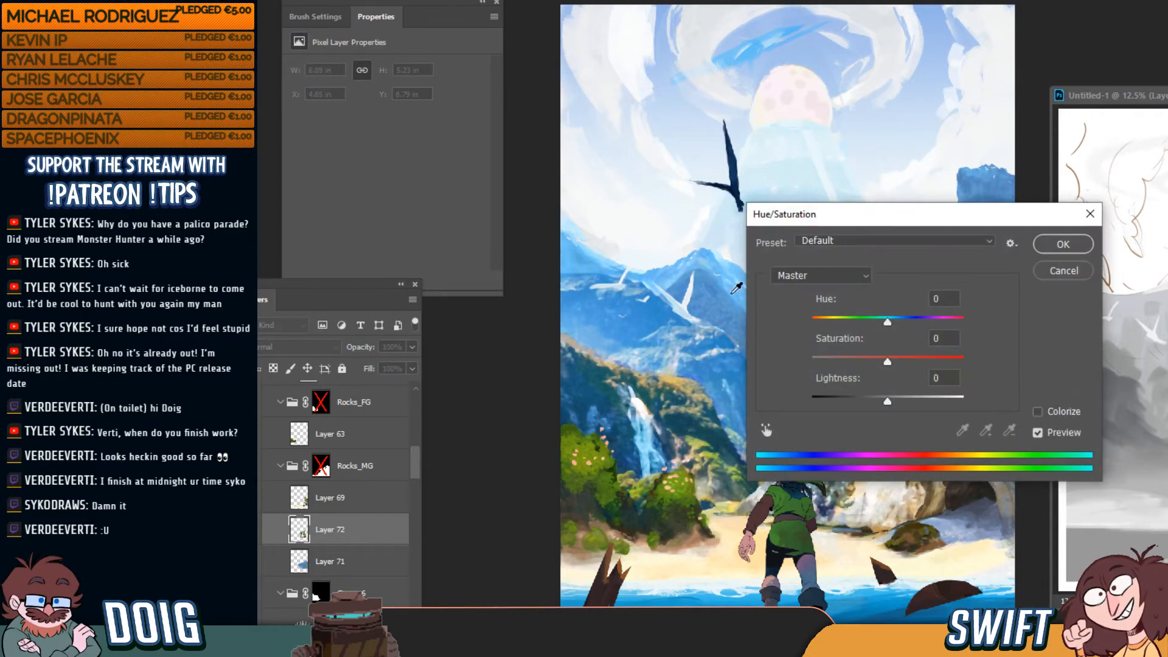
drag(888, 401, 880, 401)
drag(902, 217, 1167, 178)
drag(1146, 363, 1133, 363)
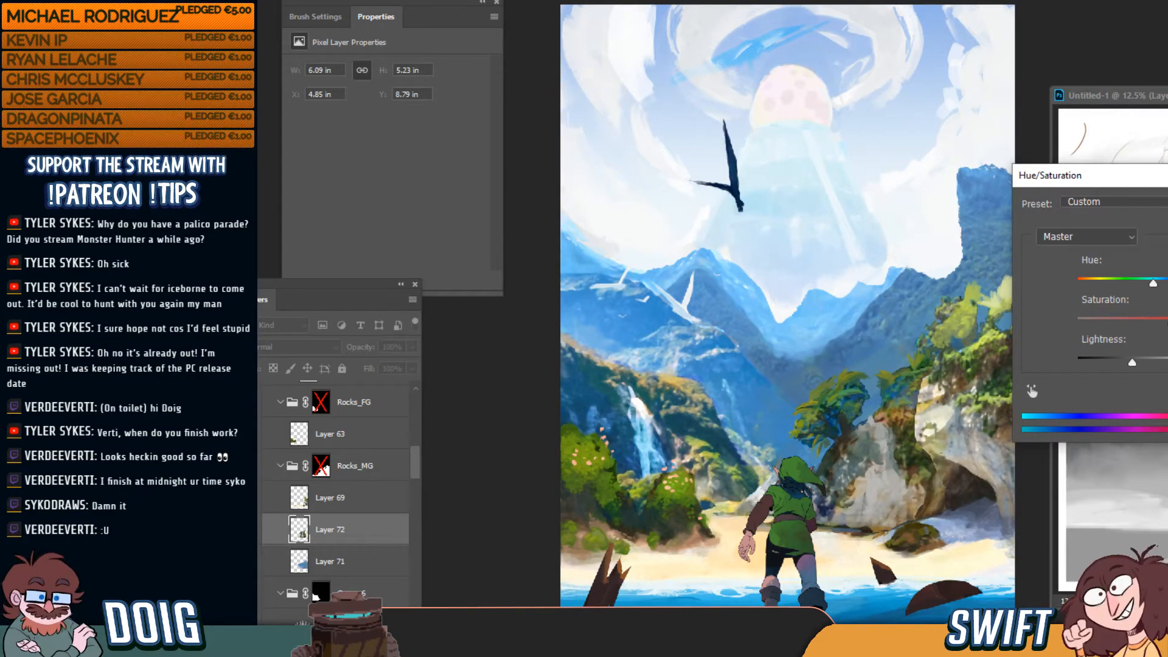
drag(1133, 363, 1134, 363)
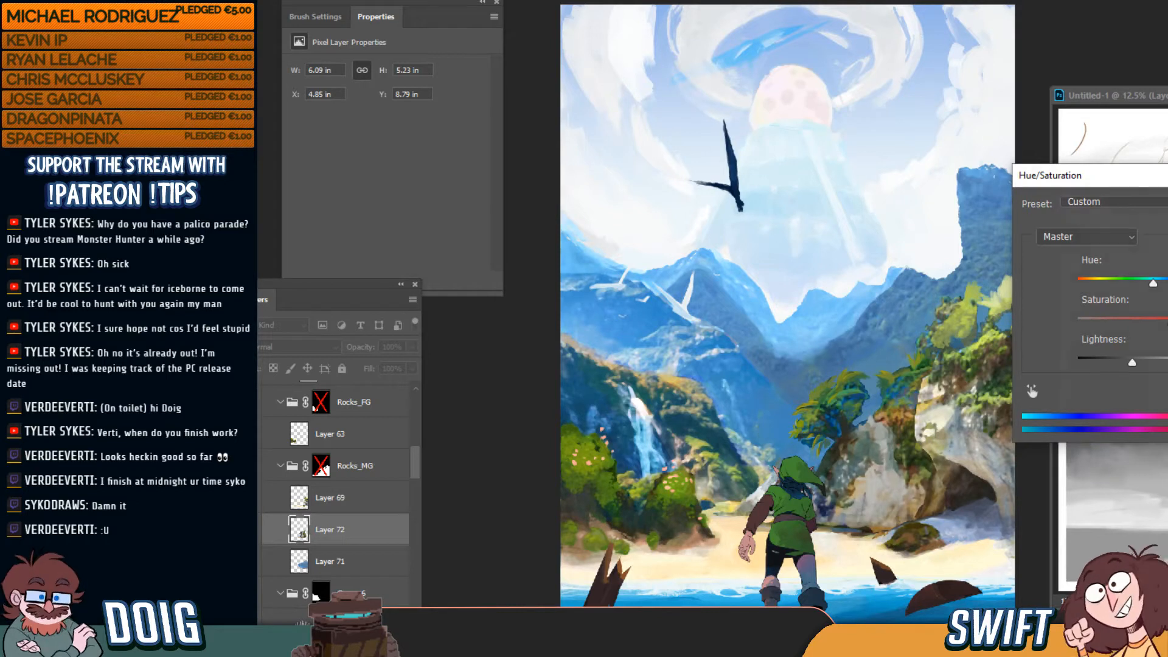
key(Return)
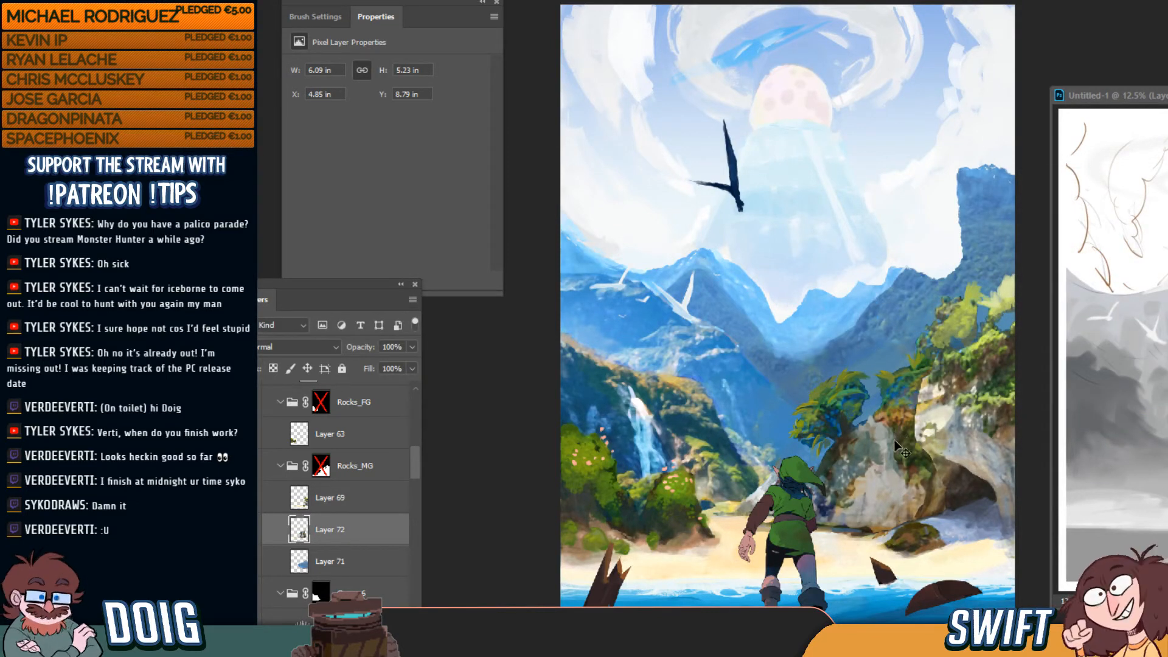
mouse_move(894, 449)
mouse_down()
mouse_move(889, 468)
mouse_move(888, 429)
mouse_up()
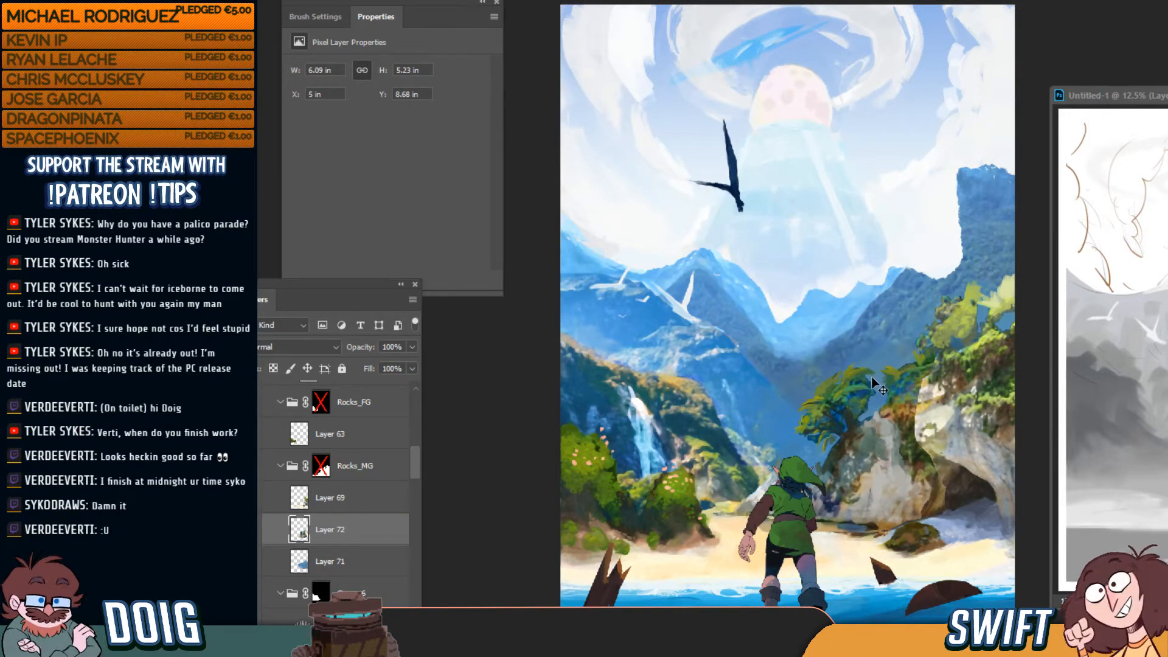
Try Color Balance on the rock, cancel, reopen it, and push midtones and shadows toward blue
key(ctrl+b)
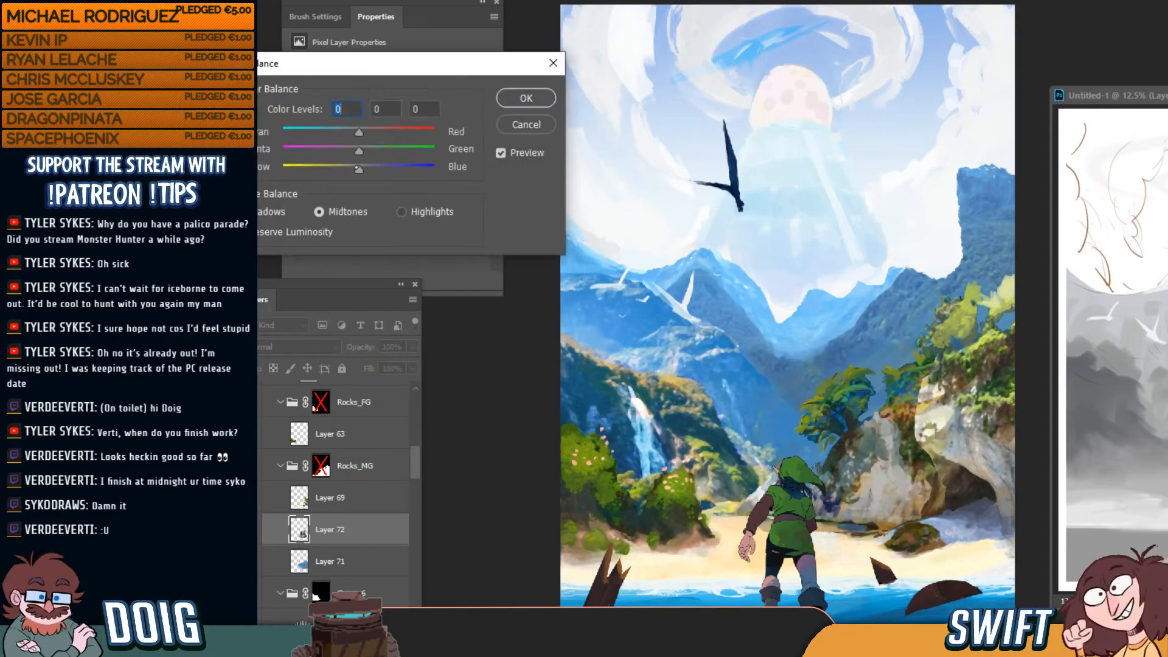
drag(359, 168, 376, 171)
key(Tab)
key(Tab)
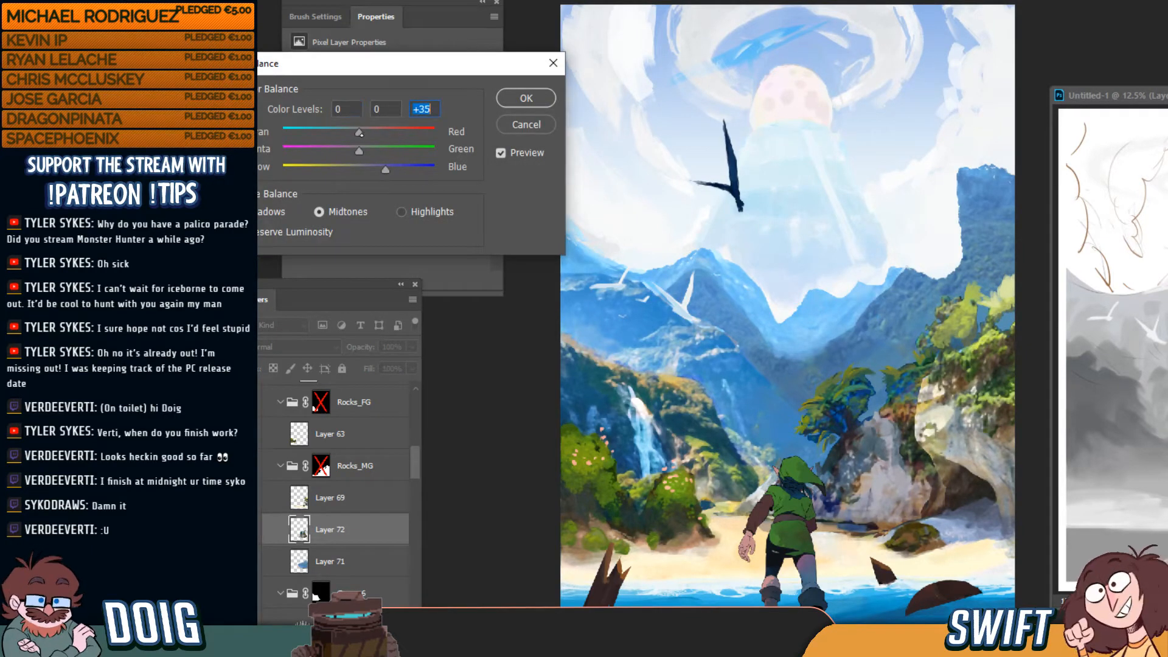
click(527, 125)
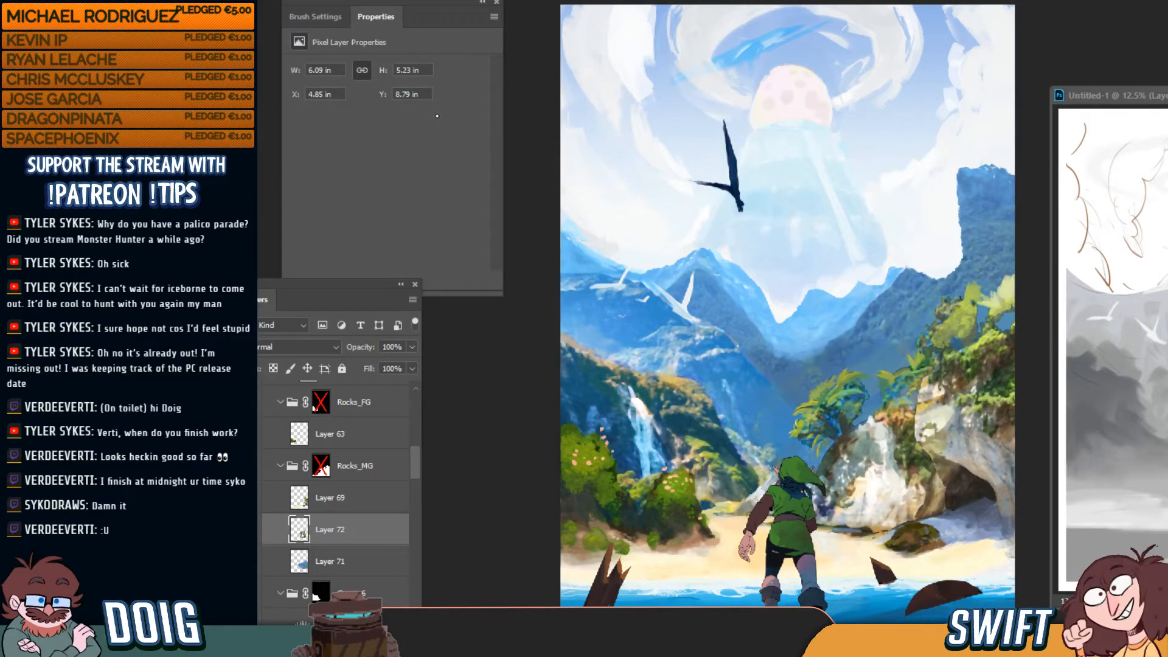
key(ctrl+b)
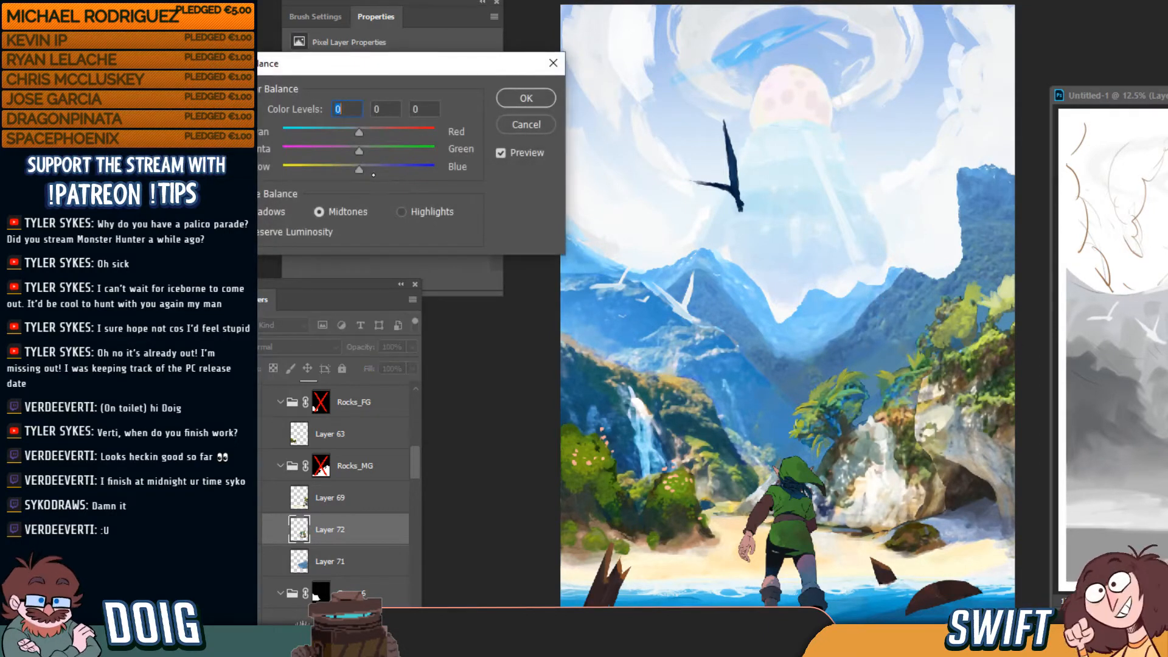
click(367, 170)
key(Tab)
key(Tab)
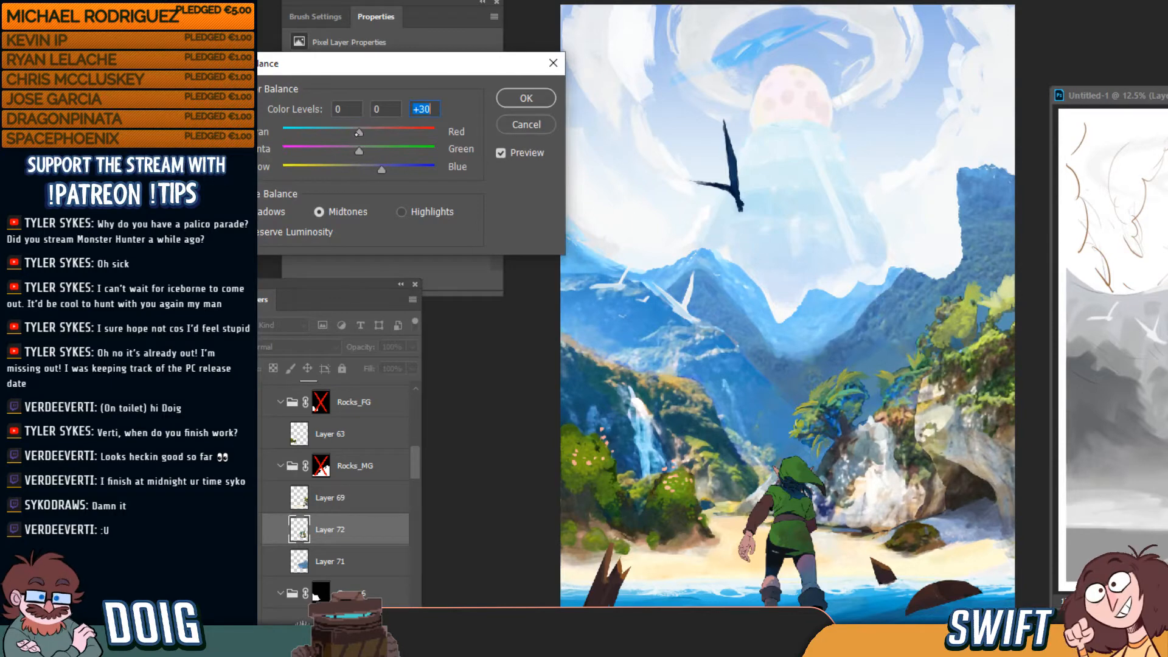
key(Tab)
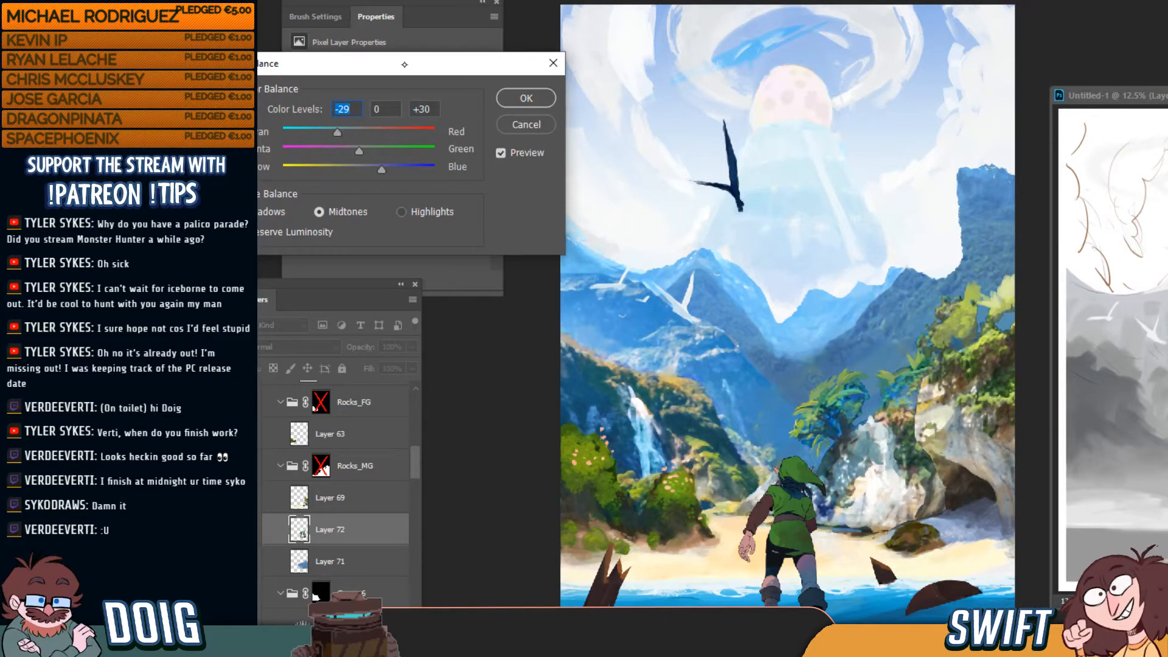
drag(404, 64, 527, 85)
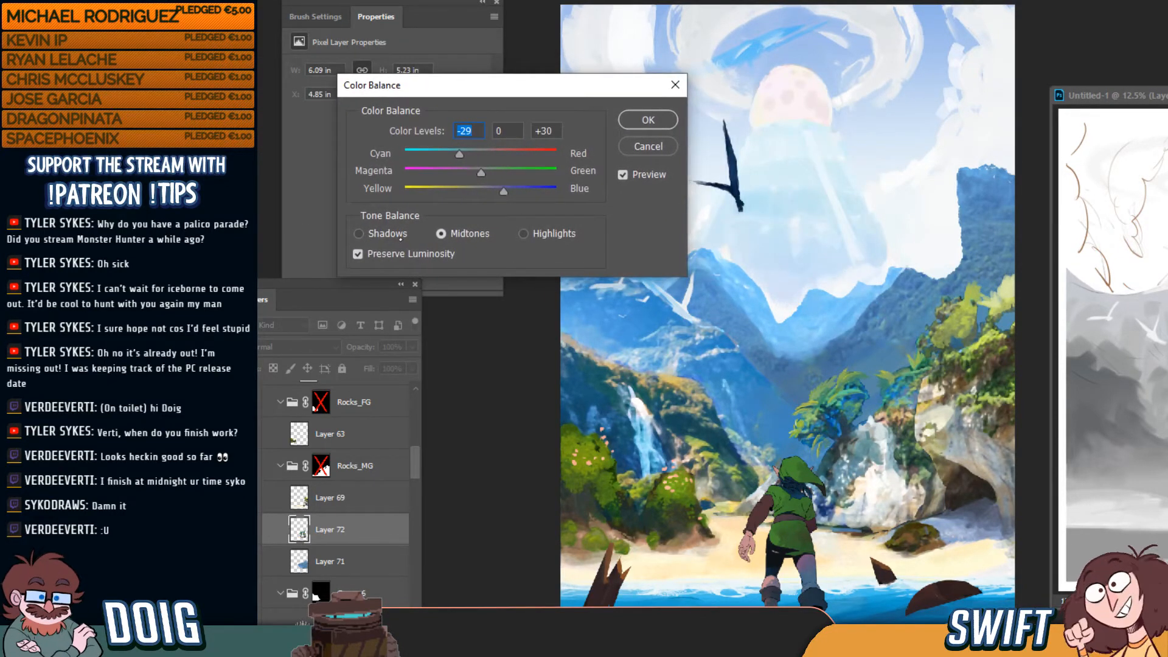
click(385, 233)
drag(490, 186, 497, 198)
Set the highlight color levels to -36, -27, +32 and apply the Color Balance
click(536, 234)
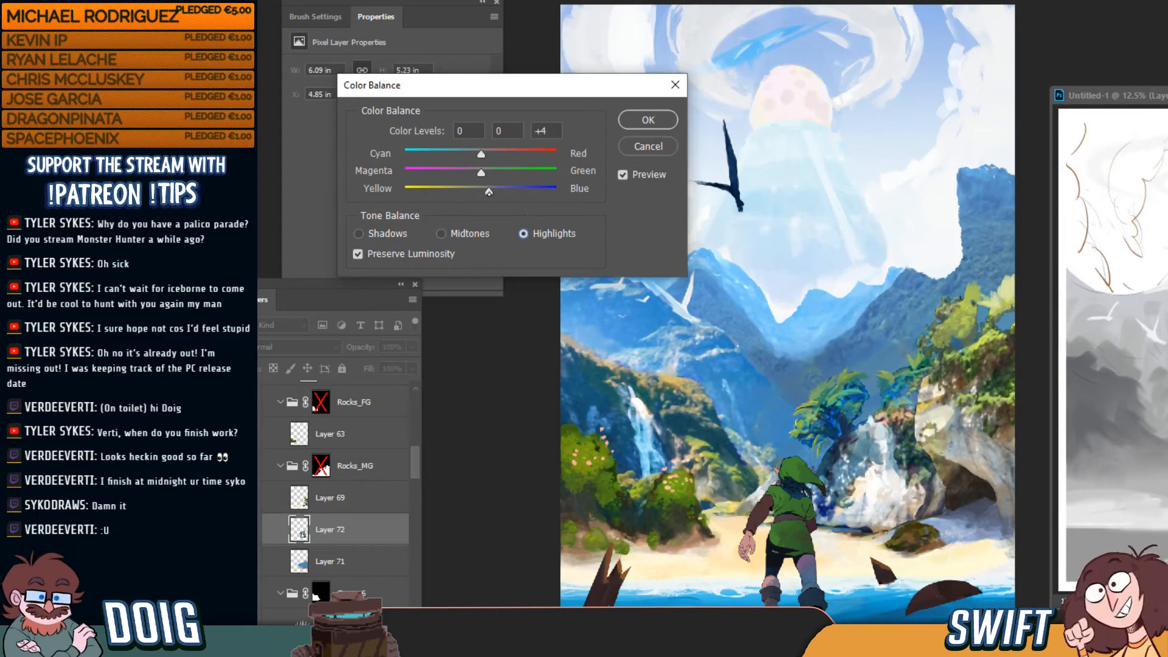
drag(502, 193, 502, 192)
drag(481, 154, 457, 155)
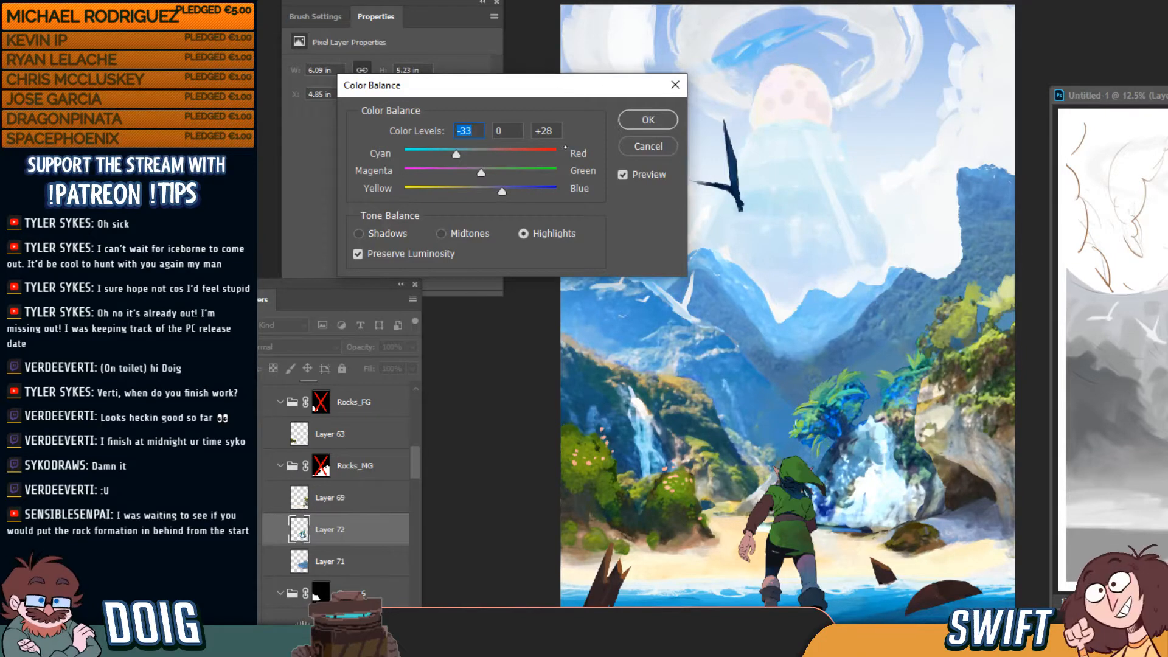
drag(457, 155, 456, 158)
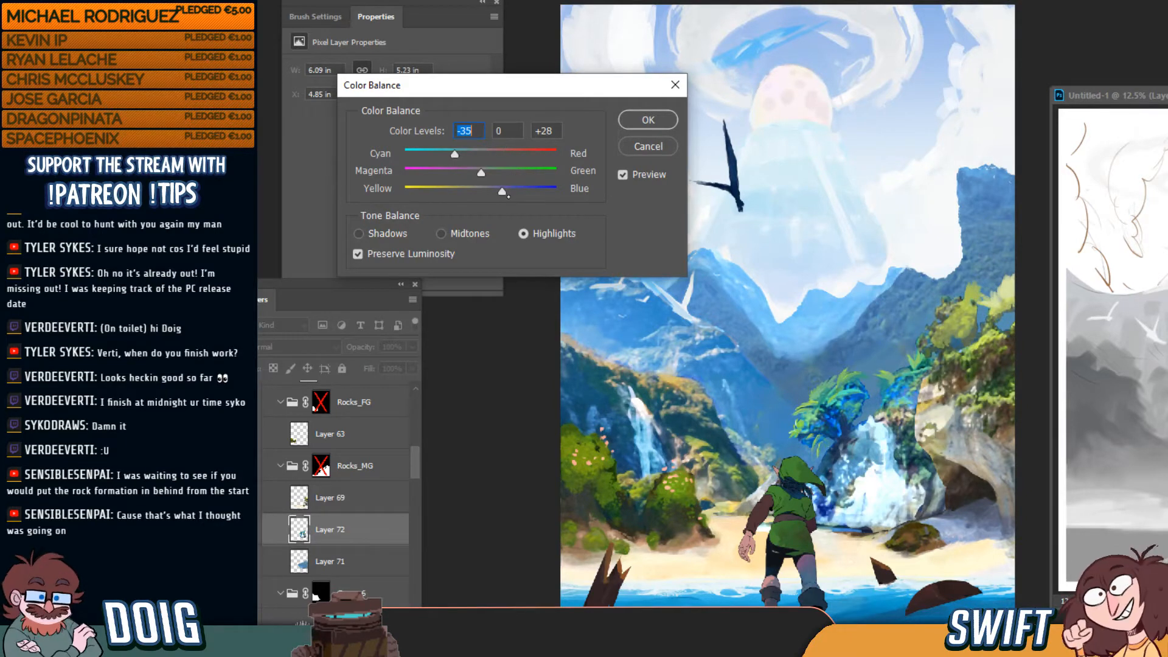
drag(498, 193, 466, 173)
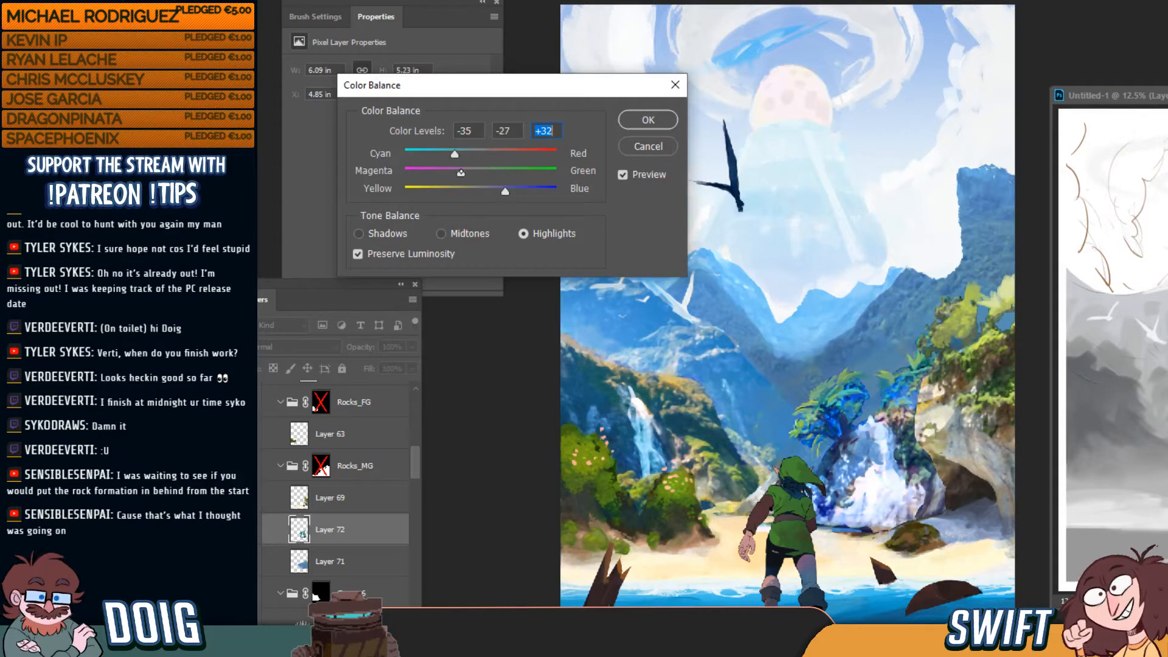
click(493, 139)
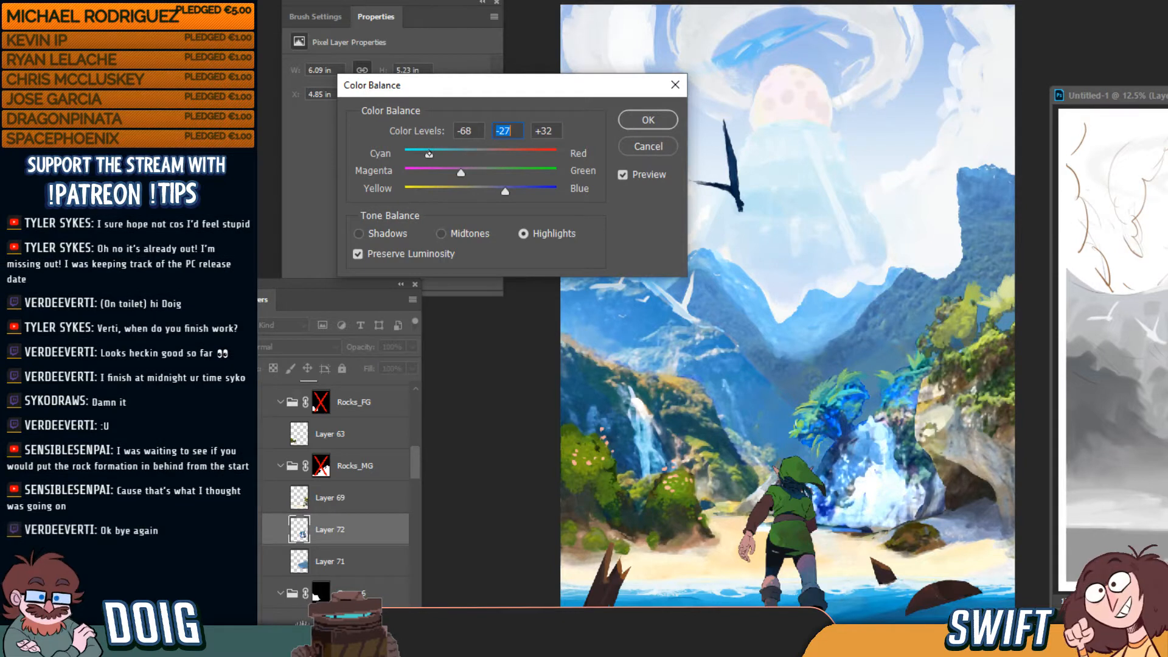
drag(429, 154, 448, 154)
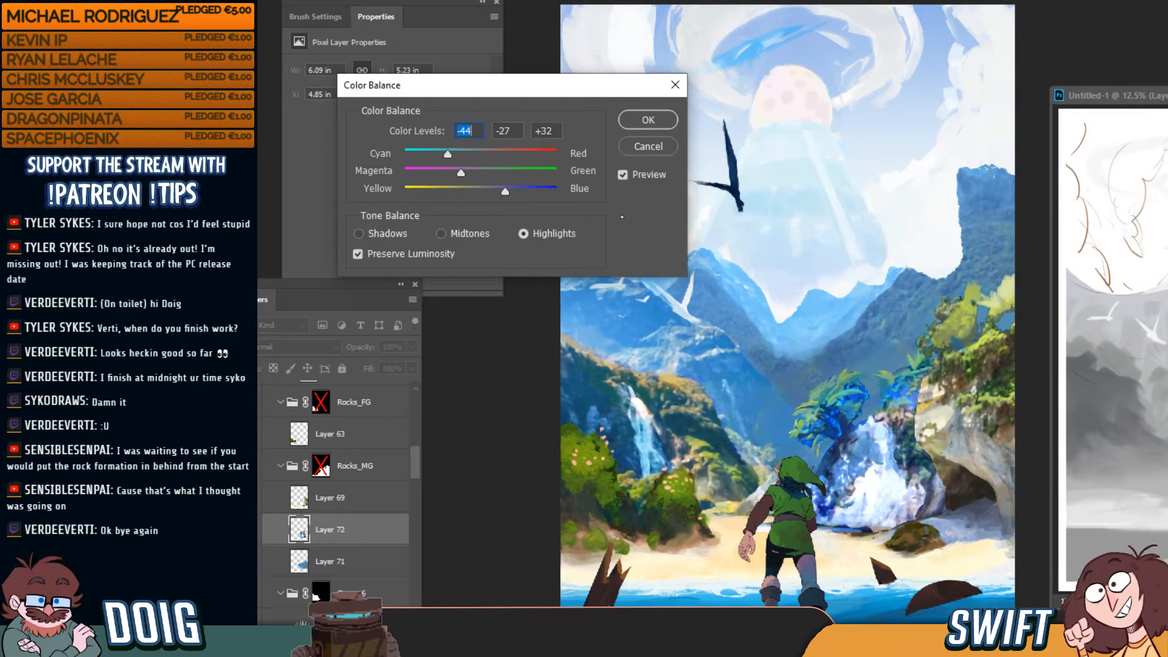
drag(450, 154, 454, 155)
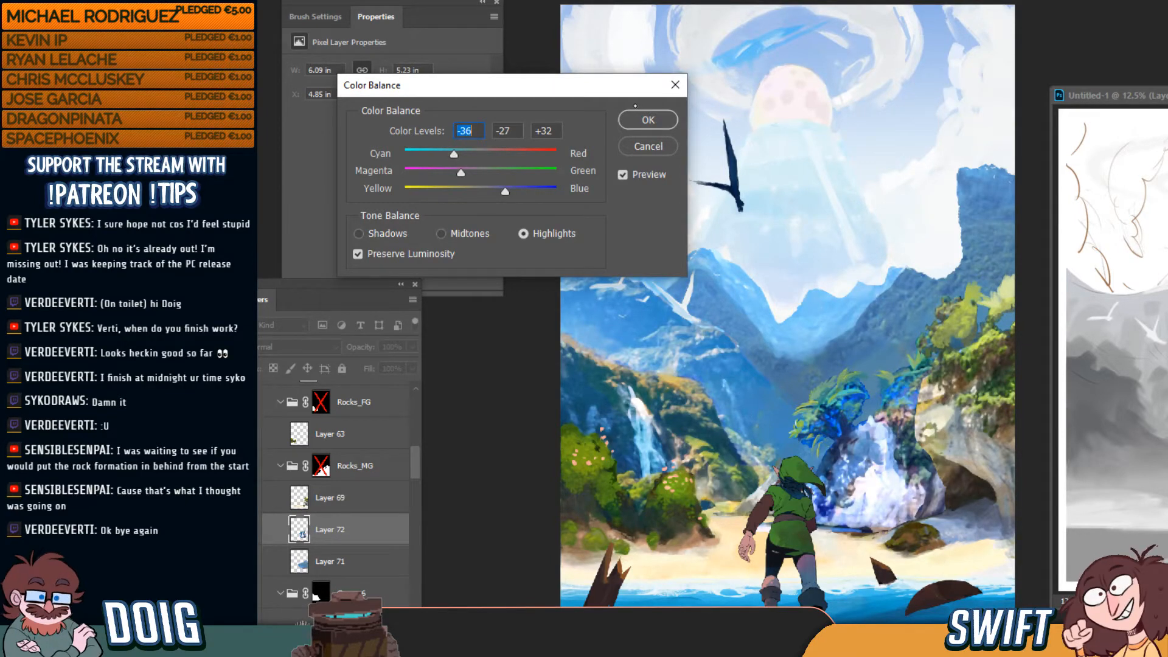
click(643, 120)
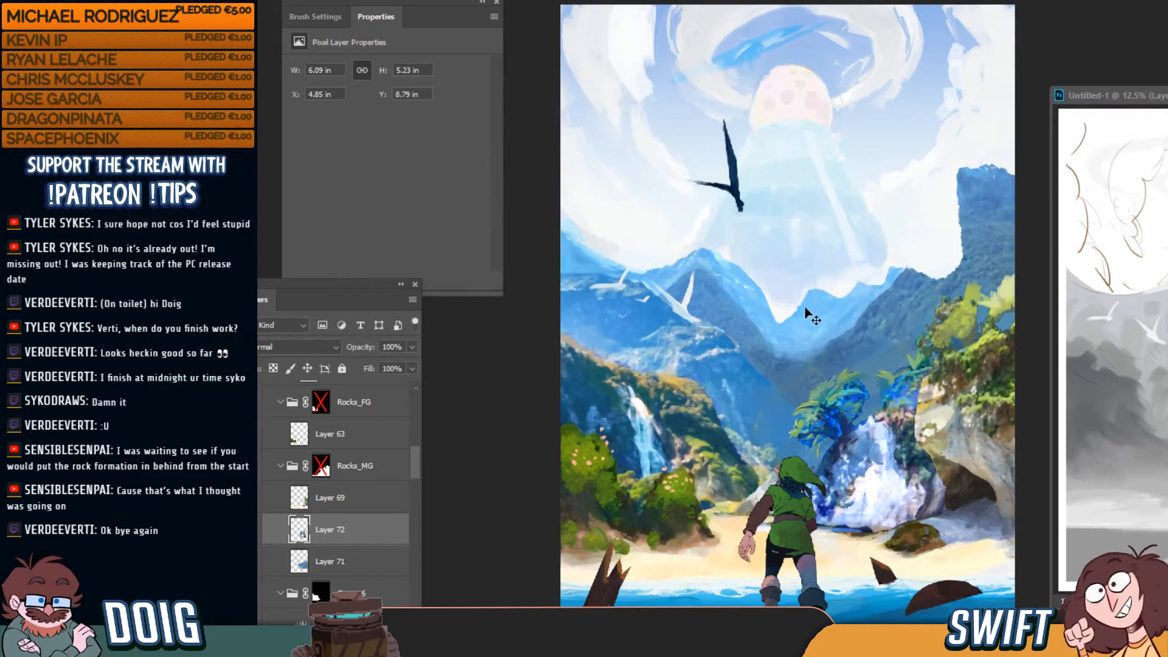
With a smaller brush, paint over the dark blue edge and grey band where the waterfall meets the sand
scroll(831, 310, up, 2)
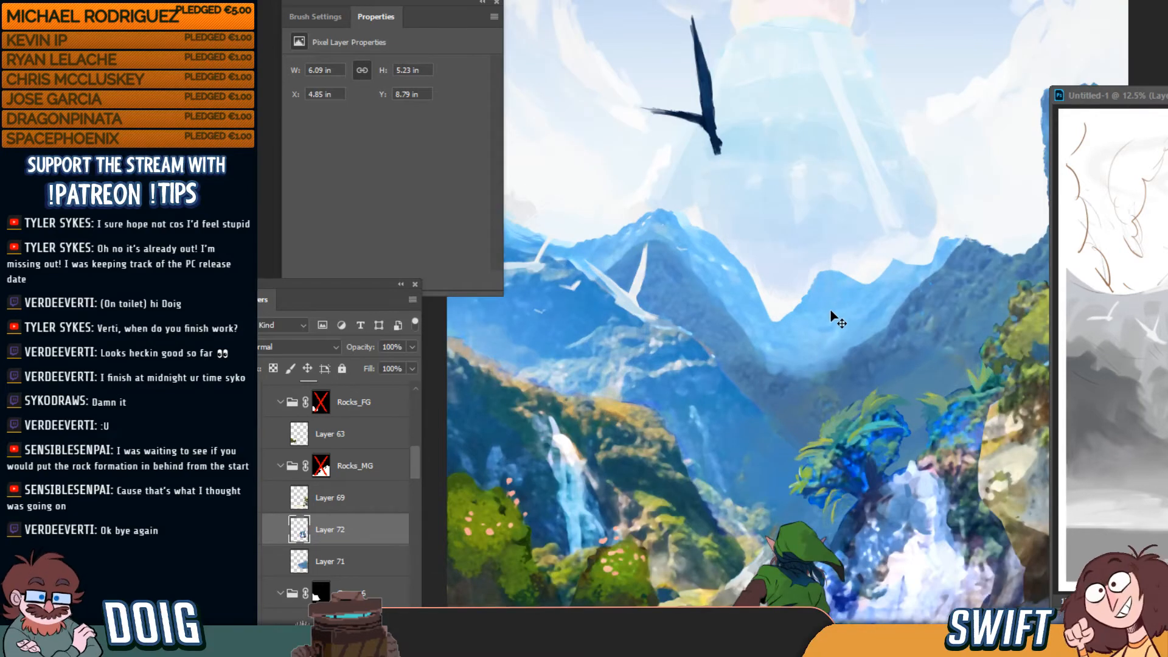
mouse_move(877, 401)
mouse_down()
mouse_move(777, 314)
mouse_move(692, 286)
mouse_move(770, 266)
mouse_up()
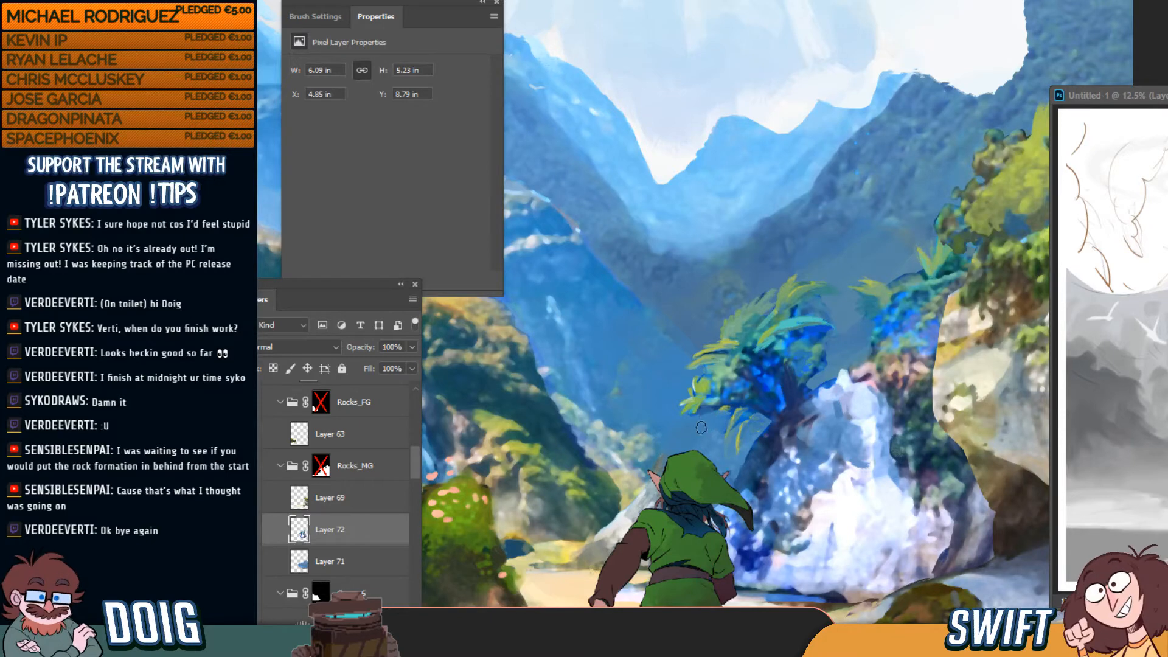
drag(816, 387, 780, 276)
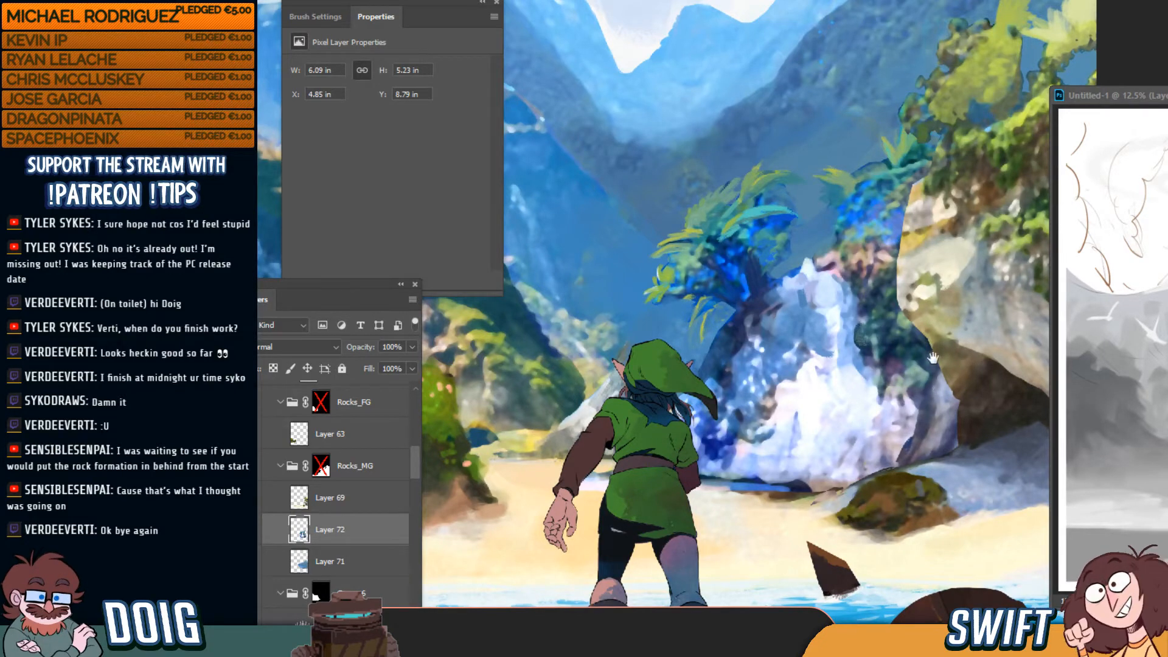
drag(933, 356, 875, 343)
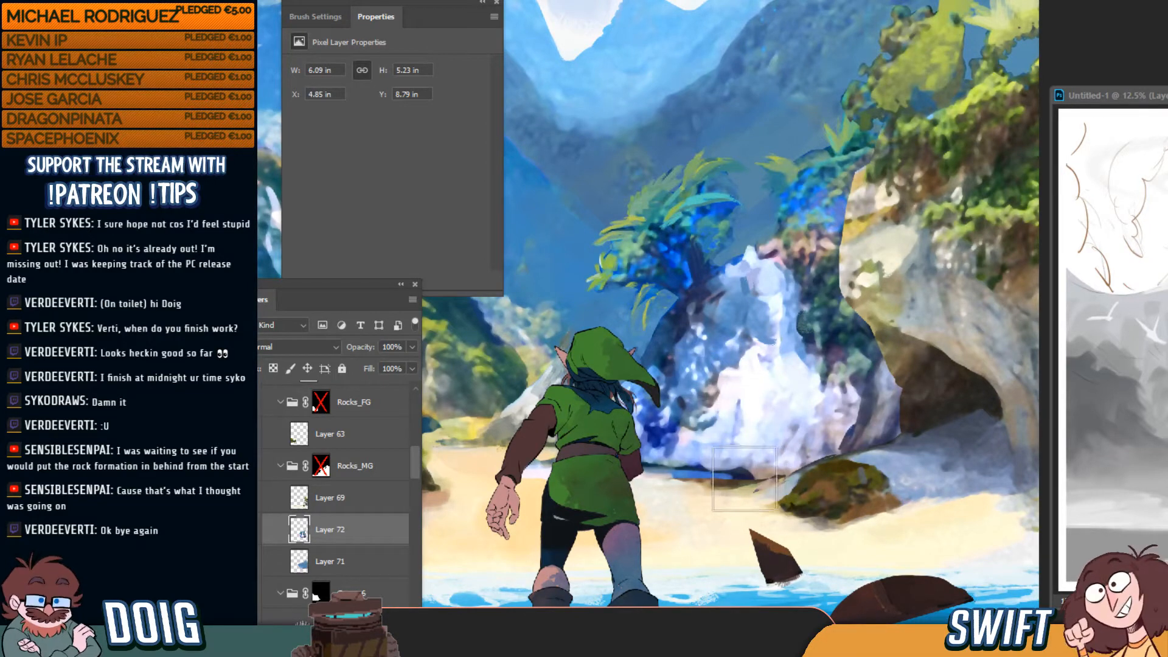
key(bracketleft)
key(bracketleft)
key(bracketleft)
mouse_move(744, 481)
mouse_down()
mouse_move(667, 472)
mouse_move(711, 467)
mouse_move(645, 466)
mouse_move(782, 464)
mouse_move(646, 478)
mouse_move(778, 463)
mouse_move(677, 471)
mouse_move(771, 469)
mouse_up()
alt+click(846, 444)
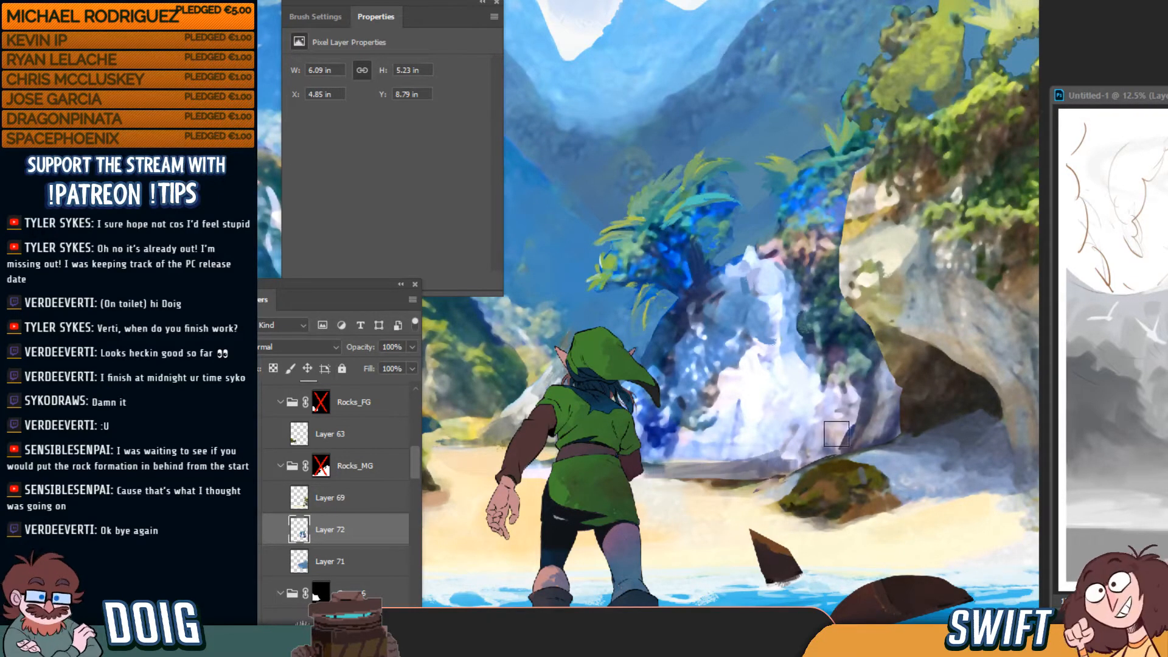
mouse_move(705, 498)
mouse_down()
mouse_move(739, 478)
mouse_move(654, 472)
mouse_move(730, 472)
mouse_move(751, 487)
mouse_move(738, 497)
mouse_up()
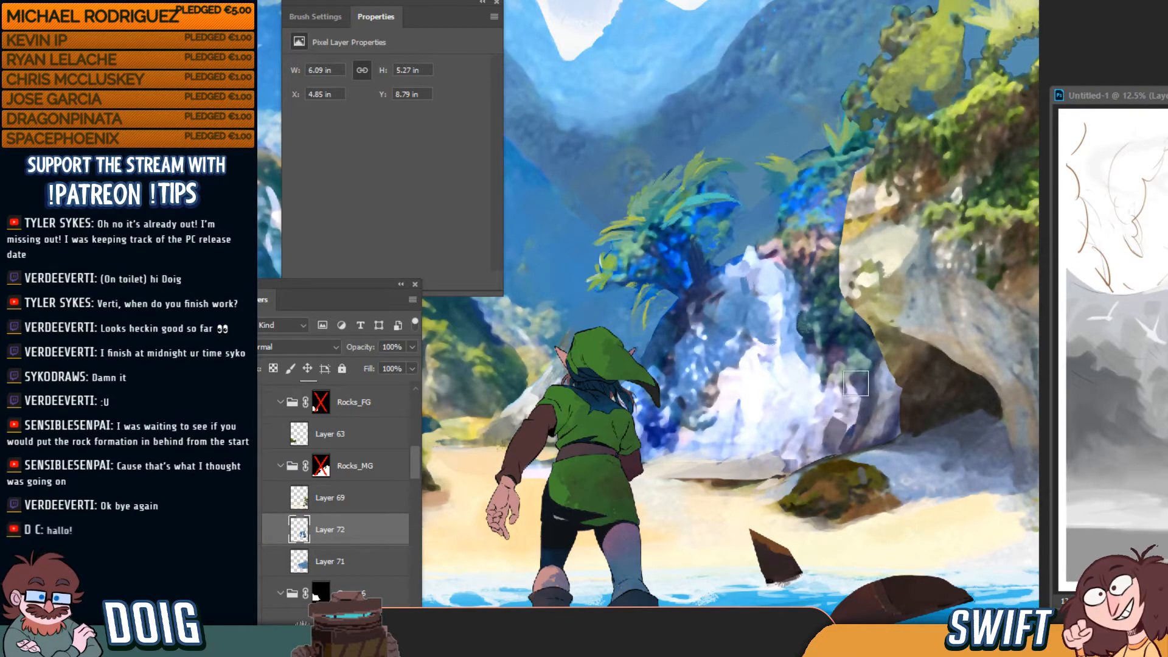
Repaint the dark rock patch beside the waterfall with grey sampled from the nearby rock
alt+click(849, 413)
drag(828, 433, 829, 446)
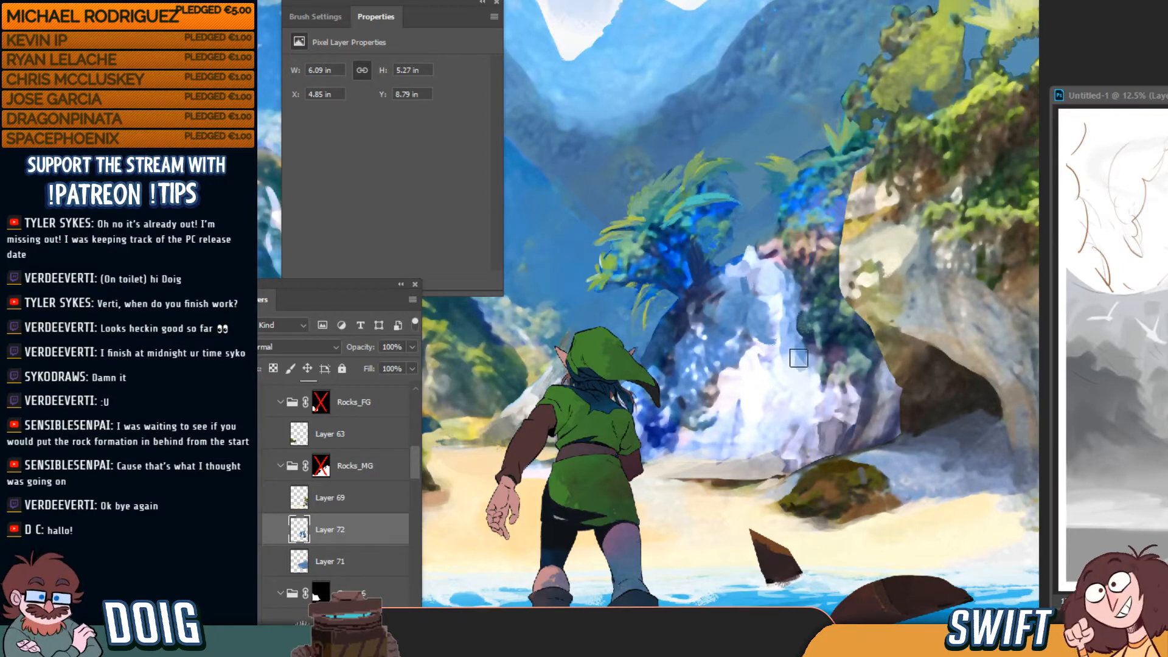
key(])
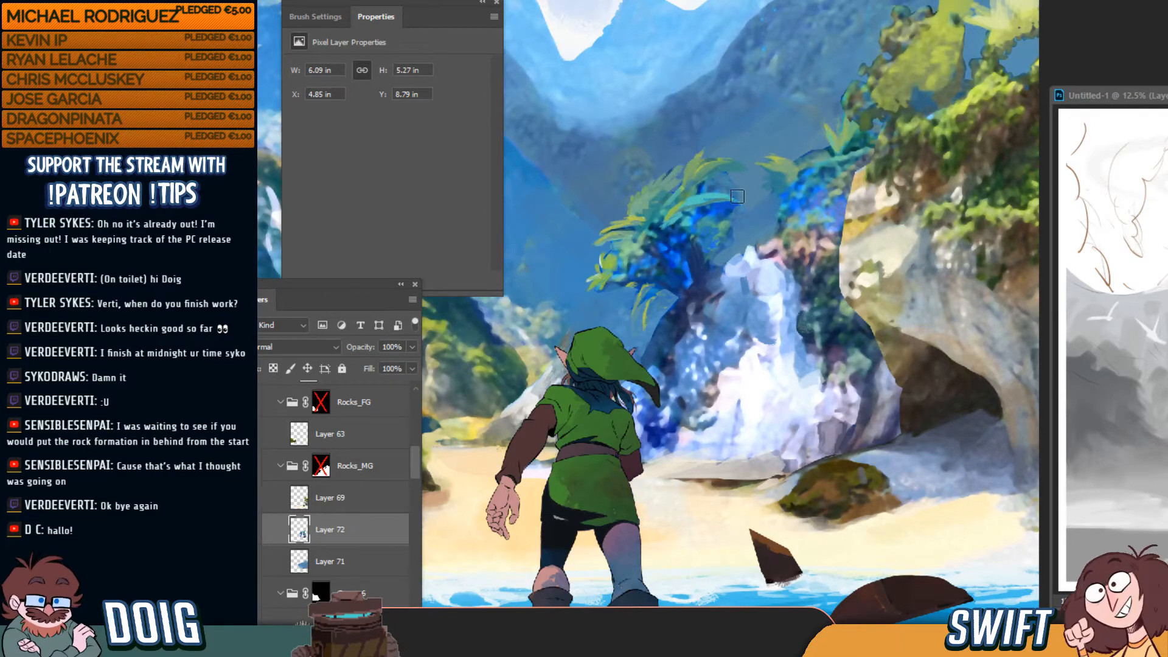
drag(708, 326, 750, 291)
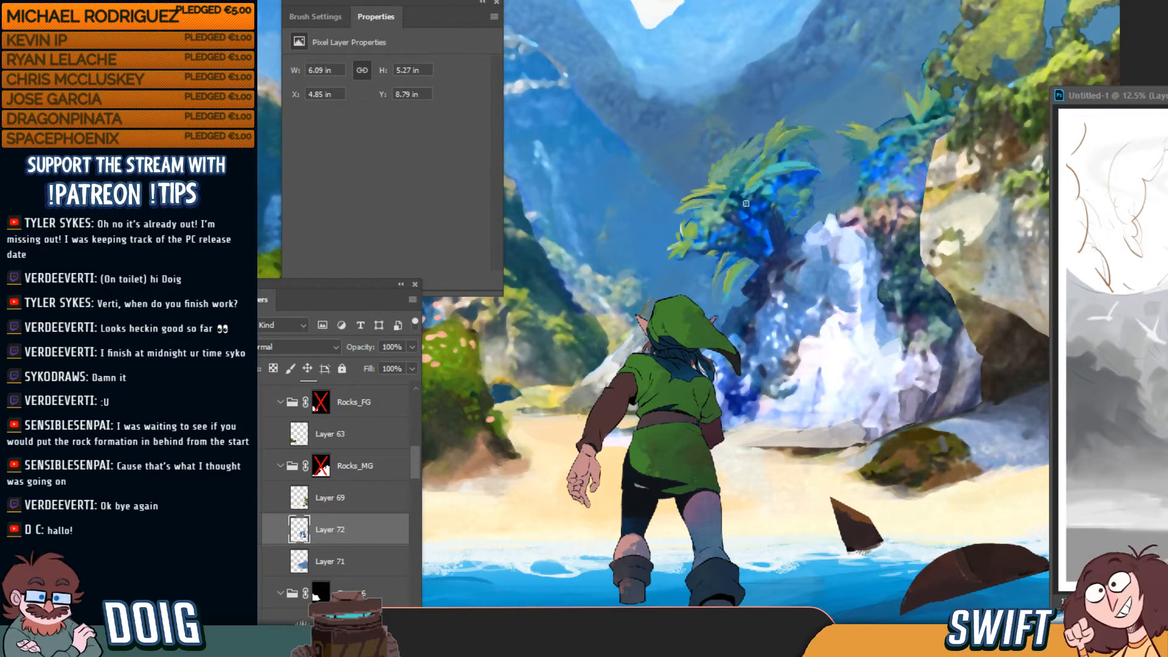
key(ctrl+minus)
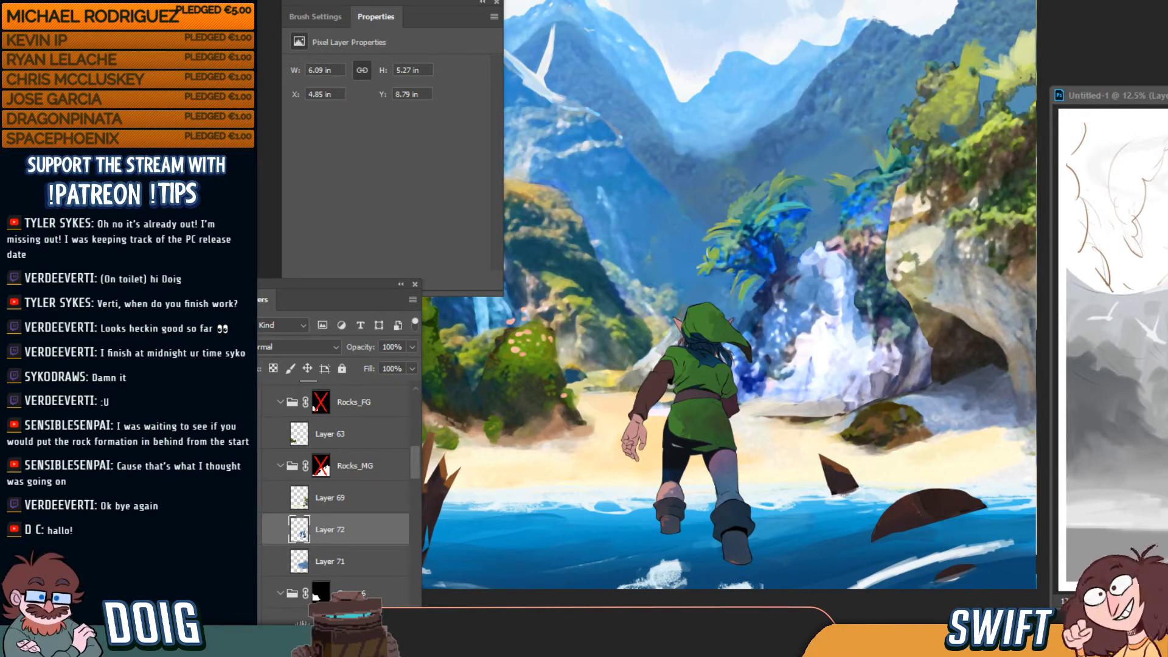
Cut the outlined sand edge behind Link from Layer 69 onto a new Layer 73
click(334, 509)
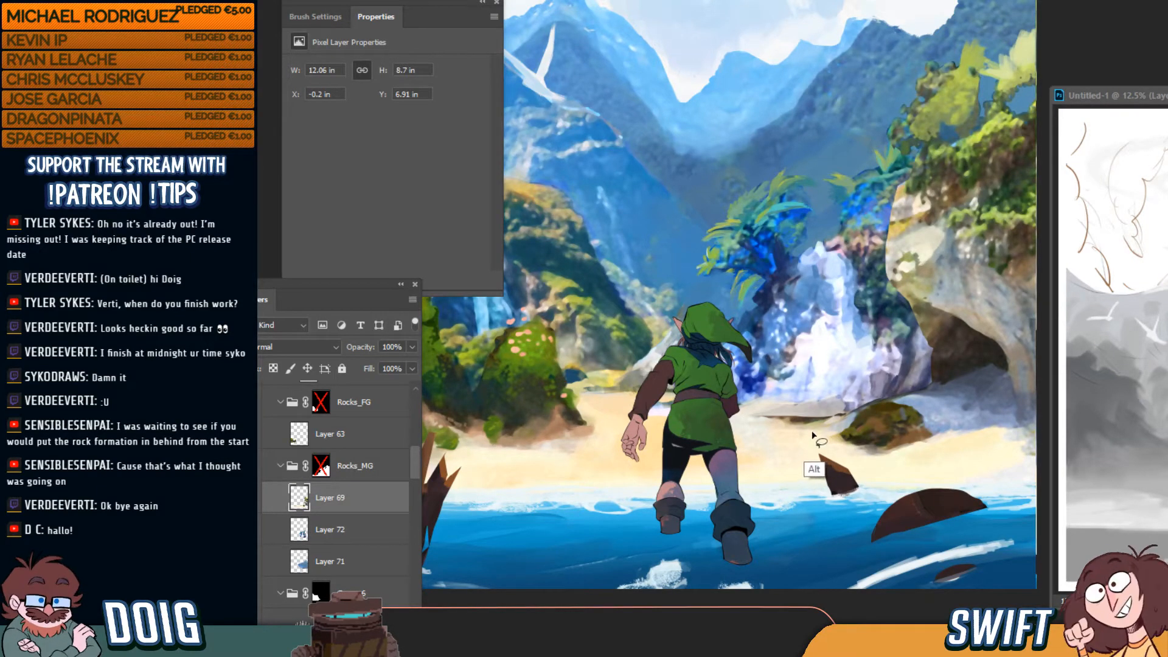
mouse_move(813, 432)
mouse_down()
mouse_move(926, 376)
mouse_move(791, 333)
mouse_move(669, 337)
mouse_move(609, 426)
mouse_up()
mouse_move(608, 426)
mouse_down()
mouse_move(748, 450)
mouse_move(826, 422)
mouse_up()
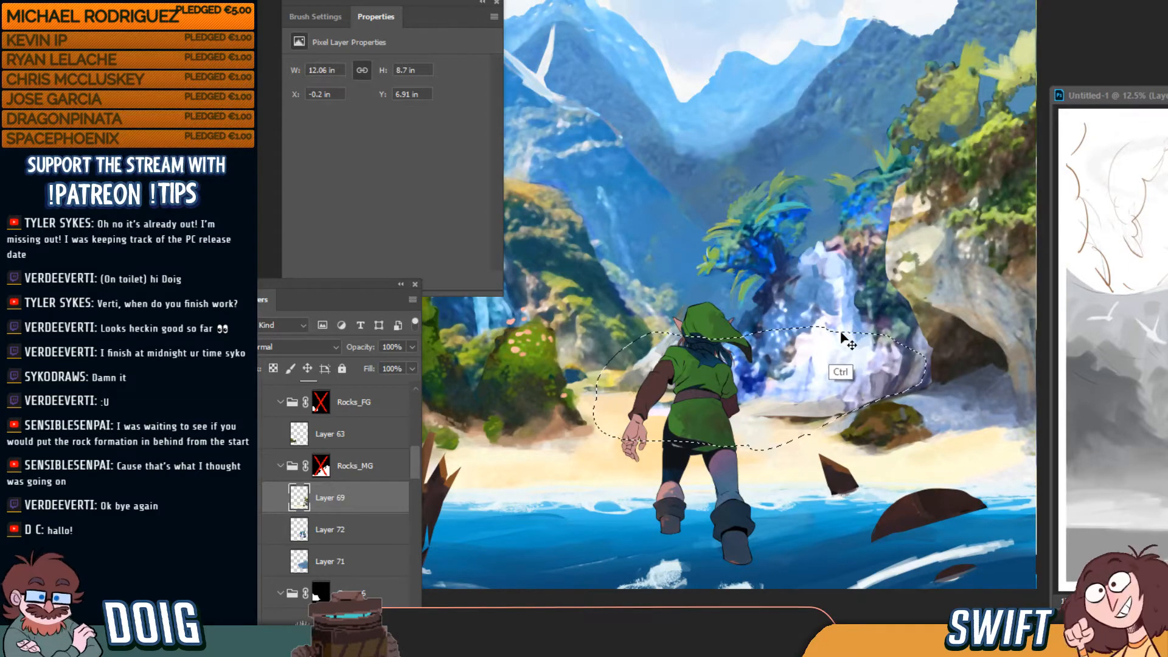
key(ctrl+x)
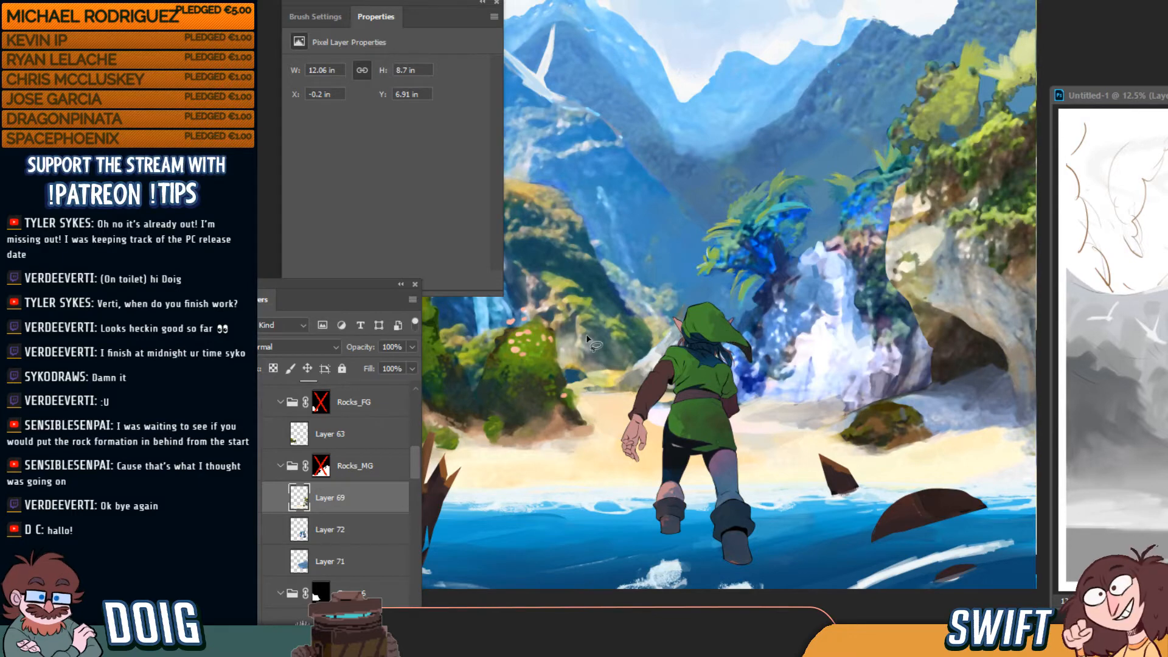
key(ctrl+v)
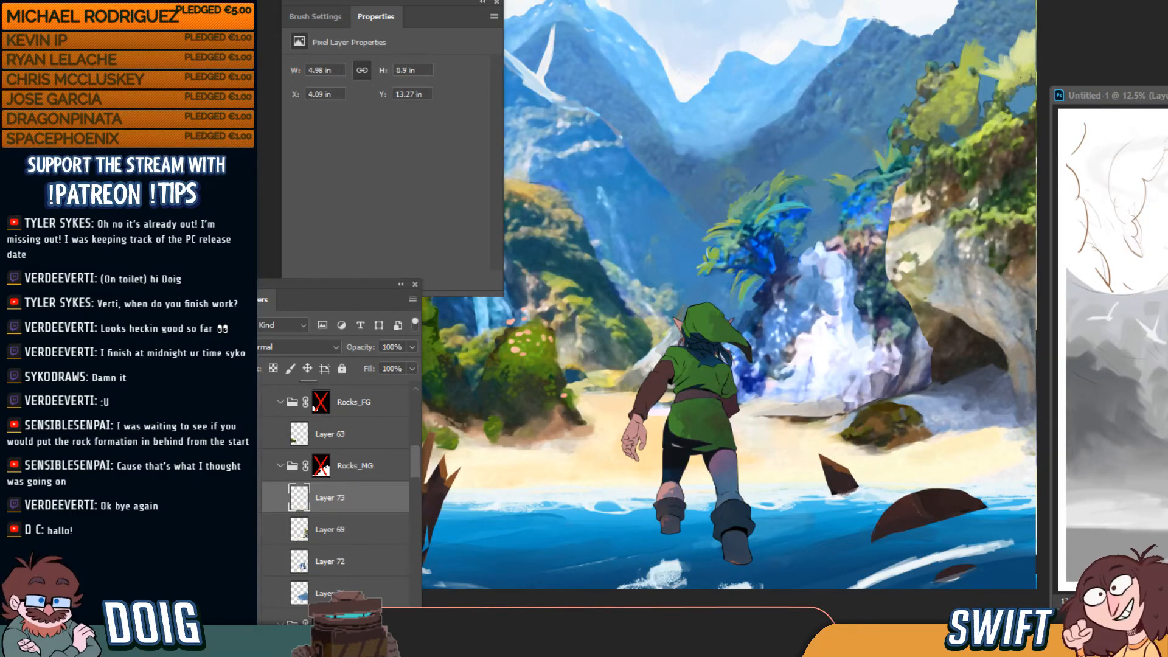
Shift Layer 73's sand edge to a new position, then hide it and return to Layer 69
click(249, 498)
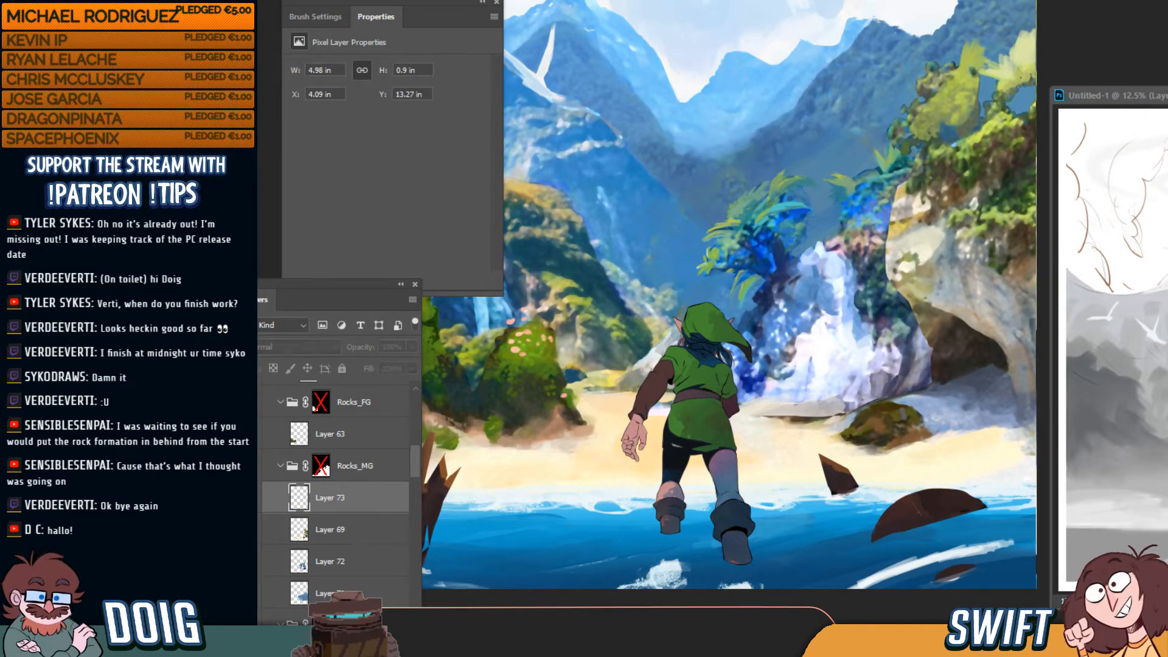
click(248, 498)
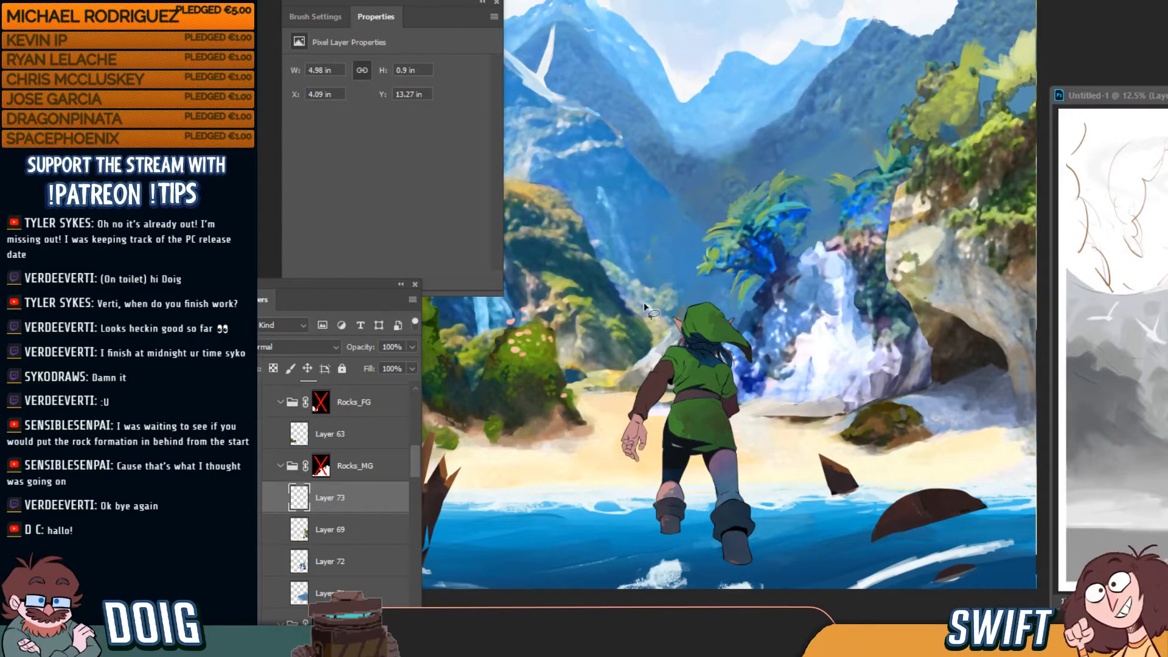
drag(799, 461, 852, 365)
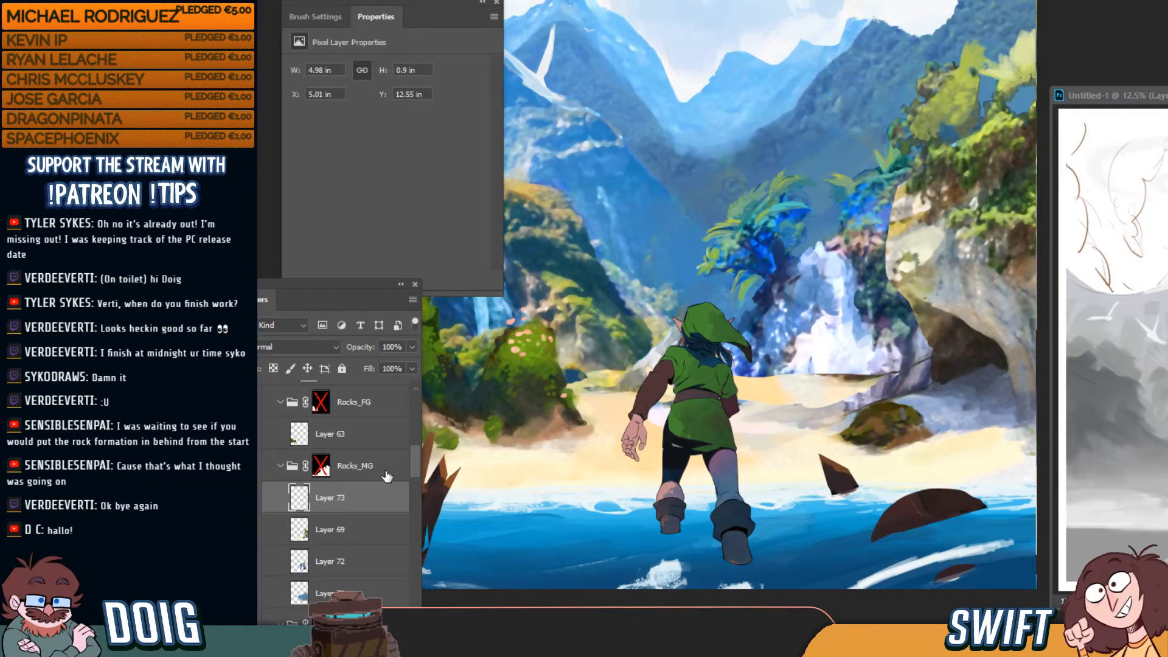
click(251, 500)
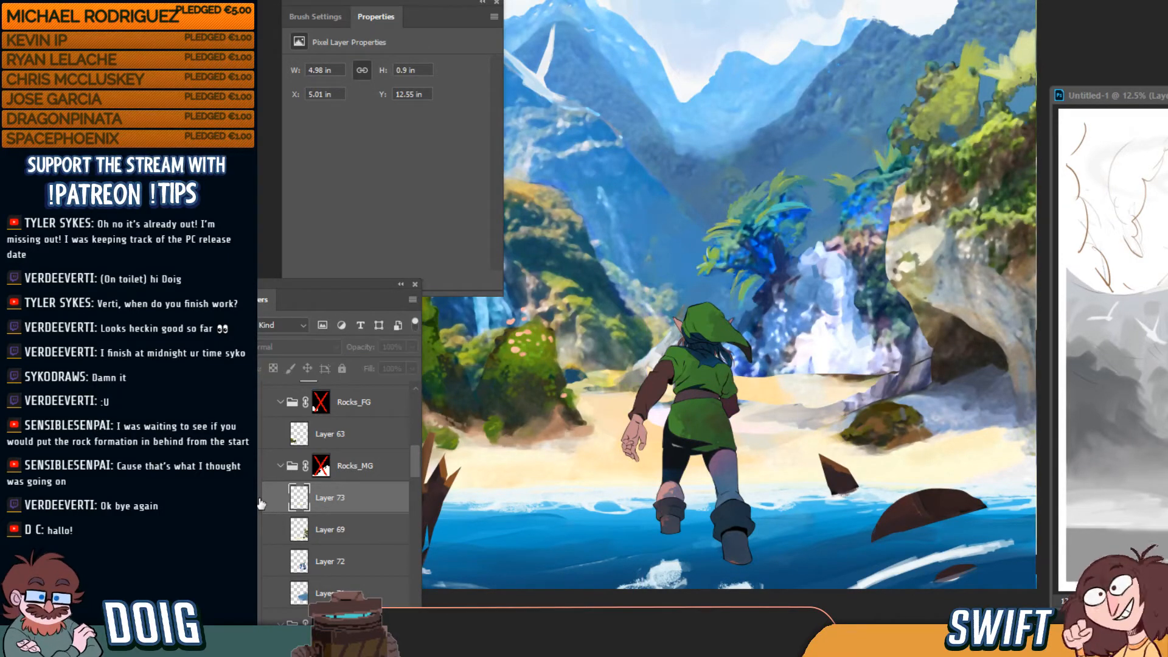
click(321, 534)
click(252, 564)
click(252, 565)
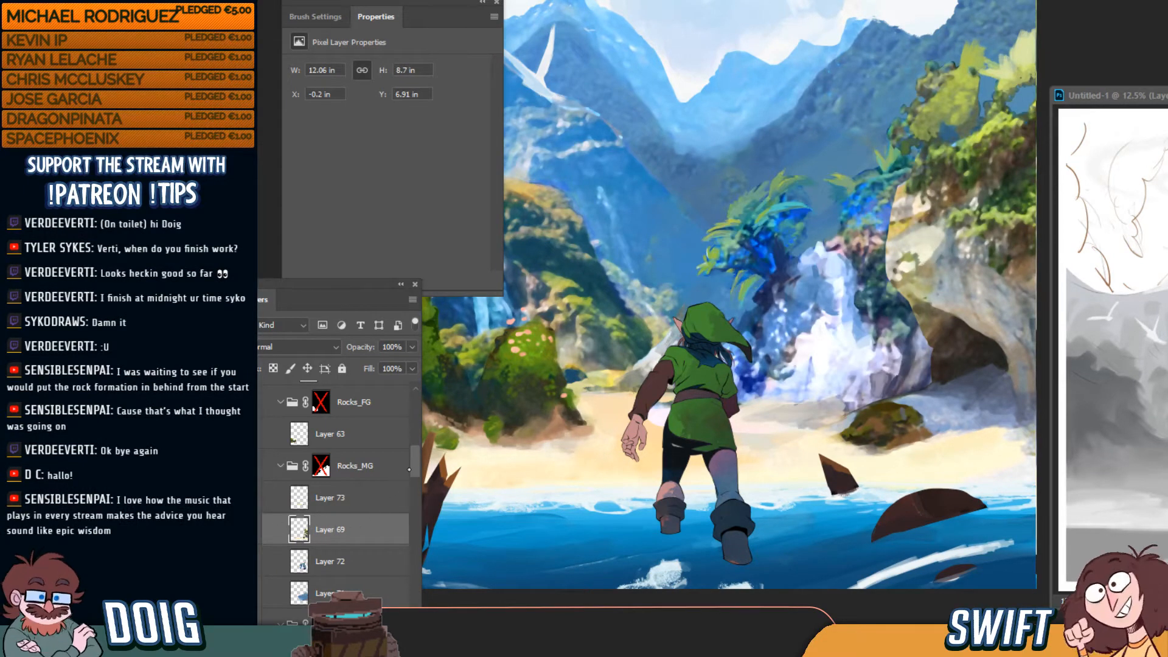
Fade the Link group's opacity to 0% and select the shading layer under the rock
scroll(417, 462, up, 10)
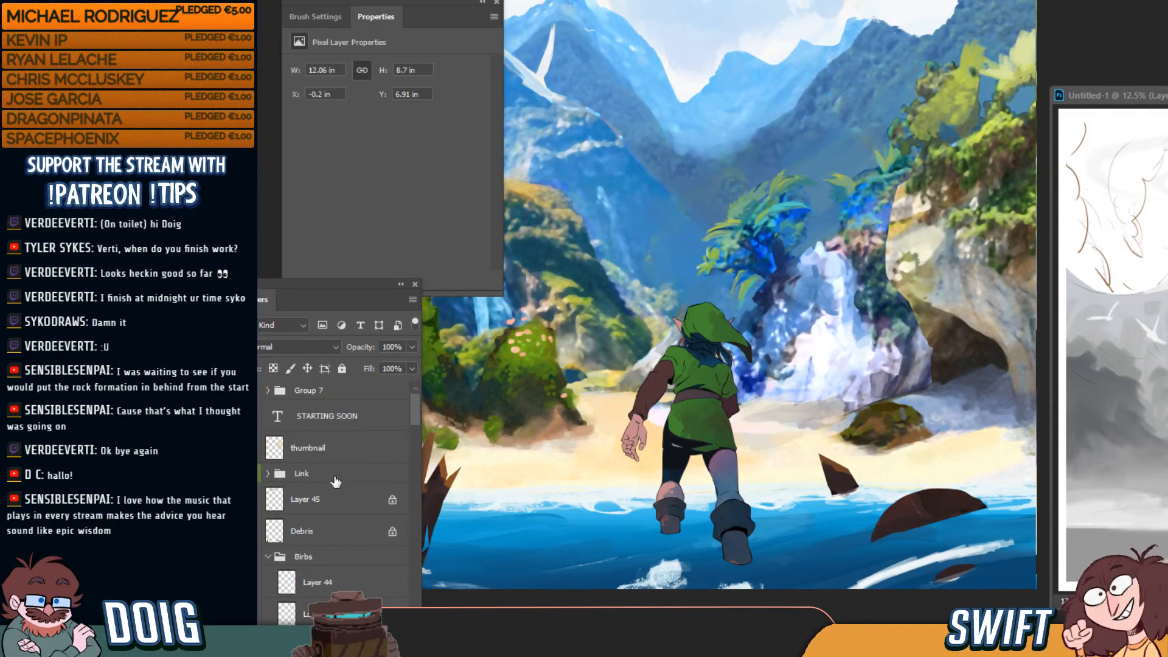
click(336, 478)
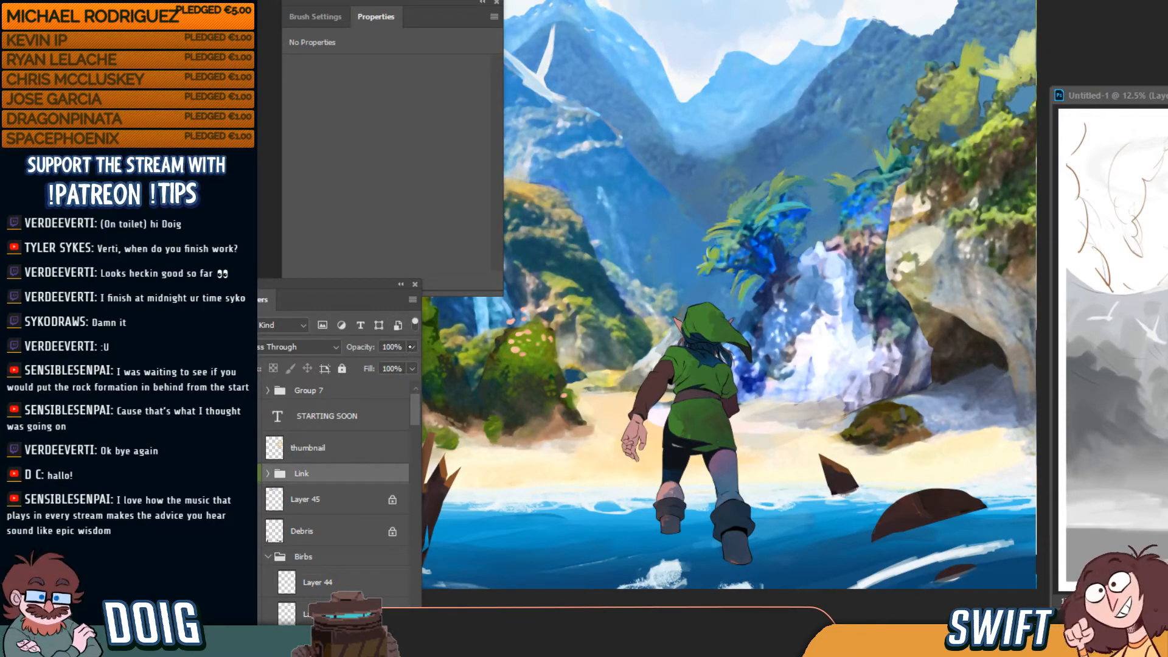
drag(412, 347, 317, 378)
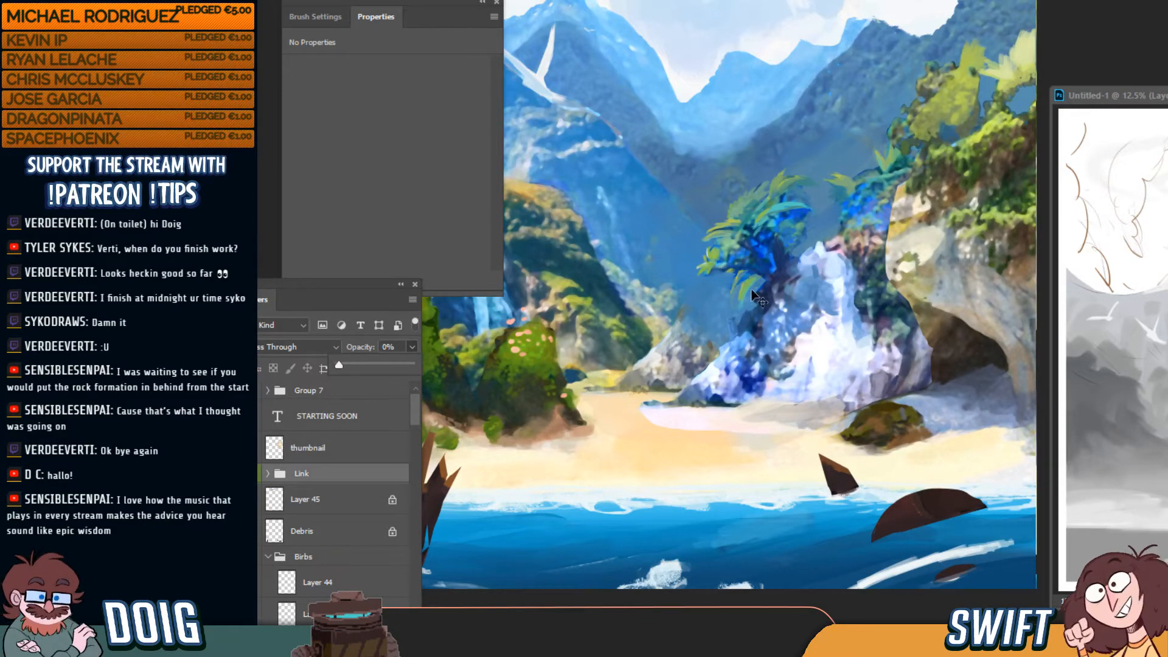
click(788, 388)
drag(718, 412, 696, 384)
ctrl+click(704, 423)
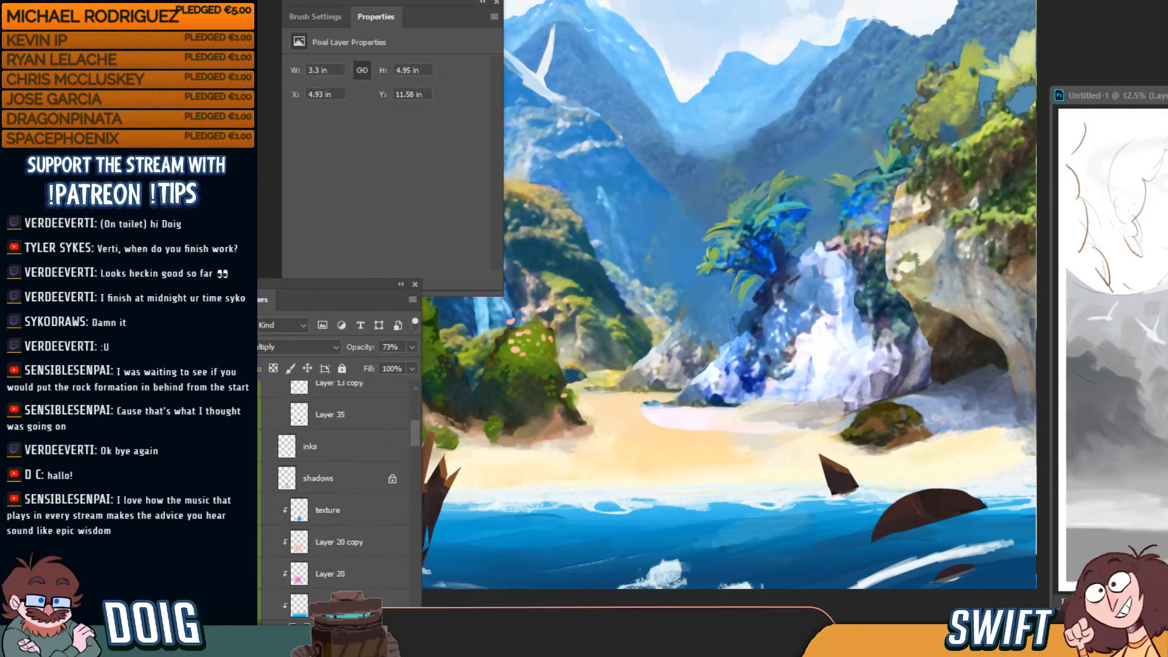
drag(415, 437, 415, 435)
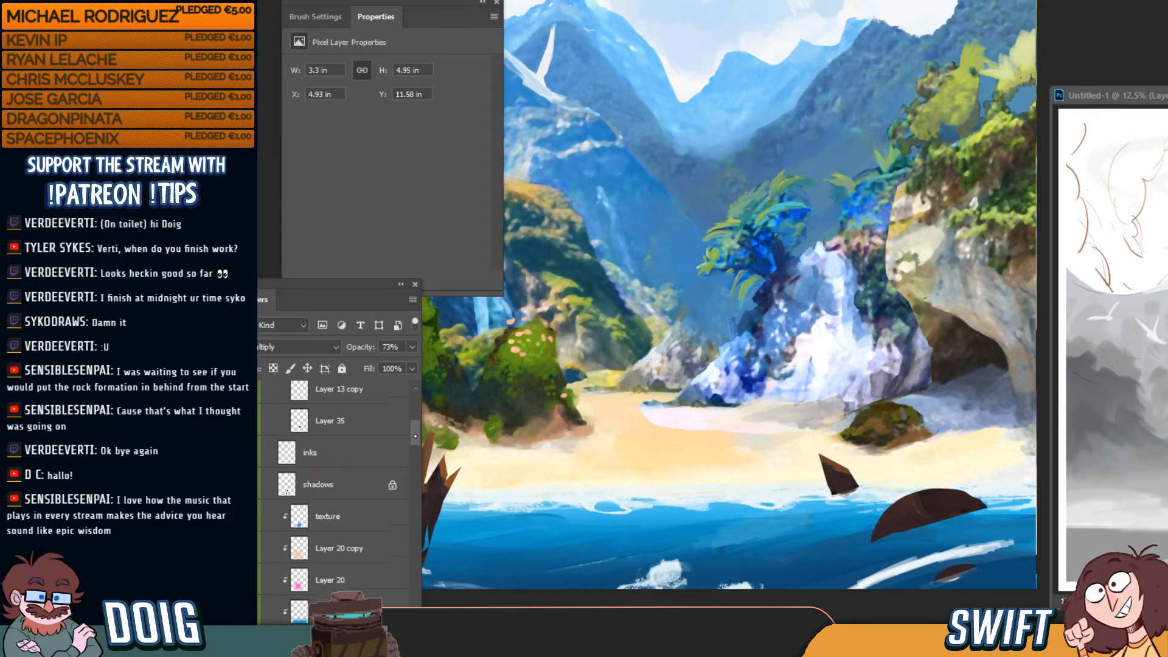
scroll(416, 422, up, 10)
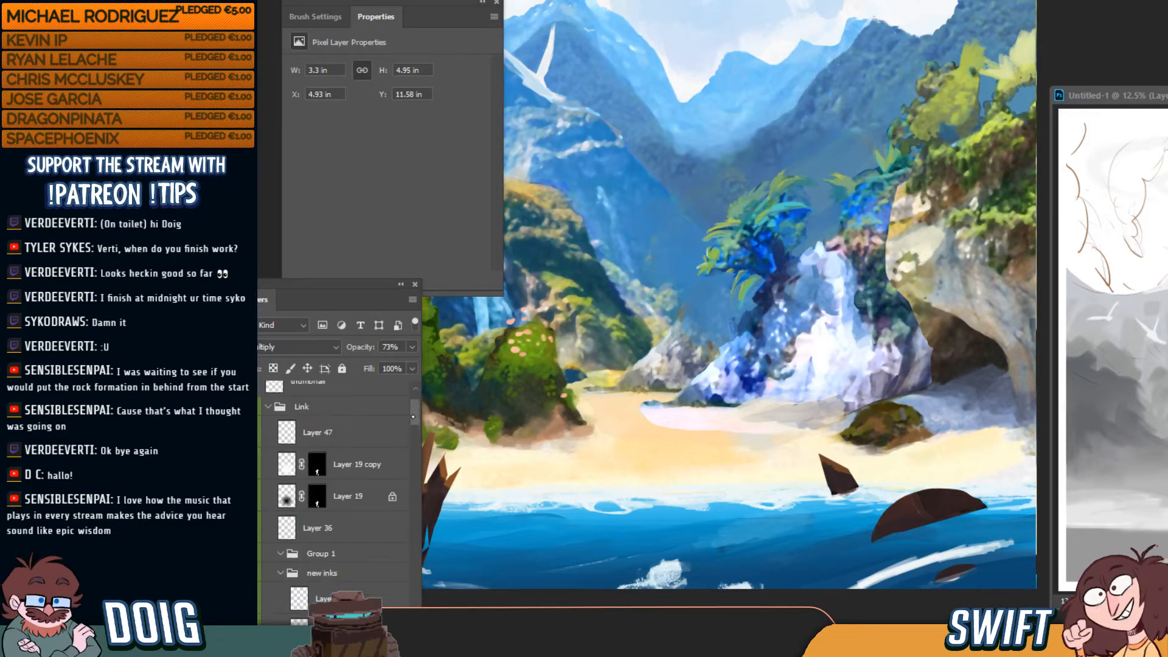
Collapse the Link group, restore its opacity to 100%, hide it, and select the beach rock's layer
click(272, 478)
click(269, 474)
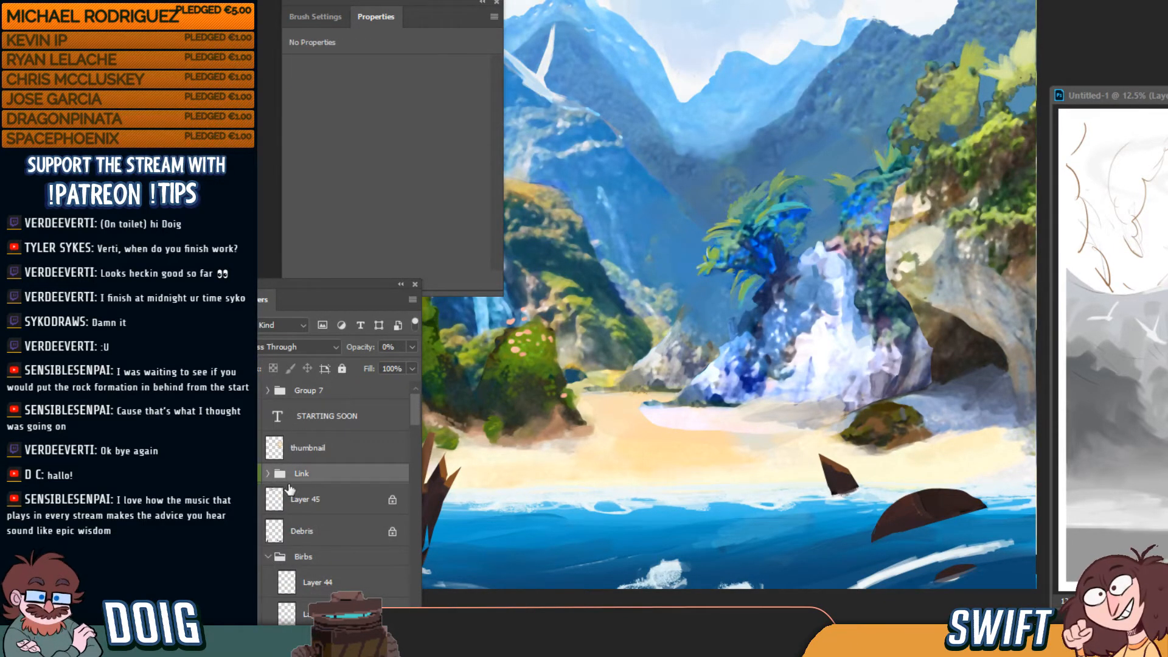
click(253, 475)
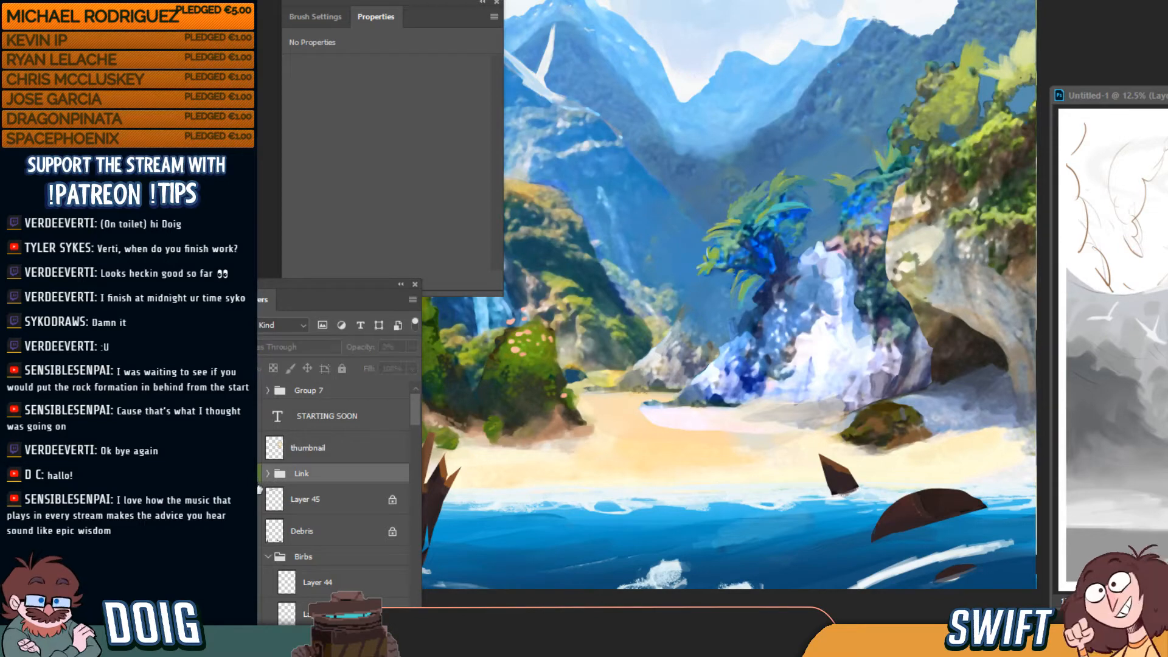
click(254, 474)
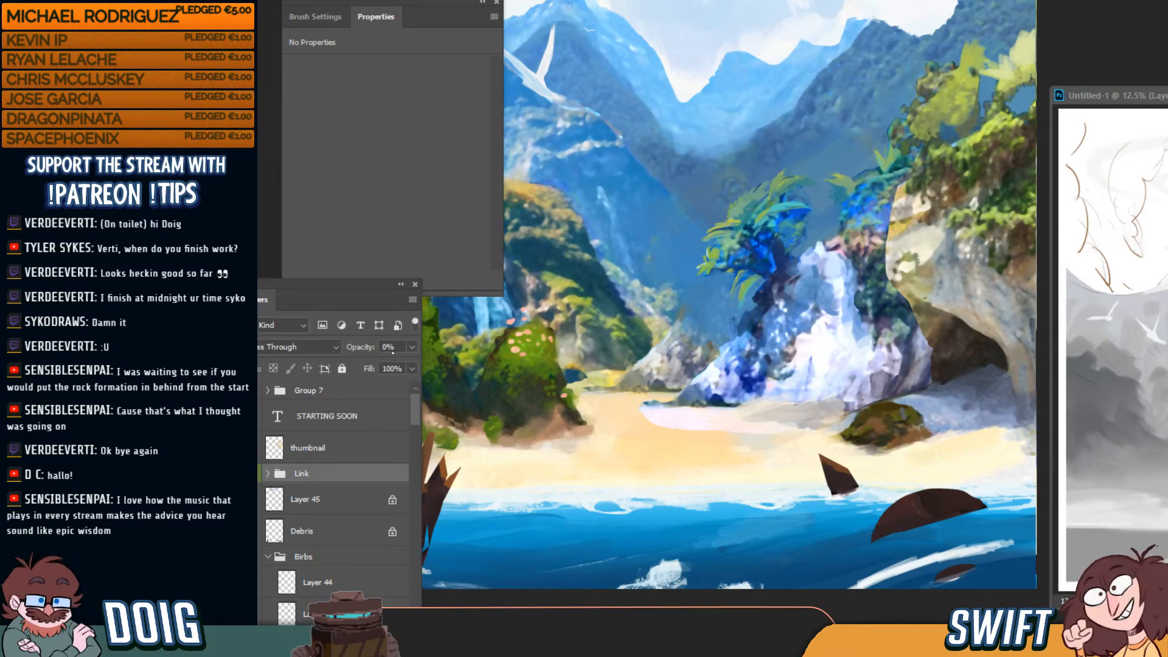
click(412, 347)
drag(409, 366, 414, 366)
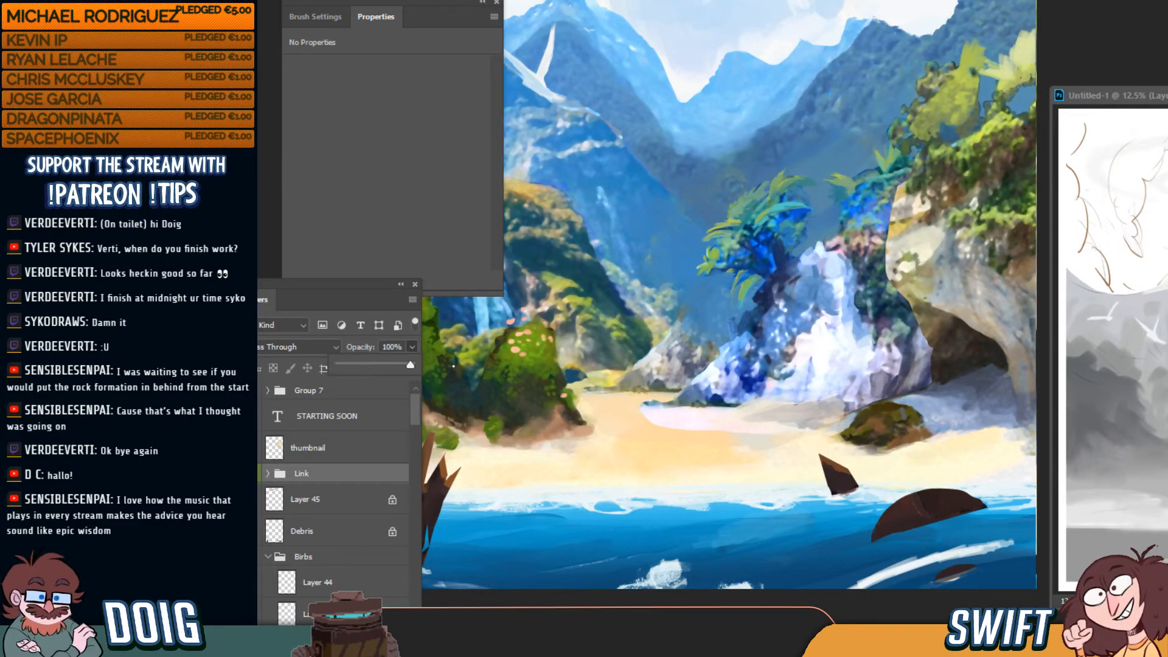
click(255, 474)
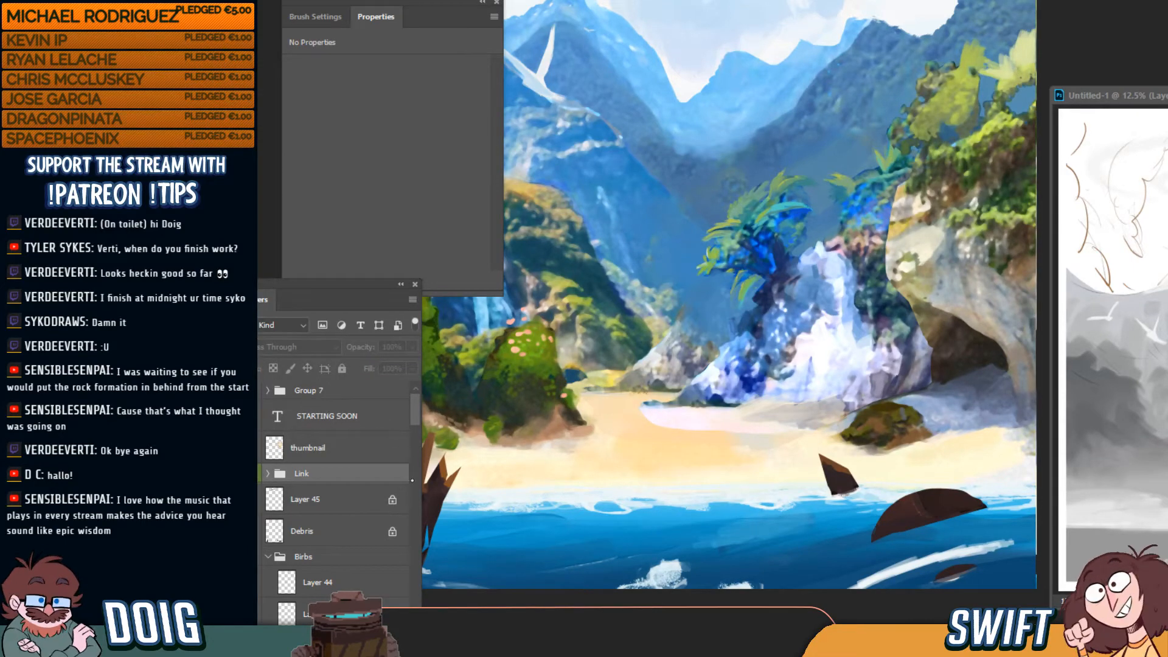
ctrl+click(697, 417)
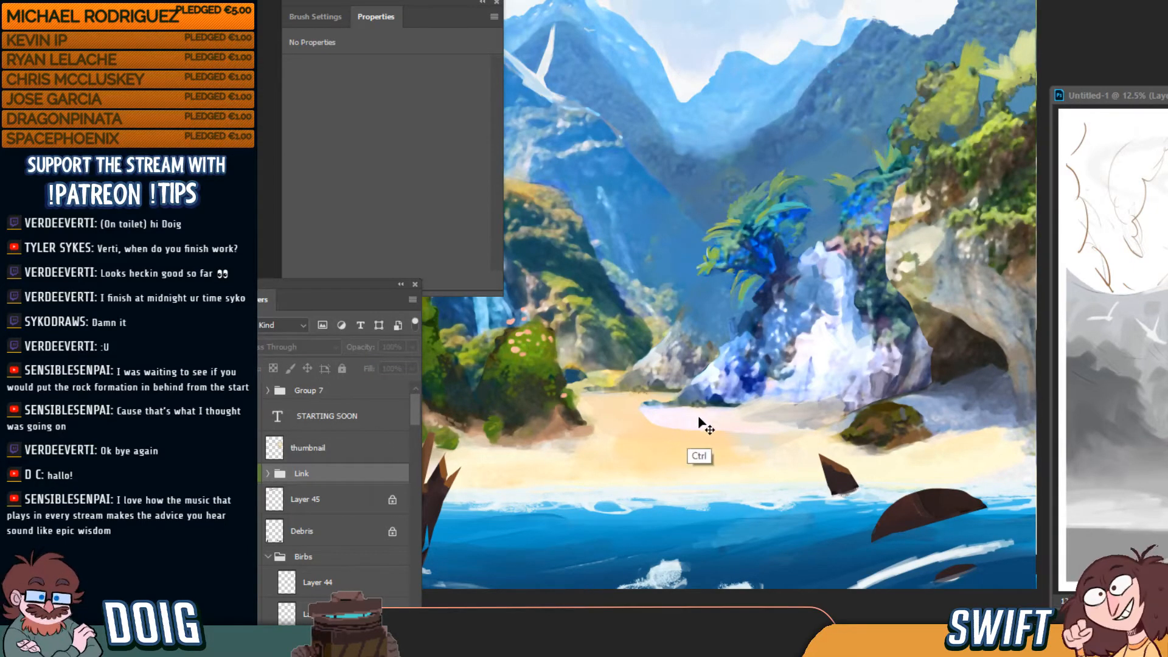
mouse_move(412, 454)
mouse_down()
mouse_move(415, 484)
mouse_move(417, 470)
mouse_up()
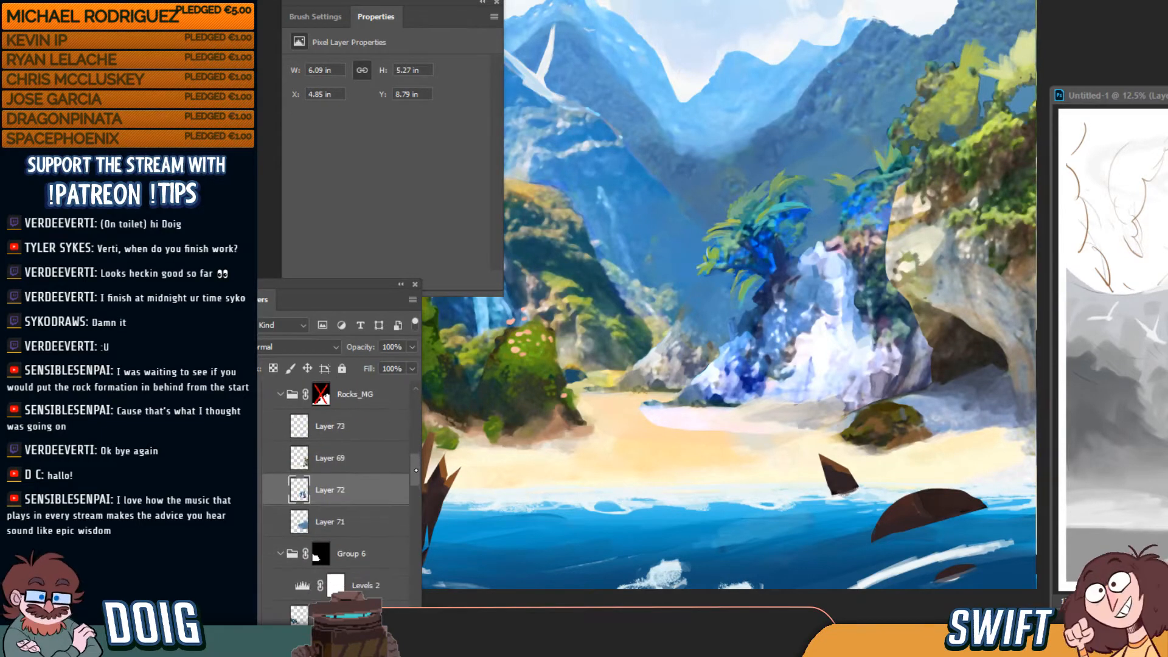
Check Layer 72's contents and extend pale paint leftward over the sand
click(255, 491)
click(259, 491)
mouse_move(682, 428)
mouse_down()
mouse_move(605, 418)
mouse_move(648, 416)
mouse_move(631, 402)
mouse_move(651, 401)
mouse_move(601, 415)
mouse_move(735, 441)
mouse_move(765, 403)
mouse_up()
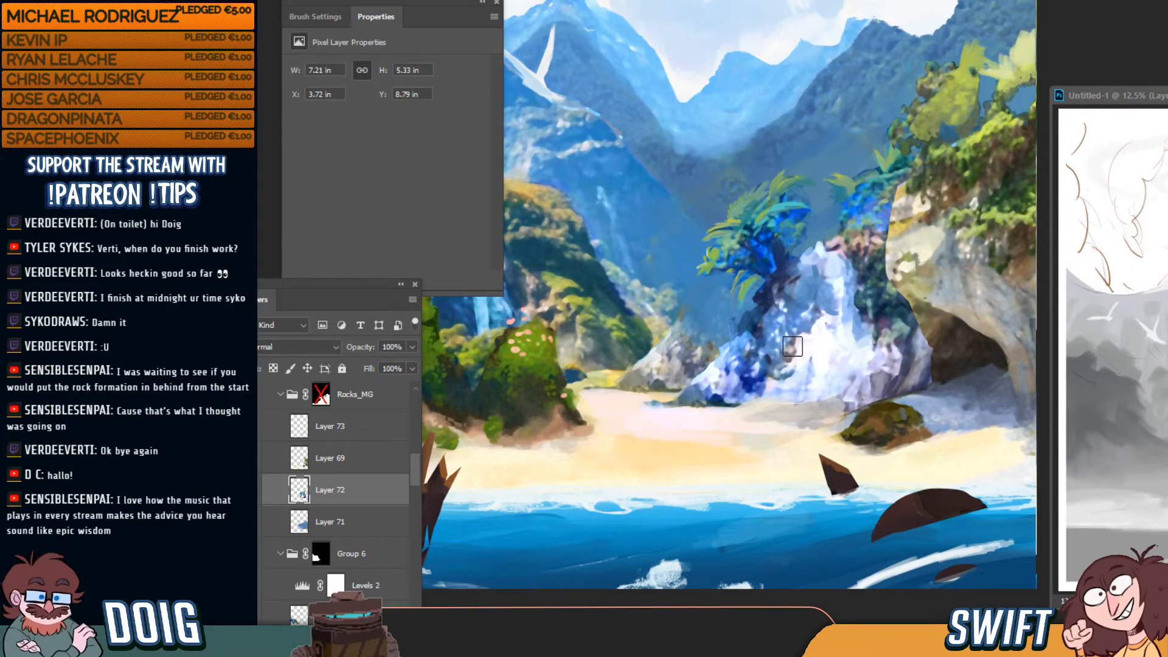
key(ctrl+0)
key(ctrl+plus)
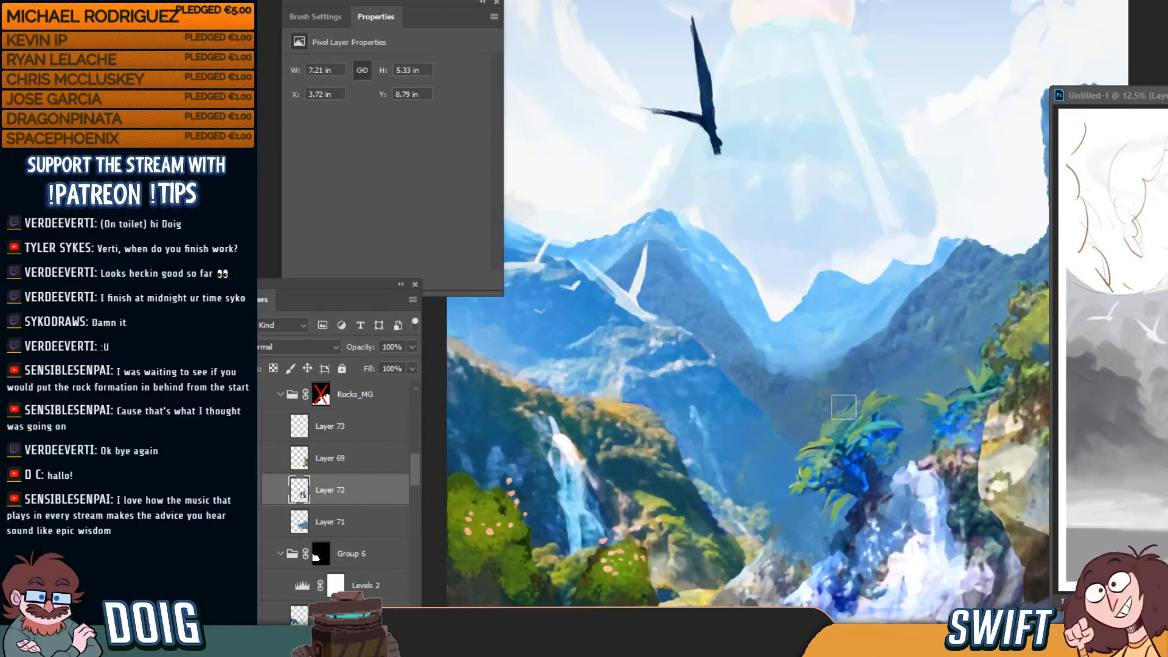
drag(797, 405, 782, 272)
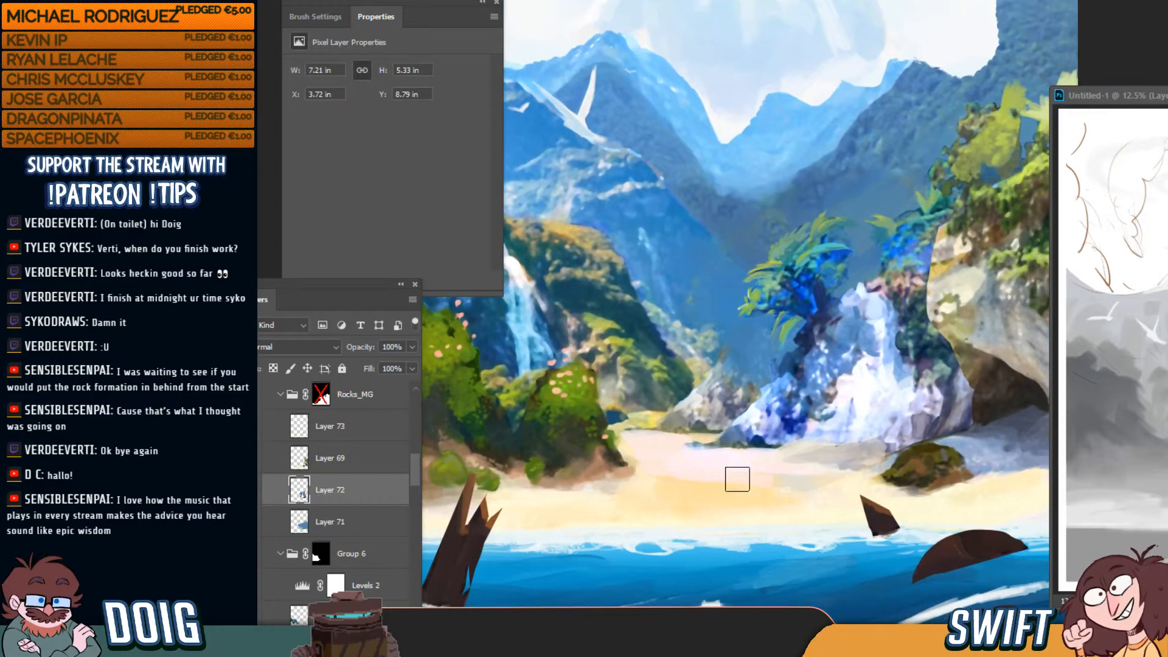
Paint a green grassy patch on the sand and edge its right side with rock grey
drag(730, 485, 729, 490)
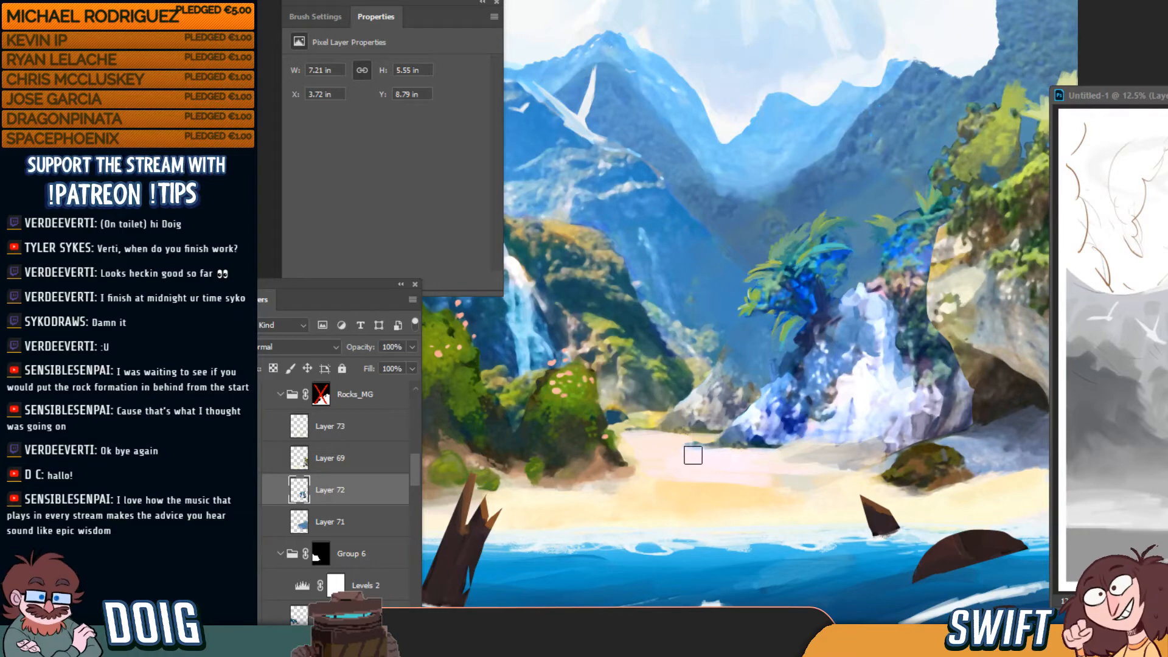
mouse_move(651, 465)
mouse_down()
mouse_move(620, 444)
mouse_move(677, 453)
mouse_move(667, 446)
mouse_move(676, 439)
mouse_move(702, 436)
mouse_move(643, 433)
mouse_move(684, 430)
mouse_move(664, 448)
mouse_move(704, 461)
mouse_move(818, 403)
mouse_move(693, 471)
mouse_move(710, 460)
mouse_move(695, 457)
mouse_move(717, 412)
mouse_move(682, 454)
mouse_move(719, 454)
mouse_up()
alt+click(719, 474)
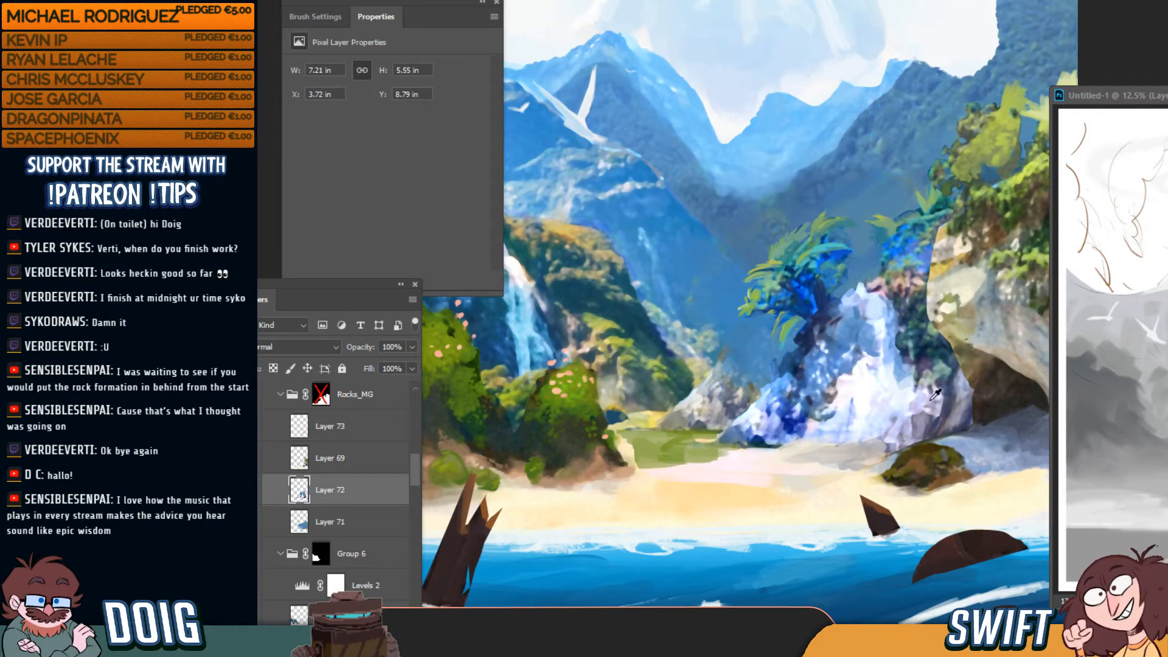
alt+click(940, 418)
mouse_move(712, 455)
mouse_down()
mouse_move(674, 450)
mouse_move(720, 449)
mouse_up()
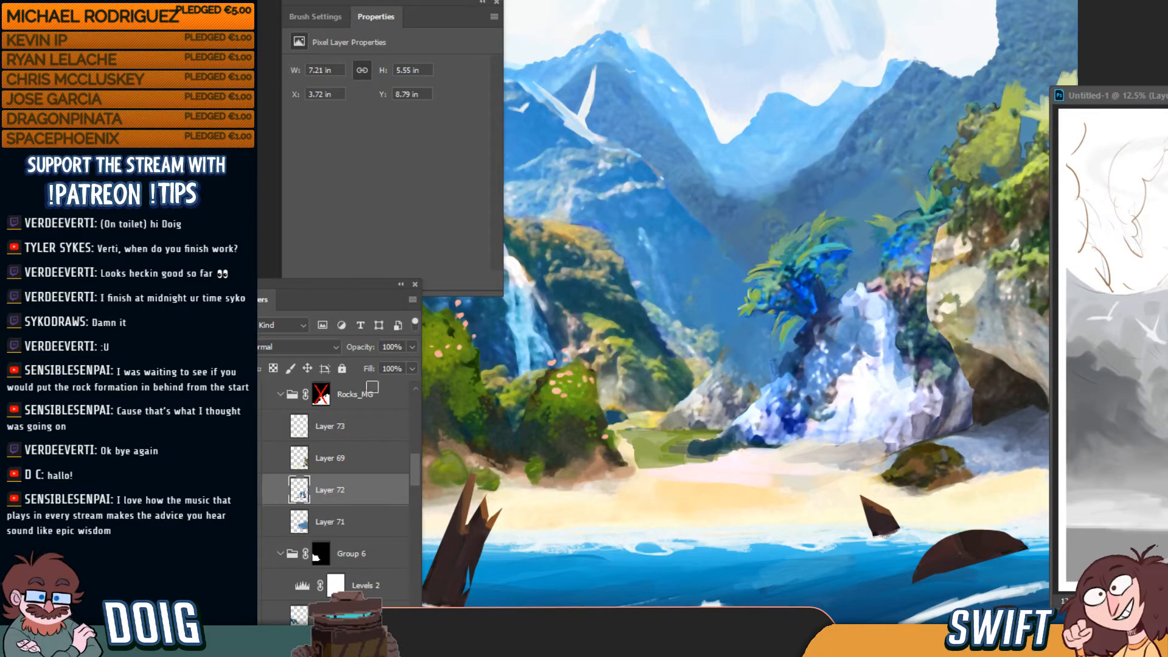
key(super)
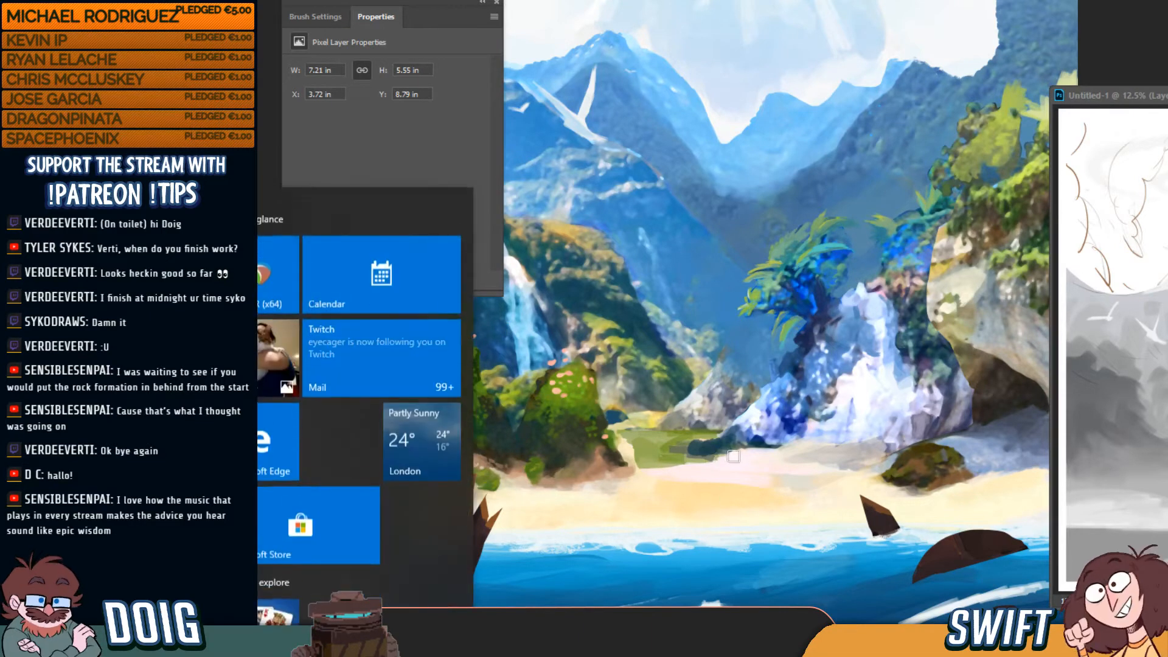
Spread green over the dark rock's left end and paint a brown rock left of the mossy boulder
key(super)
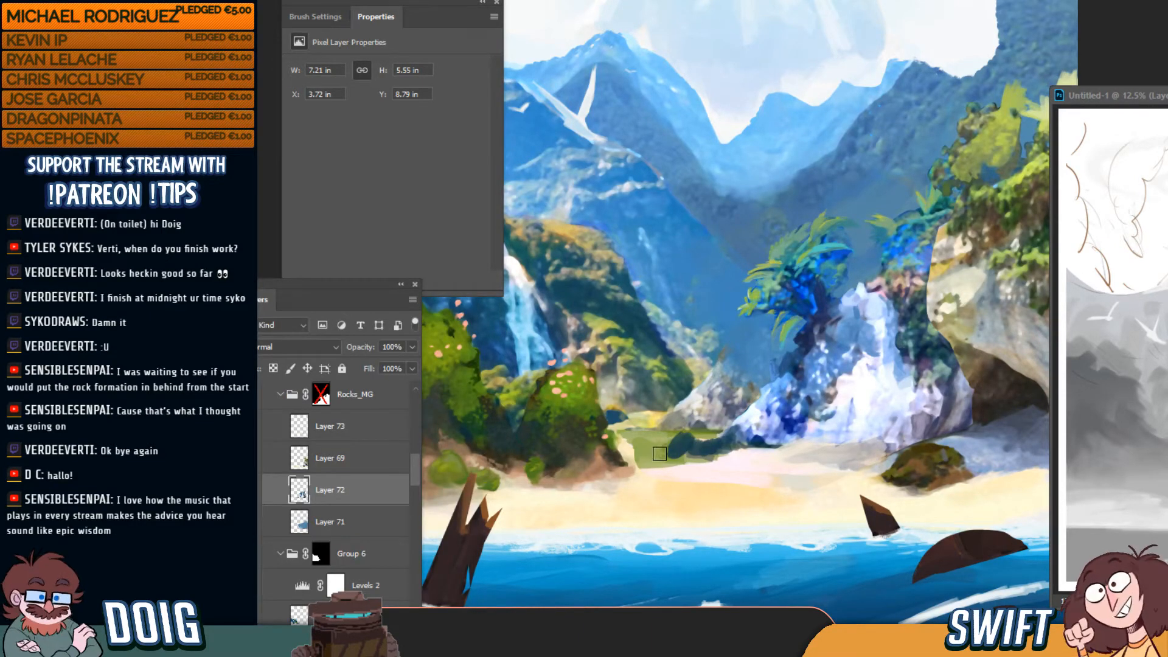
drag(660, 454, 684, 450)
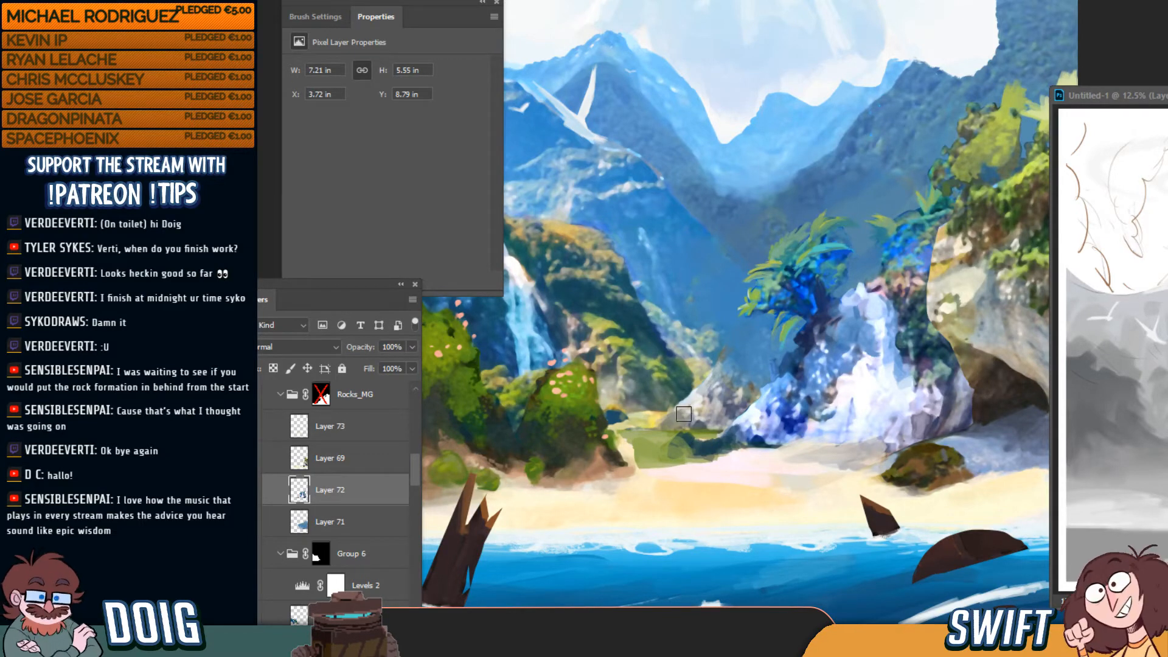
key(])
mouse_move(696, 444)
mouse_down()
mouse_move(655, 474)
mouse_move(770, 472)
mouse_up()
key([)
key([)
key([)
key(])
key(])
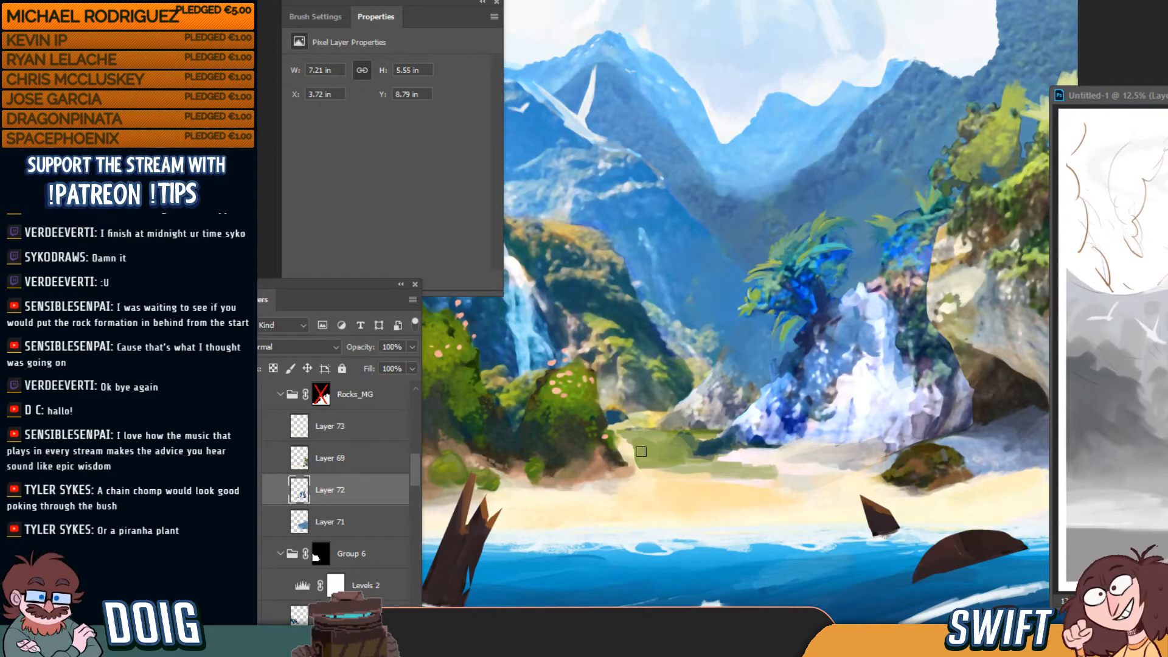
drag(632, 464, 638, 466)
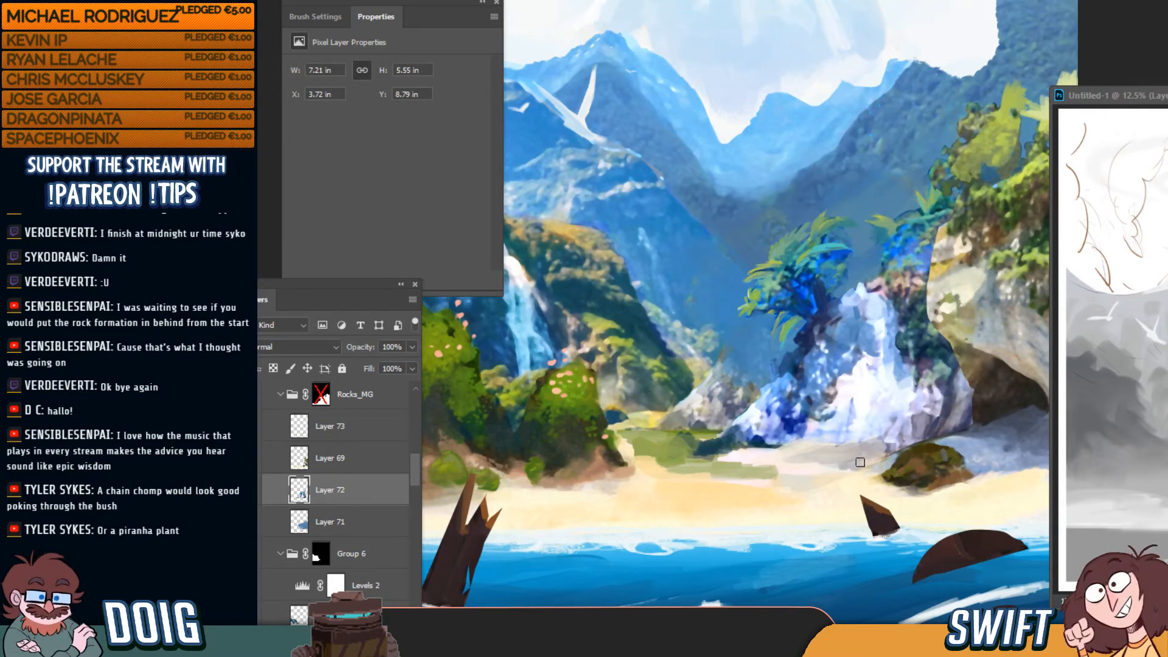
mouse_move(861, 462)
mouse_down()
mouse_move(838, 480)
mouse_move(873, 447)
mouse_move(855, 465)
mouse_move(886, 451)
mouse_up()
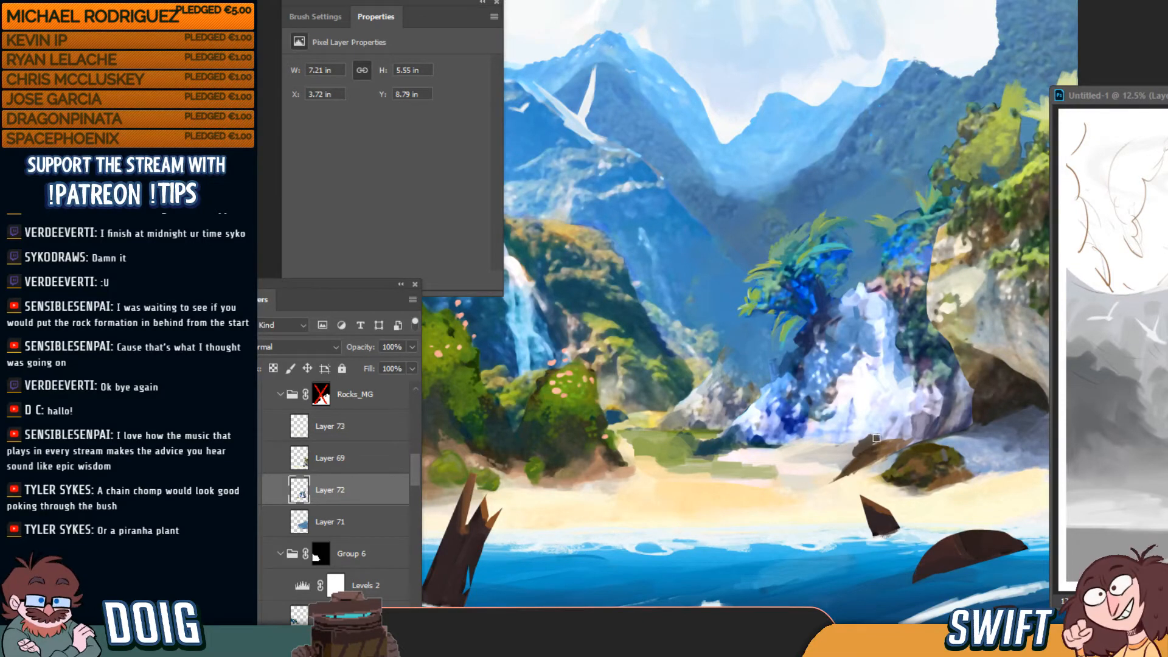
Add brown to the beach rock's top edge and mauve-grey above the pale rock peak
drag(877, 438, 889, 435)
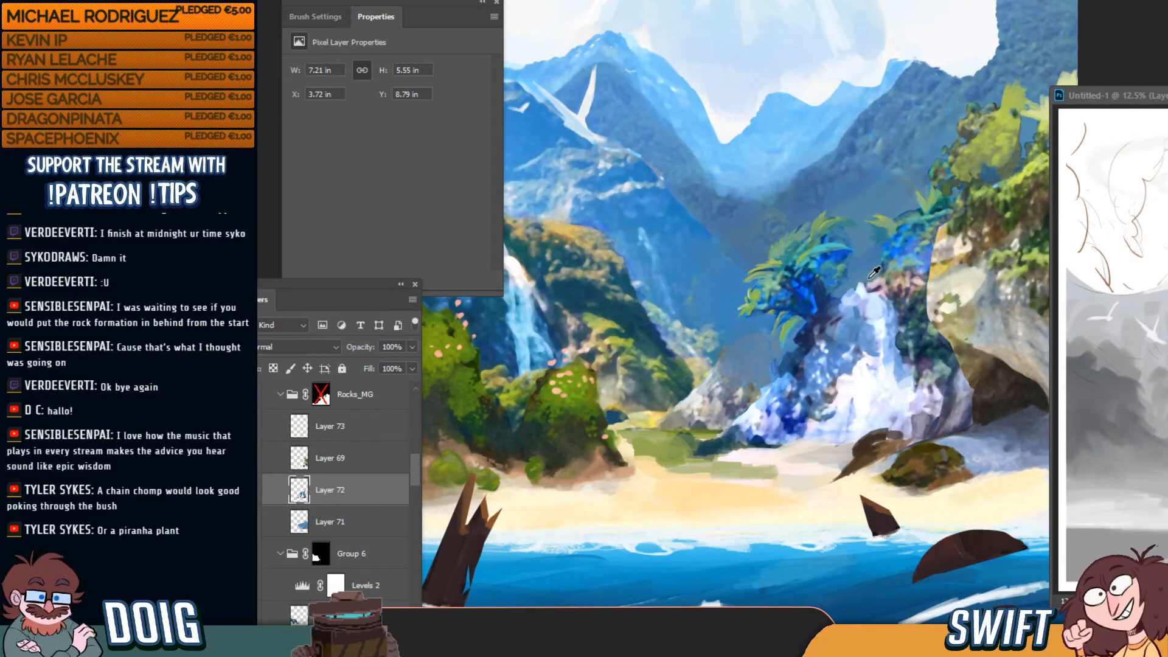
drag(870, 280, 878, 263)
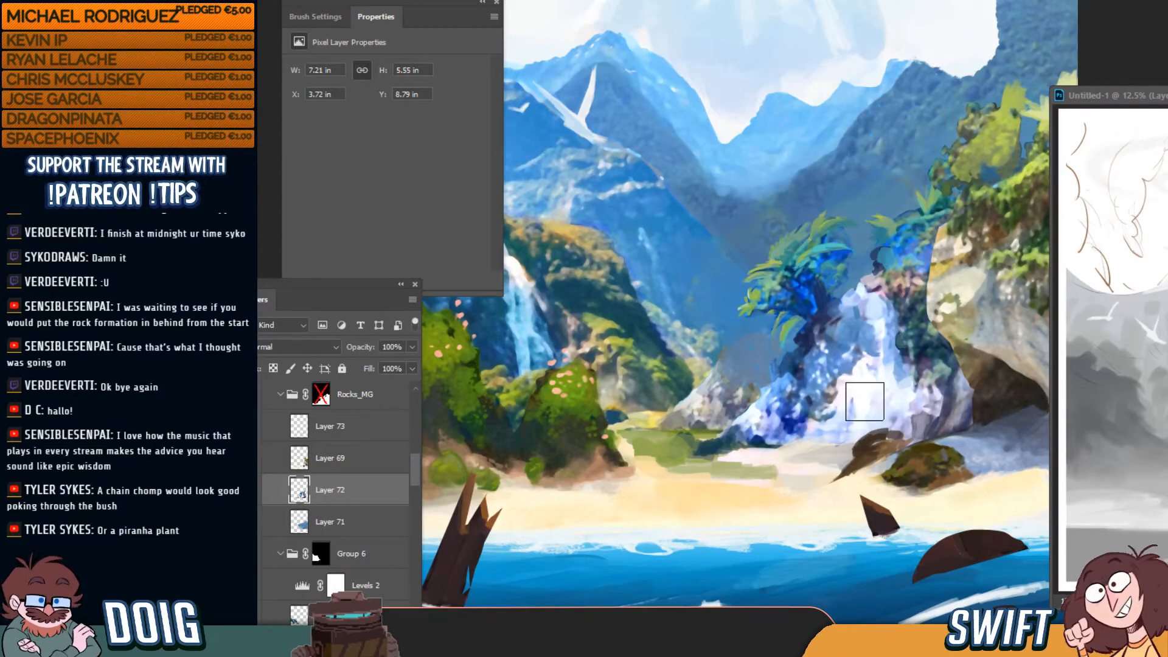
key(bracketleft)
key(bracketleft)
key(bracketleft)
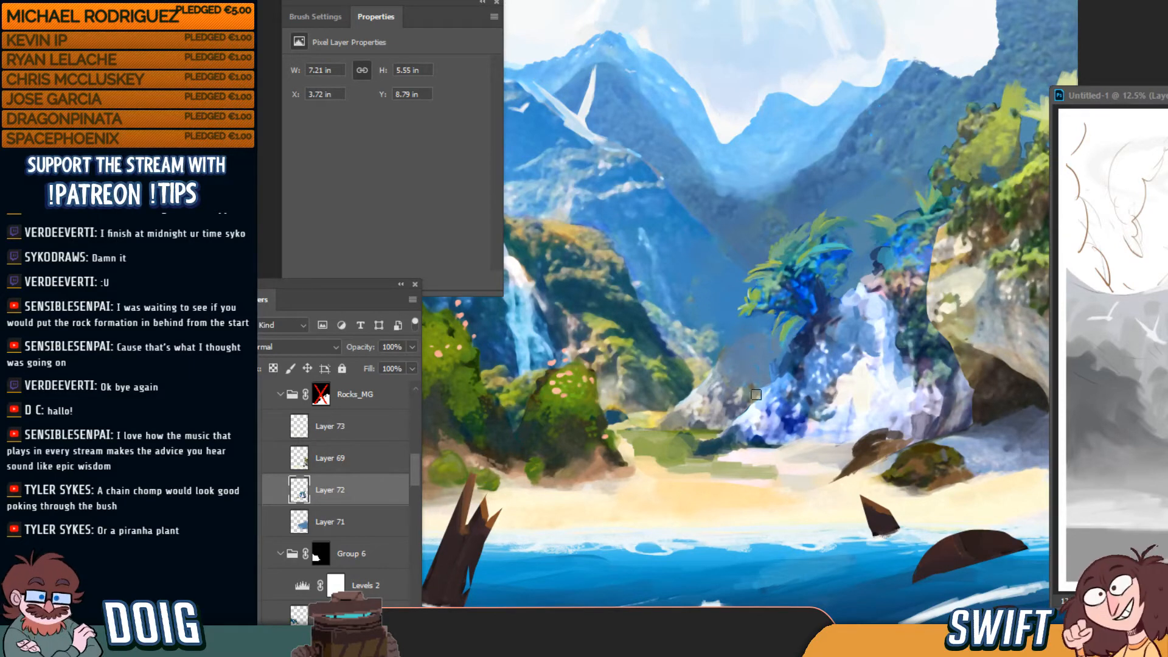
key(])
key(])
key(])
key(])
key(])
key(])
key(])
key(])
key(])
key(])
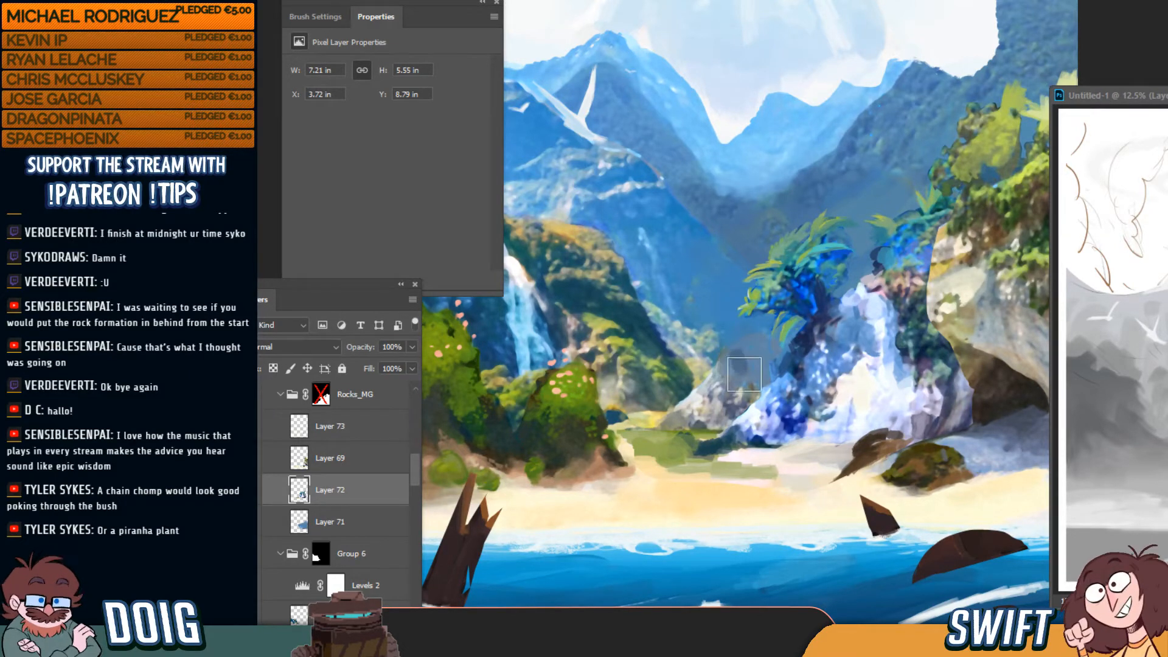
Dab dark blue-grey shading beside the palm's base, then fit the whole painting on screen
drag(763, 343, 750, 347)
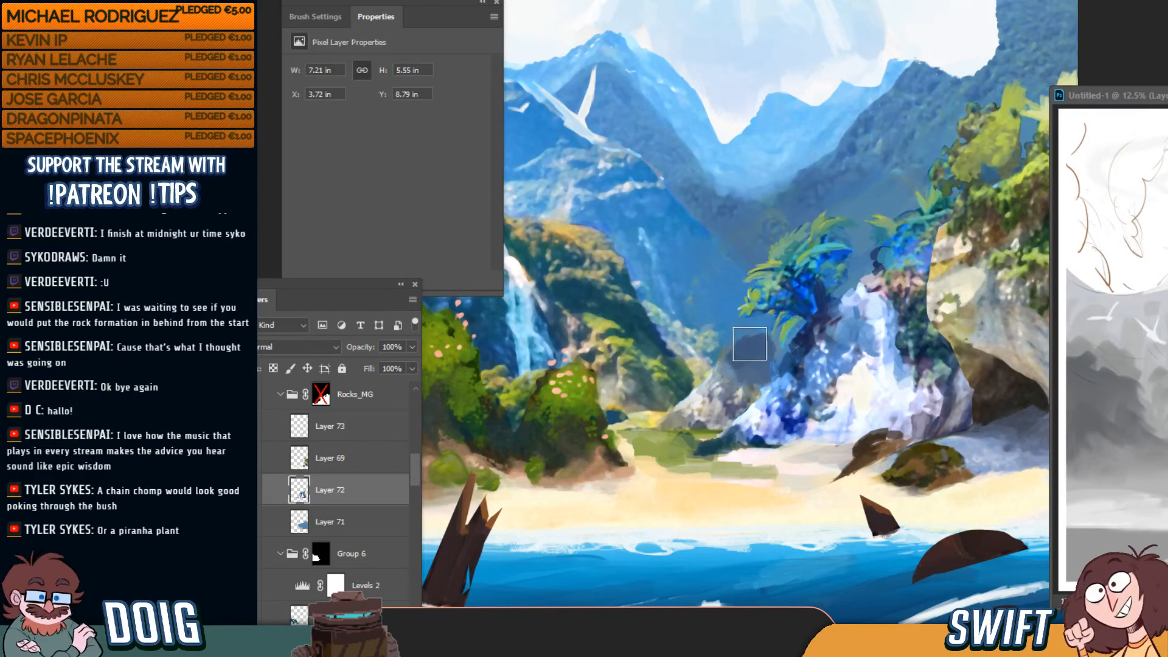
alt+click(728, 370)
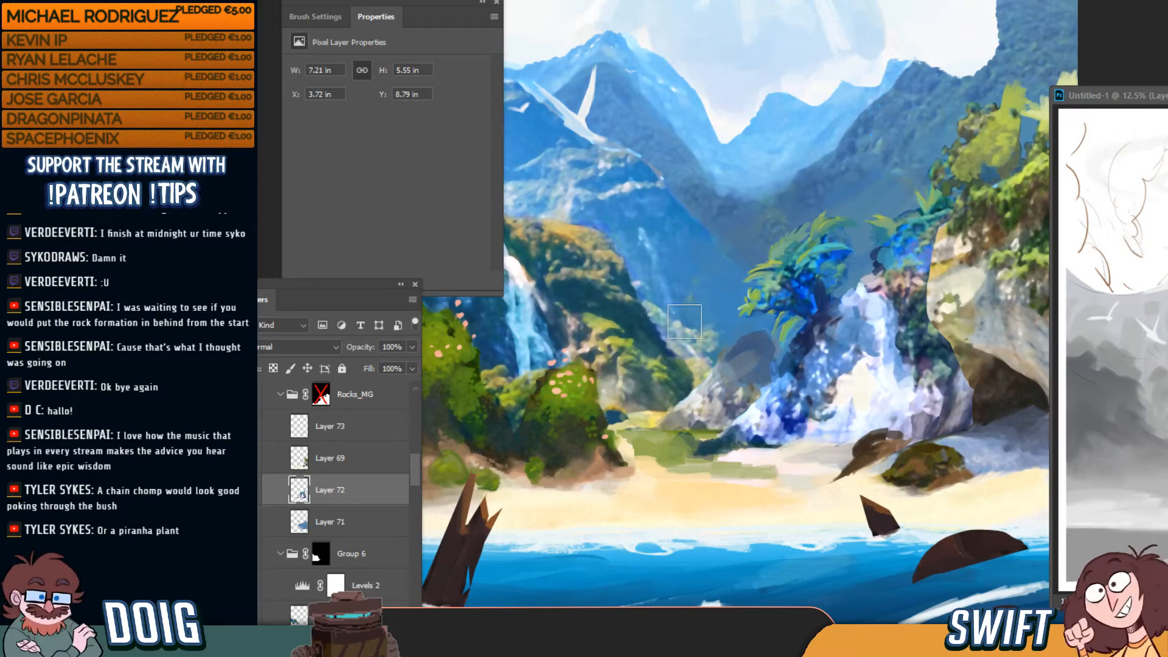
alt+click(653, 427)
key([)
key([)
key([)
key([)
key([)
key([)
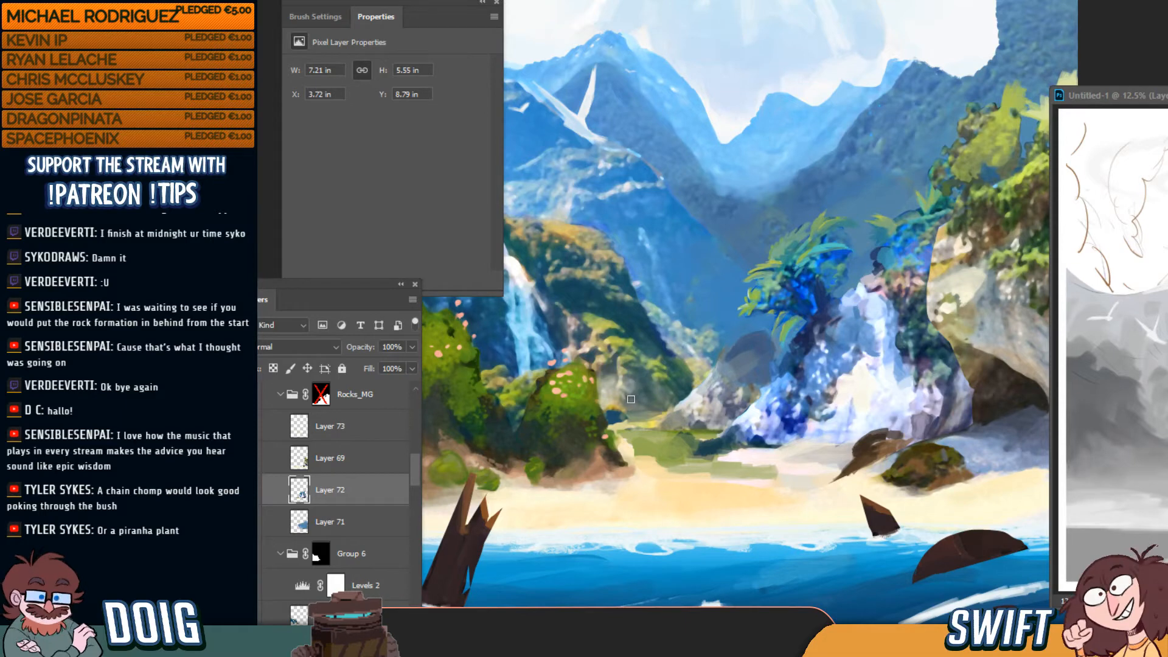
key(ctrl+0)
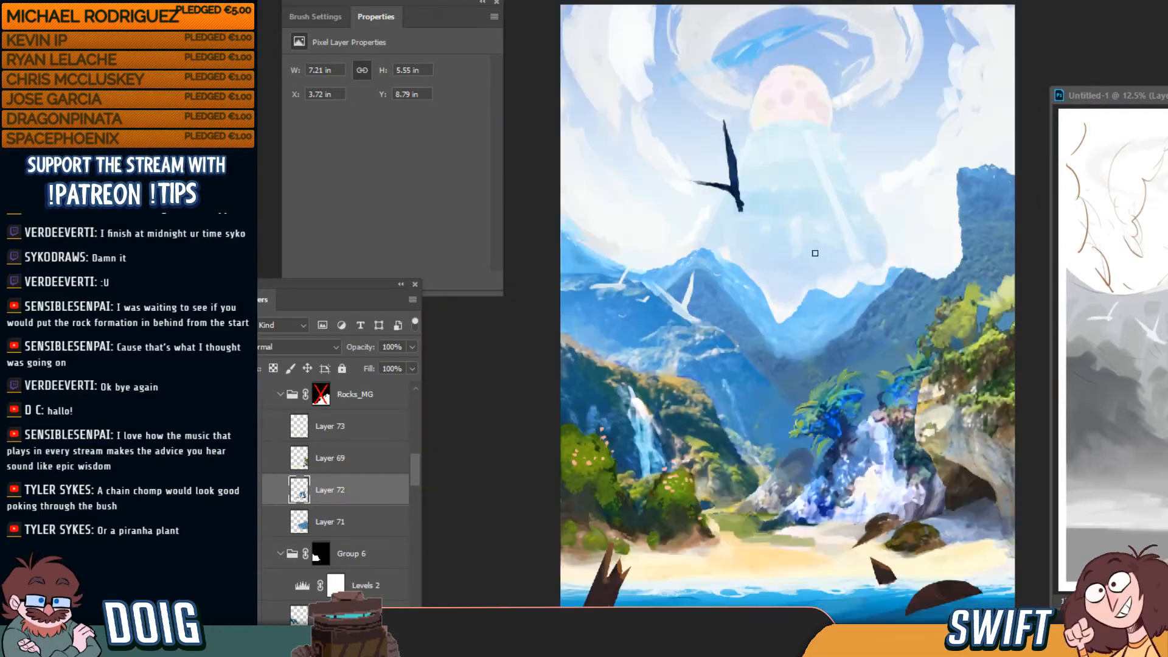
Touch up the rock edge beside the bush and extend the rock paint upward with a faint stroke
key(ctrl+plus)
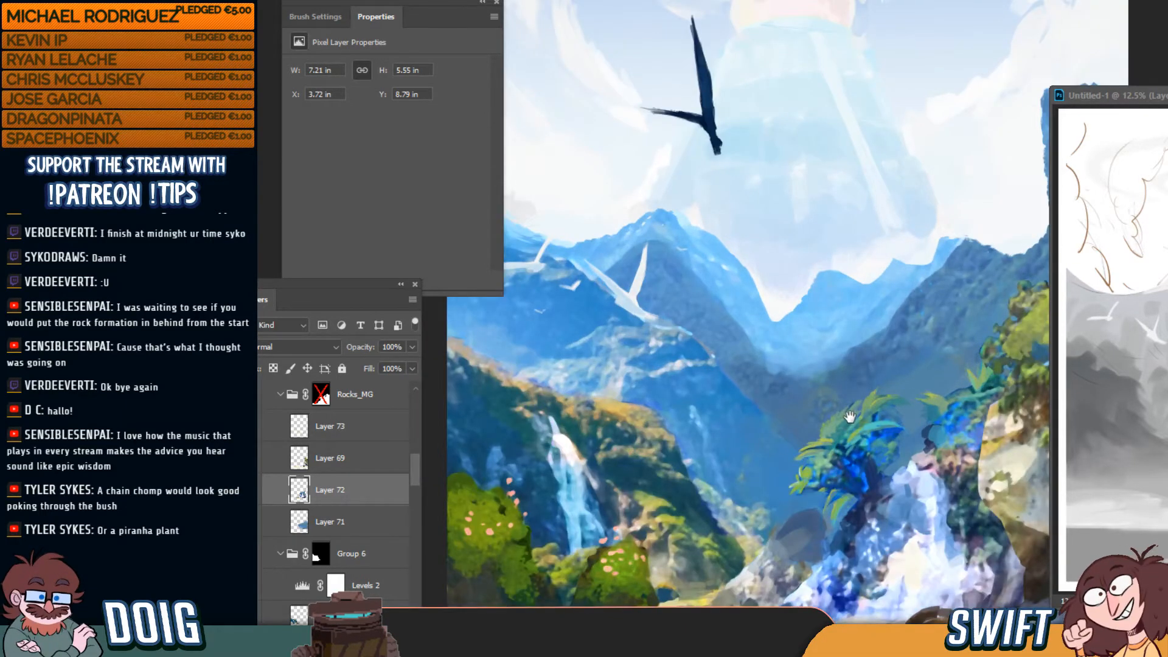
drag(850, 418, 771, 278)
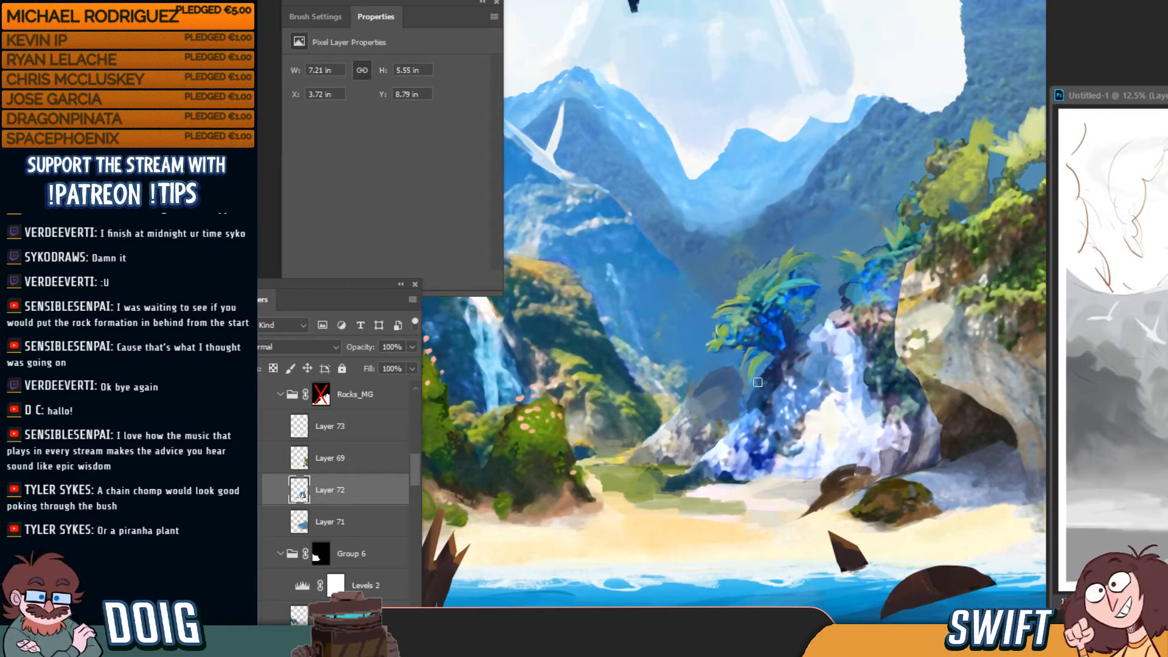
key(bracketright)
key(bracketright)
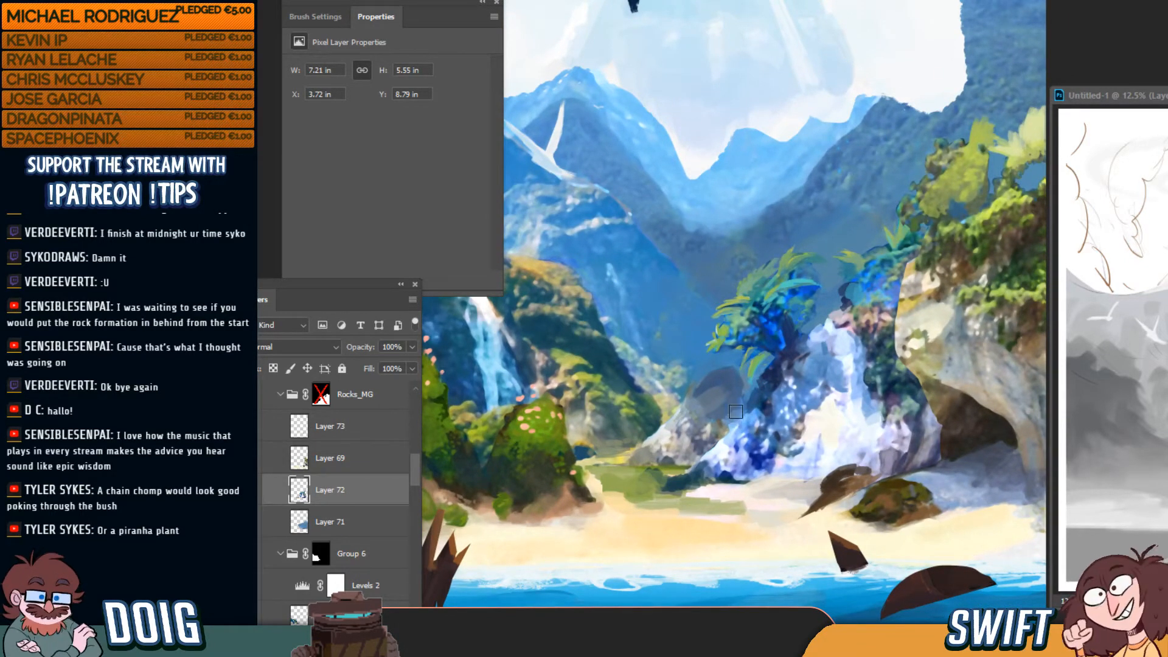
mouse_move(736, 415)
mouse_down()
mouse_move(755, 385)
mouse_move(724, 408)
mouse_up()
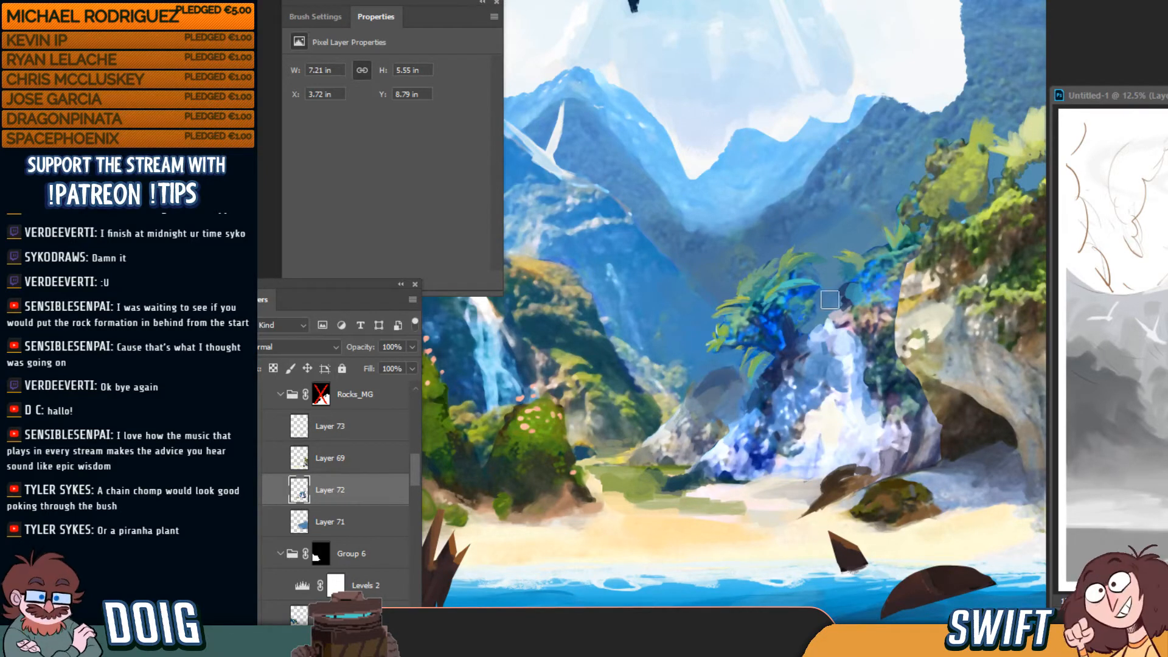
key(ctrl+minus)
key(ctrl+plus)
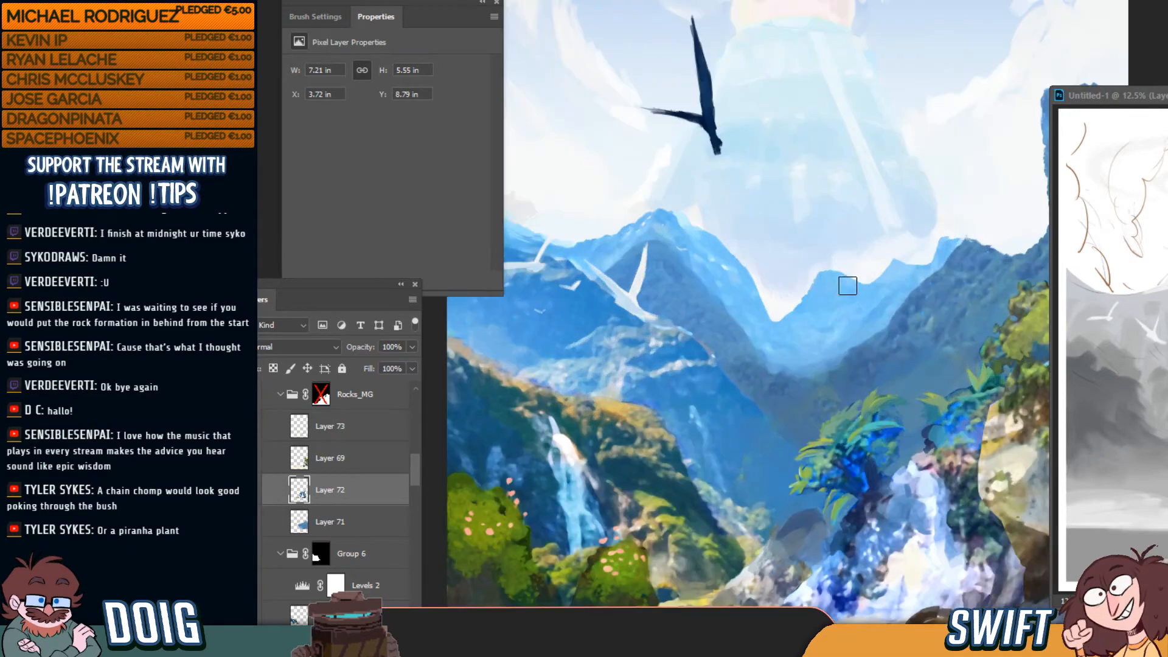
mouse_move(819, 339)
mouse_down()
mouse_move(785, 268)
mouse_move(738, 235)
mouse_move(762, 235)
mouse_up()
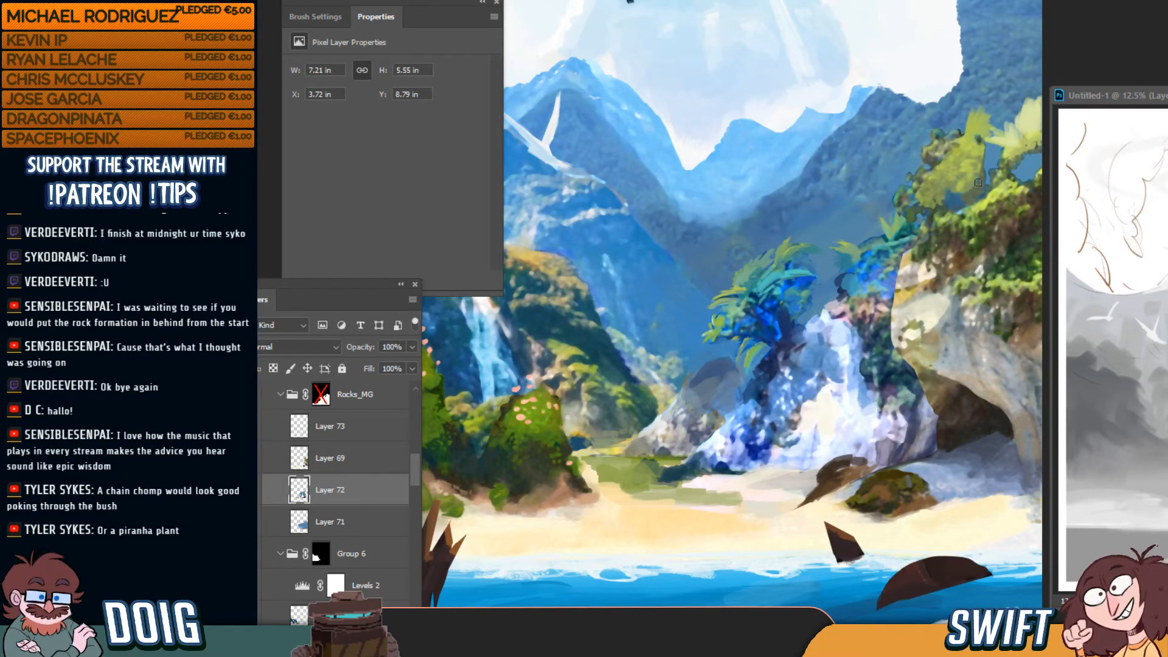
drag(932, 199, 949, 168)
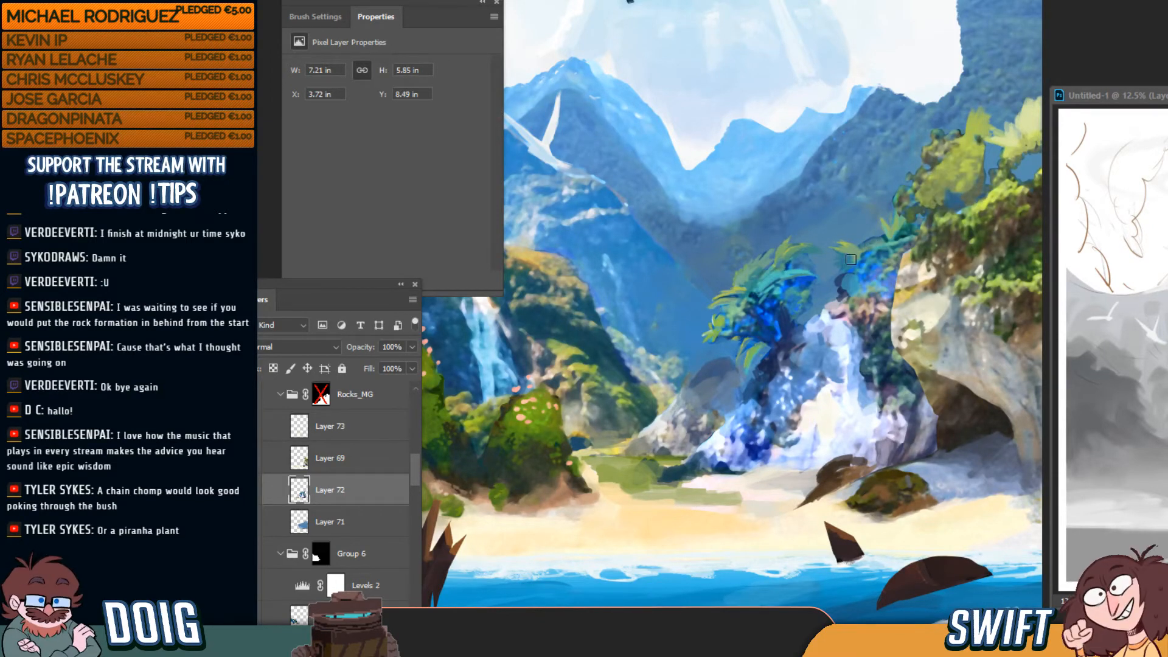
click(340, 460)
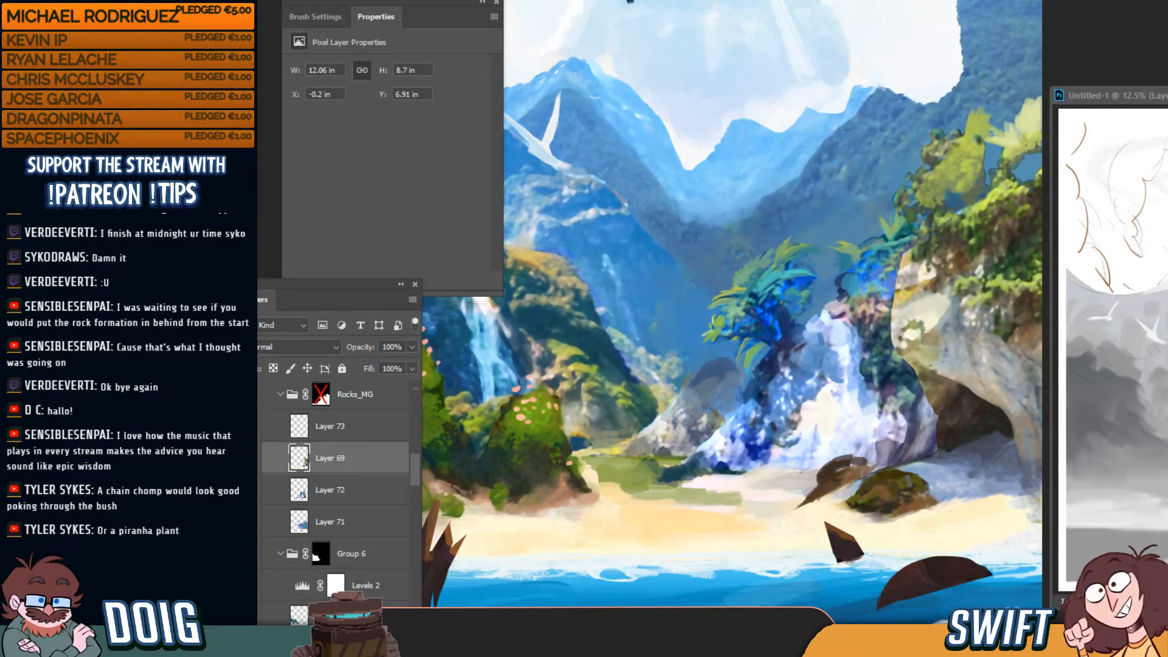
On a new layer, extend the cliff's left edge beside the central waterfall with light rock paint
key(ctrl+shift+alt+n)
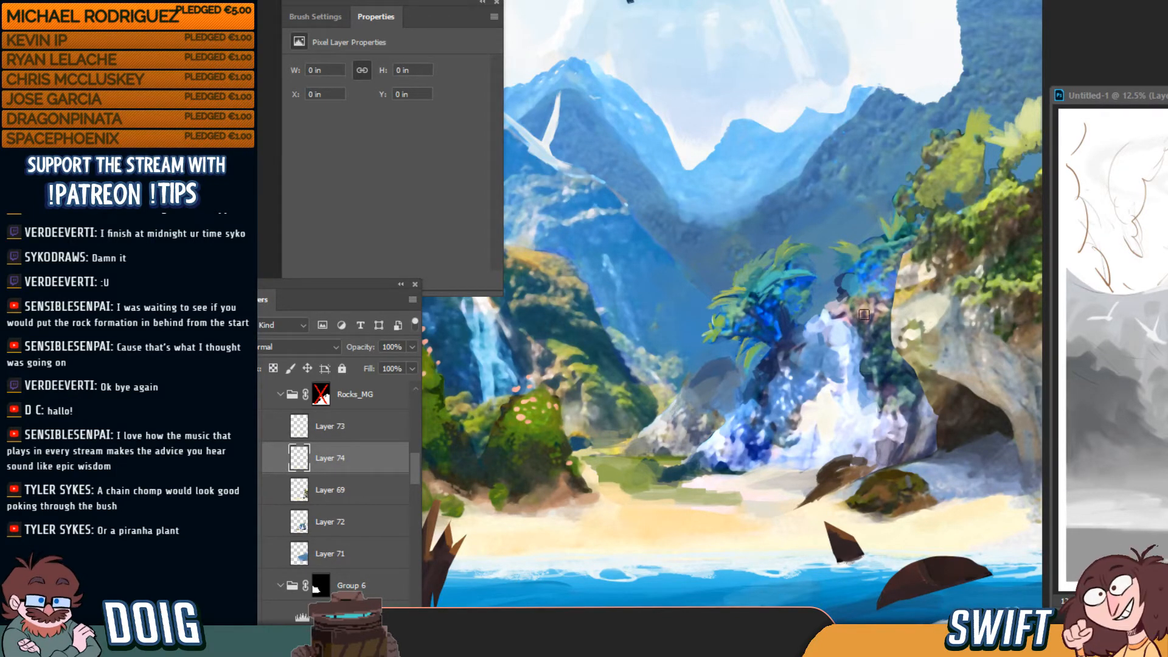
mouse_move(900, 333)
mouse_down()
mouse_move(896, 305)
mouse_move(885, 332)
mouse_up()
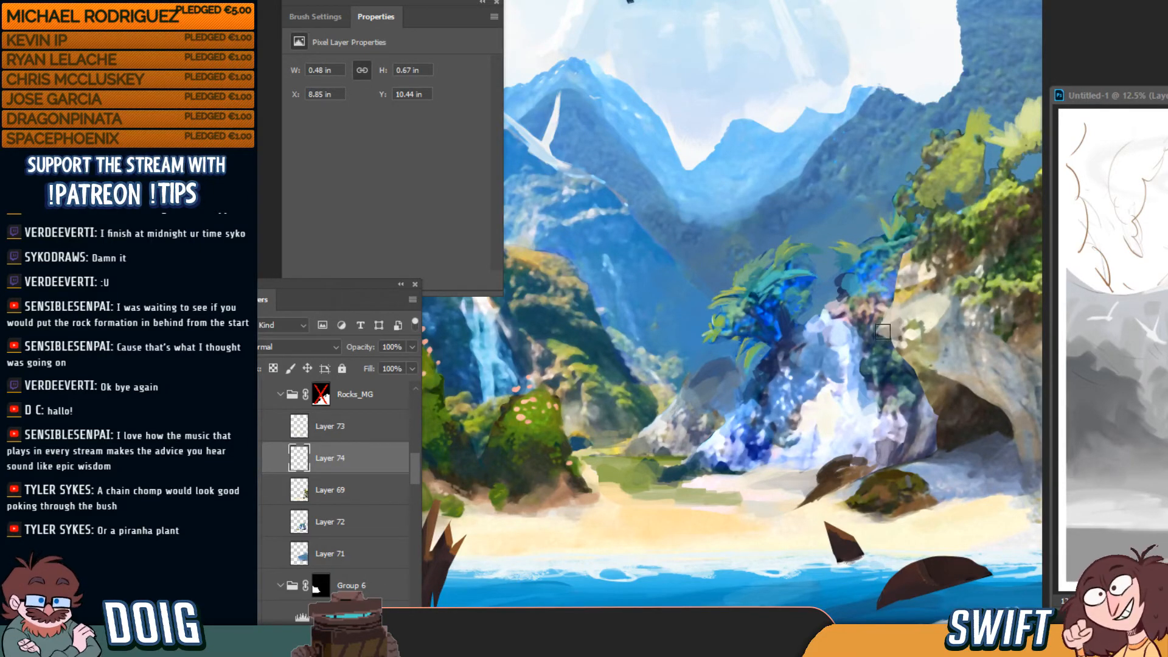
drag(890, 324, 889, 327)
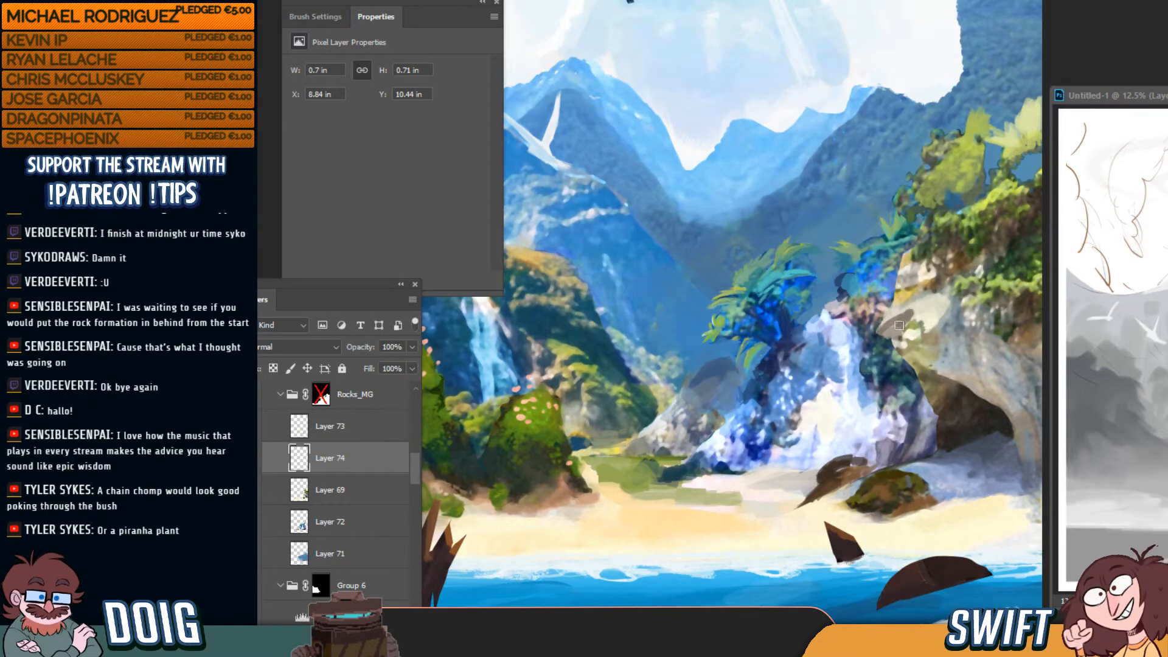
drag(899, 326, 922, 272)
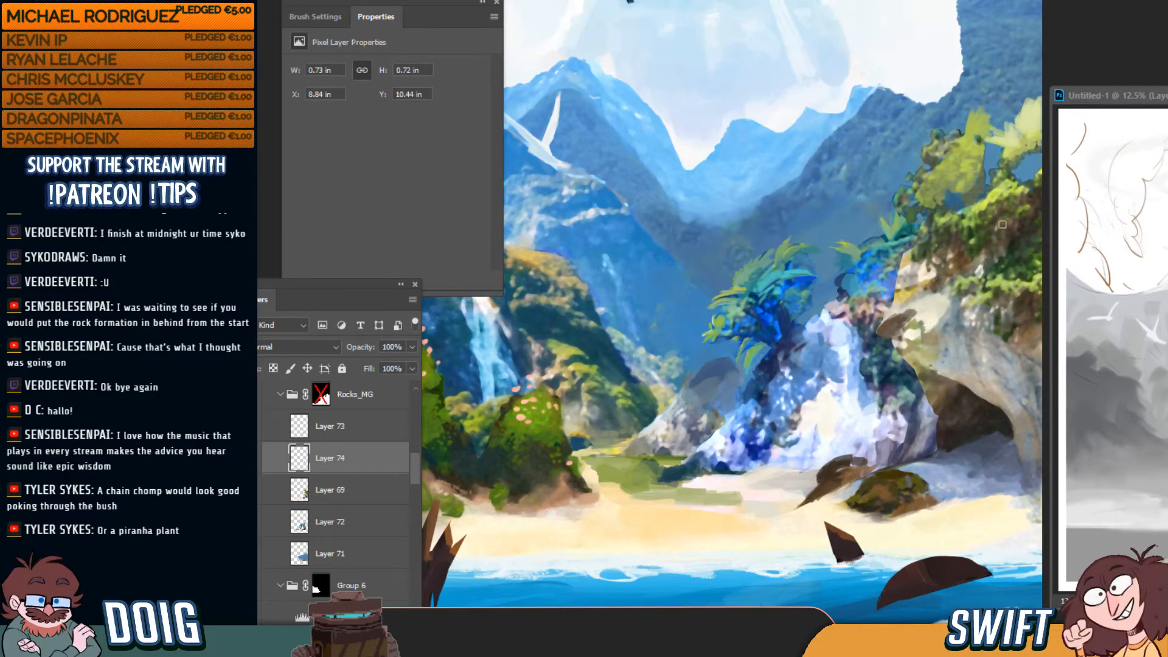
key(ctrl+0)
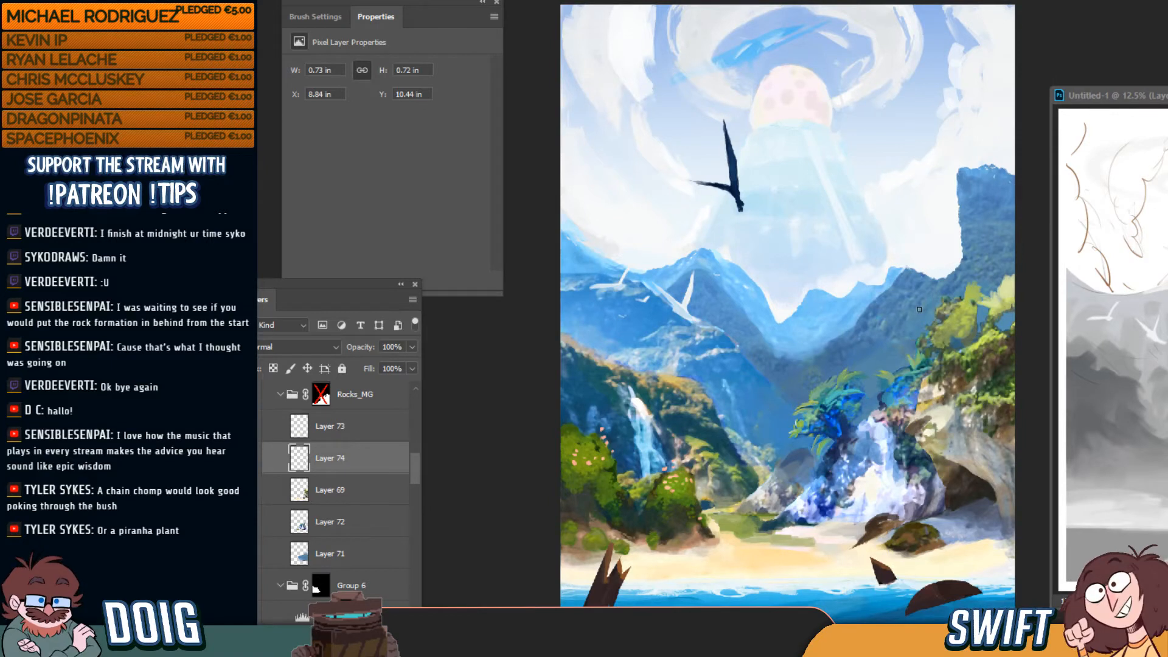
Switch to the grayscale proof, show the Link group again, and select its Layer 19 copy
key(ctrl)
key(ctrl+y)
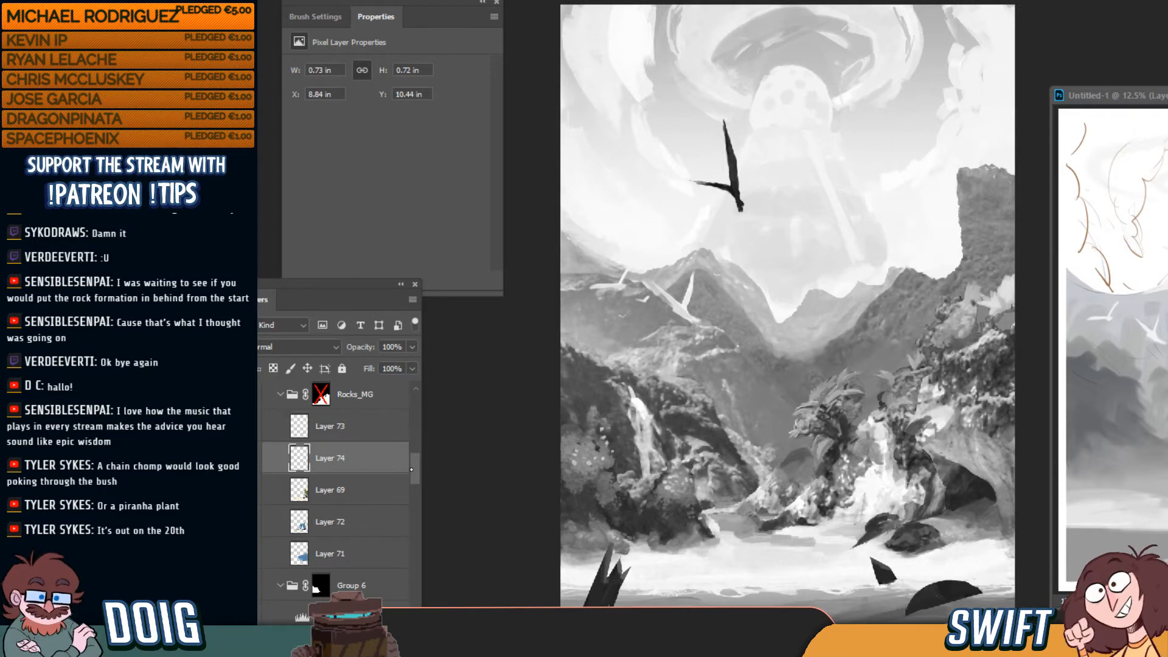
drag(416, 469, 419, 399)
click(253, 474)
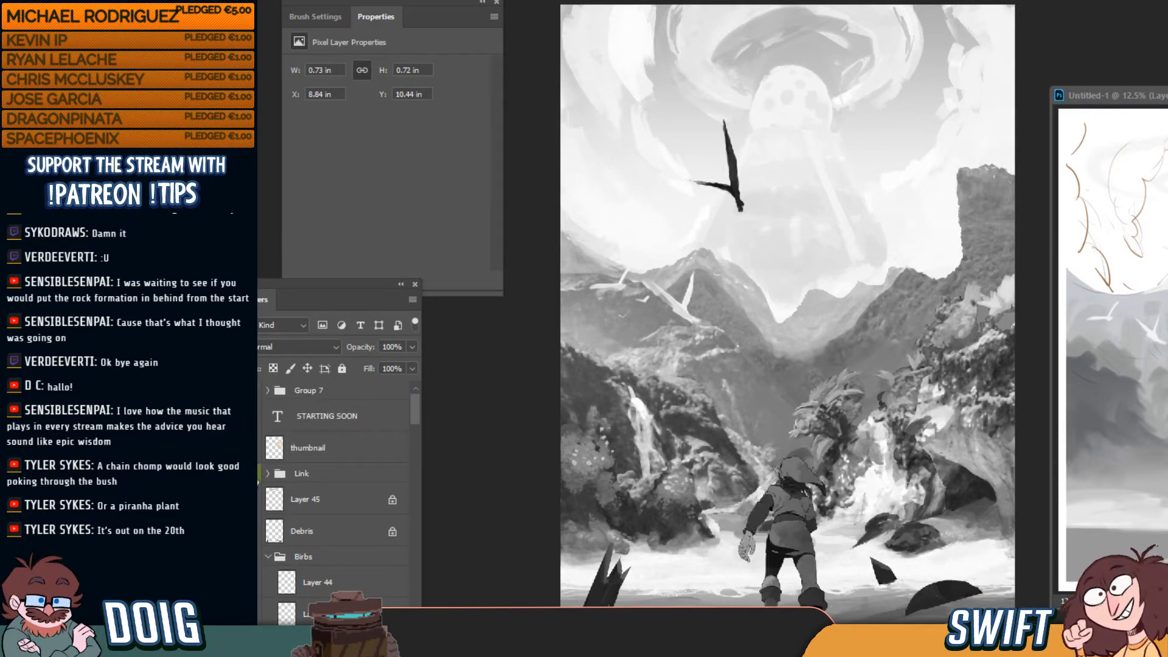
click(268, 474)
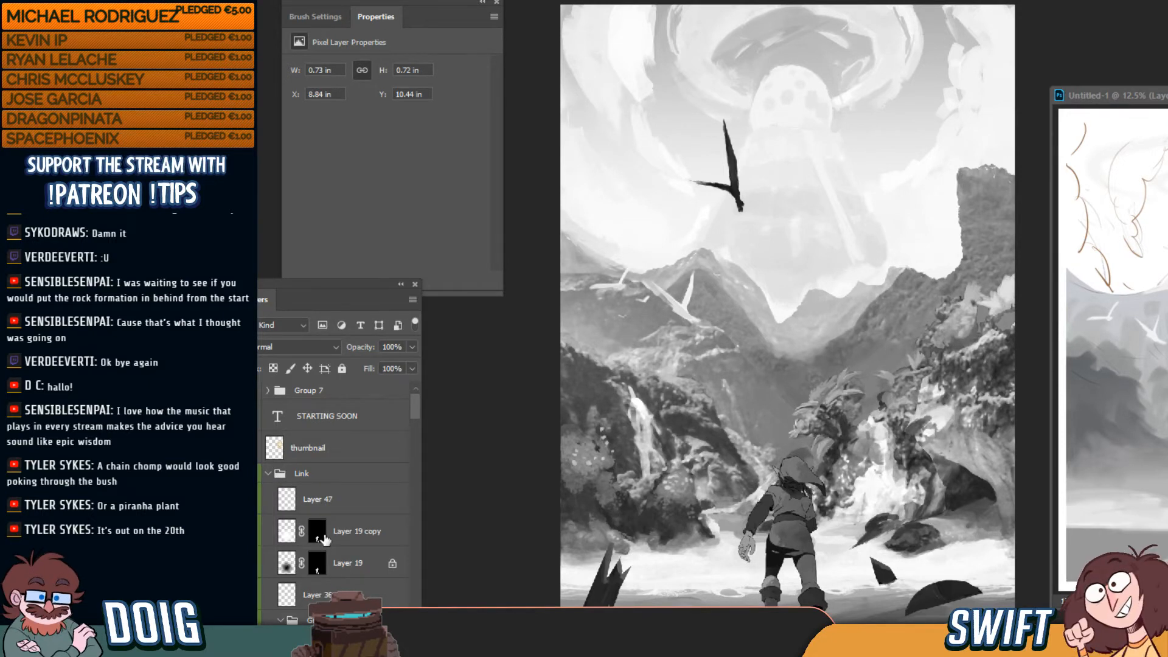
click(350, 533)
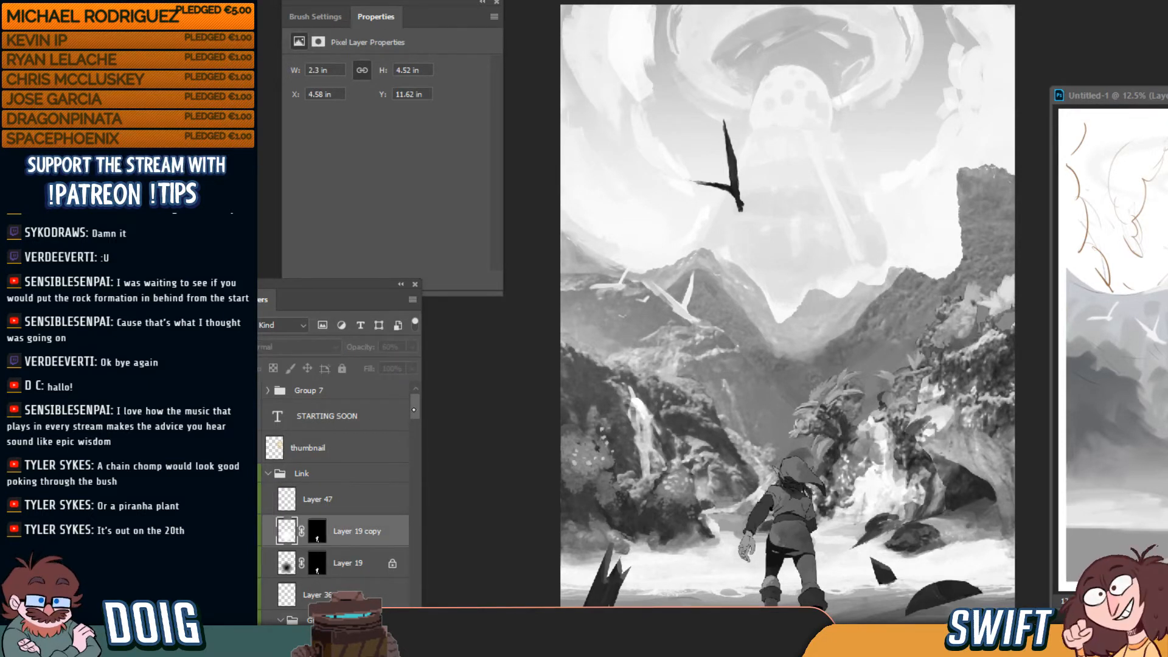
Load the Link figure's selection from the blocking layer, select Layer 47, and open the adjustment layer list
drag(414, 410, 418, 454)
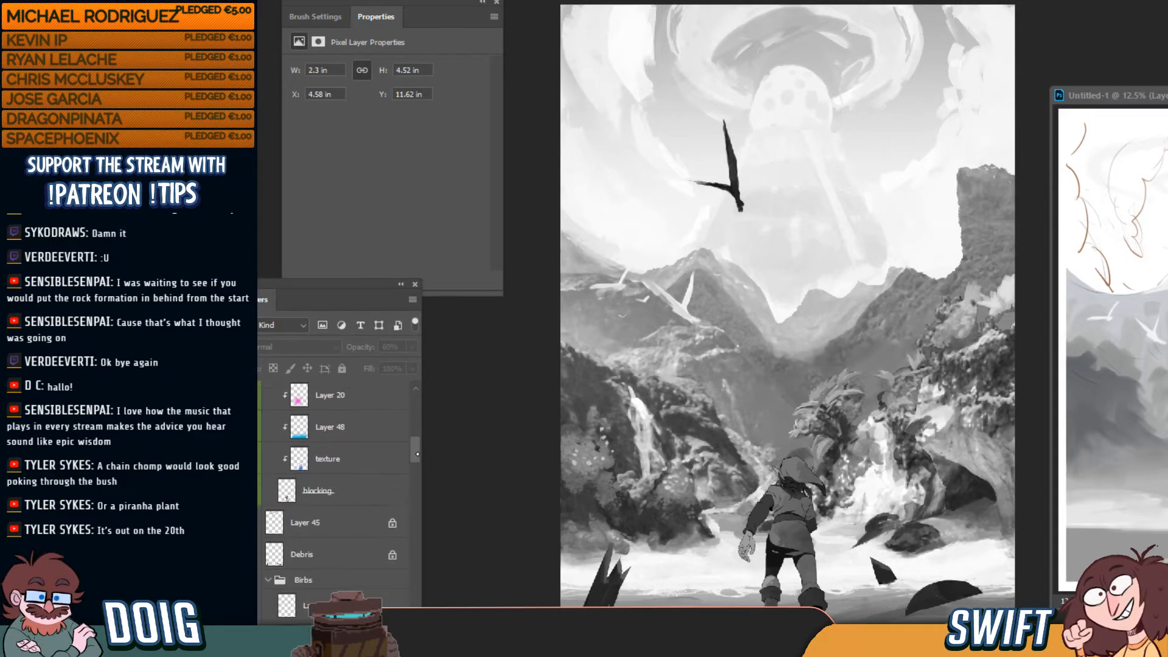
click(334, 491)
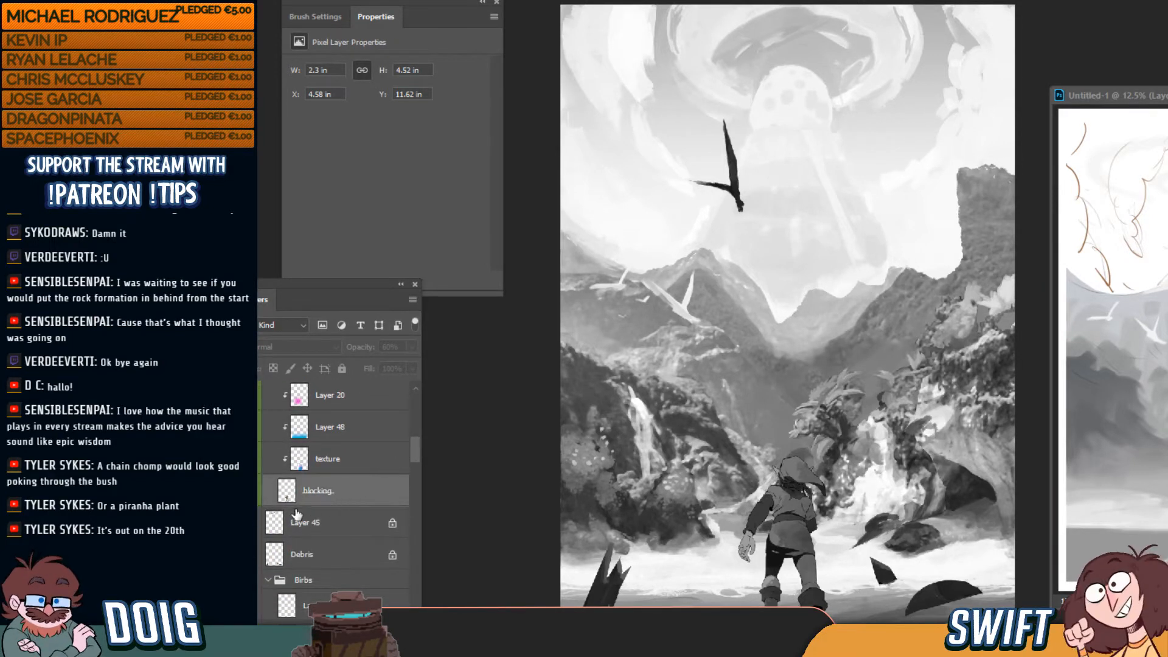
ctrl+click(286, 490)
drag(418, 443, 421, 409)
click(280, 522)
click(364, 461)
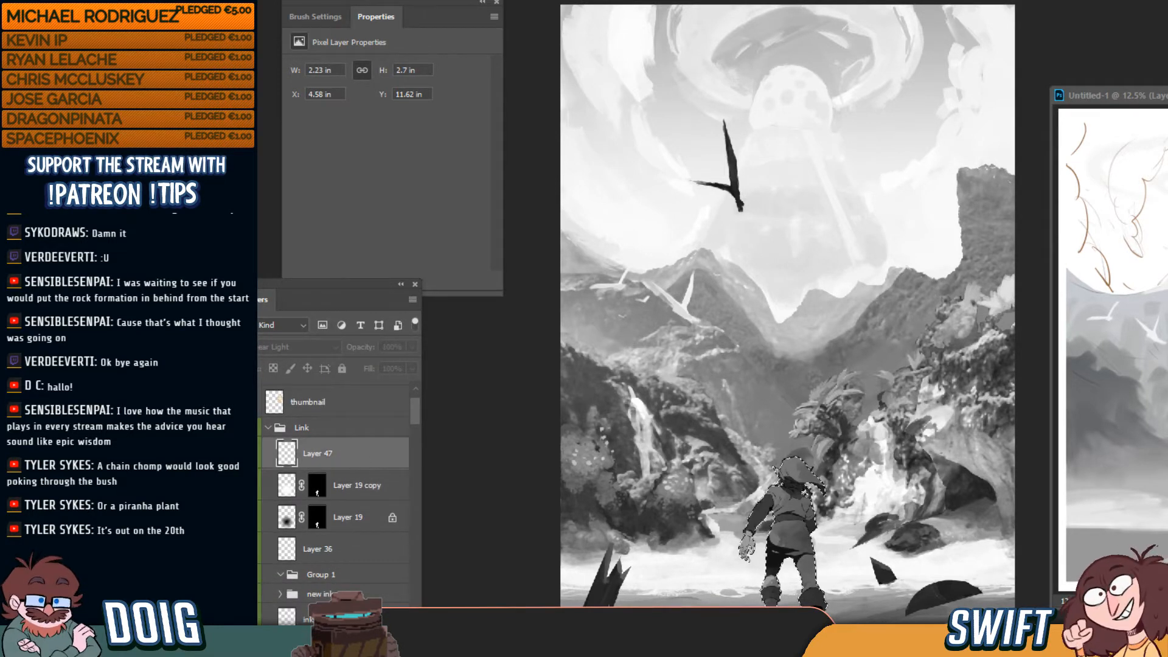
click(306, 637)
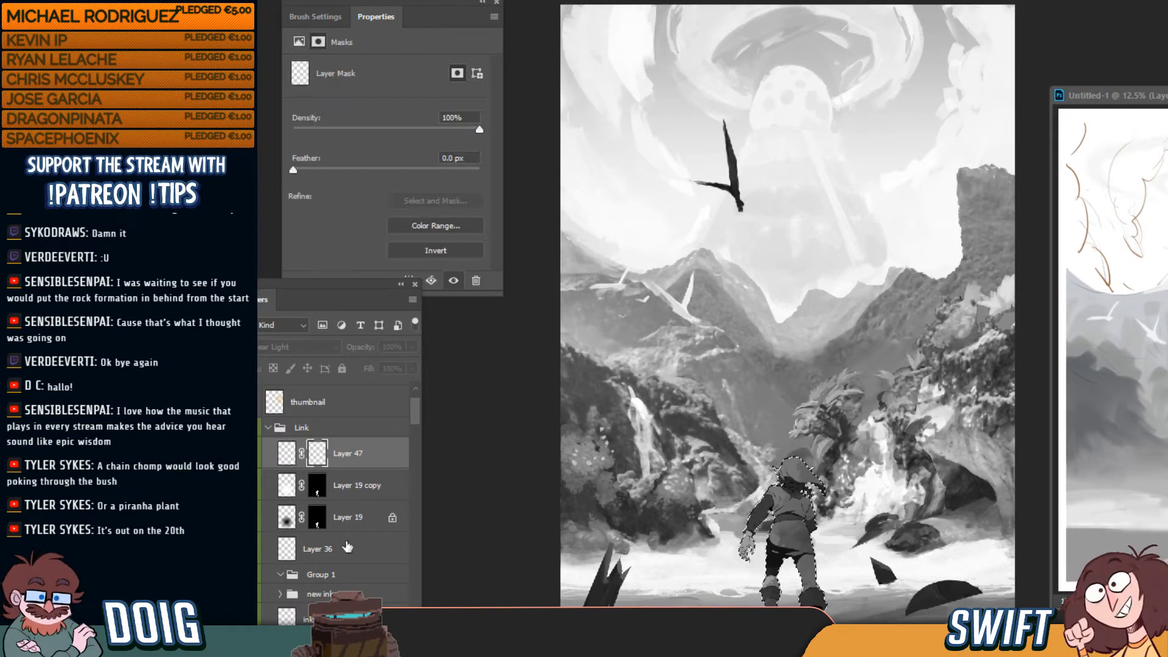
key(ctrl+z)
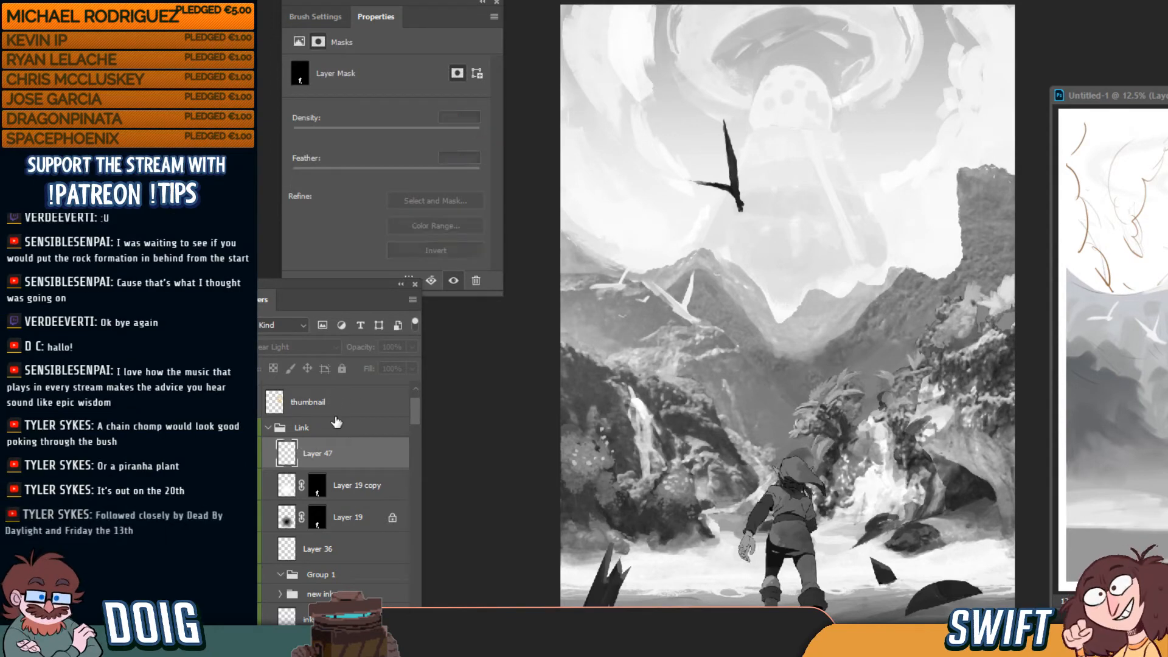
click(324, 637)
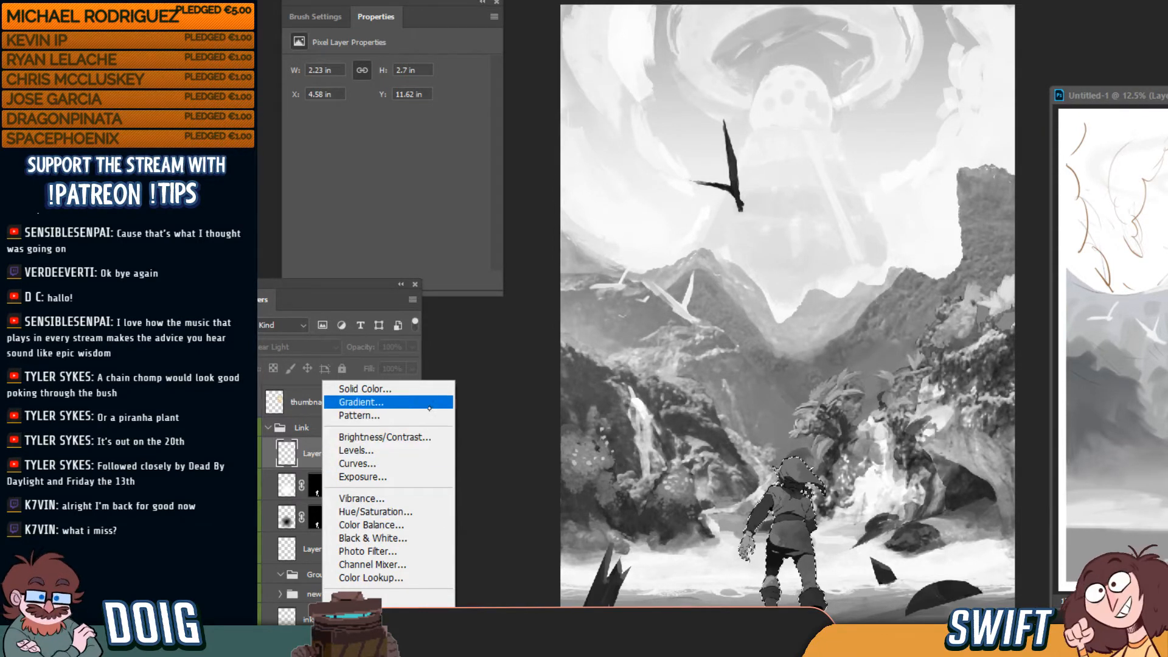
Add a Levels adjustment confined to Link and set its white output level to 163
click(401, 453)
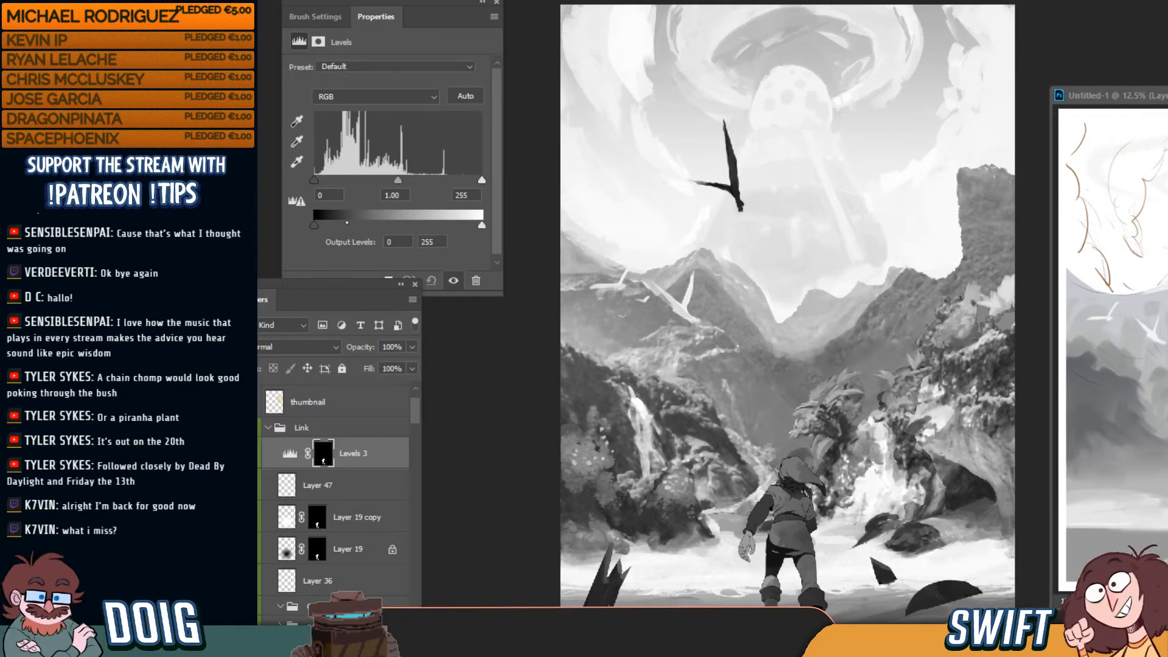
drag(482, 225, 442, 226)
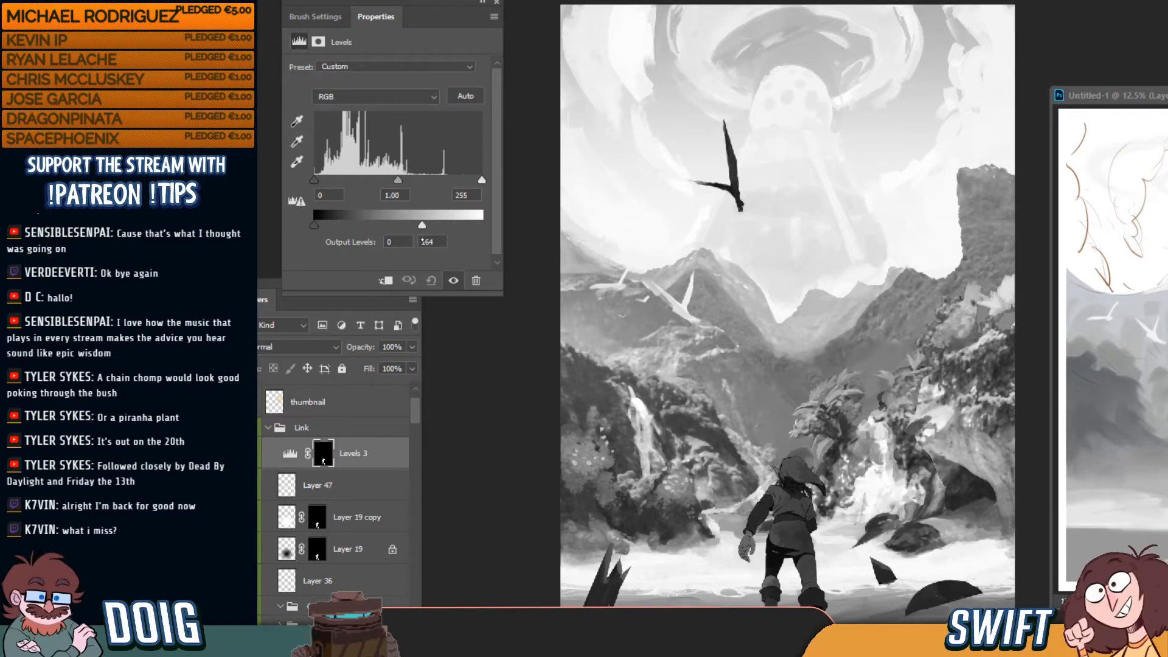
drag(422, 241, 420, 241)
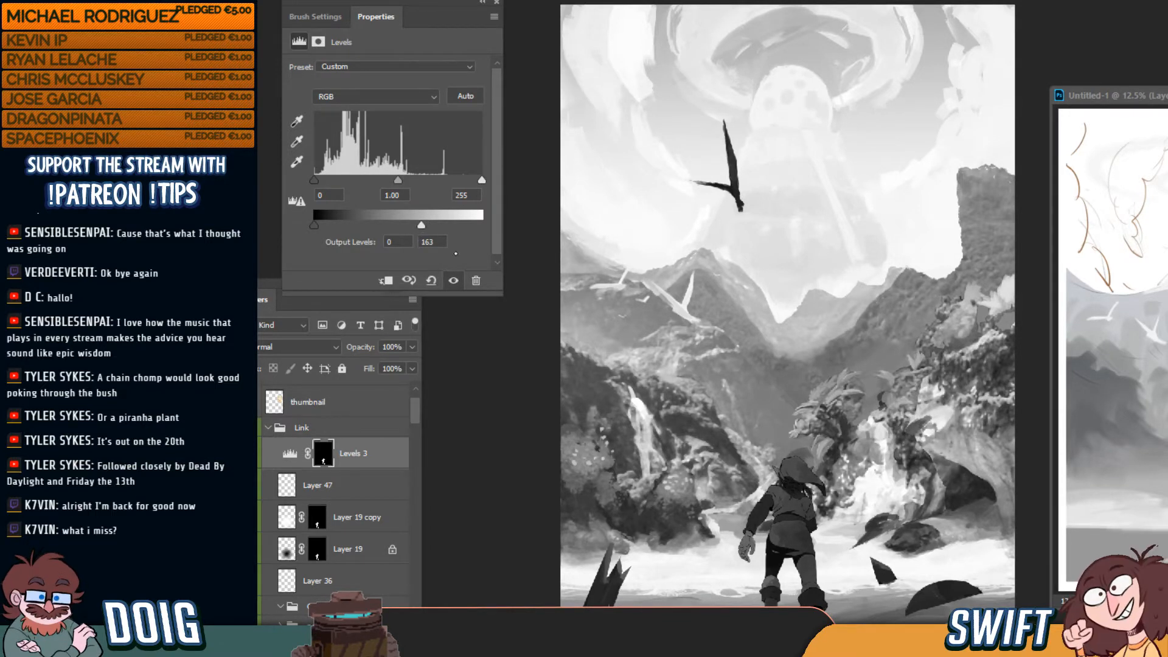
click(483, 2)
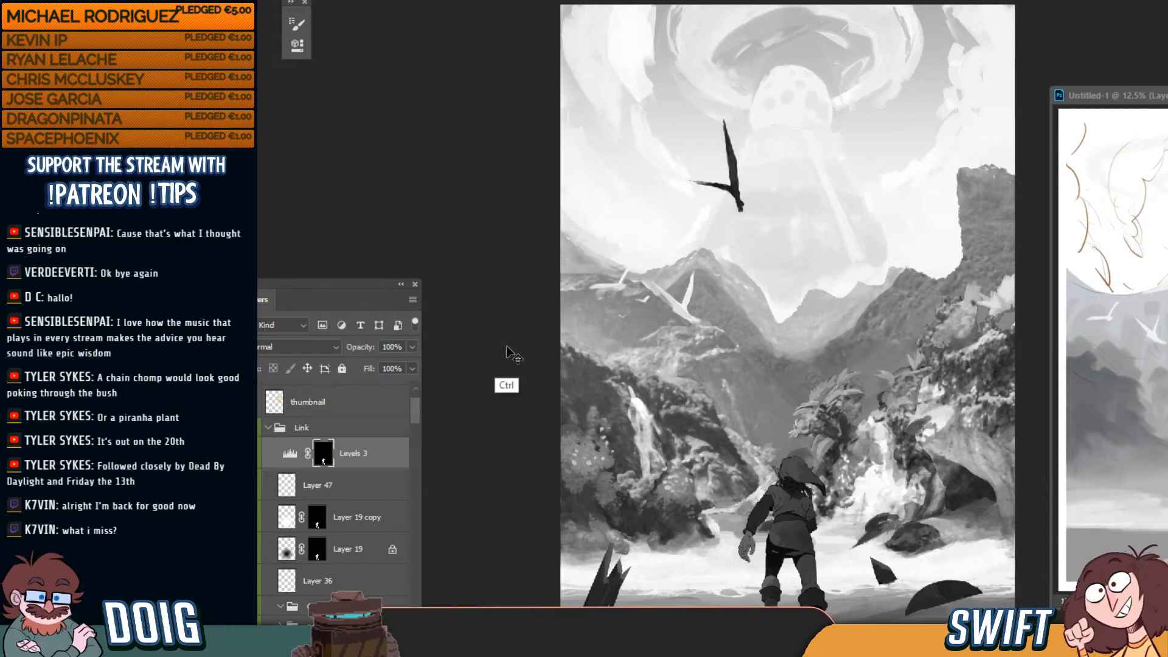
key(ctrl+y)
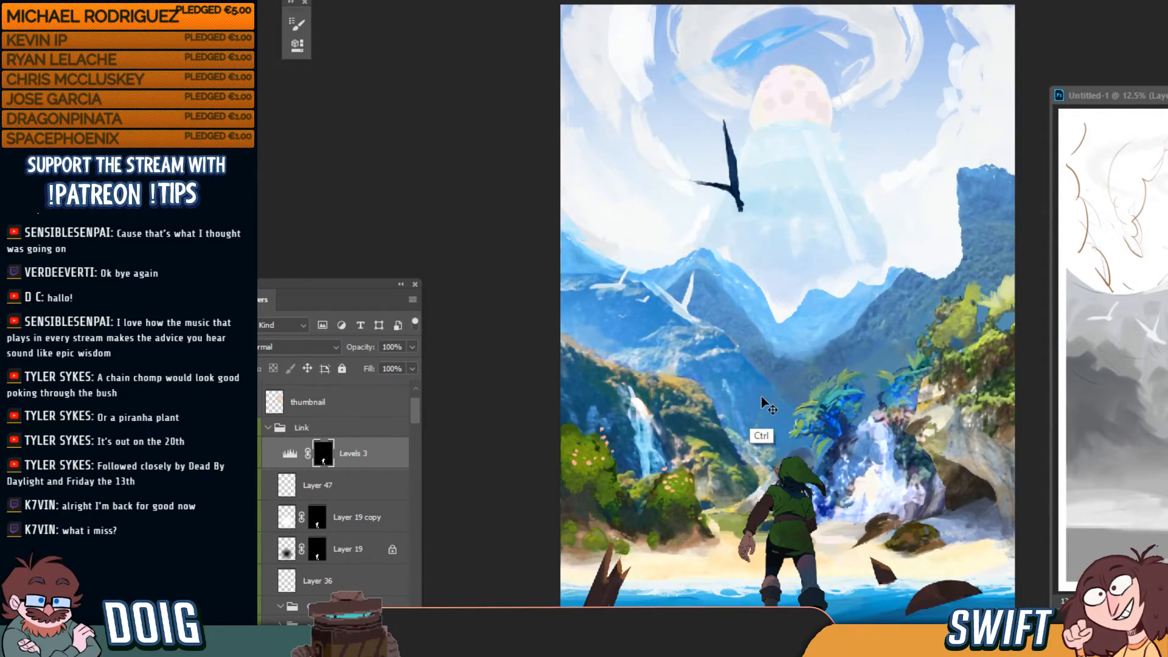
key(ctrl+plus)
drag(804, 473, 712, 309)
drag(729, 357, 716, 310)
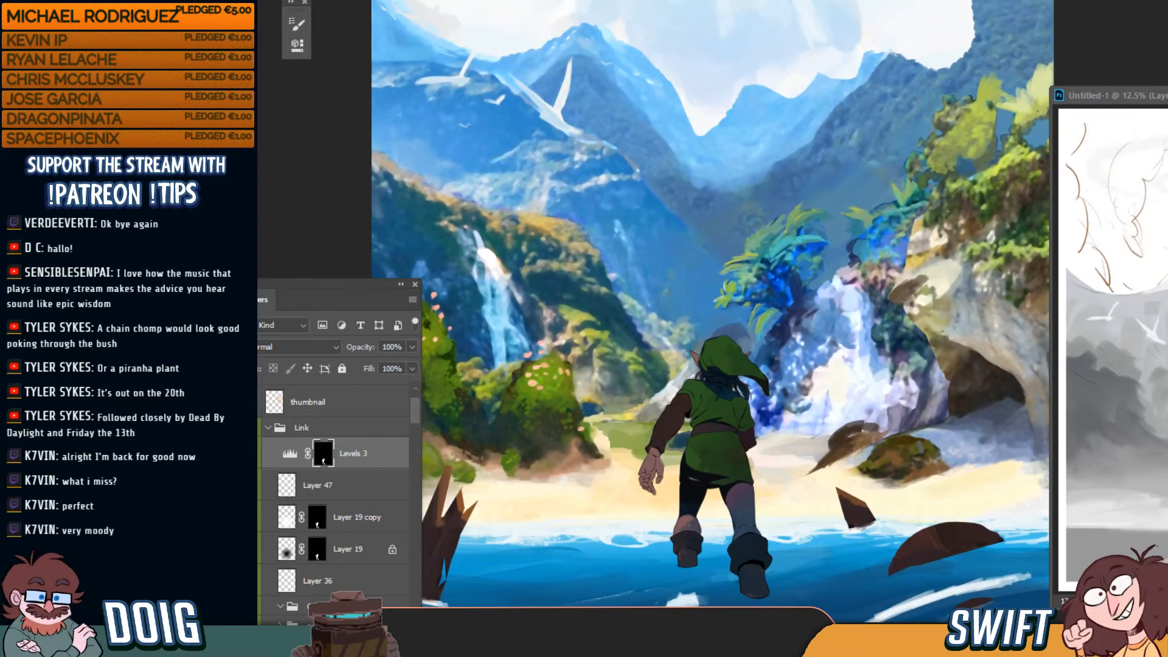
drag(711, 329, 718, 335)
key(ctrl+minus)
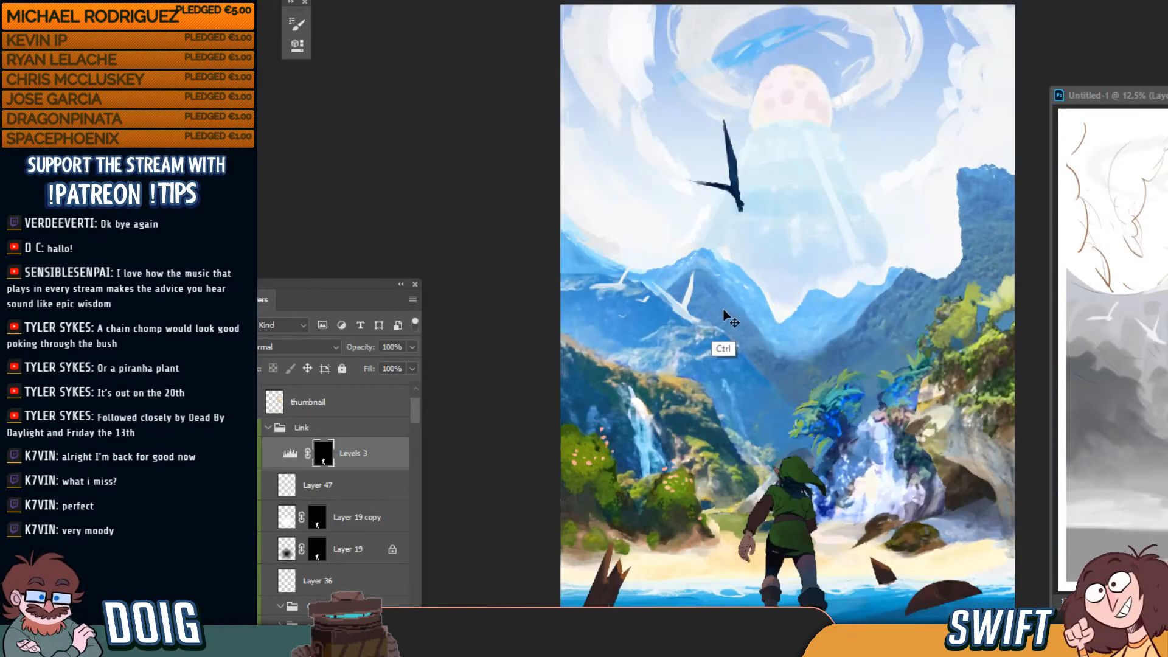
key(ctrl+minus)
key(ctrl+minus)
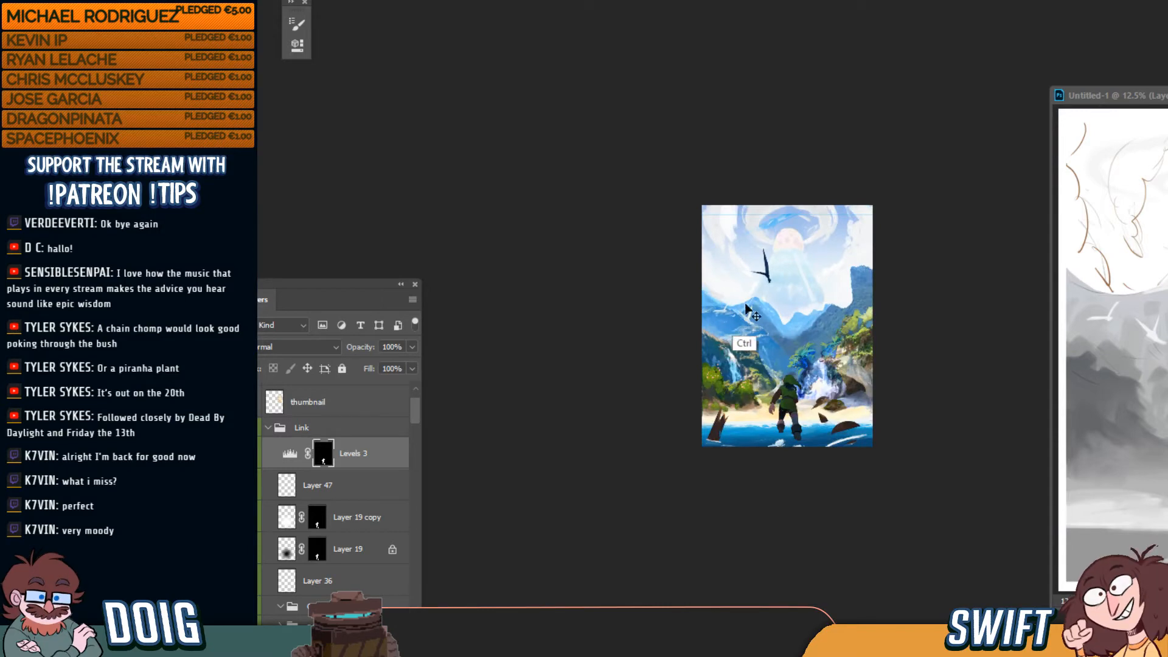
key(ctrl+plus)
key(ctrl+plus)
key(ctrl+plus)
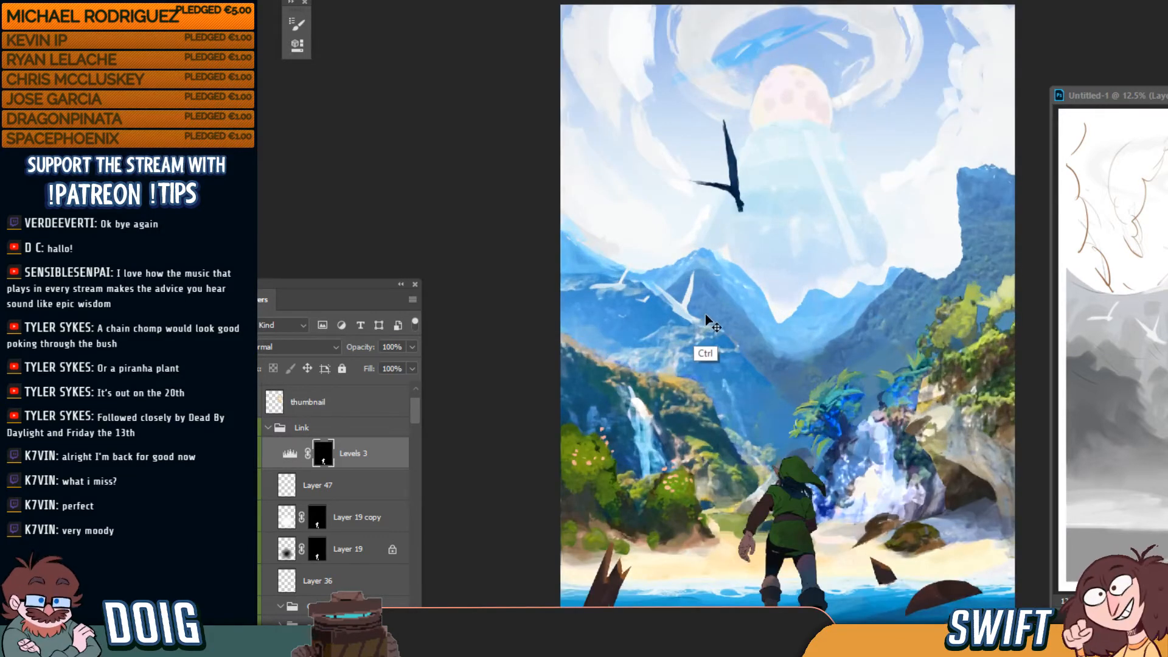
key(ctrl+y)
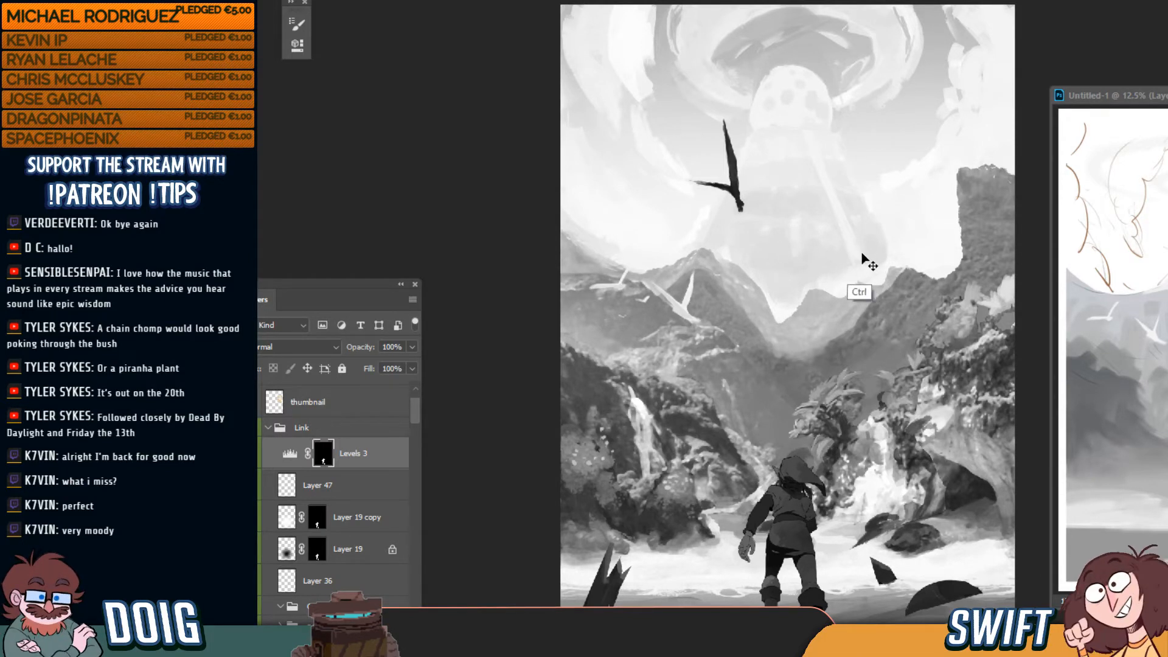
key(ctrl+y)
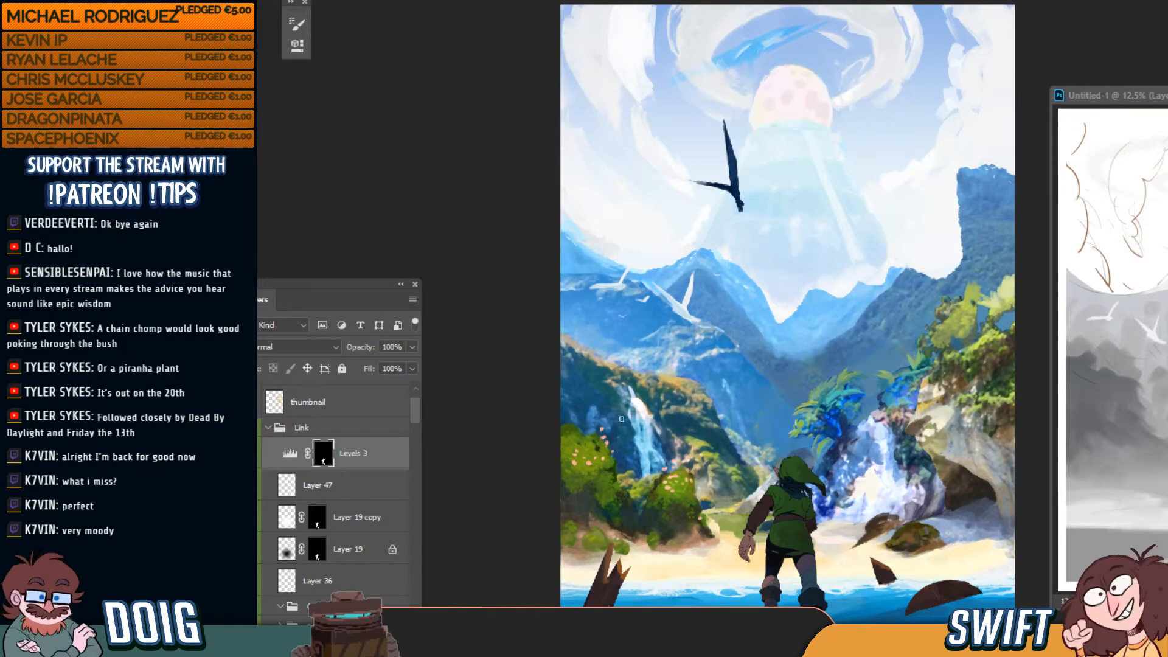
key(ctrl+plus)
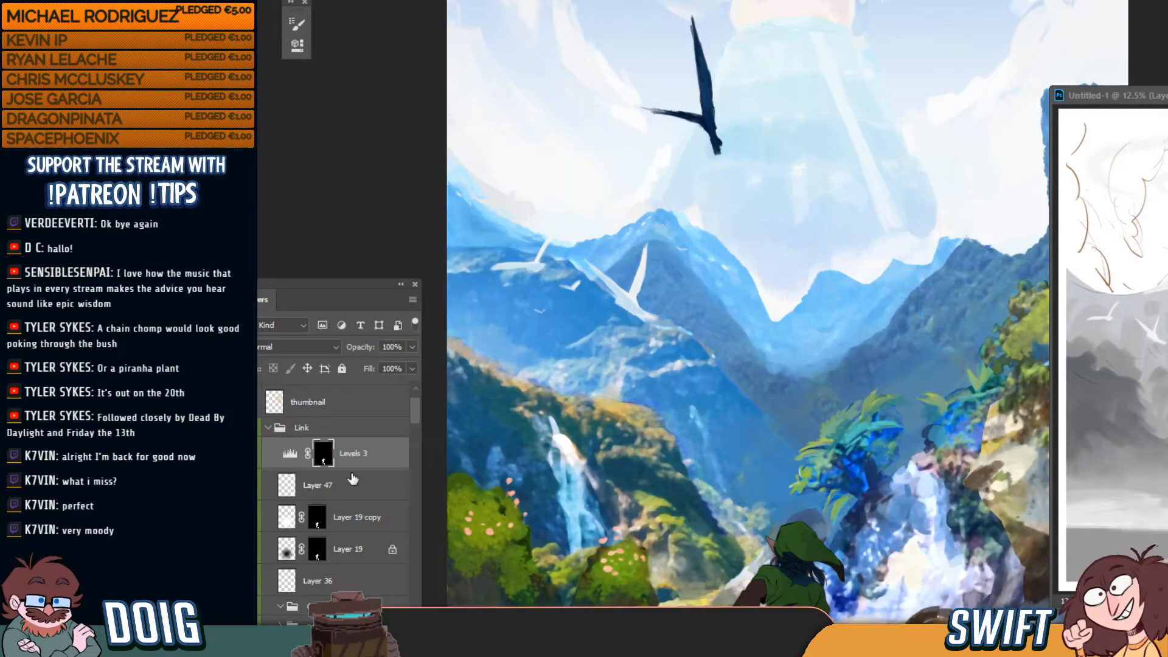
Collapse and hide the Link group, then select the rocks layer beneath Layer 74
click(267, 428)
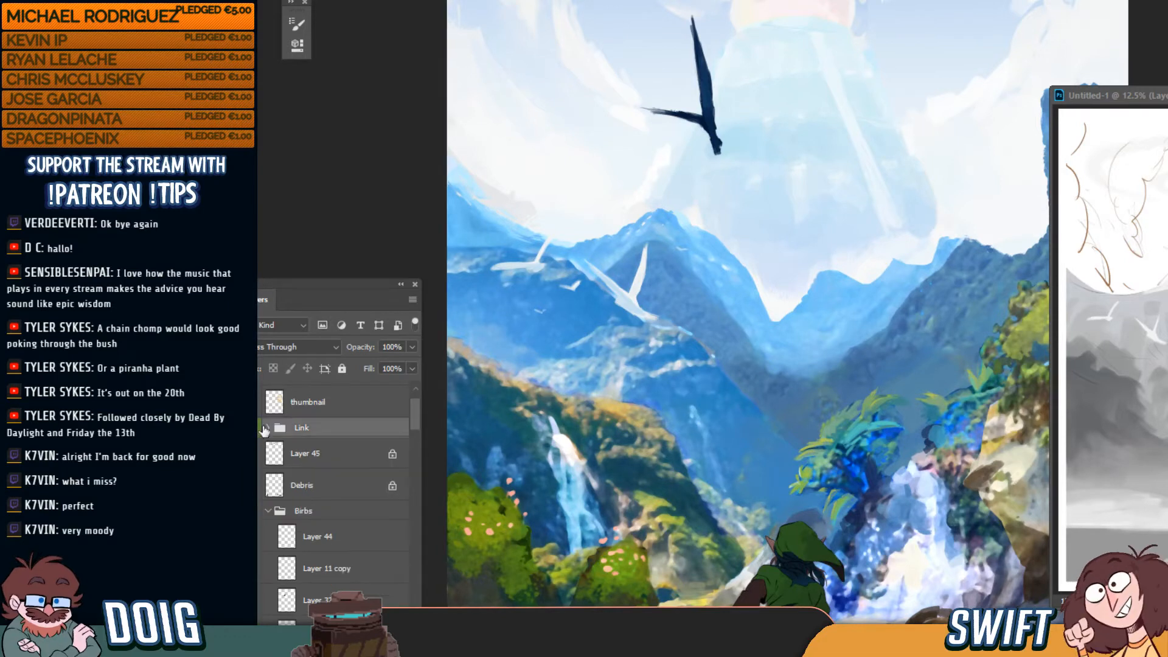
click(253, 429)
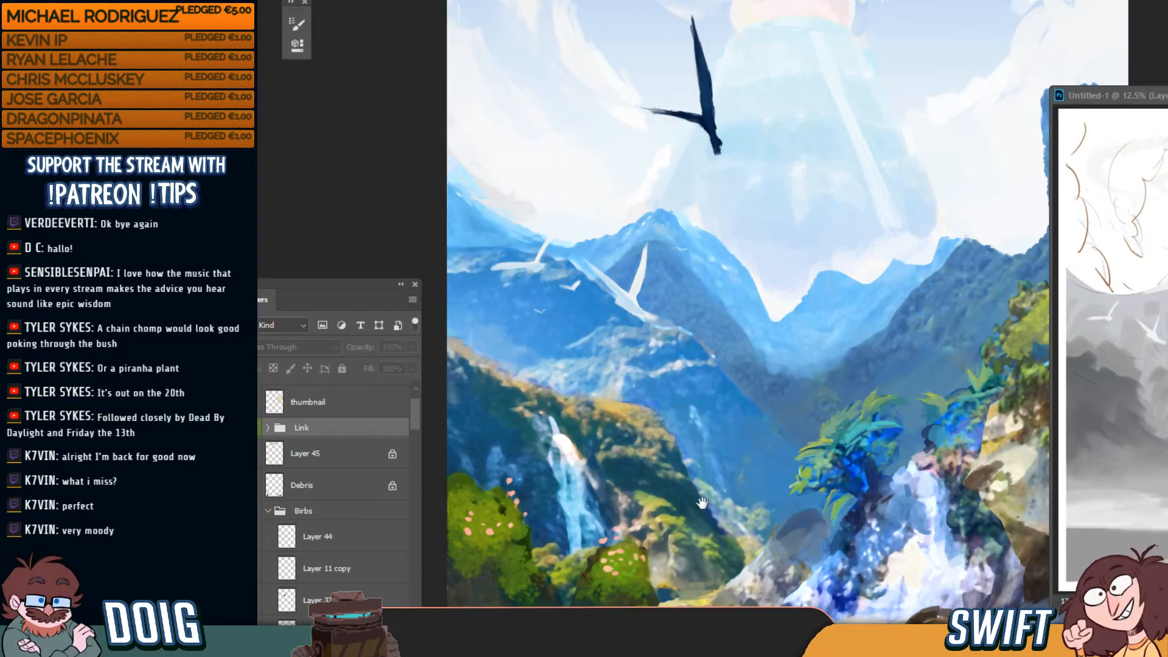
drag(702, 502, 681, 320)
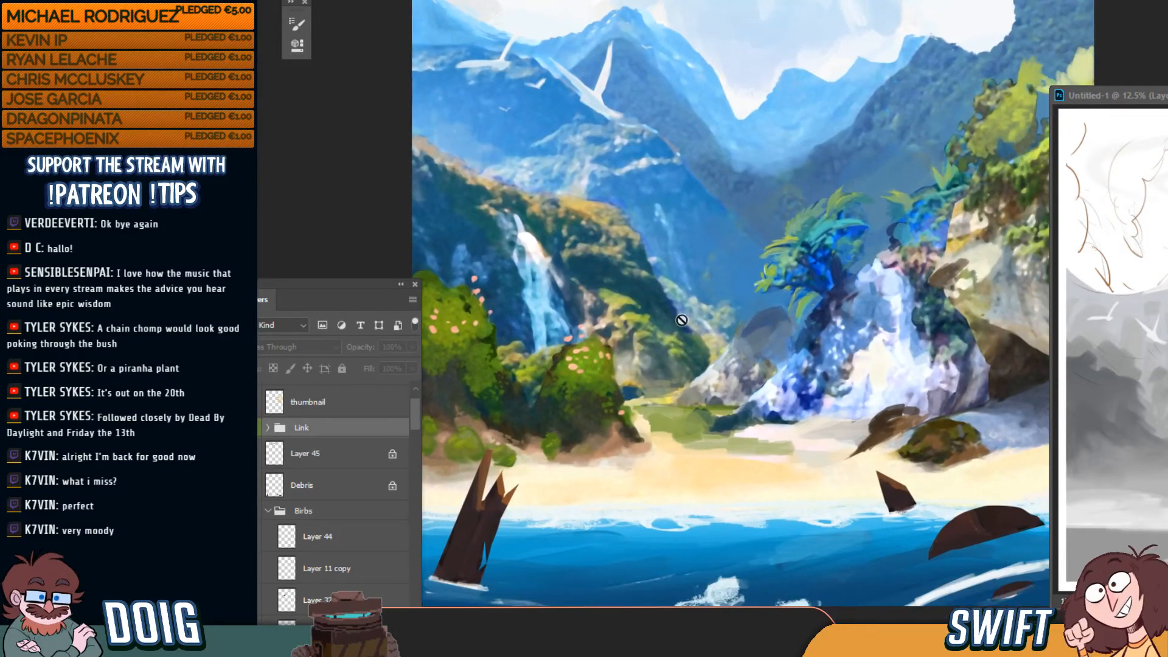
ctrl+click(681, 441)
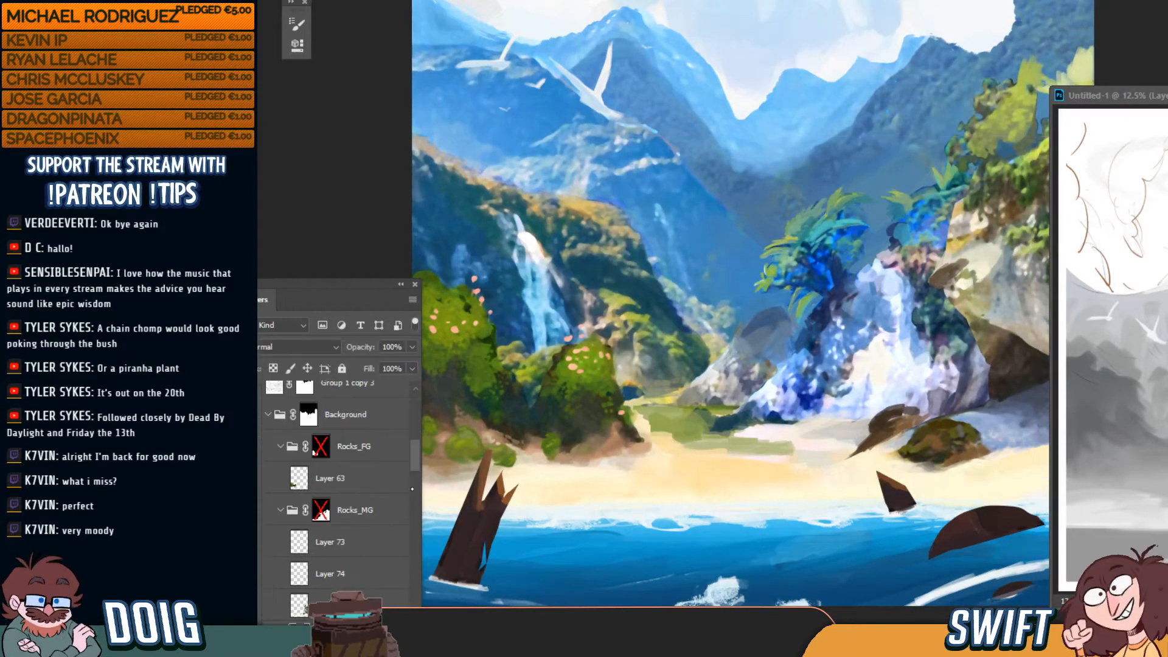
click(331, 577)
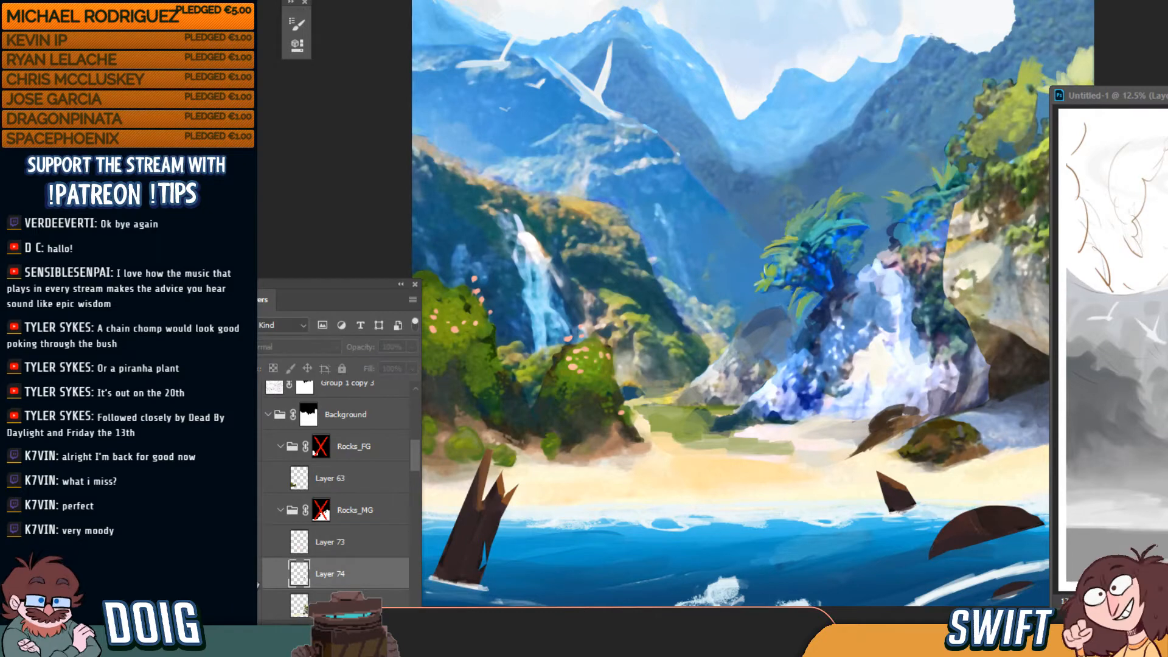
click(270, 609)
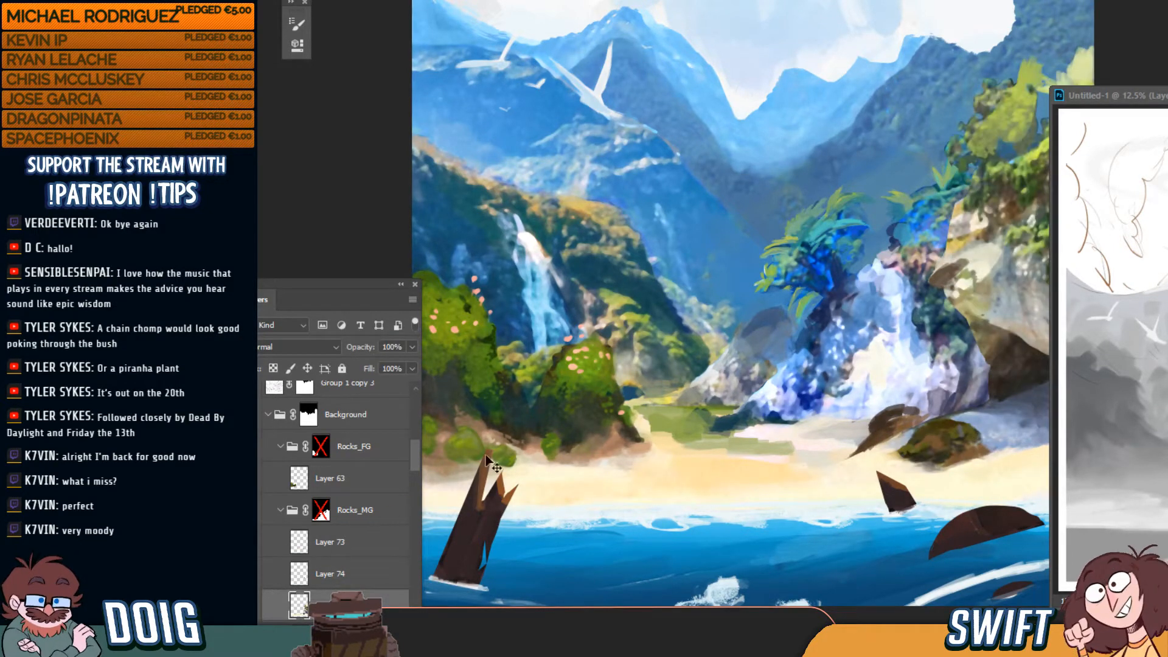
drag(783, 383, 741, 373)
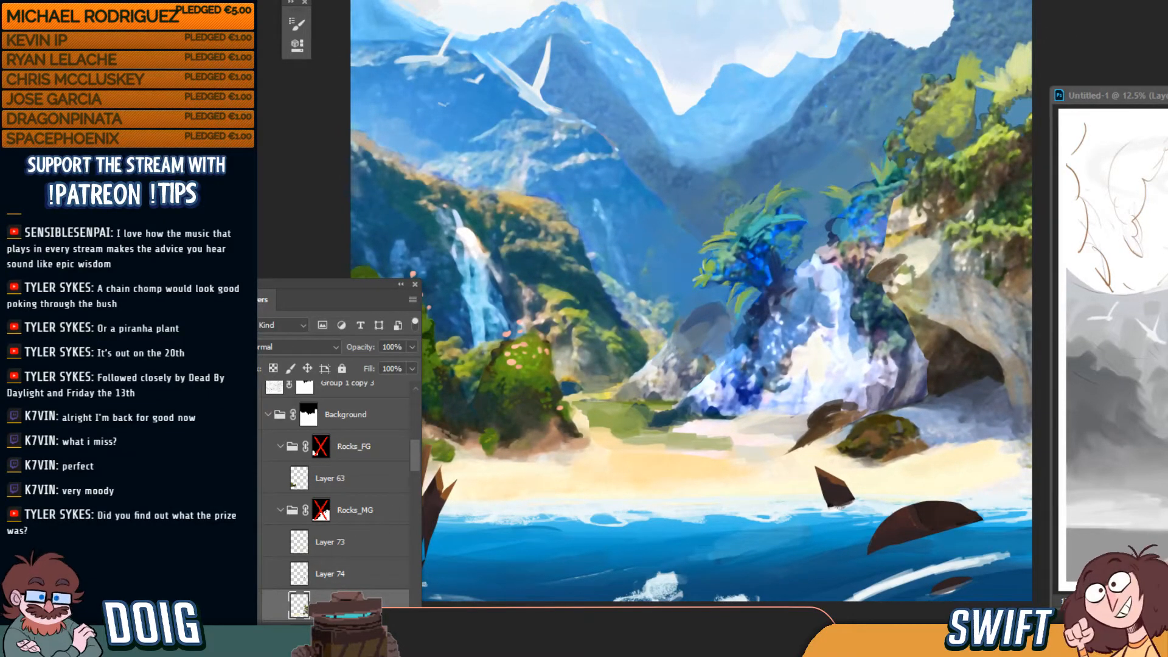
click(248, 509)
click(248, 510)
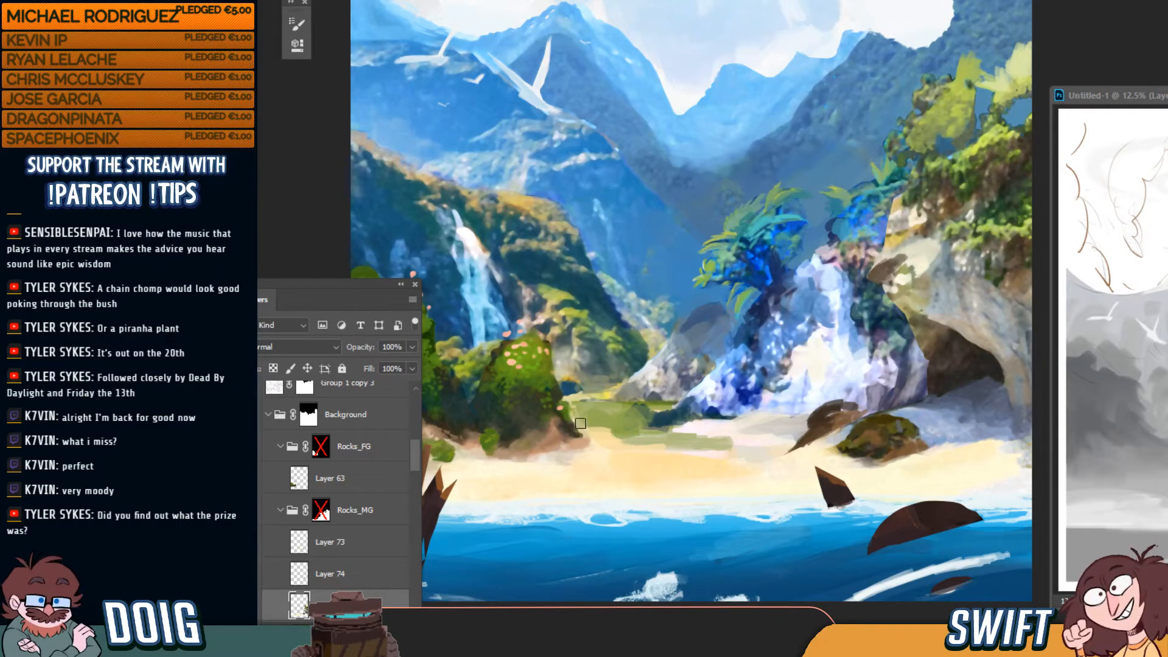
With a larger brush, paint an even green grass patch over the sand edge by the bush
key(bracketright)
key(bracketright)
key(bracketright)
mouse_move(609, 425)
mouse_down()
mouse_move(579, 431)
mouse_move(607, 435)
mouse_up()
mouse_move(590, 420)
mouse_down()
mouse_move(603, 409)
mouse_move(578, 407)
mouse_move(601, 406)
mouse_move(577, 405)
mouse_move(593, 402)
mouse_up()
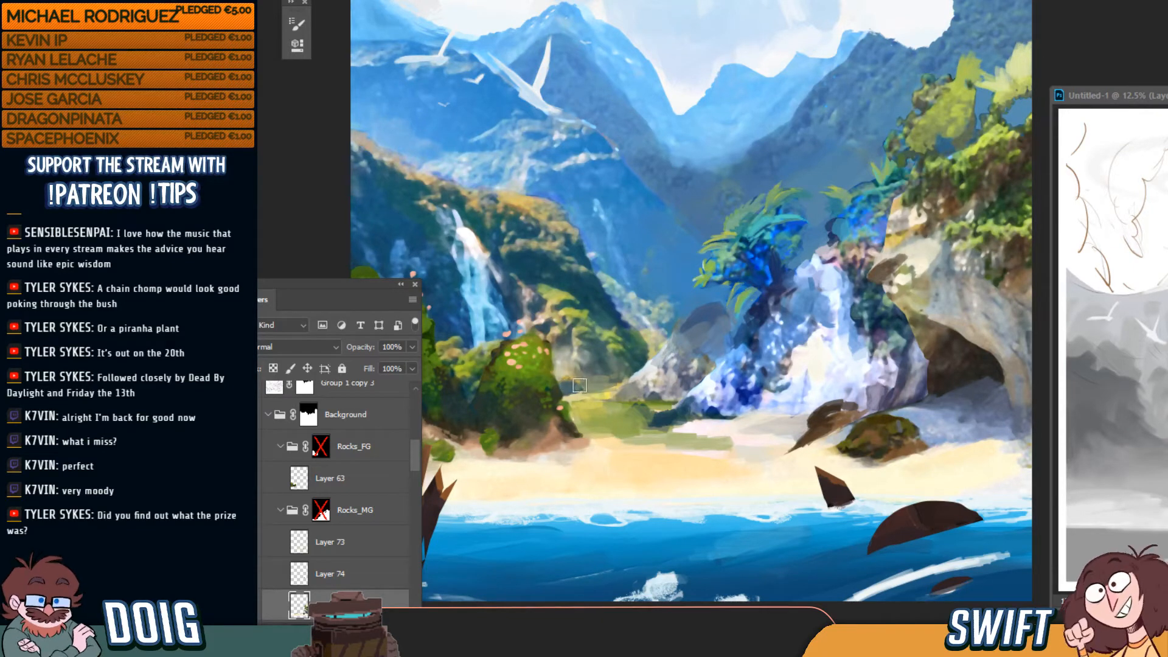
key(ctrl+0)
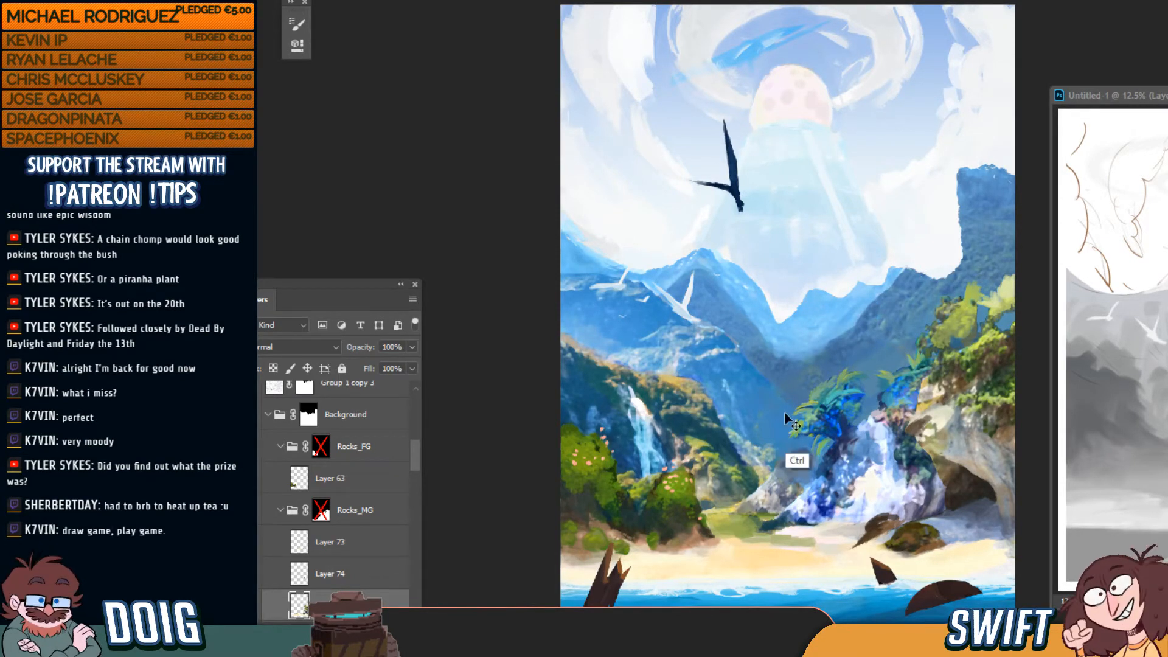
Touch up the hanging leaf and darken the cove rocks with paint strokes
key(ctrl+plus)
drag(773, 458, 733, 412)
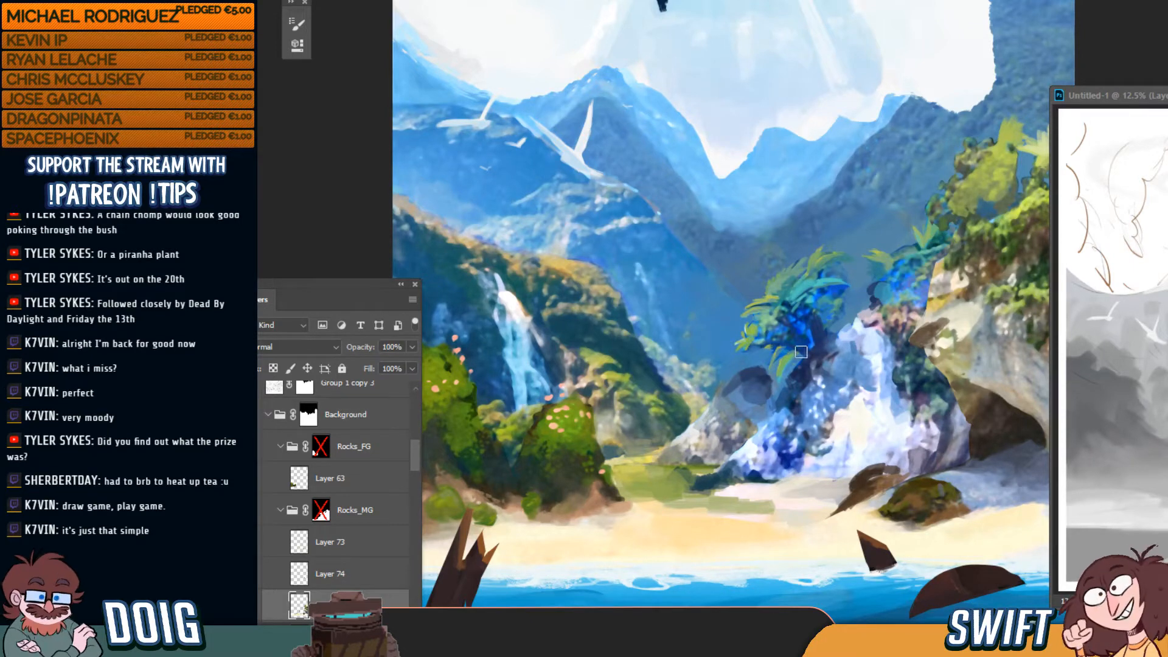
drag(801, 352, 784, 371)
drag(763, 462, 799, 446)
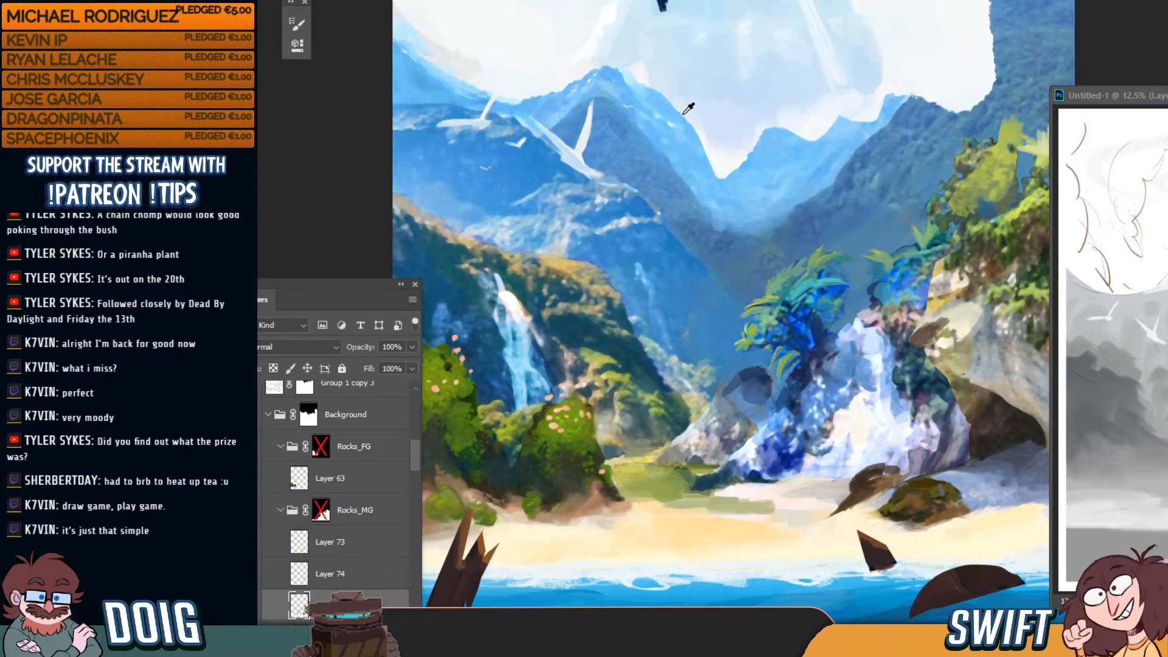
Paint the grass with sampled dark teal, then layer sampled lighter green over it
alt+click(710, 484)
mouse_move(697, 474)
mouse_down()
mouse_move(673, 488)
mouse_move(699, 473)
mouse_move(677, 486)
mouse_move(695, 478)
mouse_move(642, 480)
mouse_move(617, 499)
mouse_move(641, 496)
mouse_up()
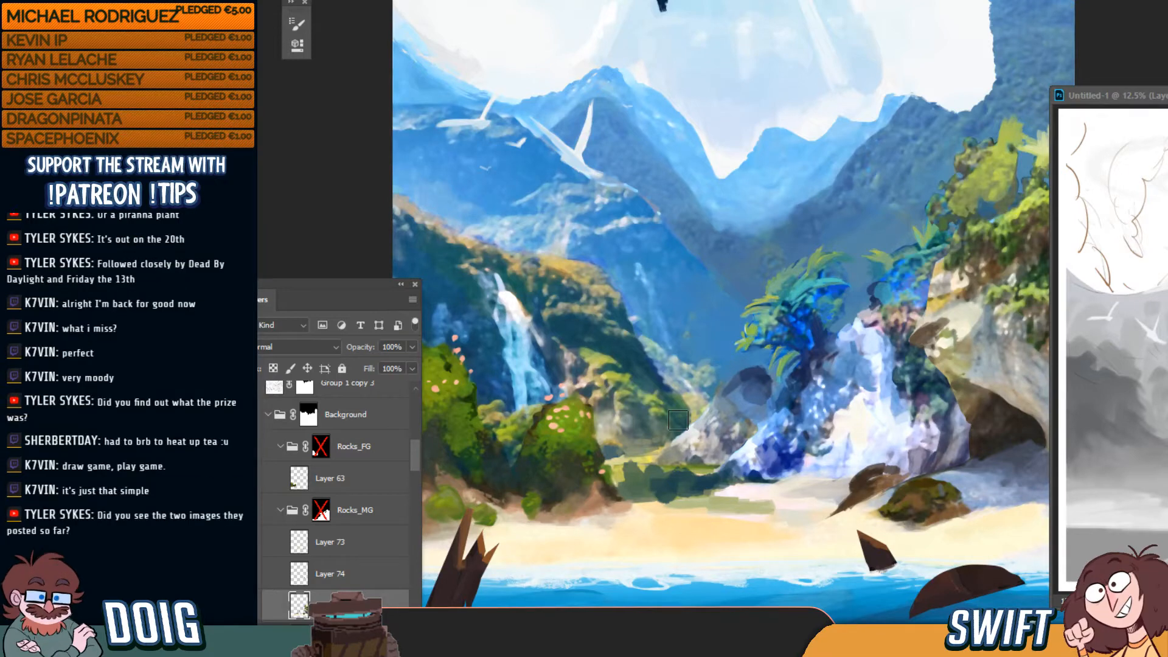
alt+click(704, 463)
mouse_move(669, 481)
mouse_down()
mouse_move(655, 486)
mouse_move(710, 477)
mouse_move(639, 484)
mouse_up()
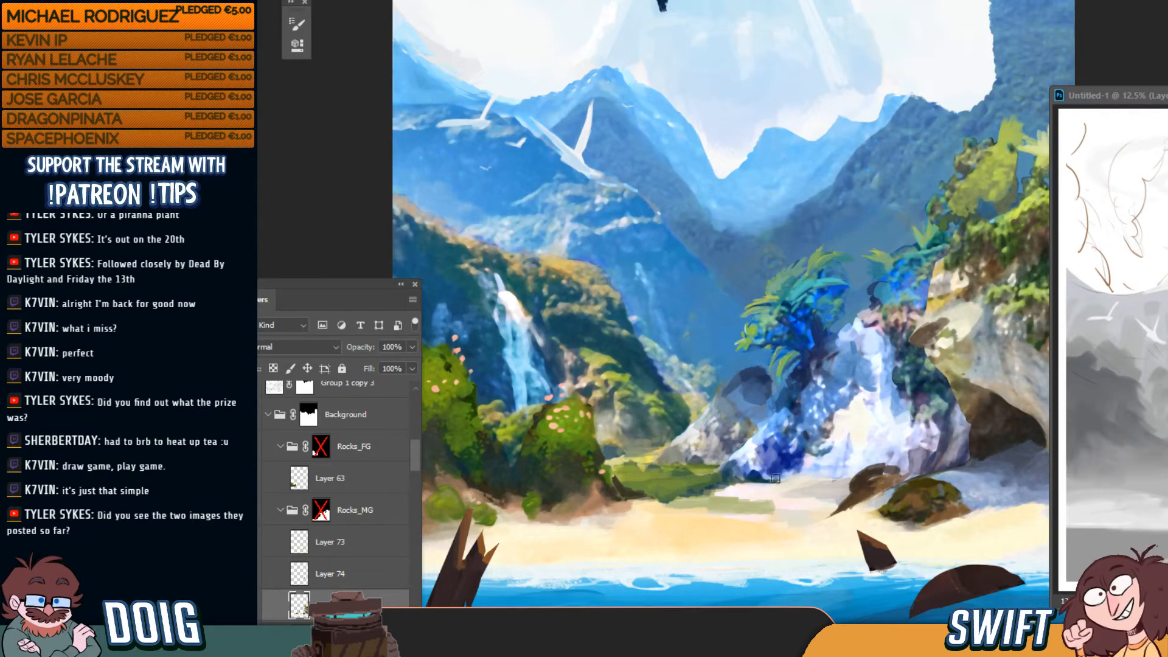
Cover the green strip on the sand with sand colour and add blue-grey strokes to the rock
mouse_move(725, 510)
mouse_down()
mouse_move(762, 511)
mouse_move(727, 499)
mouse_move(663, 504)
mouse_move(758, 505)
mouse_move(746, 509)
mouse_up()
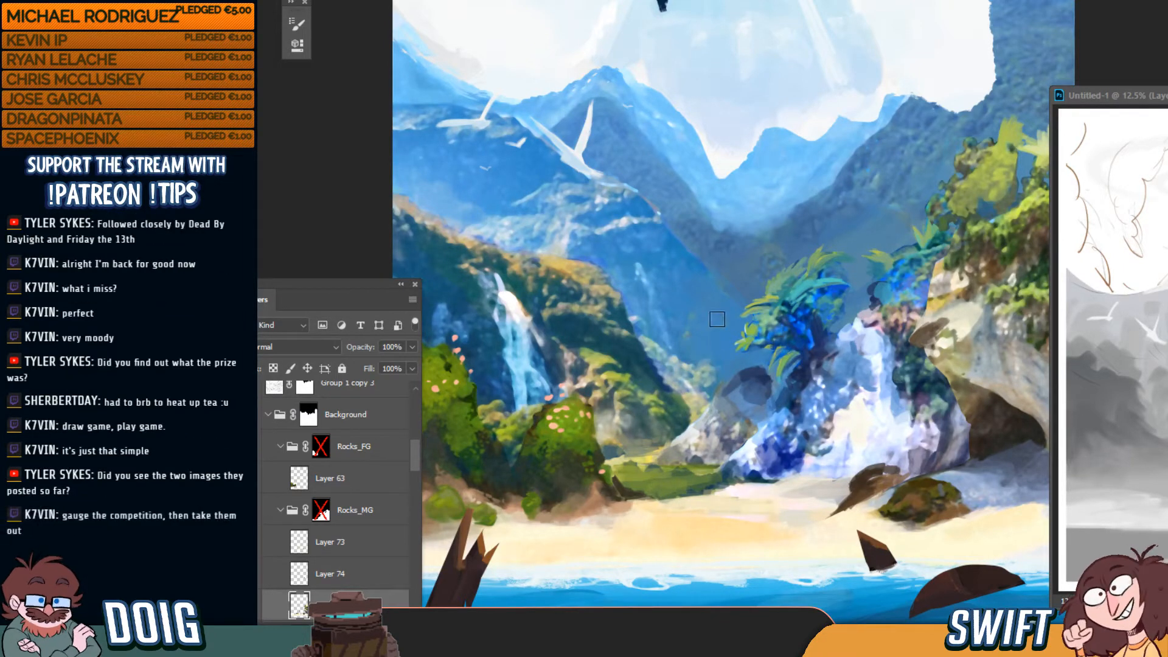
mouse_move(746, 362)
mouse_down()
mouse_move(760, 395)
mouse_move(762, 365)
mouse_move(736, 363)
mouse_move(760, 397)
mouse_move(764, 374)
mouse_move(738, 375)
mouse_up()
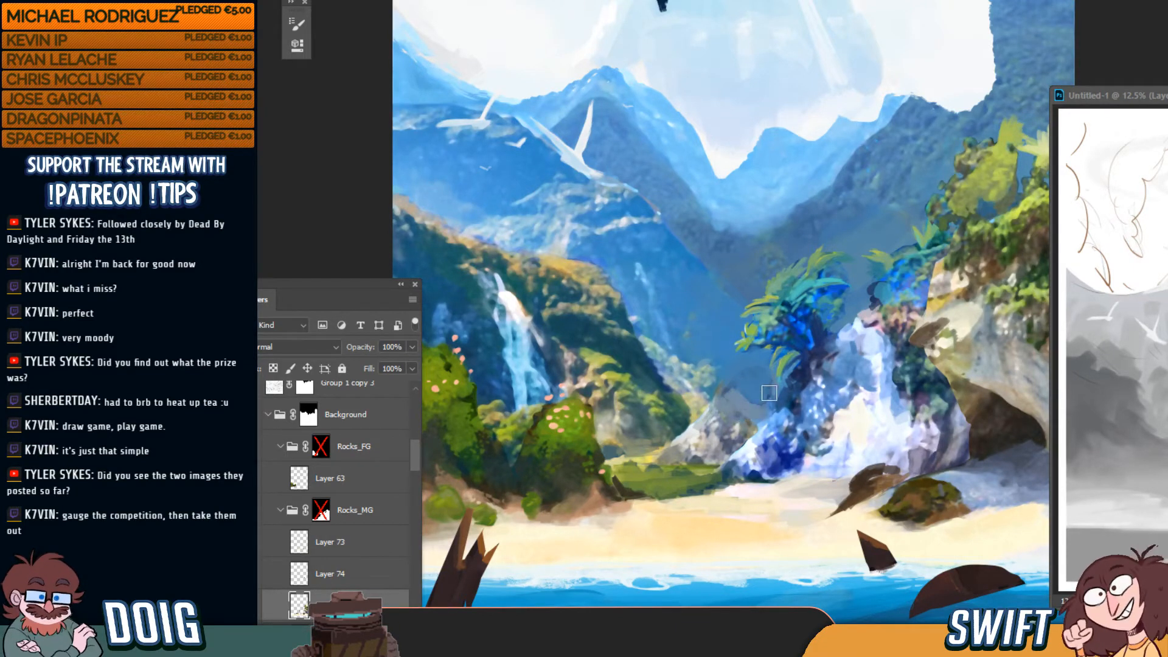
mouse_move(769, 393)
mouse_down()
mouse_move(736, 435)
mouse_move(738, 404)
mouse_move(761, 417)
mouse_up()
key(ctrl+minus)
key(ctrl+minus)
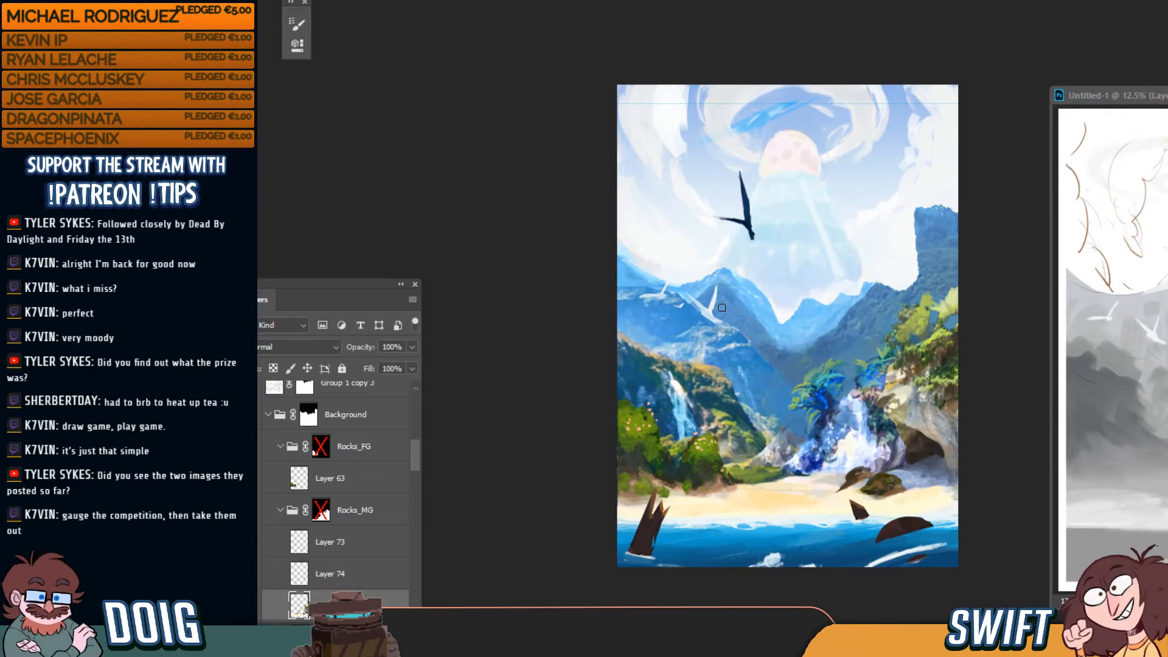
key(ctrl+plus)
key(ctrl+plus)
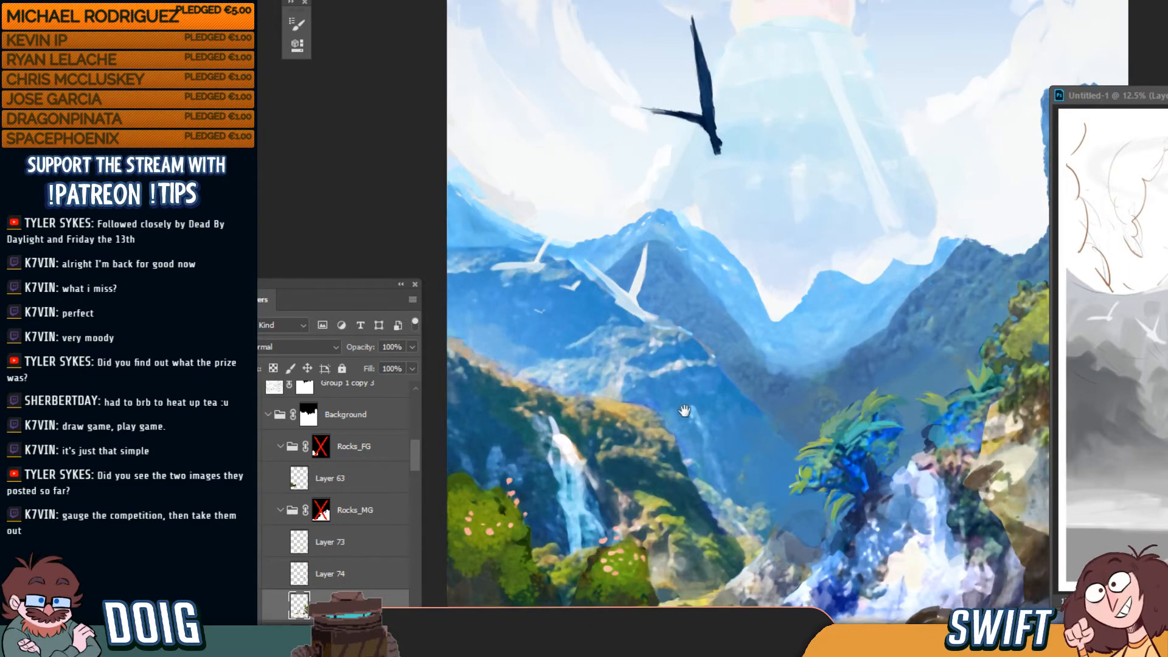
drag(685, 412, 630, 201)
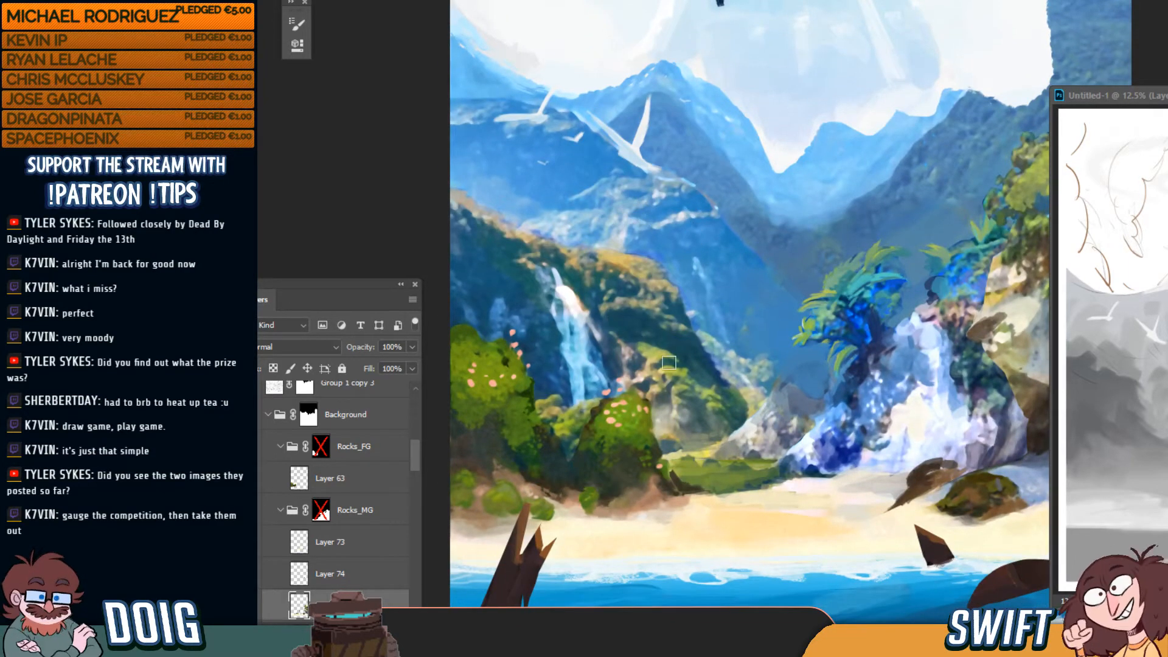
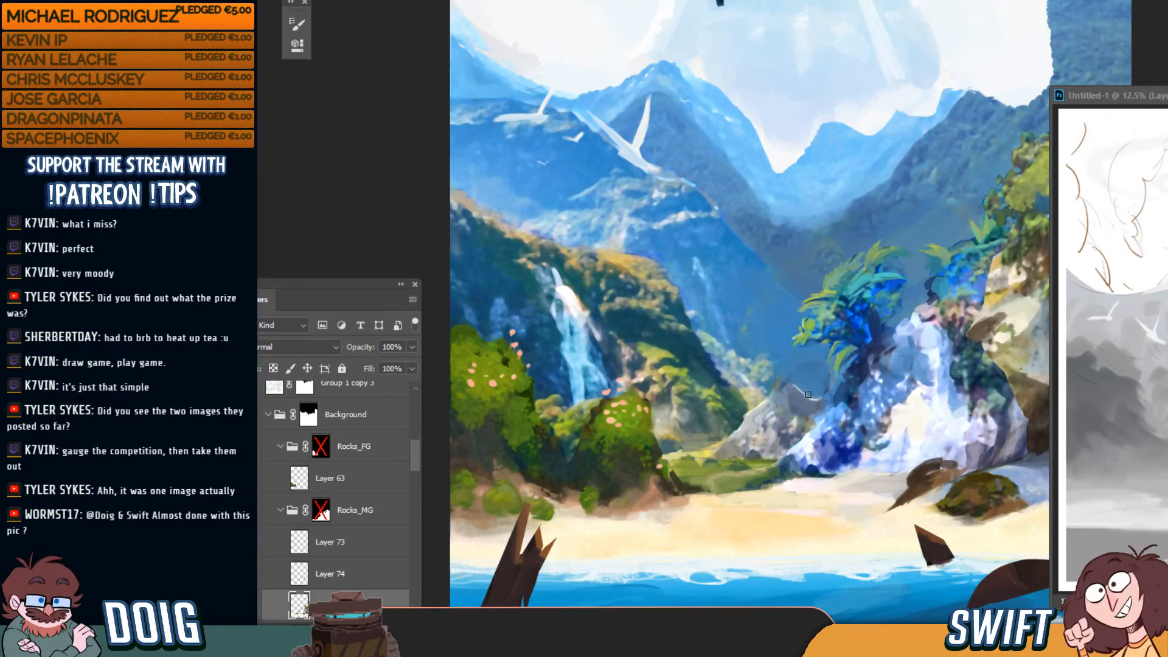
Frame the beach and right-hand rocks up close and enlarge the brush
key(ctrl+minus)
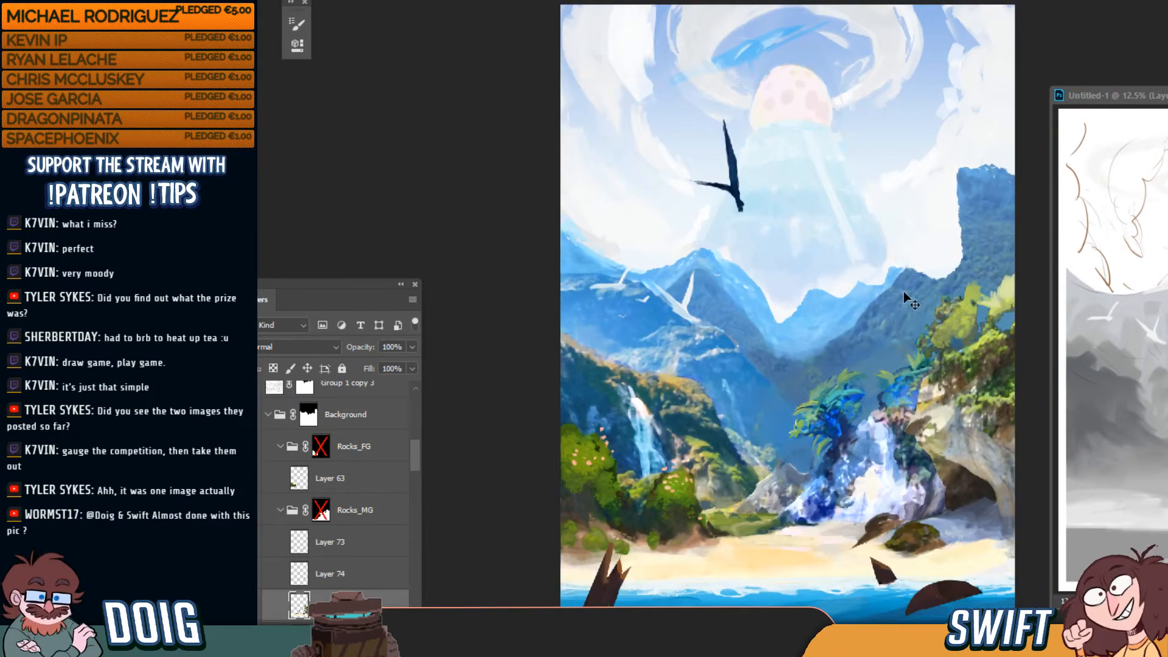
key(ctrl+plus)
mouse_move(849, 402)
mouse_down()
mouse_move(785, 298)
mouse_move(769, 317)
mouse_up()
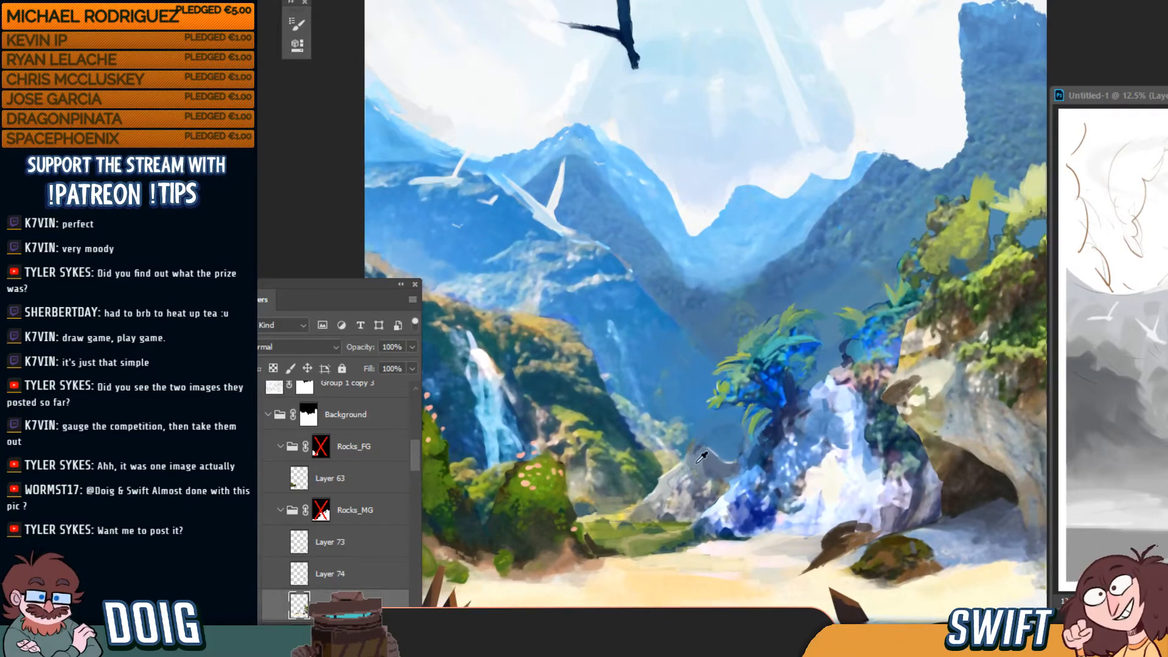
key(])
key(])
key(])
key(])
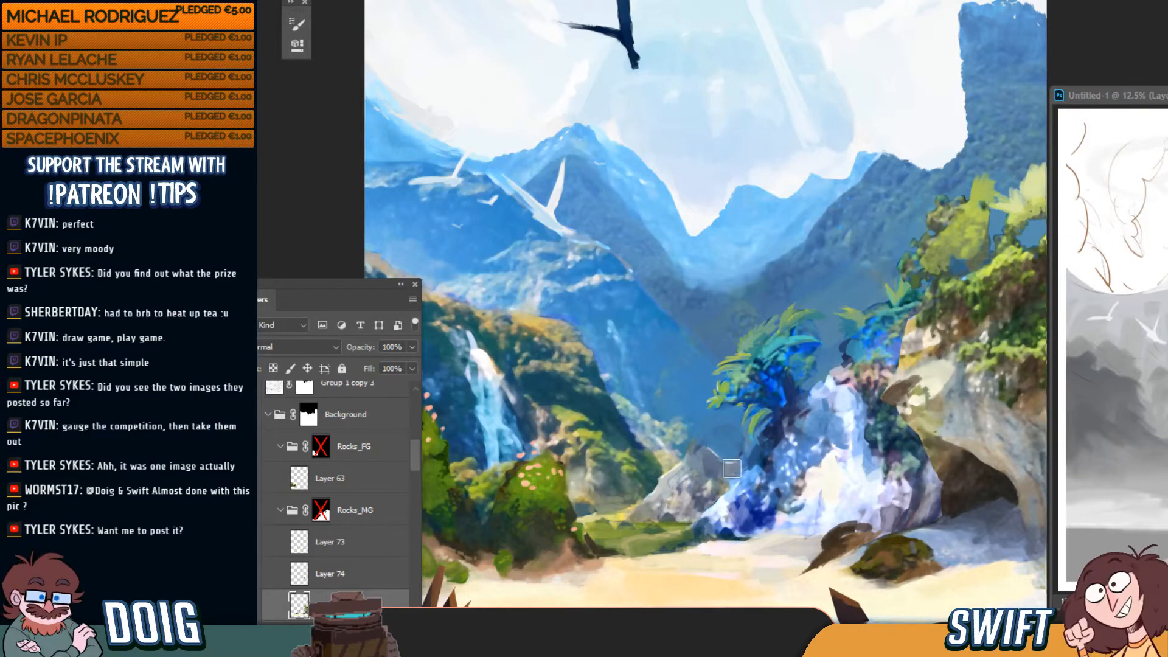
key(ctrl+0)
key(ctrl+plus)
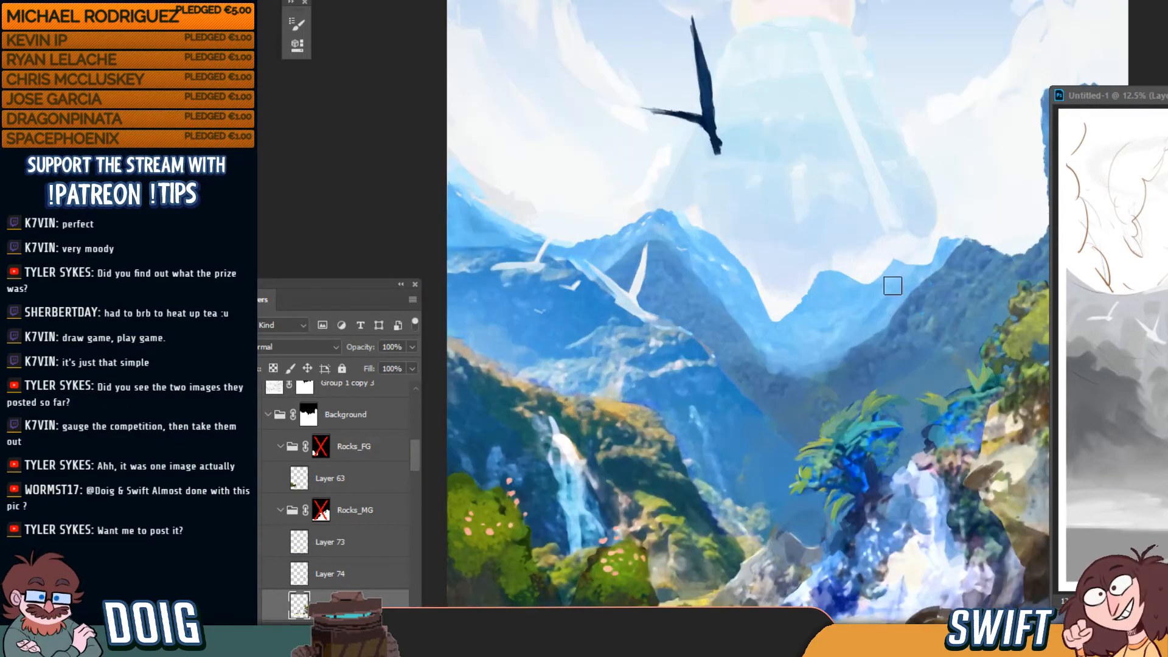
mouse_move(871, 368)
mouse_down()
mouse_move(839, 323)
mouse_move(814, 208)
mouse_up()
mouse_move(867, 313)
mouse_down()
mouse_move(889, 306)
mouse_move(879, 300)
mouse_up()
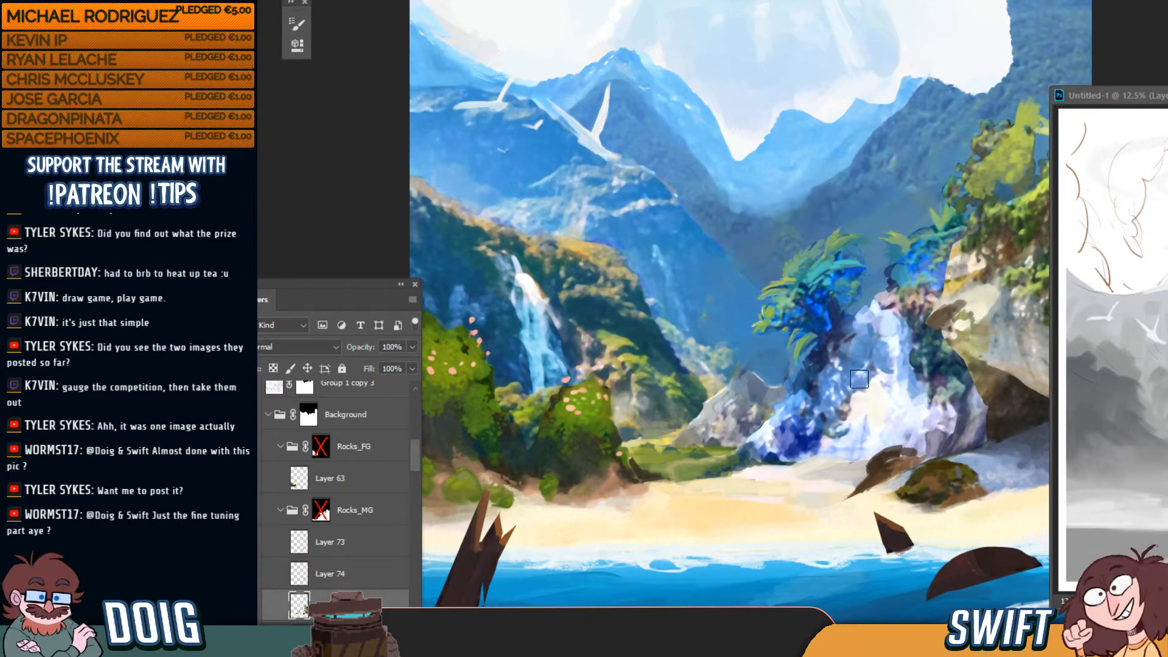
key(])
key(])
key(])
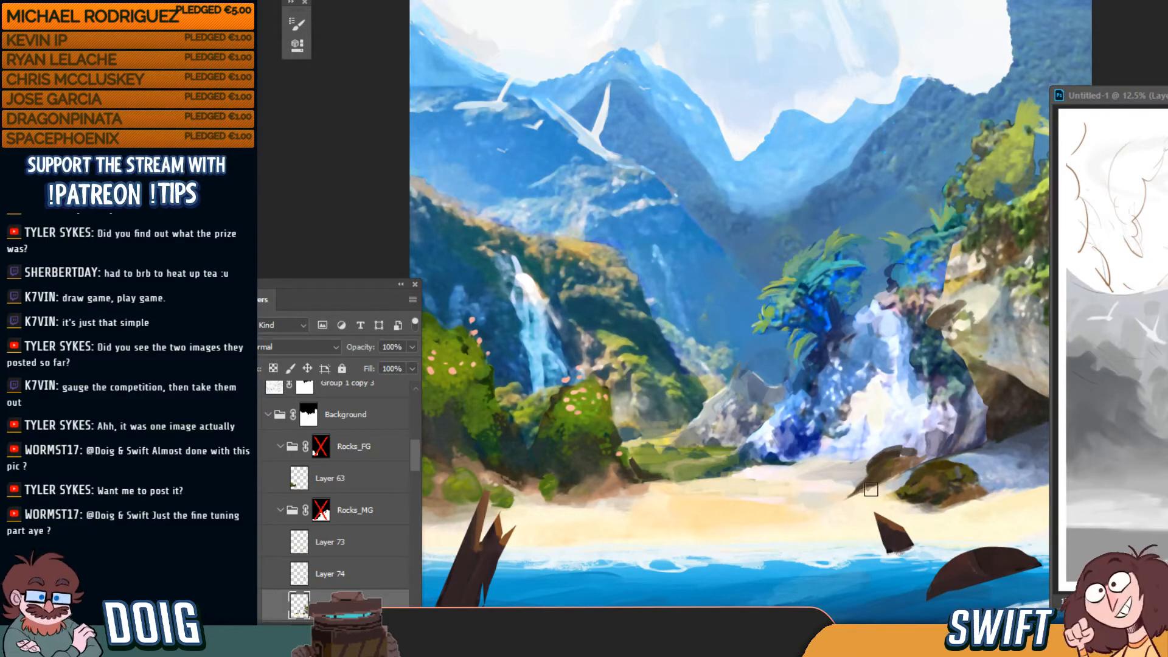
Lighten the grey-brown patch on the right rock with brush strokes and sampled rock colour
key(ctrl+0)
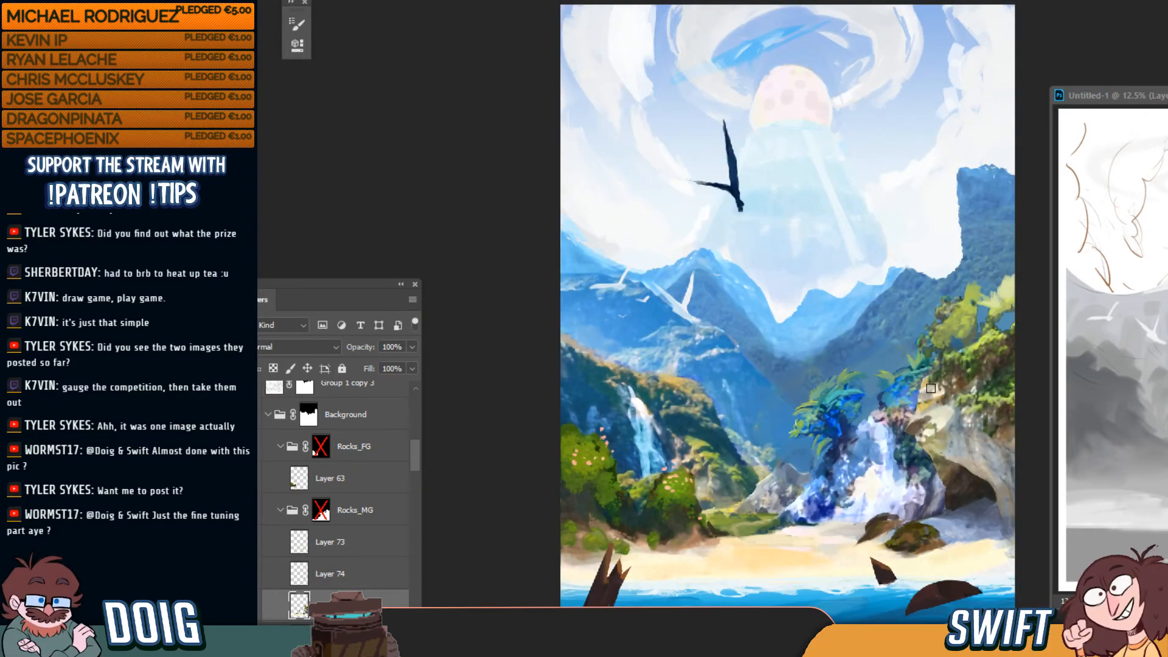
key(ctrl+plus)
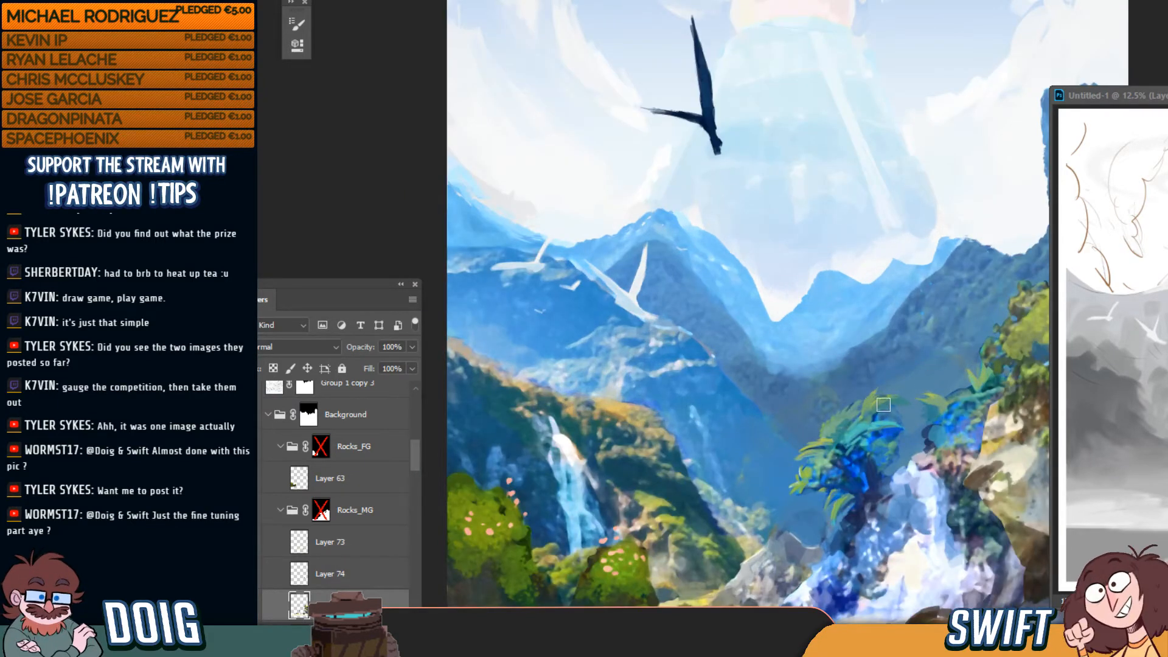
mouse_move(856, 387)
mouse_down()
mouse_move(767, 344)
mouse_move(735, 269)
mouse_up()
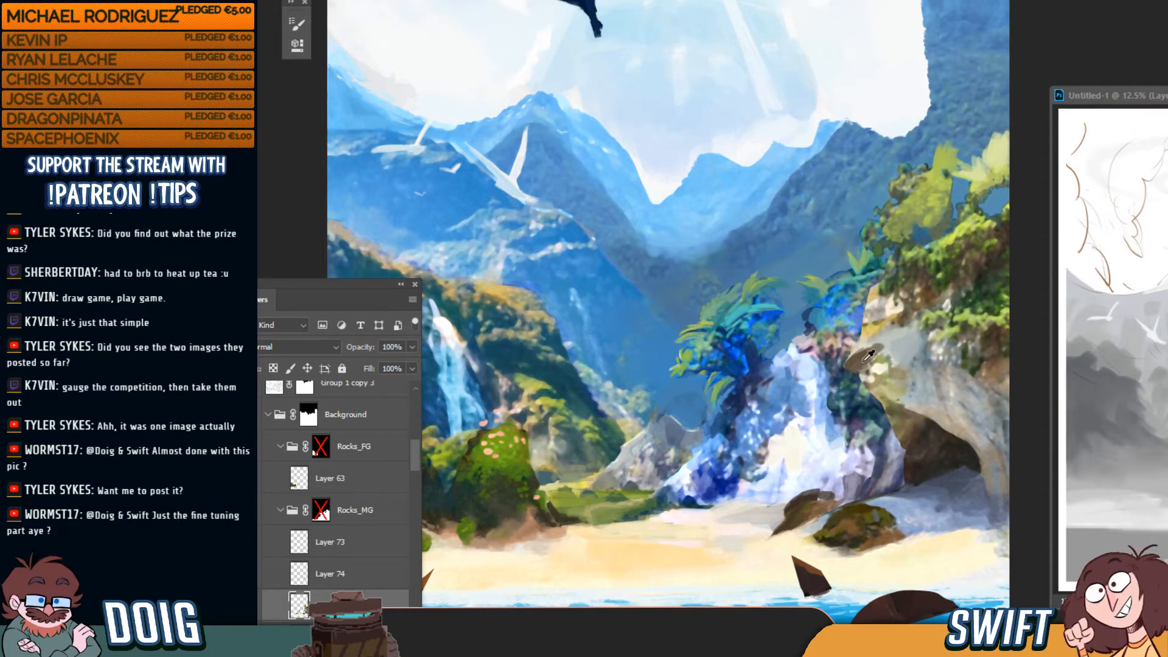
mouse_move(919, 339)
mouse_down()
mouse_move(891, 338)
mouse_move(913, 335)
mouse_move(896, 357)
mouse_move(923, 367)
mouse_move(905, 356)
mouse_move(928, 350)
mouse_move(897, 371)
mouse_move(897, 357)
mouse_up()
alt+click(979, 388)
alt+click(897, 372)
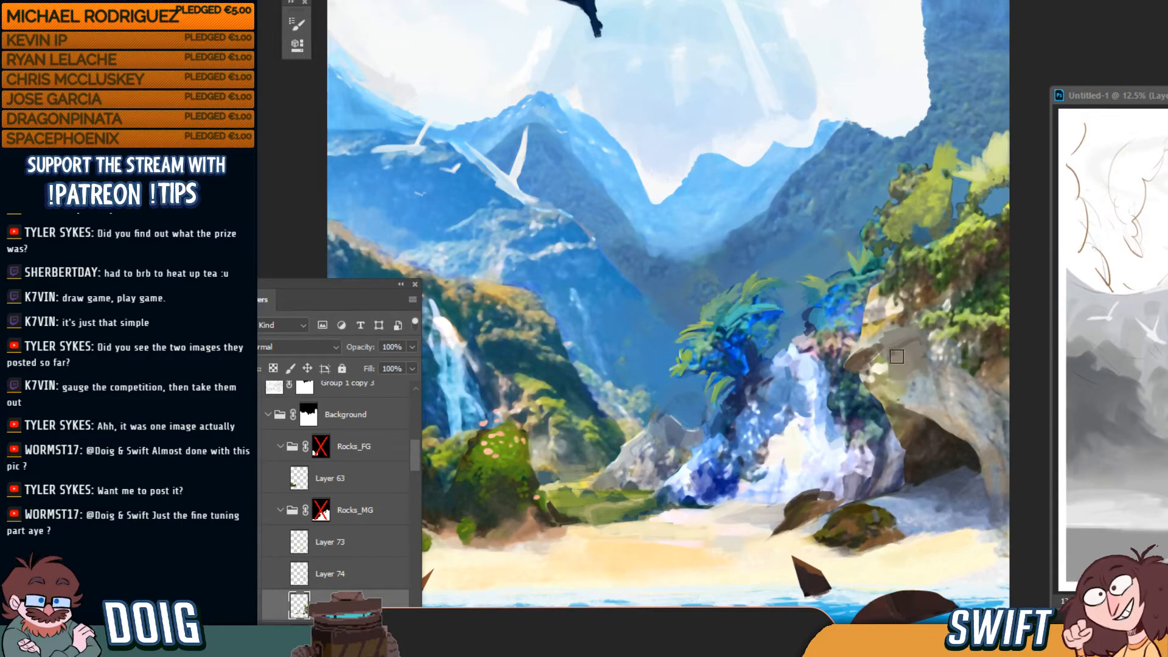
alt+click(857, 335)
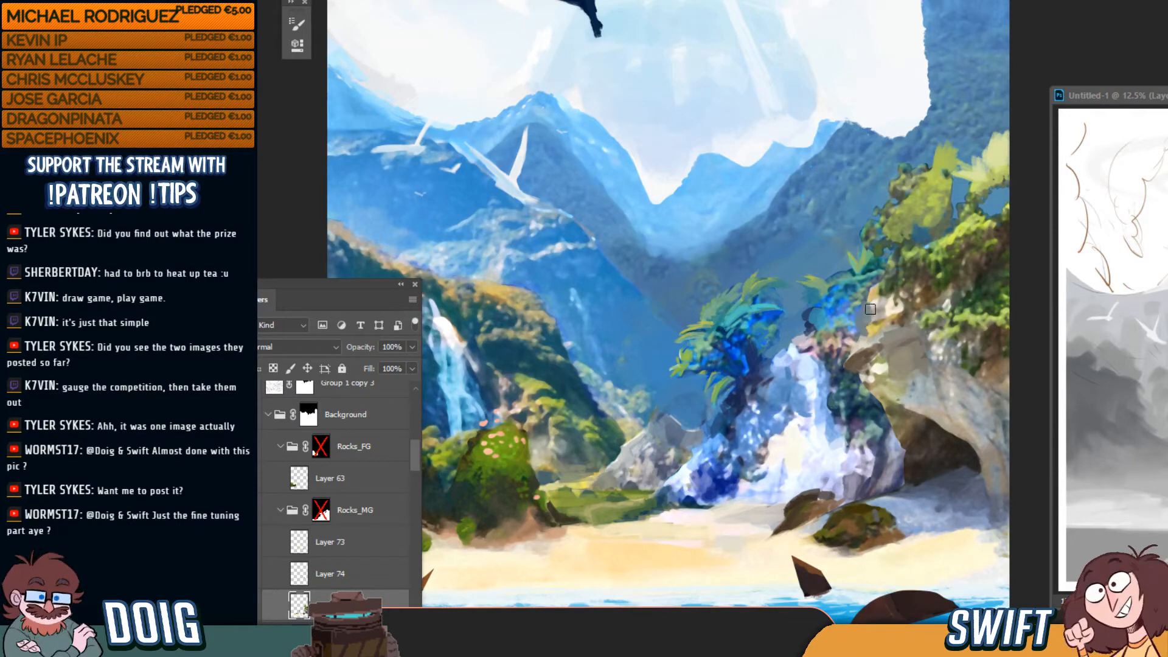
key(ctrl+0)
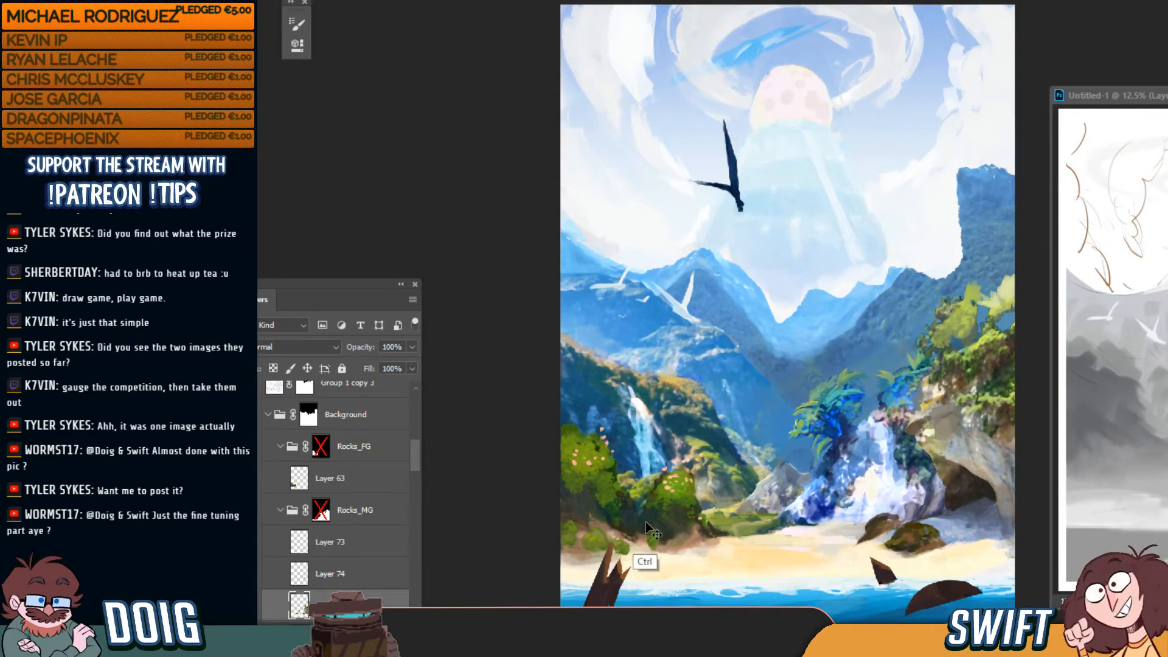
Add a new layer above Layer 63 and paint dark shading over the lower-left bushes
ctrl+click(607, 502)
click(384, 631)
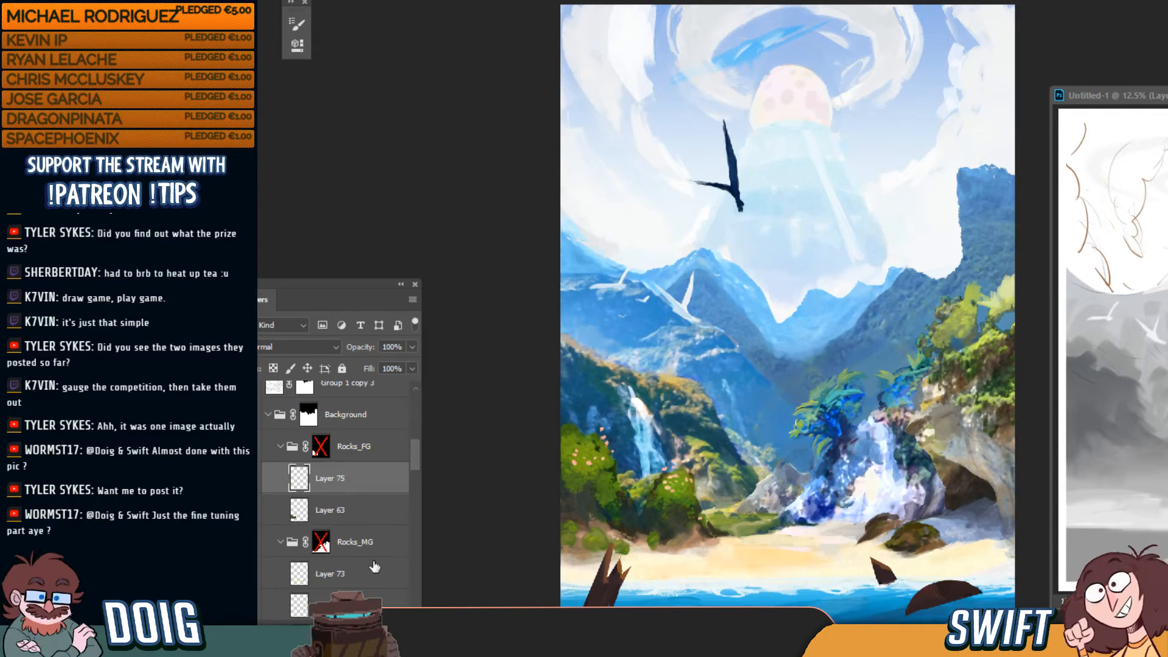
key(bracketright)
key(bracketright)
key(bracketright)
key(bracketright)
key(bracketright)
key(bracketright)
key(bracketright)
key(bracketright)
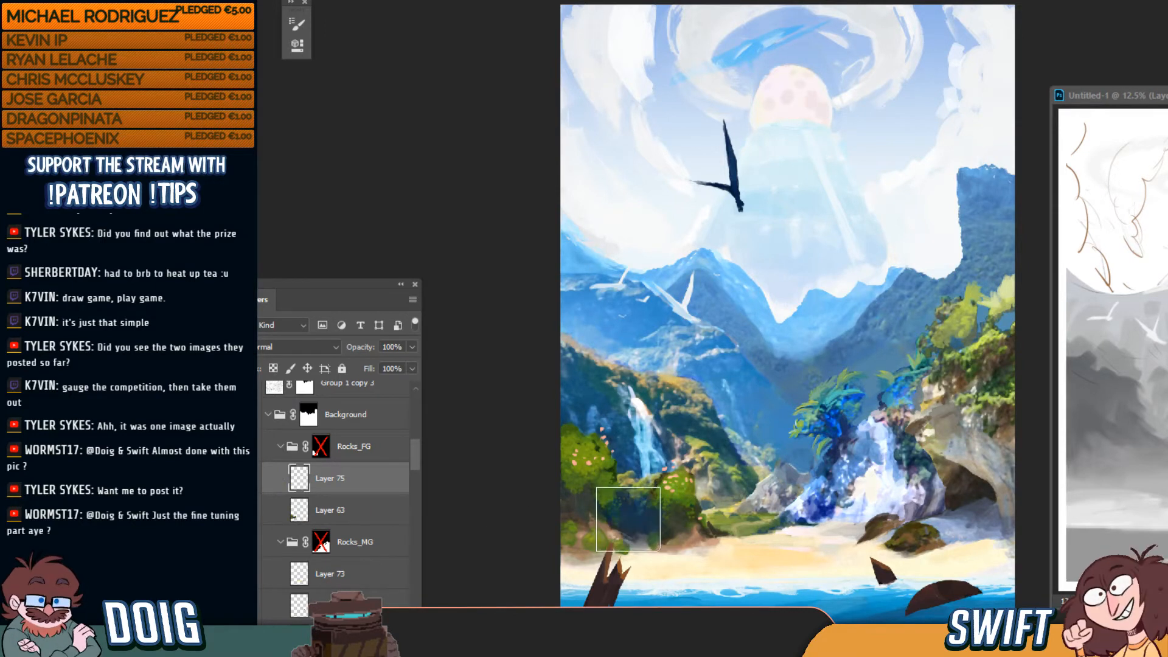
mouse_move(629, 520)
mouse_down()
mouse_move(577, 531)
mouse_move(674, 521)
mouse_move(680, 502)
mouse_move(654, 538)
mouse_move(596, 542)
mouse_move(594, 558)
mouse_move(669, 545)
mouse_move(564, 583)
mouse_move(674, 577)
mouse_move(697, 536)
mouse_up()
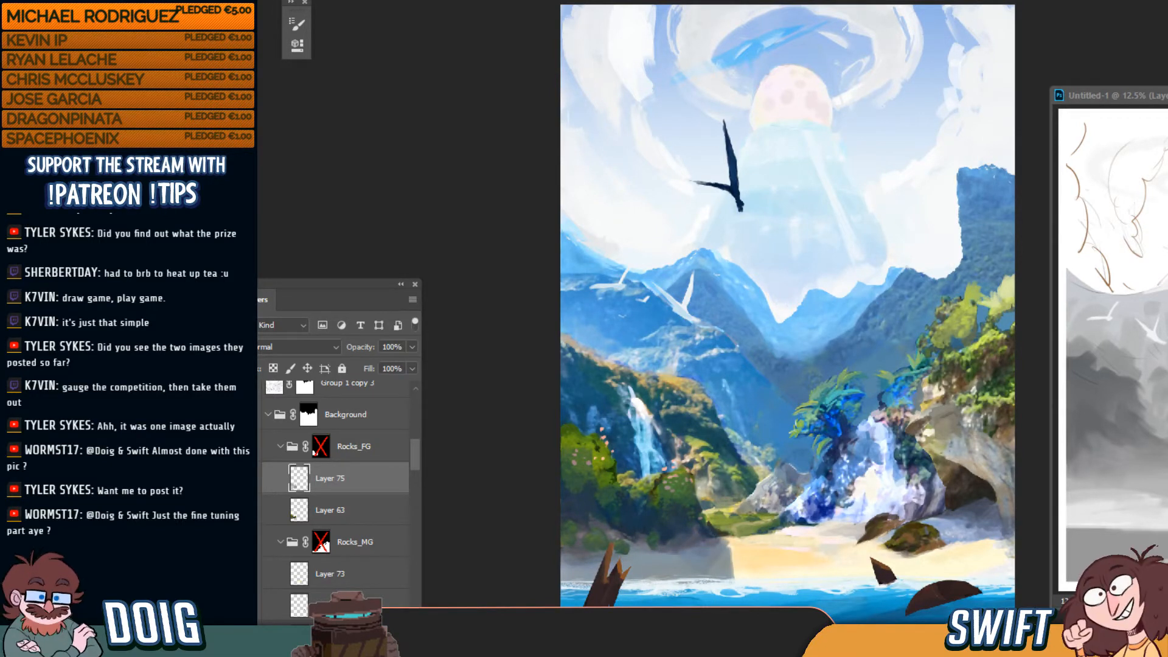
Refine the shadow edge on the sand with a small brush and eraser
key(bracketleft)
key(bracketleft)
key(bracketleft)
key(bracketleft)
key(bracketleft)
key(bracketleft)
key(bracketleft)
key(bracketleft)
mouse_move(726, 569)
mouse_down()
mouse_move(718, 581)
mouse_move(675, 582)
mouse_move(643, 554)
mouse_move(670, 575)
mouse_move(597, 593)
mouse_move(614, 576)
mouse_up()
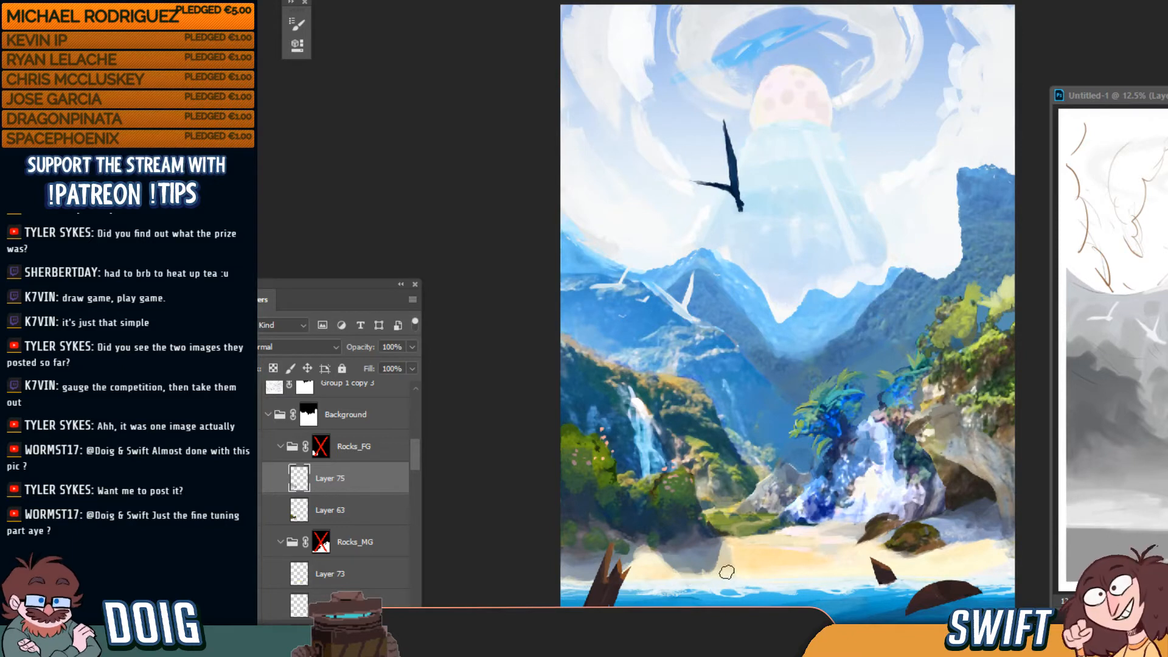
mouse_move(681, 572)
mouse_down()
mouse_move(718, 563)
mouse_move(708, 573)
mouse_up()
key(e)
key(bracketleft)
key(bracketleft)
key(bracketleft)
key(bracketleft)
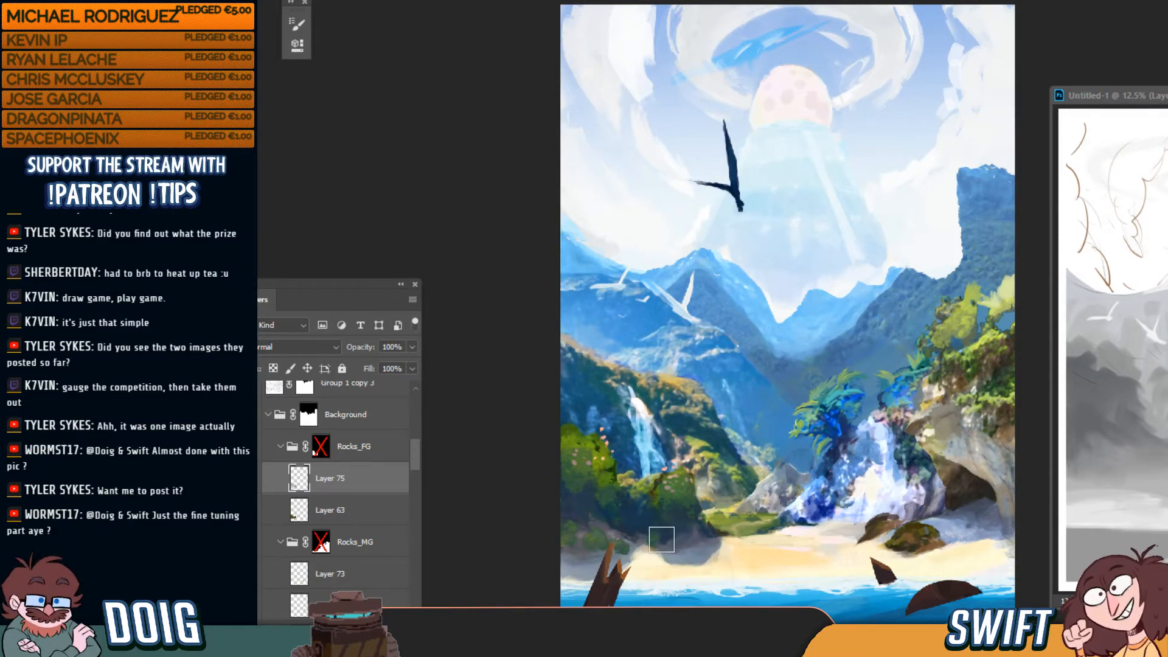
mouse_move(662, 538)
mouse_down()
mouse_move(686, 555)
mouse_move(681, 547)
mouse_up()
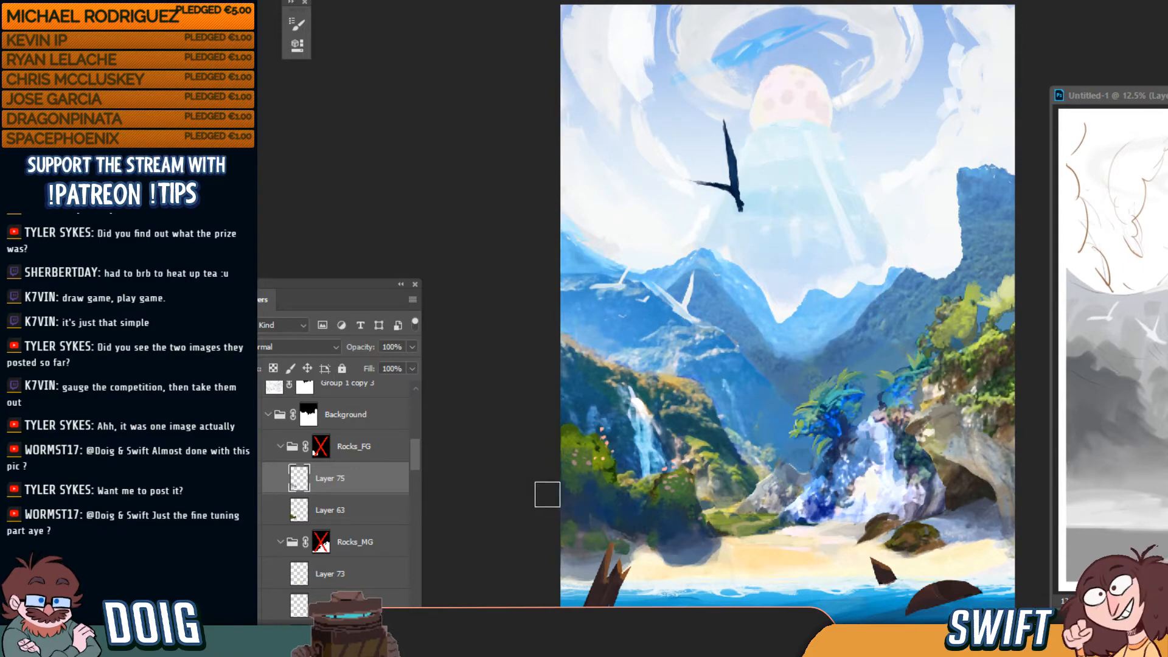
Toggle Layer 75's visibility to compare the shading against the painting
key(ctrl+minus)
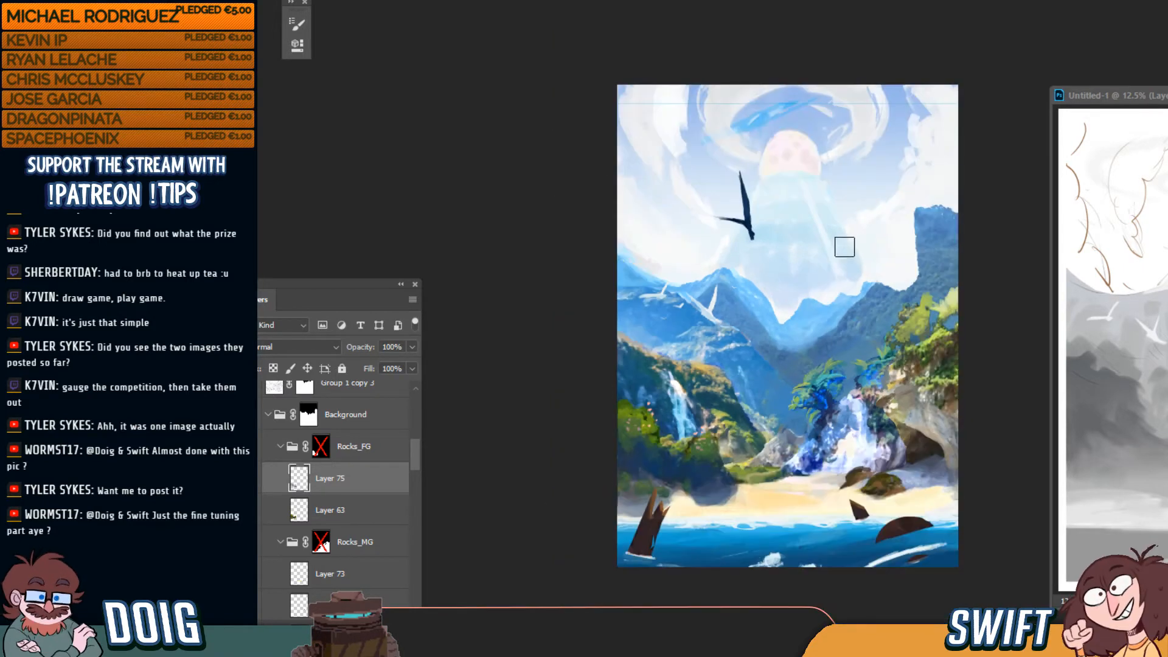
click(274, 480)
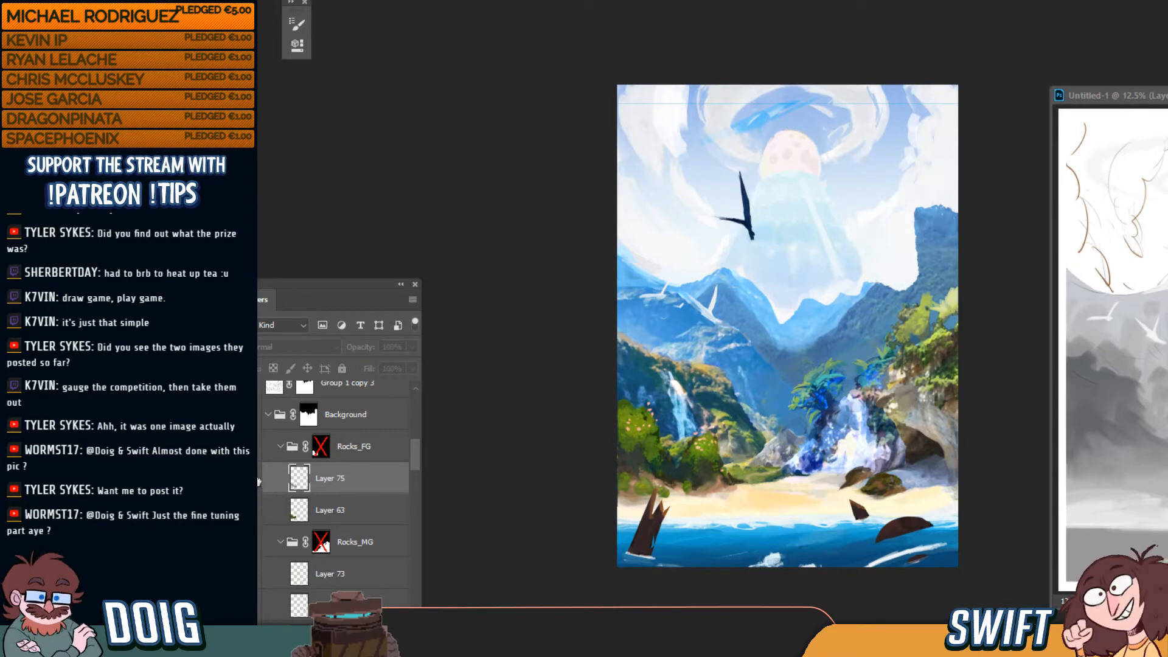
click(259, 482)
click(292, 346)
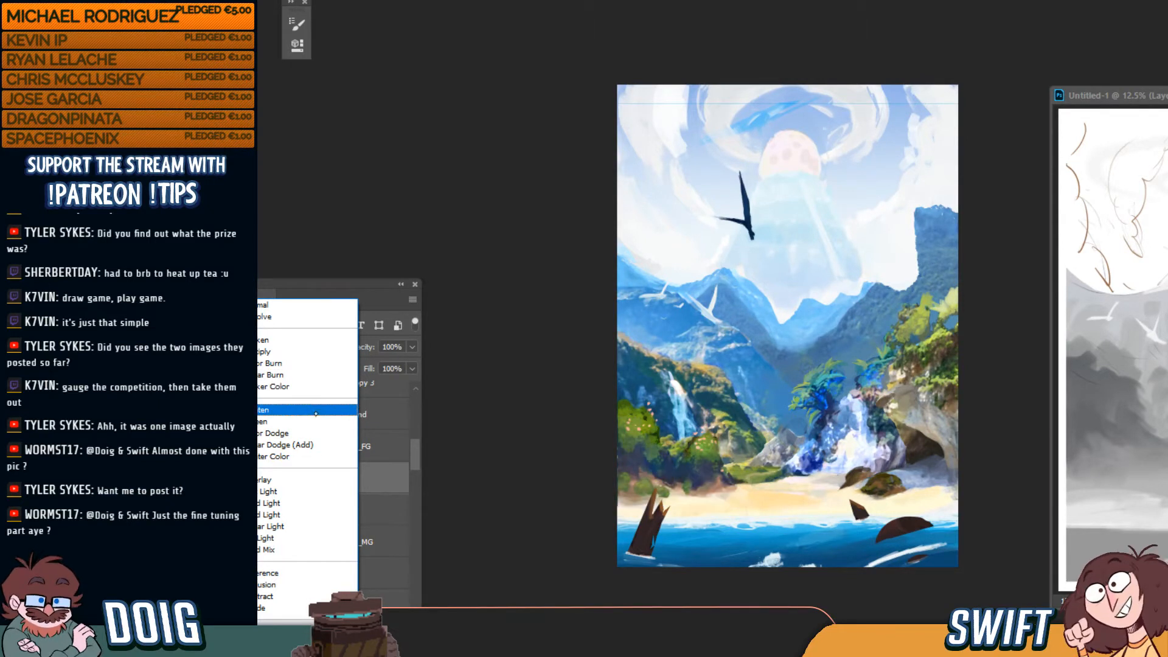
Switch Layer 75 to Linear Dodge (Add) and check the glow on the beach
click(326, 445)
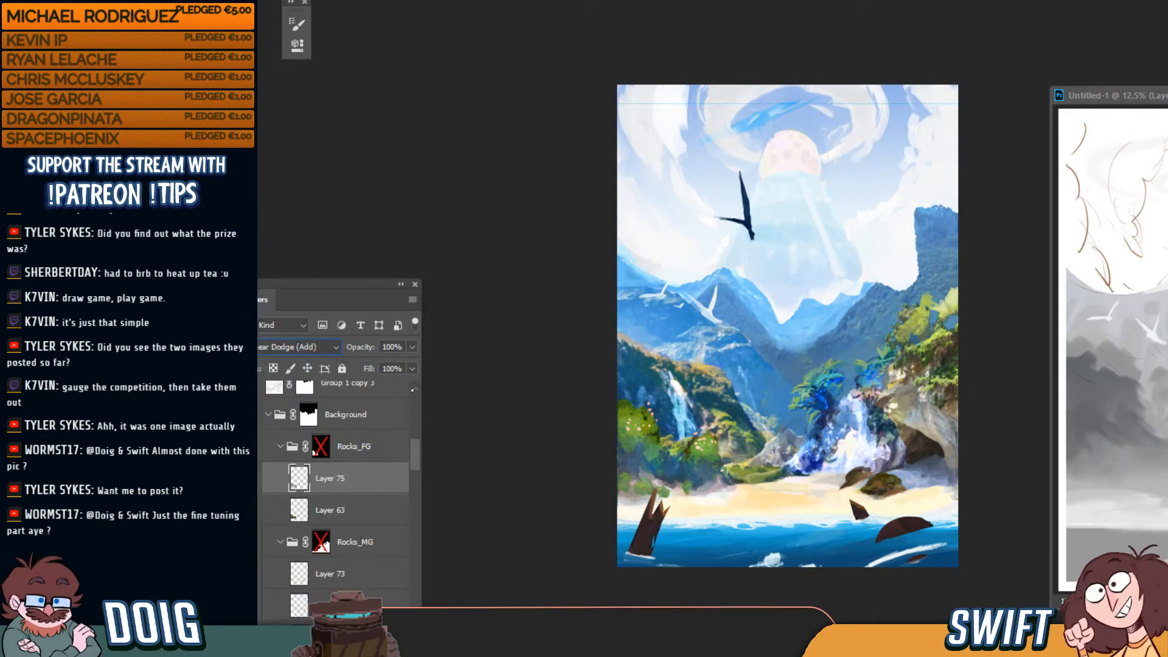
key(ctrl+plus)
key(ctrl+plus)
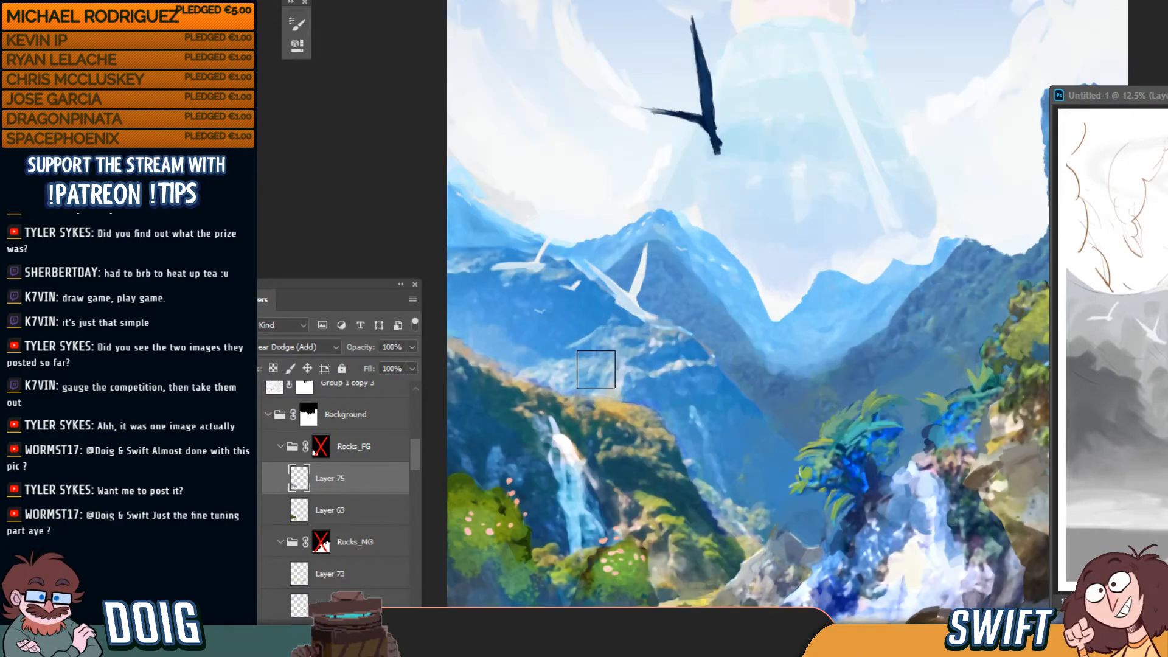
drag(638, 451, 665, 292)
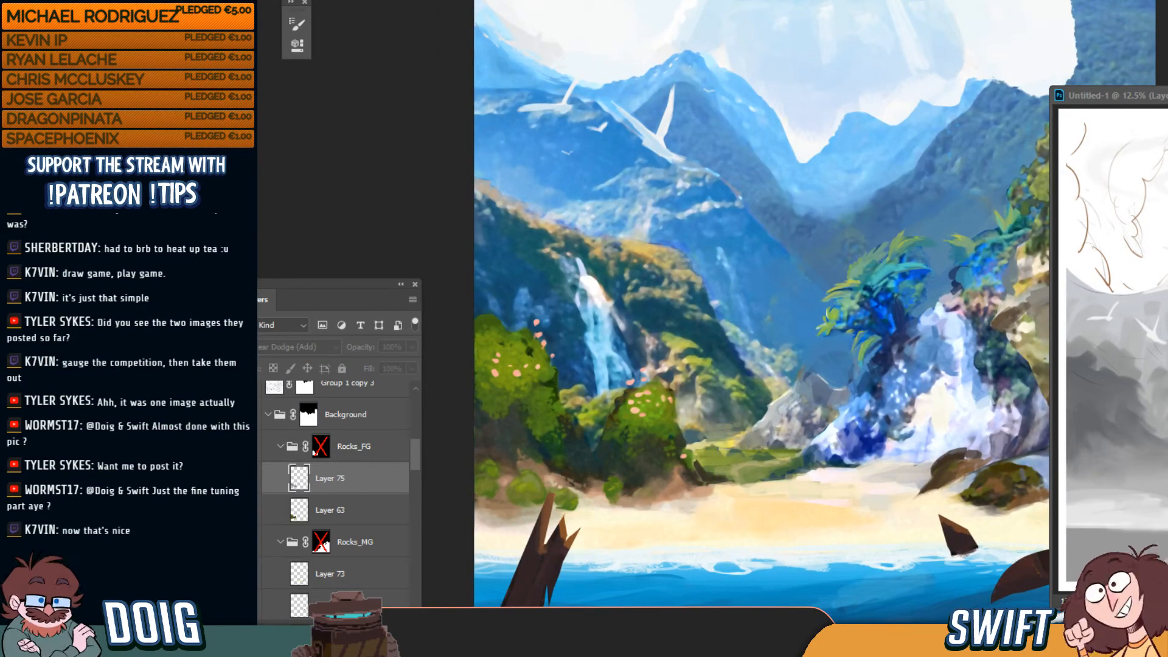
click(271, 481)
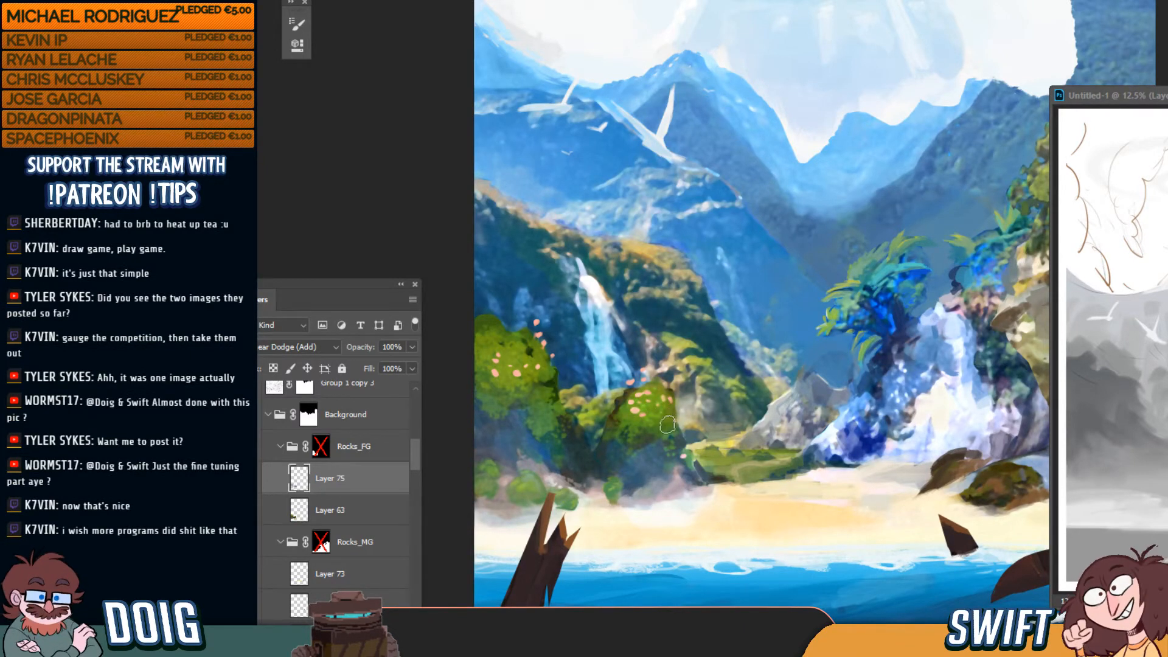
key(ctrl+0)
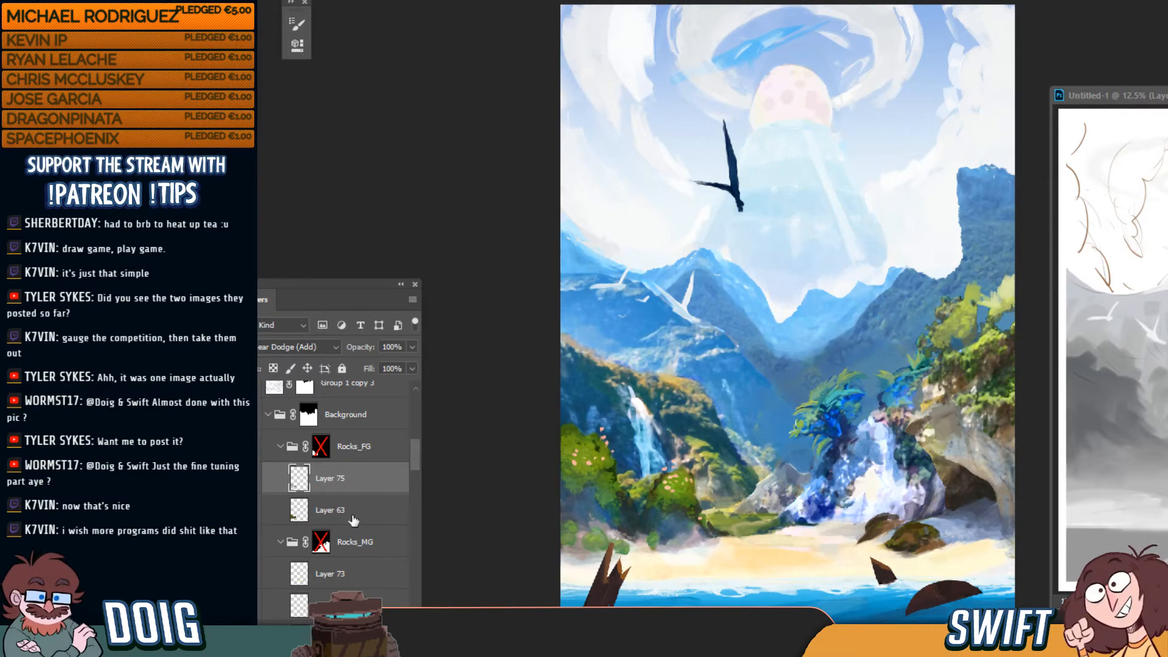
Create Layer 76, move it into the Background group and rename it 'Beach'
key(ctrl+shift+alt+n)
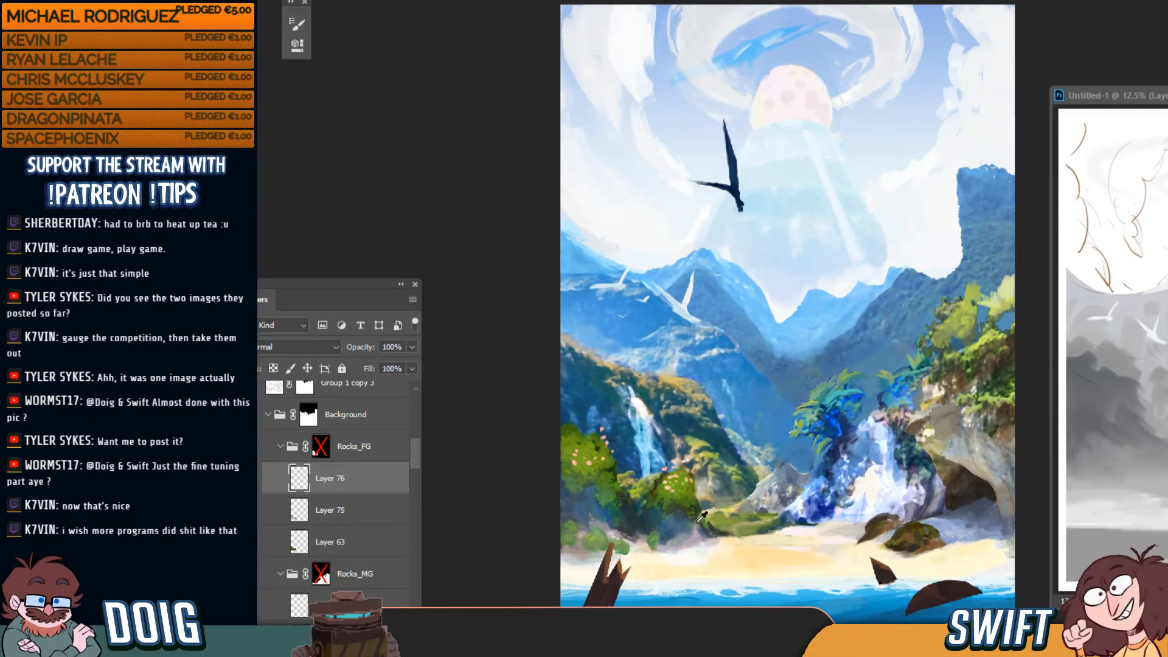
key(ctrl+plus)
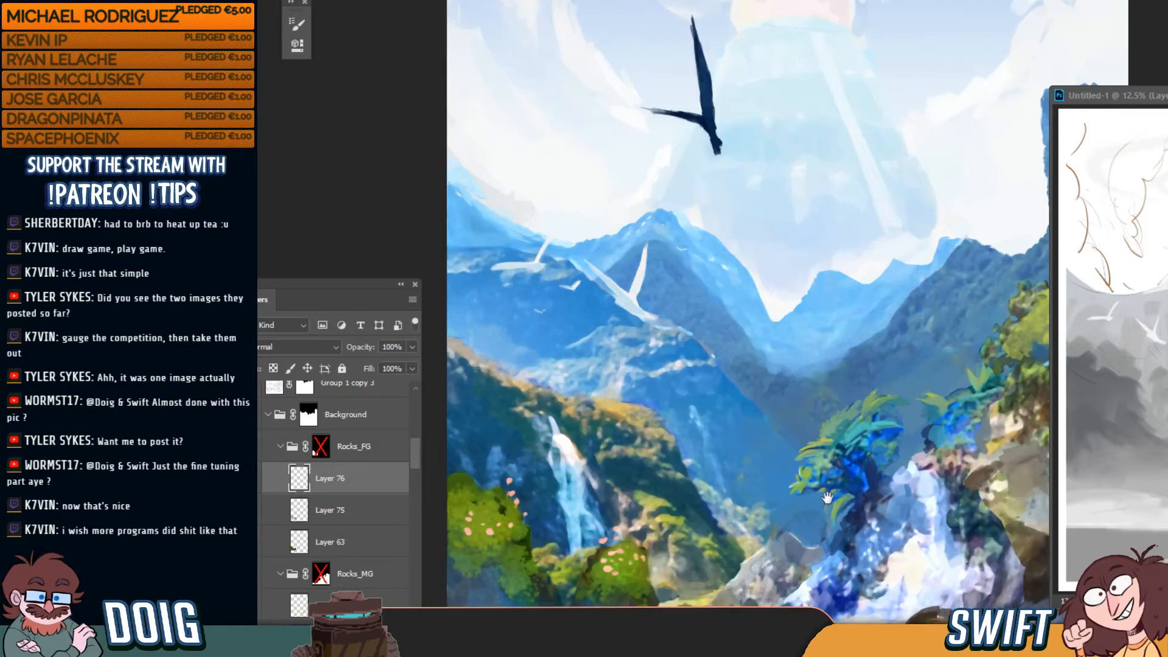
drag(824, 496, 761, 258)
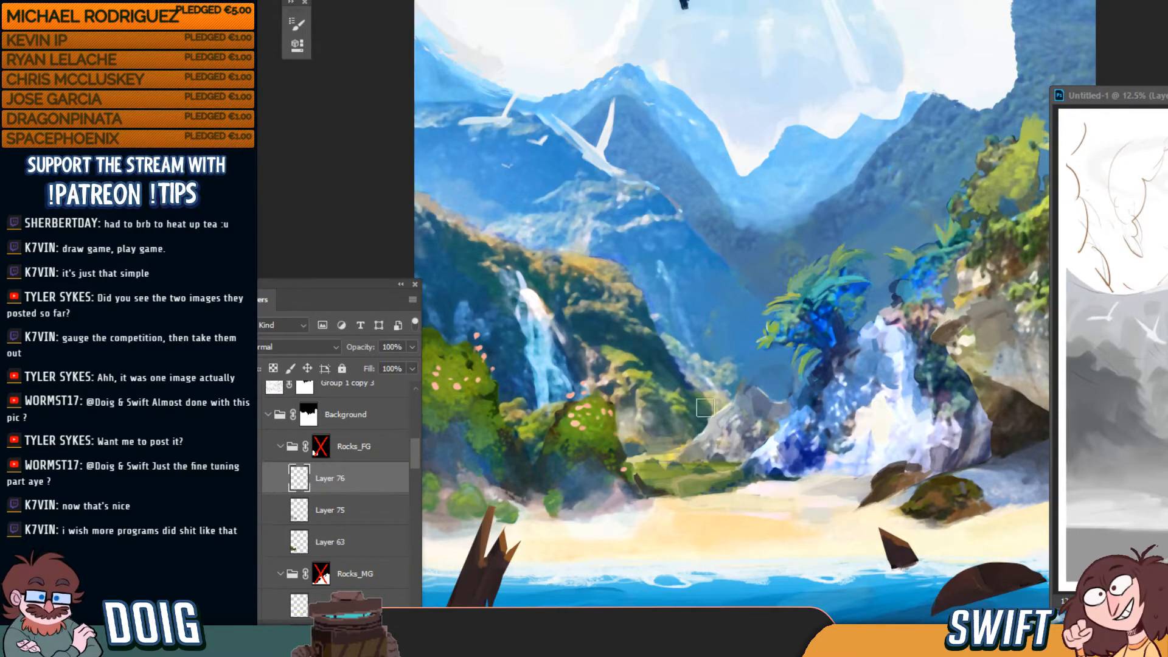
drag(344, 483, 345, 433)
scroll(420, 450, up, 2)
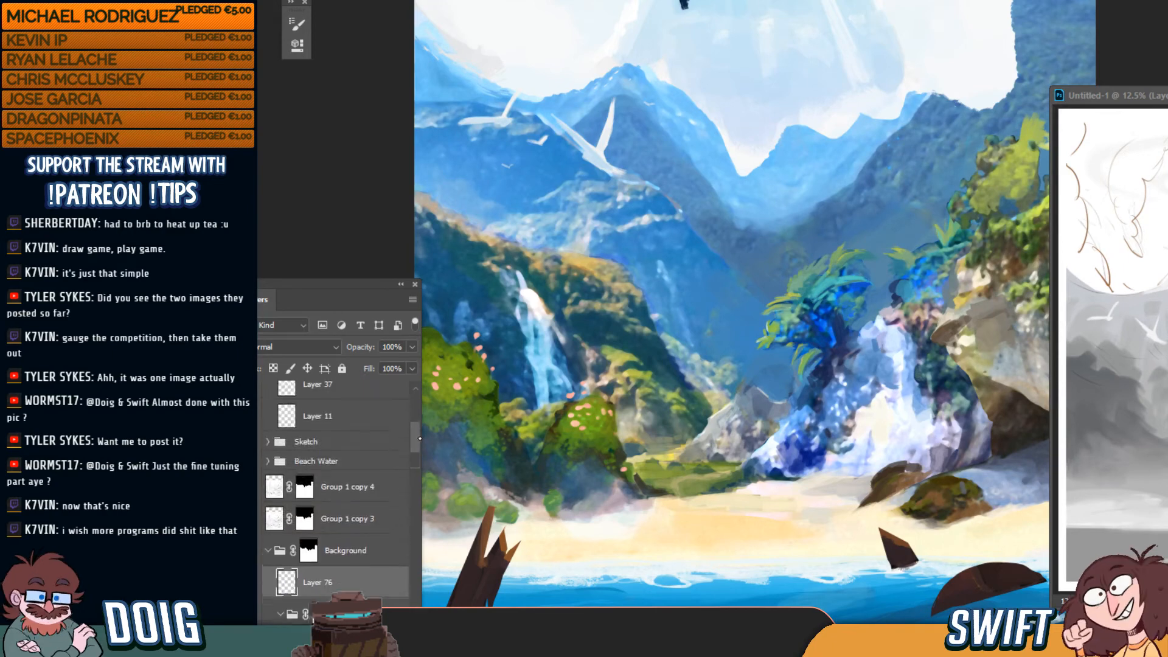
scroll(420, 450, down, 1)
double_click(336, 492)
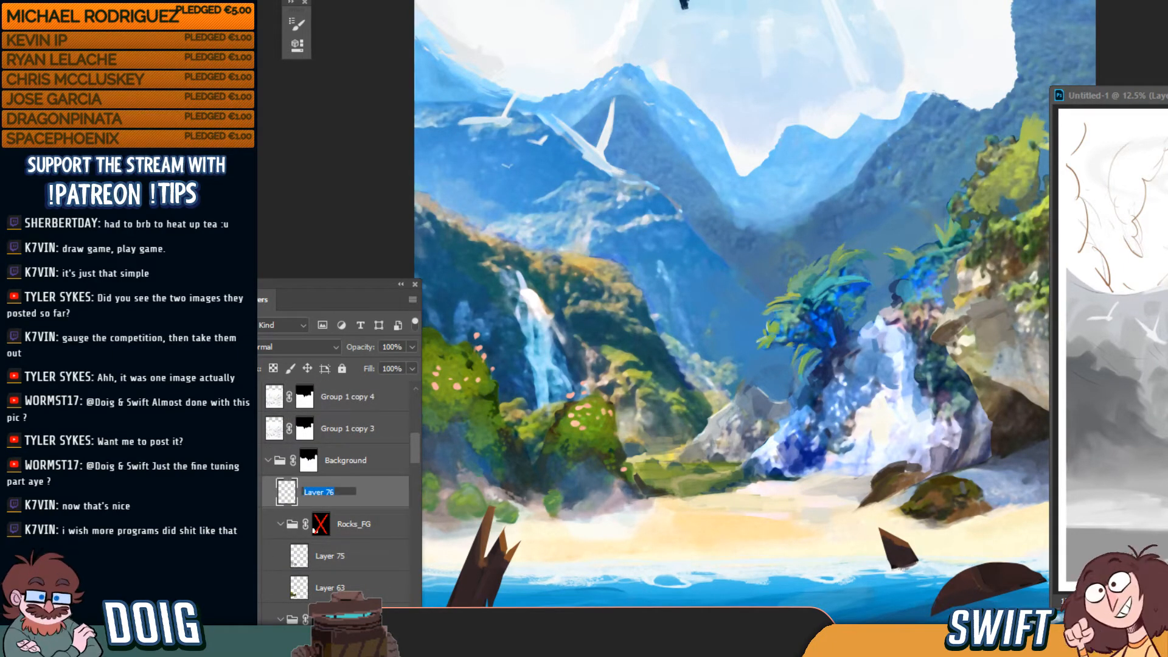
text(Beach)
key(Return)
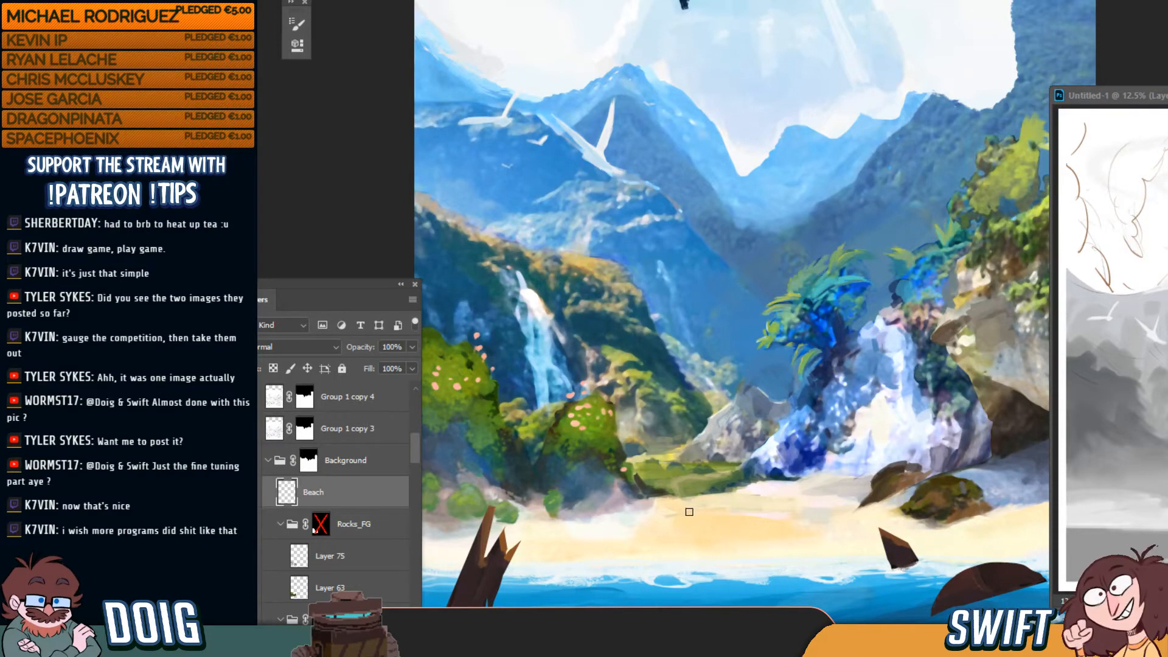
Paint a green streak across the sand, tidy its left tip with sand colour, and thicken it
mouse_move(690, 512)
mouse_down()
mouse_move(657, 516)
mouse_move(726, 497)
mouse_move(644, 517)
mouse_up()
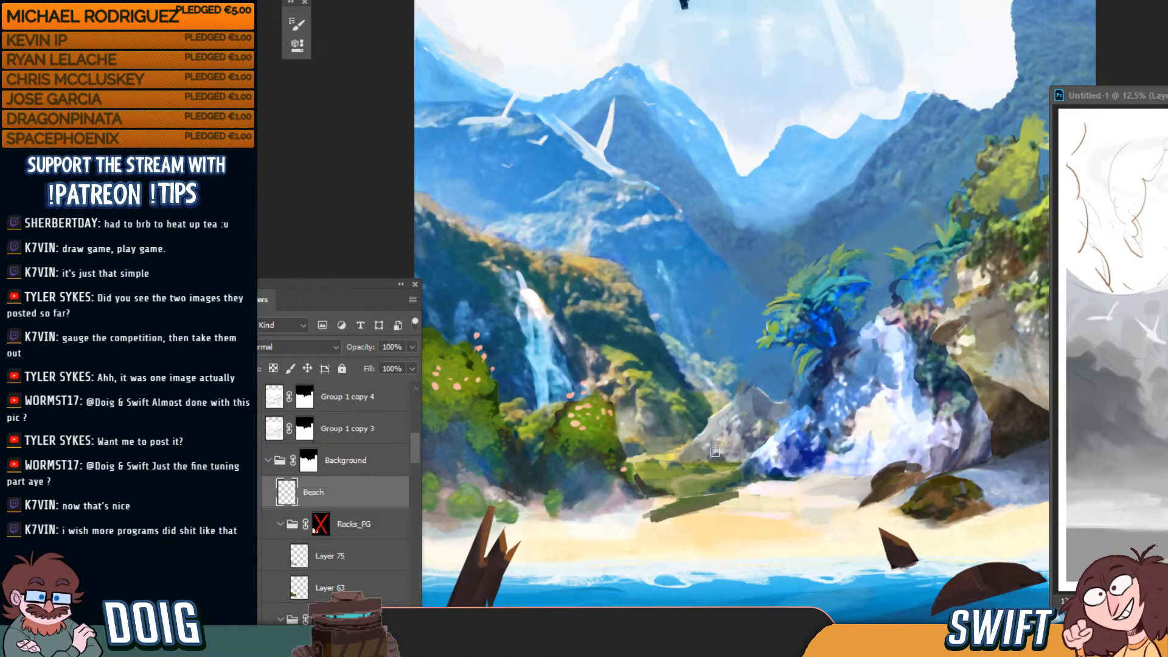
mouse_move(728, 494)
mouse_down()
mouse_move(647, 515)
mouse_move(803, 488)
mouse_up()
scroll(808, 412, down, 3)
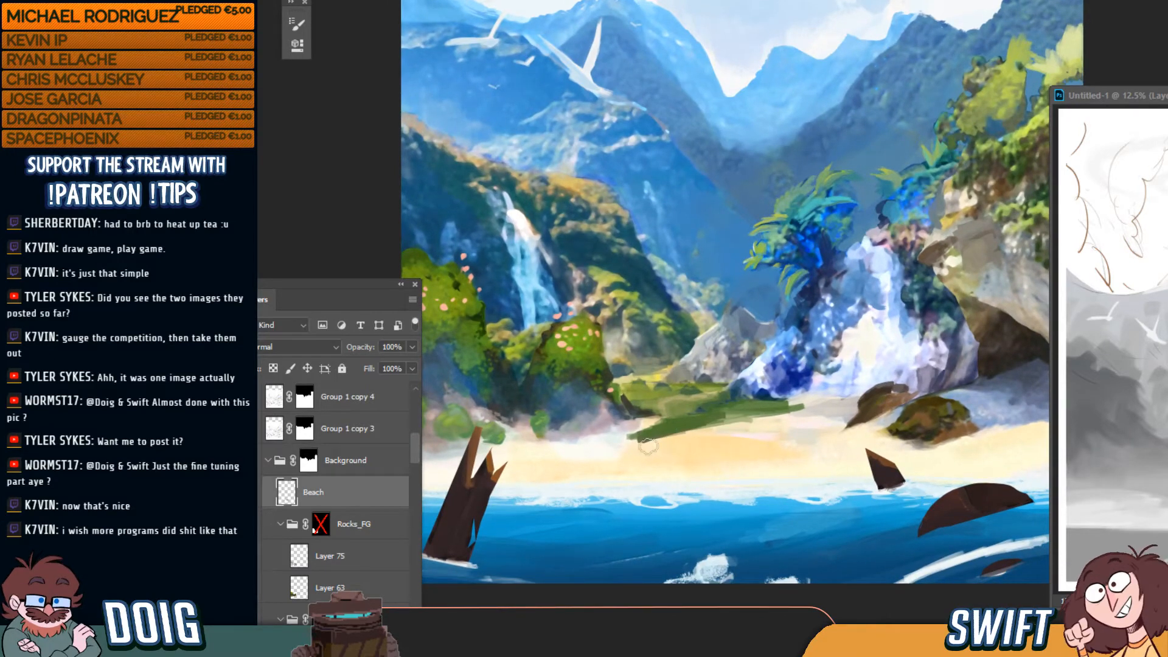
mouse_move(639, 450)
mouse_down()
mouse_move(746, 434)
mouse_move(766, 401)
mouse_move(730, 419)
mouse_move(612, 436)
mouse_up()
alt+click(698, 420)
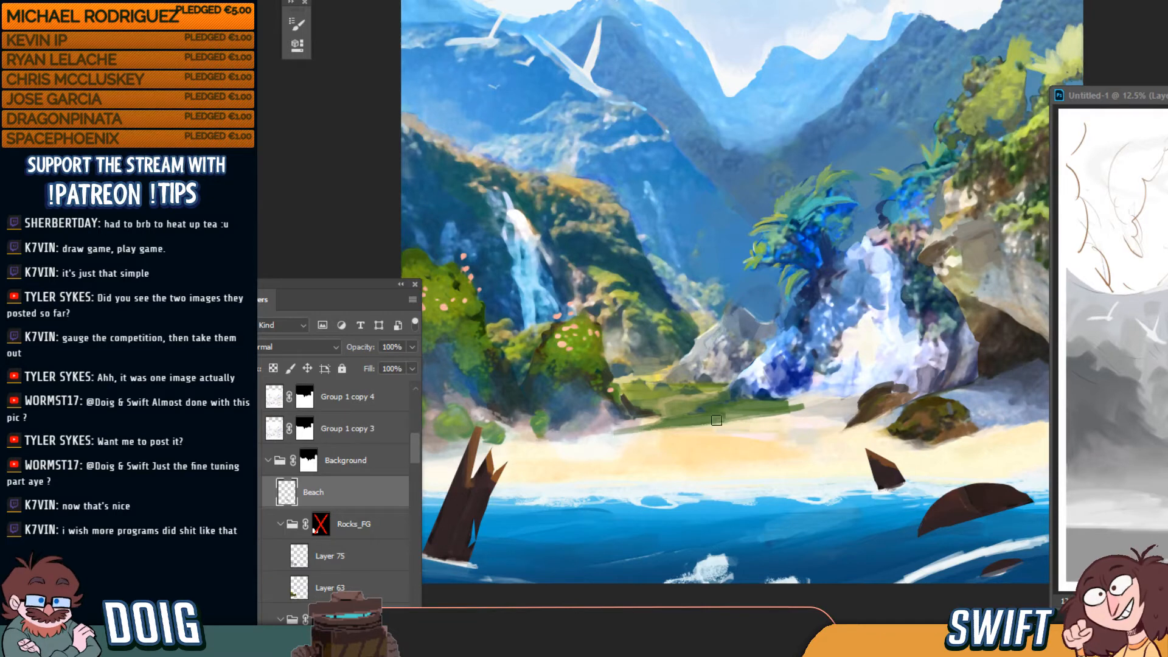
mouse_move(714, 424)
mouse_down()
mouse_move(626, 436)
mouse_move(711, 428)
mouse_move(635, 432)
mouse_up()
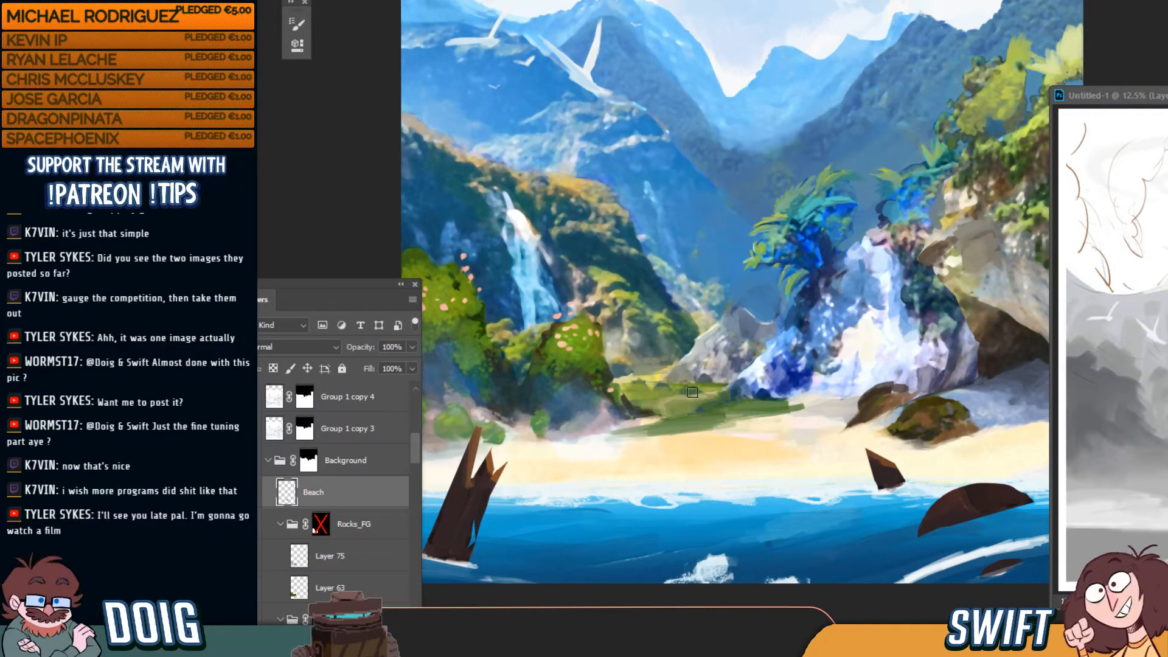
With panels hidden, add greenish strokes on the sand and erase the lower ones
key(F7)
key(F7)
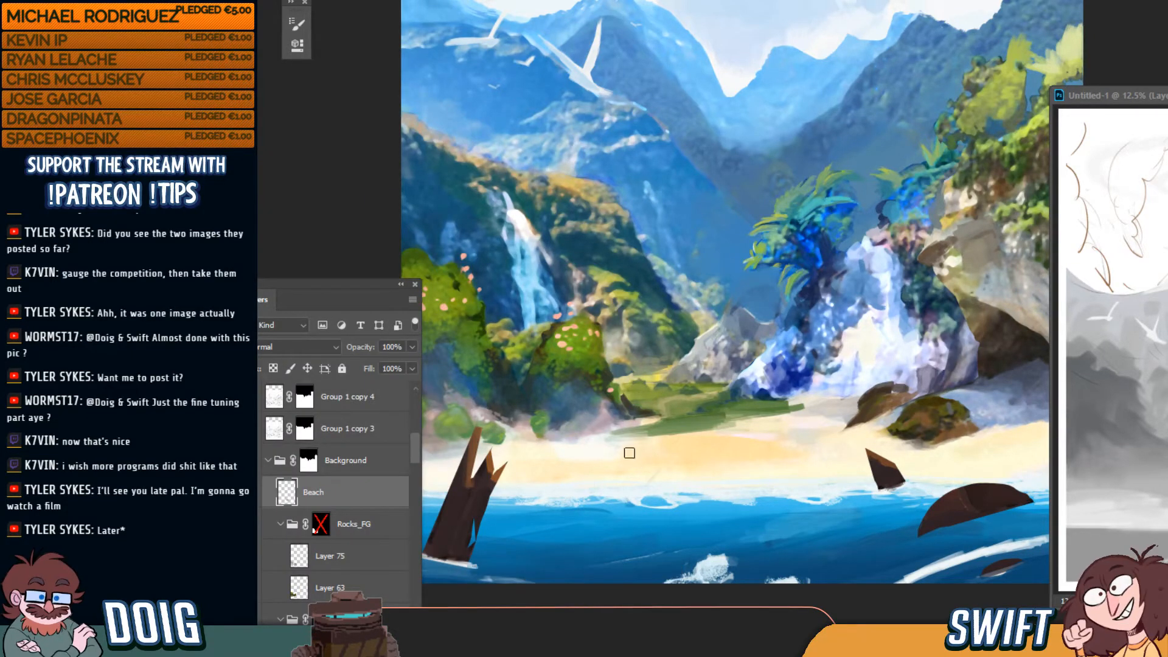
drag(657, 452, 670, 447)
drag(640, 449, 715, 435)
key(e)
mouse_move(643, 455)
mouse_down()
mouse_move(707, 446)
mouse_move(681, 445)
mouse_move(720, 429)
mouse_up()
key(b)
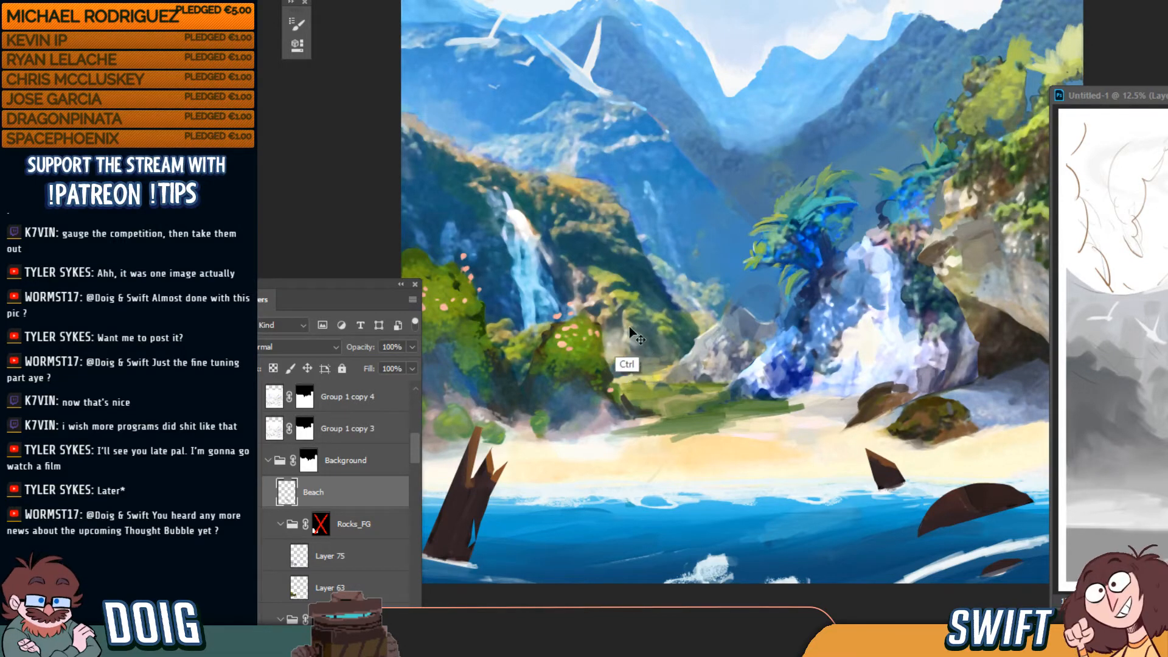
Brush lighter green over the grass patch, extending it toward the rocks
key(ctrl+plus)
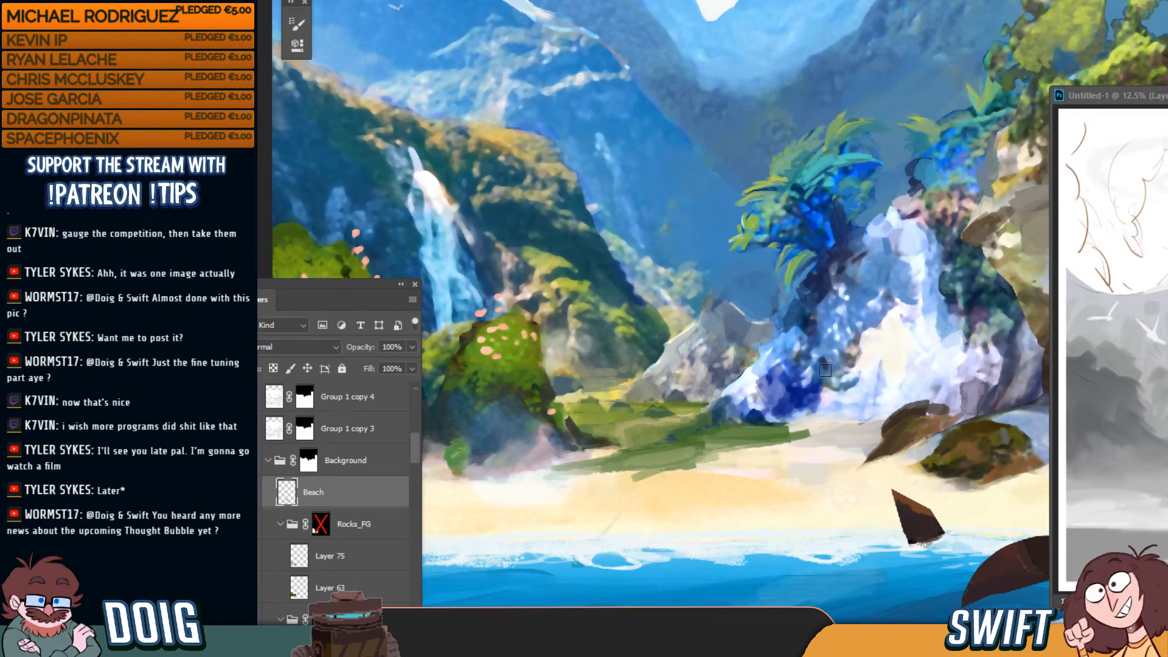
mouse_move(673, 452)
mouse_down()
mouse_move(623, 460)
mouse_move(729, 436)
mouse_move(687, 443)
mouse_up()
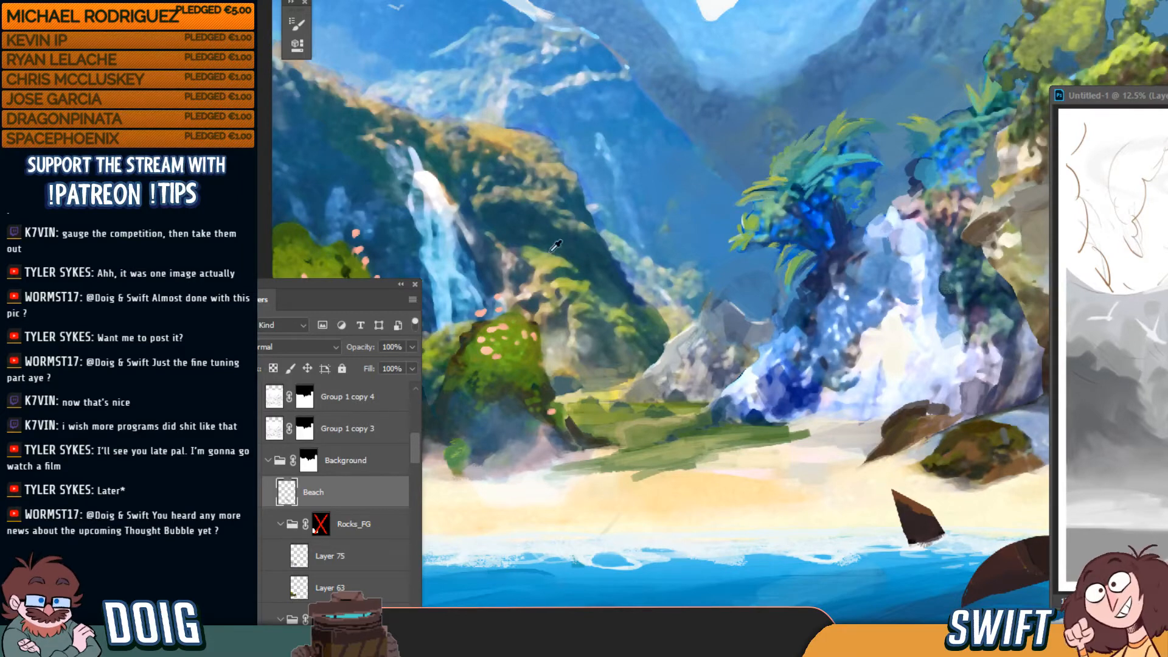
mouse_move(675, 455)
mouse_down()
mouse_move(632, 460)
mouse_move(788, 428)
mouse_up()
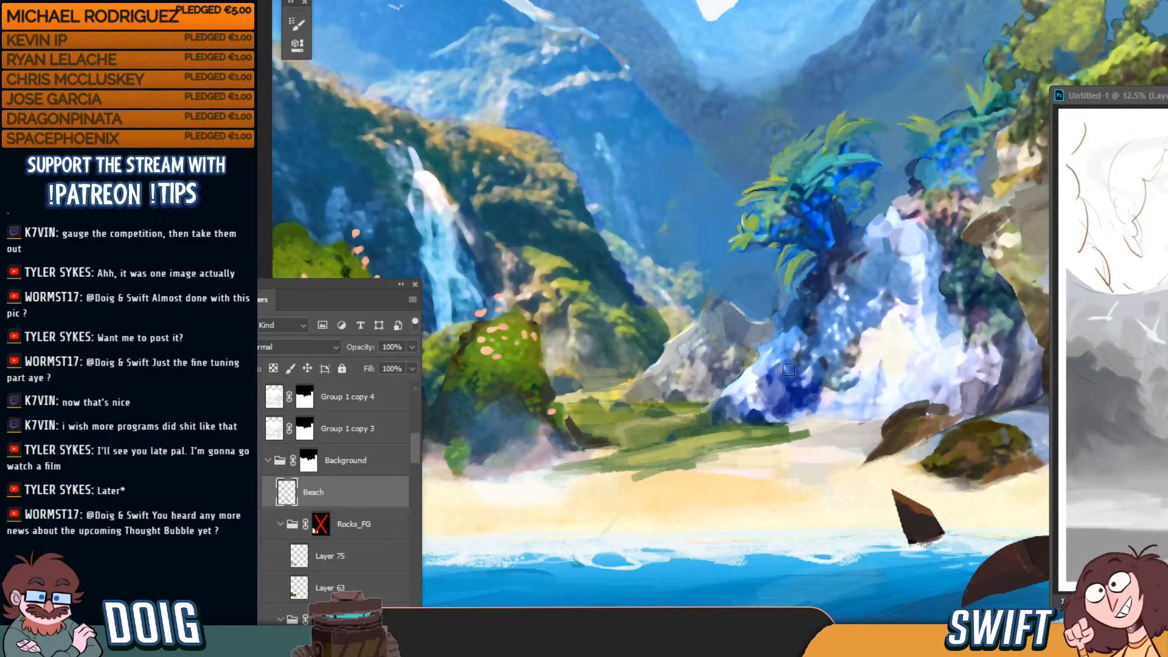
mouse_move(721, 442)
mouse_down()
mouse_move(764, 427)
mouse_move(699, 407)
mouse_move(770, 404)
mouse_up()
Smooth the beach grass into the sand, then maximise the Zelda reference browser
key(ctrl+minus)
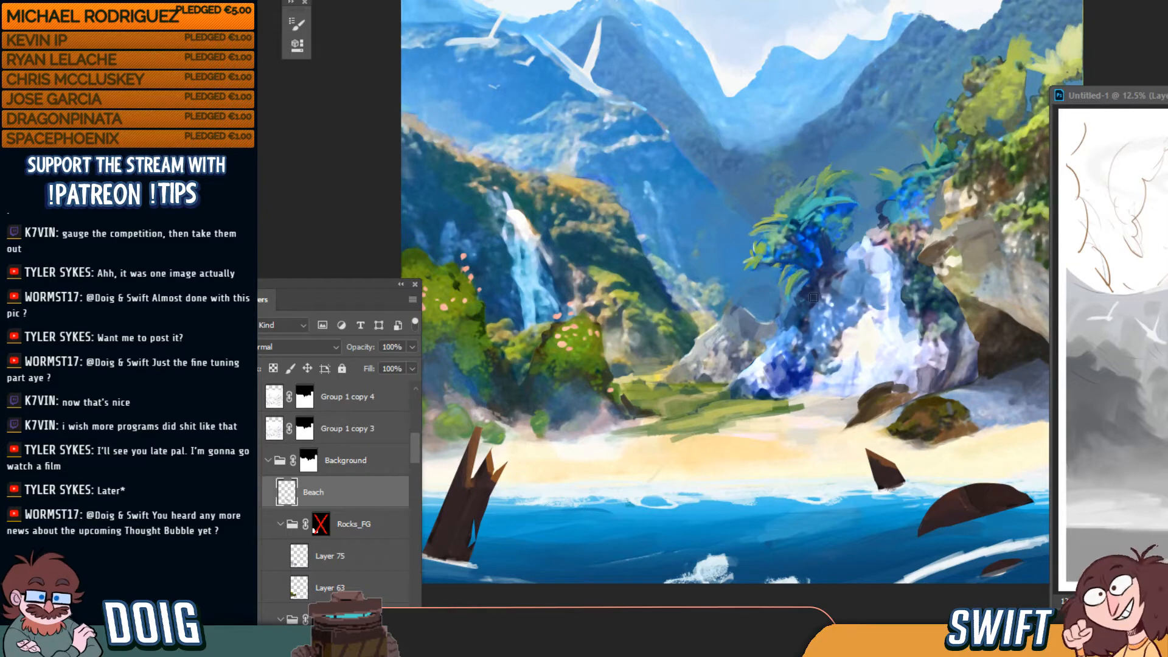
scroll(781, 378, up, 1)
mouse_move(664, 445)
mouse_down()
mouse_move(736, 433)
mouse_move(689, 427)
mouse_move(790, 424)
mouse_up()
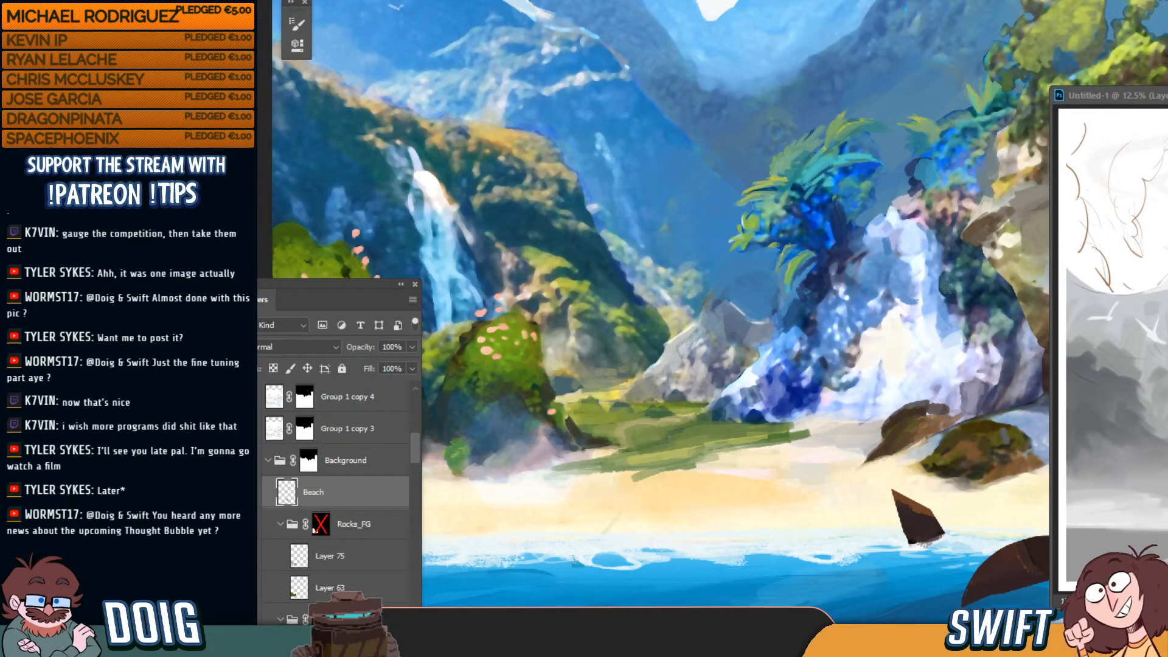
drag(0, 51, 392, 31)
double_click(391, 31)
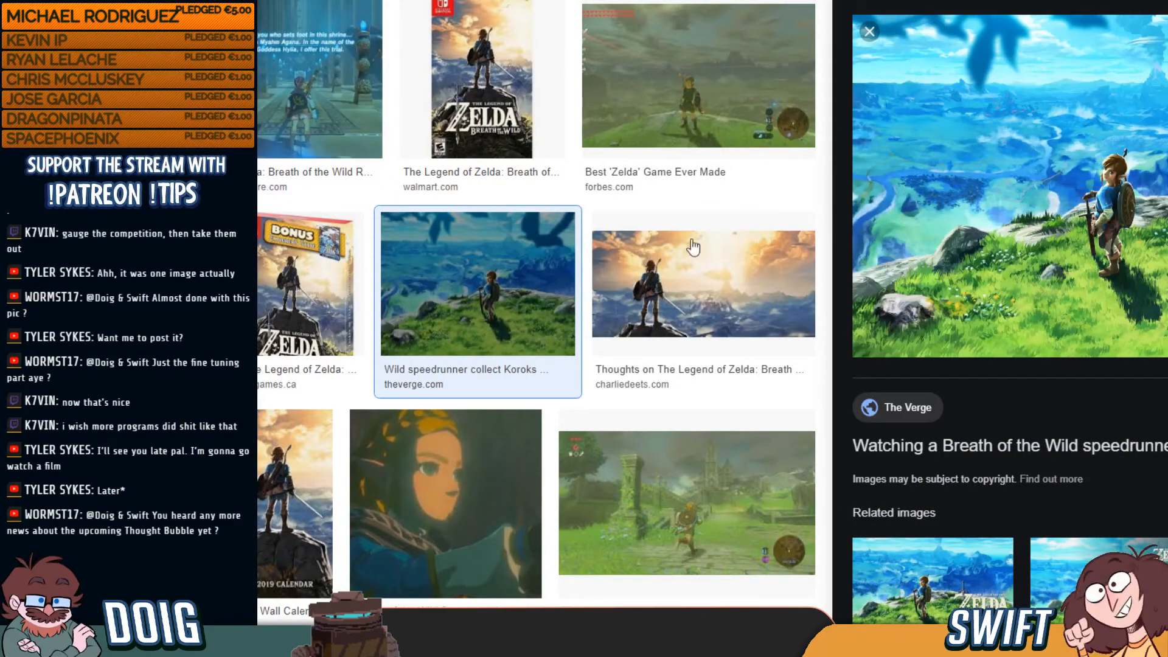
Scroll to the top of the Breath of the Wild results and move the browser aside
scroll(579, 354, up, 1)
scroll(579, 354, up, 5)
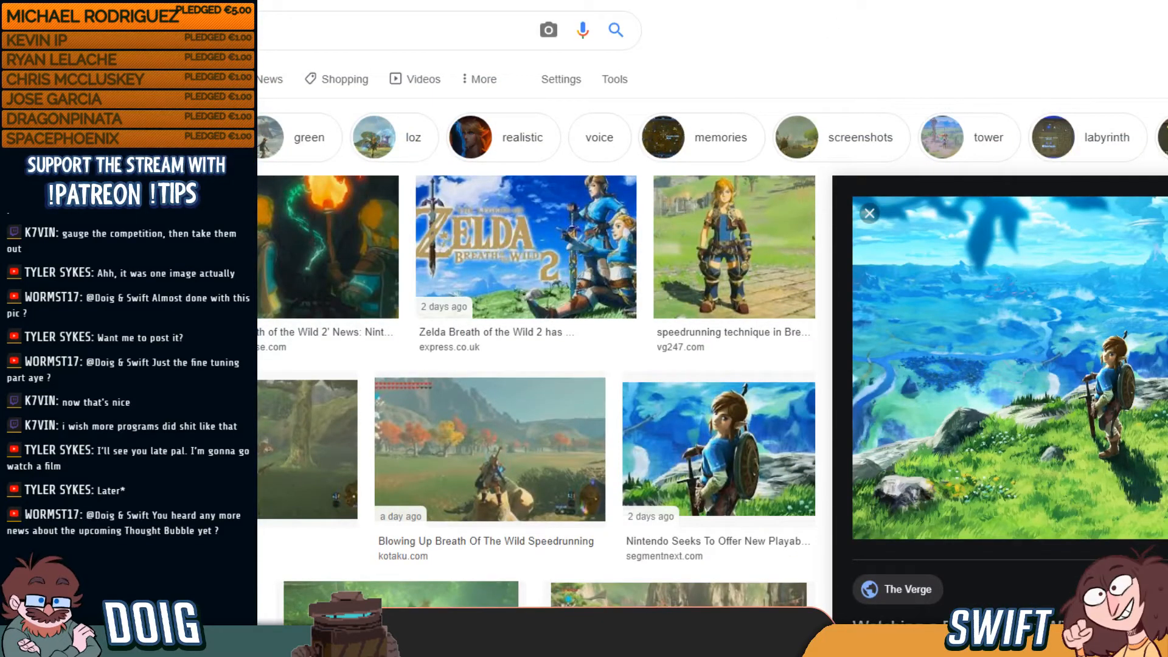
mouse_move(682, 1)
mouse_down()
mouse_move(713, 41)
mouse_move(0, 273)
mouse_up()
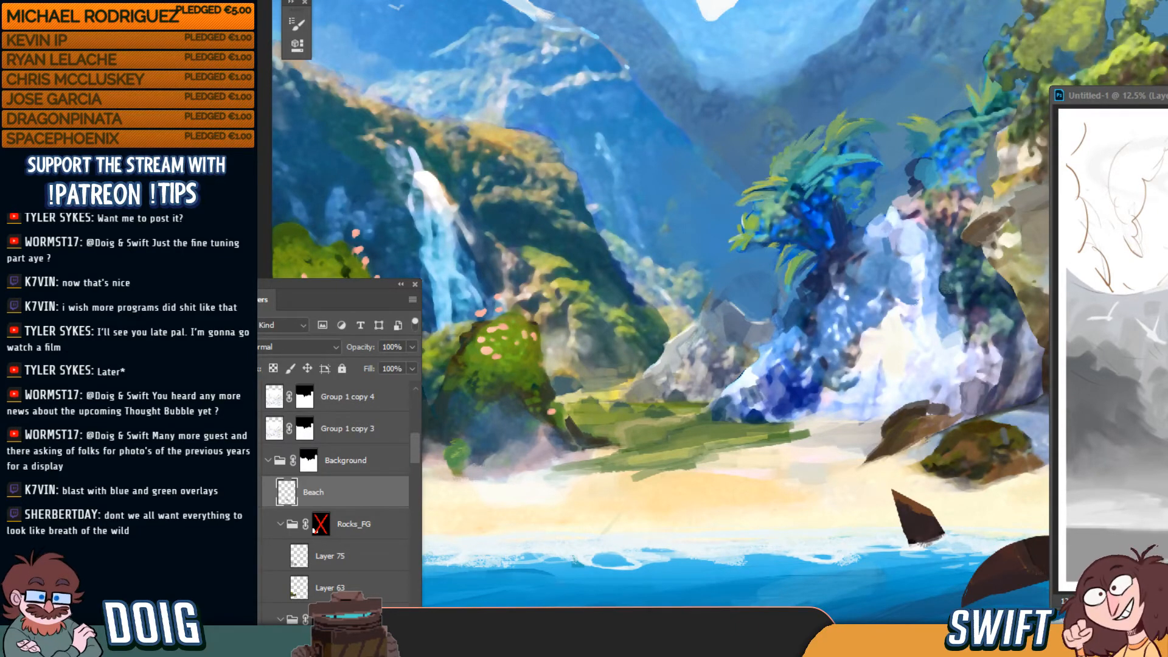
drag(0, 54, 761, 21)
Show skyward sword image results and copy the Pixelkin Skyward Sword artwork
click(515, 190)
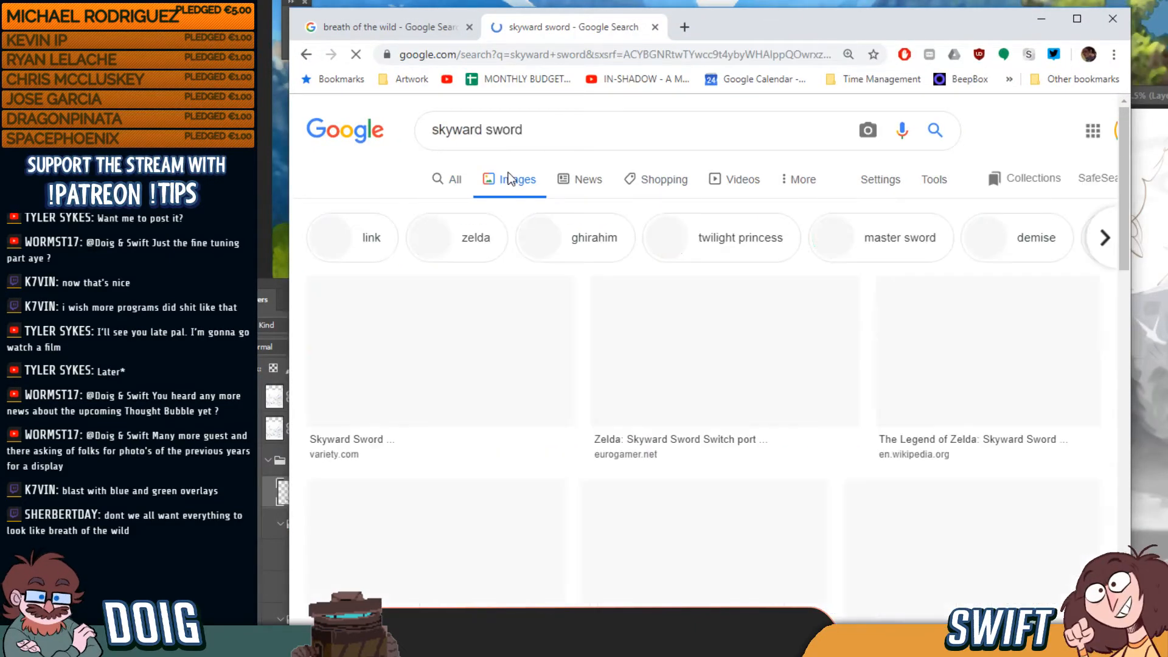
click(1077, 18)
click(1079, 49)
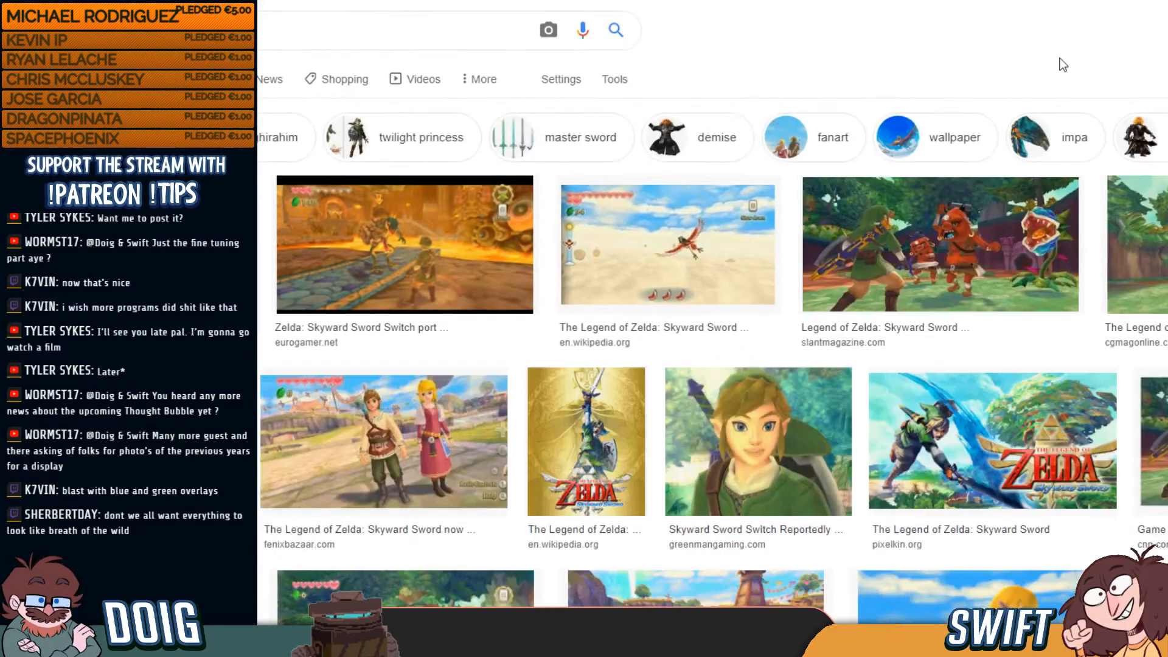
click(244, 487)
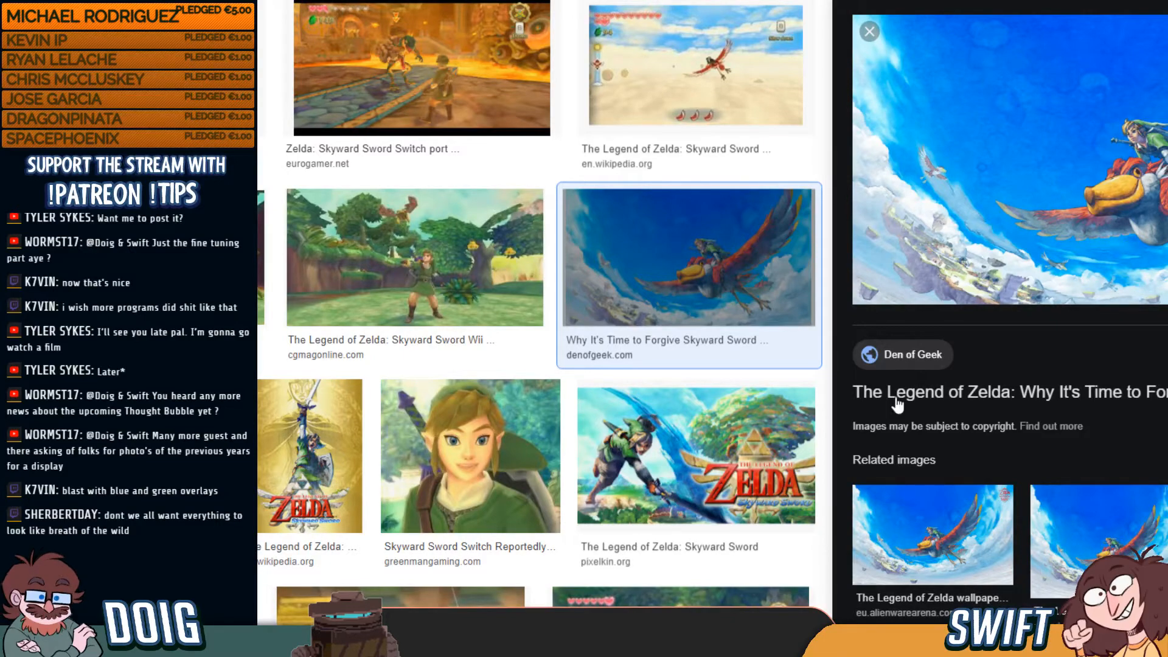
scroll(1007, 313, down, 7)
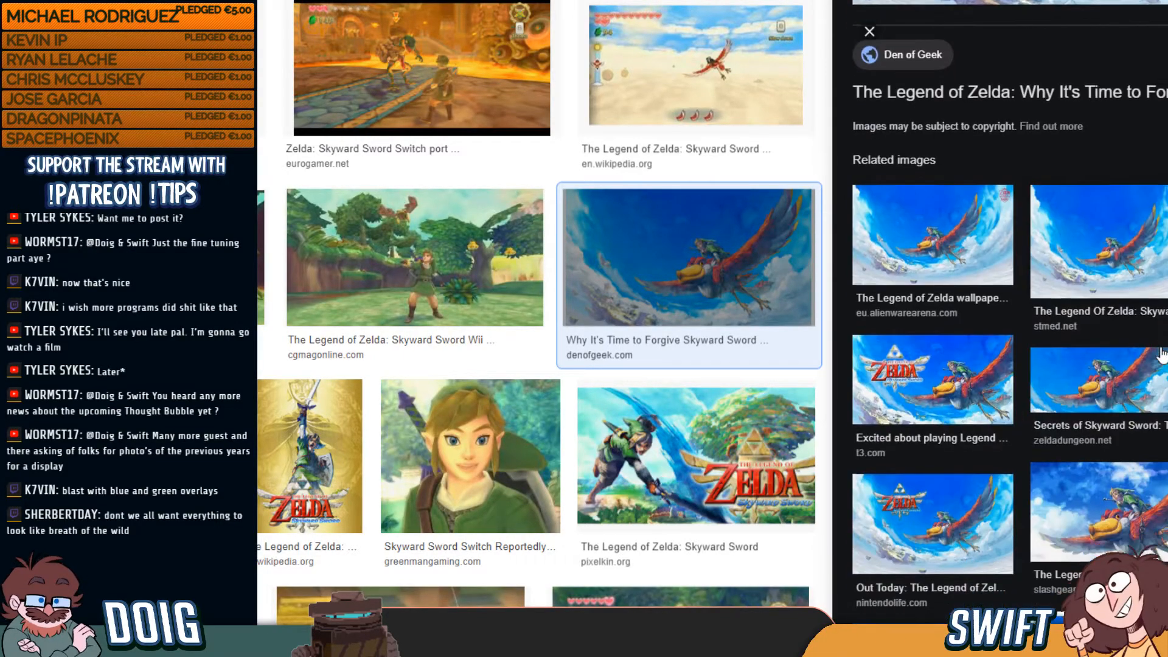
scroll(593, 341, down, 6)
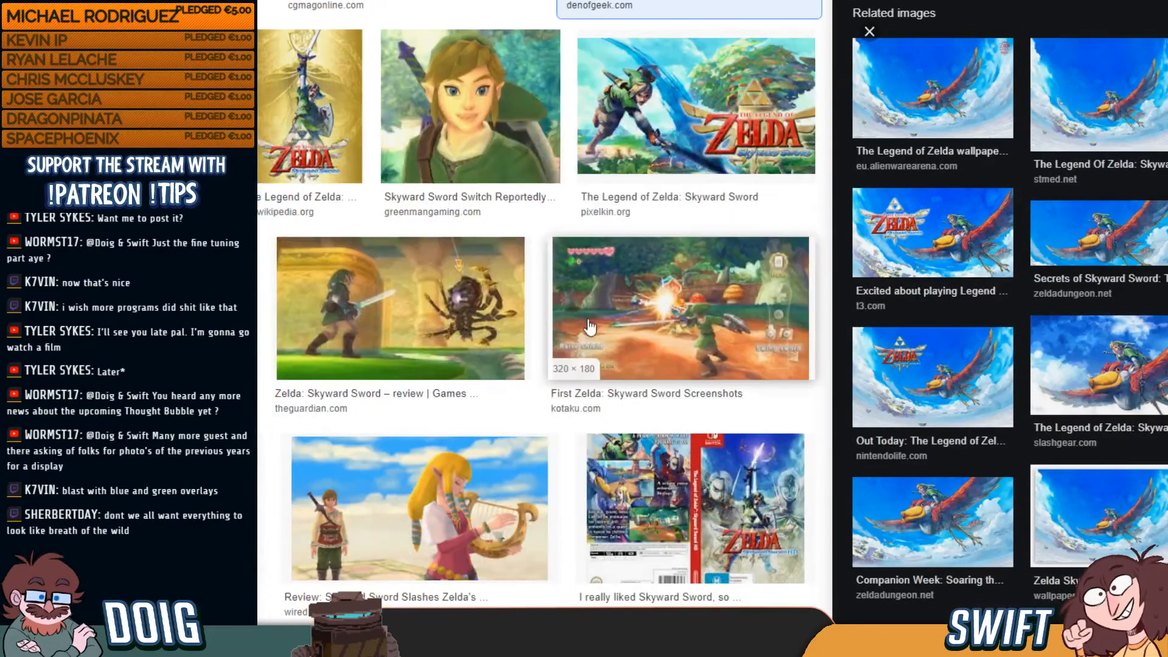
scroll(599, 359, up, 2)
click(675, 230)
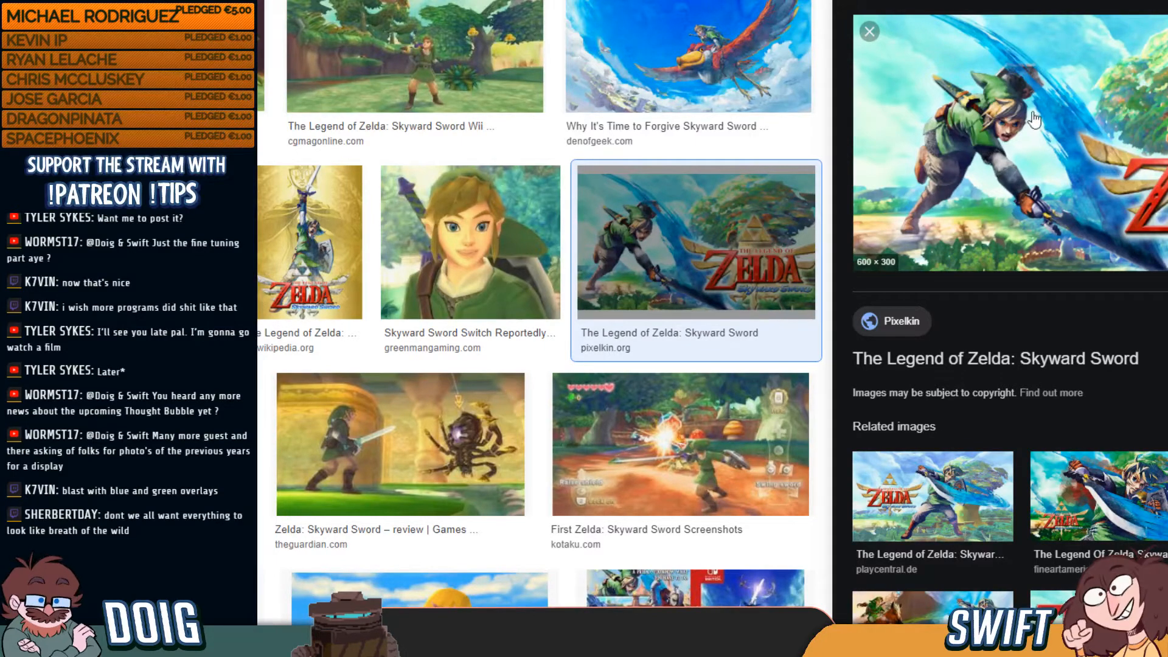
right_click(994, 131)
click(1078, 309)
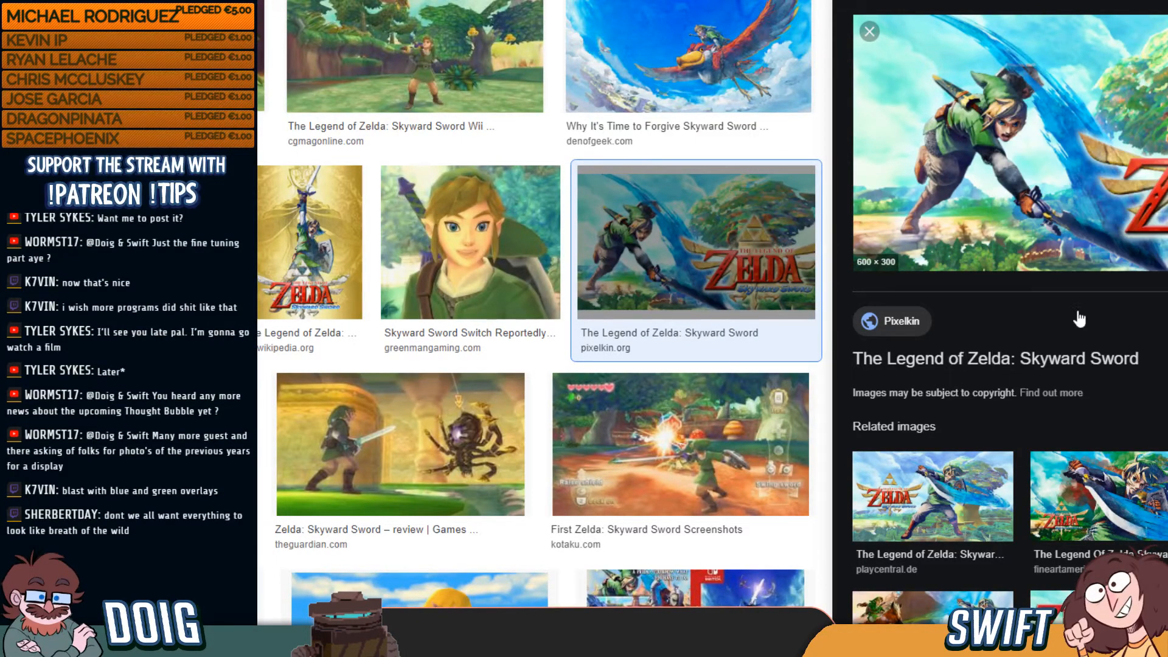
Preview the Metro and Hypable Skyward Sword images, then move the browser aside
scroll(433, 262, down, 10)
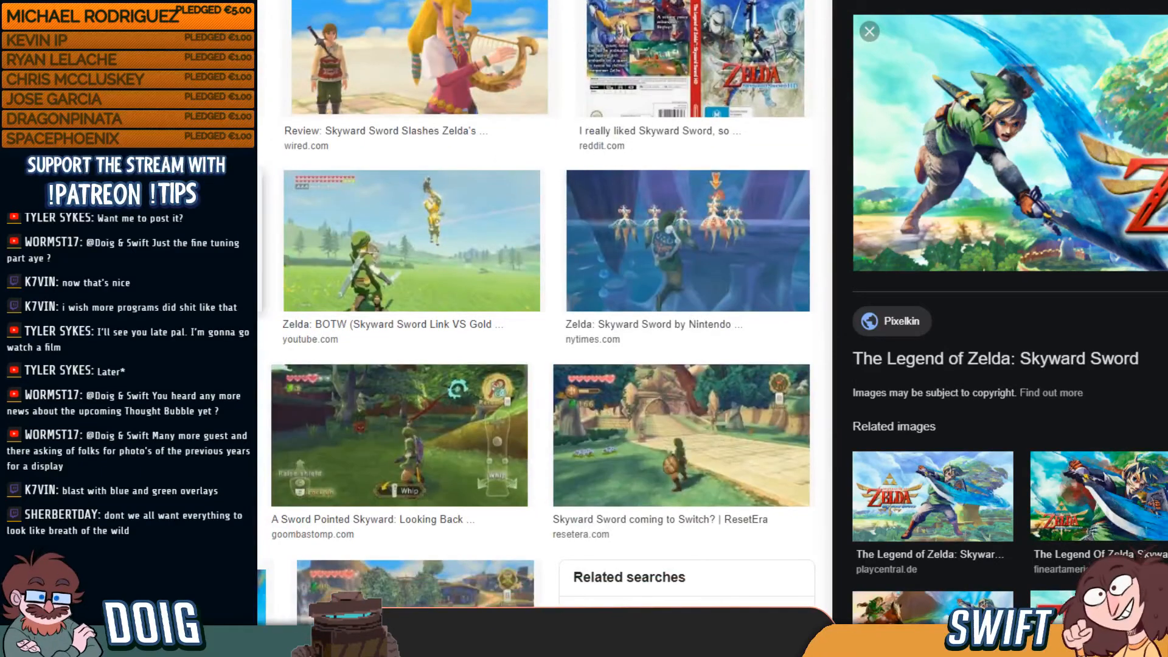
click(201, 250)
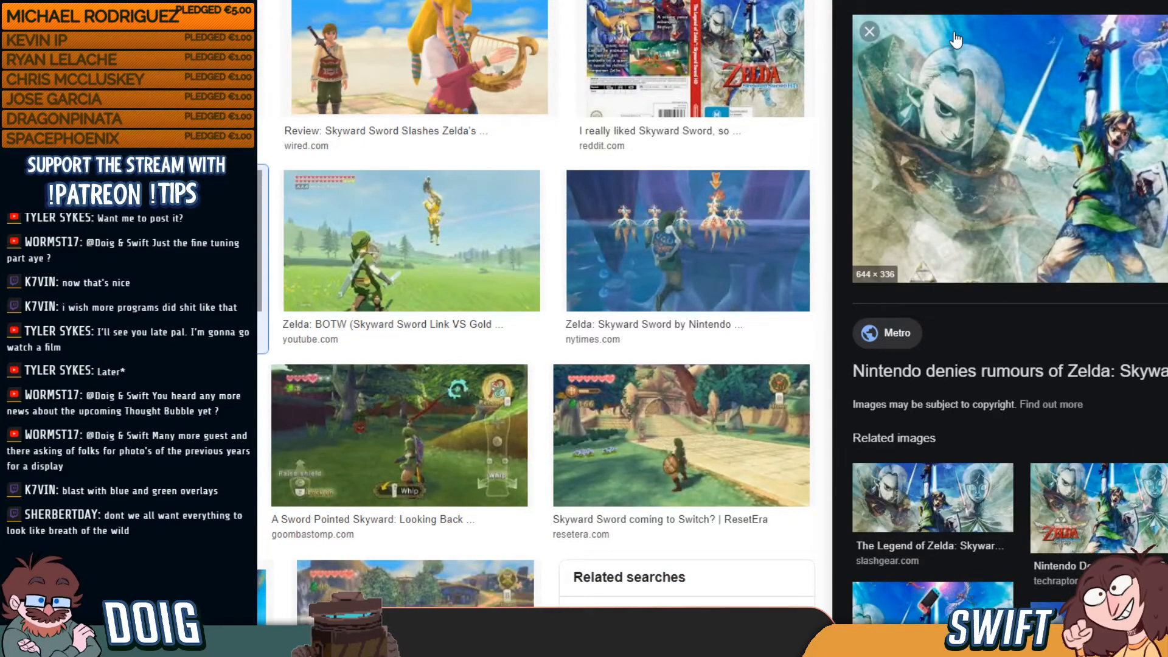
scroll(485, 311, down, 2)
scroll(485, 310, down, 2)
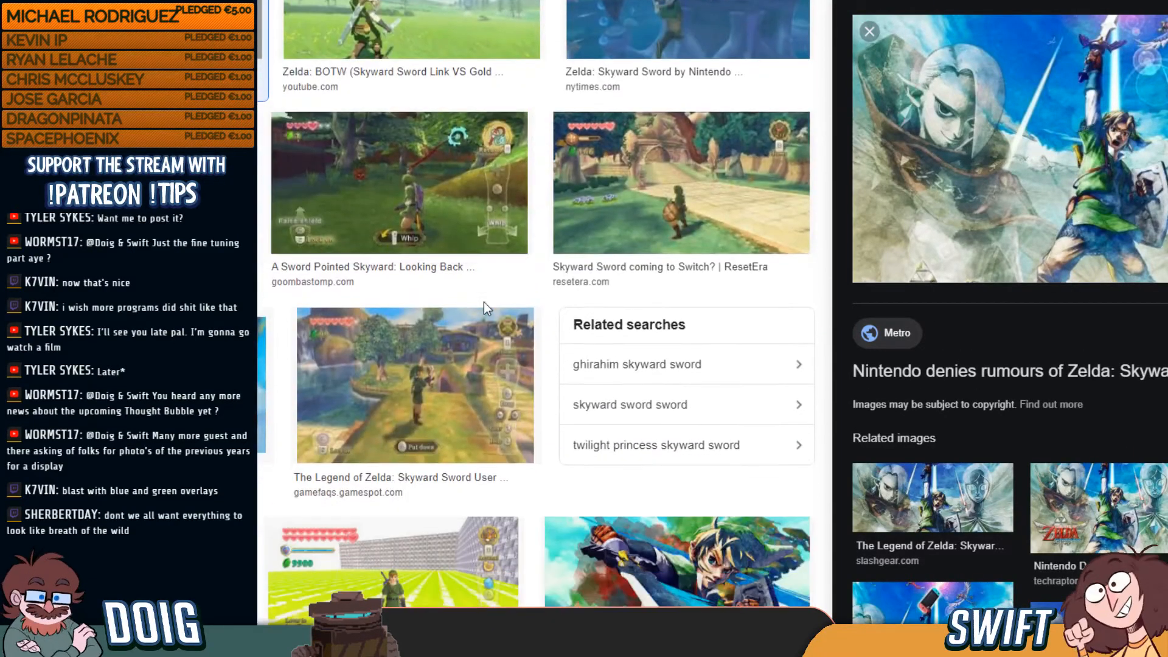
scroll(405, 359, down, 3)
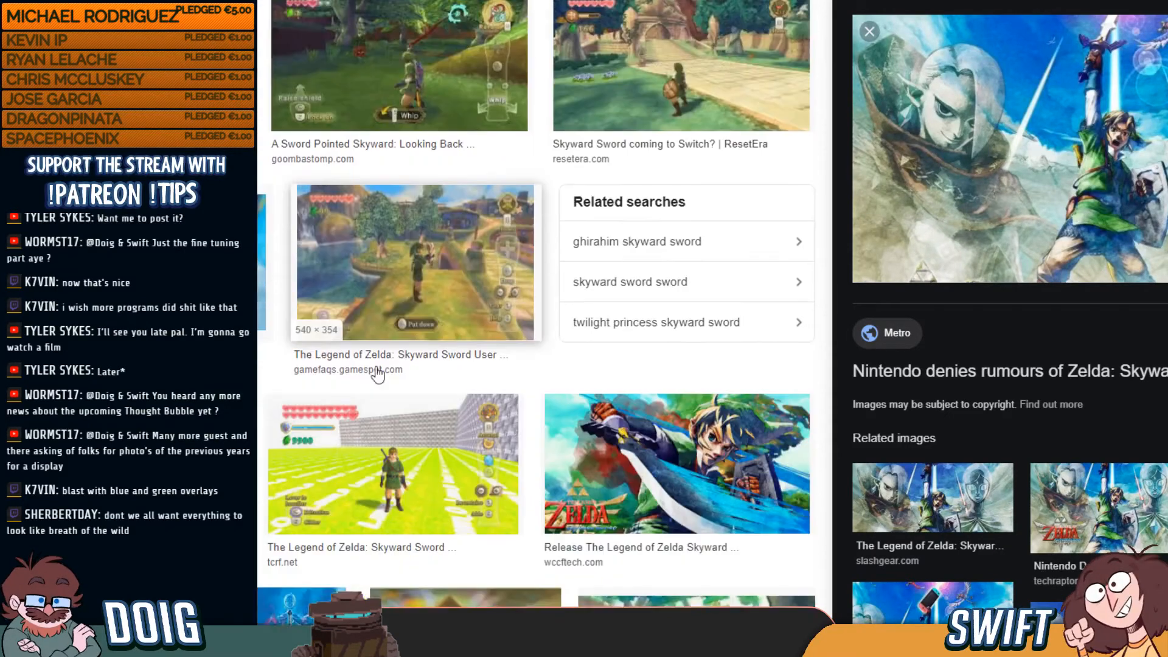
click(261, 191)
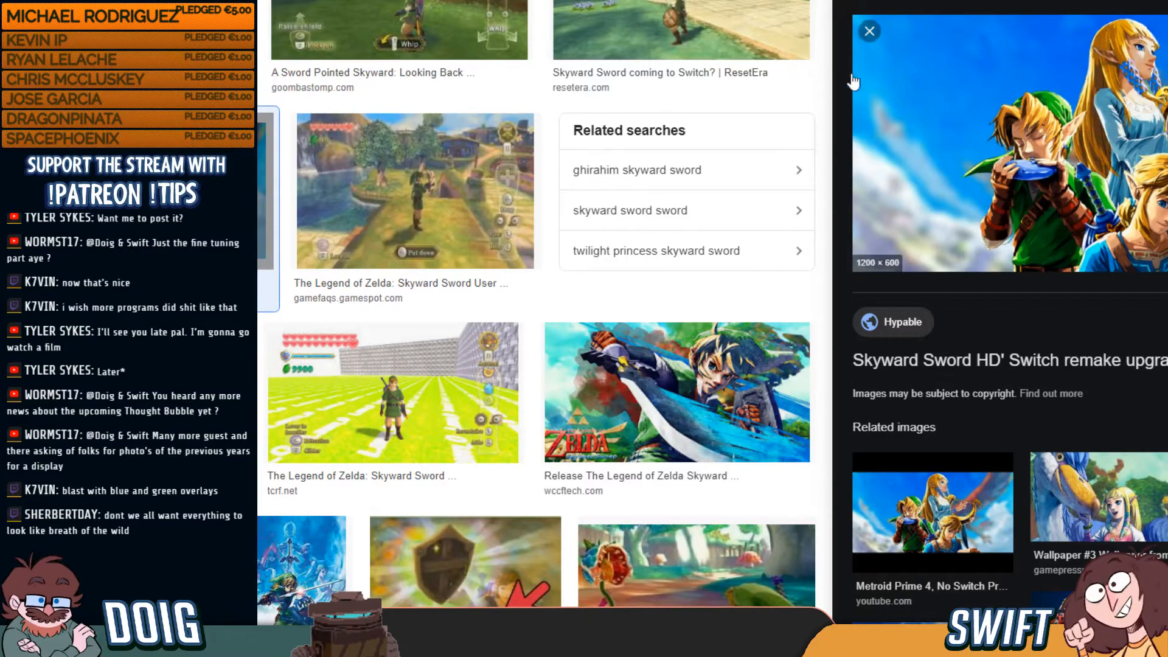
scroll(495, 380, down, 6)
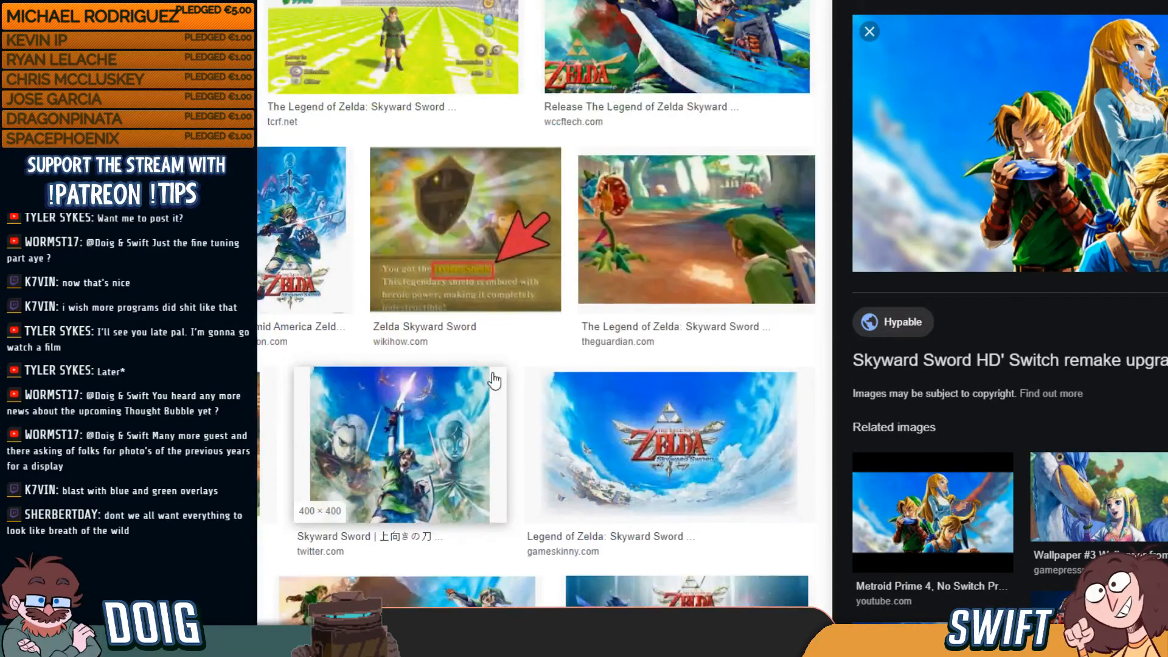
scroll(495, 381, down, 6)
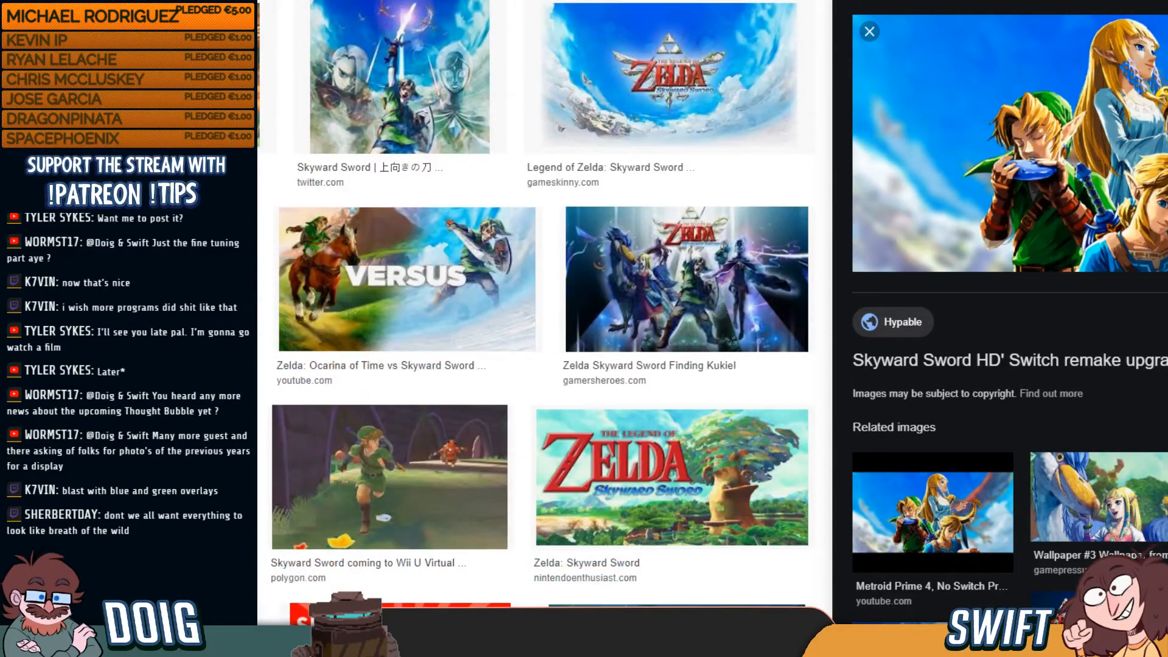
drag(426, 1, 2, 91)
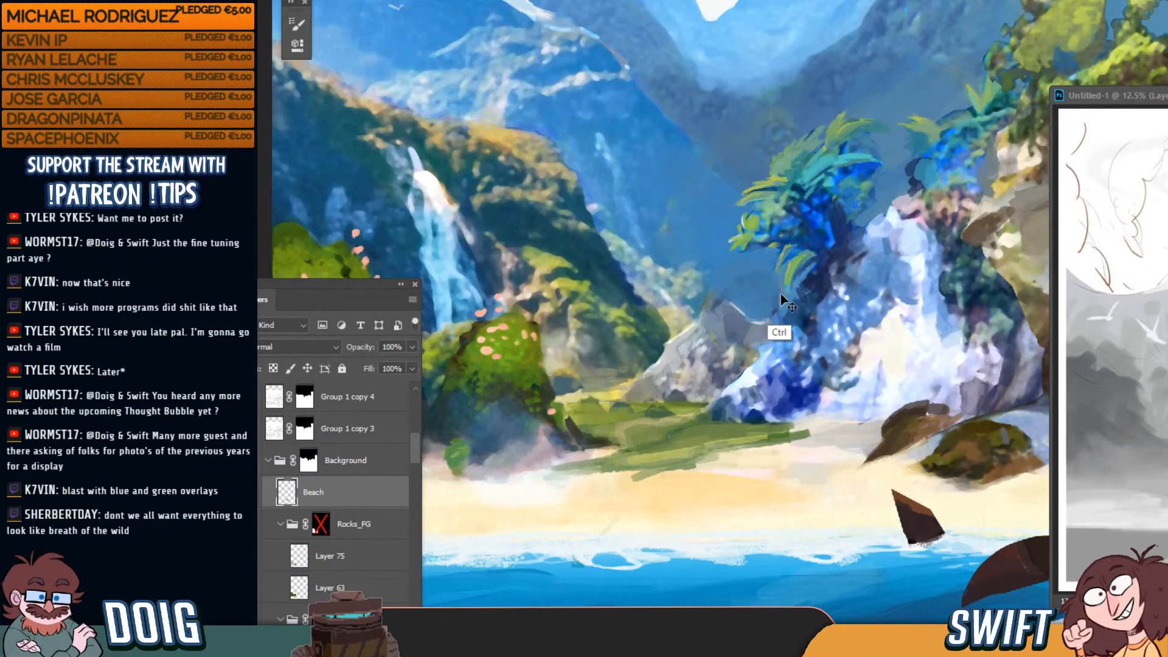
Dab small strokes along the grass-sand edge, extending the grass toward the right rocks
scroll(780, 294, down, 1)
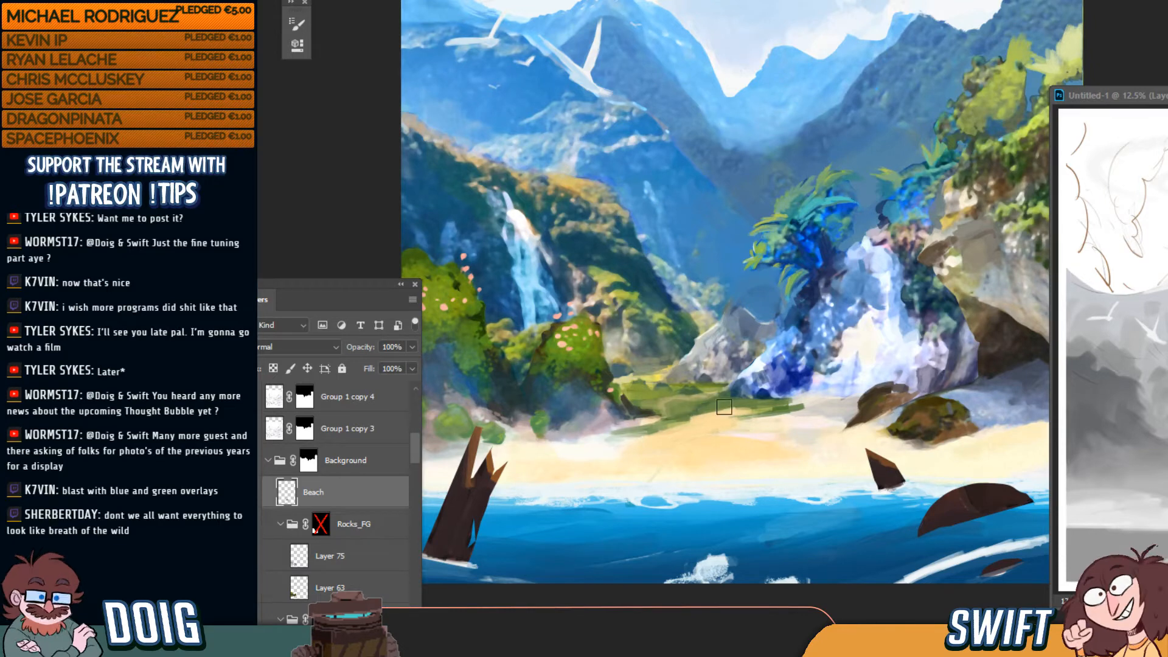
mouse_move(689, 418)
mouse_down()
mouse_move(784, 407)
mouse_move(675, 427)
mouse_move(706, 424)
mouse_up()
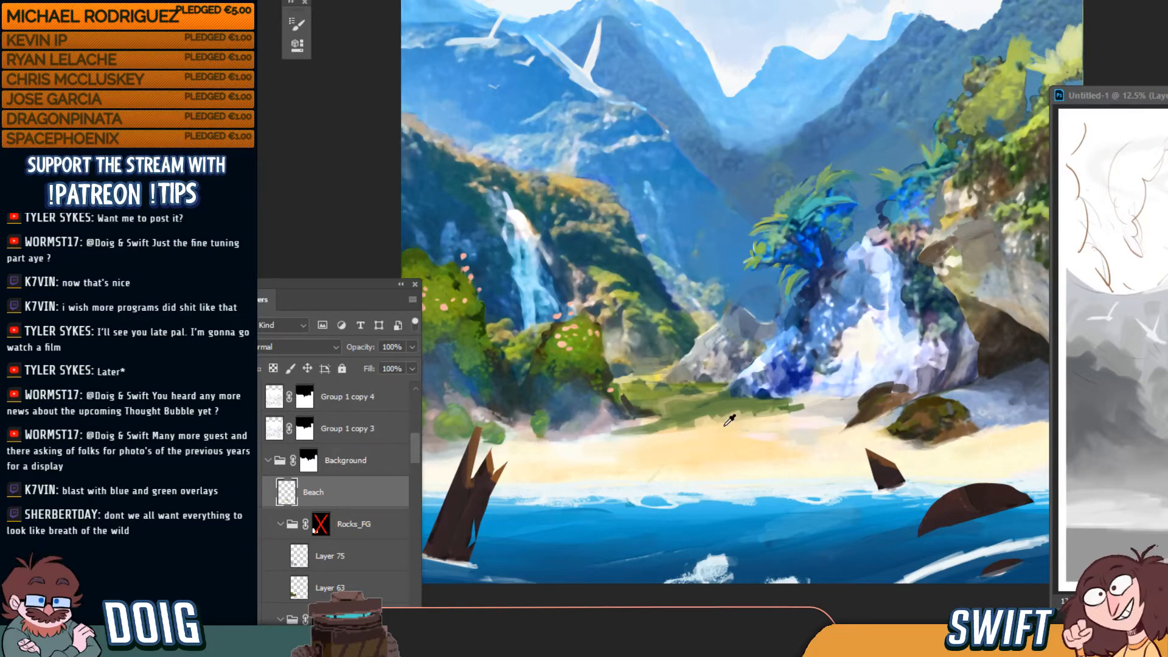
mouse_move(715, 417)
mouse_down()
mouse_move(763, 397)
mouse_move(734, 446)
mouse_move(646, 440)
mouse_move(754, 426)
mouse_move(711, 428)
mouse_move(738, 413)
mouse_move(802, 410)
mouse_up()
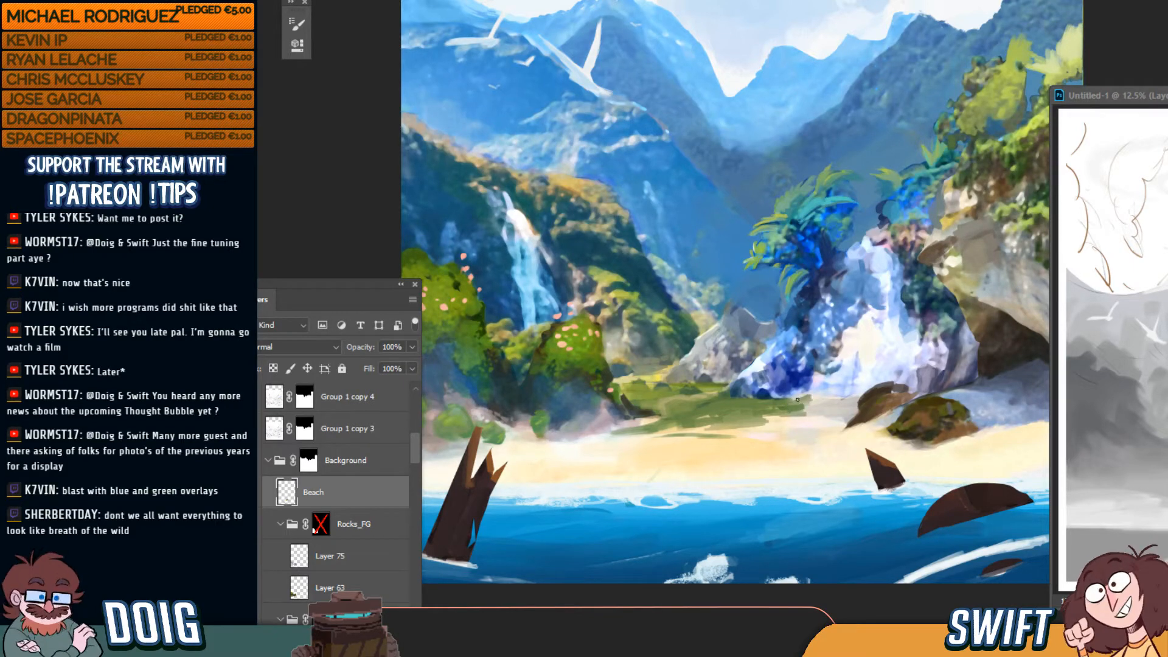
mouse_move(825, 402)
mouse_down()
mouse_move(796, 404)
mouse_move(829, 399)
mouse_up()
Frame the mountains and birds and toggle bird layers to find Layer 11 copy
key(ctrl+minus)
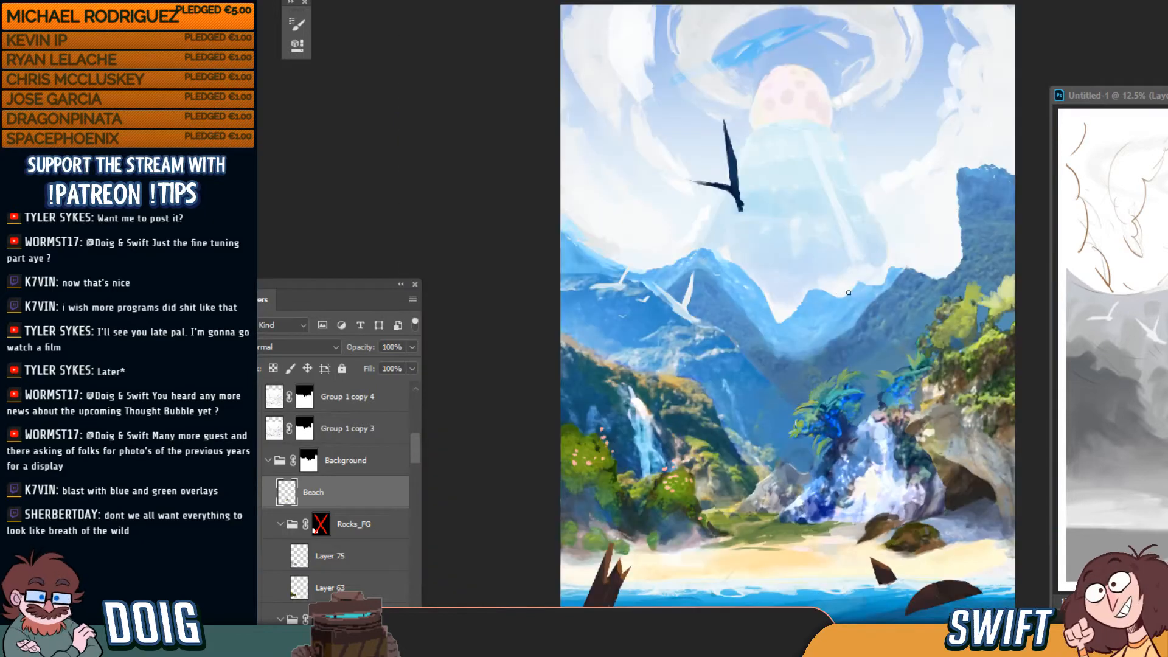
key(ctrl+plus)
key(ctrl+plus)
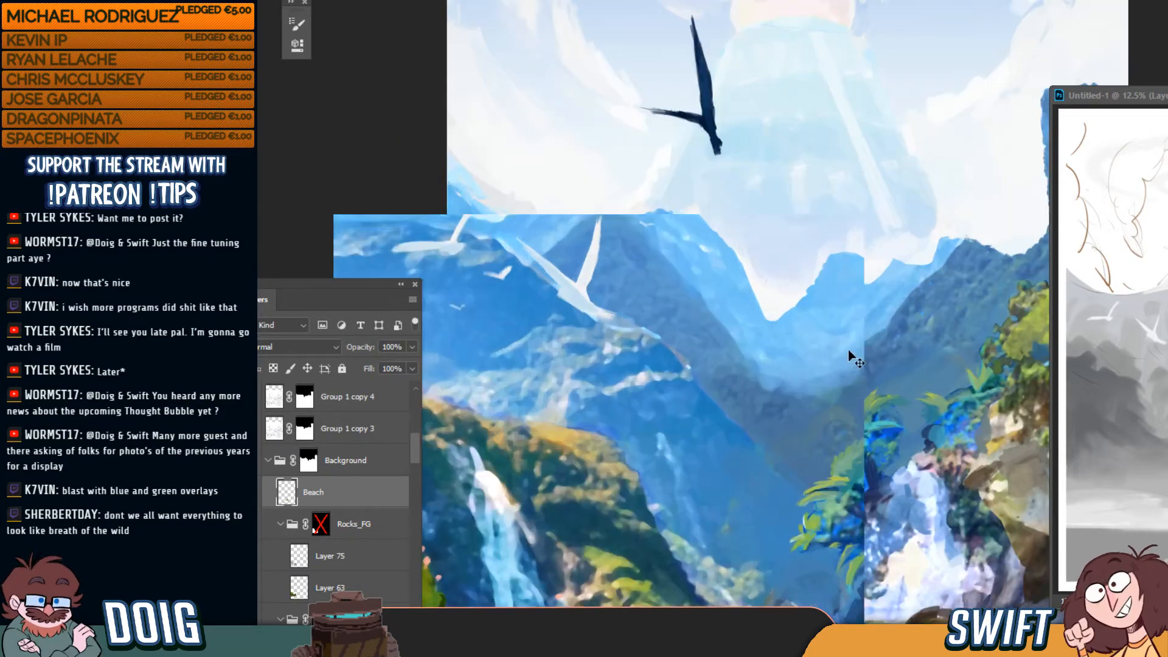
mouse_move(828, 360)
mouse_down()
mouse_move(717, 214)
mouse_move(658, 95)
mouse_up()
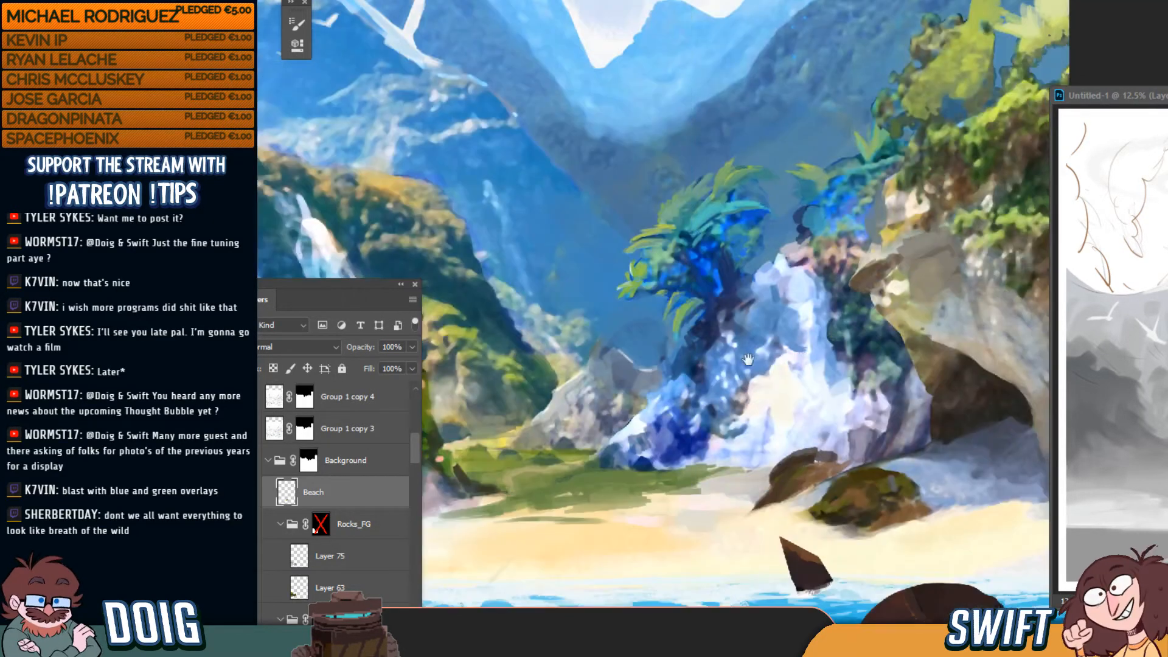
mouse_move(748, 361)
mouse_down()
mouse_move(733, 300)
mouse_move(813, 461)
mouse_up()
drag(639, 305, 784, 438)
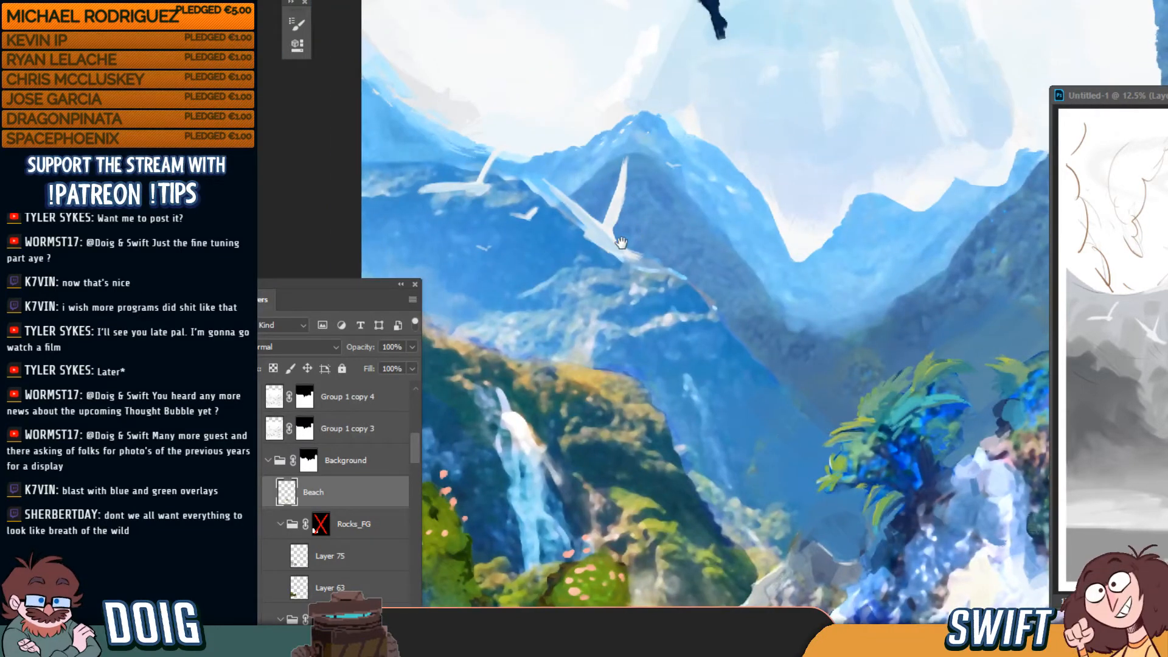
drag(716, 374, 740, 406)
drag(416, 448, 418, 421)
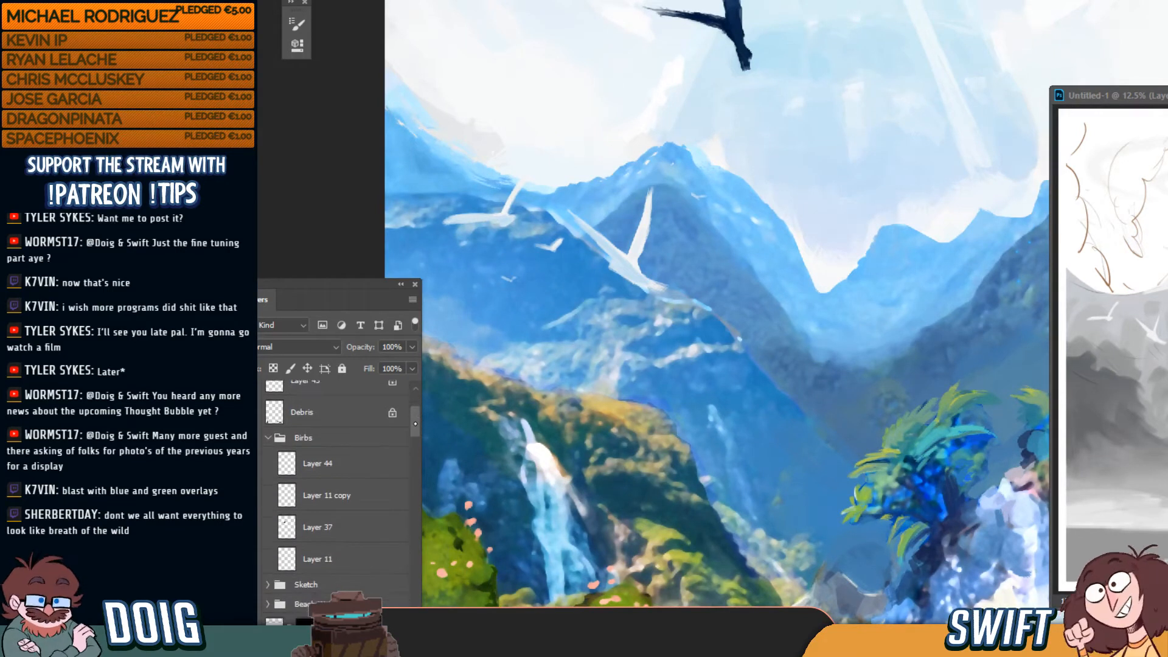
click(255, 531)
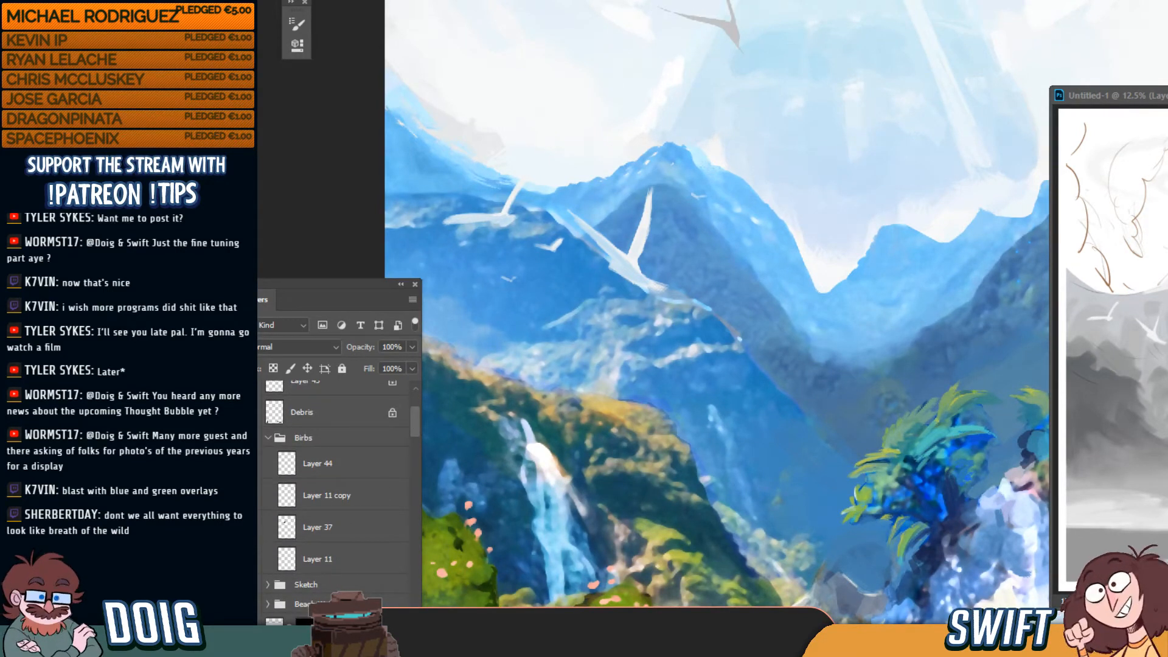
click(253, 530)
click(253, 497)
click(316, 496)
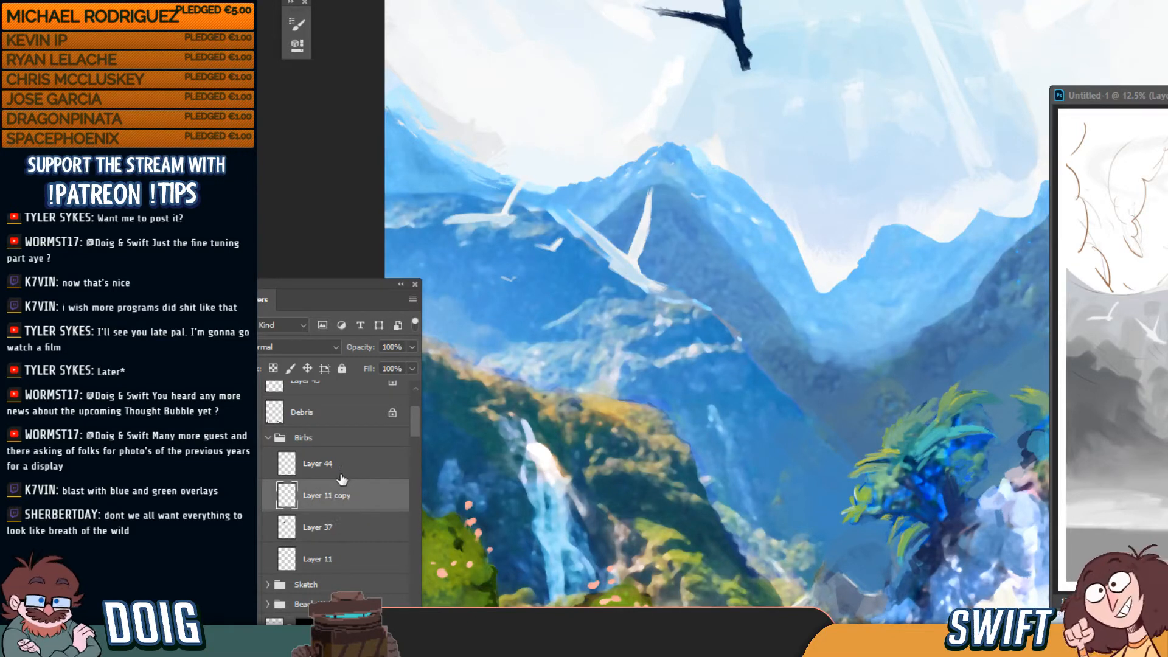
Lasso, cut and paste the white birds, then merge Layer 11 copy into Layer 44
mouse_move(682, 177)
mouse_down()
mouse_move(530, 135)
mouse_move(743, 279)
mouse_move(574, 126)
mouse_up()
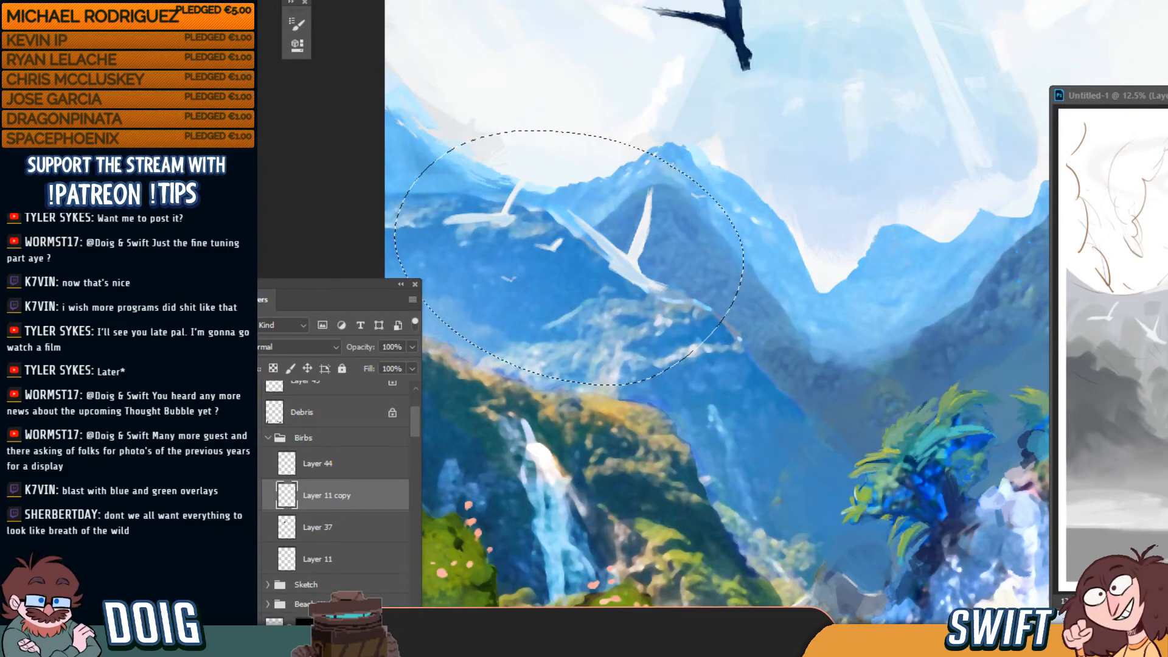
key(ctrl+x)
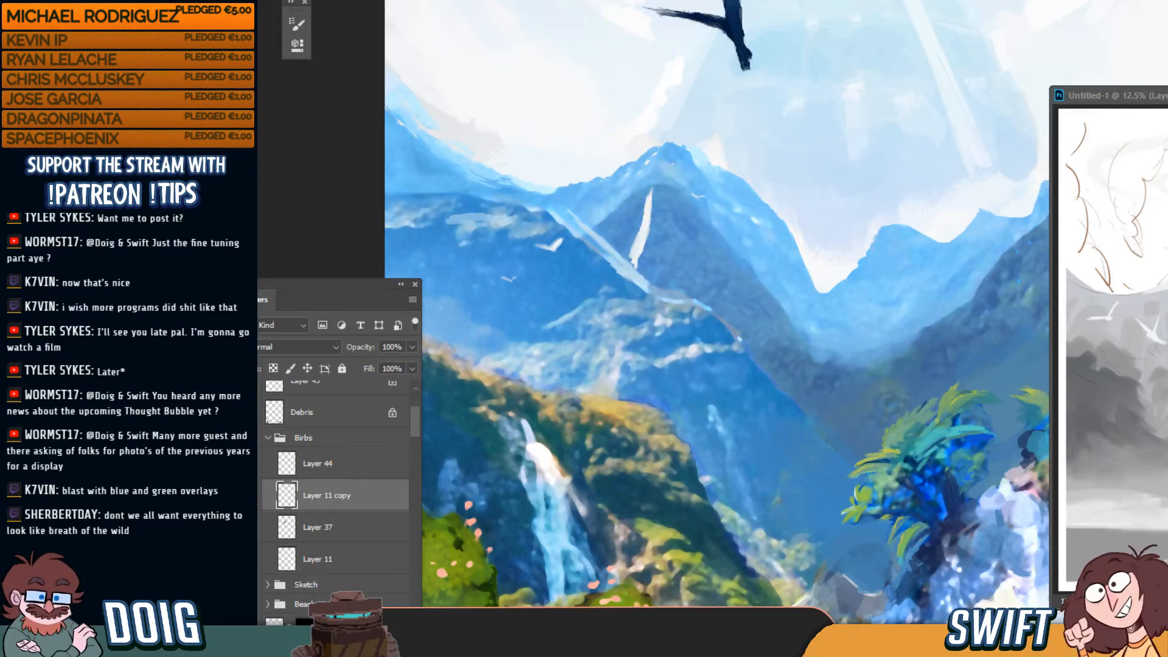
key(ctrl+v)
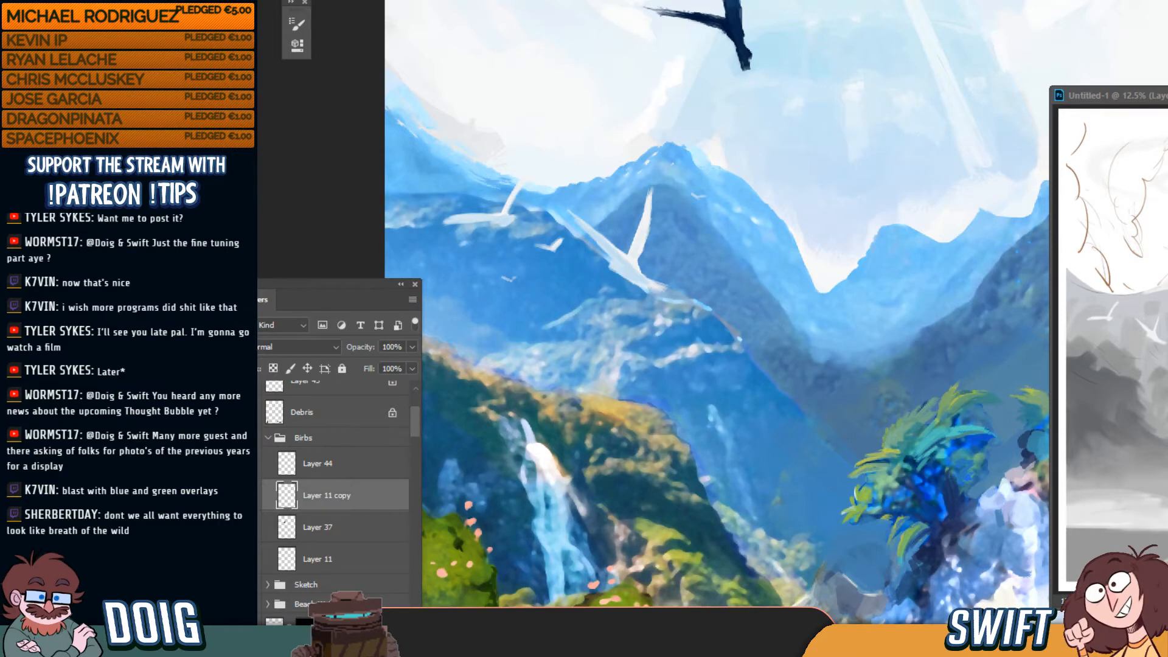
click(345, 470)
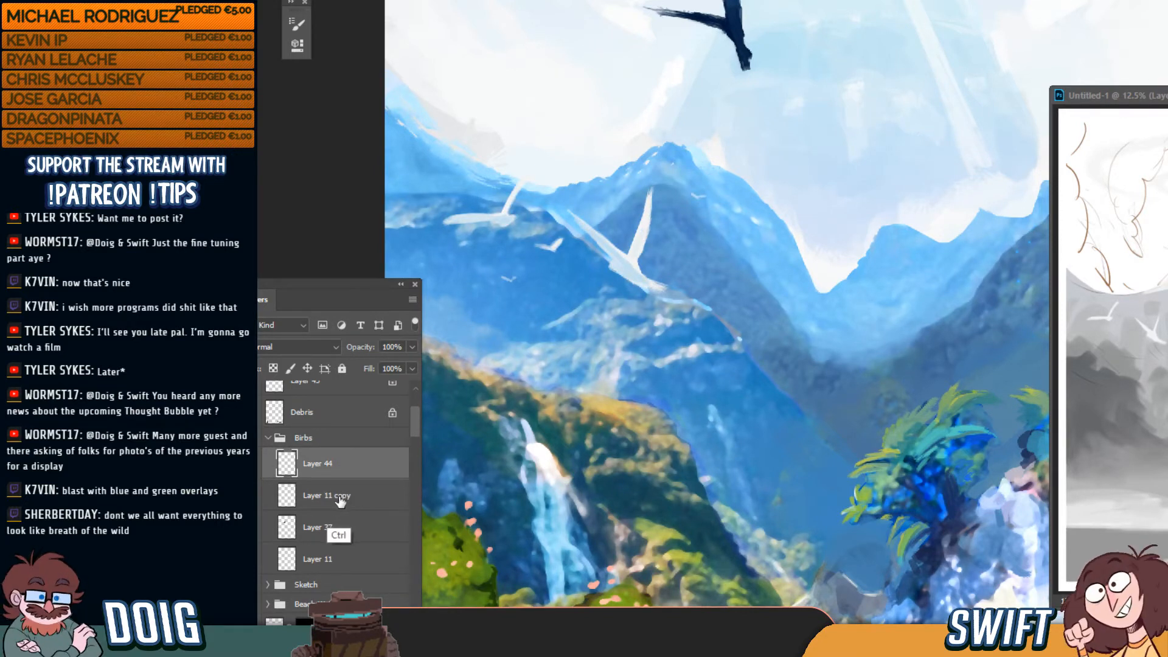
shift+click(342, 497)
key(ctrl+e)
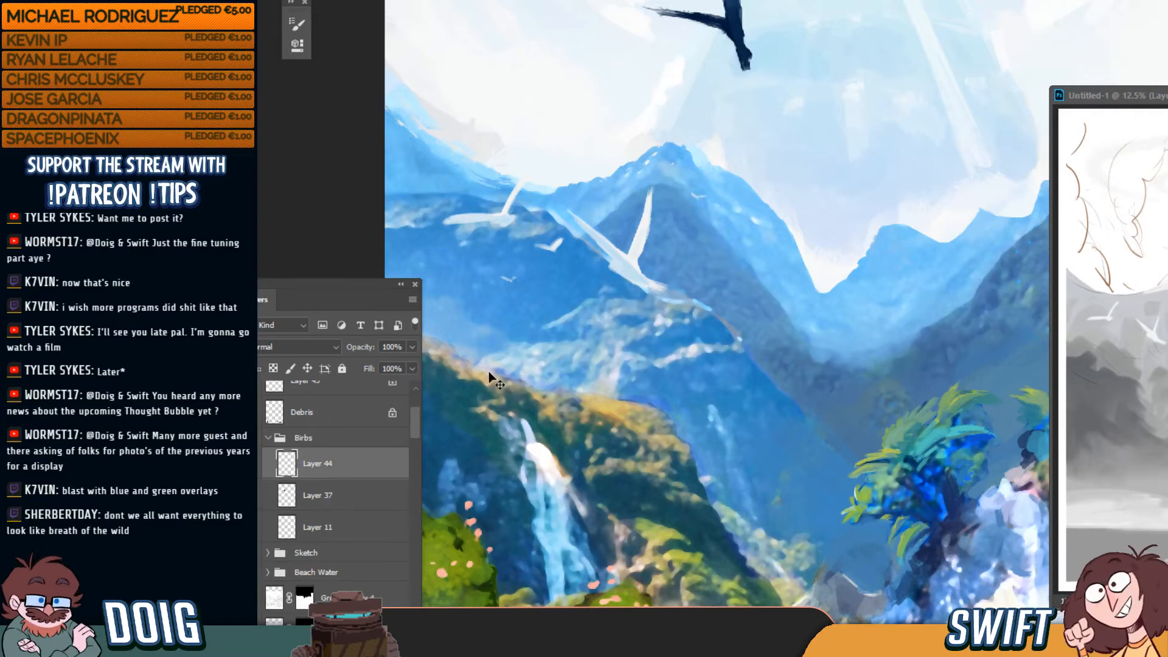
Move the merged birds about 55 px lower, then fine-tune their position over the mountains
drag(619, 279, 621, 329)
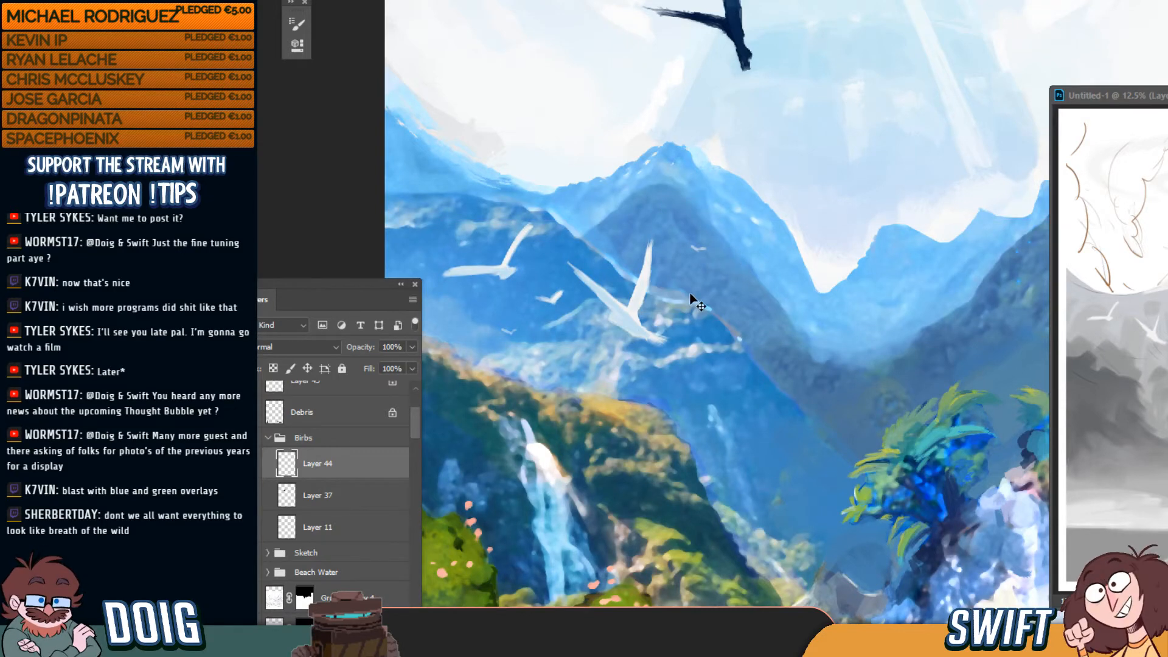
key(ctrl+0)
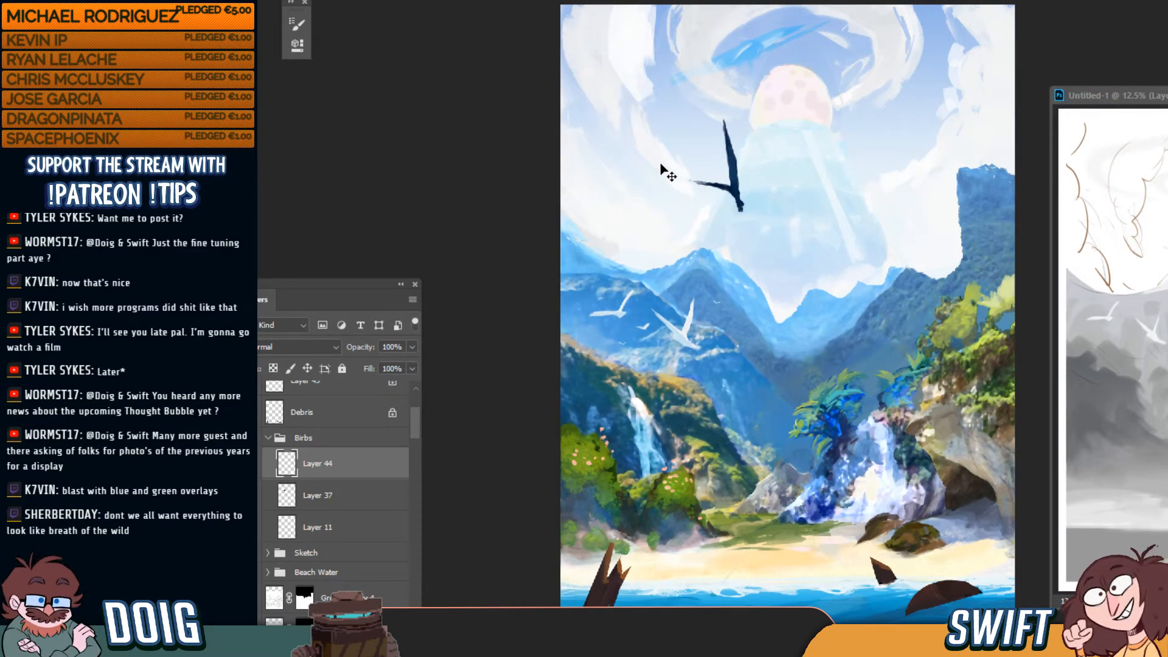
drag(694, 341, 723, 355)
drag(703, 416, 685, 341)
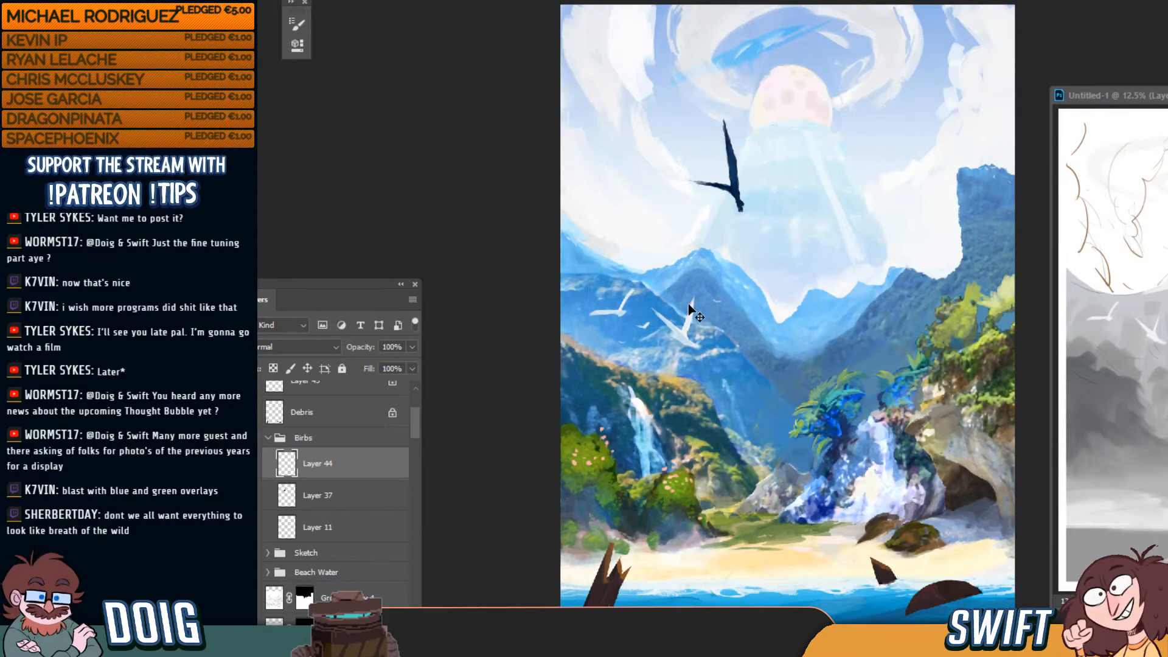
key(ctrl+plus)
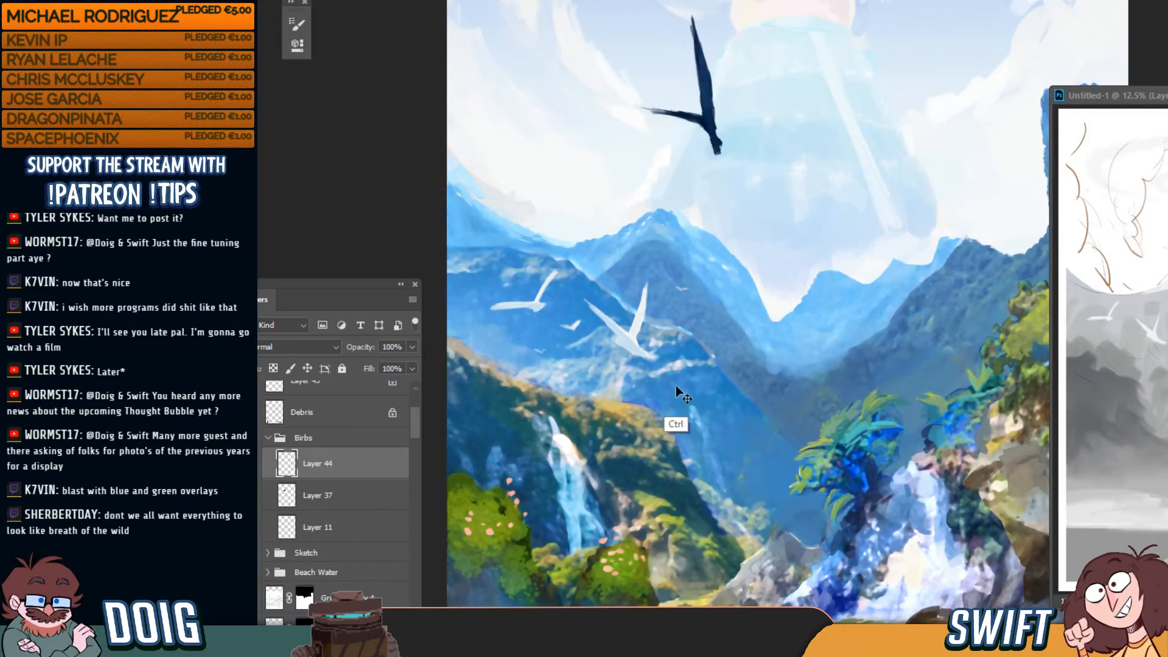
ctrl+click(614, 342)
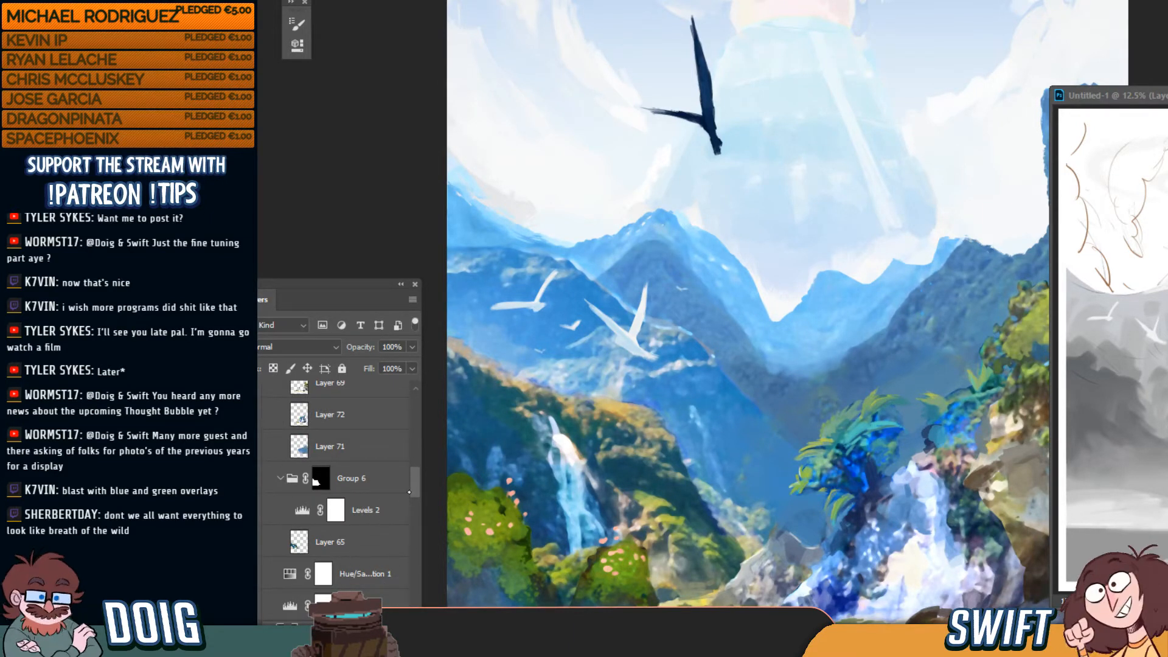
drag(413, 480, 413, 499)
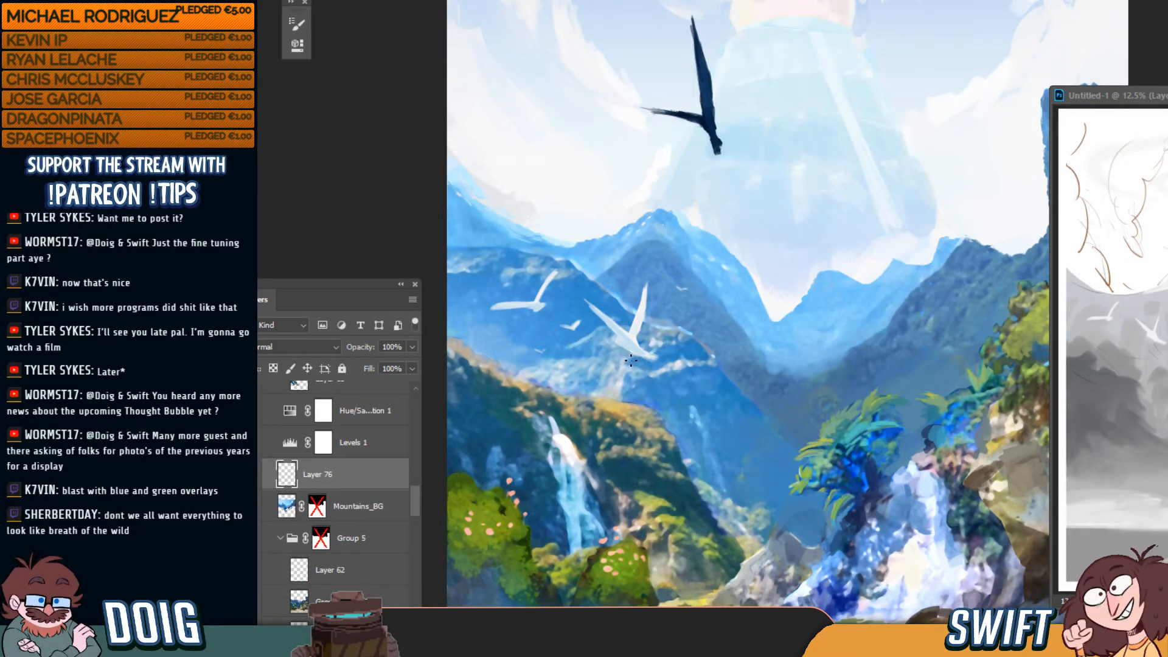
key(bracketright)
key(bracketright)
key(bracketright)
key(bracketright)
key(bracketright)
key(bracketright)
key(bracketright)
key(bracketright)
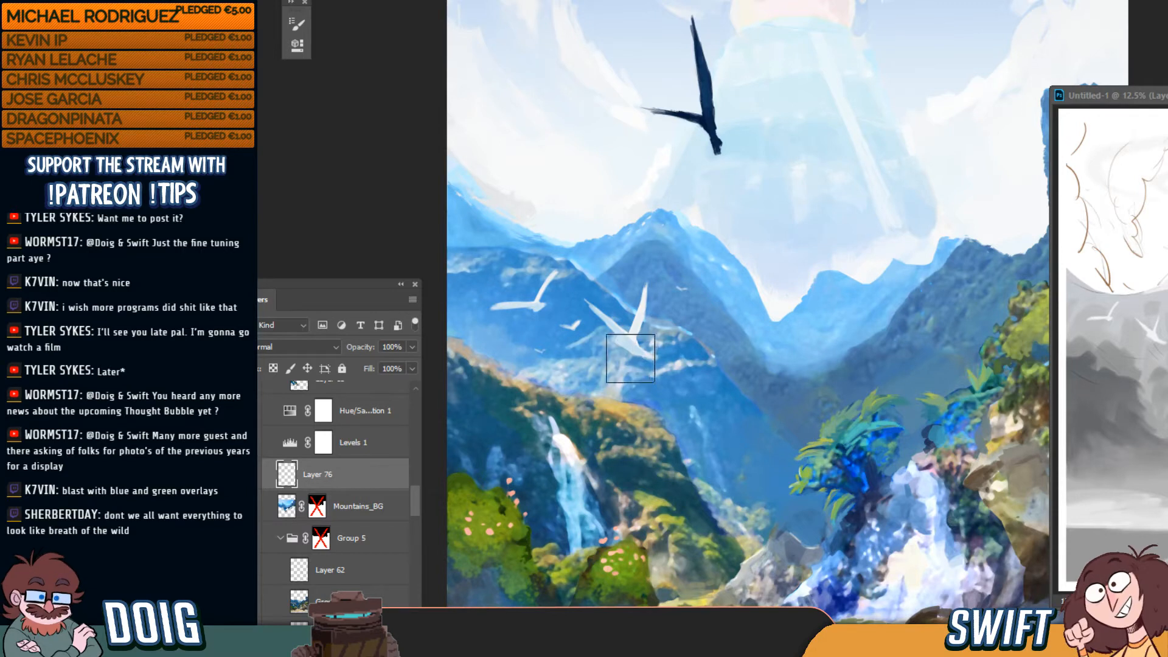
key(bracketleft)
key(bracketleft)
key(bracketleft)
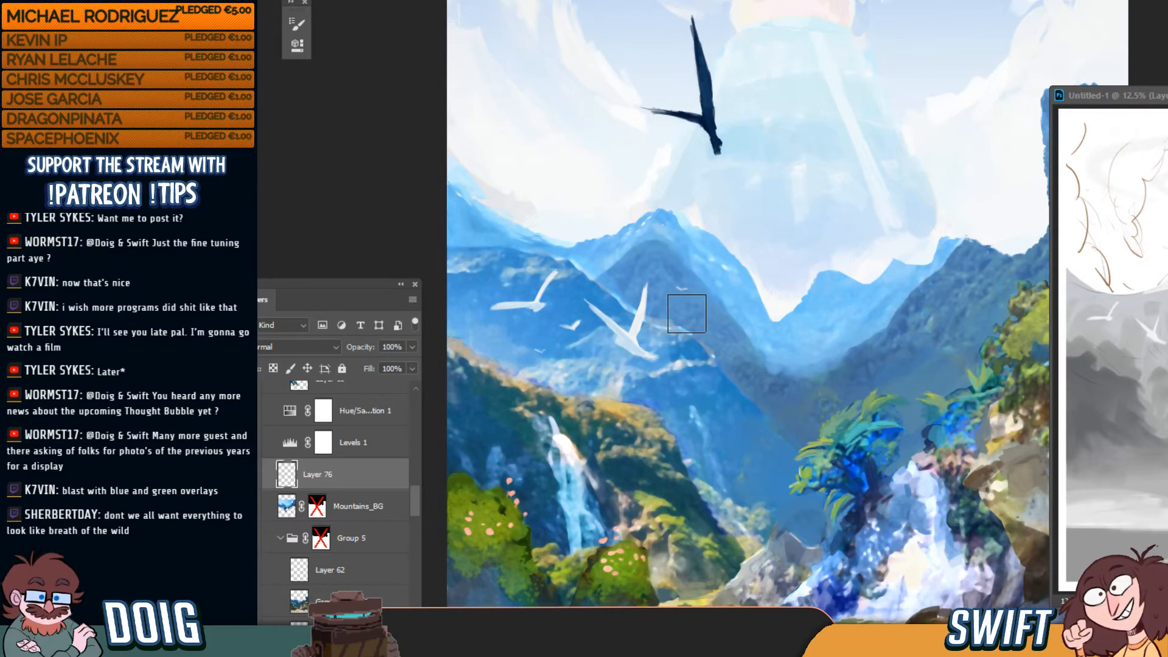
key(super)
key(super)
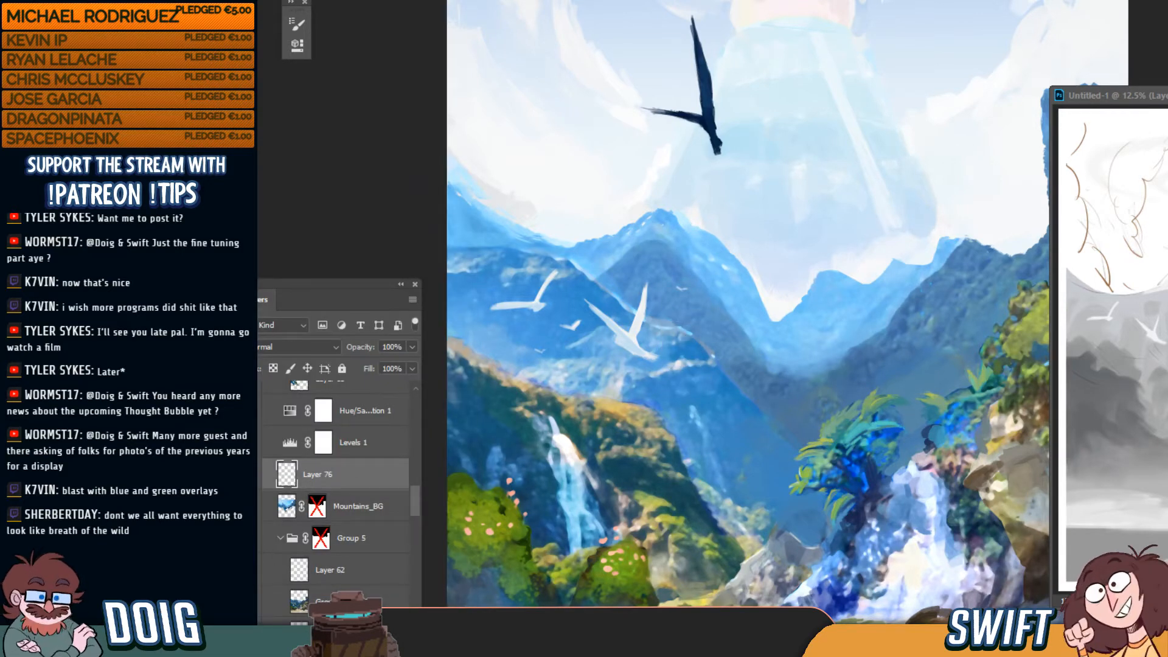
key(ctrl+u)
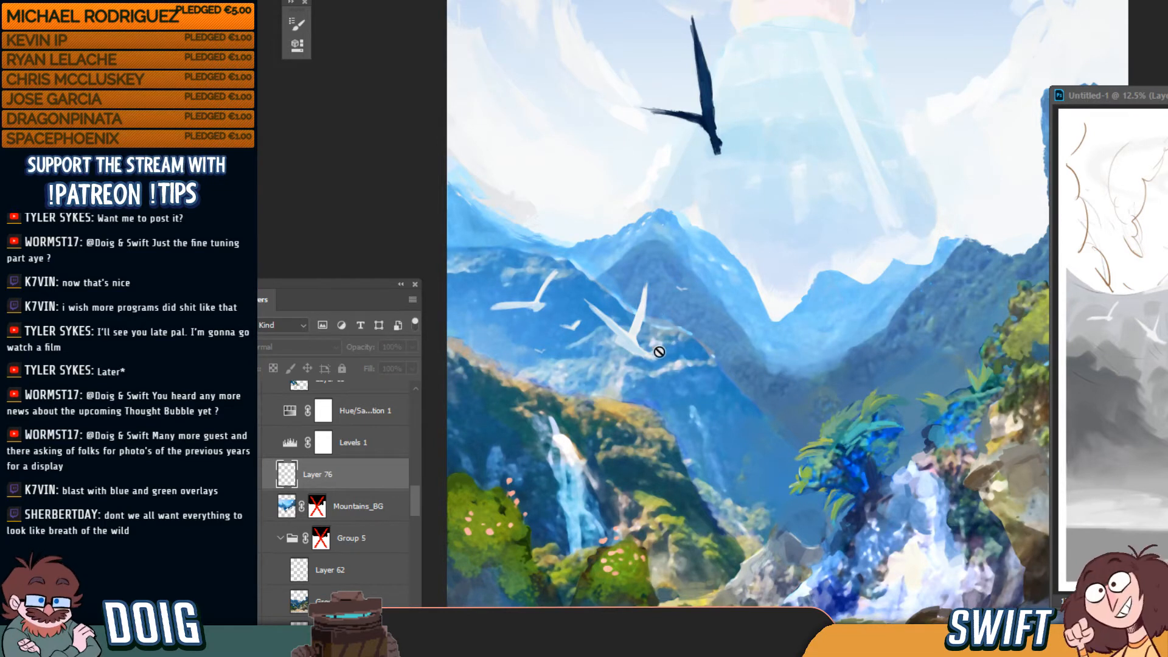
key(Escape)
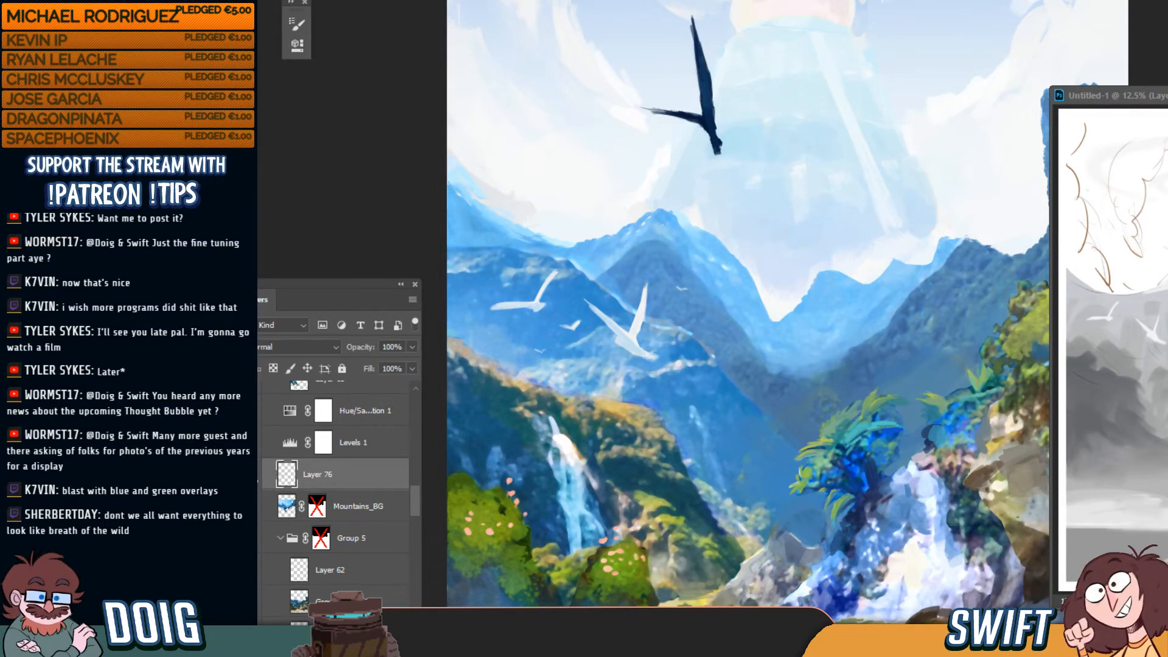
click(307, 513)
key(ctrl+alt+shift+n)
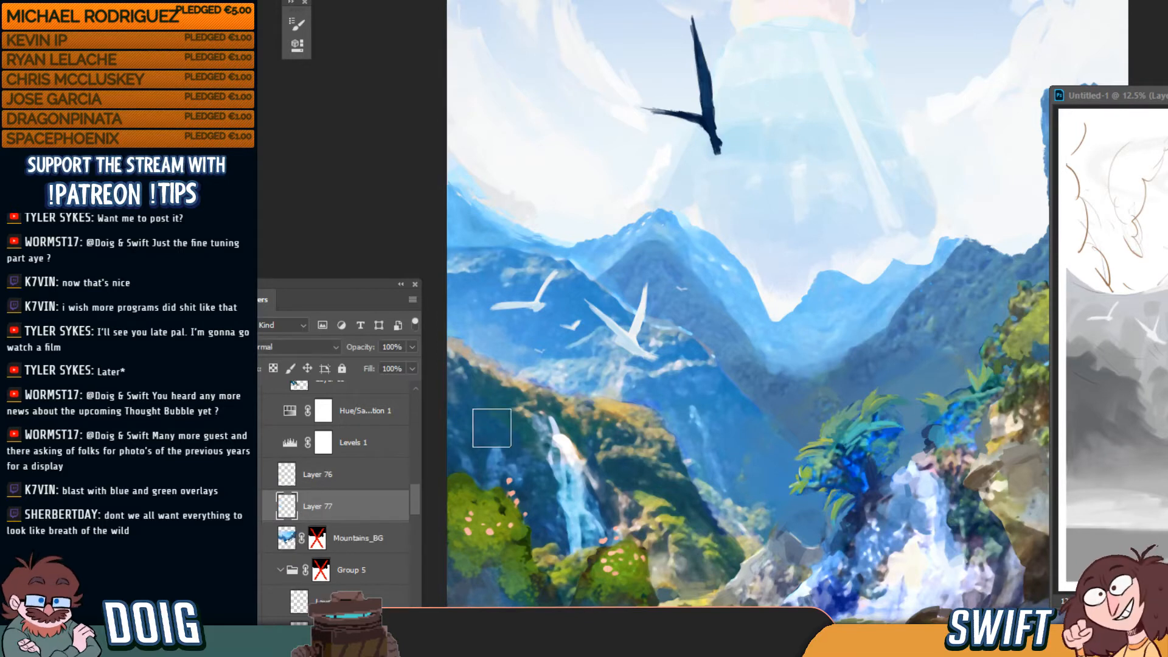
key(b)
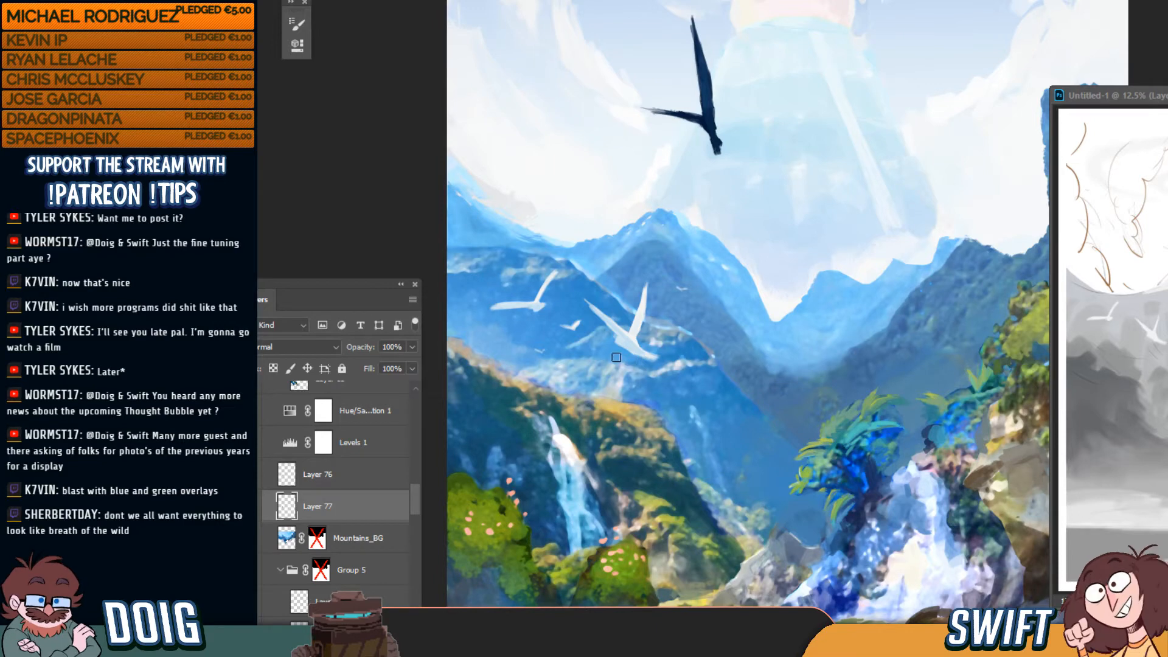
key(ctrl+minus)
key(ctrl+minus)
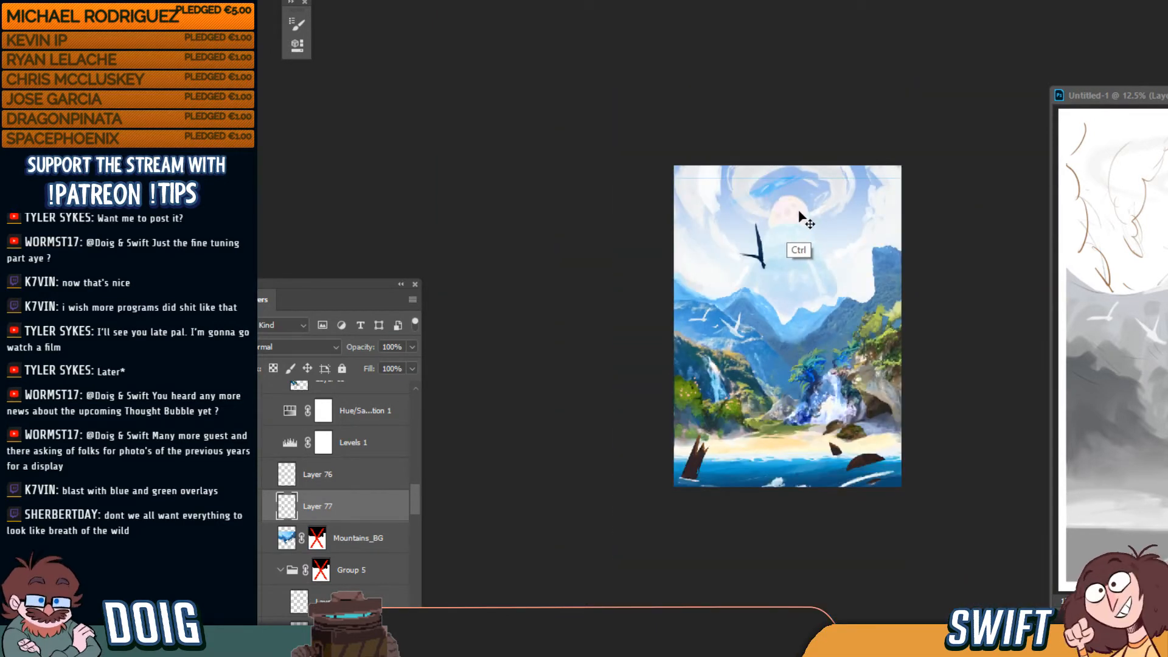
key(ctrl+plus)
key(ctrl+plus)
key(ctrl+plus)
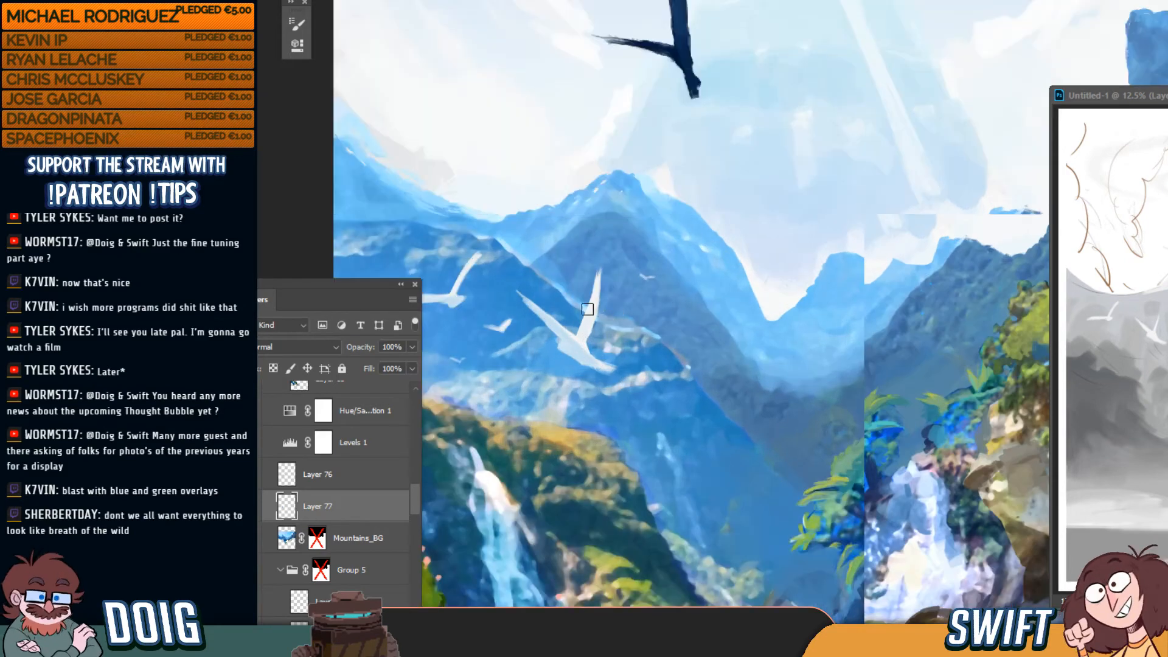
drag(576, 341, 719, 253)
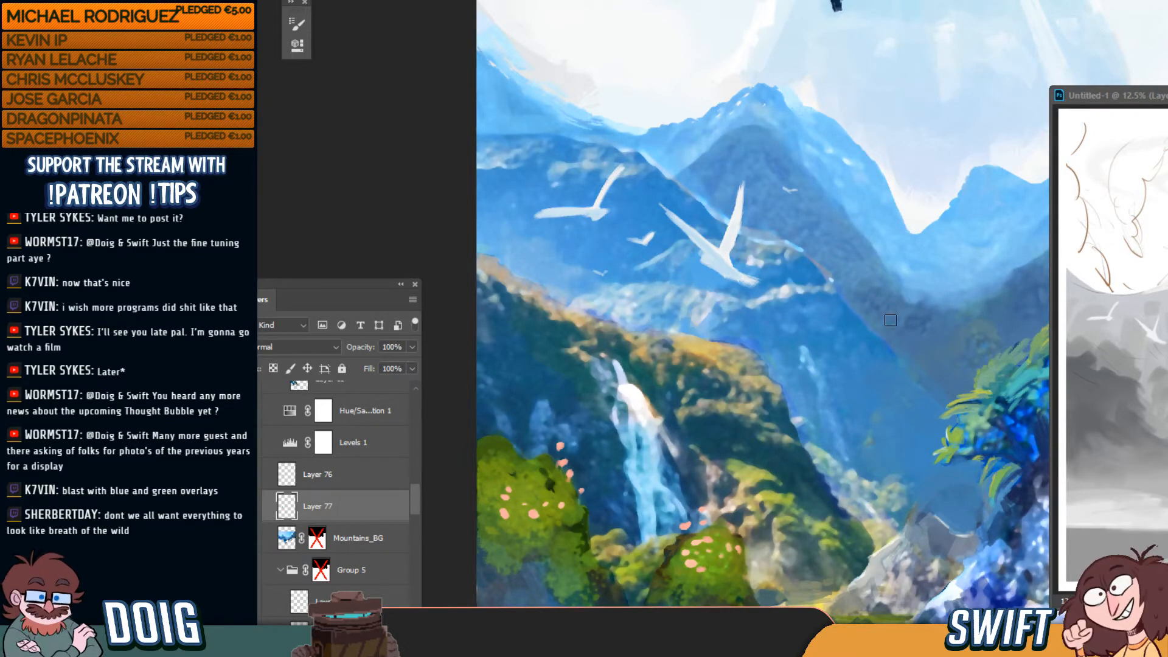
drag(880, 331, 892, 355)
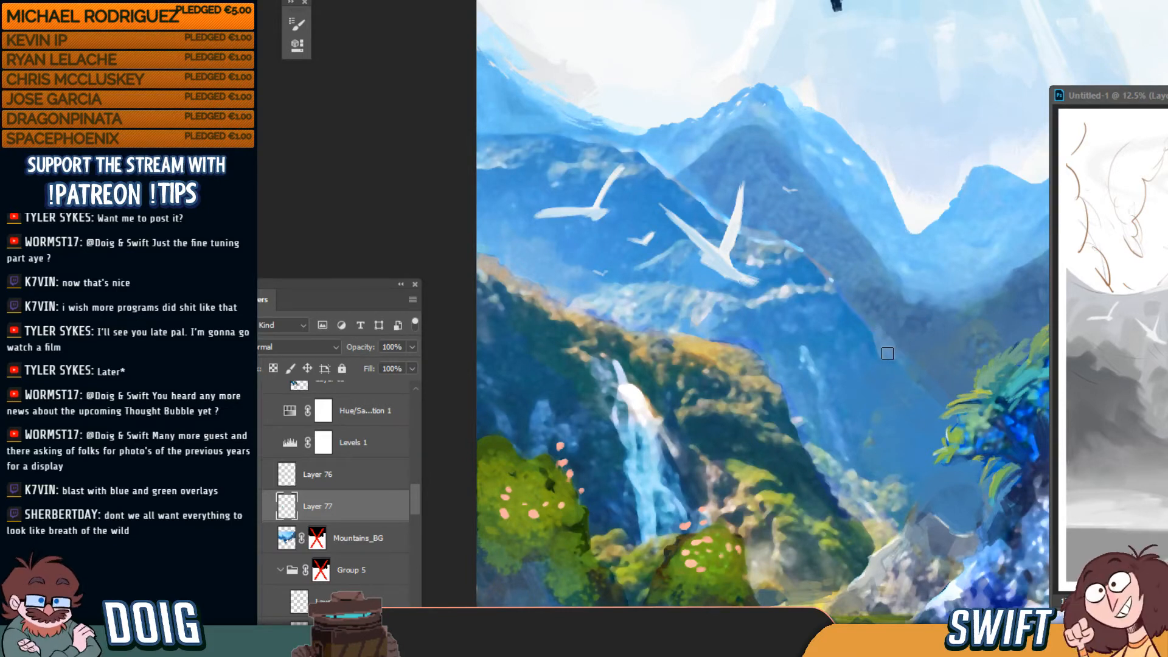
key(ctrl+minus)
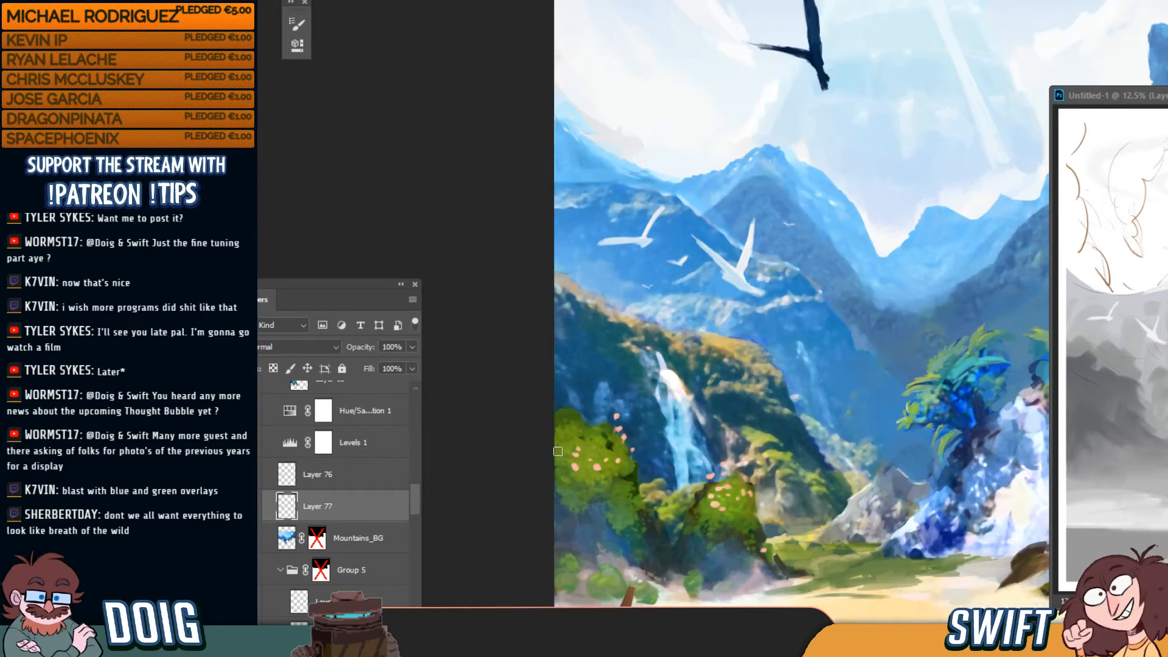
scroll(347, 460, up, 3)
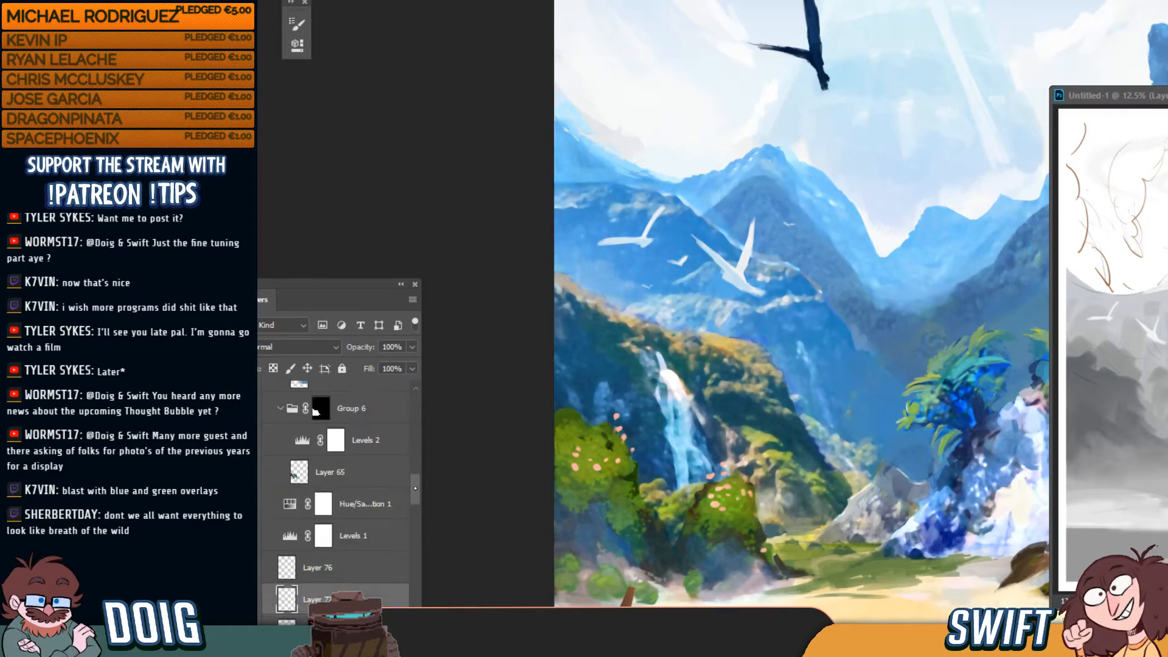
scroll(294, 539, down, 4)
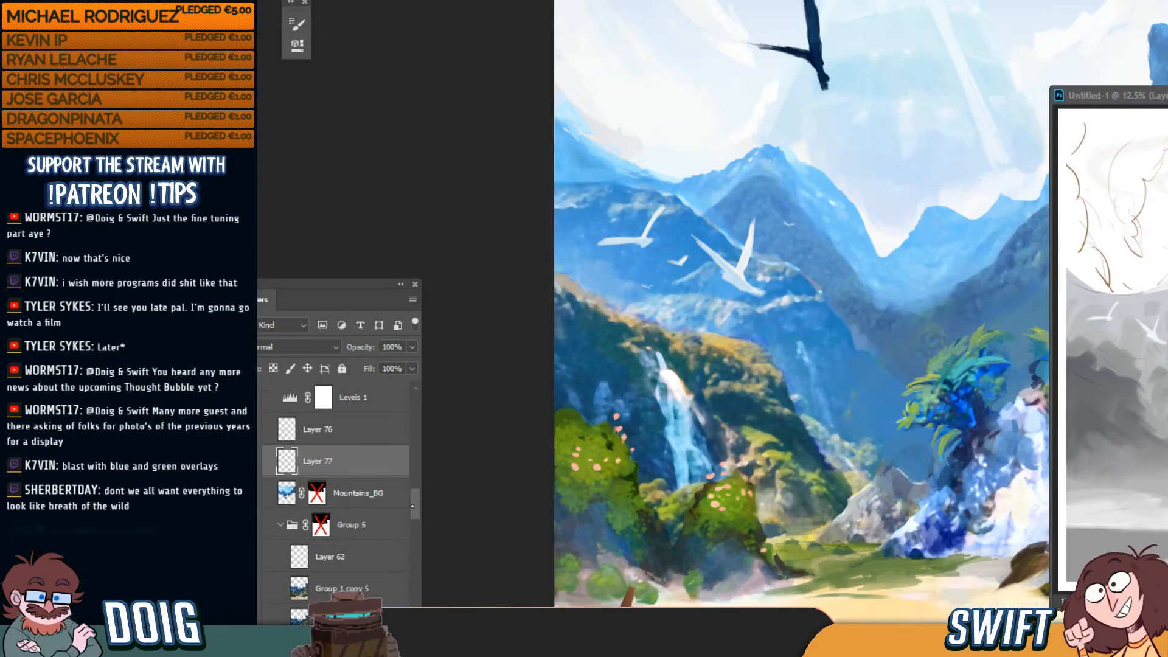
key(ctrl+minus)
key(ctrl+minus)
key(ctrl+minus)
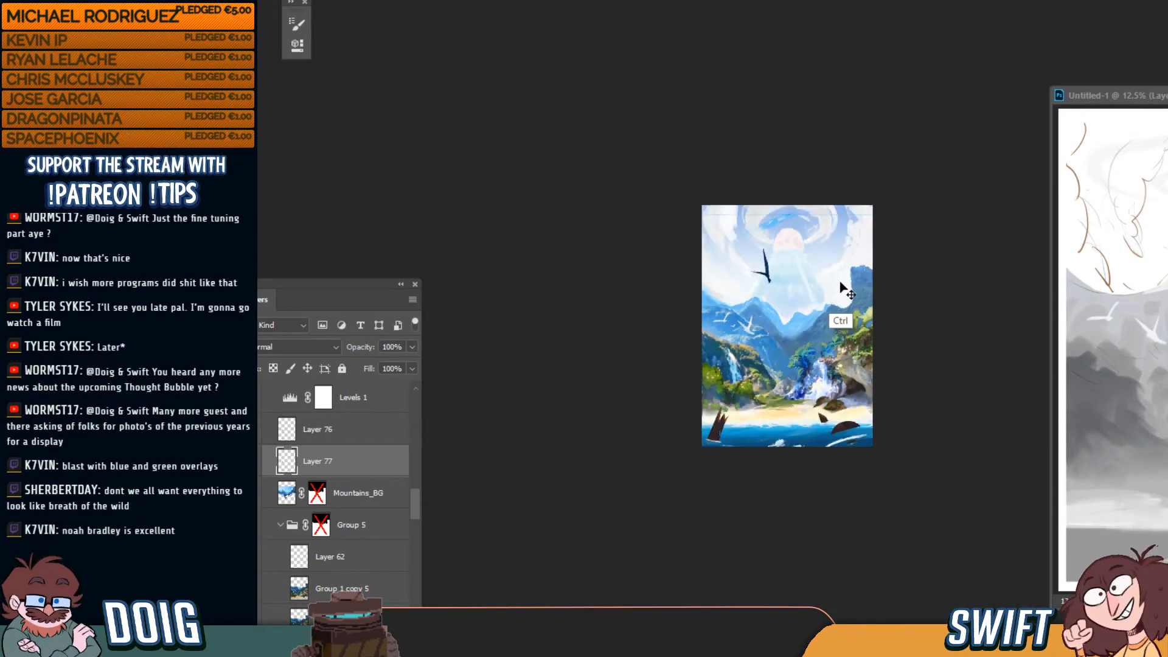
key(ctrl+plus)
key(ctrl+plus)
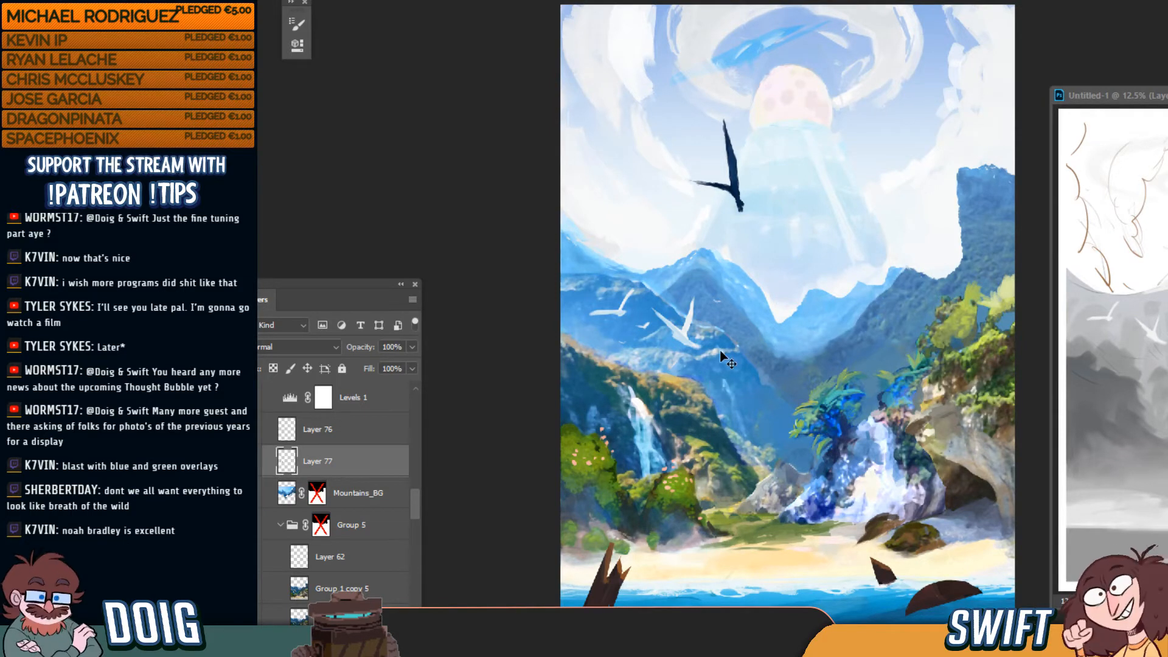
key(ctrl+plus)
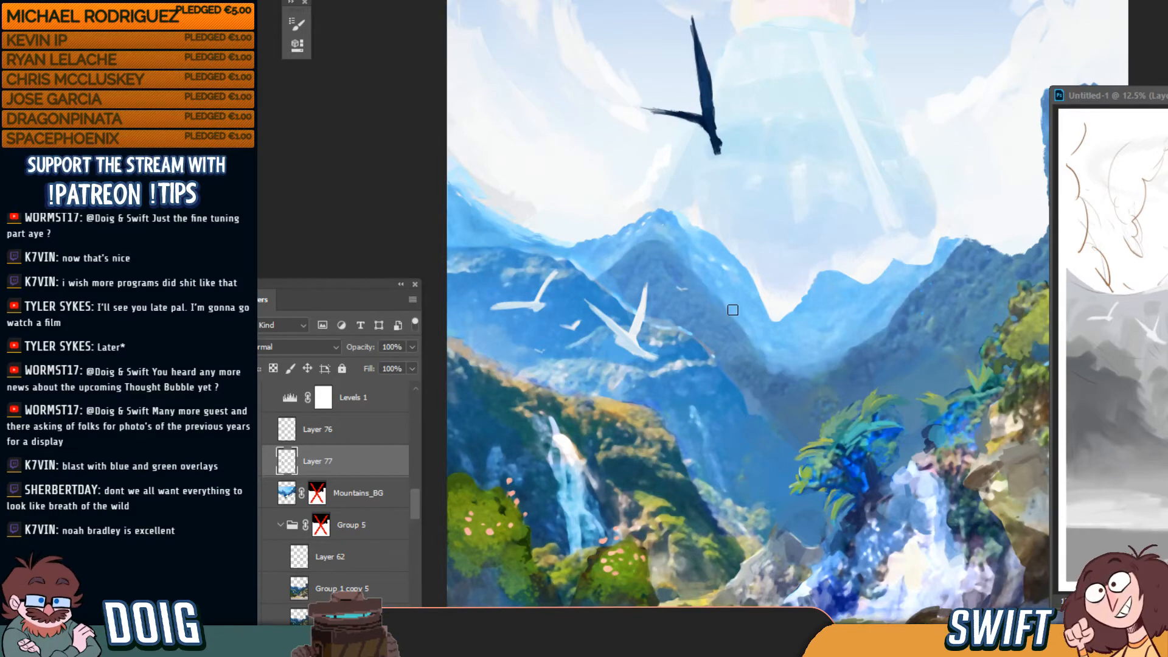
drag(752, 369, 739, 308)
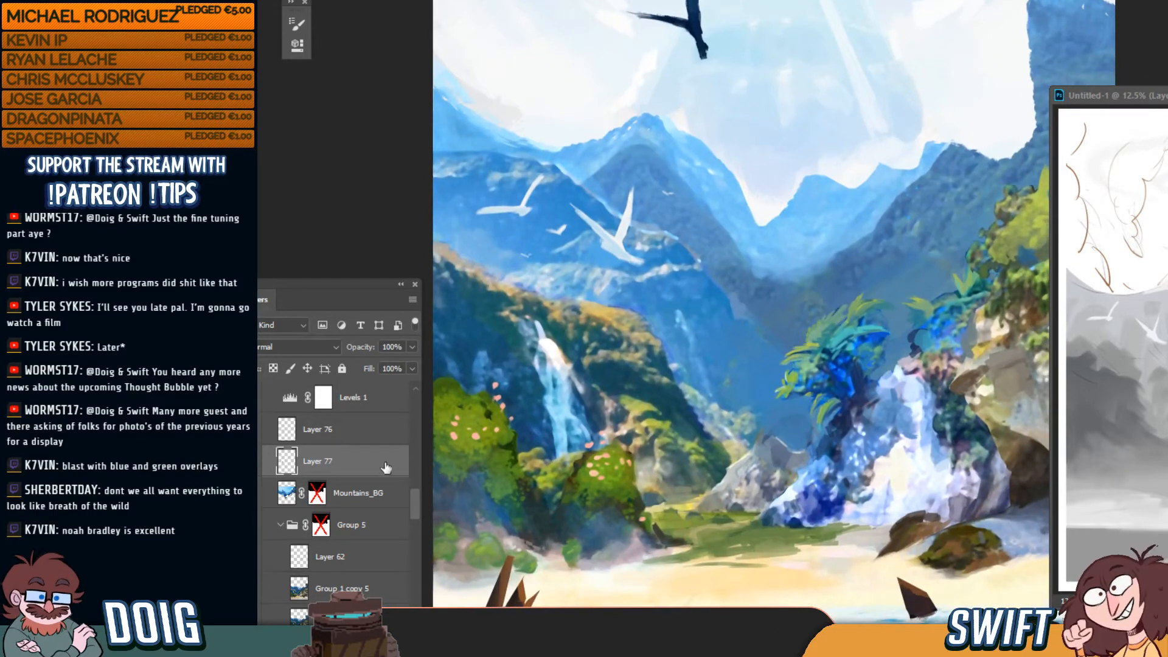
click(251, 461)
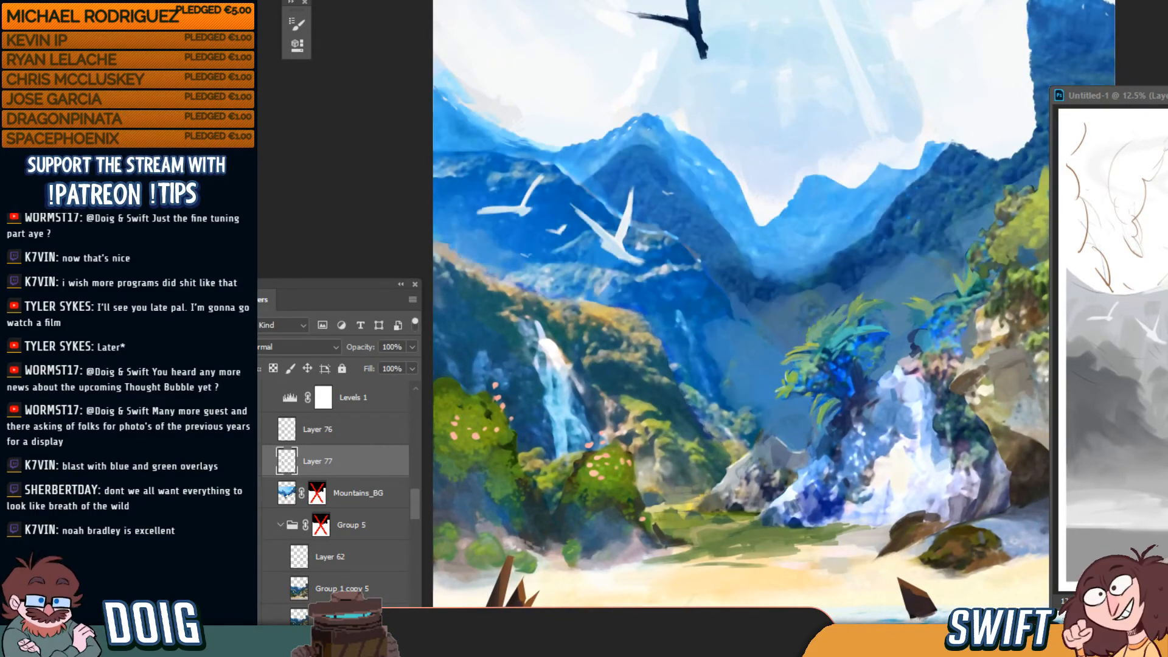
click(269, 399)
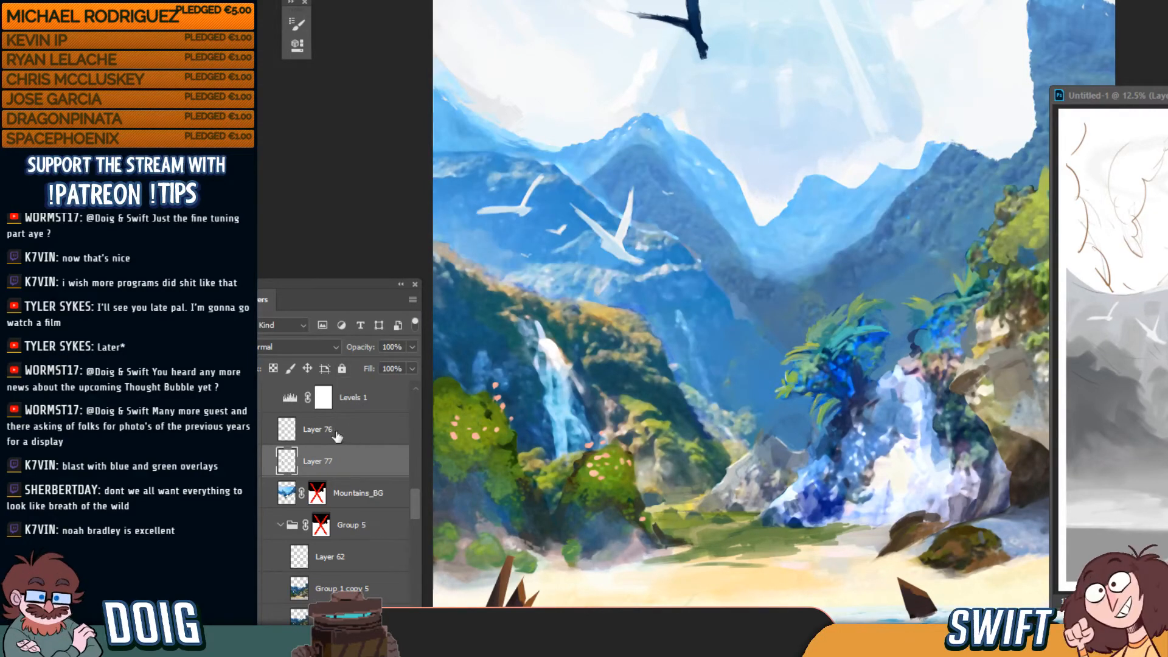
click(250, 396)
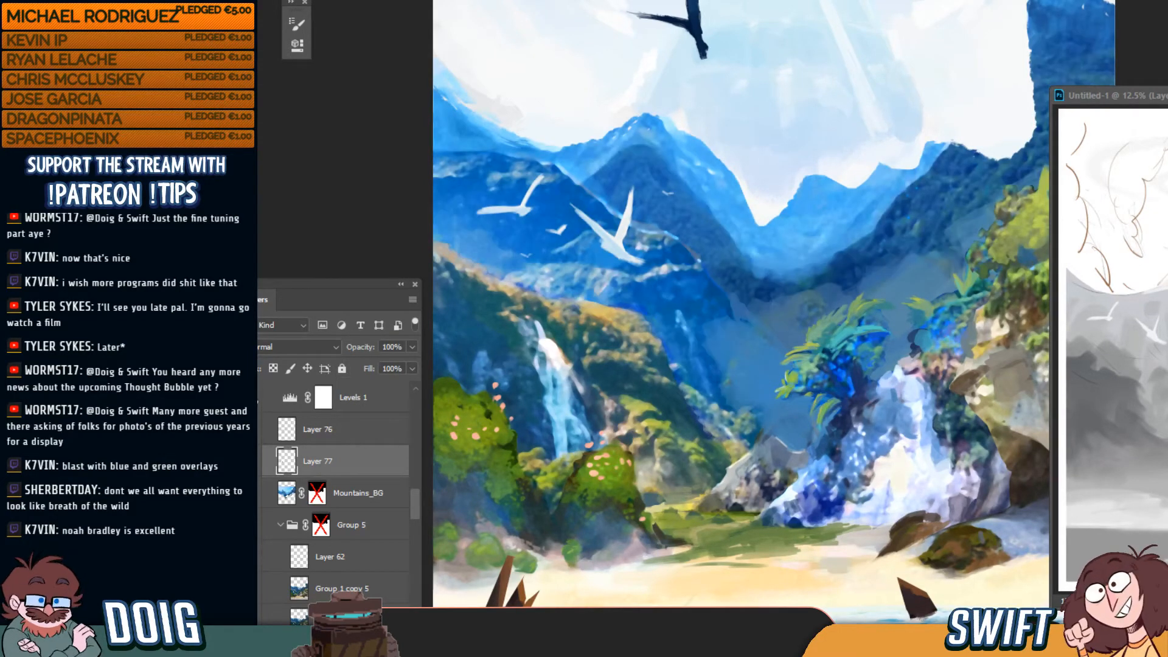
click(259, 398)
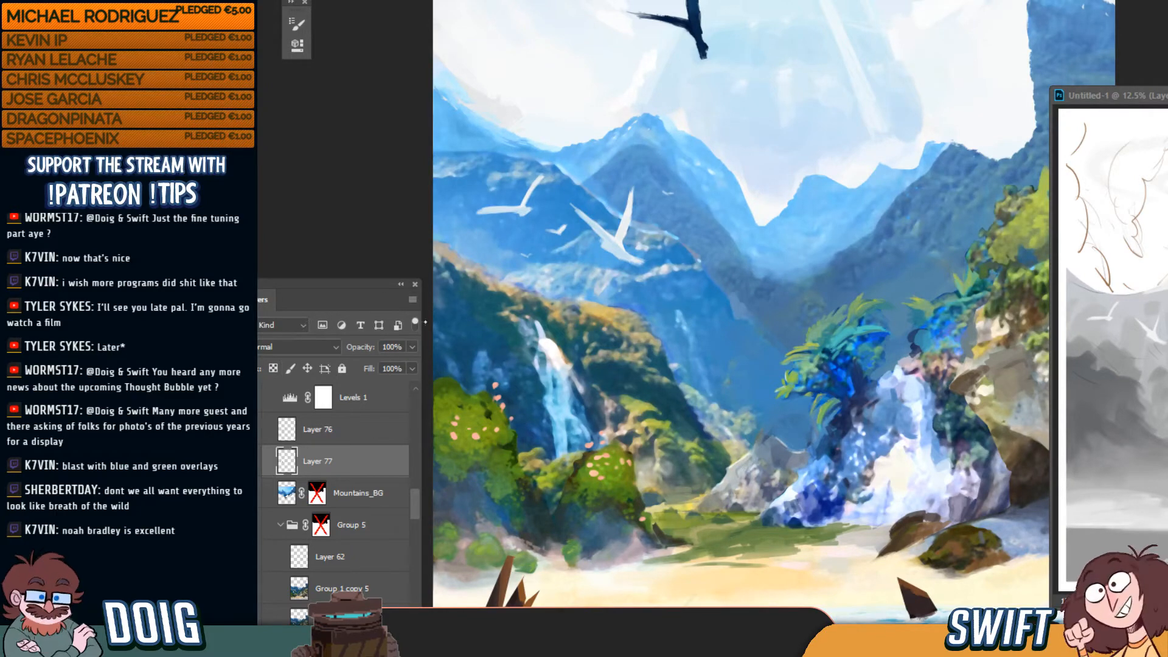
key(ctrl+minus)
key(ctrl+minus)
key(ctrl+minus)
key(ctrl+minus)
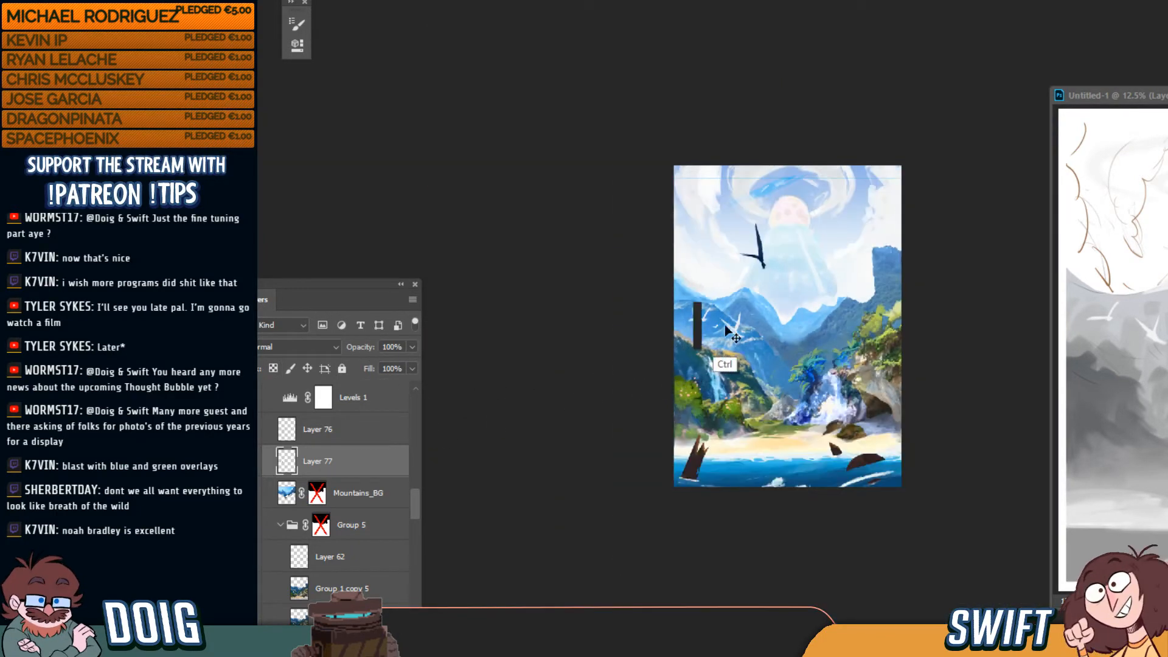
key(ctrl+minus)
key(ctrl+plus)
key(ctrl+plus)
key(ctrl+plus)
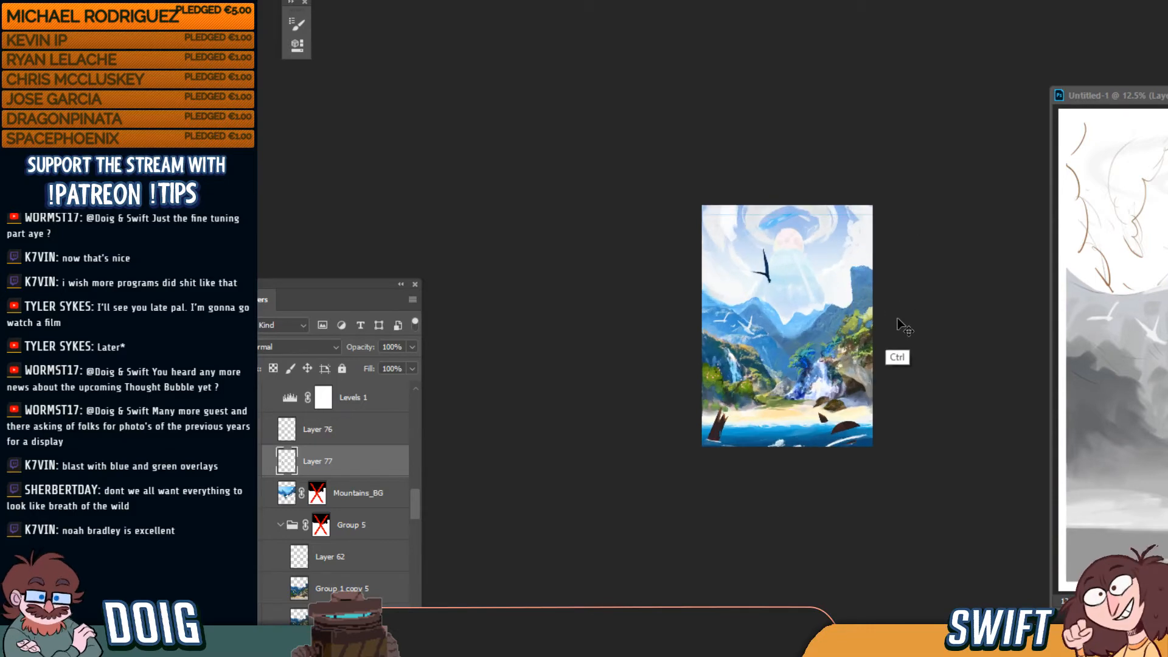
key(ctrl+plus)
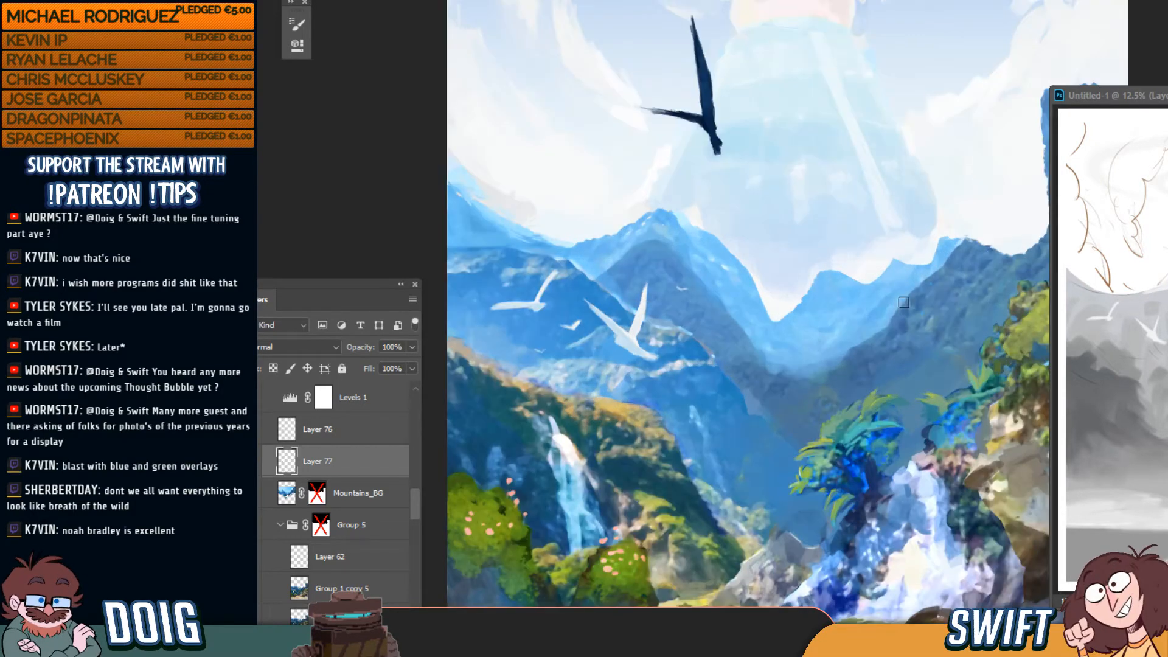
drag(836, 374, 733, 233)
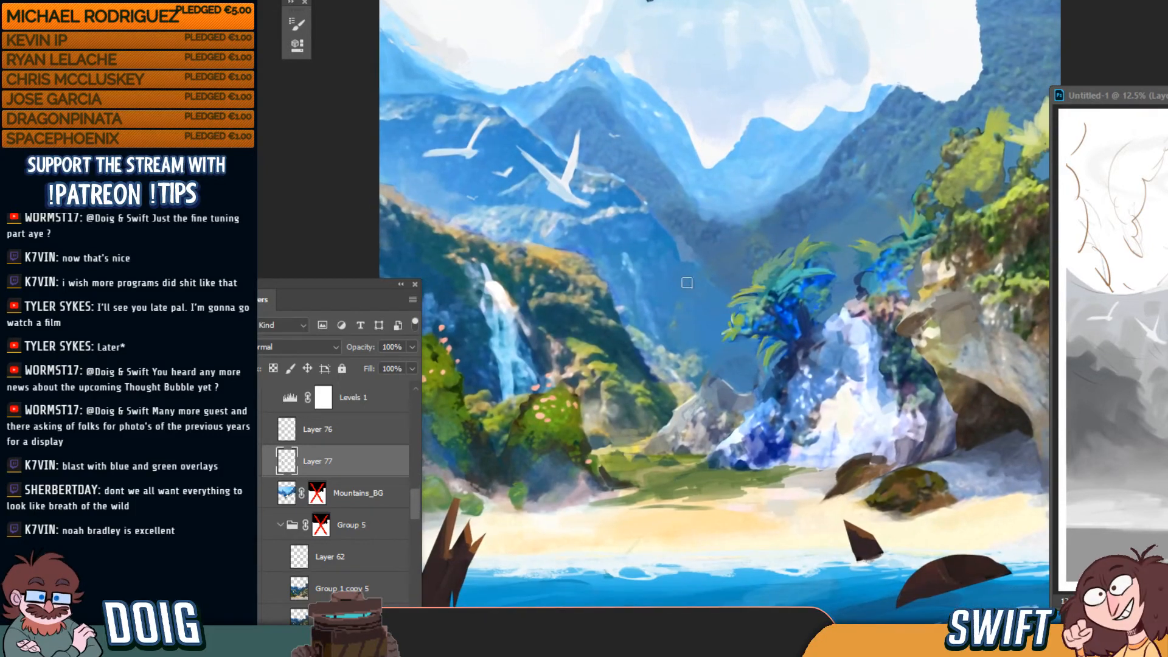
drag(692, 332, 722, 318)
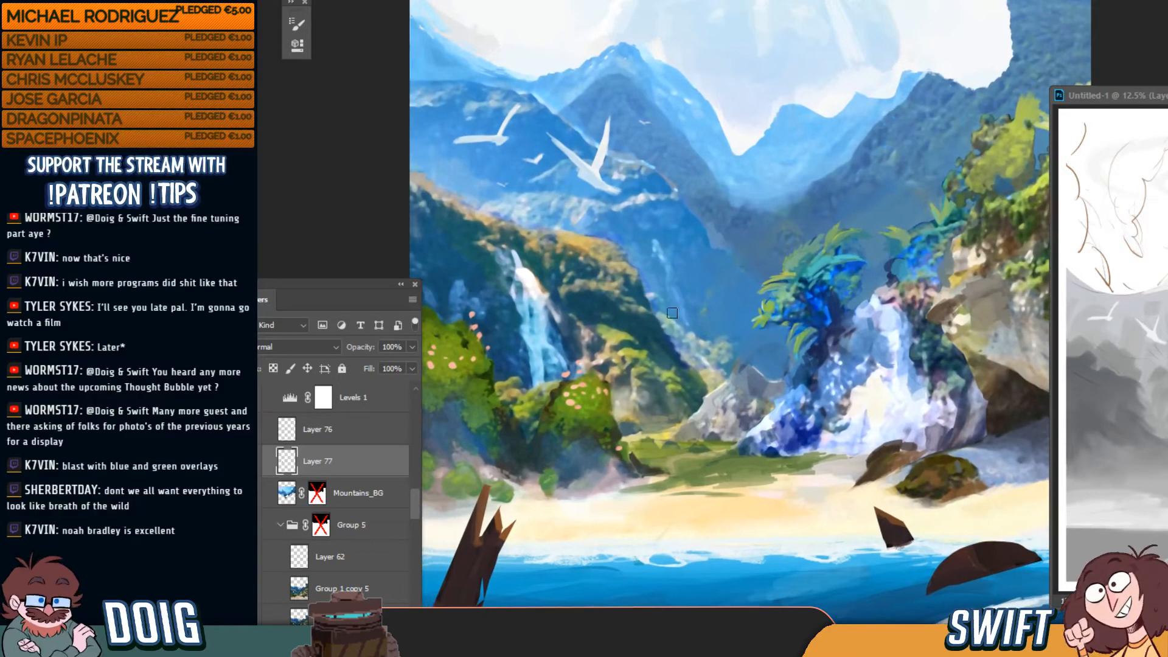
scroll(415, 495, up, 3)
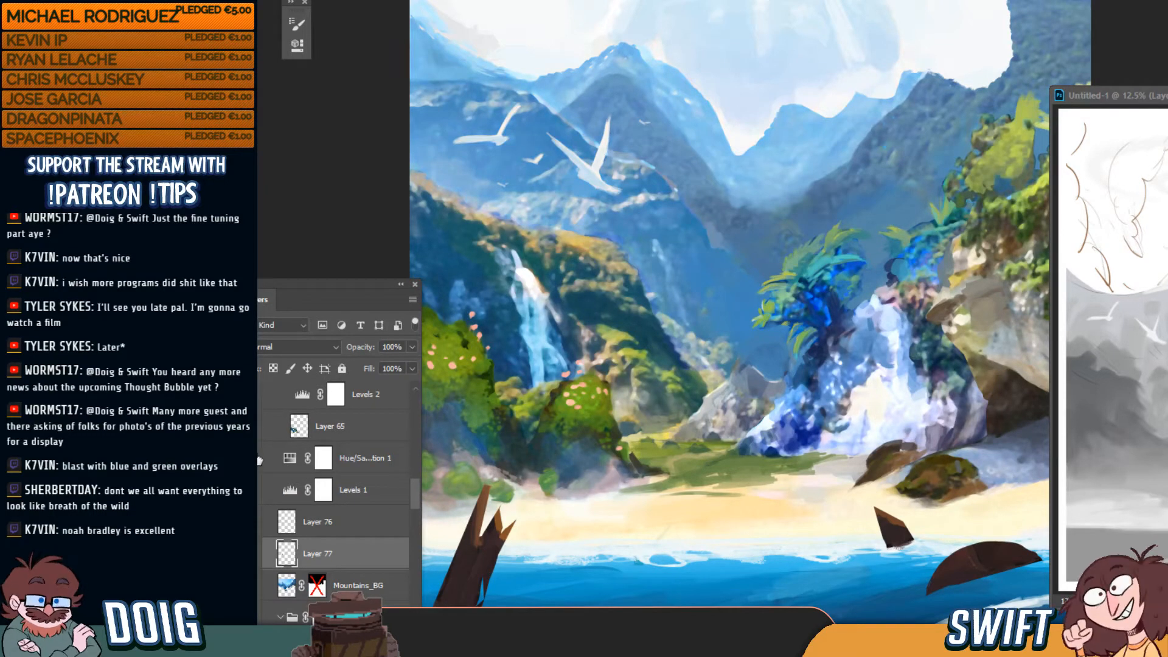
Compare the Levels 1 haze off and on, then add Layer 78 above it
click(259, 490)
click(258, 492)
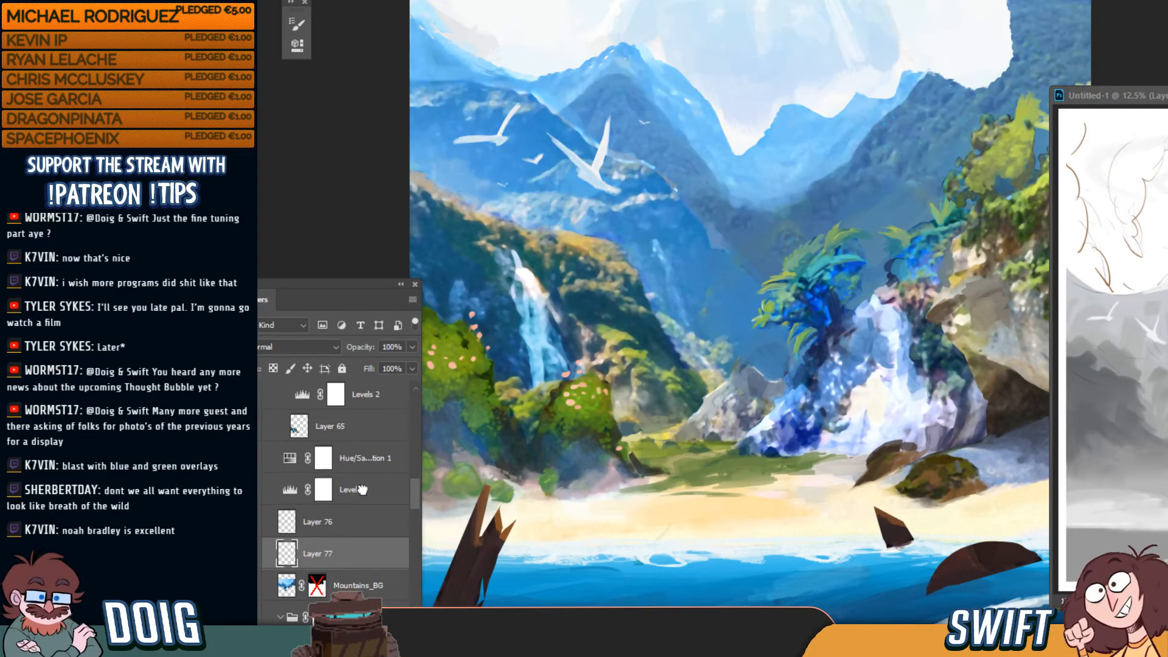
click(360, 491)
click(391, 636)
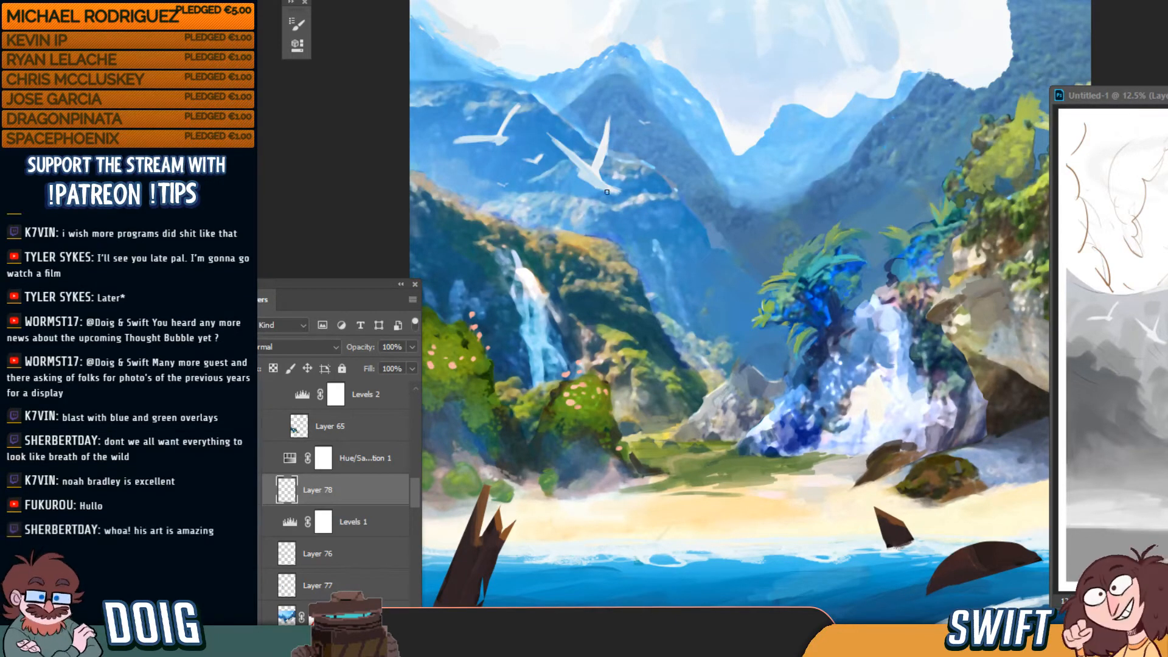
Frame the left mountains and waterfall and enlarge the brush for broad mountain strokes
key(ctrl+plus)
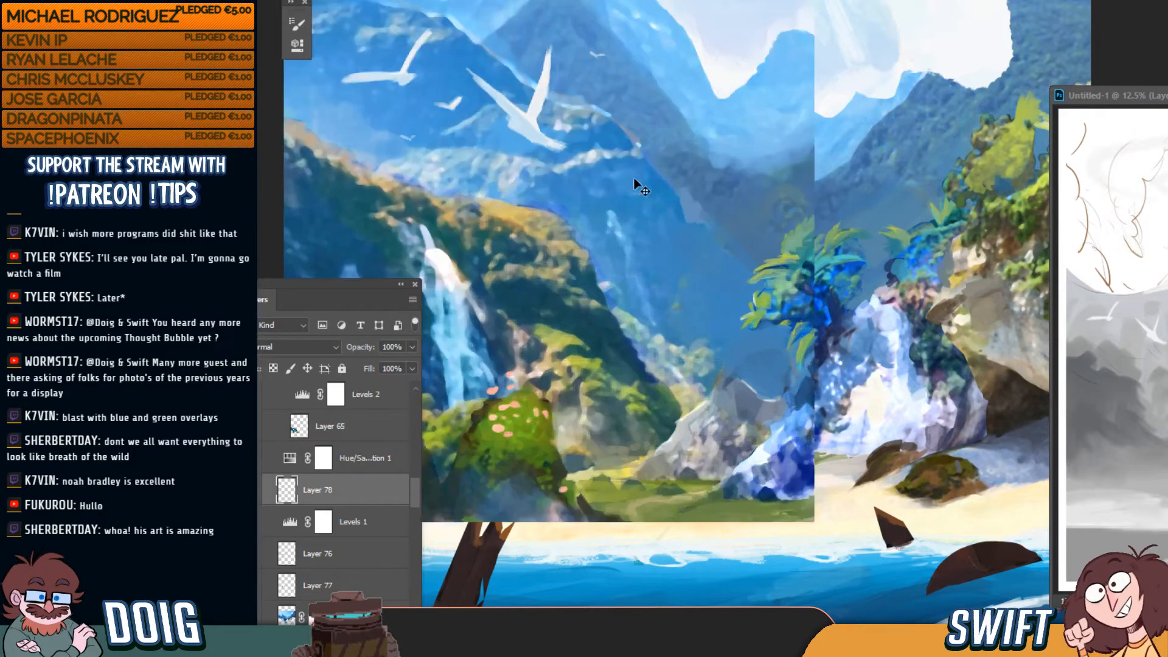
drag(553, 184, 622, 296)
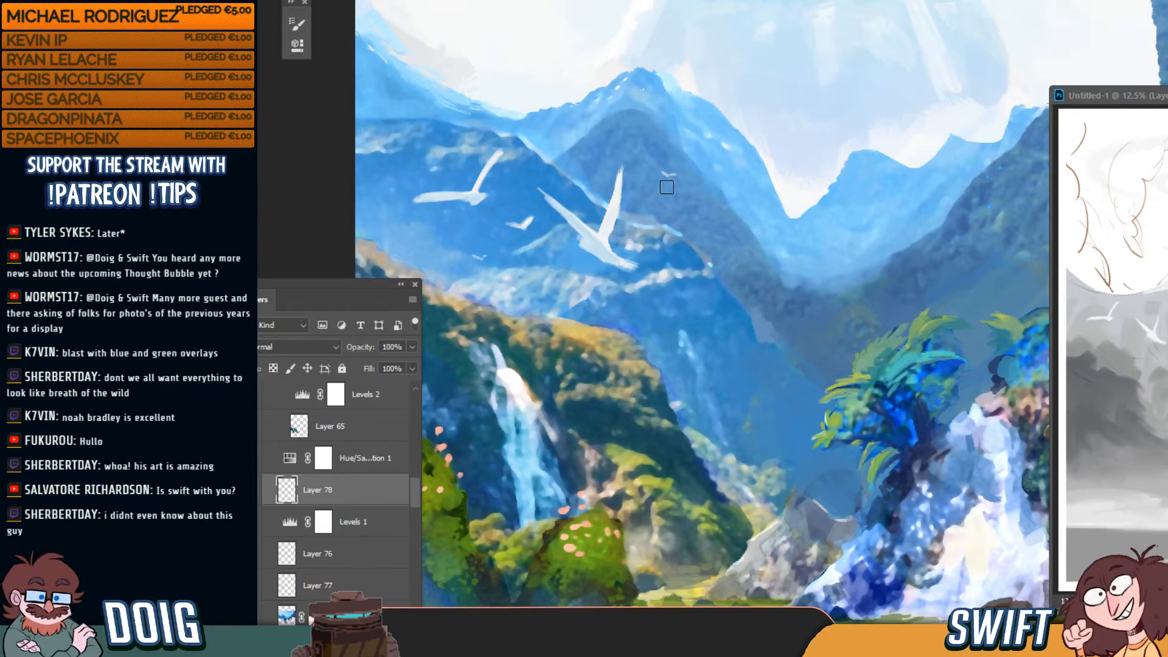
mouse_move(507, 248)
mouse_down()
mouse_move(572, 252)
mouse_move(632, 274)
mouse_move(622, 281)
mouse_up()
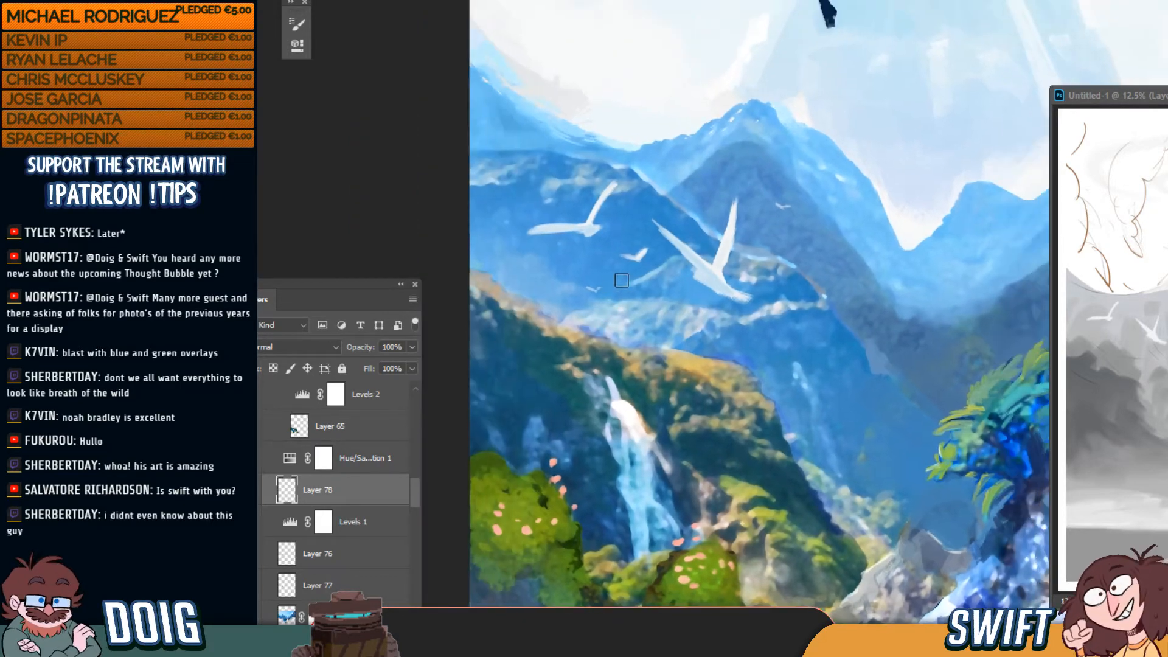
key(bracketright)
key(bracketright)
key(bracketright)
key(bracketright)
key(bracketright)
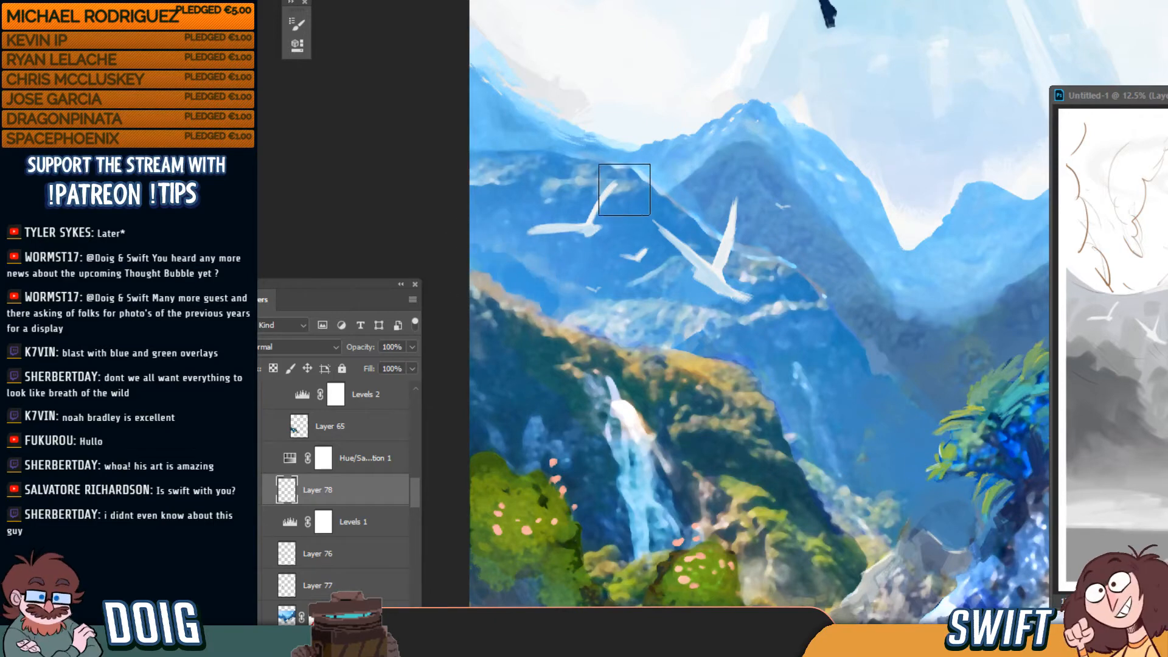
scroll(624, 189, down, 2)
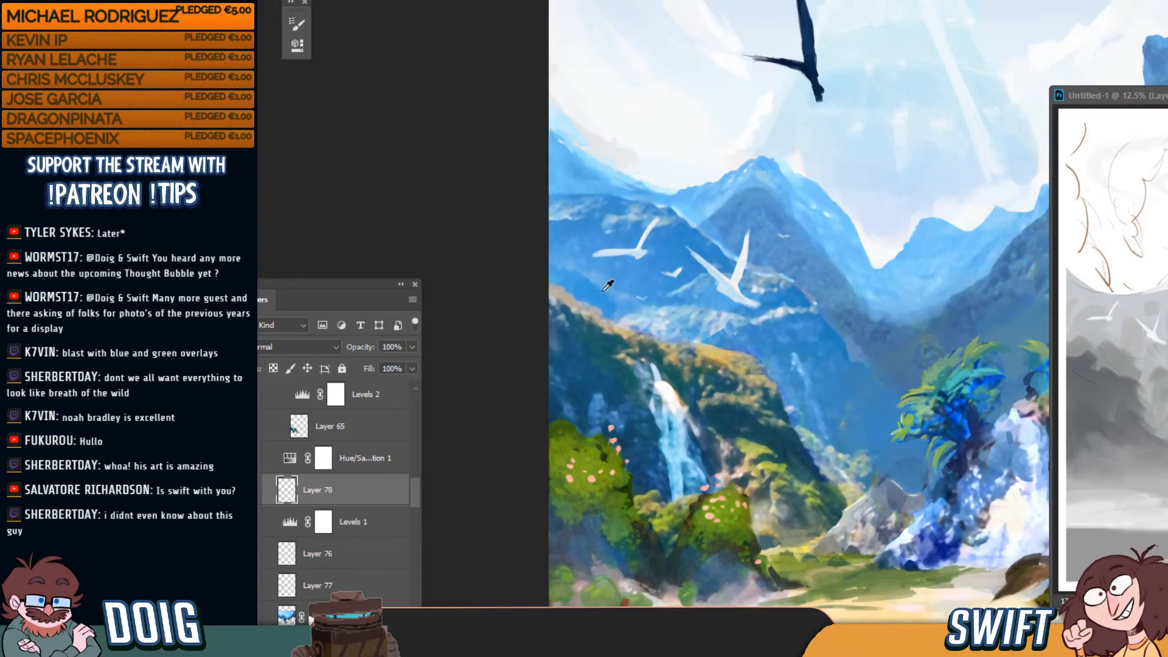
scroll(522, 250, up, 2)
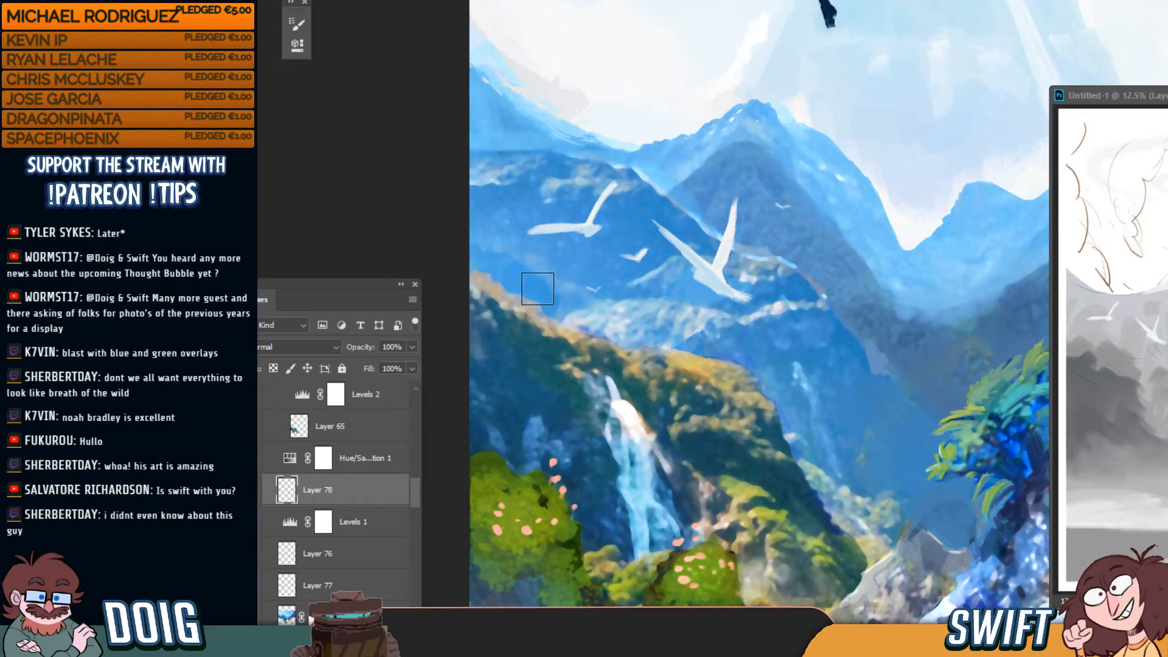
key(ctrl+minus)
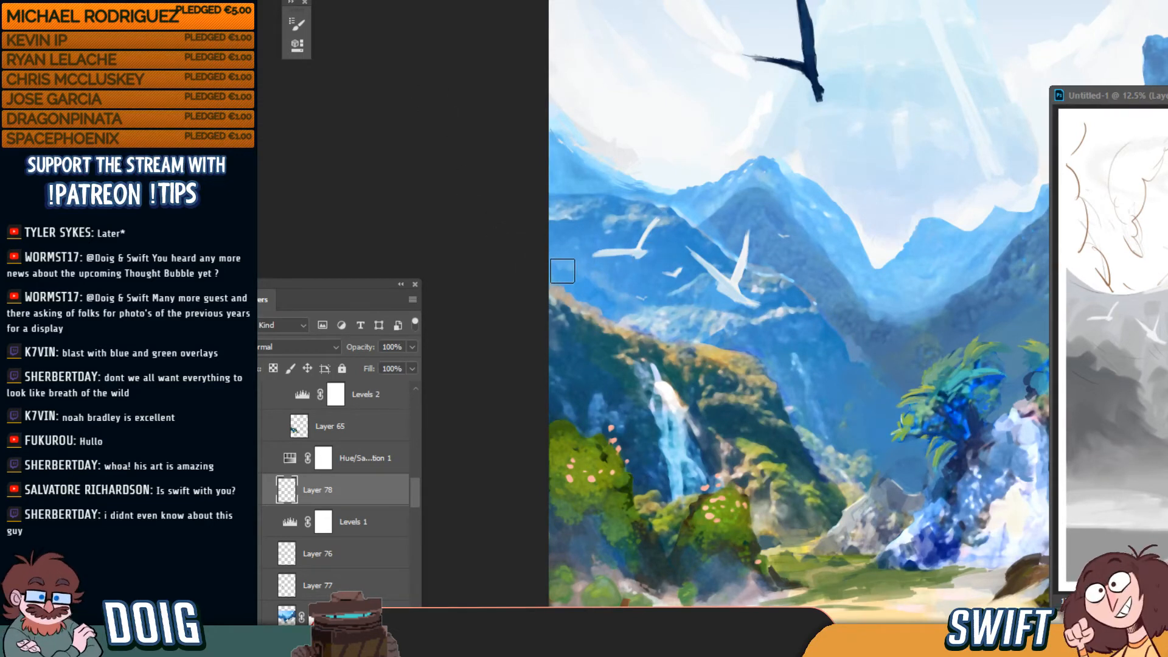
key(])
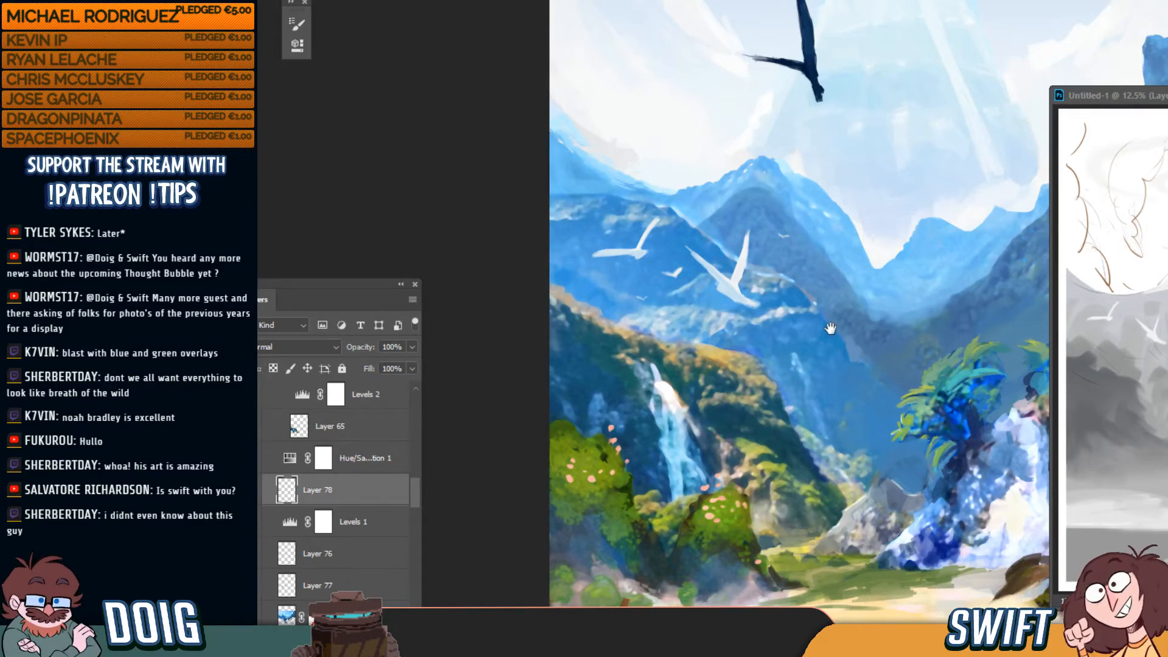
Zoom in on the right cliff foliage and check Layer 69's content by toggling it
drag(786, 309, 603, 288)
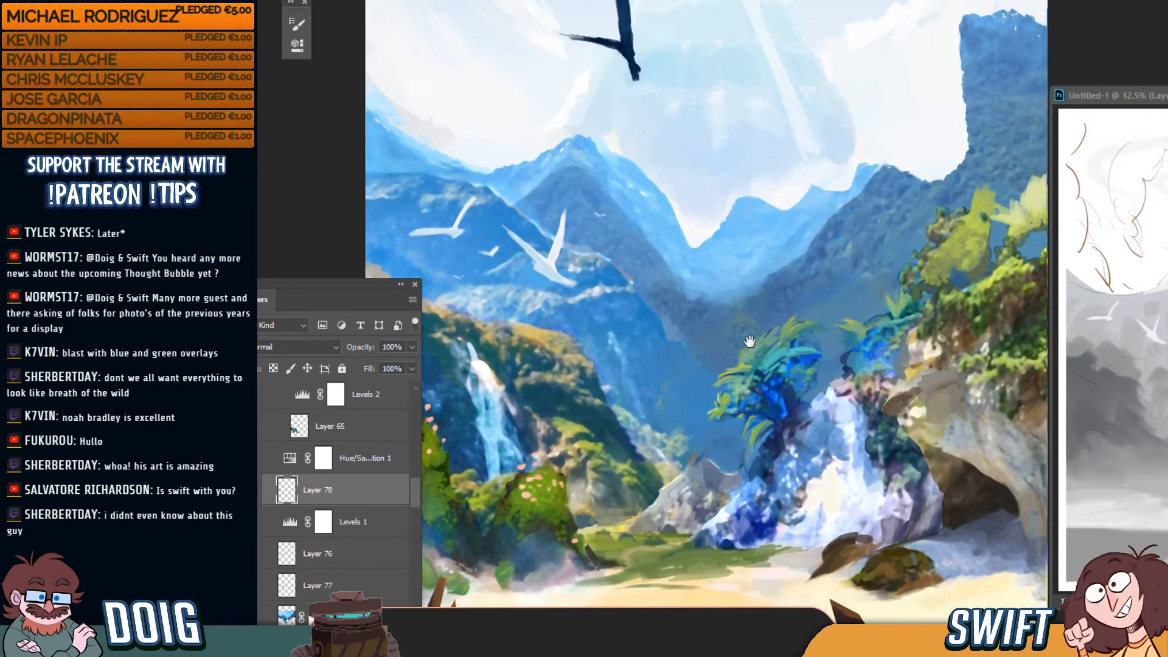
drag(750, 342, 651, 366)
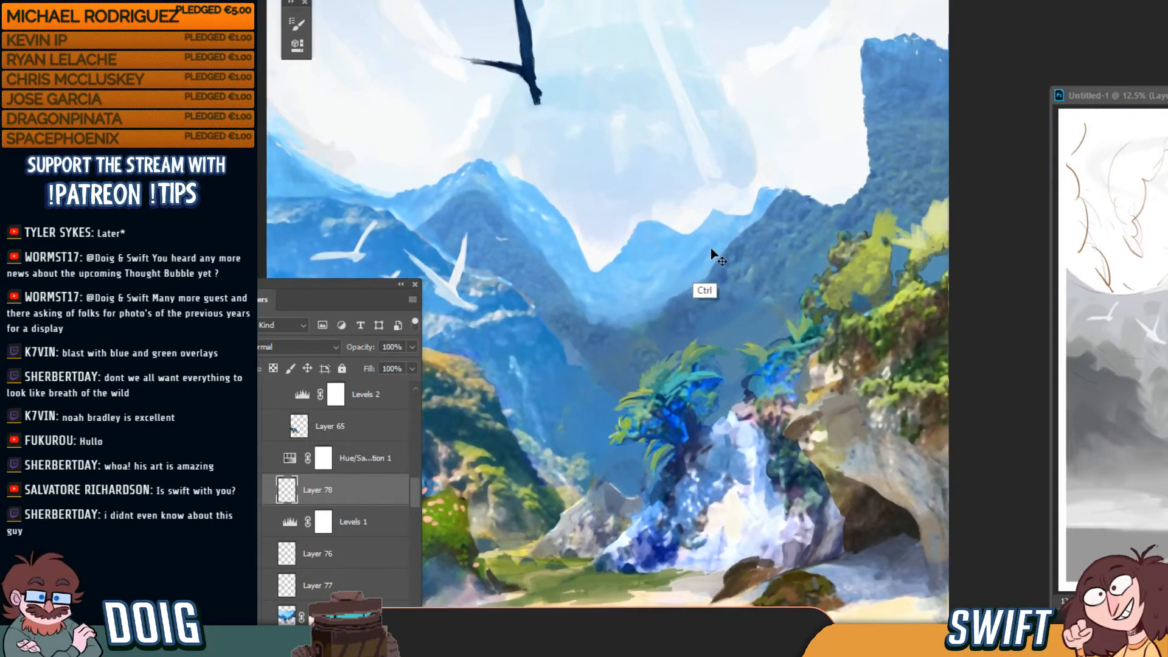
key(ctrl+plus)
key(ctrl+plus)
drag(816, 238, 714, 250)
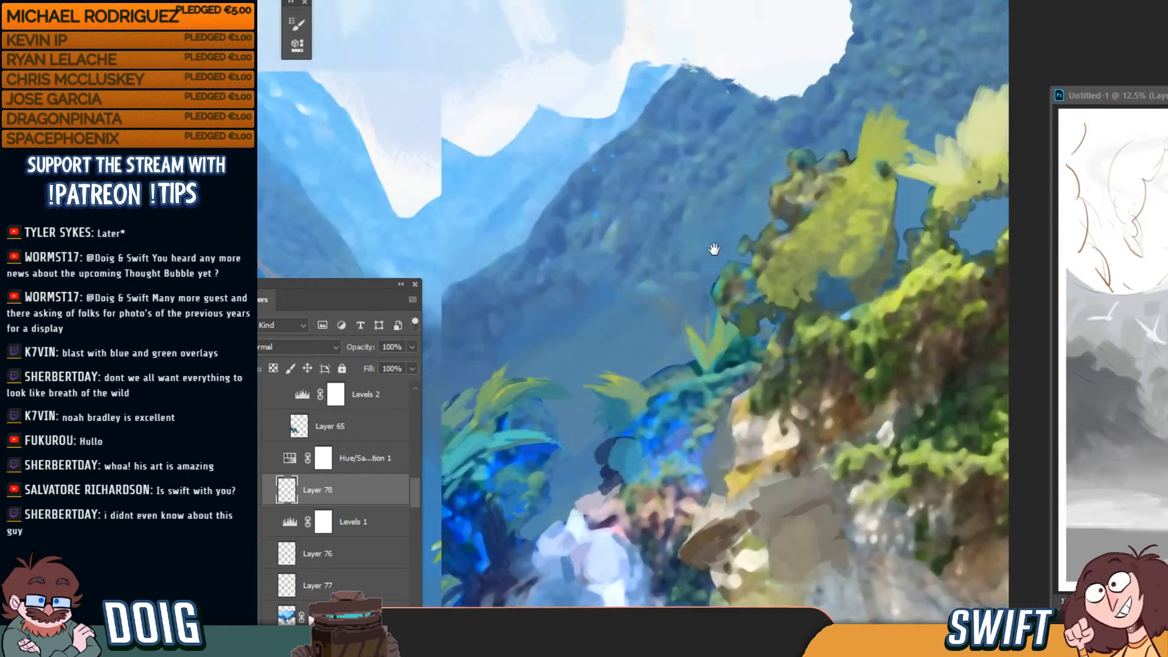
key(ctrl+minus)
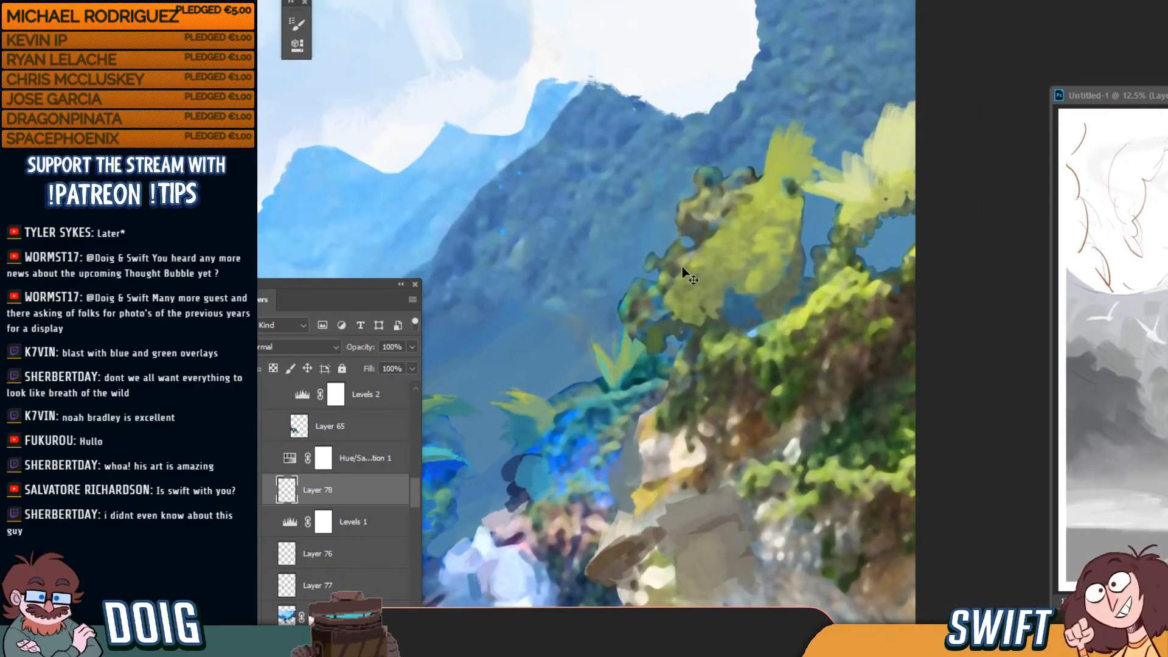
ctrl+click(710, 293)
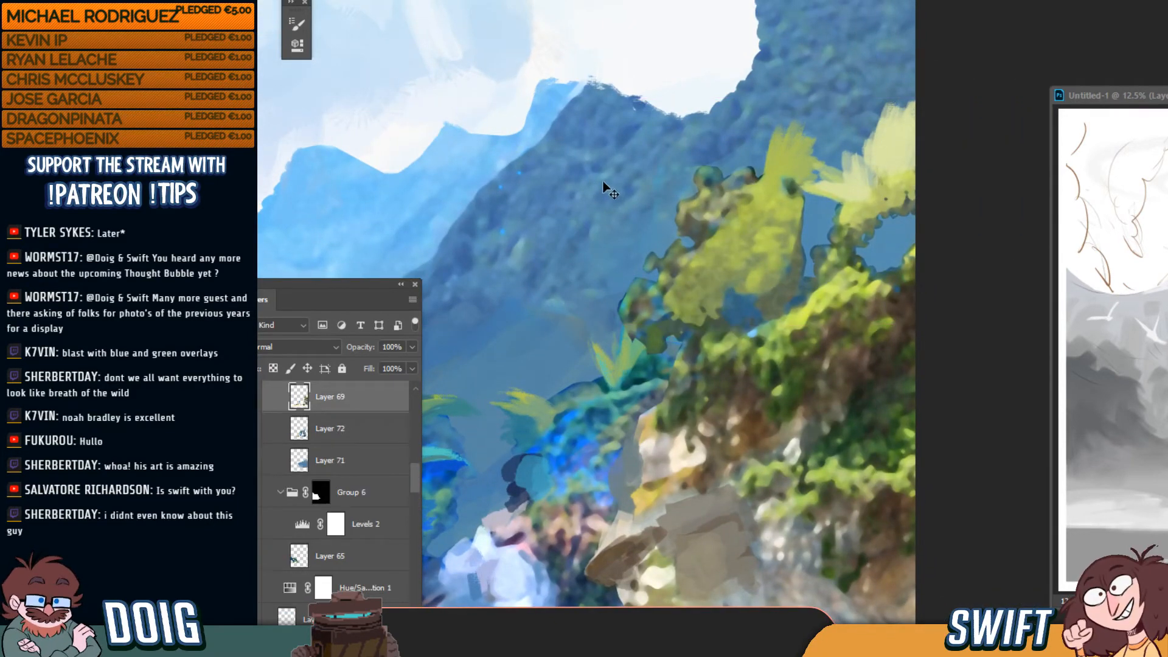
click(253, 395)
click(253, 395)
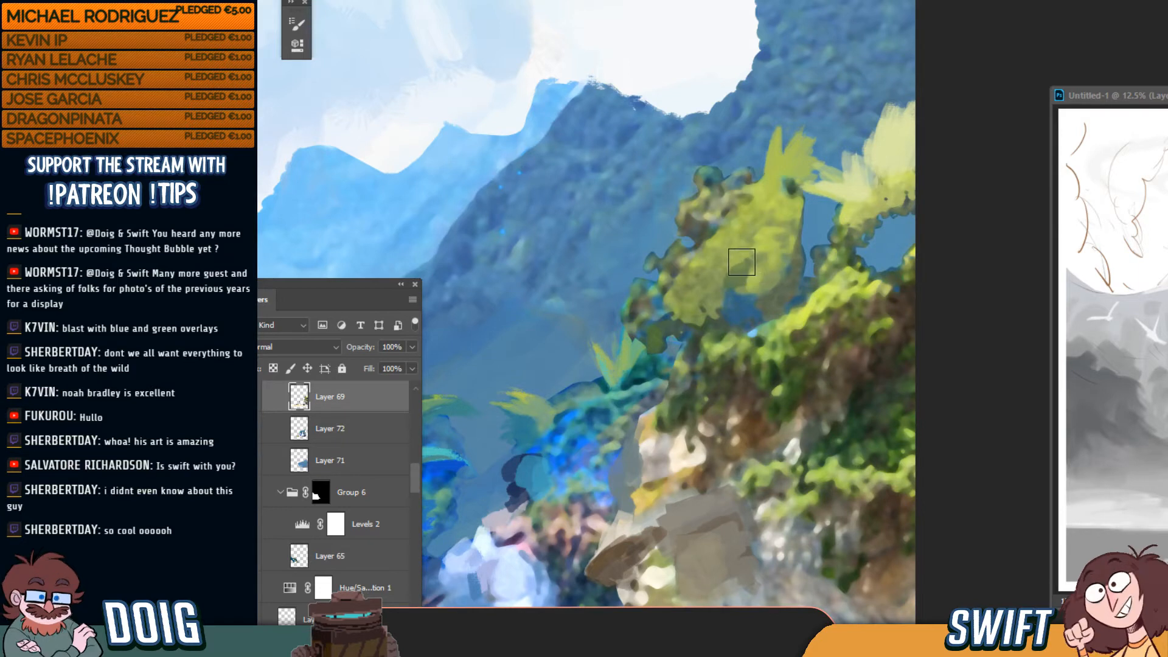
Paint darker green over the yellow-green foliage, then dark teal strokes on Layer 72
mouse_move(742, 260)
mouse_down()
mouse_move(736, 244)
mouse_move(741, 253)
mouse_move(759, 239)
mouse_move(752, 252)
mouse_up()
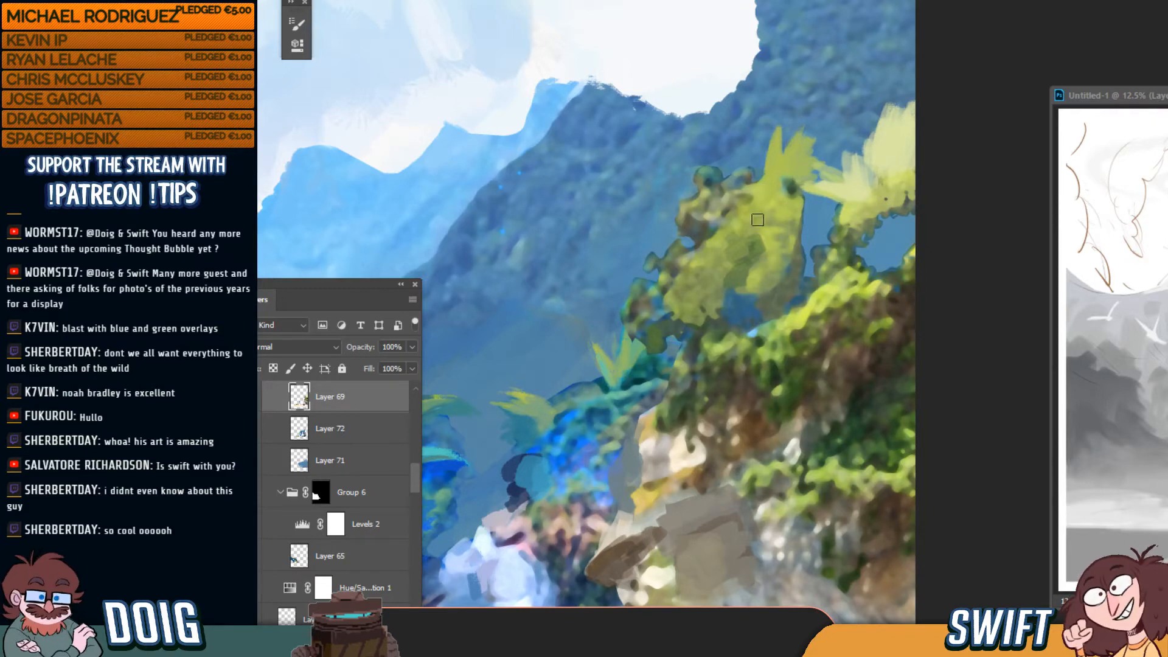
drag(719, 315, 816, 245)
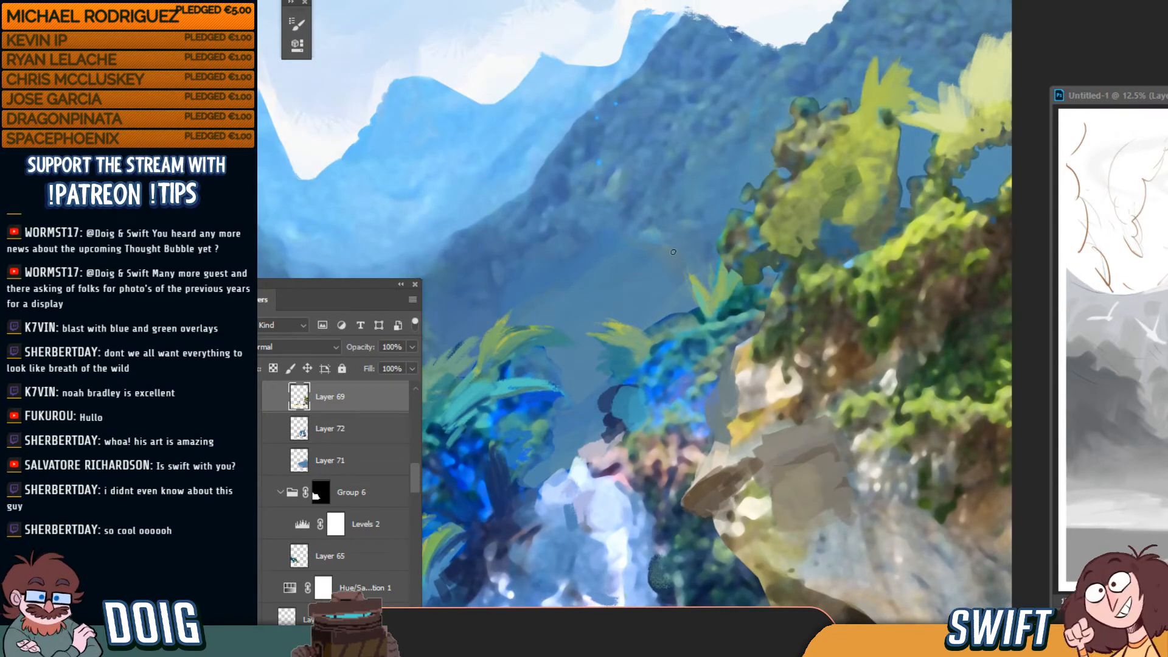
ctrl+click(677, 369)
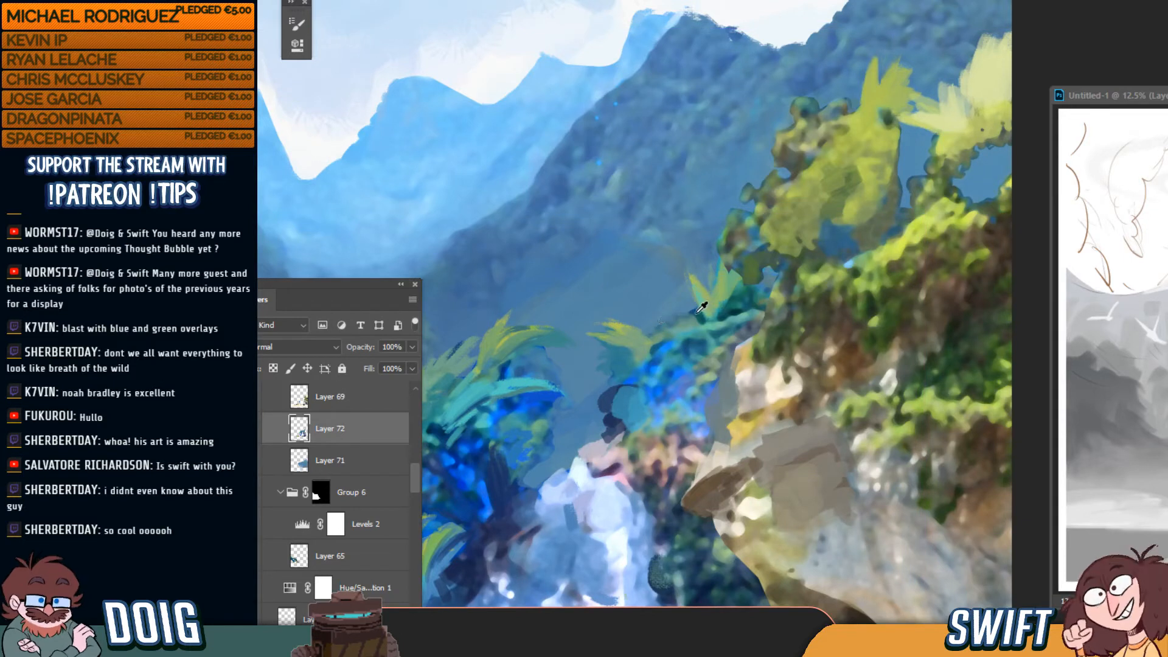
mouse_move(665, 342)
mouse_down()
mouse_move(652, 326)
mouse_move(684, 317)
mouse_up()
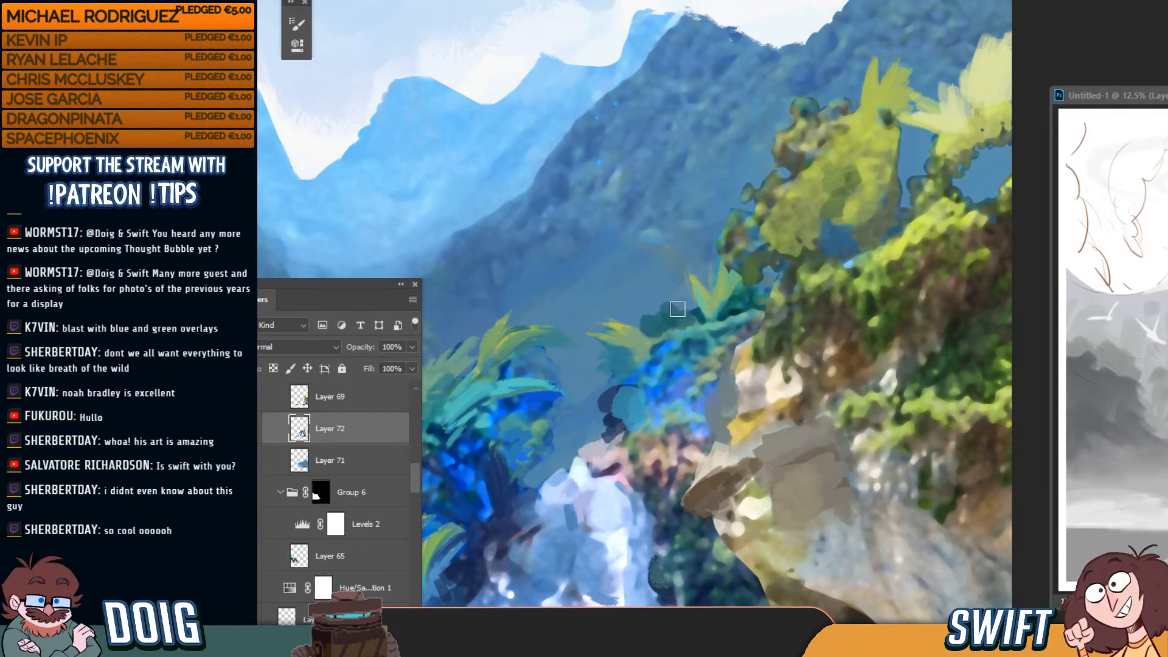
Extend the dark teal patch up and left and fill the light notch at its top
scroll(686, 242, down, 2)
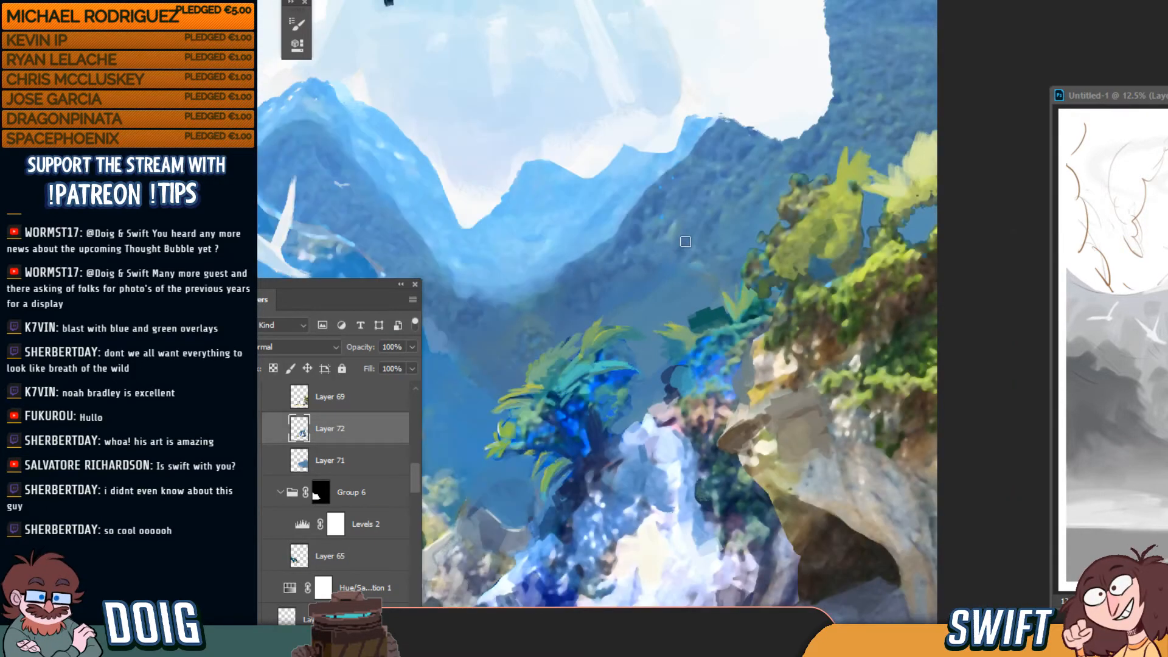
scroll(653, 258, down, 1)
scroll(672, 236, down, 3)
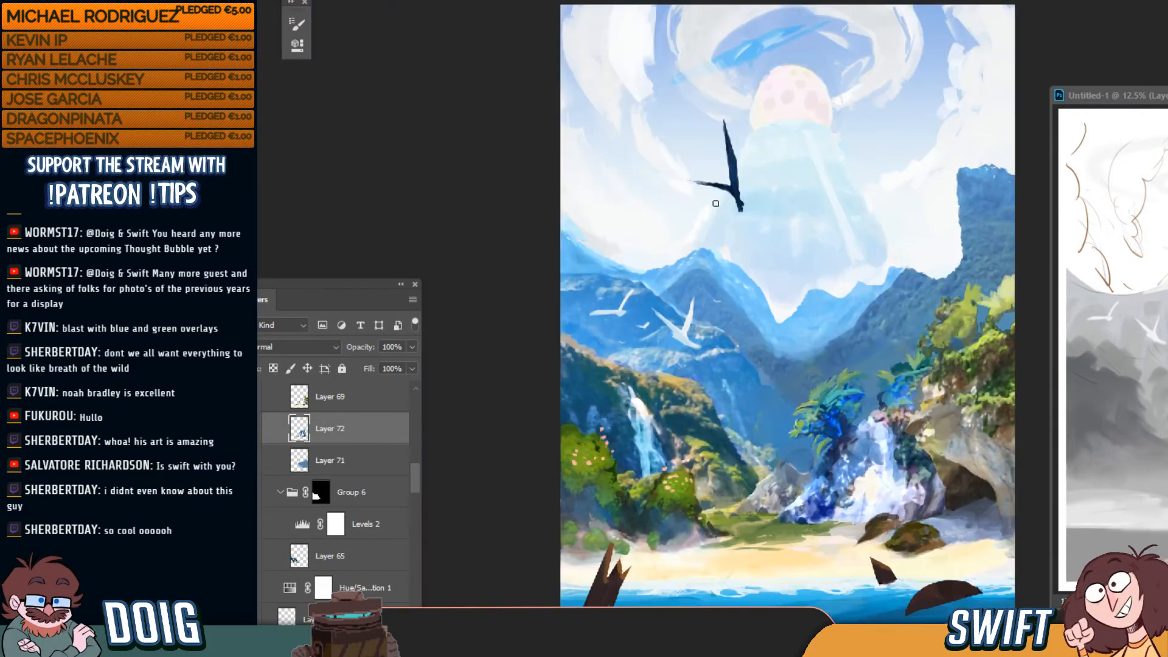
scroll(678, 264, up, 5)
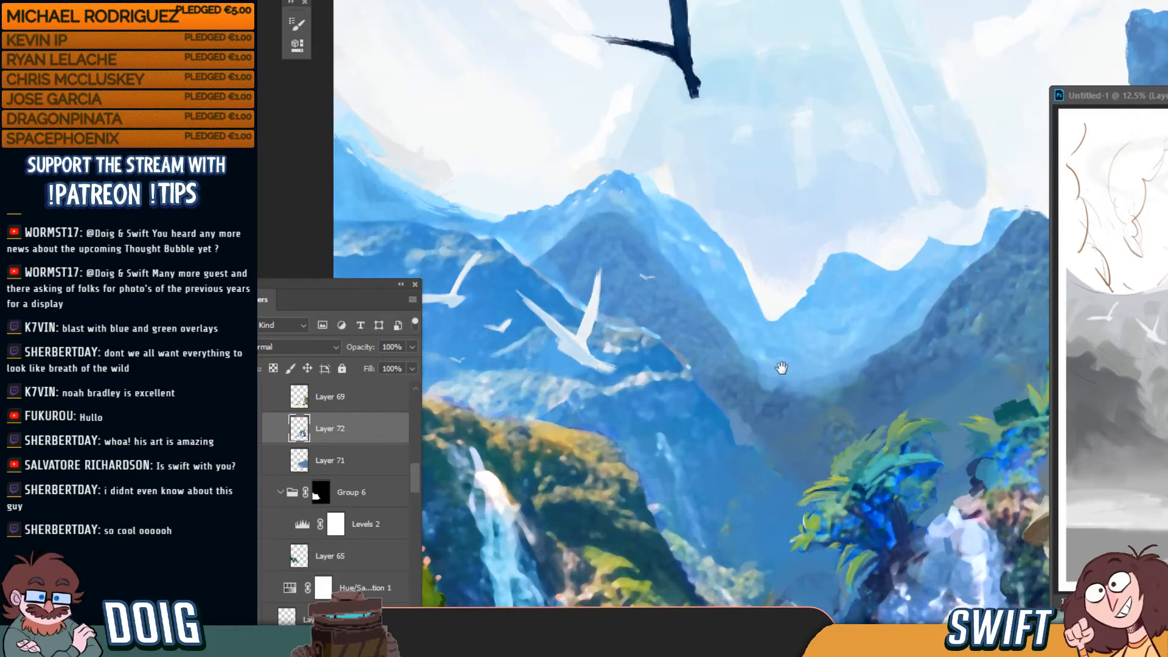
drag(782, 368, 647, 266)
drag(725, 303, 616, 249)
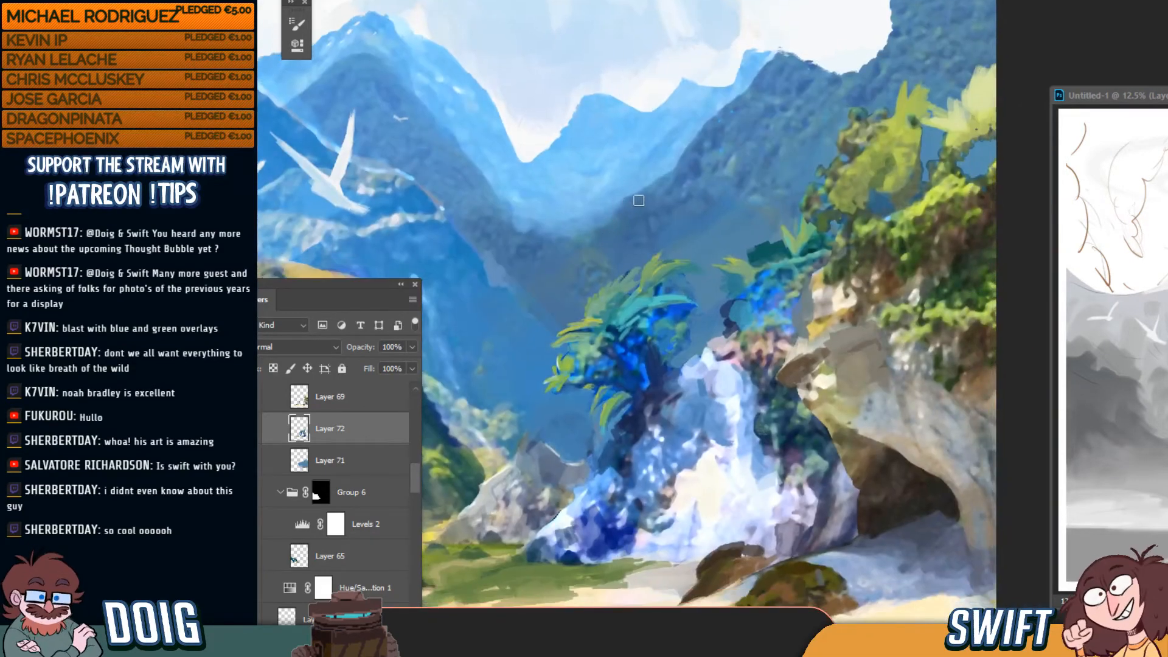
scroll(633, 250, up, 3)
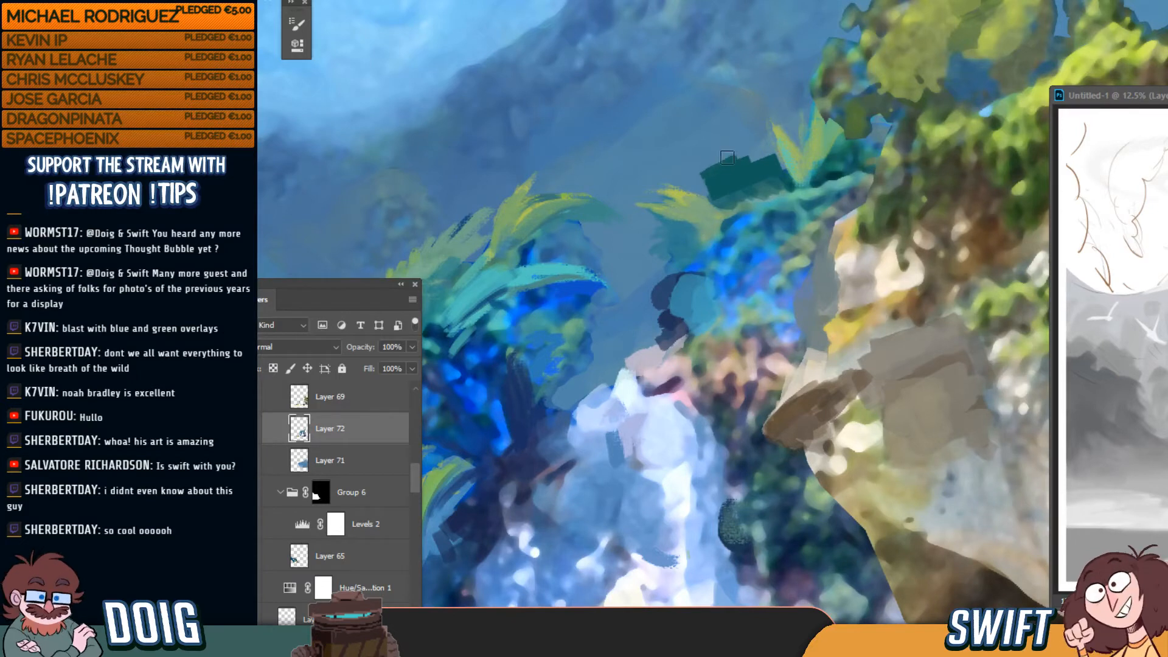
mouse_move(727, 157)
mouse_down()
mouse_move(700, 163)
mouse_move(721, 173)
mouse_move(713, 154)
mouse_move(768, 171)
mouse_move(782, 135)
mouse_move(752, 175)
mouse_move(743, 147)
mouse_up()
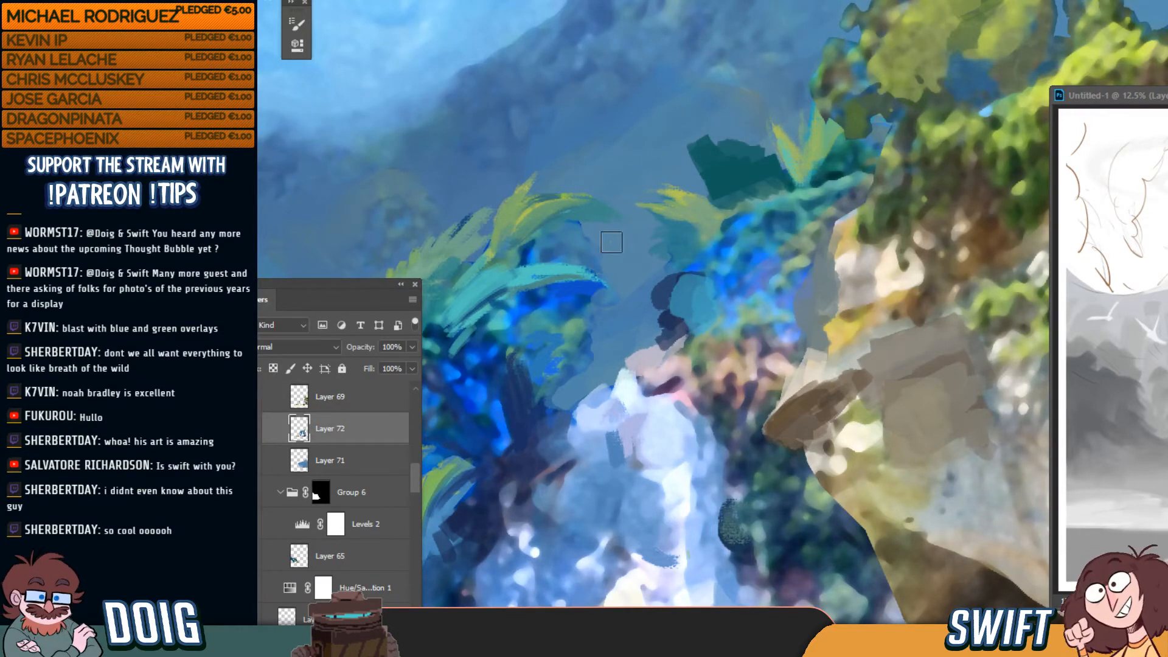
mouse_move(707, 184)
mouse_down()
mouse_move(754, 155)
mouse_move(749, 137)
mouse_move(765, 160)
mouse_move(762, 144)
mouse_move(721, 109)
mouse_move(653, 123)
mouse_move(737, 158)
mouse_move(723, 217)
mouse_up()
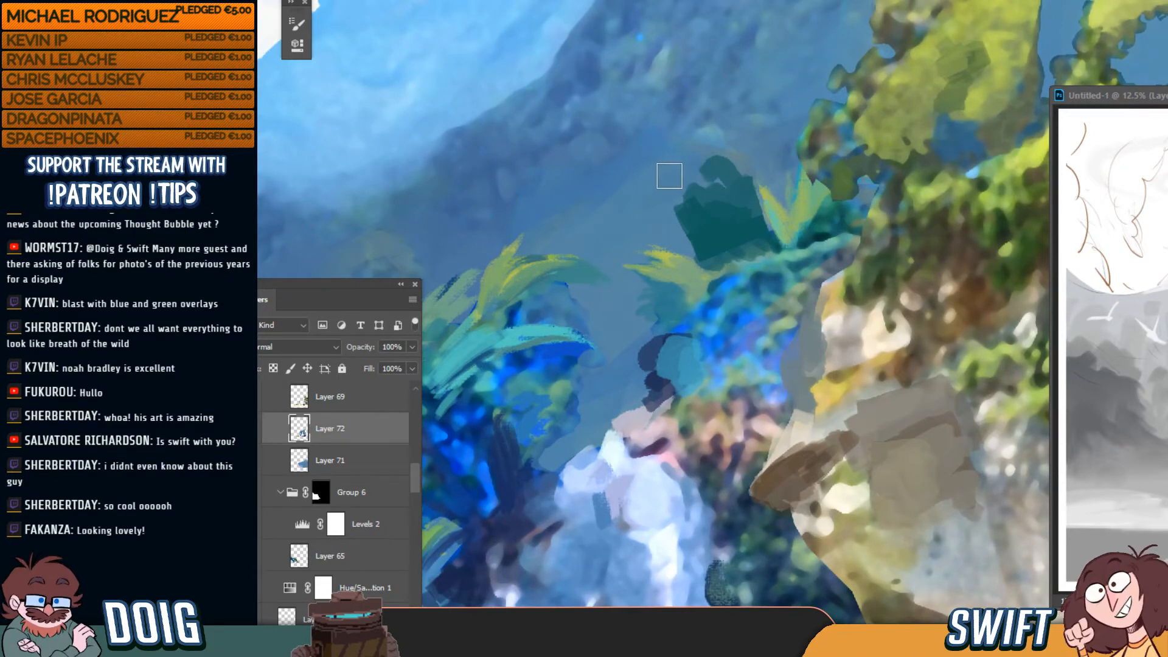
mouse_move(708, 183)
mouse_down()
mouse_move(691, 155)
mouse_move(726, 167)
mouse_move(683, 155)
mouse_move(725, 217)
mouse_move(707, 171)
mouse_move(705, 243)
mouse_move(696, 228)
mouse_move(736, 227)
mouse_up()
Dab lighter teal inside the dark patch and compare Layer 72 on and off
alt+click(669, 308)
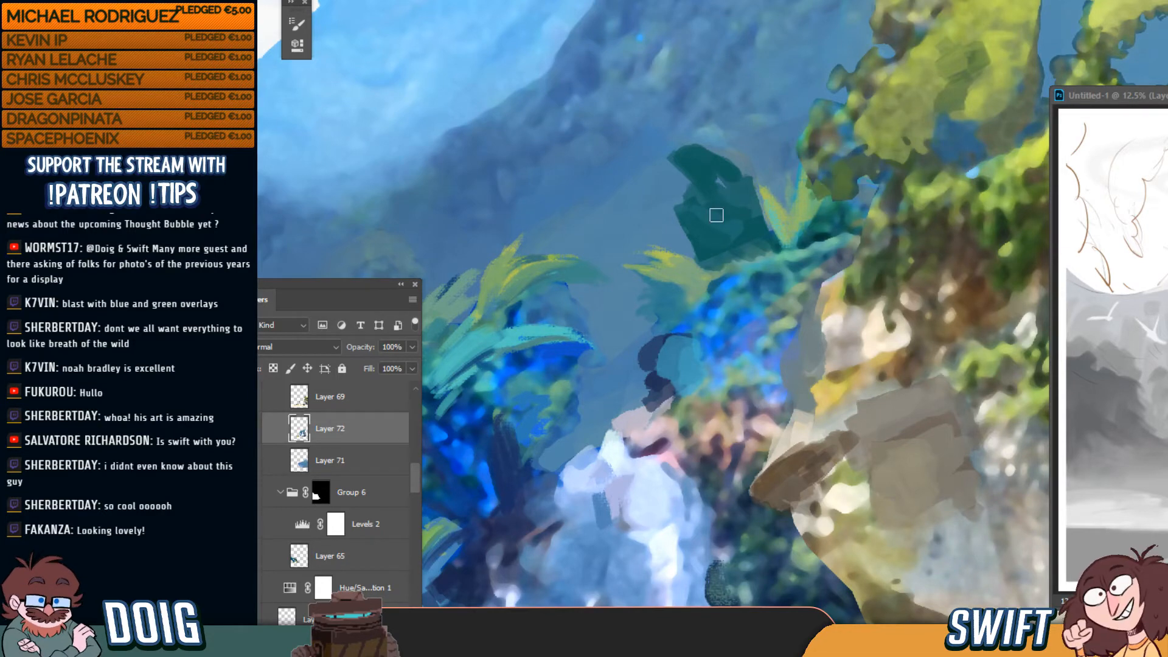
click(255, 430)
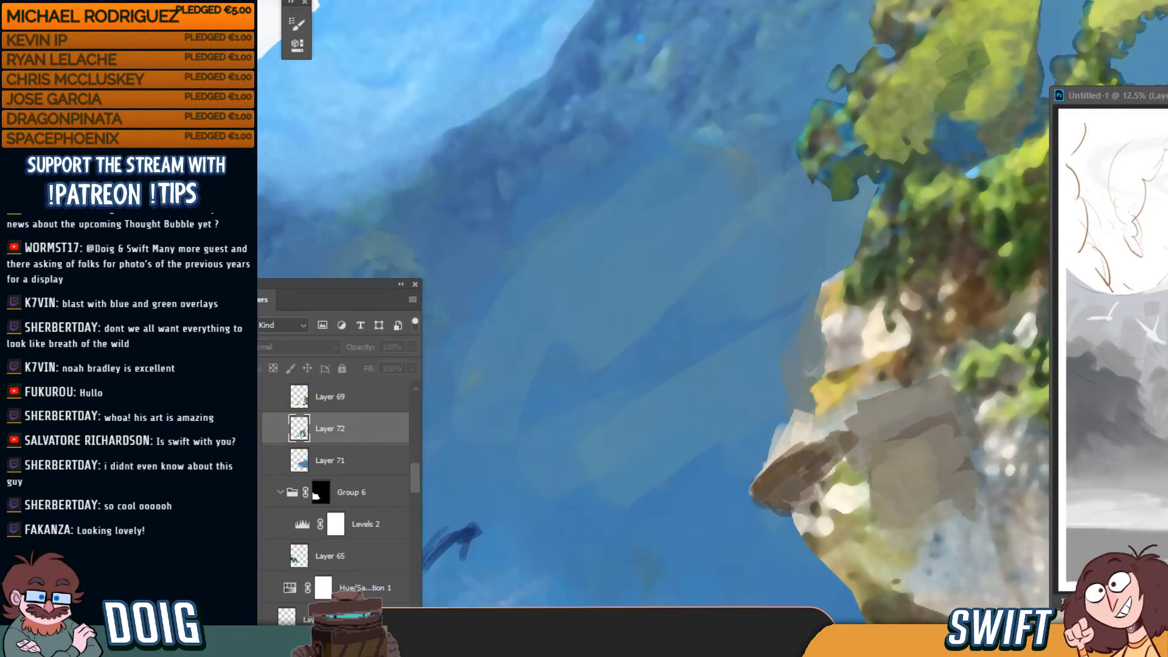
click(255, 430)
Select Layer 74 and toggle its visibility to check its rock strokes
scroll(335, 487, up, 3)
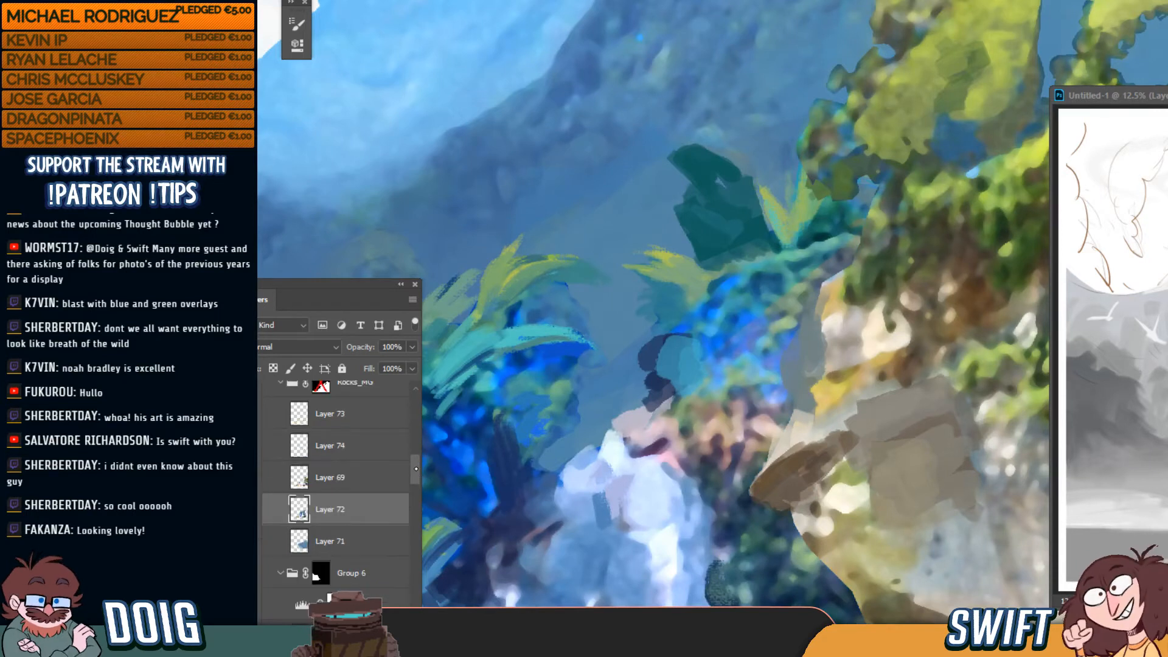
click(369, 478)
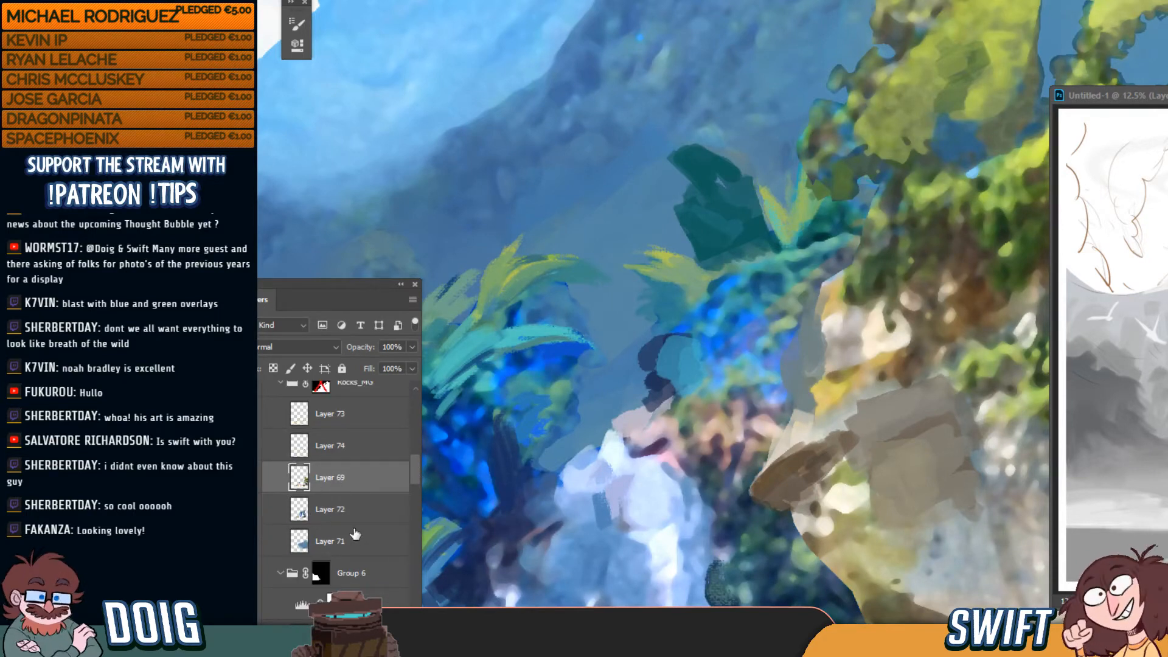
click(344, 447)
click(258, 455)
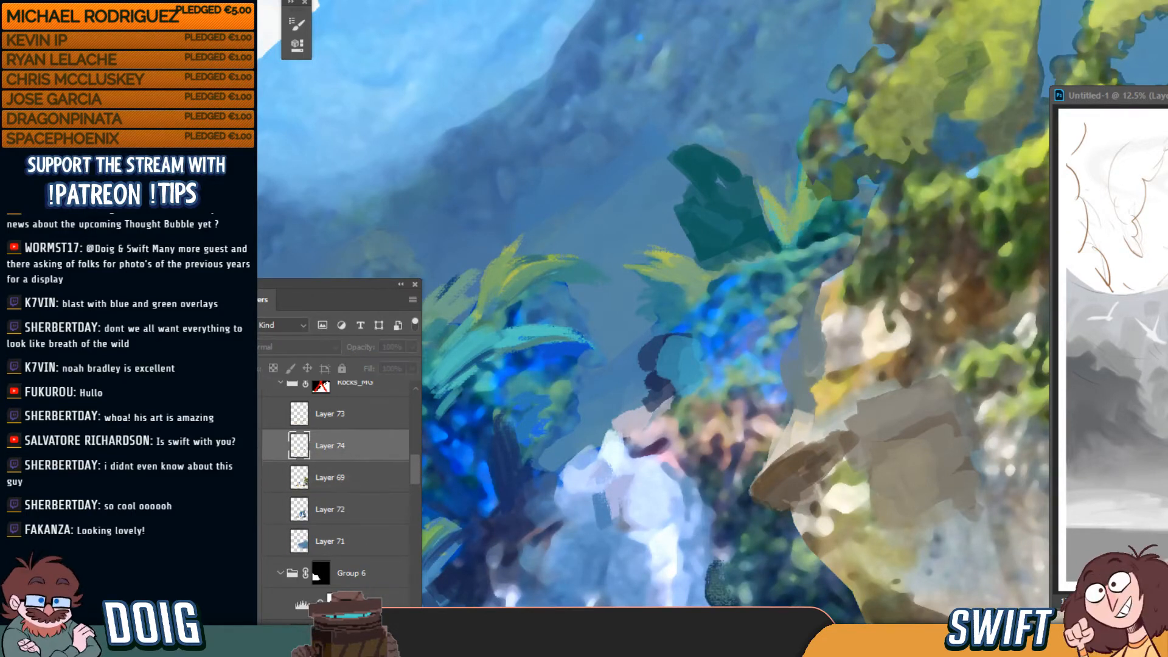
click(258, 456)
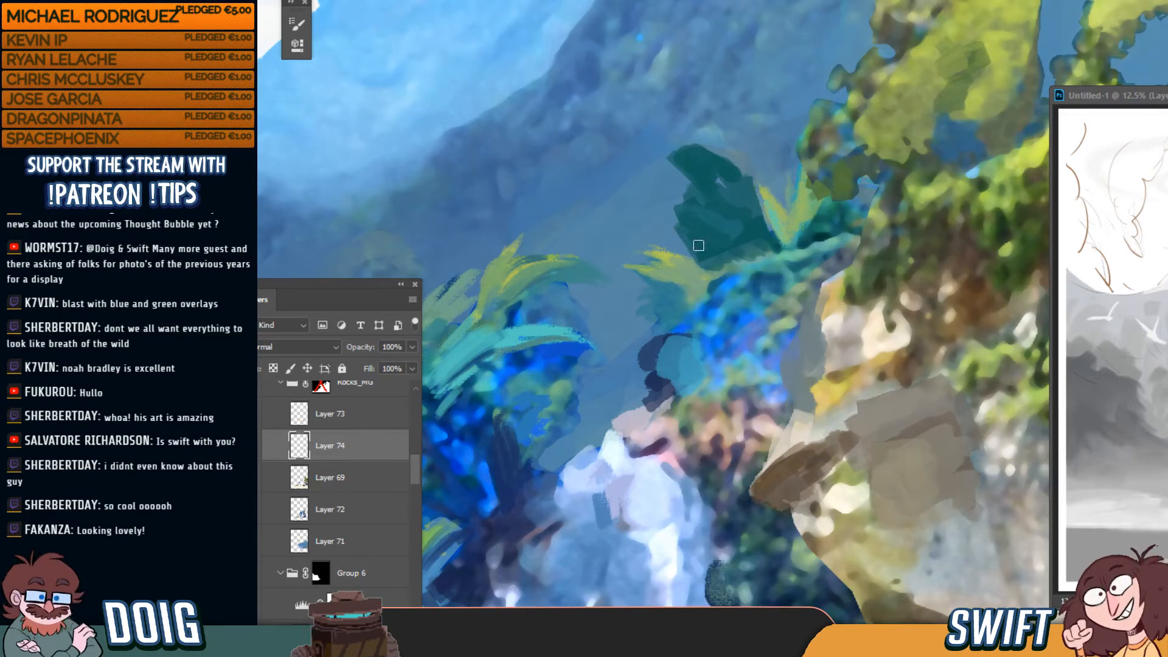
Brush lighter green leaves onto the dark teal foliage, then shrink the brush
scroll(704, 255, down, 4)
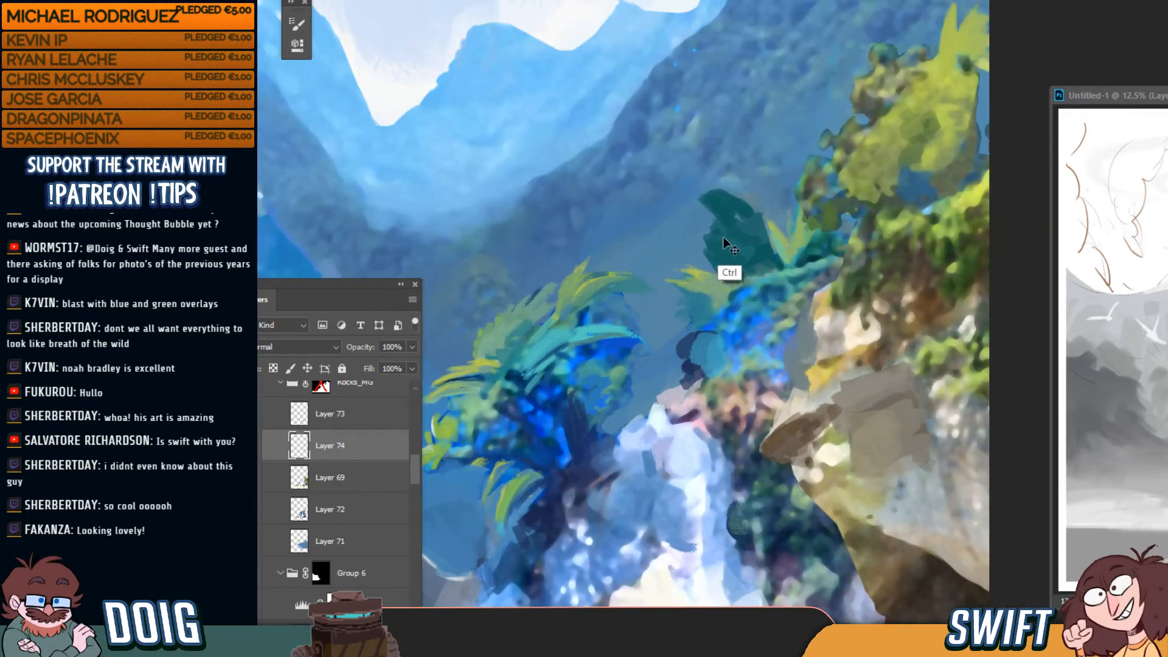
scroll(743, 233, down, 1)
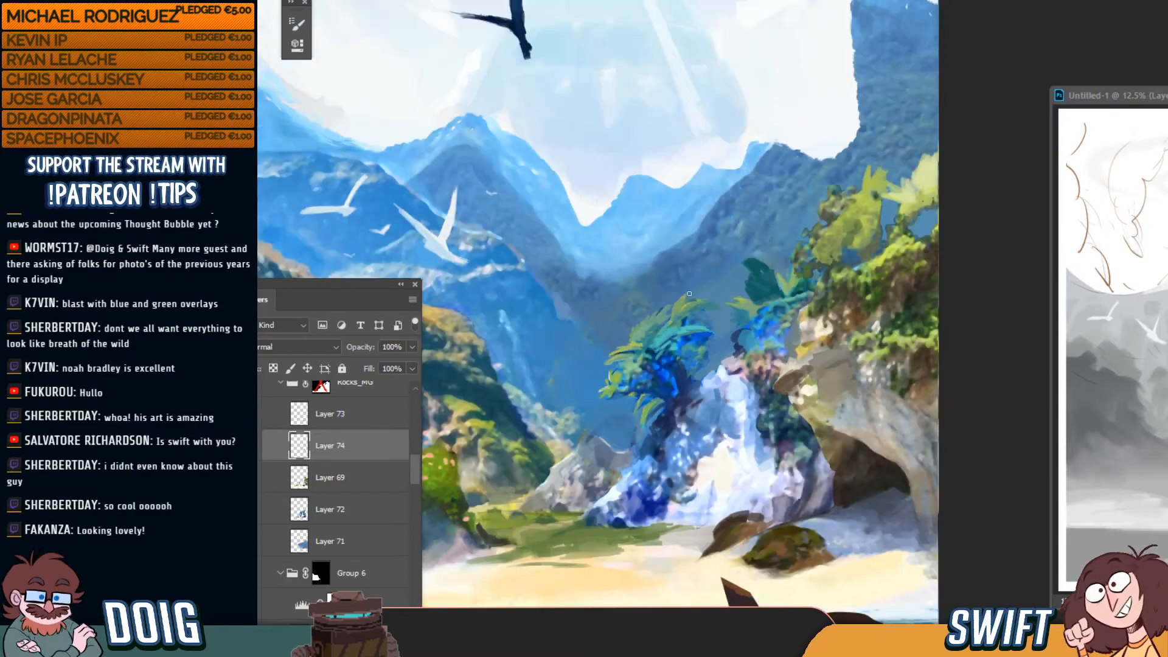
drag(621, 321, 715, 295)
scroll(701, 286, up, 3)
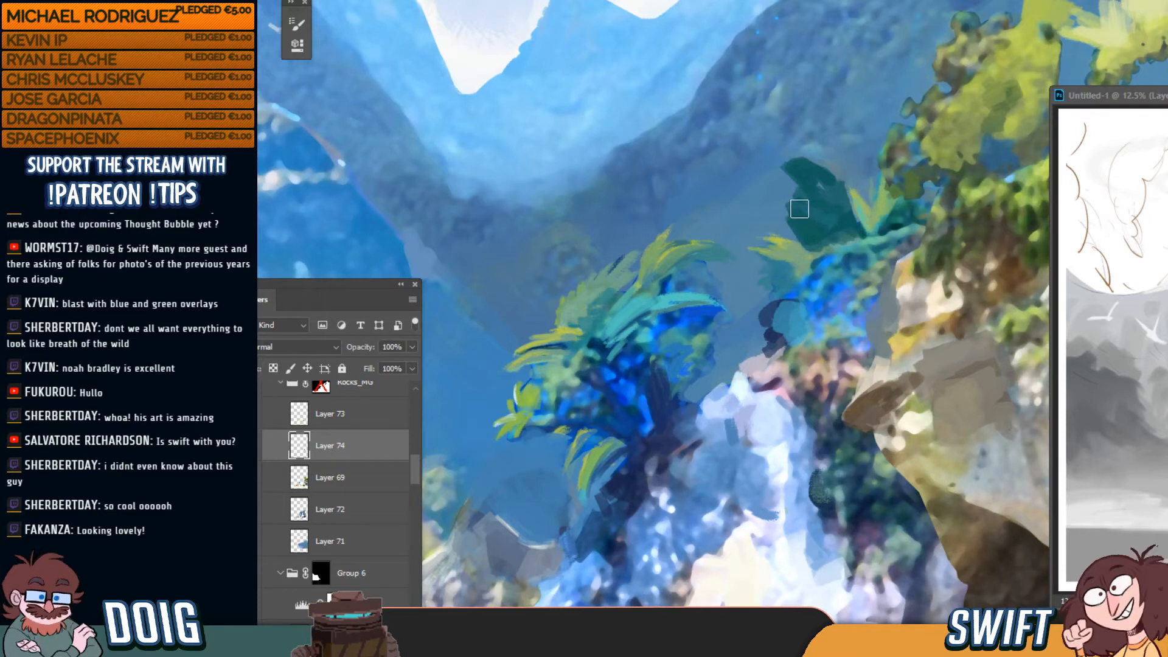
drag(798, 204, 831, 197)
key(bracketleft)
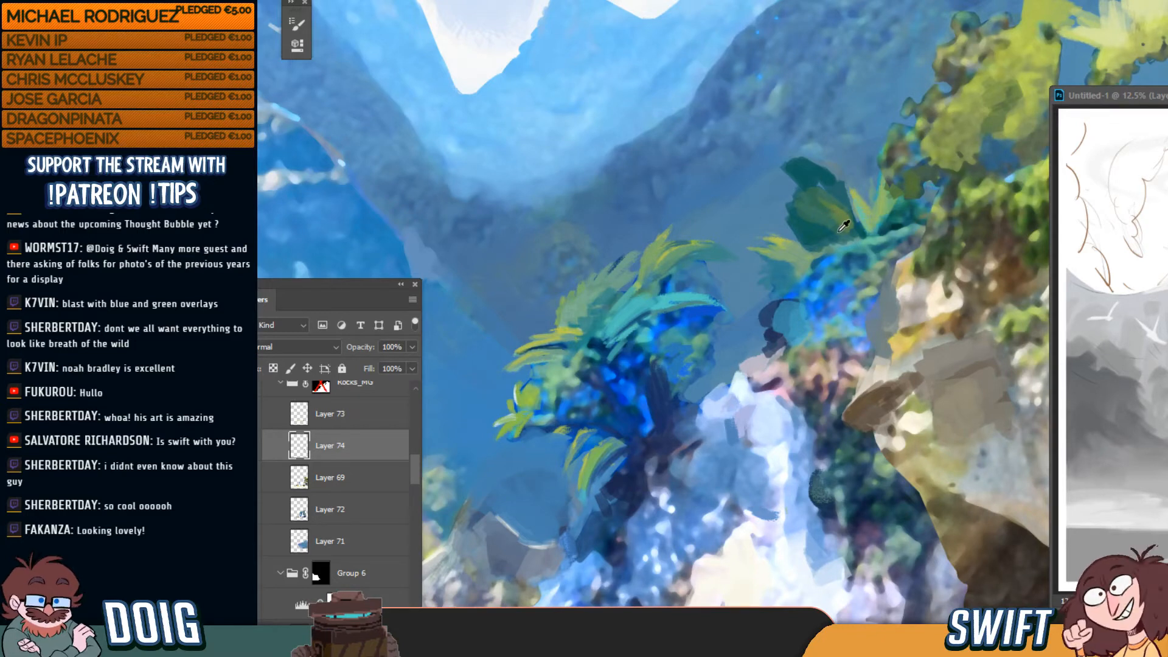
Paint darker green over the light leaves, fill the notched left edge and darken the lower leaf area
drag(837, 231, 850, 230)
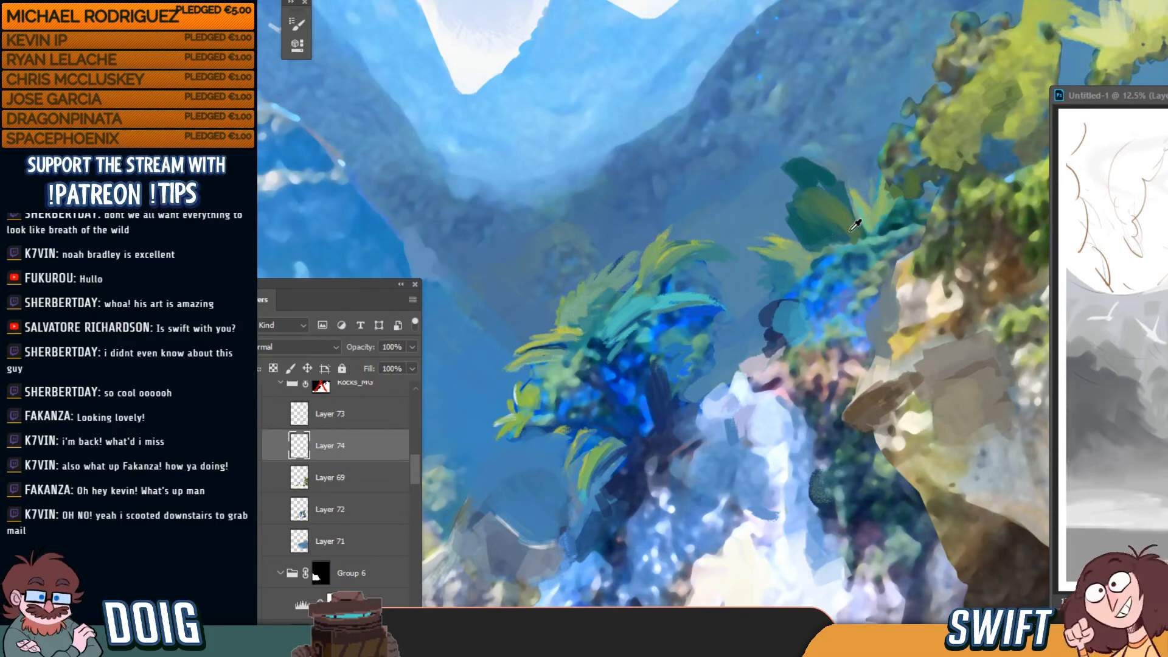
drag(785, 177, 794, 184)
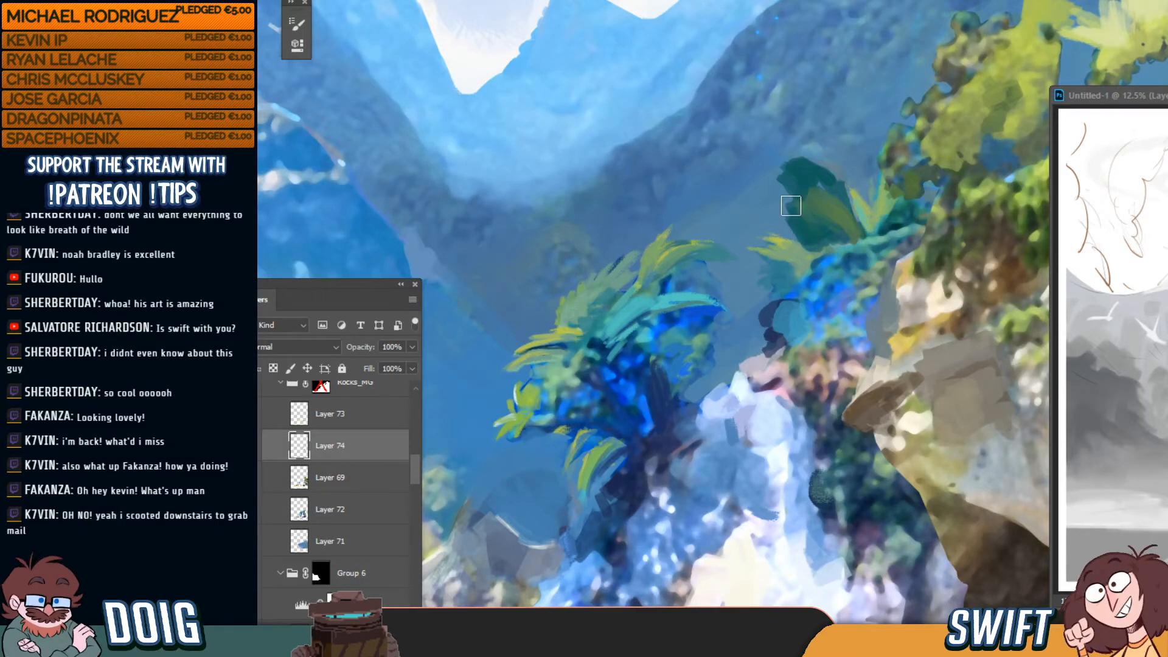
drag(788, 193, 796, 213)
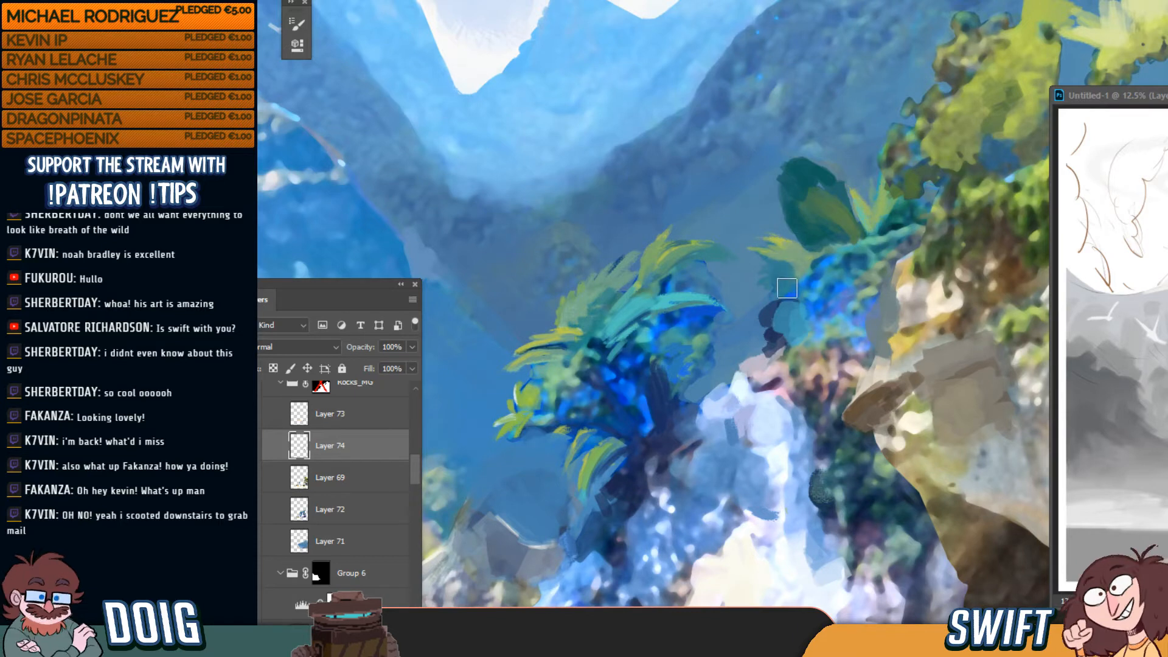
drag(782, 295, 785, 287)
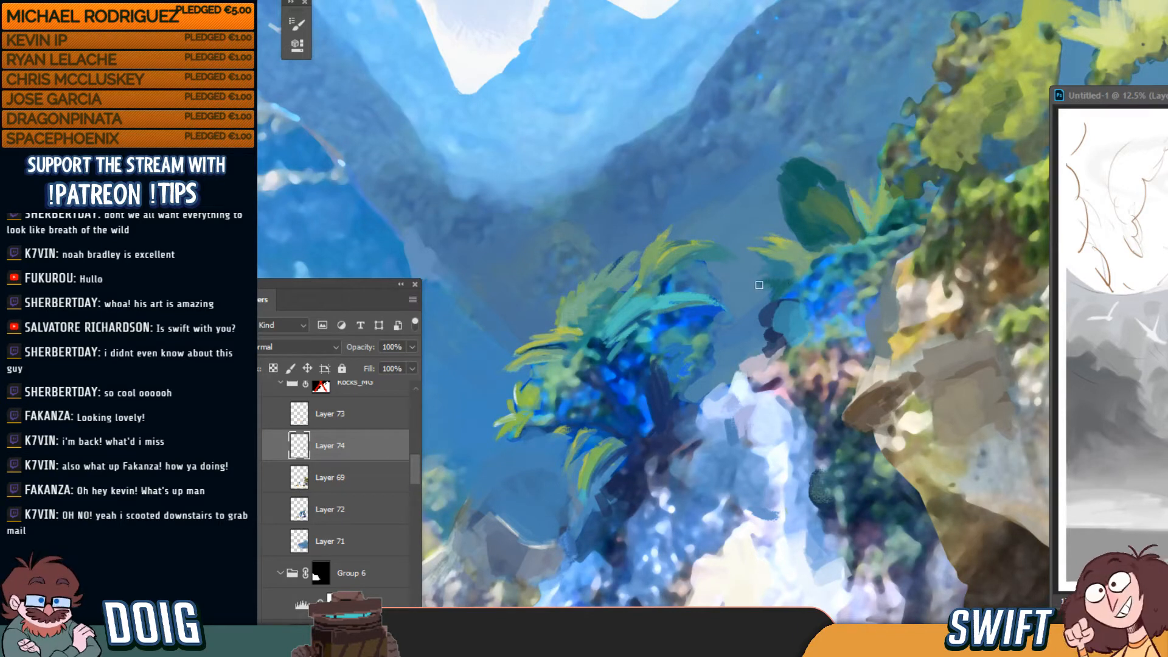
mouse_move(788, 277)
mouse_down()
mouse_move(768, 268)
mouse_move(799, 274)
mouse_up()
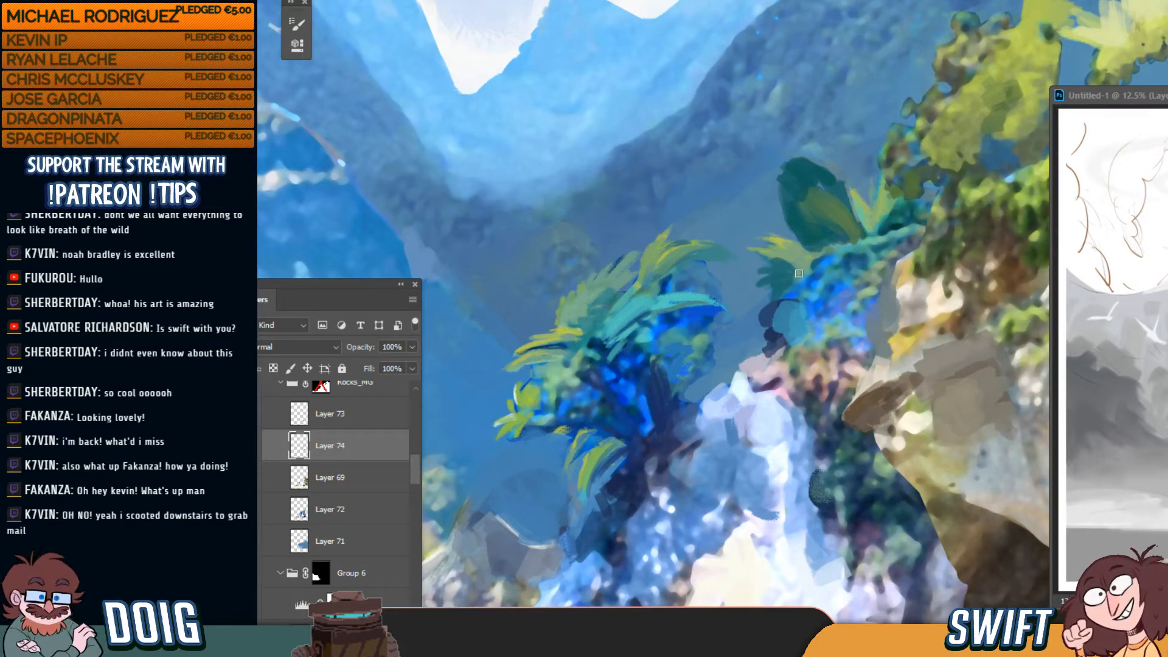
scroll(820, 231, down, 1)
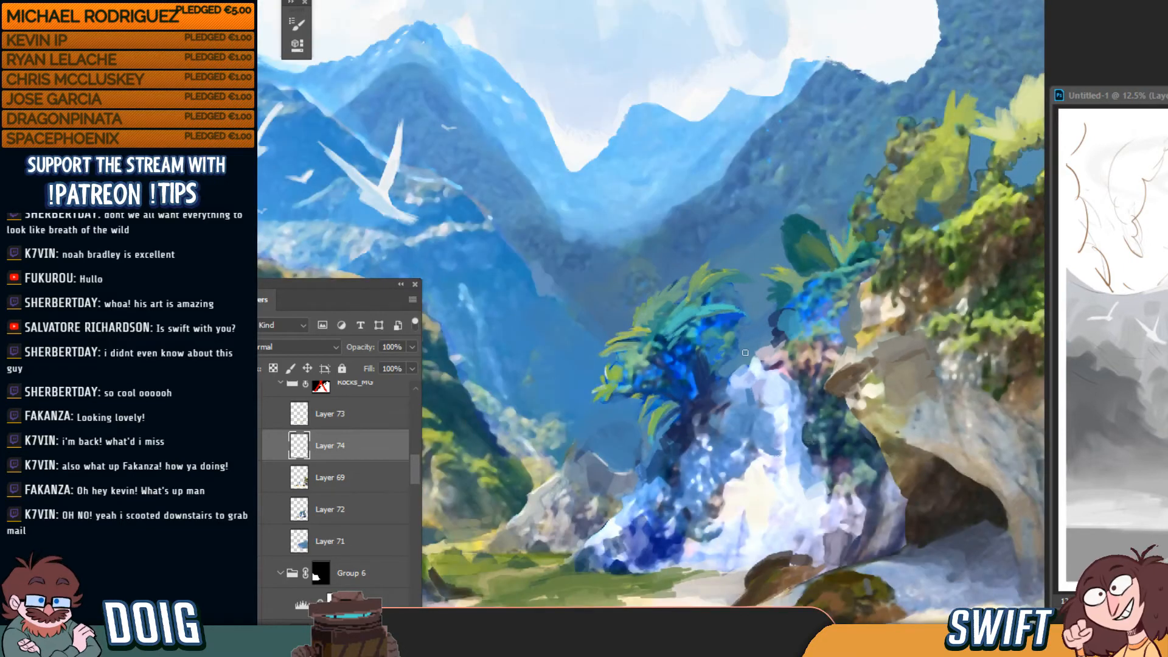
Undo the faint olive dab, repaint by the light rock edge and trim the palm leaves with background blue
scroll(677, 401, up, 1)
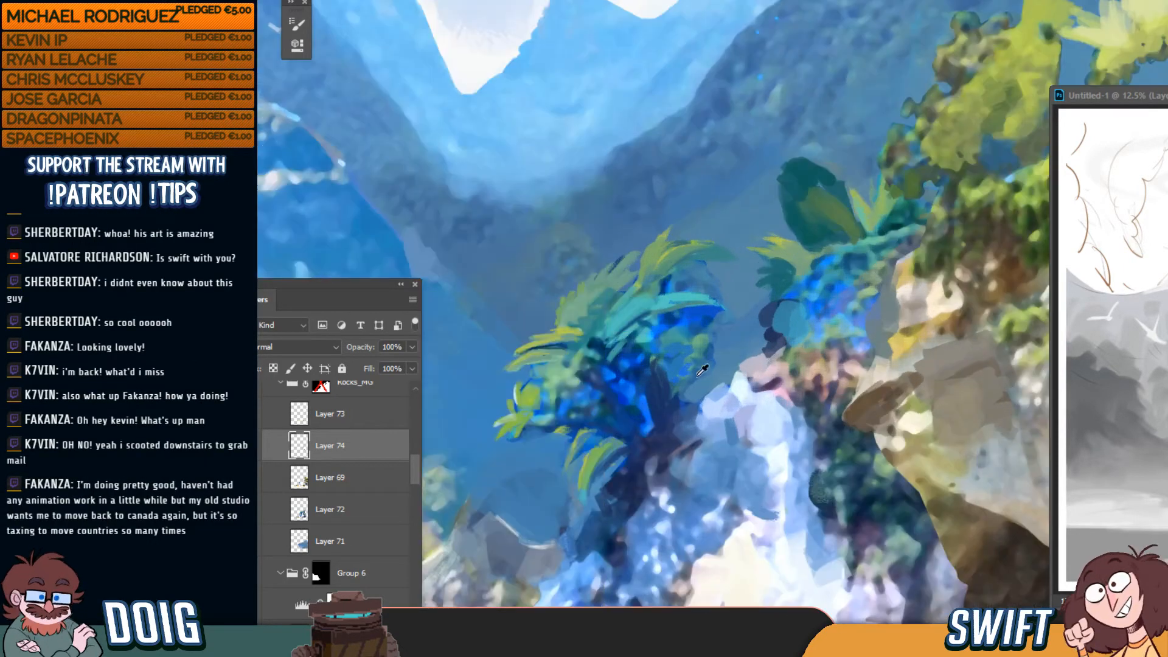
drag(722, 425, 741, 309)
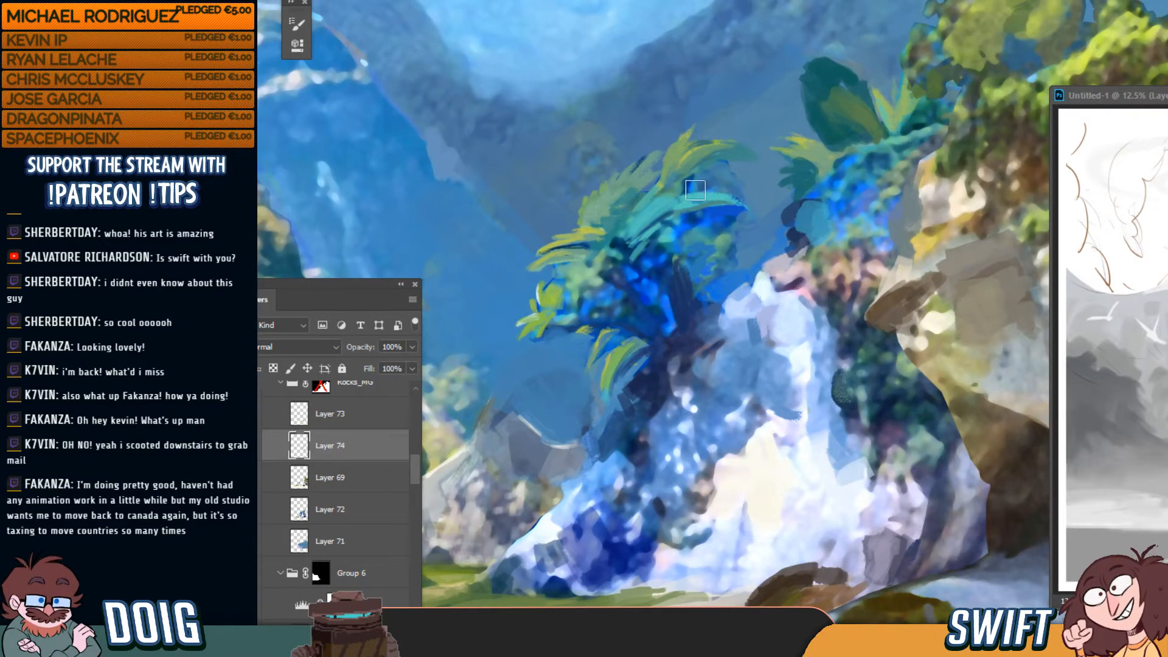
key(bracketright)
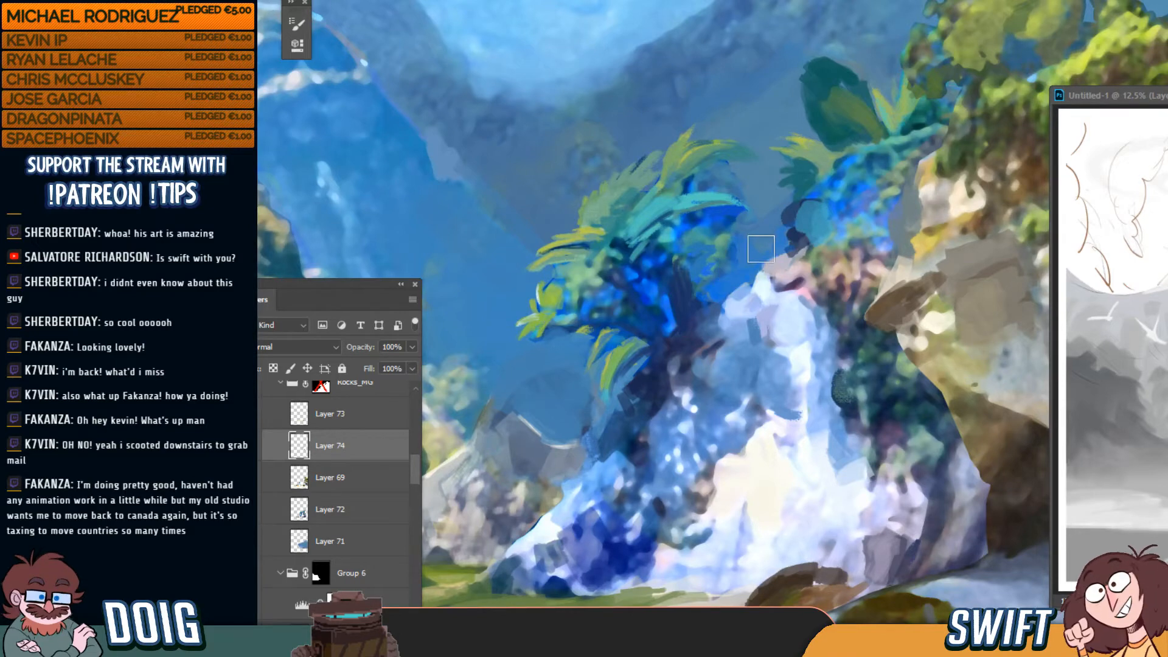
key(ctrl+z)
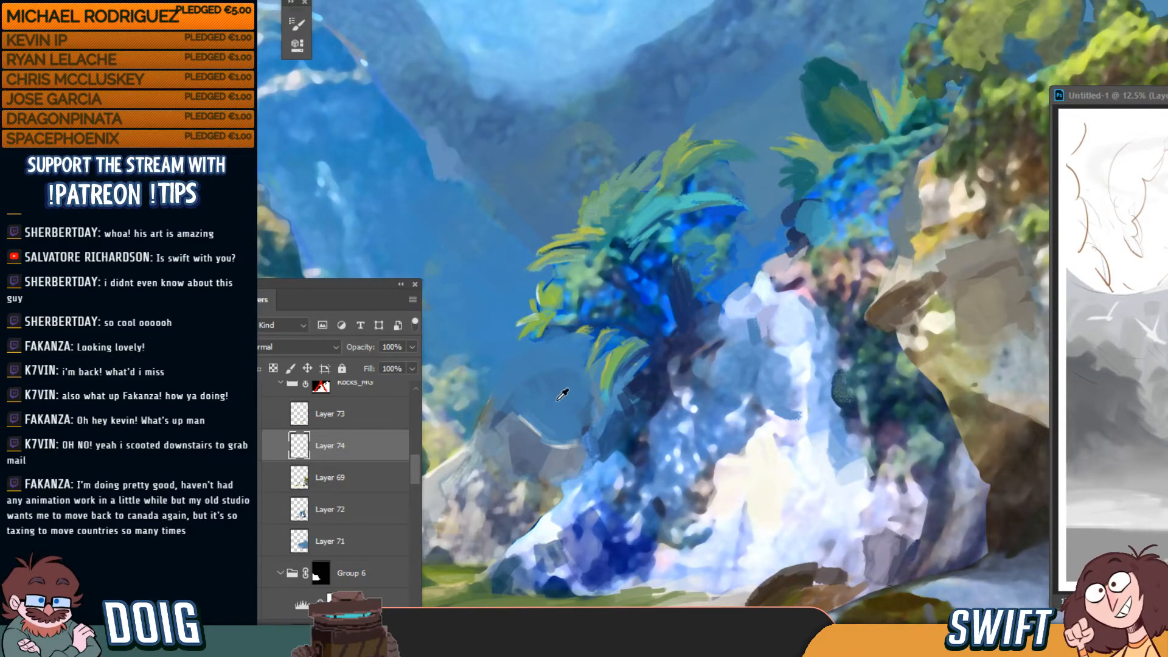
alt+click(510, 399)
key(bracketright)
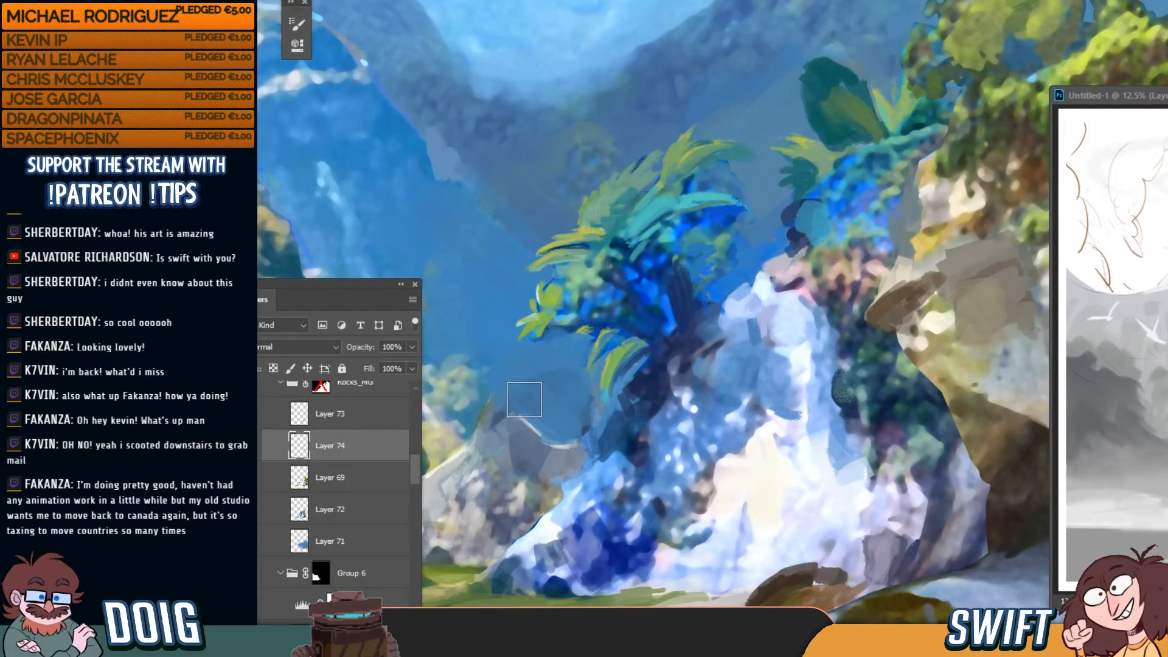
mouse_move(524, 402)
mouse_down()
mouse_move(540, 412)
mouse_move(568, 386)
mouse_move(558, 380)
mouse_up()
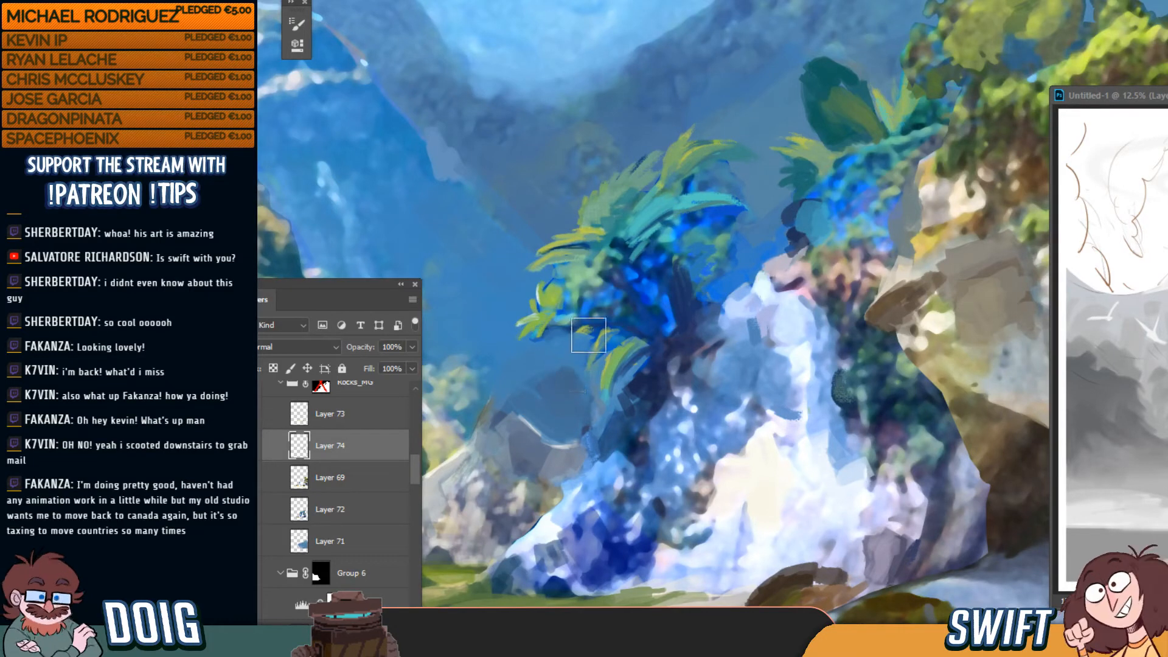
drag(582, 329, 596, 382)
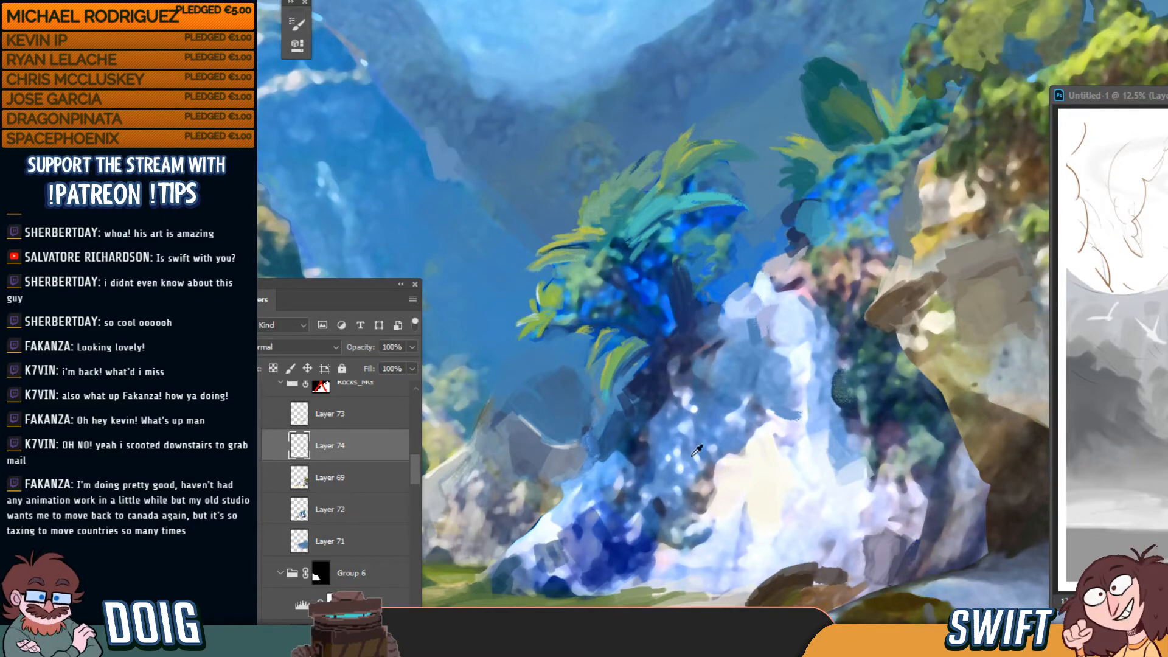
Dab and rework light grey tones on the small rocks with a smaller brush
key(bracketleft)
key(bracketleft)
key(bracketleft)
key(bracketleft)
key(bracketleft)
key(bracketleft)
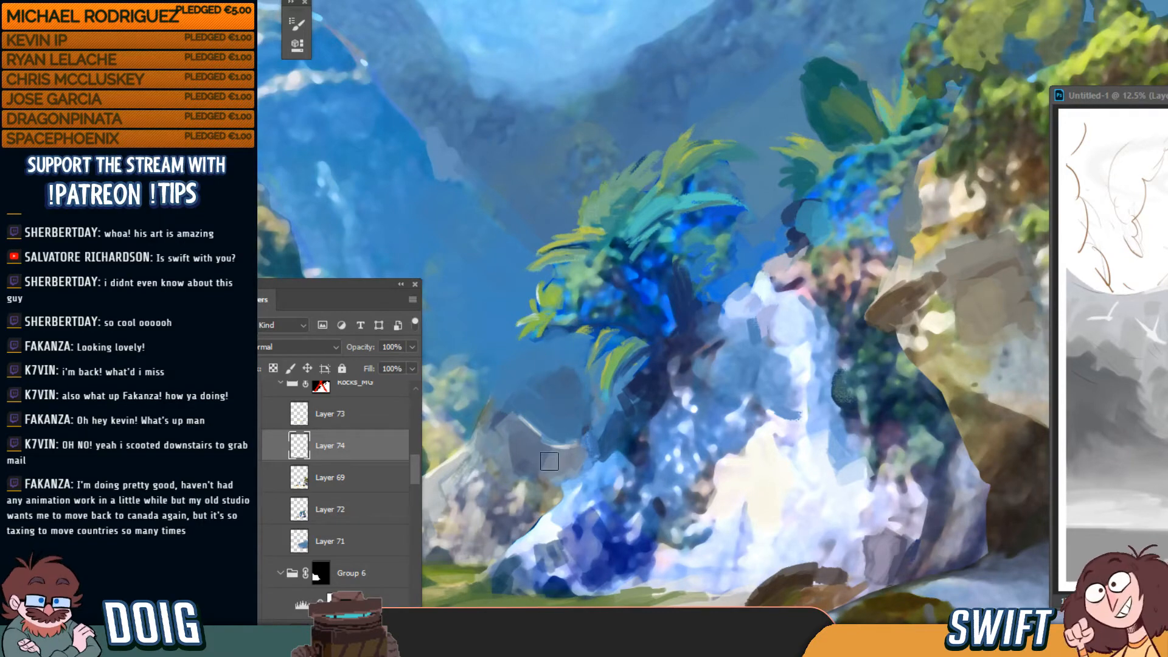
mouse_move(529, 427)
mouse_down()
mouse_move(542, 417)
mouse_move(522, 414)
mouse_move(542, 410)
mouse_up()
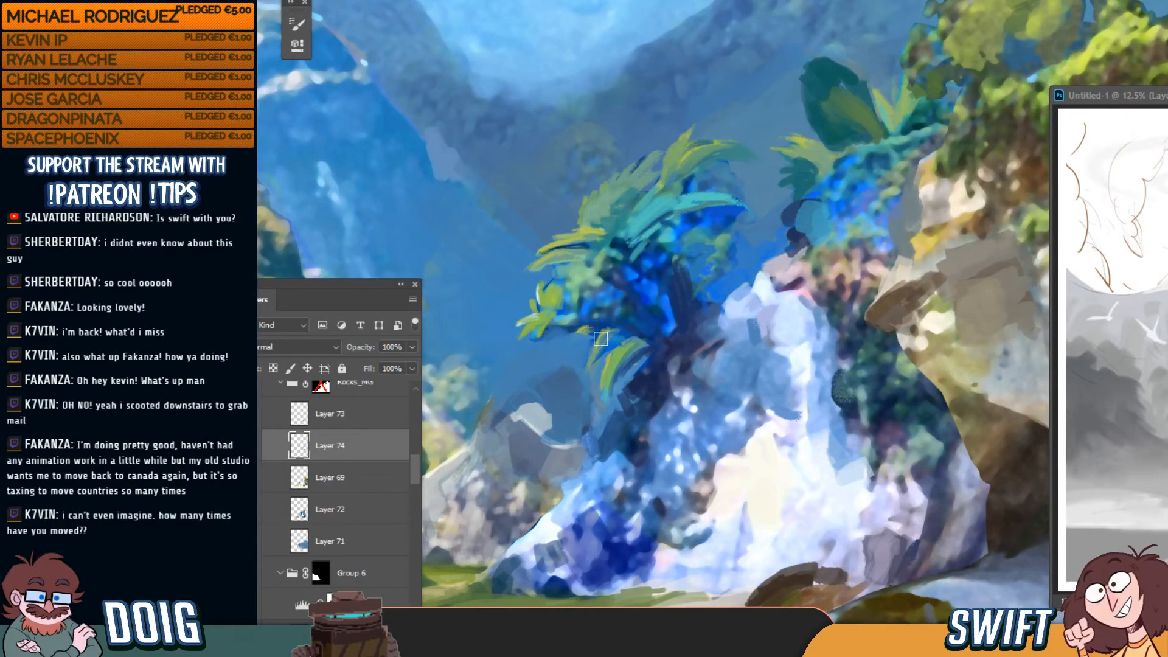
alt+click(537, 432)
drag(539, 429, 533, 415)
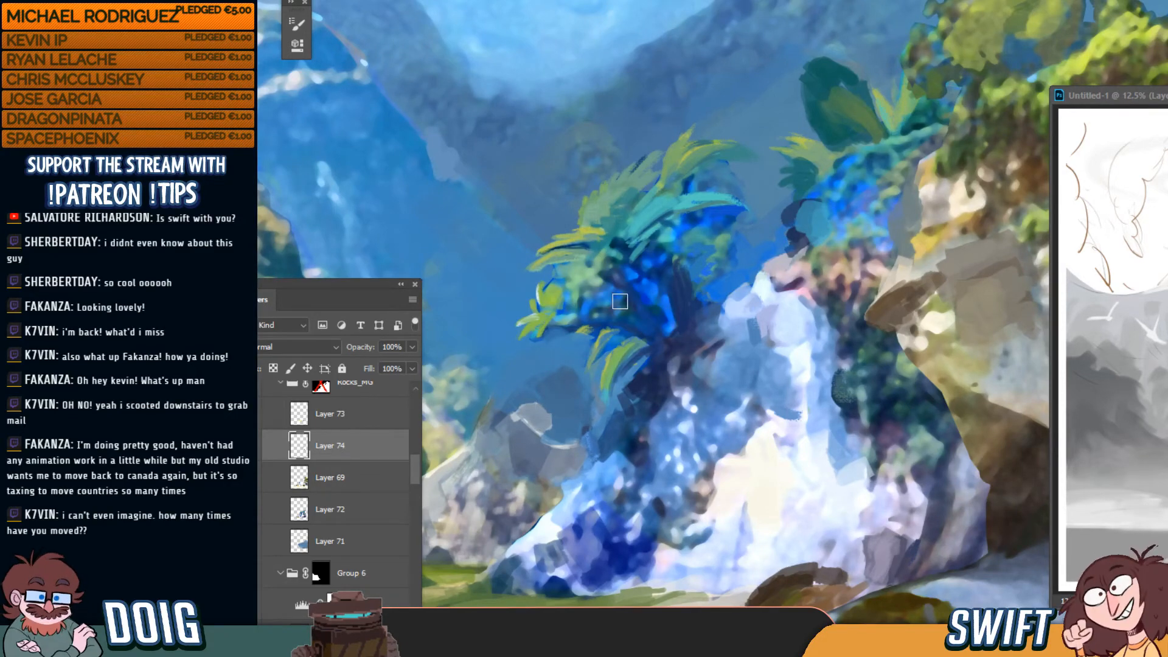
drag(627, 328, 668, 305)
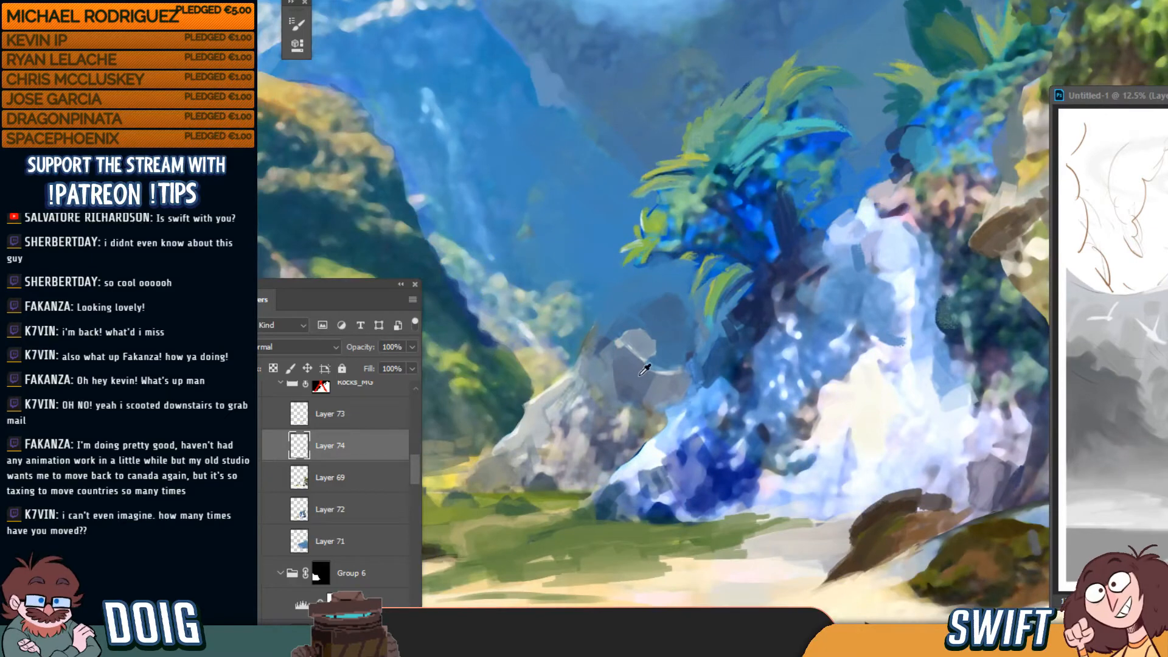
Darken and reshape the grey rock patch, repainting its right edge, then fit the painting on screen
alt+click(640, 376)
mouse_move(628, 345)
mouse_down()
mouse_move(644, 354)
mouse_move(636, 333)
mouse_up()
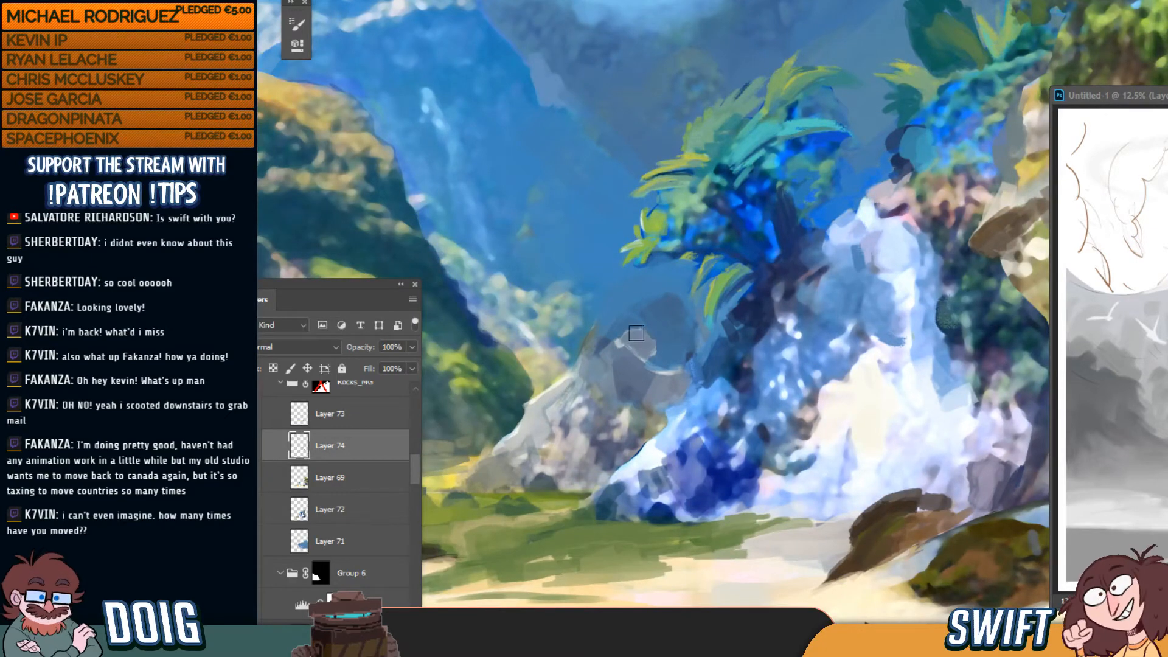
alt+click(730, 342)
drag(670, 362, 657, 359)
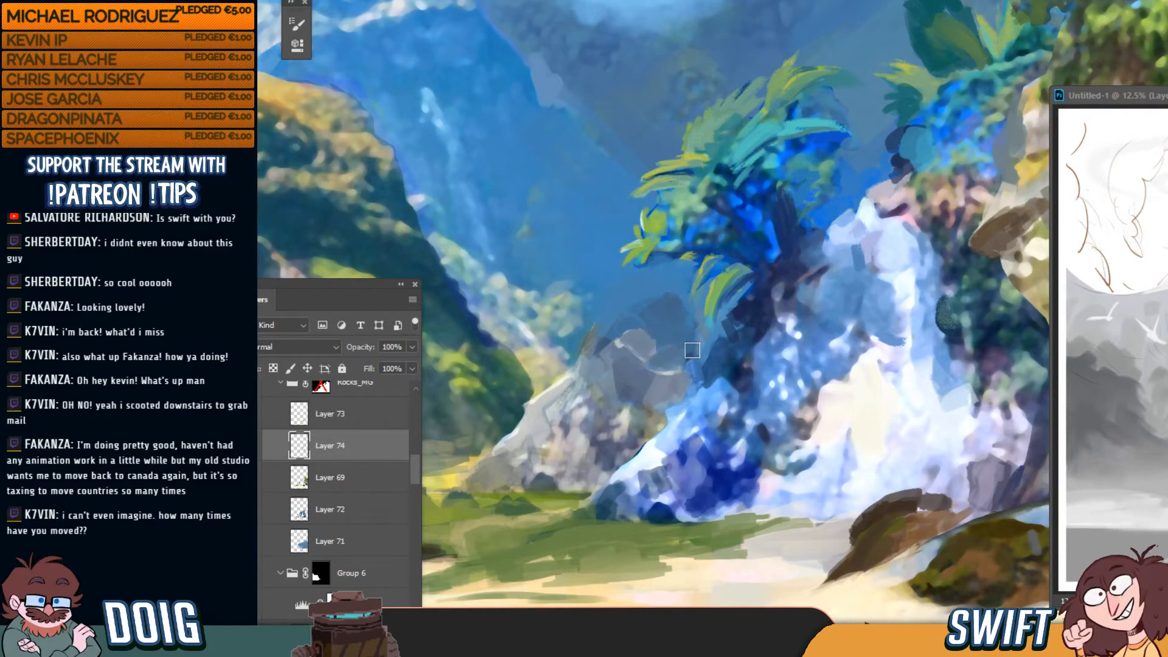
scroll(802, 271, down, 4)
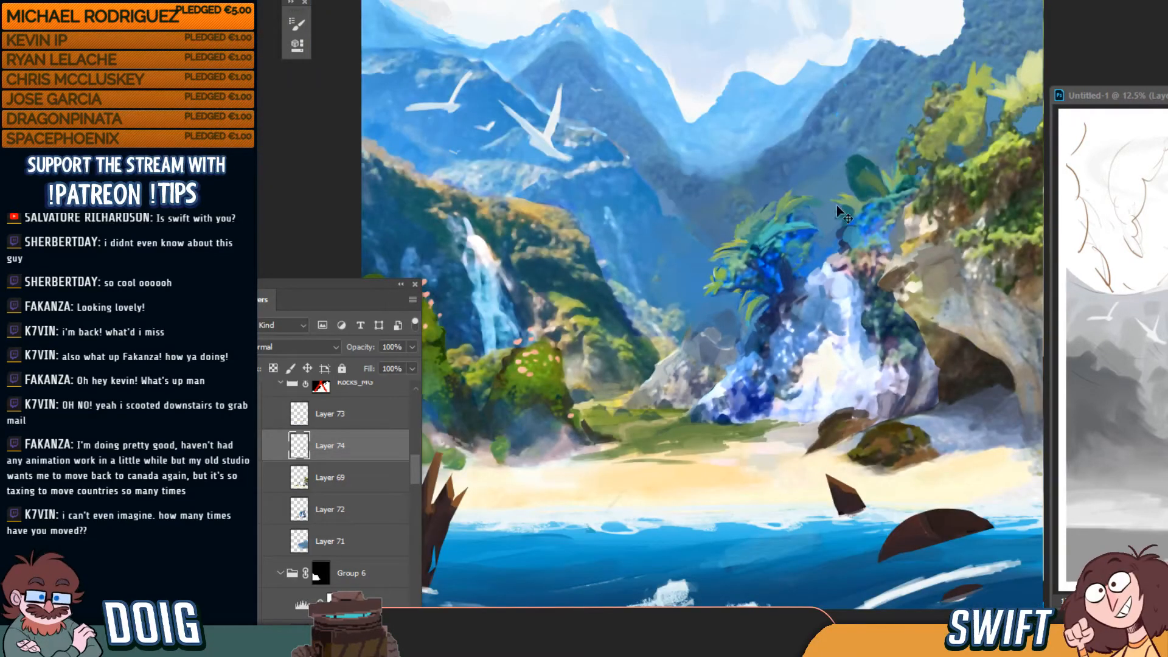
scroll(828, 247, up, 2)
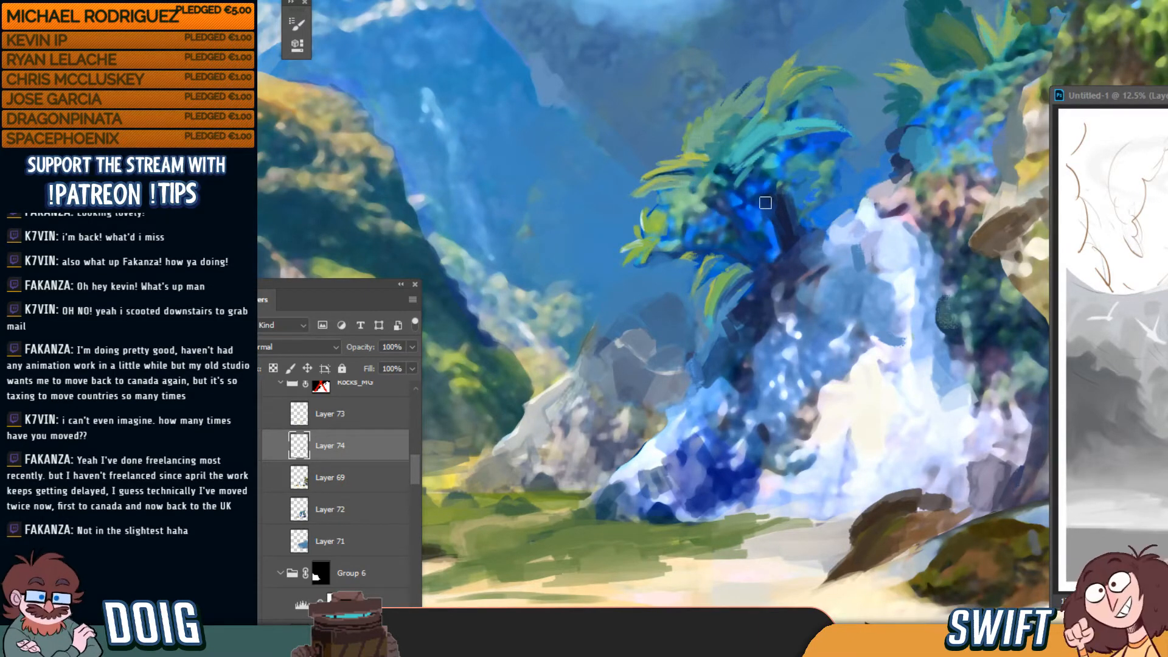
drag(796, 199, 689, 322)
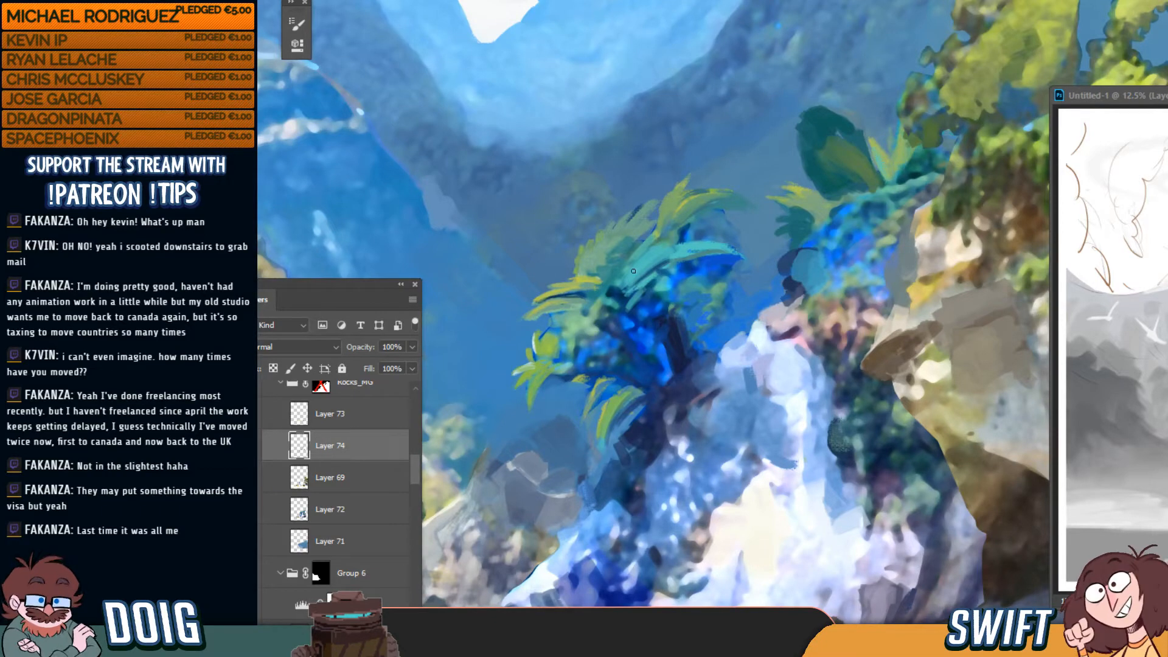
scroll(797, 193, down, 2)
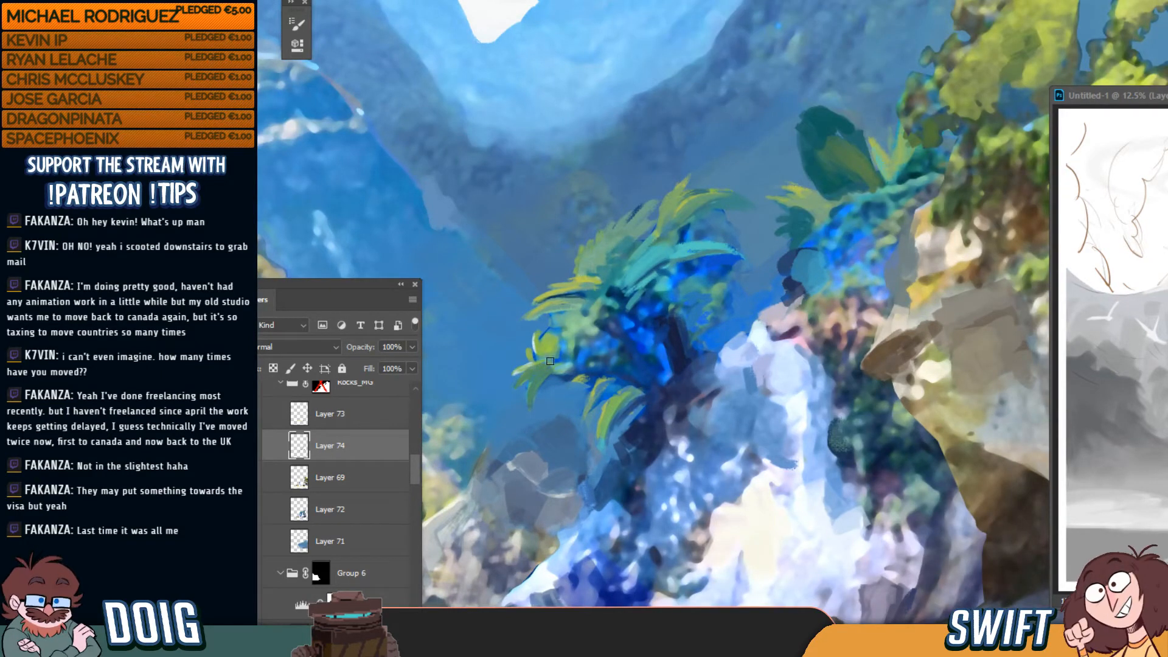
key(ctrl+0)
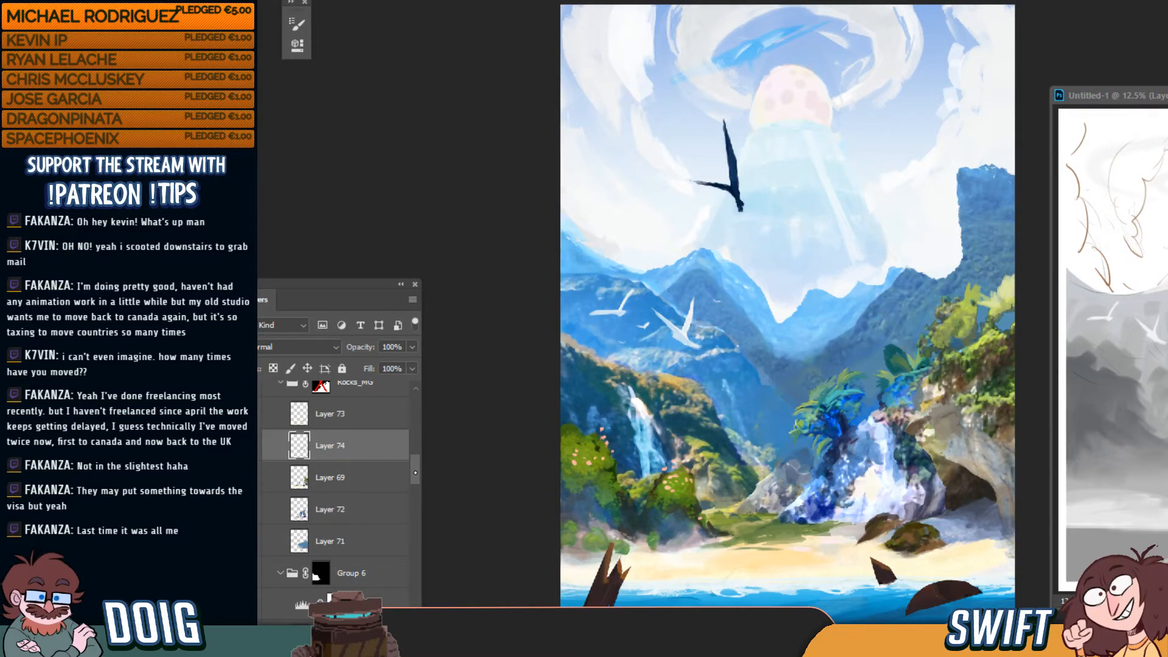
Create a new empty layer above the Beach Water group
drag(416, 473, 420, 435)
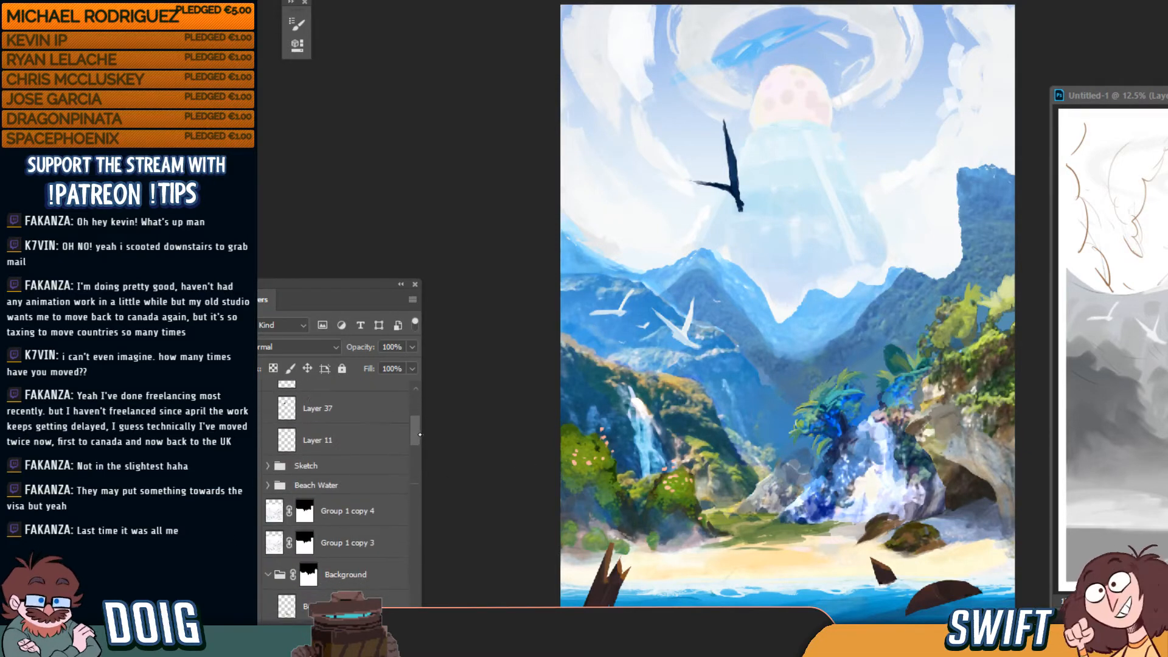
click(367, 486)
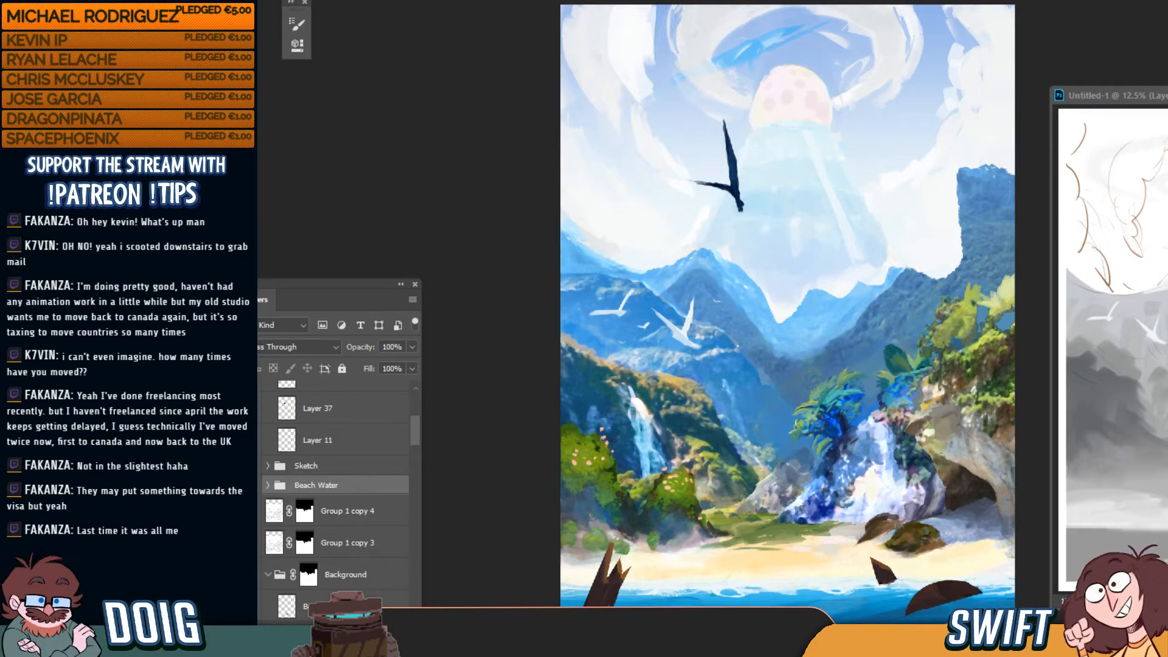
key(ctrl+shift+alt+n)
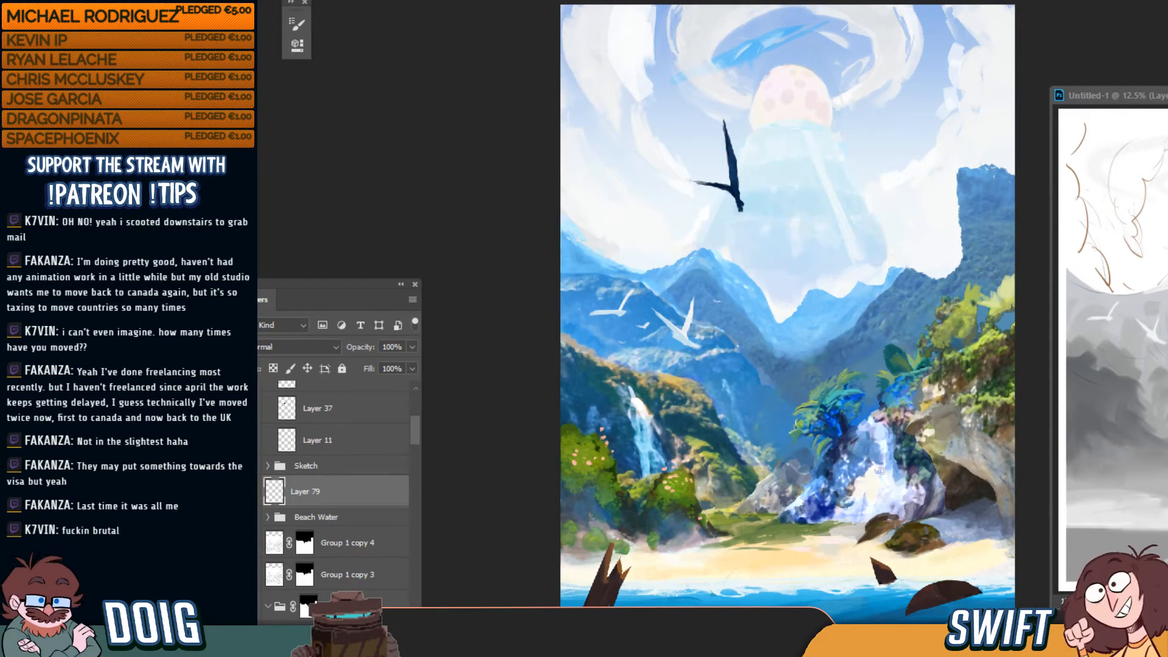
Wash the right cliffs and cave in dark blue, shifting the paint down and left
mouse_move(882, 471)
mouse_down()
mouse_move(885, 499)
mouse_move(976, 474)
mouse_move(957, 360)
mouse_move(905, 422)
mouse_move(845, 445)
mouse_move(824, 471)
mouse_move(782, 491)
mouse_move(729, 492)
mouse_move(808, 453)
mouse_move(868, 376)
mouse_move(1017, 332)
mouse_move(1013, 390)
mouse_move(927, 475)
mouse_move(907, 438)
mouse_move(810, 493)
mouse_move(851, 487)
mouse_move(875, 433)
mouse_move(868, 397)
mouse_up()
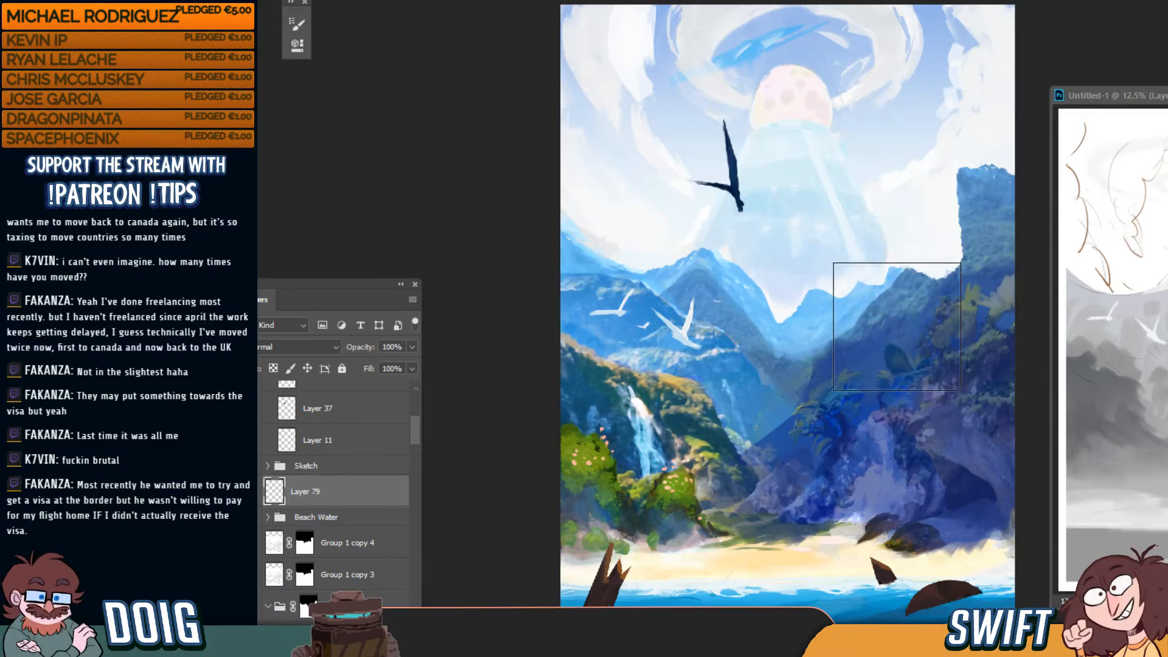
key(super)
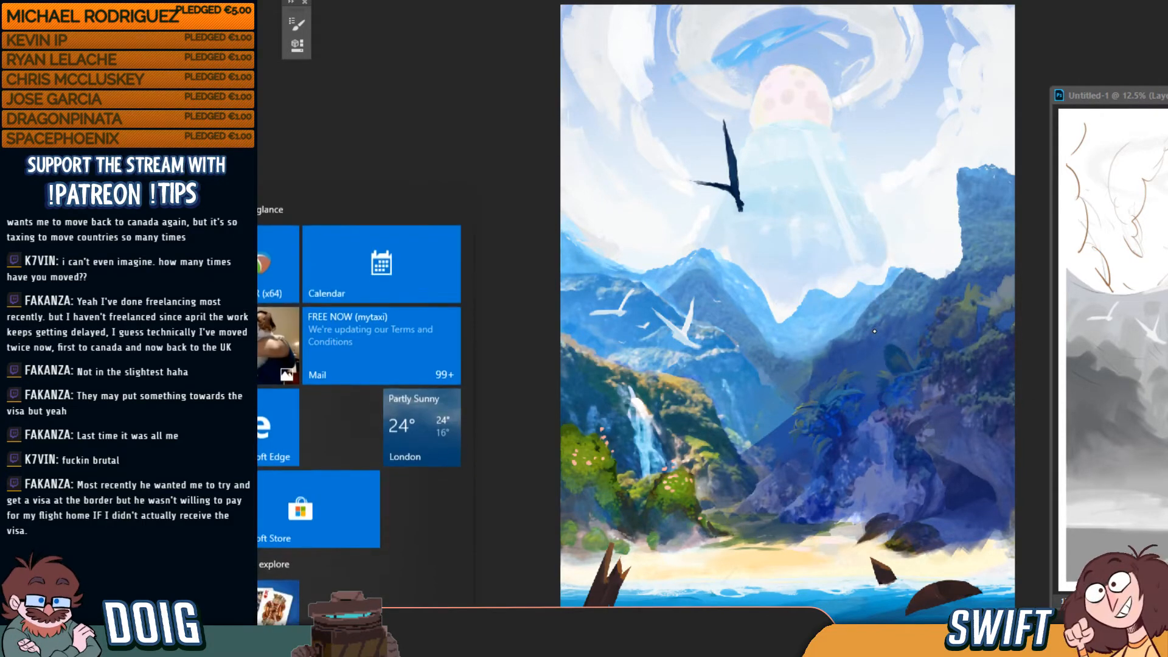
key(super)
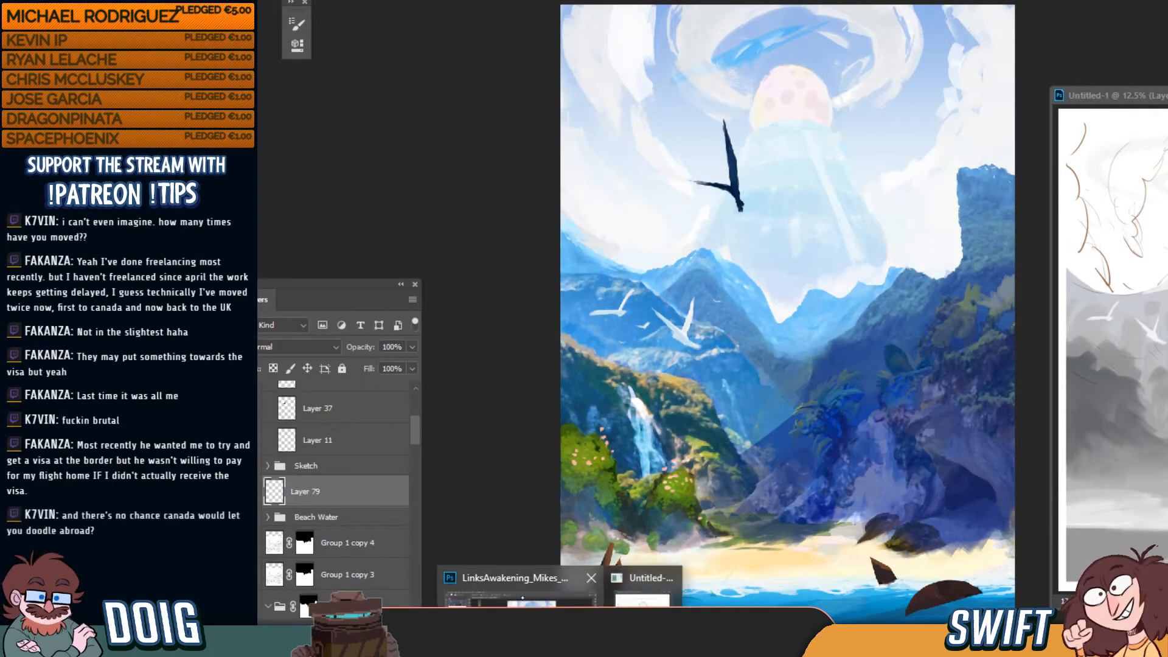
drag(819, 450, 838, 410)
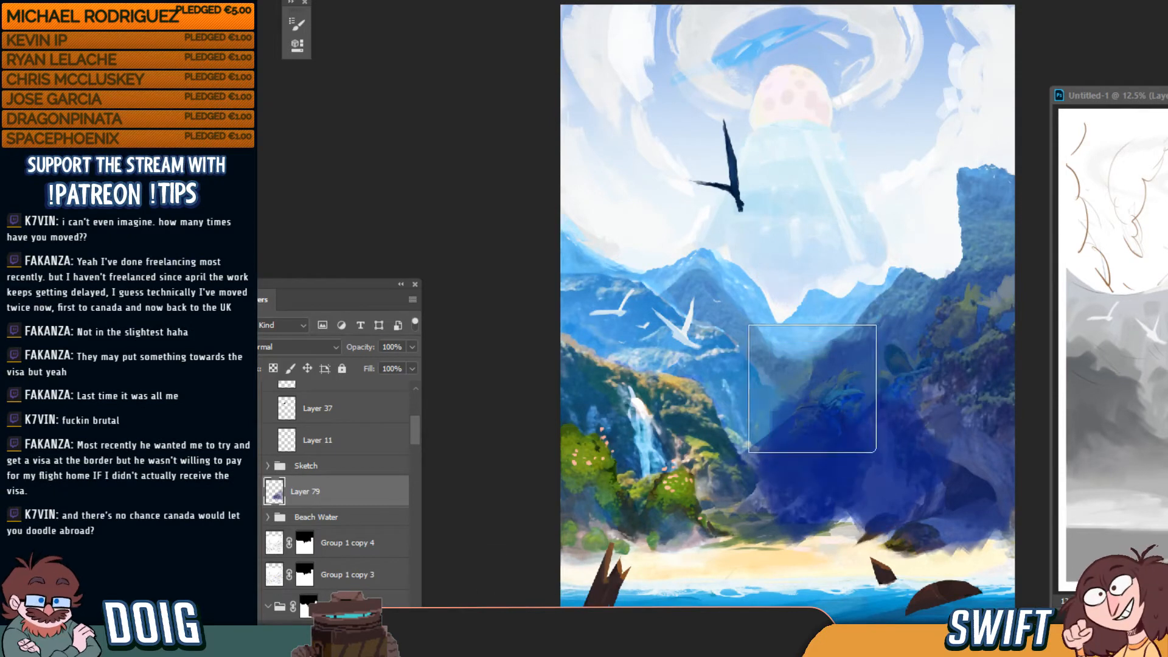
key(ctrl+z)
mouse_move(858, 331)
mouse_down()
mouse_move(808, 362)
mouse_move(848, 367)
mouse_move(827, 424)
mouse_move(809, 444)
mouse_move(783, 445)
mouse_move(839, 395)
mouse_move(890, 376)
mouse_move(983, 481)
mouse_up()
mouse_move(833, 475)
mouse_down()
mouse_move(774, 491)
mouse_move(803, 420)
mouse_up()
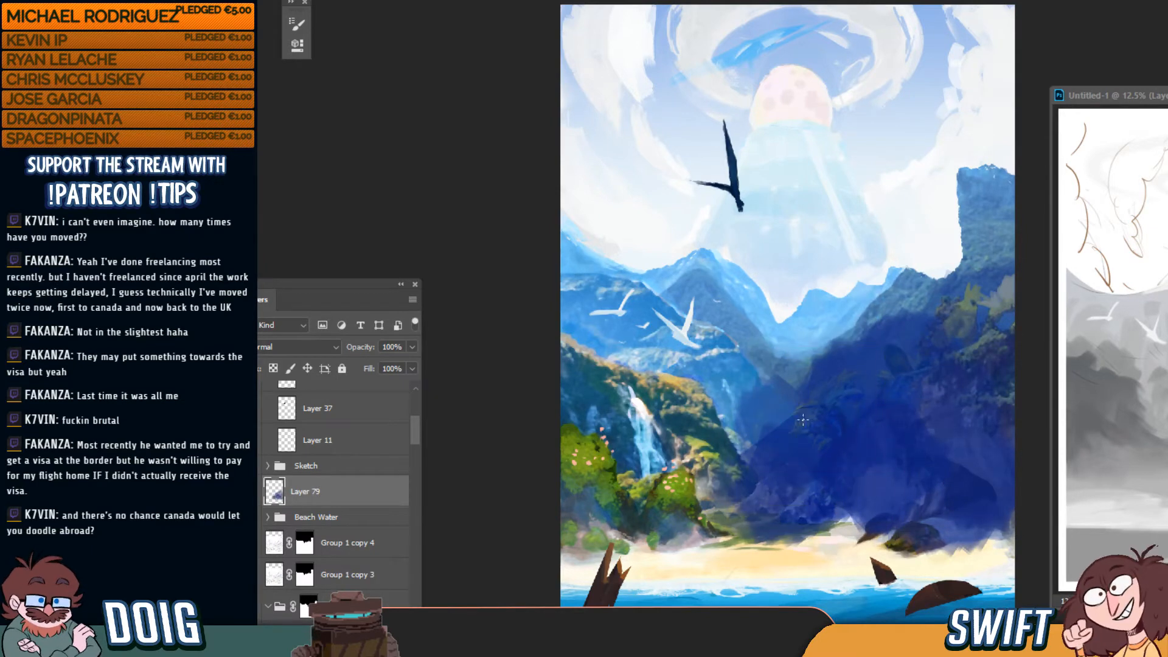
Slightly lower the blue wash's saturation with Hue/Saturation (Ctrl+U) and review the result
key(ctrl+minus)
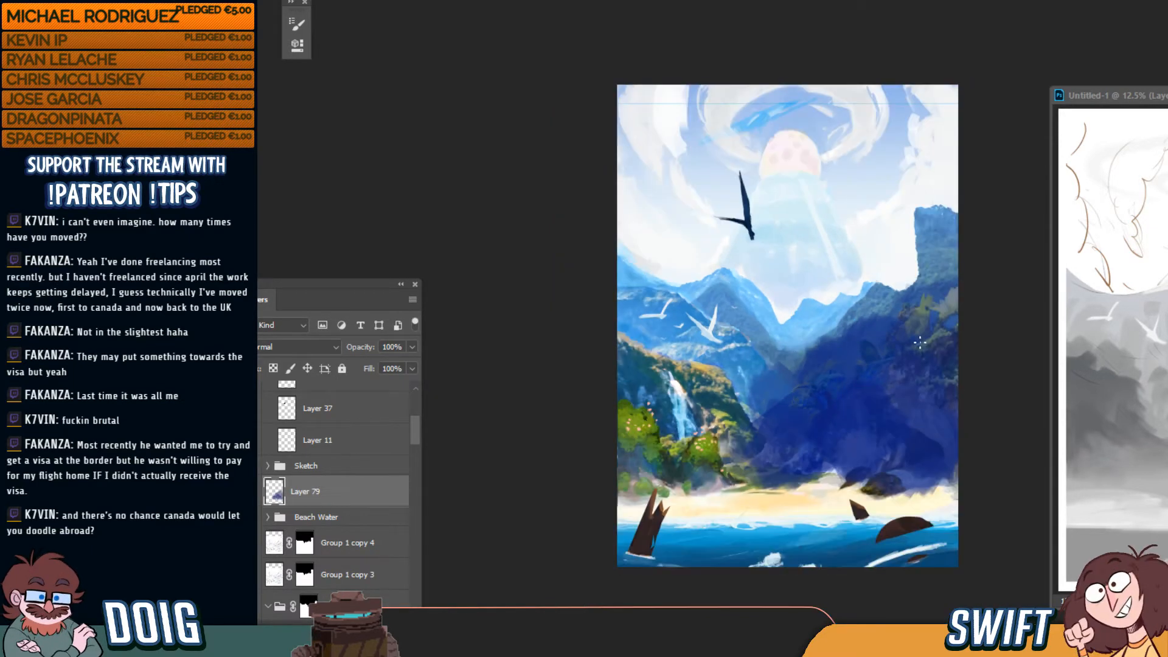
key(ctrl+plus)
key(ctrl+plus)
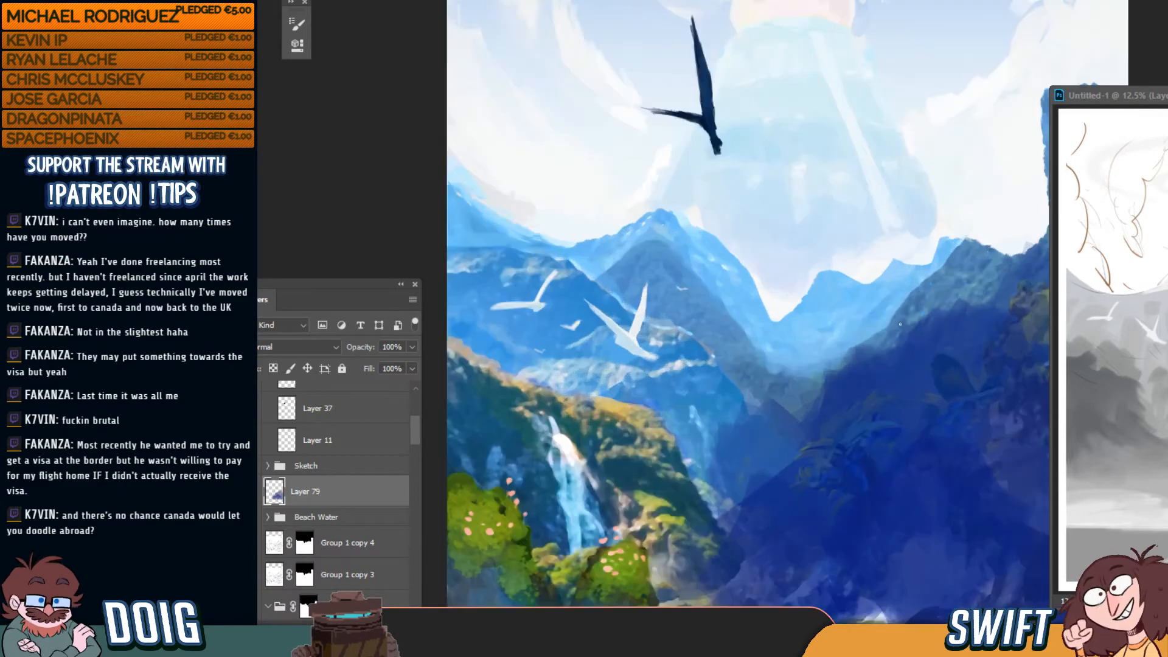
key(ctrl+u)
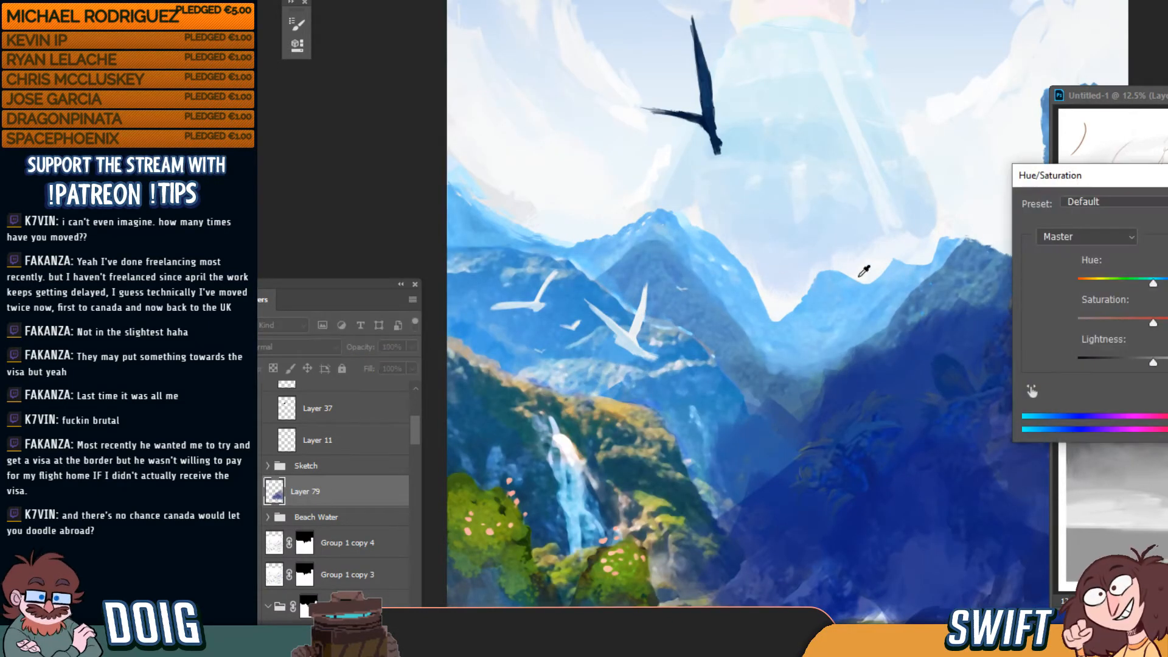
mouse_move(1144, 323)
mouse_down()
mouse_move(1122, 323)
mouse_move(1164, 321)
mouse_move(1144, 283)
mouse_up()
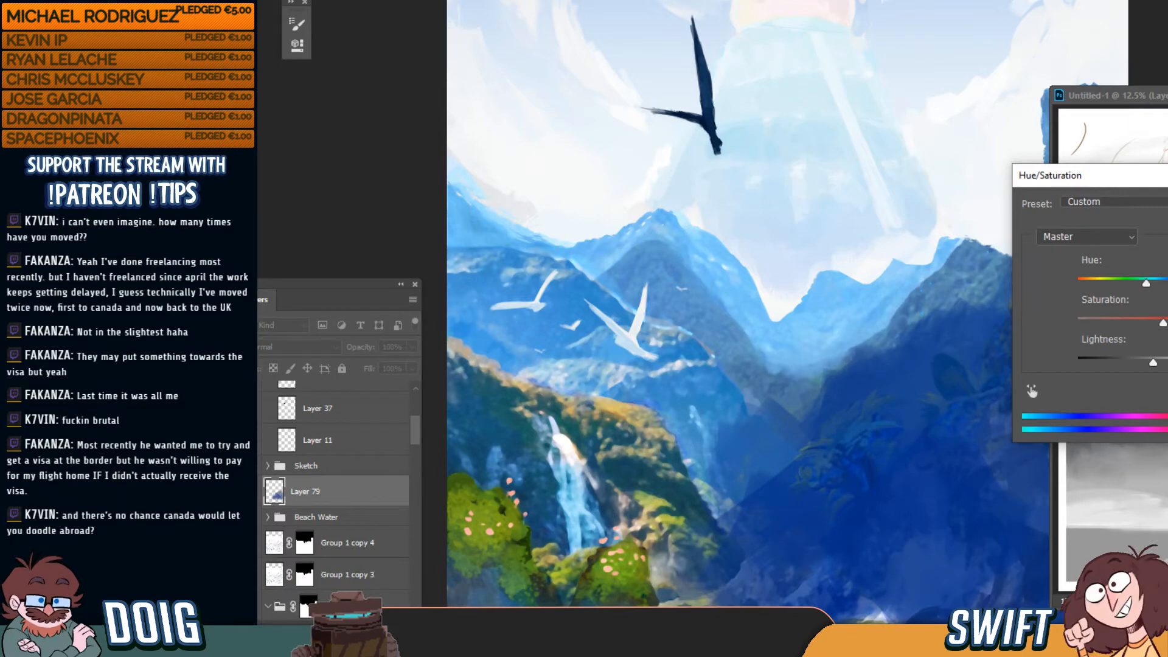
key(Return)
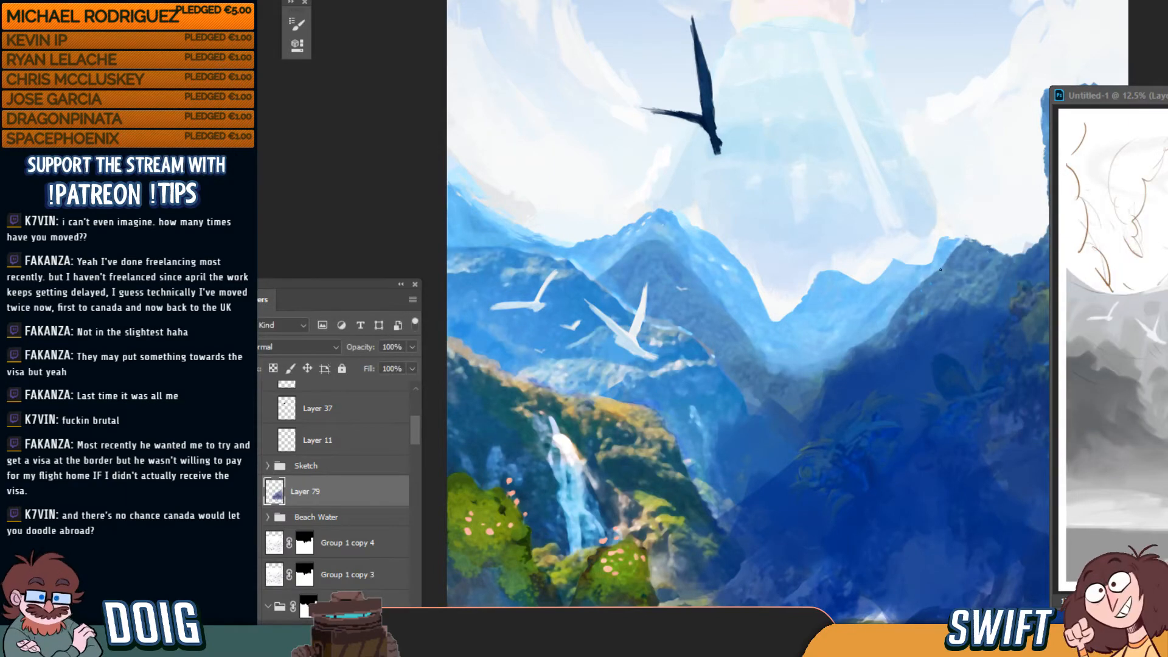
key(ctrl+minus)
key(ctrl+minus)
key(ctrl+plus)
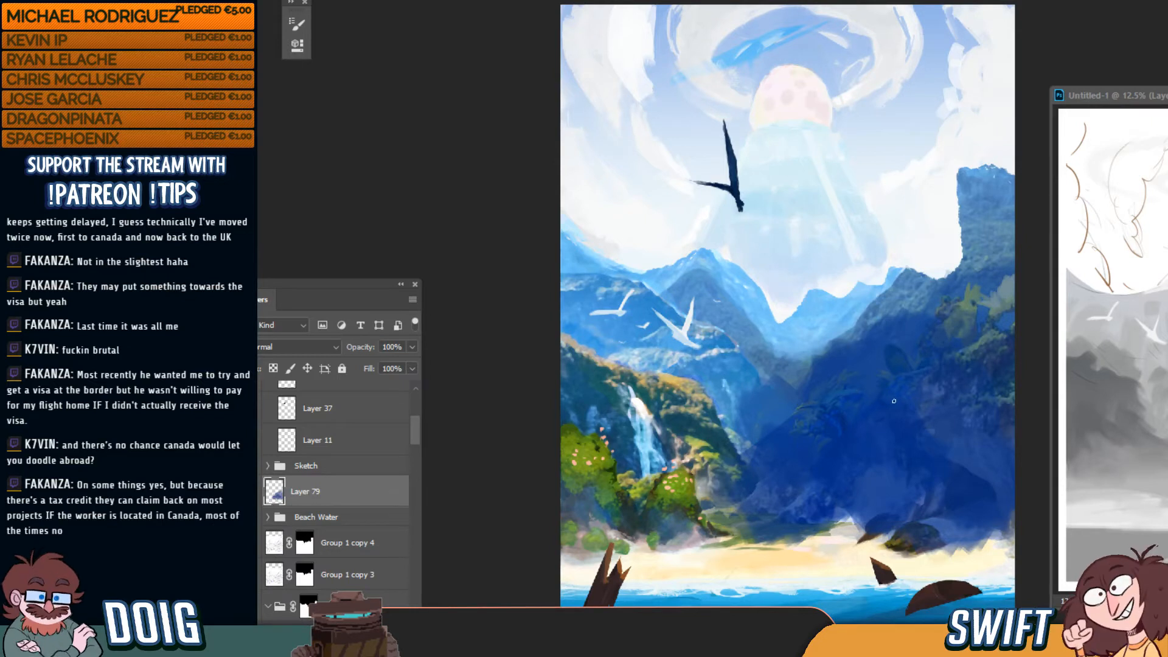
Erase parts of the dark blue wash with the Eraser to reveal the right-side foliage
key(e)
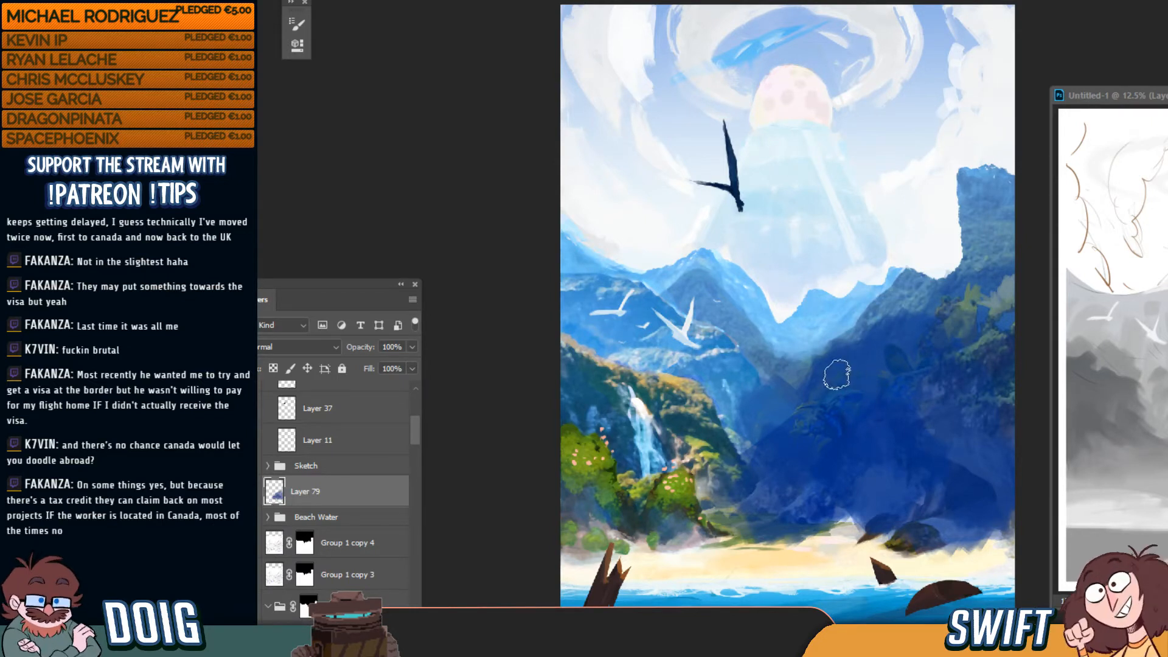
mouse_move(843, 354)
mouse_down()
mouse_move(730, 444)
mouse_move(765, 372)
mouse_move(865, 372)
mouse_move(885, 353)
mouse_move(907, 354)
mouse_move(908, 325)
mouse_move(934, 335)
mouse_move(983, 300)
mouse_move(885, 398)
mouse_move(924, 408)
mouse_move(951, 436)
mouse_move(995, 526)
mouse_move(987, 379)
mouse_move(998, 315)
mouse_up()
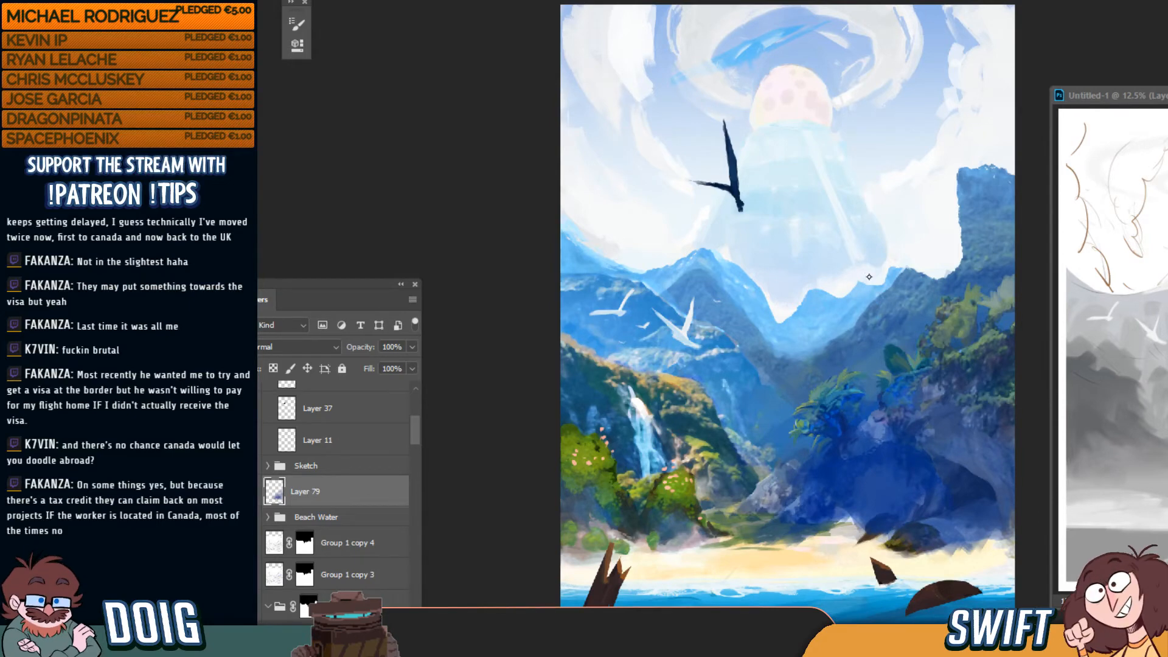
key(super)
key(super)
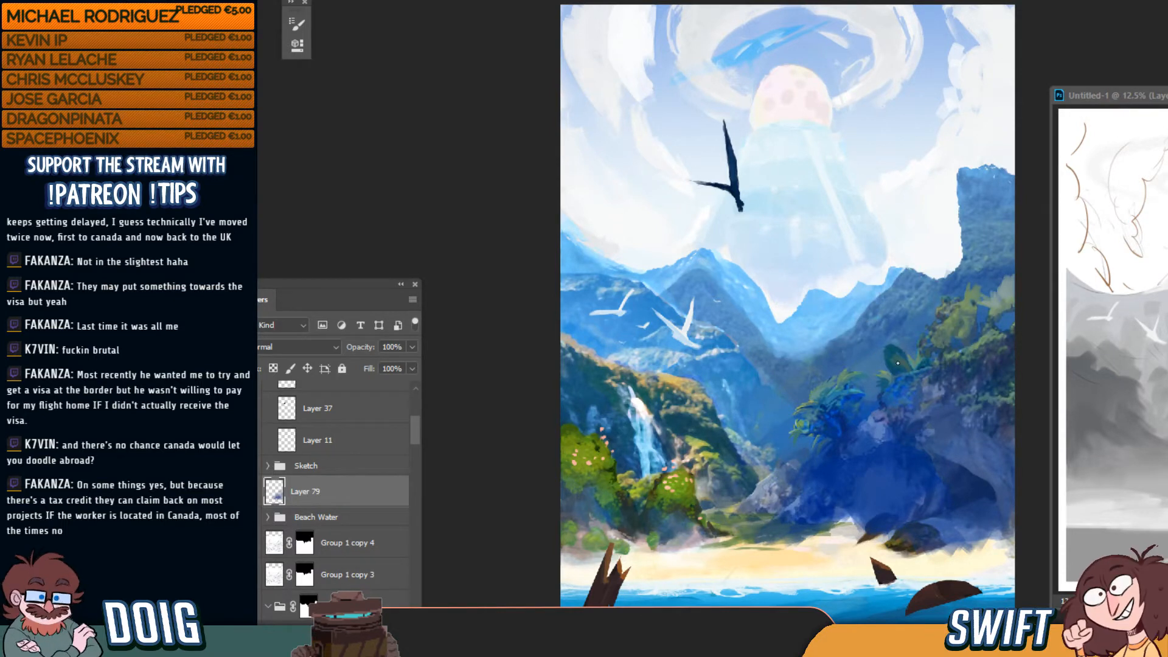
key(super)
key(super)
key(ctrl+plus)
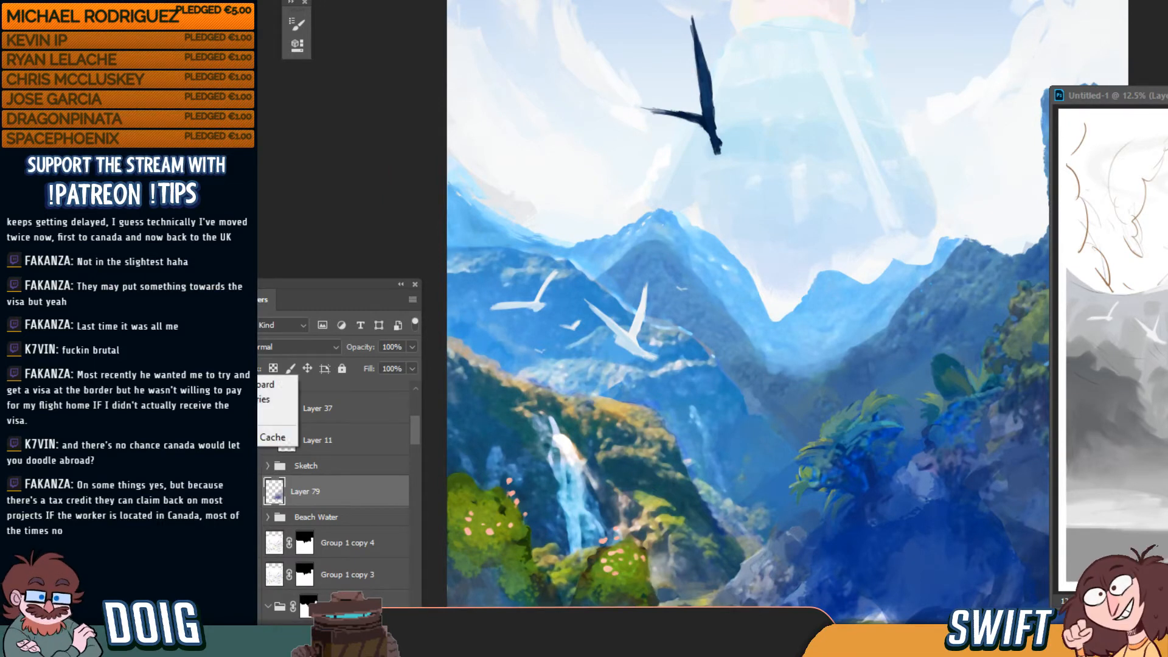
Purge cached memory and paint brighter highlights on the upper-right foliage
click(274, 412)
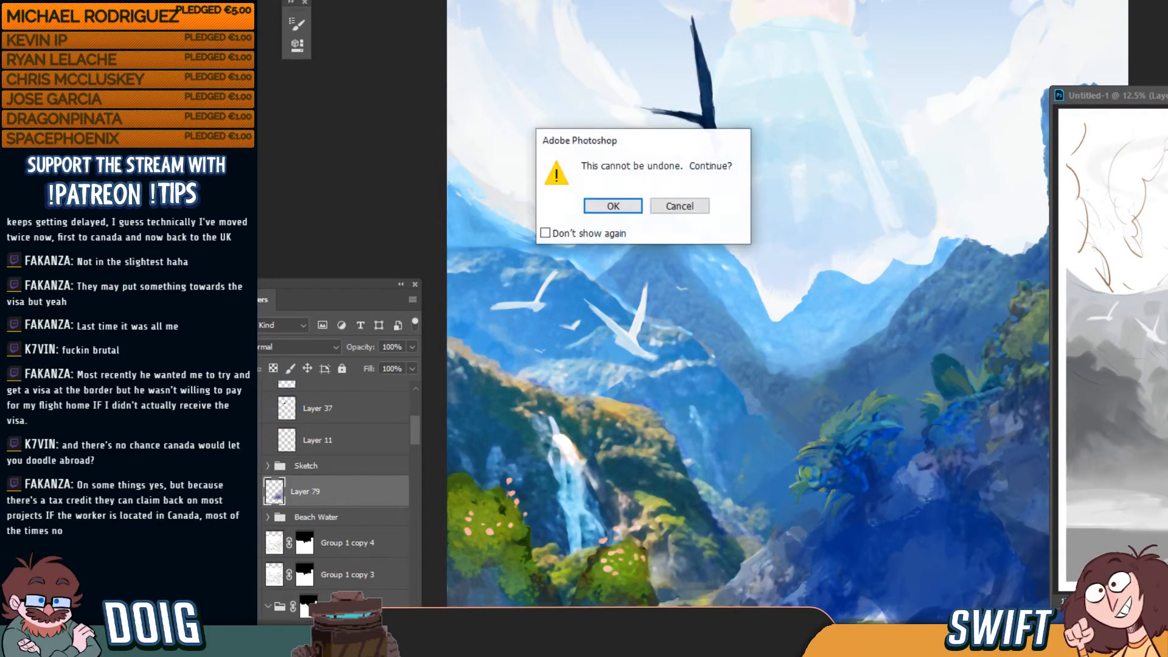
click(611, 206)
key(ctrl+plus)
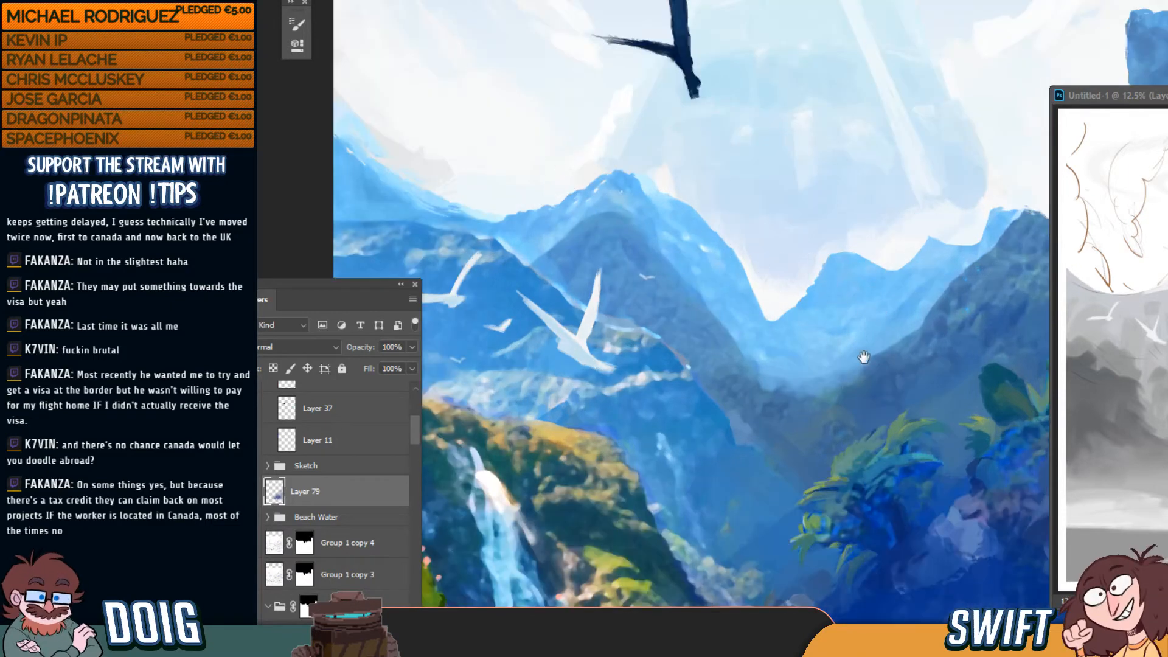
drag(790, 286, 616, 204)
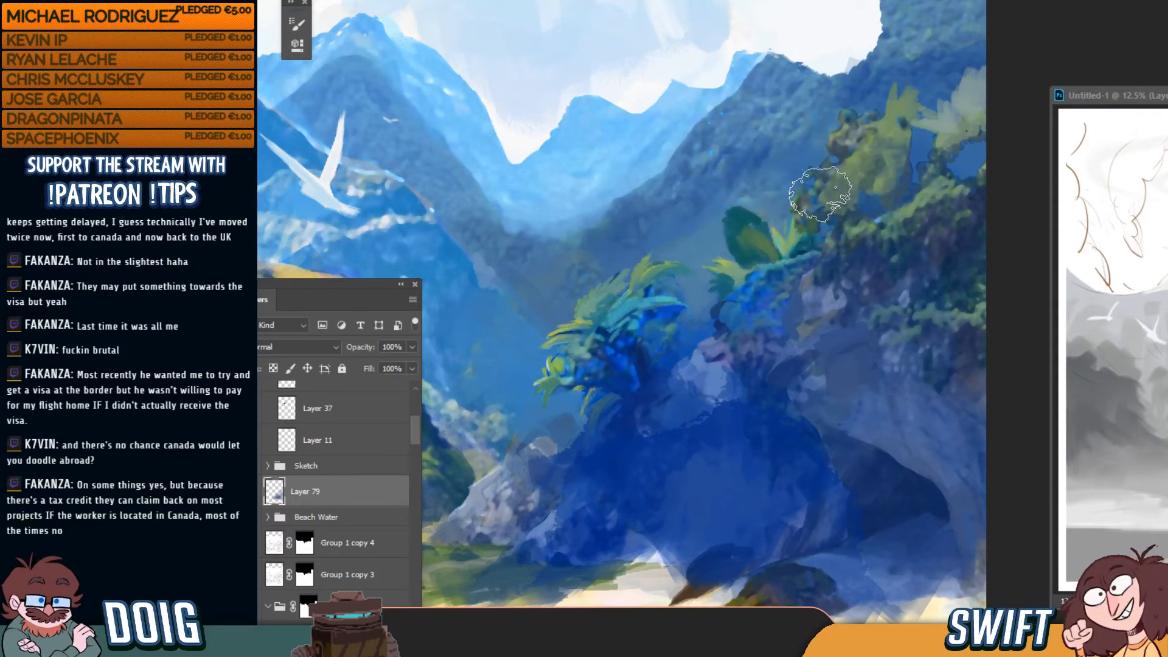
drag(877, 112, 972, 71)
key(ctrl+minus)
key(ctrl+minus)
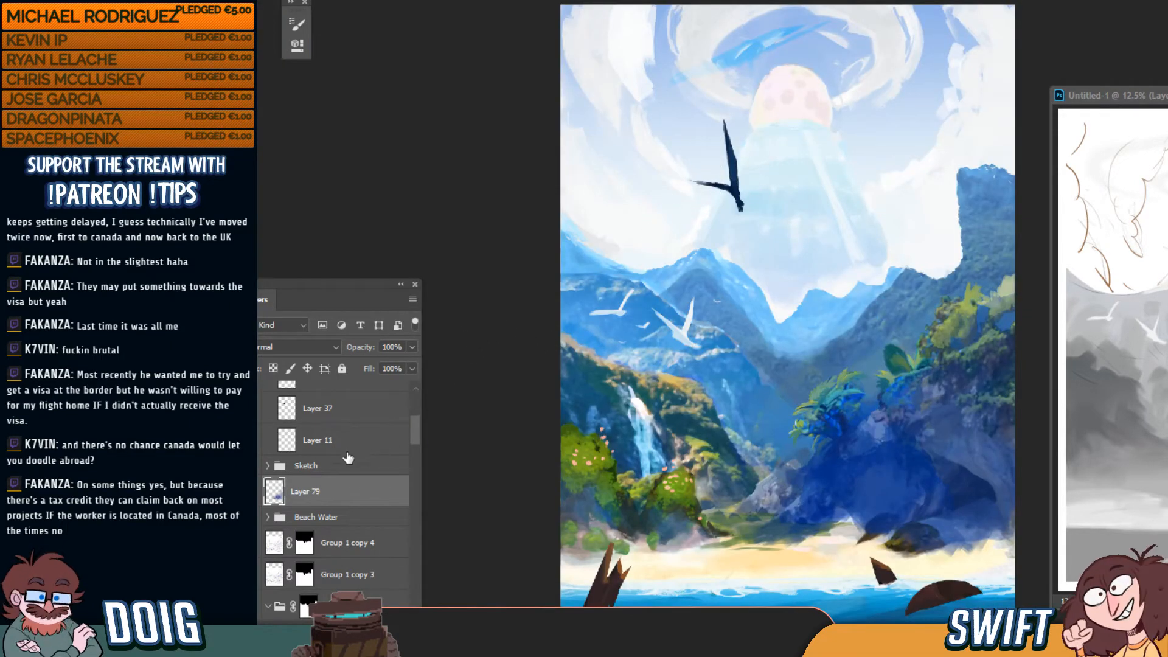
Give Layer 79 80% opacity and the Exclusion blend mode over the right-hand rocks
click(251, 491)
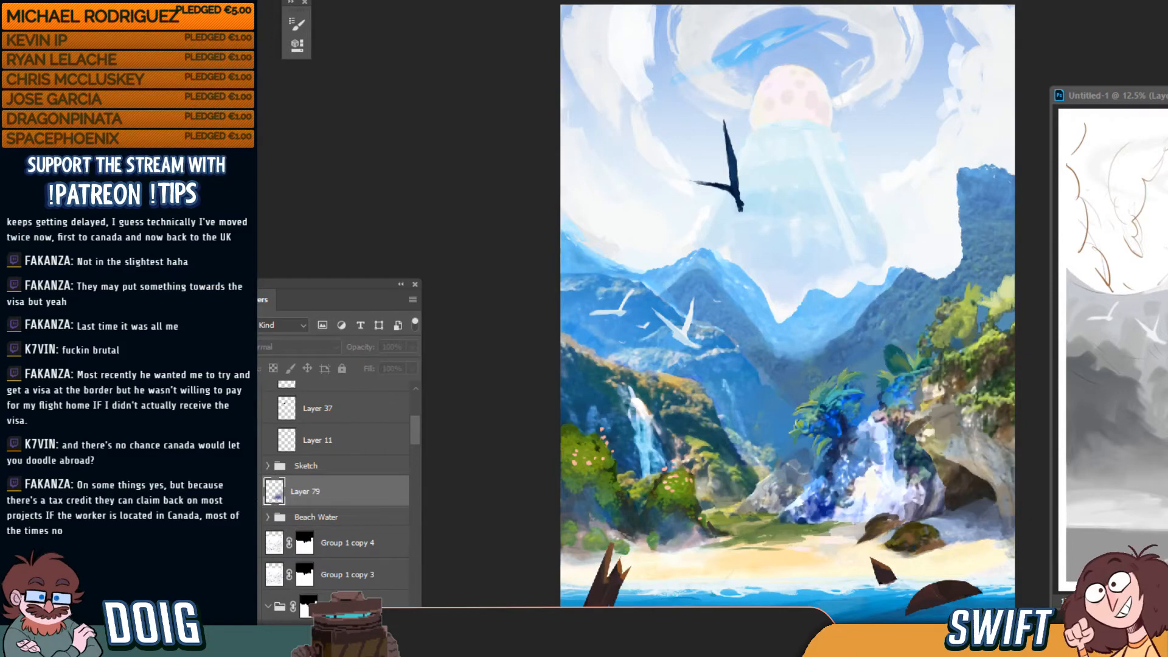
click(251, 492)
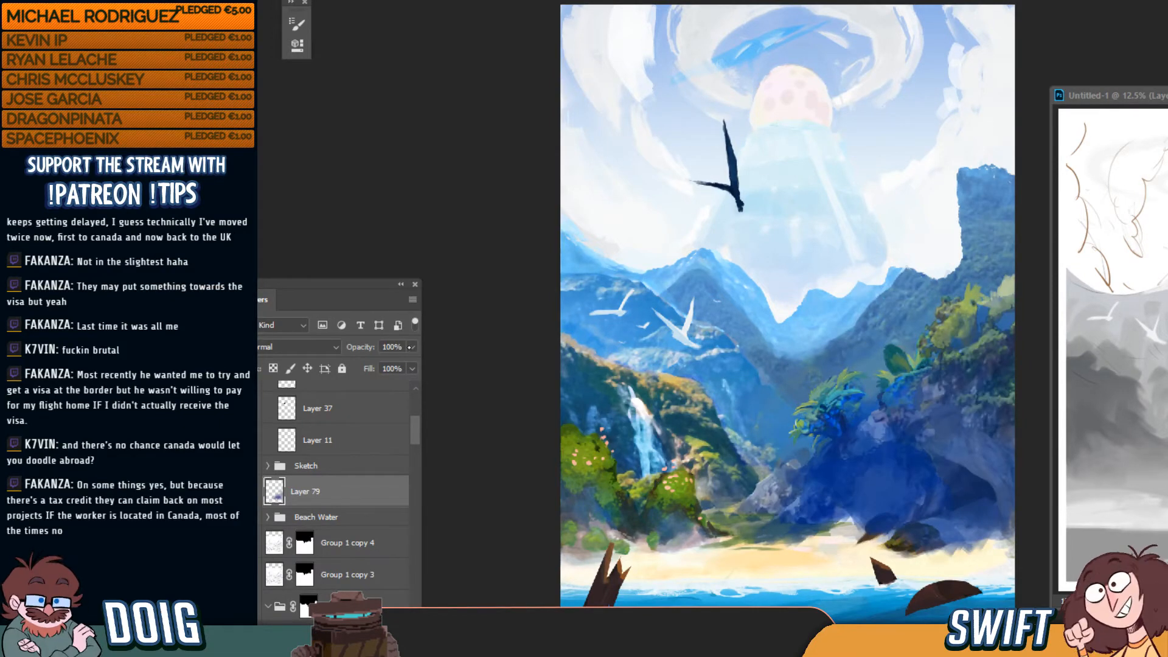
drag(412, 346, 394, 365)
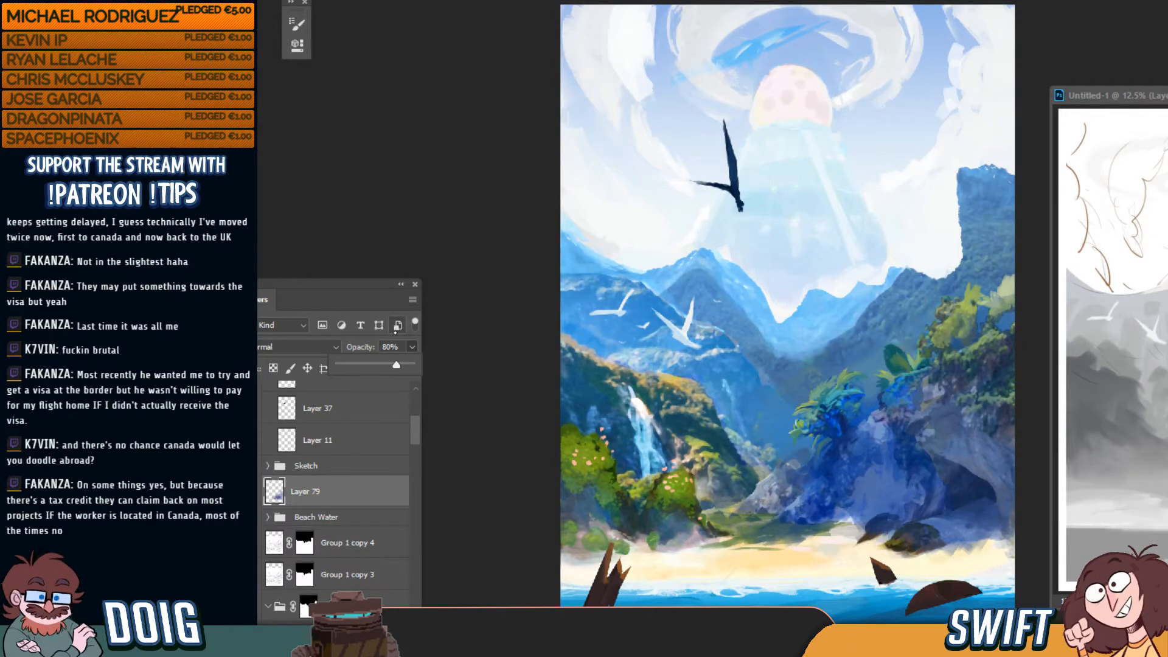
key(ctrl+plus)
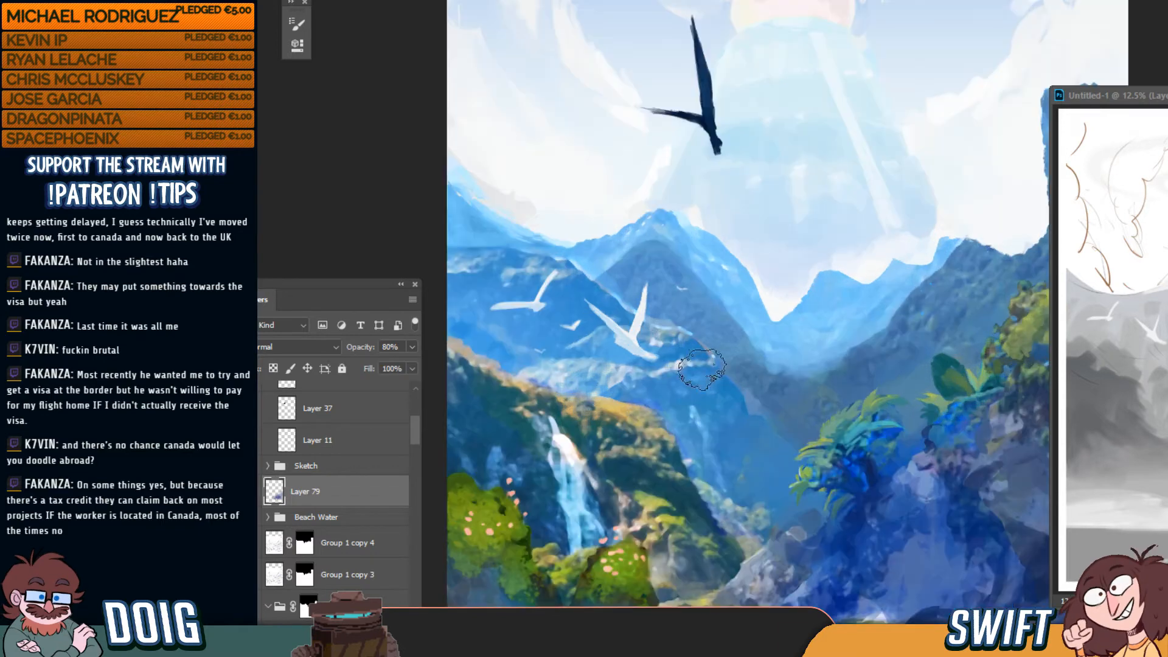
key(ctrl+plus)
drag(788, 369, 610, 239)
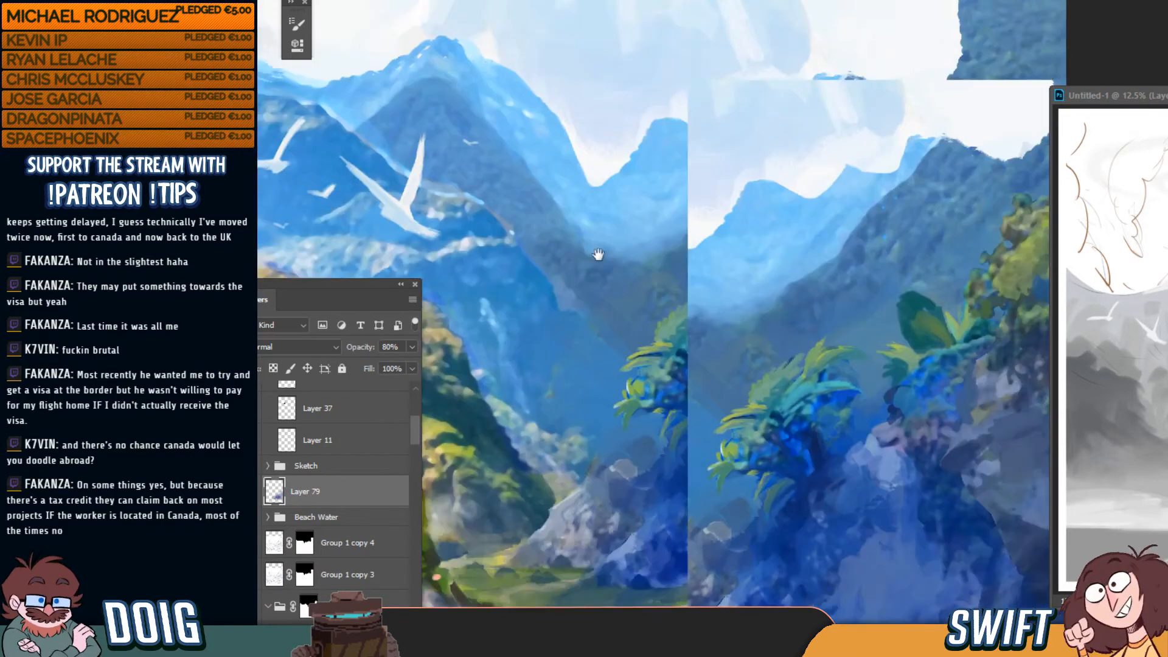
drag(680, 288, 558, 185)
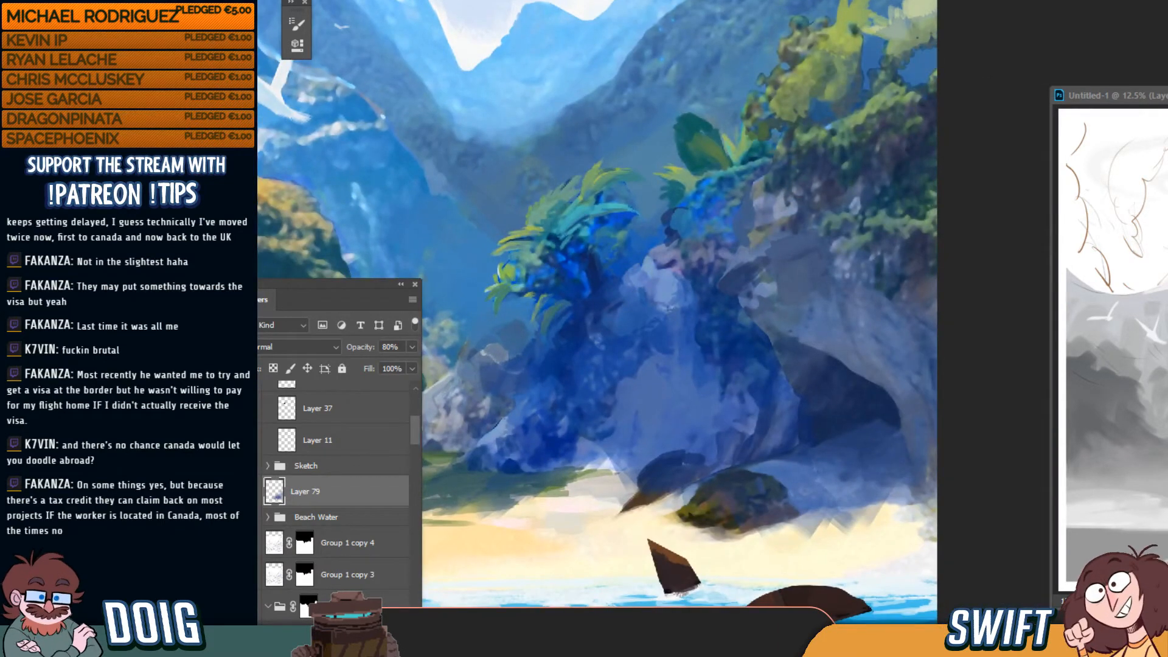
click(280, 347)
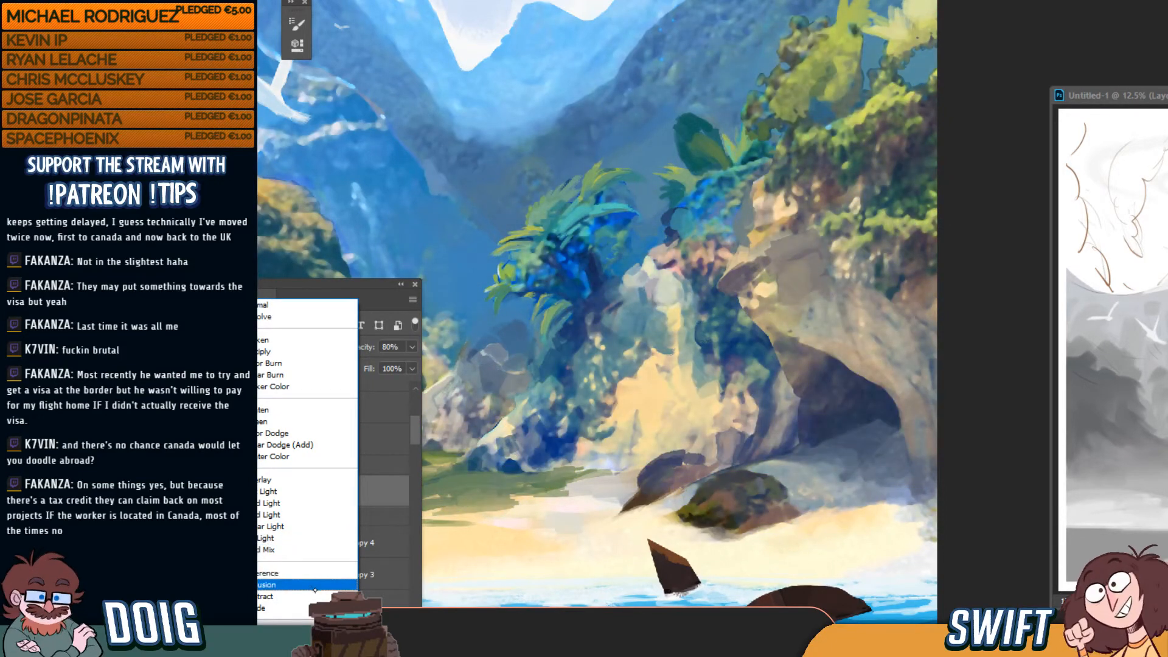
click(314, 585)
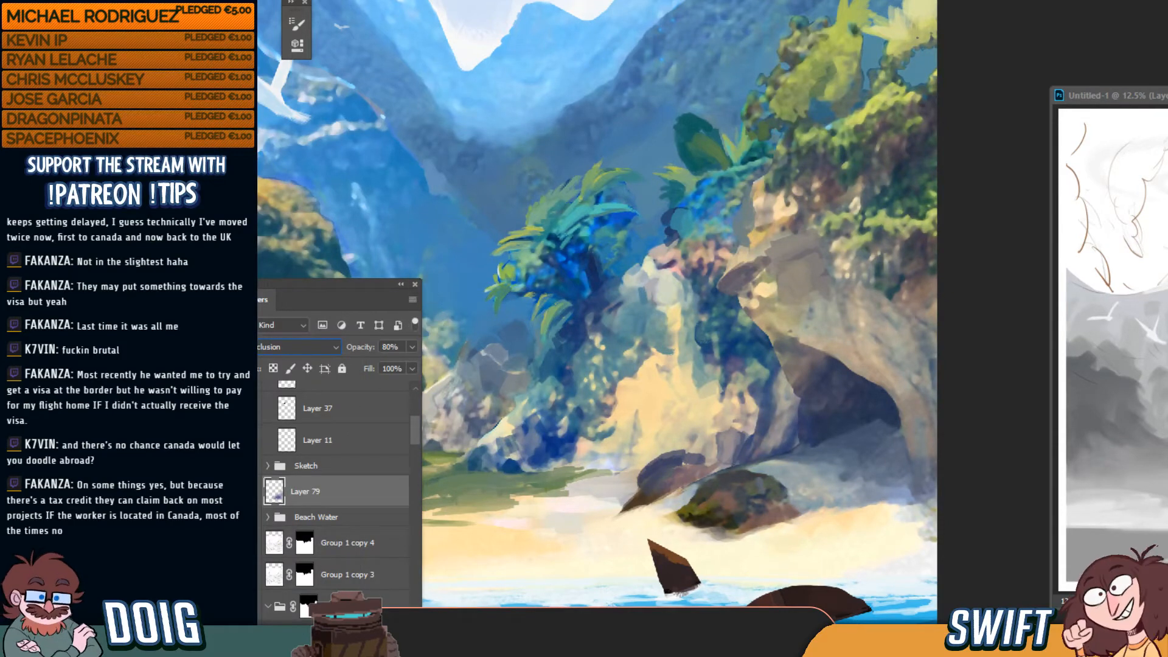
Shift the hue of Layer 79's Exclusion shading and push Lightness to maximum in Hue/Saturation
key(ctrl+minus)
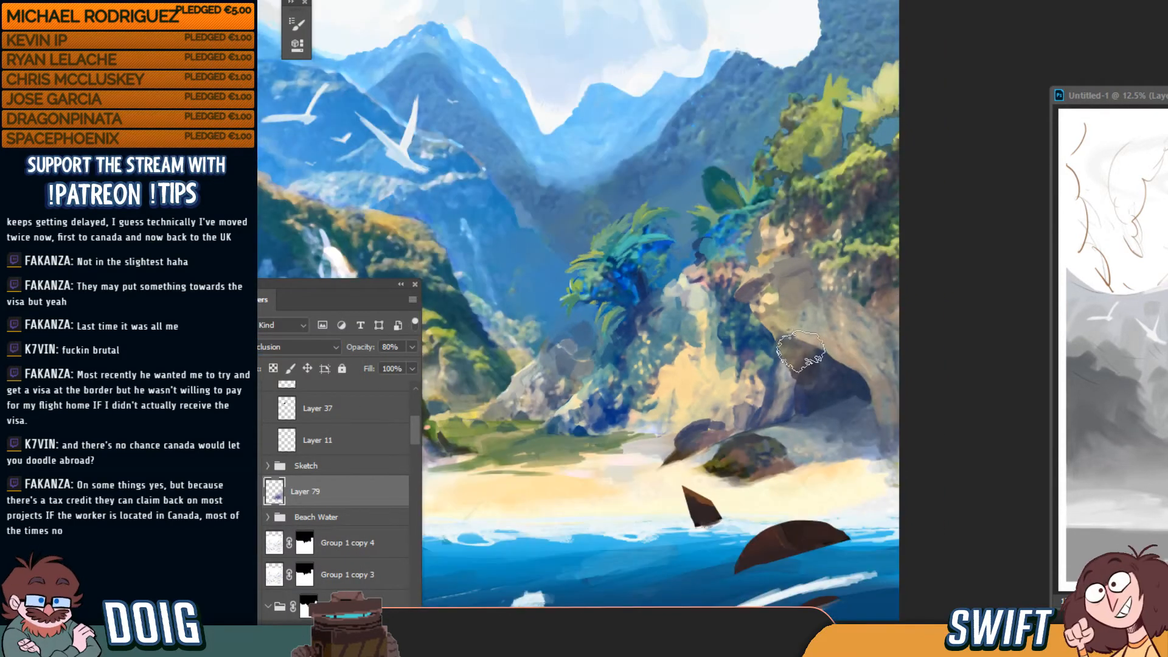
key(ctrl+0)
key(ctrl)
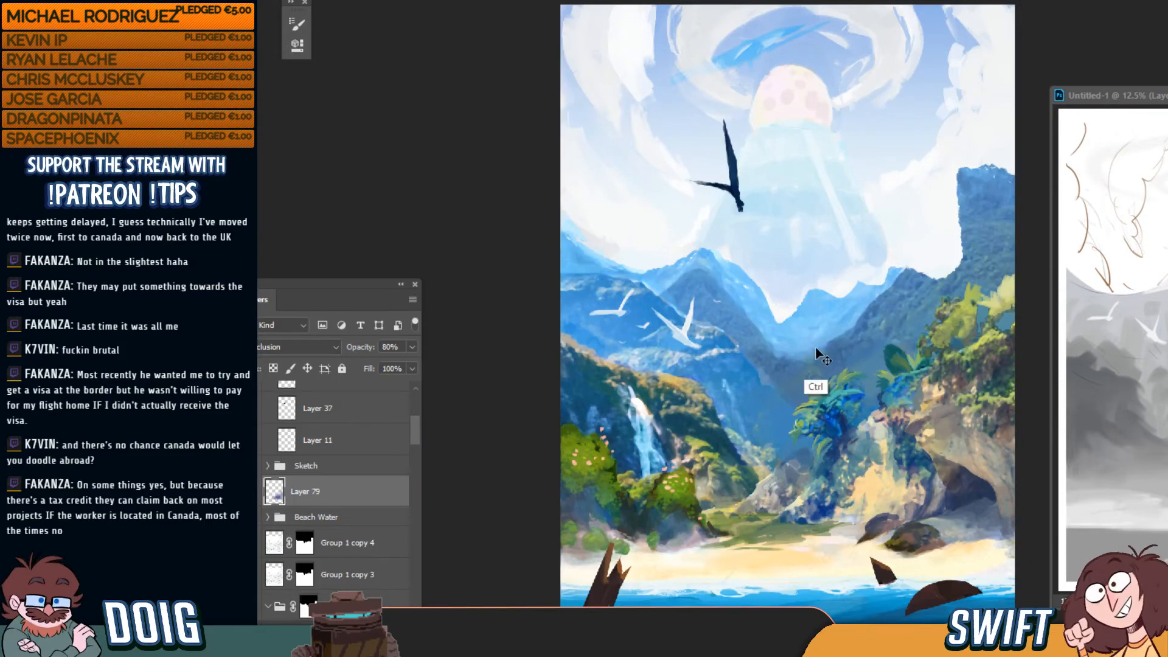
key(ctrl+u)
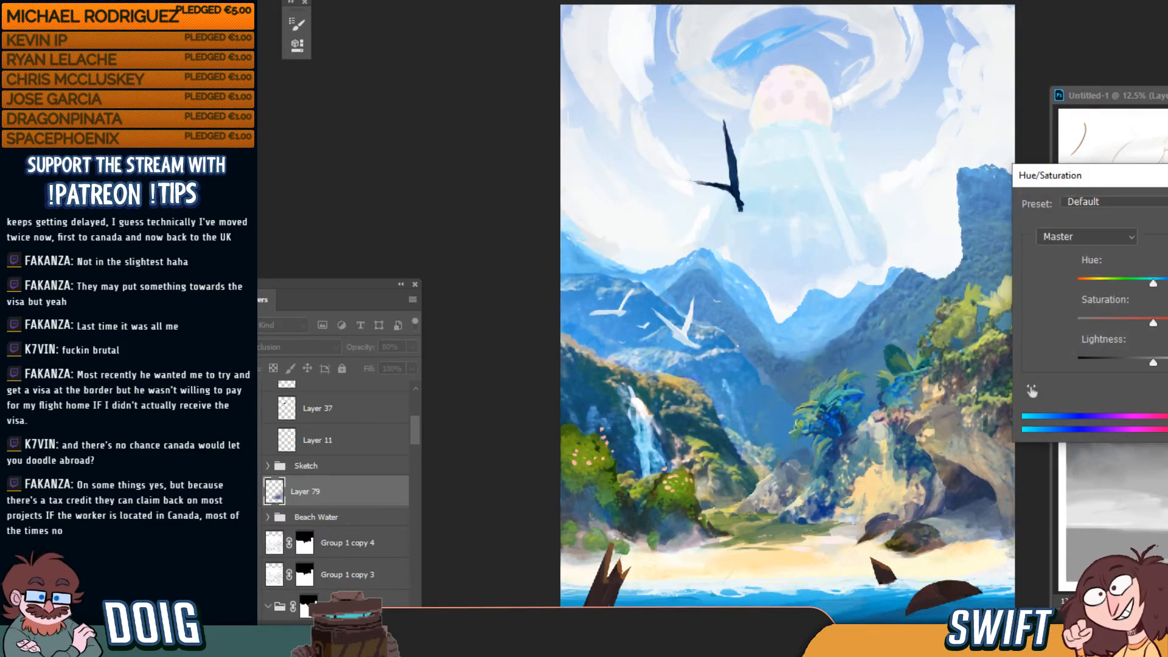
mouse_move(1155, 284)
mouse_down()
mouse_move(1167, 285)
mouse_move(1067, 294)
mouse_up()
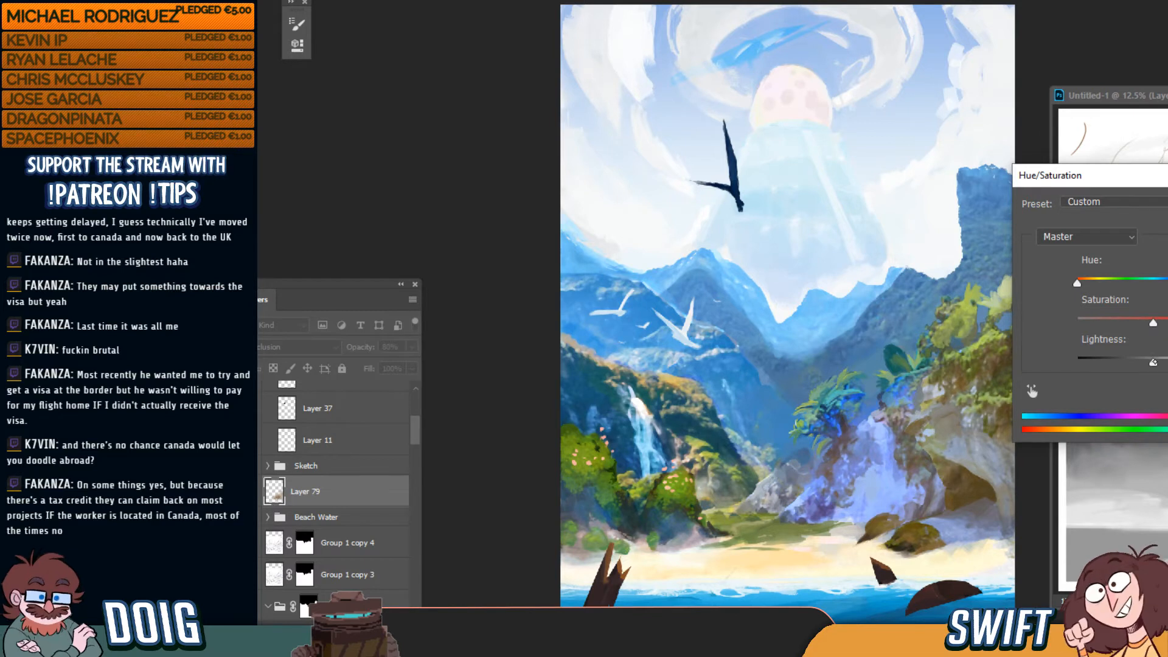
mouse_move(1153, 363)
mouse_down()
mouse_move(1117, 364)
mouse_move(1159, 364)
mouse_up()
drag(1154, 363, 1164, 362)
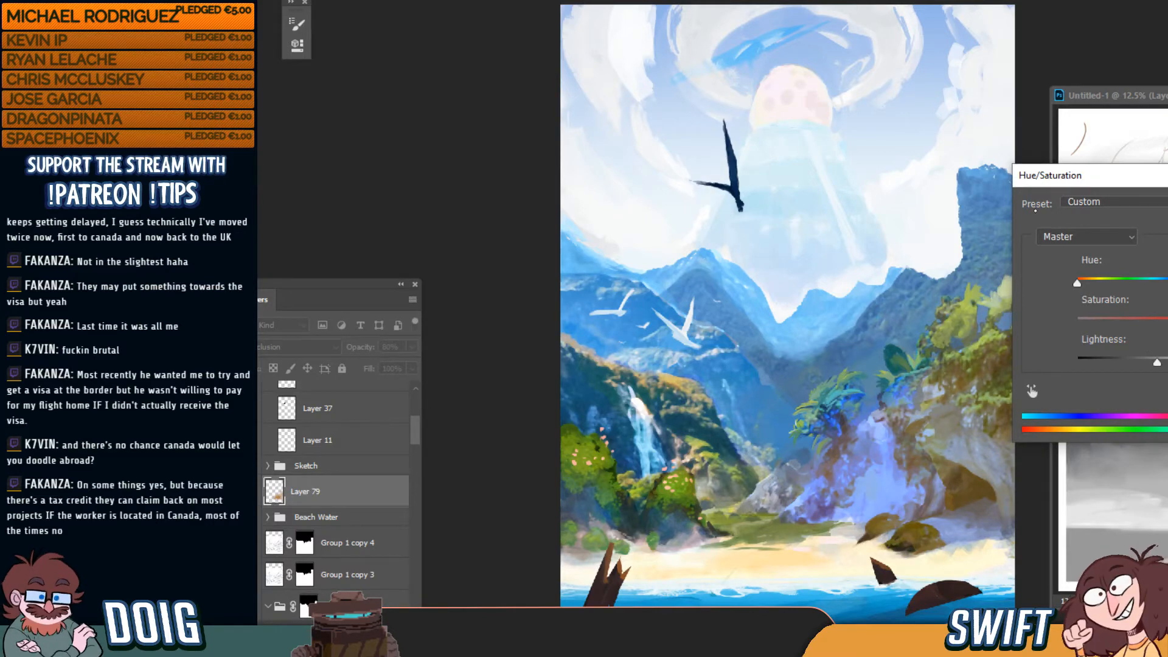
Zoom onto the waterfall rocks and fine-tune lightness and hue toward red and cyan tints
key(ctrl+plus)
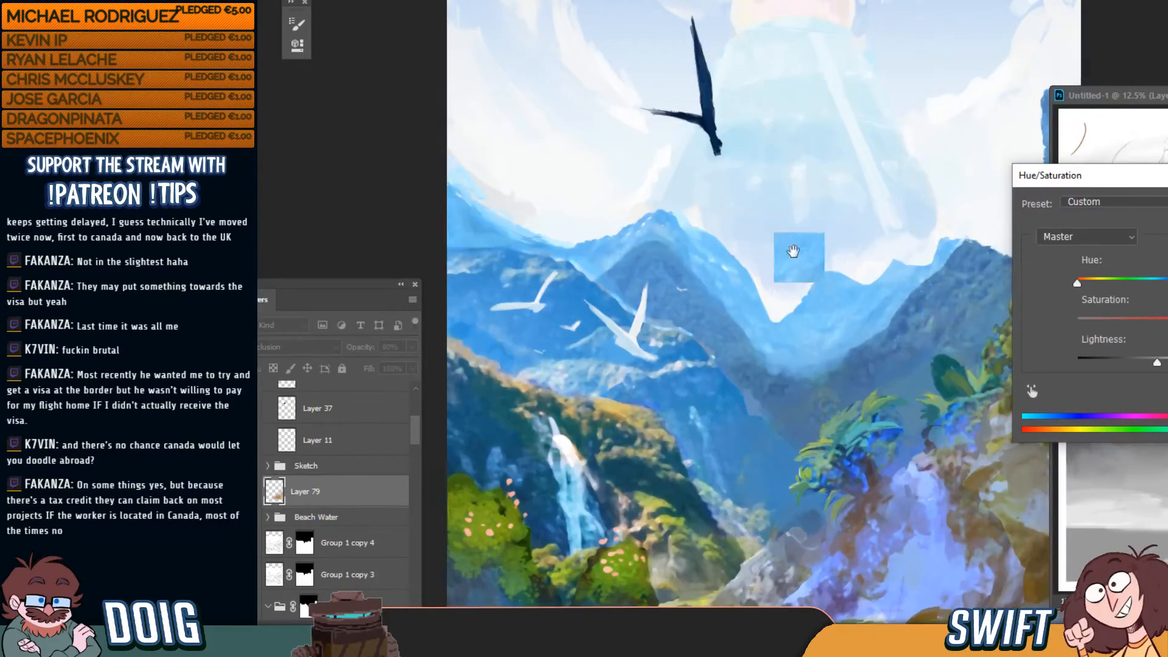
mouse_move(791, 250)
mouse_down()
mouse_move(661, 159)
mouse_move(637, 122)
mouse_up()
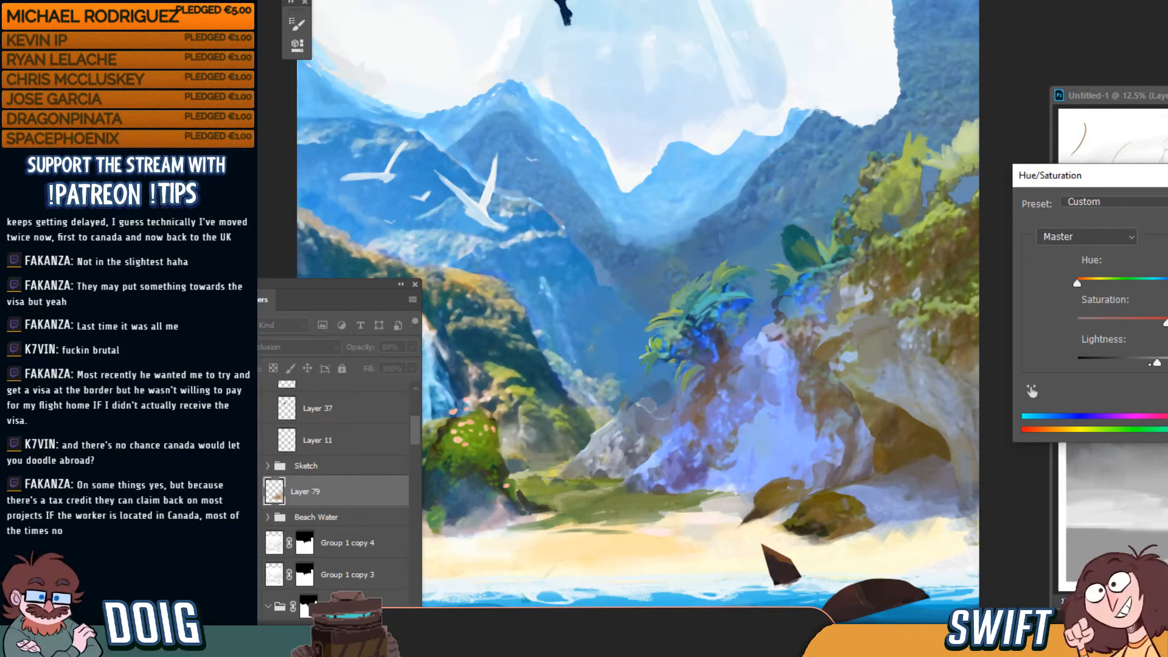
mouse_move(1155, 363)
mouse_down()
mouse_move(1132, 363)
mouse_move(1164, 361)
mouse_up()
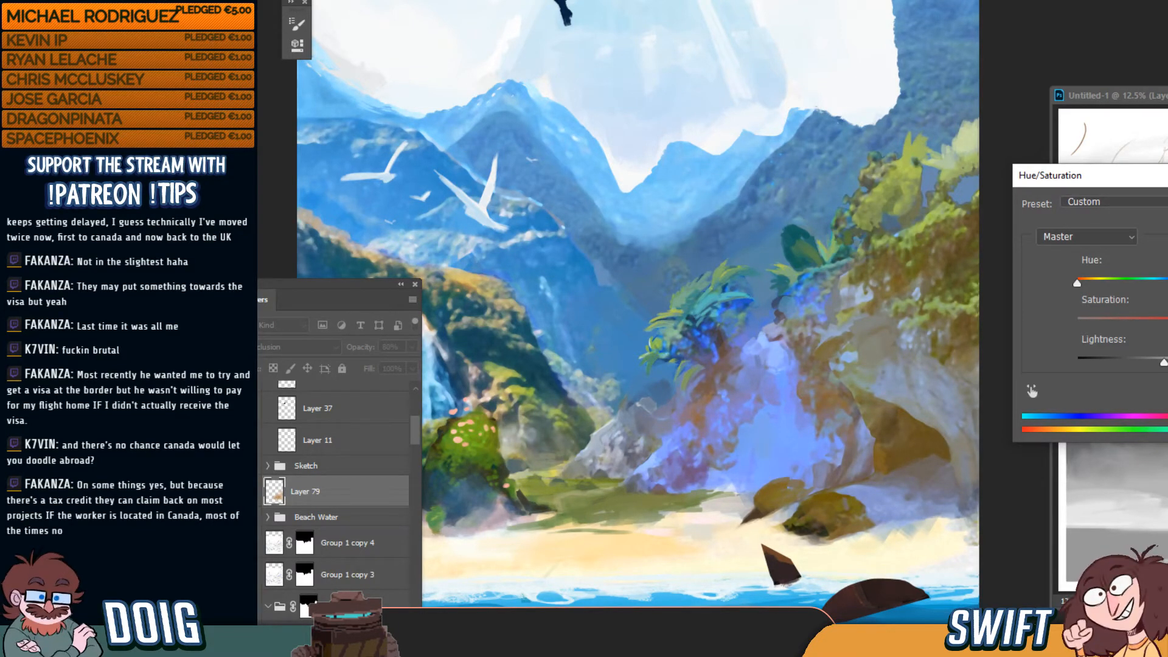
drag(1081, 284, 1167, 283)
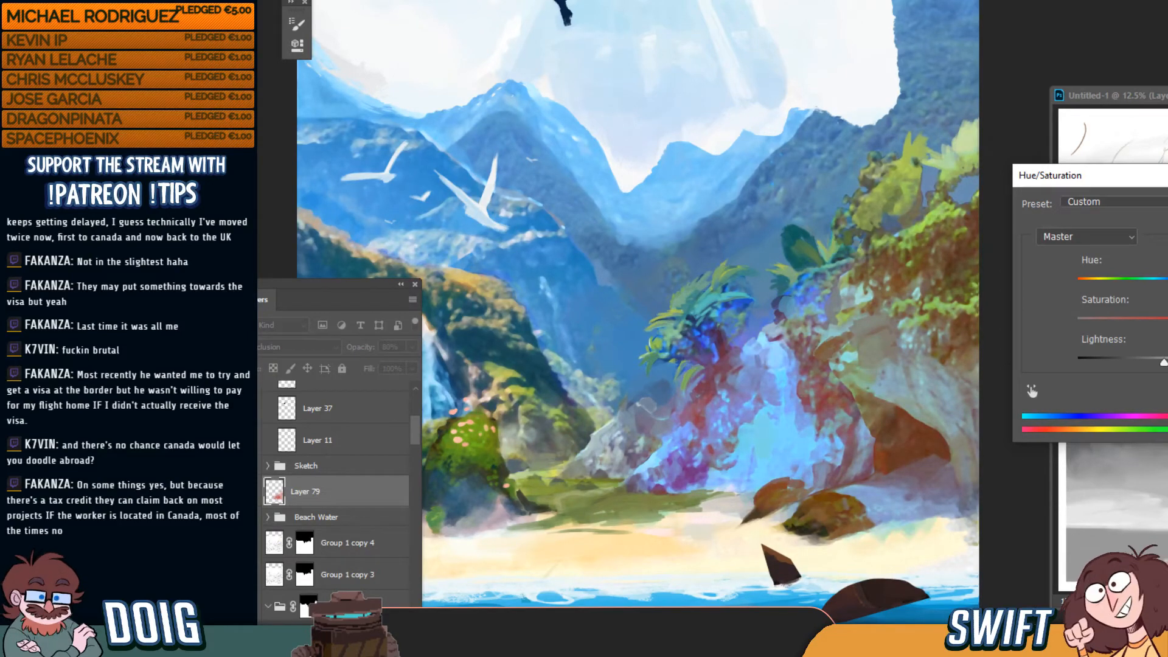
Commit the Hue/Saturation change and frame the right-hand rocks in view
key(Return)
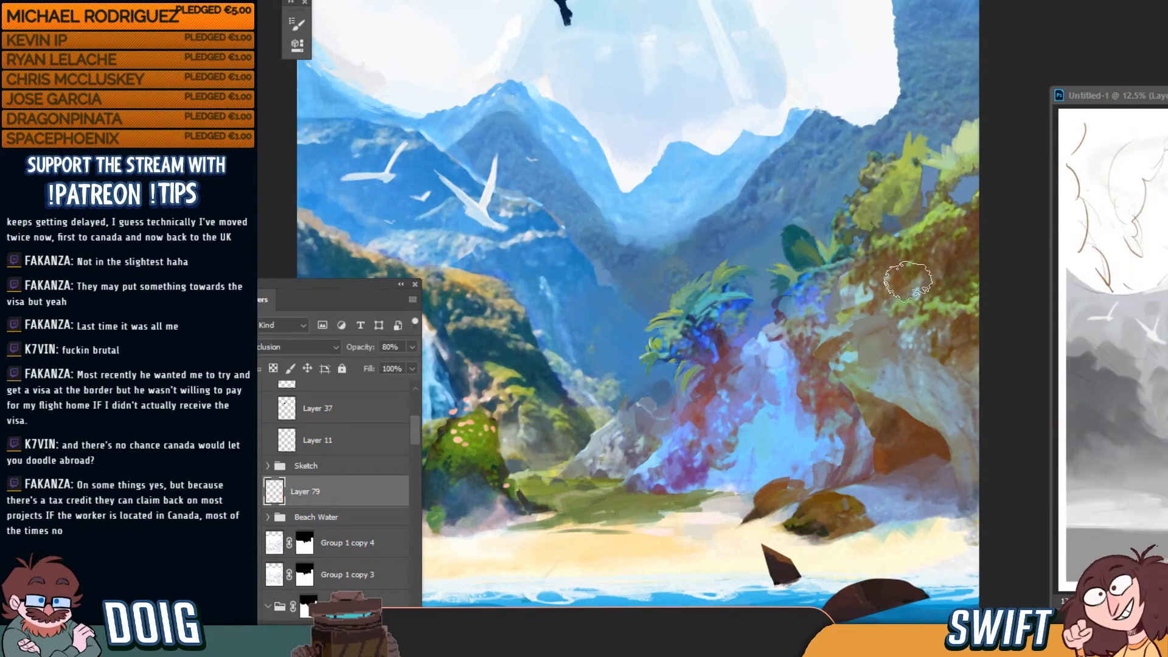
key(ctrl+0)
key(ctrl+minus)
key(ctrl+minus)
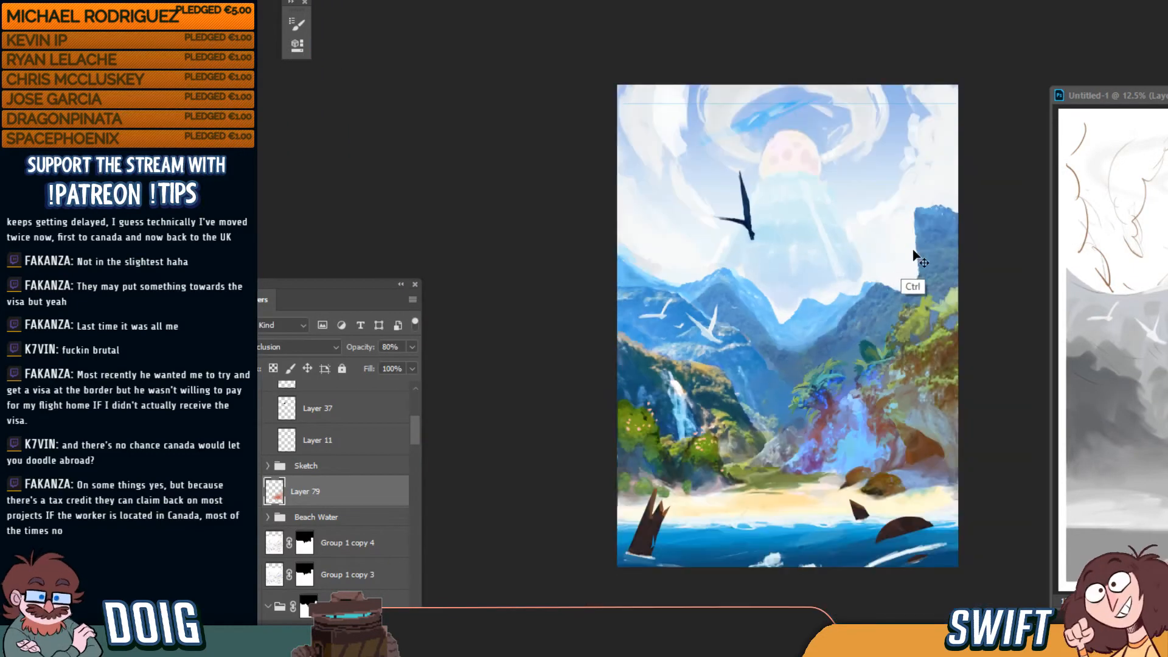
key(ctrl+plus)
key(ctrl+plus)
key(ctrl+plus)
key(ctrl+plus)
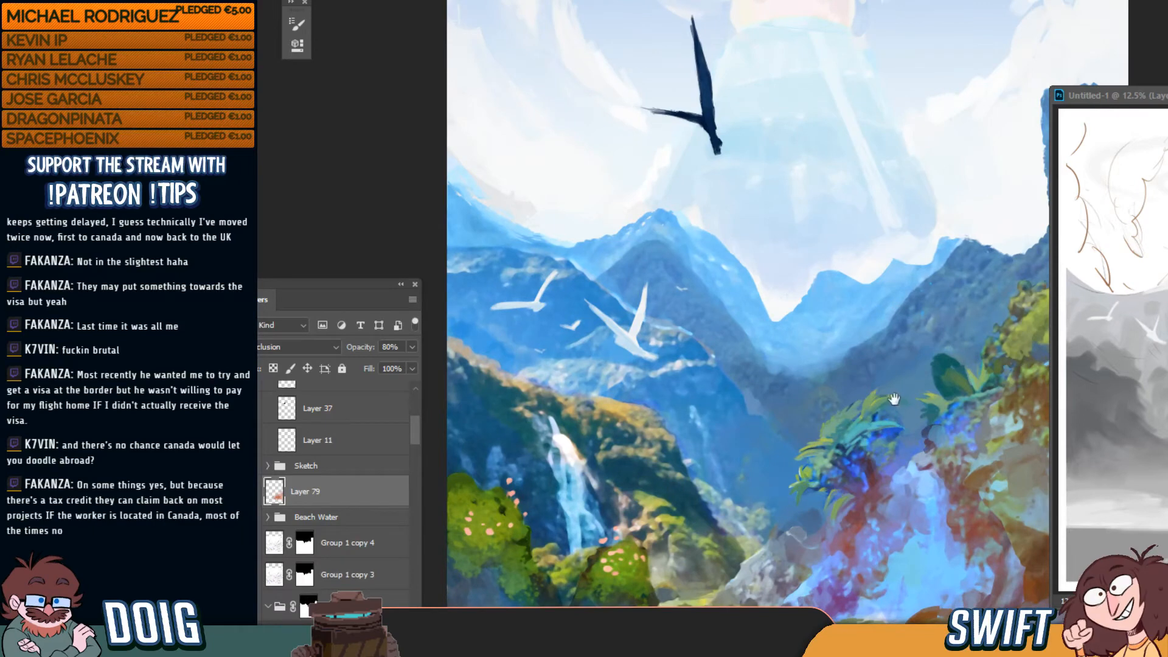
drag(893, 398, 768, 274)
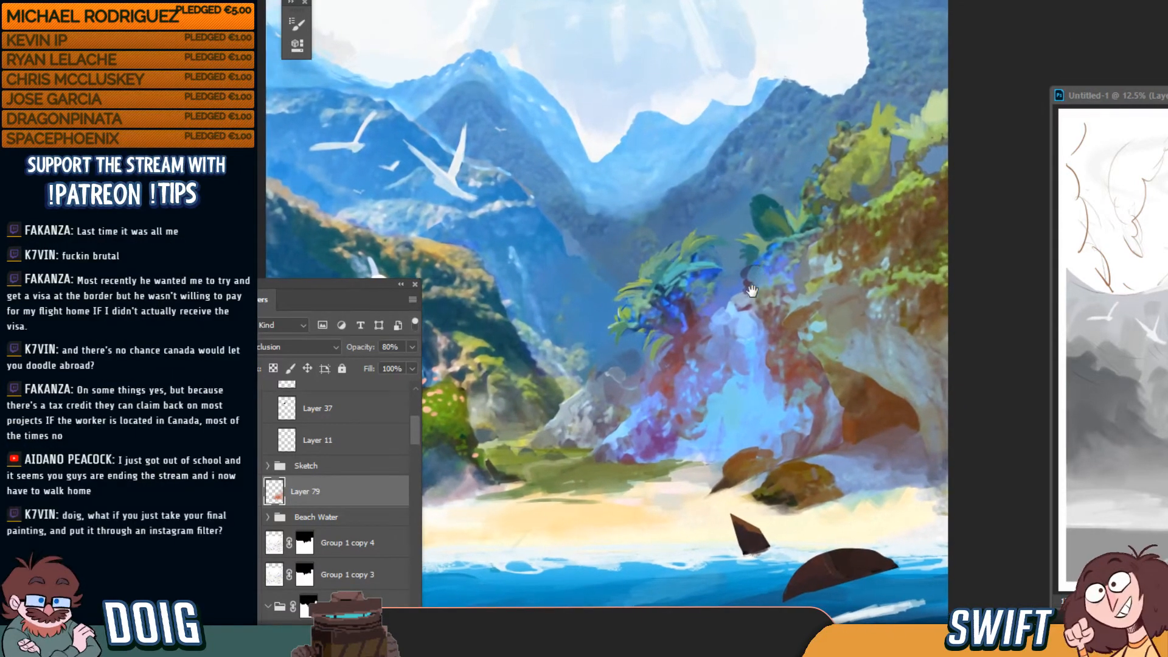
mouse_move(800, 348)
mouse_down()
mouse_move(782, 335)
mouse_move(778, 351)
mouse_up()
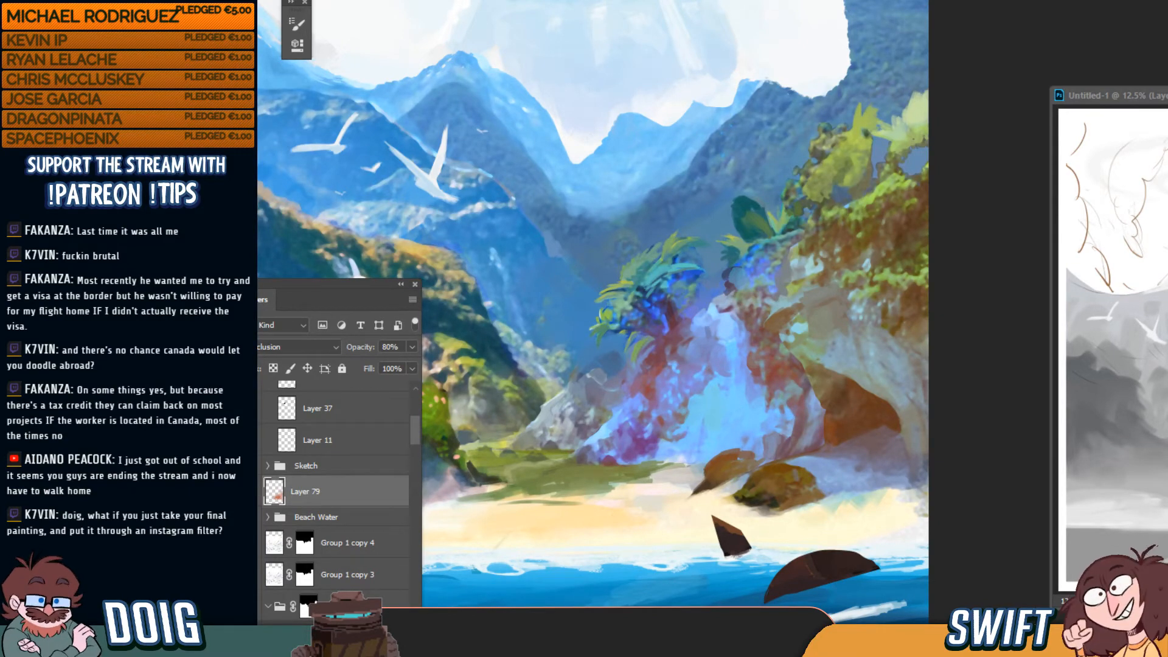
mouse_move(742, 339)
mouse_down()
mouse_move(764, 331)
mouse_move(750, 365)
mouse_up()
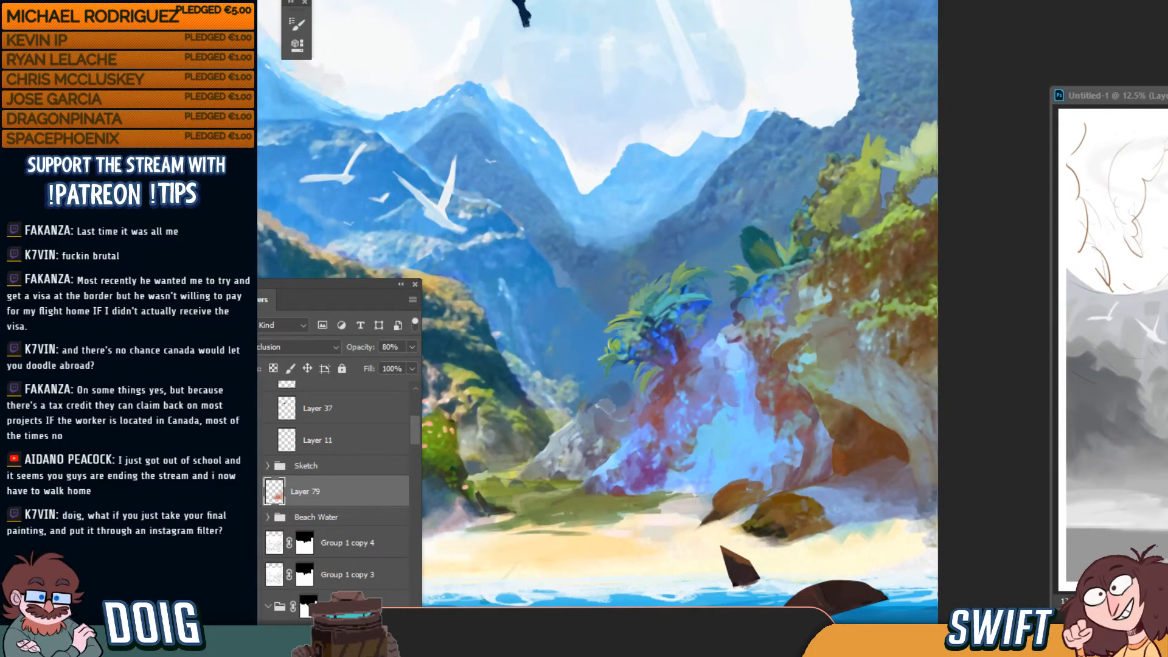
Compare Layer 79 on and off, then erase its tint from the waterfall rocks with a larger eraser
click(249, 491)
click(249, 492)
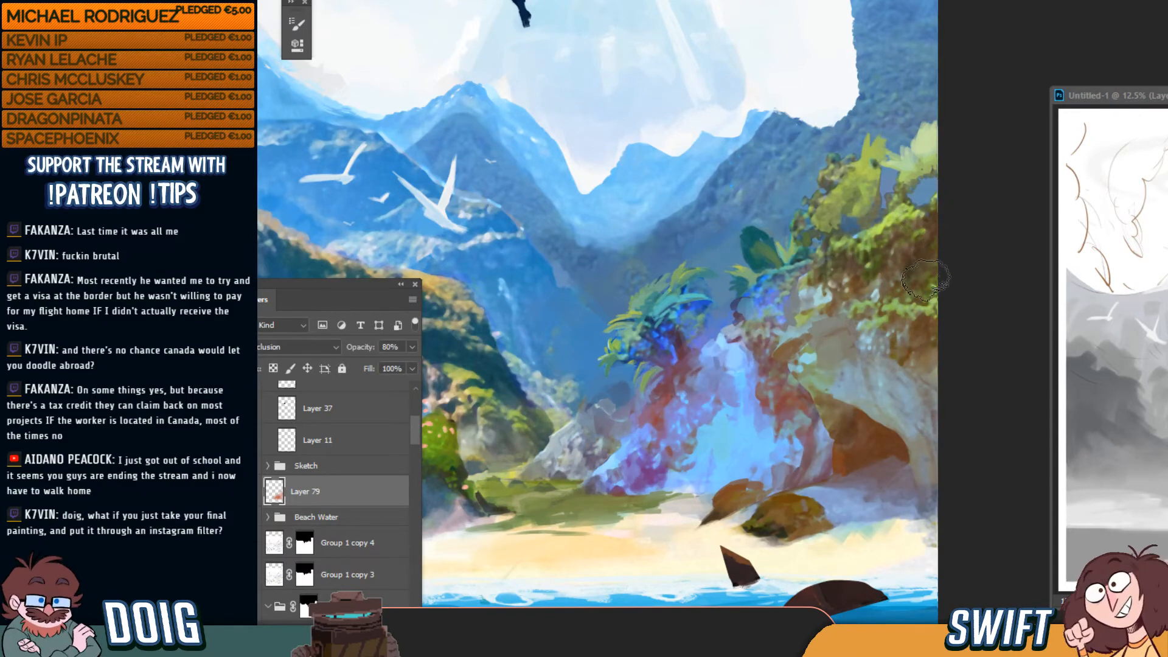
key(])
key(])
key(])
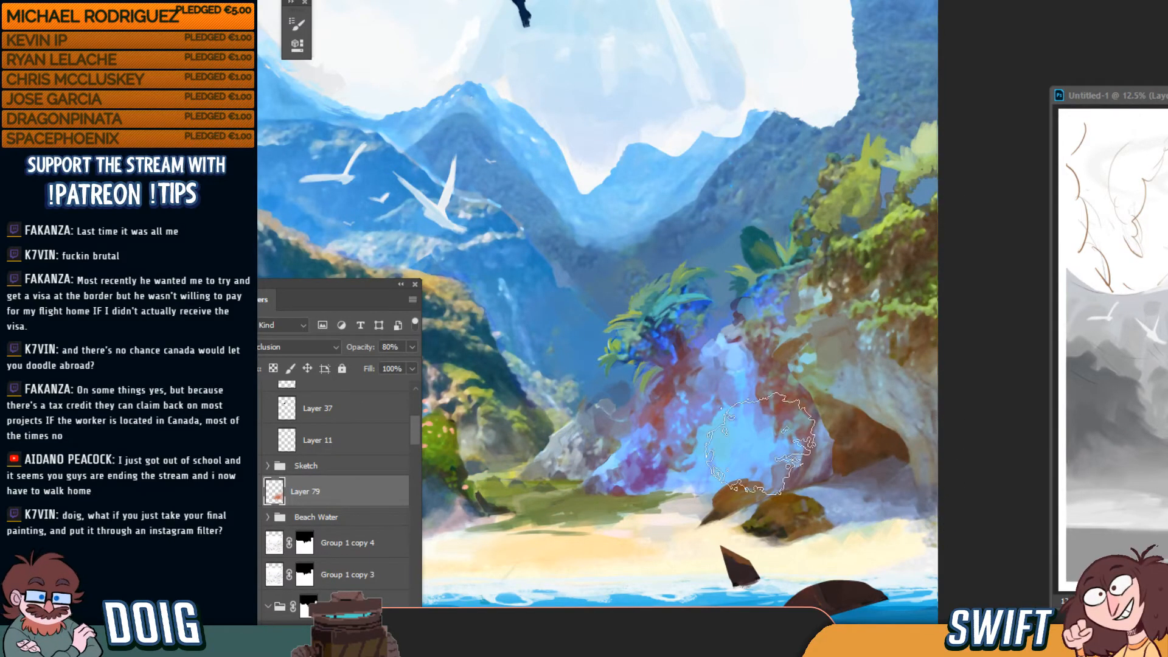
mouse_move(747, 419)
mouse_down()
mouse_move(643, 429)
mouse_move(686, 320)
mouse_move(748, 387)
mouse_move(836, 307)
mouse_up()
key(ctrl+minus)
key(ctrl+minus)
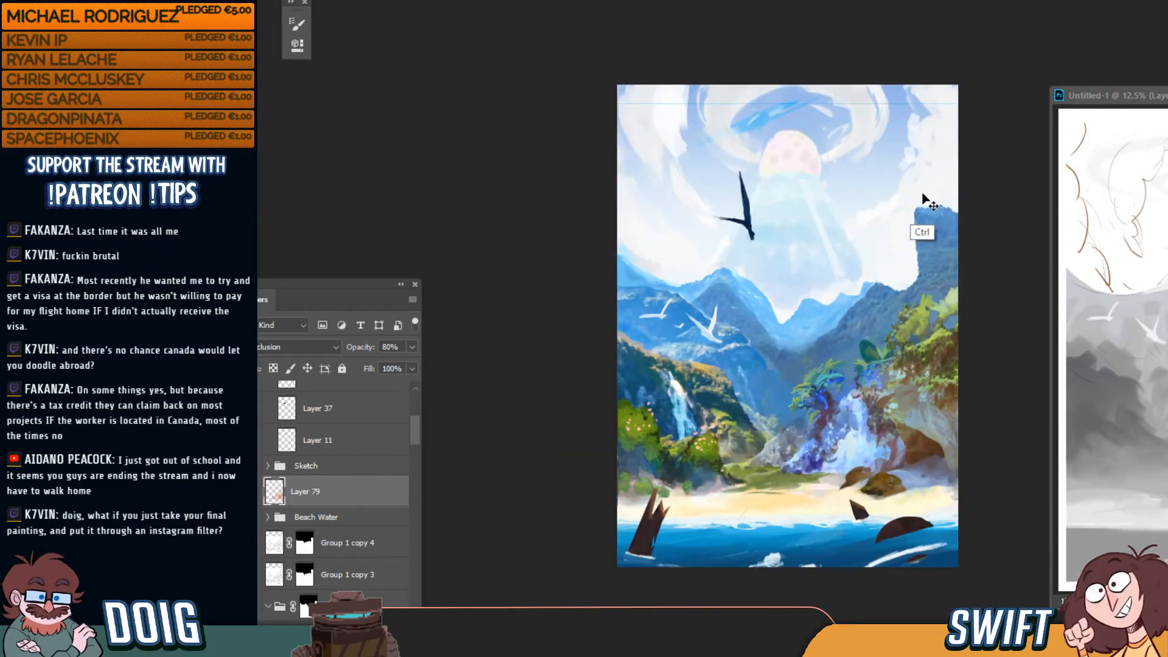
key(ctrl+plus)
key(ctrl+plus)
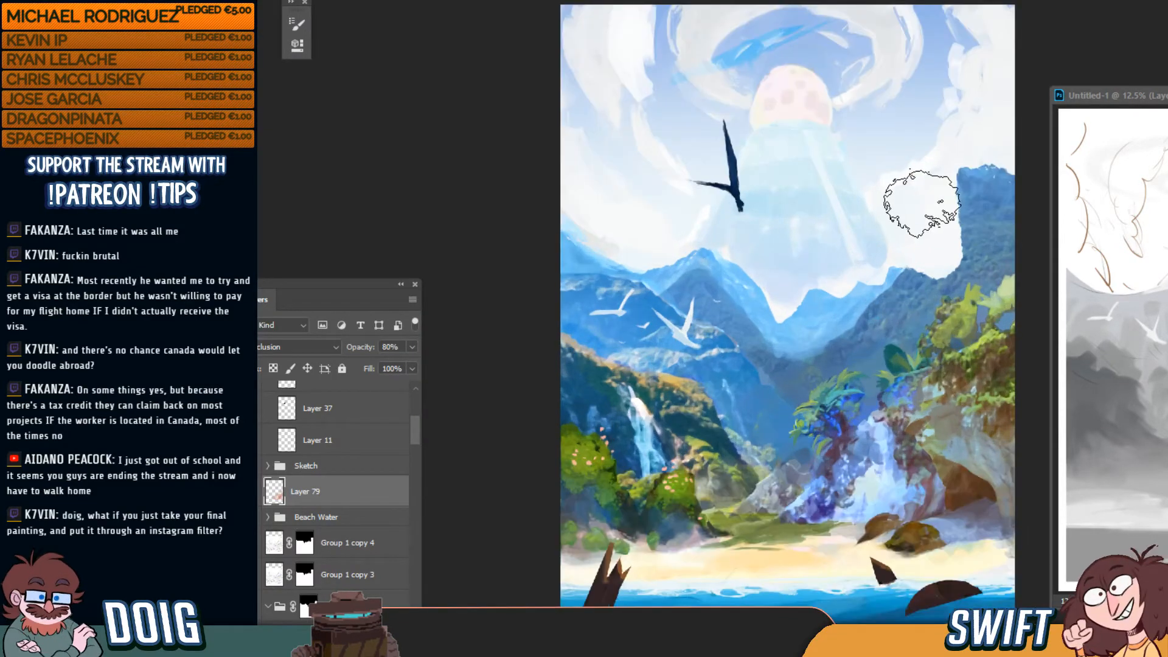
drag(901, 362, 798, 234)
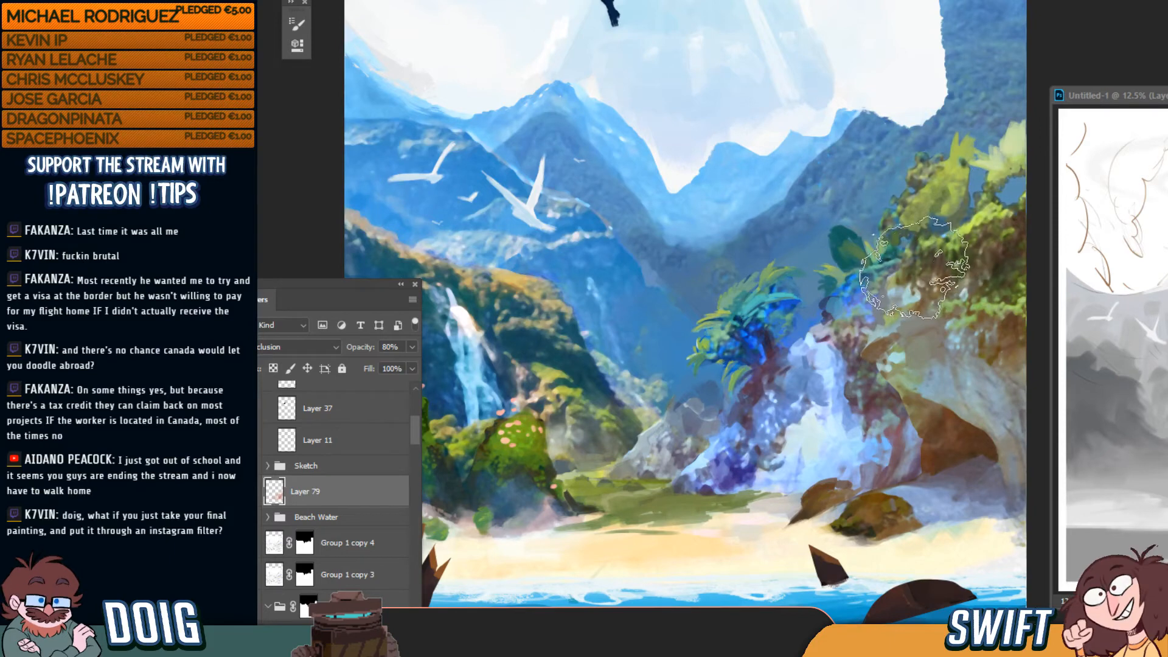
key(ctrl+minus)
key(ctrl+minus)
key(ctrl+minus)
key(ctrl+minus)
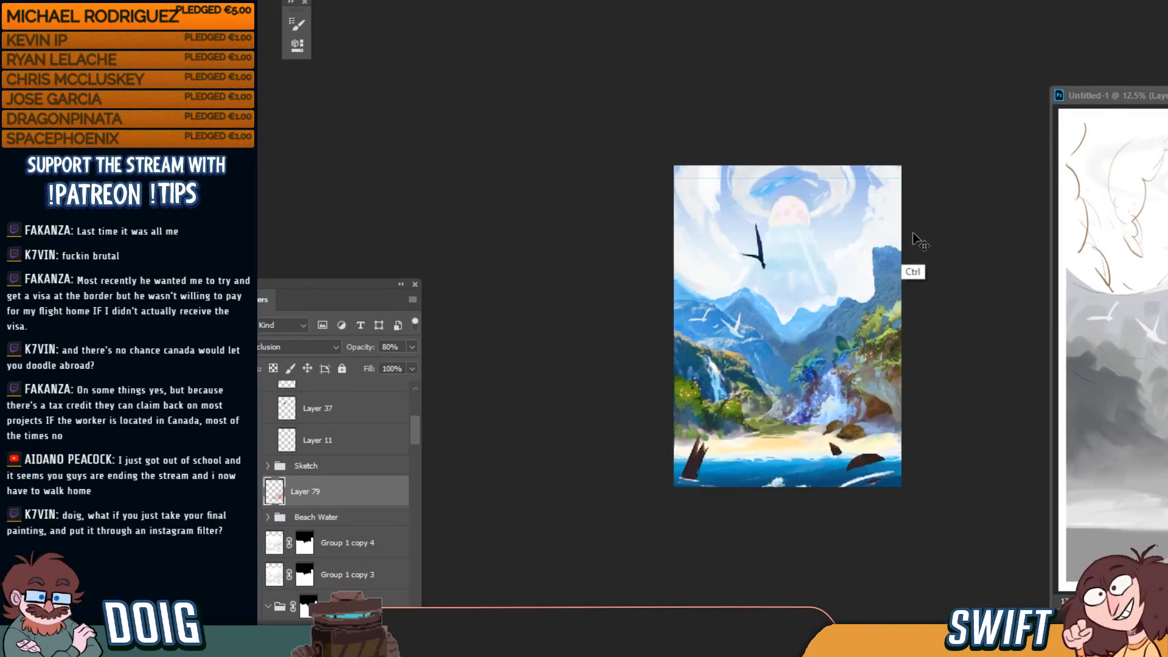
key(ctrl+plus)
key(ctrl+plus)
key(ctrl+plus)
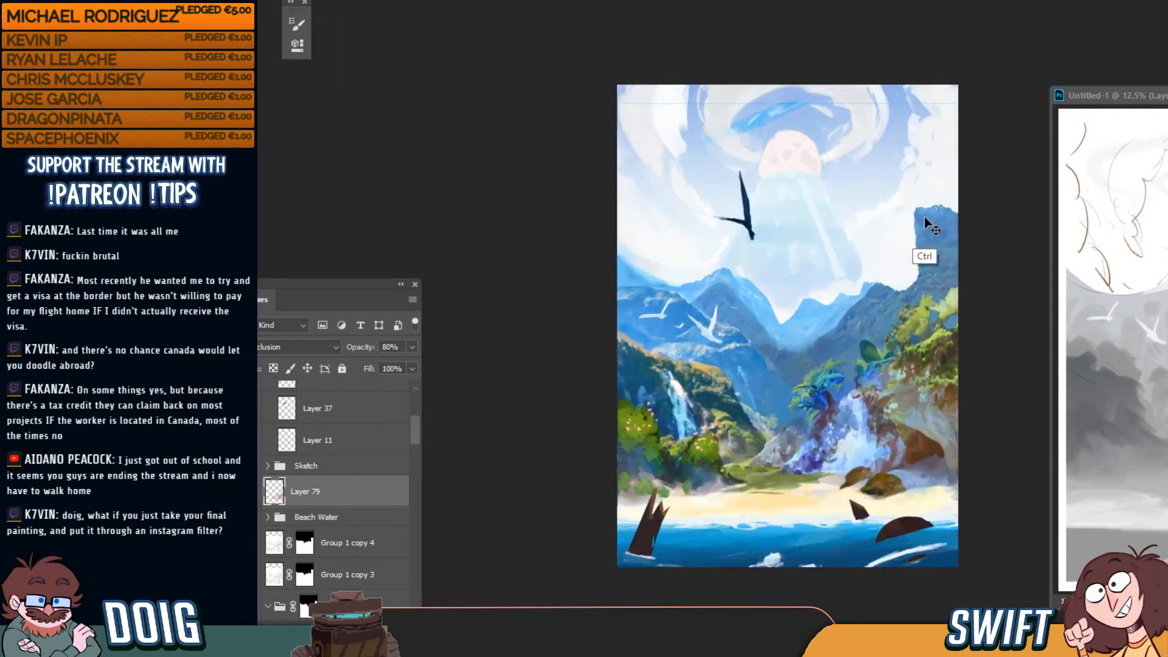
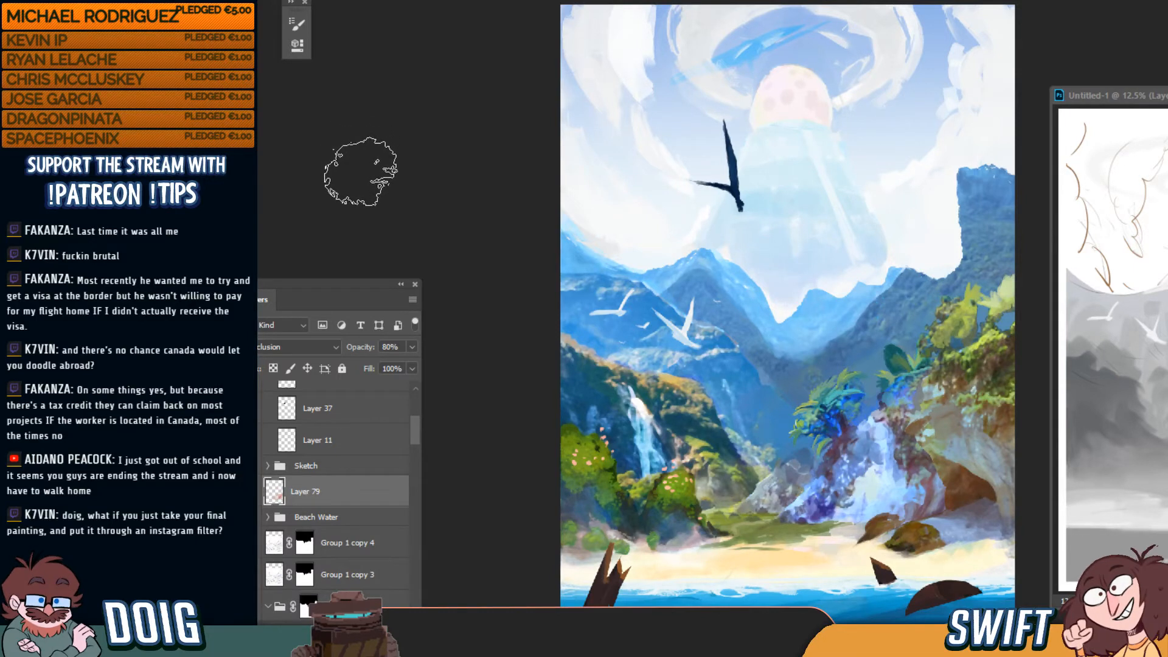
Compare Layer 79's cave and waterfall tint off and on twice, then maximize the browser copy of the painting
click(252, 492)
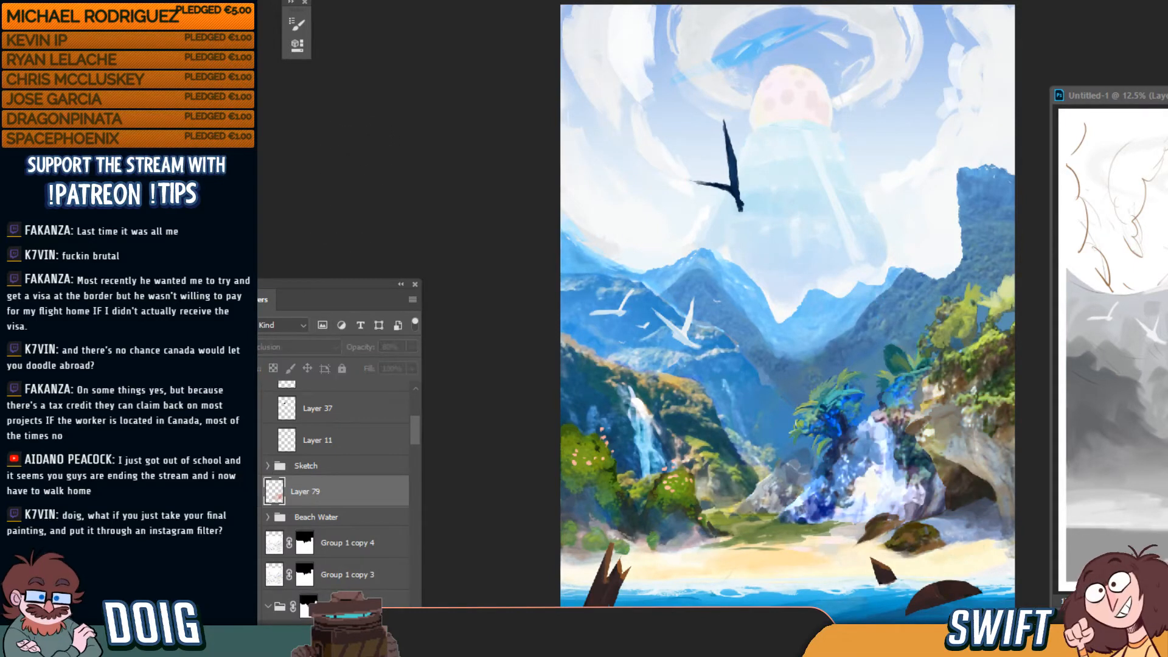
click(251, 492)
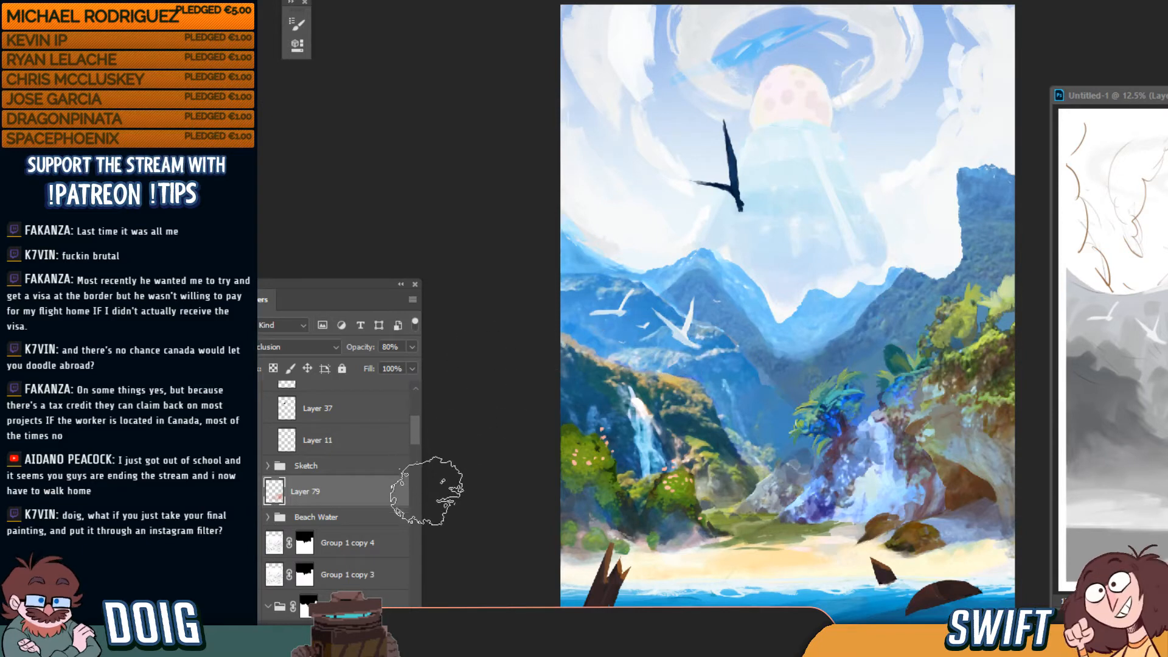
mouse_move(415, 433)
mouse_down()
mouse_move(416, 416)
mouse_move(418, 463)
mouse_move(414, 431)
mouse_up()
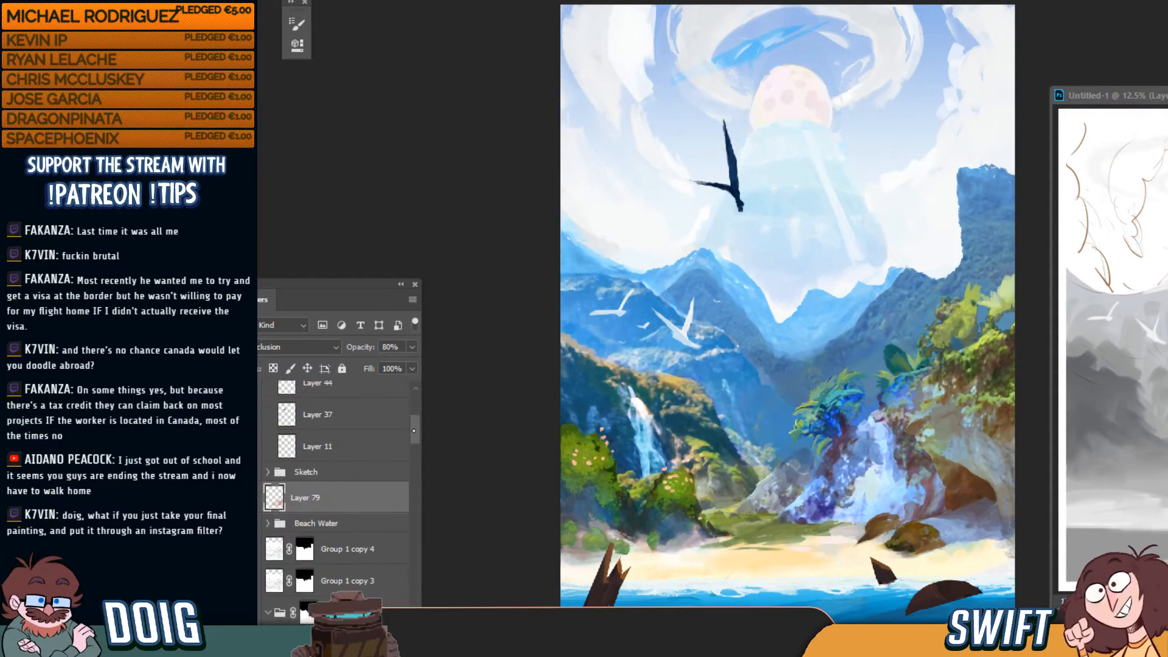
click(251, 498)
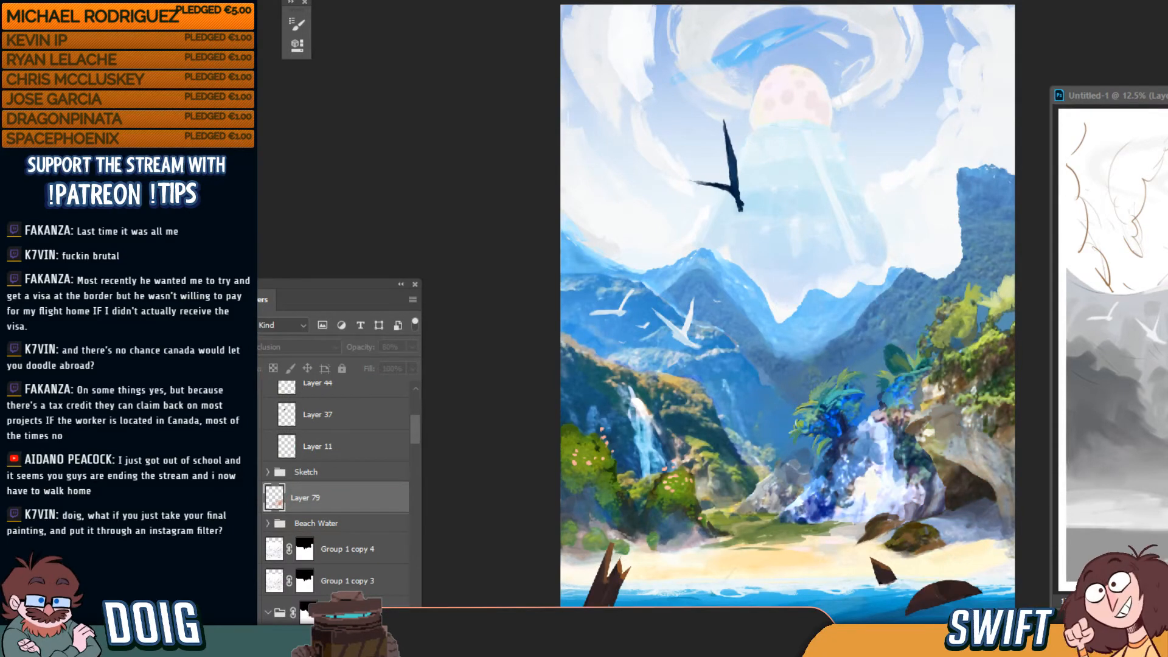
click(251, 497)
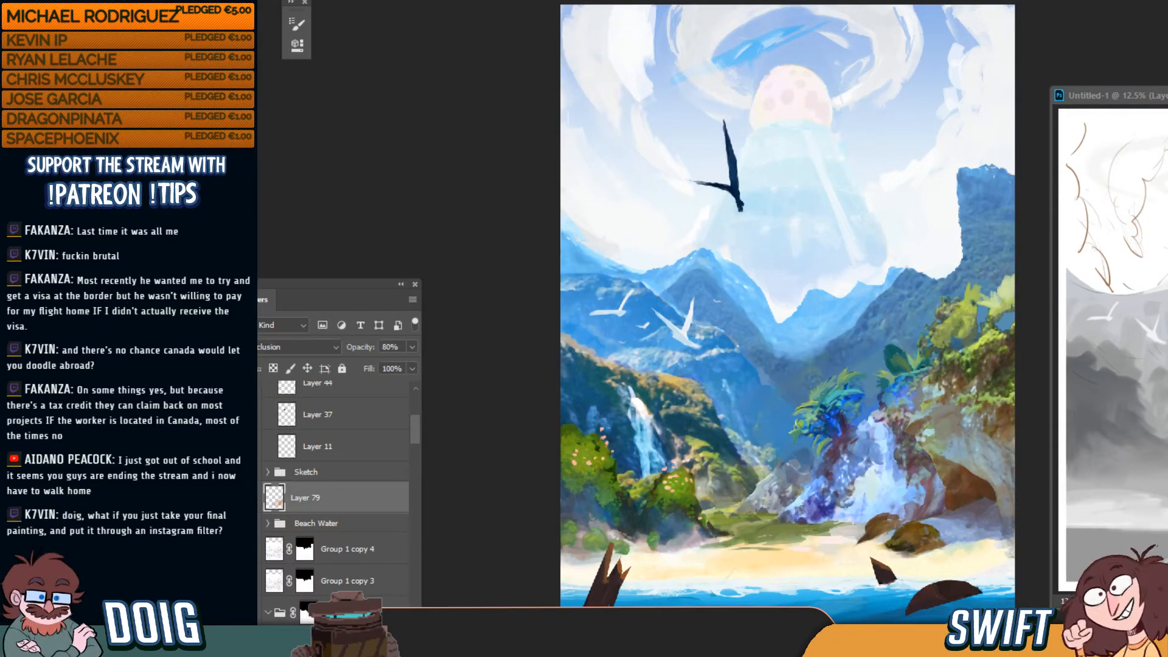
drag(418, 429, 420, 393)
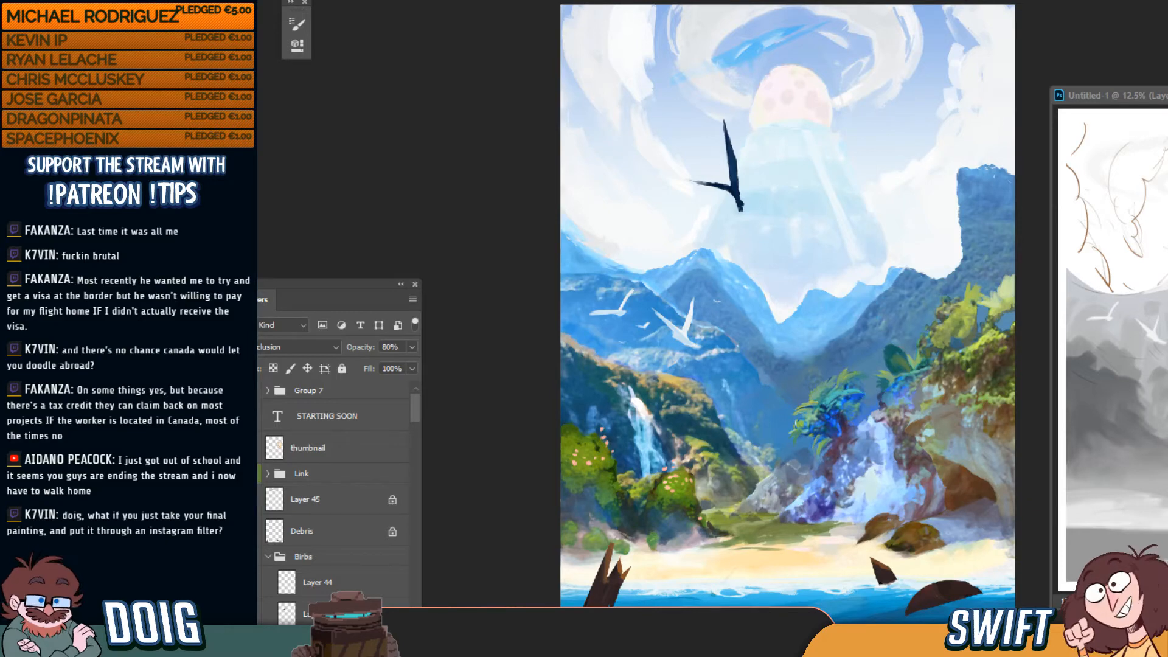
mouse_move(268, 176)
mouse_down()
mouse_move(545, 47)
mouse_move(305, 112)
mouse_move(338, 97)
mouse_move(356, 2)
mouse_up()
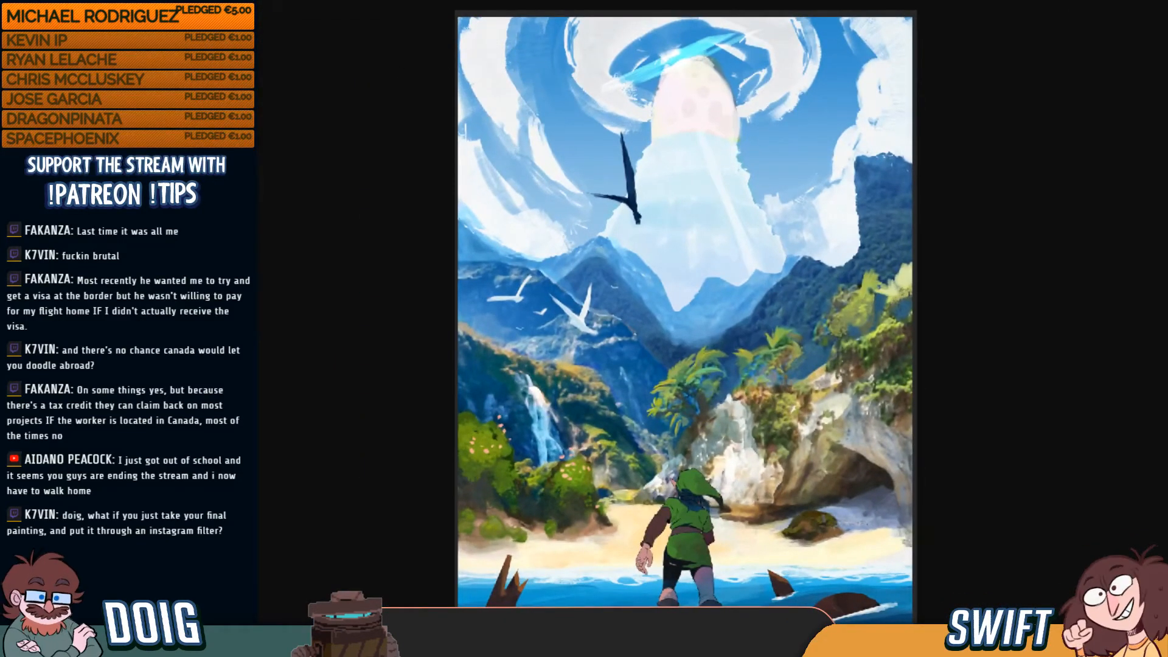
Restore the browser window from full screen and switch back to Photoshop
drag(819, 2, 849, 54)
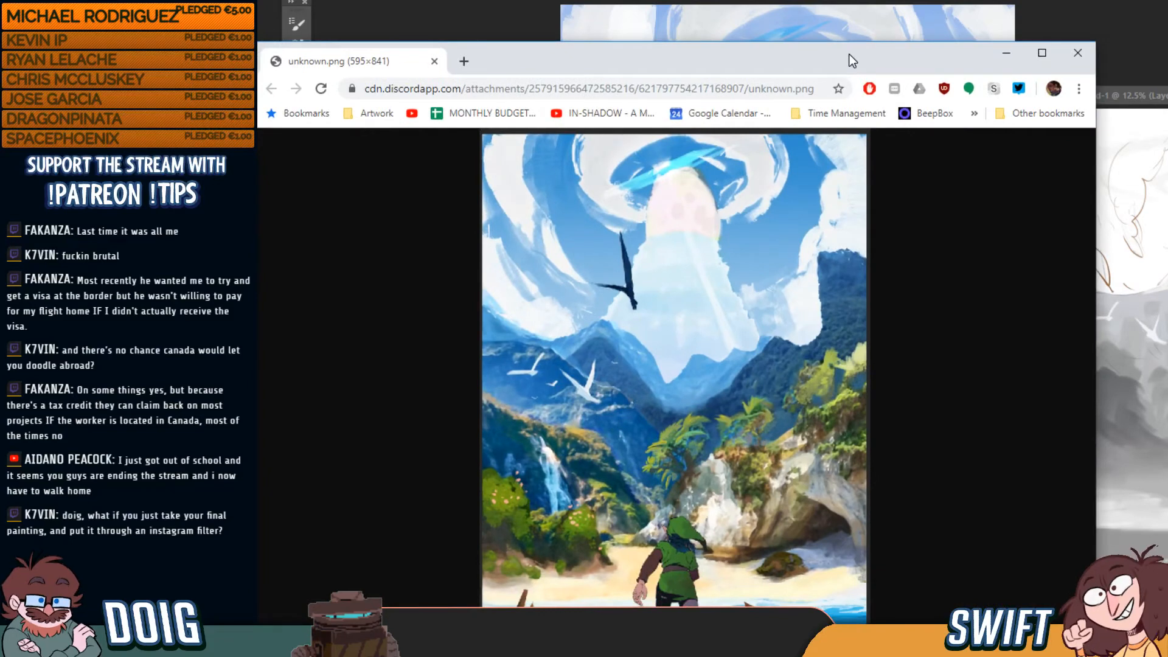
key(alt+Tab)
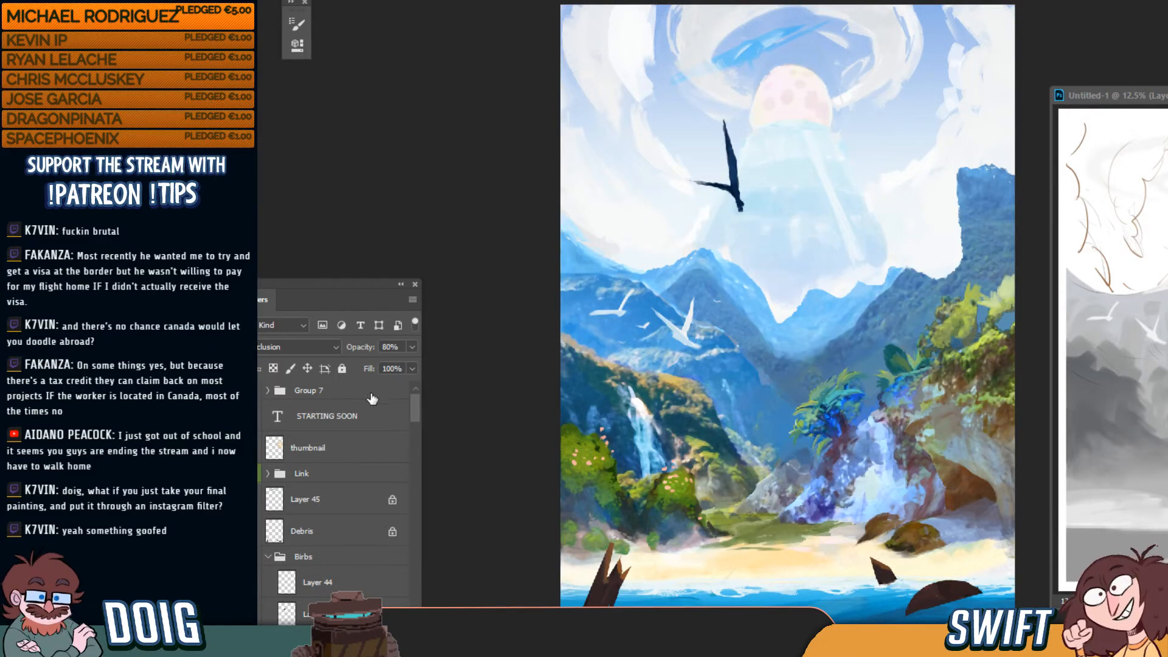
Toggle Group 1 to check the mid-ground rocks, then collapse Group 3 to list SKYFACE below it
drag(414, 411, 406, 488)
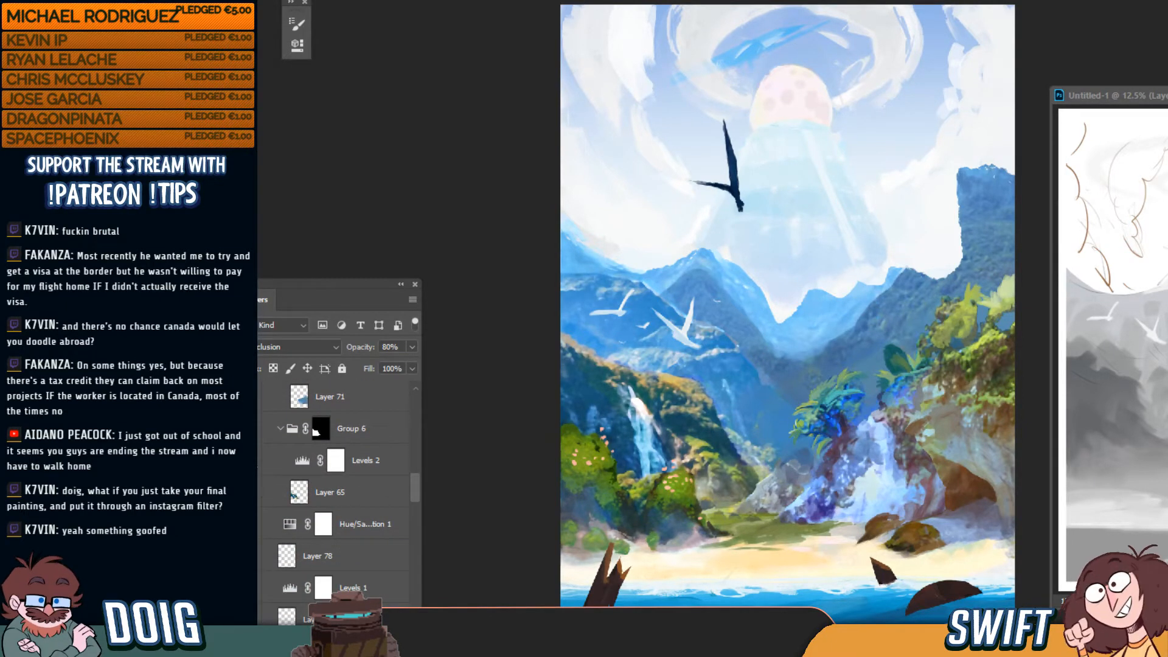
drag(416, 492, 414, 545)
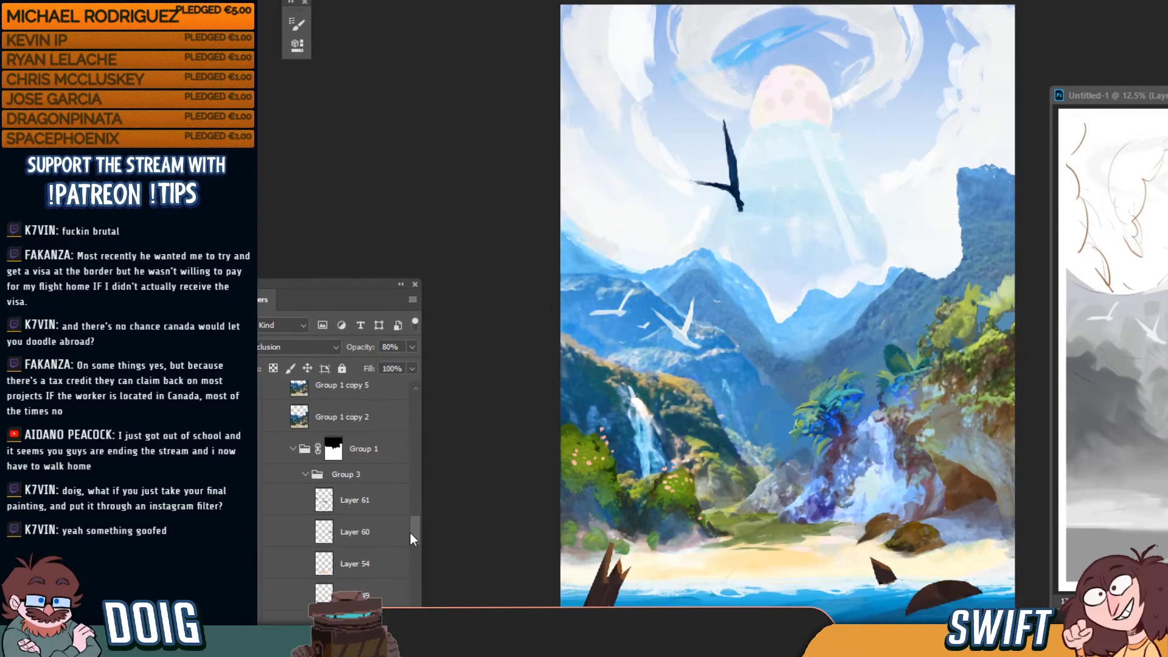
click(252, 451)
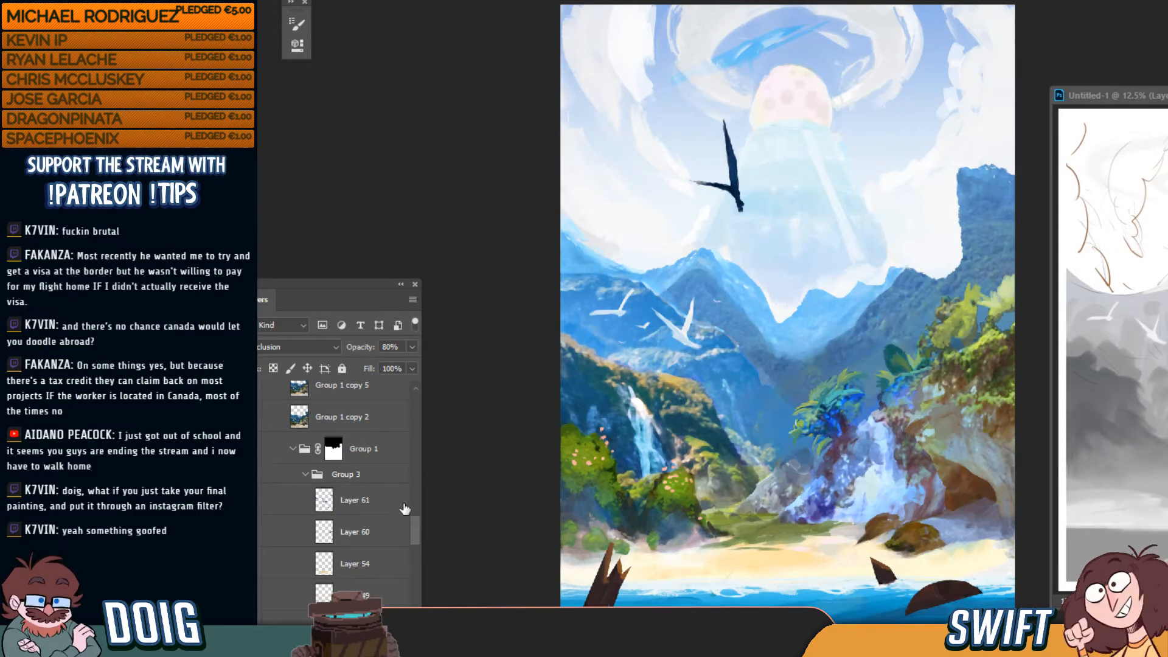
click(305, 474)
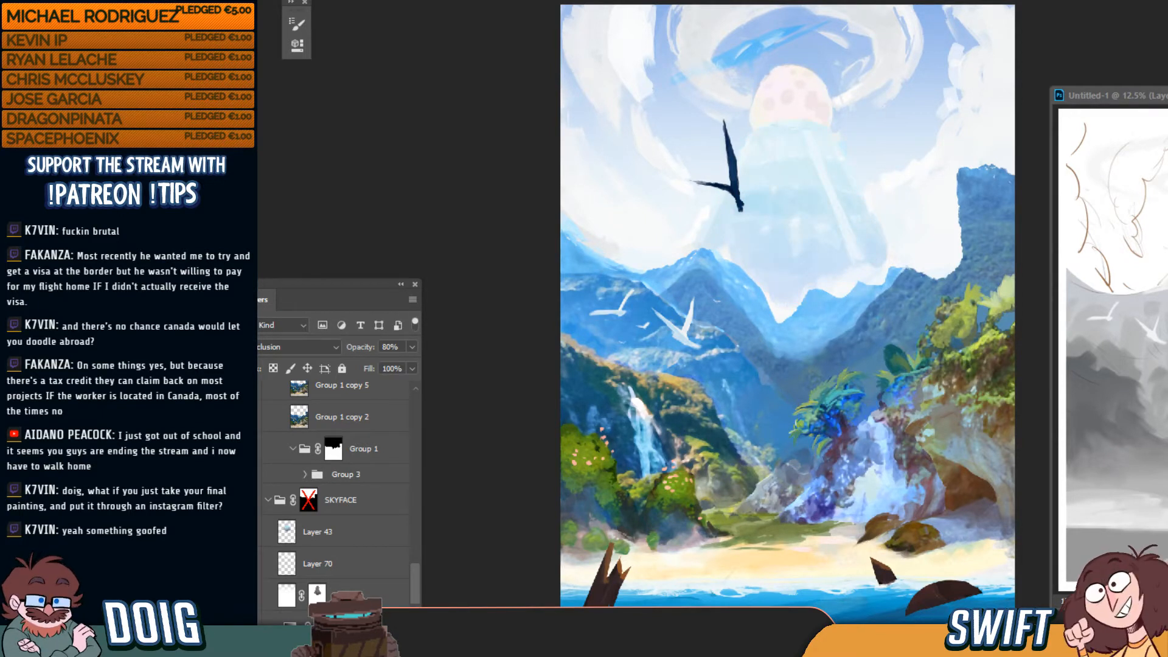
scroll(416, 587, down, 3)
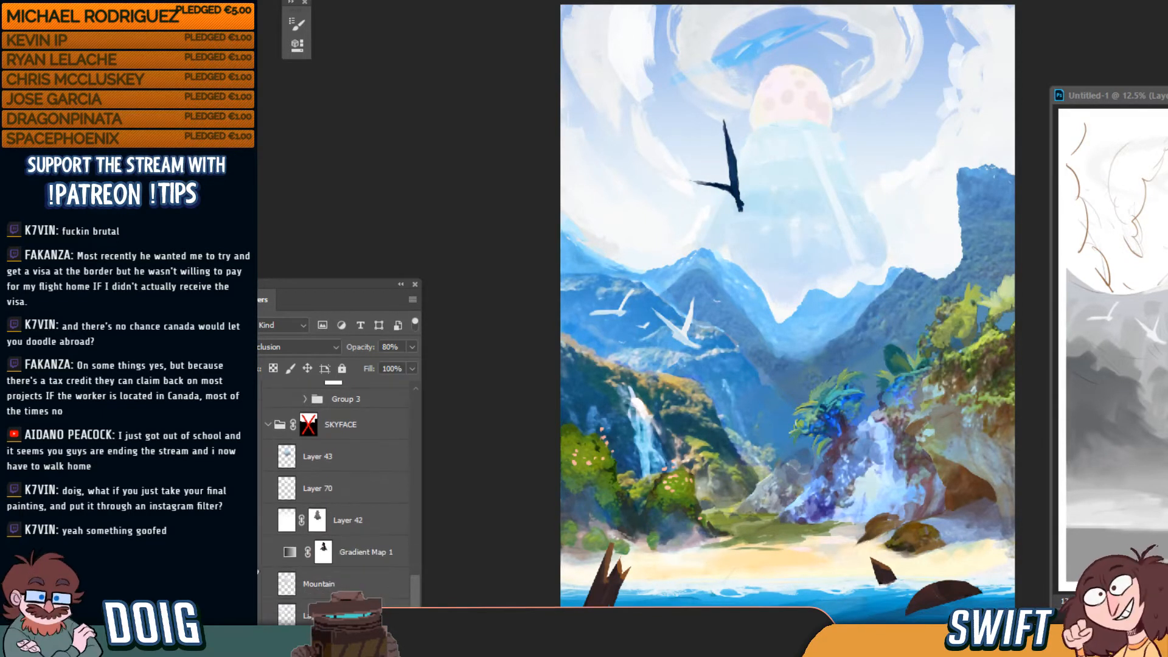
click(246, 489)
click(246, 488)
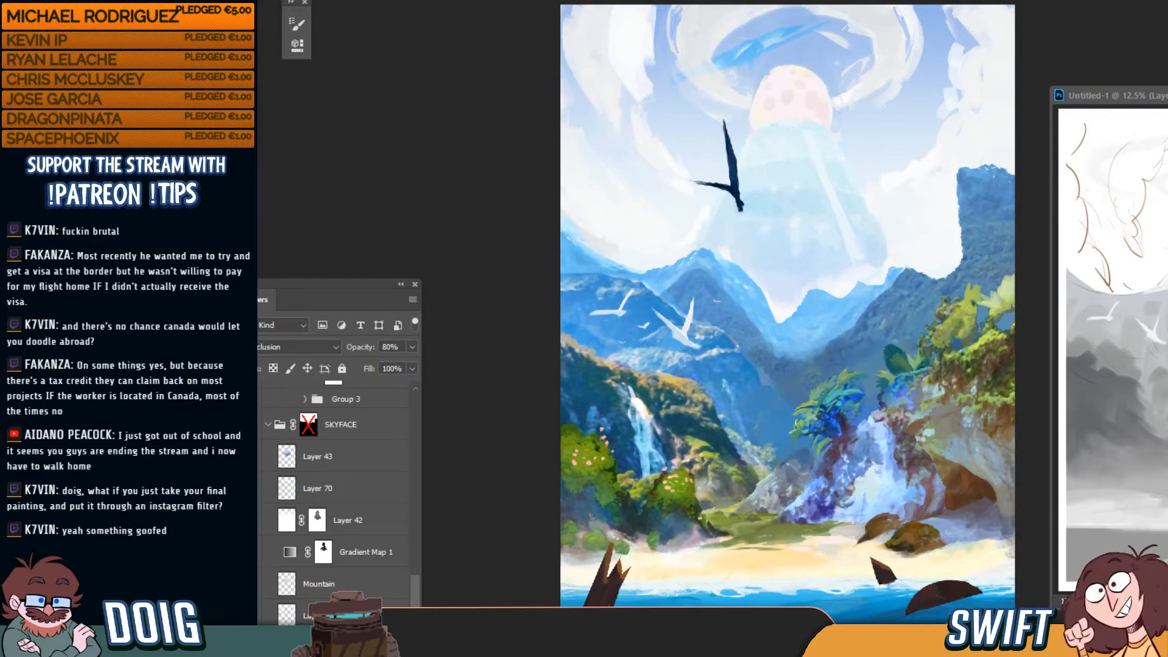
click(245, 520)
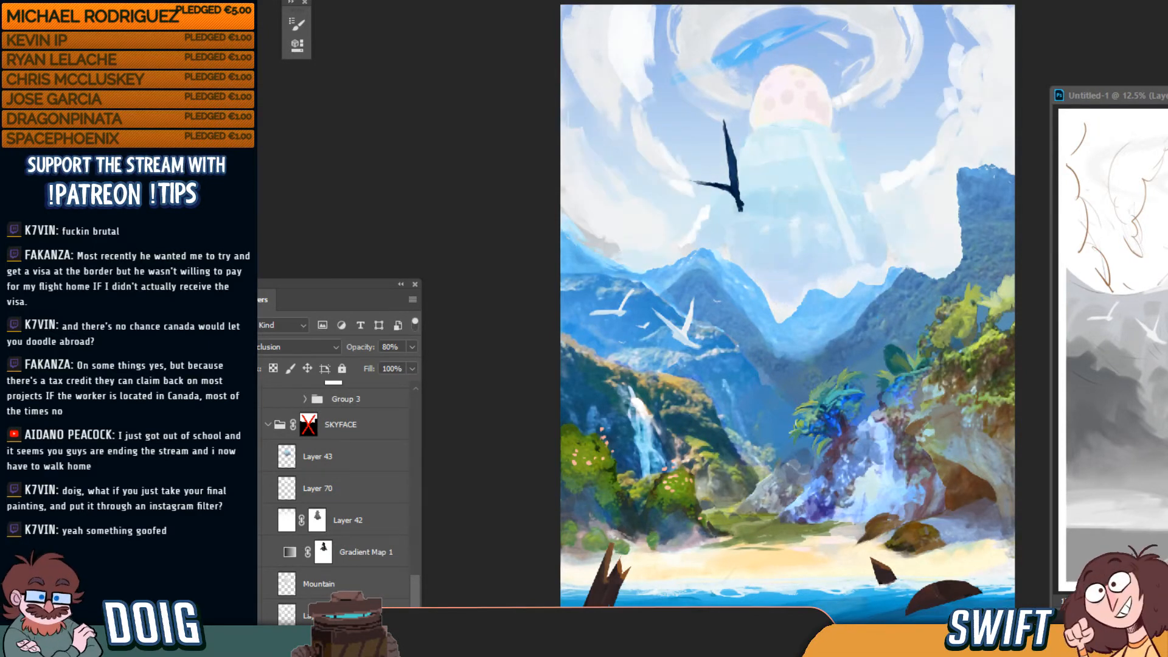
click(246, 520)
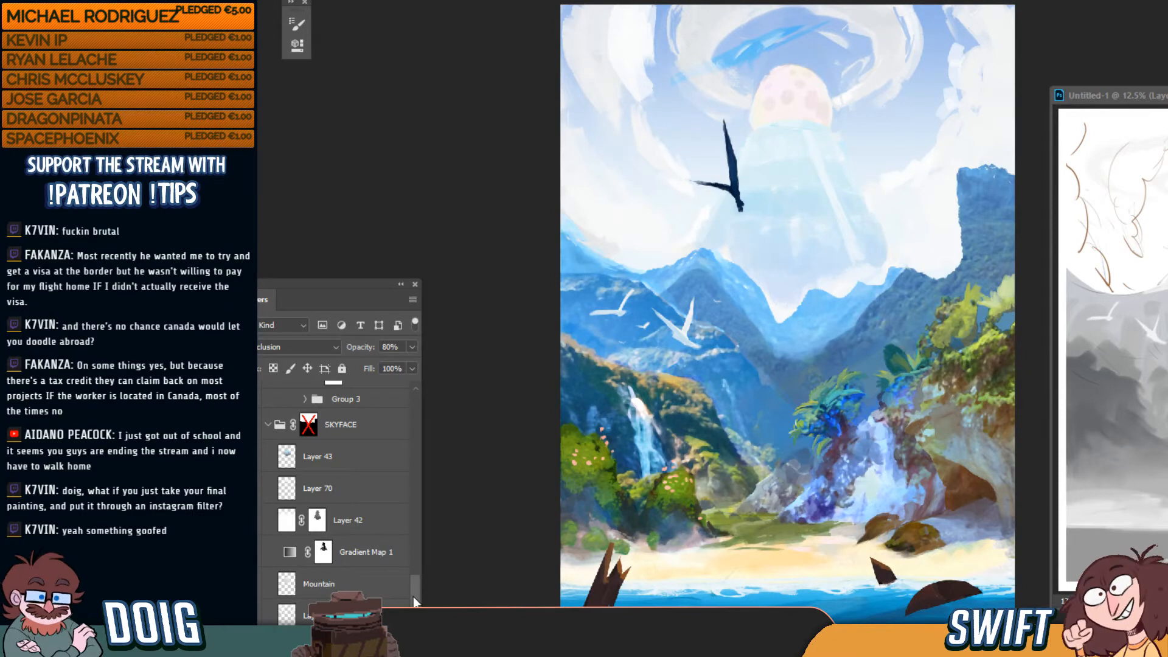
scroll(414, 602, down, 4)
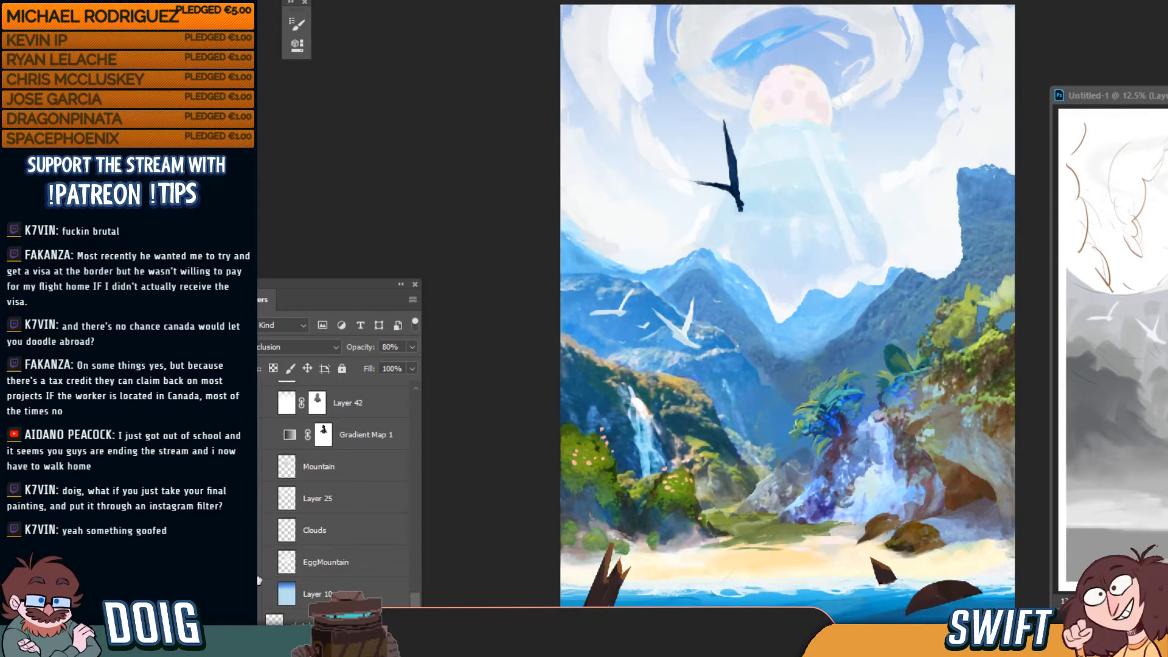
click(250, 530)
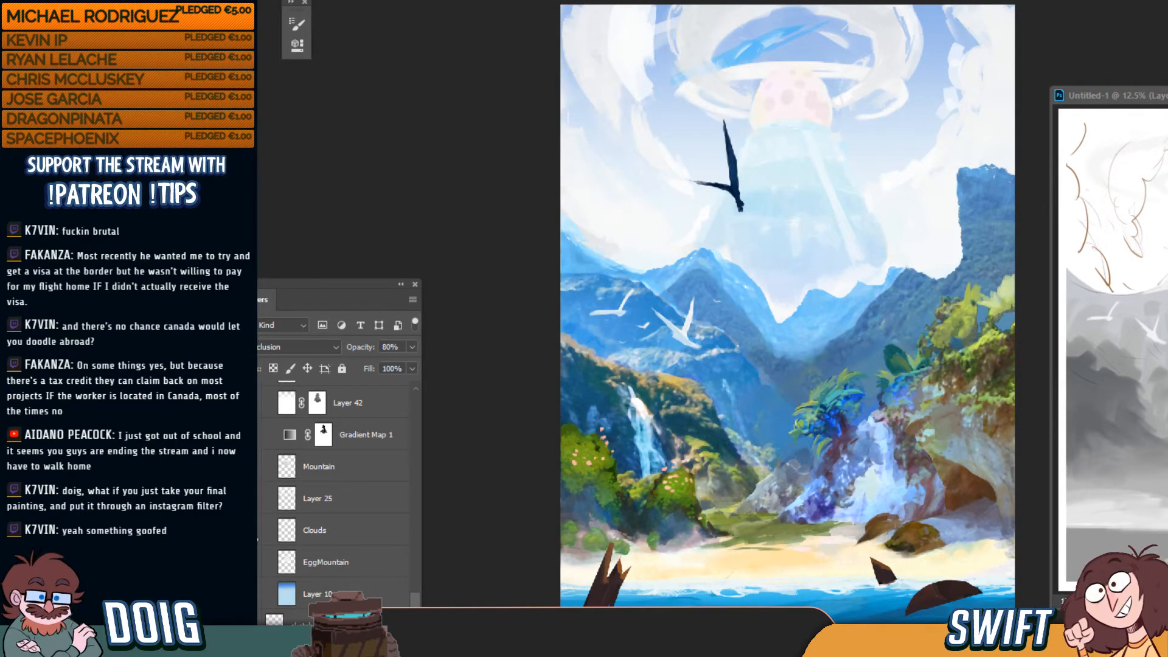
click(250, 531)
click(250, 594)
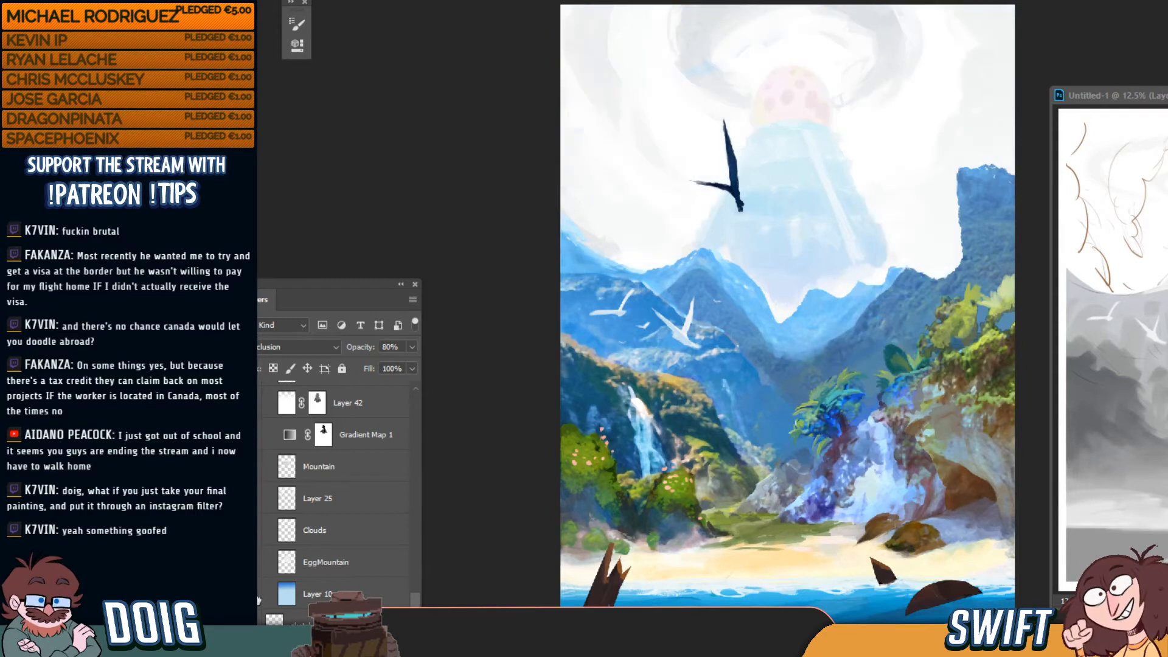
click(259, 601)
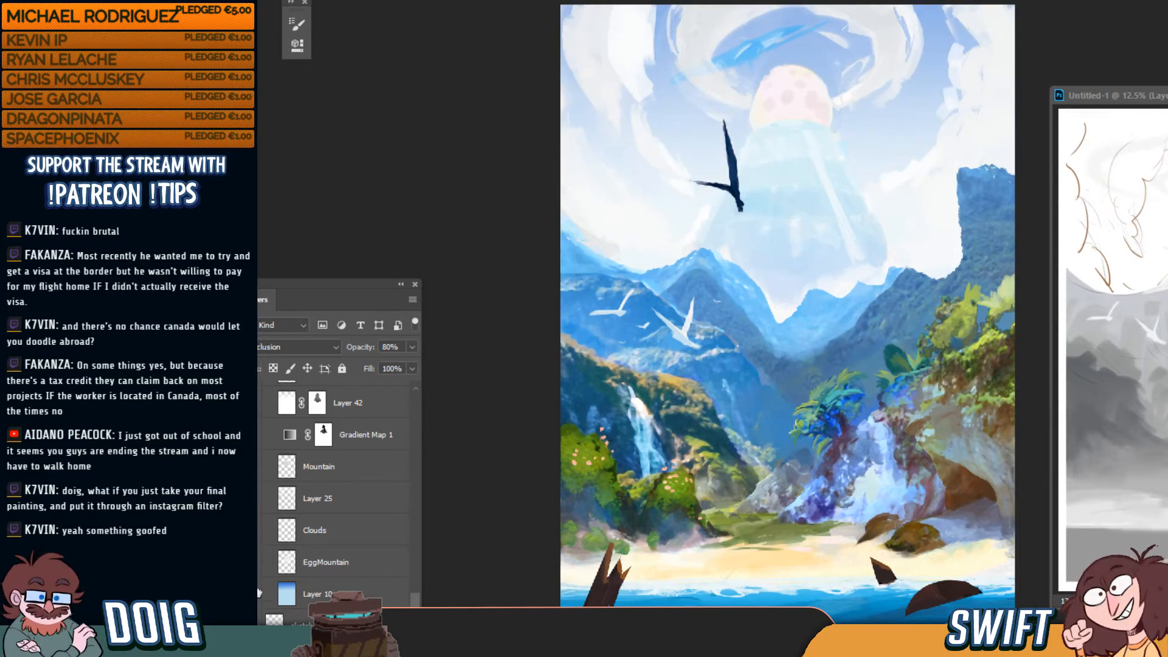
scroll(415, 591, up, 5)
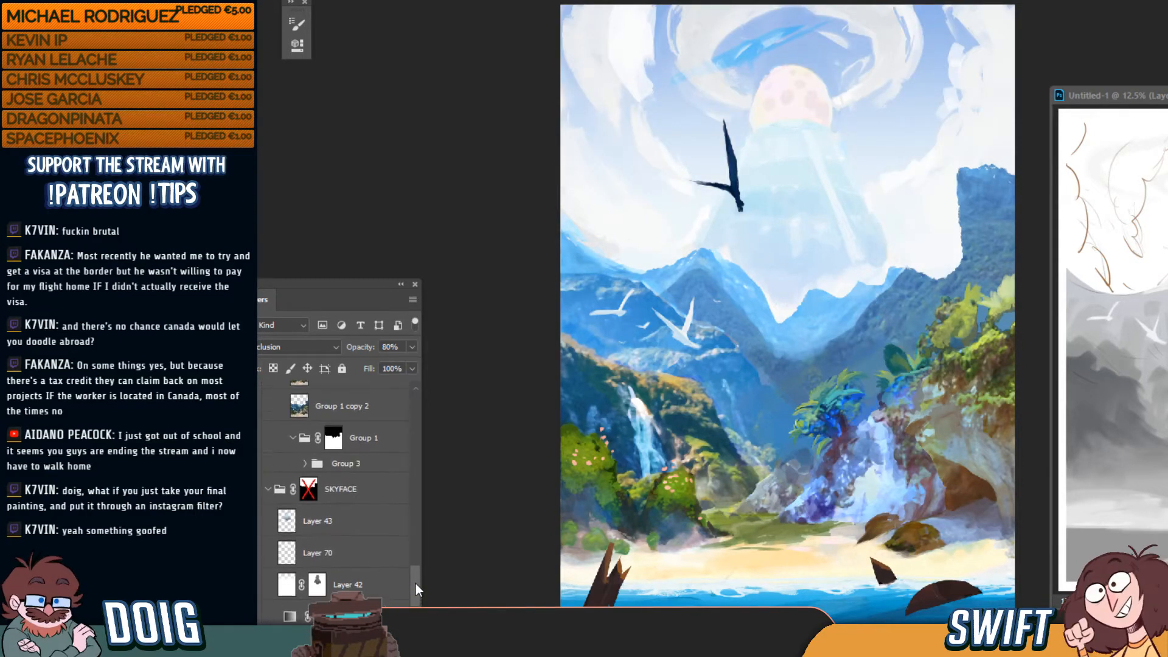
scroll(415, 584, down, 2)
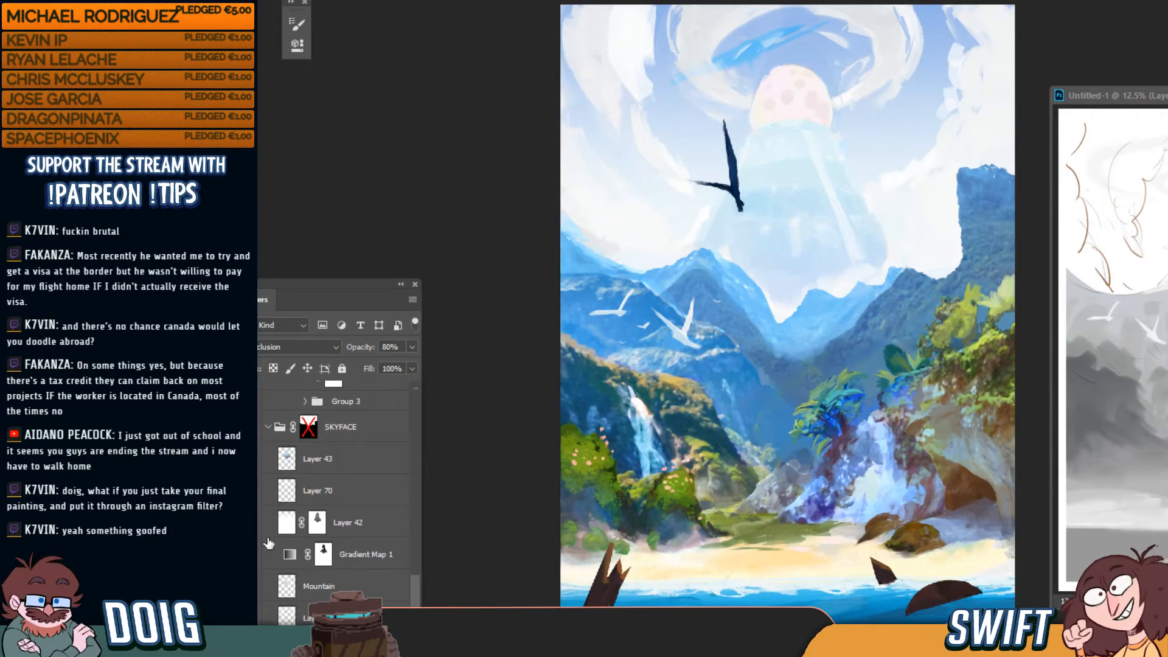
click(250, 522)
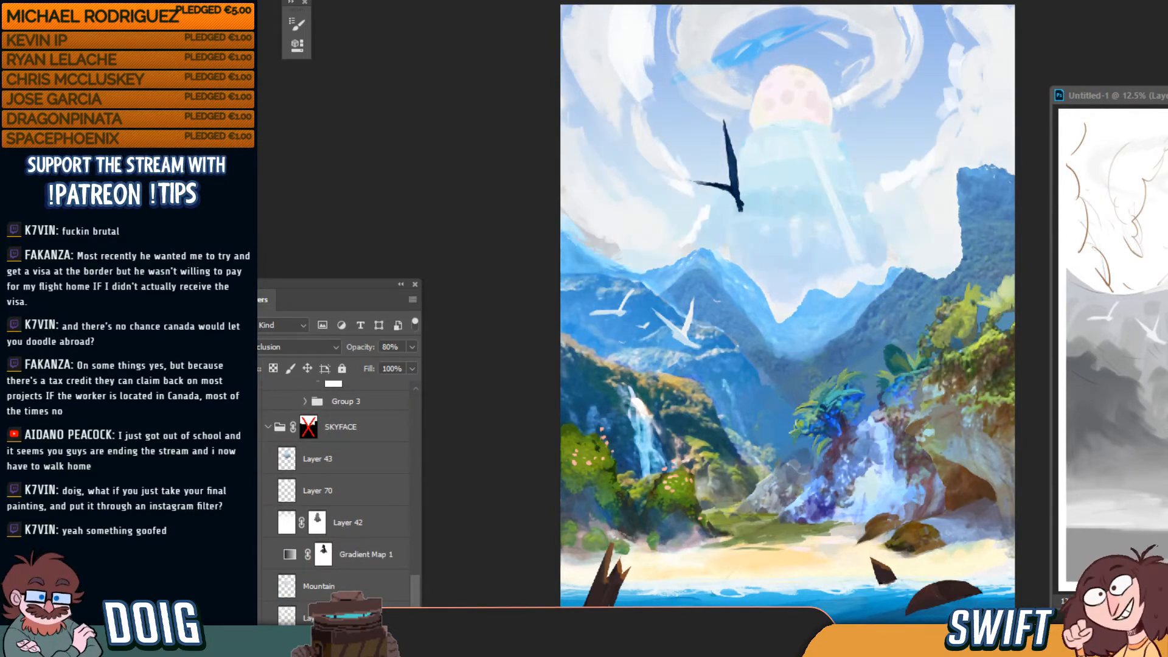
click(256, 524)
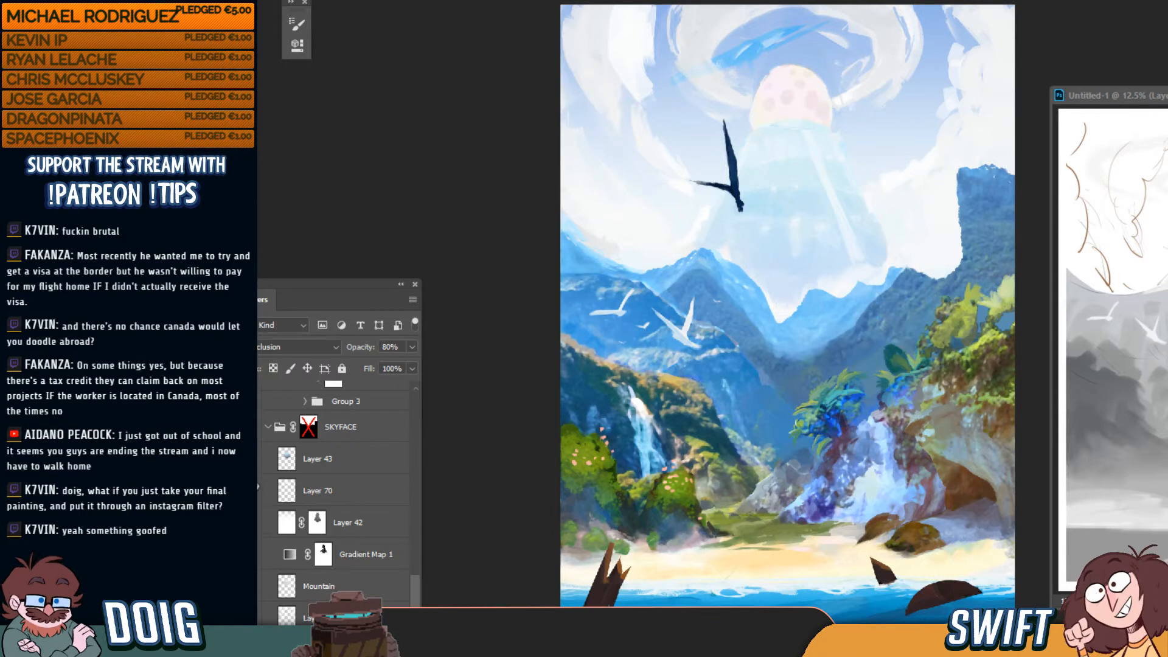
click(252, 555)
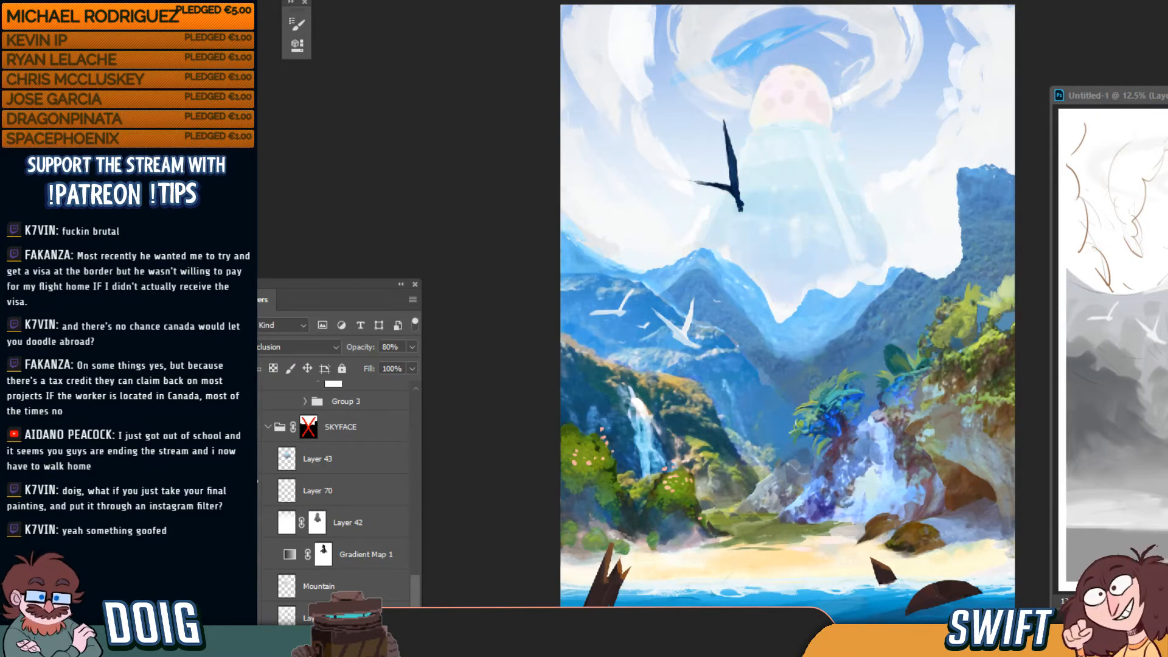
click(252, 587)
click(252, 586)
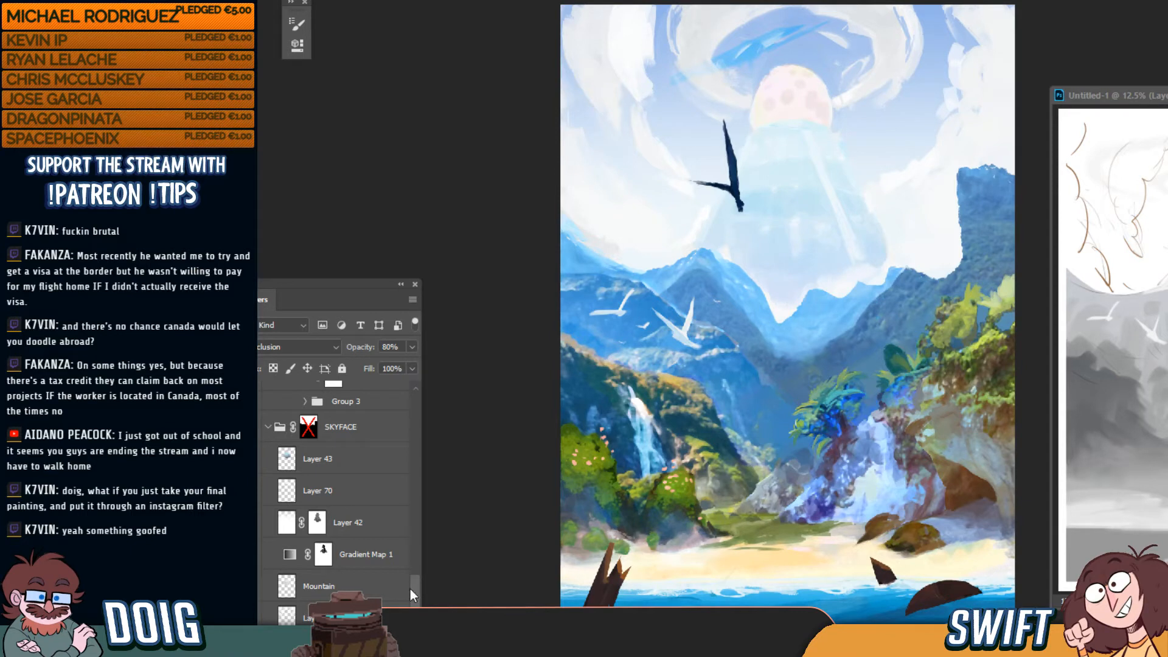
drag(411, 589, 425, 397)
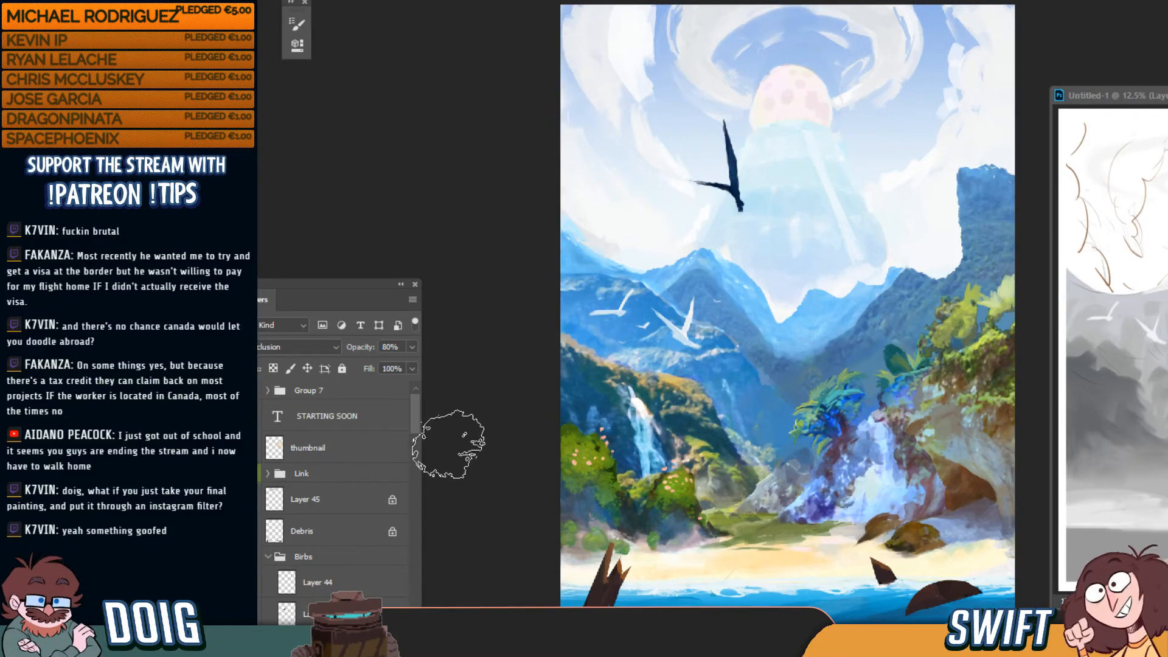
drag(414, 418, 396, 515)
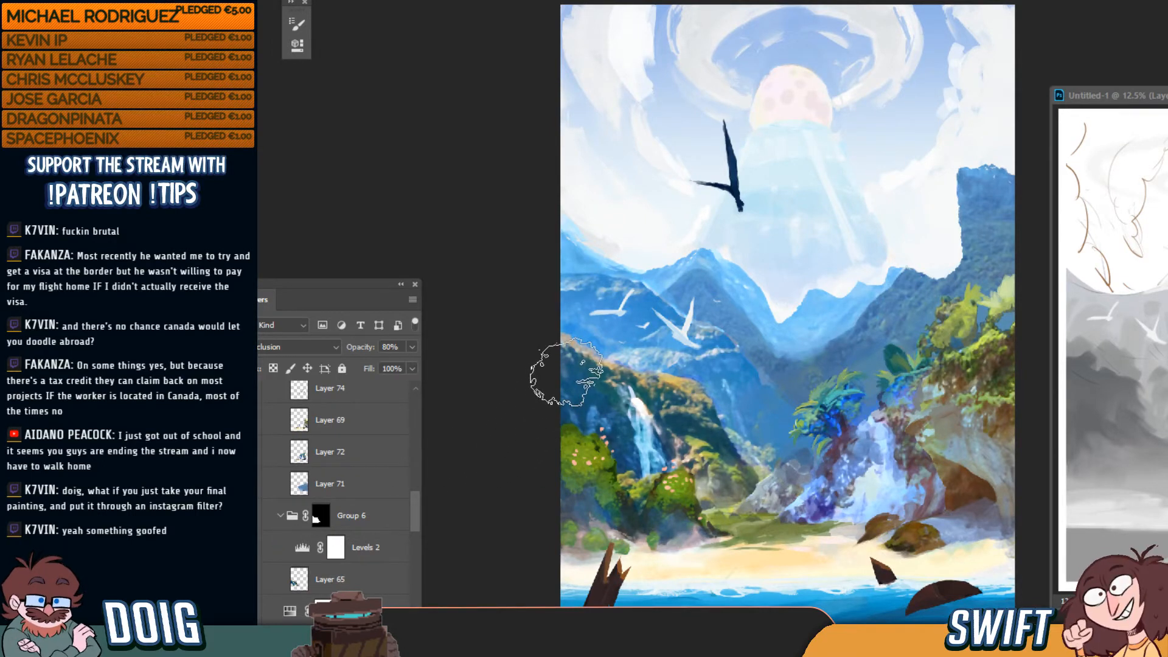
With the Move tool, inspect the layers under the sky and toggle Group 3 to compare
key(v)
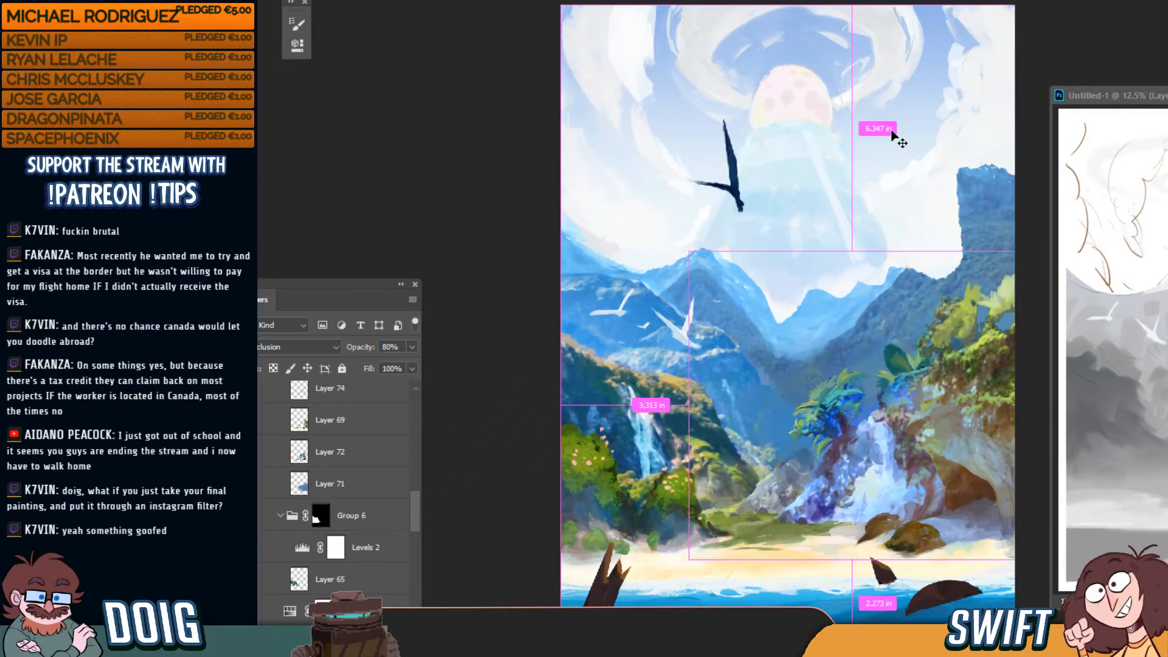
right_click(894, 130)
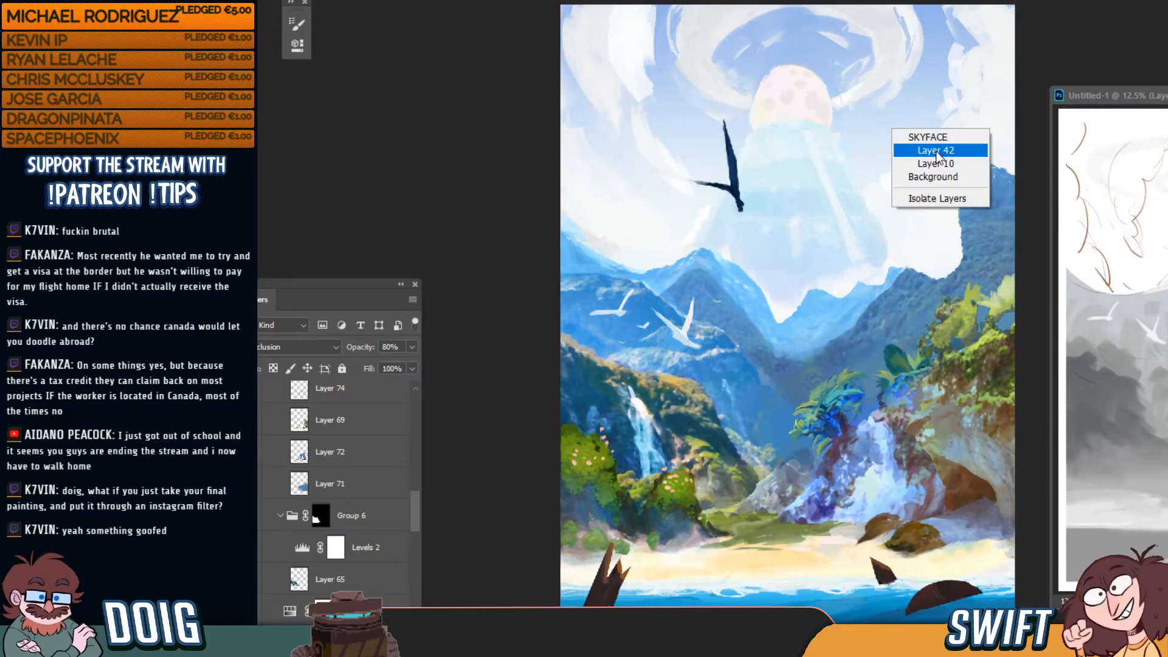
click(412, 501)
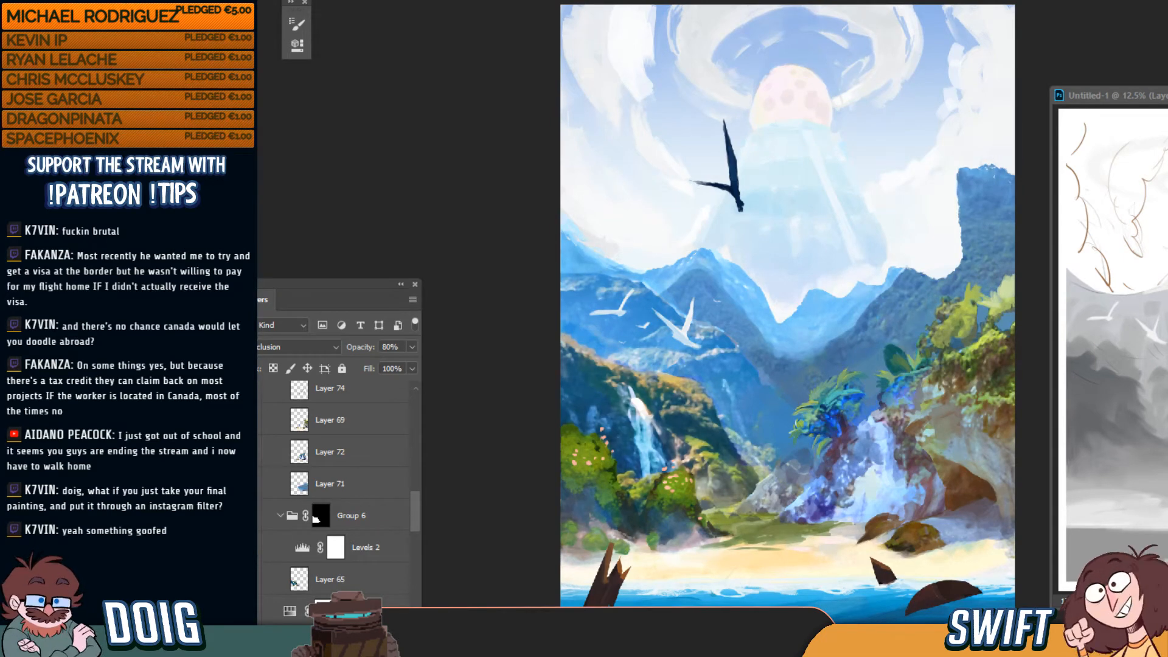
drag(417, 505, 421, 534)
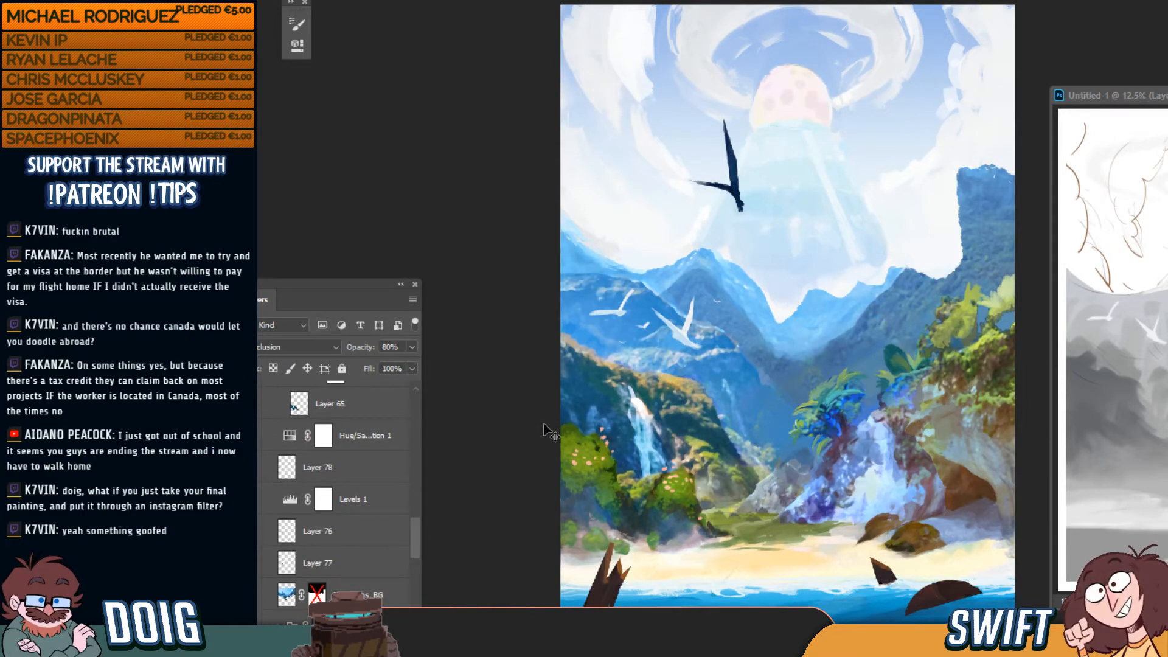
drag(418, 550, 427, 586)
click(251, 530)
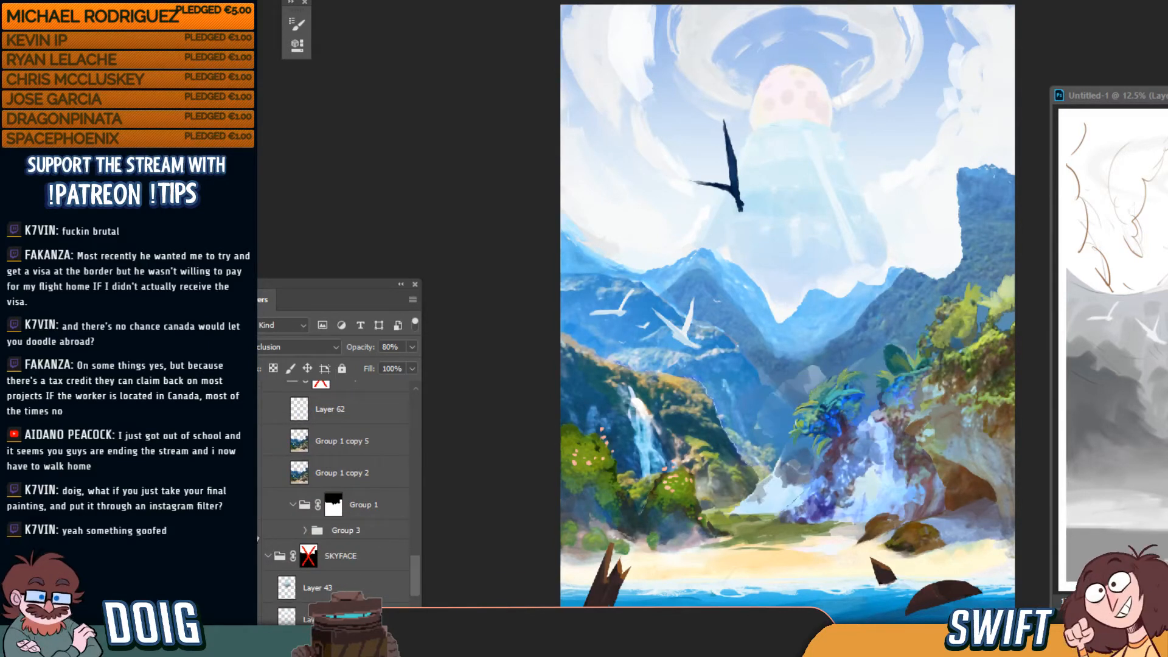
drag(419, 584, 419, 564)
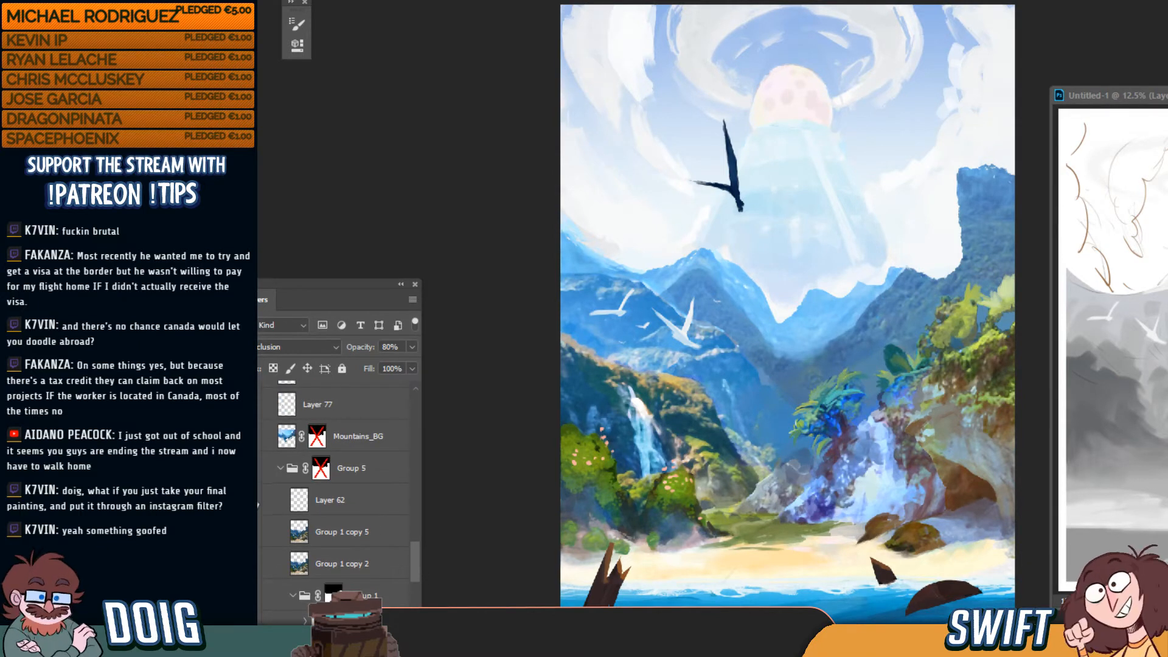
mouse_move(417, 560)
mouse_down()
mouse_move(421, 592)
mouse_move(425, 421)
mouse_up()
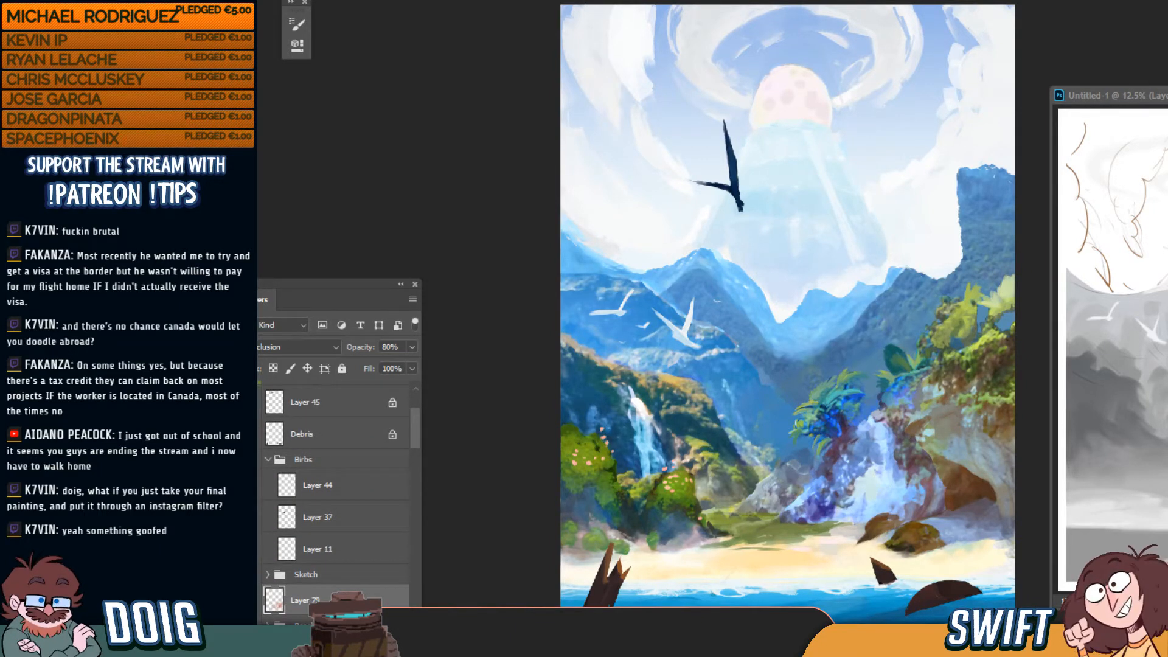
Compare the Birbs birds off and on, then hide the Debris wood pieces
click(252, 459)
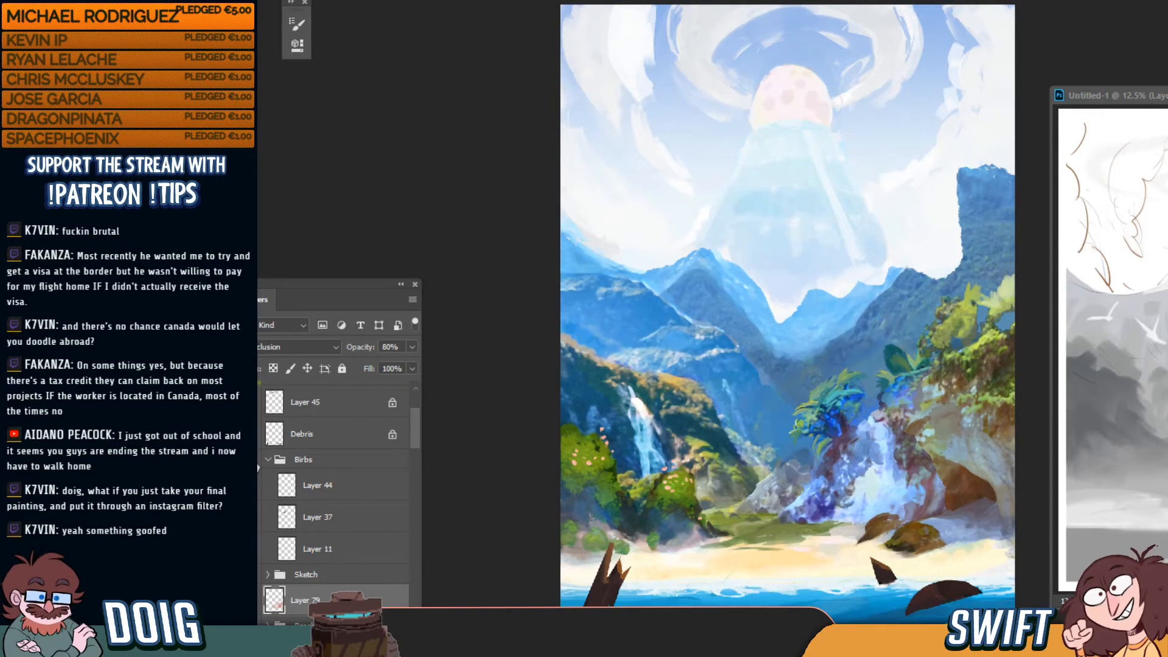
click(252, 459)
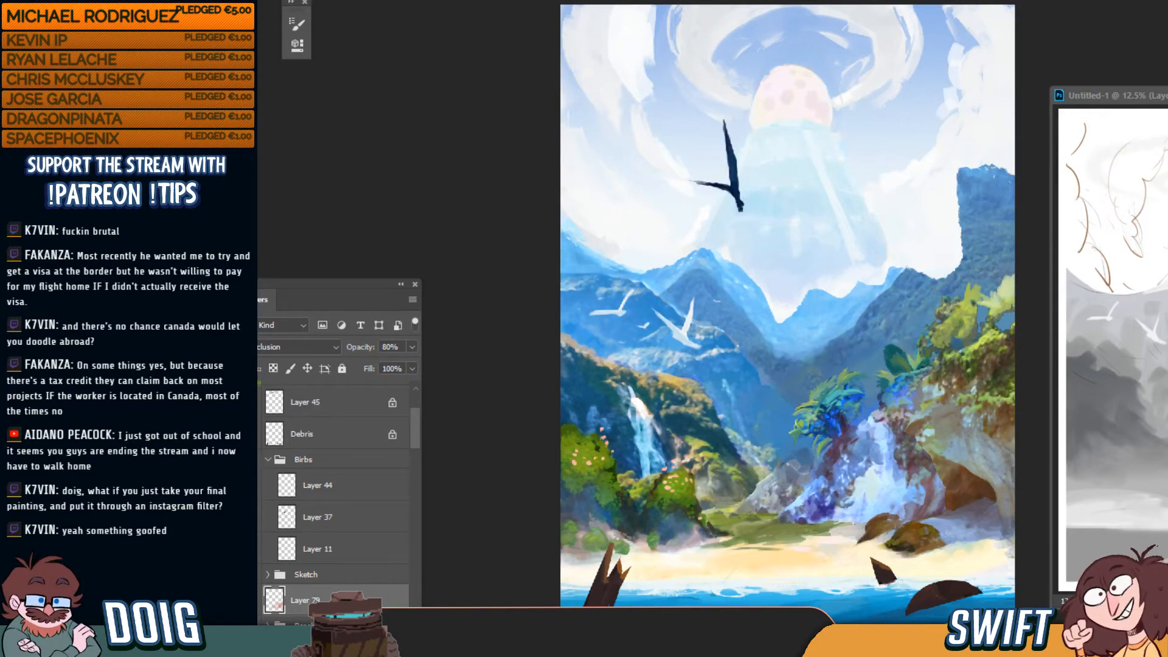
click(251, 434)
scroll(418, 434, up, 3)
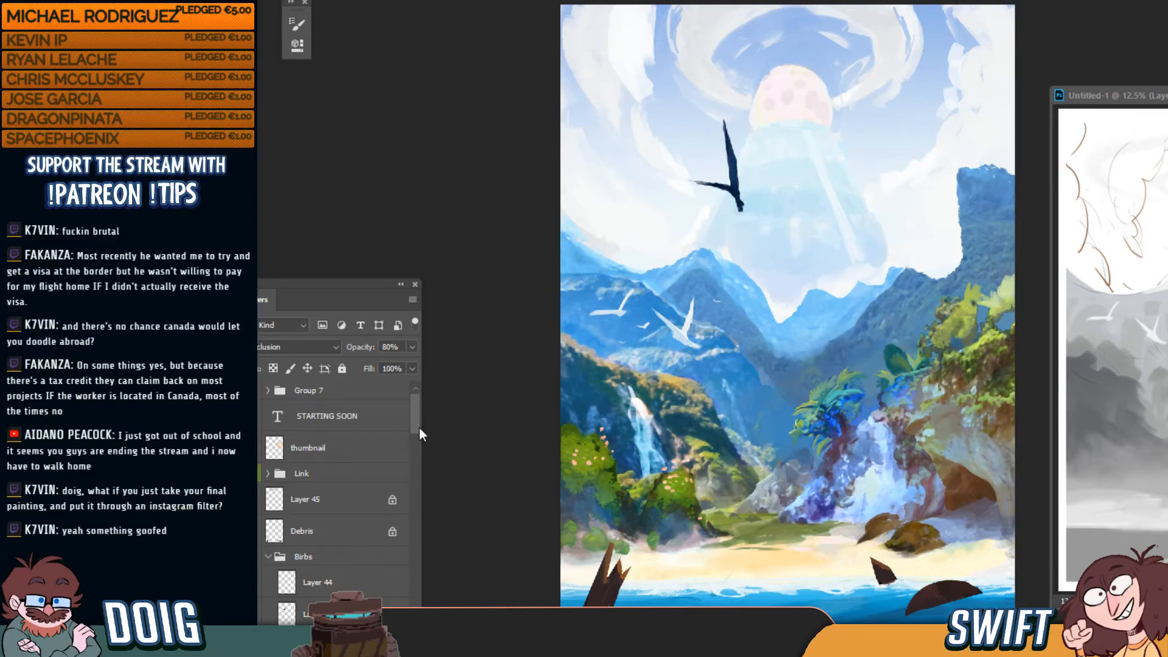
drag(418, 428, 403, 531)
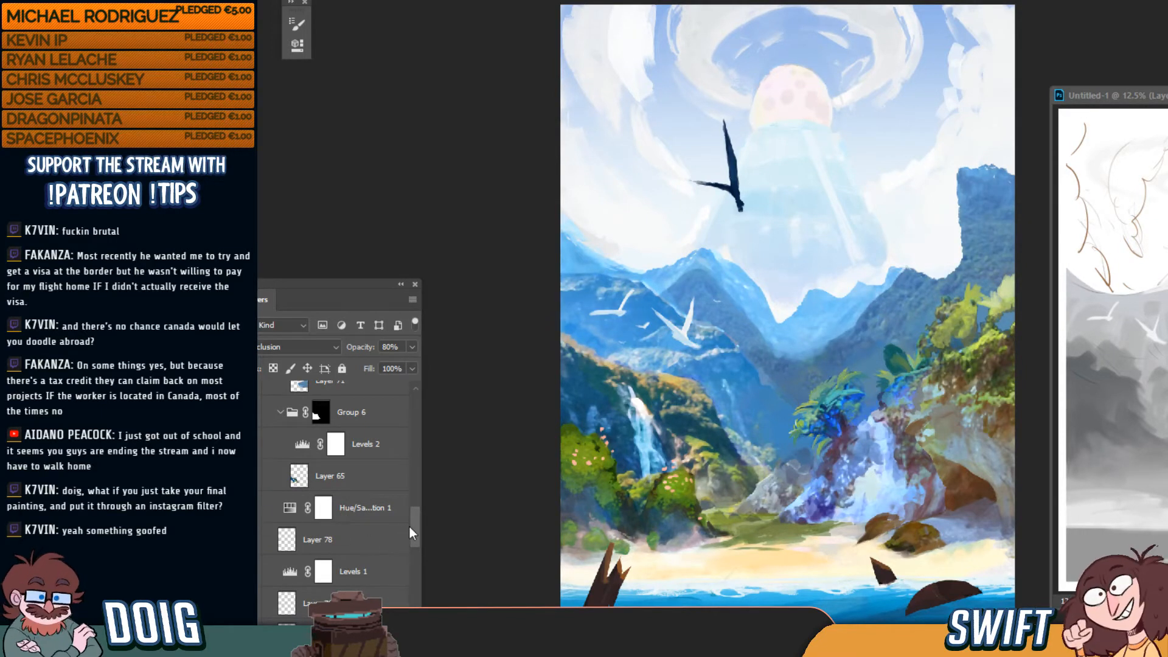
drag(410, 528, 413, 559)
Compare Mountains_BG off and on twice, then collapse Group 5 and SKYFACE
click(252, 460)
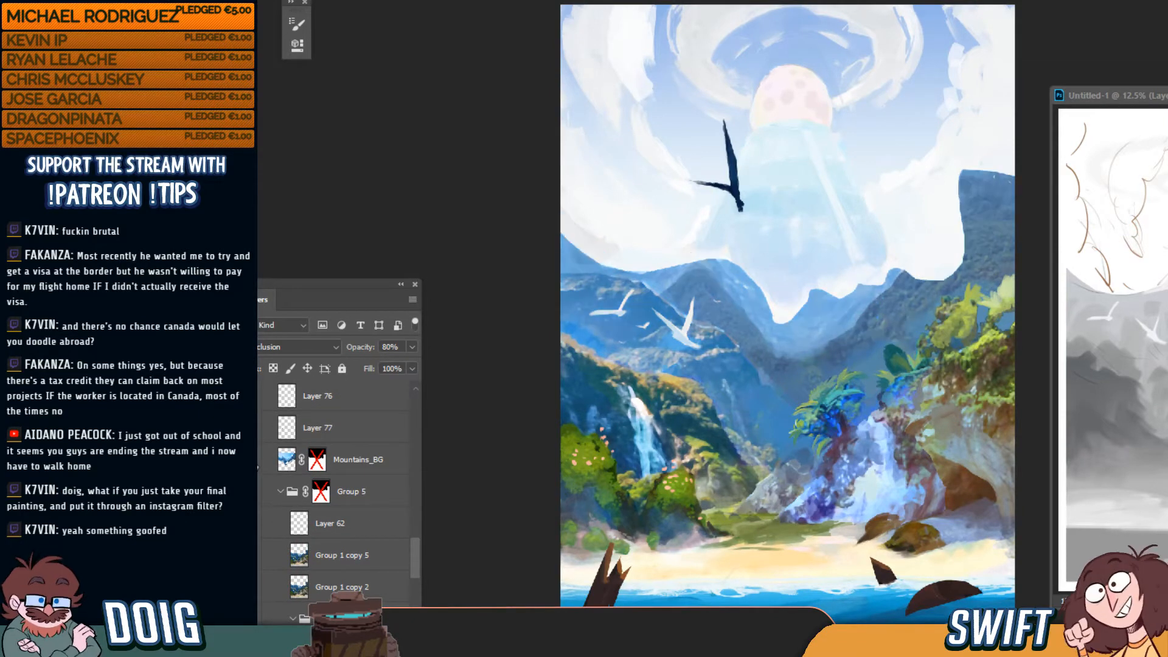
click(252, 460)
click(252, 460)
click(252, 460)
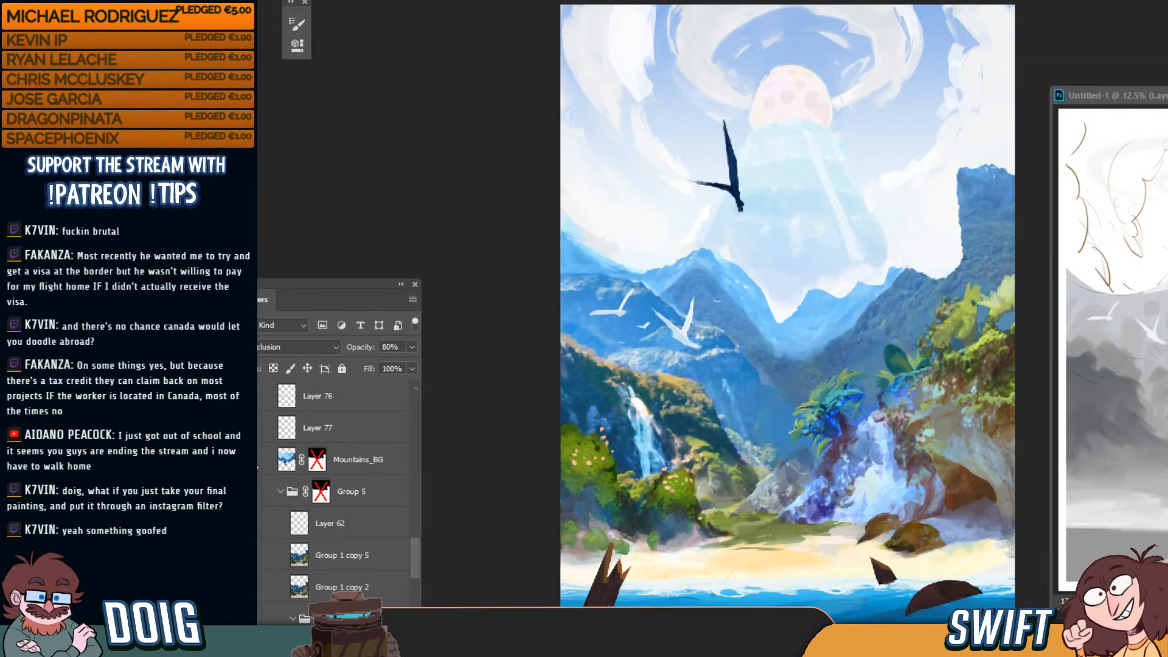
click(281, 492)
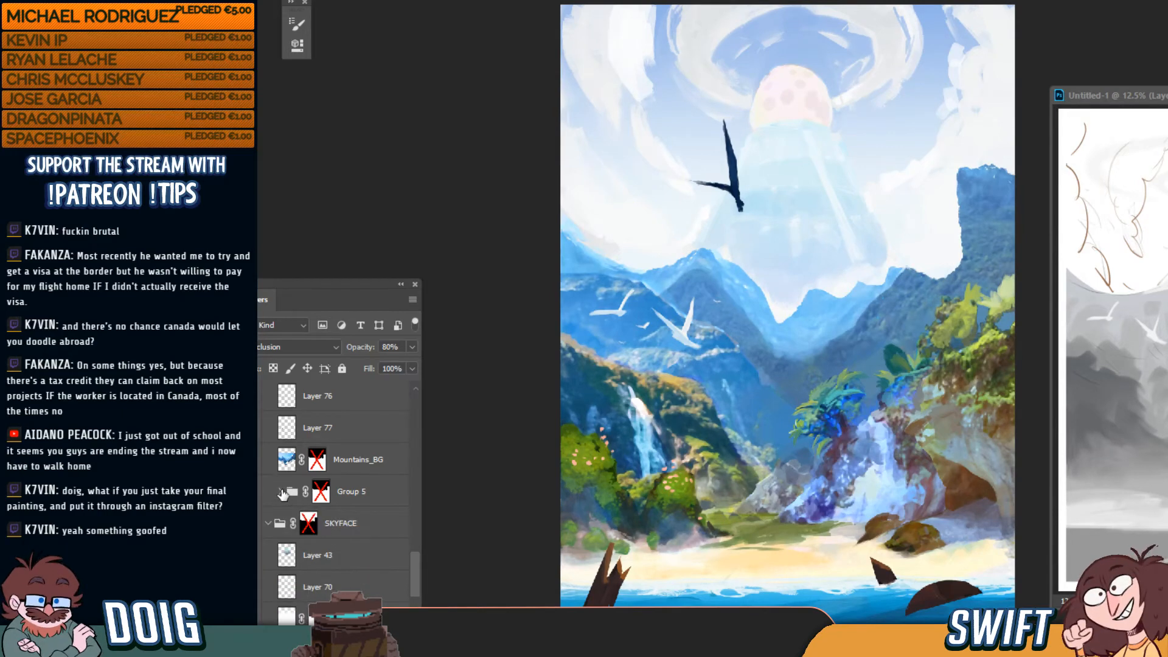
click(268, 523)
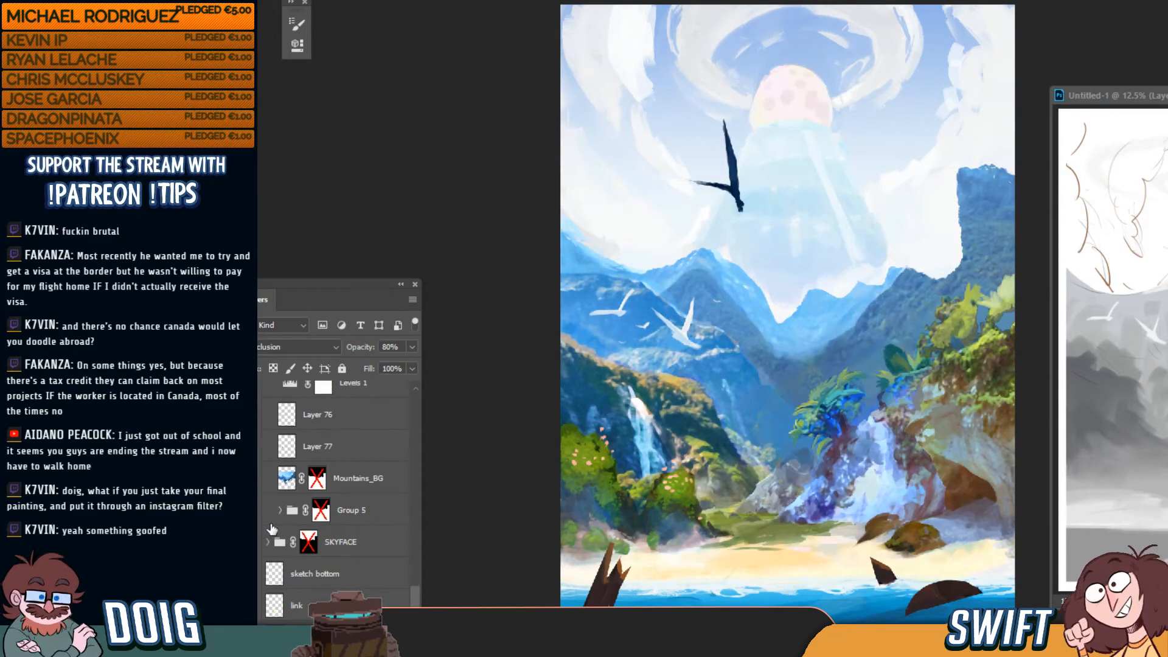
Toggle SKYFACE, Group 5 and Mountains_BG off and back on to compare
click(252, 542)
click(252, 542)
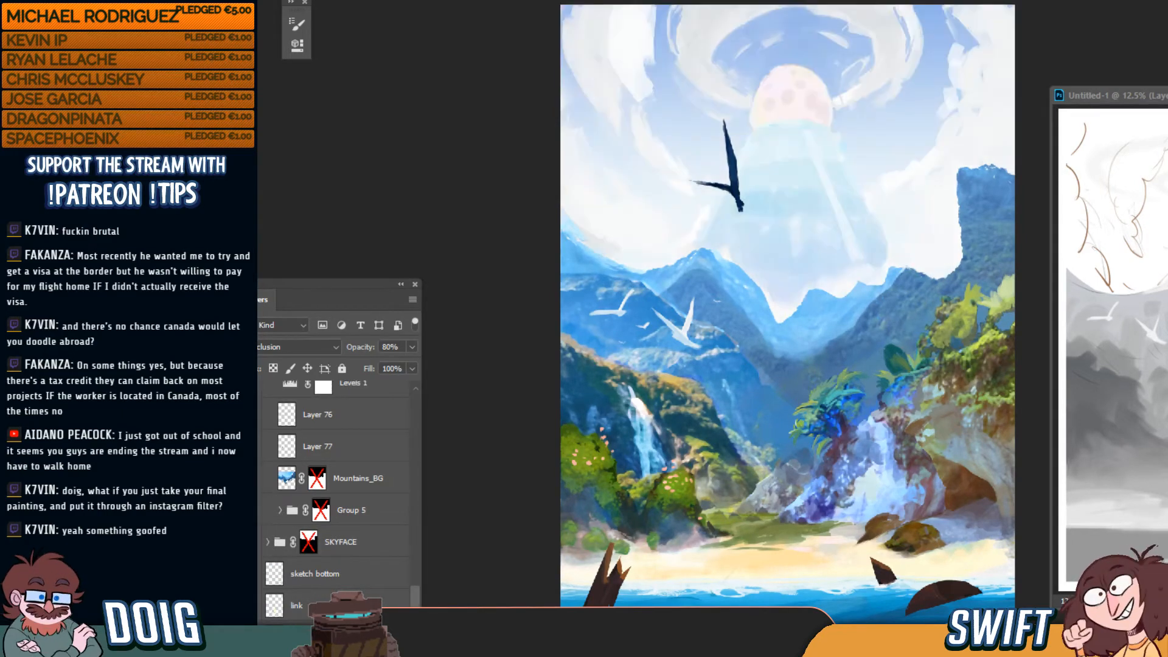
click(251, 510)
click(252, 511)
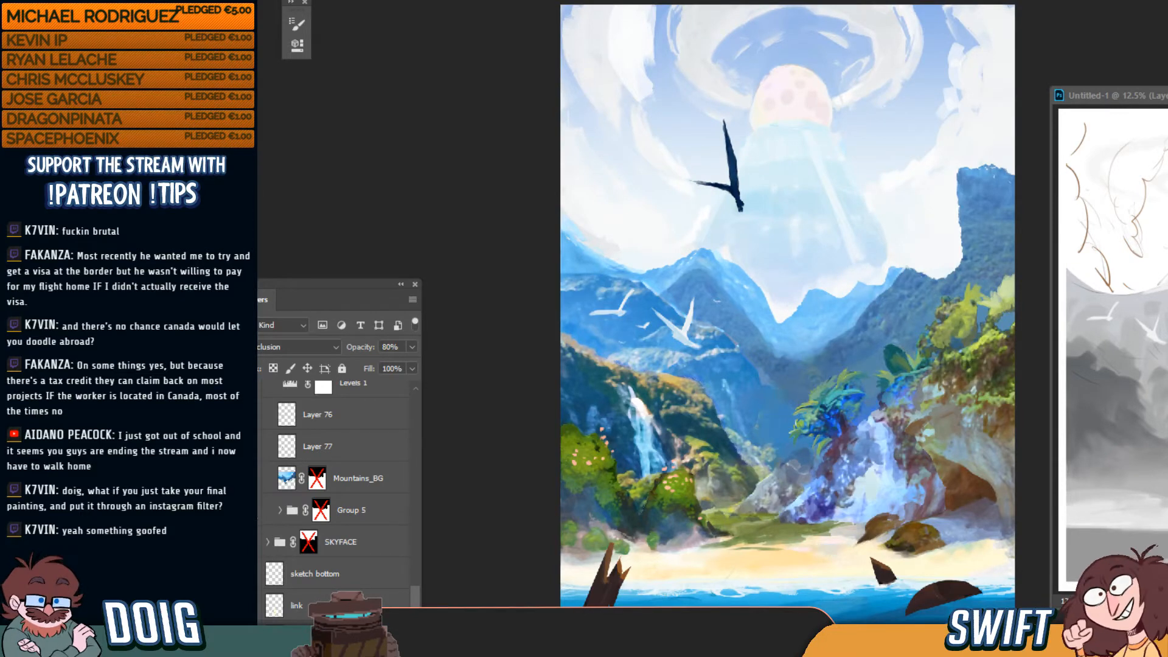
click(252, 479)
click(252, 479)
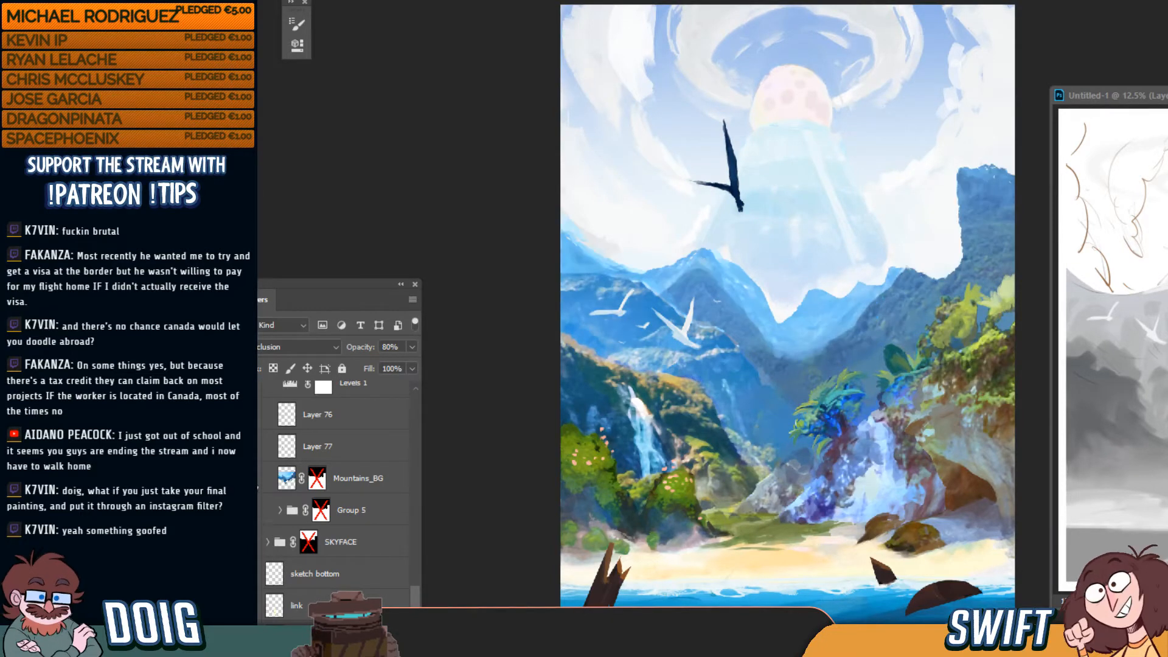
Collapse the Background group and hide its mountains and jungle
scroll(416, 569, up, 10)
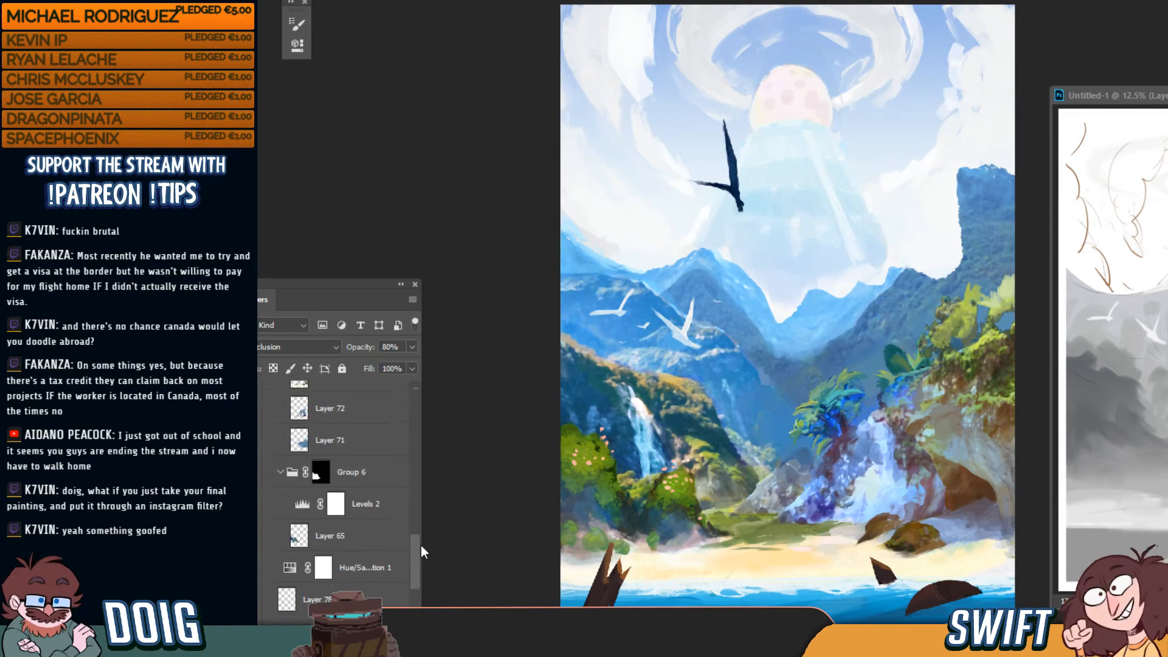
scroll(421, 514, up, 6)
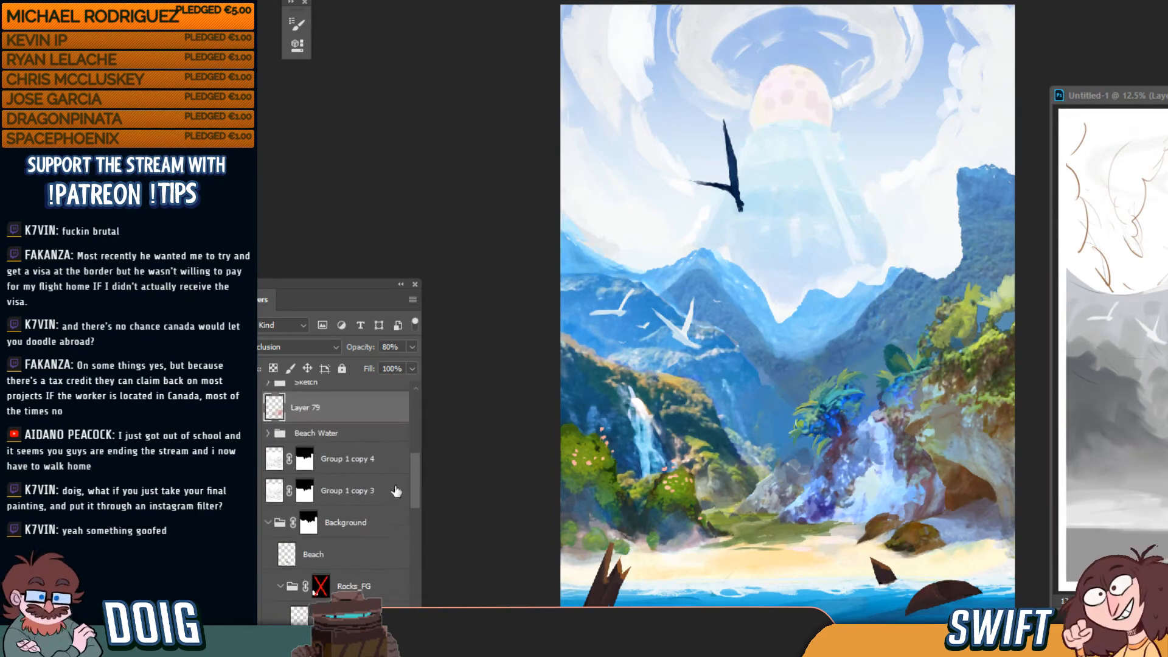
click(267, 524)
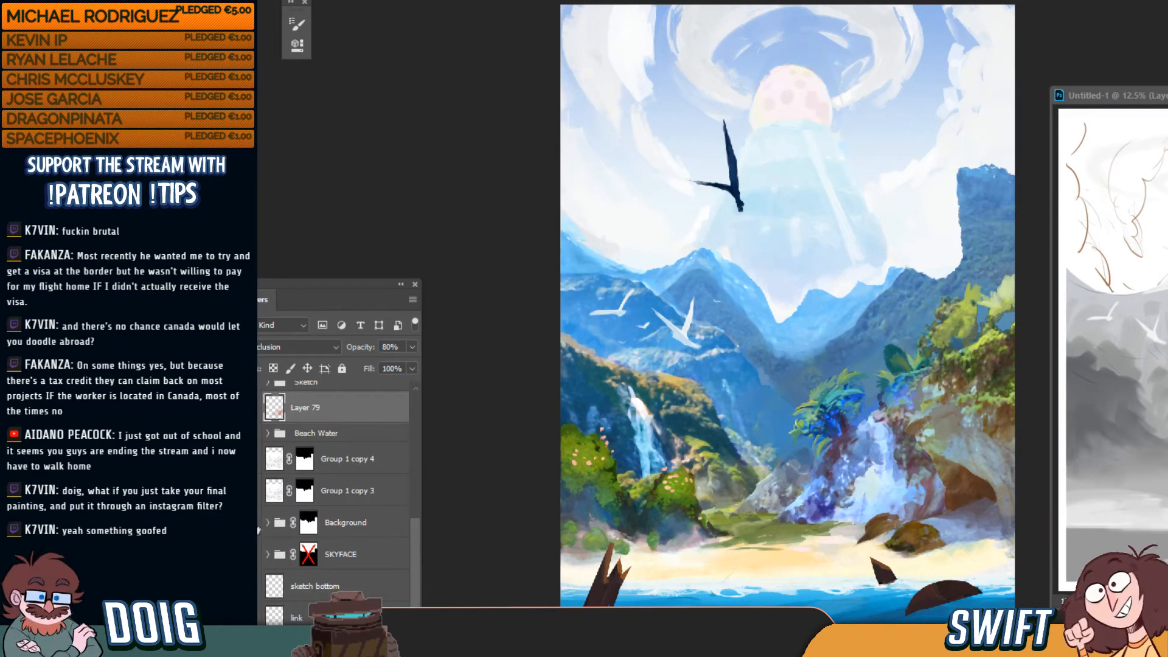
click(253, 525)
click(253, 525)
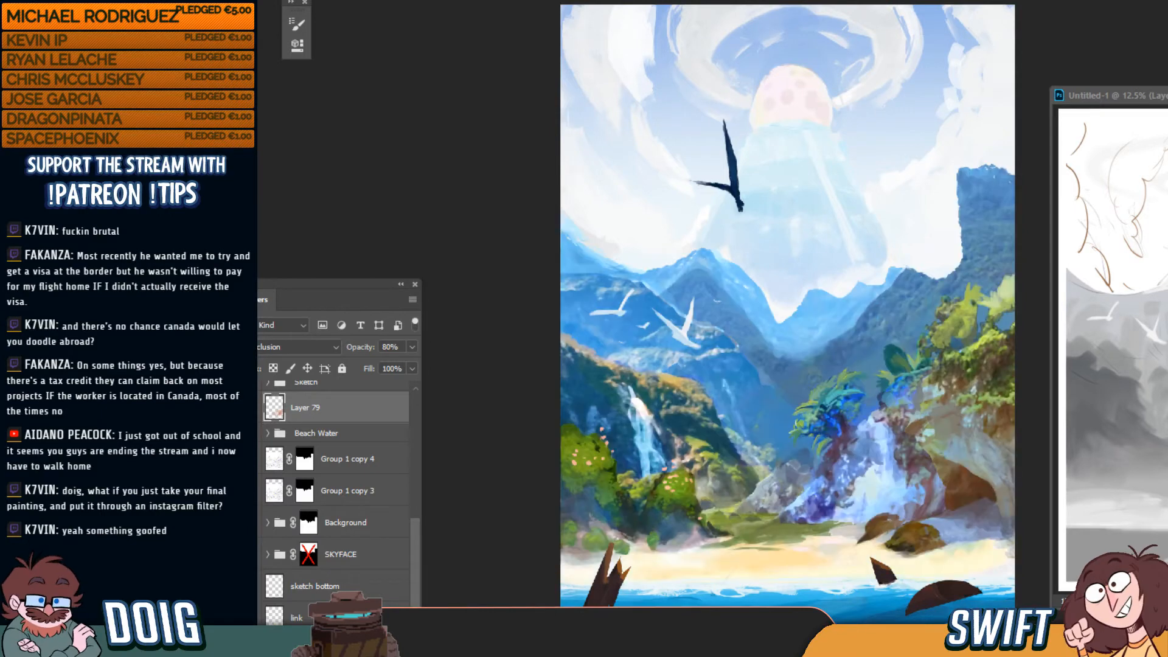
click(255, 525)
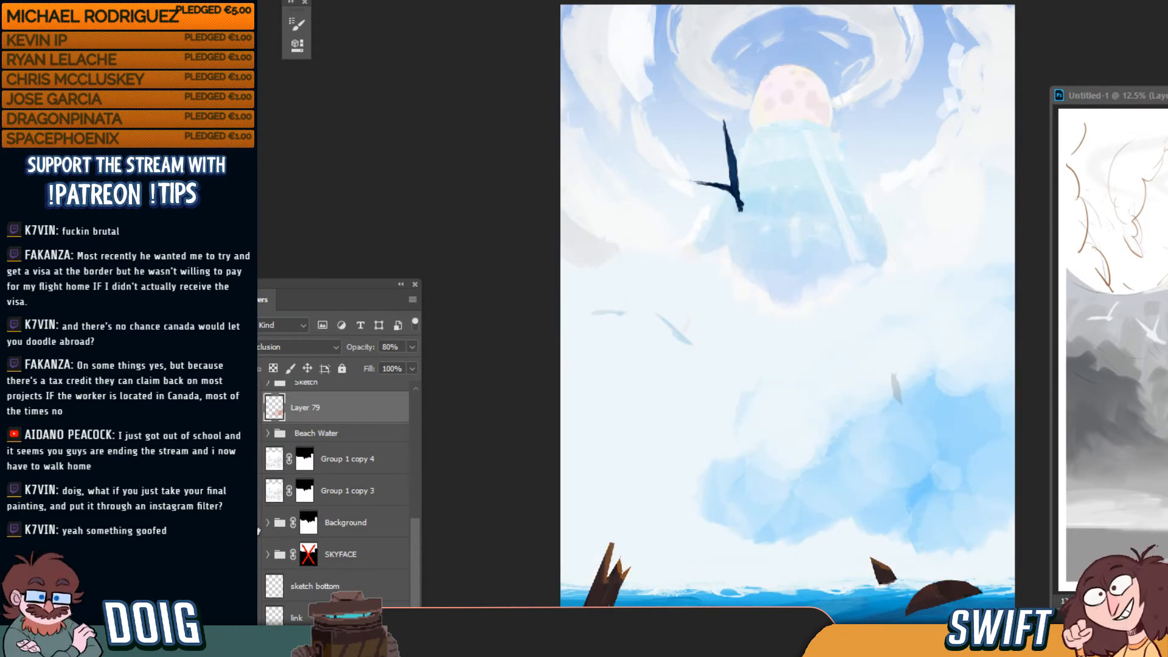
Hide the Beach Water ocean, collapse Birbs, and compare the birds and Debris off and on
click(255, 433)
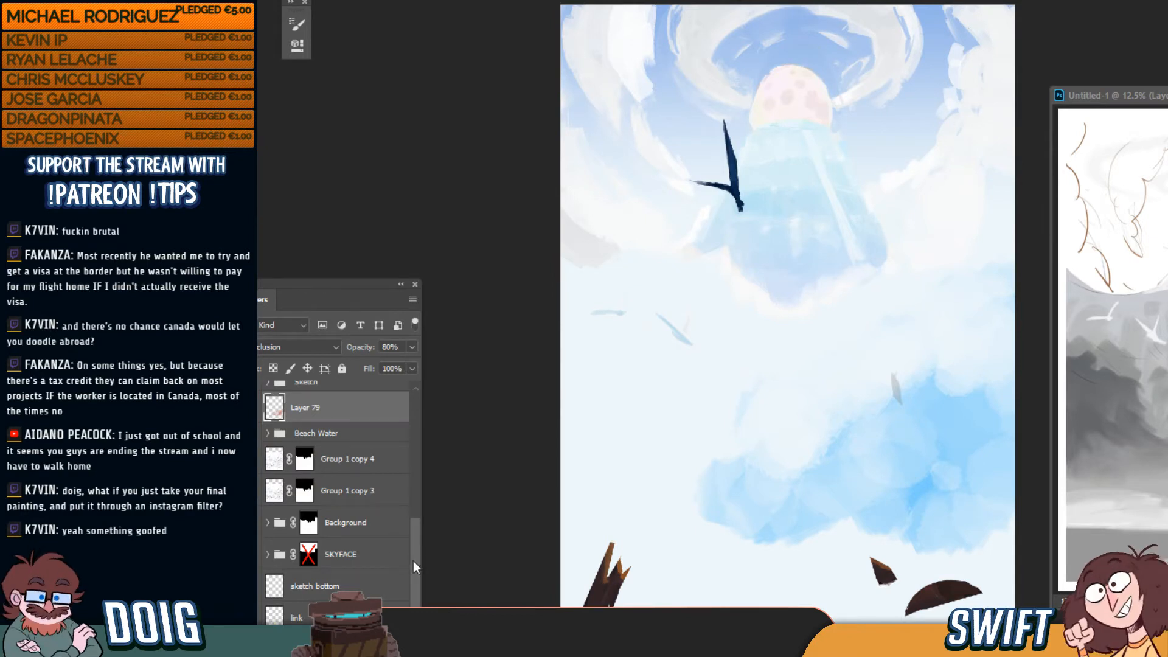
drag(415, 566, 417, 533)
scroll(417, 533, up, 3)
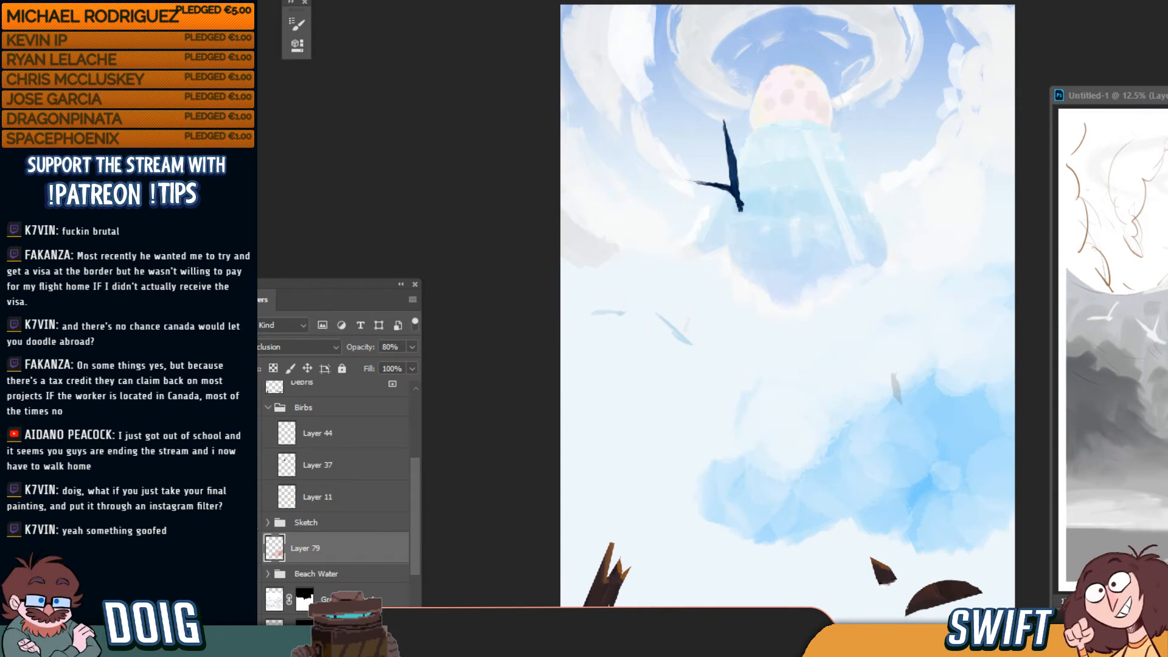
drag(411, 499, 413, 472)
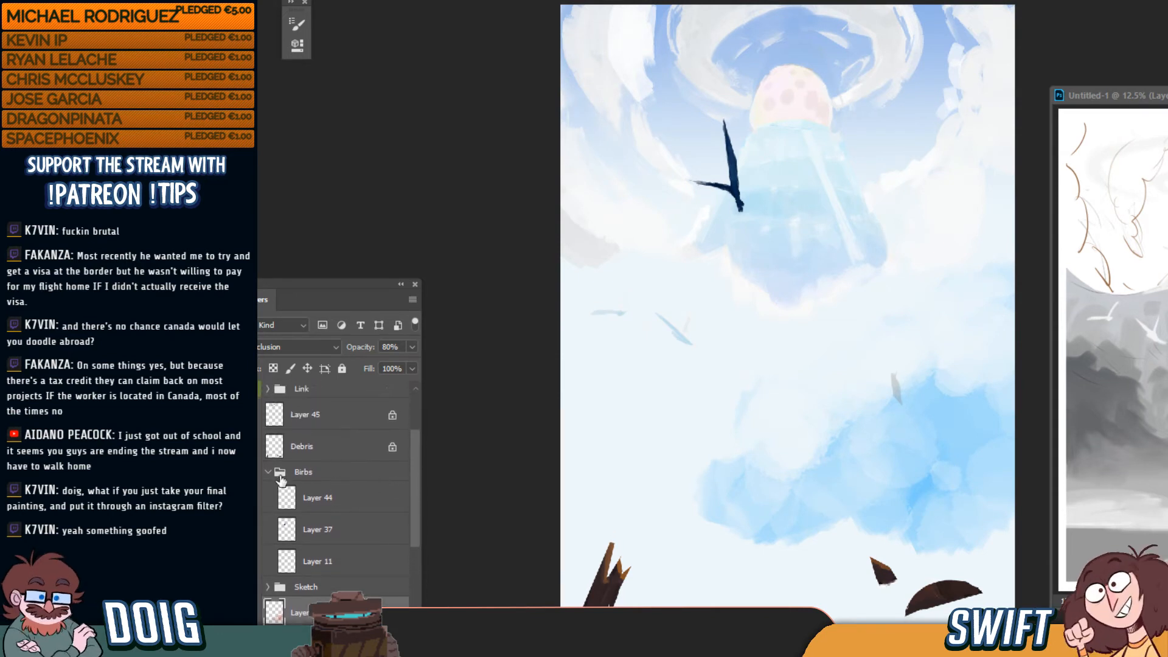
click(267, 472)
click(250, 473)
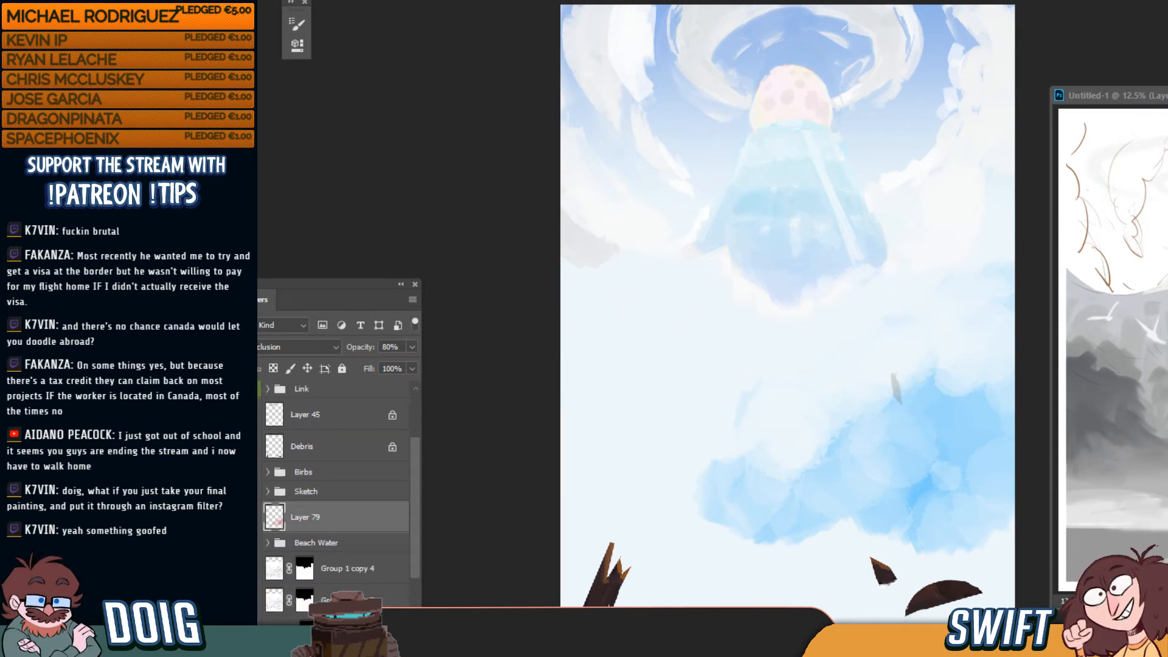
click(250, 473)
click(250, 473)
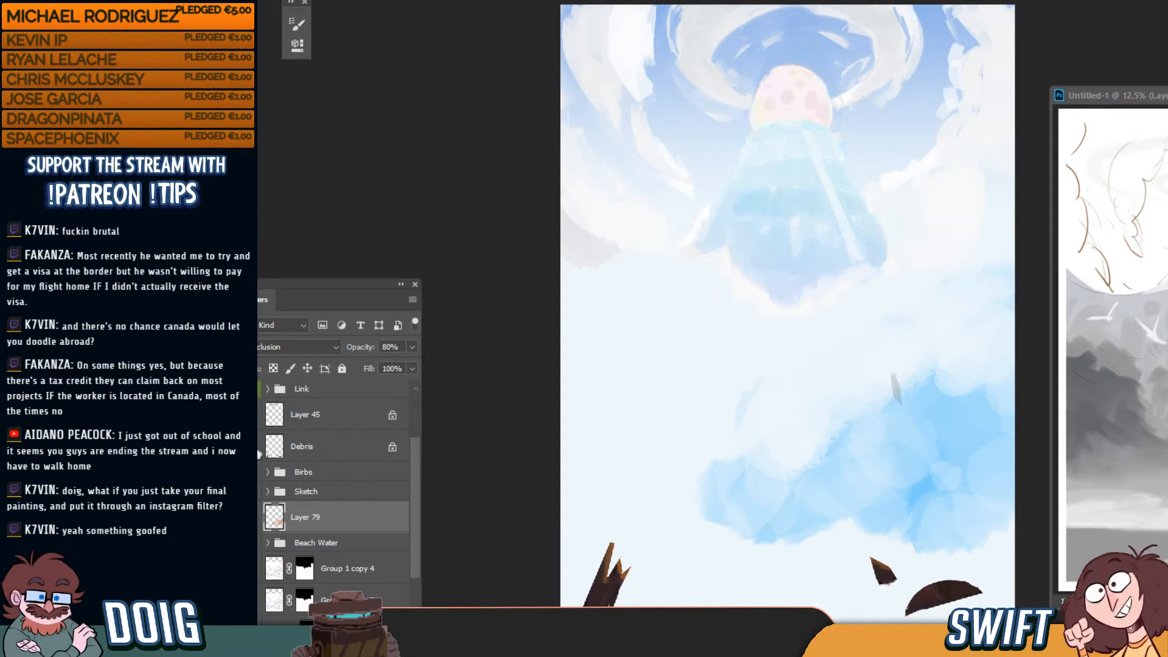
click(250, 447)
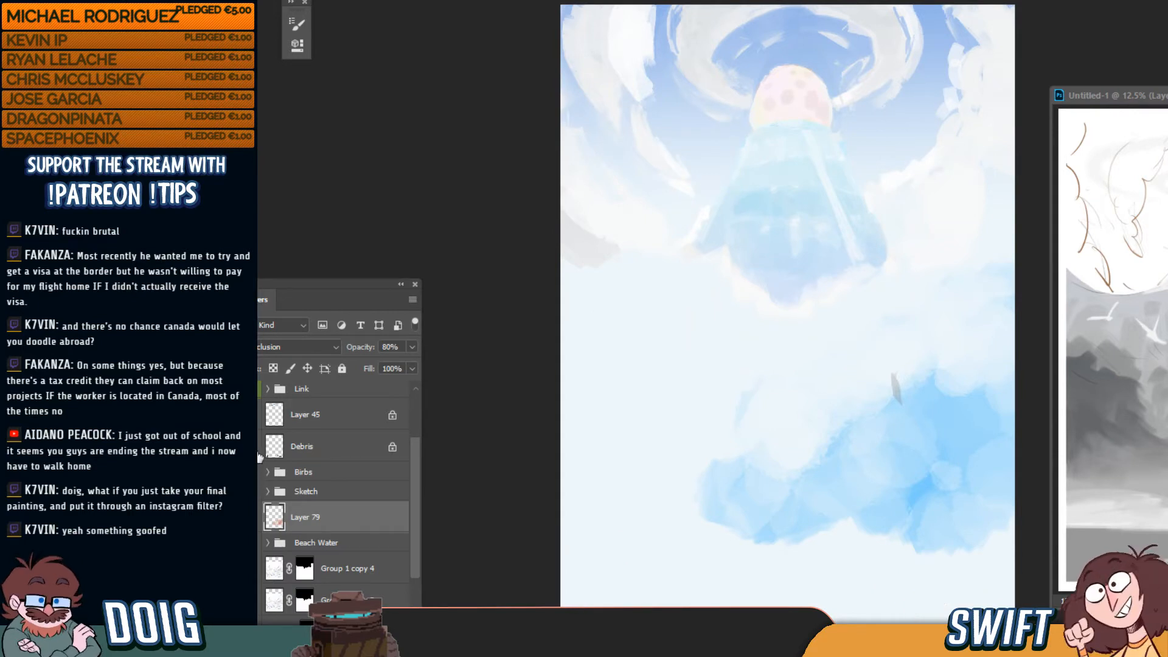
click(259, 455)
Expand SKYFACE, hide Gradient Map 1, move its mask onto Layer 42, and show the extra Clouds strokes
drag(416, 469, 425, 414)
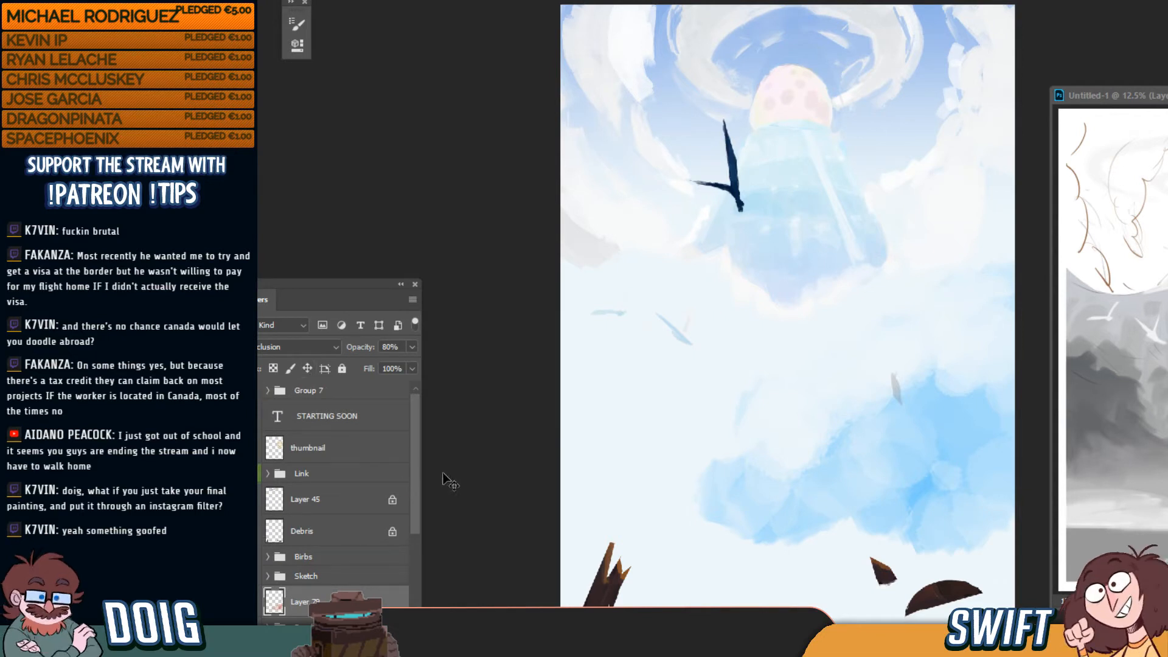
scroll(417, 458, down, 5)
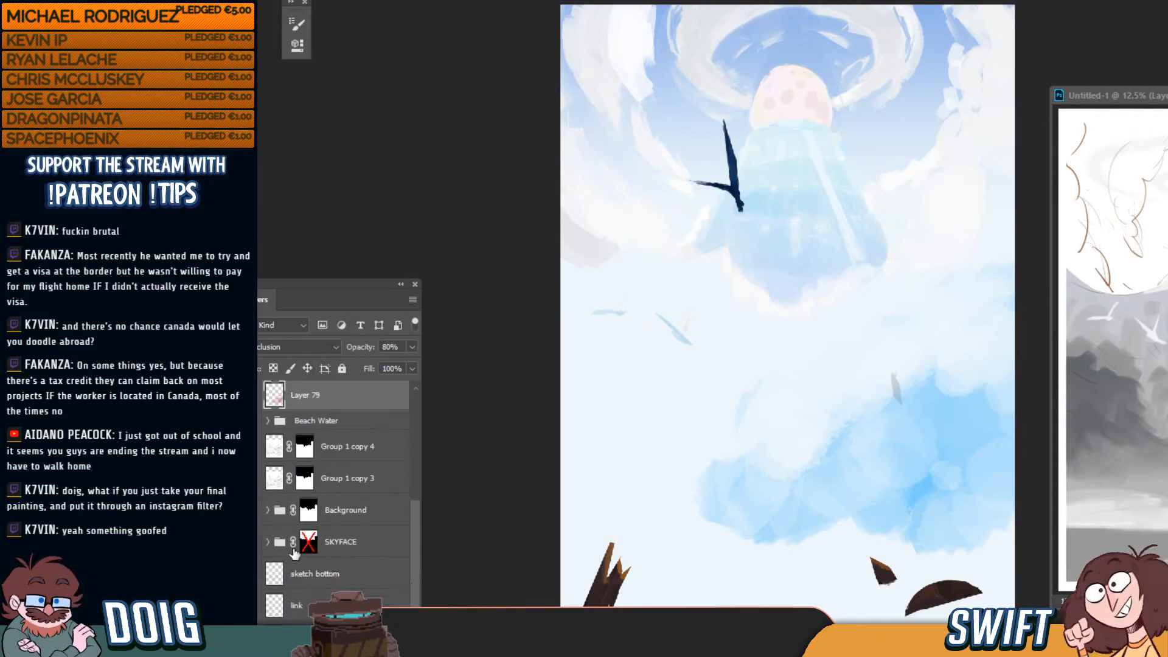
click(269, 542)
drag(416, 506, 405, 563)
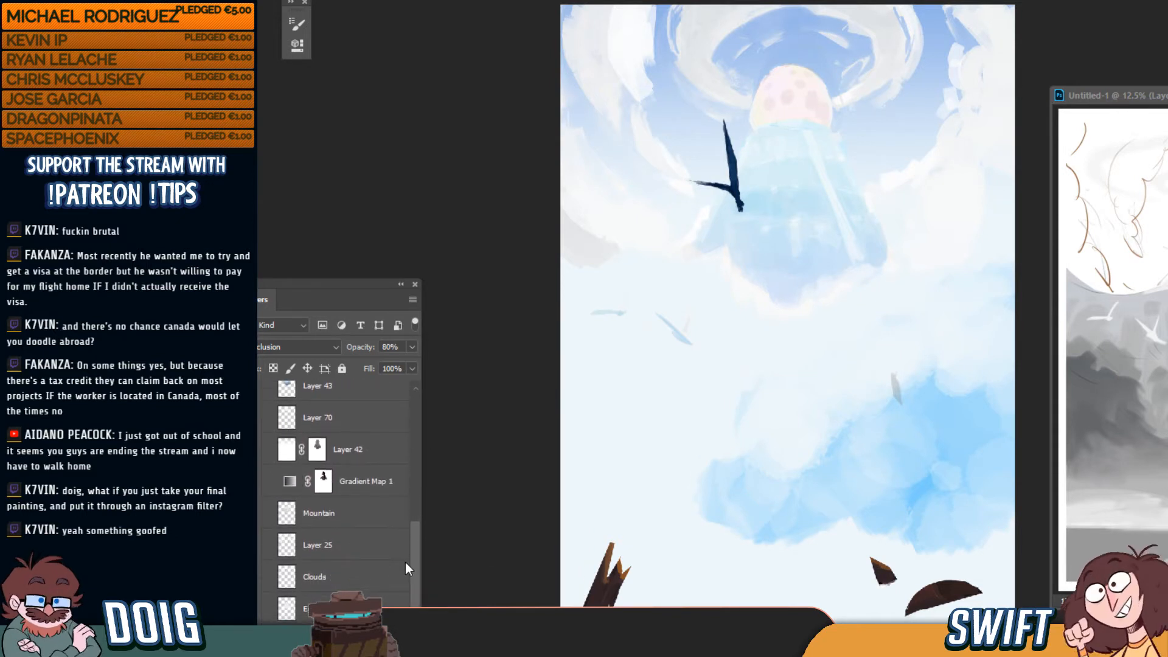
click(249, 482)
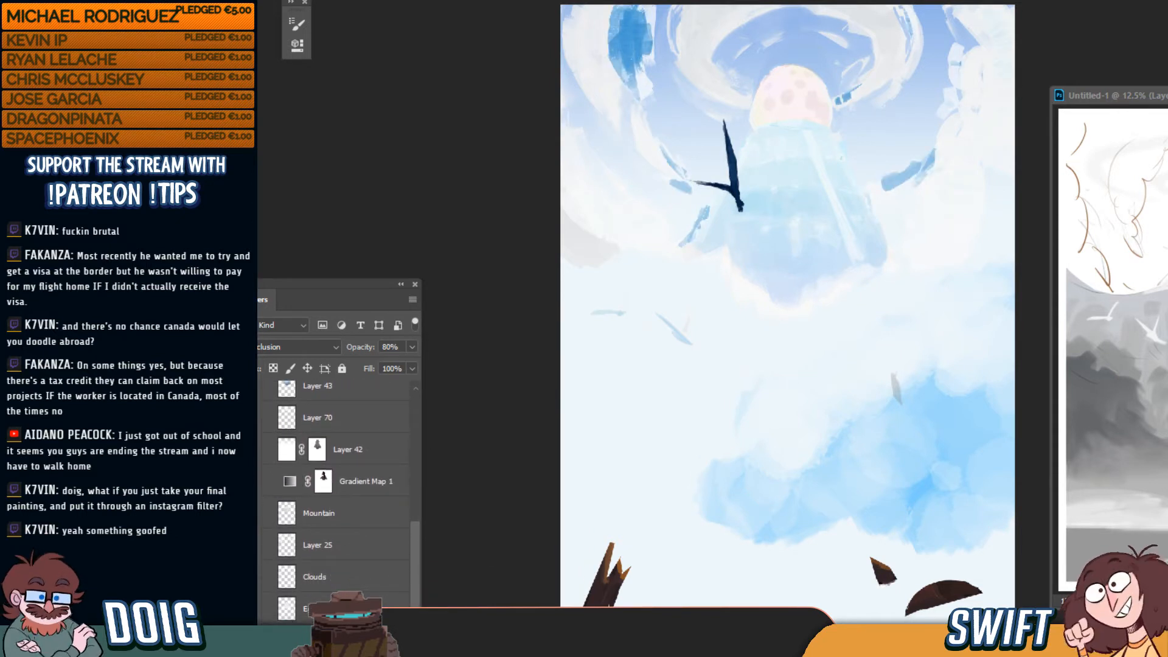
shift+click(323, 482)
drag(324, 489, 318, 455)
shift+click(318, 453)
click(253, 578)
Make the Background group visible again in front of the sky
scroll(414, 517, up, 3)
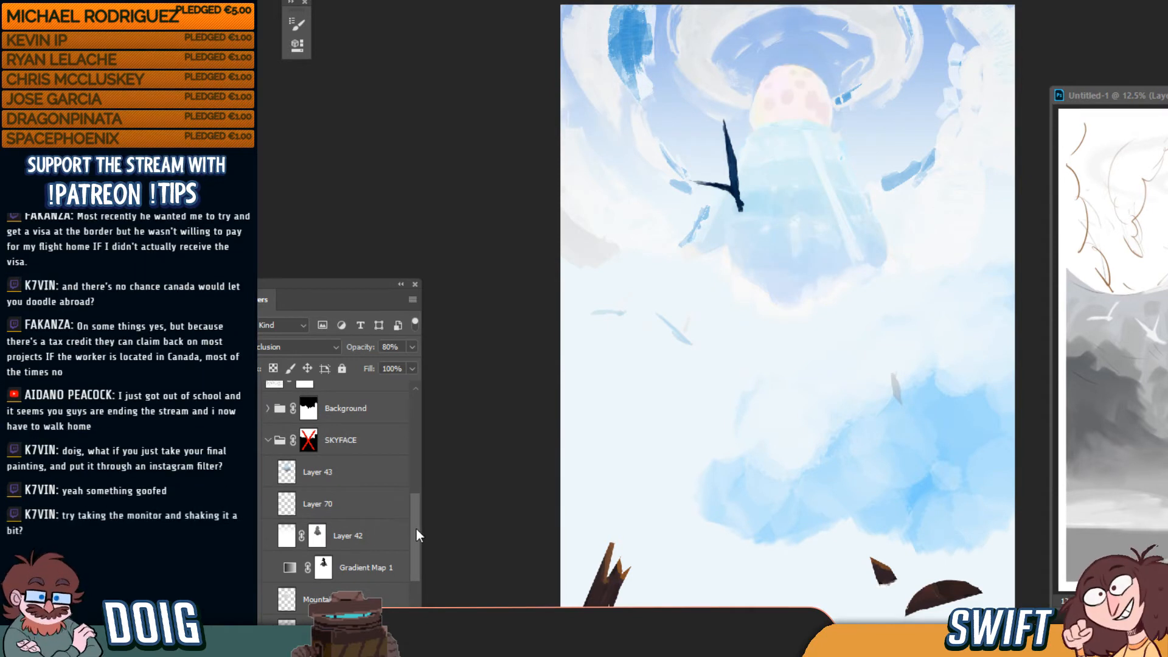
drag(416, 529, 416, 546)
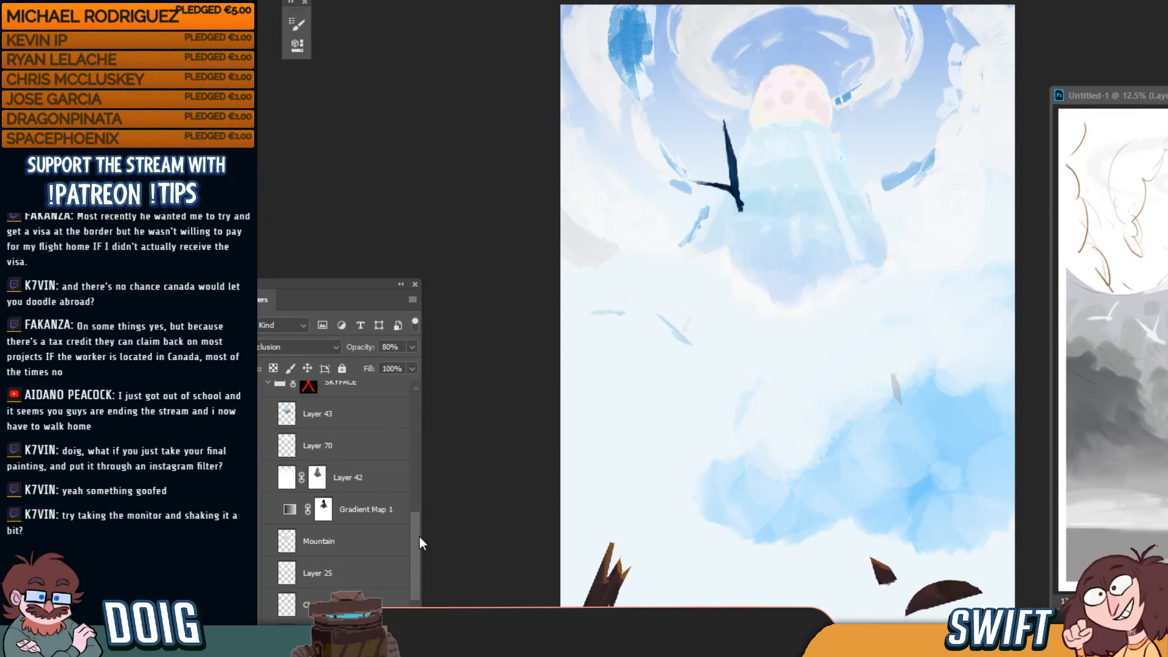
mouse_move(418, 541)
mouse_down()
mouse_move(419, 552)
mouse_move(429, 495)
mouse_up()
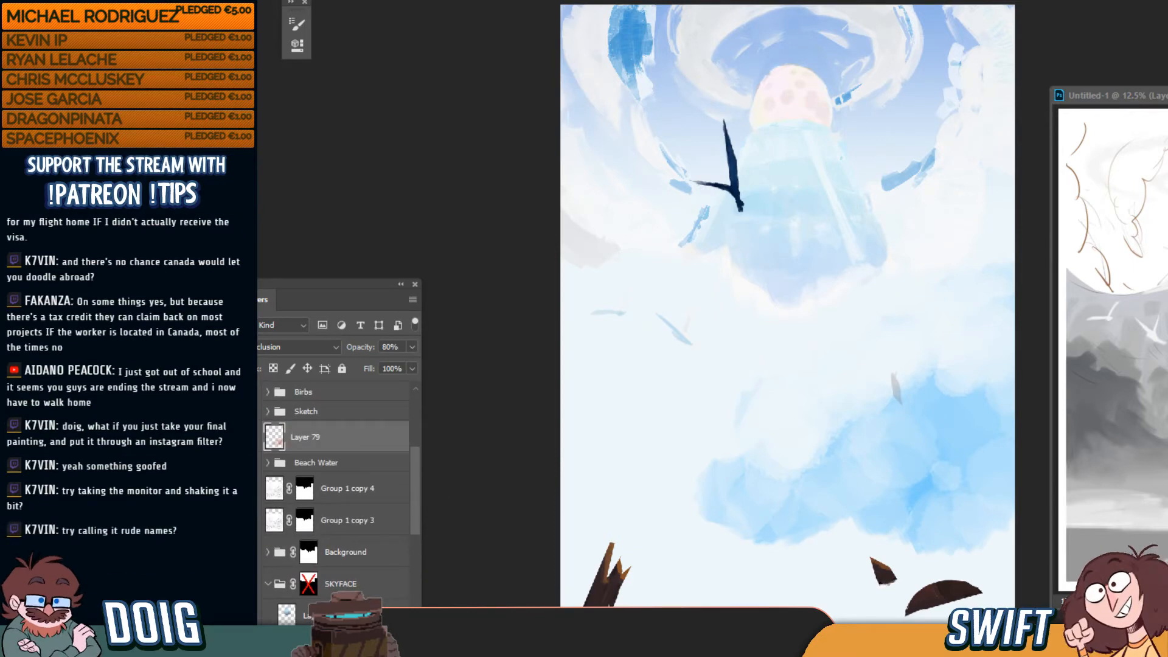
click(251, 552)
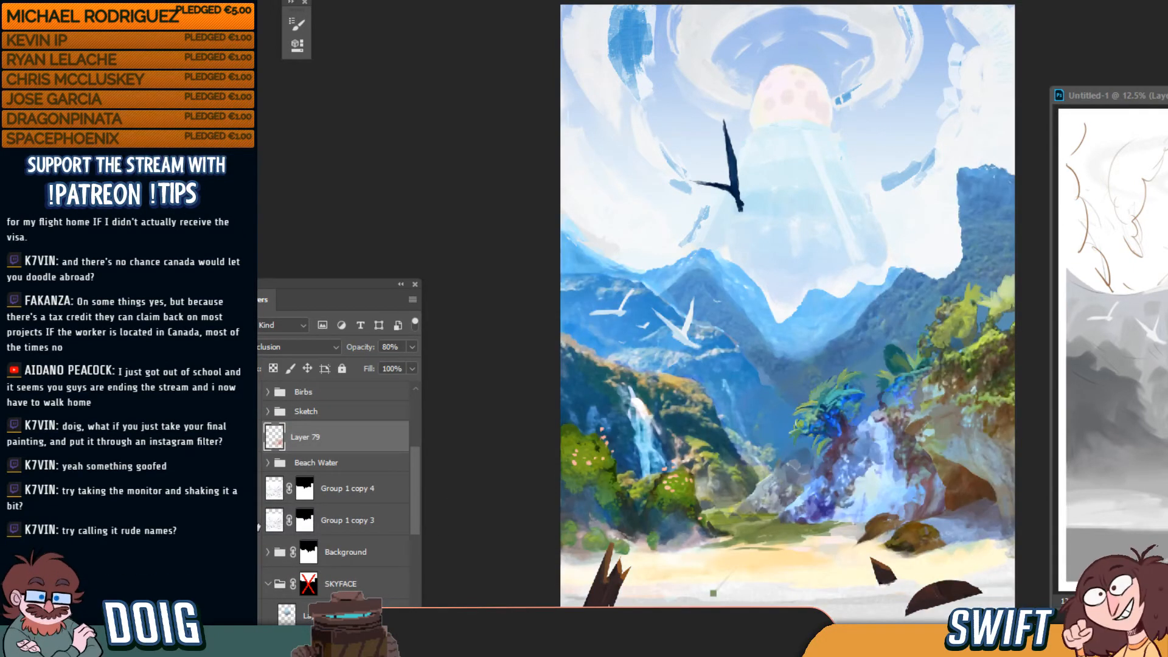
Compare the jungle with and without the dark line texture, leaving the texture hidden
click(253, 524)
click(253, 524)
click(253, 523)
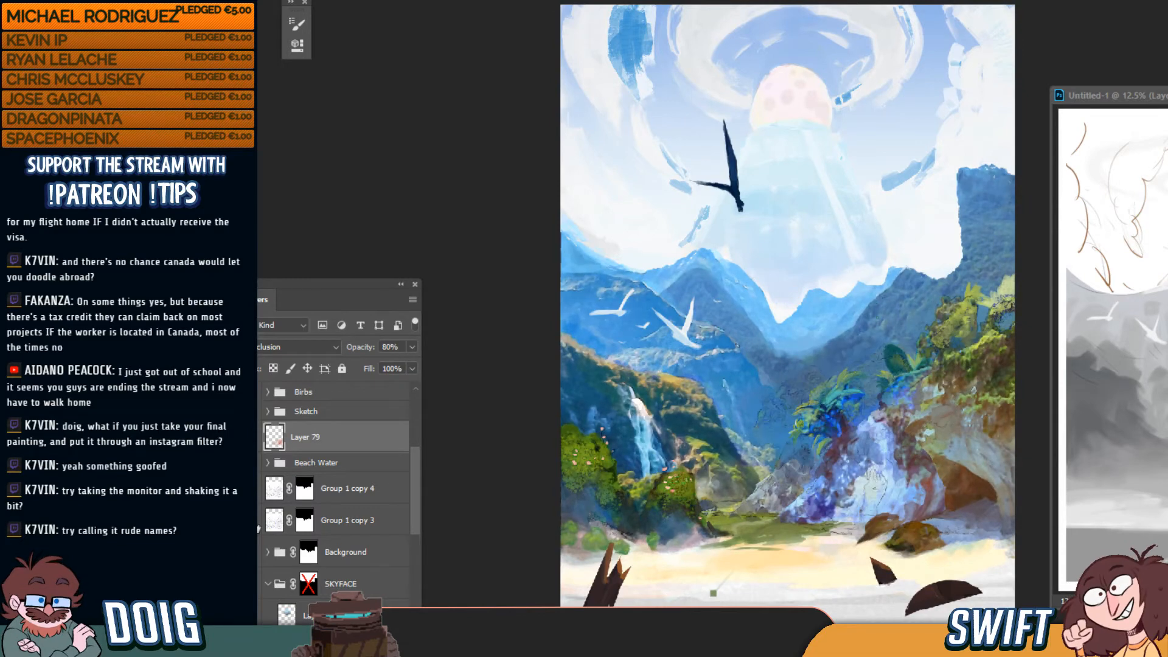
click(259, 527)
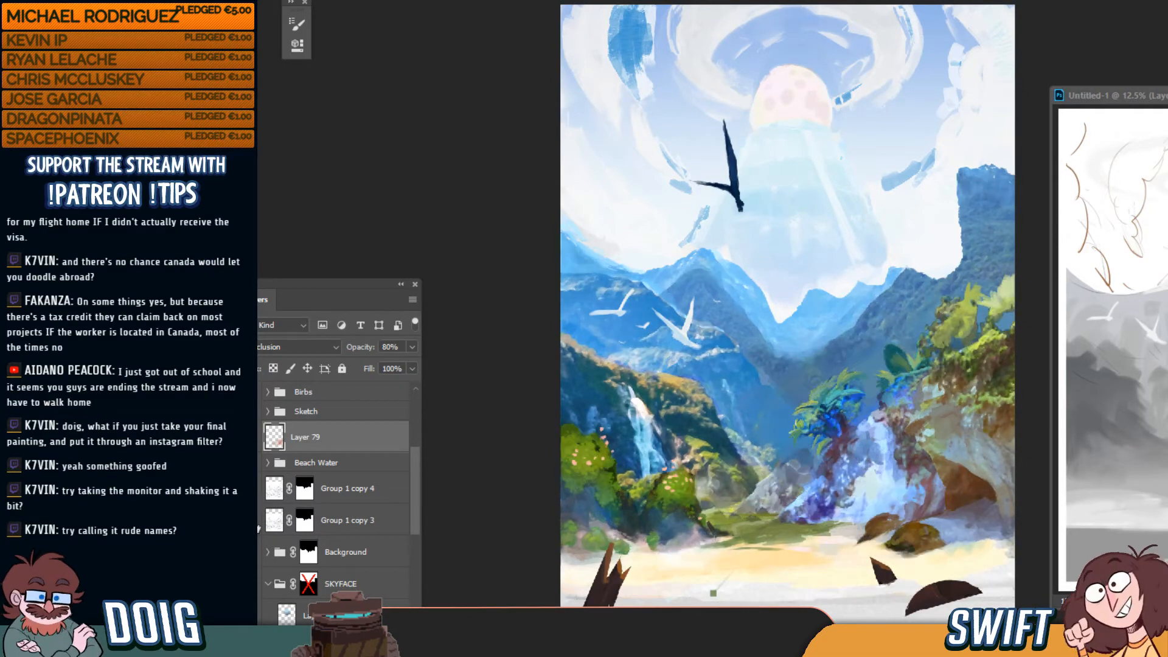
click(258, 505)
click(259, 505)
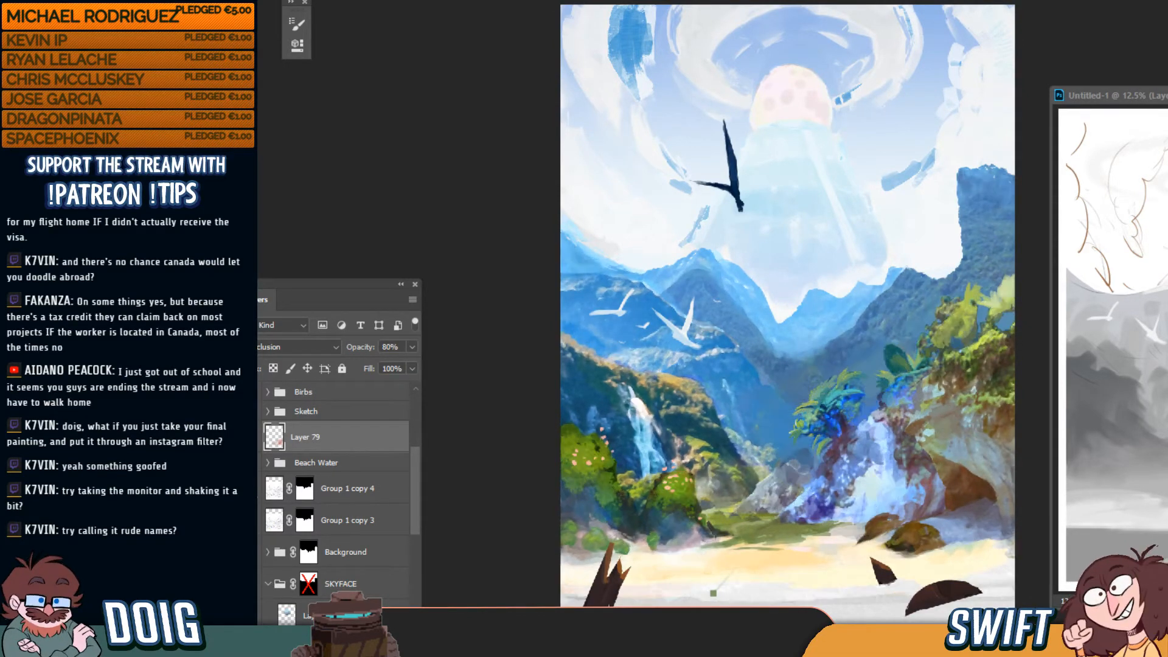
click(258, 505)
click(254, 520)
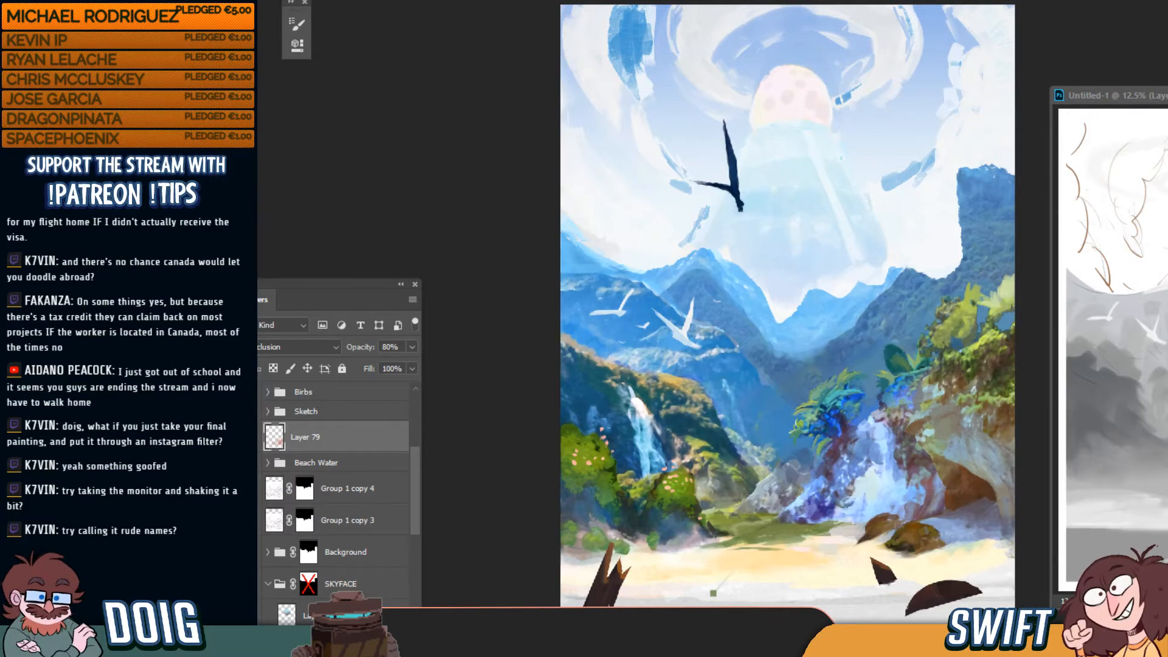
click(254, 520)
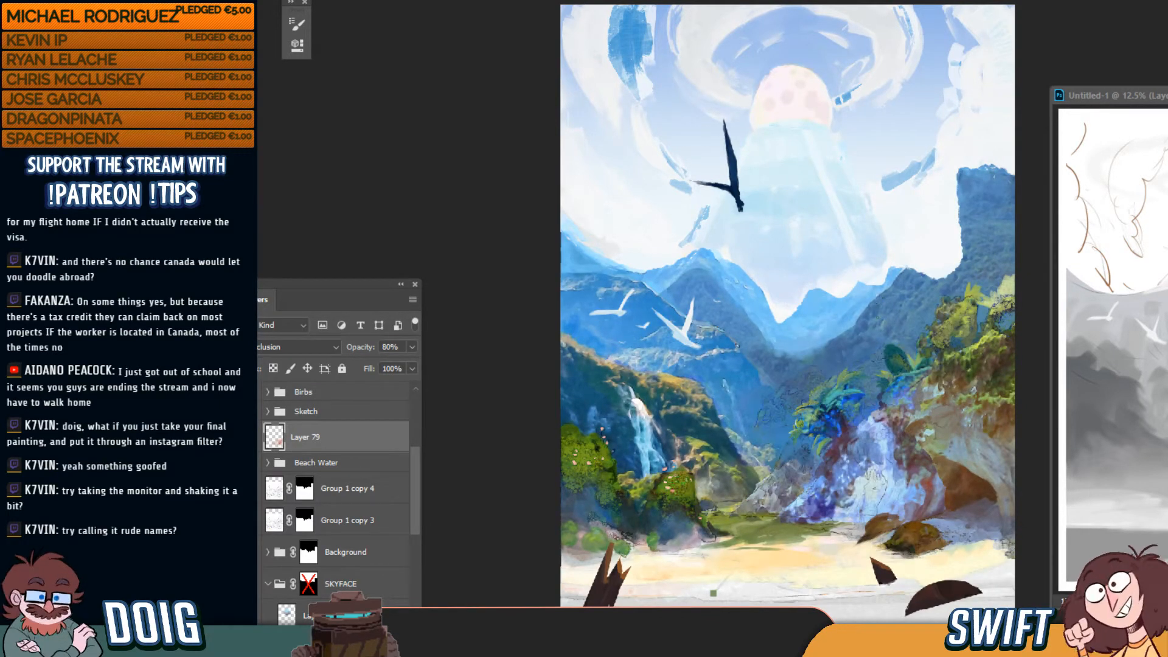
click(254, 520)
Show the blue Beach Water along the shore
click(254, 463)
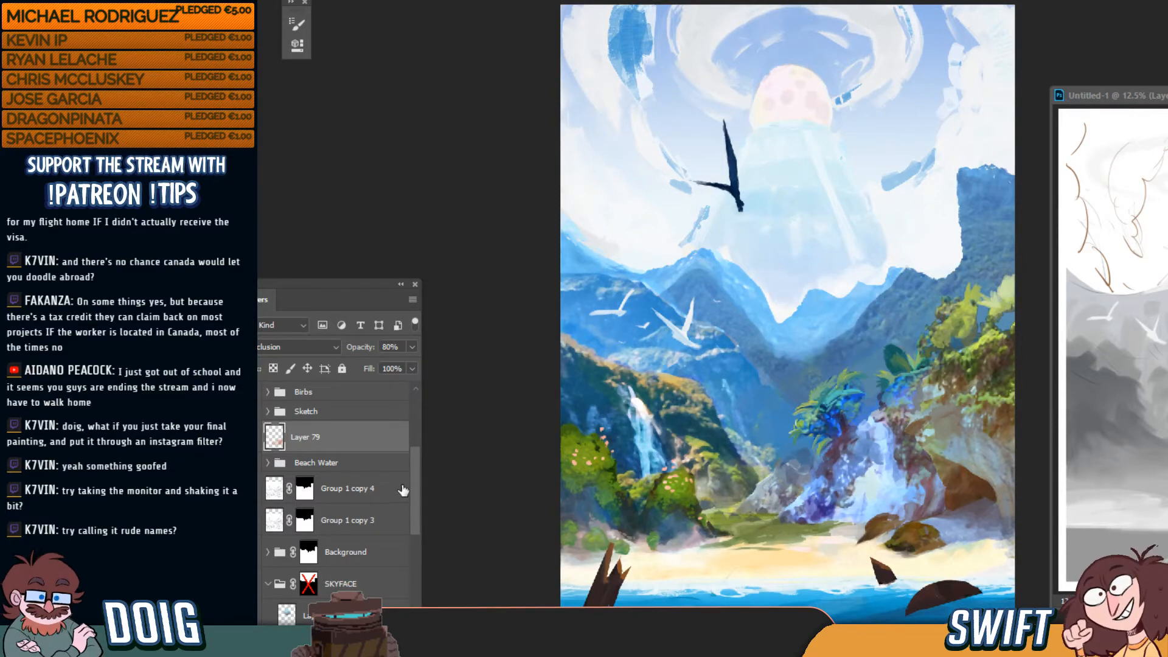
drag(415, 488, 408, 592)
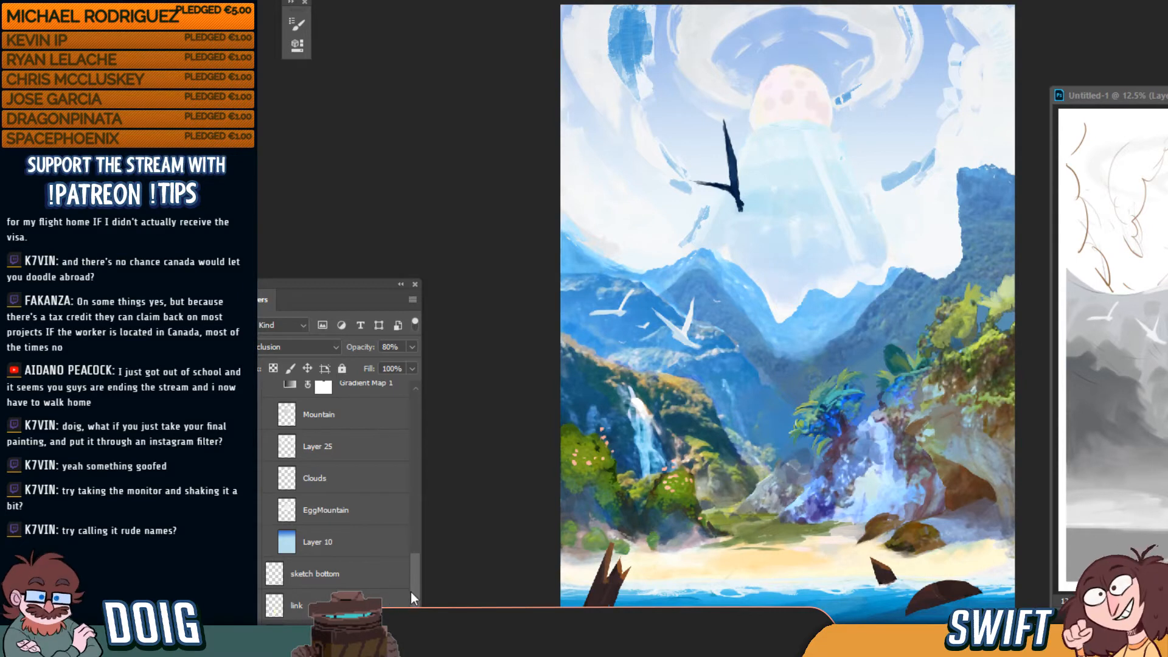
drag(413, 587, 422, 538)
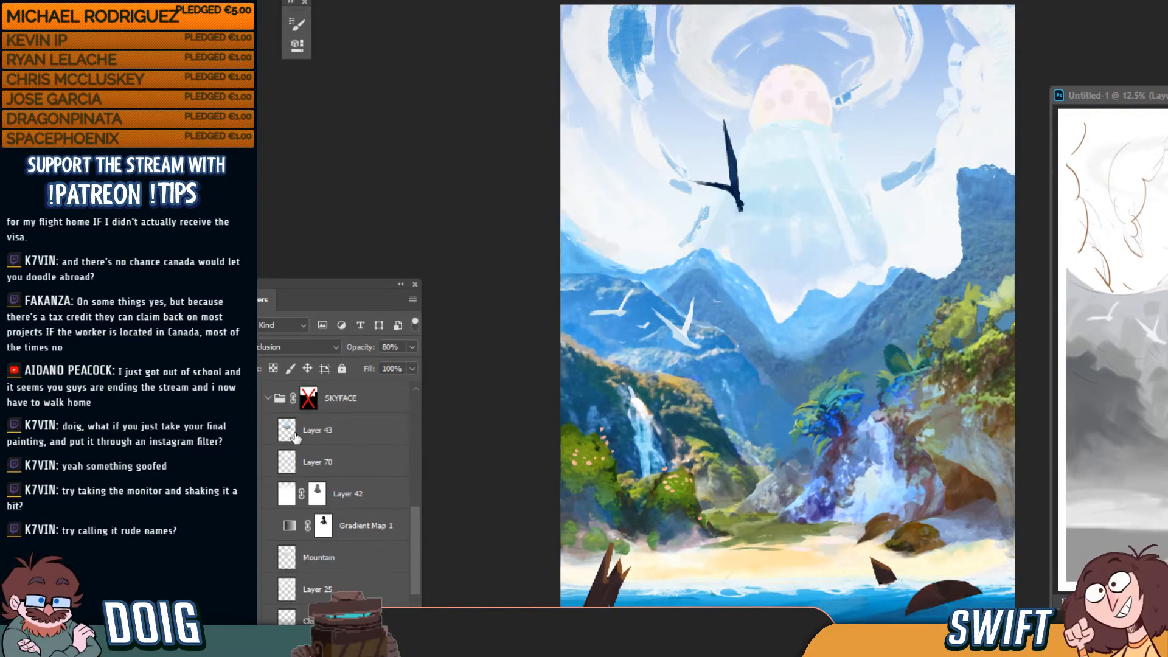
Hide the pink egg head, sky swirls, grey mountain and EggMountain, and check the Layer 10 sky gradient
click(245, 431)
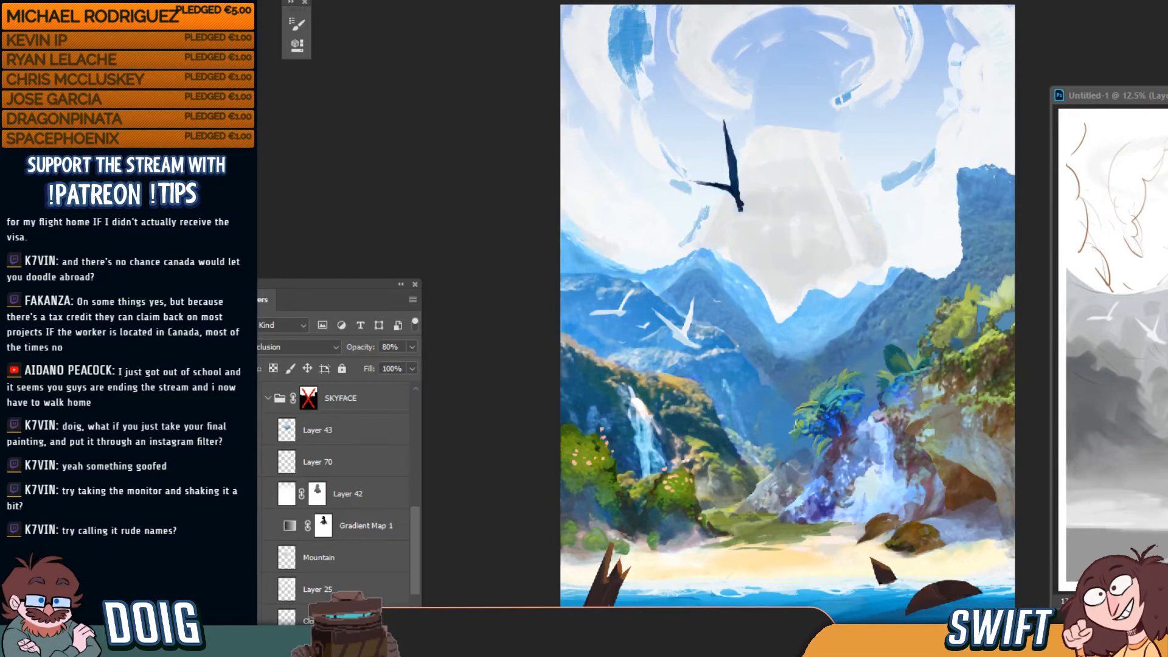
click(255, 524)
click(254, 557)
click(255, 592)
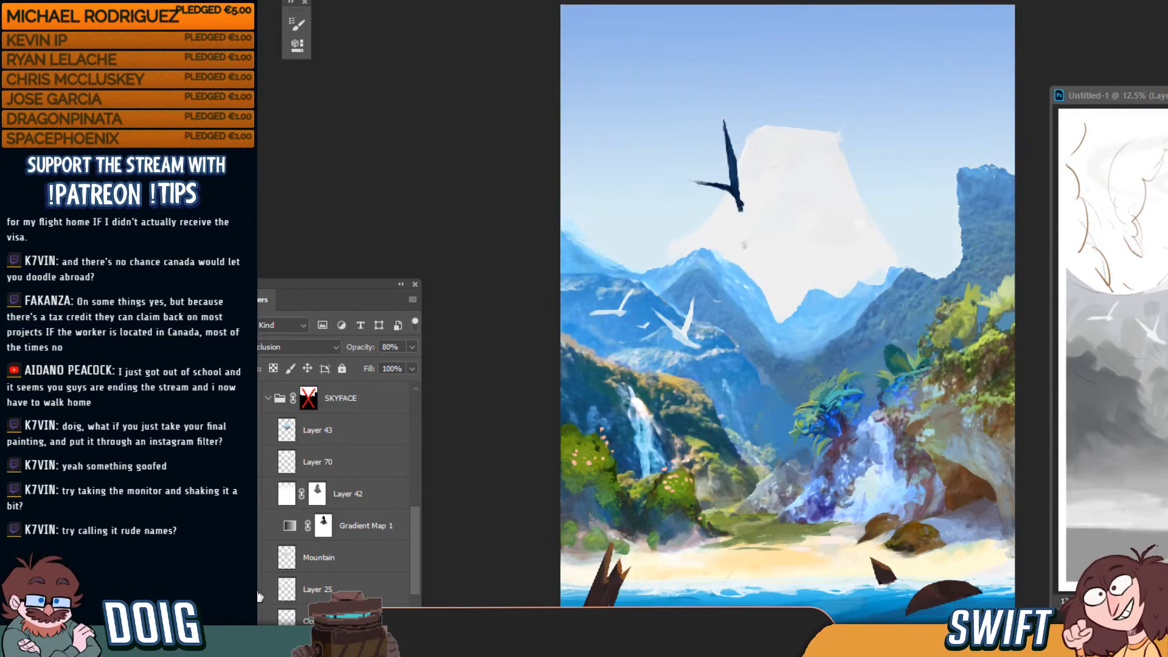
scroll(413, 560, down, 4)
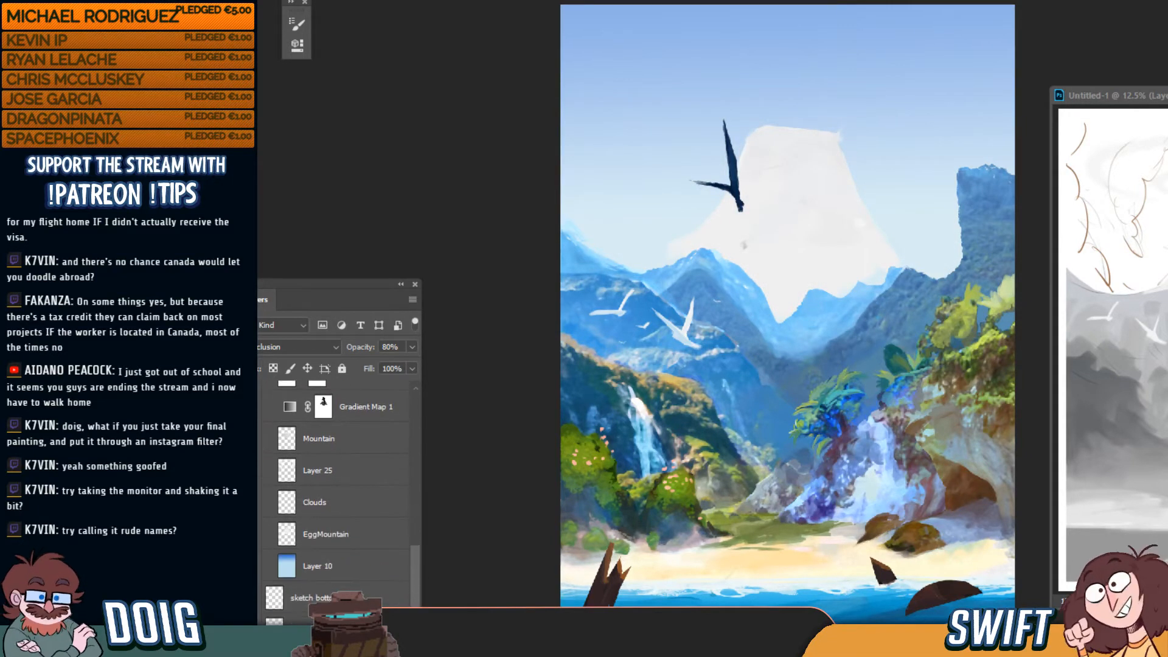
click(253, 534)
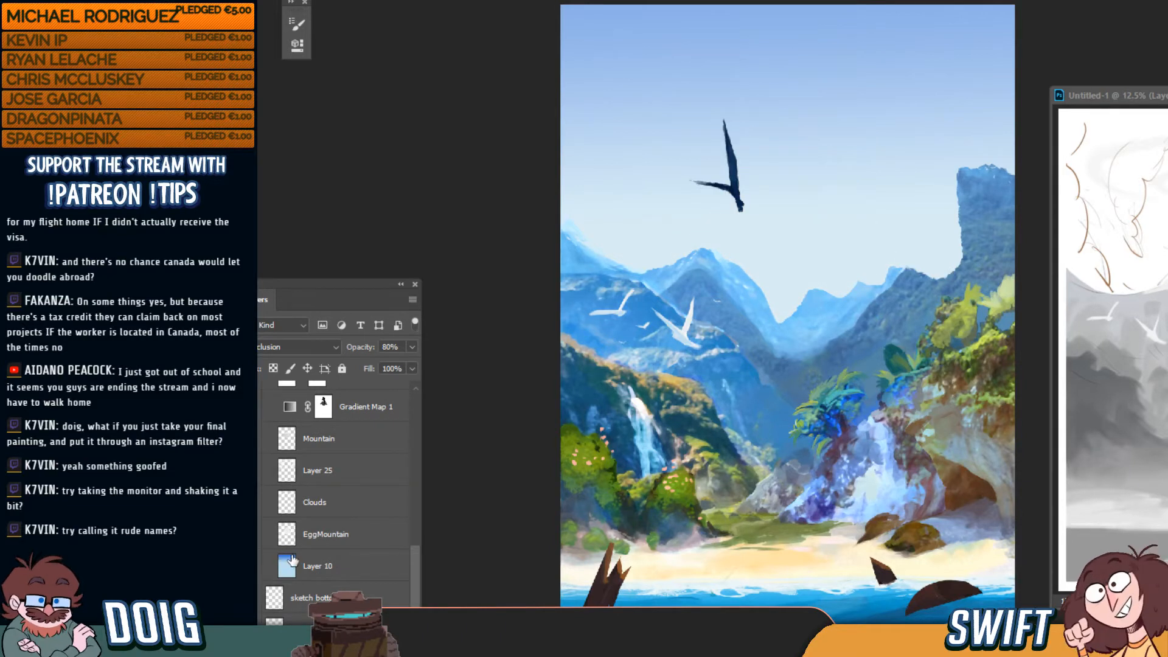
click(323, 567)
click(255, 566)
click(254, 566)
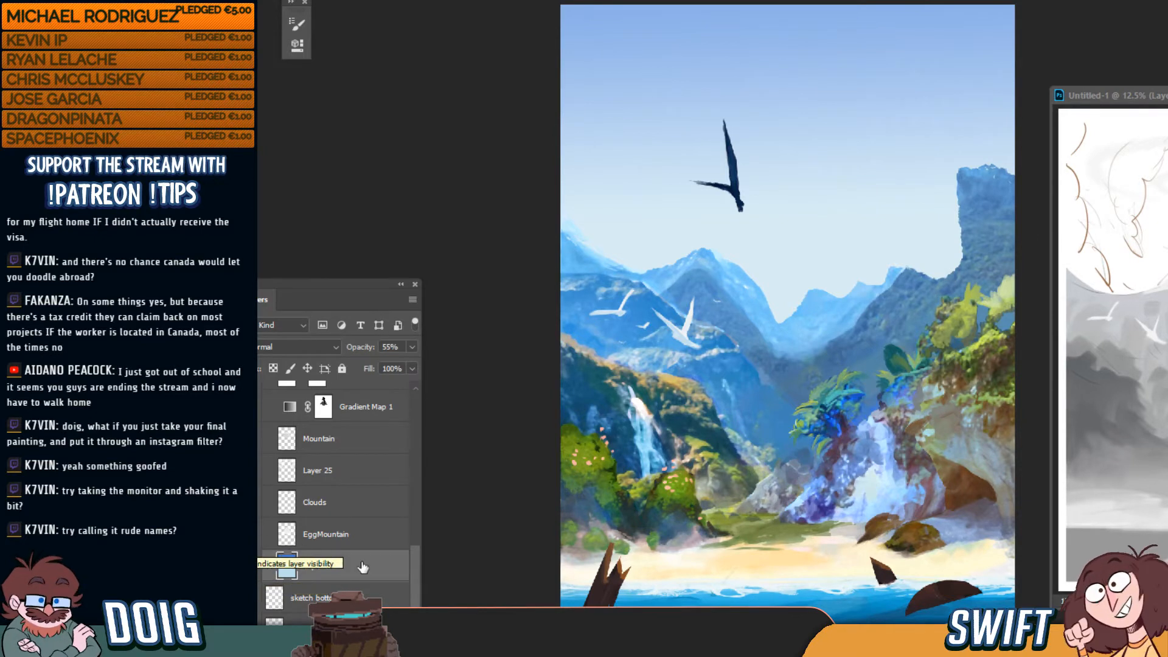
Compare the SKYFACE mask off and on, then show EggMountain and the white cloud strokes
drag(418, 596, 421, 541)
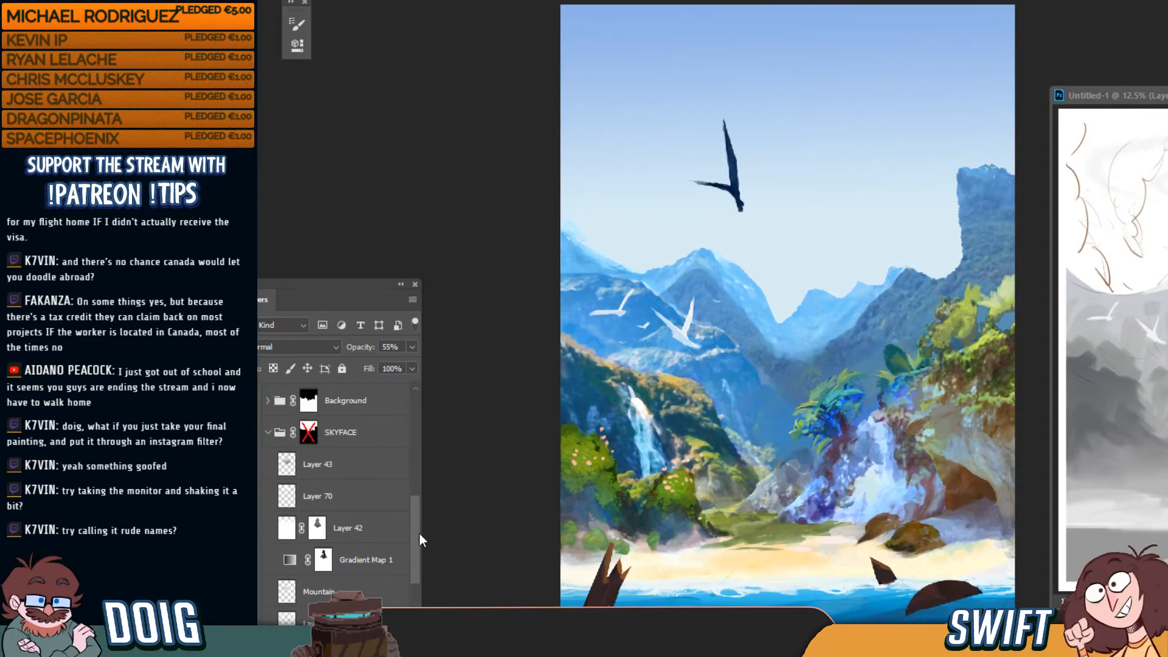
shift+click(311, 433)
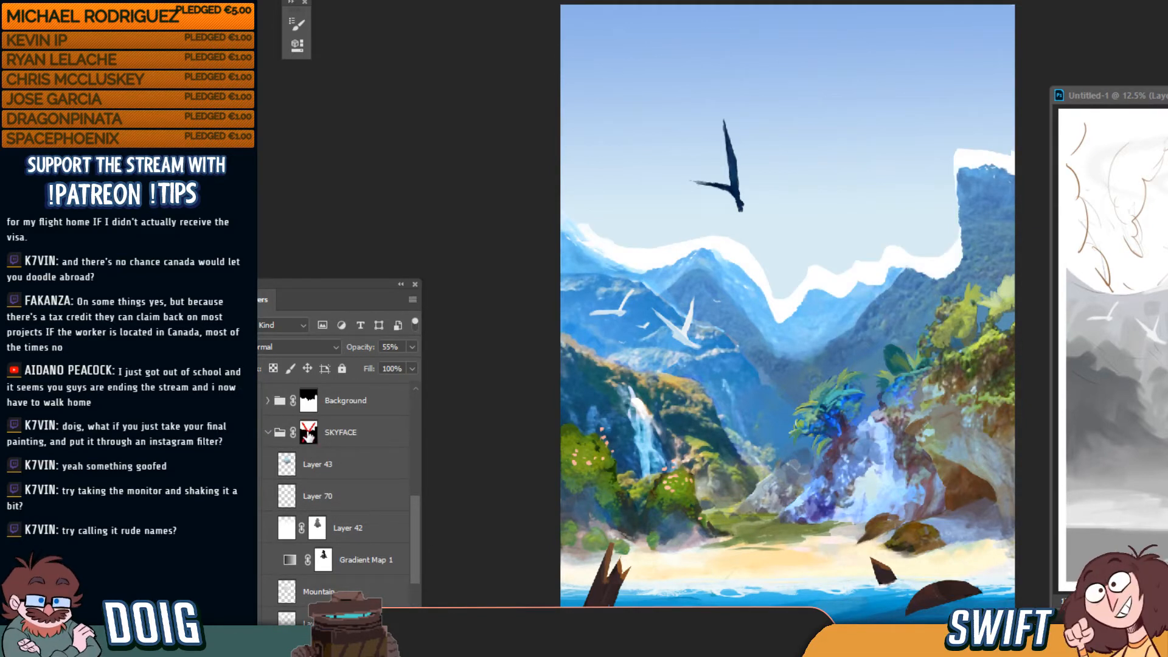
shift+click(310, 433)
shift+click(310, 433)
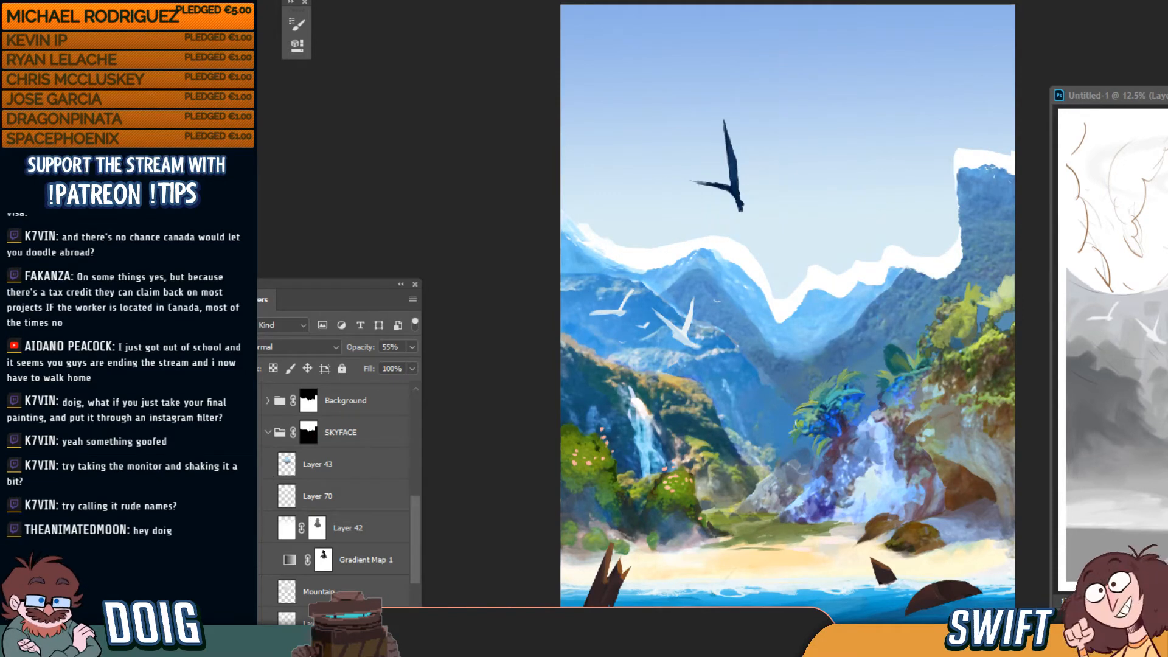
scroll(418, 553, down, 1)
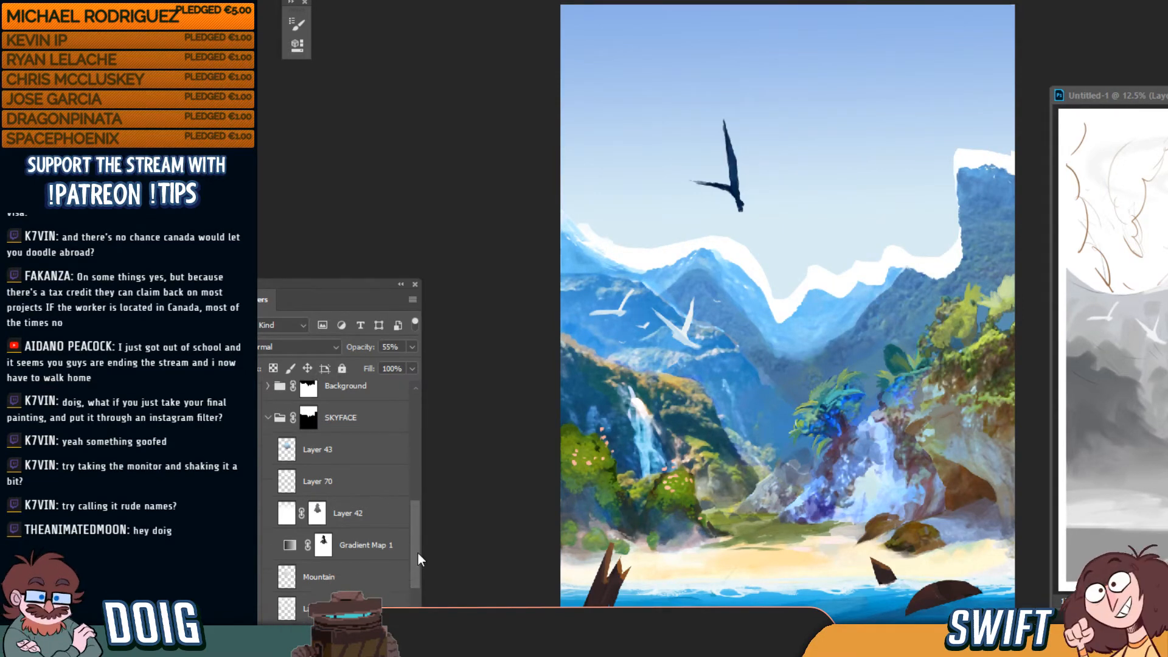
scroll(417, 553, down, 1)
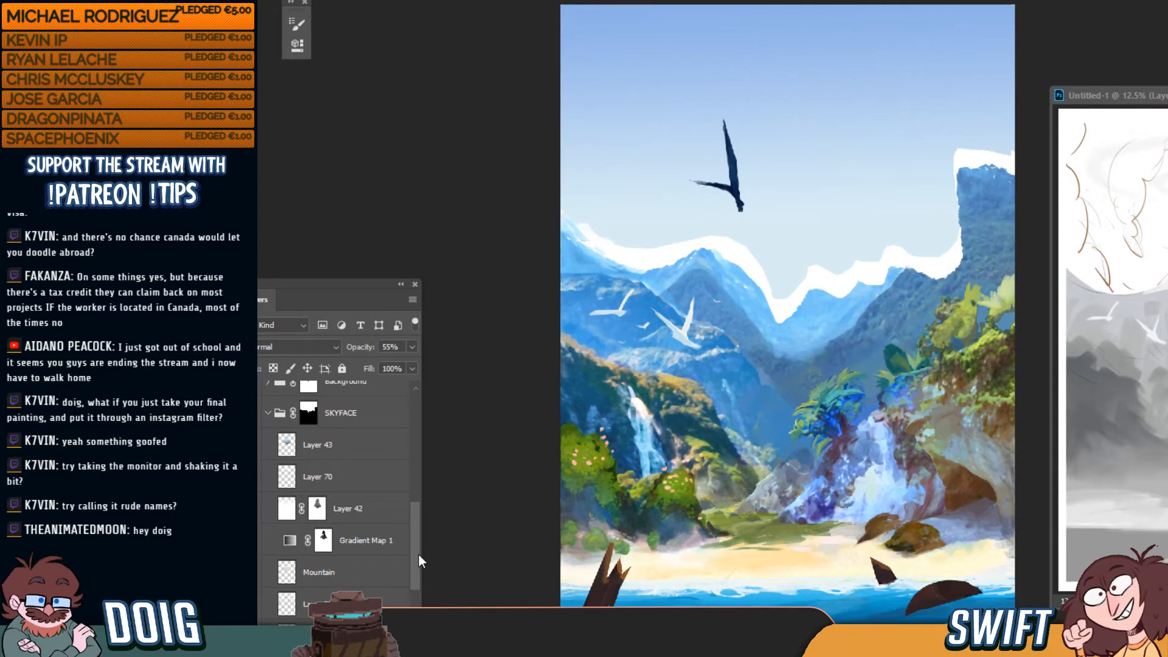
drag(419, 556, 412, 597)
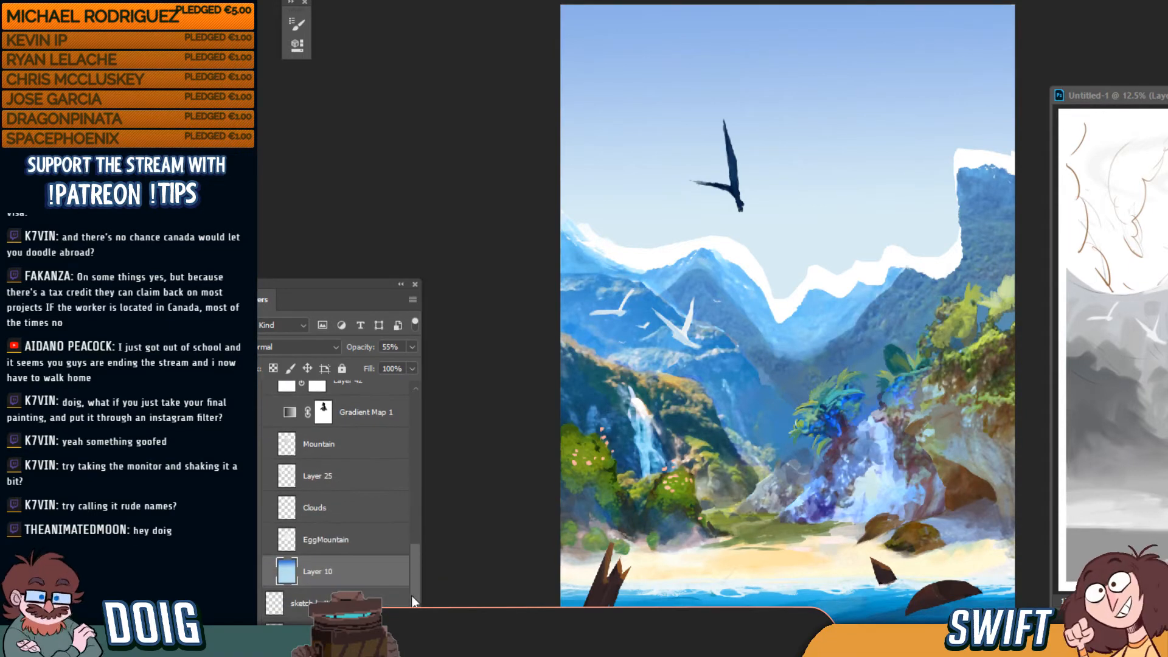
click(251, 540)
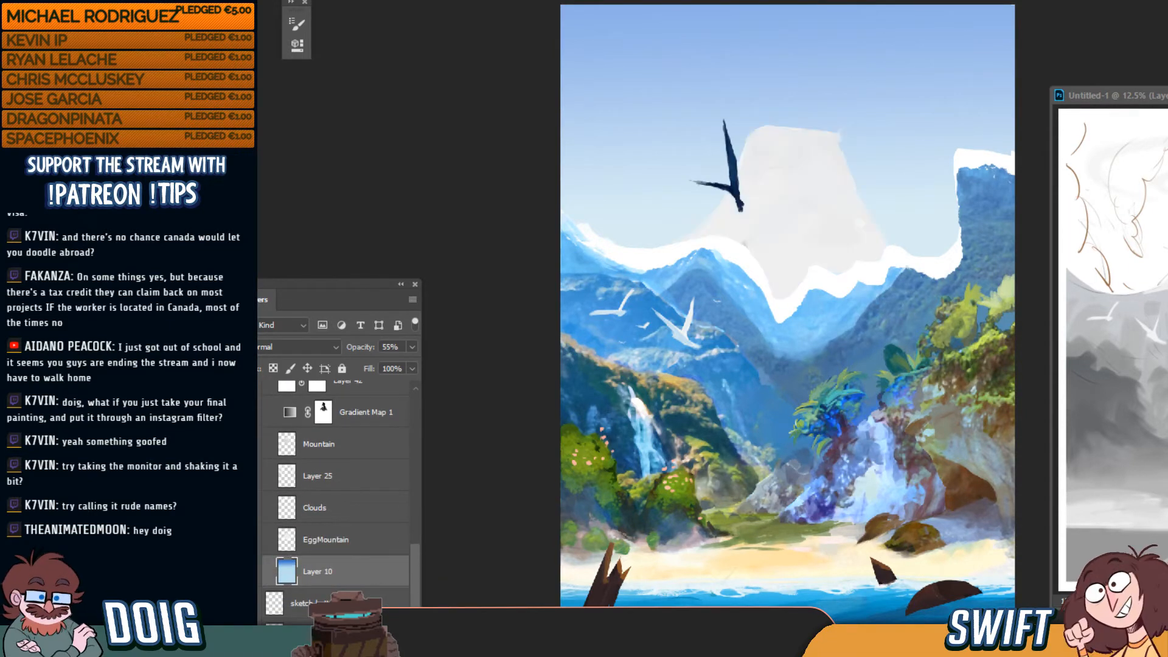
click(252, 509)
Disable the SKYFACE mask, show the painted swirling clouds without the halo ring, and keep the mountain shading
scroll(413, 583, up, 5)
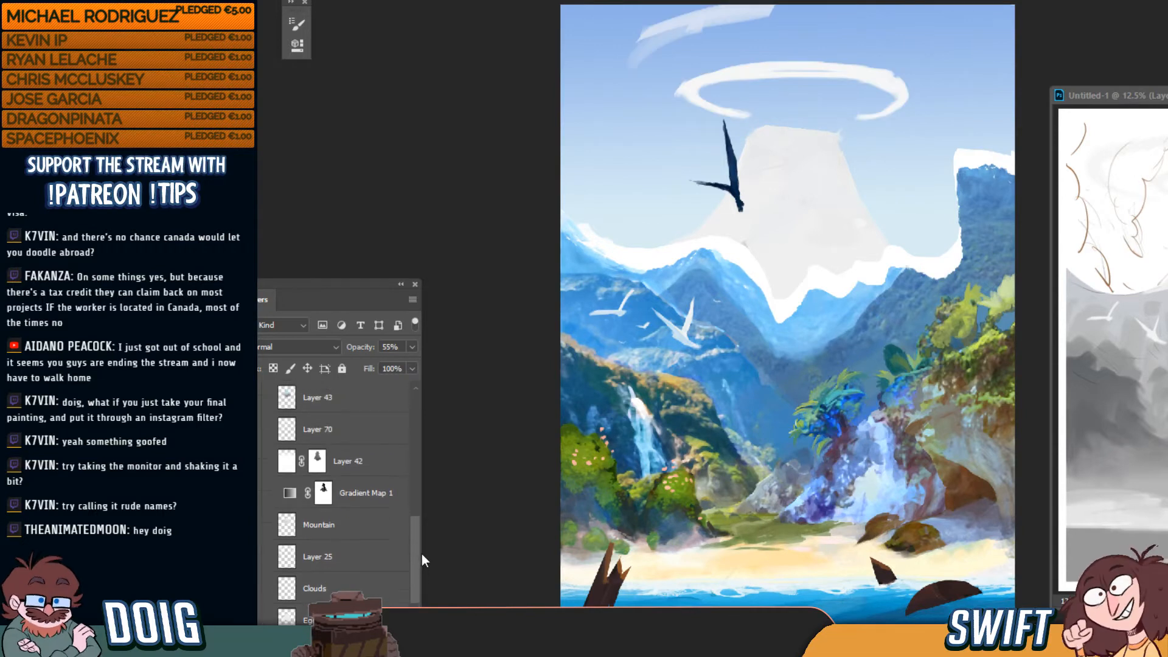
shift+click(310, 429)
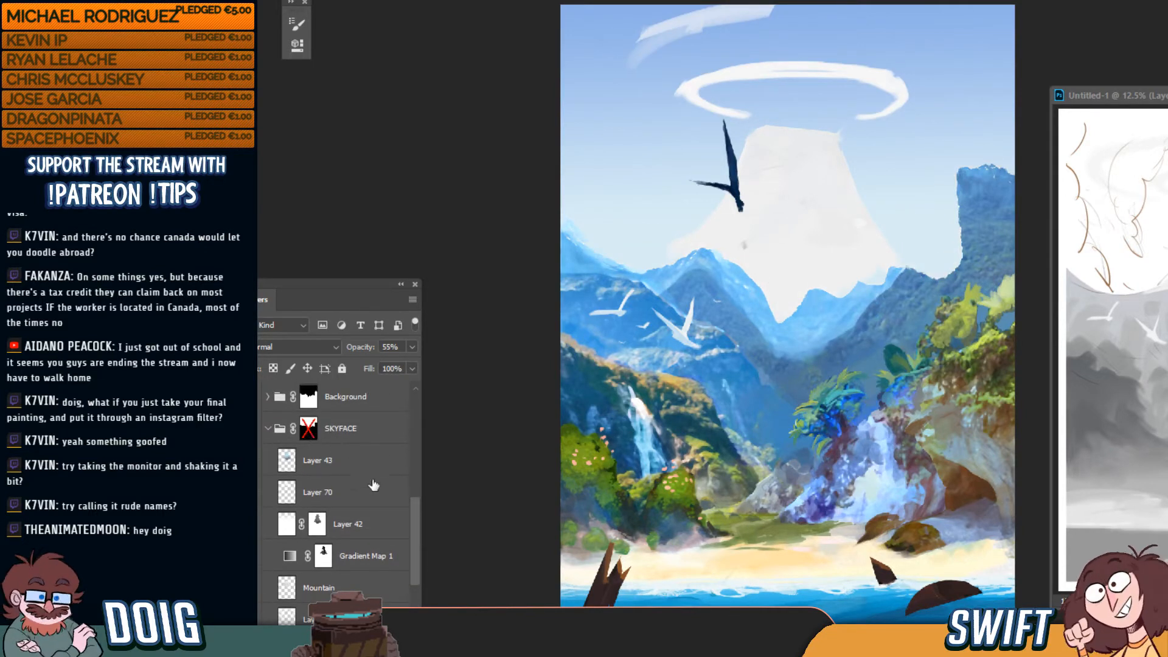
drag(414, 535, 412, 571)
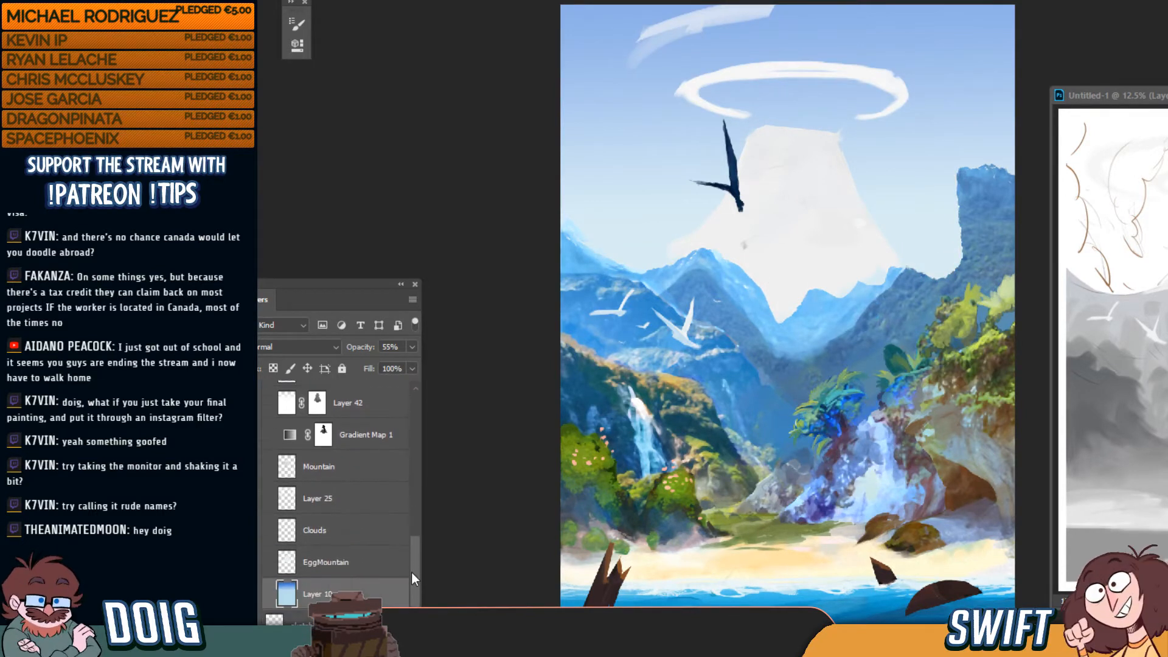
click(251, 531)
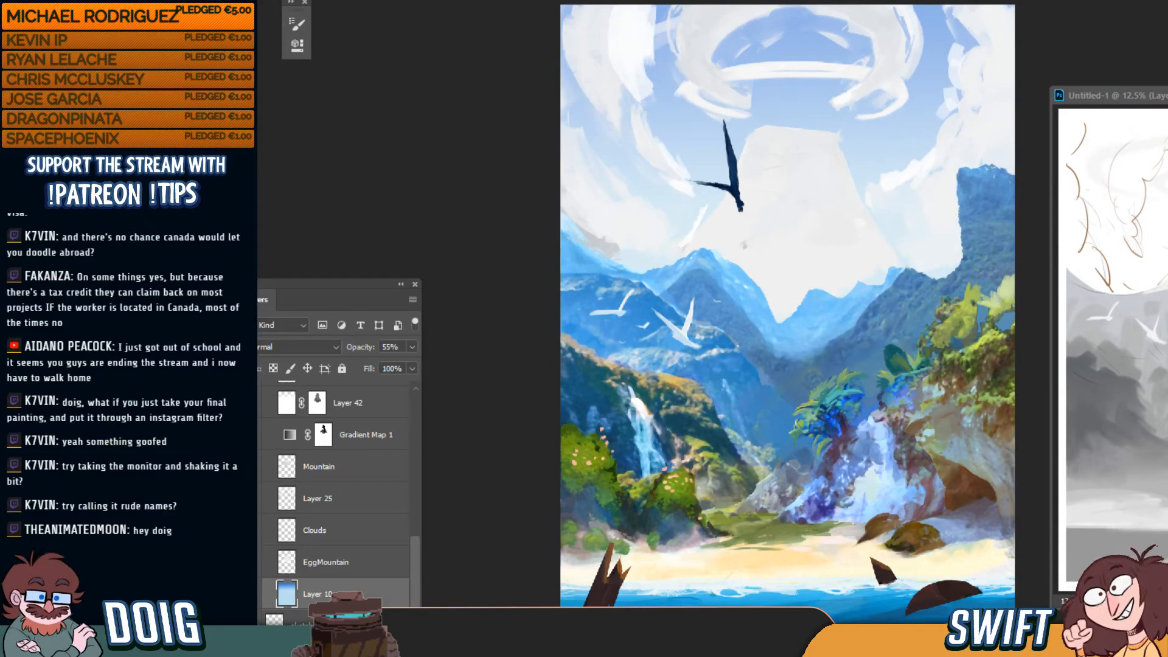
click(249, 500)
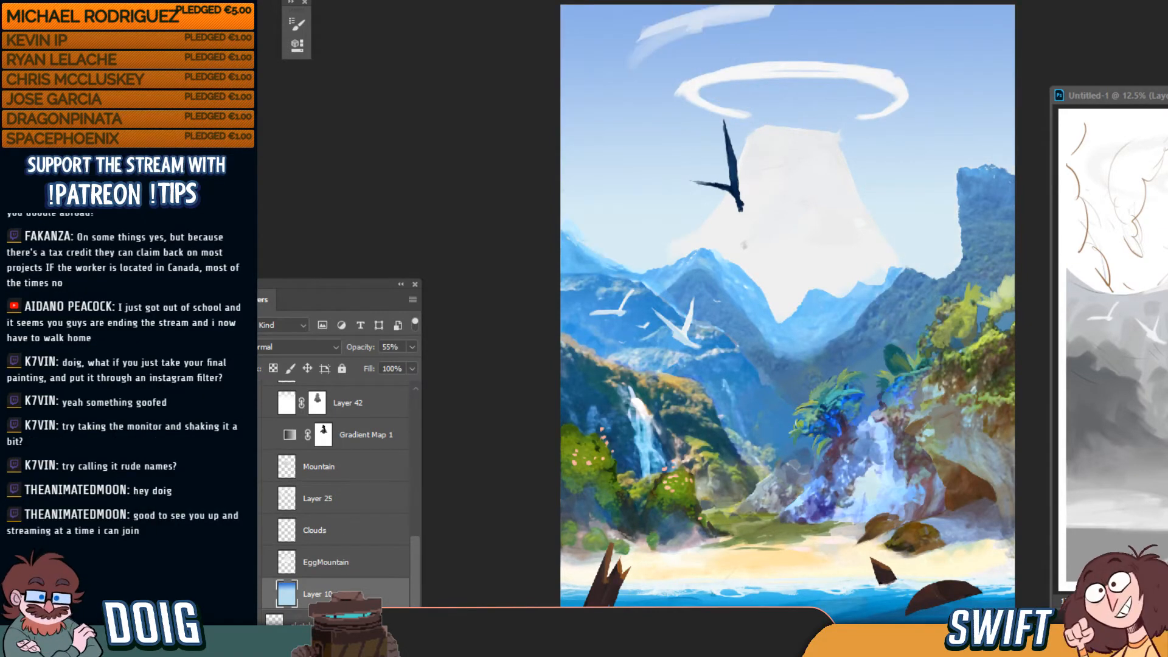
click(251, 530)
click(250, 499)
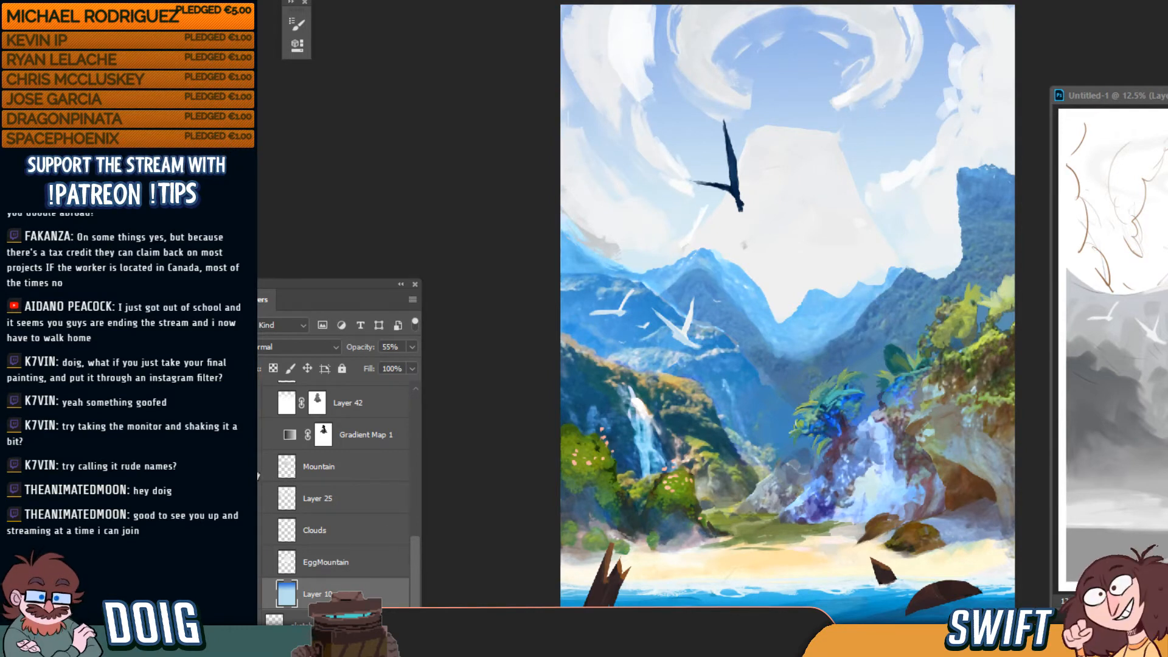
click(250, 467)
click(250, 467)
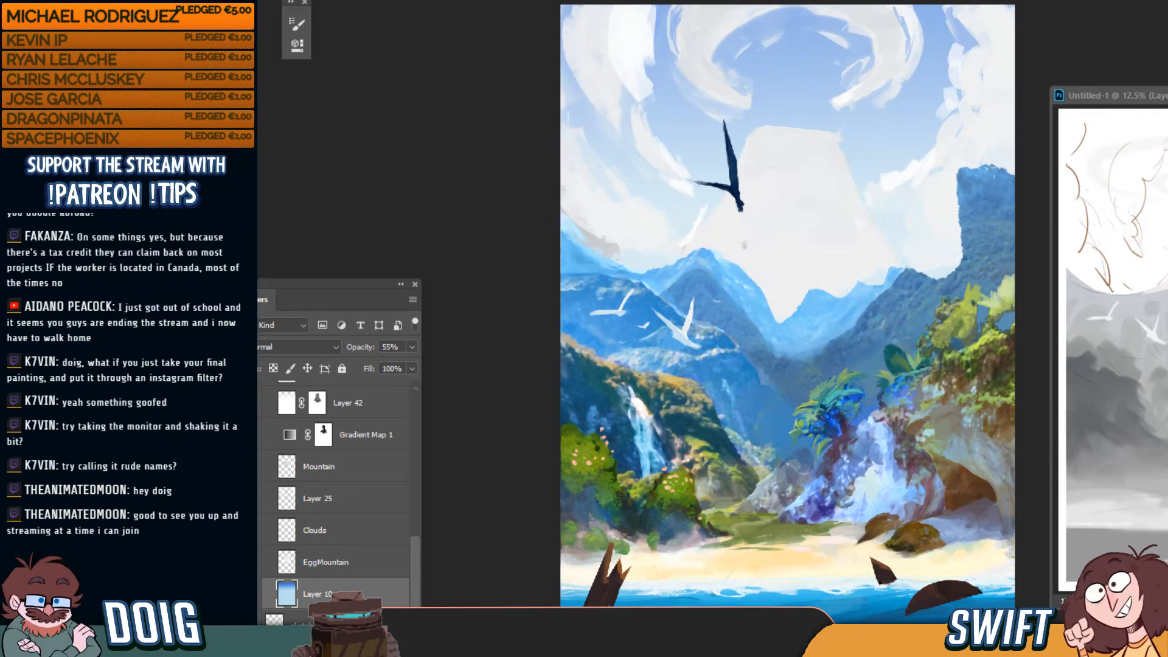
click(250, 467)
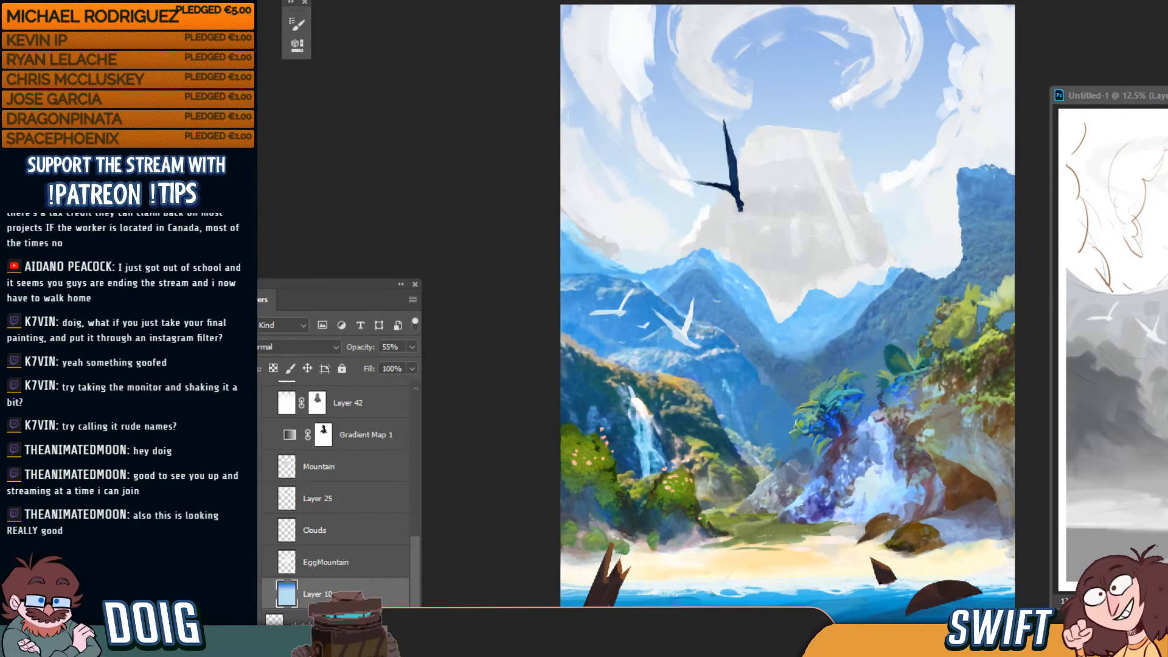
Compare the blue sky brushstrokes and Gradient Map 1's mask off and on, keeping the strokes visible
drag(418, 586, 415, 561)
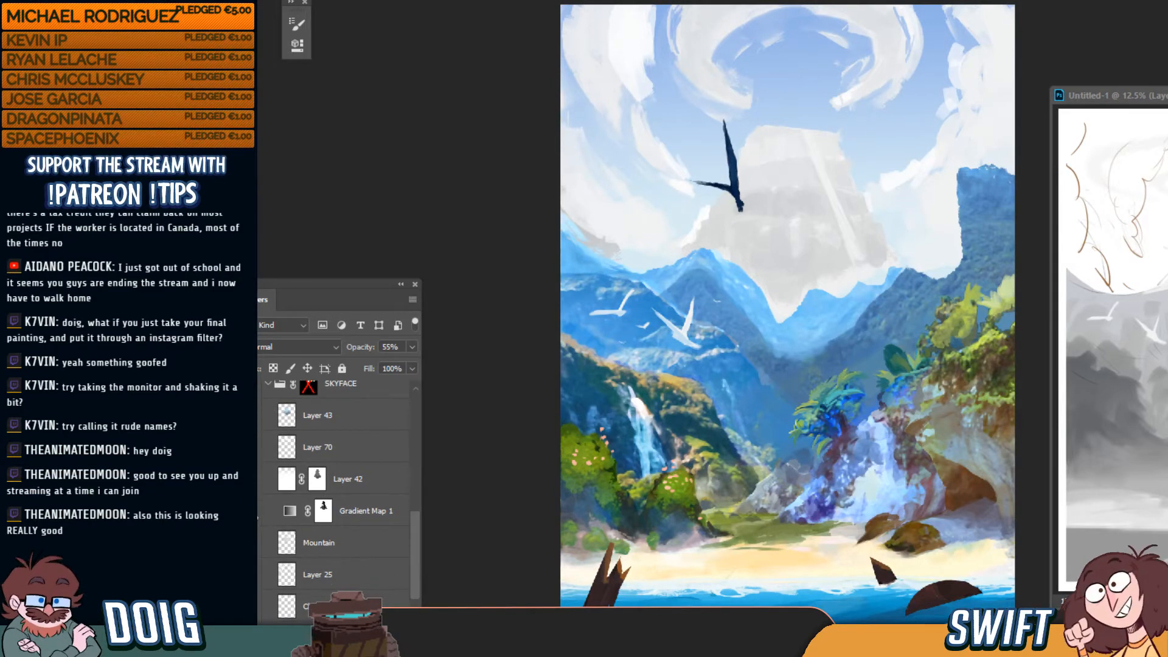
click(251, 511)
click(251, 512)
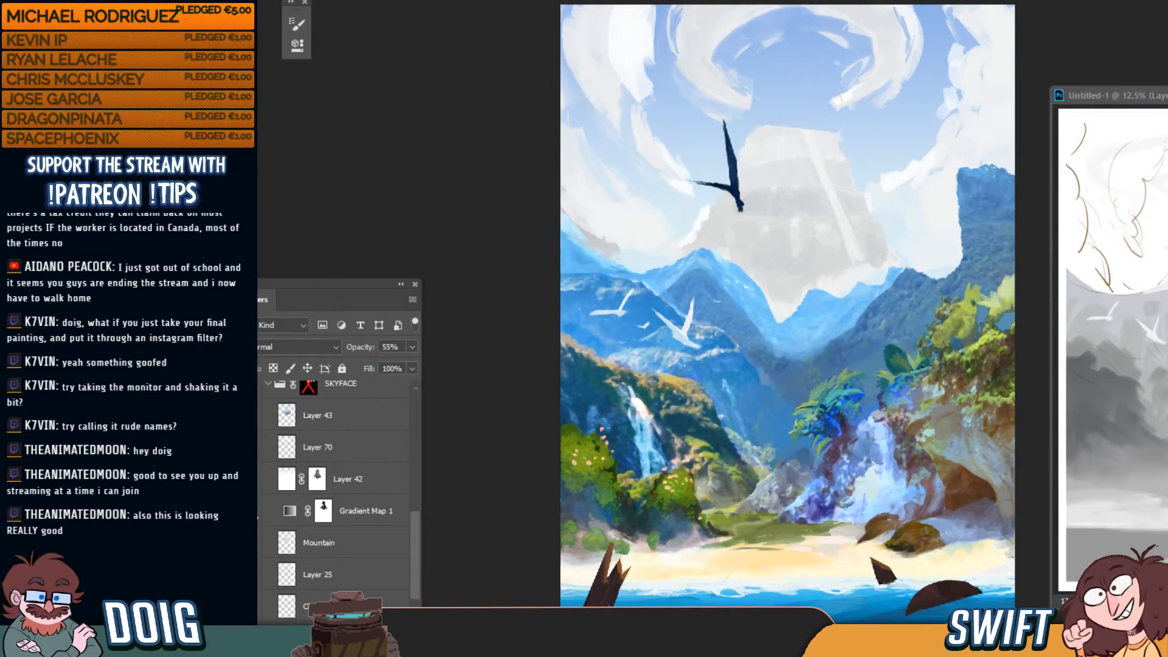
click(251, 511)
shift+click(324, 514)
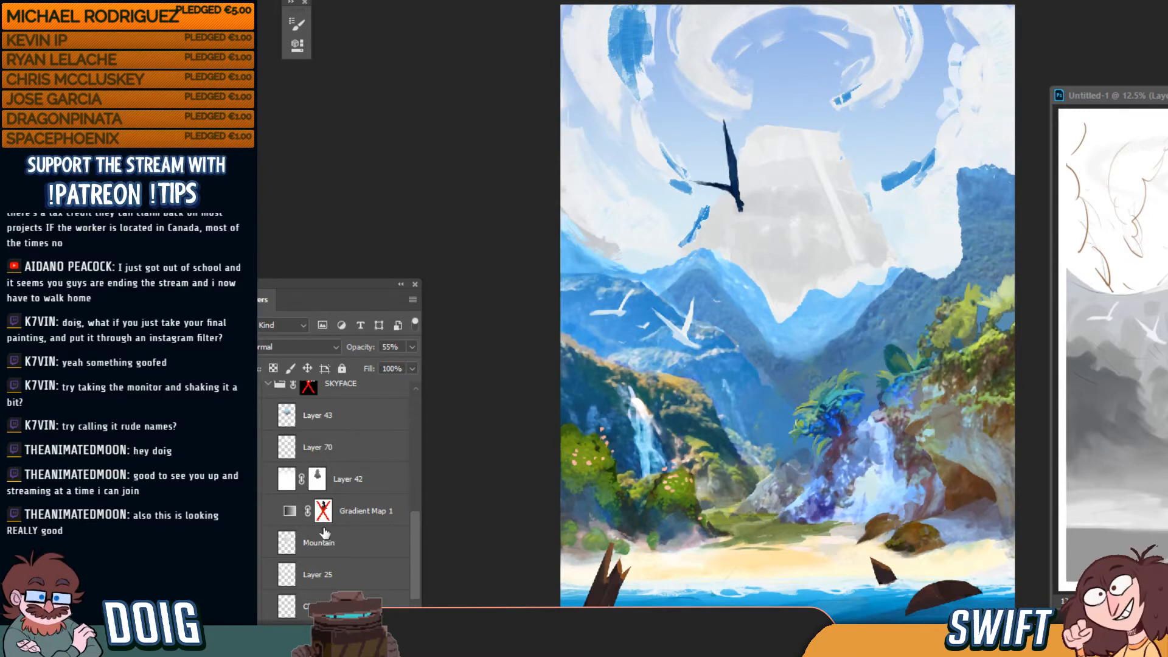
shift+click(323, 511)
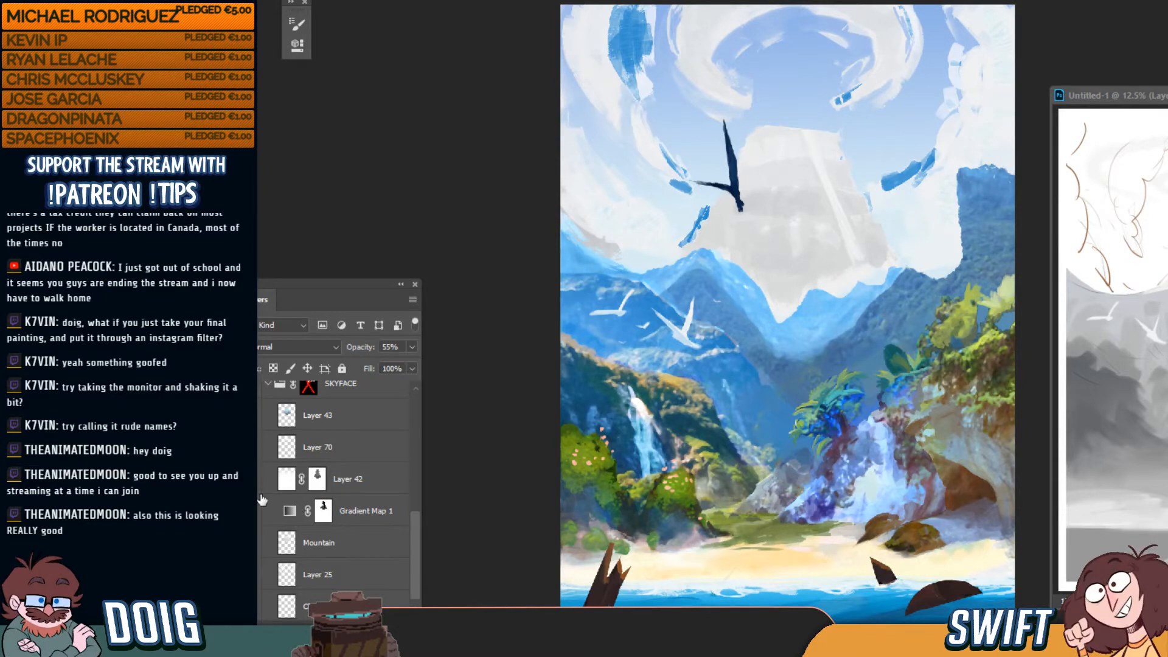
click(251, 511)
click(251, 511)
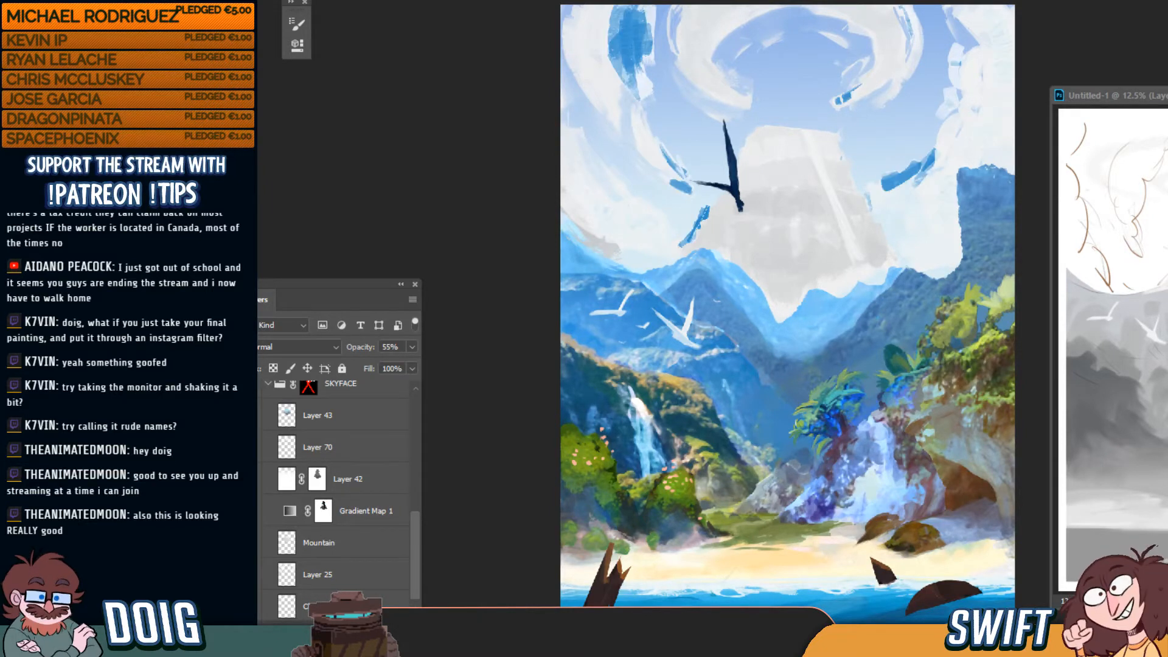
click(250, 512)
click(251, 511)
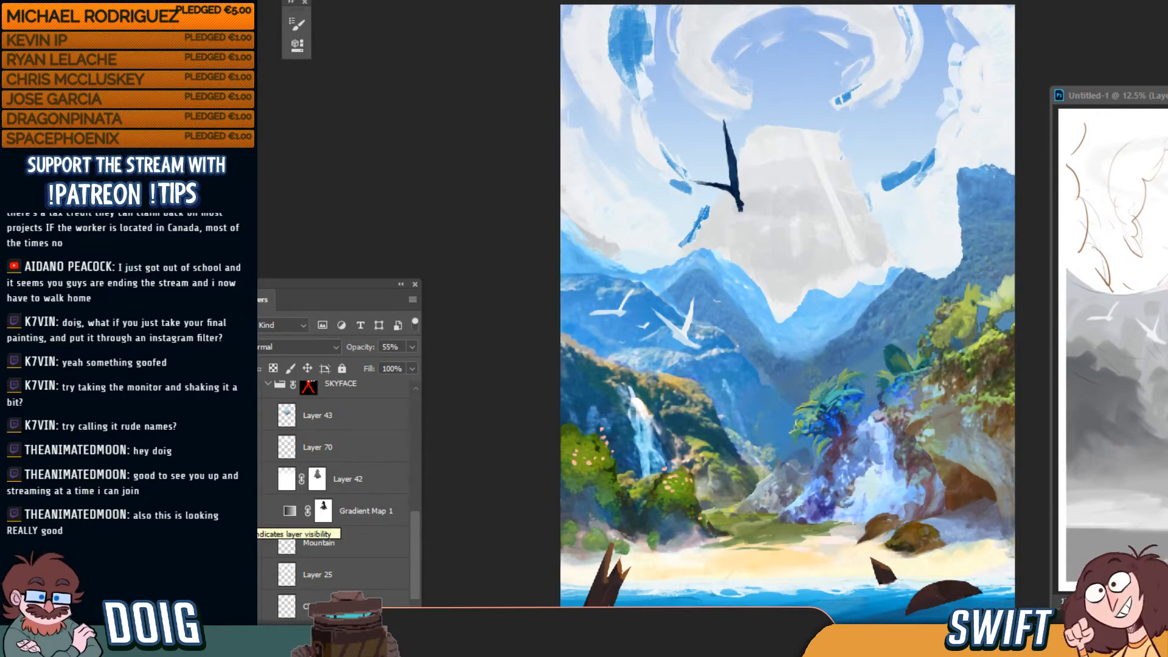
Switch Gradient Map 1's mask off after one more comparison
shift+click(323, 513)
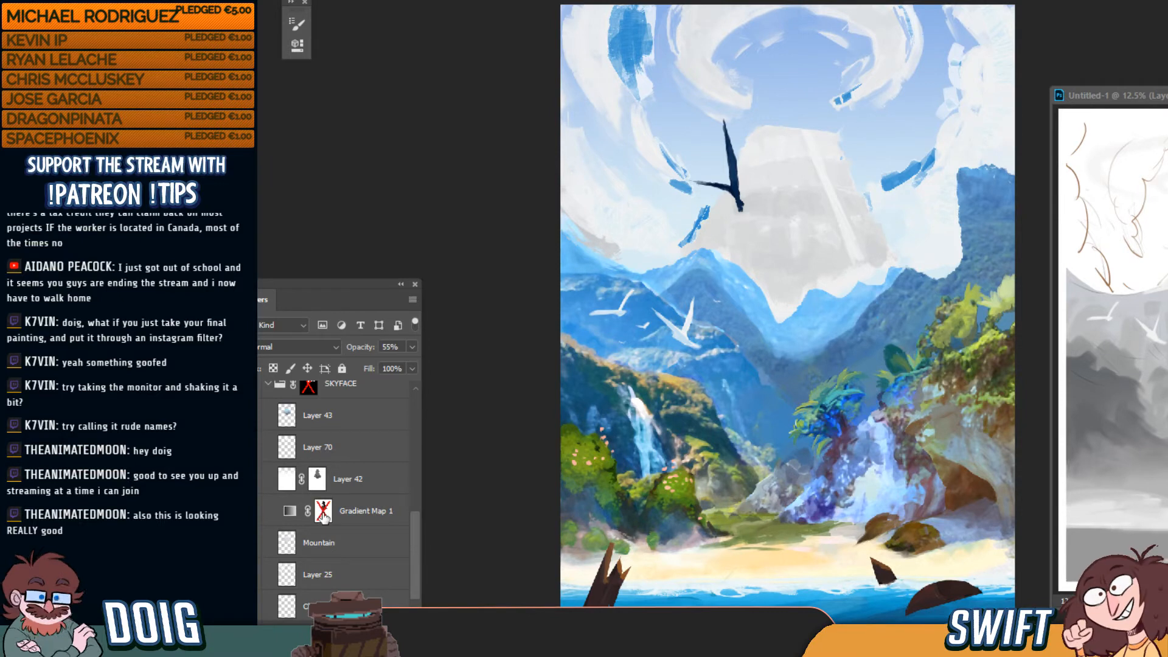
shift+click(323, 512)
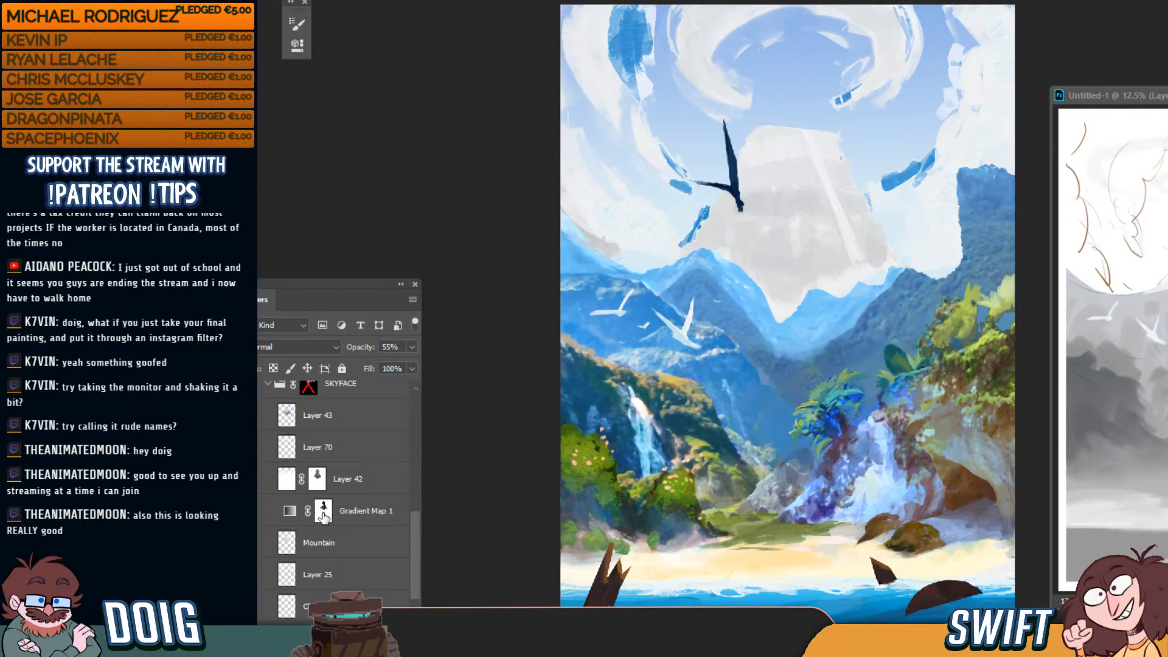
shift+click(323, 512)
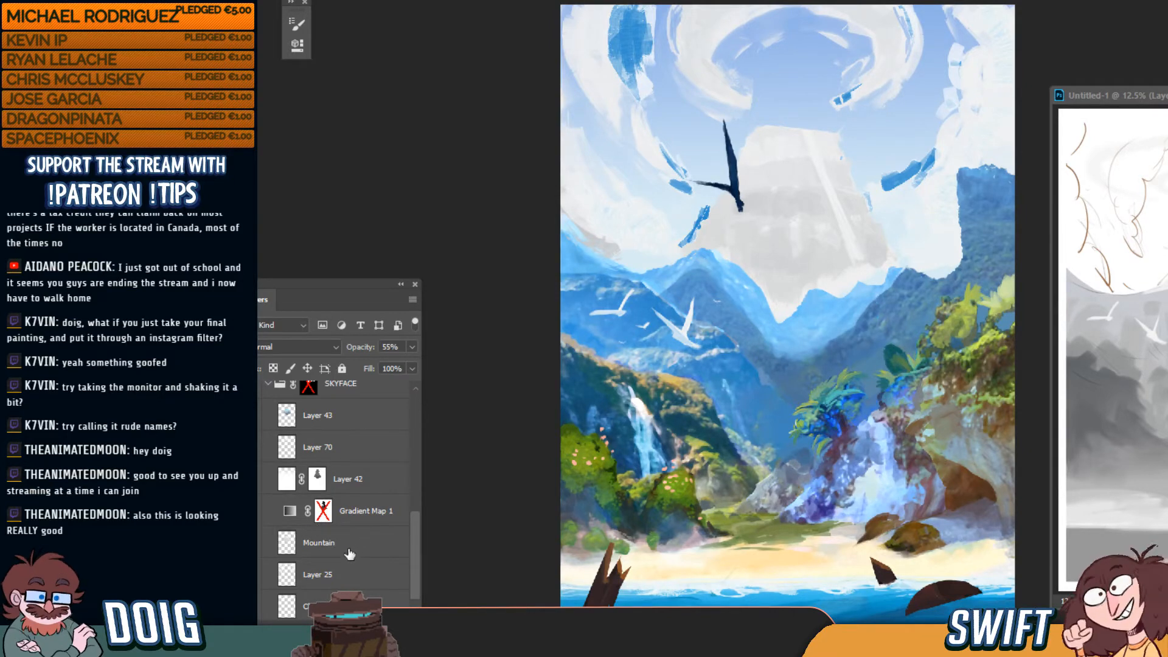
Clip Gradient Map 1 to Mountain, release the clipping again, and re-enable its mask
right_click(359, 514)
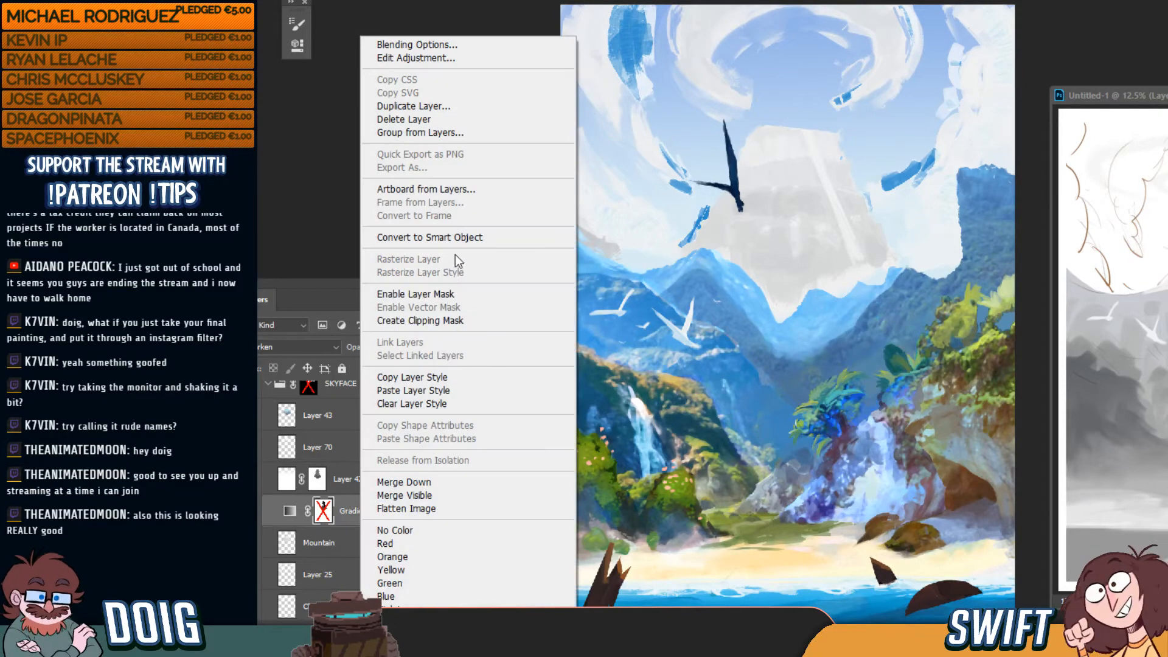
click(462, 320)
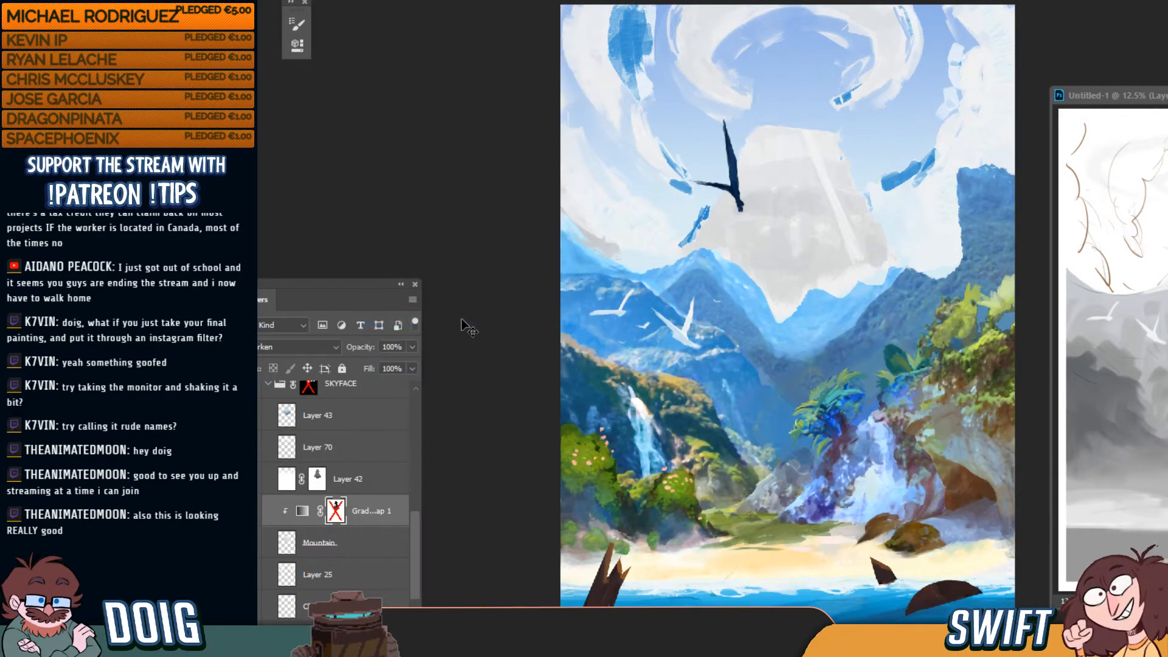
right_click(372, 509)
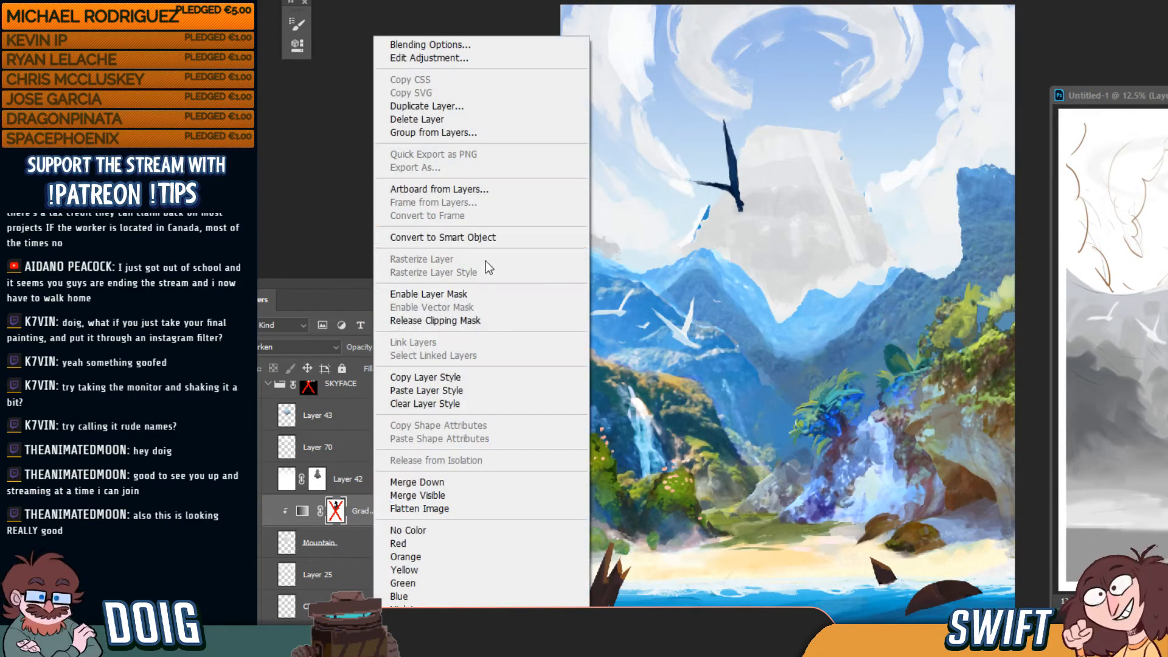
click(478, 320)
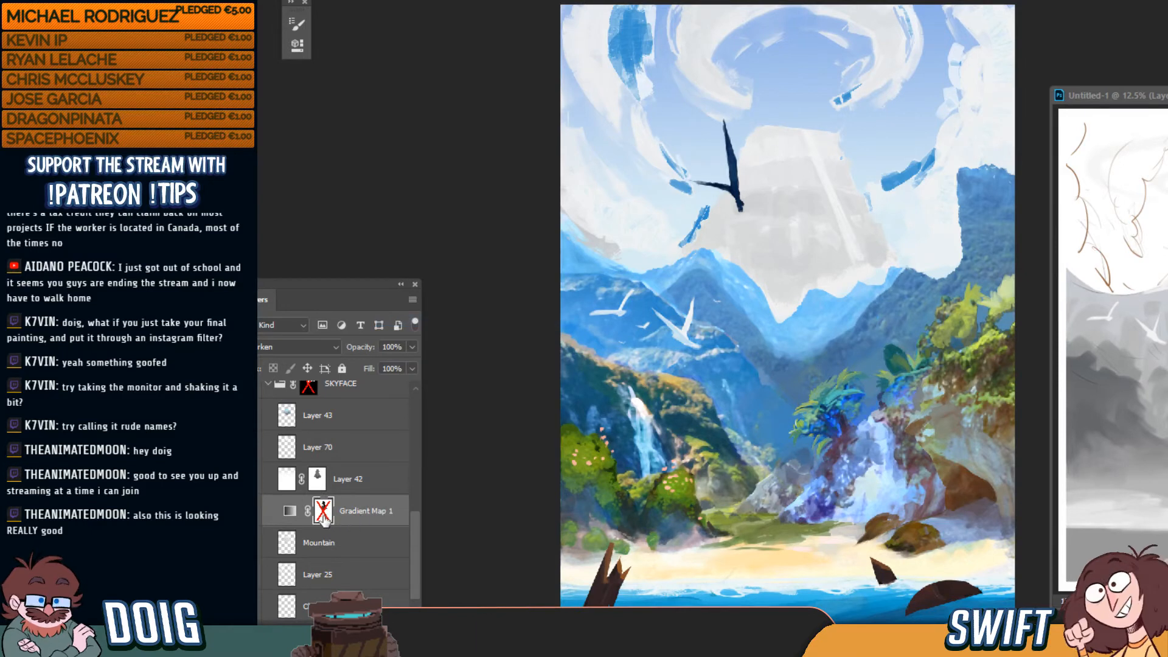
click(364, 517)
shift+click(323, 515)
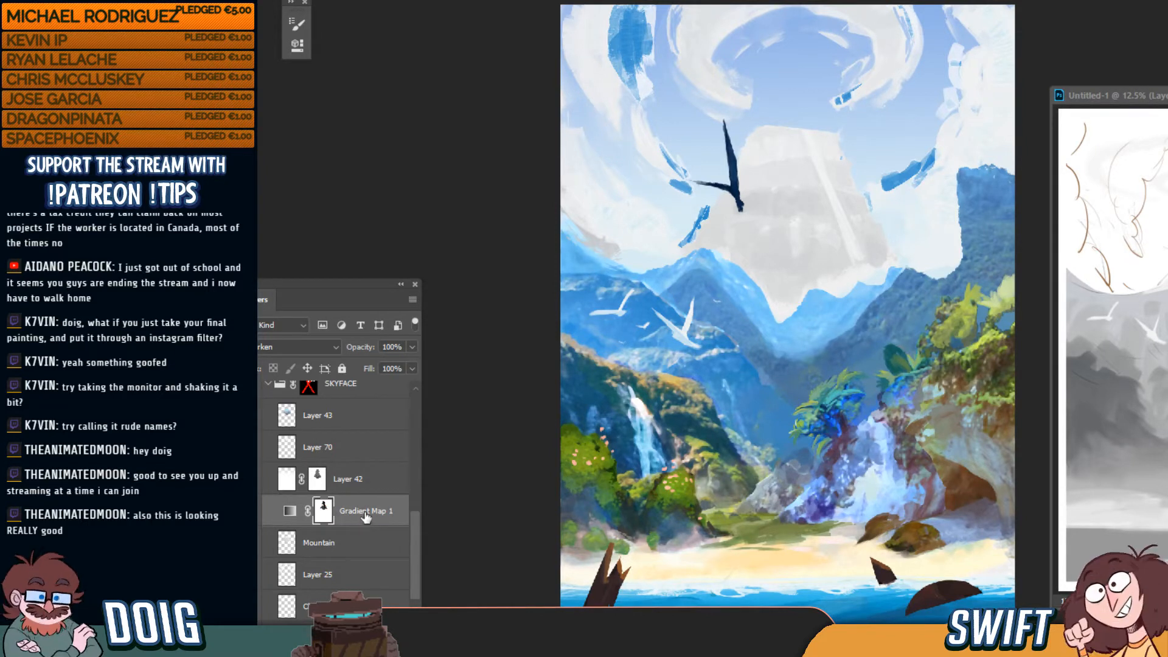
Drag Gradient Map 1 above the other SKYFACE layers and delete its disabled mask
drag(364, 516, 364, 403)
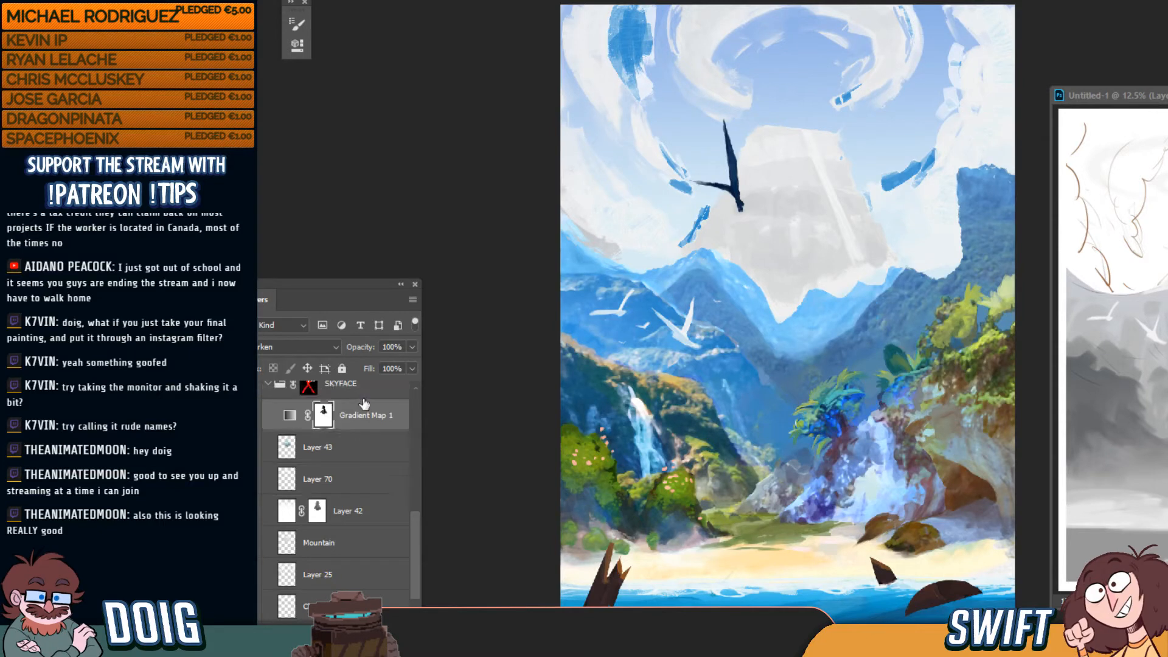
shift+click(323, 419)
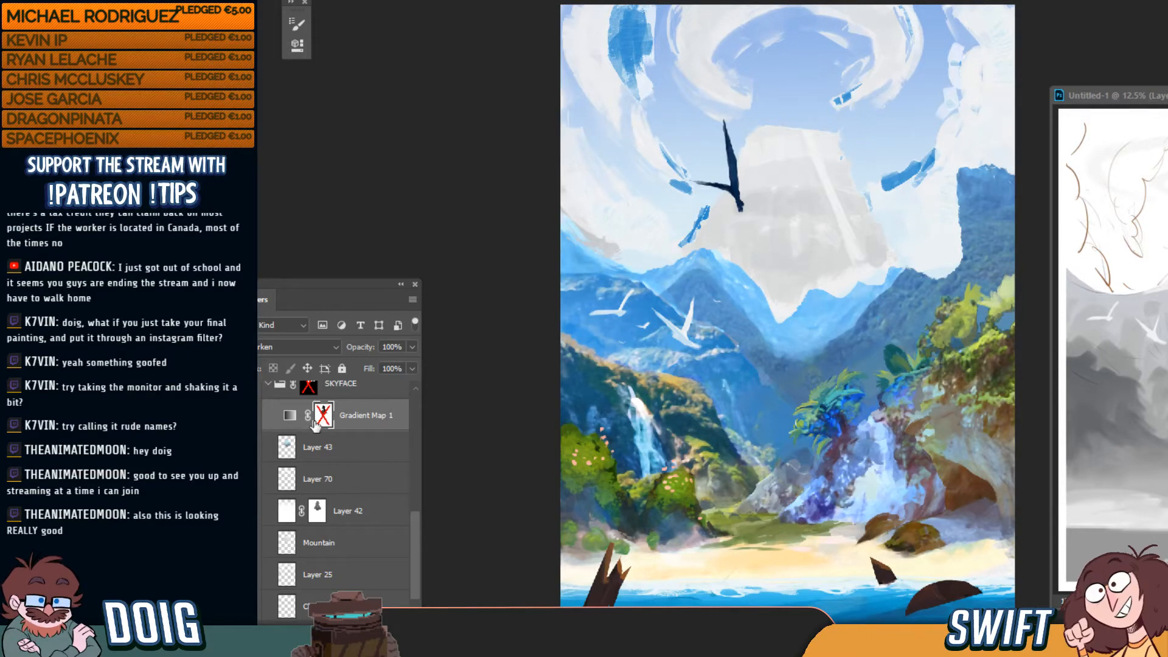
right_click(327, 418)
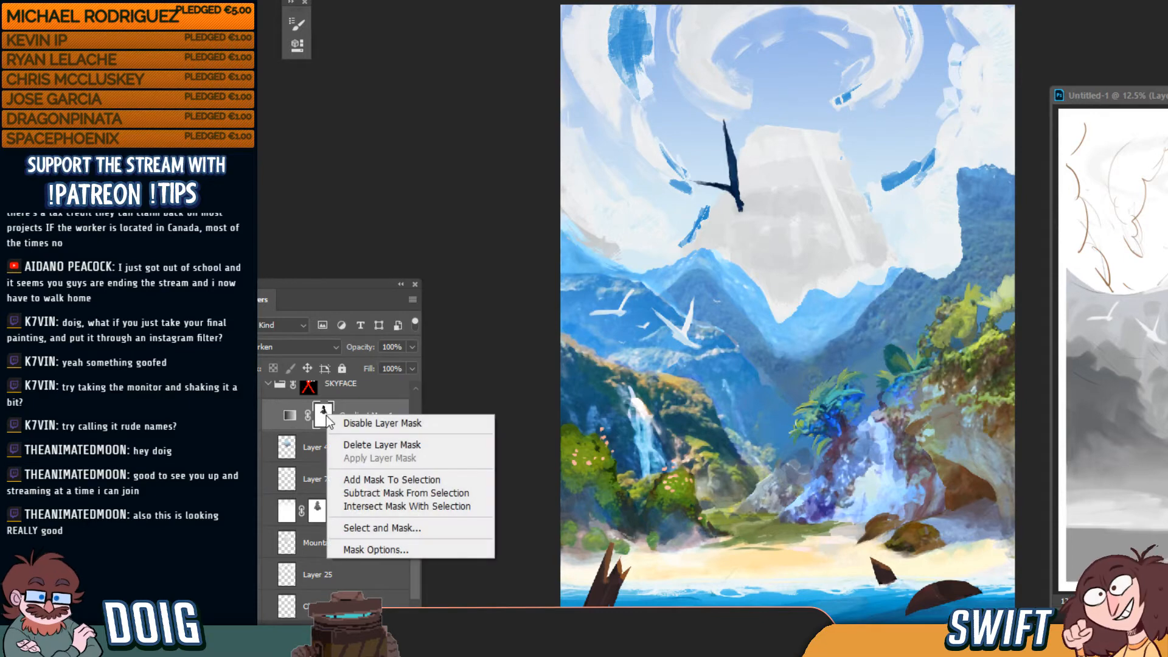
click(370, 446)
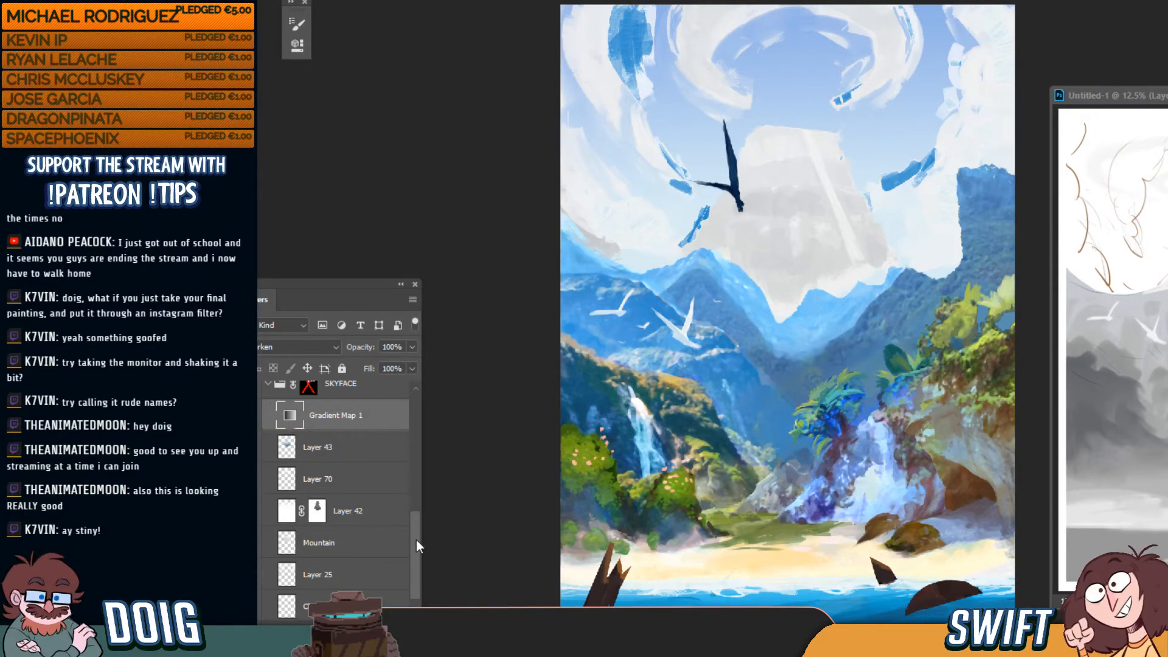
Compare the sky with the blue brushstrokes hidden and shown again
mouse_move(416, 539)
mouse_down()
mouse_move(424, 507)
mouse_move(420, 535)
mouse_up()
click(260, 450)
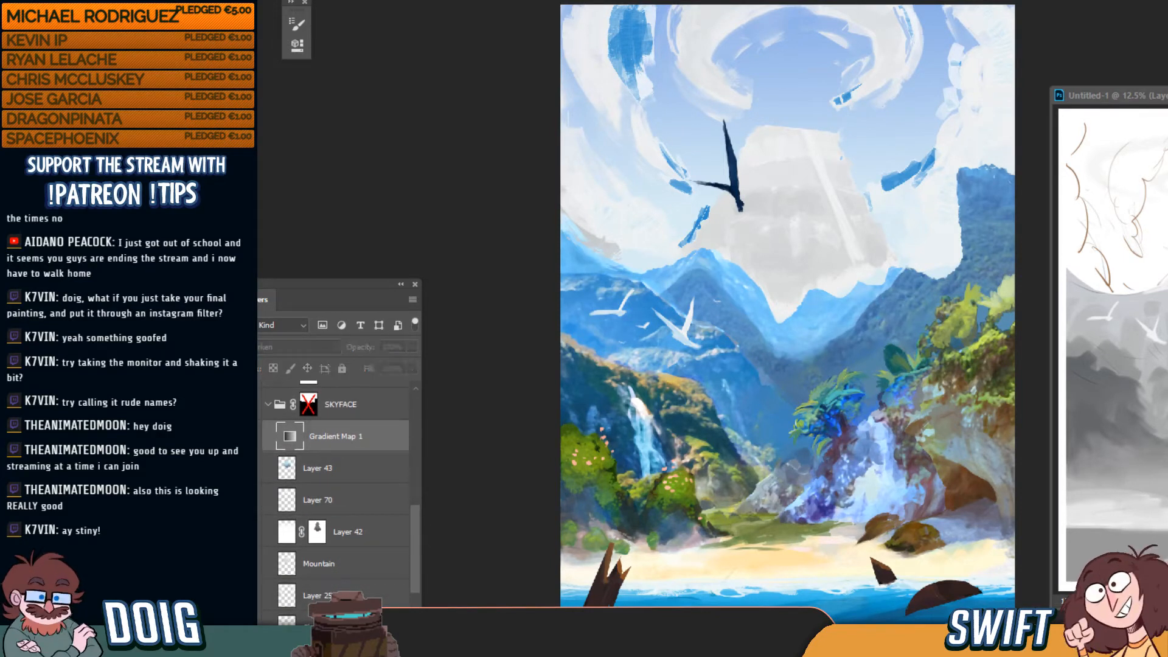
mouse_move(414, 540)
mouse_down()
mouse_move(414, 558)
mouse_move(413, 534)
mouse_up()
click(260, 469)
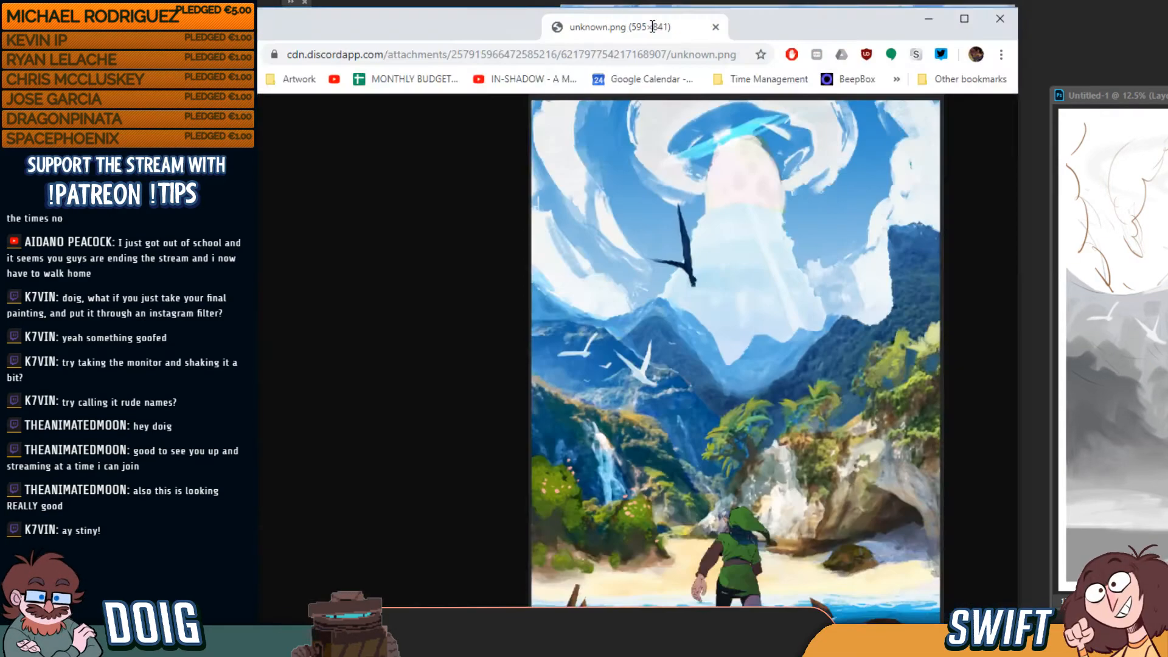
drag(653, 24, 689, 123)
key(F11)
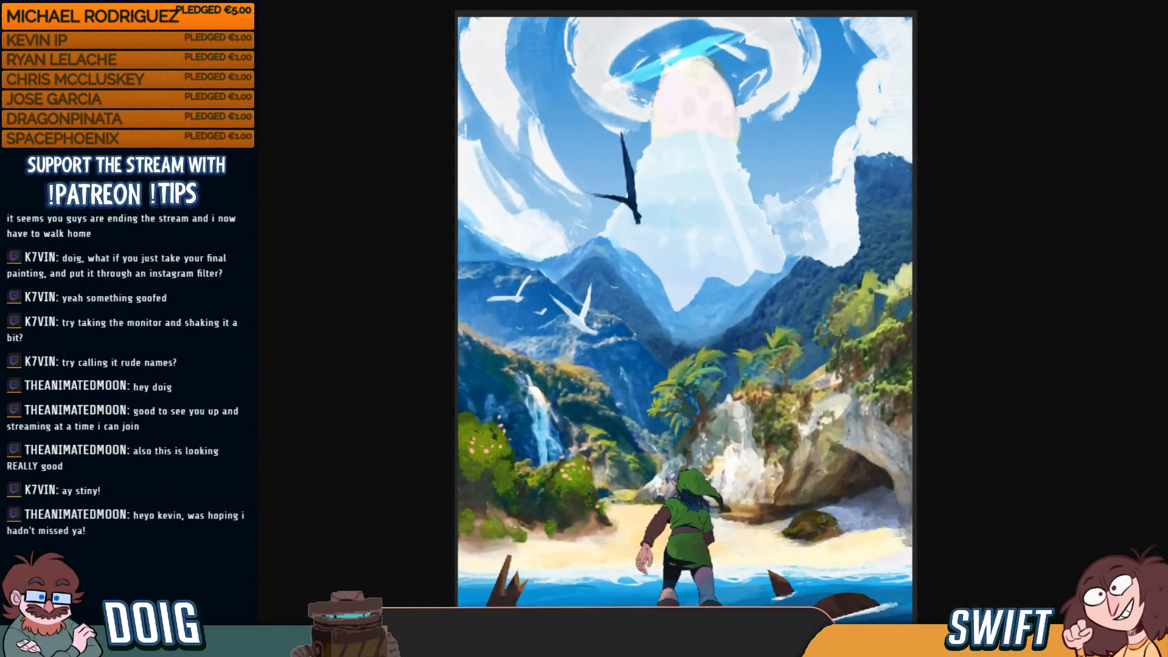
key(F11)
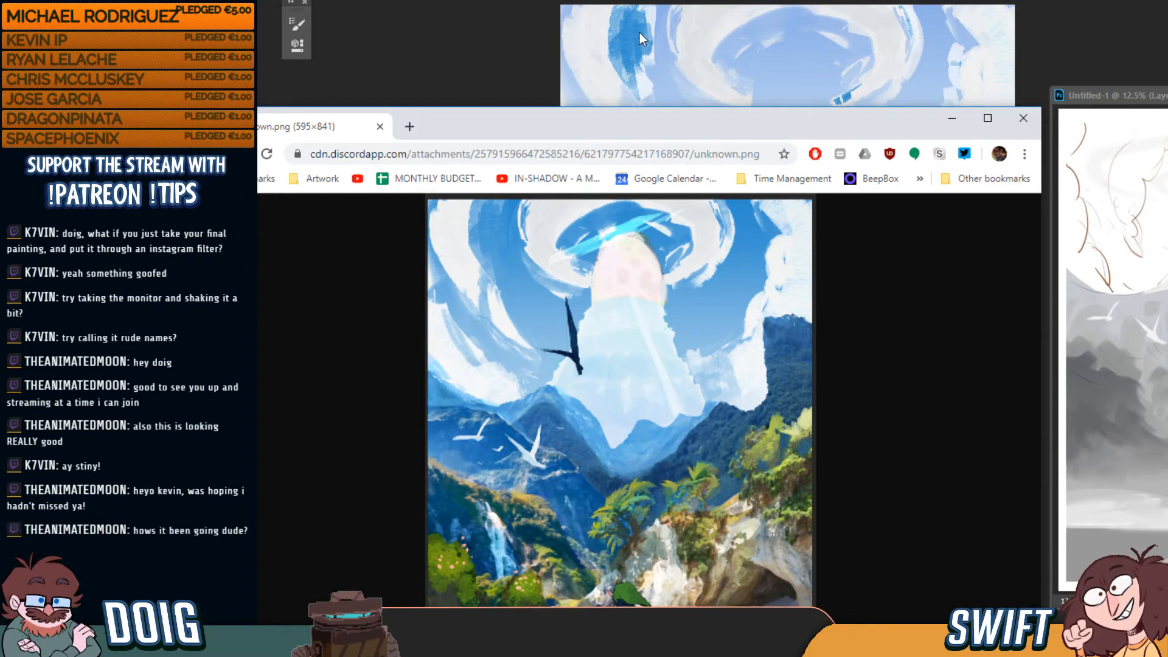
drag(746, 125, 0, 134)
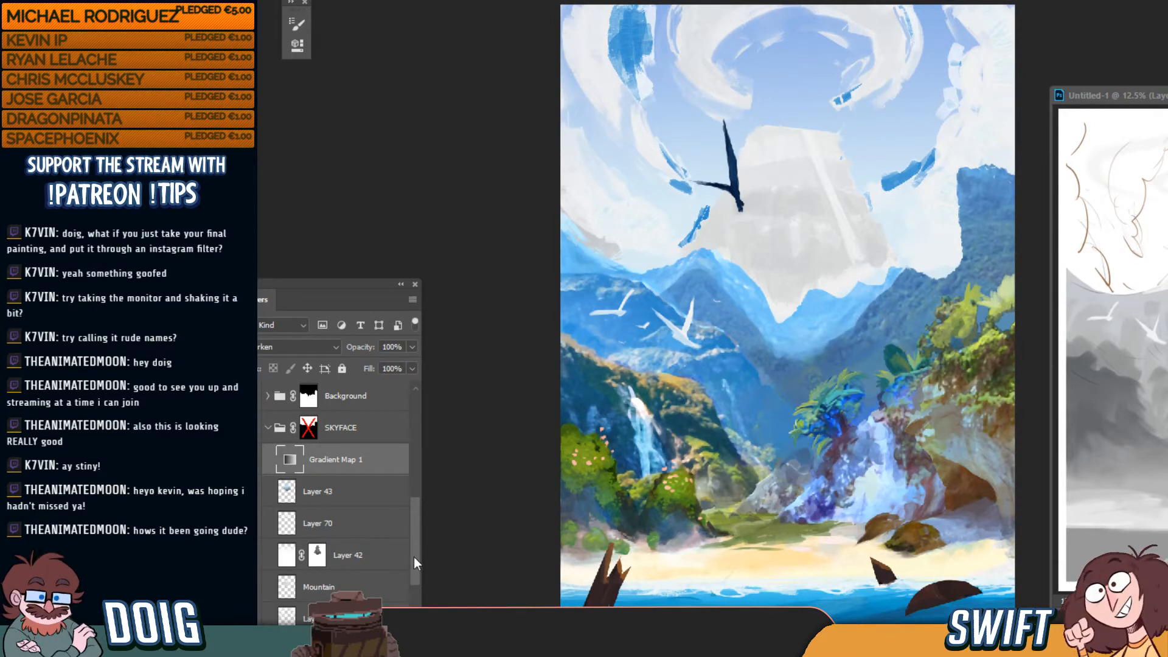
Shift the hue and adjust the lightness of Layer 10's blue sky with Hue/Saturation
drag(414, 557, 419, 605)
click(345, 568)
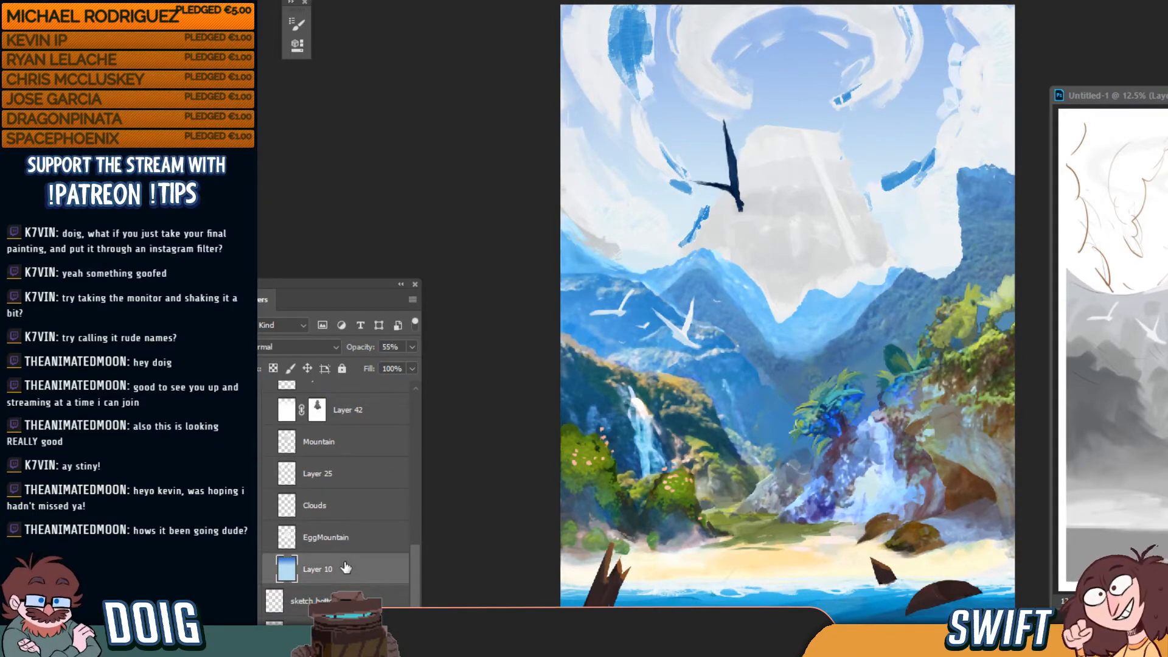
key(ctrl+u)
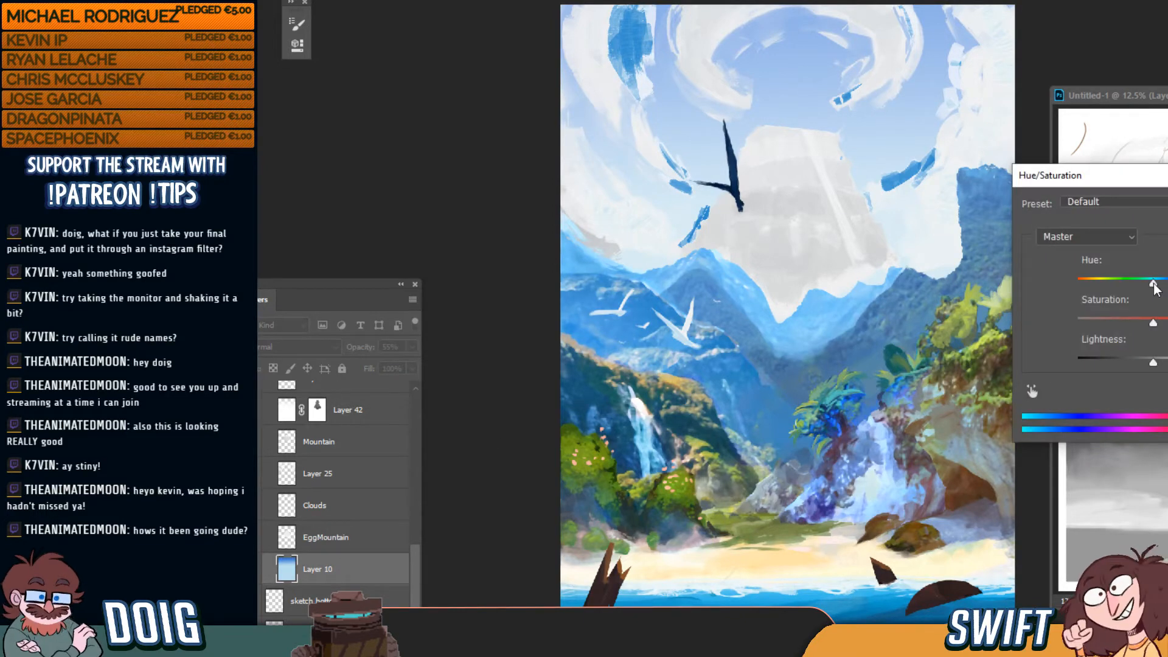
drag(1153, 284, 1167, 323)
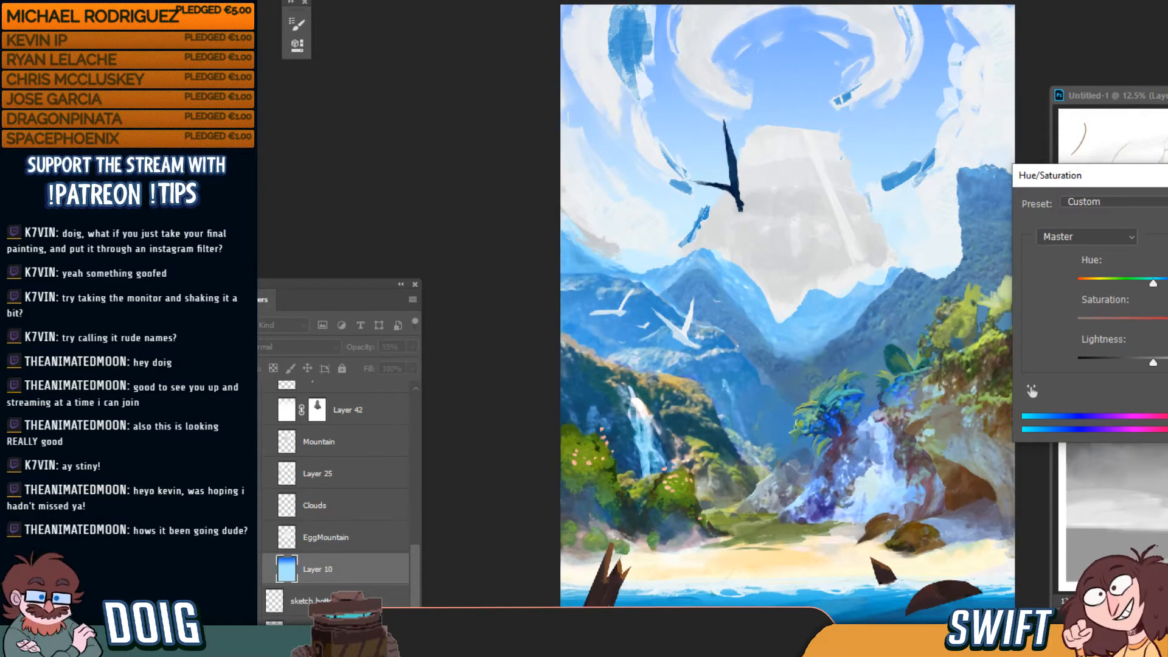
drag(1154, 364, 1127, 362)
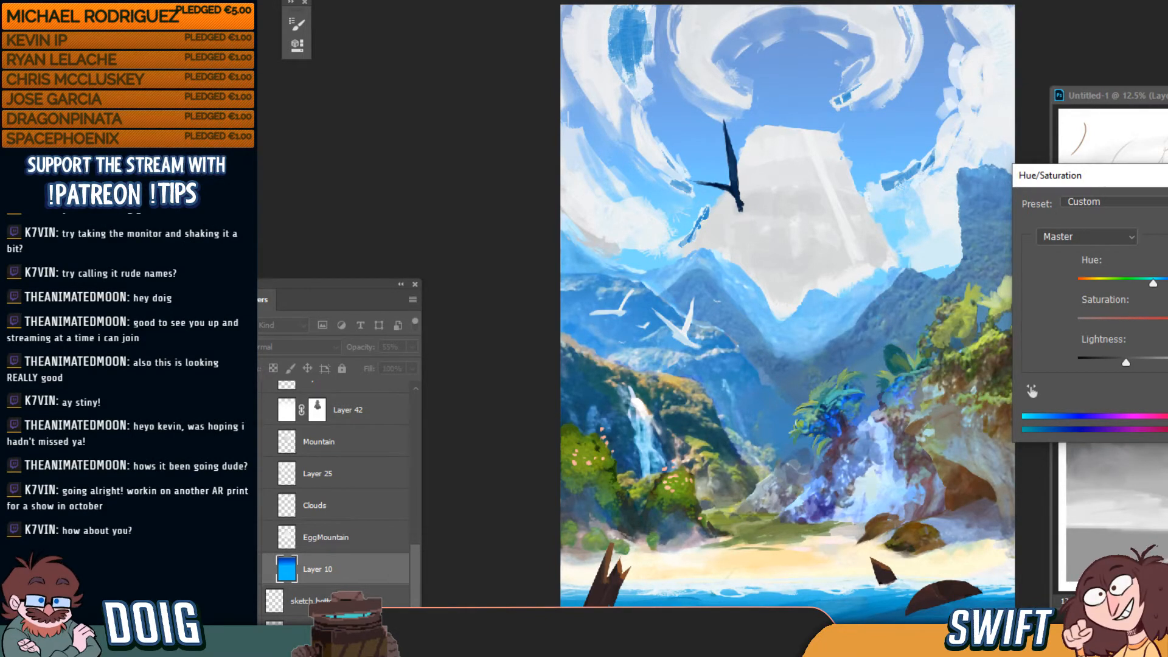
key(Return)
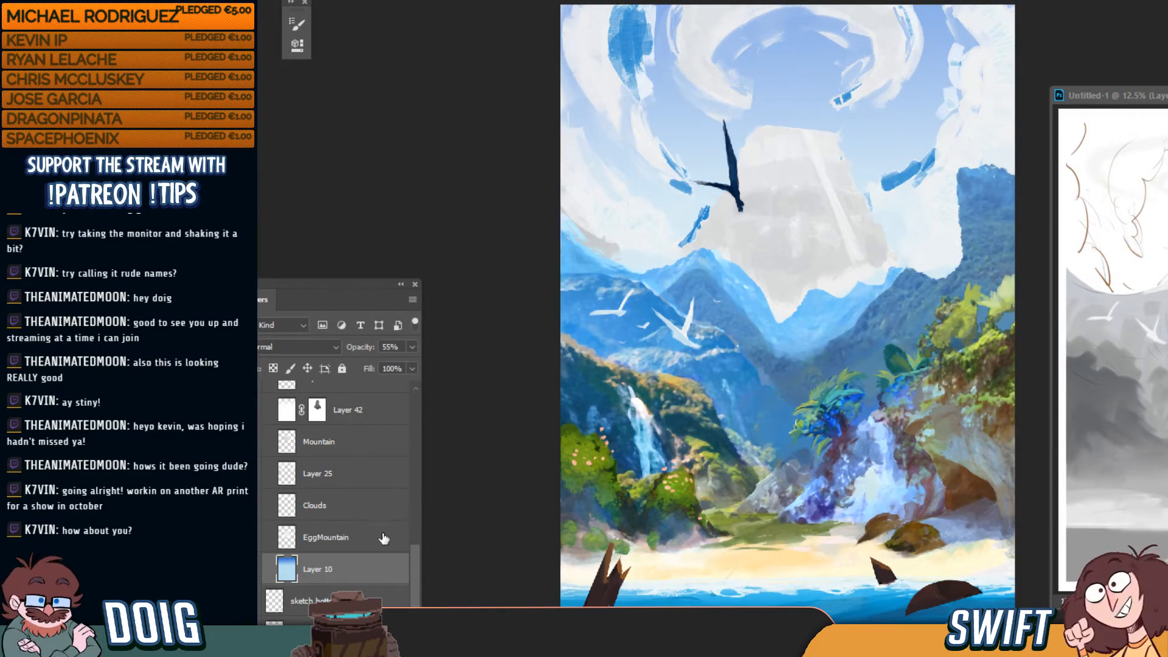
drag(415, 570, 414, 546)
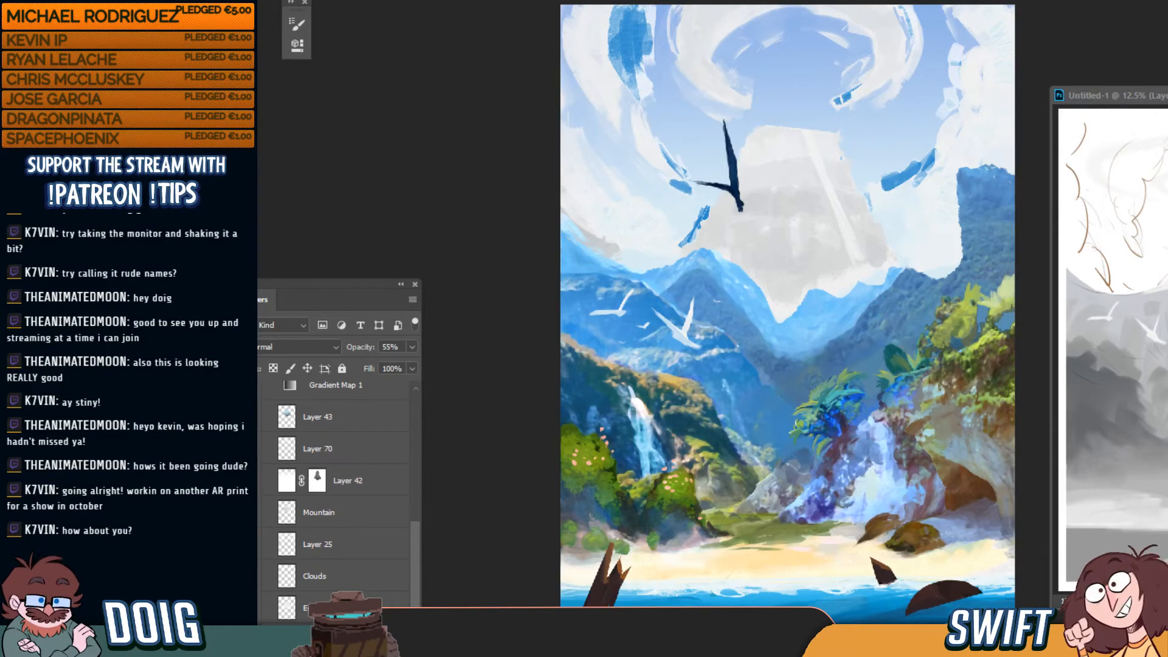
Toggle the white-grey cloud layer to compare, and show the pale blue dome over the mountain
click(256, 484)
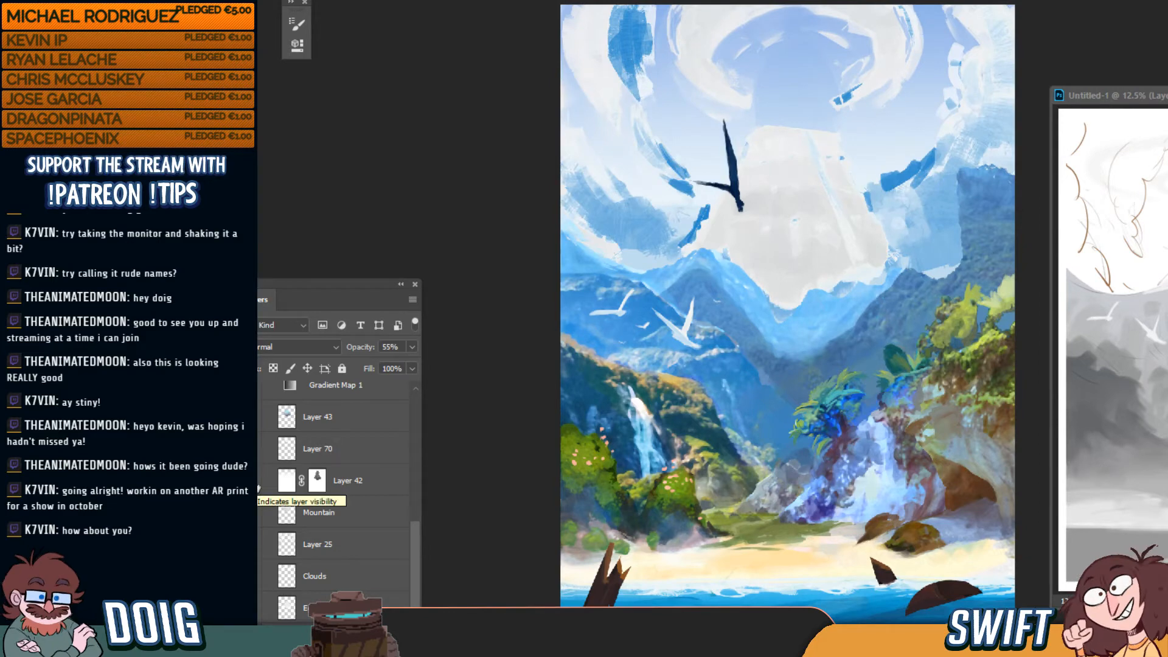
click(259, 487)
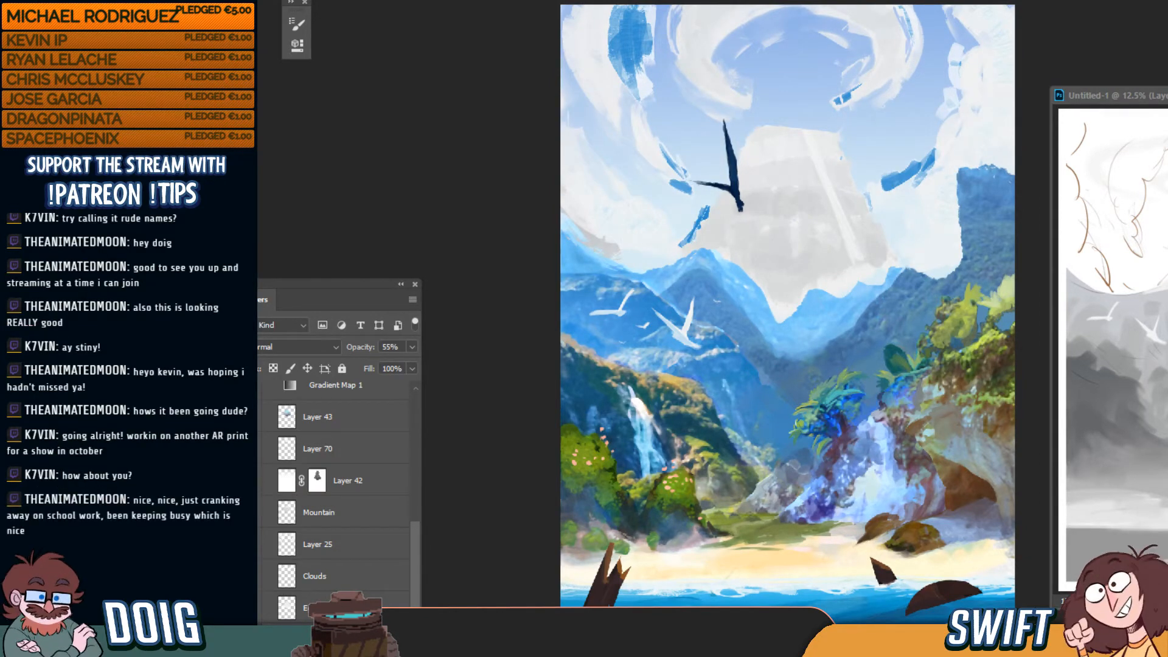
click(255, 418)
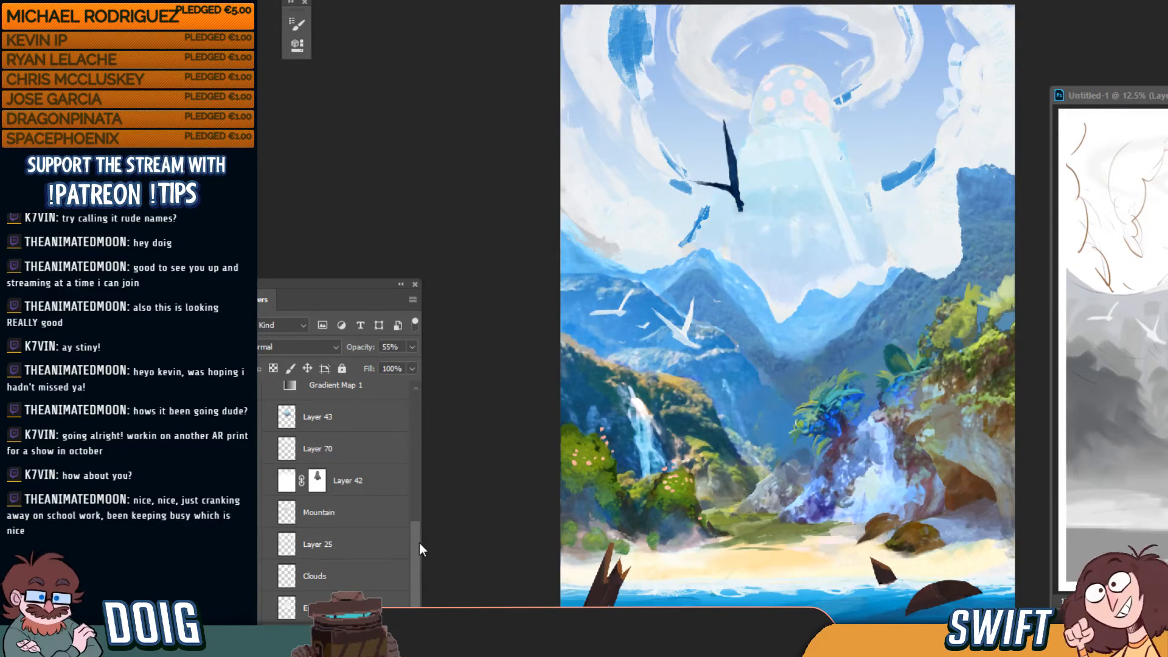
scroll(418, 545, up, 3)
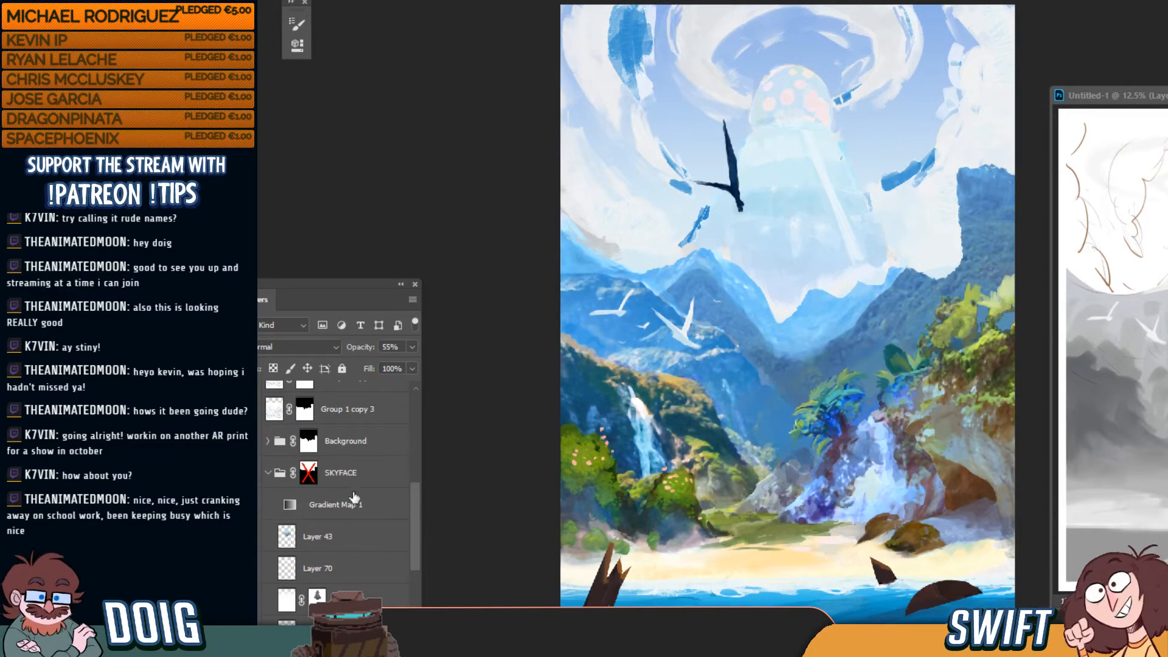
scroll(418, 524, down, 4)
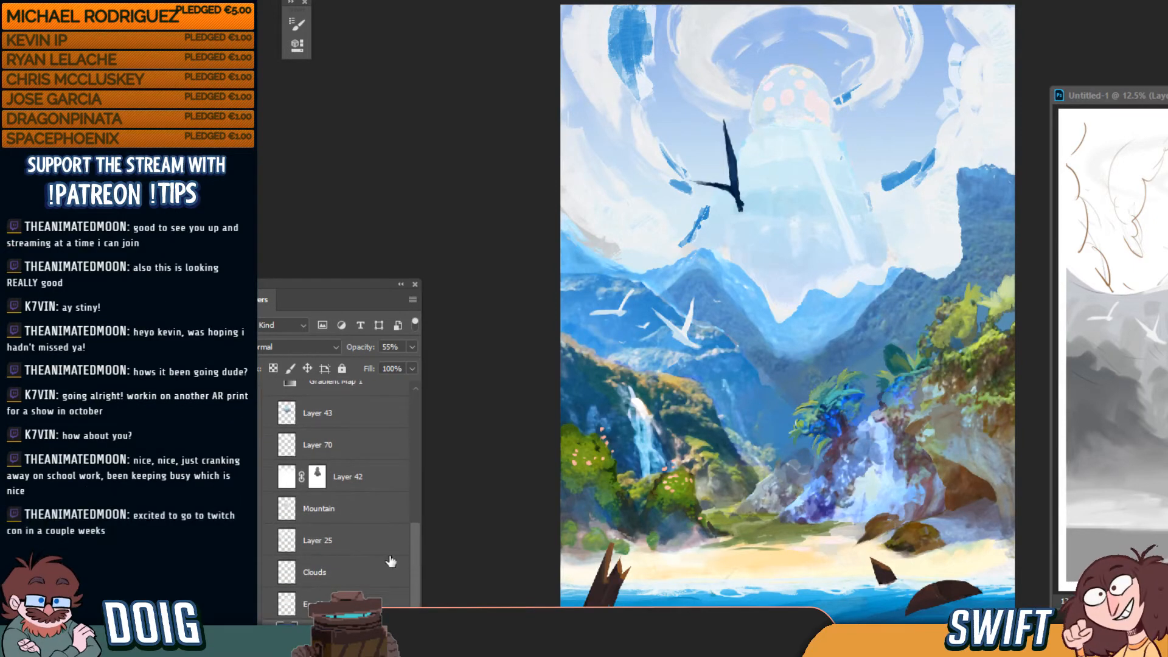
Flip Layer 42 and its mask on and off to compare the sky
click(253, 479)
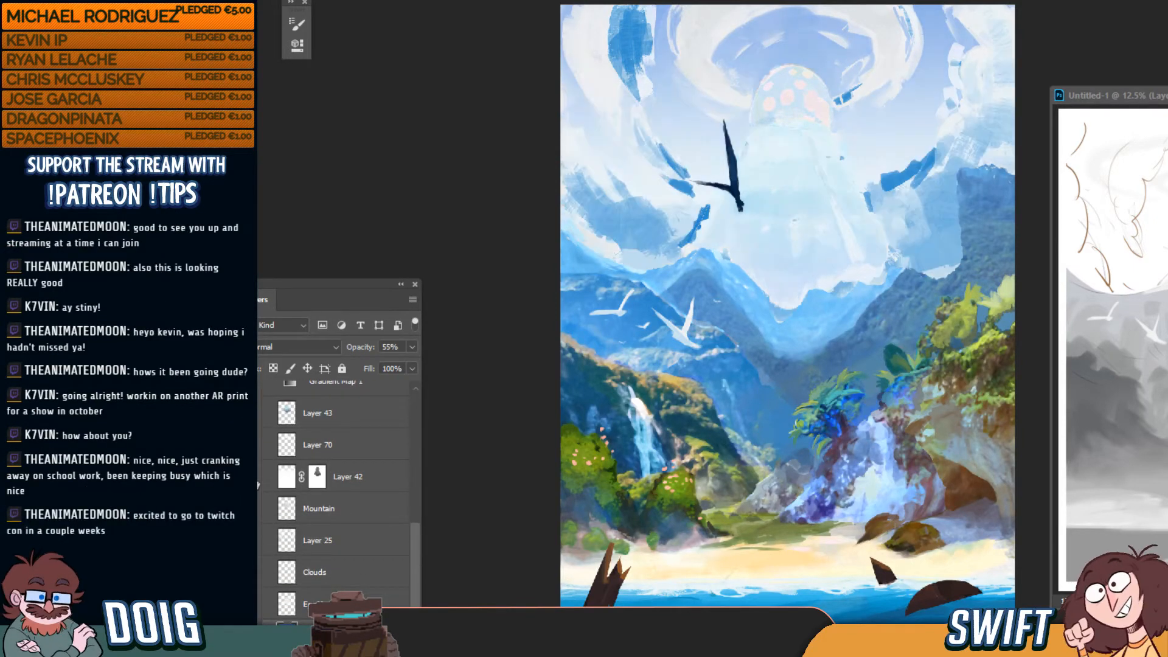
click(253, 480)
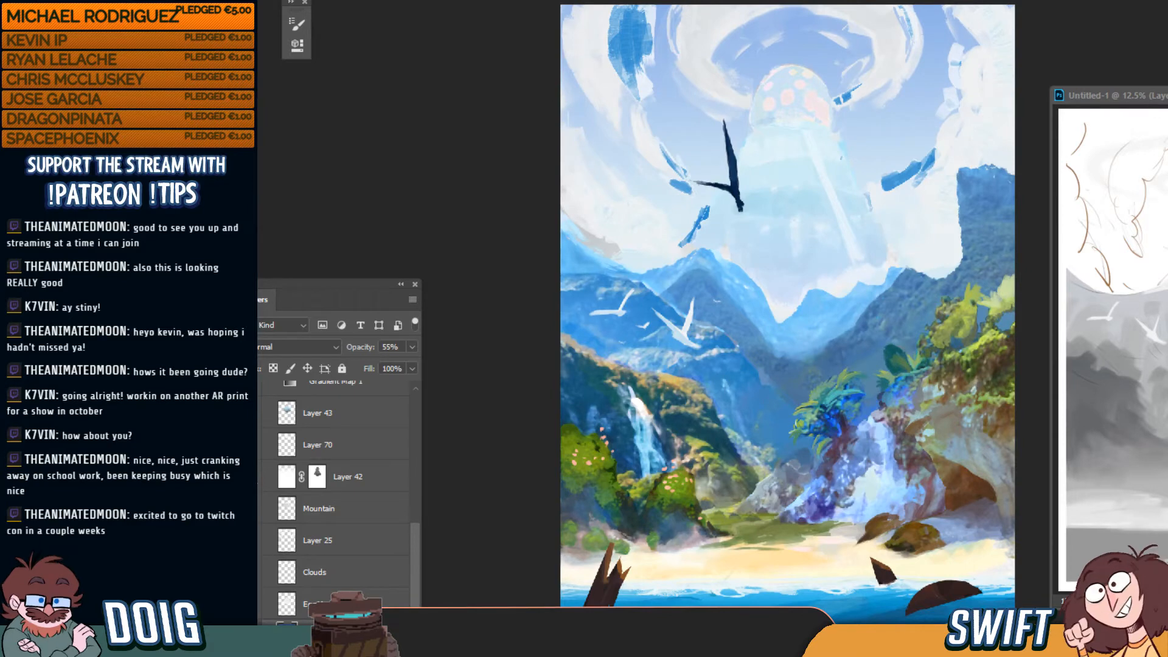
click(253, 479)
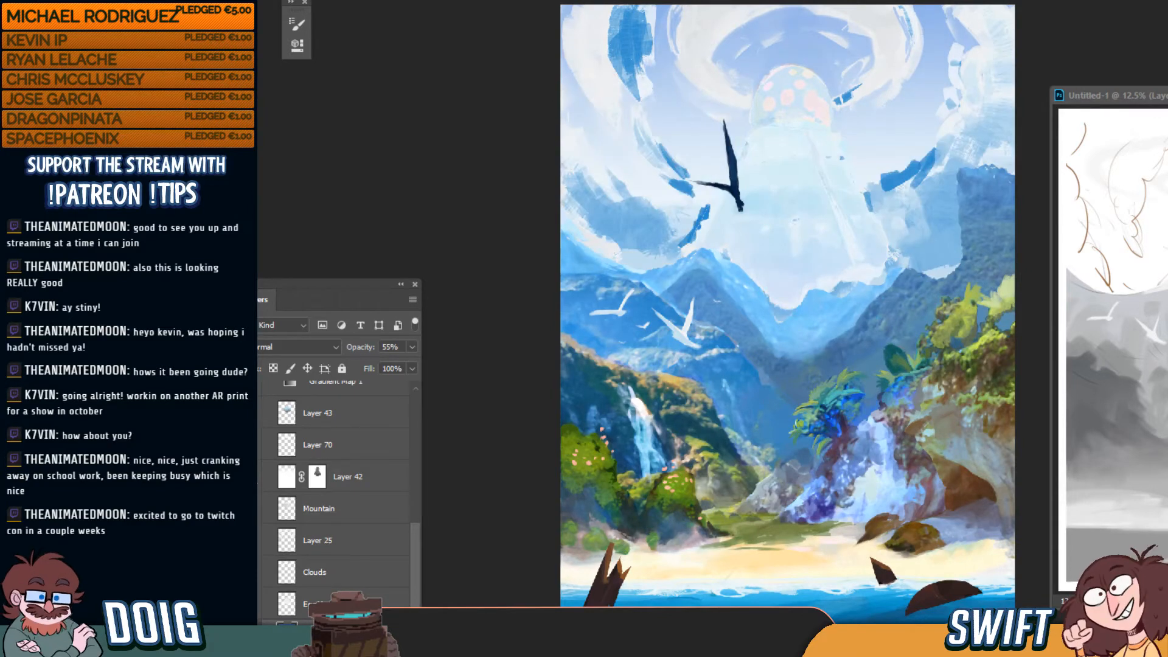
click(254, 480)
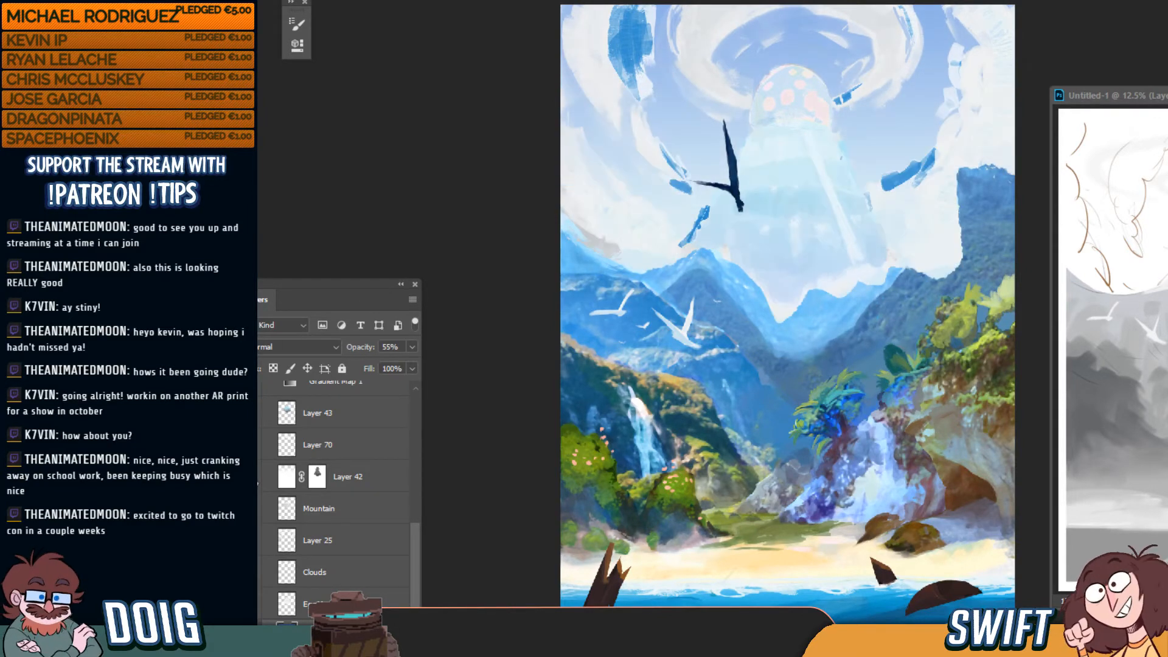
click(253, 480)
shift+click(319, 479)
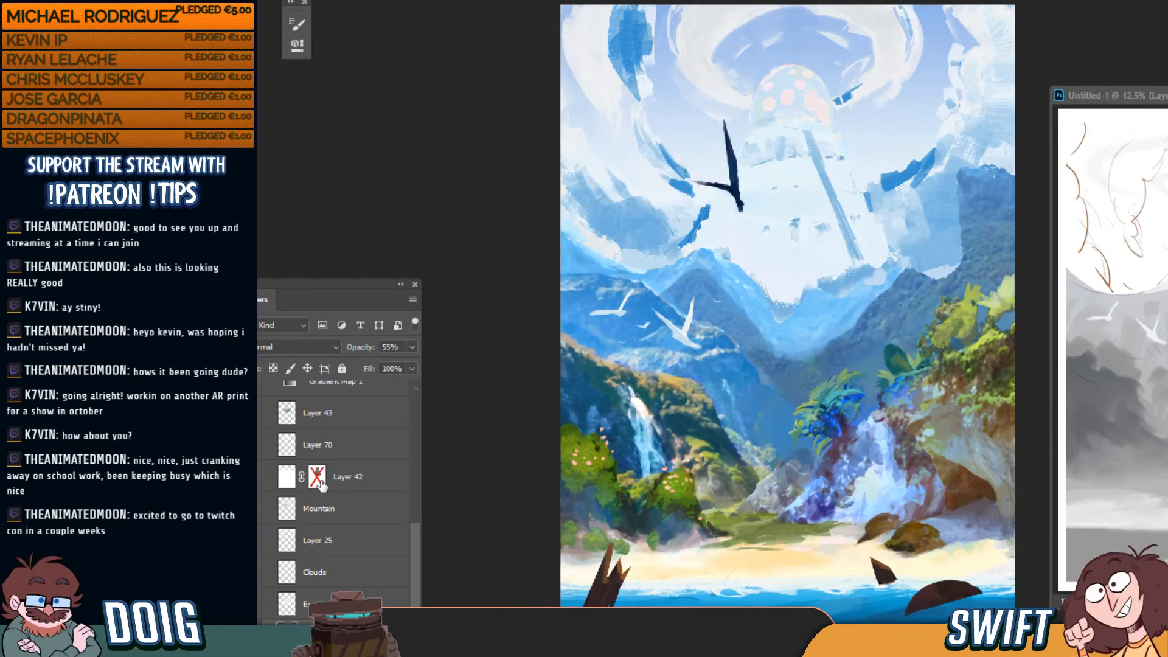
shift+click(318, 480)
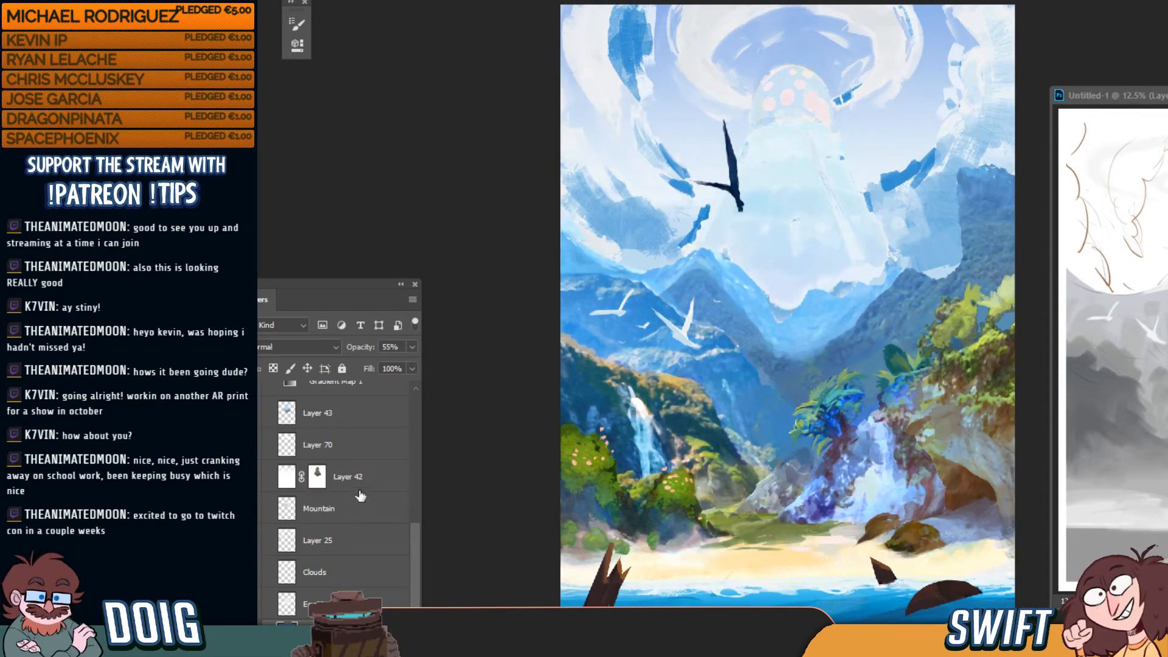
Hide Gradient Map 1 in the SKYFACE group so the clouds lose their blue patches
scroll(418, 571, up, 3)
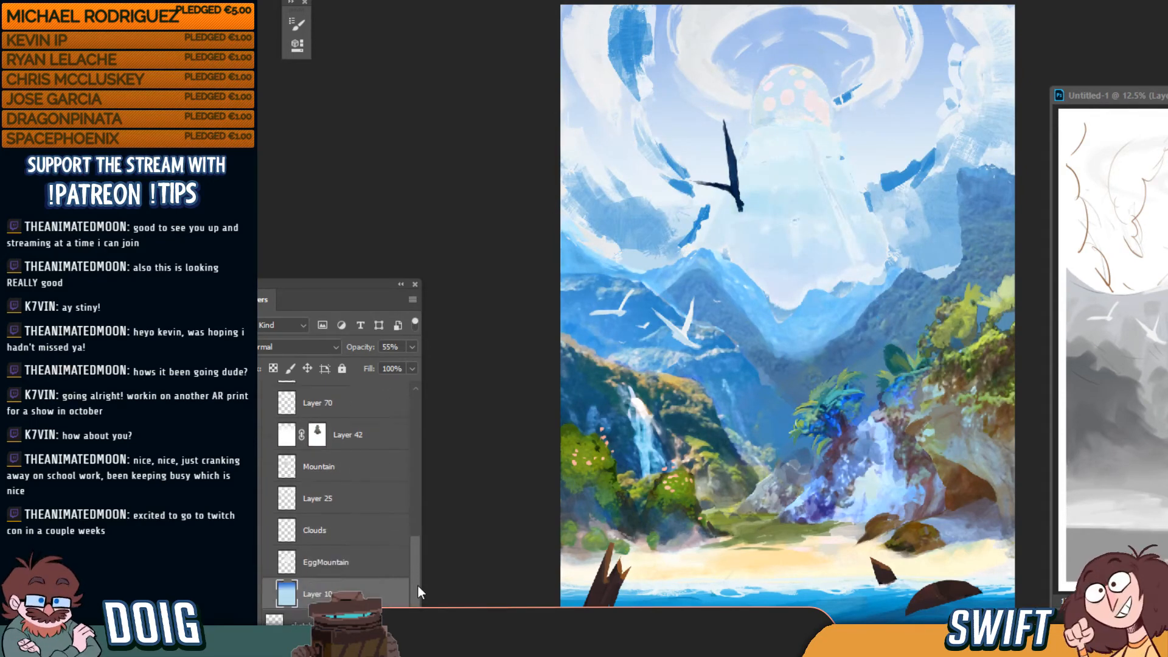
scroll(422, 547, down, 1)
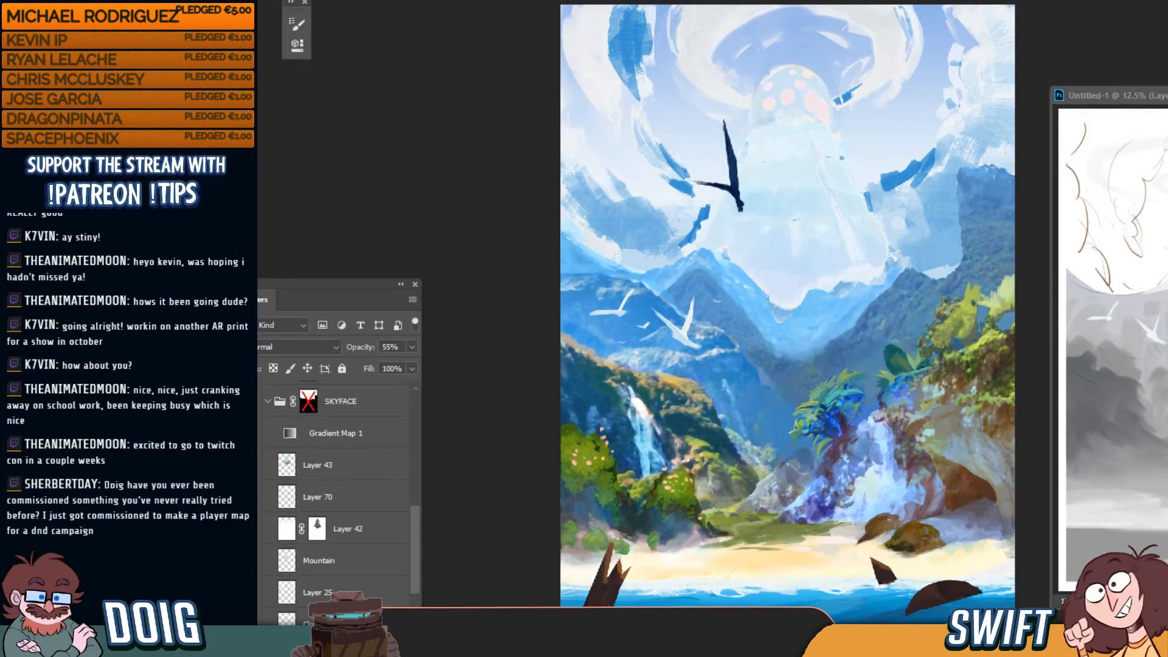
click(249, 433)
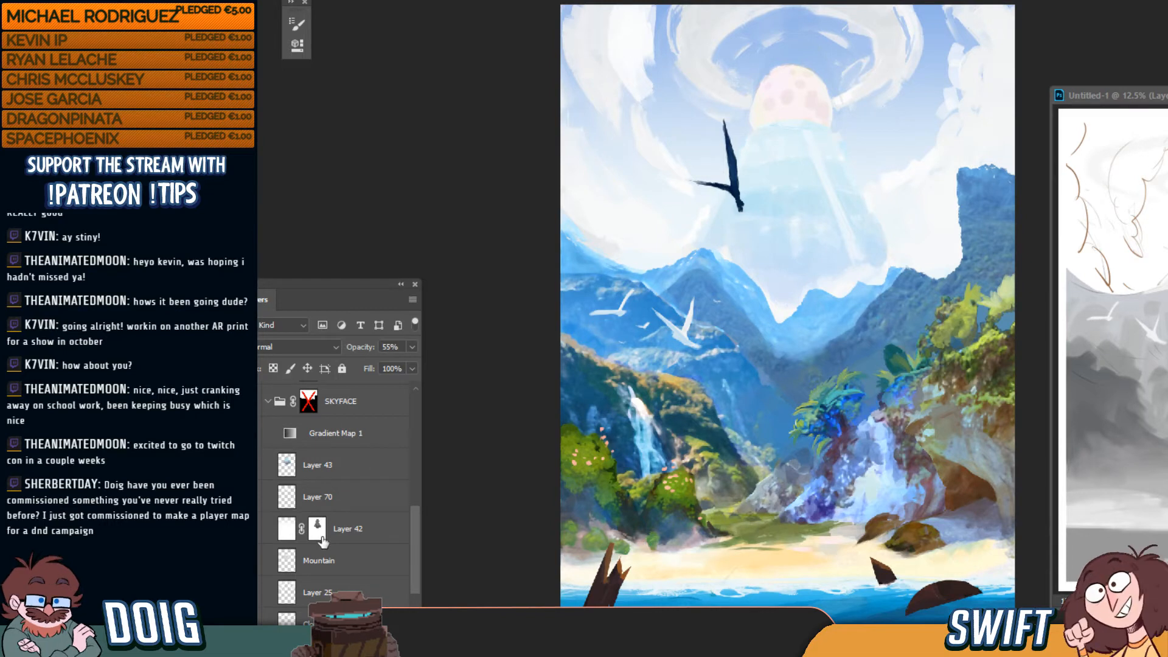
Drag Layer 42's mask onto Layer 43, then undo the copy
click(322, 537)
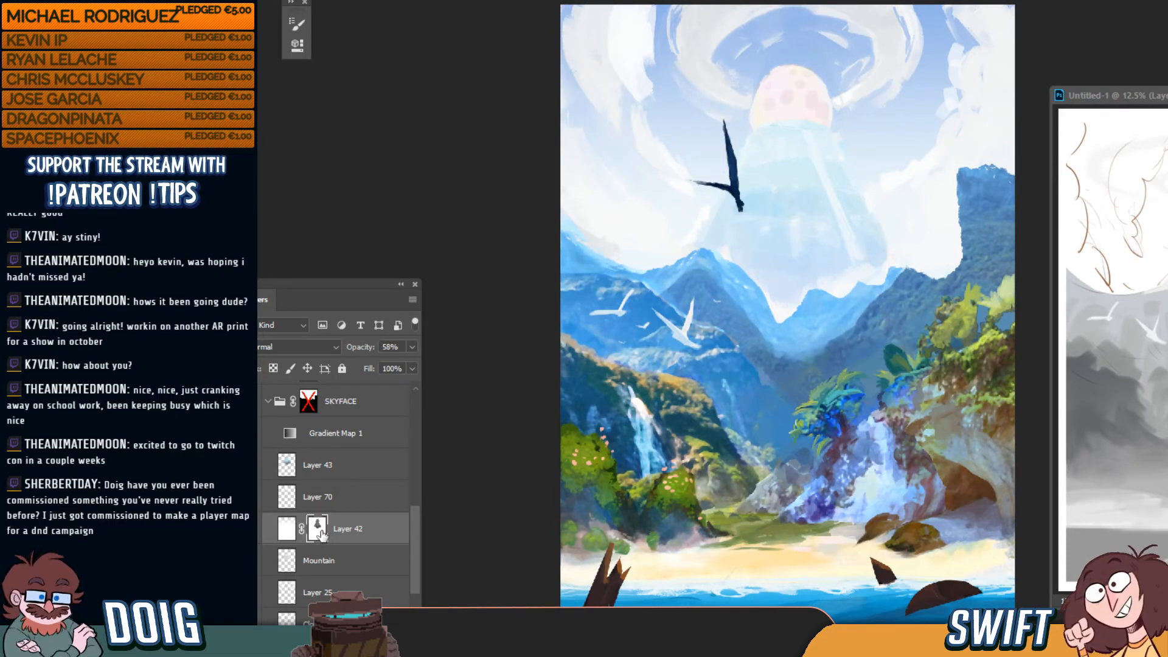
drag(322, 535, 323, 467)
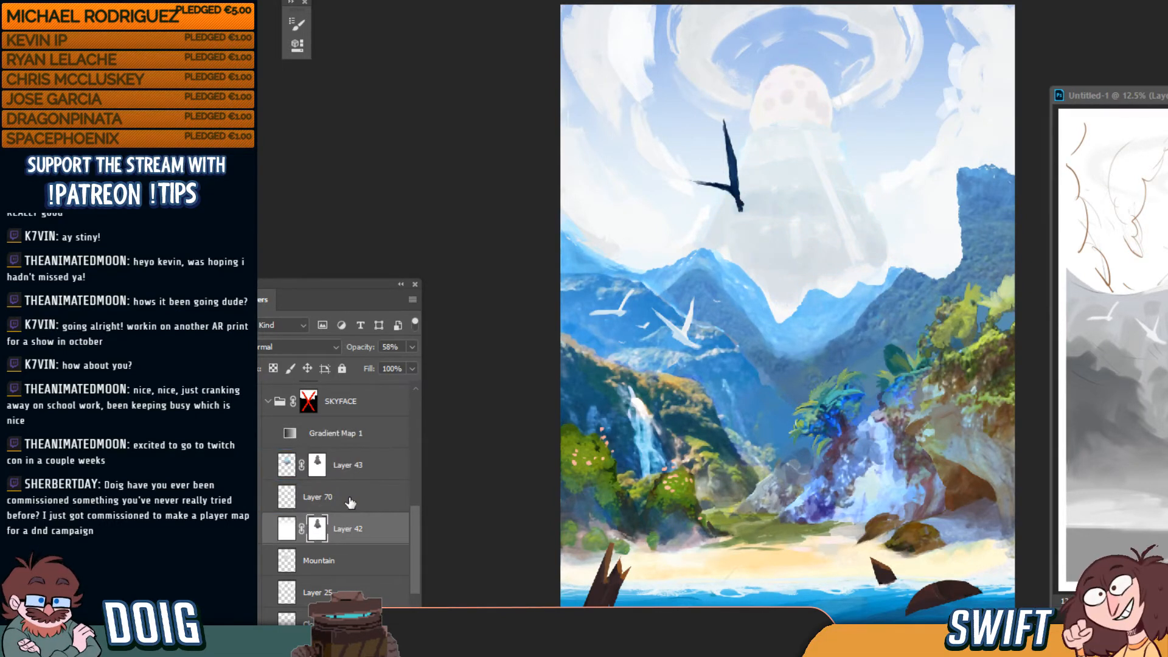
key(ctrl+z)
key(ctrl+z)
key(ctrl+z)
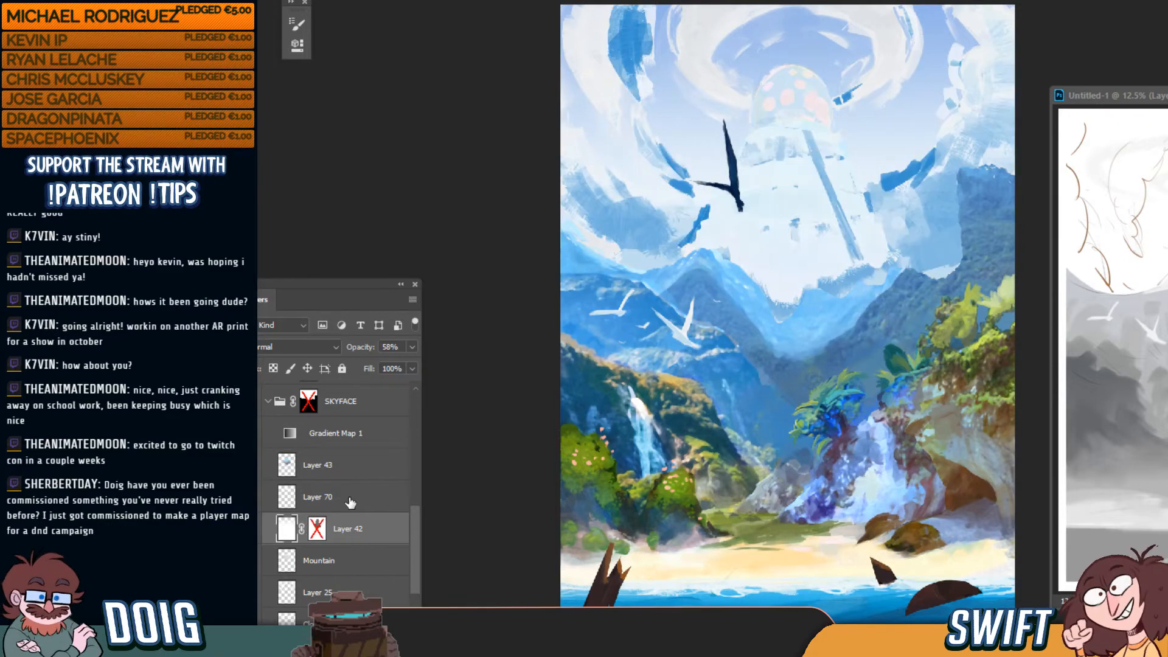
Undo and redo through the sky strokes back to the plain blue sky with one cloud ring
key(ctrl+z)
key(ctrl+z)
key(ctrl+z)
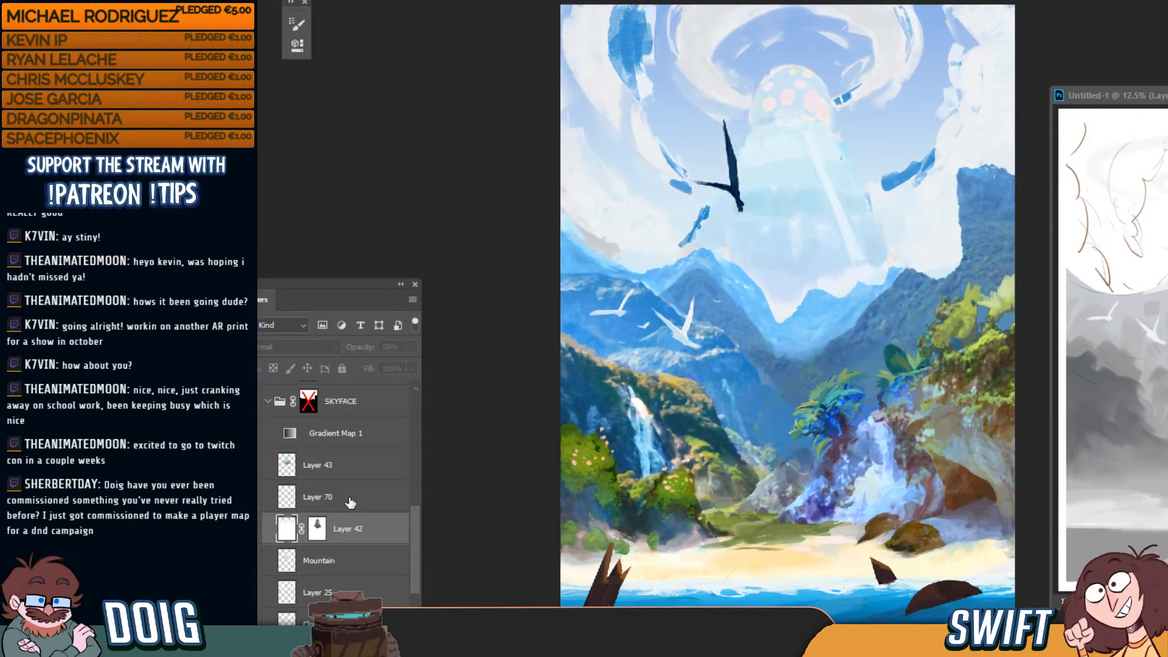
key(ctrl+z)
key(ctrl+z)
key(ctrl+z)
key(ctrl+z)
key(ctrl+z)
key(ctrl+z)
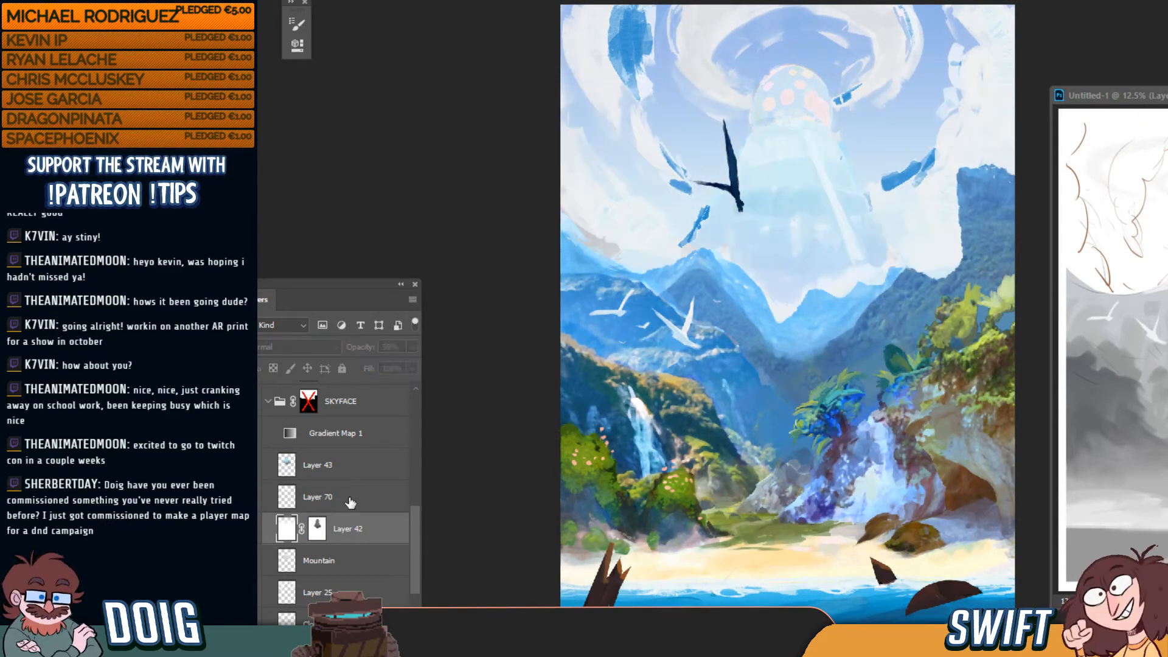
key(ctrl+z)
key(ctrl+z)
key(ctrl+z)
key(ctrl+z)
key(ctrl+z)
key(ctrl+z)
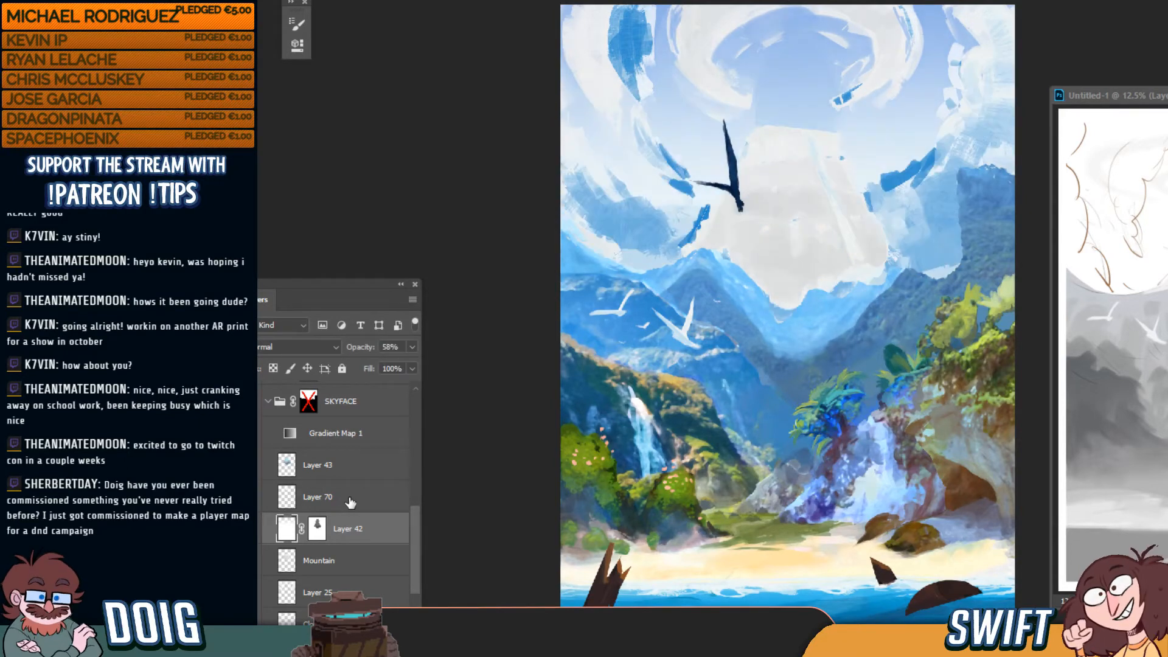
key(ctrl+z)
key(ctrl+z)
key(ctrl+z)
key(ctrl+z)
key(ctrl+z)
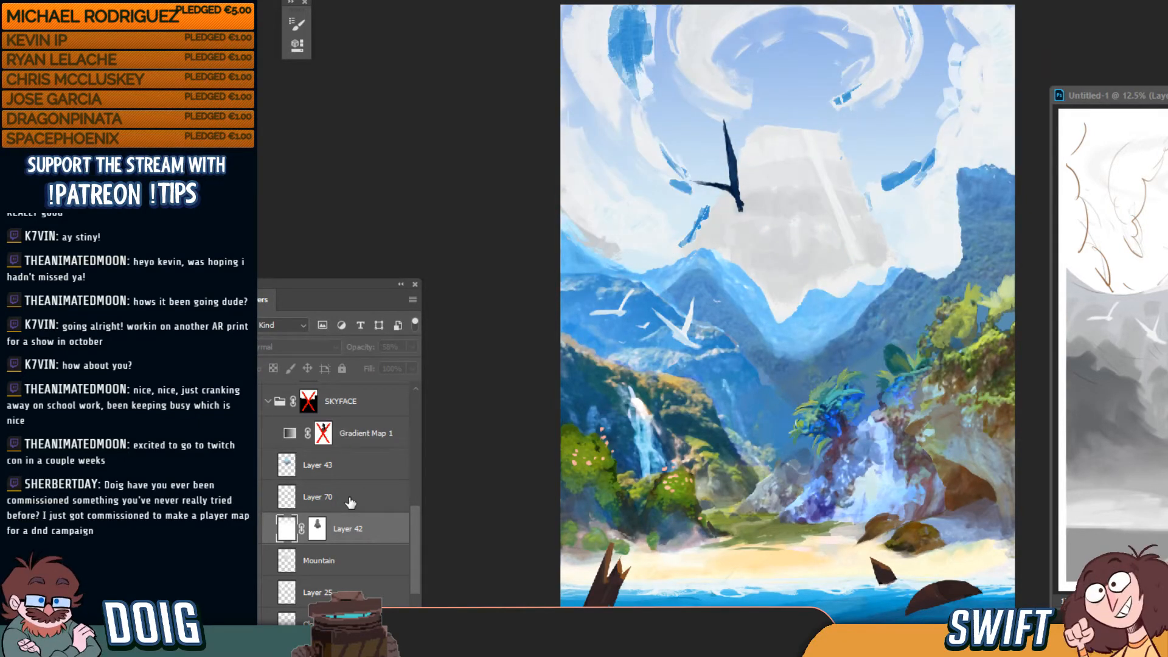
key(ctrl+z)
key(ctrl+z)
key(ctrl+z)
key(ctrl+z)
key(ctrl+z)
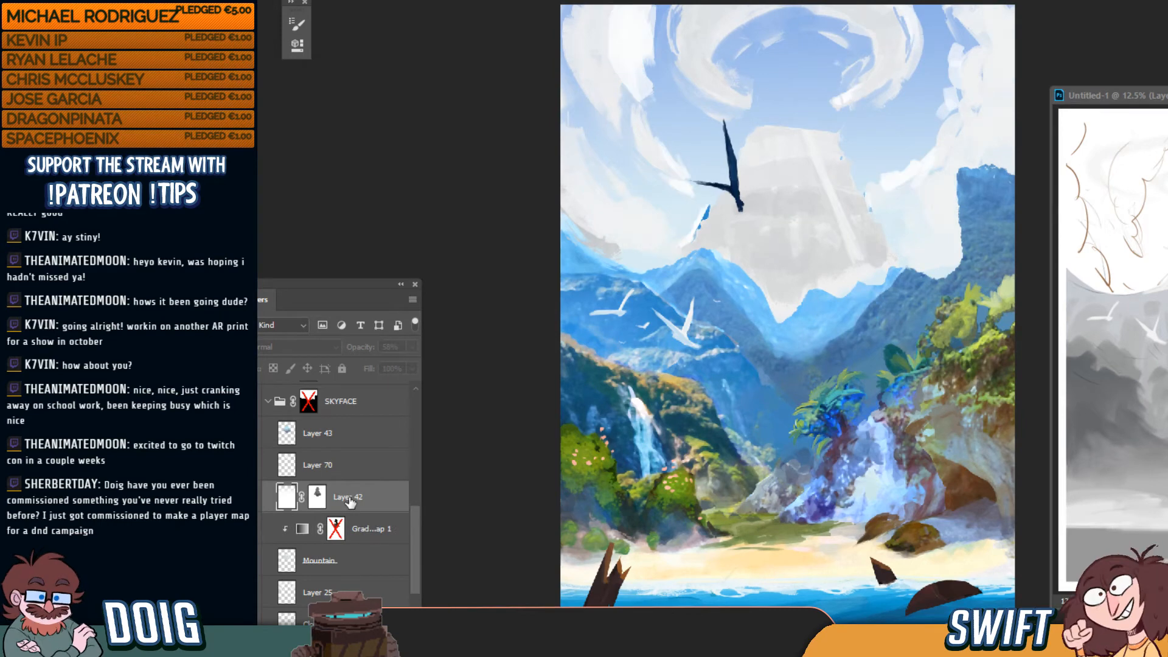
key(ctrl+z)
key(ctrl+z)
key(ctrl+z)
key(ctrl+z)
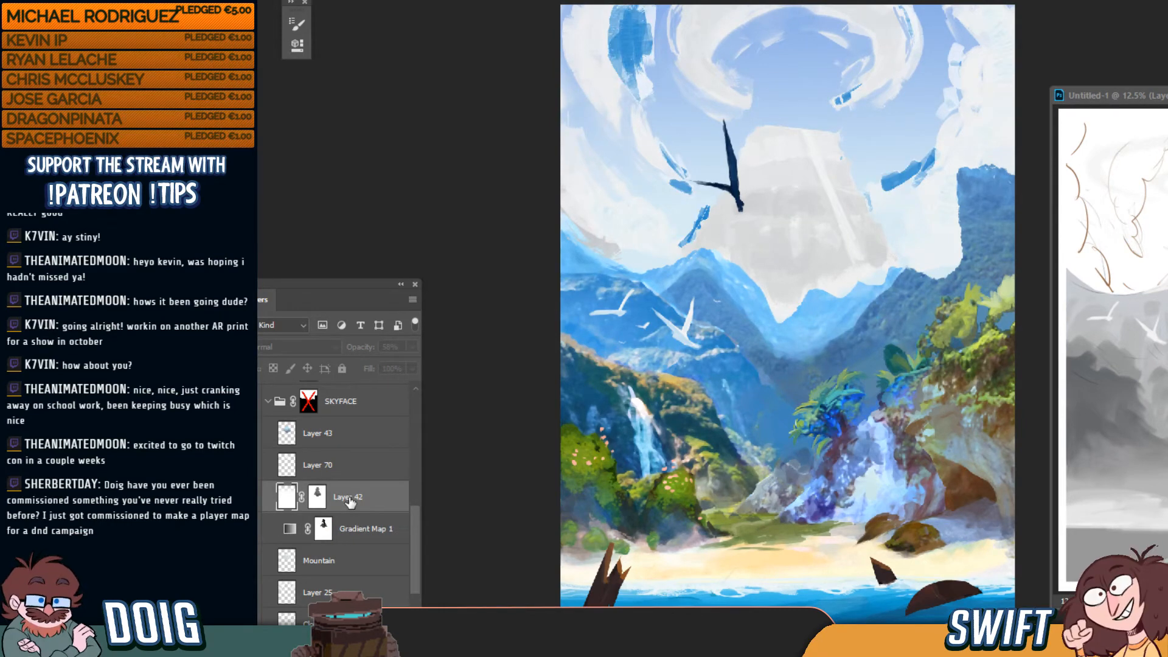
key(ctrl+shift+z)
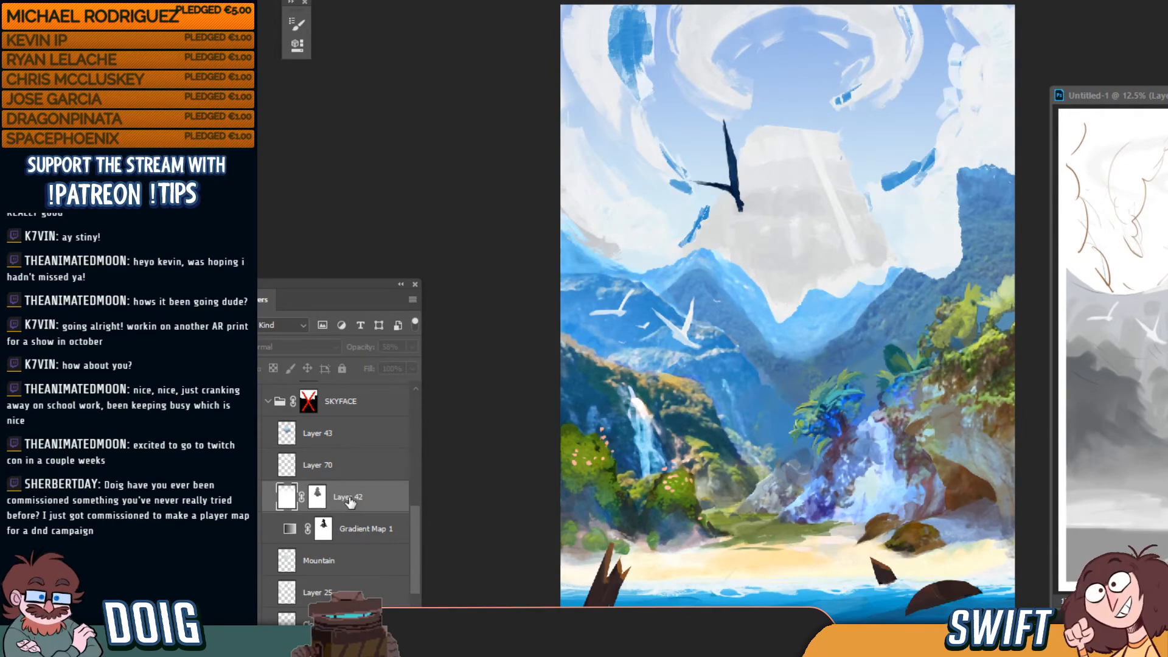
key(ctrl+shift+z)
key(ctrl+z)
key(ctrl+z)
key(ctrl+shift+z)
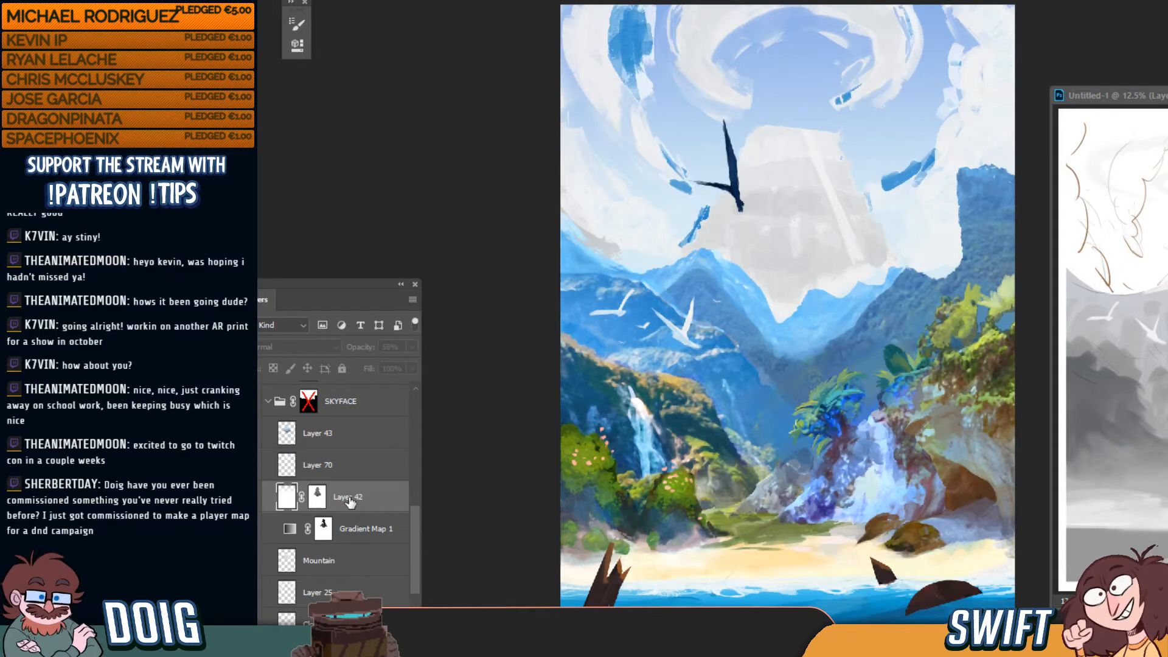
key(ctrl+z)
key(ctrl+z)
key(ctrl+shift+z)
key(ctrl+z)
key(ctrl+z)
key(ctrl+z)
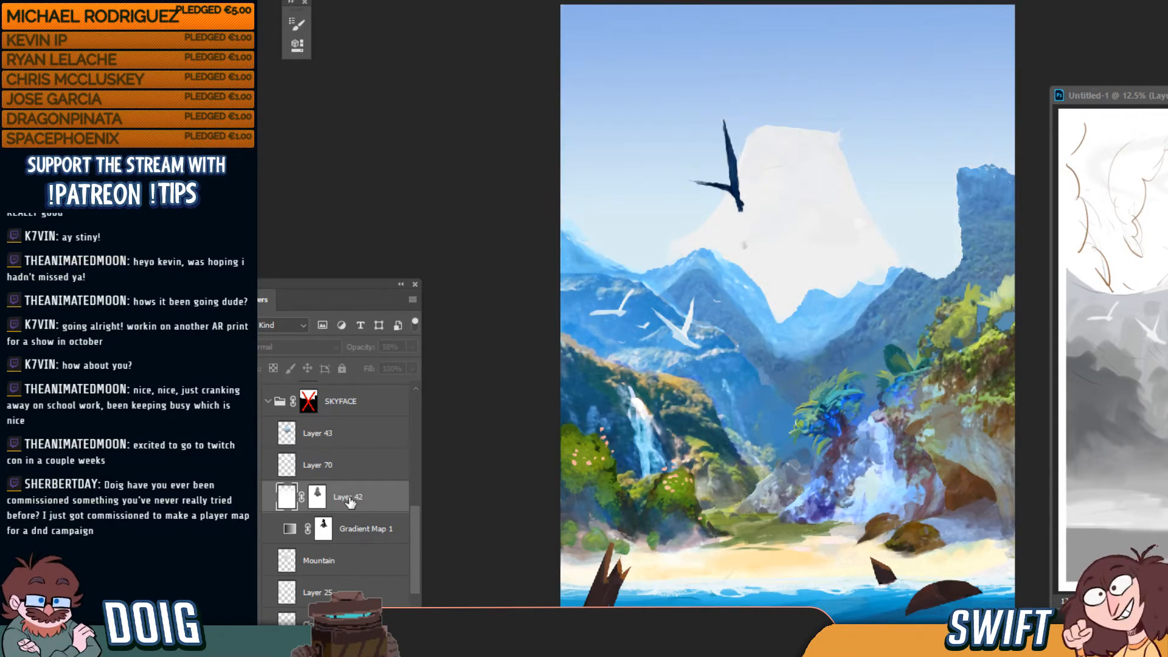
key(ctrl+shift+z)
key(ctrl+shift+z)
key(ctrl+z)
key(ctrl+z)
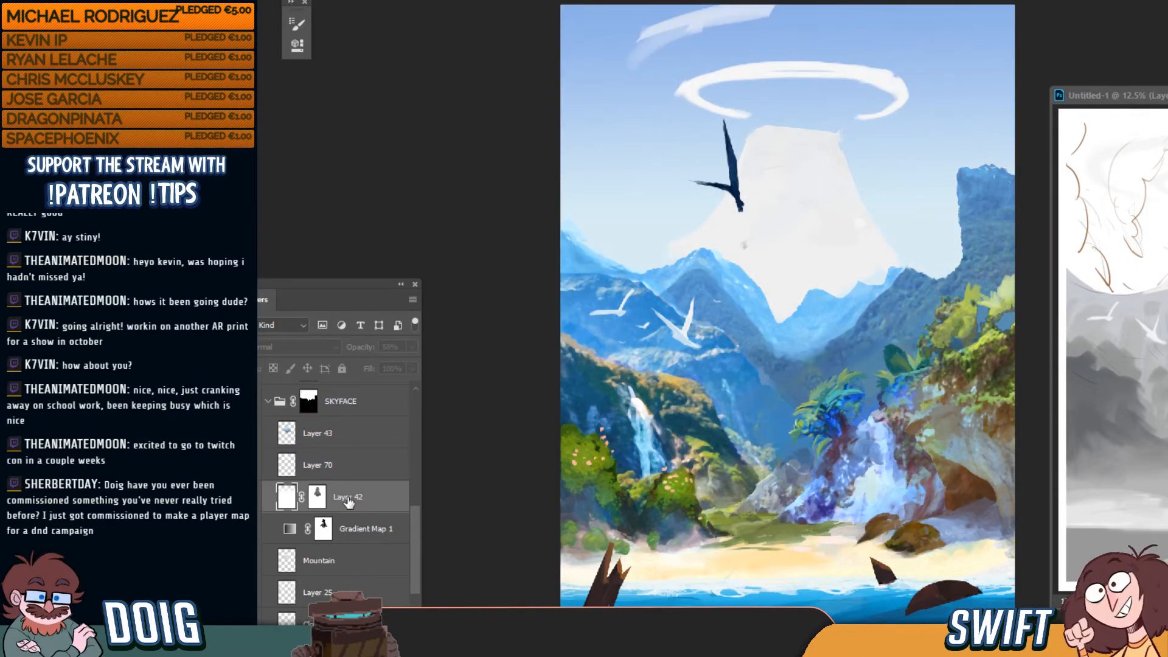
key(ctrl+z)
key(ctrl+z)
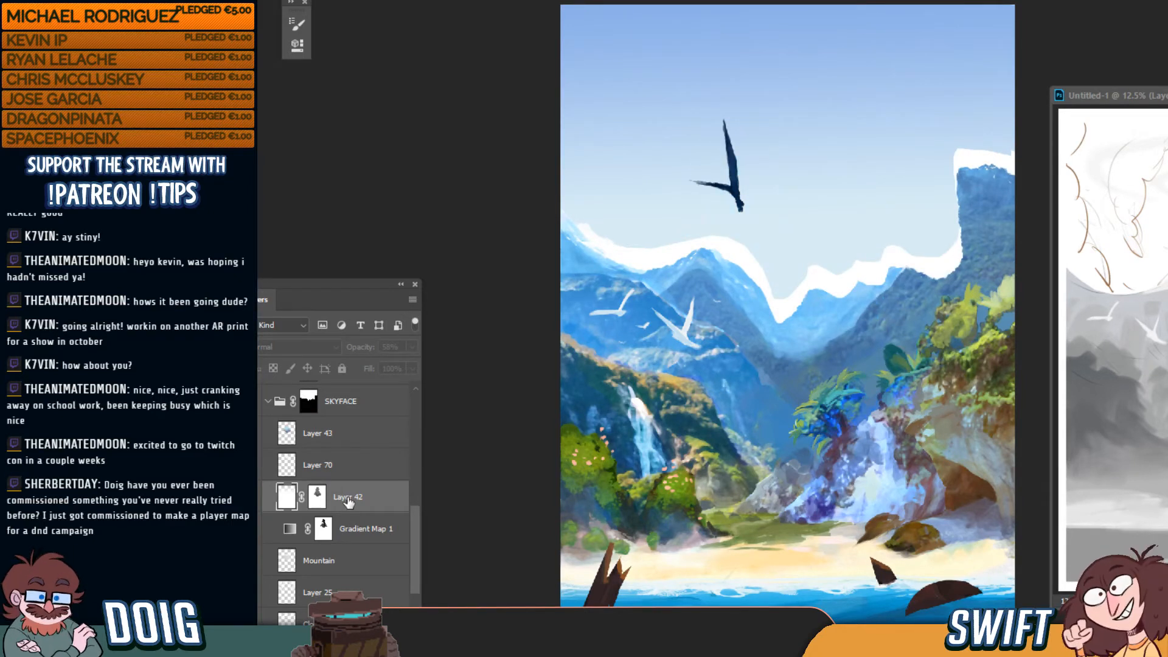
Save a layered PSD copy of the painting, keeping Maximize Compatibility on
scroll(414, 553, up, 2)
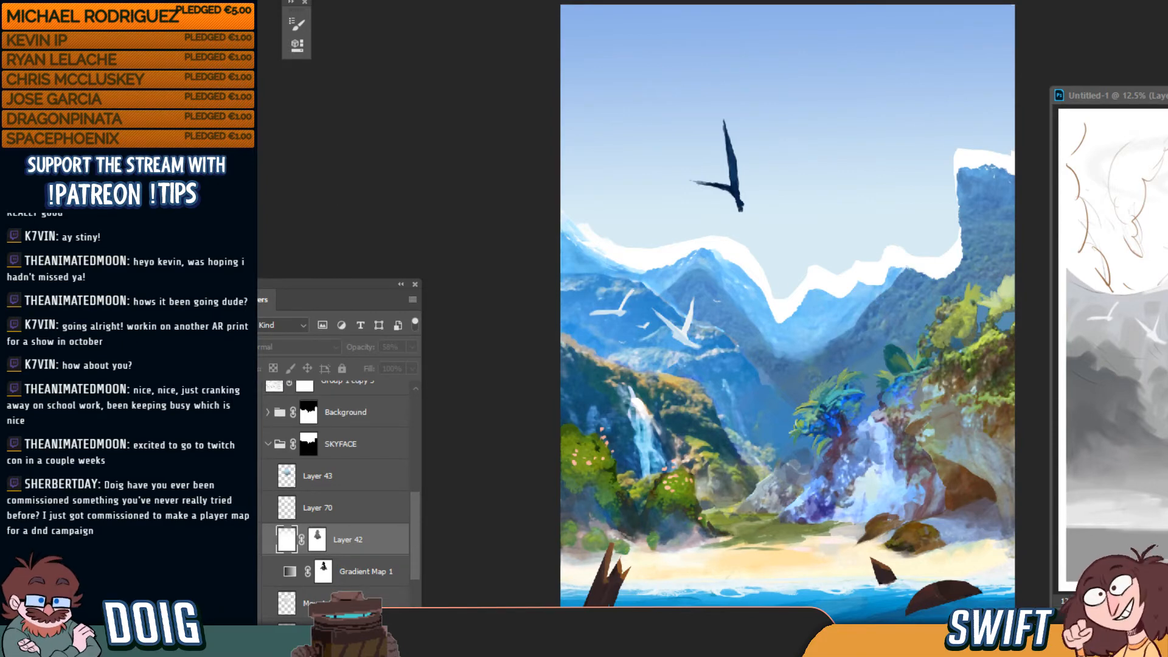
key(ctrl+shift+s)
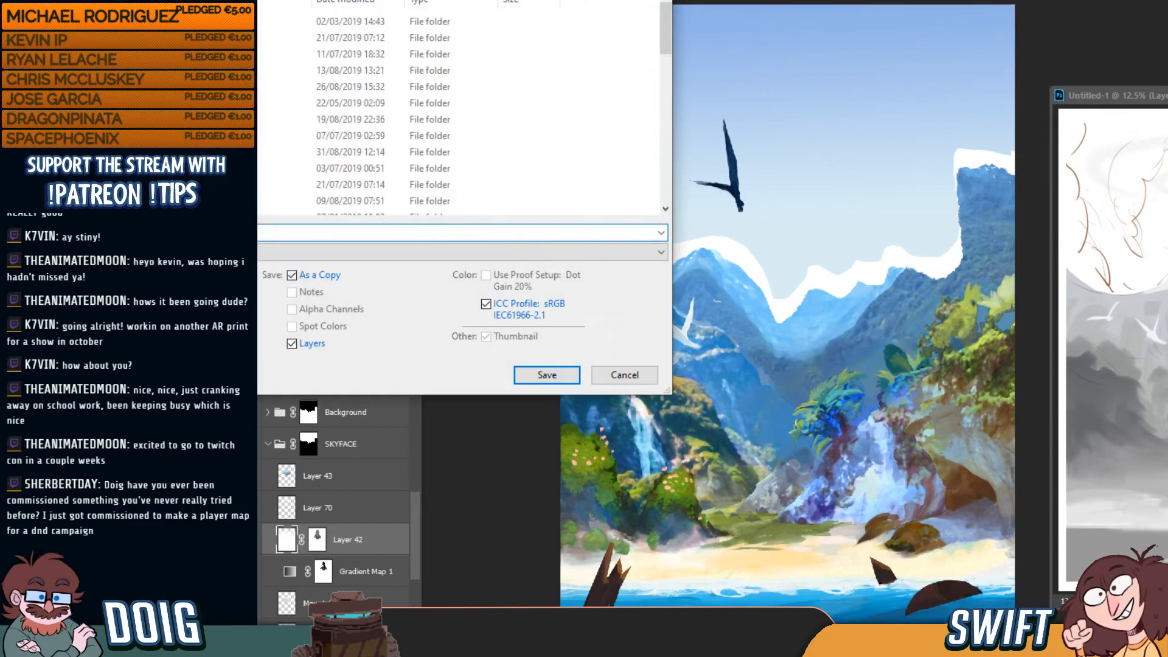
drag(547, 0, 109, 76)
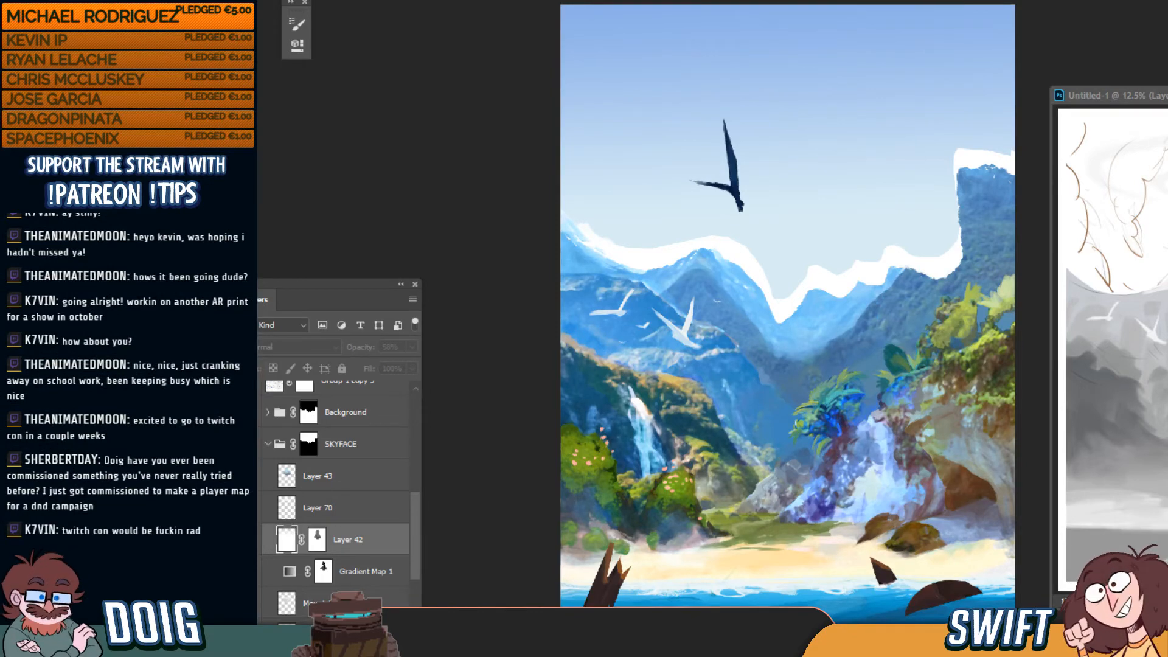
key(ctrl+s)
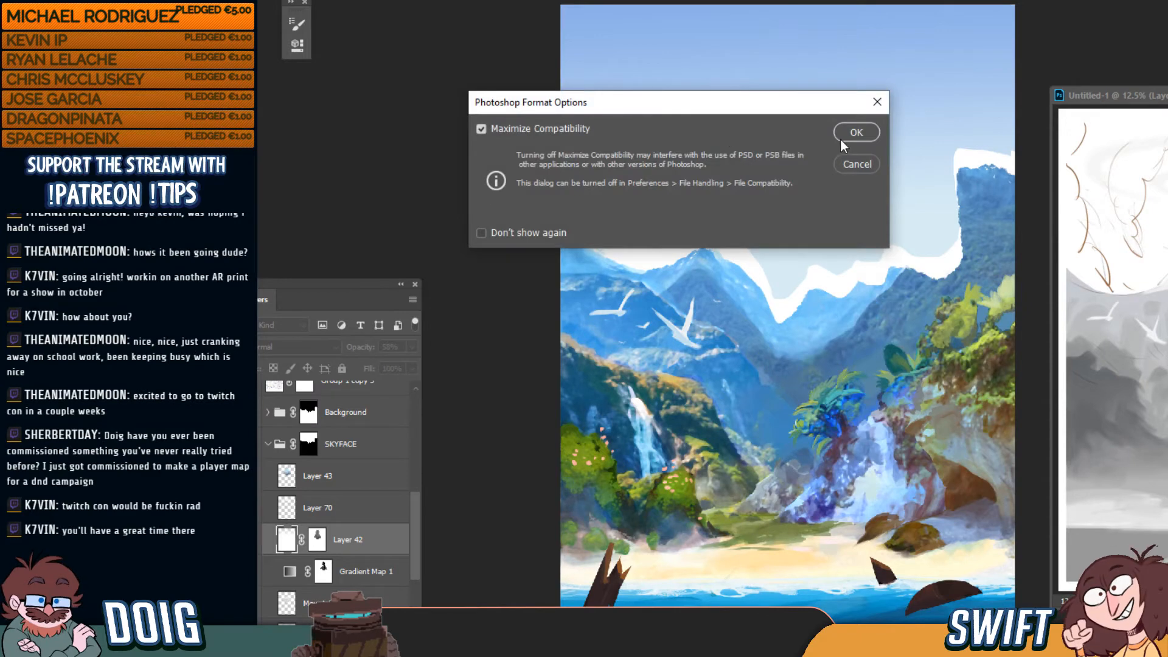
click(855, 133)
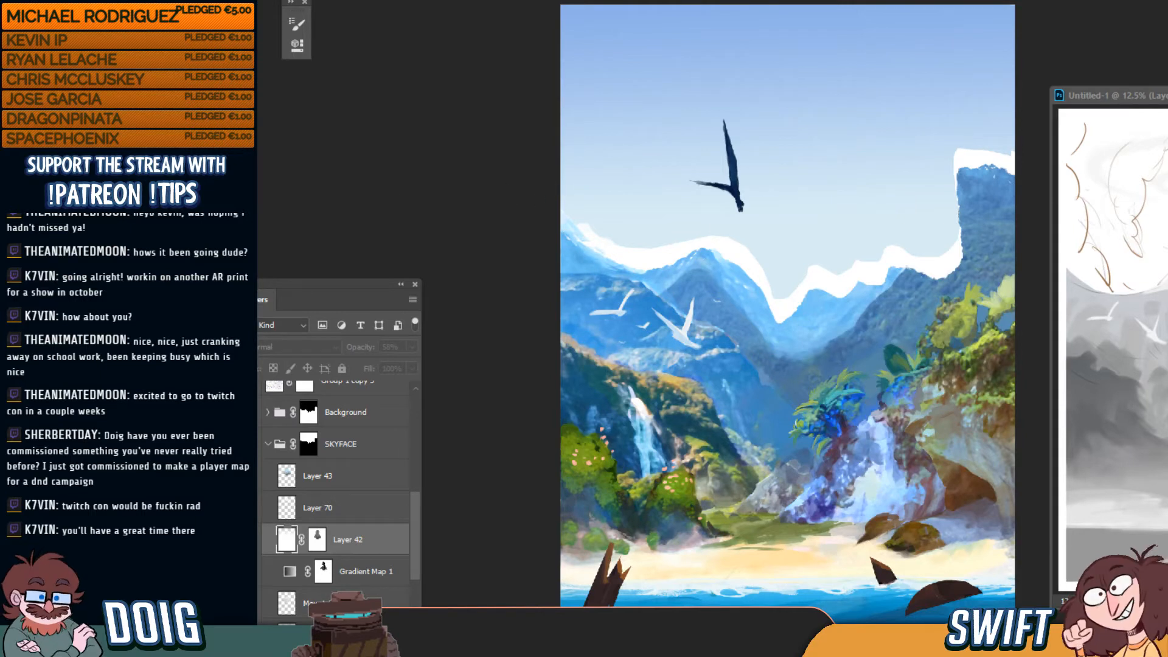
mouse_move(674, 646)
right_click(674, 646)
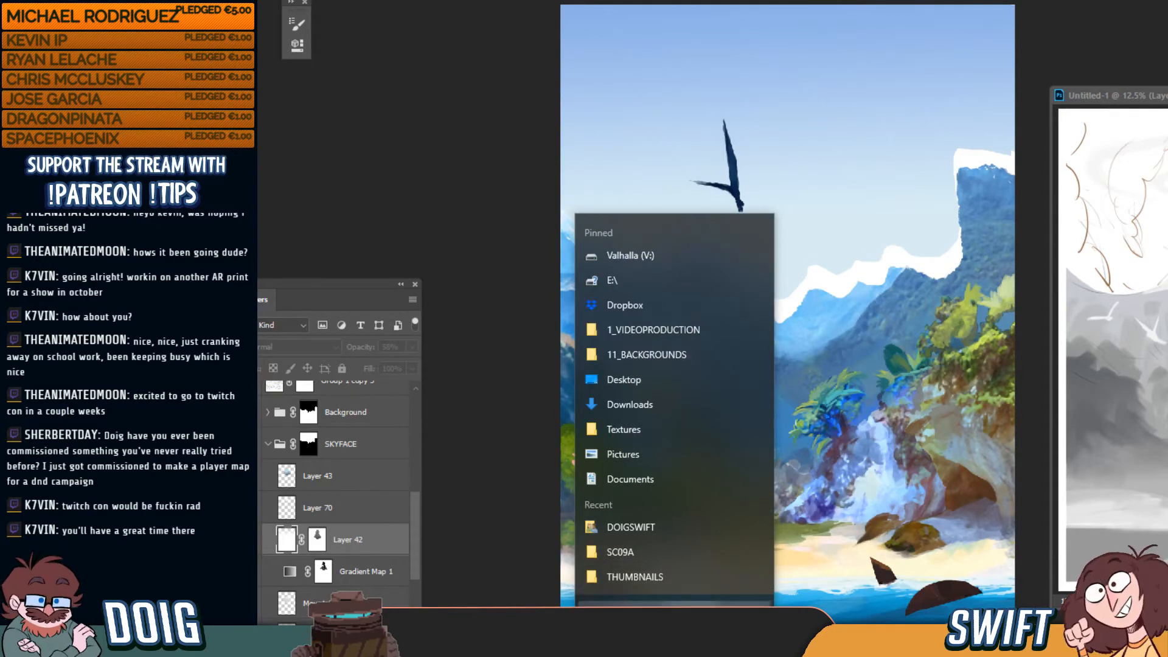
click(676, 615)
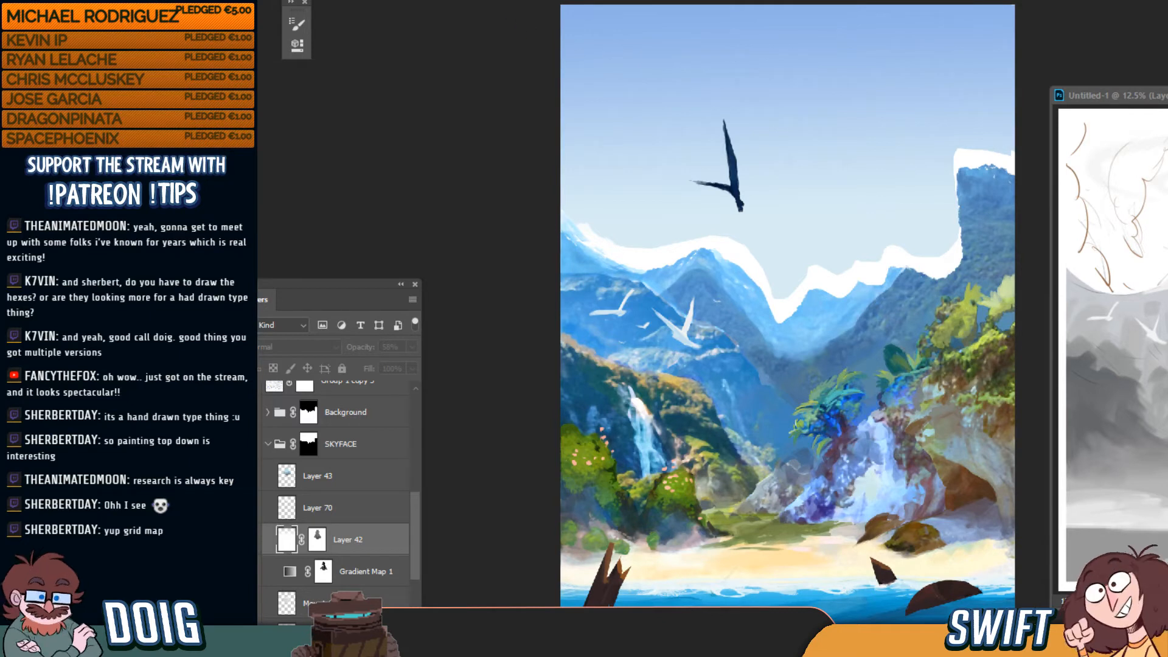
Close LinksAwakening_Mikes_BG.psd, answering No to discard unsaved changes
key(ctrl+w)
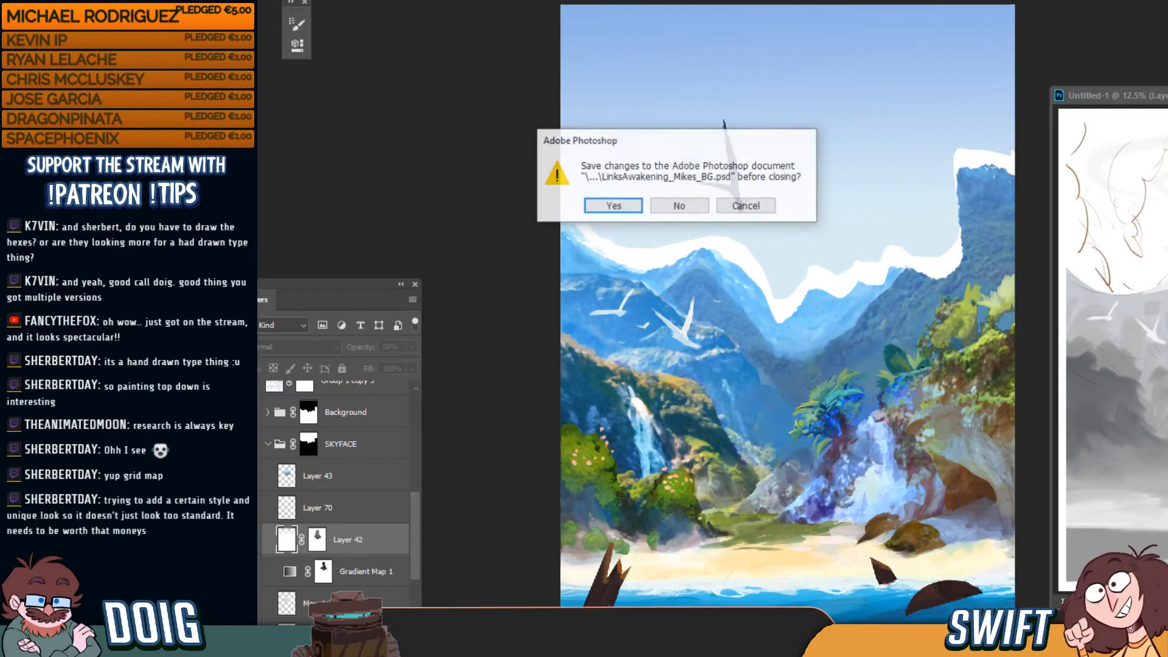
click(685, 207)
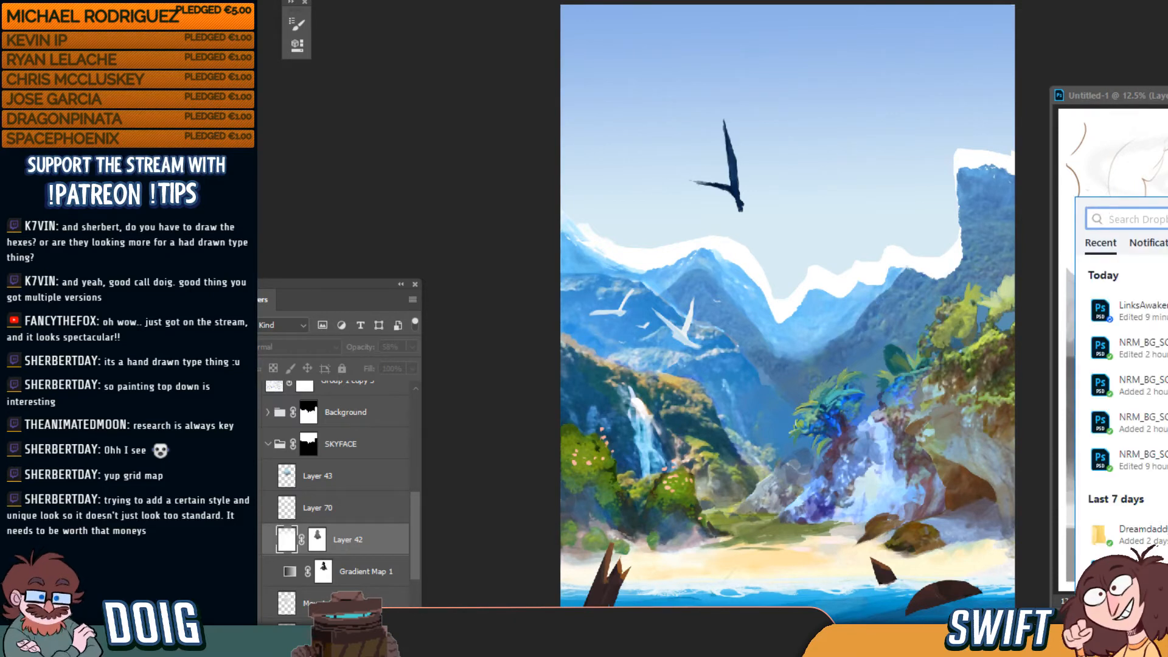
Dismiss the Dropbox Recent files popup to return to the Photoshop painting
click(1165, 443)
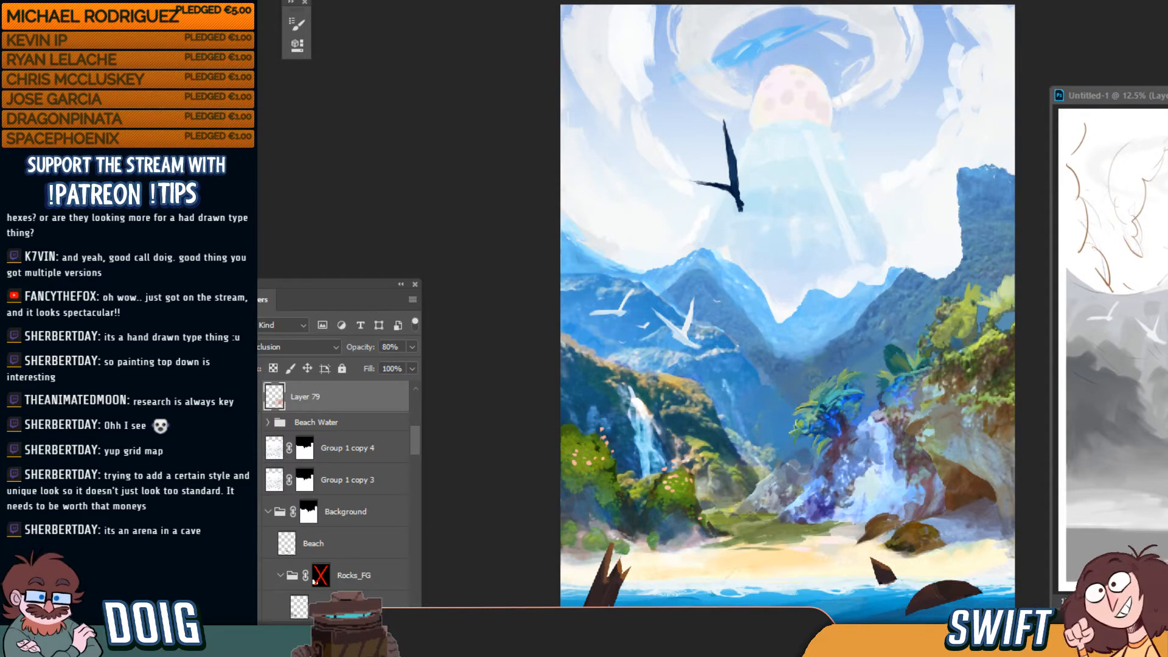
On the cloudless painting version, collapse the SKYFACE group and lock it with Lock All
click(758, 1)
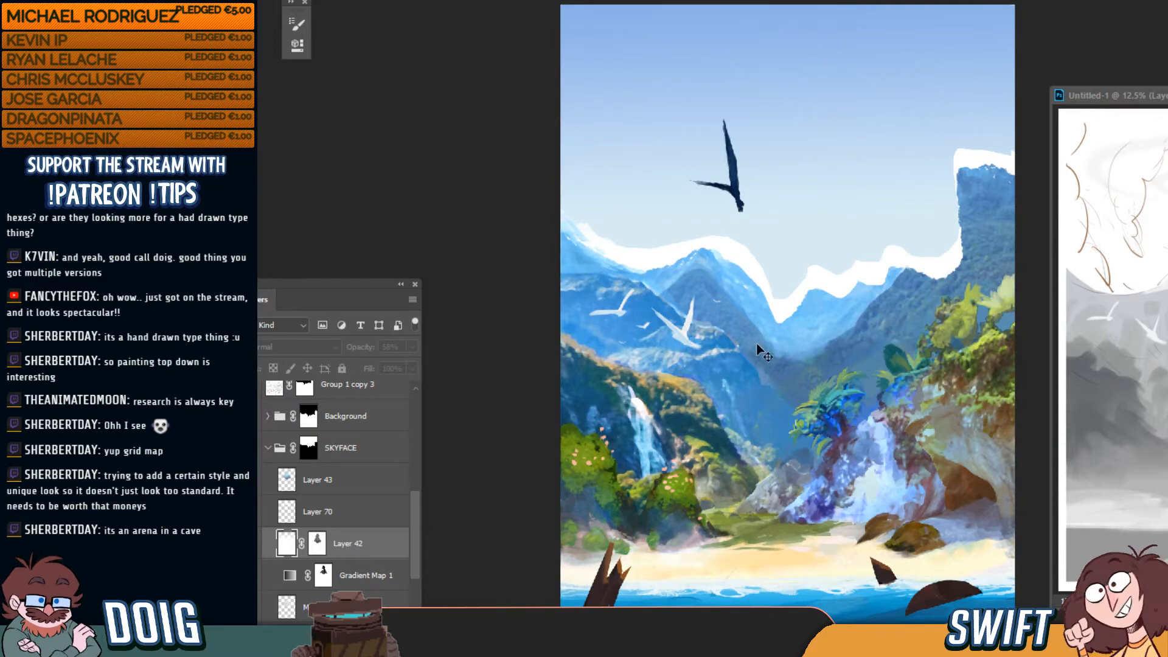
key(ctrl+plus)
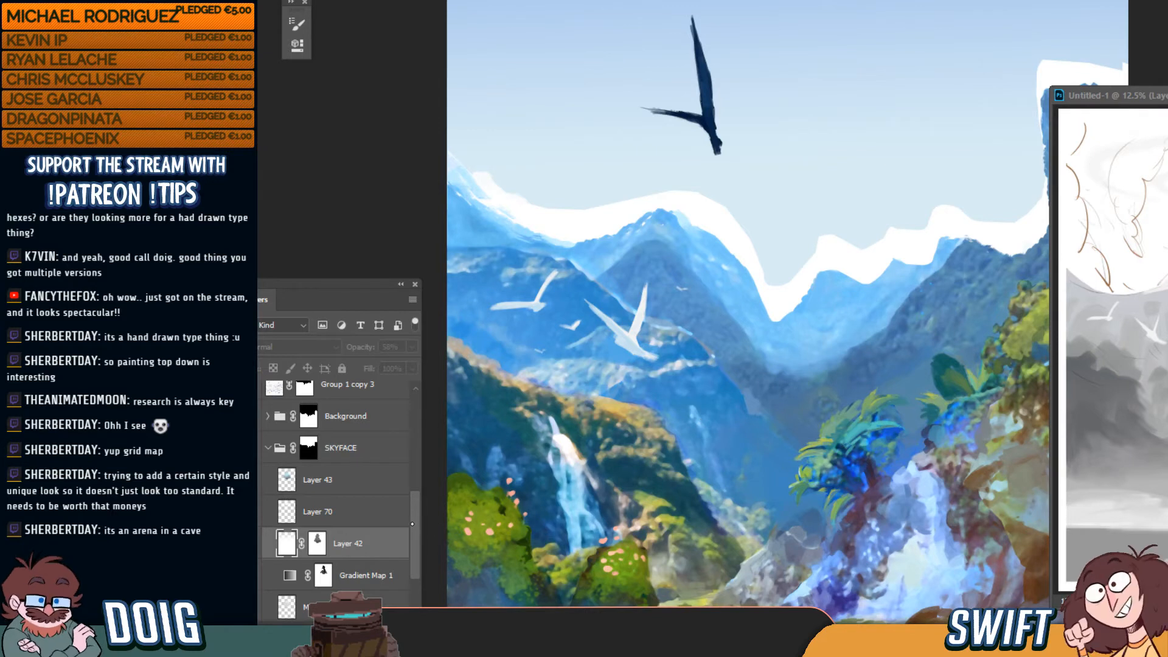
drag(412, 524, 412, 448)
scroll(412, 449, down, 3)
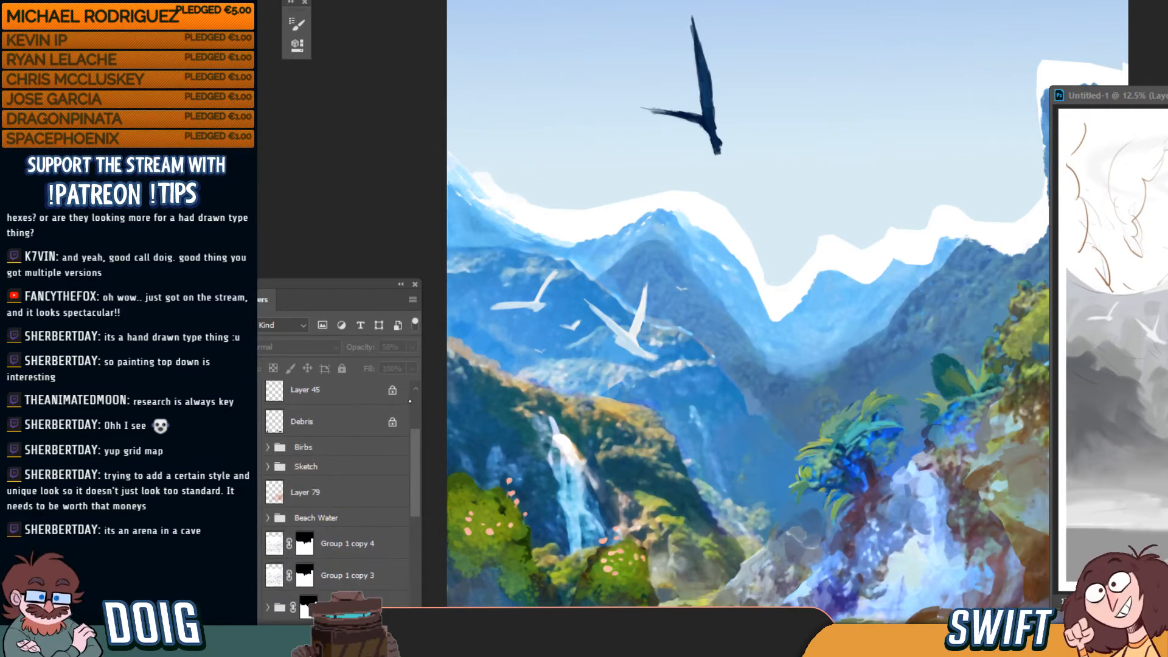
scroll(402, 466, up, 7)
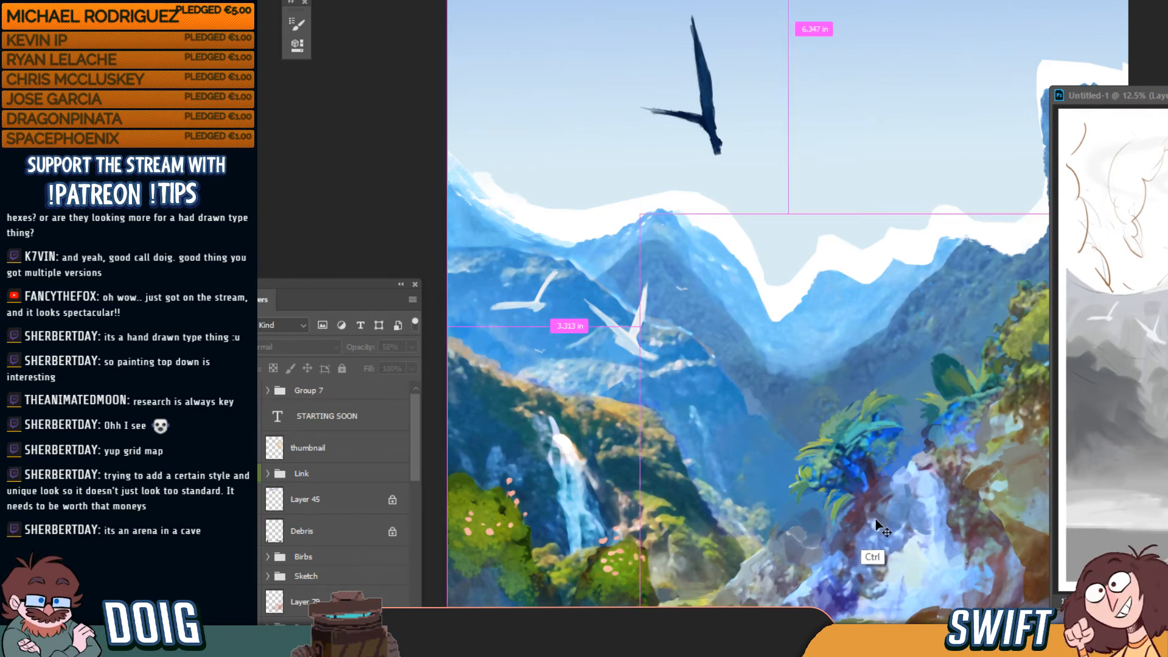
scroll(407, 455, down, 7)
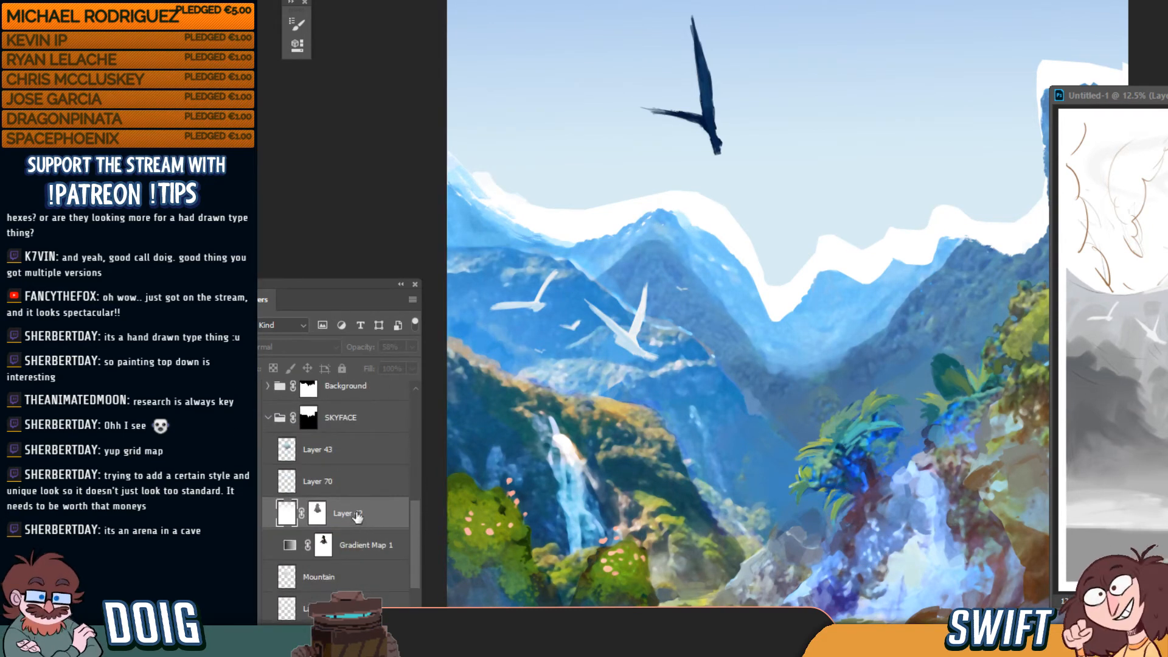
click(268, 418)
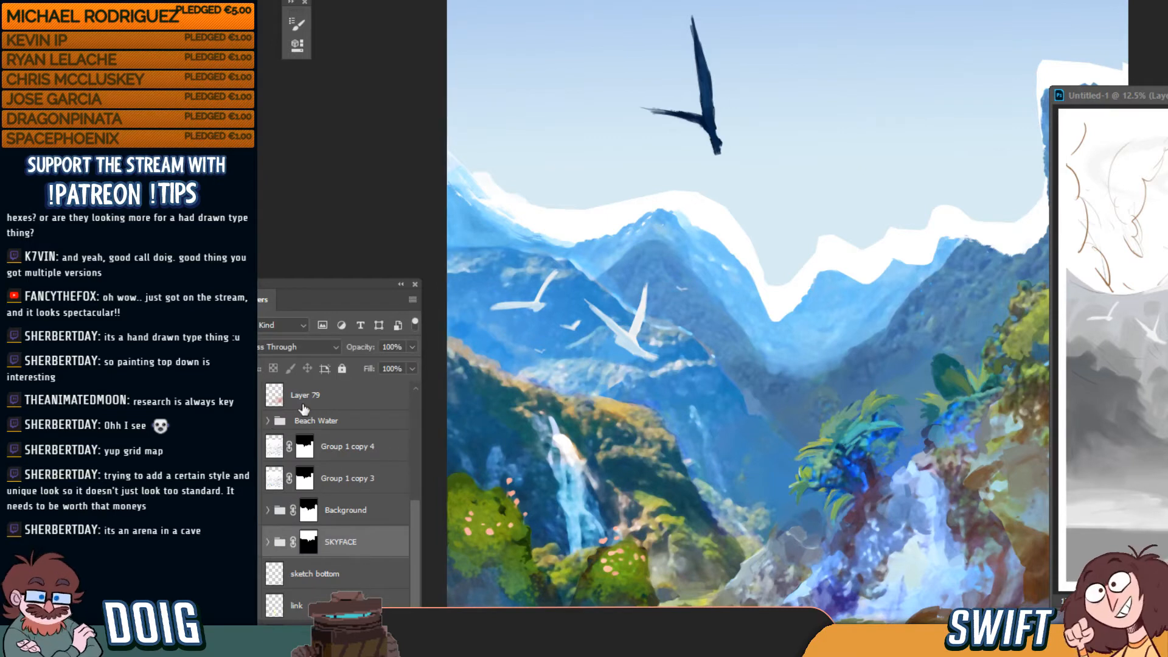
click(342, 368)
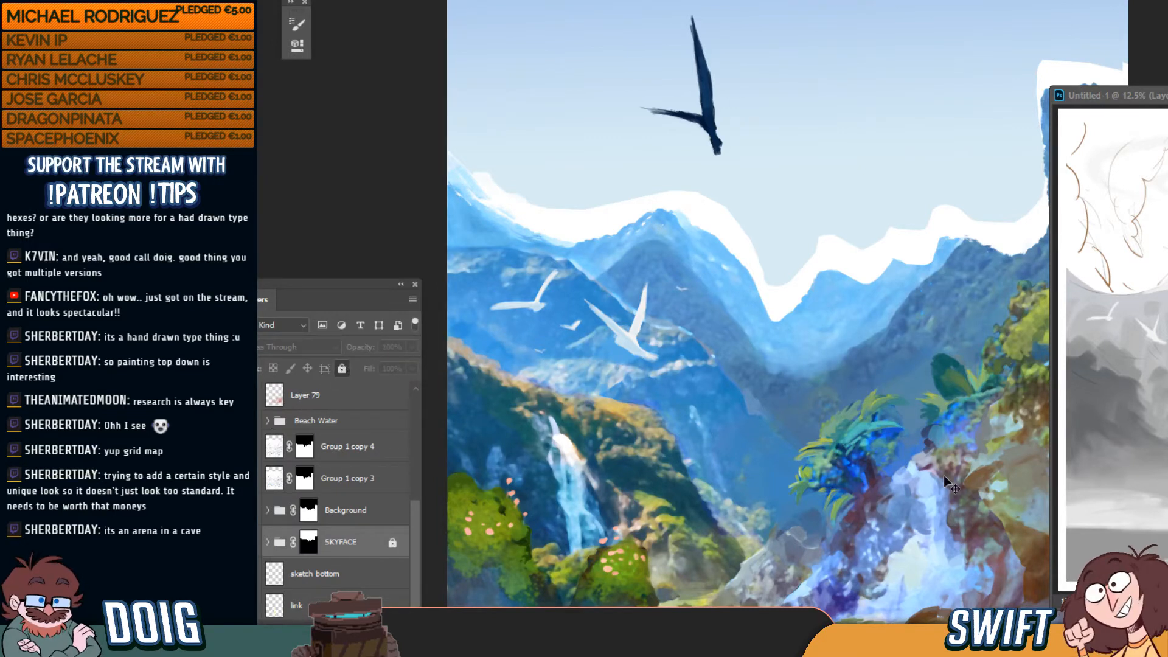
Select Layer 79 from the waterfall and hide its pink tint after comparing
ctrl+click(932, 528)
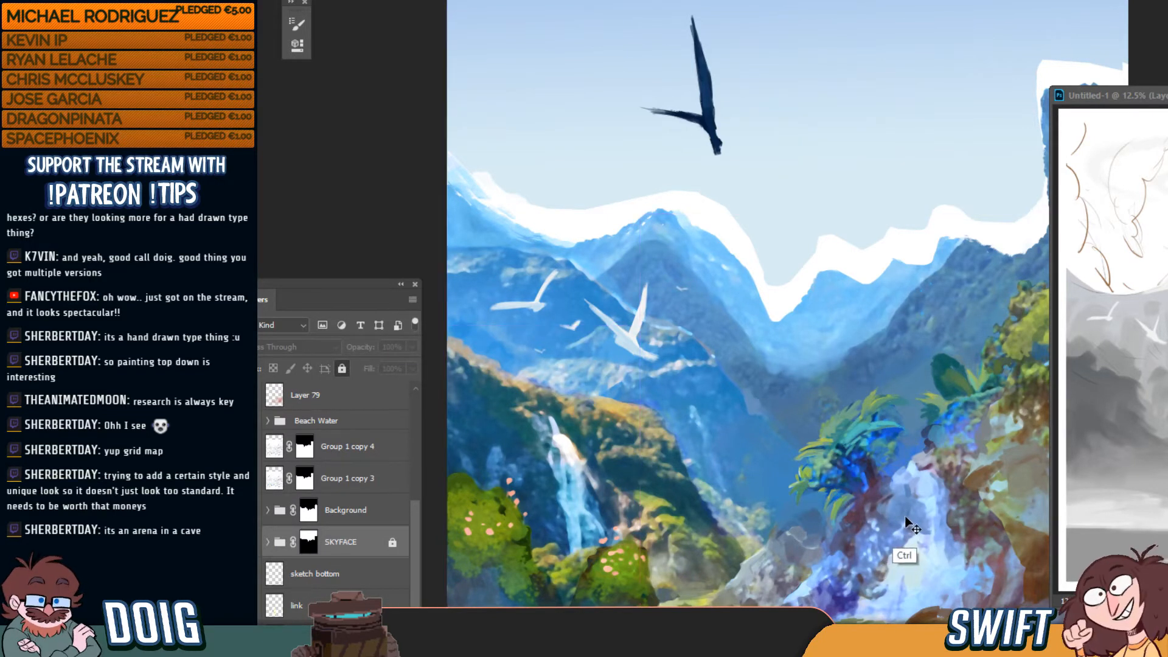
click(322, 398)
click(251, 396)
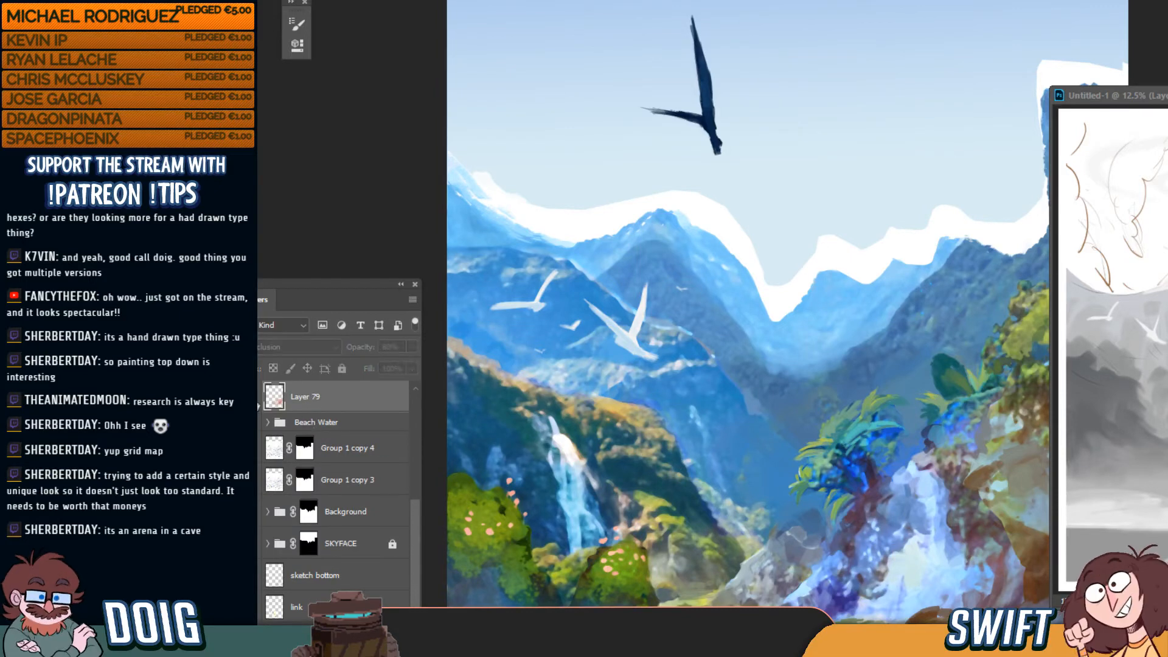
click(252, 397)
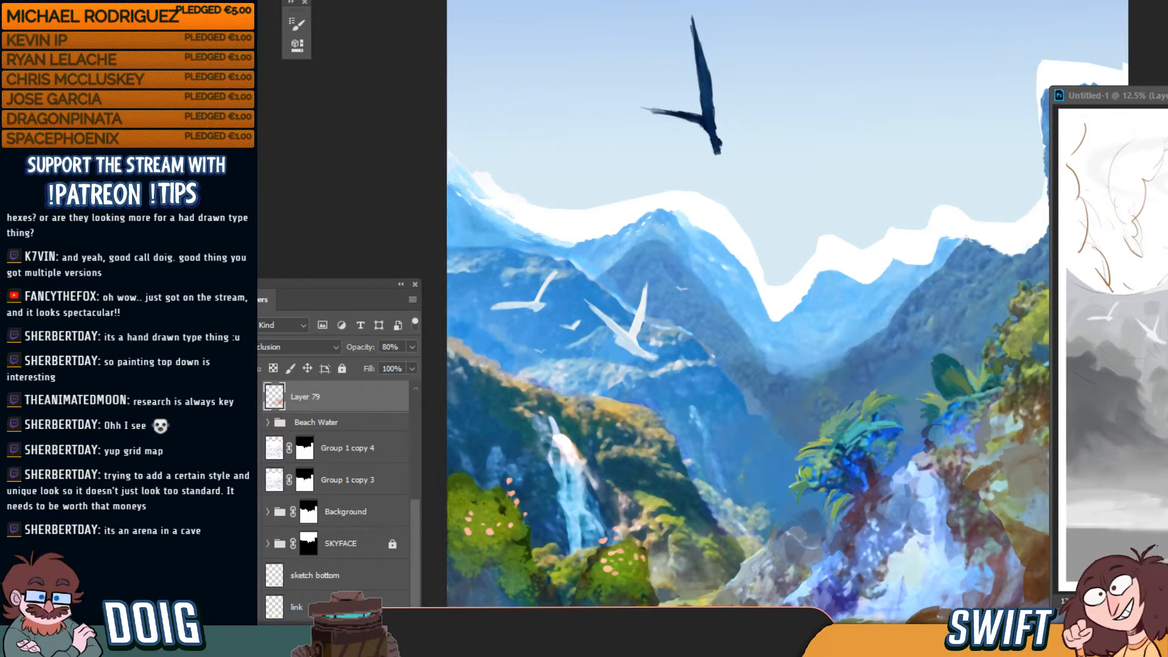
click(252, 397)
Select the Debris layer and move its rocks and stakes about 0.66 in lower into the water
drag(865, 402, 820, 287)
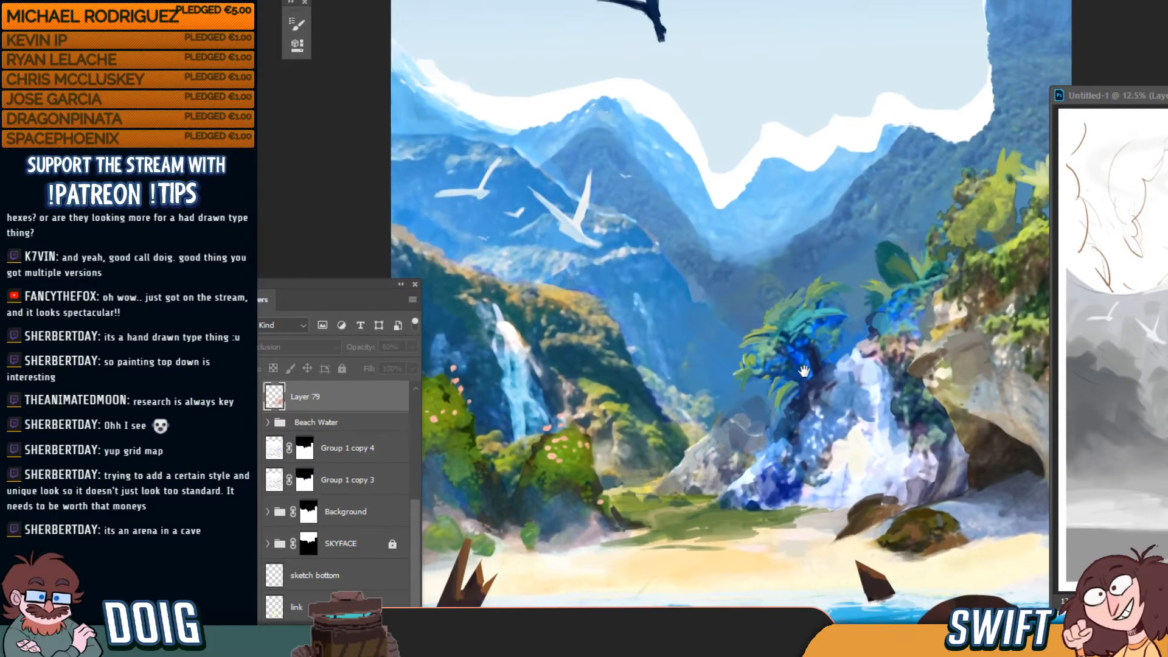
drag(804, 420, 804, 364)
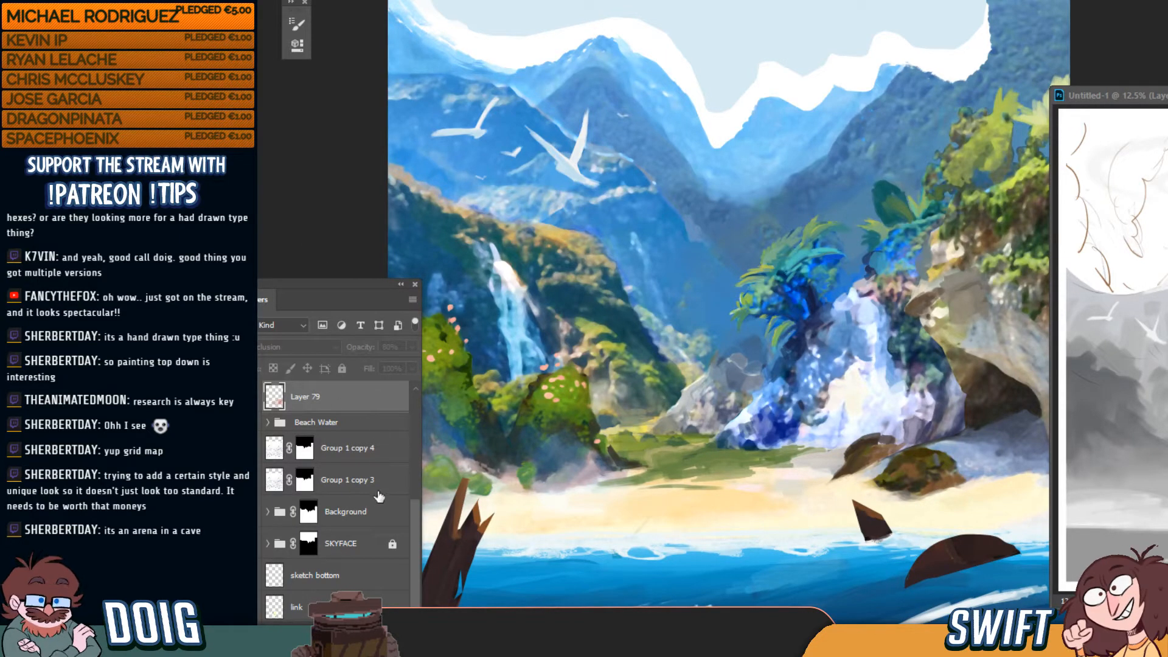
scroll(341, 487, up, 5)
scroll(406, 413, up, 1)
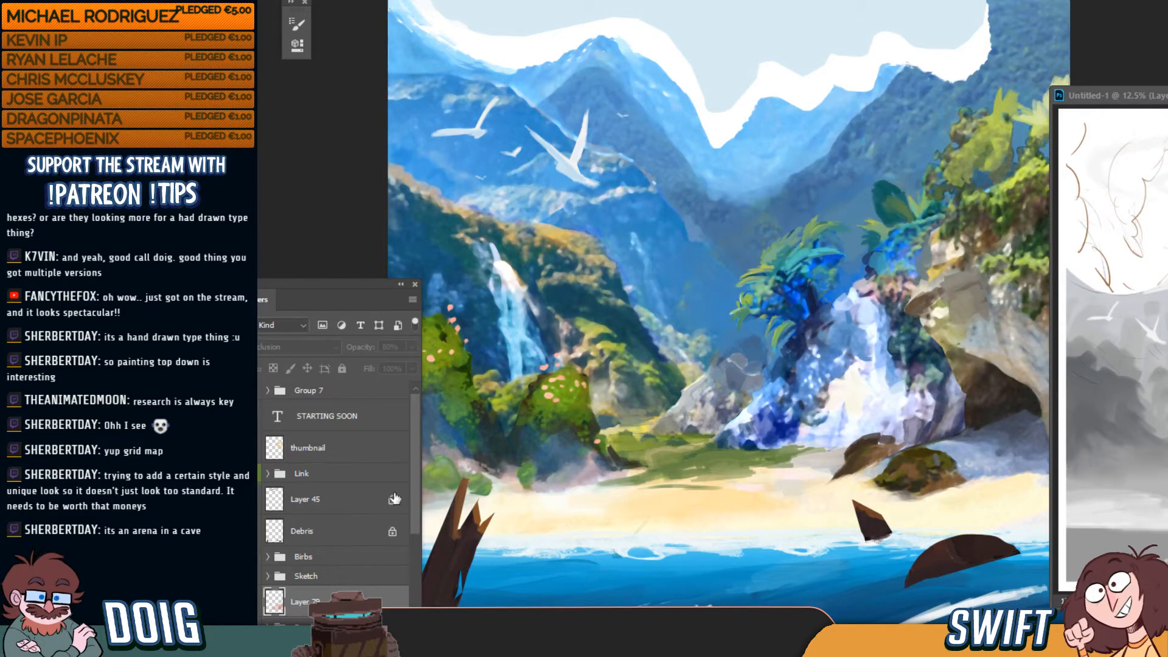
click(341, 541)
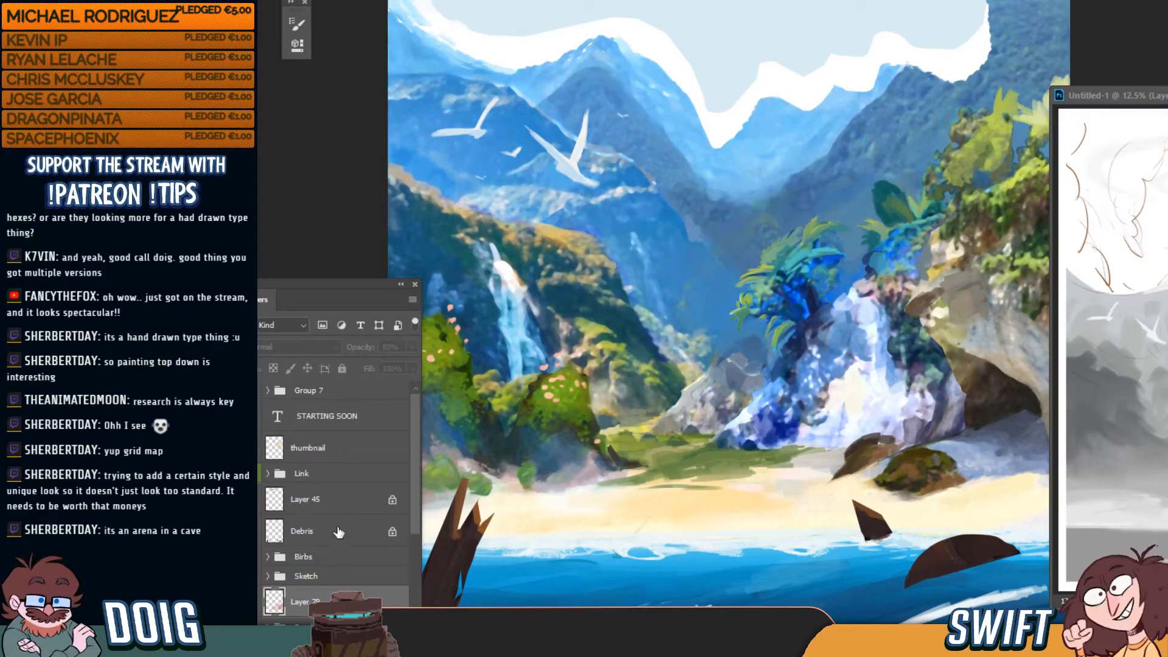
click(339, 539)
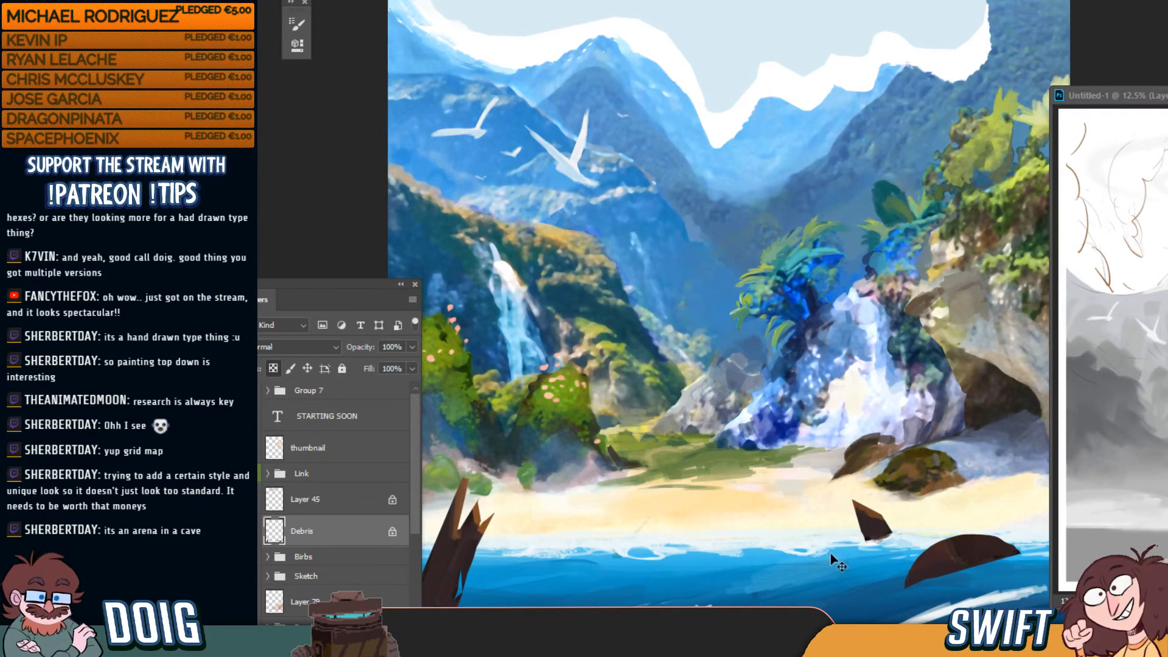
drag(830, 553, 835, 592)
drag(757, 490, 783, 459)
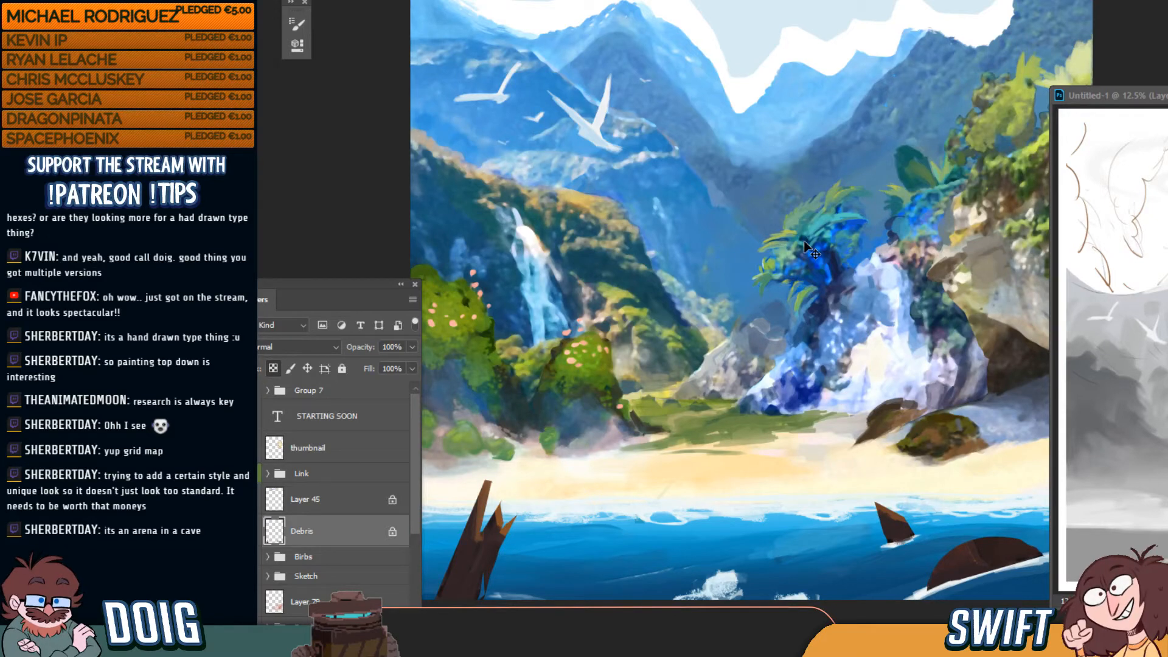
Zoom out to fit the painting and make the Link group visible and selected
key(ctrl+minus)
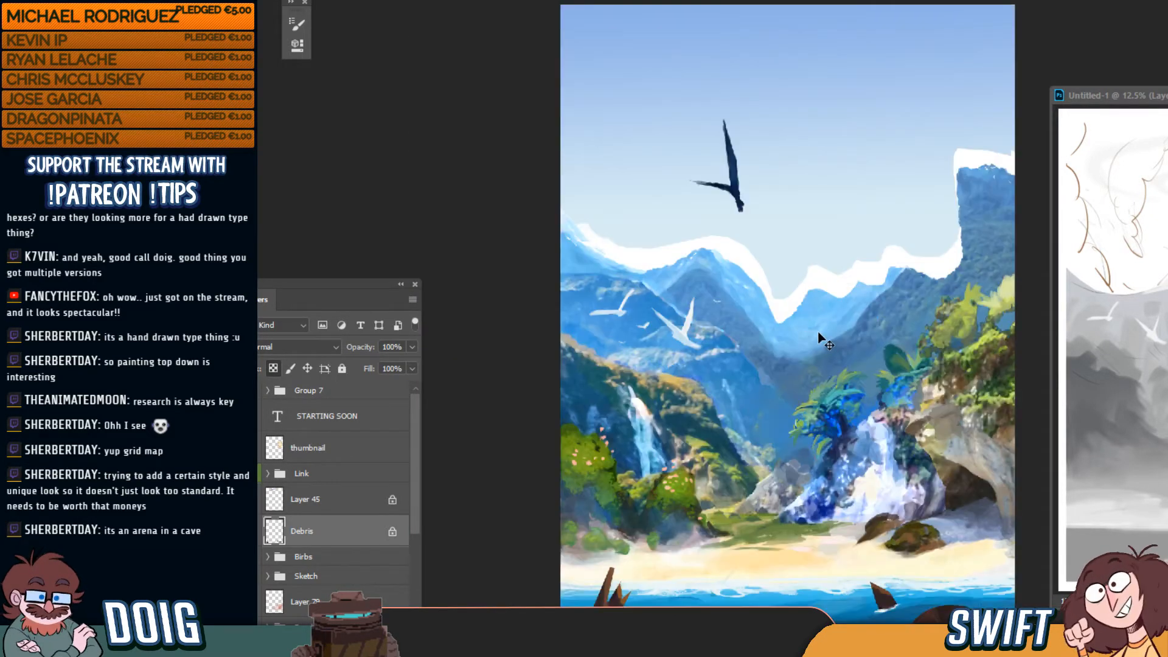
key(ctrl+minus)
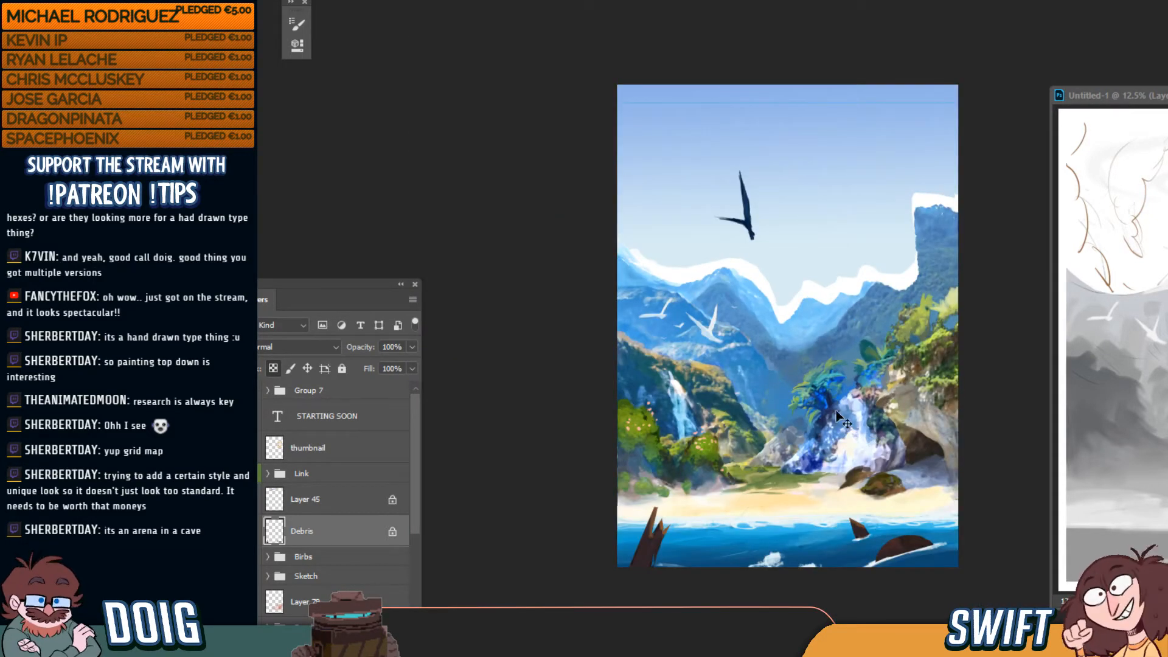
key(ctrl+minus)
key(ctrl+plus)
key(ctrl+plus)
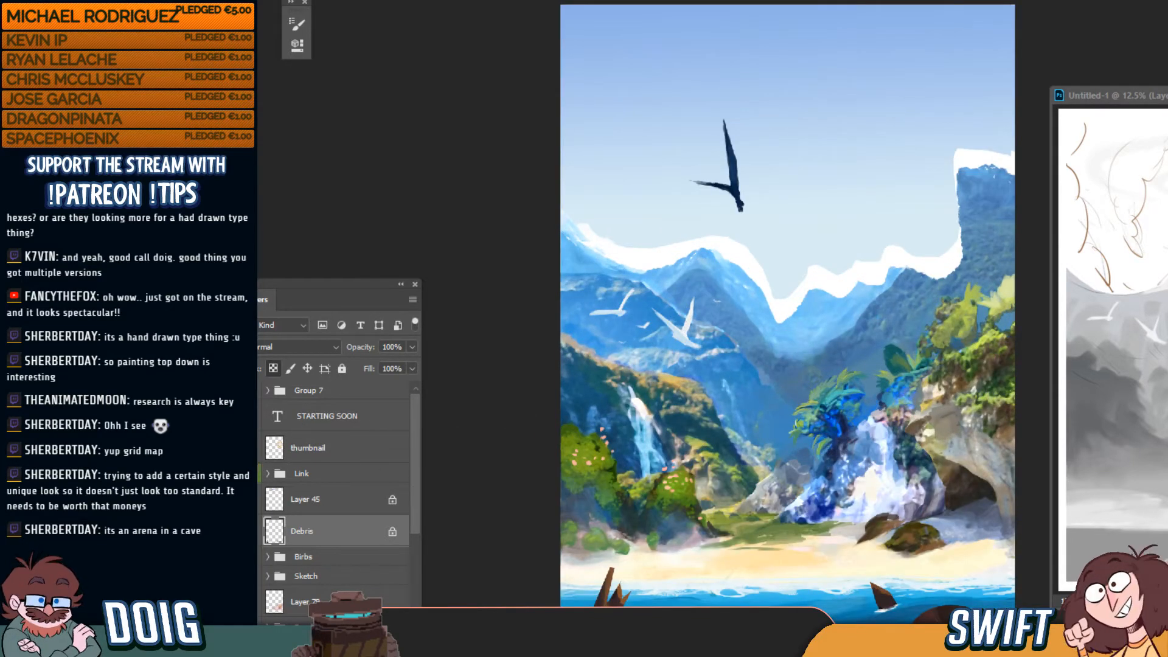
click(284, 472)
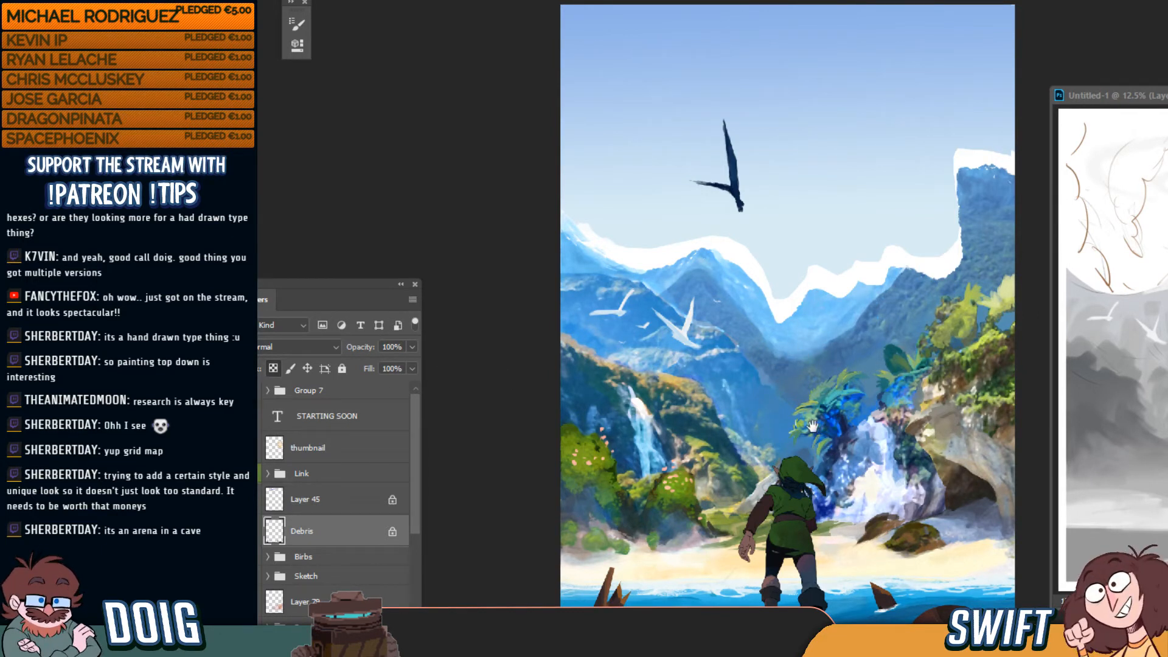
click(341, 474)
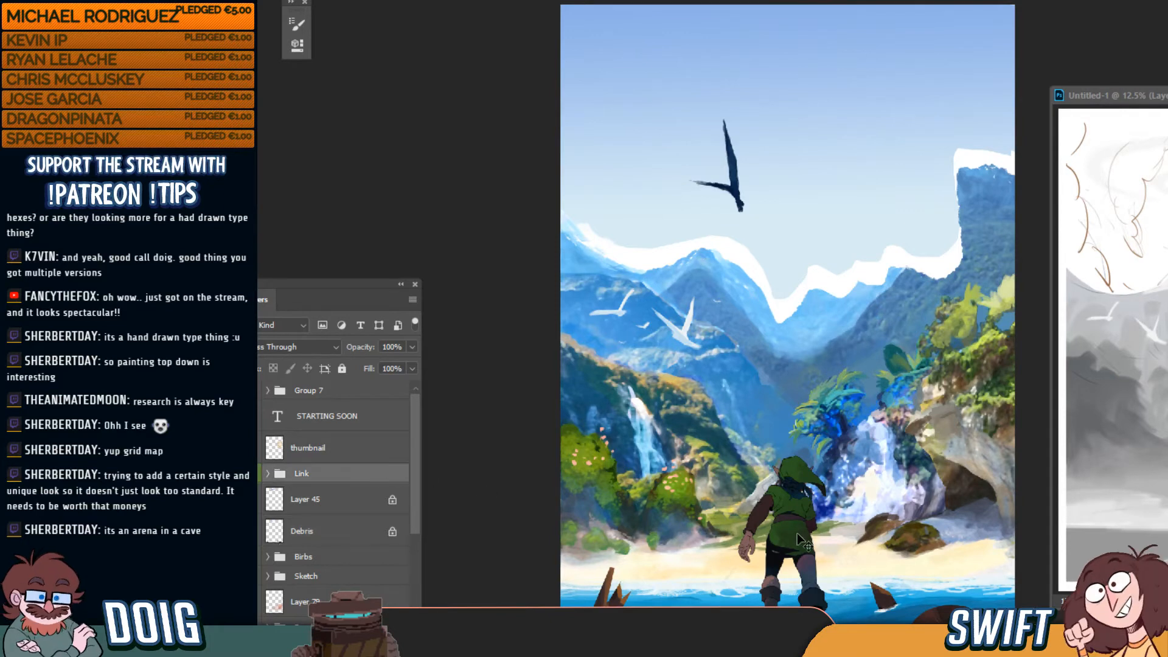
Settle Link on the shore, raise a Beach Water layer, and marquee-select the lower-left foreground layers
drag(797, 533, 801, 556)
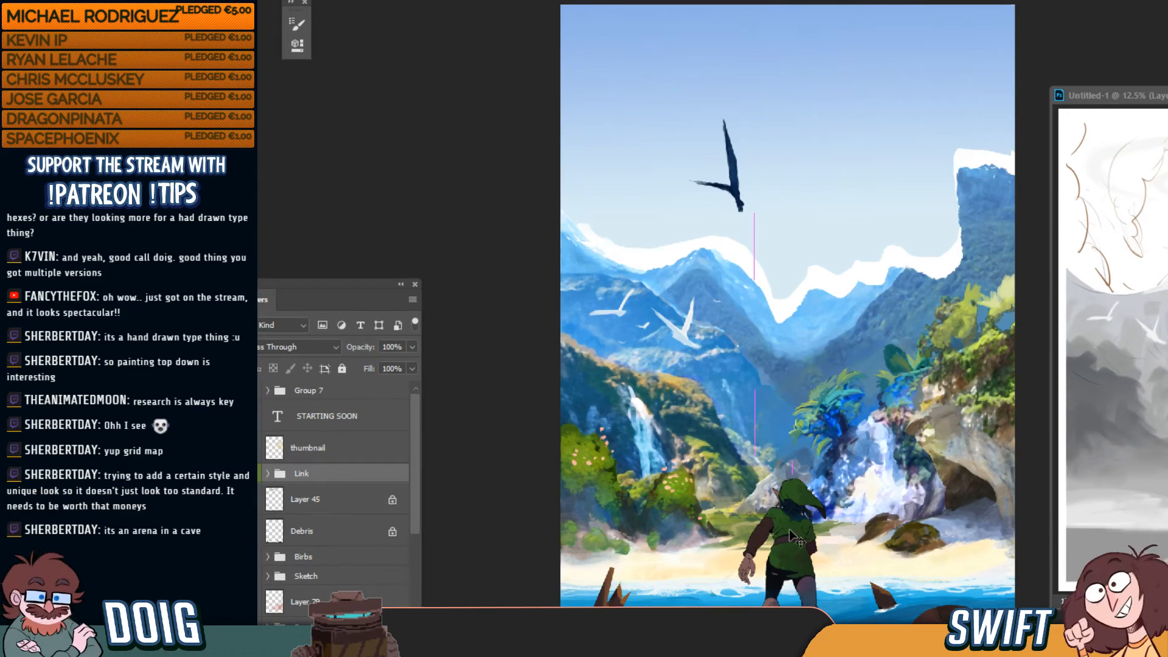
drag(790, 520, 789, 521)
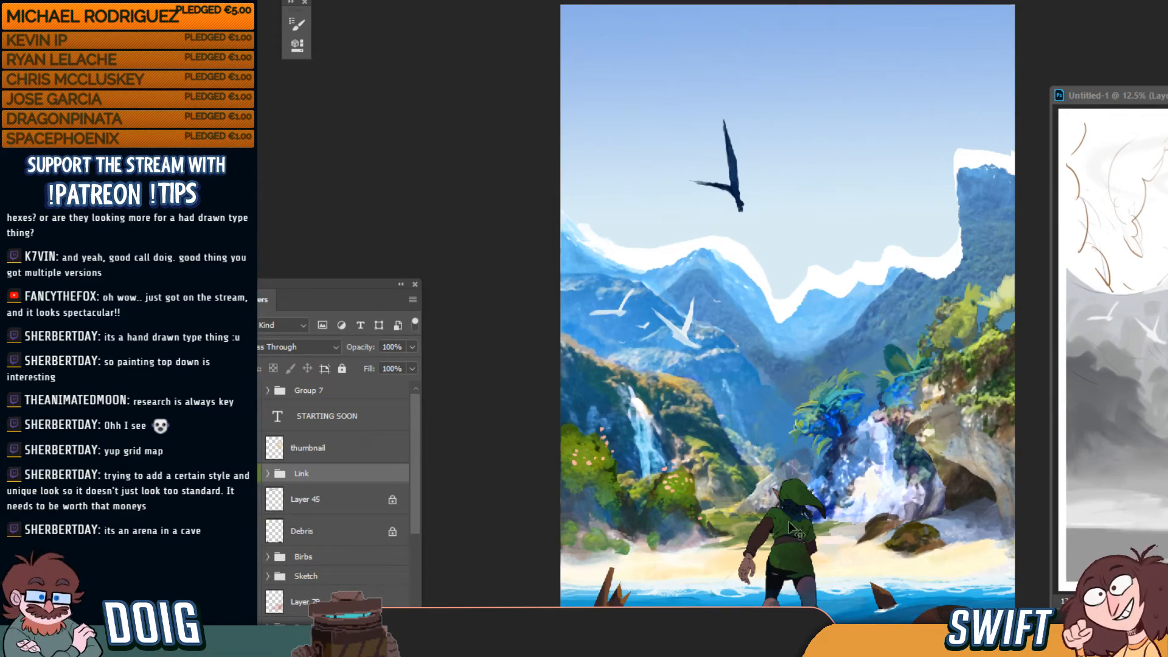
key(F7)
key(F7)
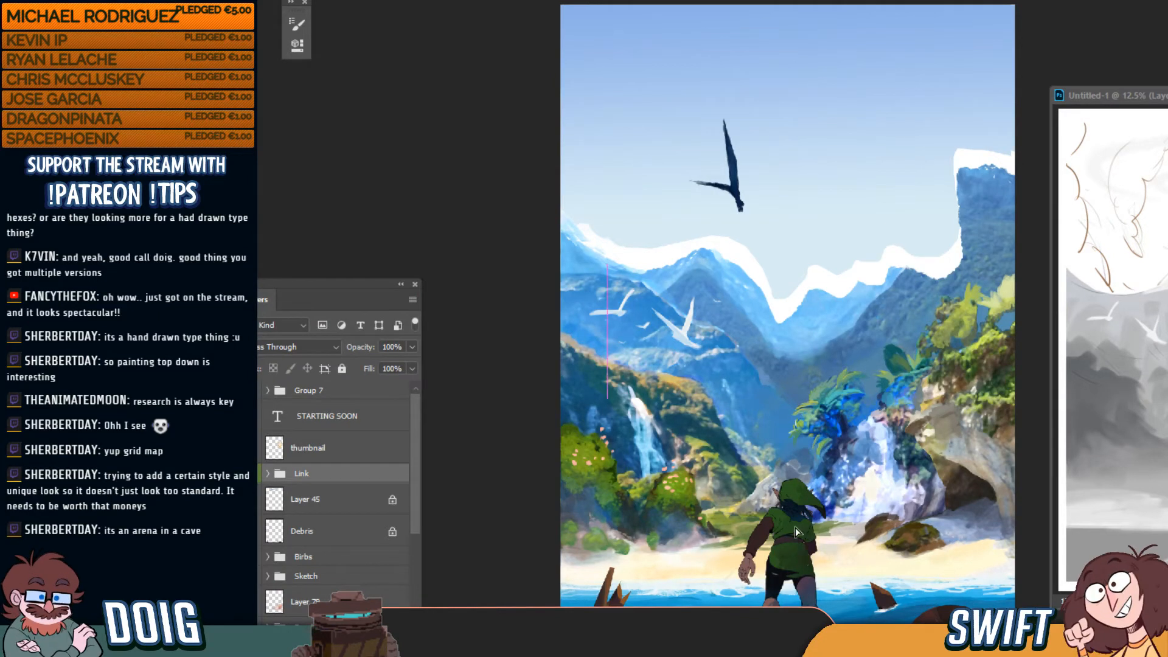
drag(797, 531, 793, 525)
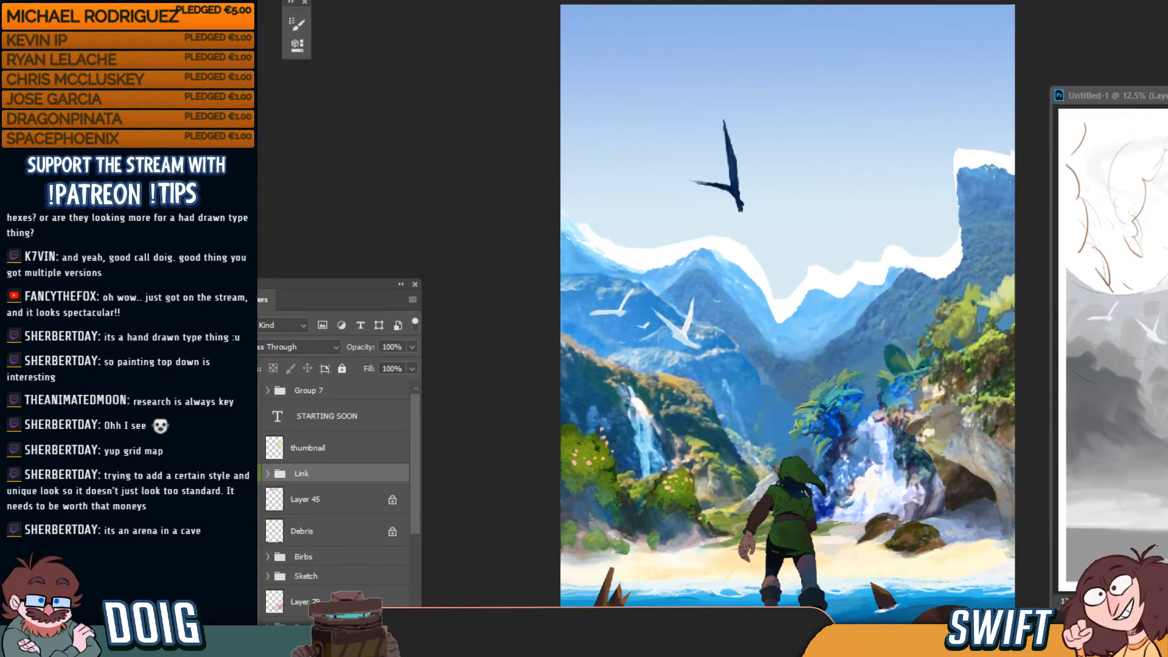
drag(775, 628, 777, 610)
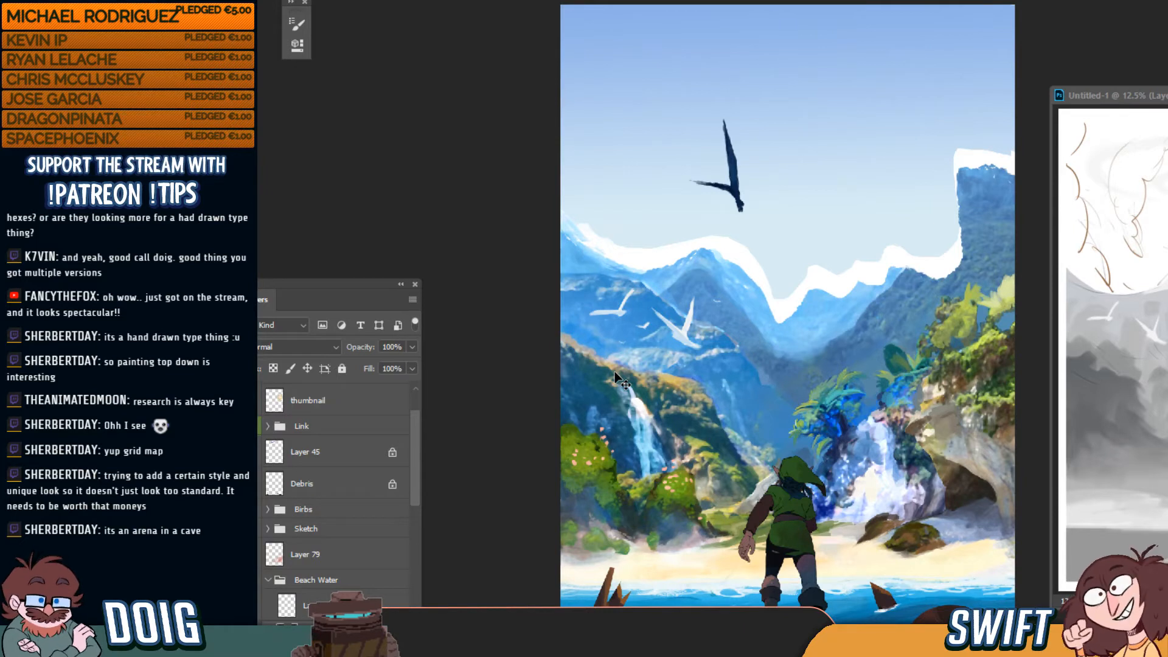
mouse_move(523, 543)
mouse_down()
mouse_move(578, 529)
mouse_move(778, 550)
mouse_up()
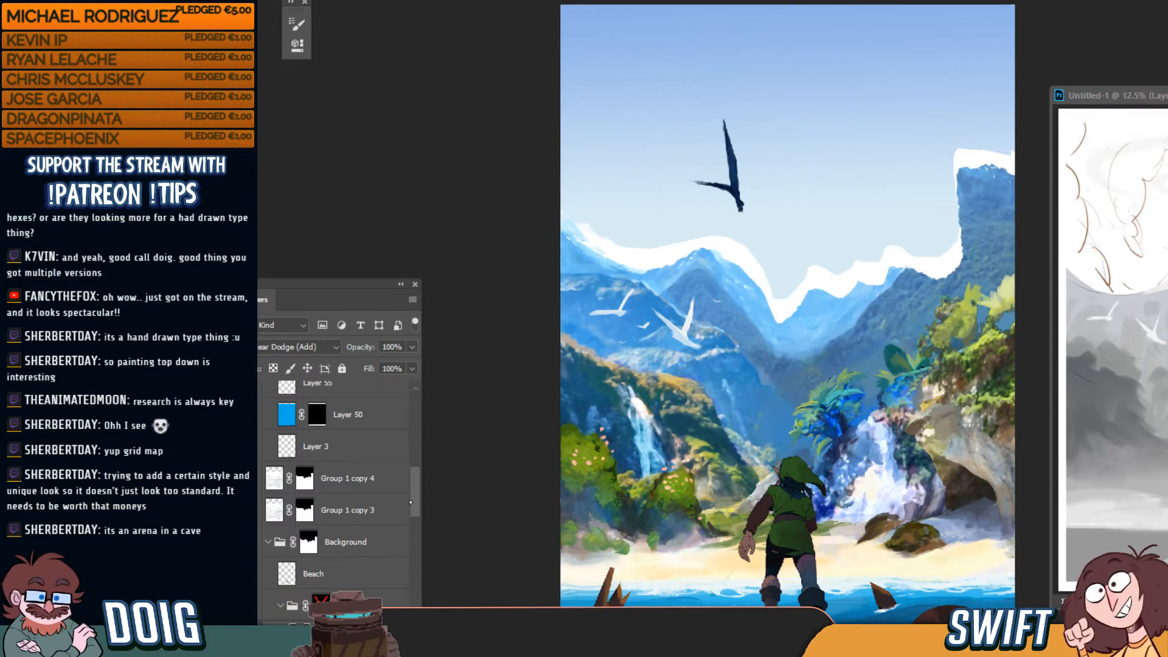
Free-transform the selected foreground layers, stretching them from the centre to about H 7.203 in
scroll(373, 573, down, 3)
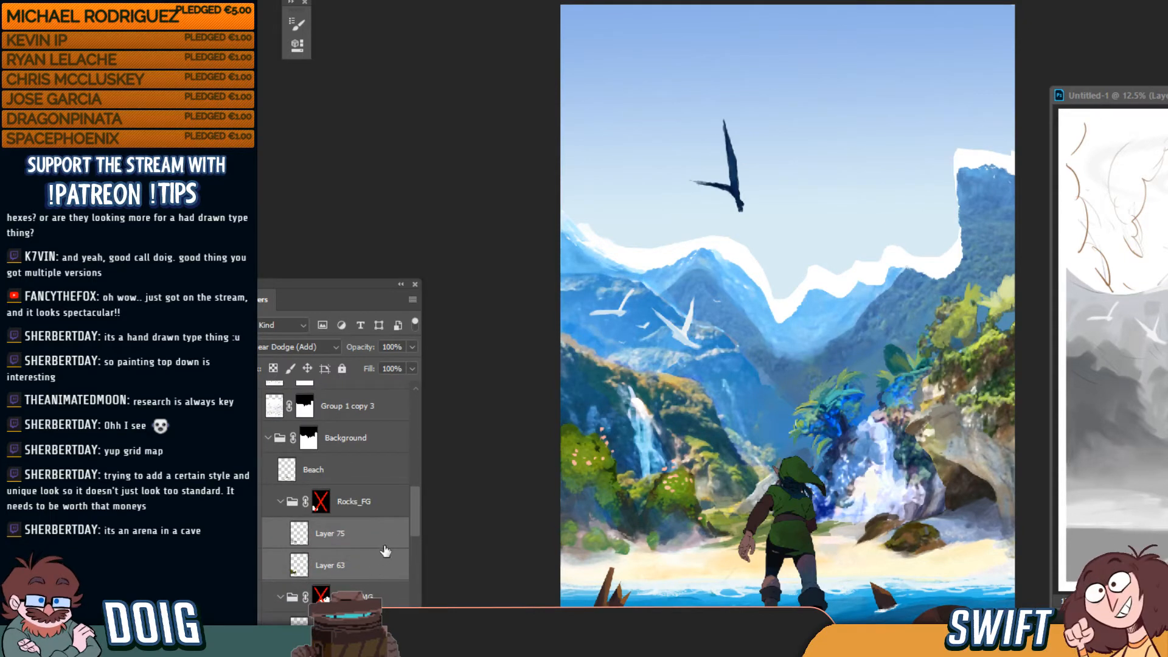
key(ctrl+t)
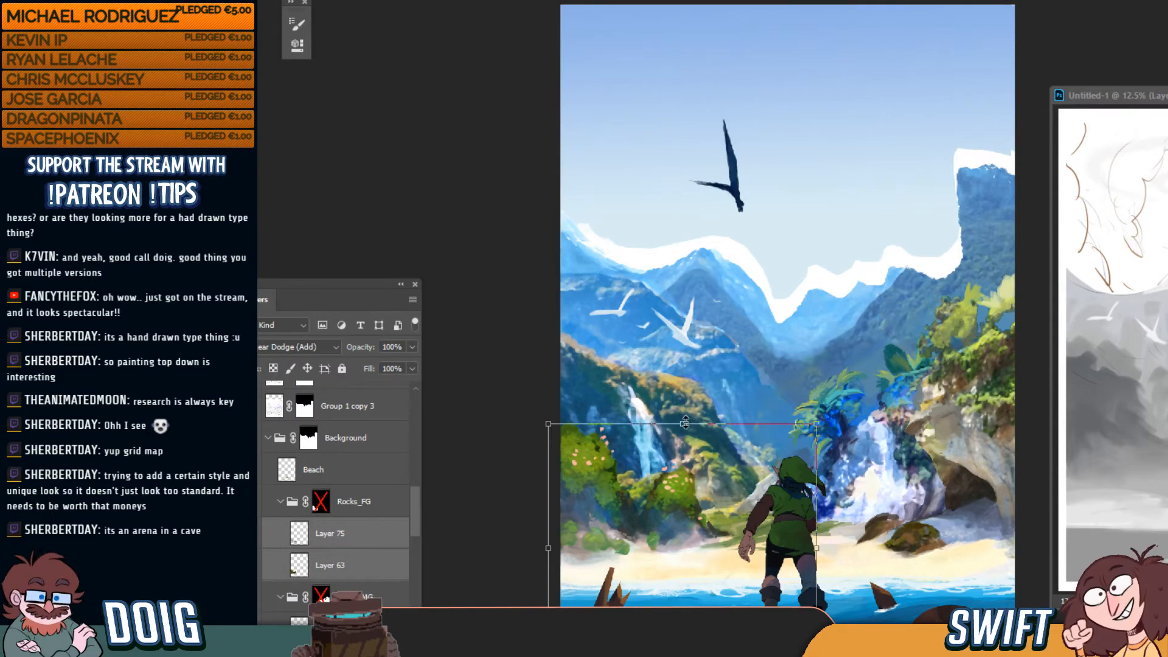
key(alt+shift)
mouse_move(684, 423)
mouse_down()
mouse_move(688, 352)
mouse_move(684, 457)
mouse_move(687, 419)
mouse_up()
key(Return)
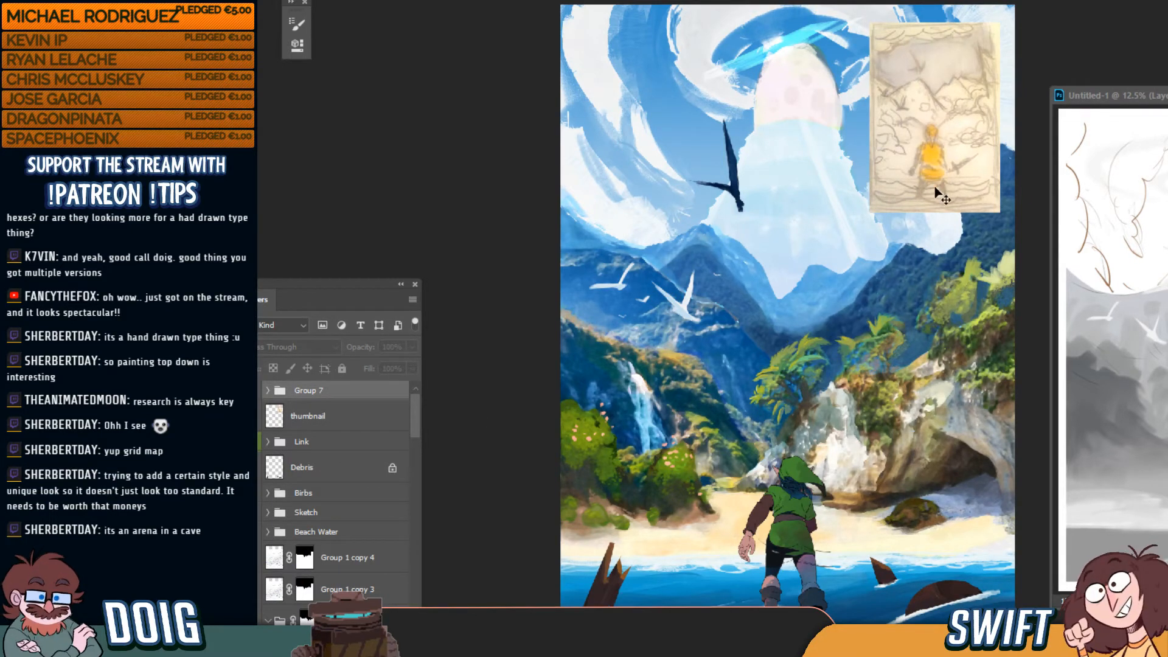
Hide the 'thumbnail' sketch layer over the top right of the sky painting
ctrl+click(936, 158)
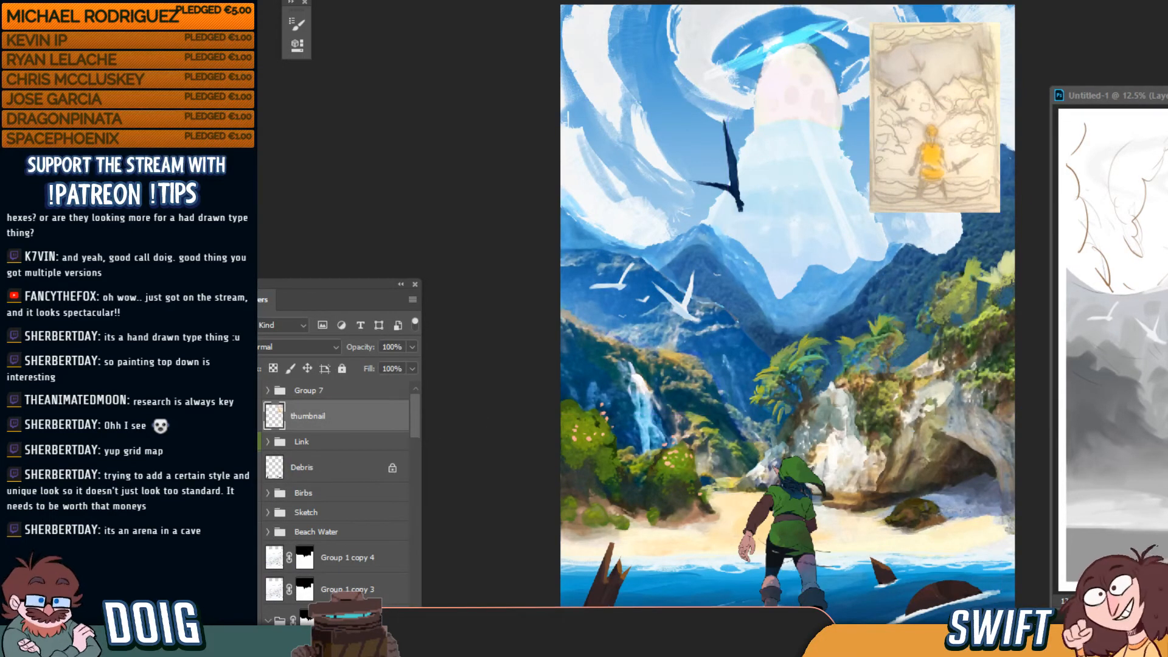
click(251, 417)
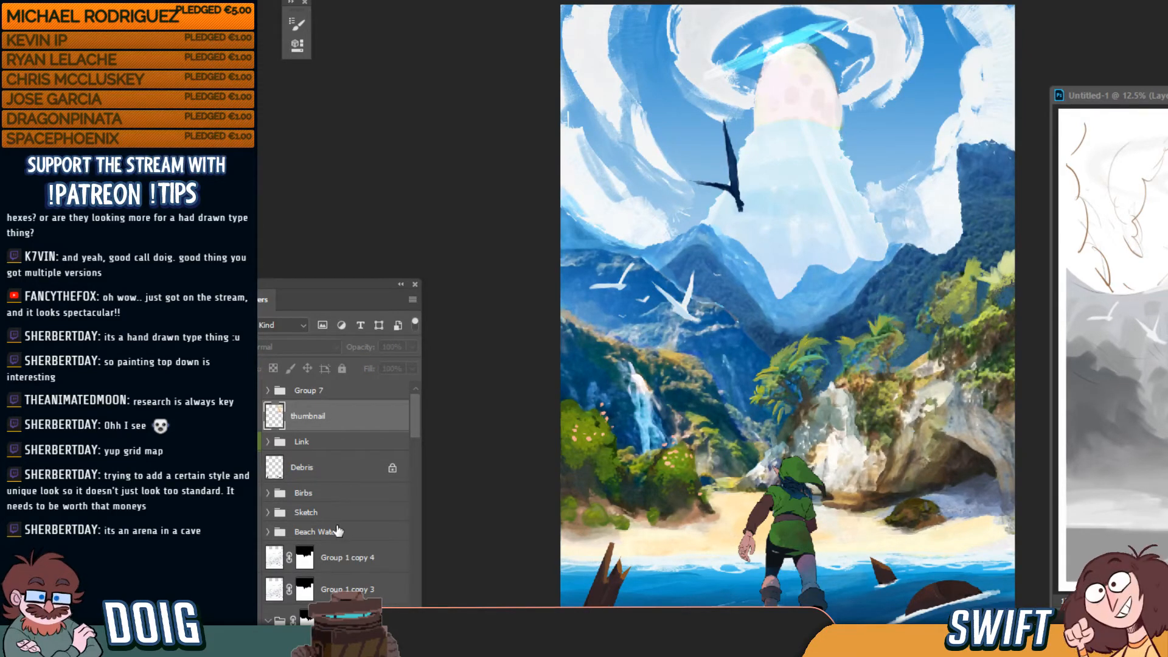
drag(418, 425, 414, 600)
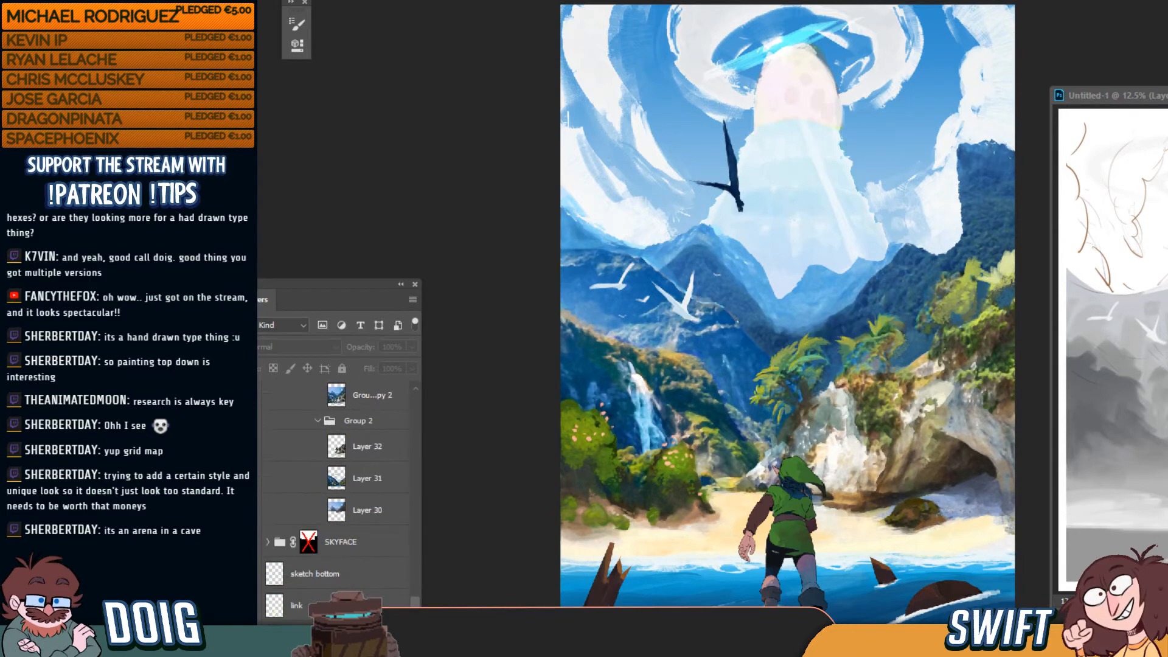
Select the SKYFACE group and compare it against the other open painting version
click(358, 546)
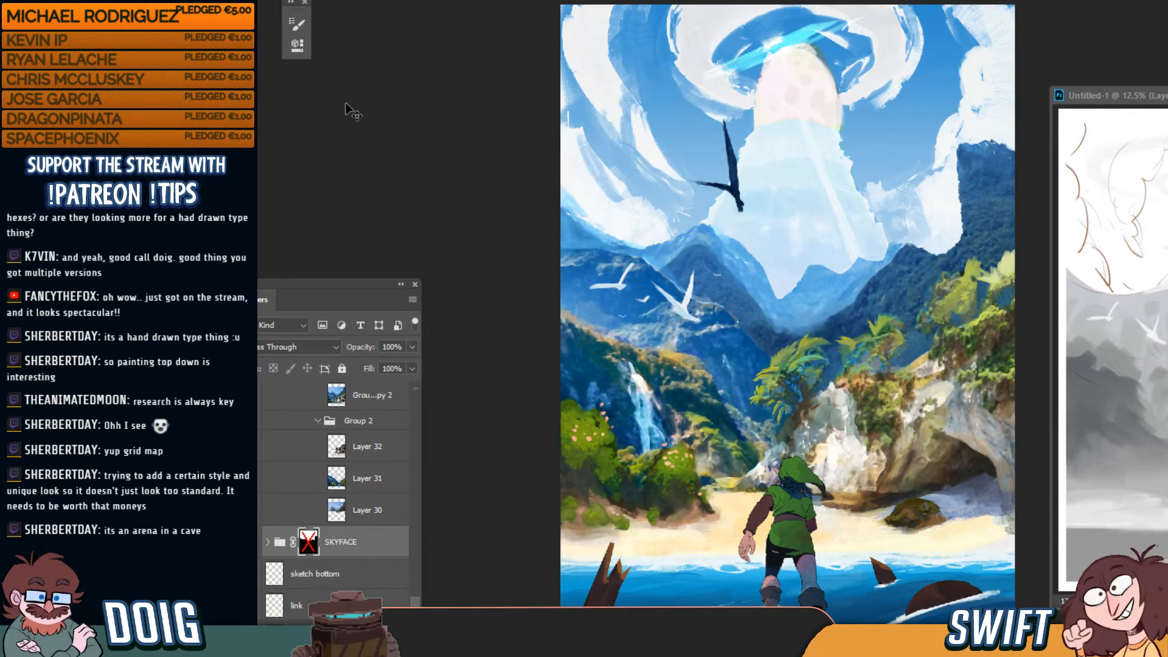
key(ctrl+Tab)
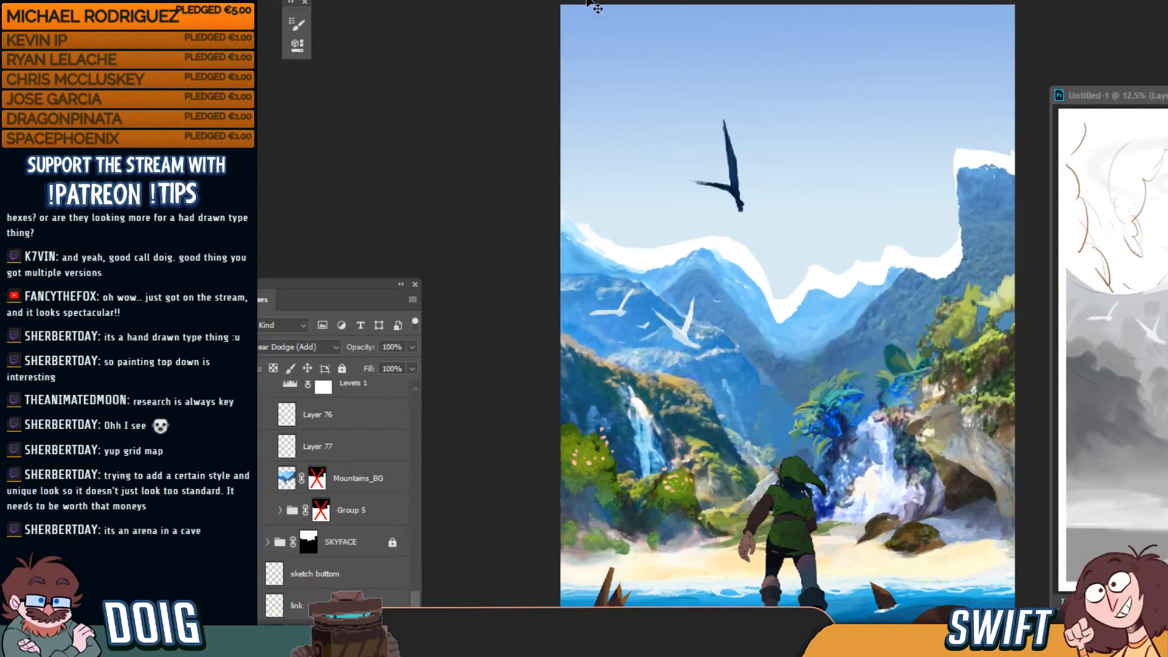
key(ctrl+shift+Tab)
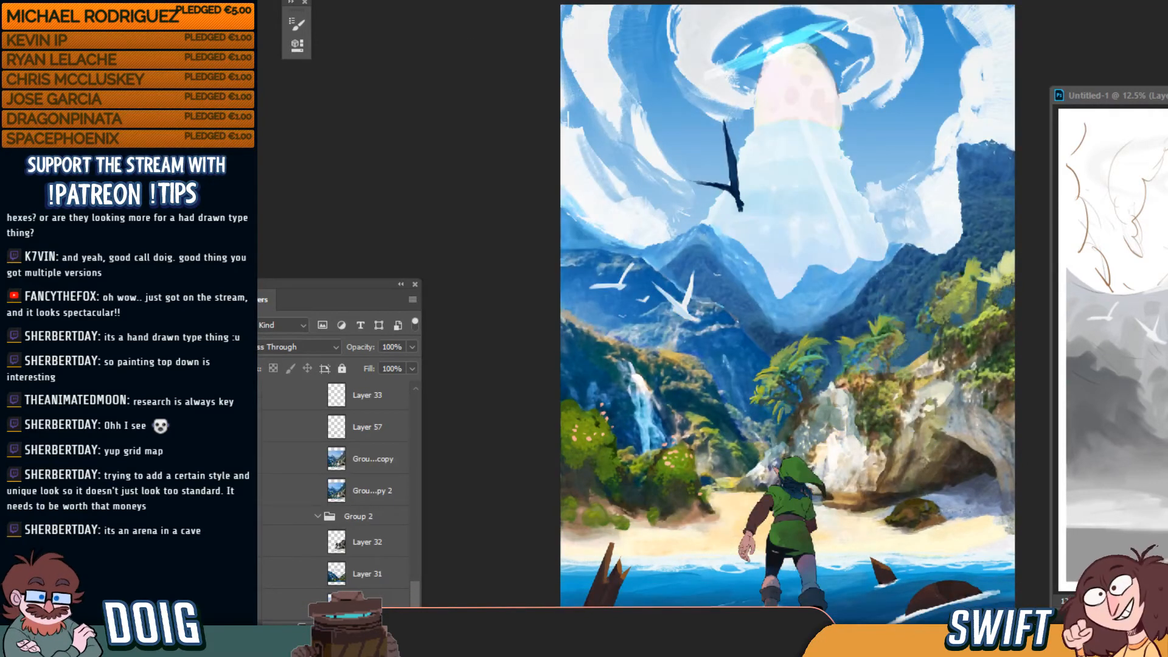
scroll(341, 487, down, 3)
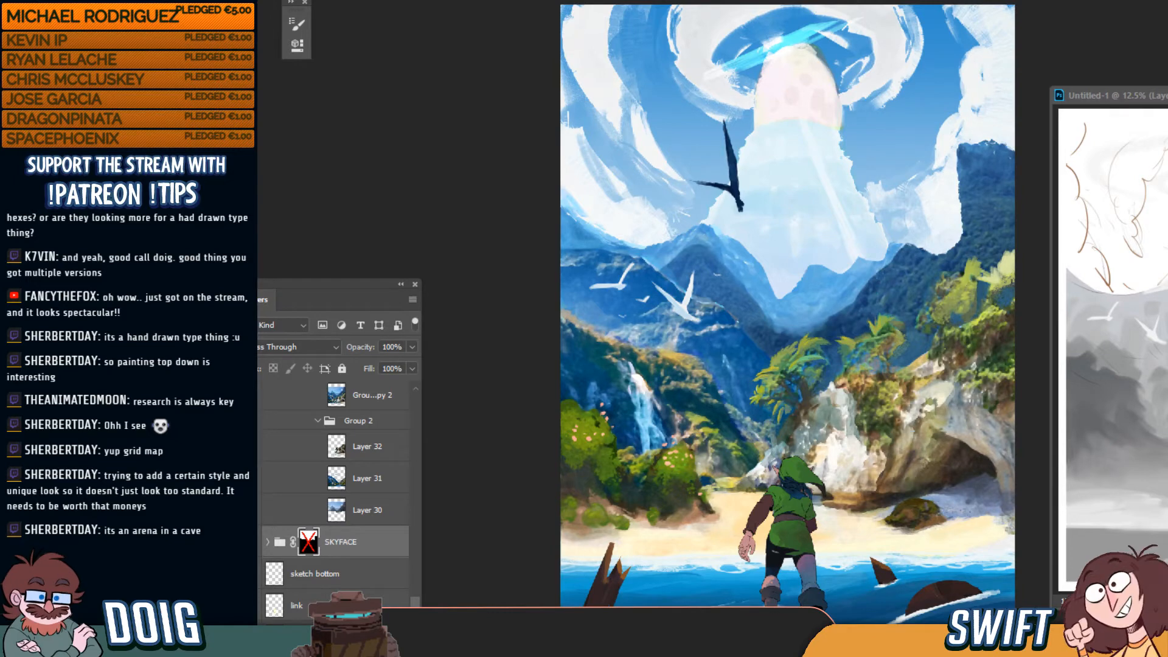
mouse_move(355, 544)
mouse_down()
mouse_move(397, 55)
mouse_move(370, 0)
mouse_move(472, 385)
mouse_move(396, 576)
mouse_move(358, 543)
mouse_up()
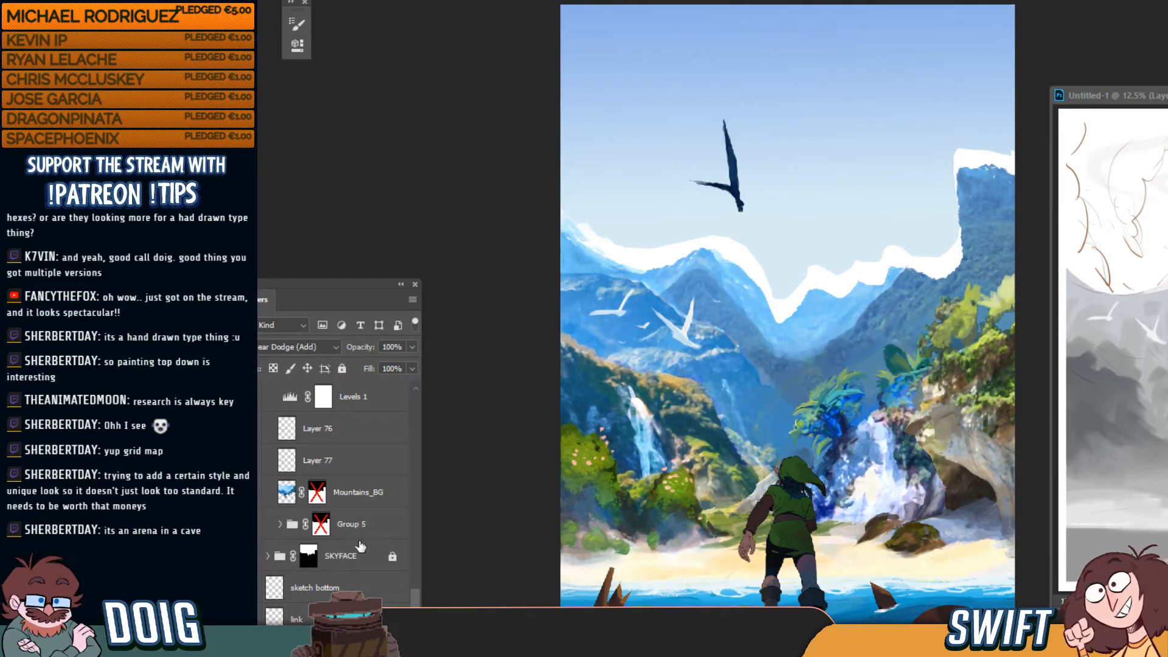
drag(416, 614, 417, 518)
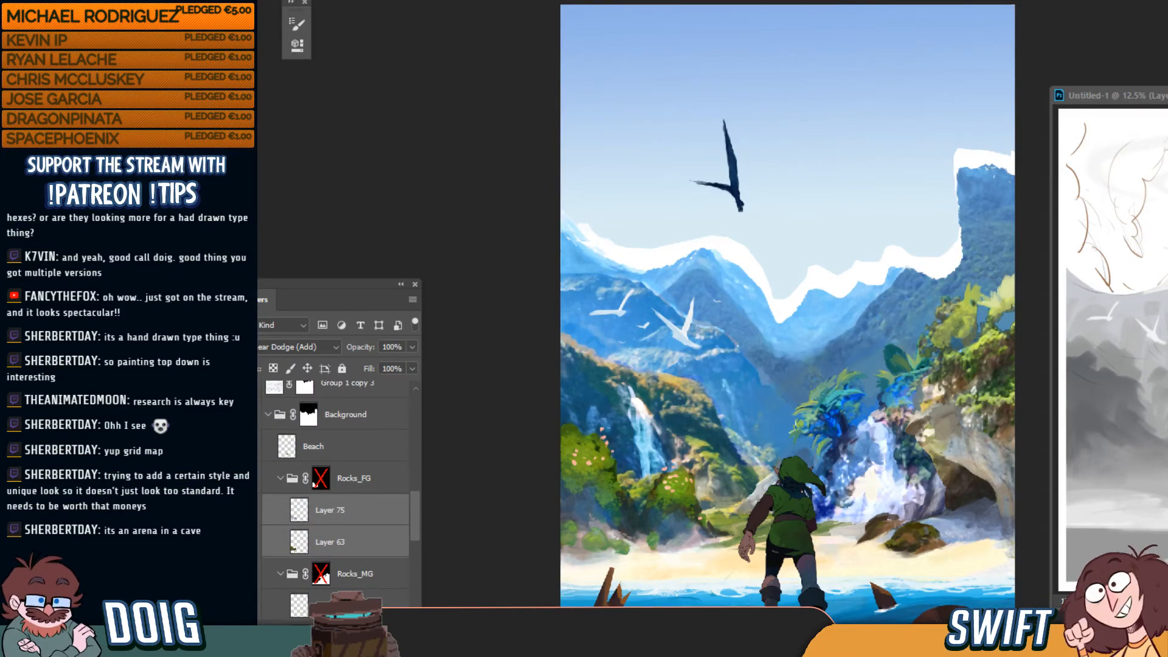
click(633, 0)
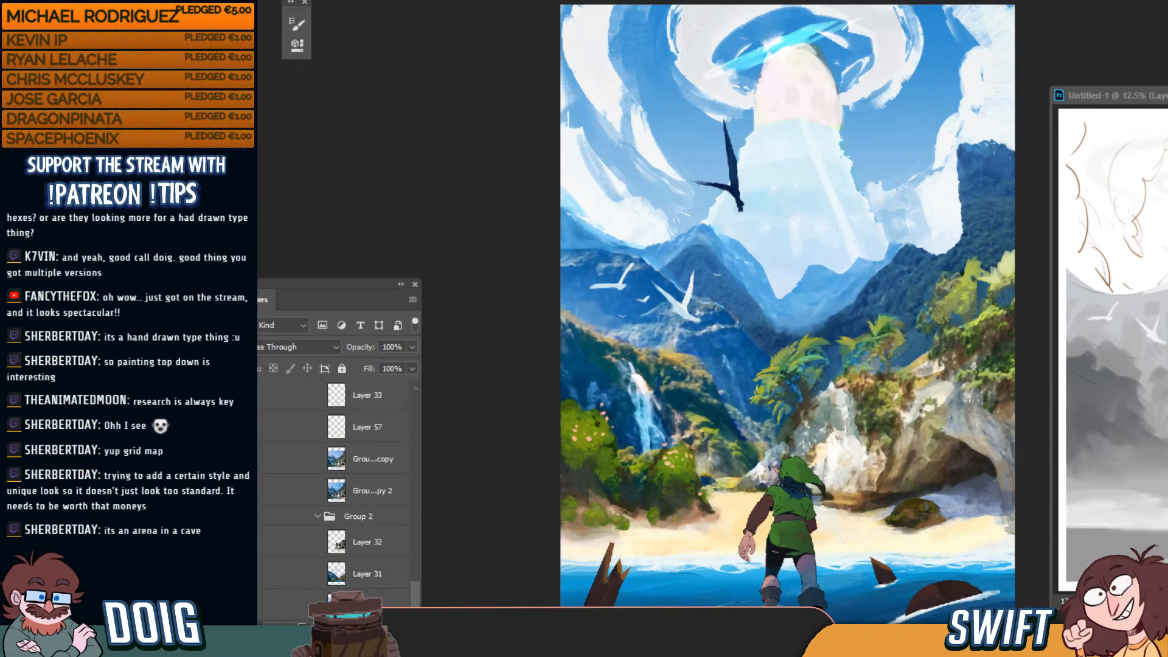
Duplicate the SKYFACE group into LinksAwakening_Mikes_BG_Latest.psd and toggle the copy's visibility to check it
right_click(352, 630)
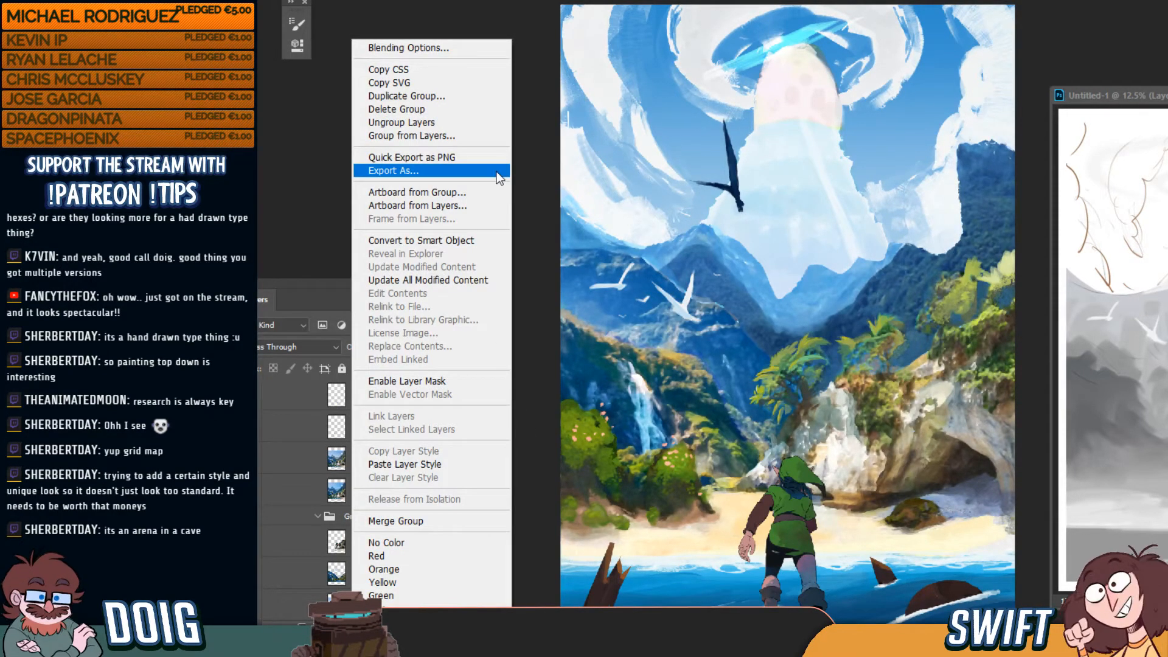
click(479, 96)
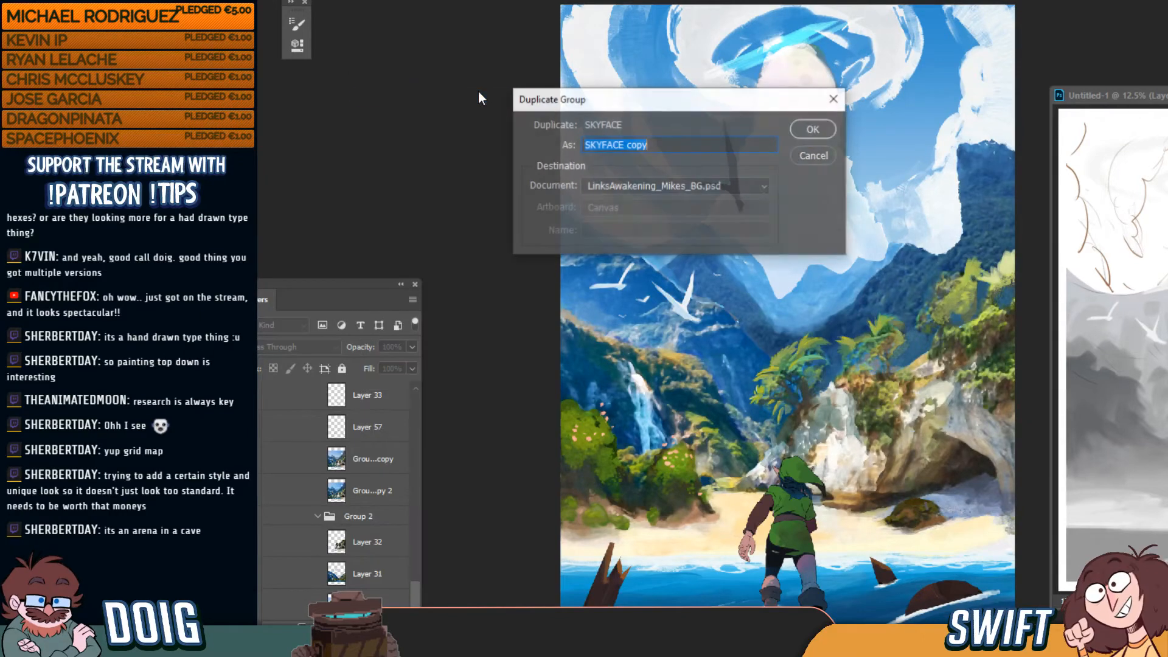
click(700, 186)
click(703, 213)
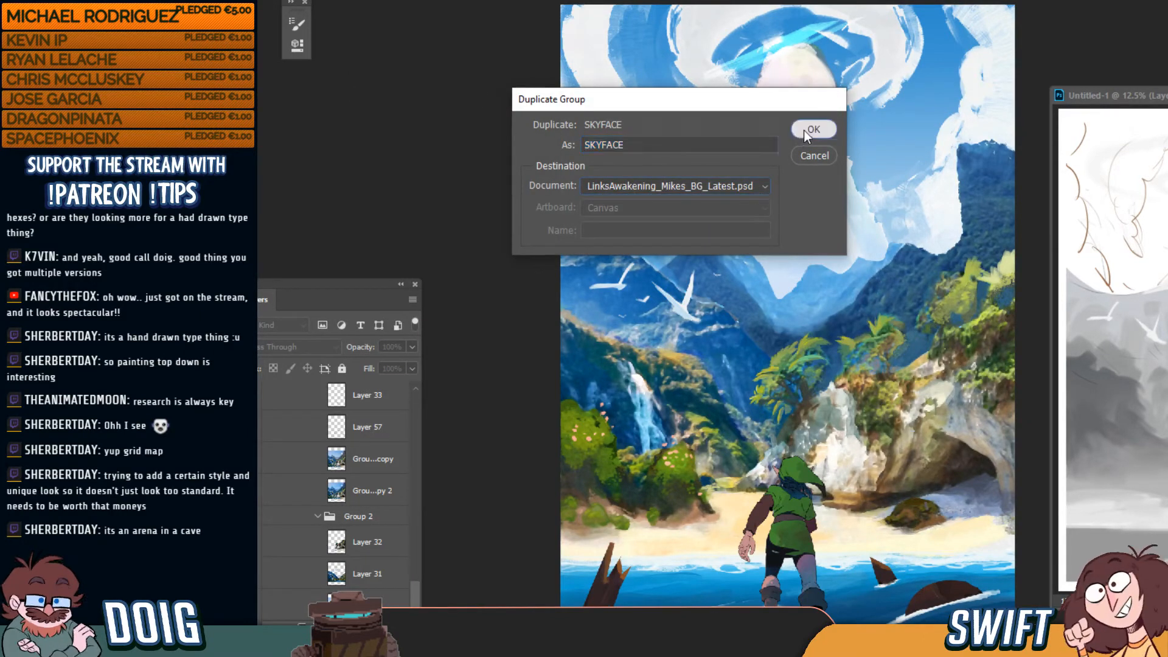
click(804, 130)
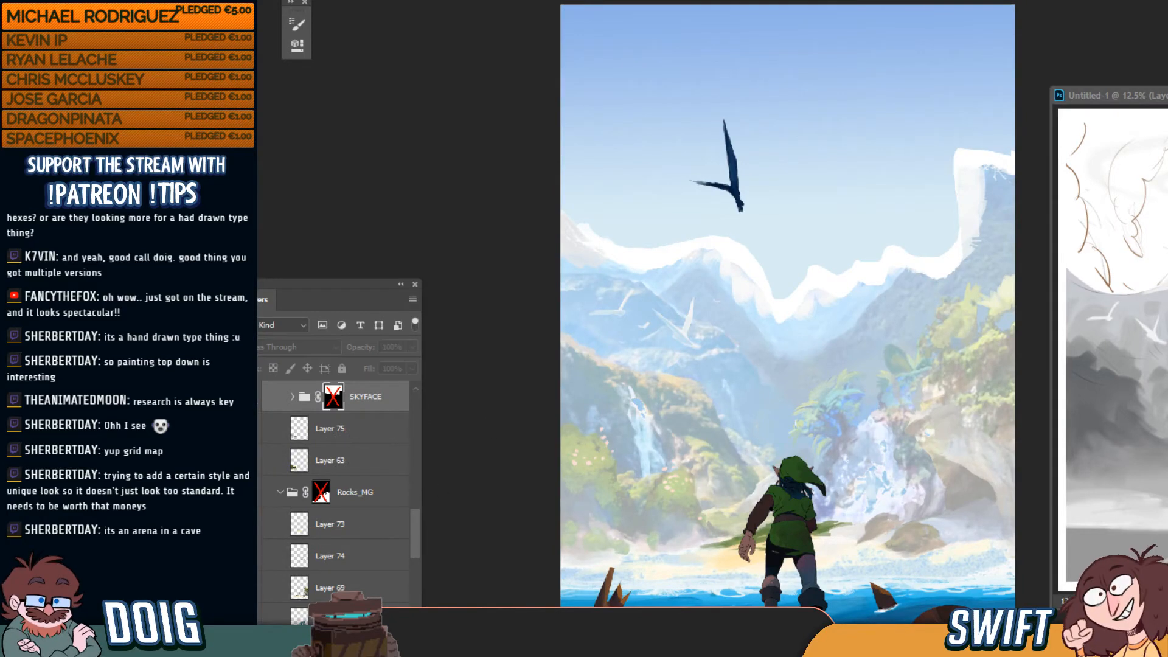
click(258, 396)
click(259, 397)
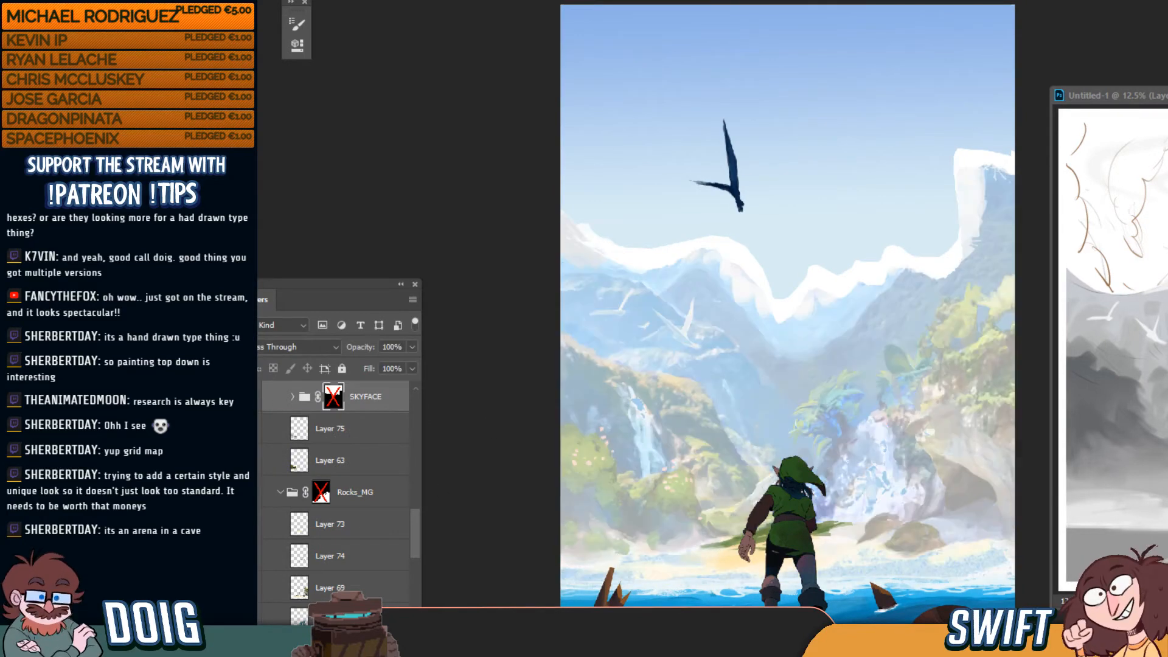
drag(418, 538, 423, 510)
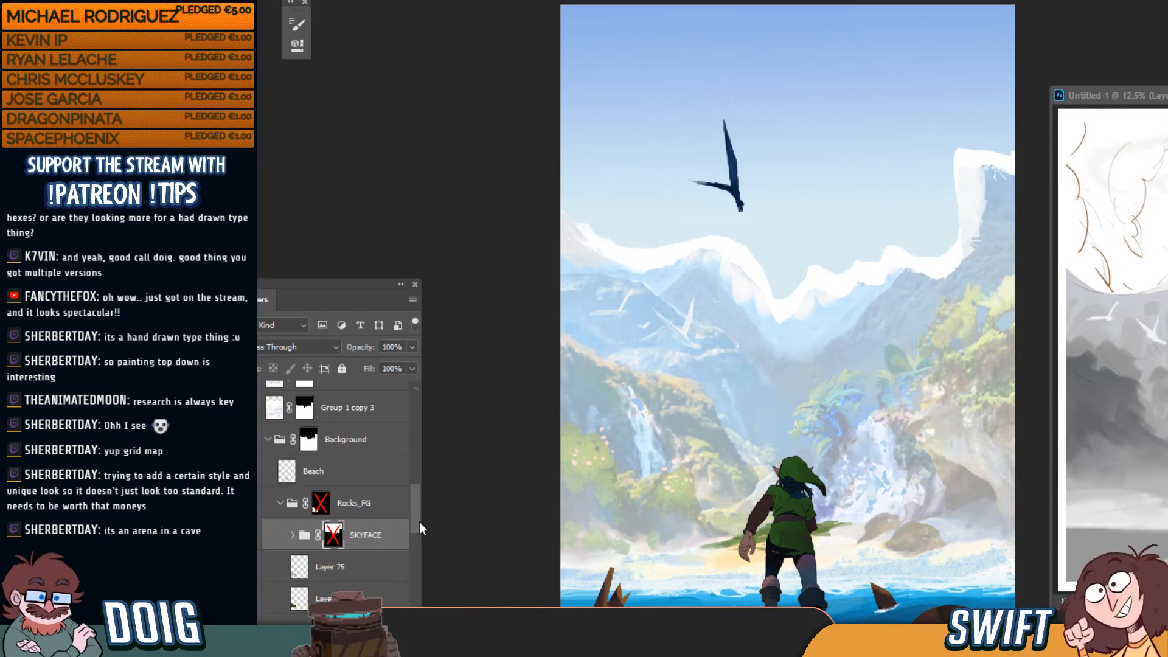
Move the copied SKYFACE group out of Rocks_FG and settle it below the locked SKYFACE group
key(ctrl+shift+bracketleft)
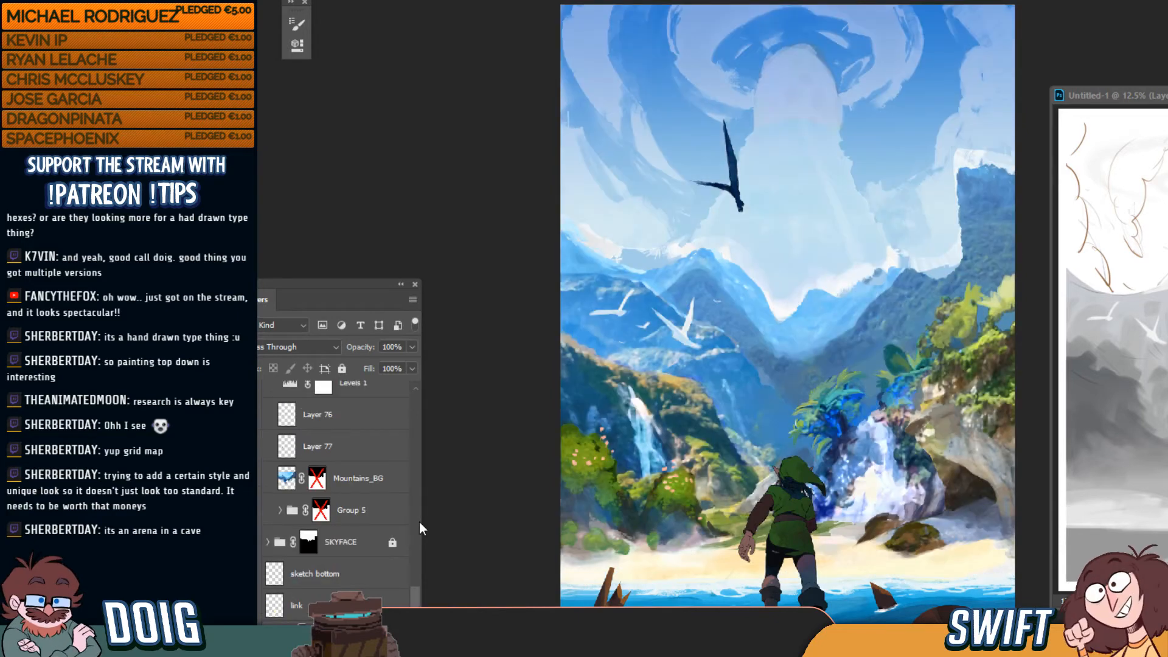
key(ctrl+bracketright)
key(ctrl+bracketright)
key(ctrl+bracketright)
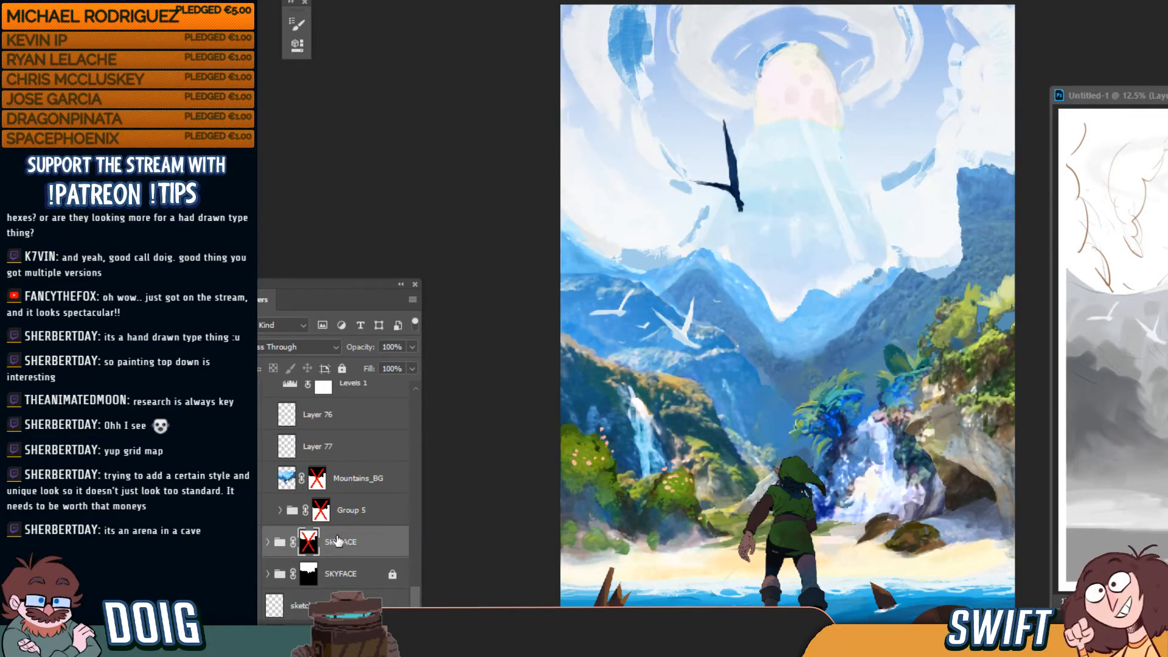
click(250, 542)
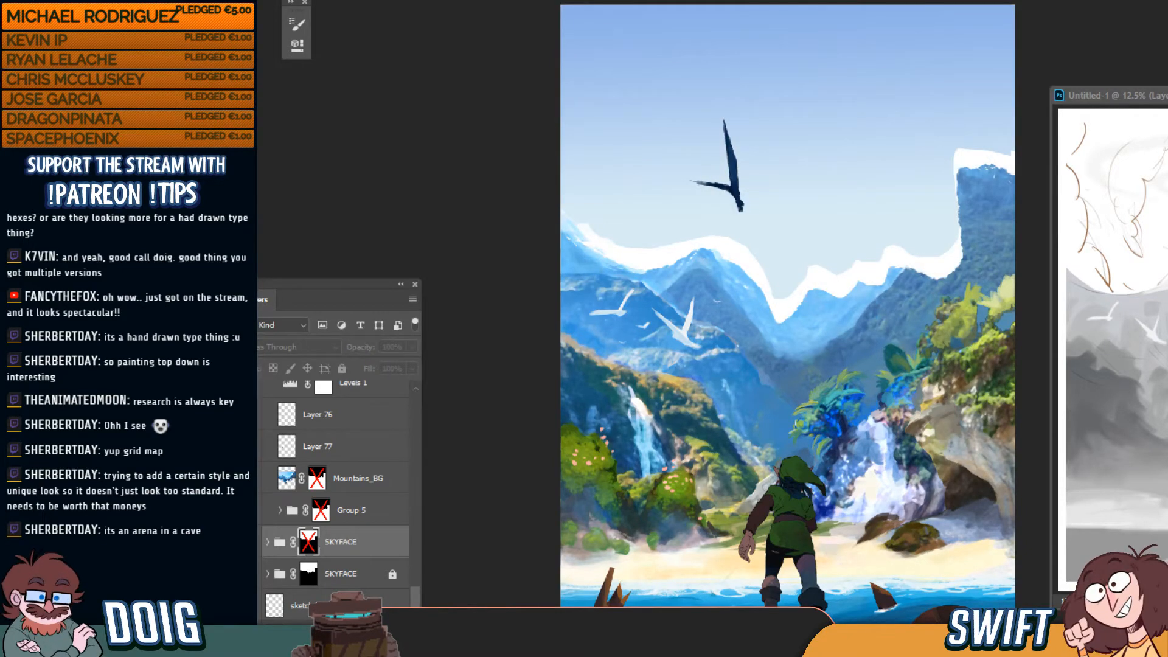
click(250, 543)
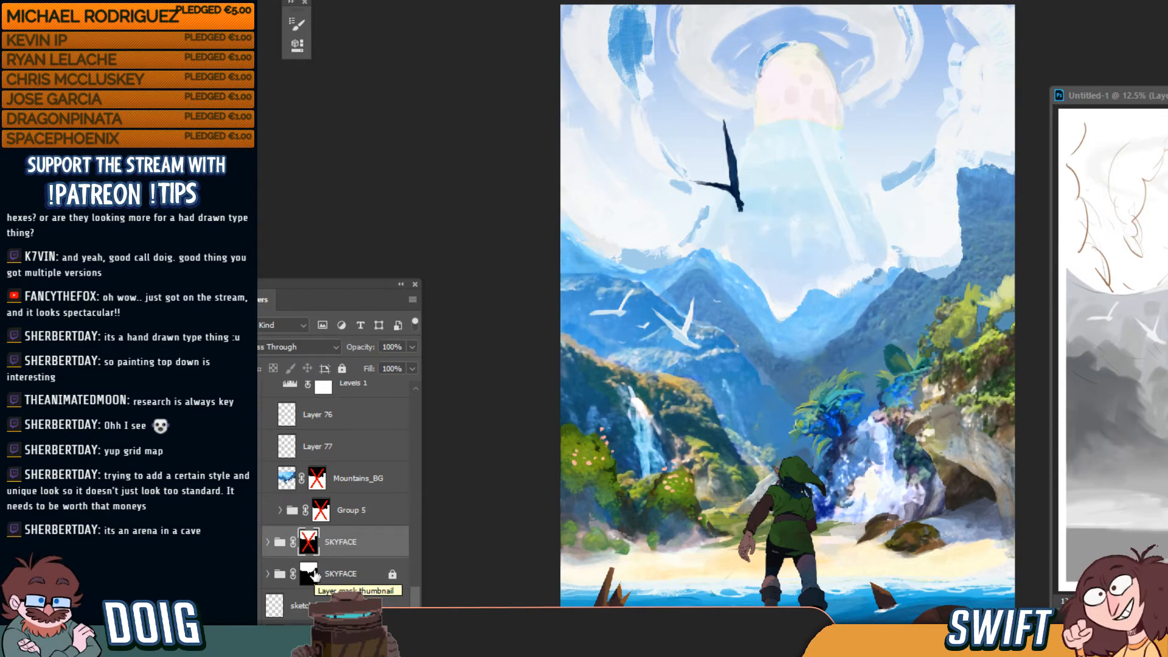
key(ctrl+bracketleft)
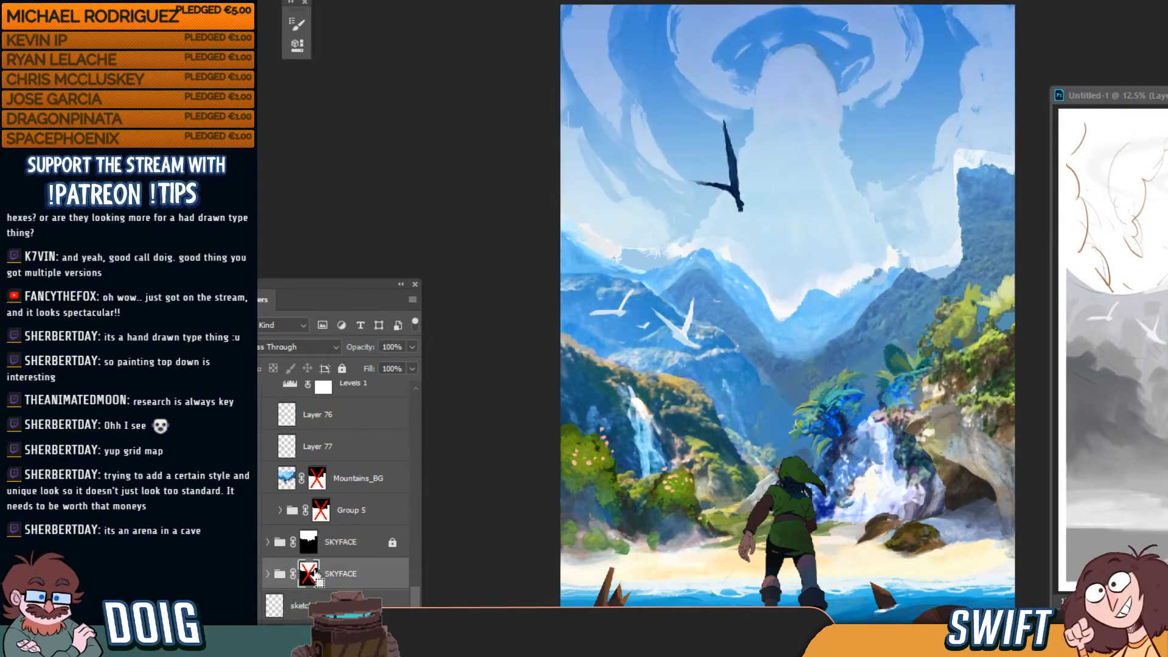
key(ctrl+bracketright)
key(ctrl+bracketleft)
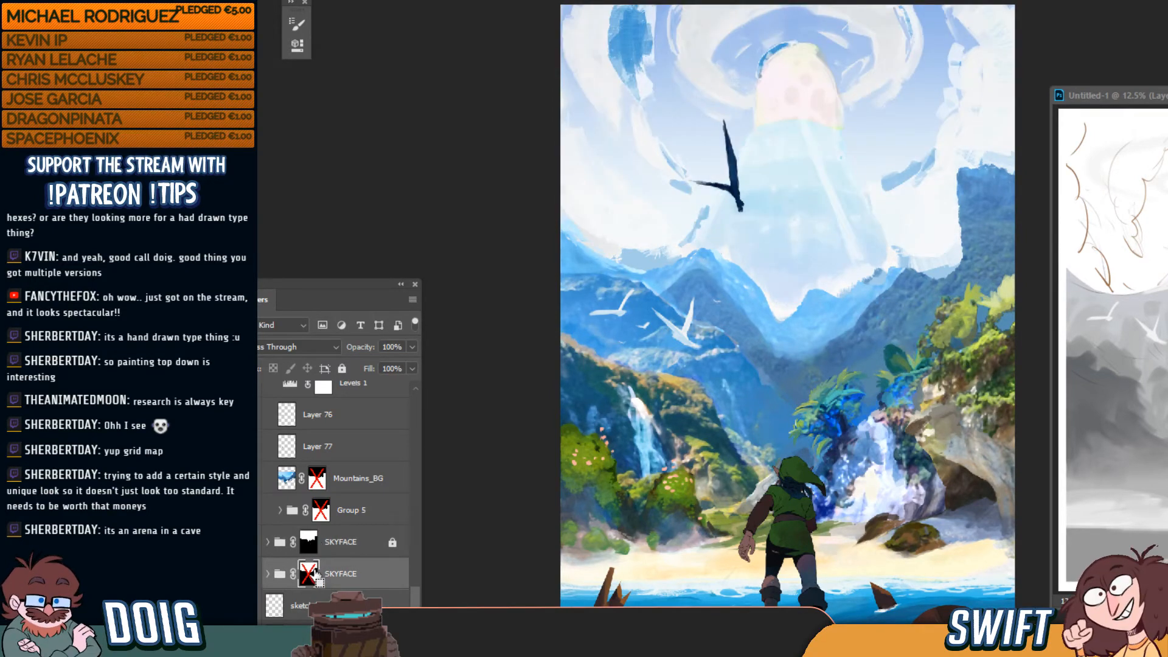
key(ctrl+bracketright)
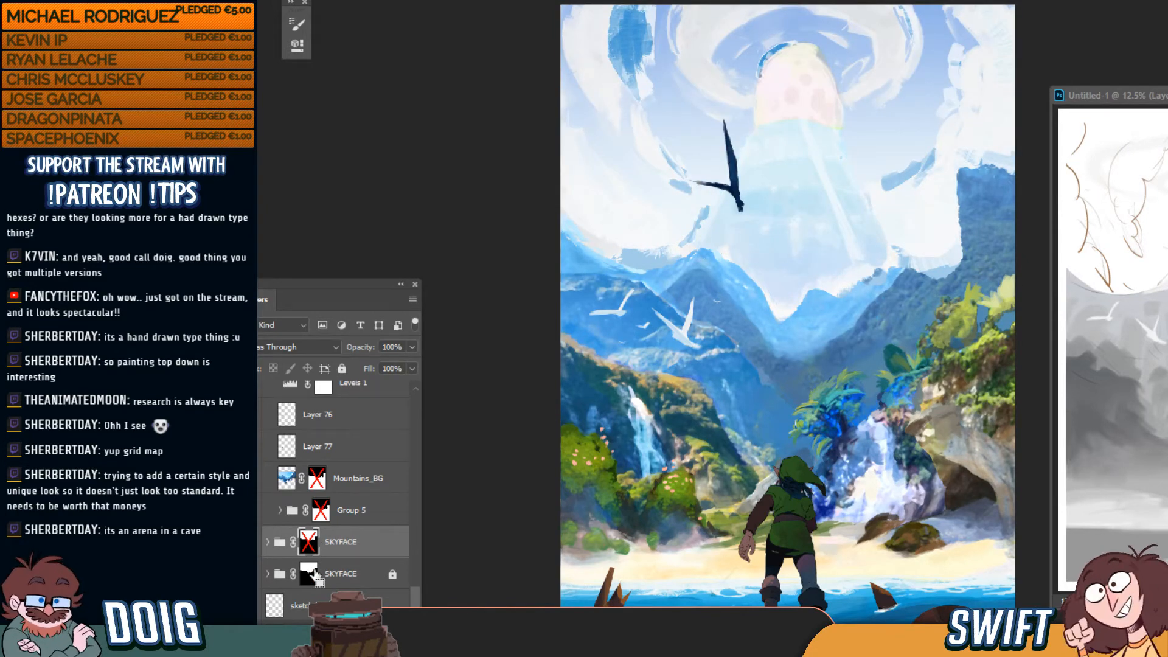
key(ctrl+bracketleft)
key(ctrl+bracketright)
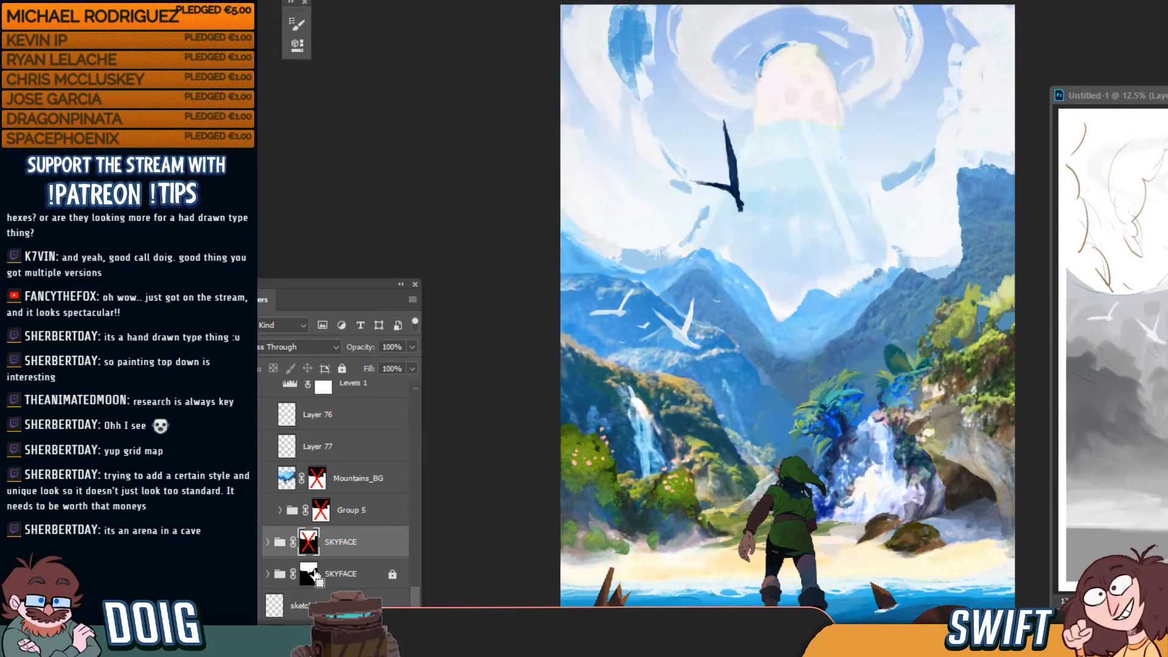
key(ctrl+bracketleft)
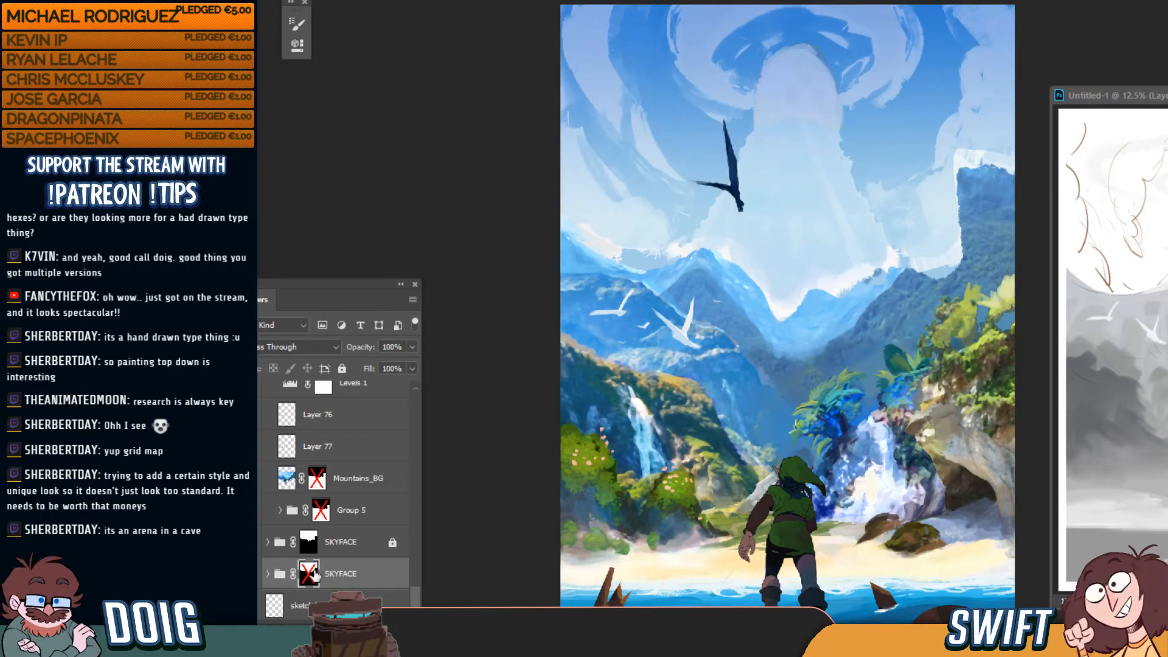
Toggle the copied and upper SKYFACE groups' visibility to compare the sky face, pink moon and clouds
click(259, 576)
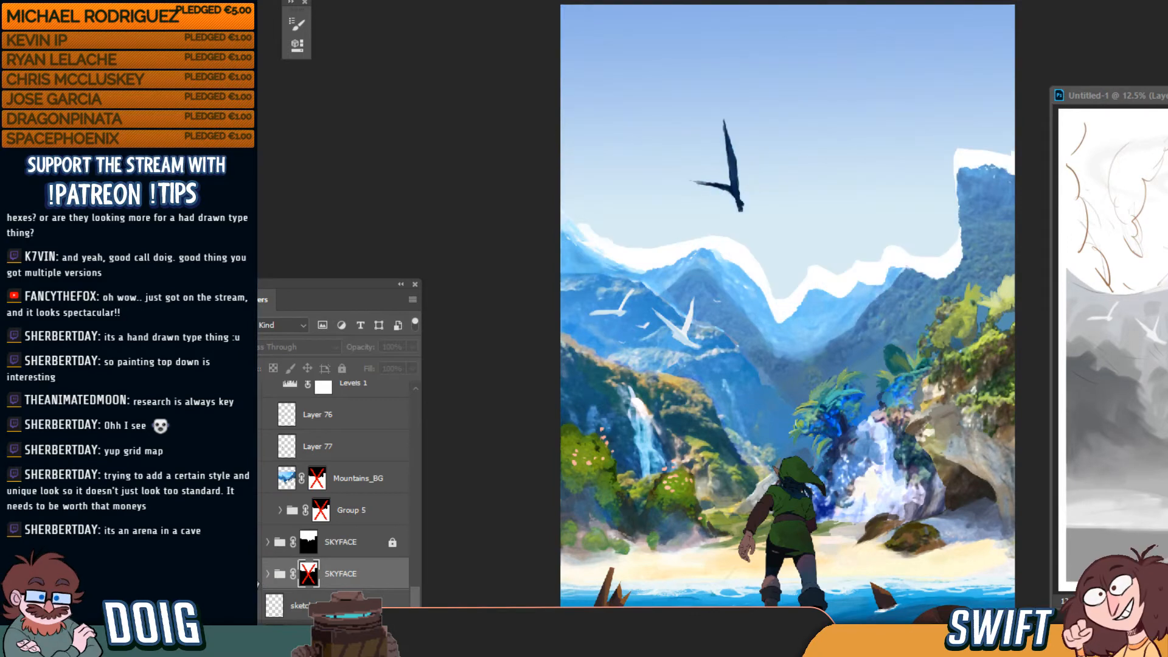
click(259, 576)
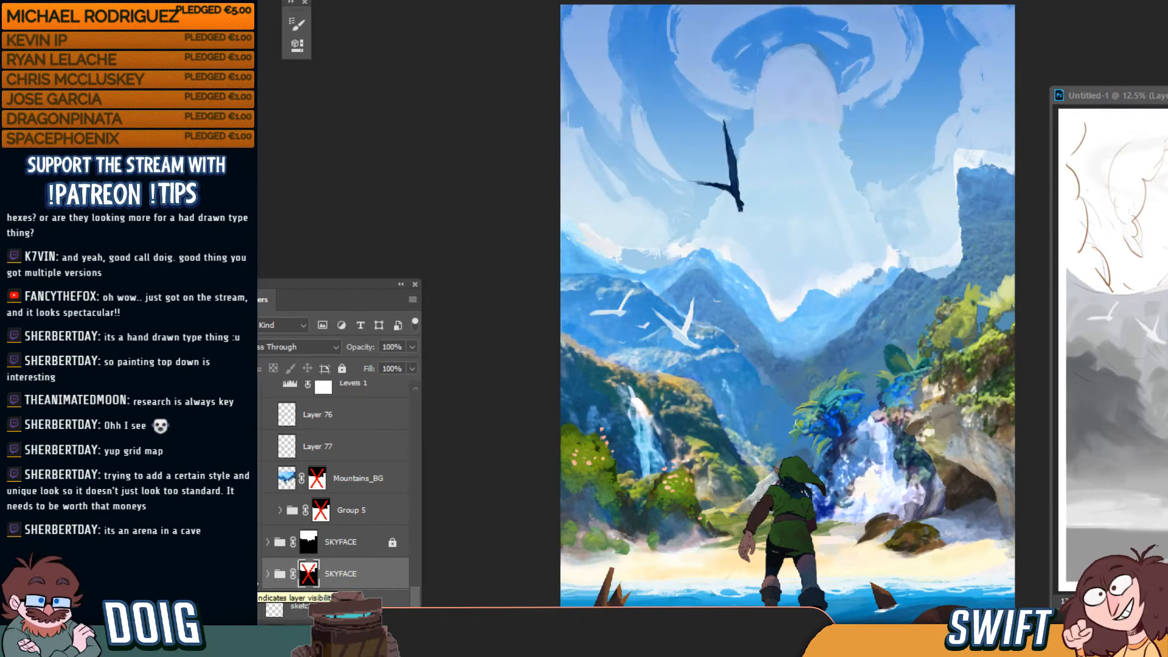
click(258, 547)
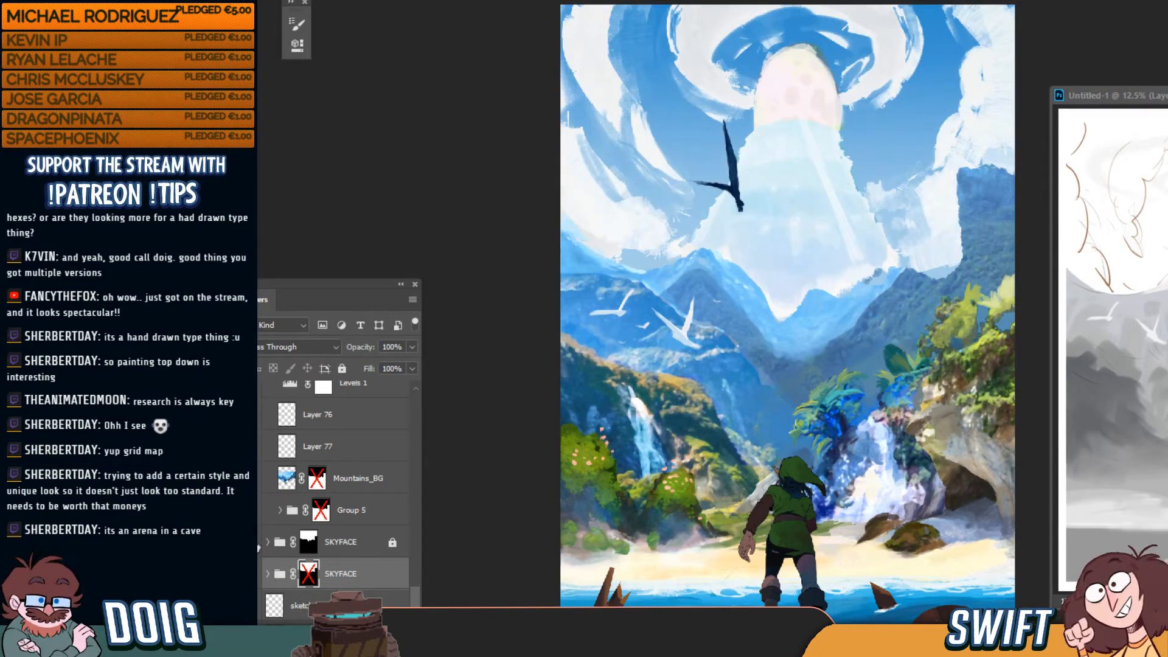
click(258, 546)
click(258, 547)
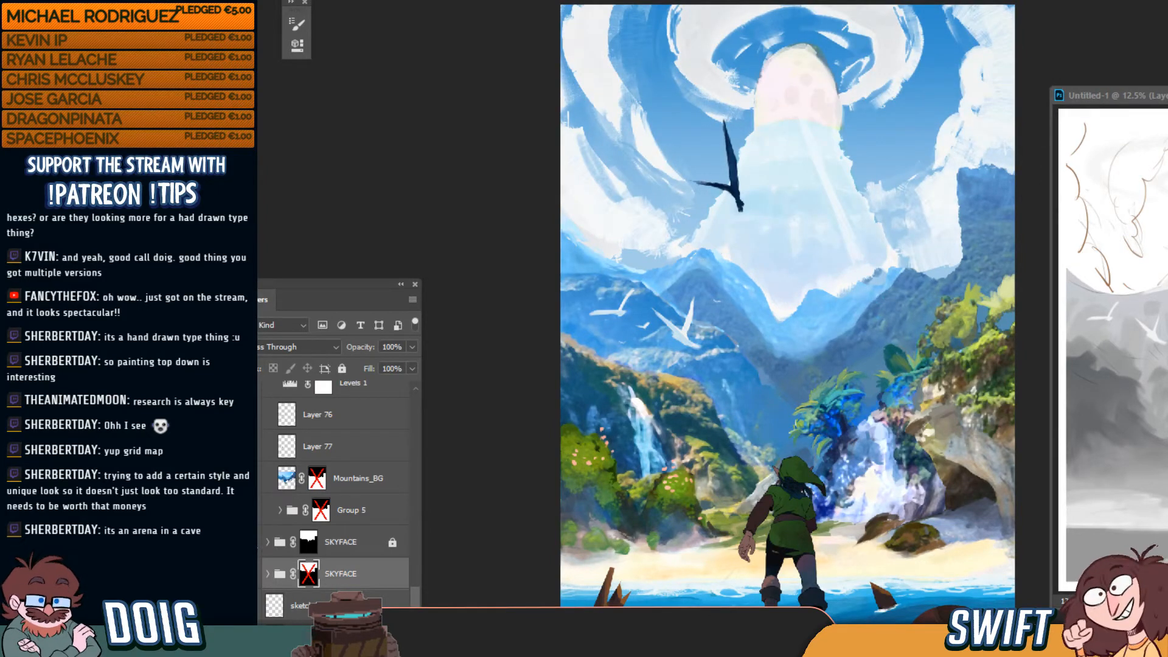
click(258, 547)
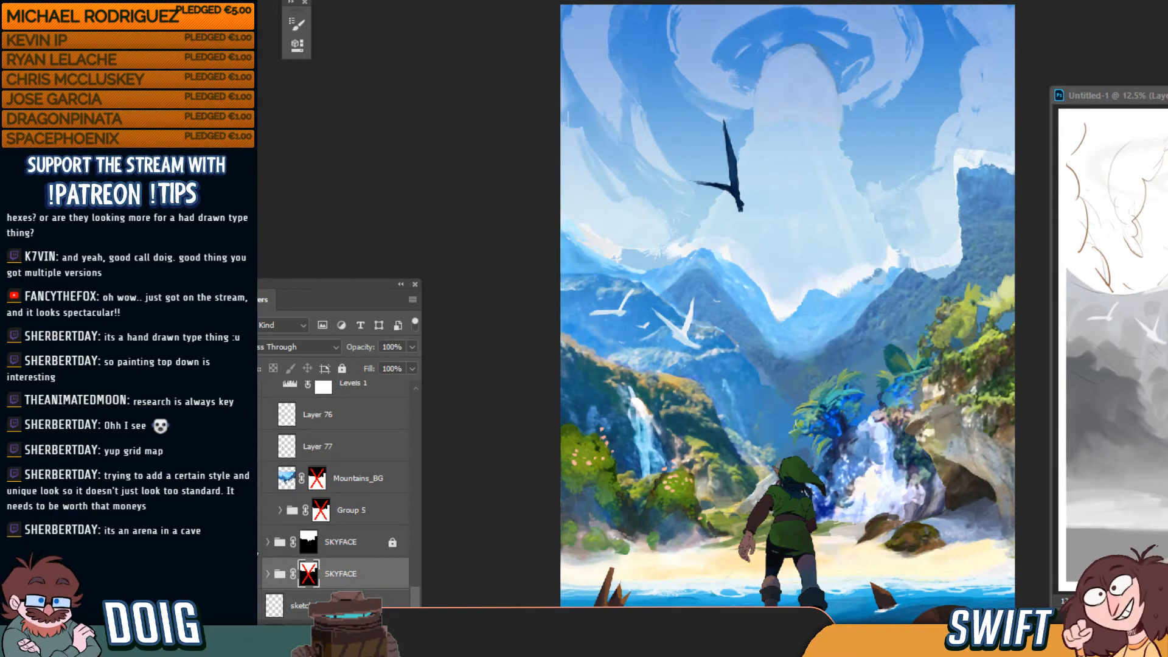
click(258, 546)
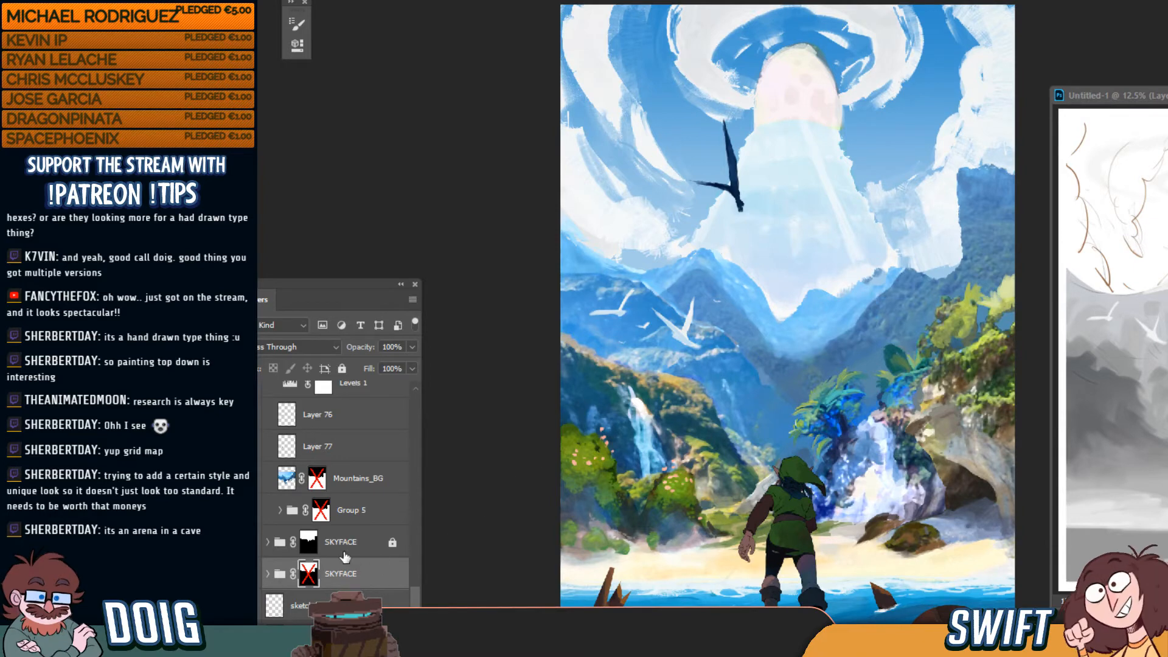
click(261, 544)
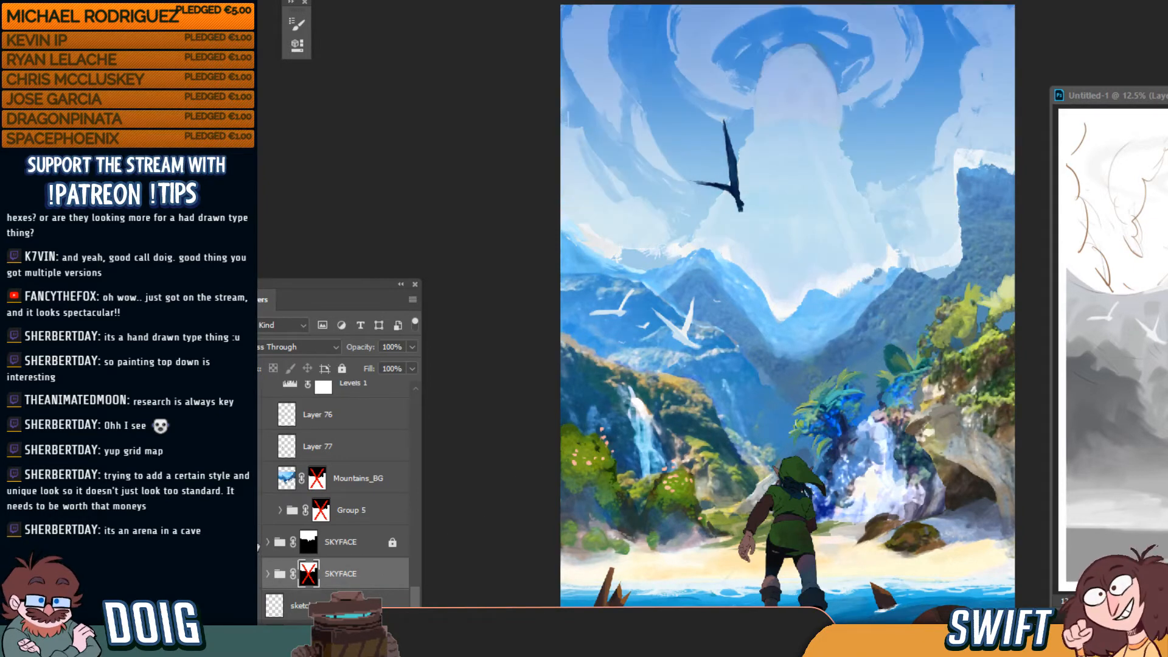
click(258, 547)
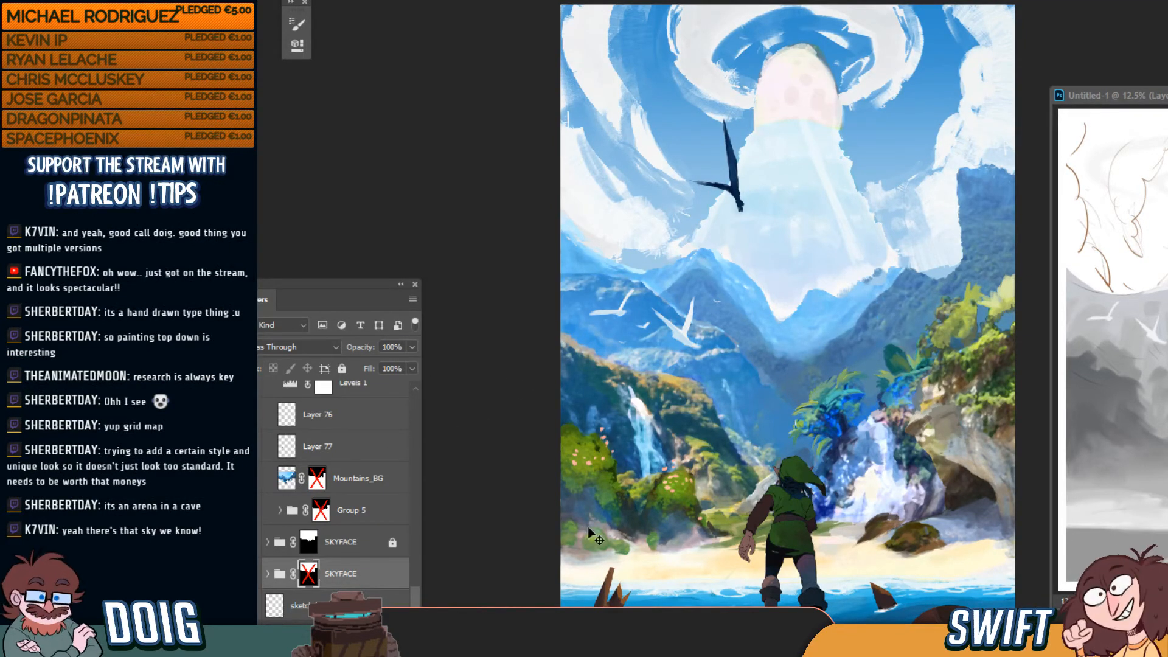
key(ctrl+minus)
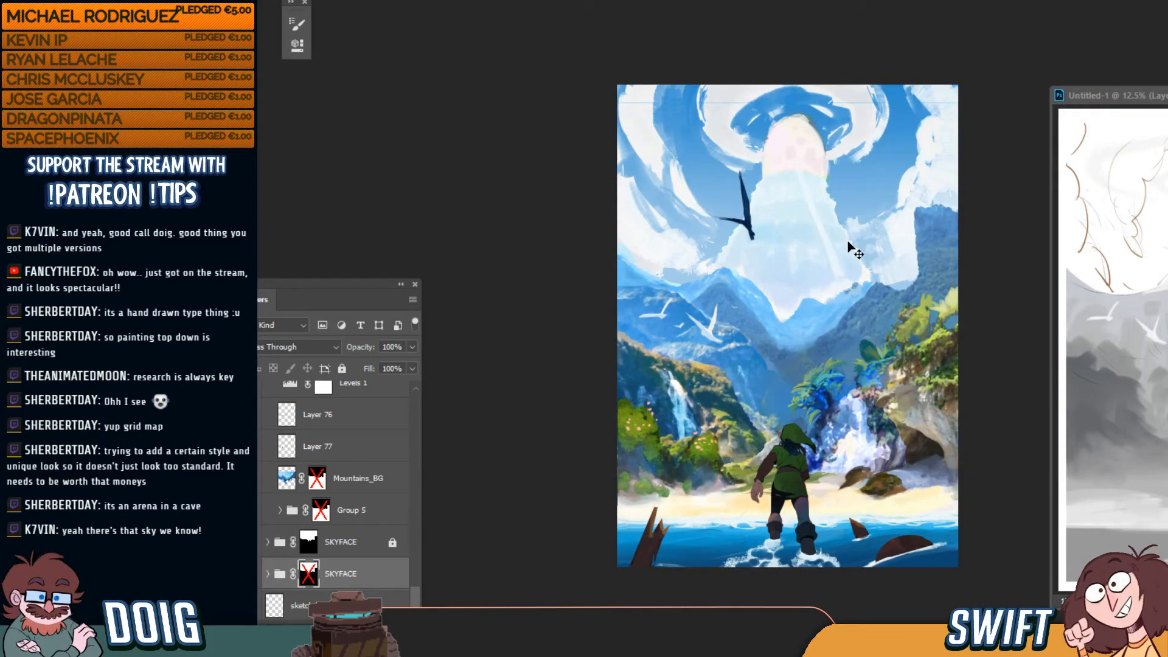
key(ctrl+Tab)
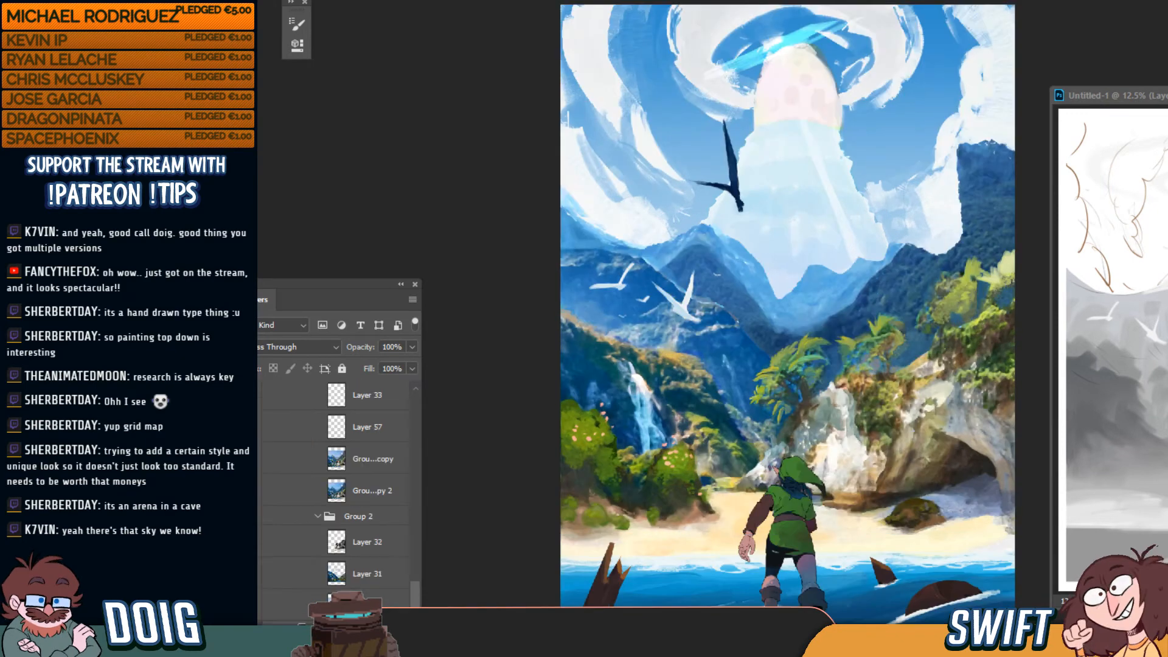
key(ctrl+Tab)
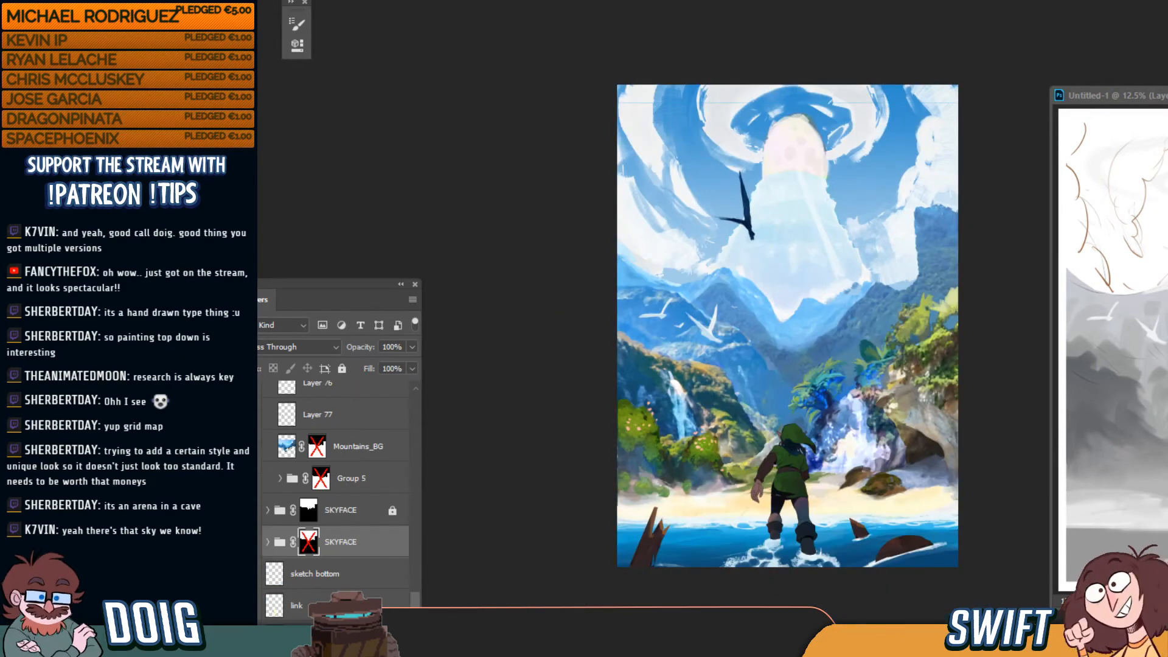
key(ctrl+Tab)
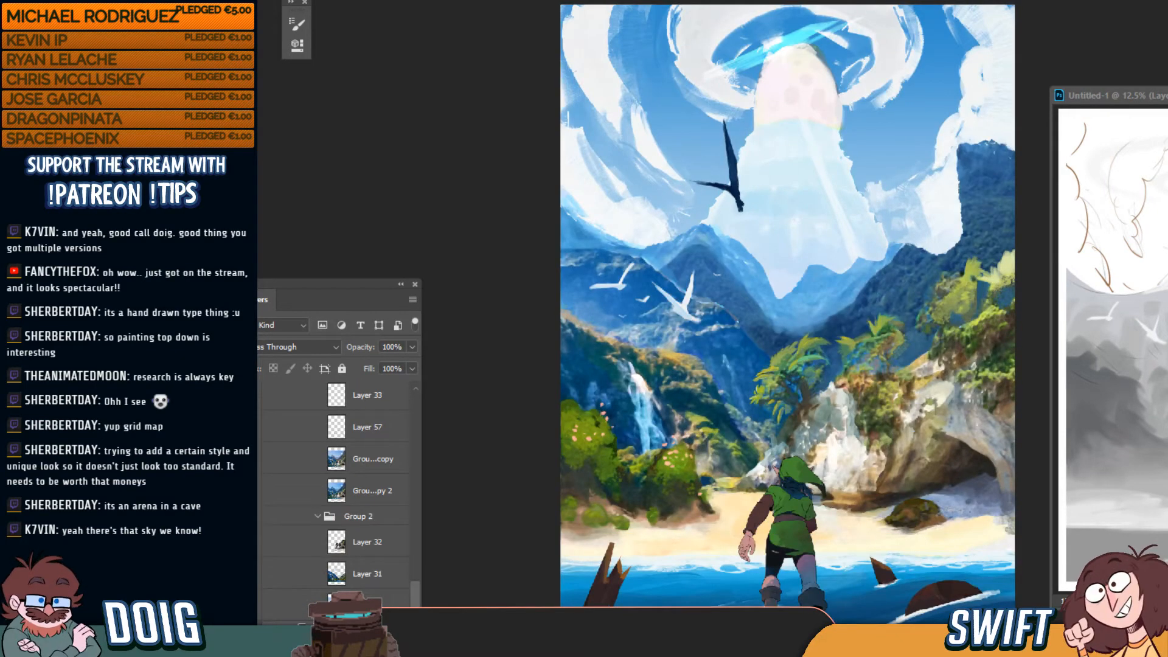
key(ctrl+Tab)
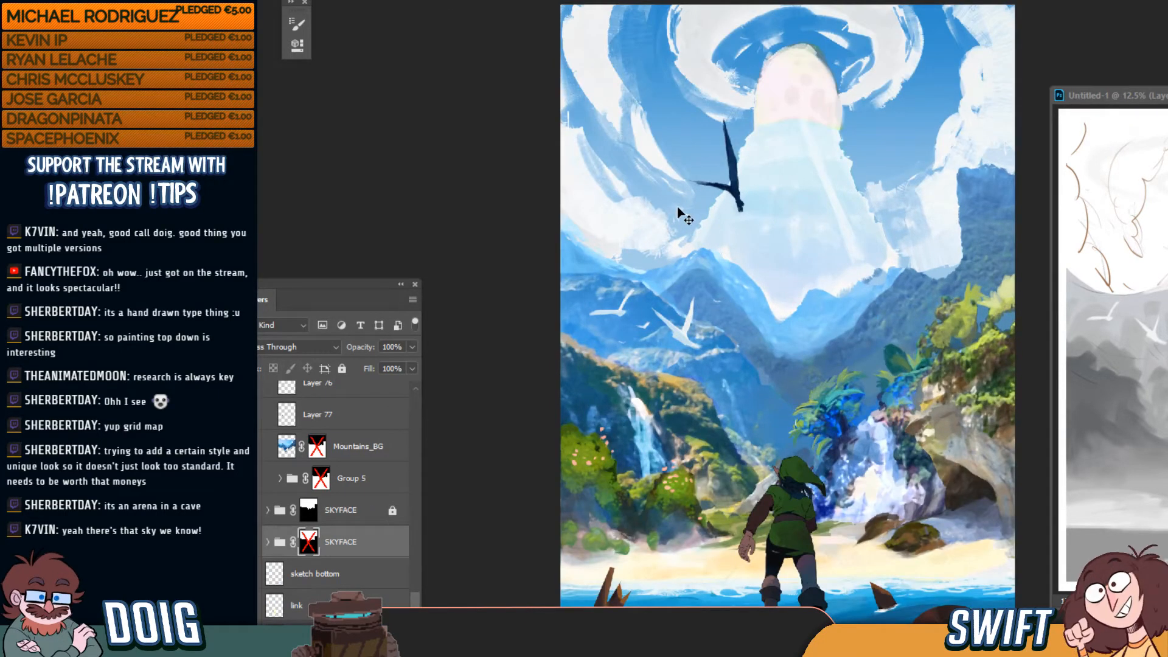
key(ctrl+Tab)
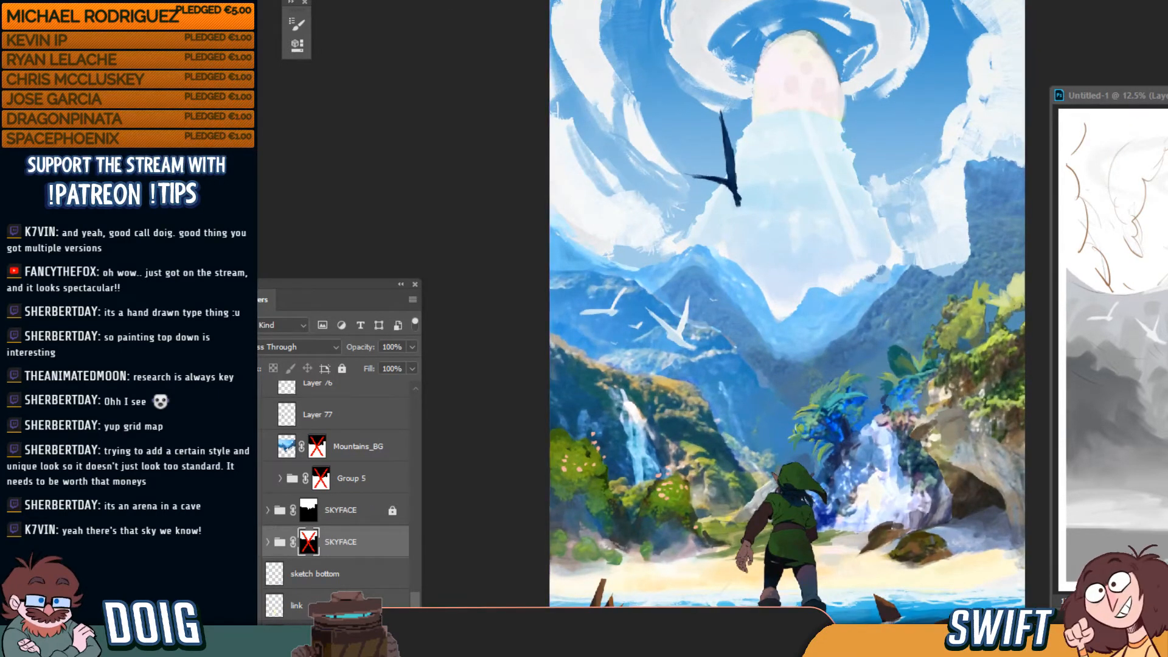
key(ctrl+Tab)
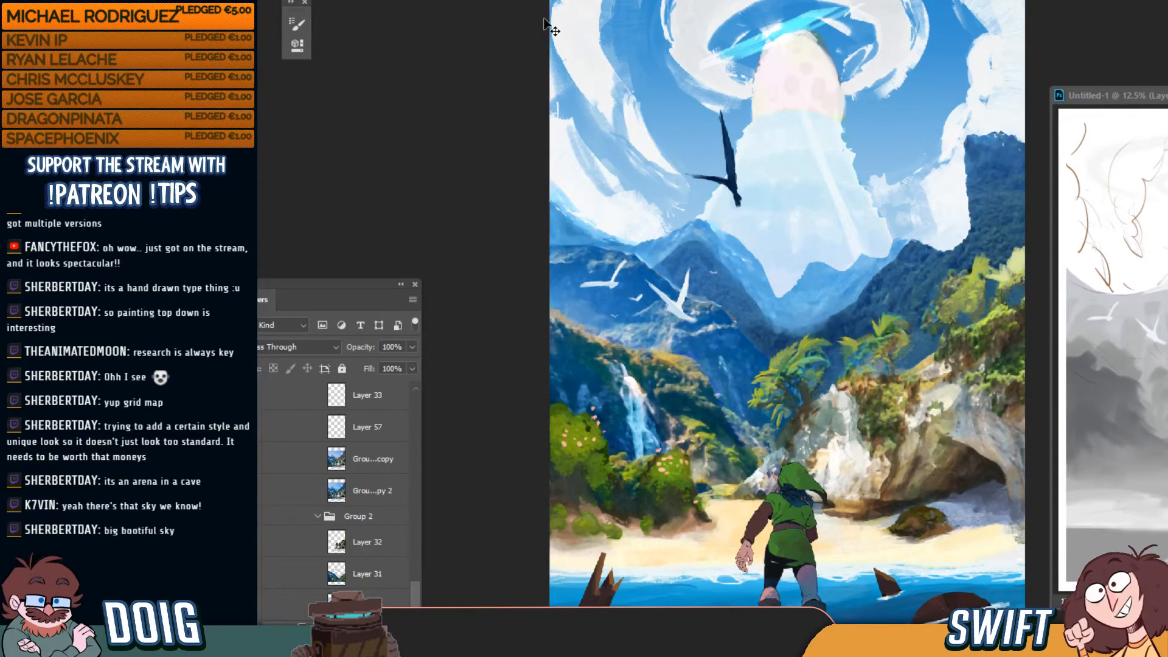
key(ctrl+Tab)
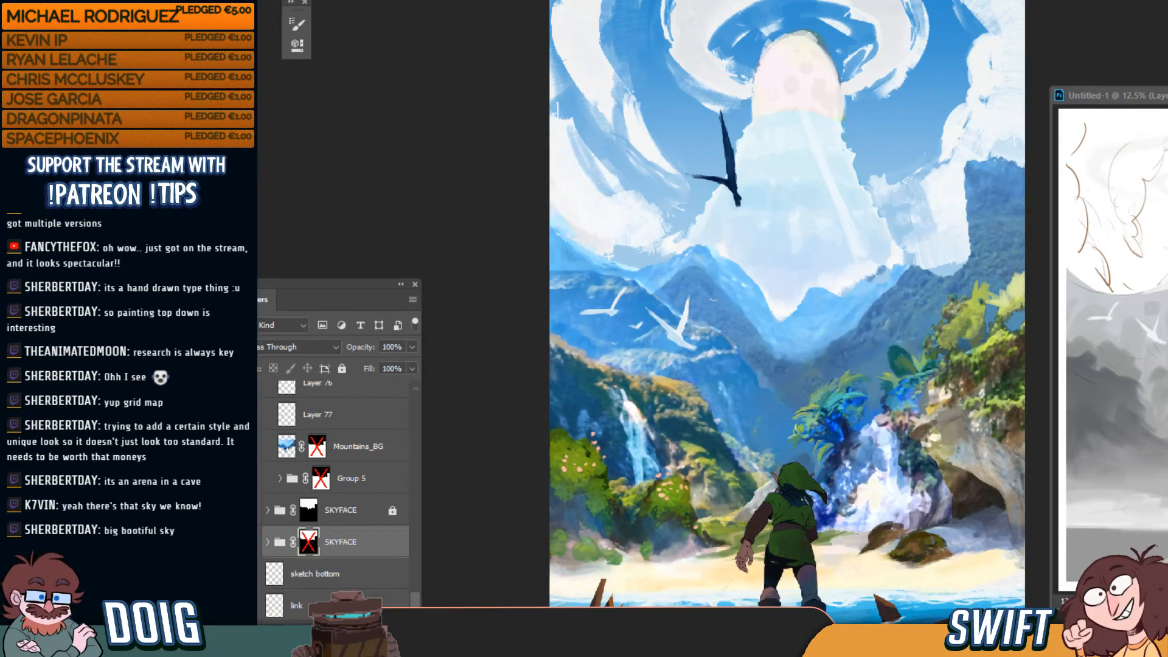
key(ctrl+Tab)
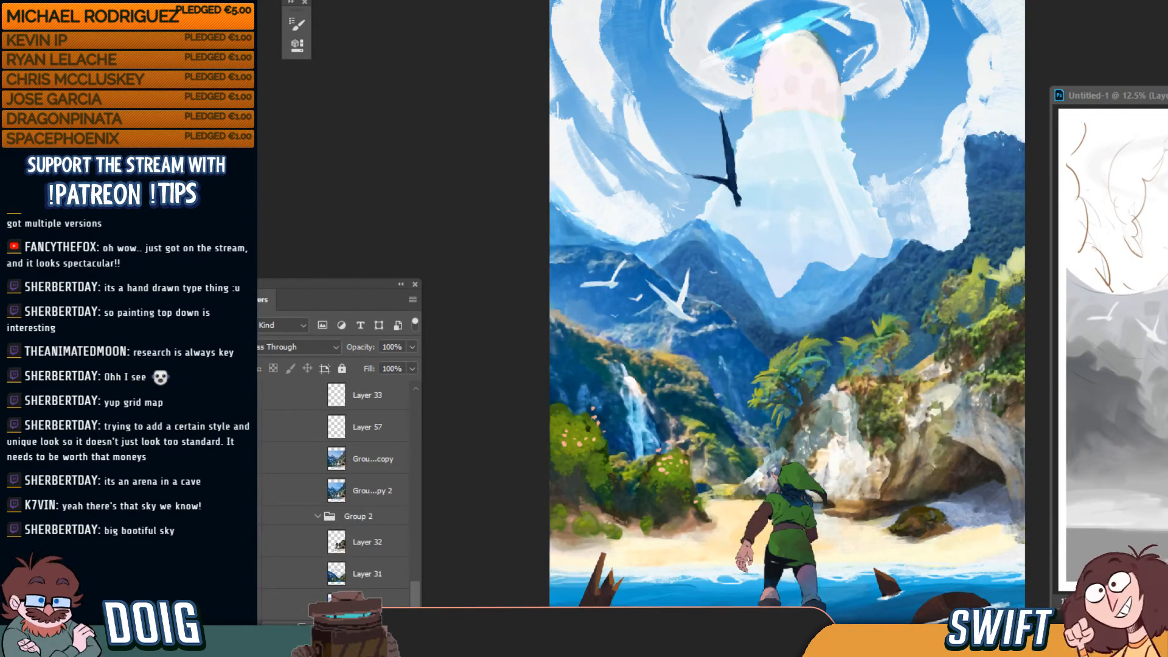
key(ctrl+Tab)
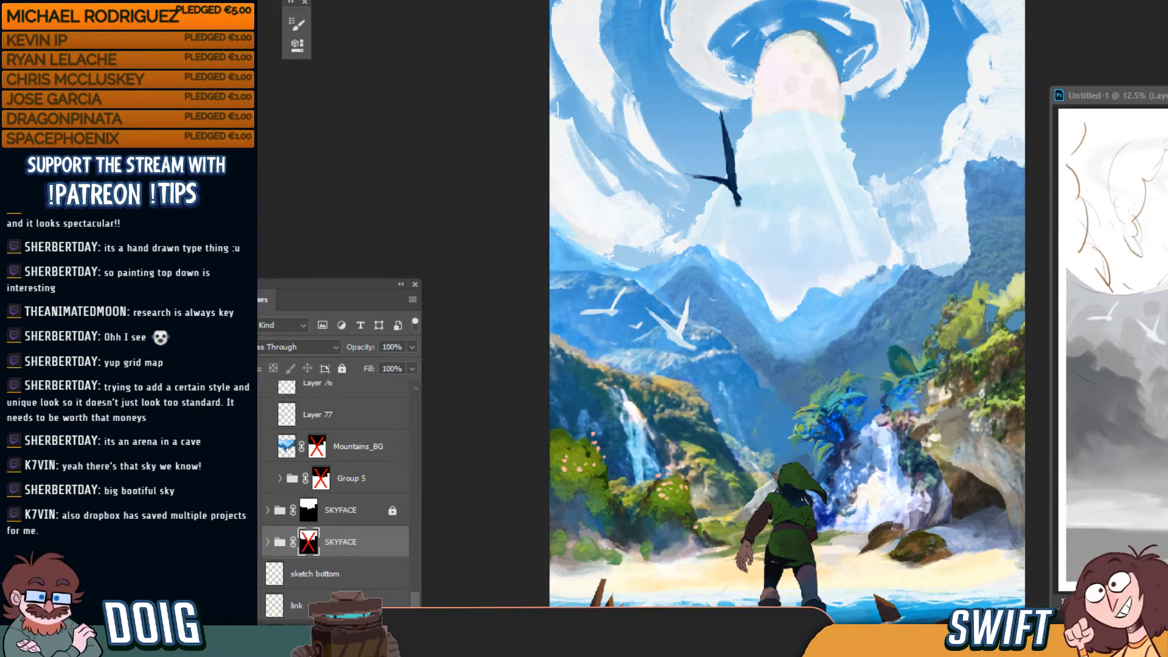
scroll(341, 487, up, 5)
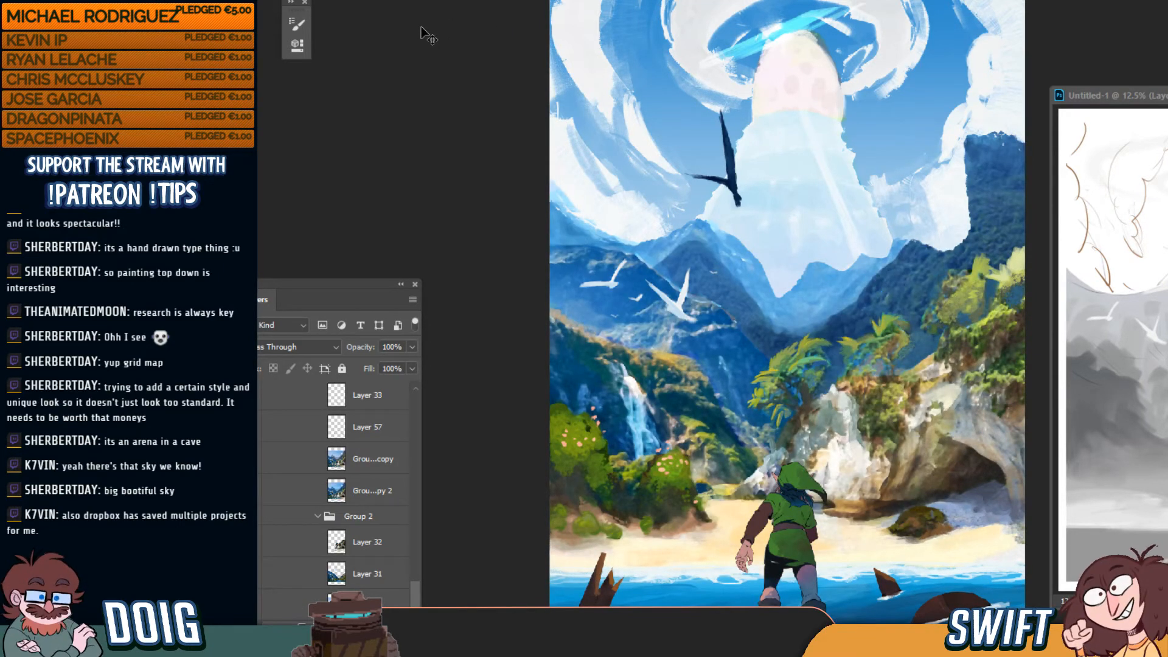
key(ctrl+Tab)
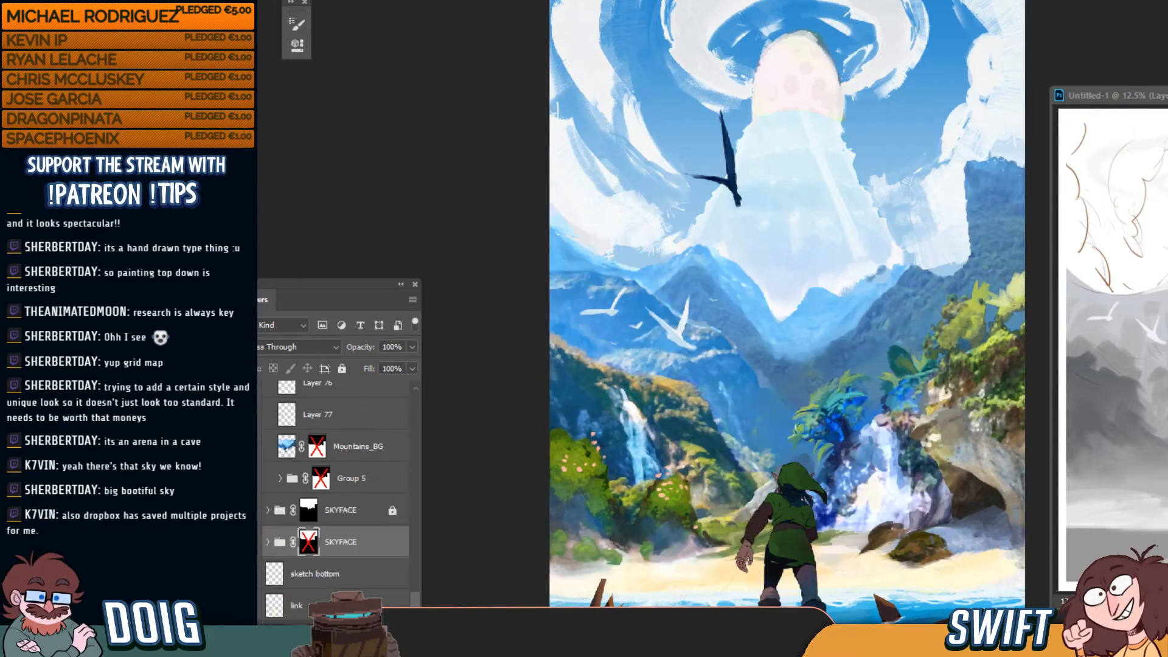
key(ctrl+Tab)
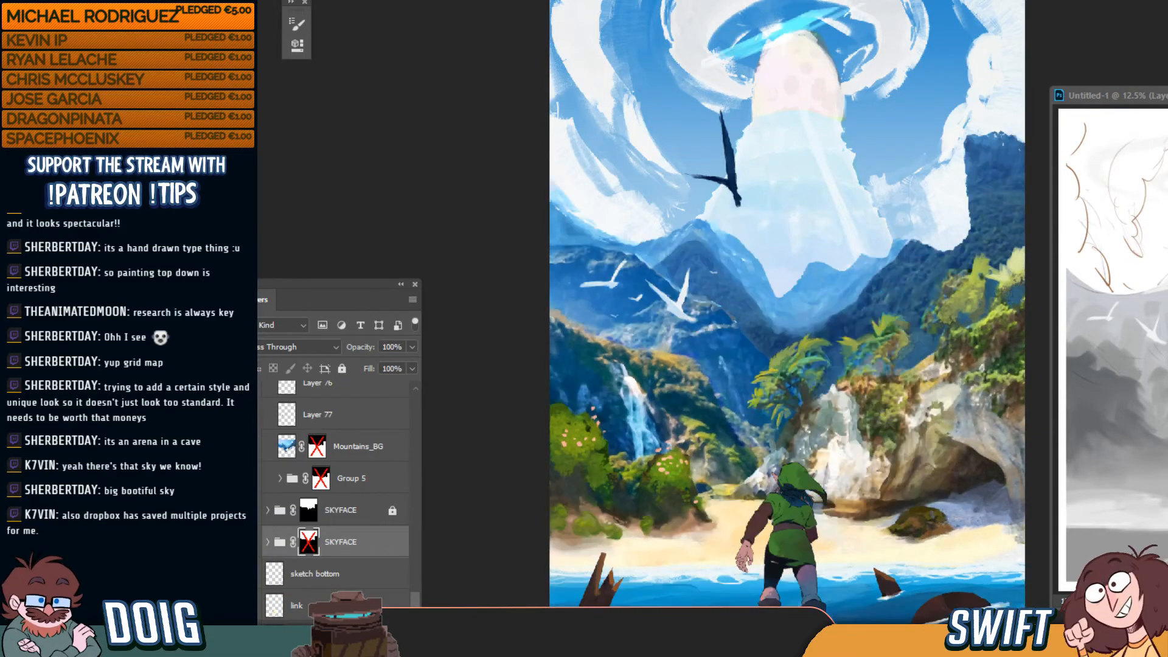
key(ctrl+Tab)
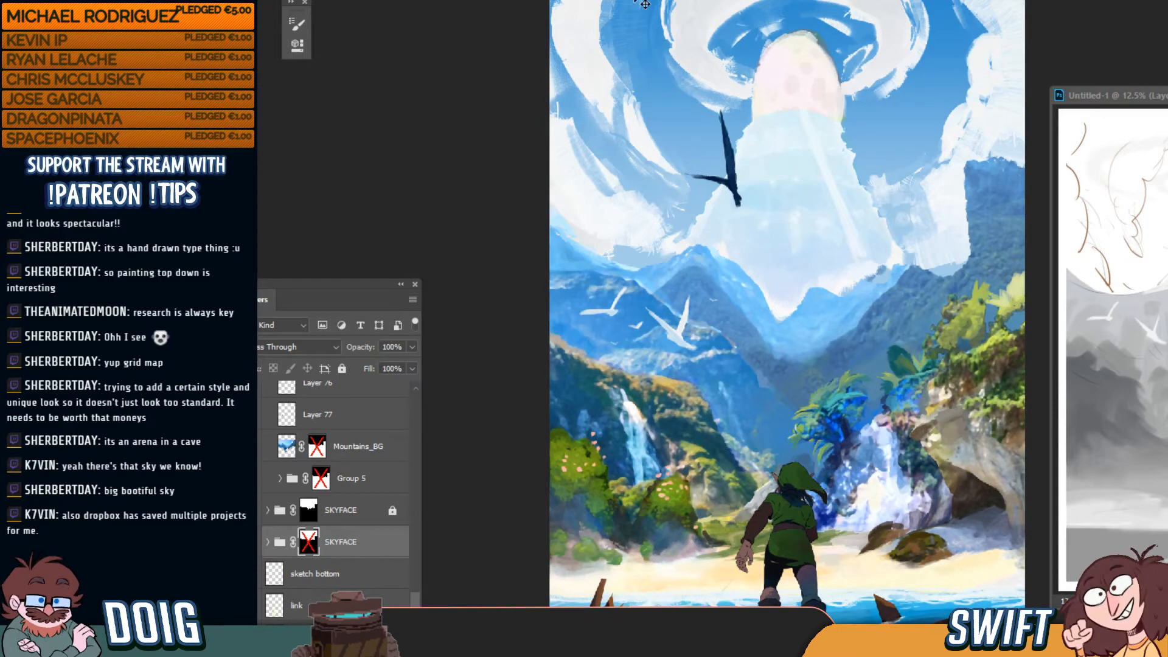
key(ctrl+Tab)
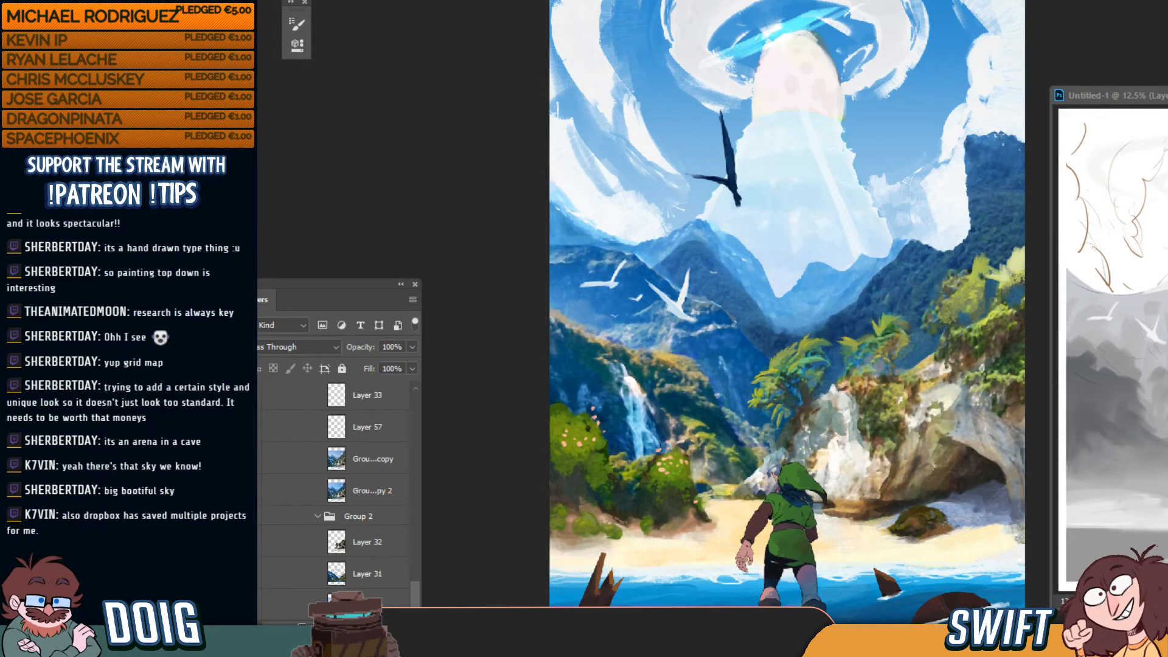
key(ctrl+Tab)
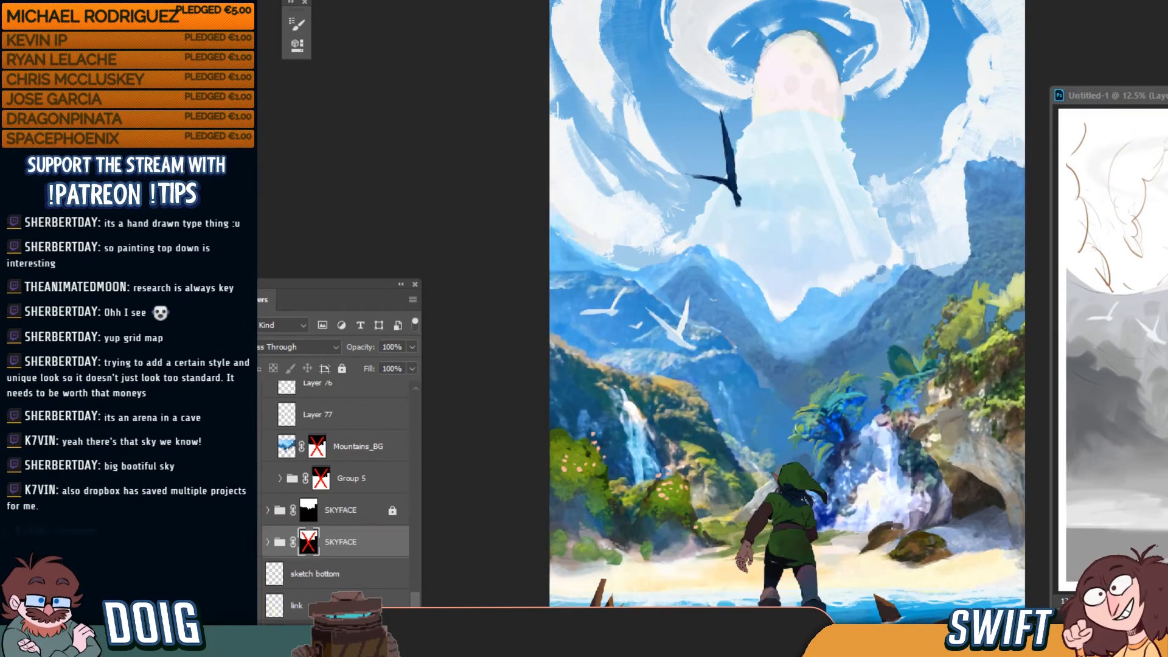
key(ctrl+Tab)
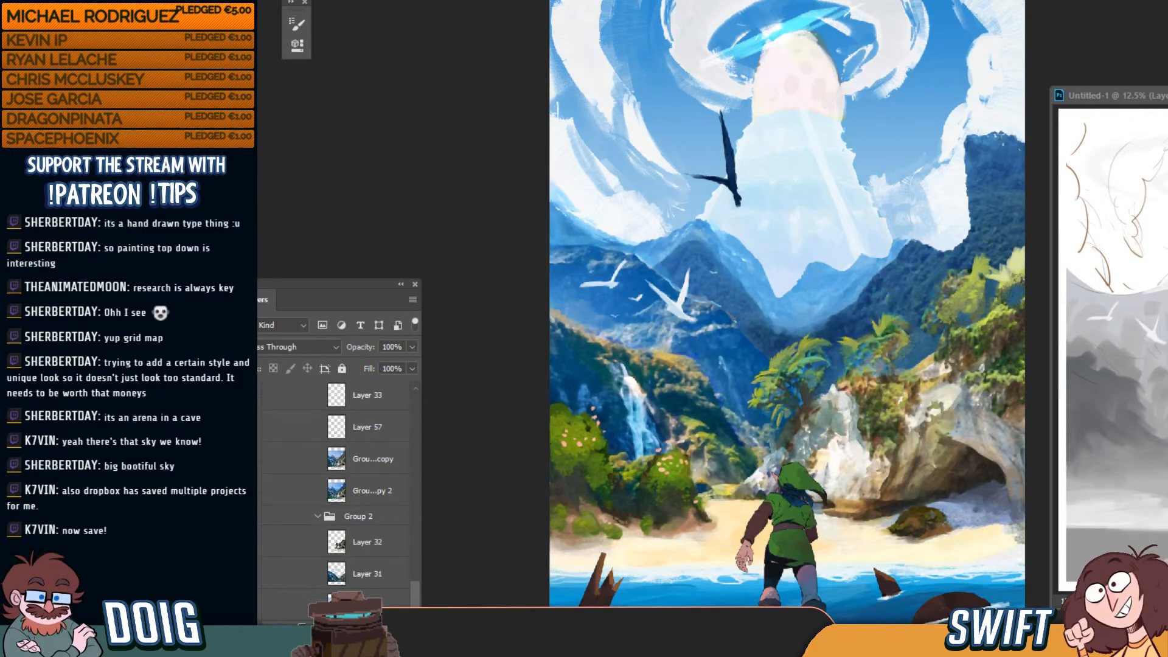
key(ctrl+Tab)
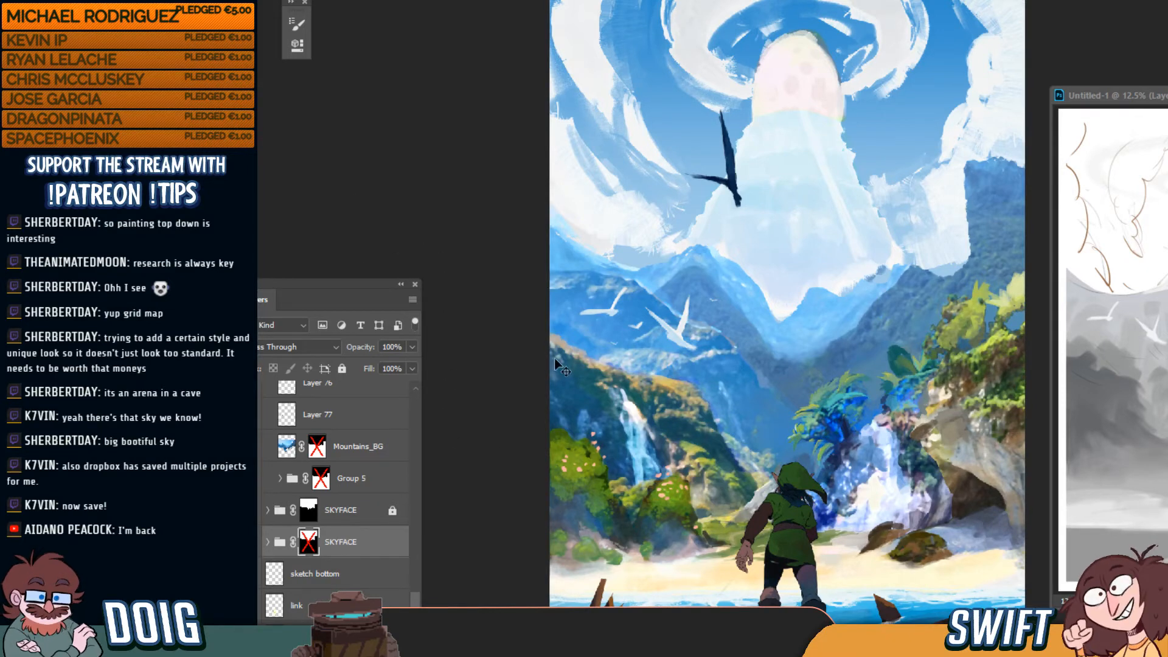
Zoom in on the egg mountain sky, expand the lower SKYFACE group and select the upper one
key(ctrl+plus)
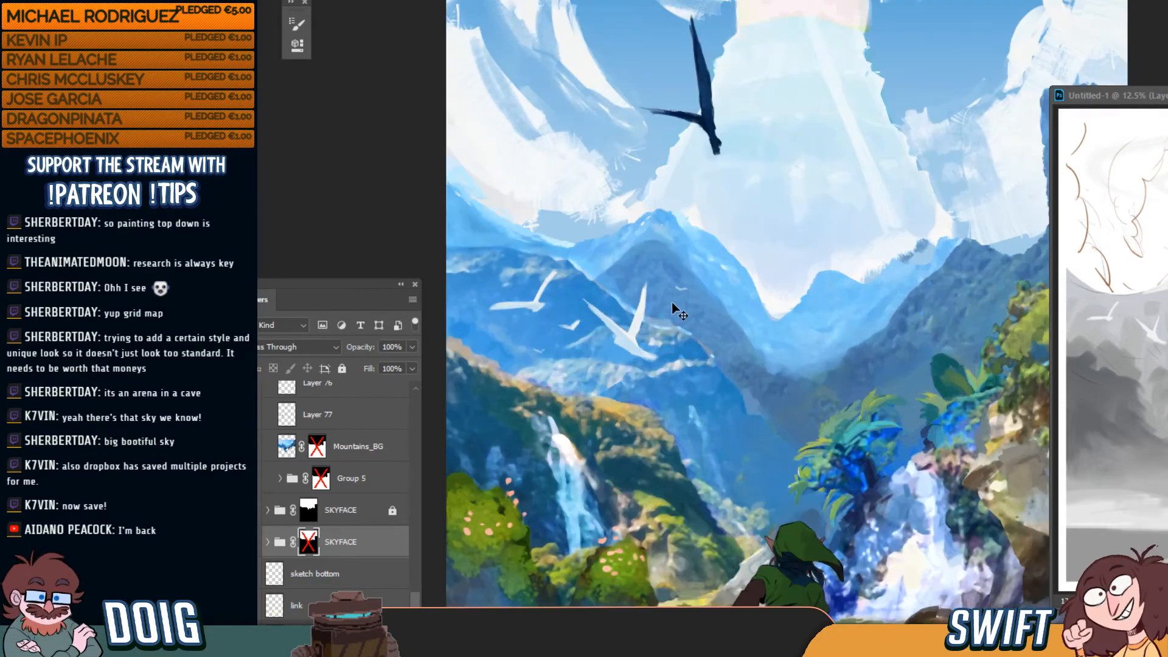
mouse_move(769, 322)
mouse_down()
mouse_move(704, 282)
mouse_move(694, 343)
mouse_move(706, 457)
mouse_up()
scroll(704, 300, up, 5)
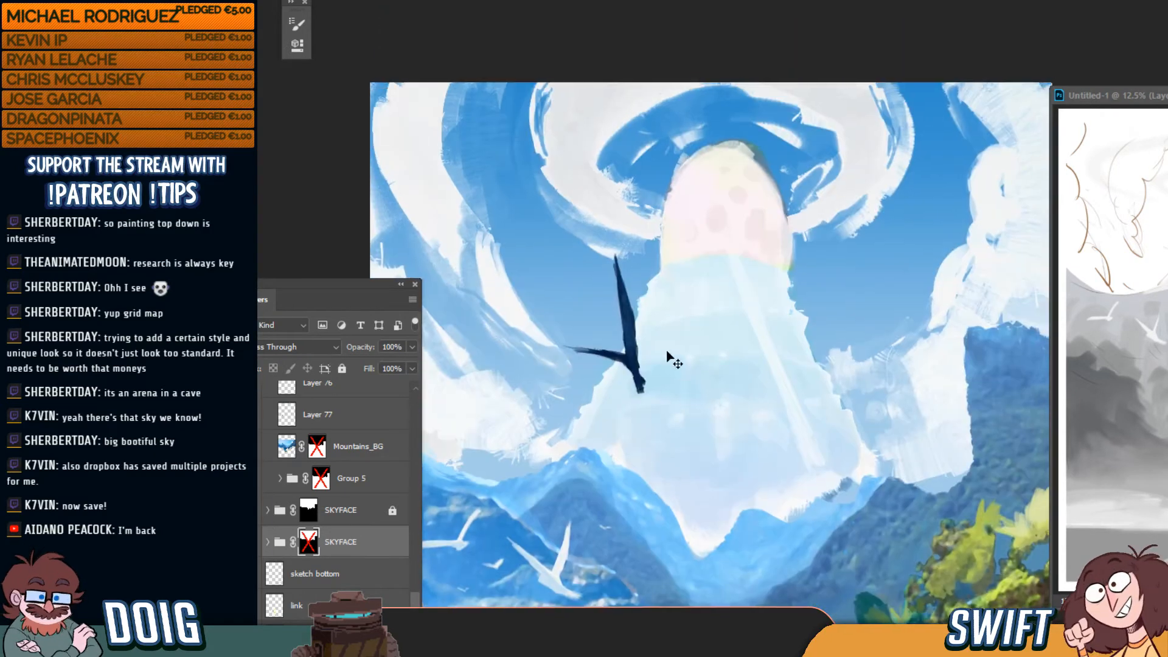
click(267, 541)
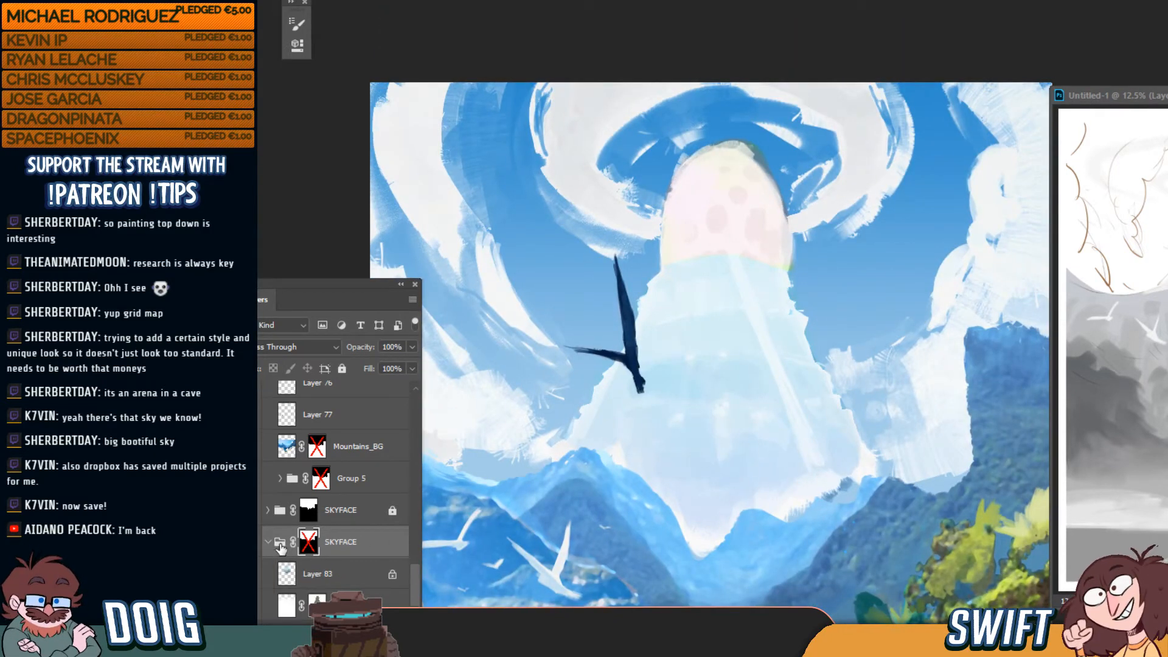
click(361, 518)
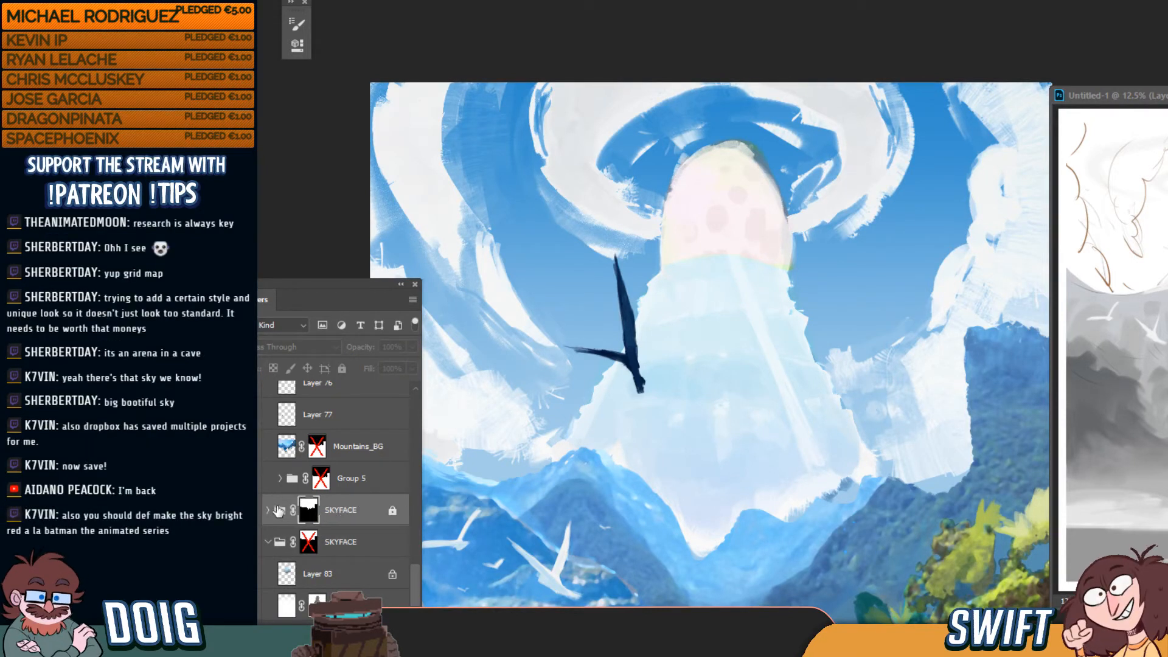
scroll(334, 502, down, 5)
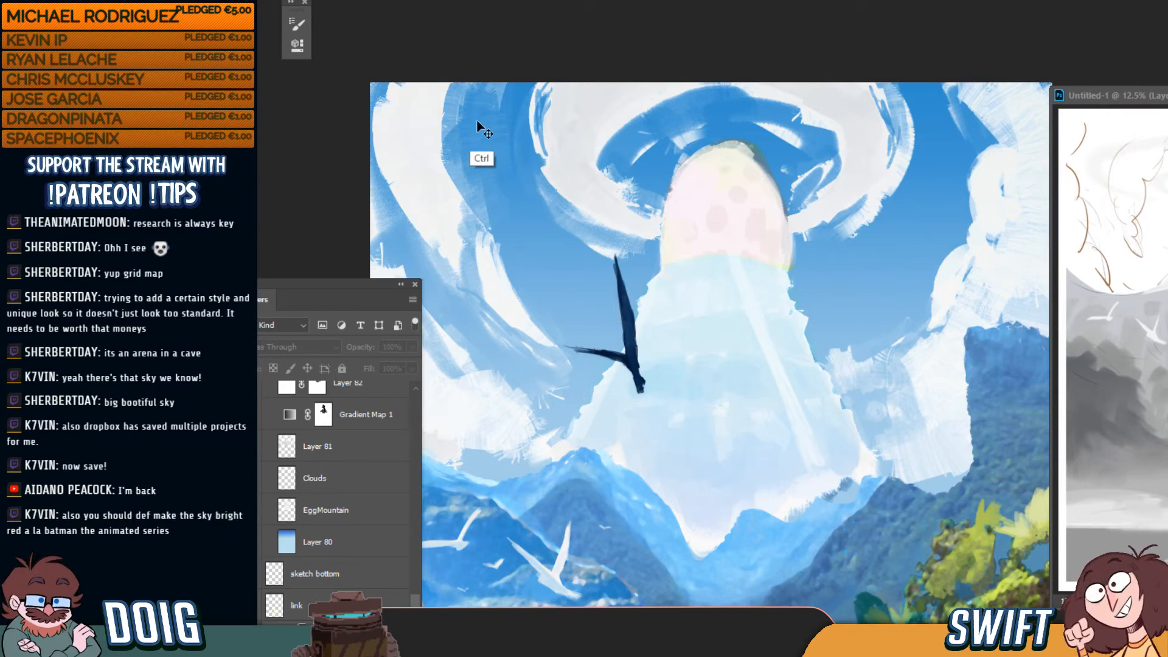
key(ctrl+0)
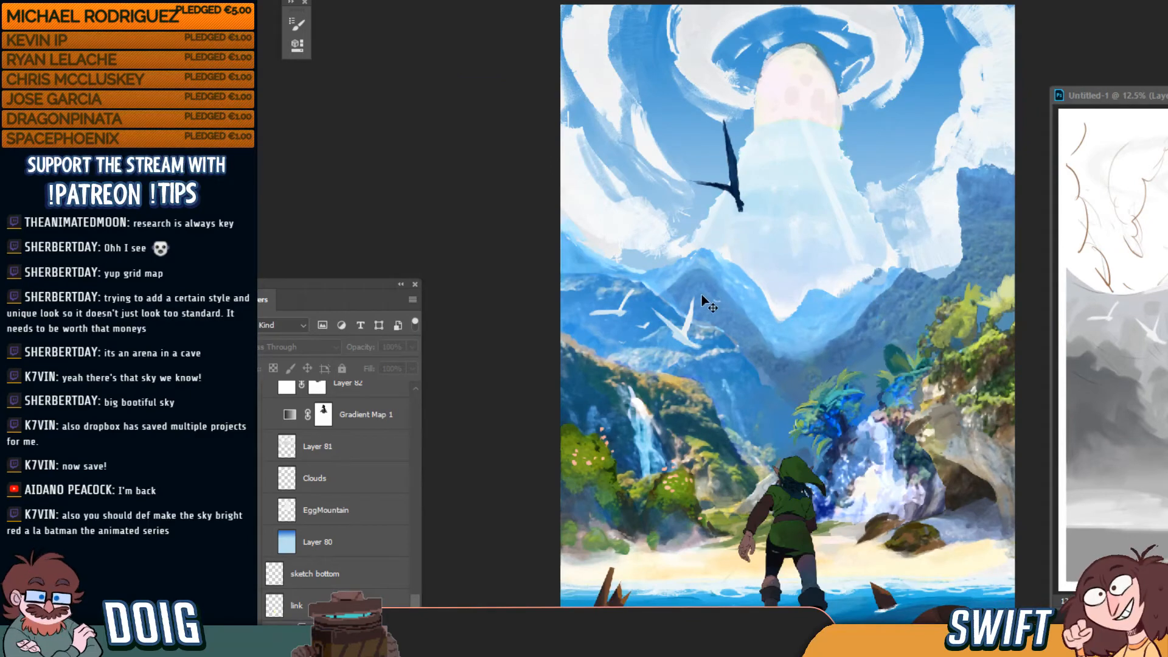
Collapse the SKYFACE group's layer list and select the group for moving
key(ctrl+plus)
key(ctrl+0)
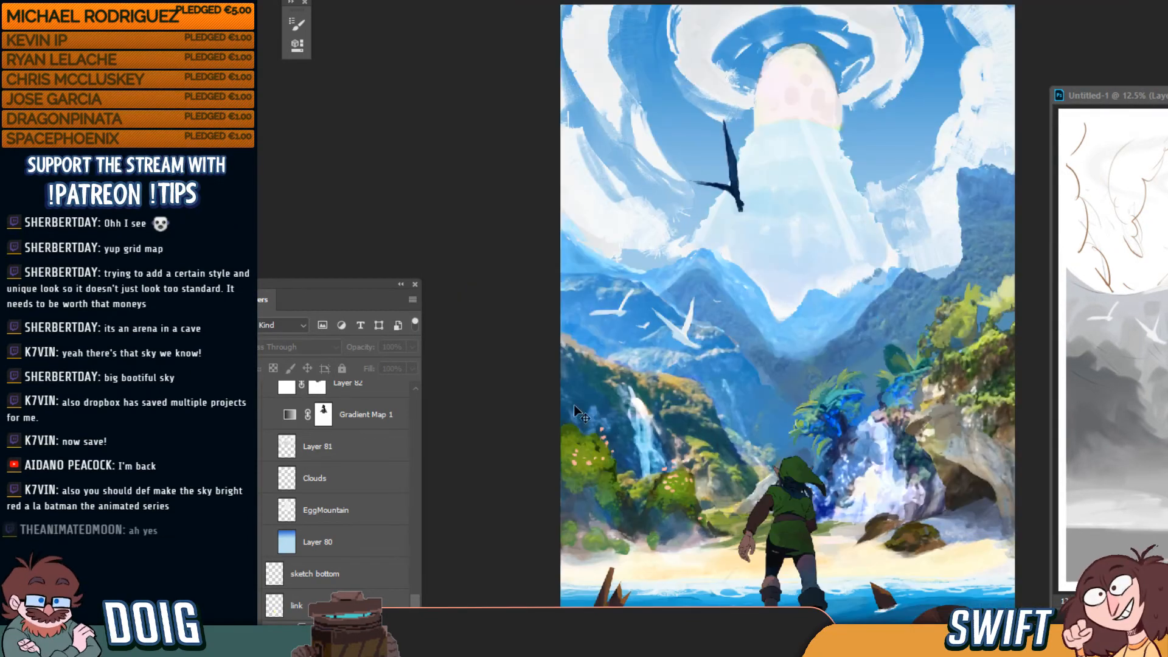
scroll(334, 502, down, 1)
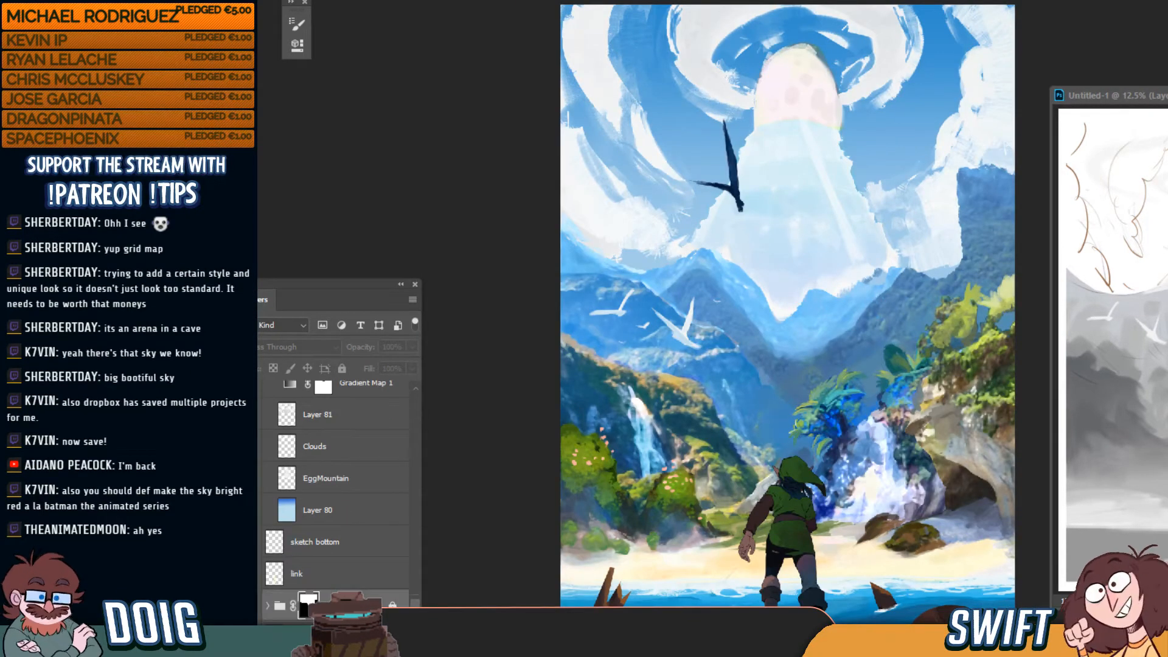
scroll(408, 585, up, 6)
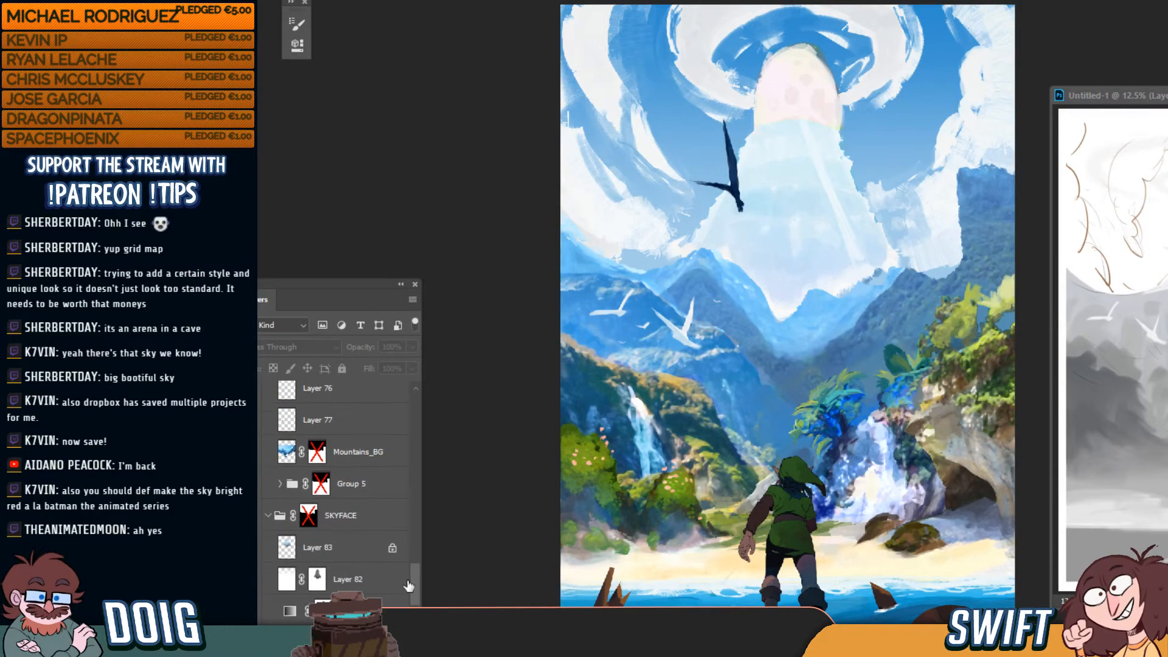
click(268, 515)
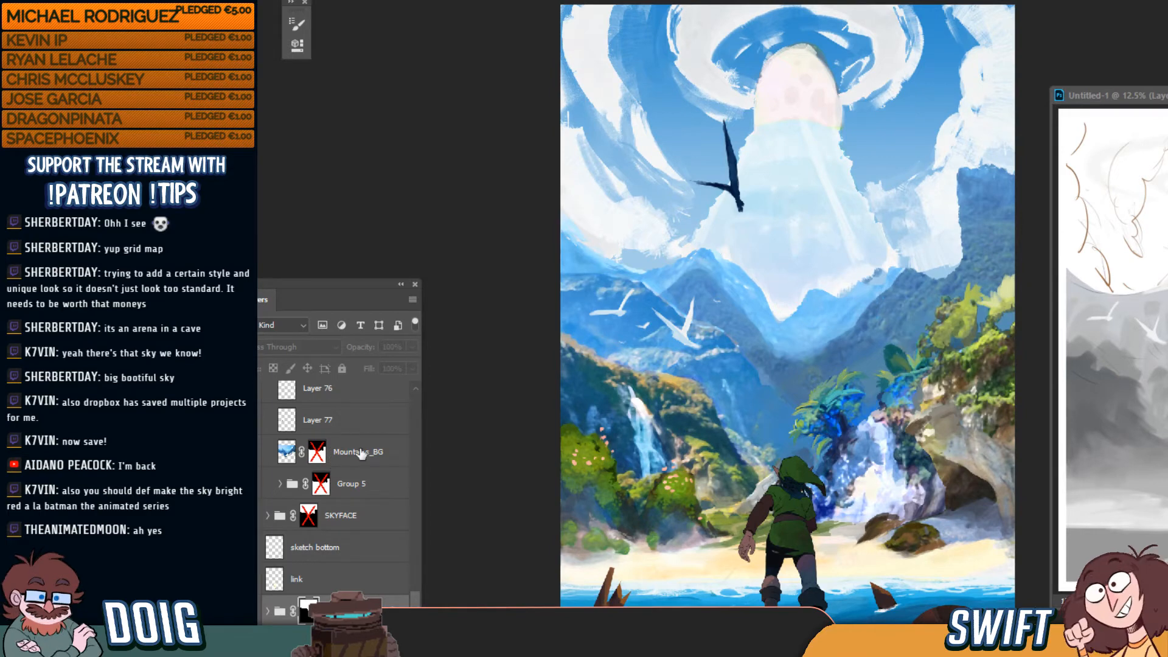
click(351, 516)
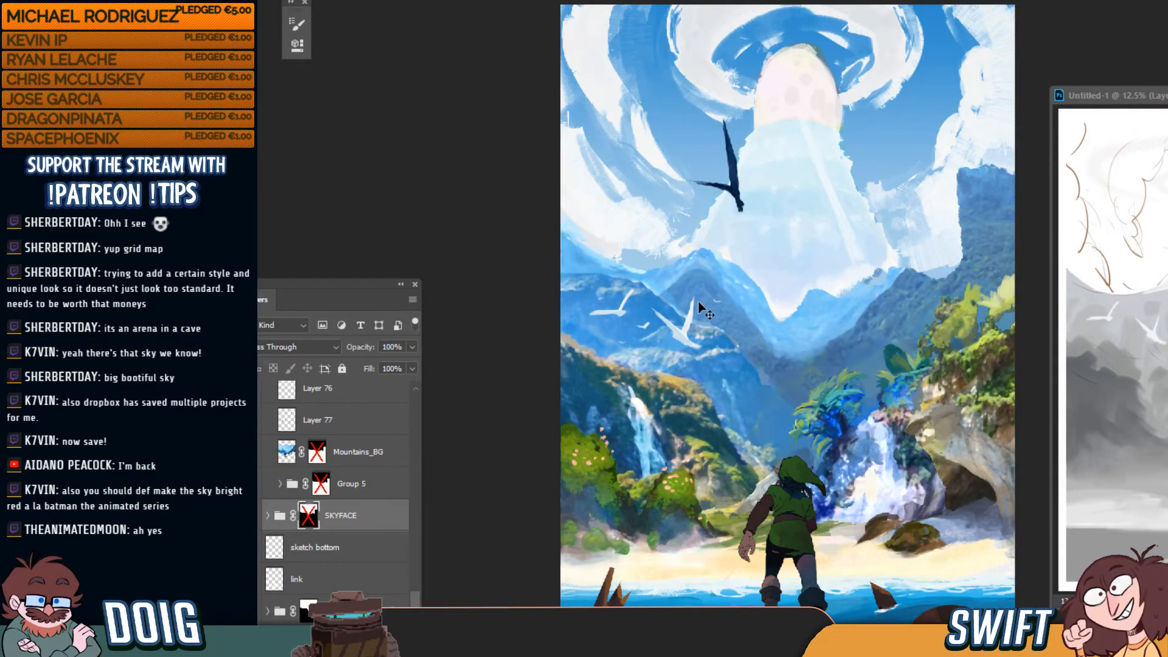
key(ctrl+plus)
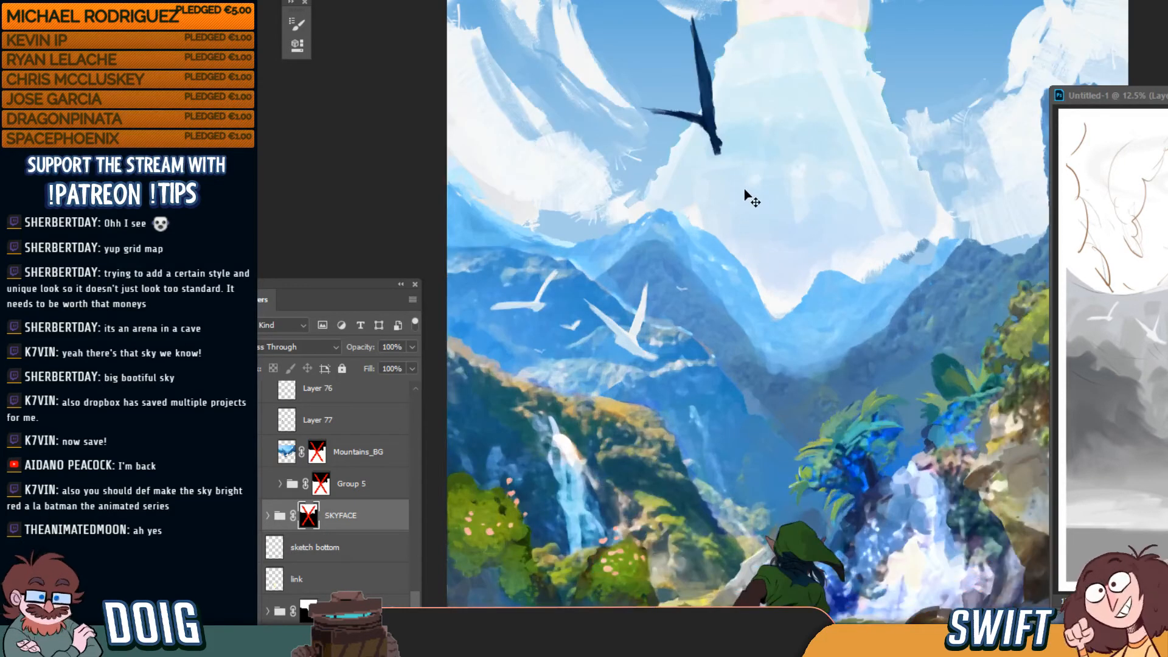
key(ctrl+minus)
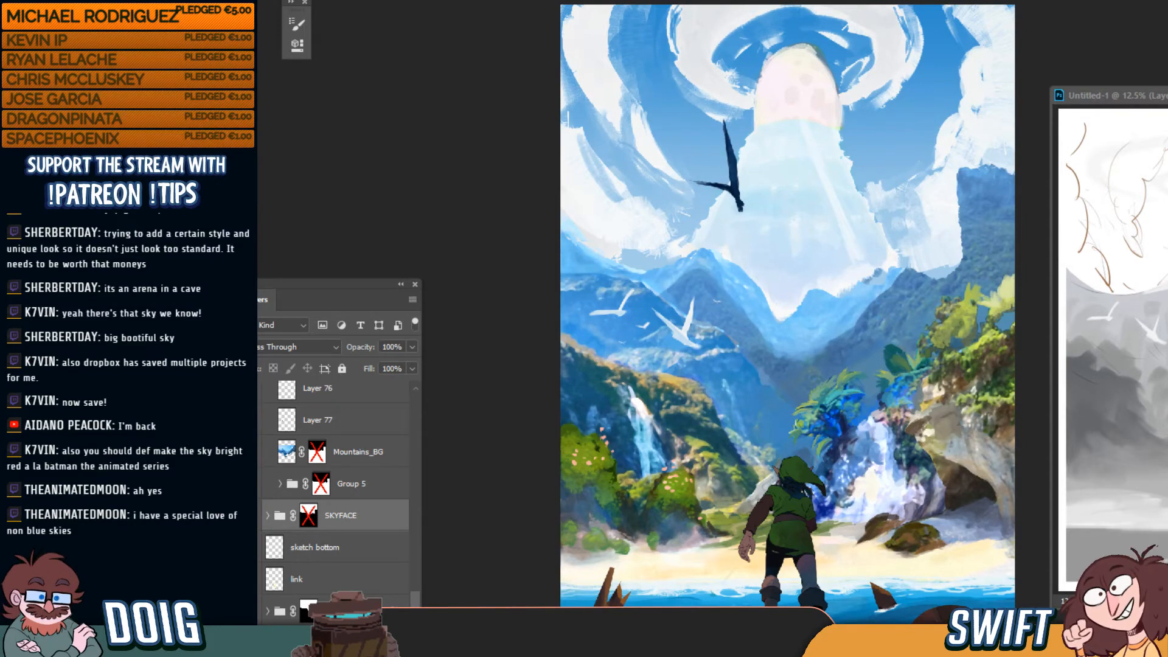
Nudge the sky and egg artwork down with Shift+Down, then back up until the top blue strip disappears
key(shift+Down)
key(shift+Down)
key(shift+Down)
key(shift+Down)
key(shift+Down)
key(shift+Down)
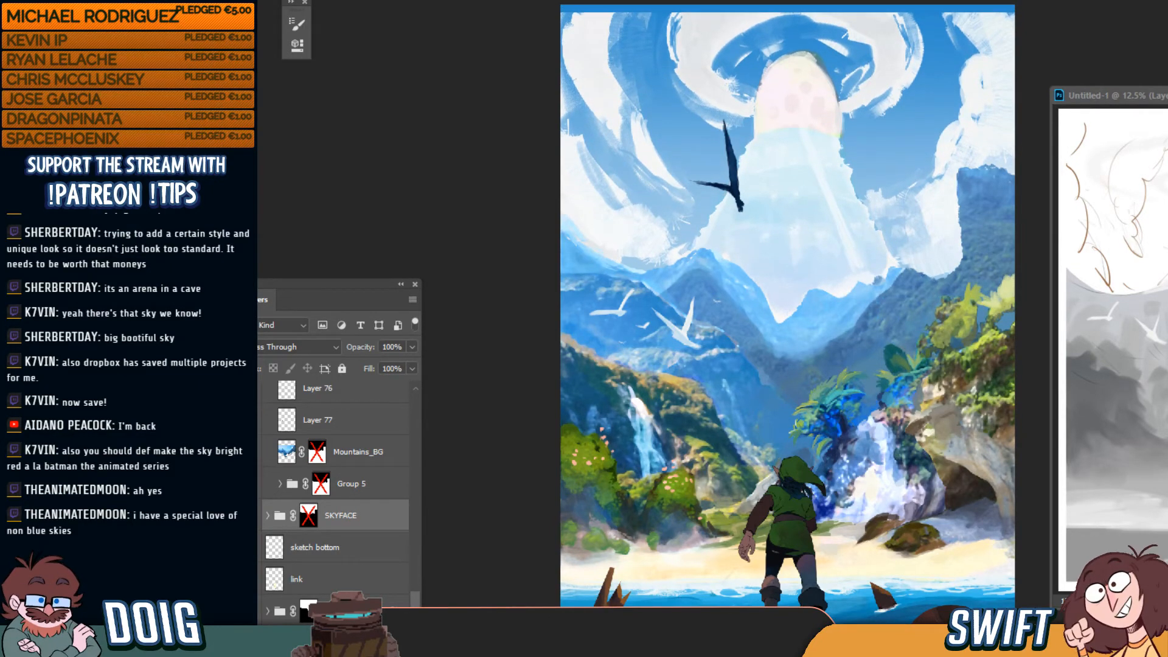
key(shift+Down)
key(shift+Down)
key(shift+Down)
key(shift+Down)
key(shift+Down)
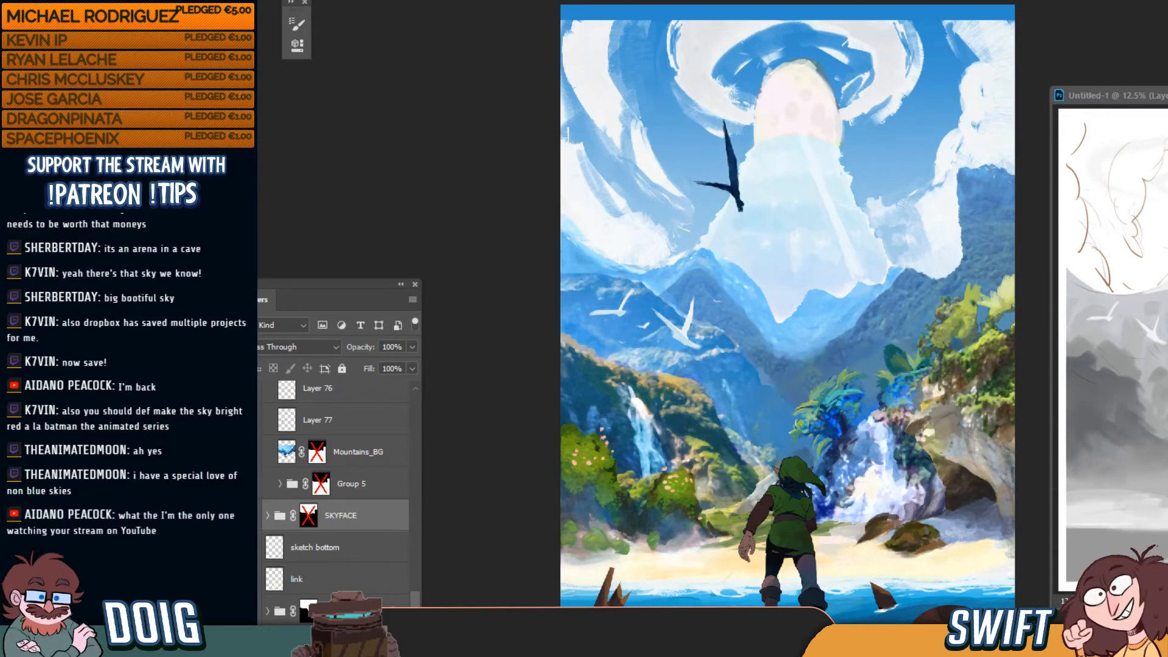
key(shift+Down)
key(shift+Down)
key(shift+Down)
key(shift+Down)
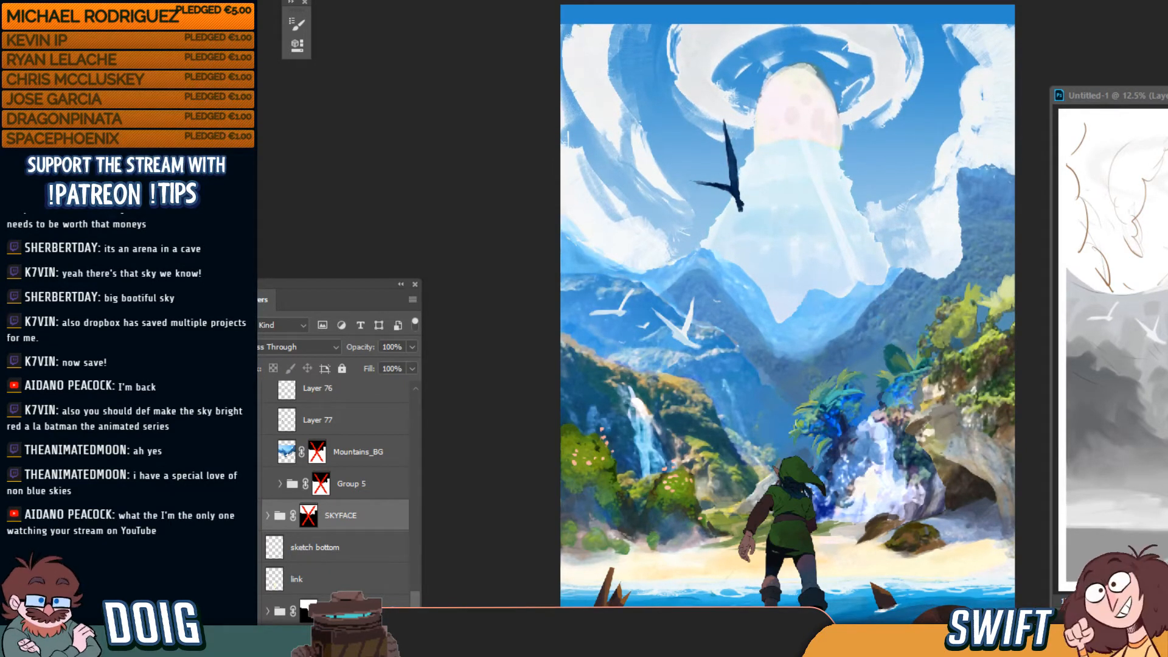
key(shift+Up)
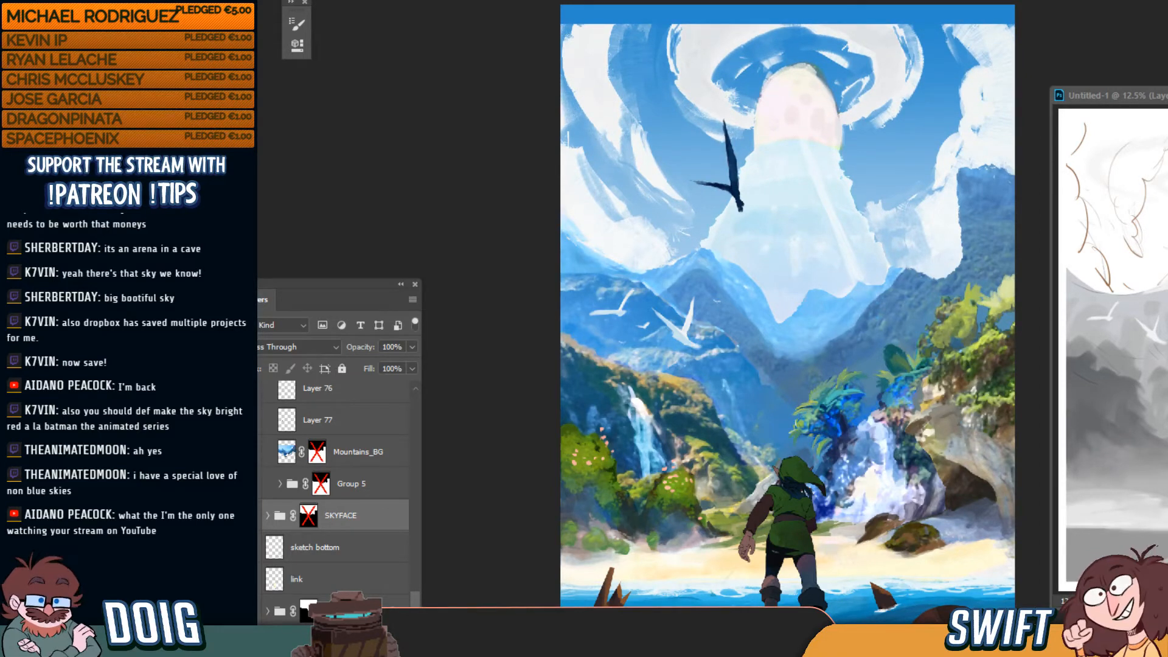
key(ctrl+z)
key(ctrl+z)
key(ctrl+z)
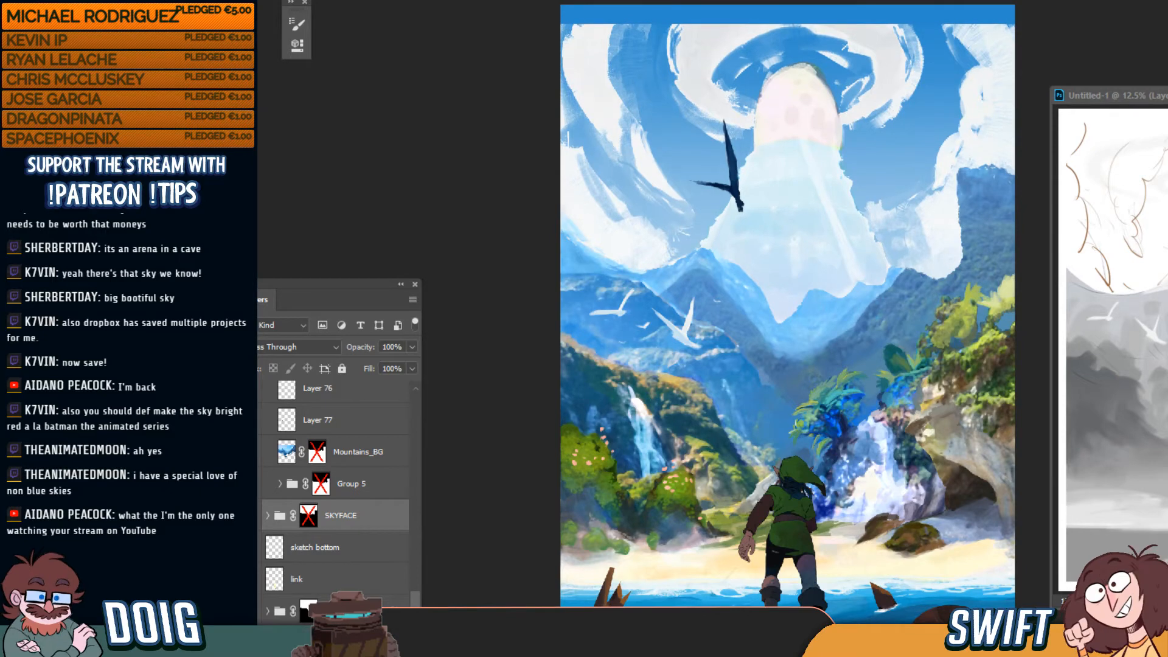
key(shift+Up)
key(shift+Up)
key(shift+Up)
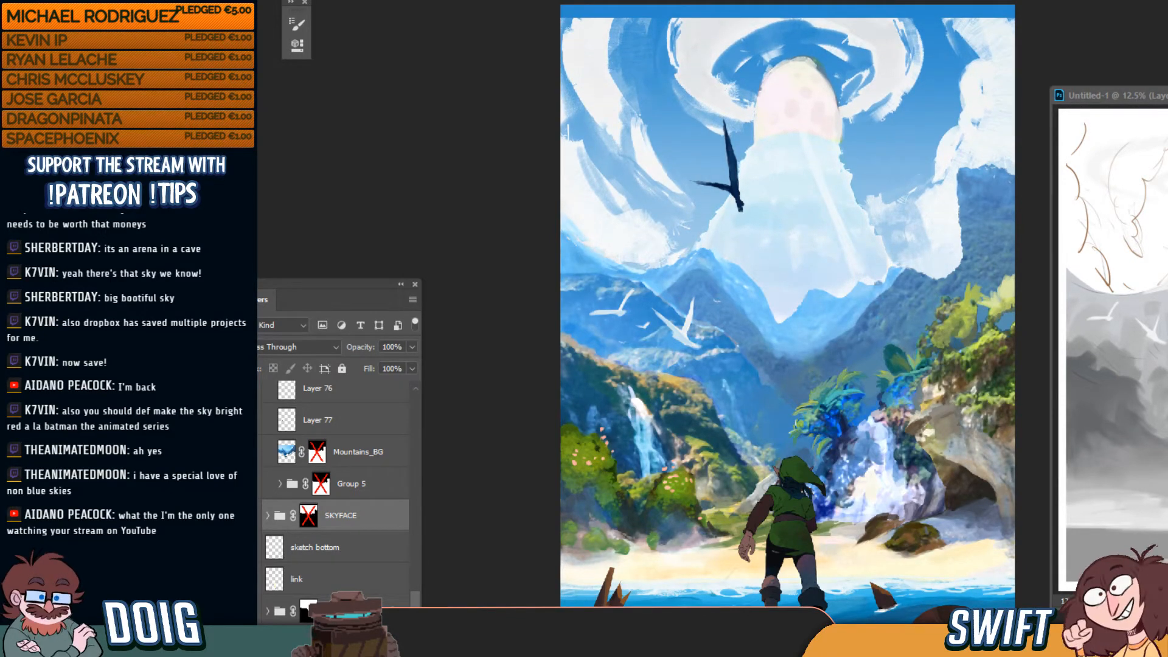
key(shift+Up)
key(shift+Up)
key(shift+Up)
key(shift+Up)
key(shift+Up)
key(shift+Up)
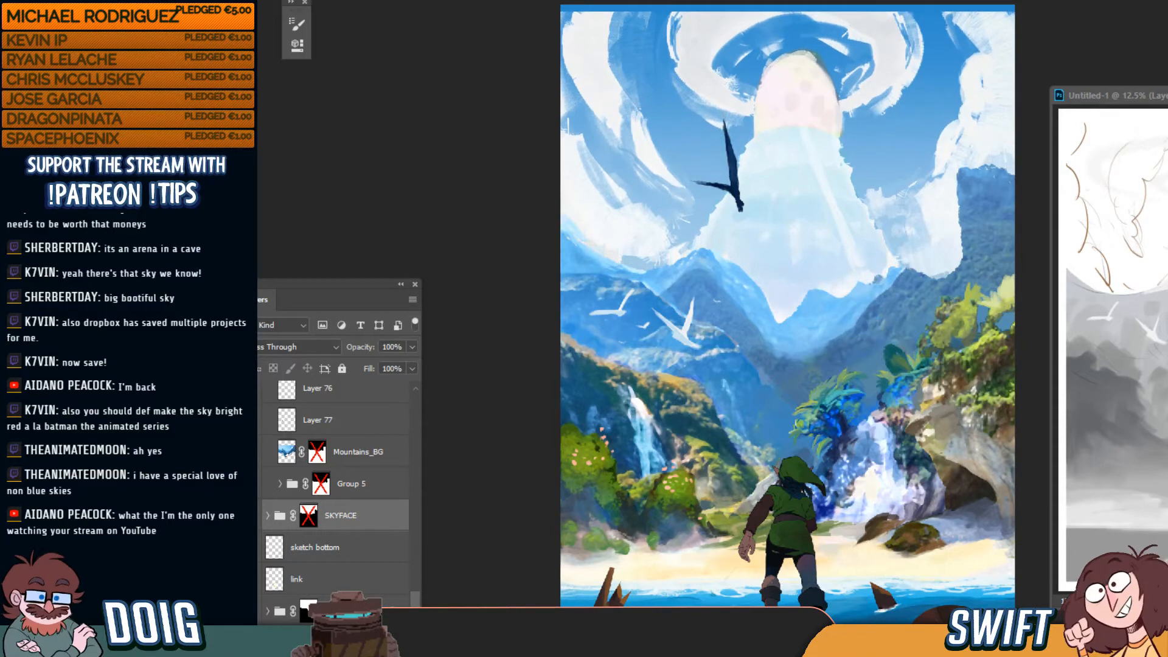
key(shift+Up)
key(shift+Up)
key(shift+Up)
key(shift+Up)
key(shift+Up)
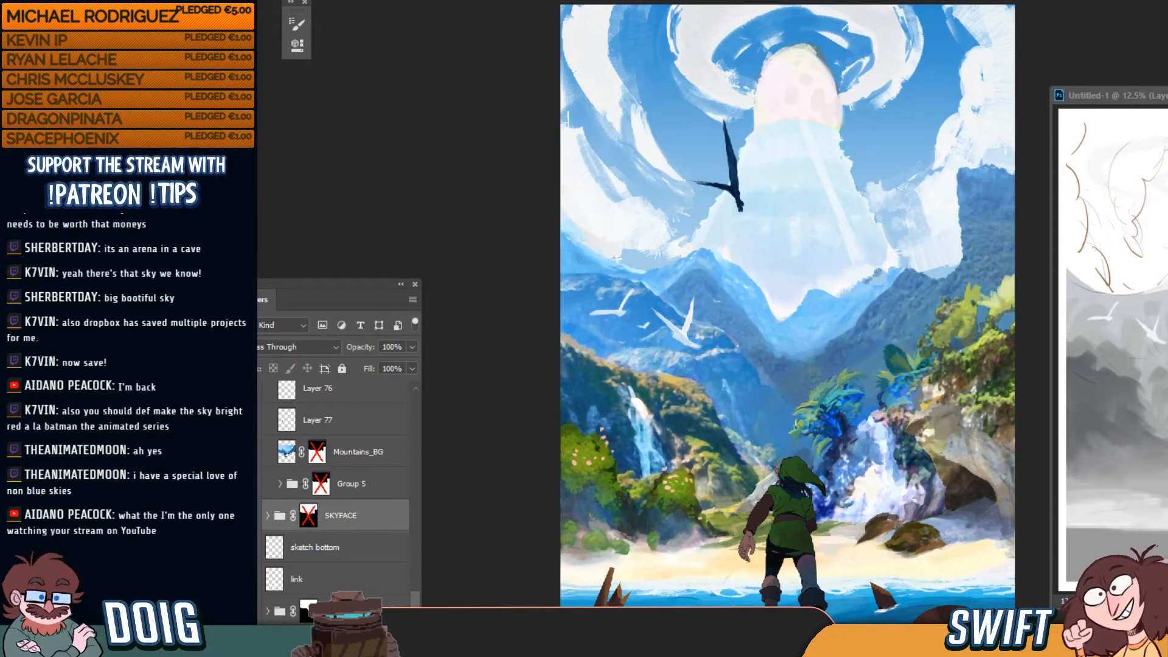
Lower the sky artwork again and fine-tune it so a thin blue strip shows along the top
key(shift+Down)
key(shift+Down)
key(shift+Down)
key(shift+Down)
key(shift+Down)
key(shift+Down)
key(shift+Down)
key(shift+Down)
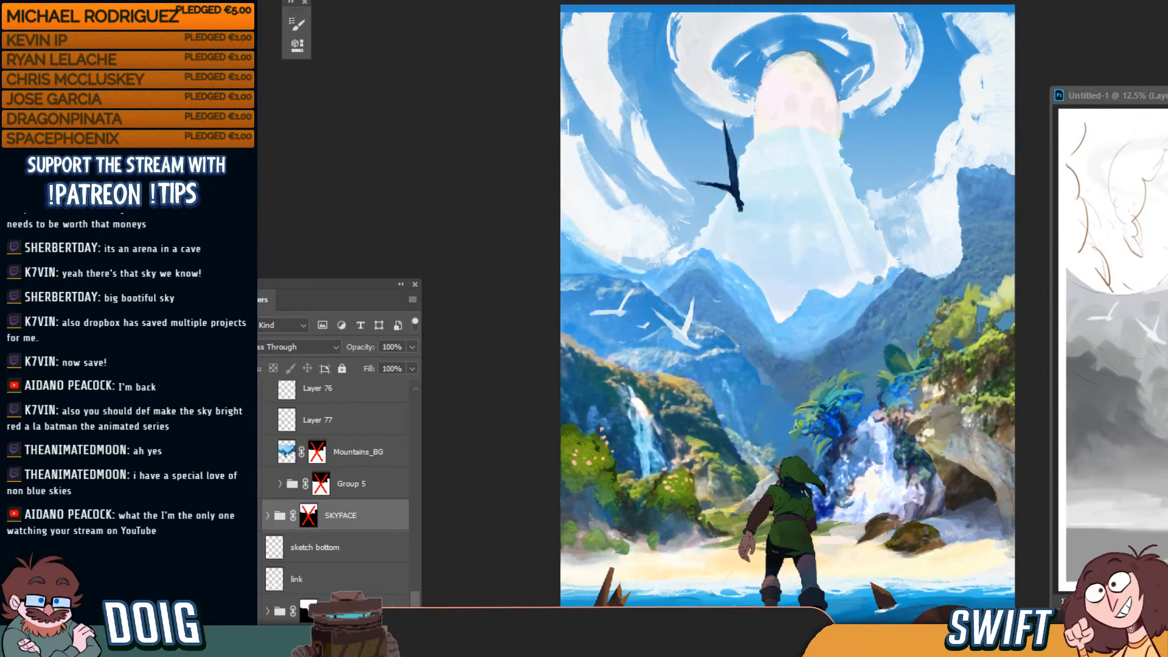
key(shift+Down)
key(shift+Down)
key(shift+Down)
key(shift+Down)
key(shift+Down)
key(shift+Down)
key(shift+Down)
key(shift+Down)
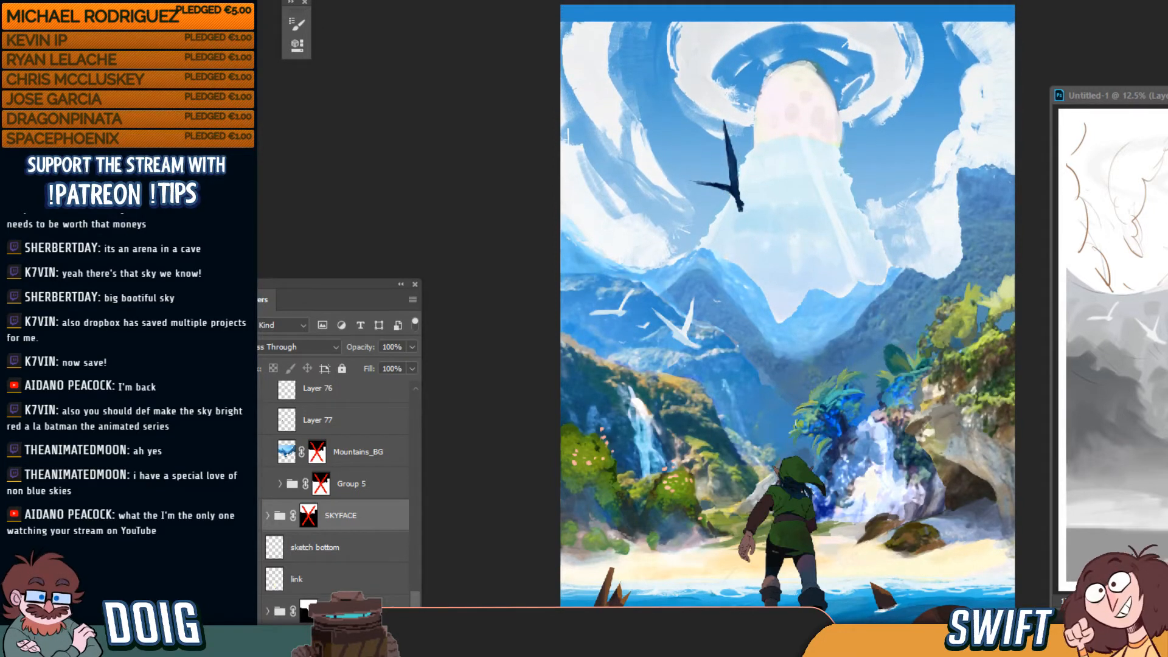
key(shift+Down)
key(shift+Down)
key(shift+Up)
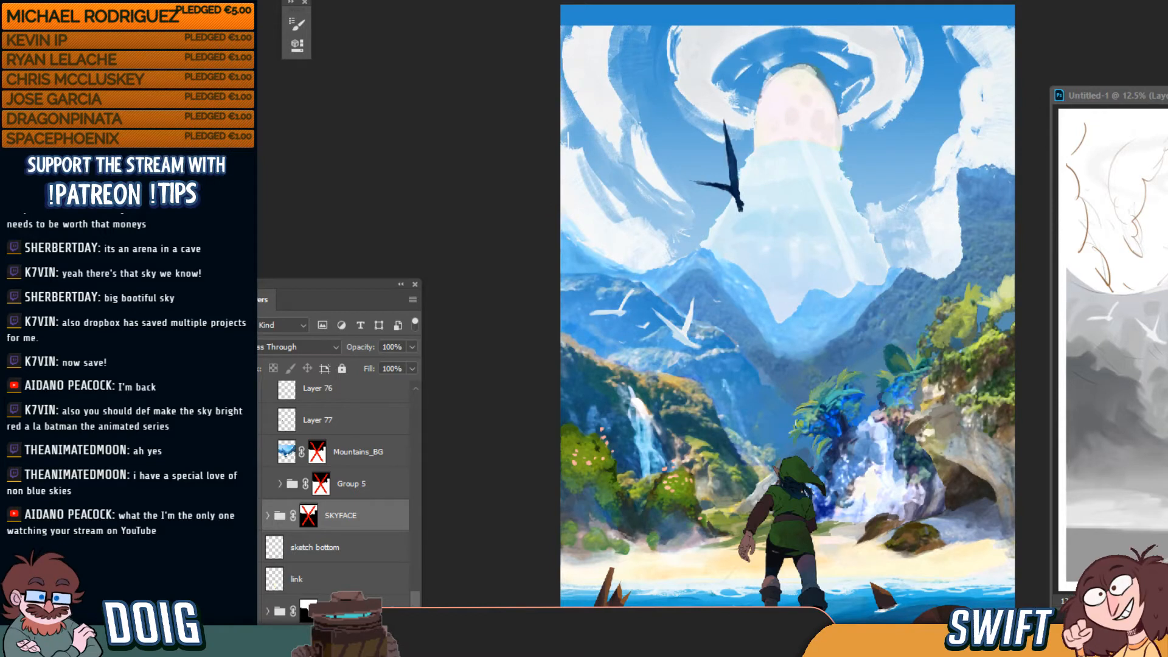
key(shift+Down)
key(shift+Up)
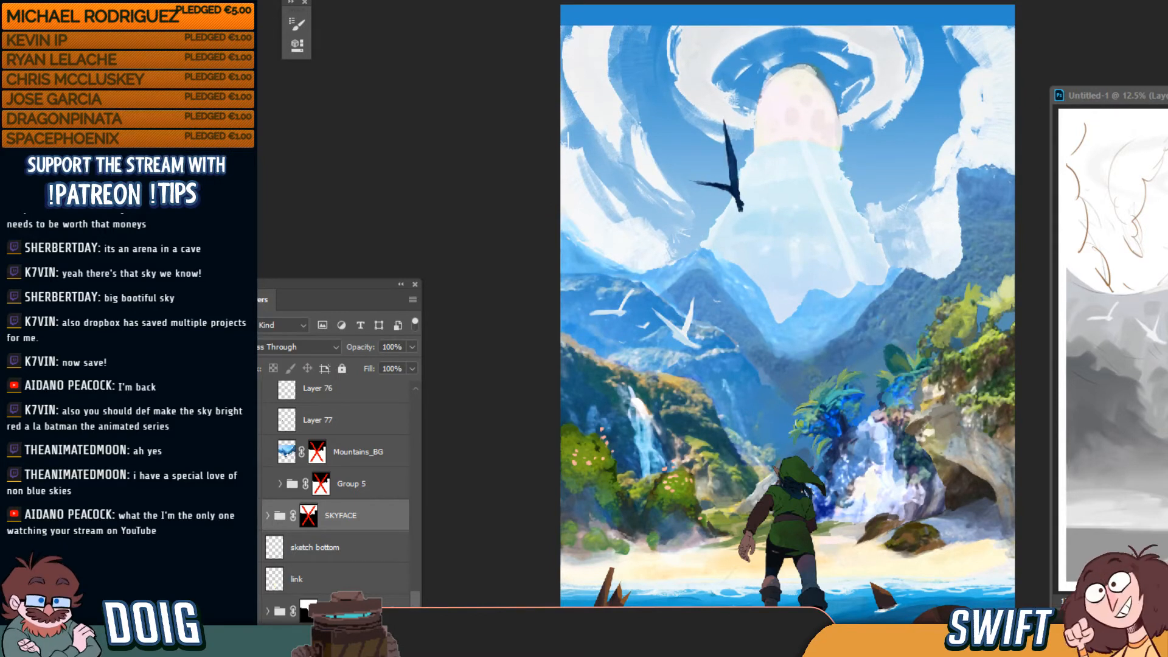
key(shift+Down)
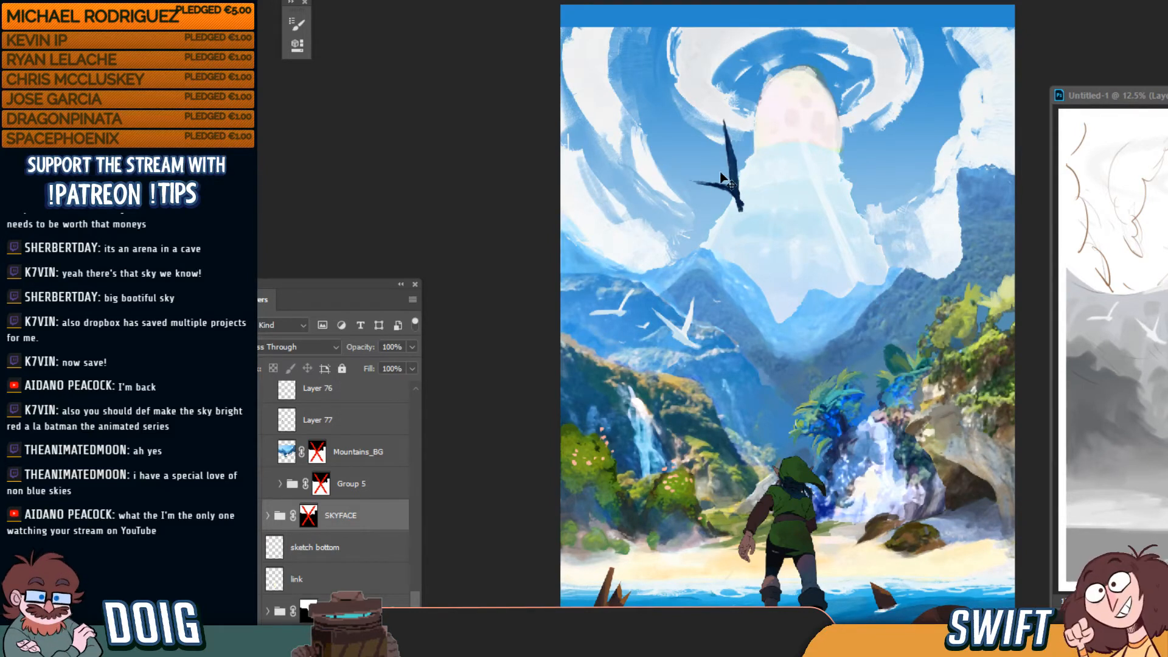
Expand the SKYFACE group to select Layer 82 and dismiss the Dropbox recent-files popup
ctrl+click(627, 56)
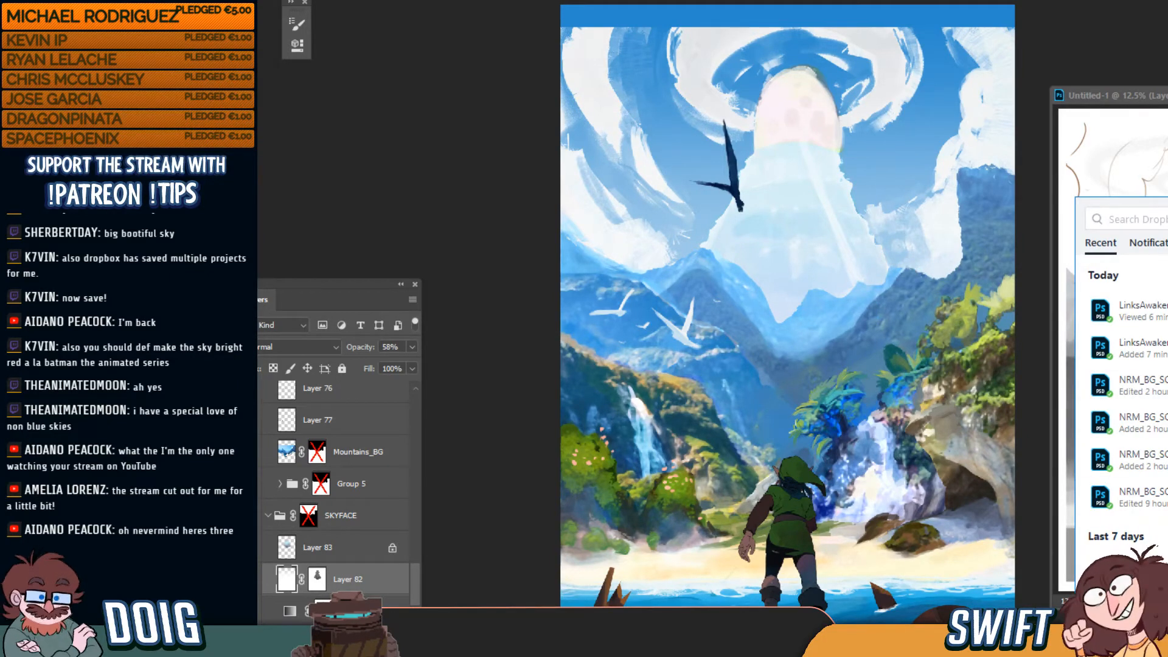
click(1121, 49)
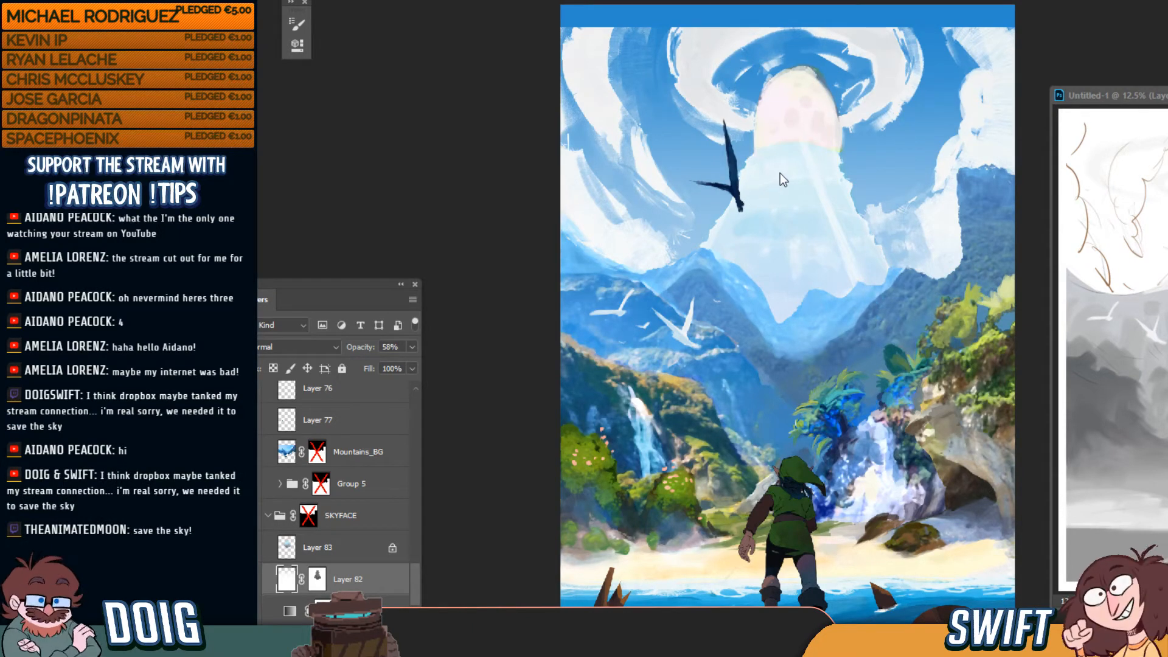
Pick the gradient layer from the canvas, select Layer 81, and check the eyedropper Sample option
ctrl+click(718, 49)
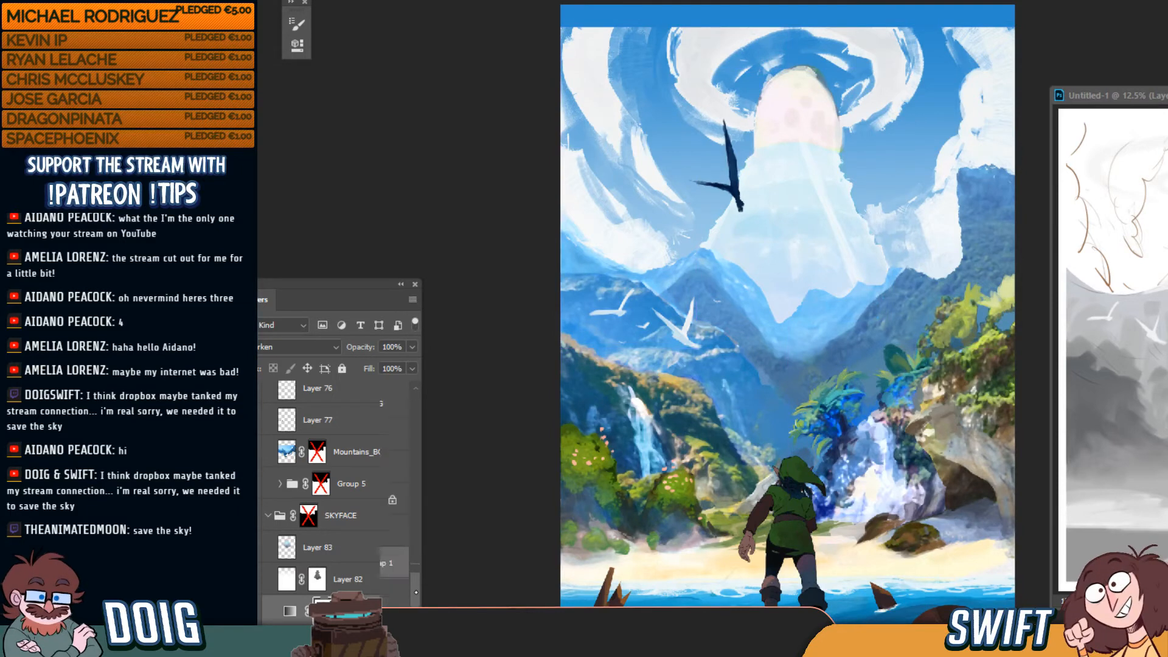
scroll(323, 548, down, 3)
click(323, 543)
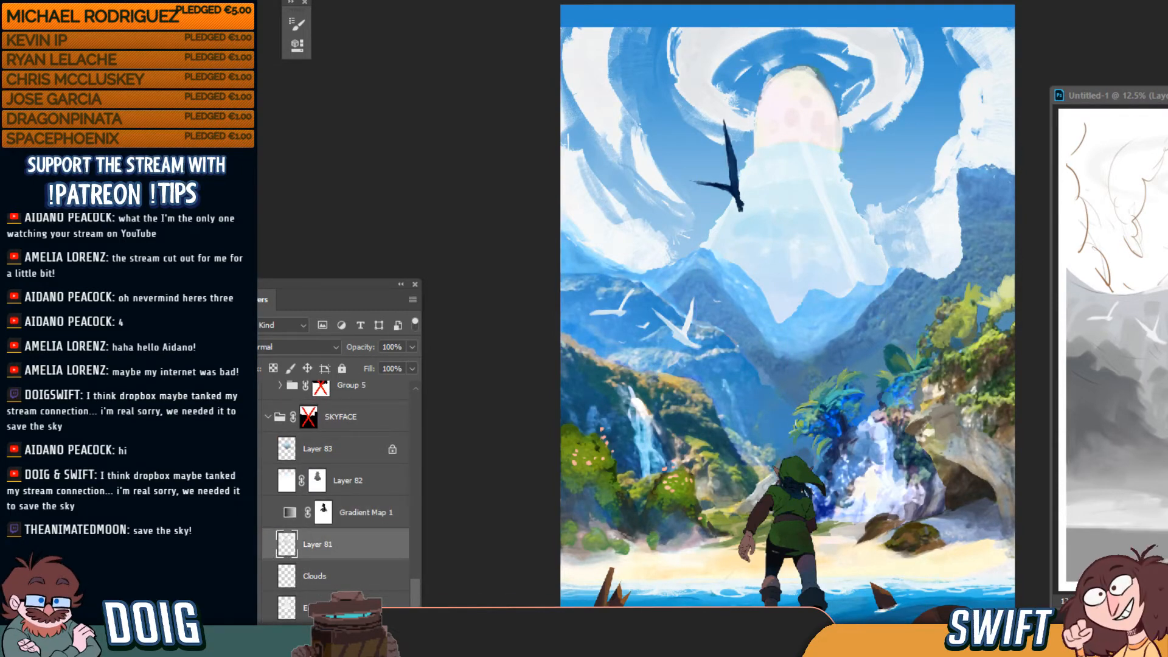
click(267, 513)
click(268, 513)
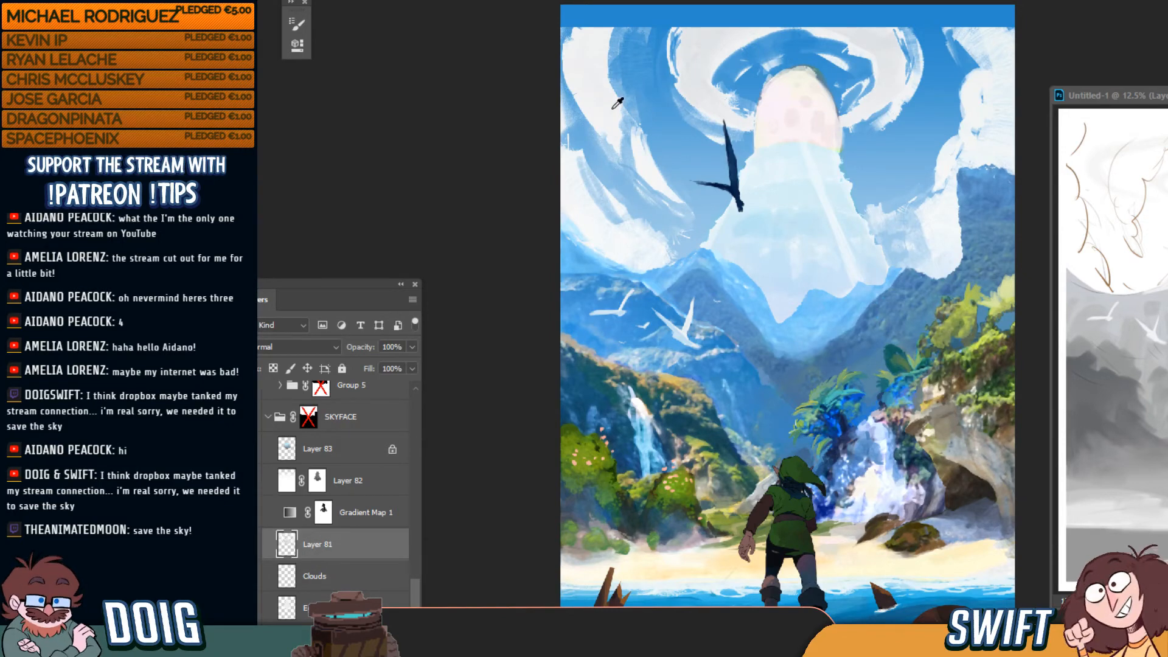
click(323, 1)
click(323, 1)
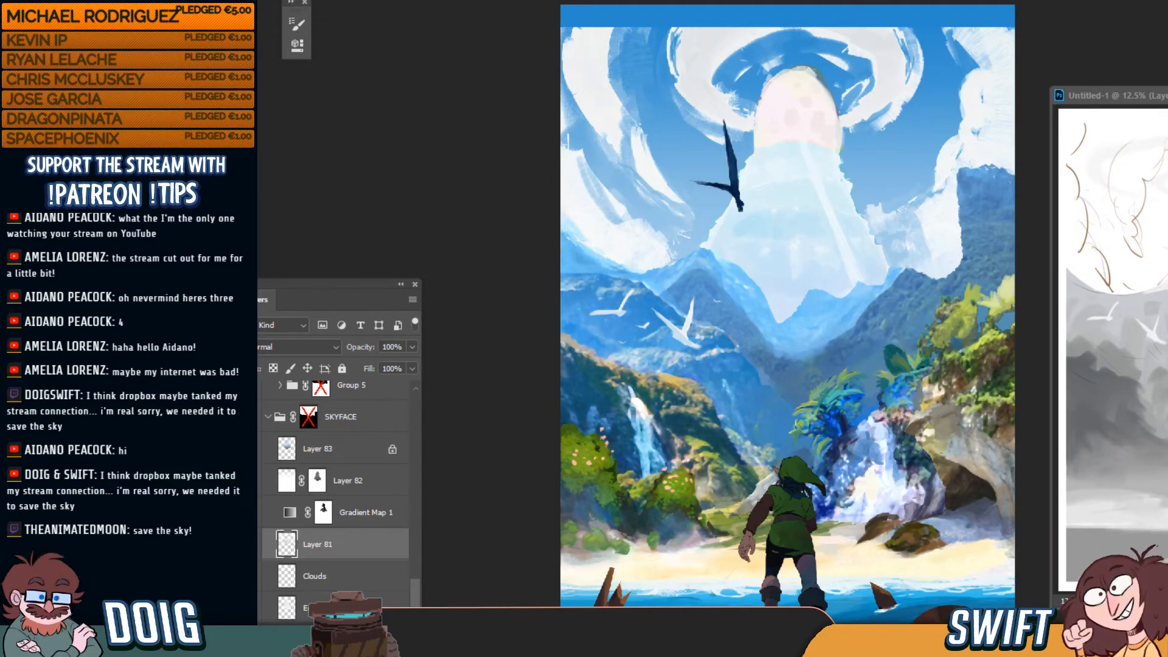
Switch to the Brush tool and shrink it to about 21 px
key(b)
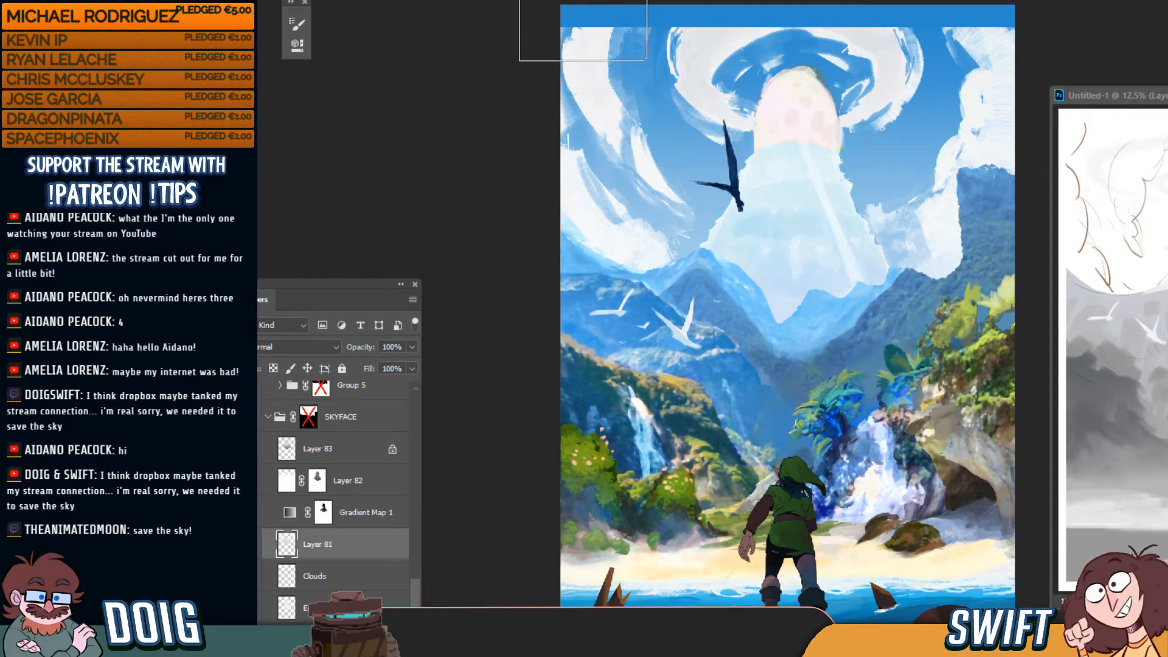
key([)
key([)
key([)
key([)
key([)
key([)
key([)
key([)
key([)
key([)
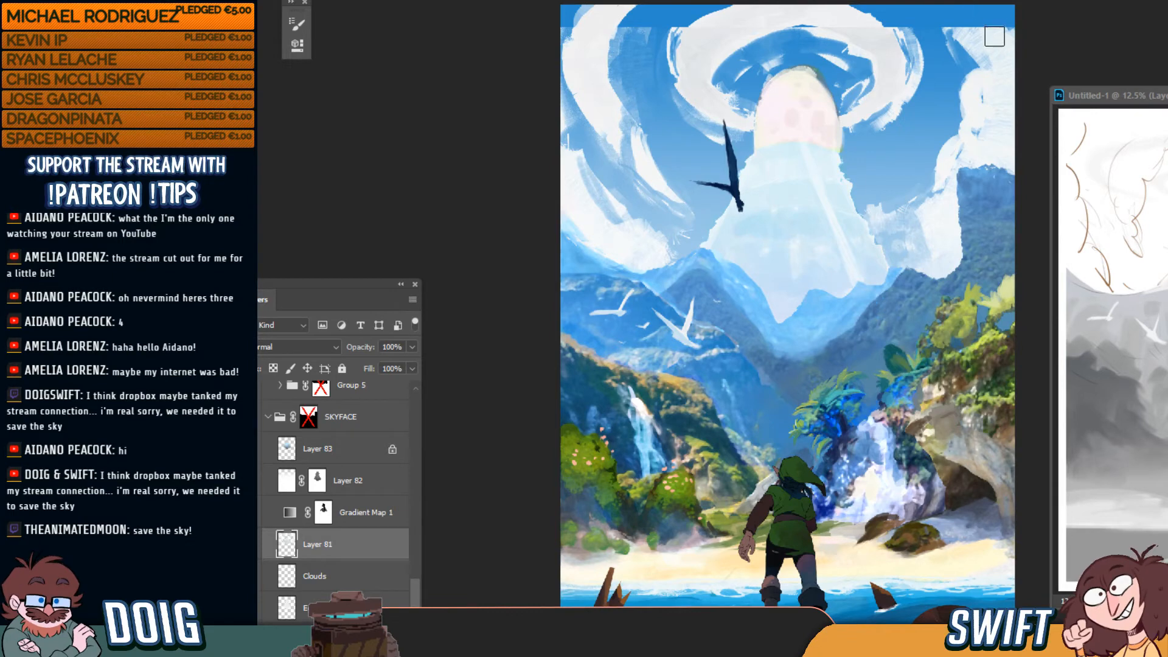
key(super)
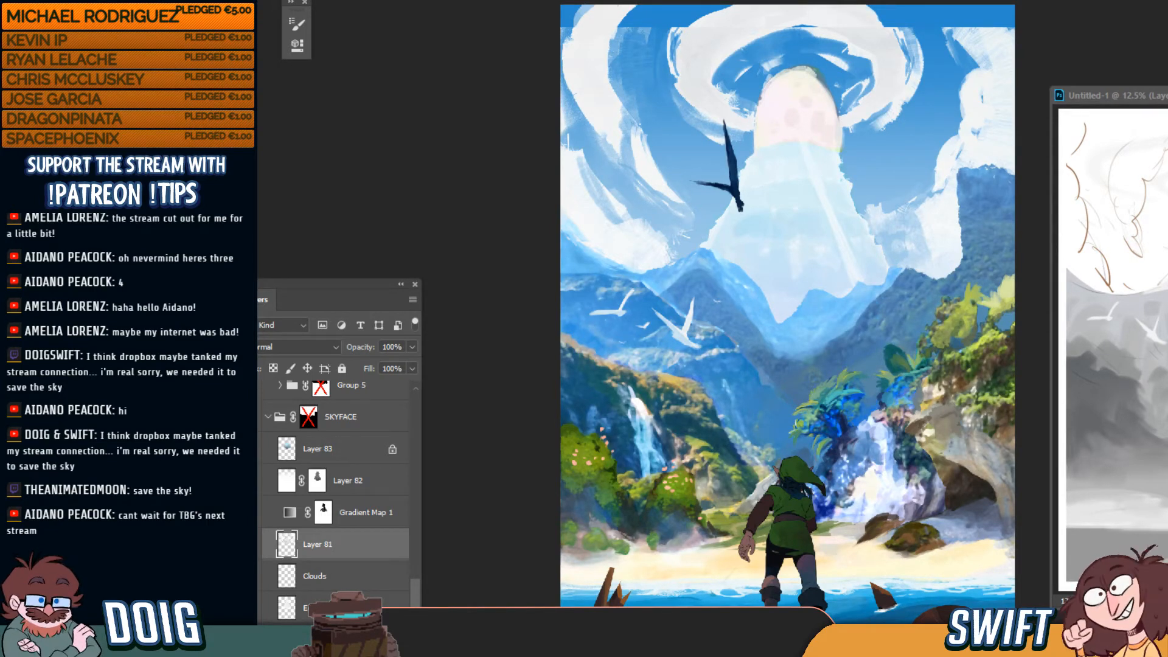
key(super)
key(super)
mouse_move(560, 649)
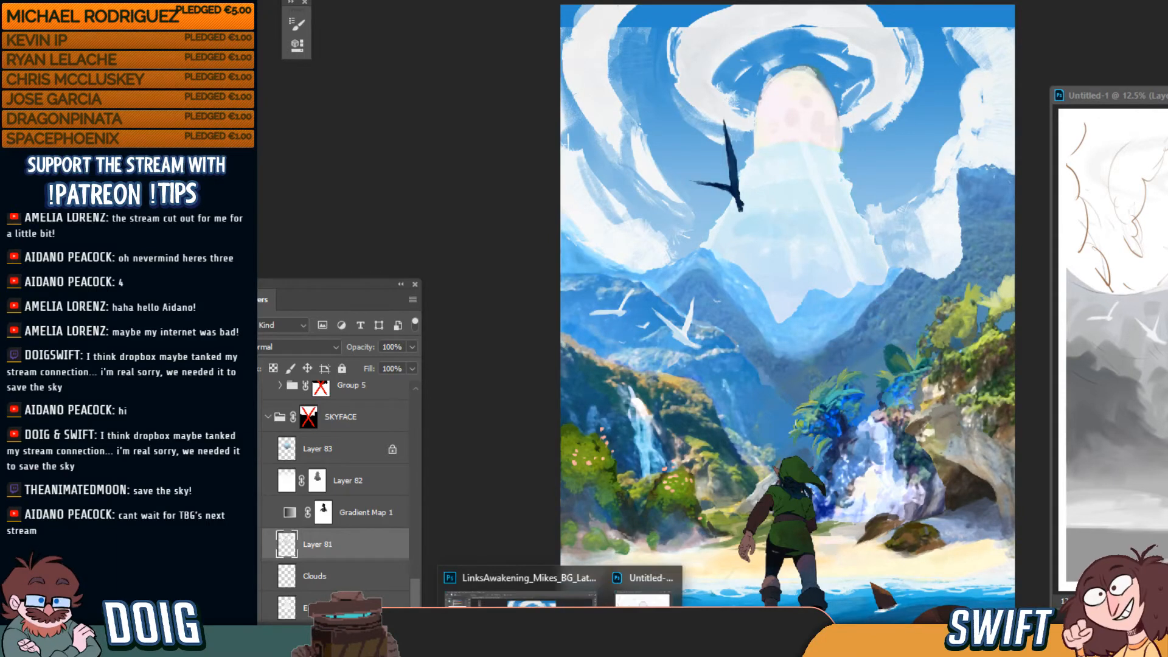
Switch to the older LinksAwakening_Mikes_BG.psd and close it without saving
click(510, 580)
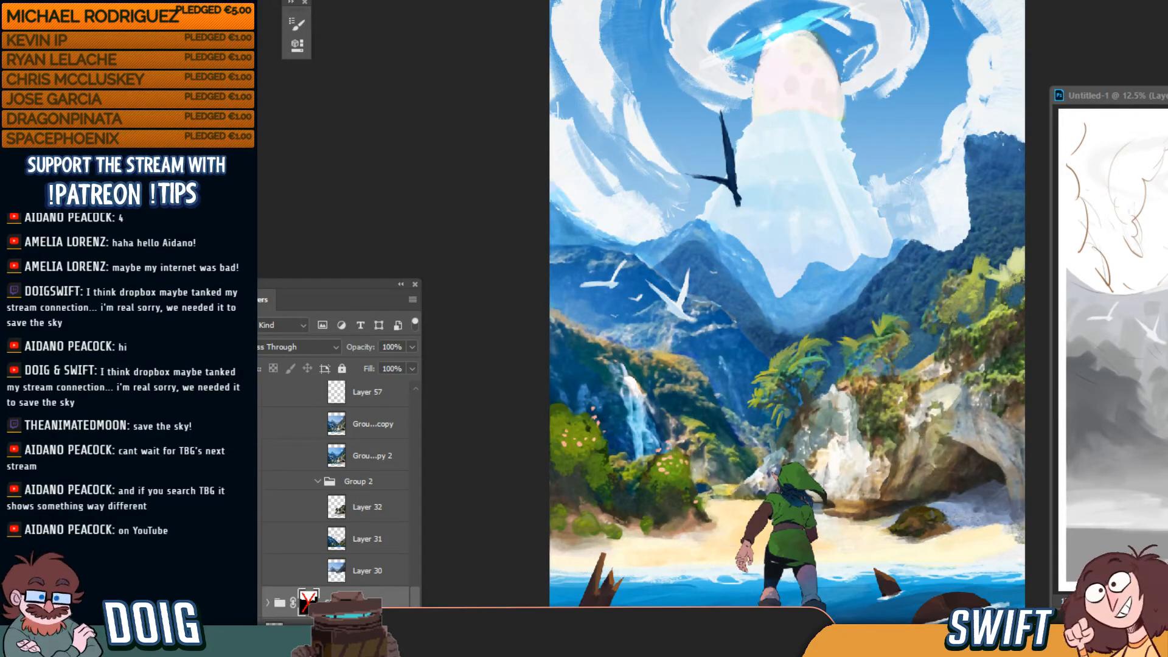
key(ctrl+w)
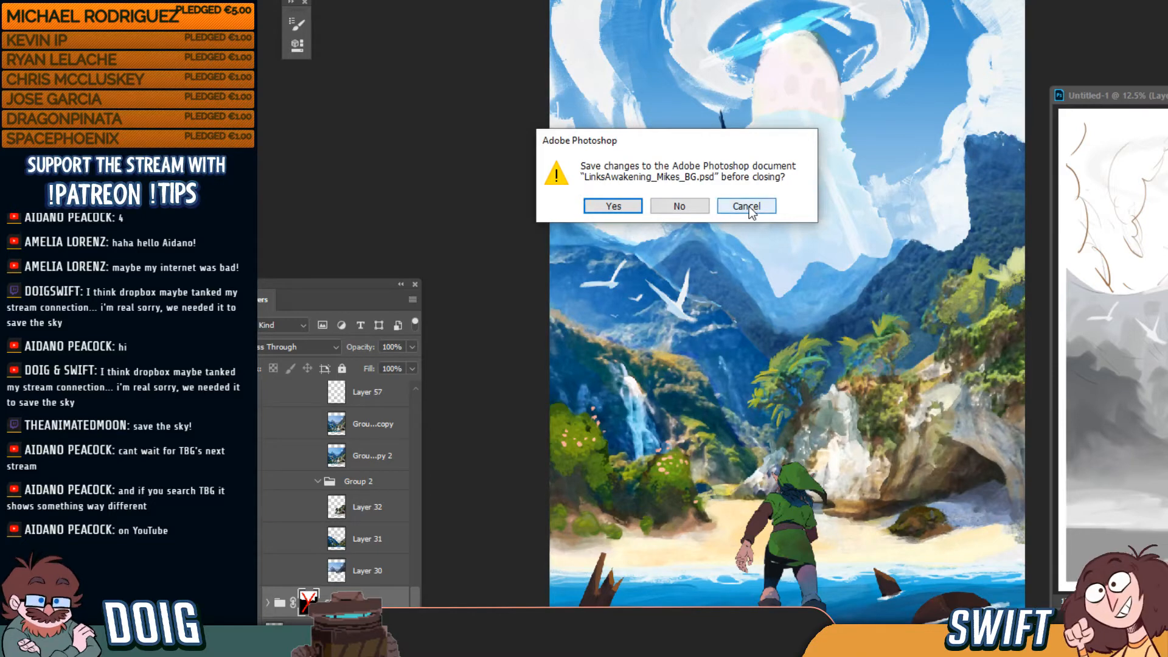
click(682, 207)
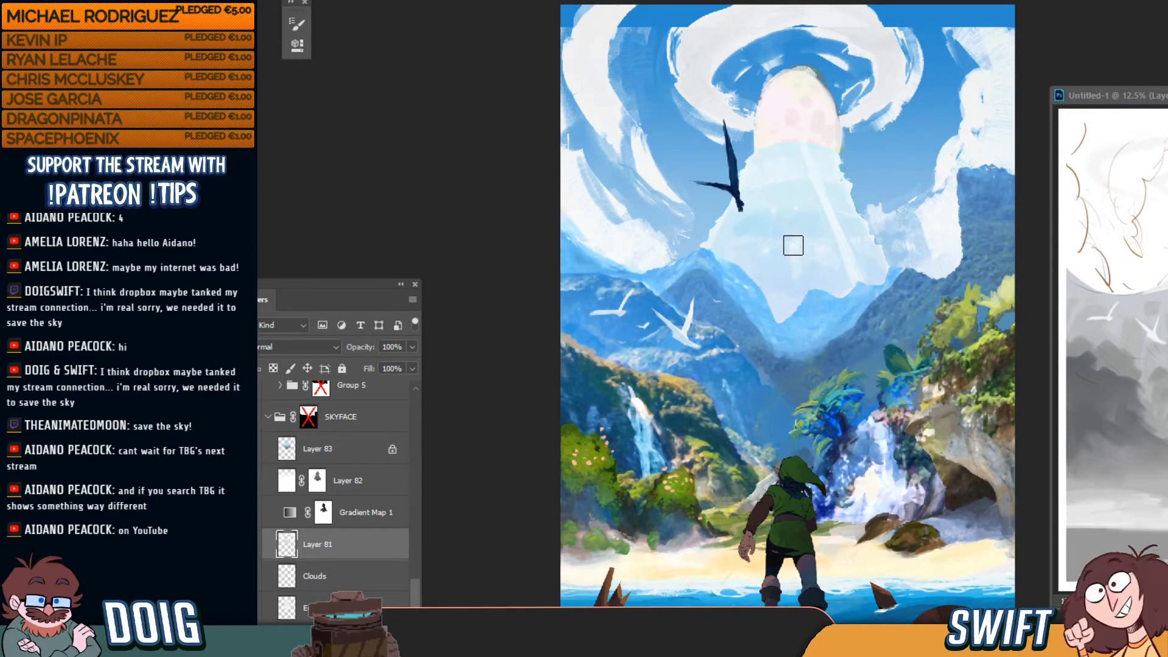
Switch to the Move tool and purge the undo history via Edit > Purge > Histories
key(v)
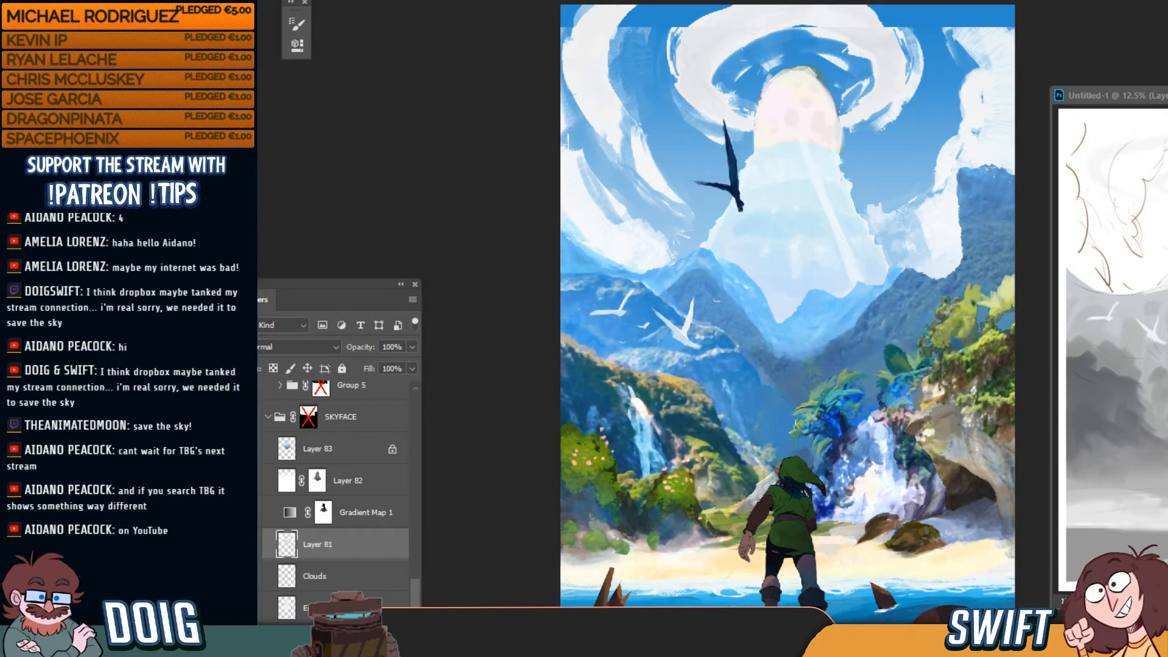
mouse_move(170, 384)
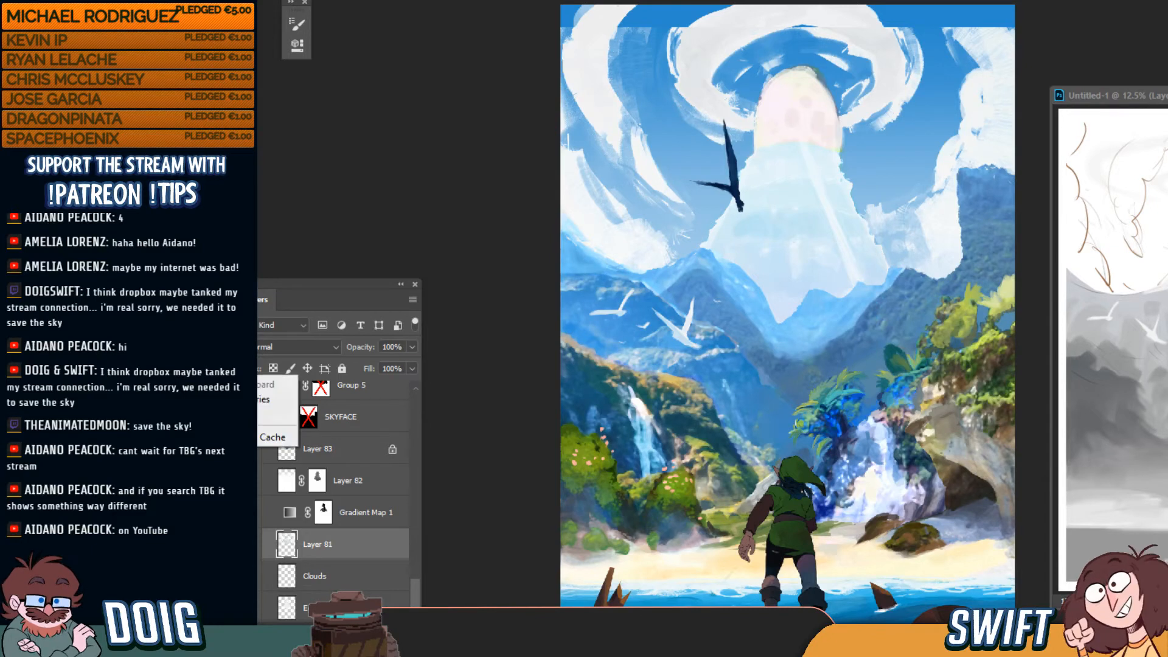
click(271, 415)
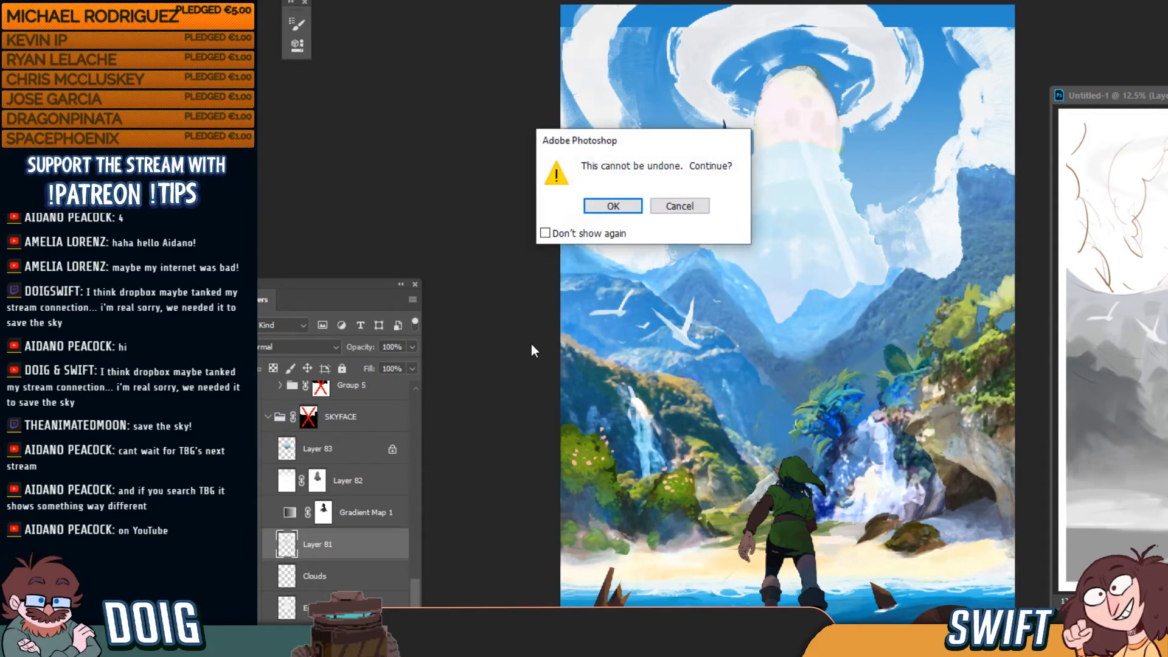
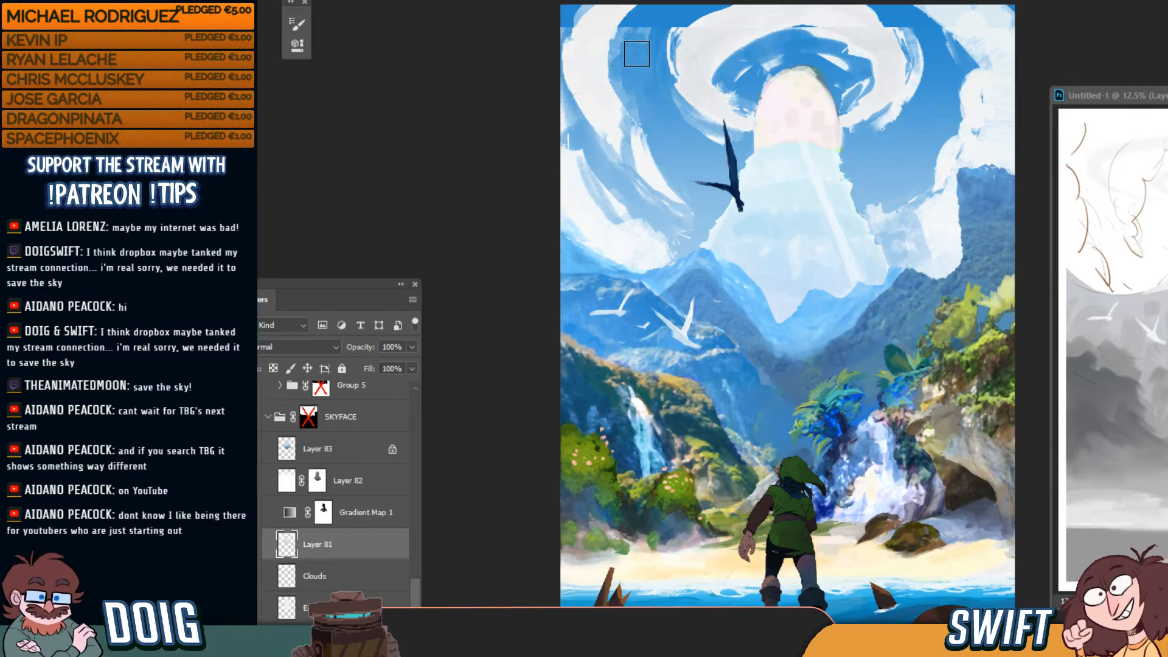
Sample a colour from the painting and zoom in on the mountains, waterfalls and Link
alt+click(743, 69)
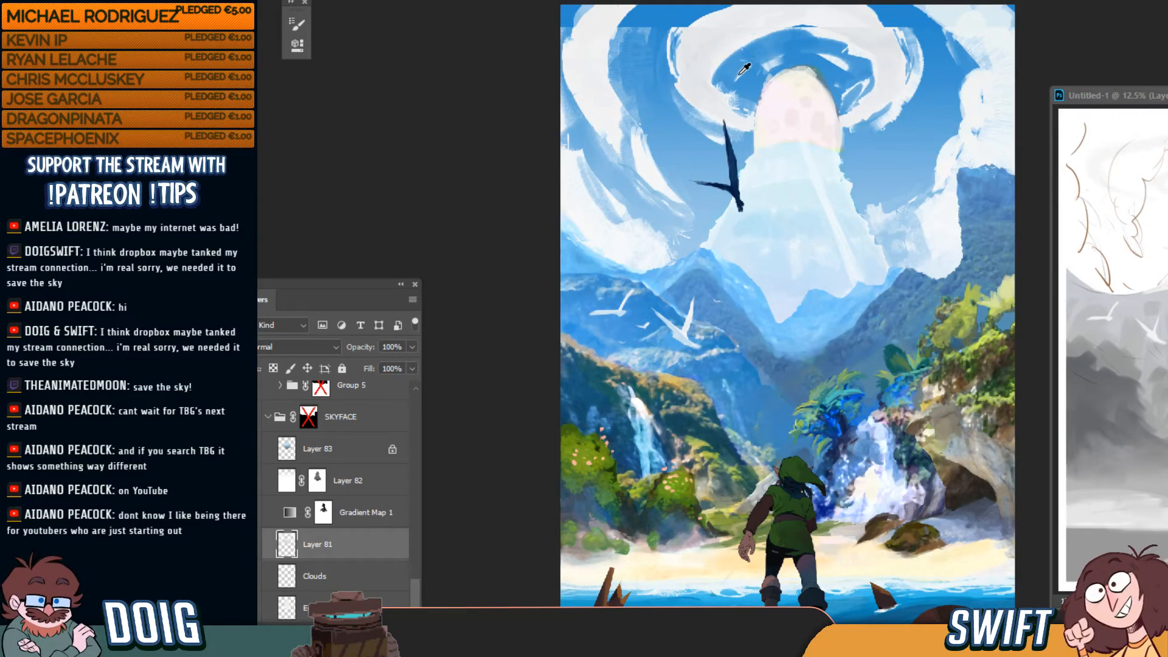
key(super)
key(super)
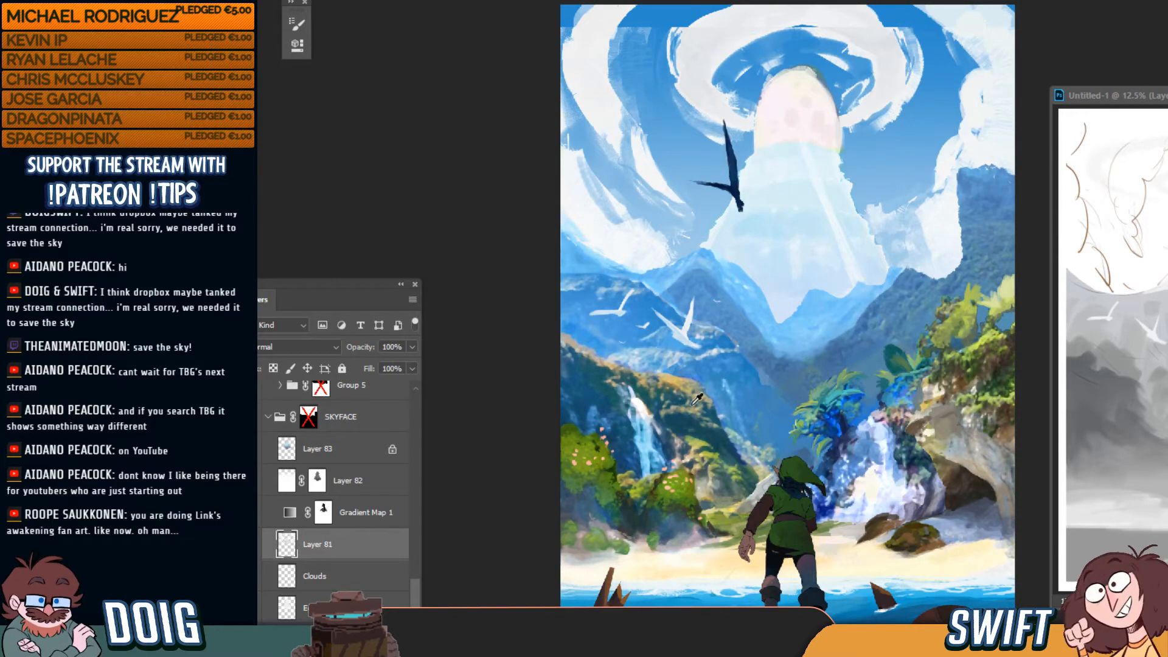
key(ctrl+plus)
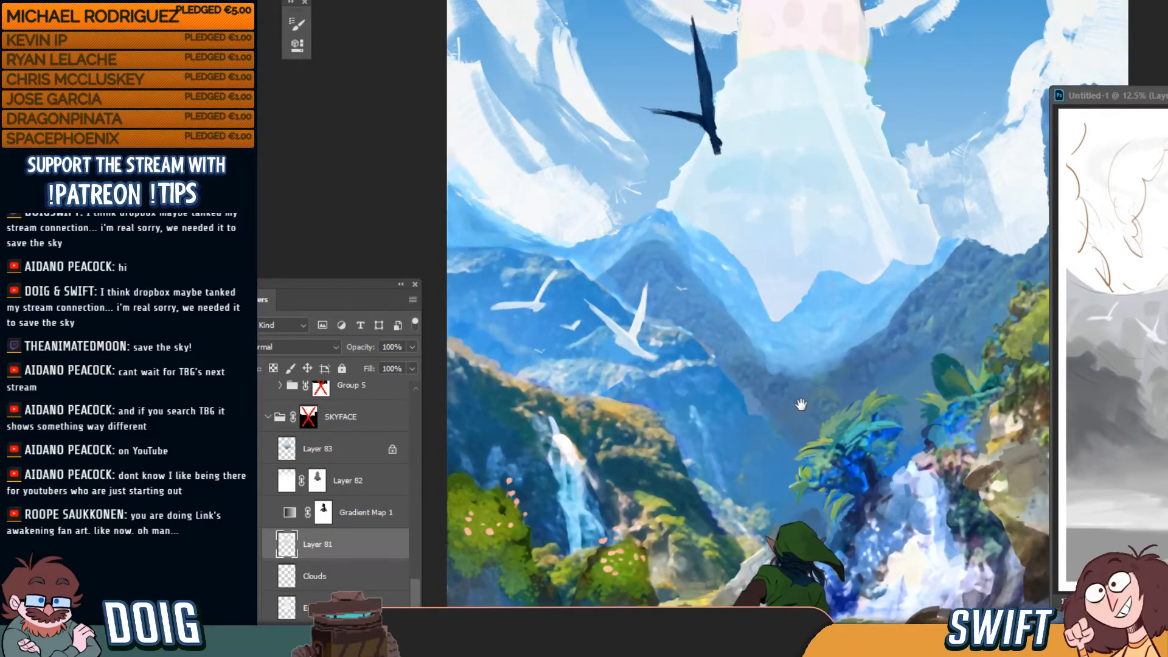
Pan down to Link on the beach, then drag the Untitled-1 sketch window slightly left
drag(802, 409, 771, 293)
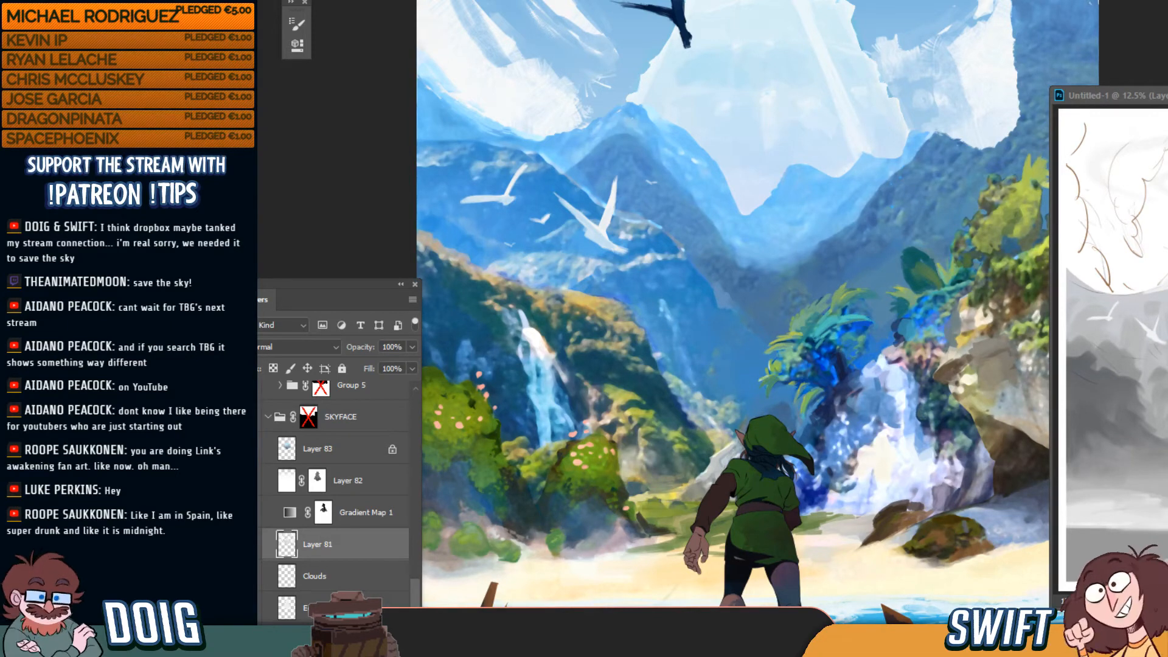
mouse_move(1124, 96)
mouse_down()
mouse_move(1089, 98)
mouse_move(1129, 95)
mouse_up()
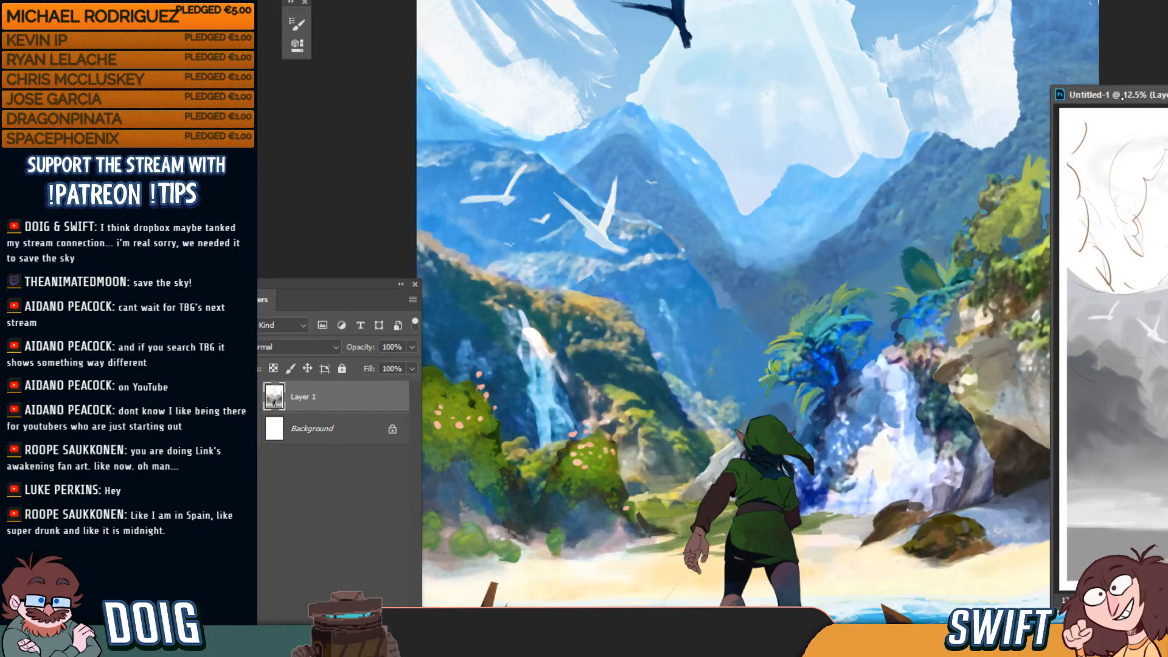
Activate the beach painting, raise the Layers panel to show more layers, and zoom out fully
click(734, 372)
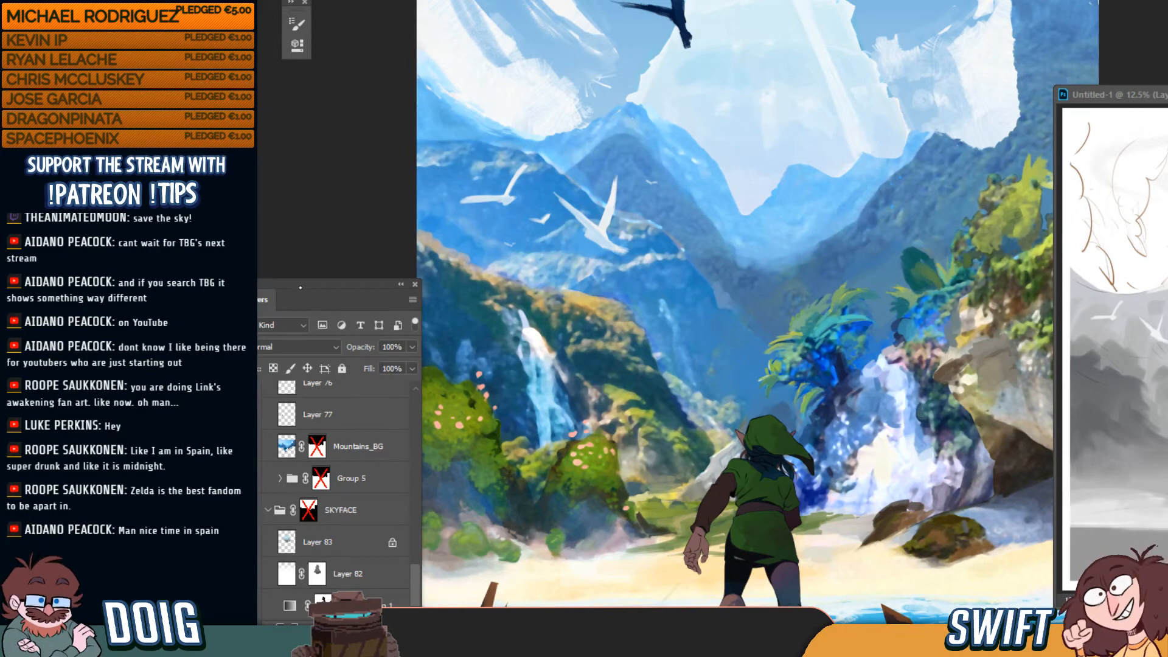
drag(303, 284, 298, 240)
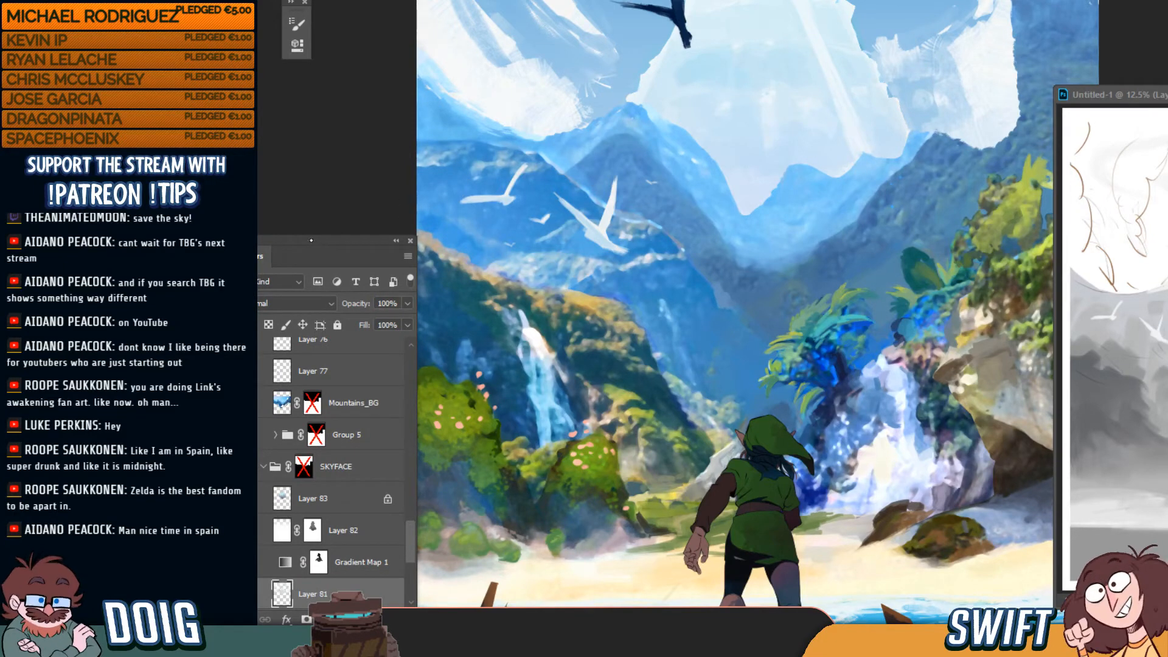
drag(294, 242, 295, 225)
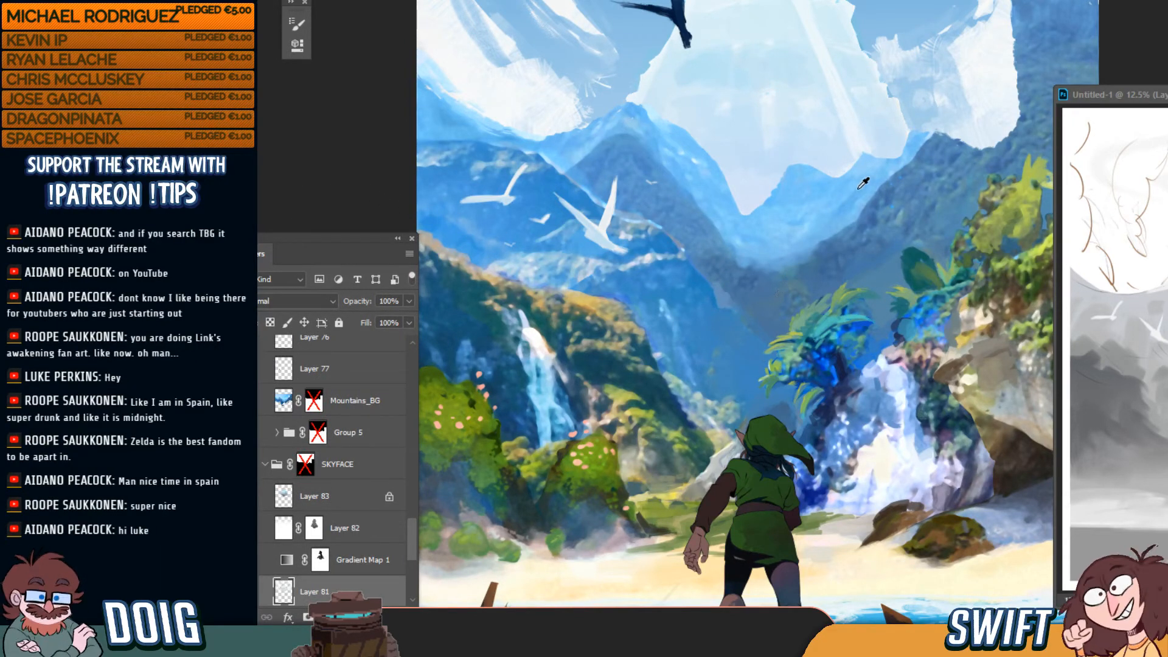
mouse_move(769, 264)
mouse_down()
mouse_move(734, 389)
mouse_move(753, 241)
mouse_move(736, 353)
mouse_move(733, 253)
mouse_move(731, 296)
mouse_move(731, 282)
mouse_up()
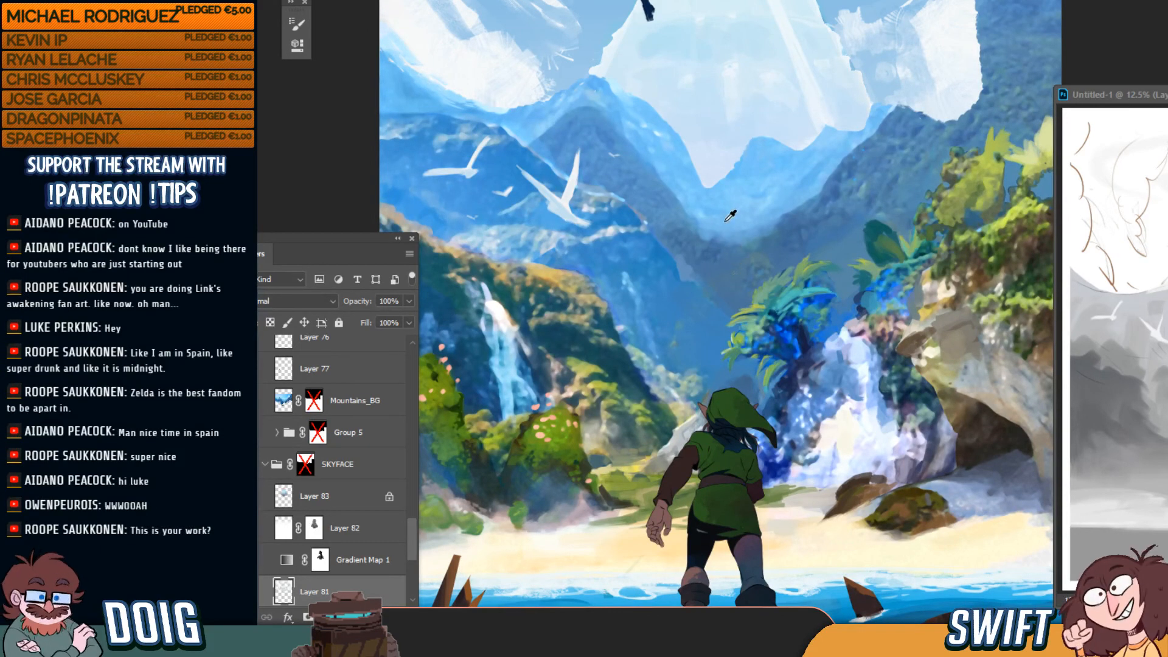
key(ctrl+minus)
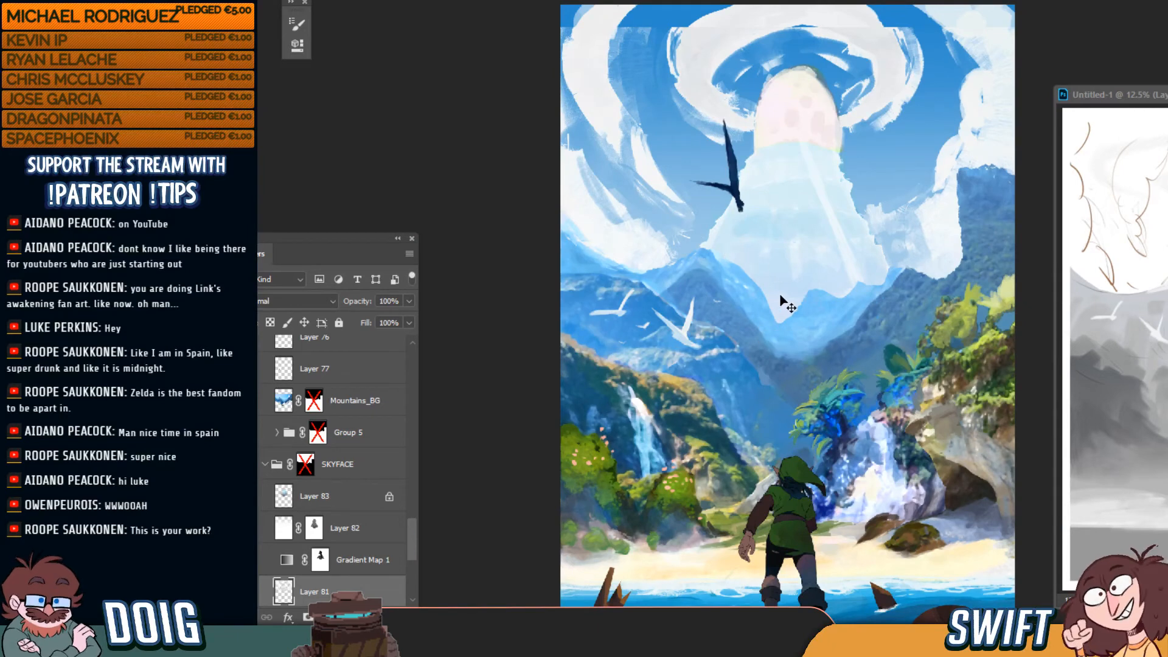
Zoom in and pan down to inspect Link wading into the water on the beach
key(ctrl+plus)
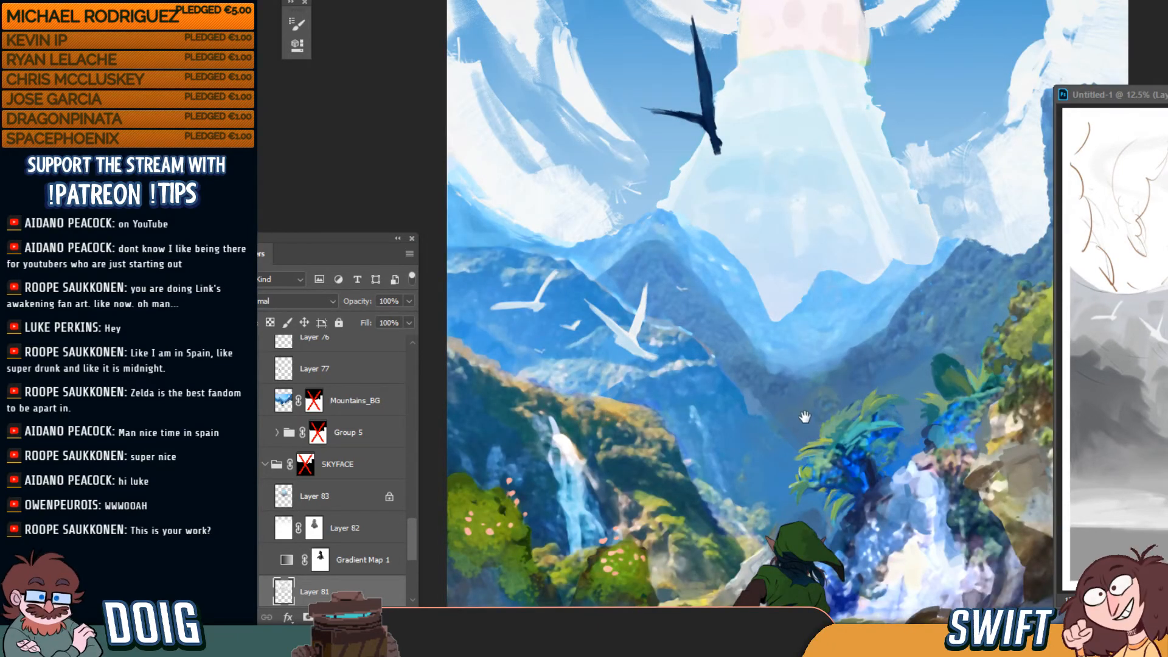
drag(797, 399, 754, 271)
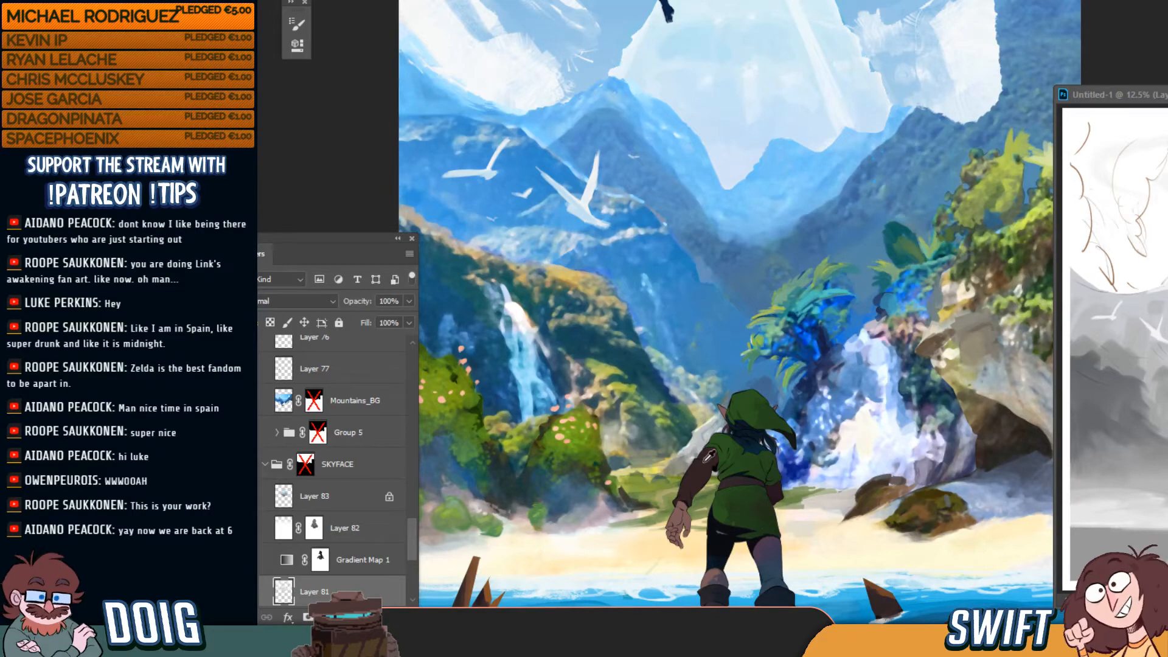
drag(712, 447, 727, 402)
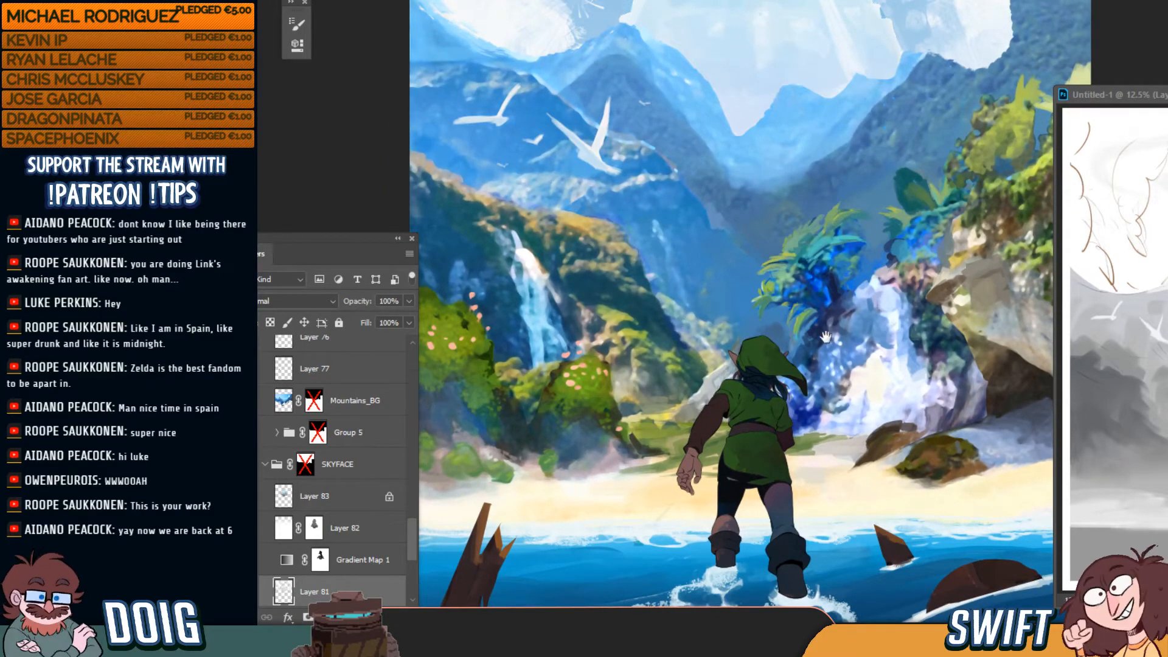
drag(832, 368, 809, 352)
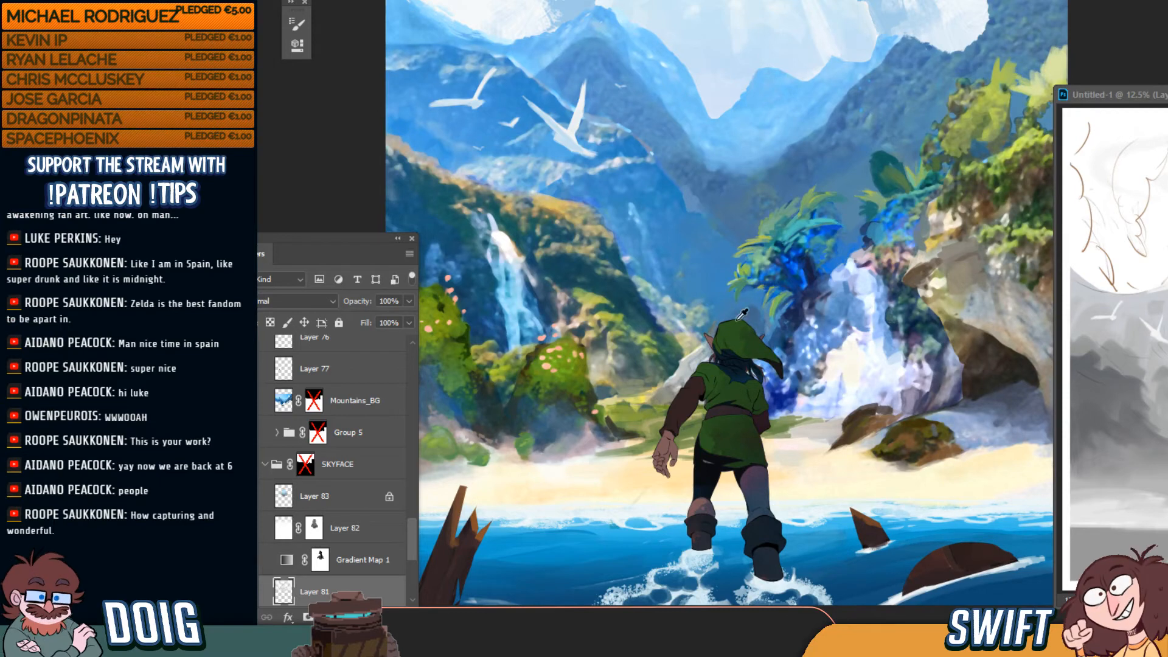
drag(752, 345, 761, 367)
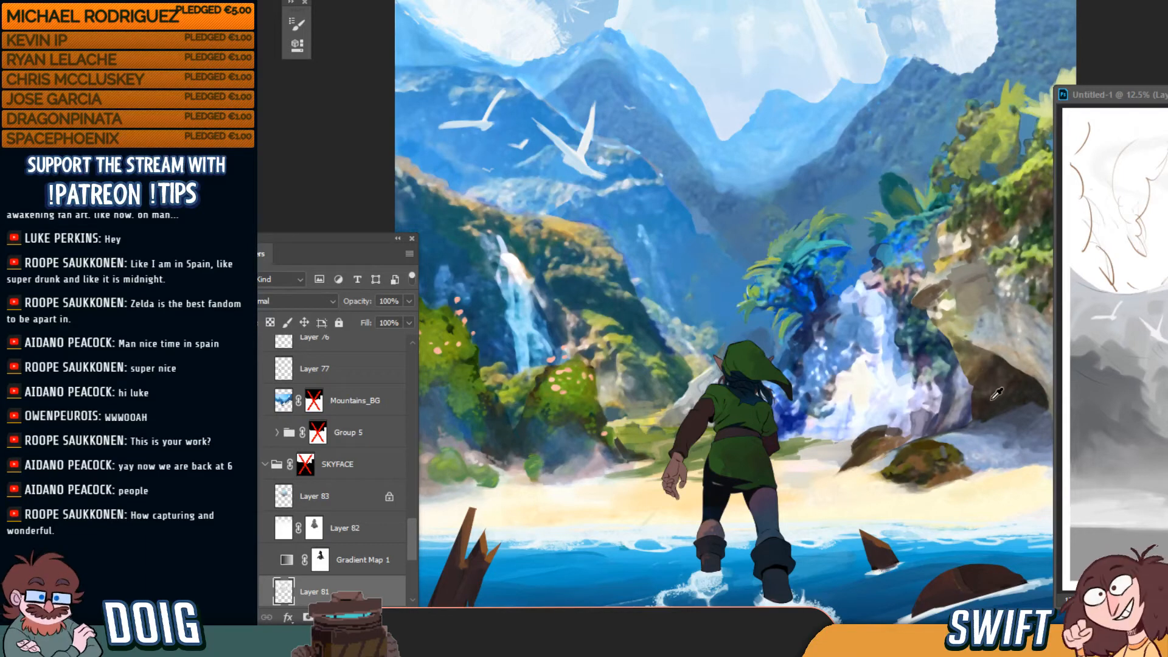
Shrink the brush to about 20 px, nudge the pale sky piece with Move, and fit the view
key(bracketleft)
key(bracketleft)
key(bracketleft)
key(bracketleft)
key(bracketleft)
key(bracketleft)
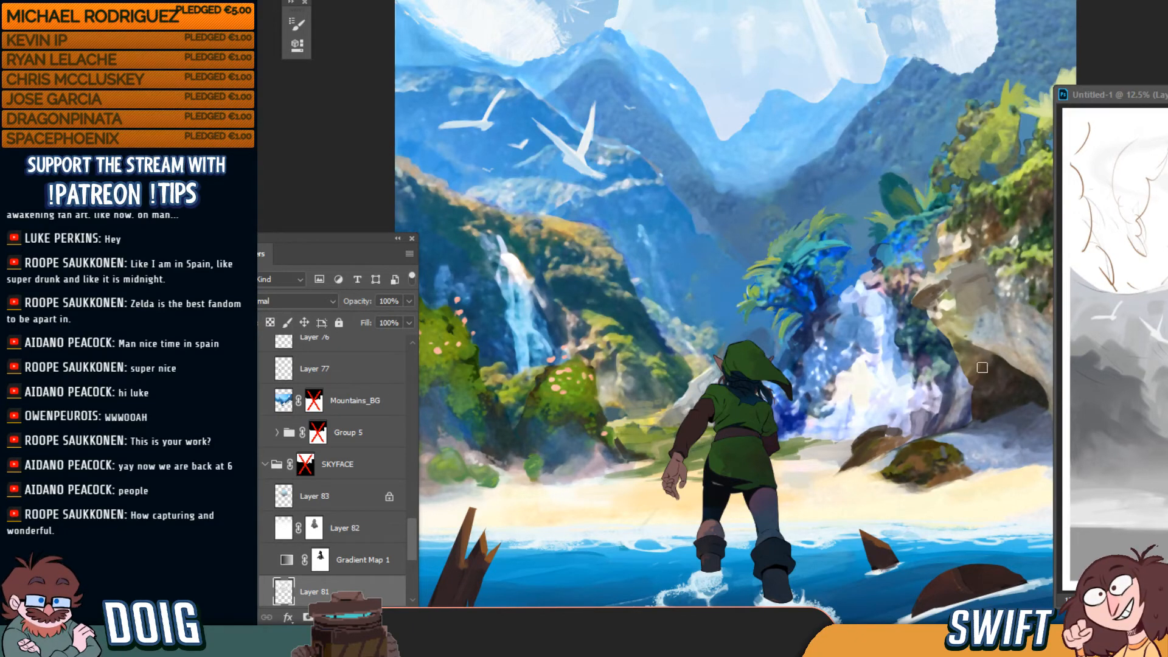
key(v)
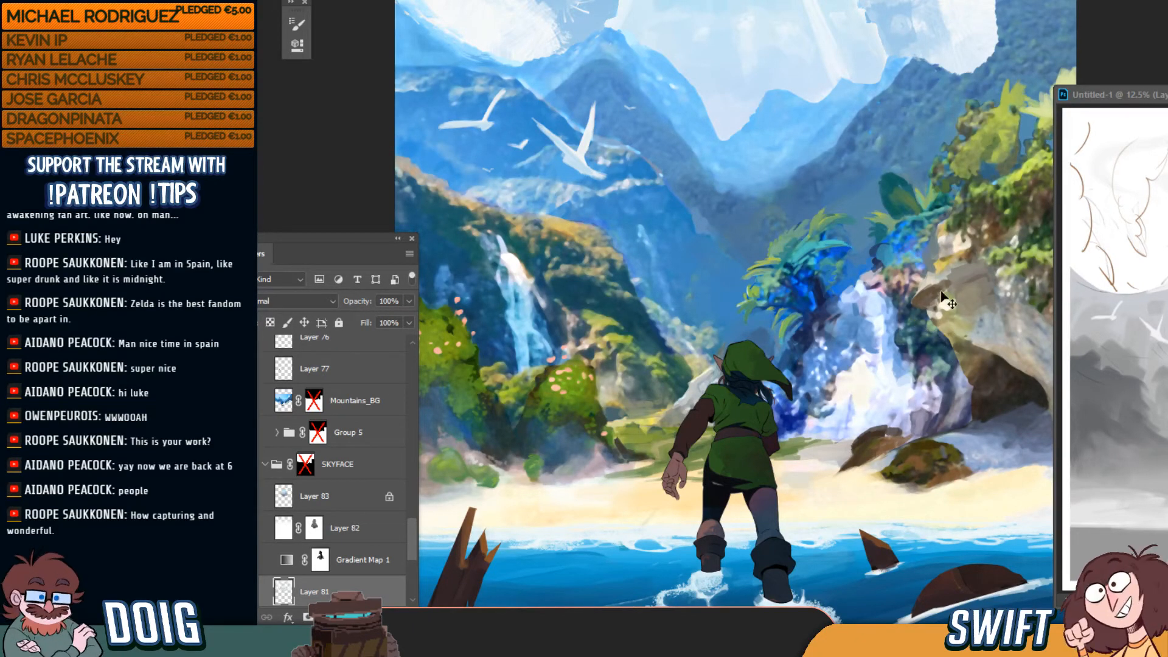
drag(943, 293, 965, 281)
drag(845, 358, 851, 538)
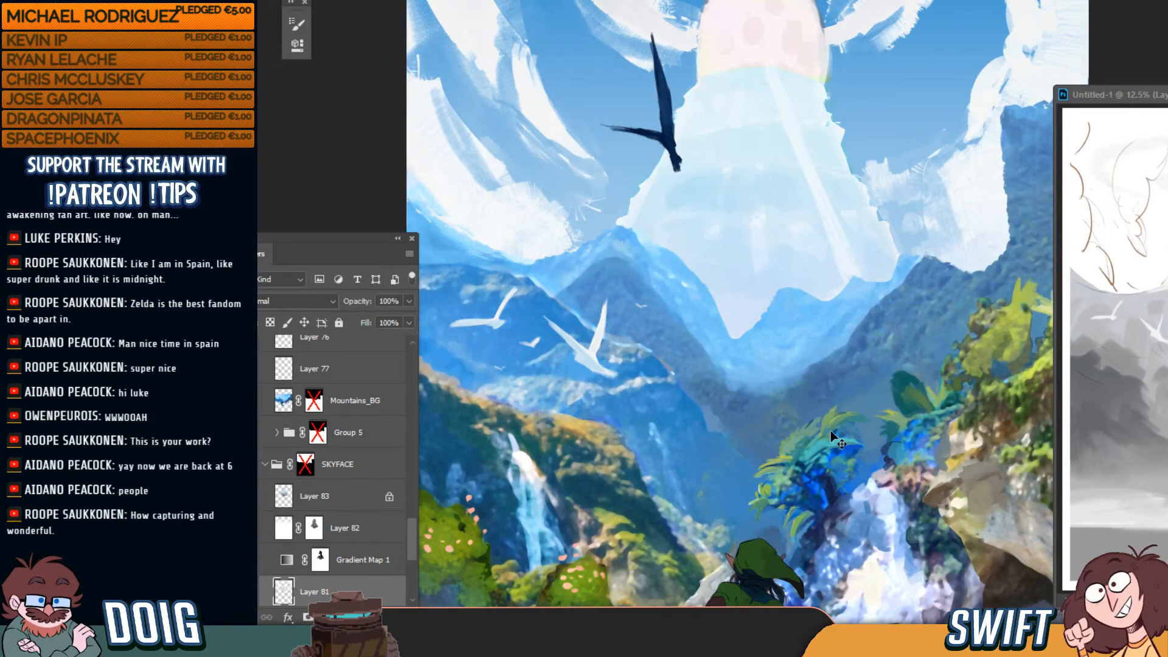
key(ctrl+0)
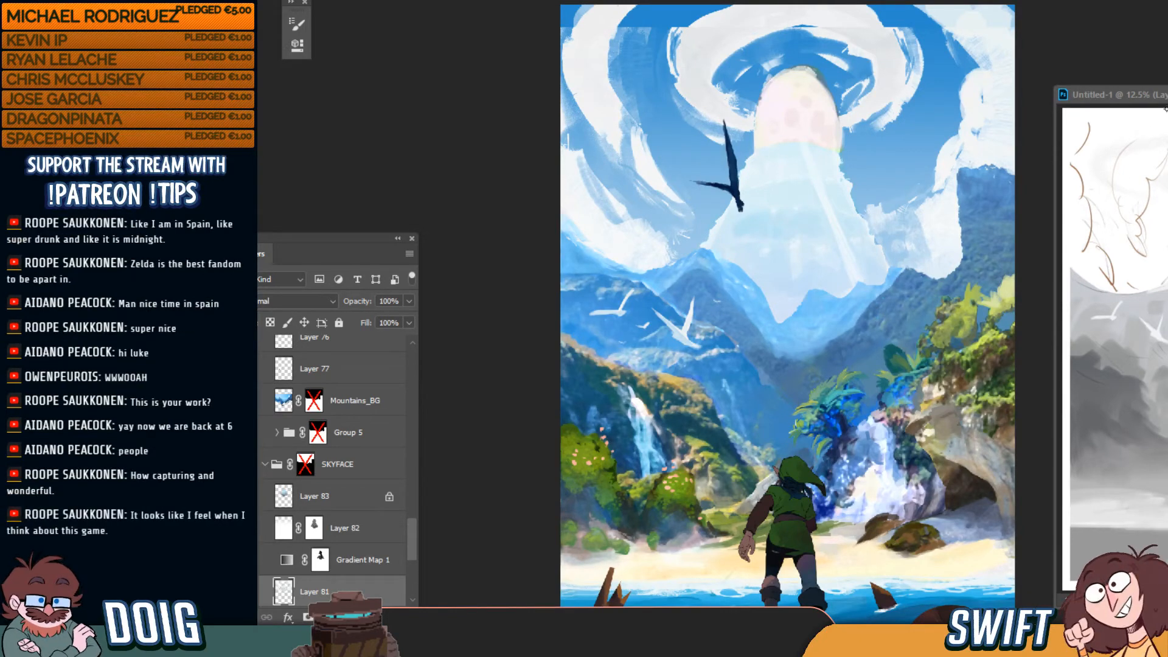
Move the Untitled-1 sketch window down and to the left
drag(1167, 93, 1140, 114)
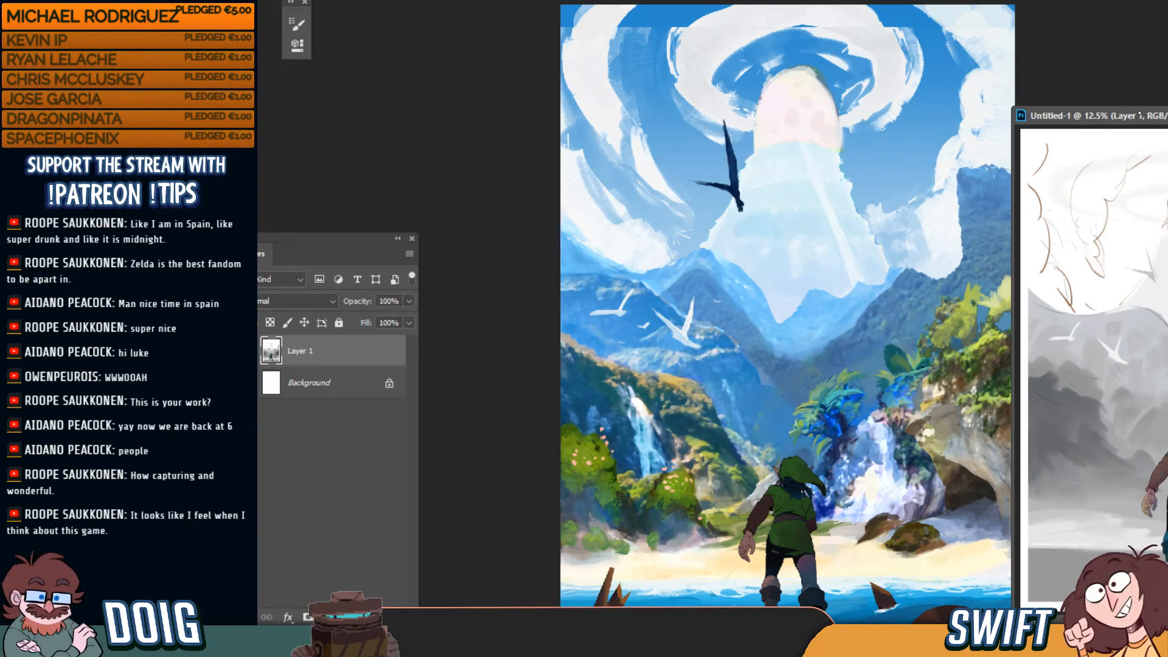
drag(1139, 114, 1140, 113)
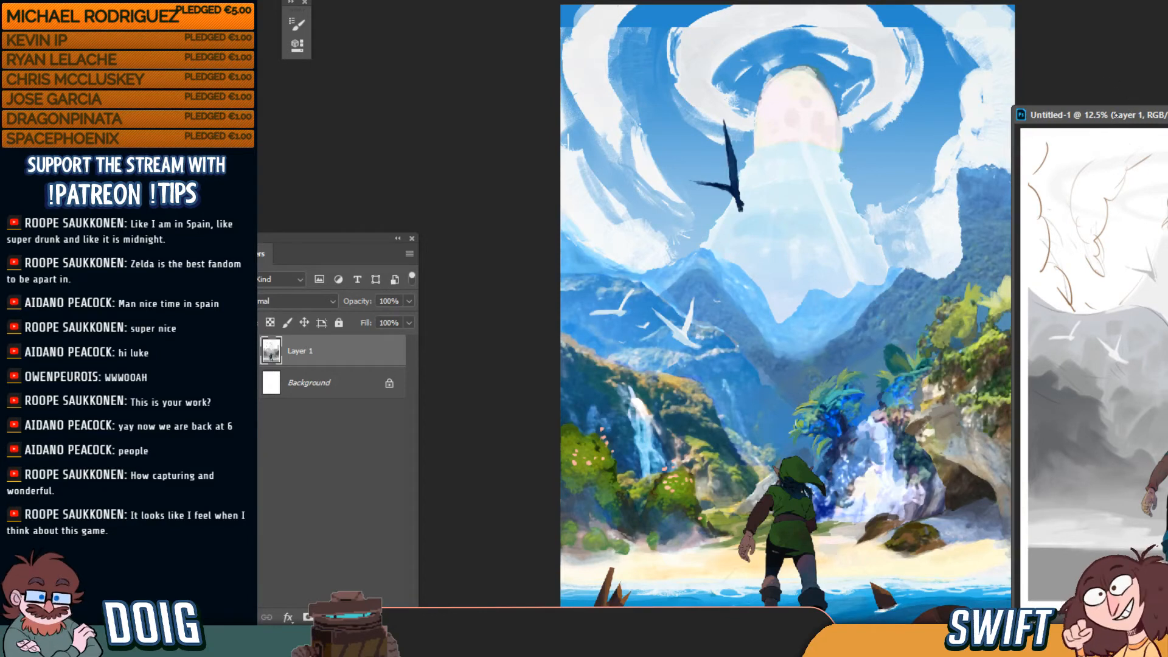
drag(1132, 116, 1110, 128)
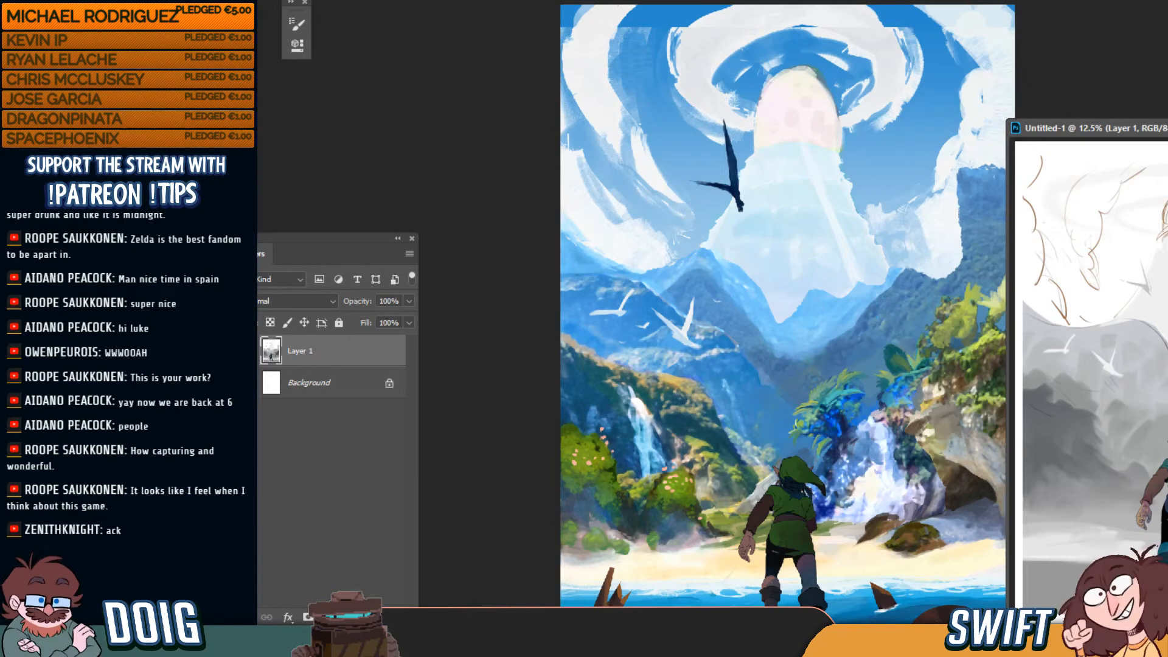
Return to the painting and open Layer 81's name for editing in the Layers panel
click(523, 61)
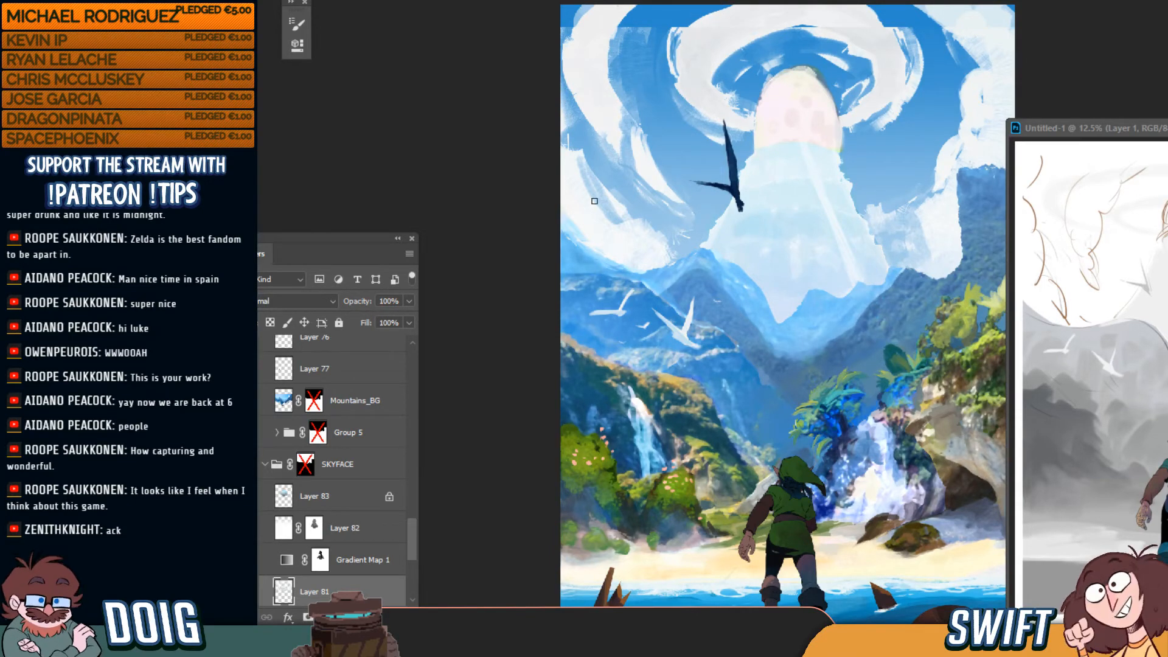
scroll(300, 467, down, 3)
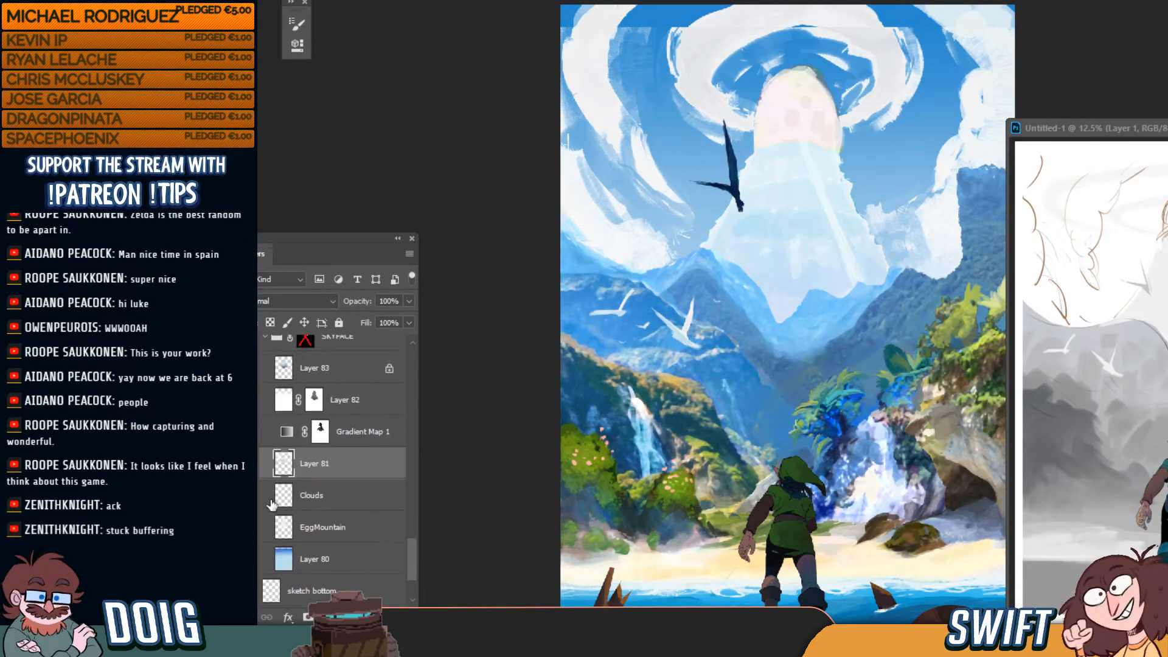
double_click(302, 463)
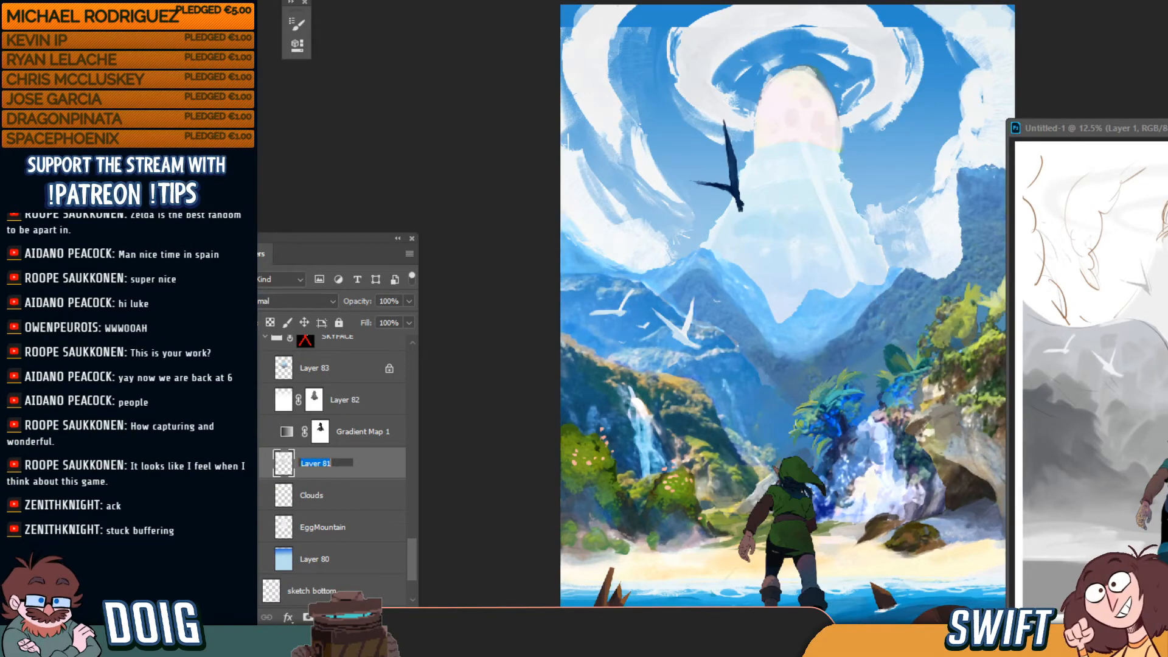
Name Layer 81 'Clouds' and confirm
text(Cloud)
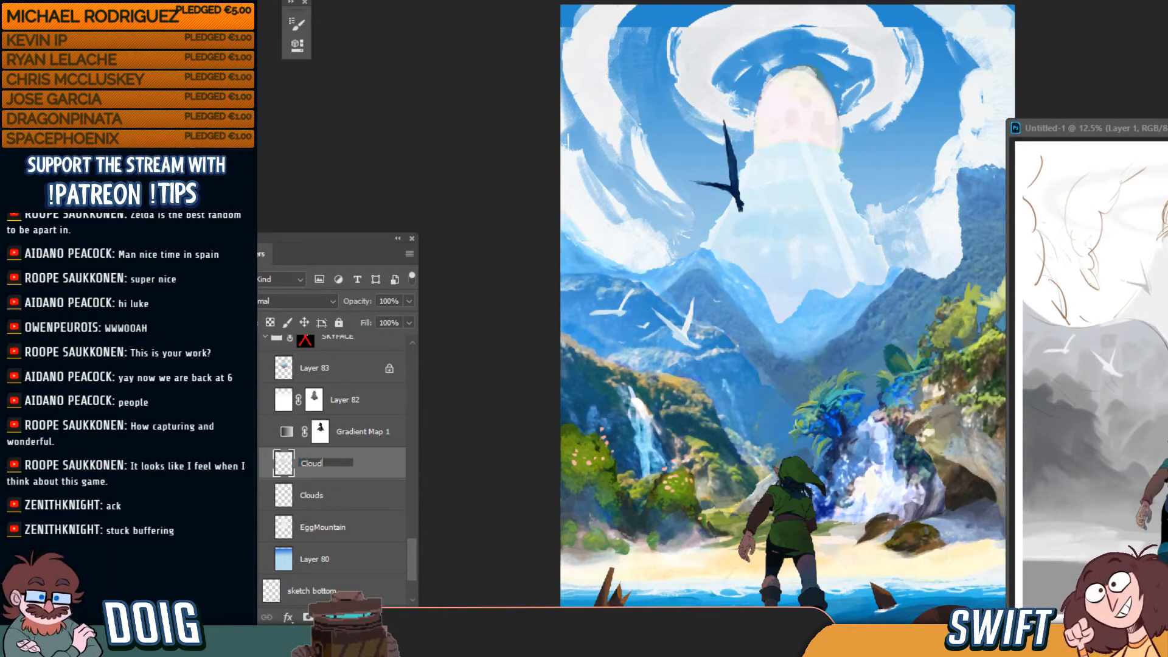
text(s)
key(Return)
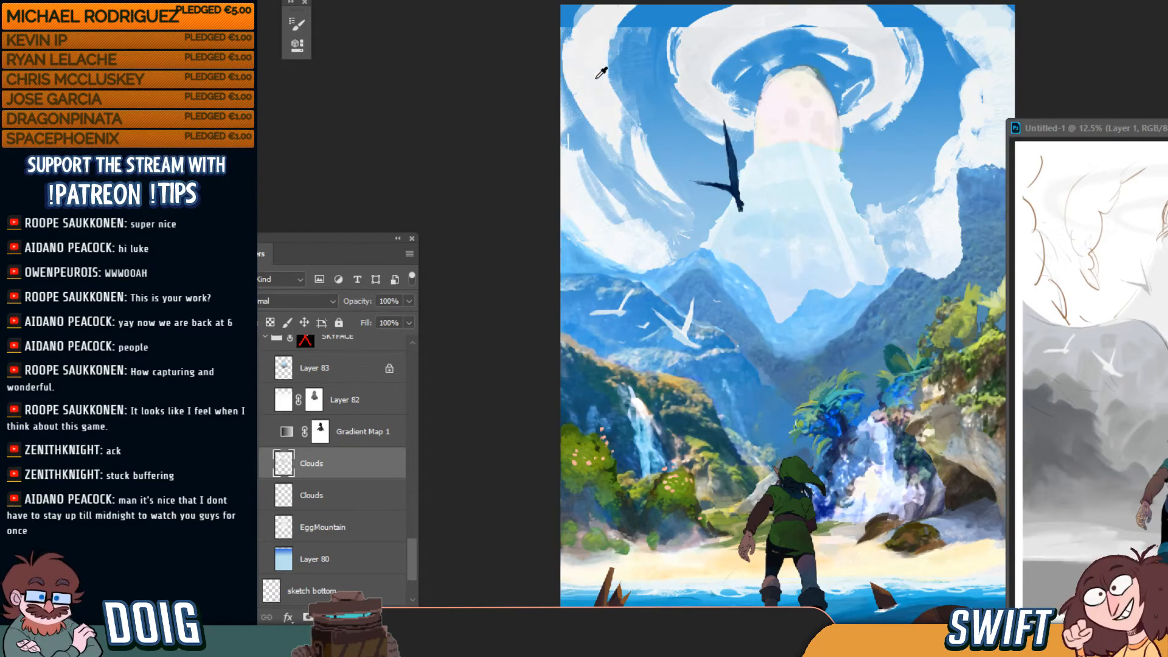
Paint light strokes over the upper-left clouds, sampling a cloud colour and enlarging the brush
drag(612, 57, 614, 43)
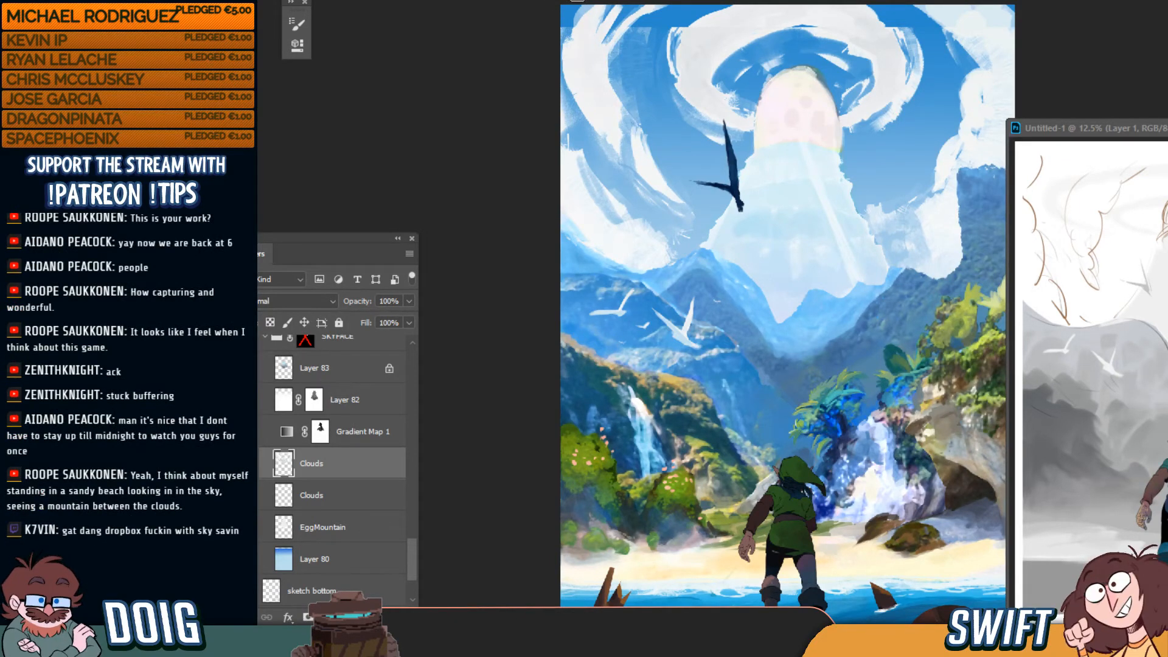
key(bracketright)
key(bracketright)
key(bracketright)
key(bracketright)
key(bracketright)
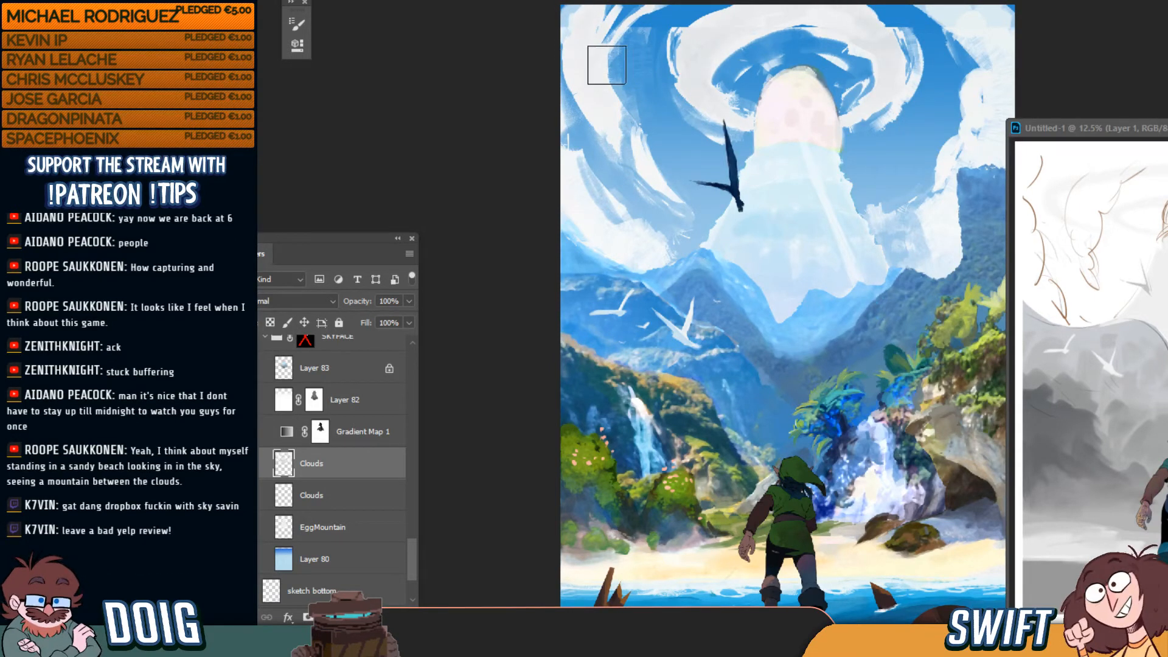
mouse_move(586, 18)
mouse_down()
mouse_move(551, 37)
mouse_move(600, 3)
mouse_move(571, 40)
mouse_move(579, 7)
mouse_move(600, 1)
mouse_up()
alt+click(588, 78)
key(bracketright)
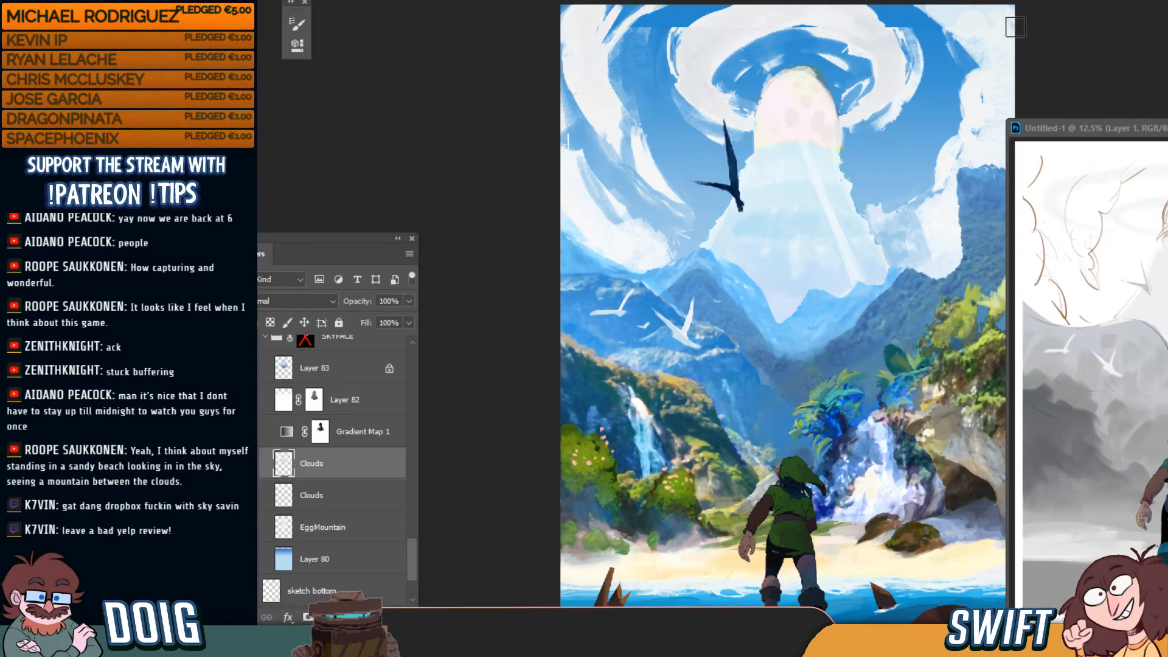
key(bracketright)
key(bracketright)
key(bracketright)
key(bracketright)
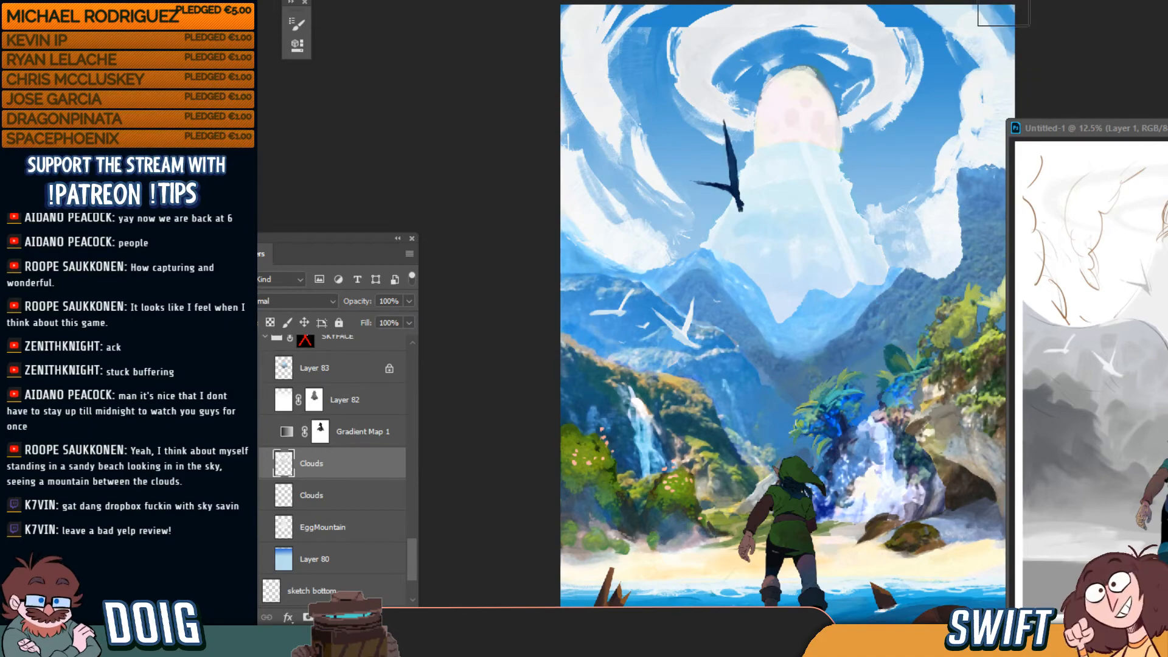
Cycle screen modes to float, move and maximize the painting, ending with only the painting shown
key(f)
key(f)
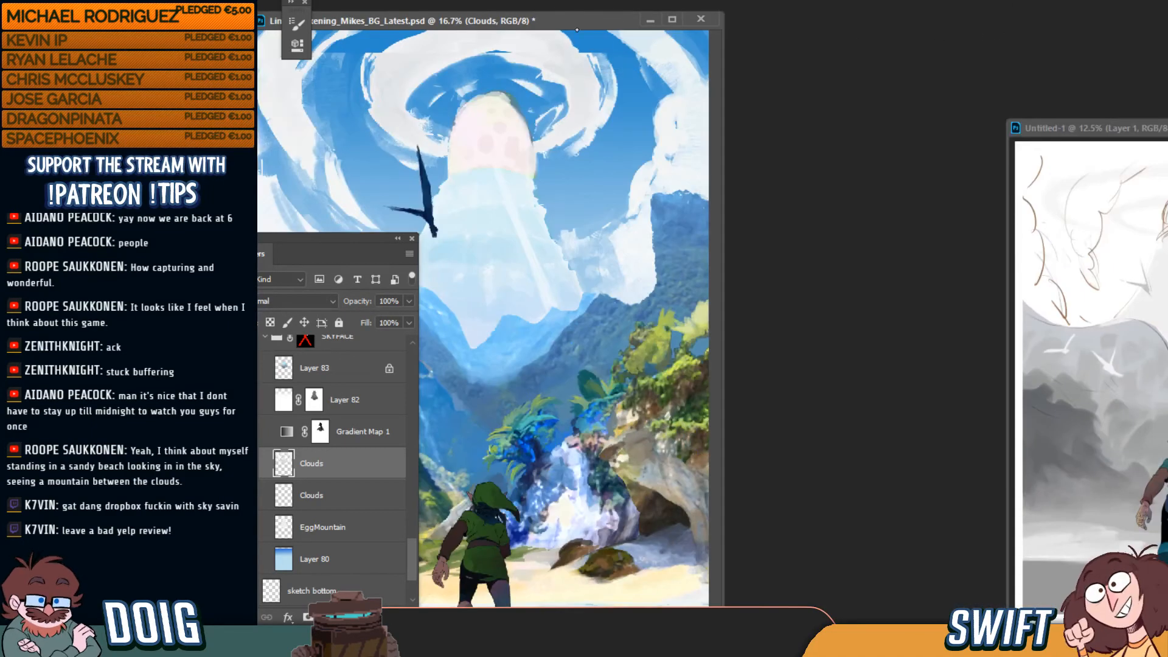
mouse_move(599, 20)
mouse_down()
mouse_move(634, 1)
mouse_move(777, 5)
mouse_up()
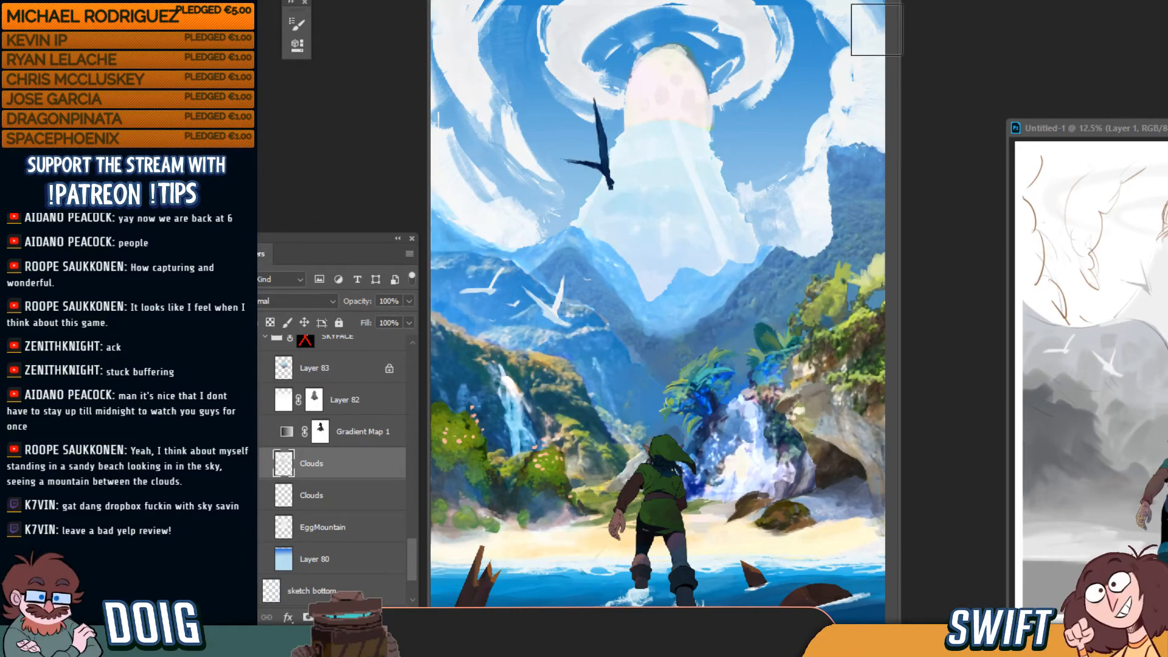
drag(846, 0, 874, 7)
click(876, 8)
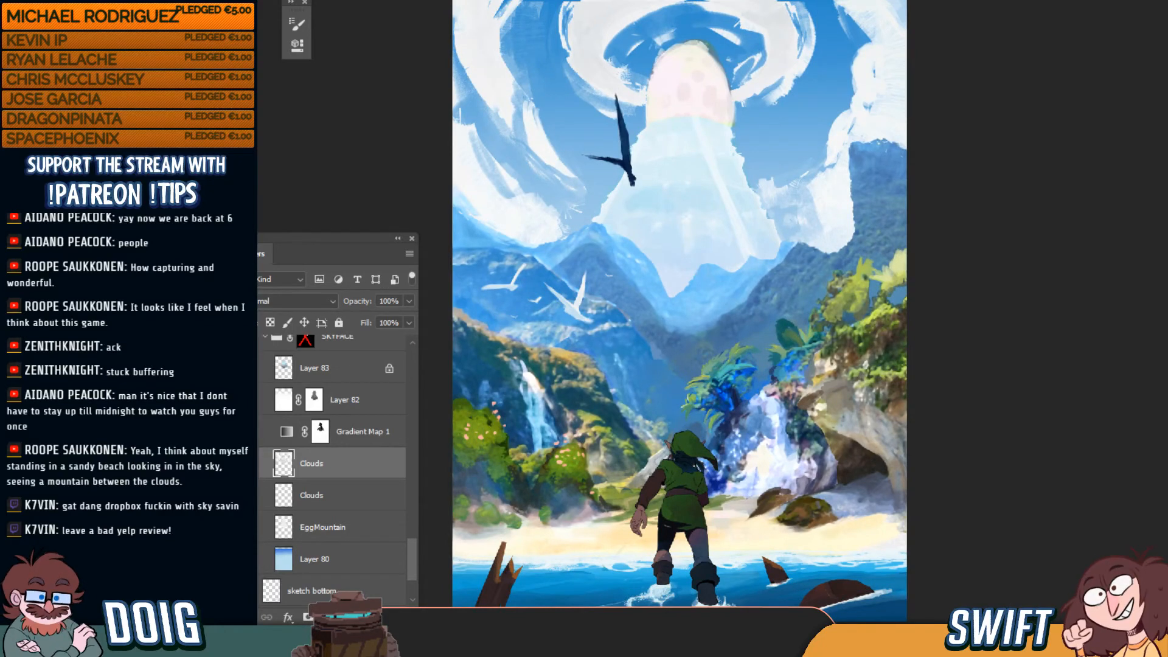
key(f)
drag(810, 9, 814, 0)
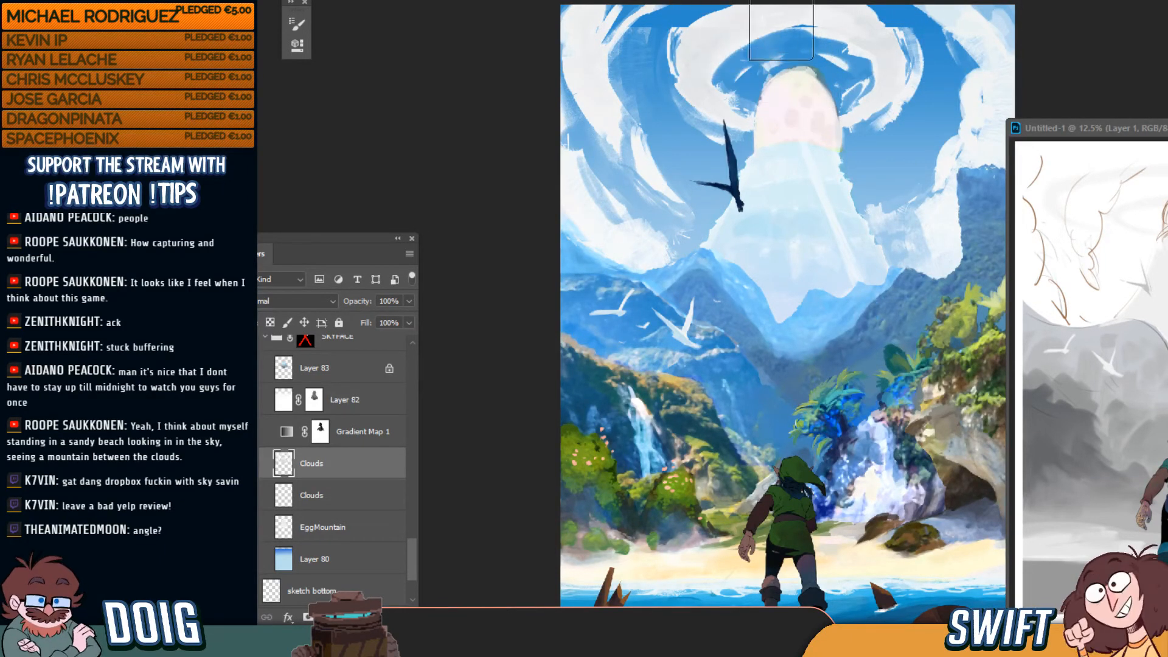
key(f)
mouse_move(797, 146)
mouse_down()
mouse_move(790, 172)
mouse_move(803, 164)
mouse_up()
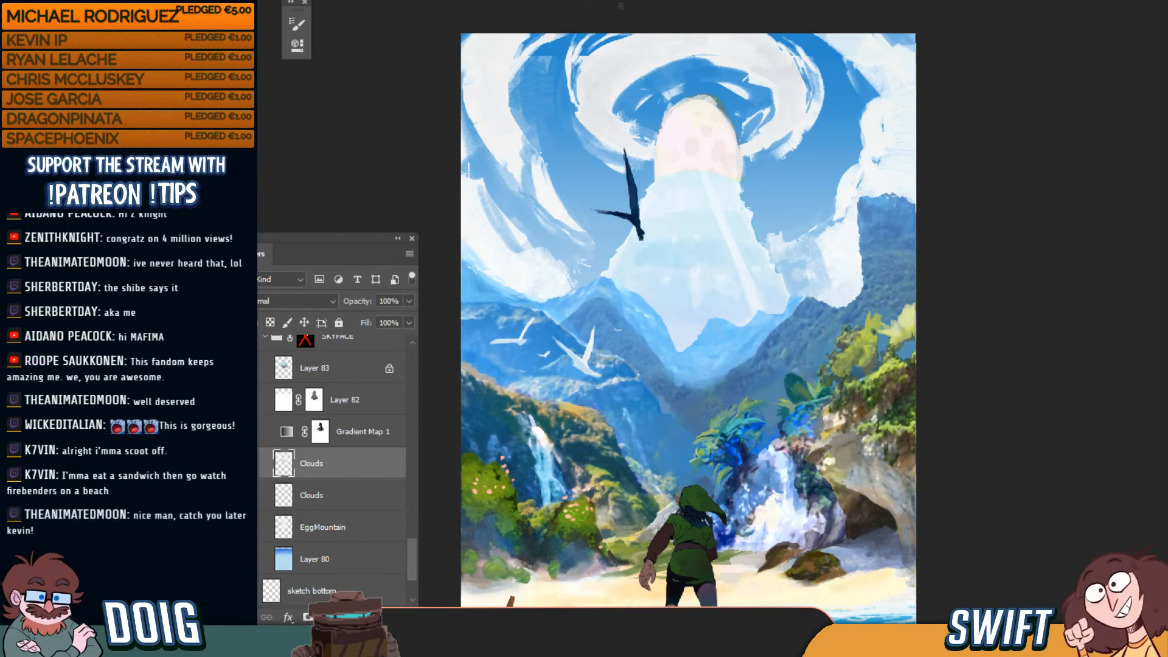
Select the bird's Layer 37, toggle its visibility to compare, and lock its transparent pixels
ctrl+click(626, 232)
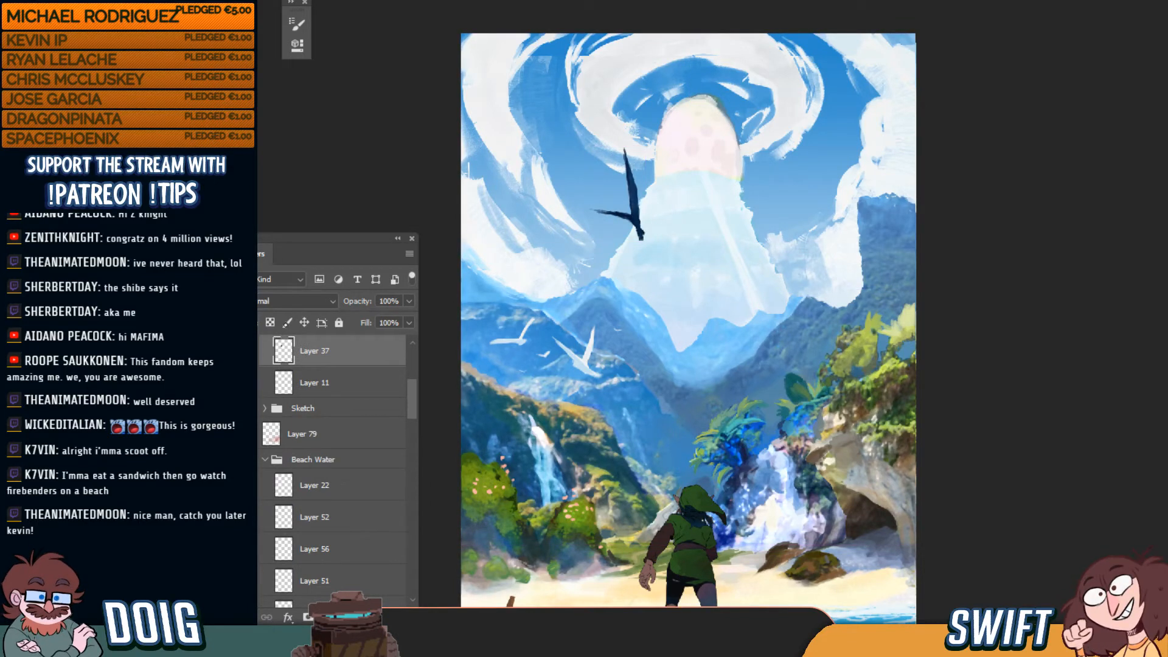
click(253, 351)
click(253, 351)
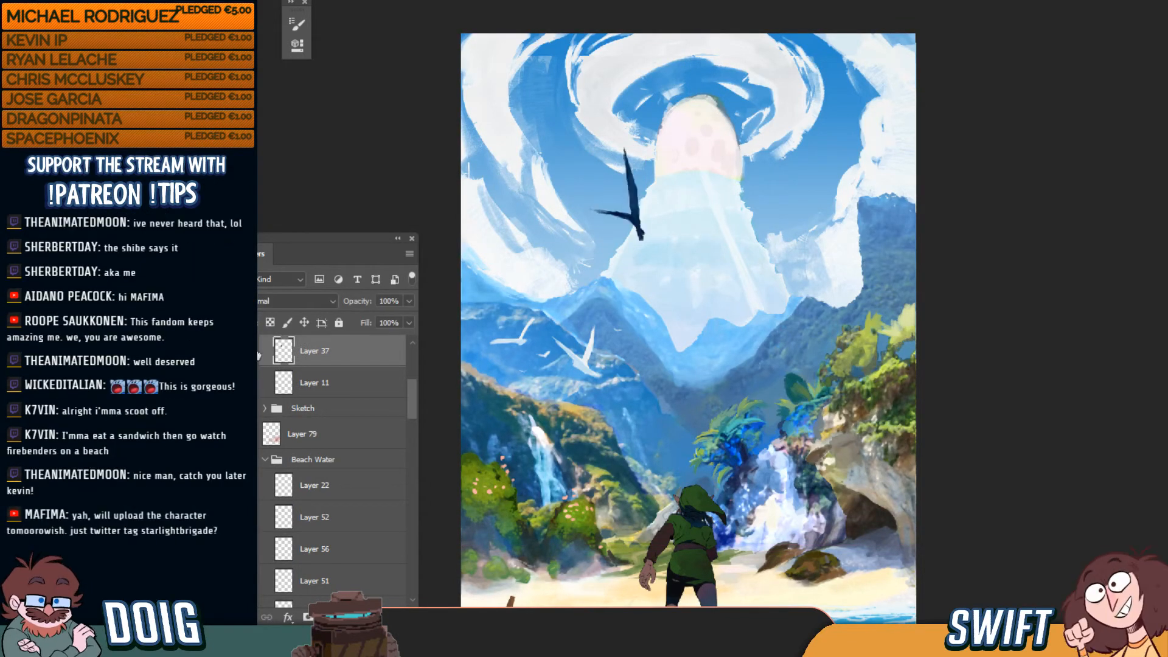
click(270, 322)
Repaint the bird silhouette with a dark body and wing, then zoom in on it
mouse_move(615, 152)
mouse_down()
mouse_move(624, 215)
mouse_move(605, 208)
mouse_move(630, 224)
mouse_move(623, 157)
mouse_move(636, 233)
mouse_move(611, 144)
mouse_up()
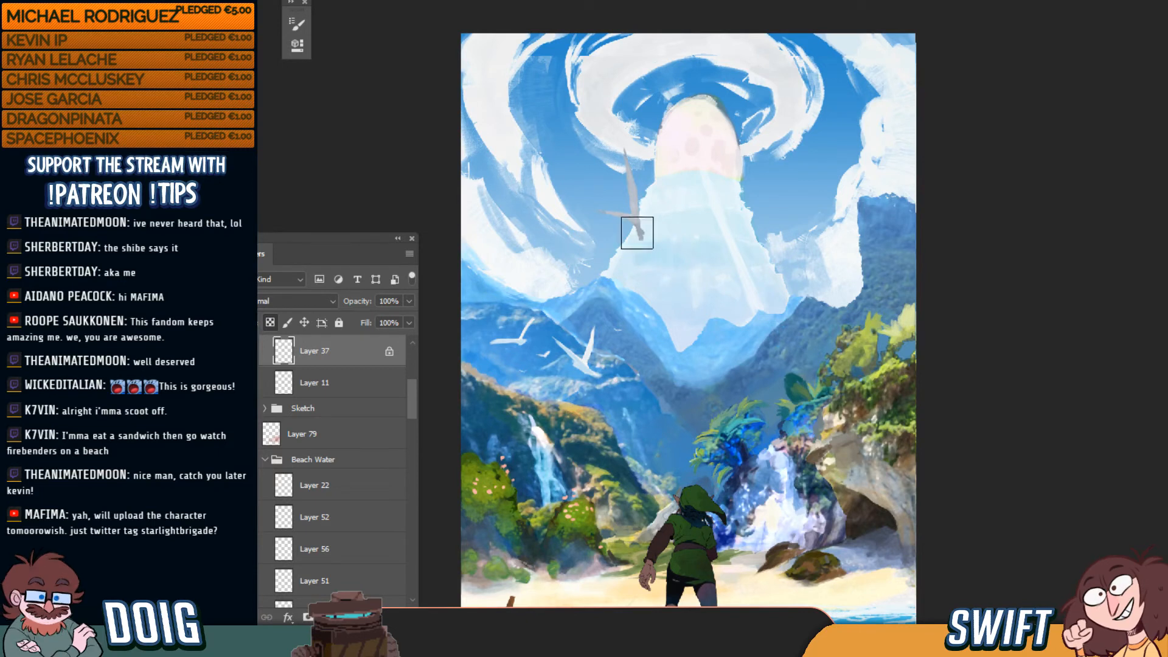
mouse_move(636, 213)
mouse_down()
mouse_move(627, 173)
mouse_move(636, 235)
mouse_move(619, 138)
mouse_move(623, 179)
mouse_move(648, 215)
mouse_up()
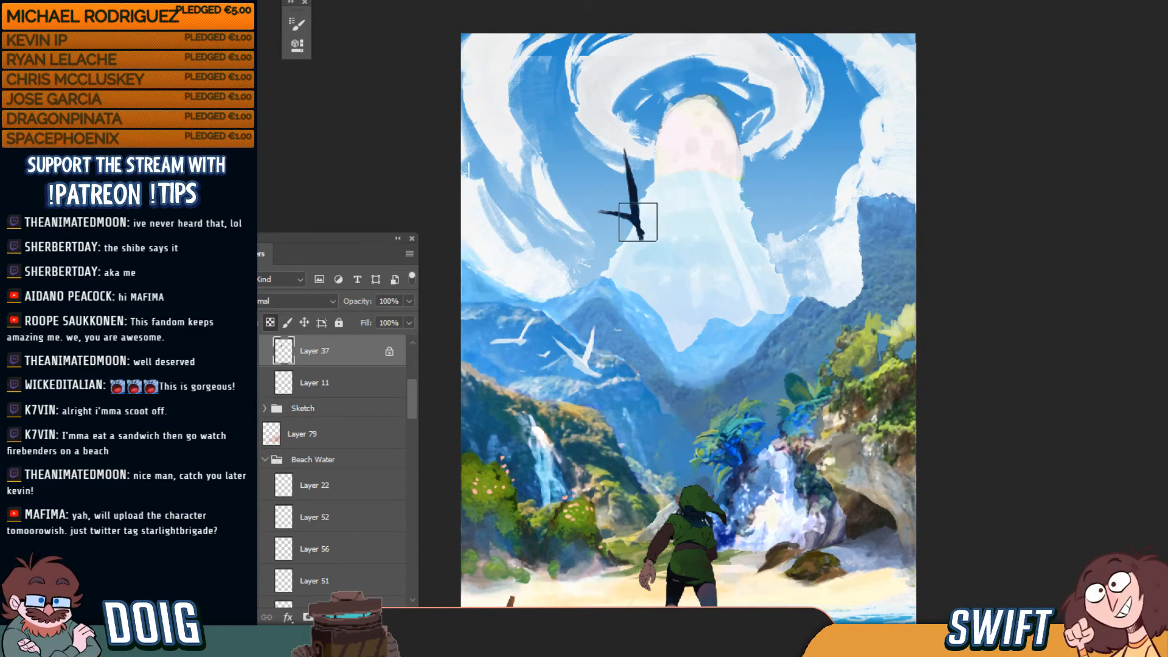
key(ctrl+plus)
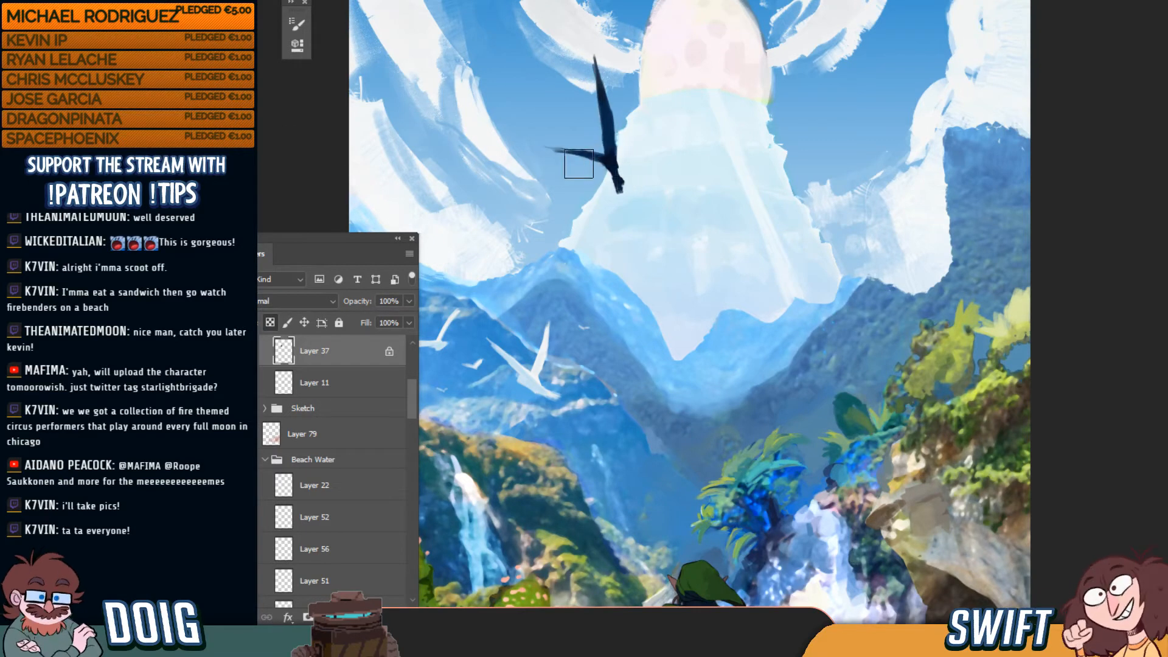
key(ctrl+minus)
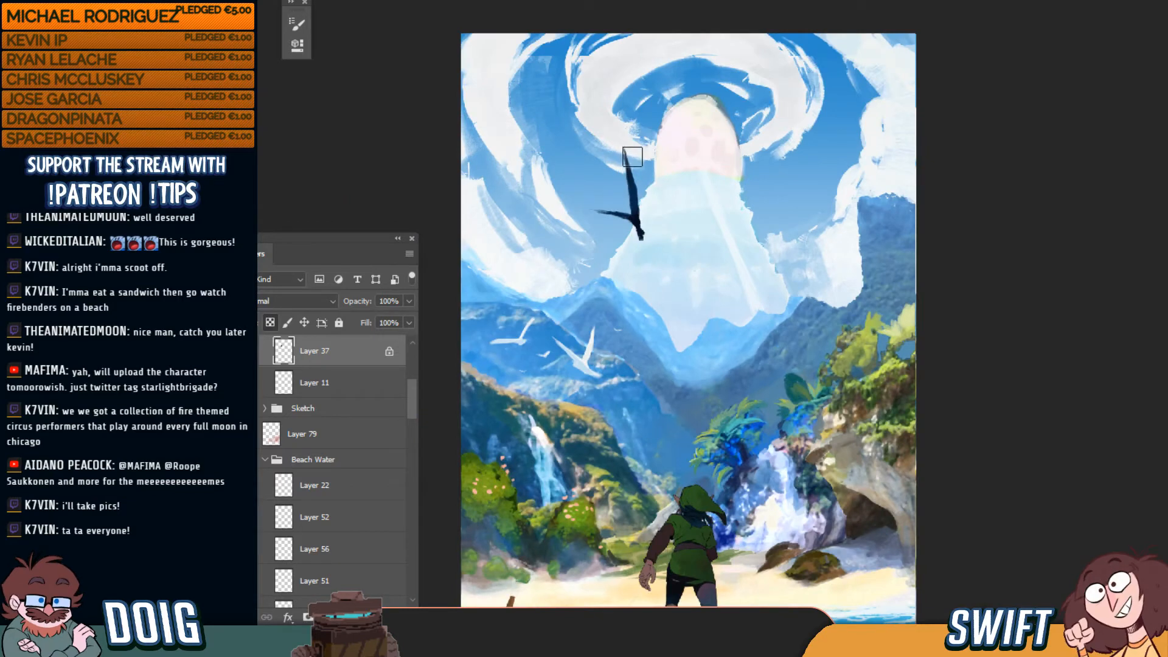
key(ctrl+minus)
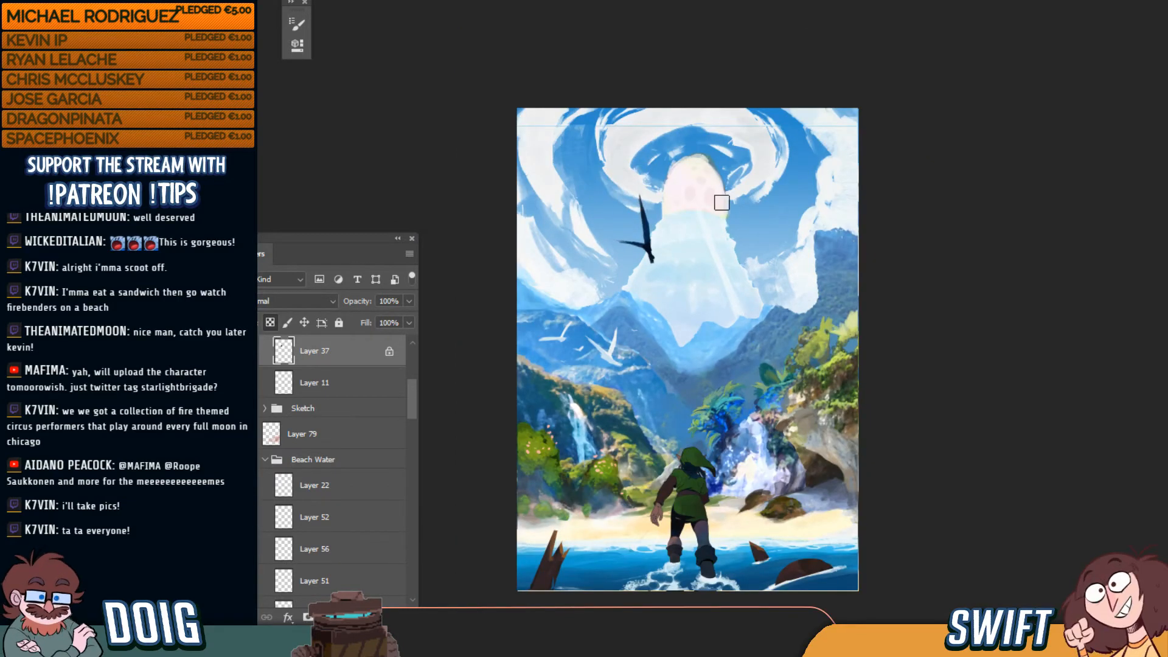
key(ctrl+plus)
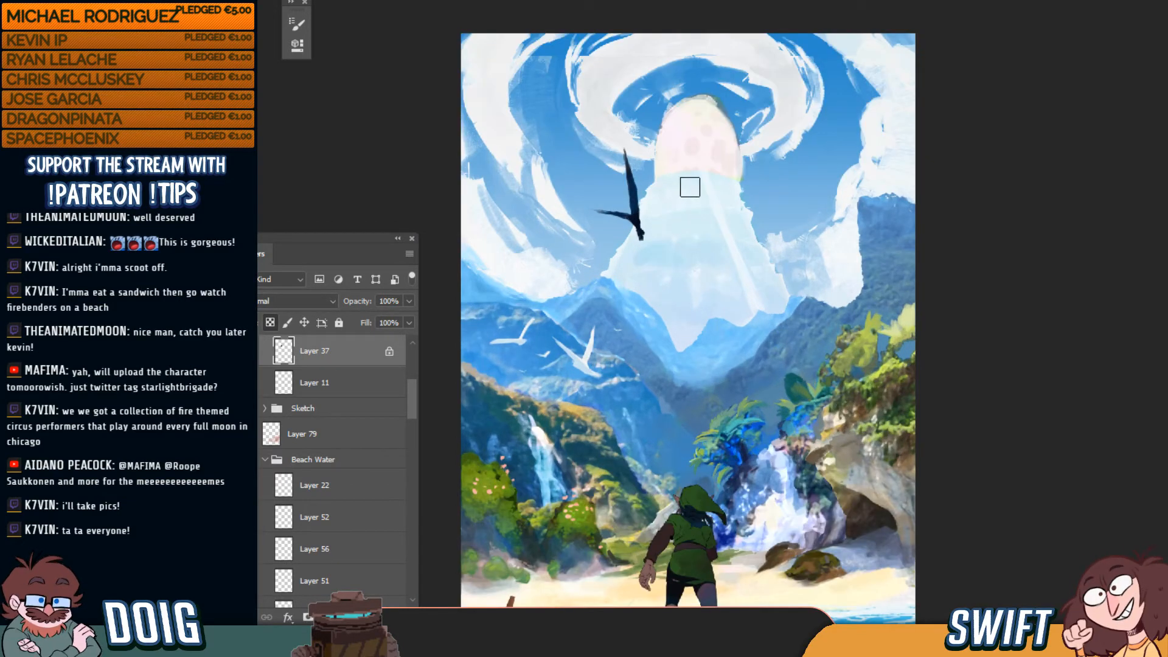
key(ctrl+minus)
key(ctrl+minus)
key(ctrl+plus)
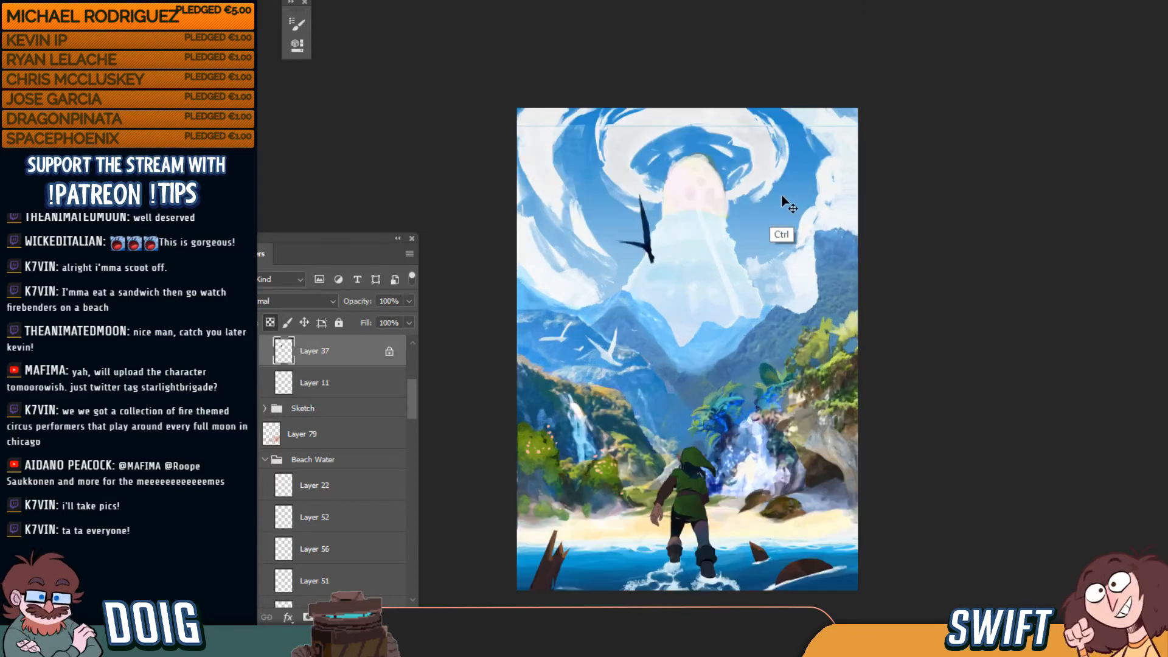
key(ctrl+plus)
key(ctrl+plus)
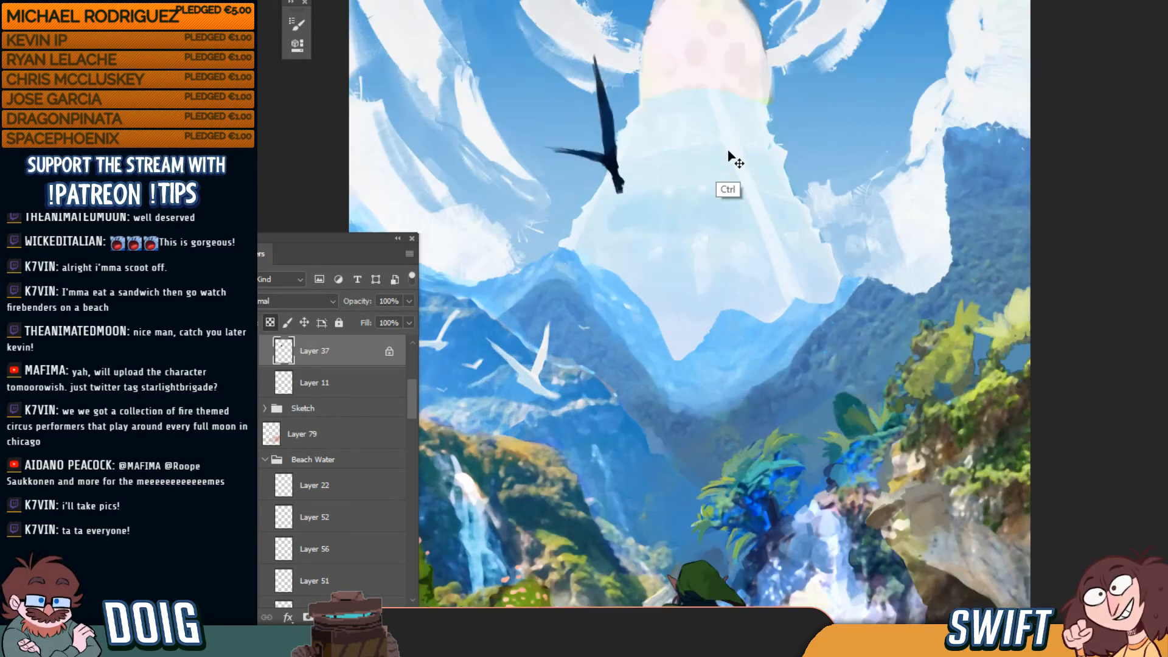
key(ctrl+plus)
key(ctrl+plus)
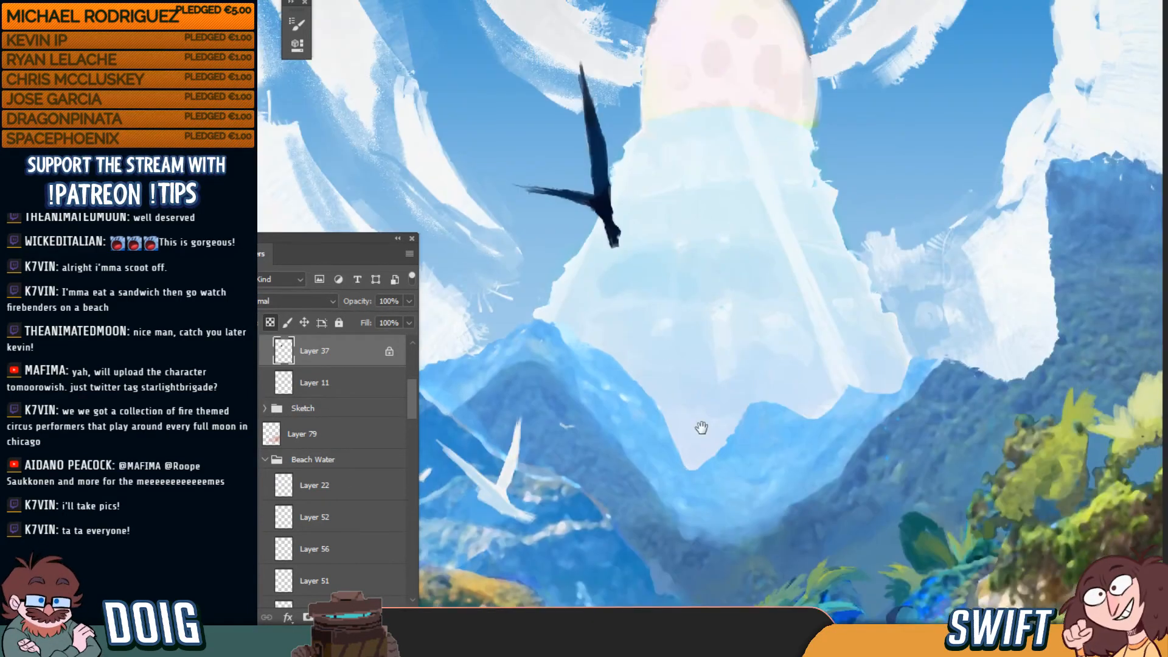
drag(696, 411, 691, 426)
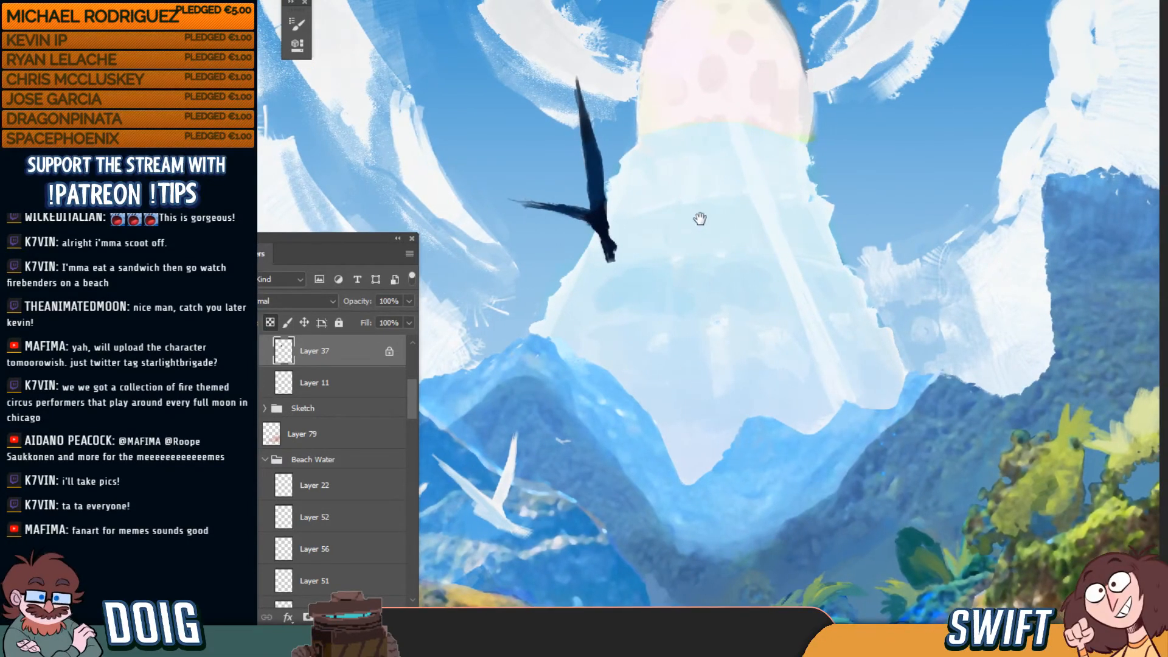
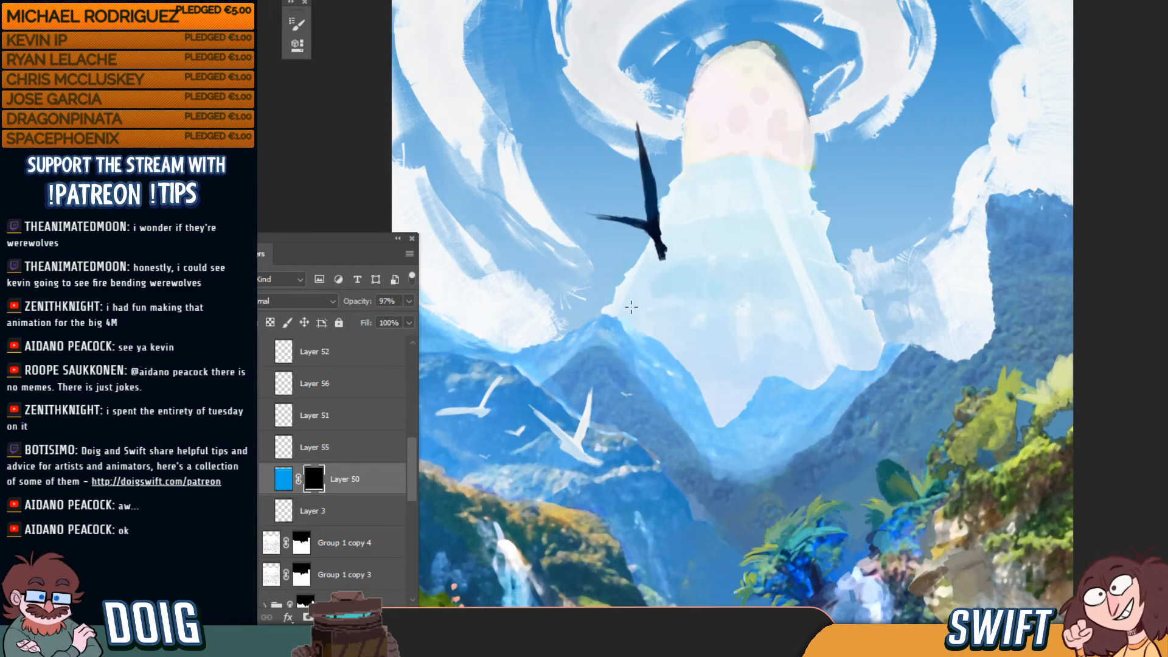
Zoom and pan to bring Link, the valley and the beach into view
key(ctrl+minus)
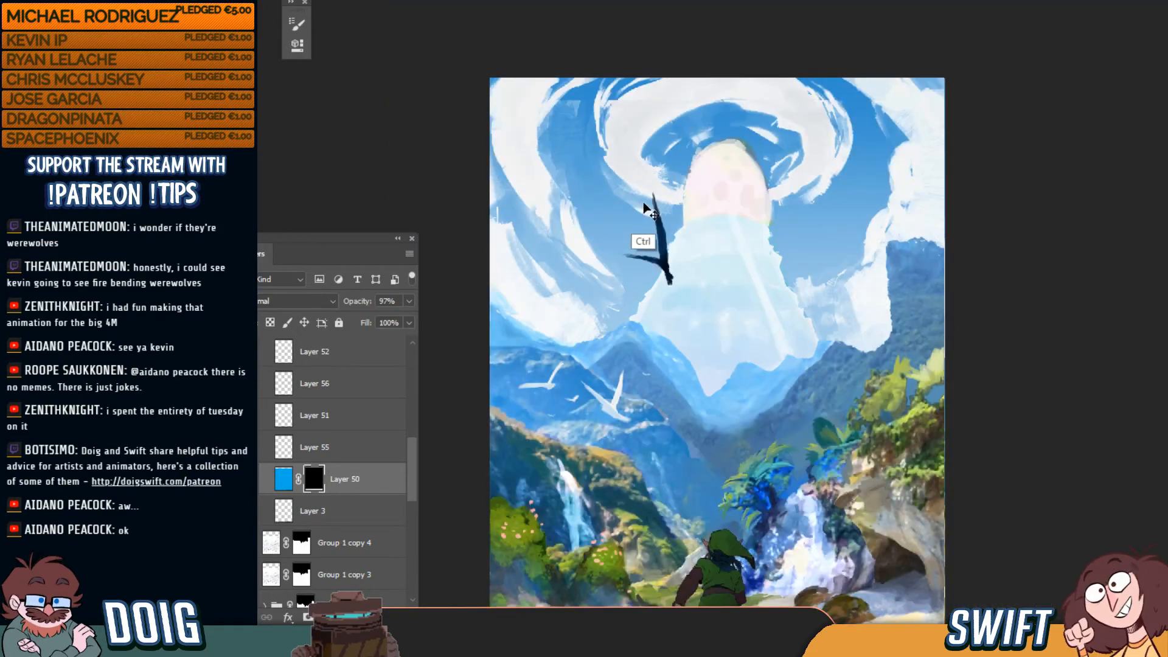
key(ctrl+minus)
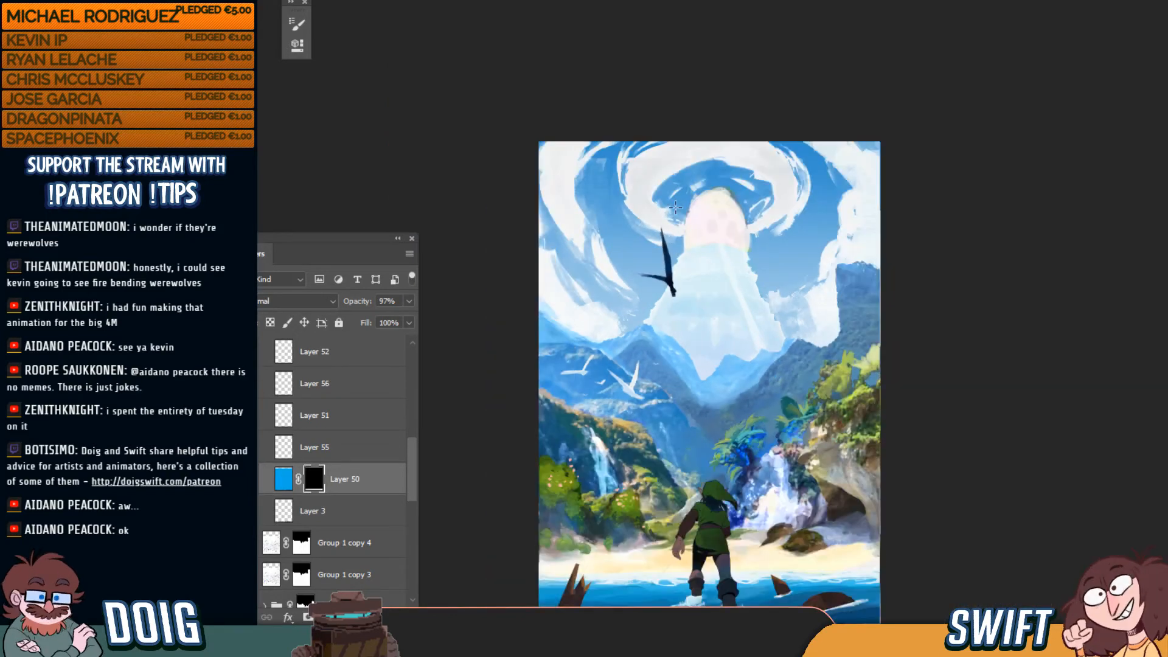
key(ctrl+plus)
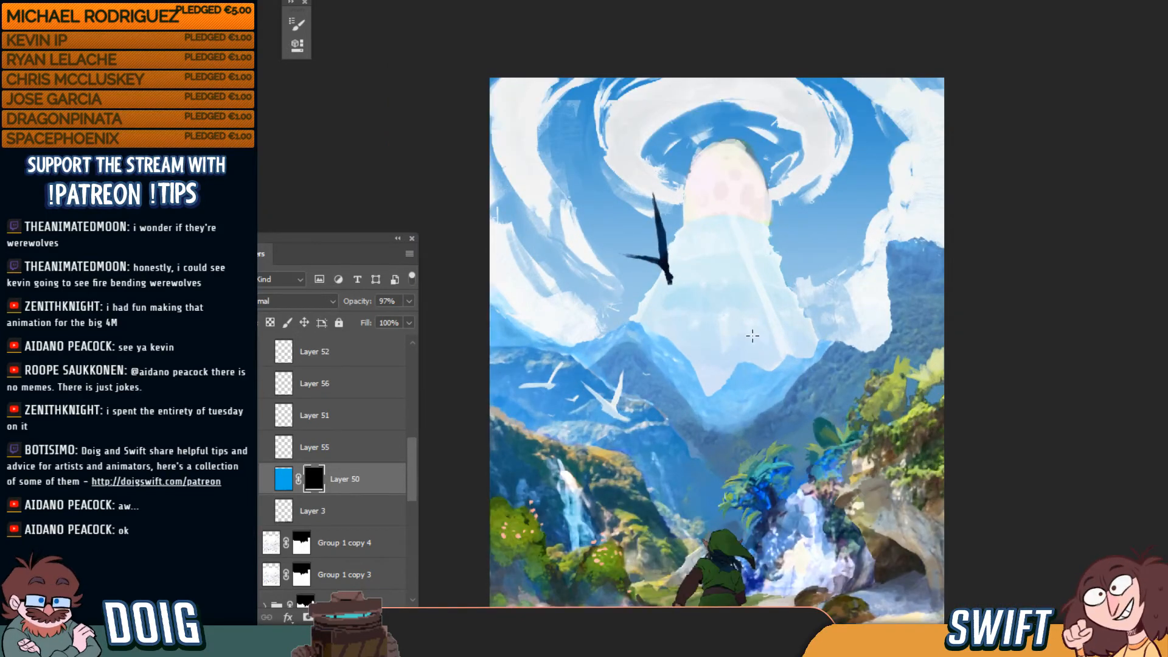
scroll(749, 304, down, 3)
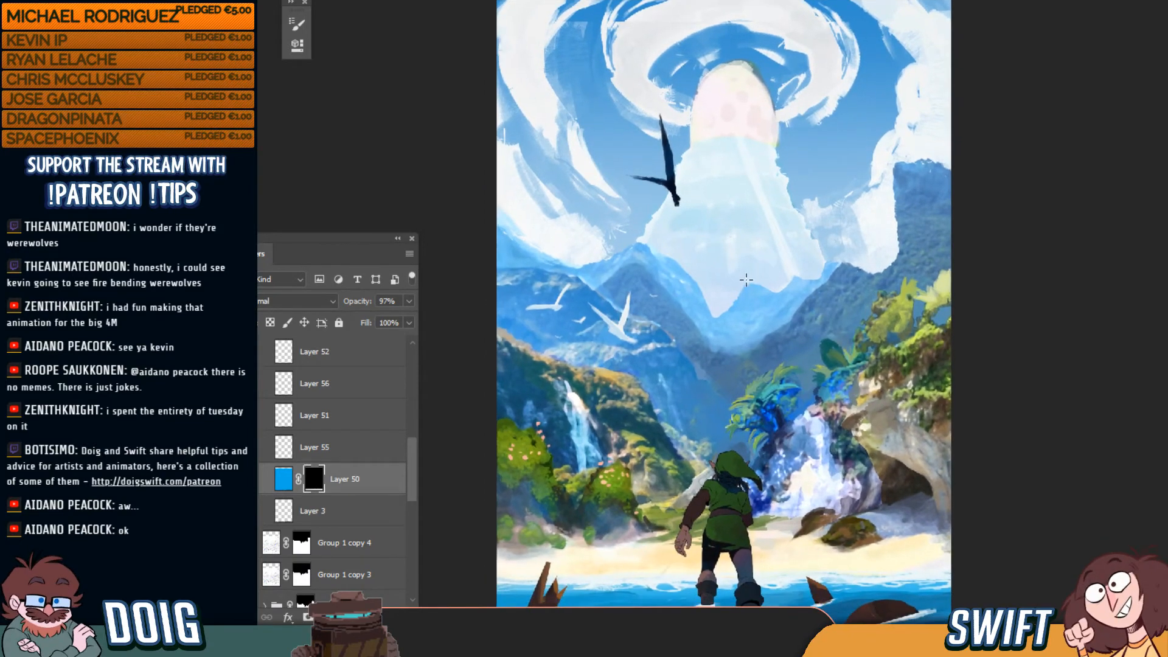
scroll(735, 269, up, 1)
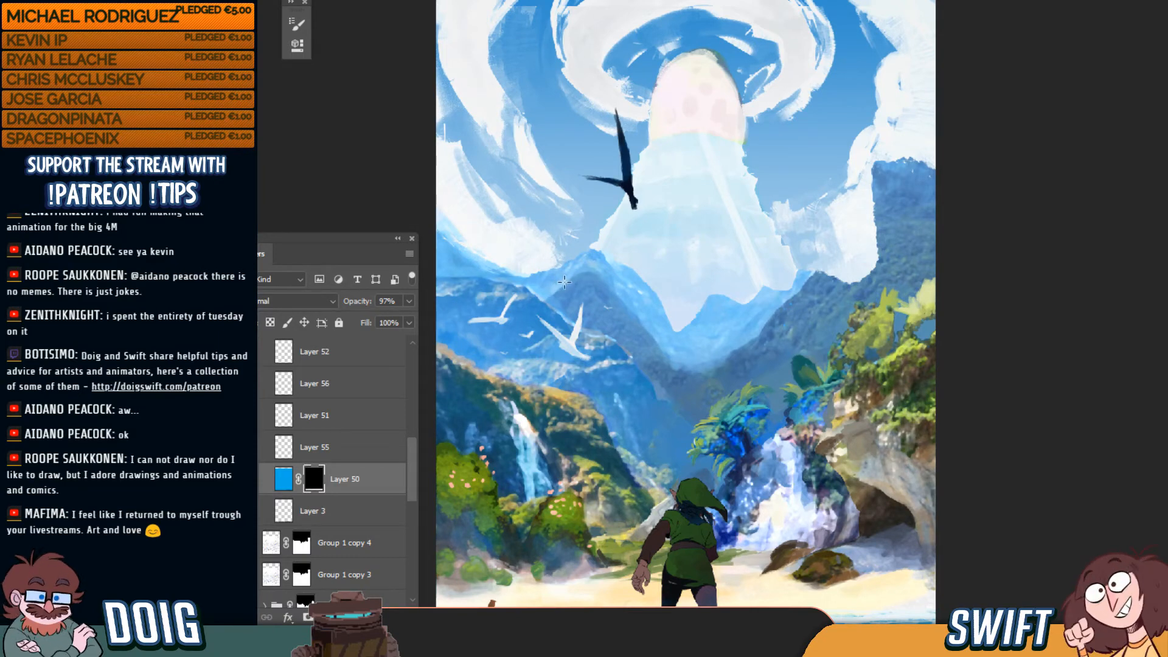
key(ctrl+plus)
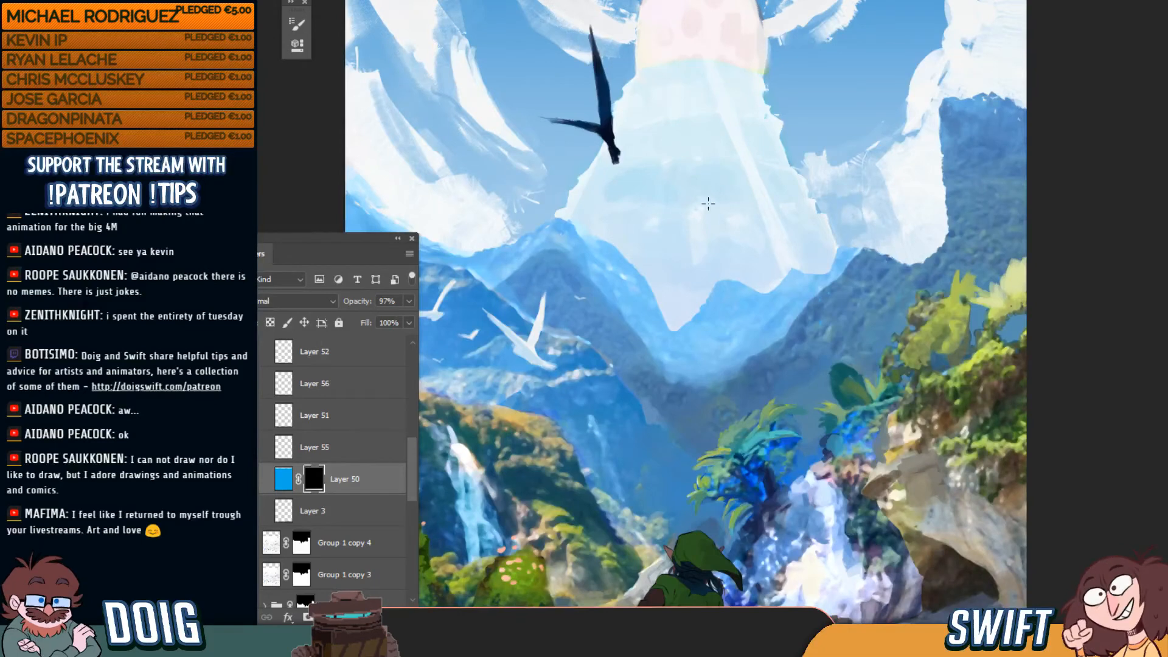
drag(655, 261, 673, 162)
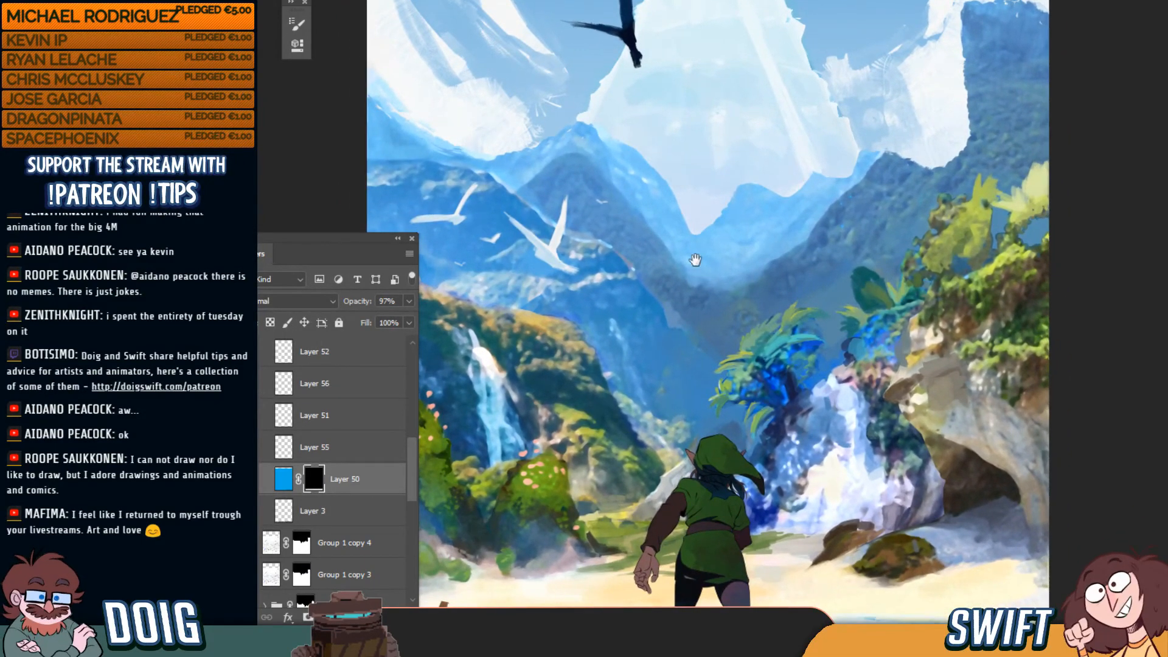
drag(696, 260, 684, 227)
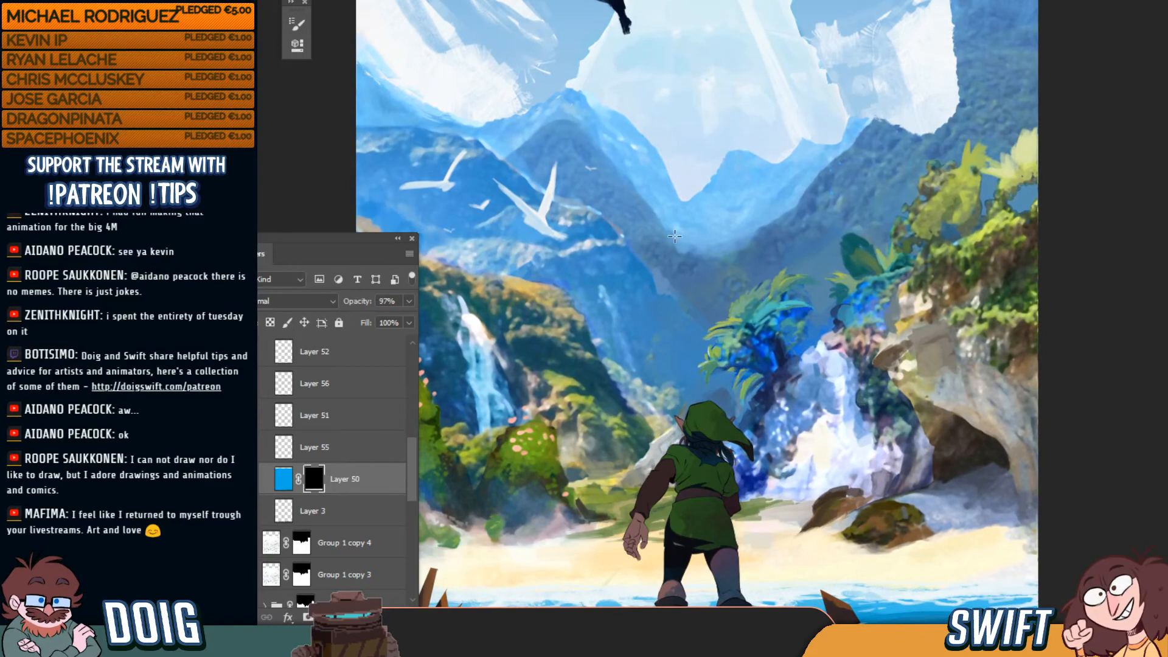
Select Layer 71 and toggle its visibility to compare the rocks with and without it
ctrl+click(675, 329)
click(249, 592)
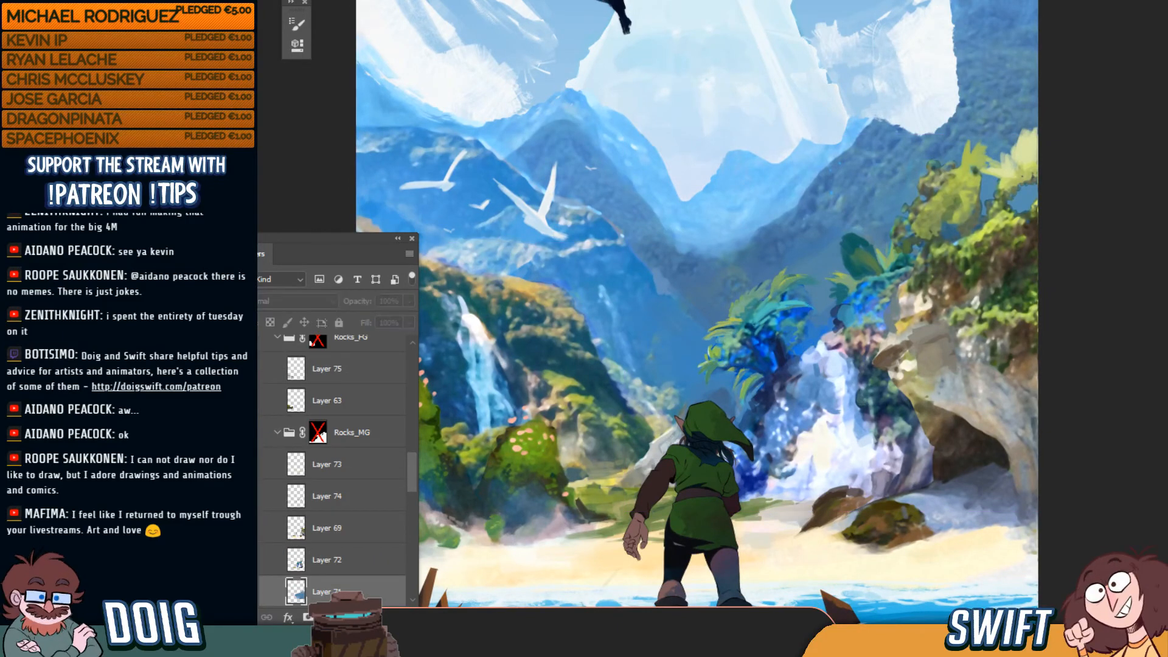
click(248, 592)
click(248, 592)
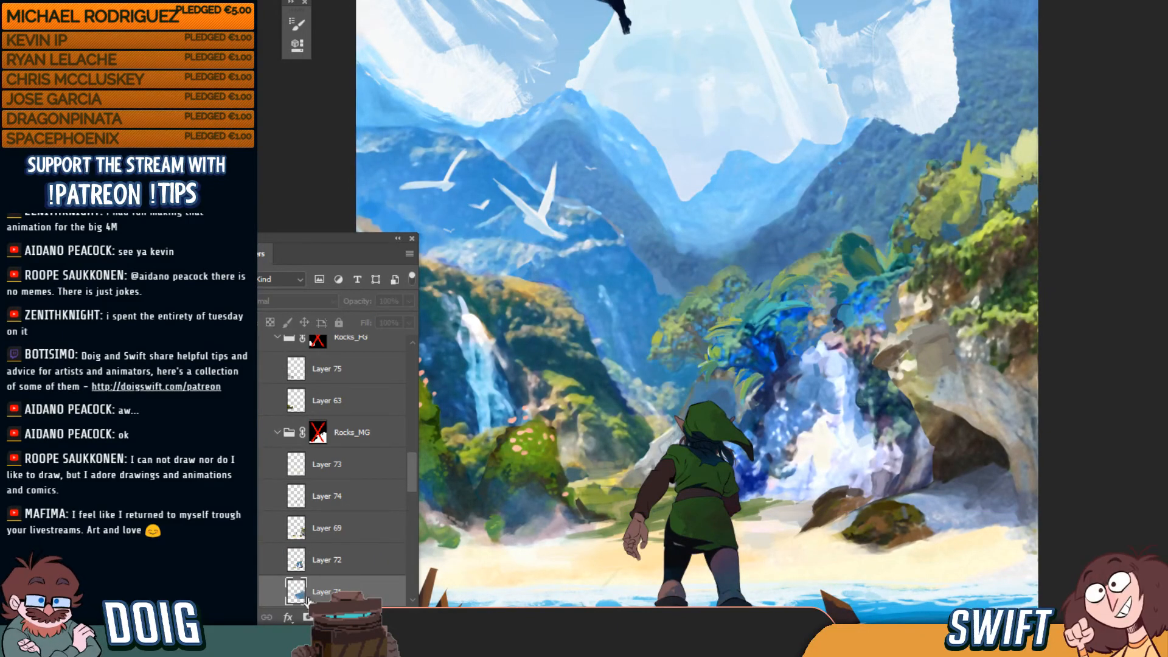
click(248, 592)
Make Layer 72 the working layer with a smaller brush and zoom back in
click(322, 560)
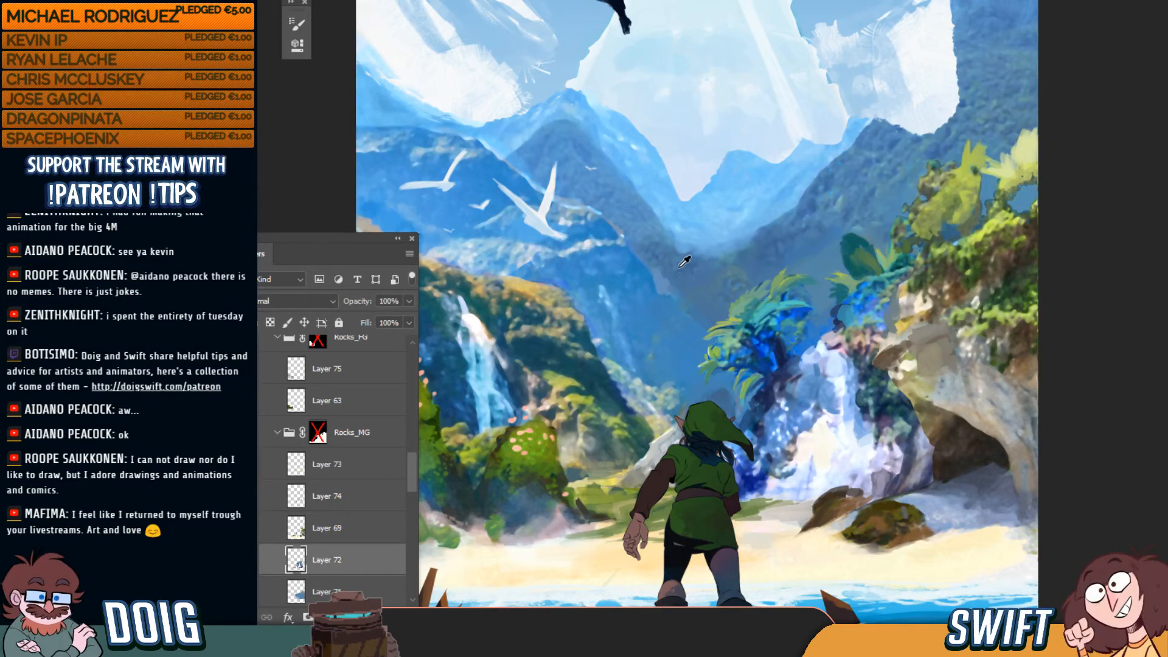
key(bracketleft)
key(bracketleft)
key(bracketleft)
key(bracketleft)
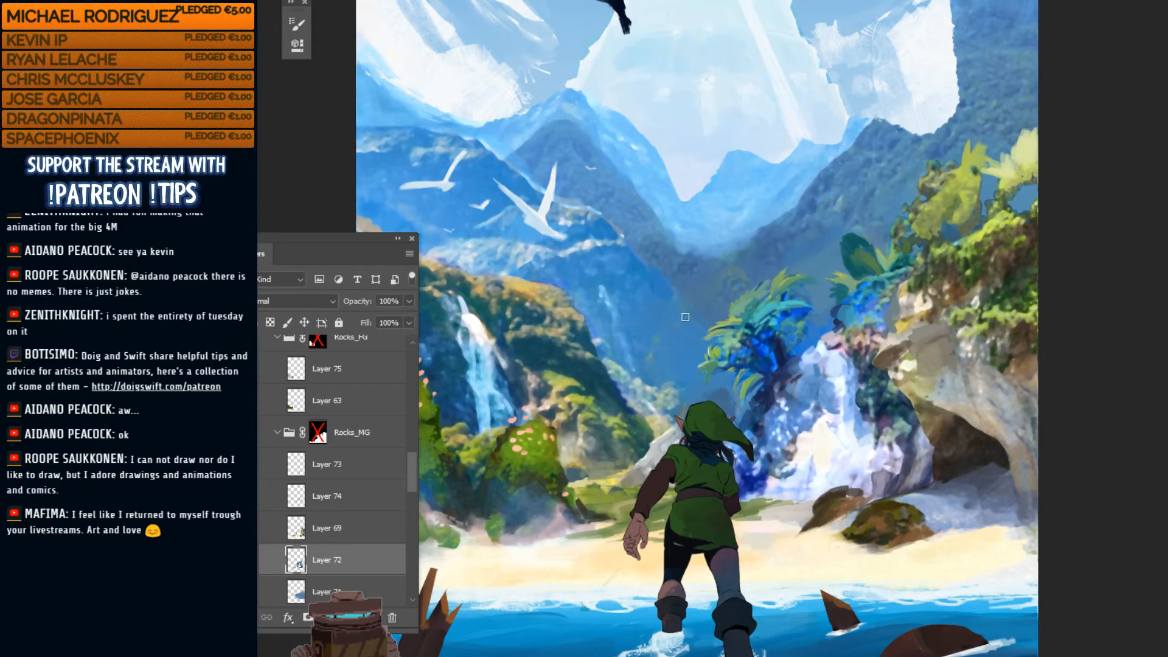
scroll(706, 225, down, 3)
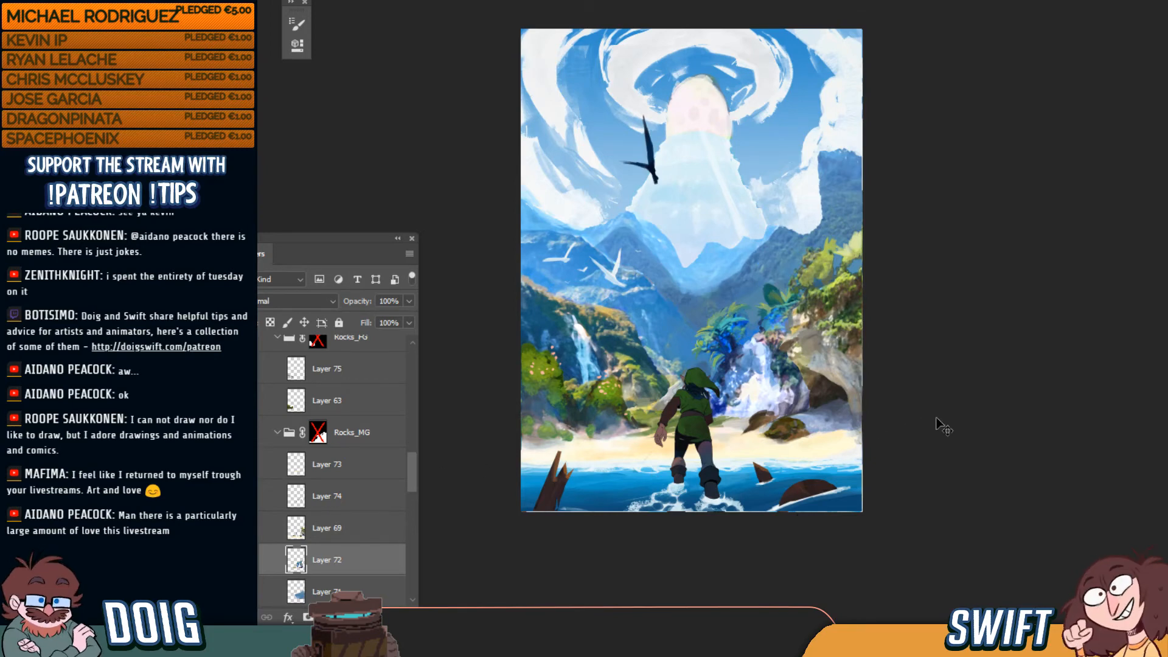
key(ctrl+plus)
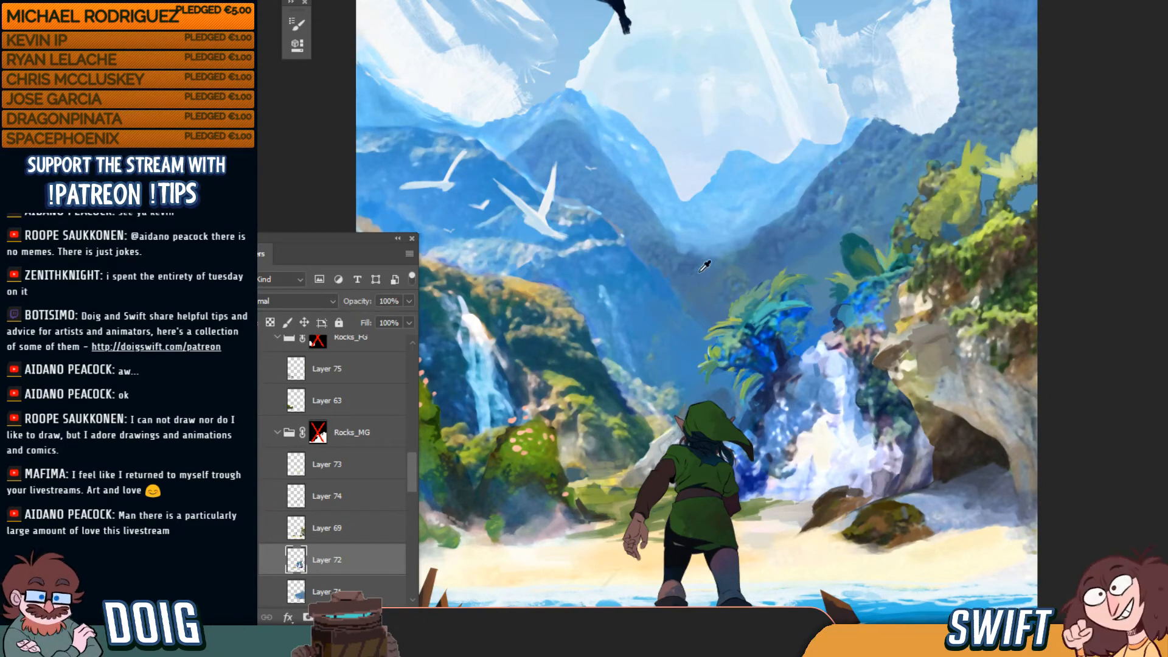
Create Layer 84 above Layer 74 in Rocks_MG, zoom into the valley and shrink the brush
click(358, 530)
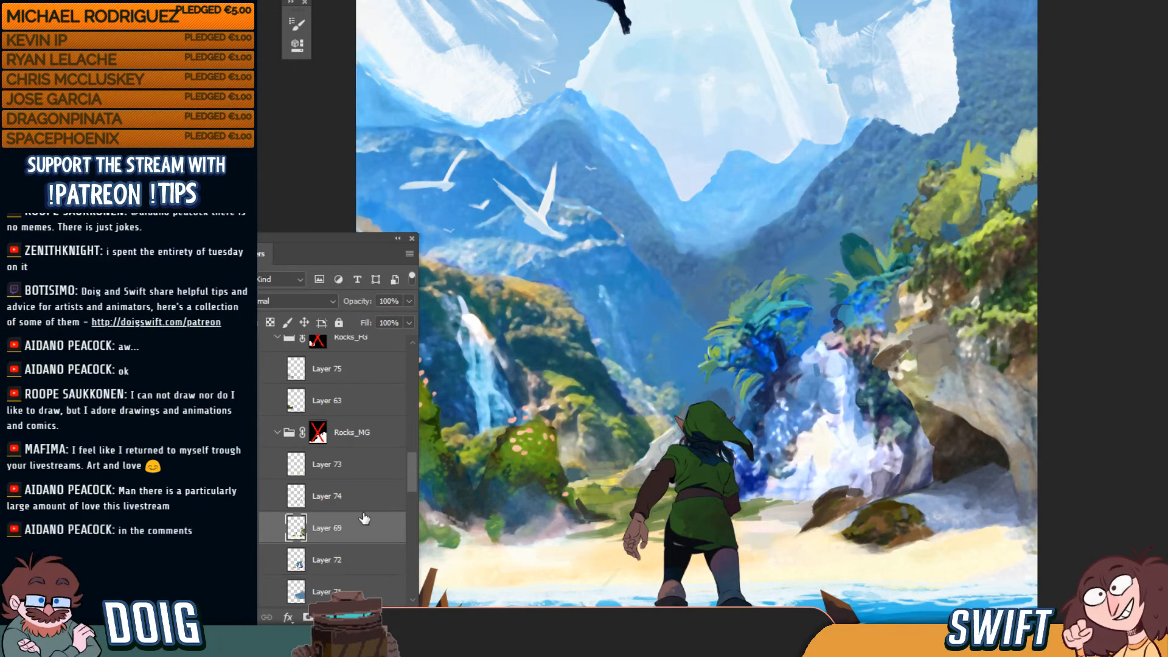
click(347, 503)
click(373, 618)
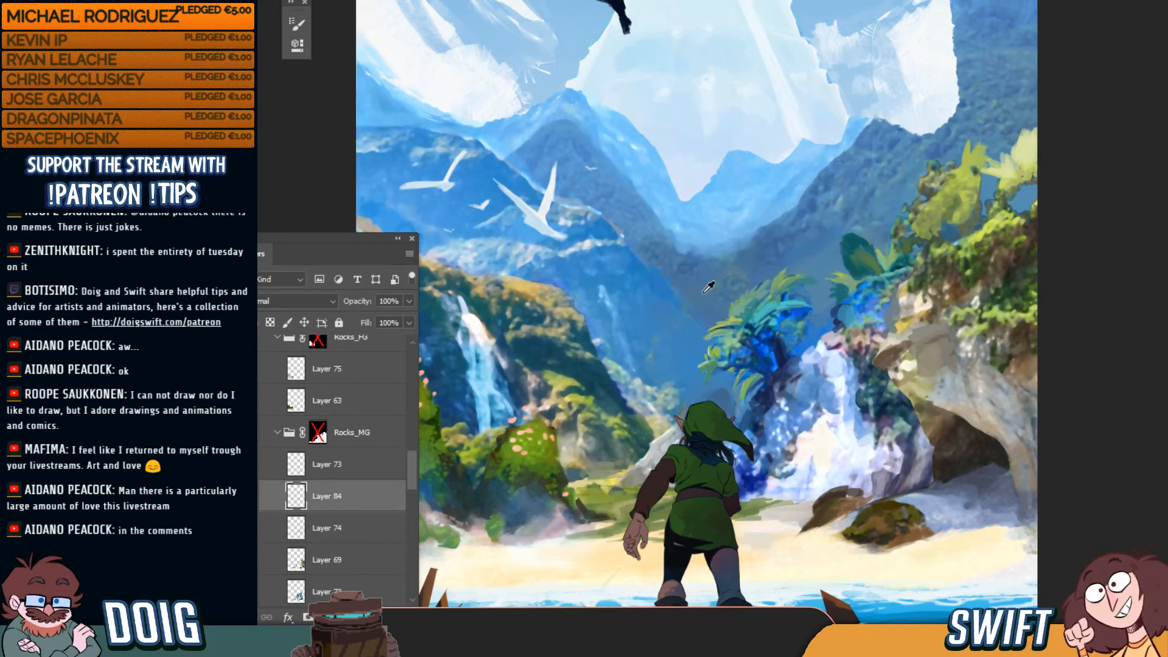
key(ctrl+plus)
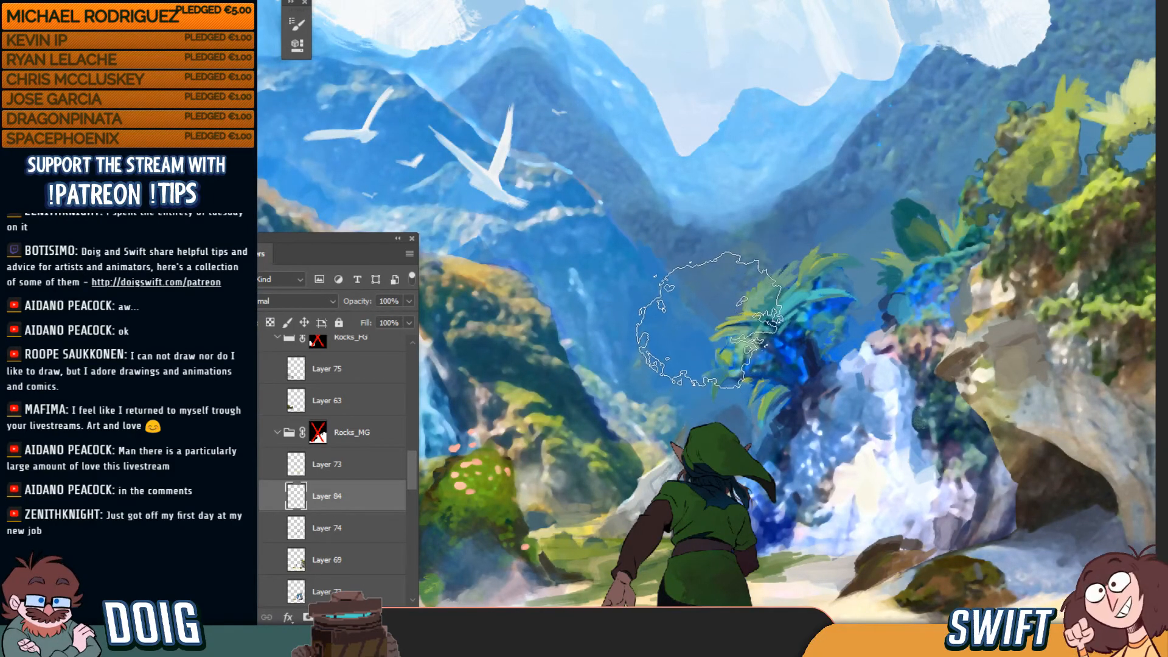
key(bracketleft)
key(bracketleft)
key(bracketleft)
key(bracketleft)
key(bracketleft)
key(bracketleft)
key(bracketleft)
key(bracketleft)
key(bracketleft)
key(bracketleft)
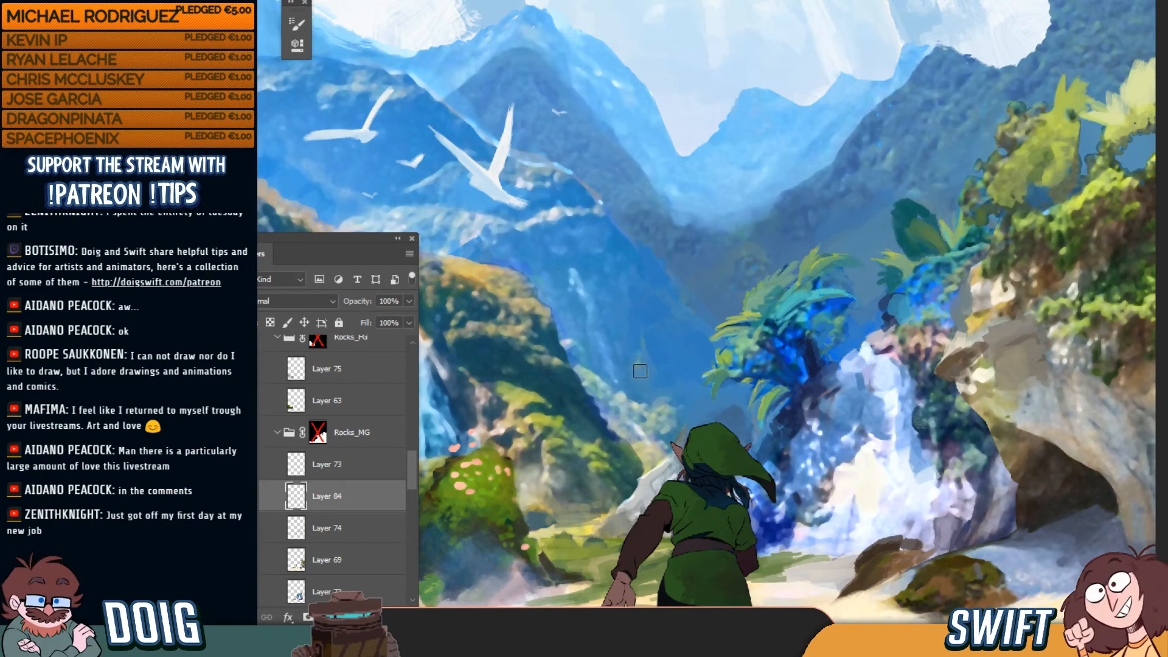
Paint over the greenish streaks in the valley behind Link on Layer 84, then check at 50%
drag(639, 371, 652, 348)
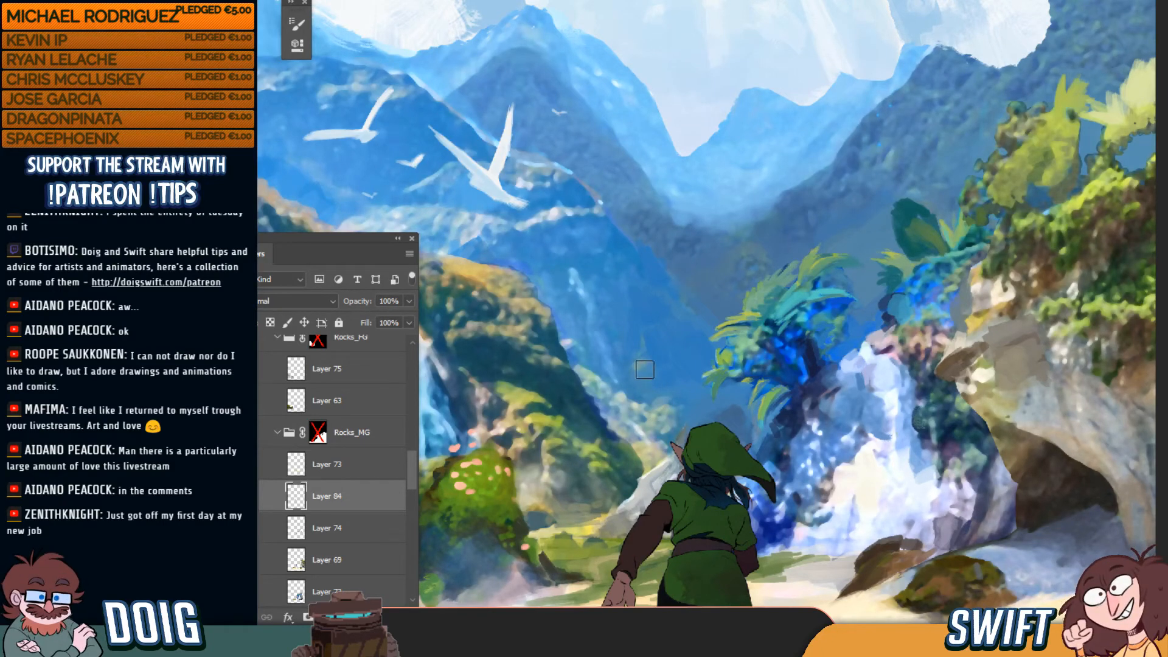
key(bracketright)
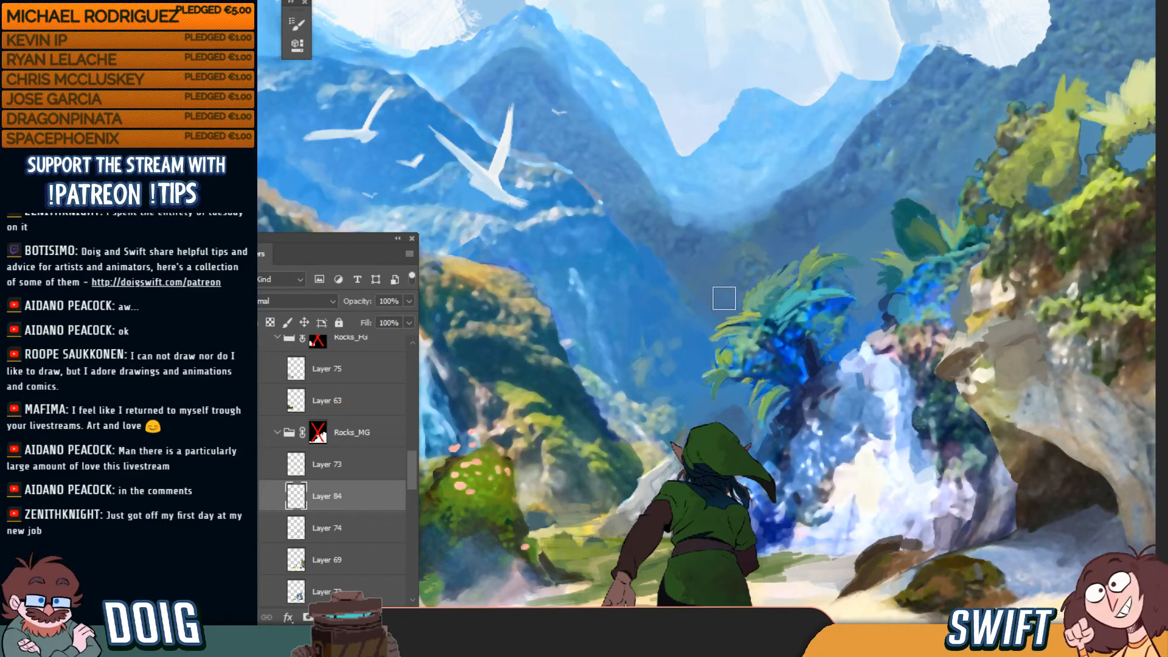
key(bracketleft)
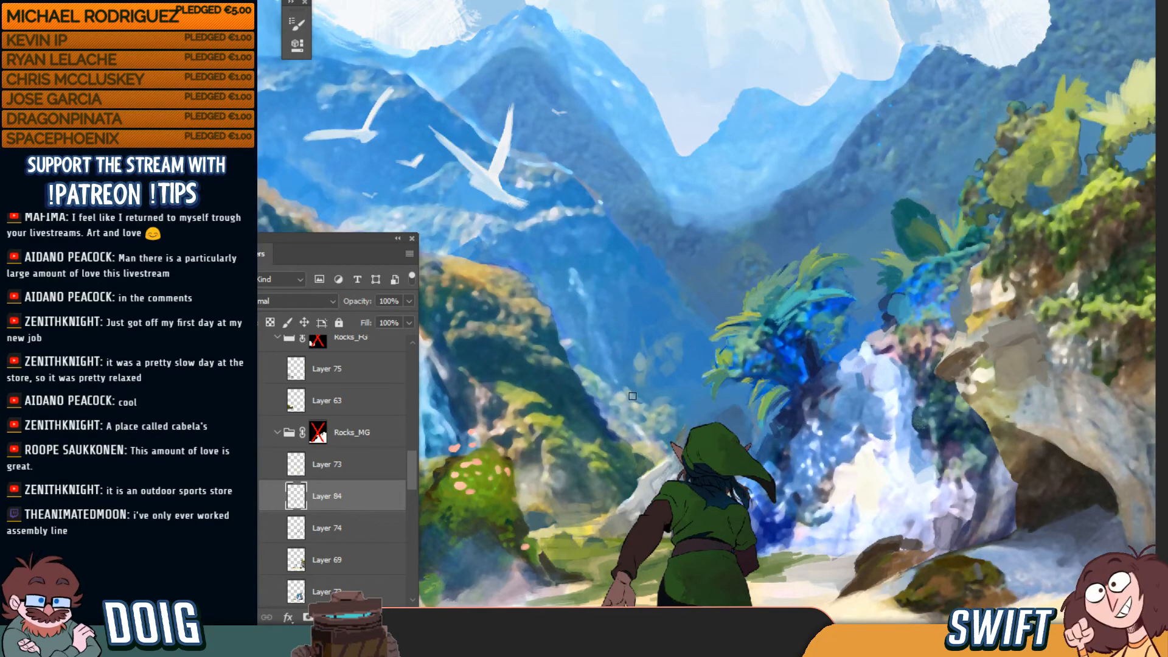
key(ctrl+minus)
key(ctrl+minus)
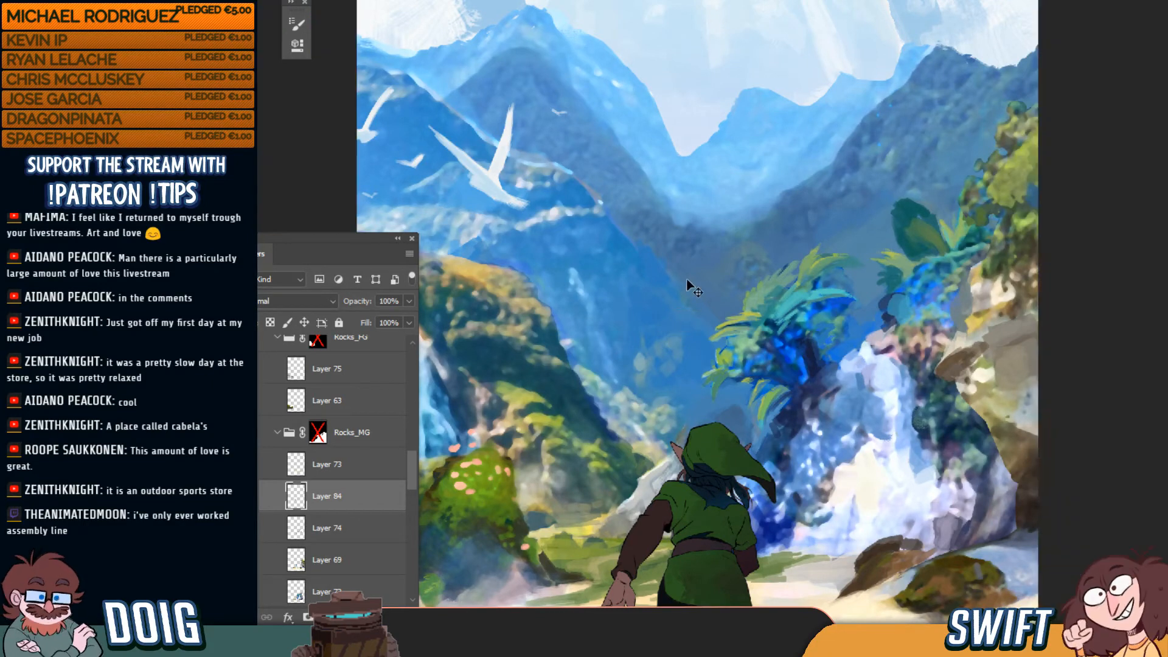
key(ctrl+plus)
key(ctrl+plus)
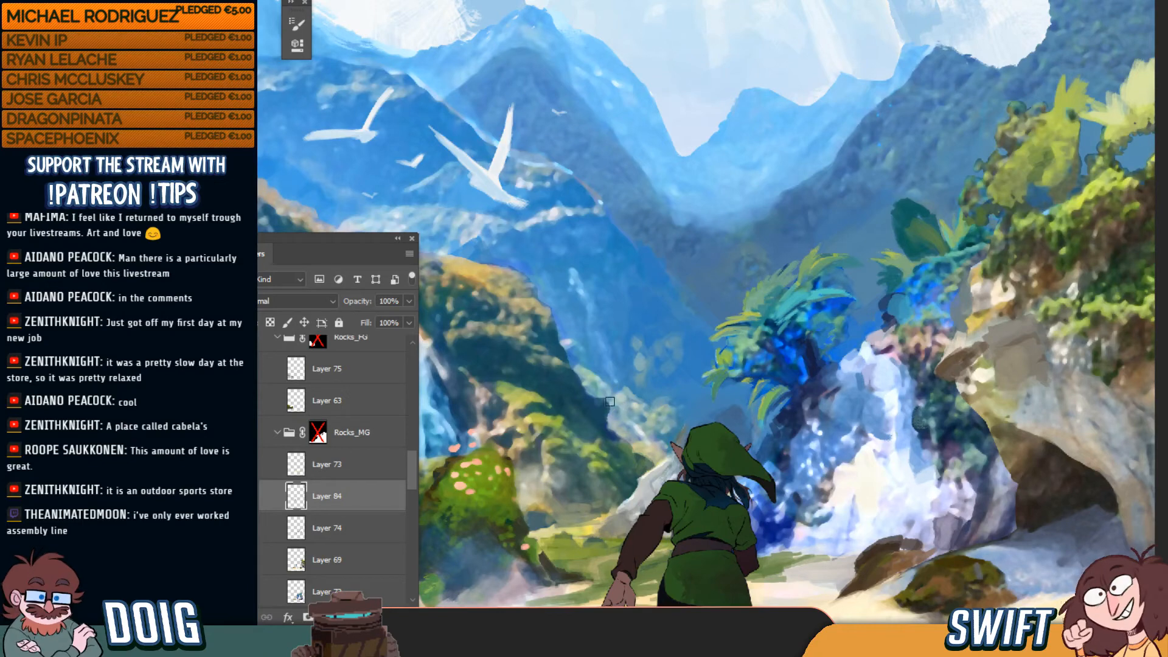
Zoom closer on the valley and fine-tune the brush to a smaller size
key(ctrl+minus)
key(ctrl+minus)
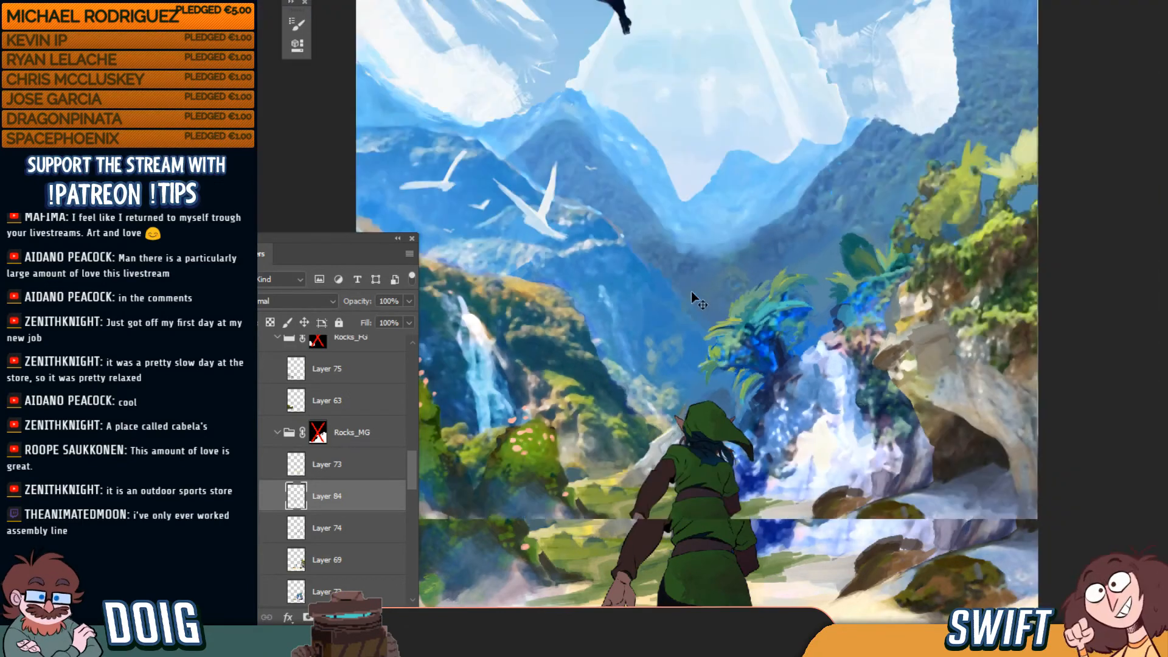
key(ctrl+minus)
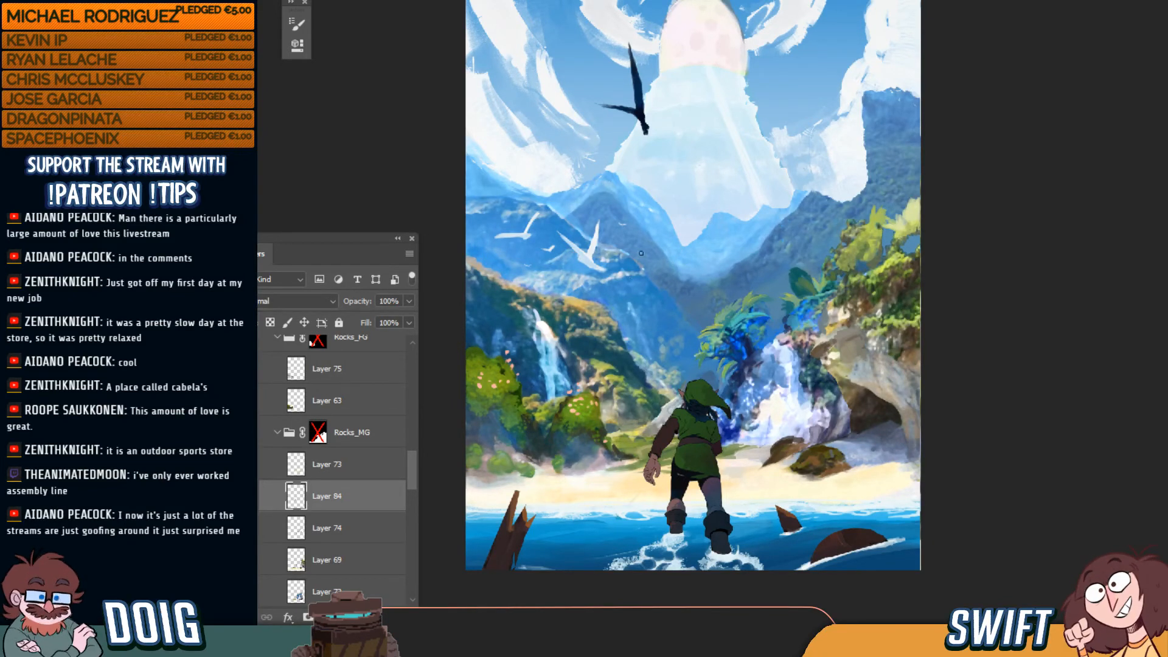
key(ctrl+plus)
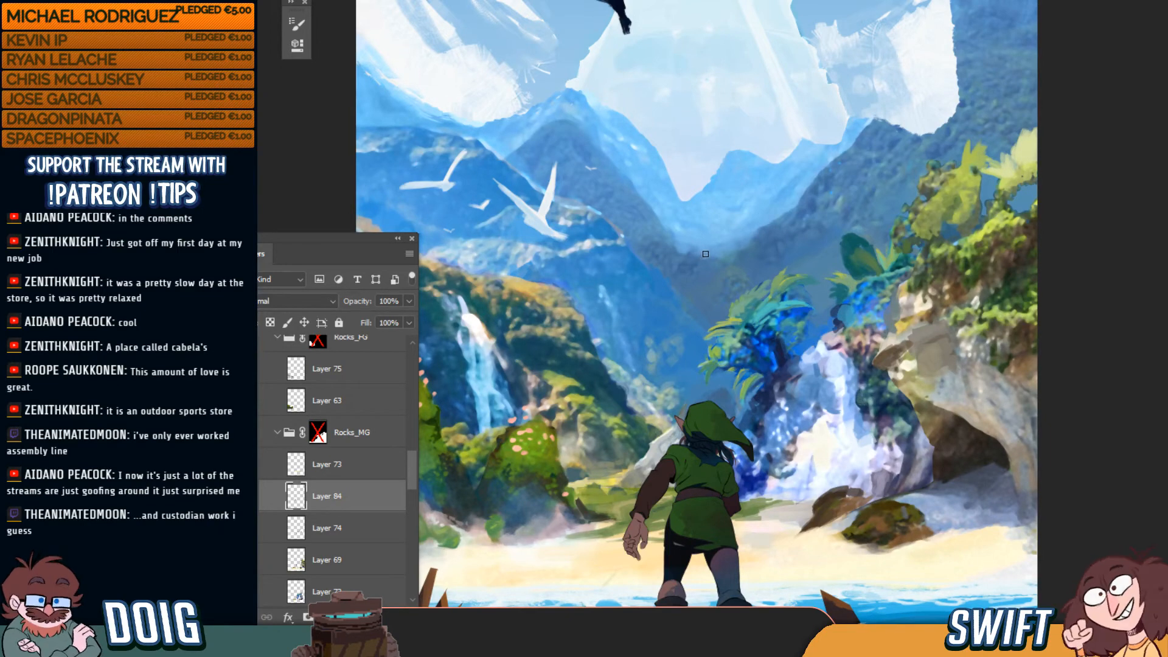
key(ctrl+plus)
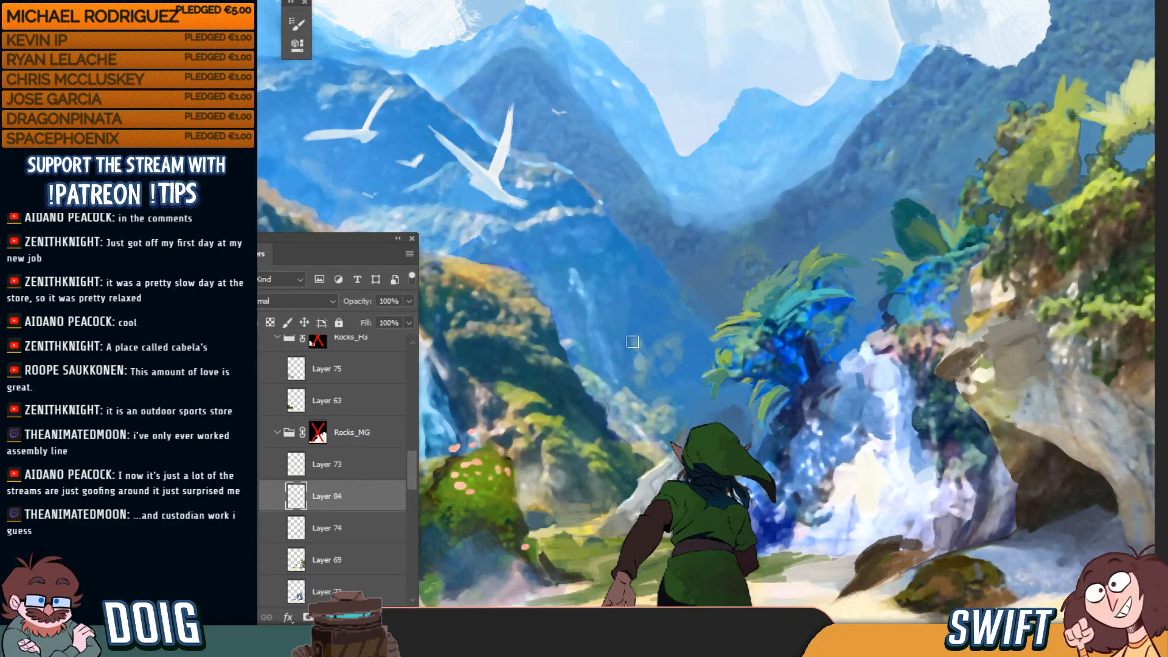
key(bracketright)
key(bracketright)
key(bracketright)
key(bracketright)
key(bracketright)
key(bracketright)
key(bracketright)
key(bracketright)
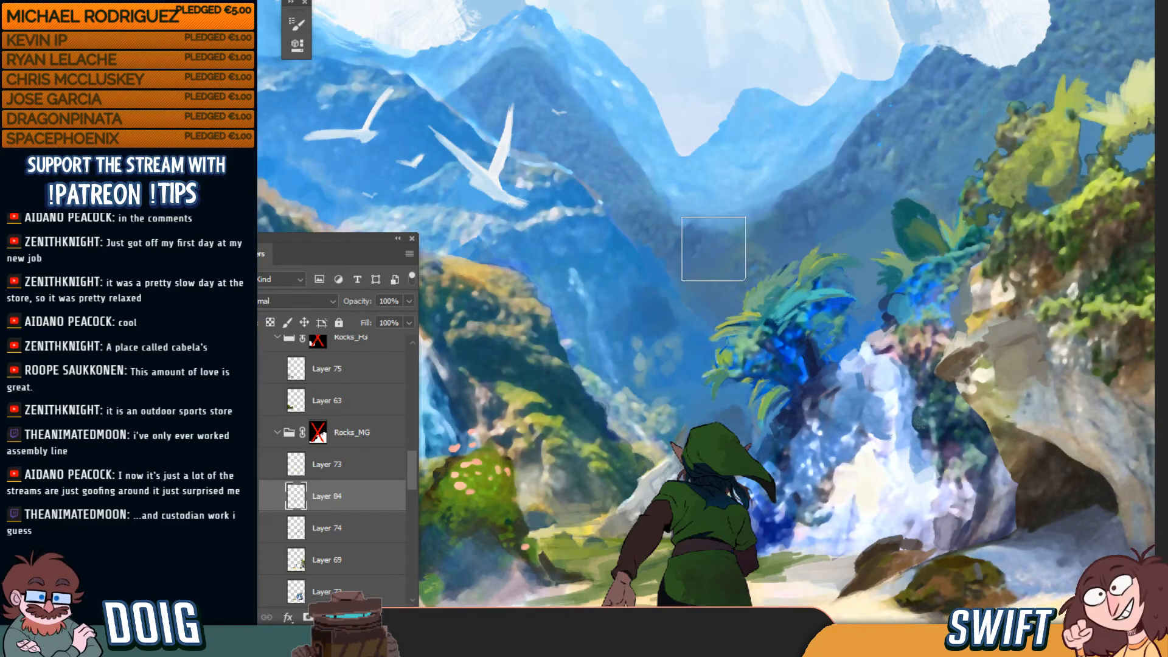
key(bracketleft)
key(bracketleft)
key(bracketleft)
key(bracketleft)
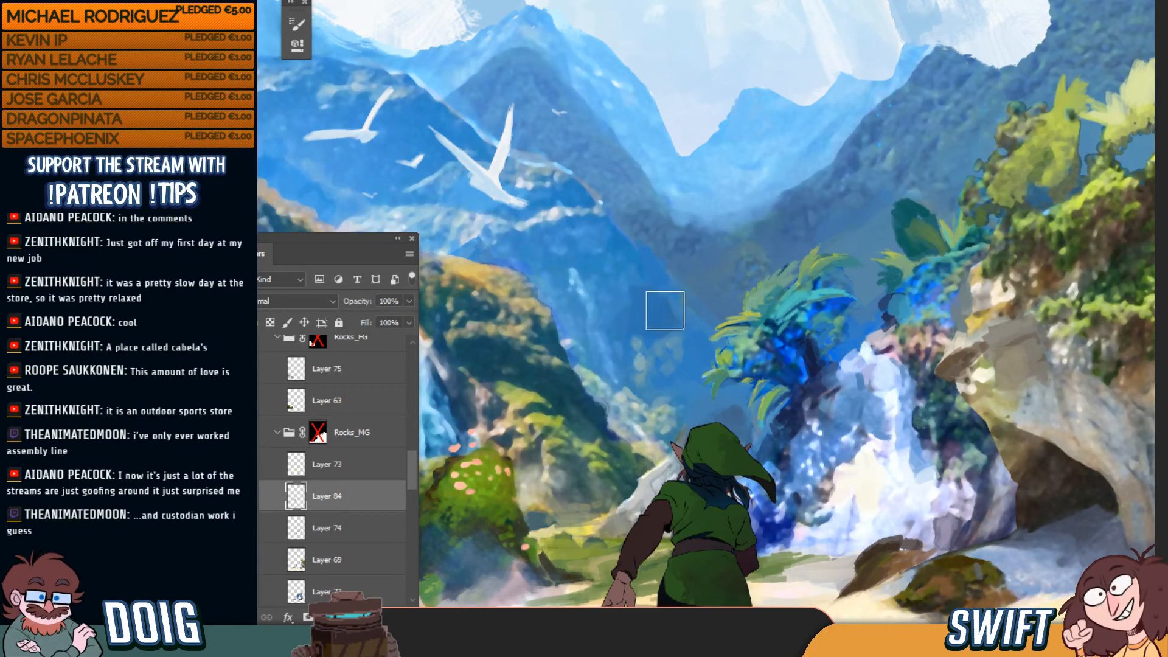
key(bracketleft)
key(bracketleft)
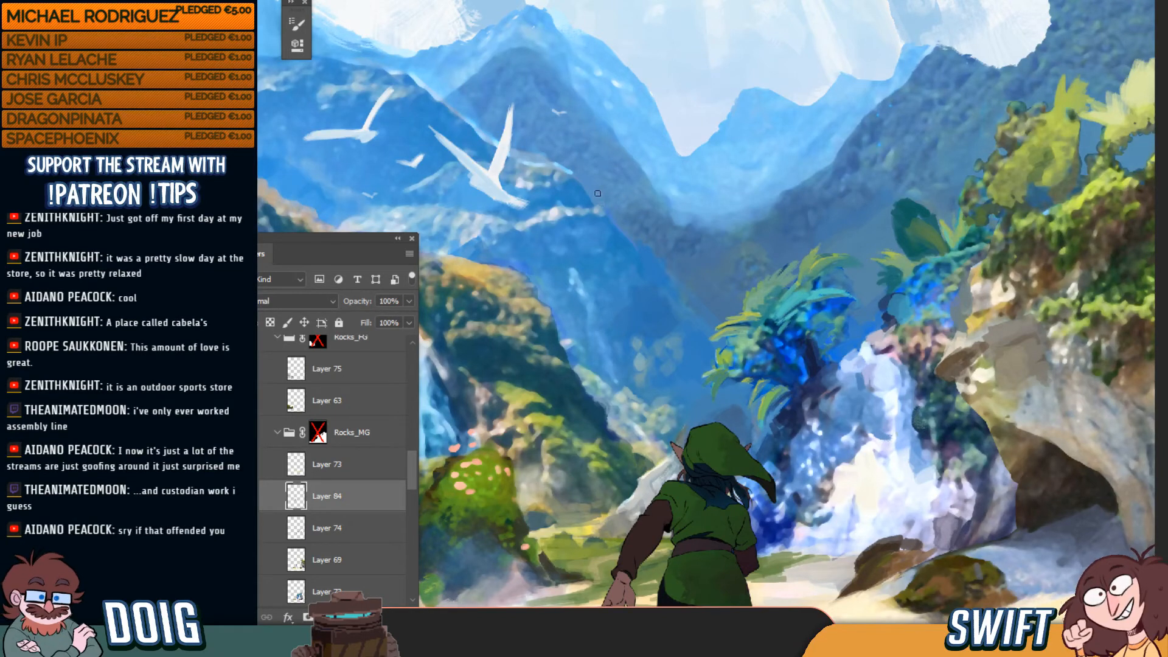
Pan across the valley and birds, move the Layers panel off the painting and zoom out
drag(517, 200, 597, 237)
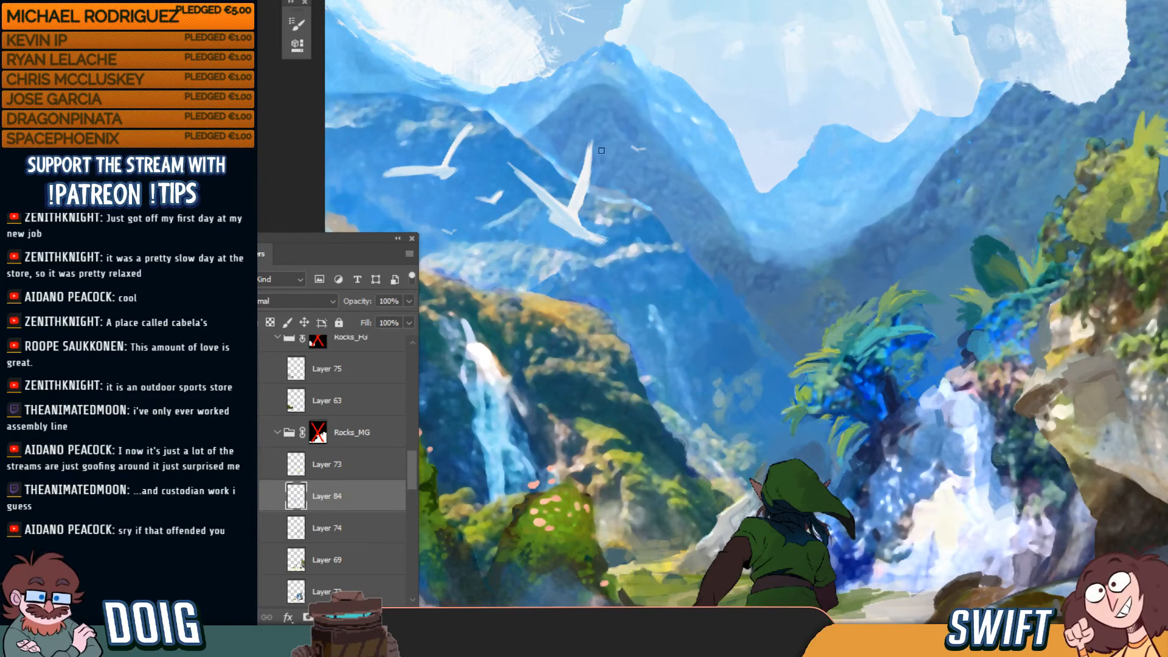
drag(324, 239, 210, 271)
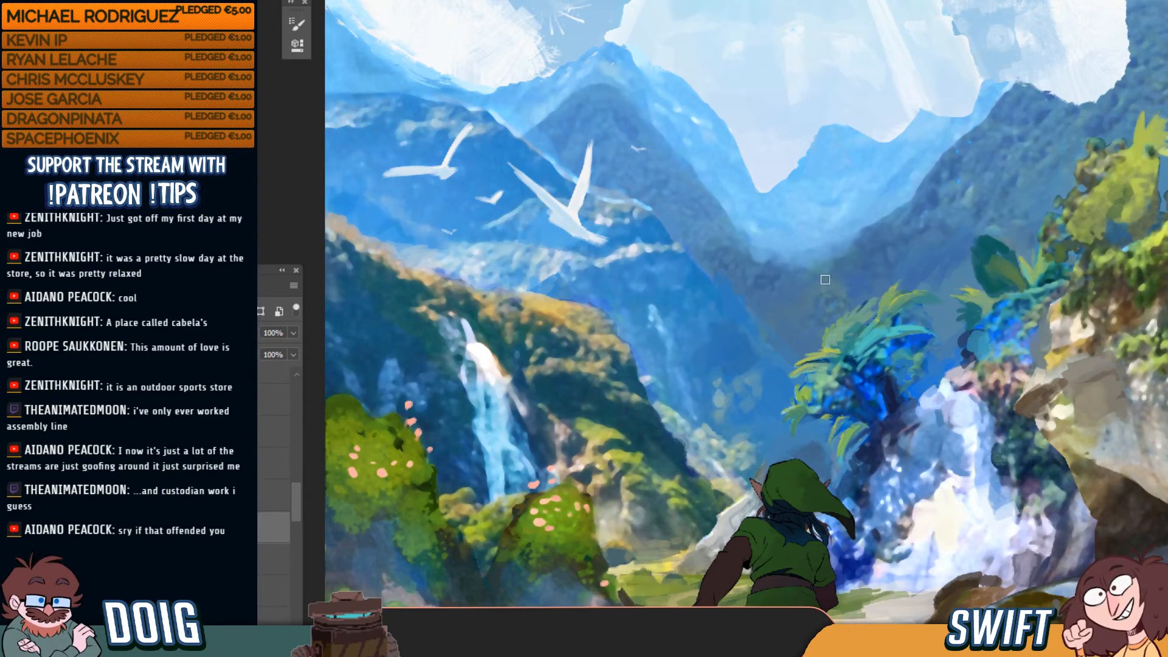
key(ctrl+minus)
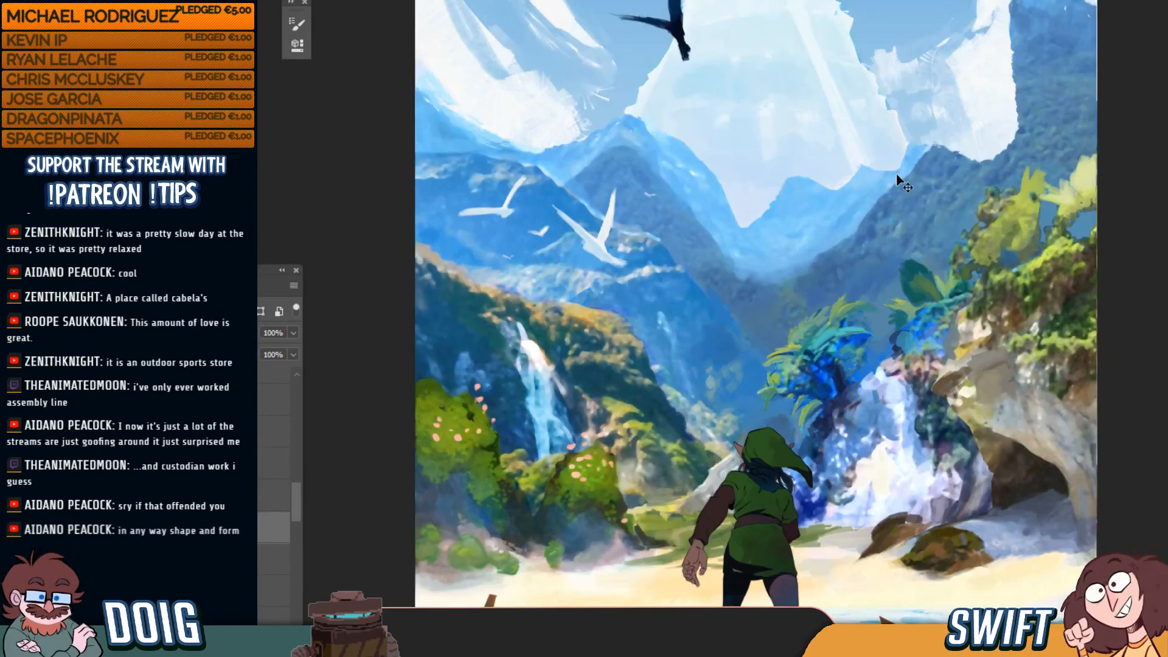
Fit the whole painting in the window and preview it in grayscale with Proof Colors
key(ctrl+minus)
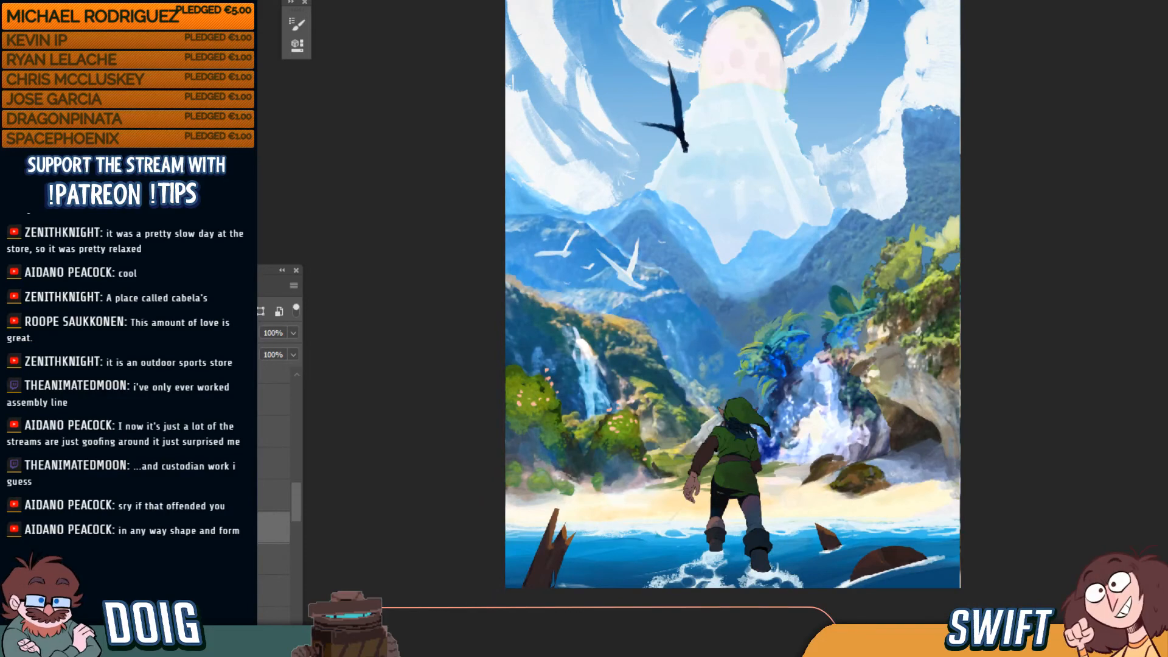
key(ctrl+plus)
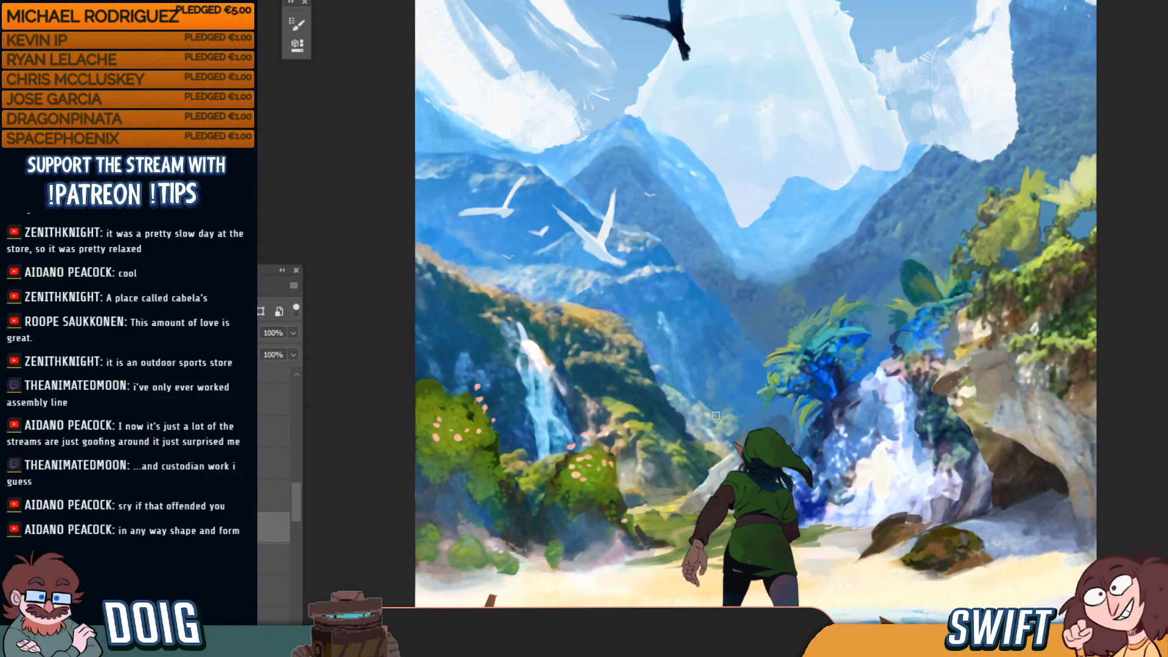
key(ctrl+0)
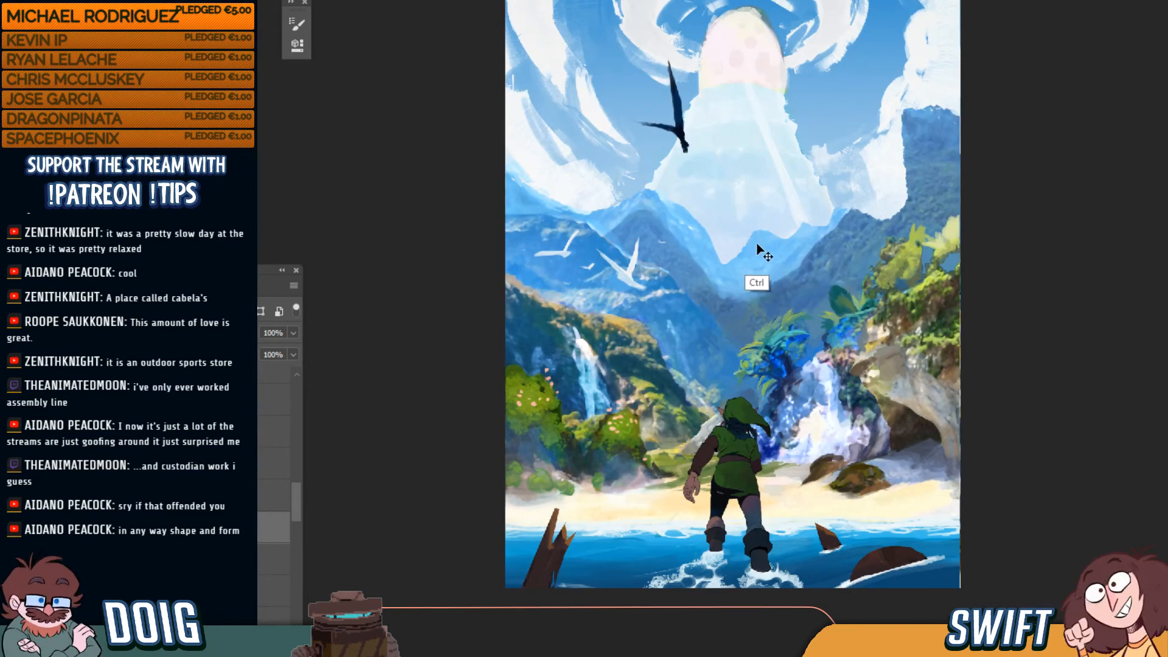
key(ctrl+y)
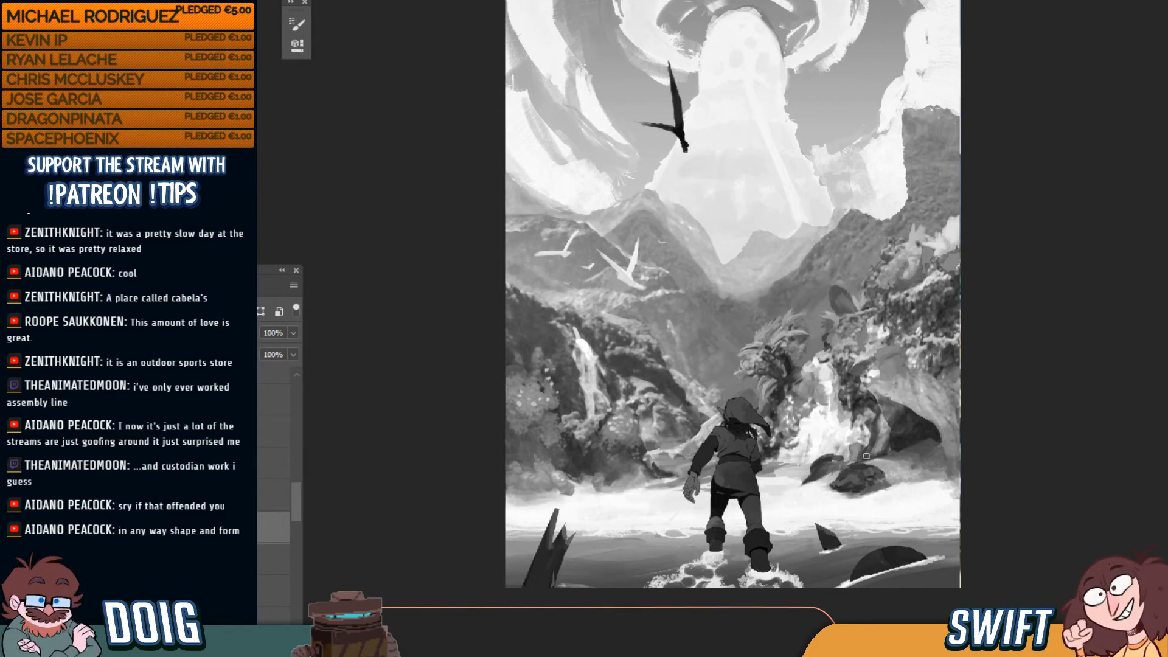
Select a lower layer and open Hue/Saturation with Lightness raised to +6
drag(296, 501, 311, 400)
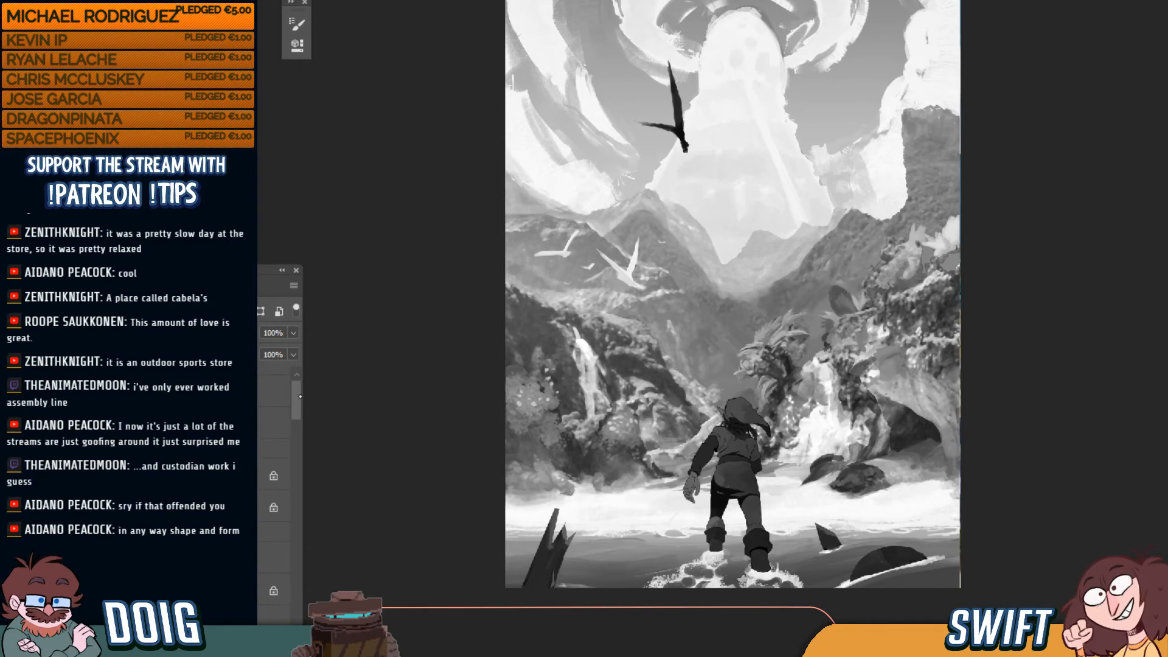
drag(300, 386, 300, 385)
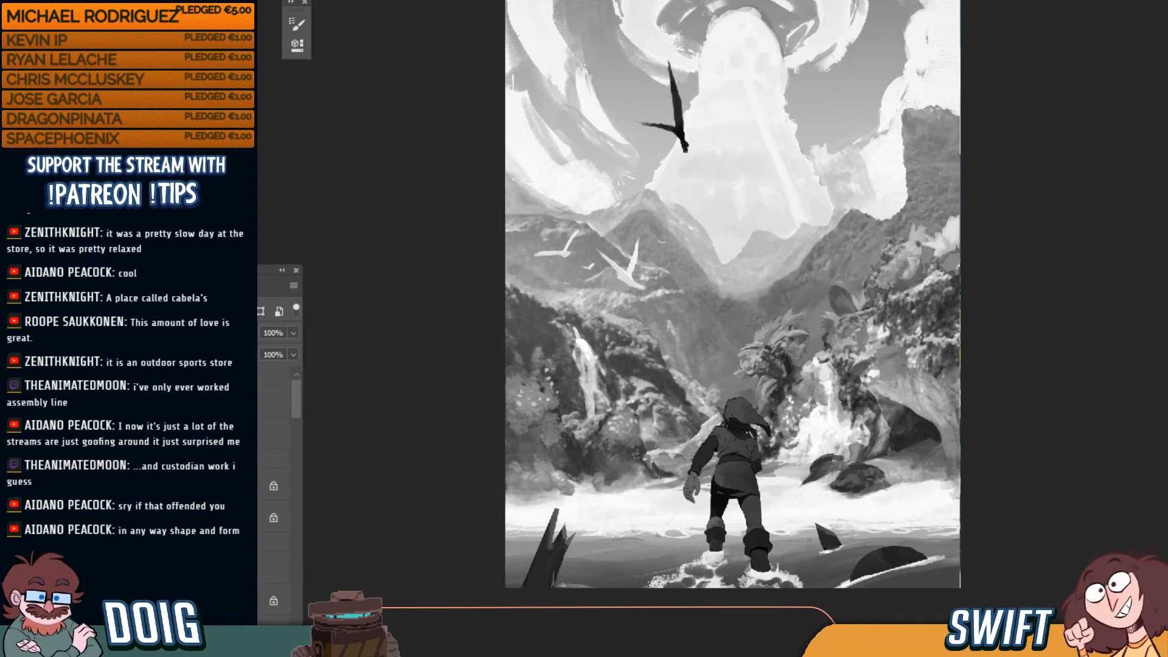
click(234, 517)
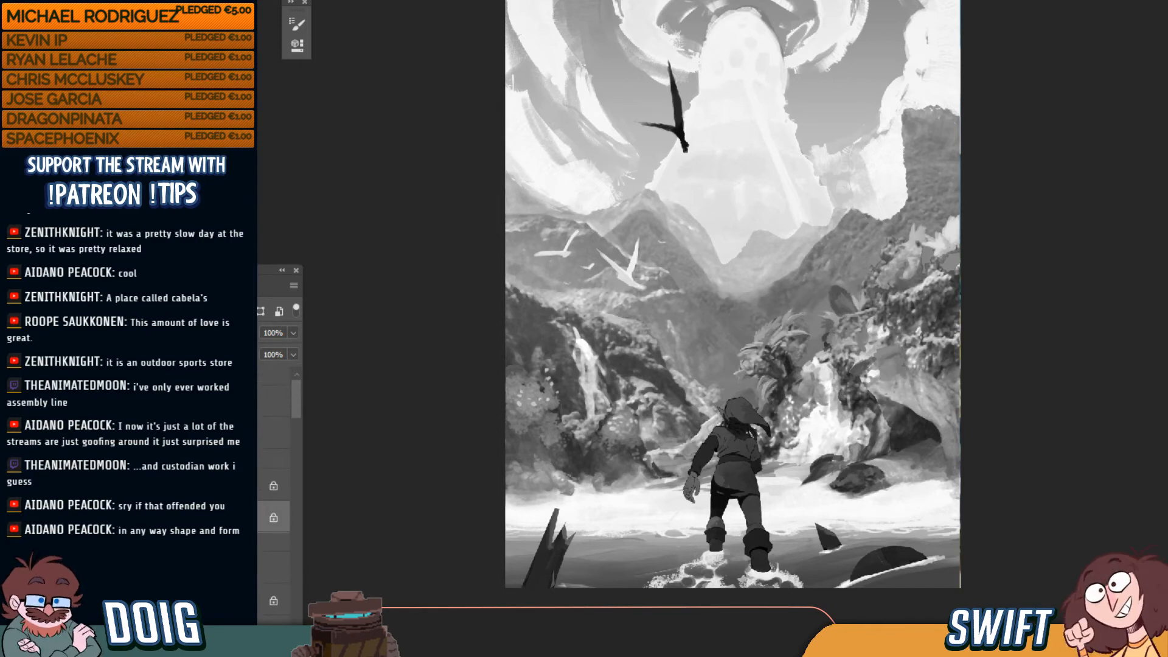
key(ctrl+u)
drag(1119, 178, 989, 101)
drag(1026, 284, 1030, 284)
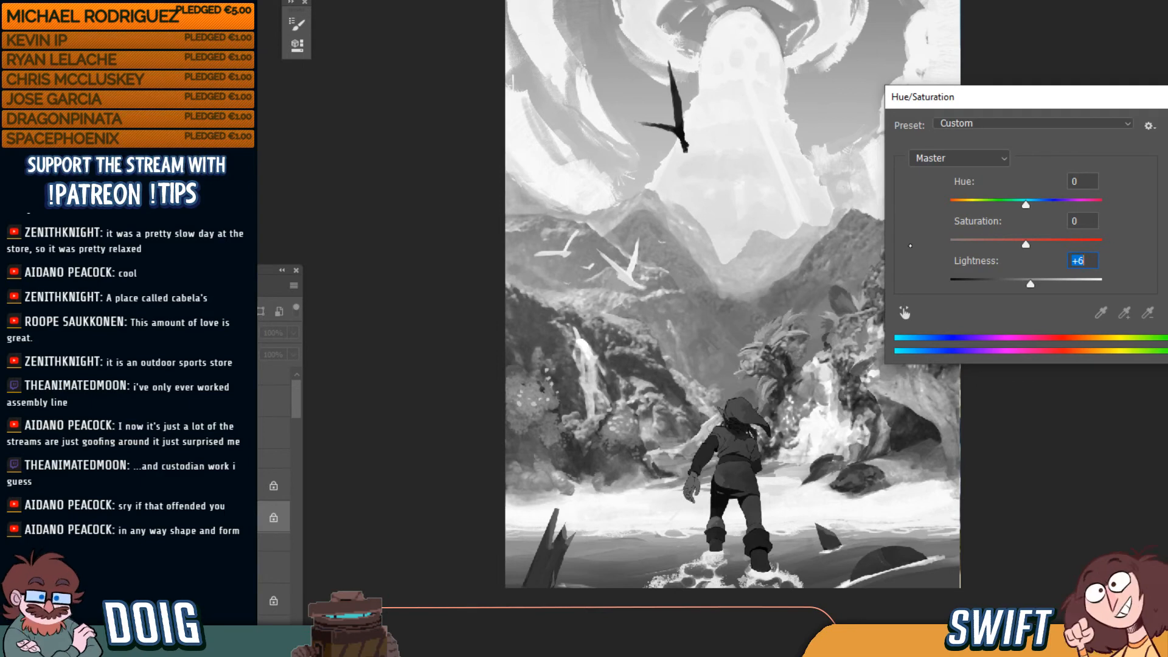
Move the Hue/Saturation window aside and confirm the +6 Lightness adjustment
drag(1019, 97, 1074, 154)
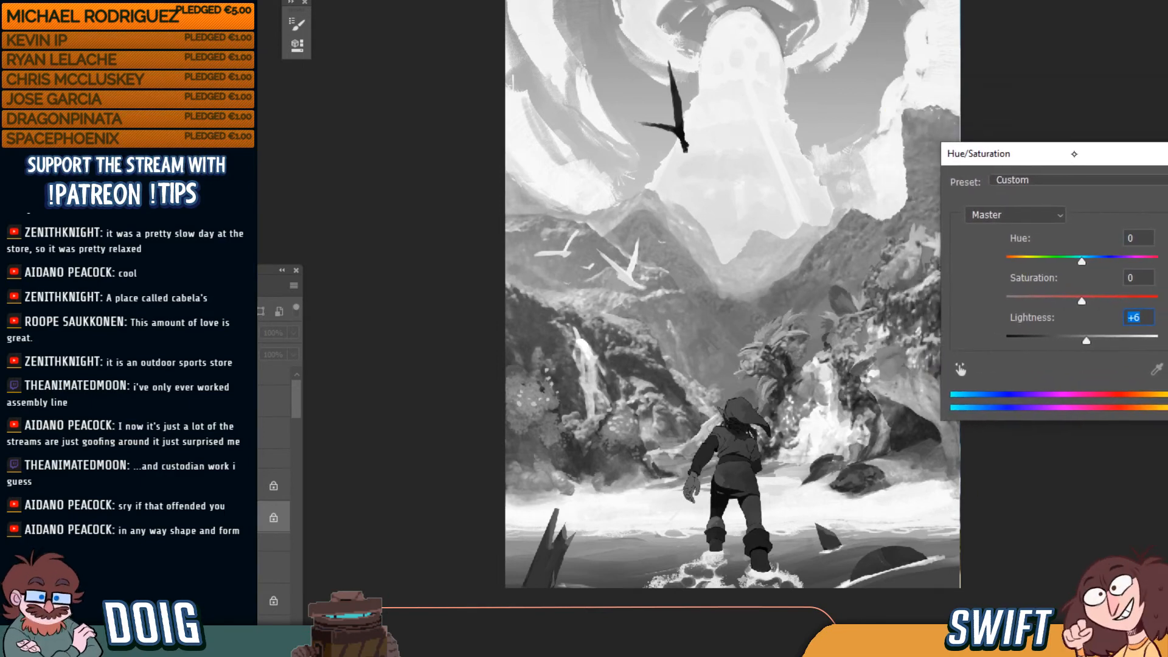
key(Return)
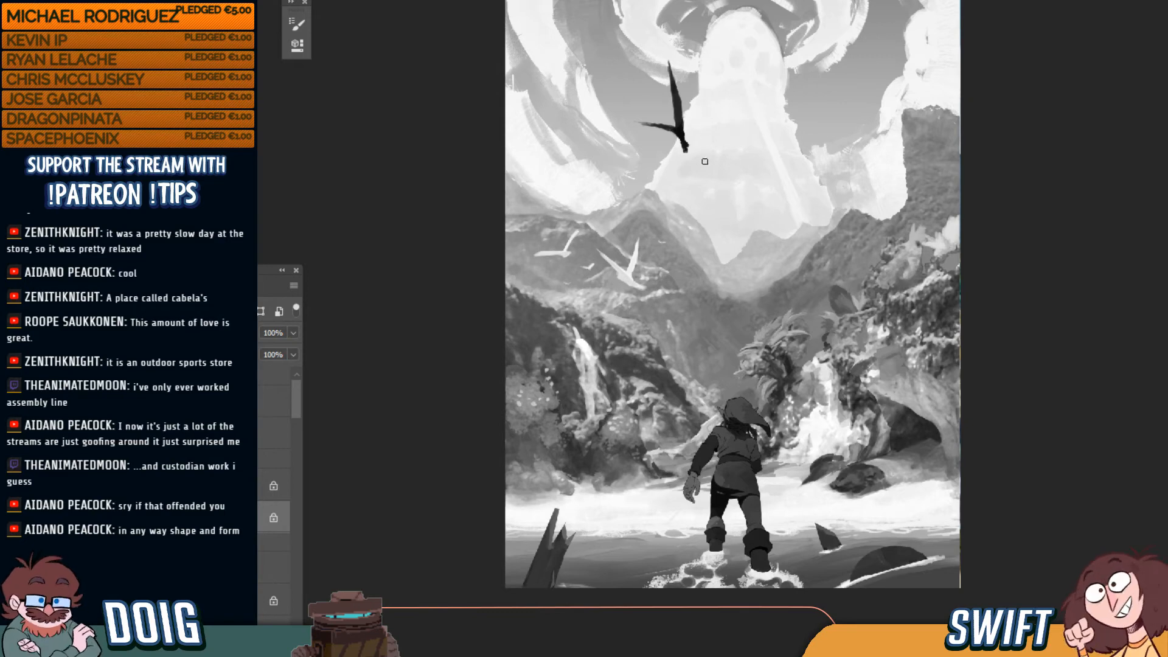
Toggle Proof Colors repeatedly to compare the painting in colour and grayscale
key(ctrl+y)
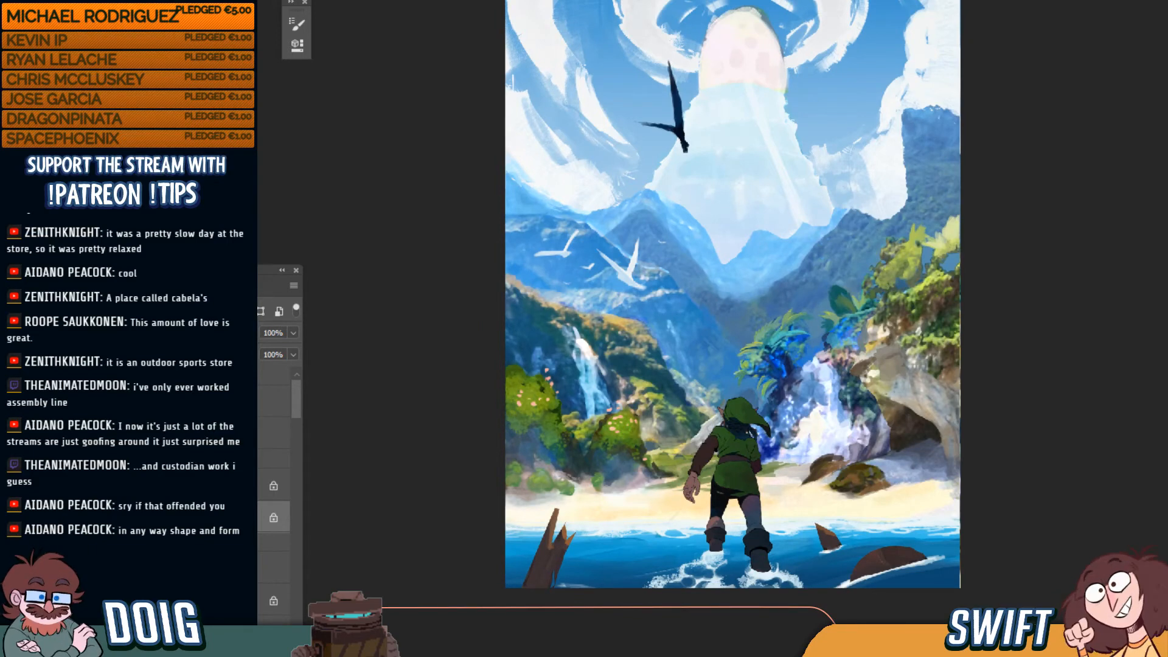
key(ctrl+y)
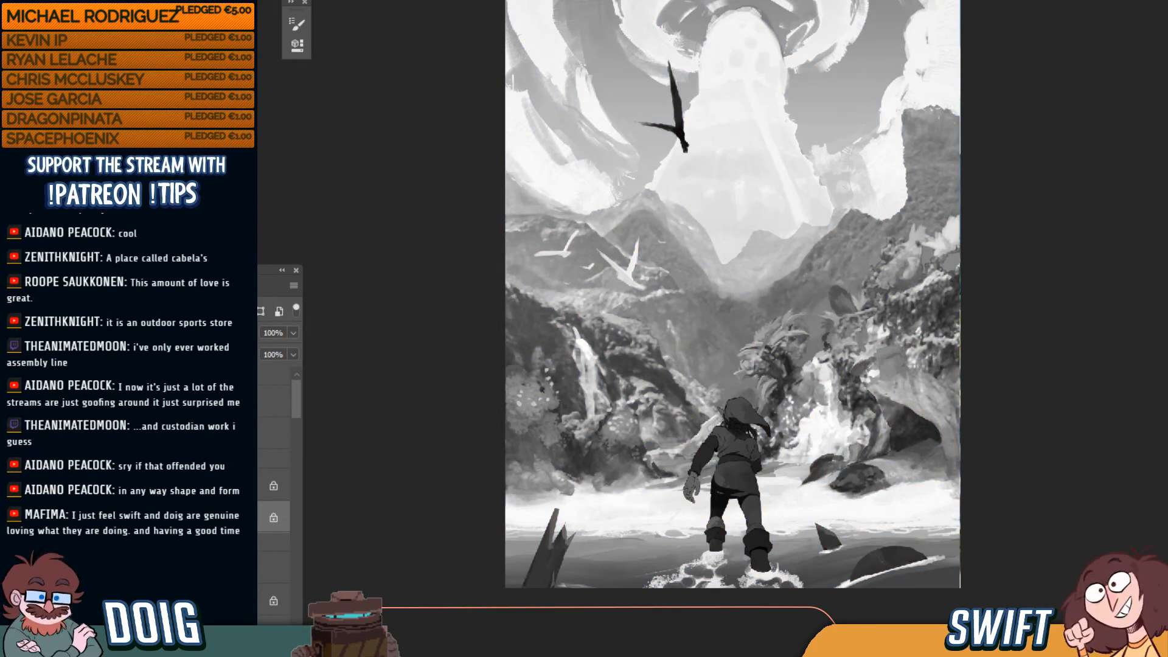
key(ctrl+y)
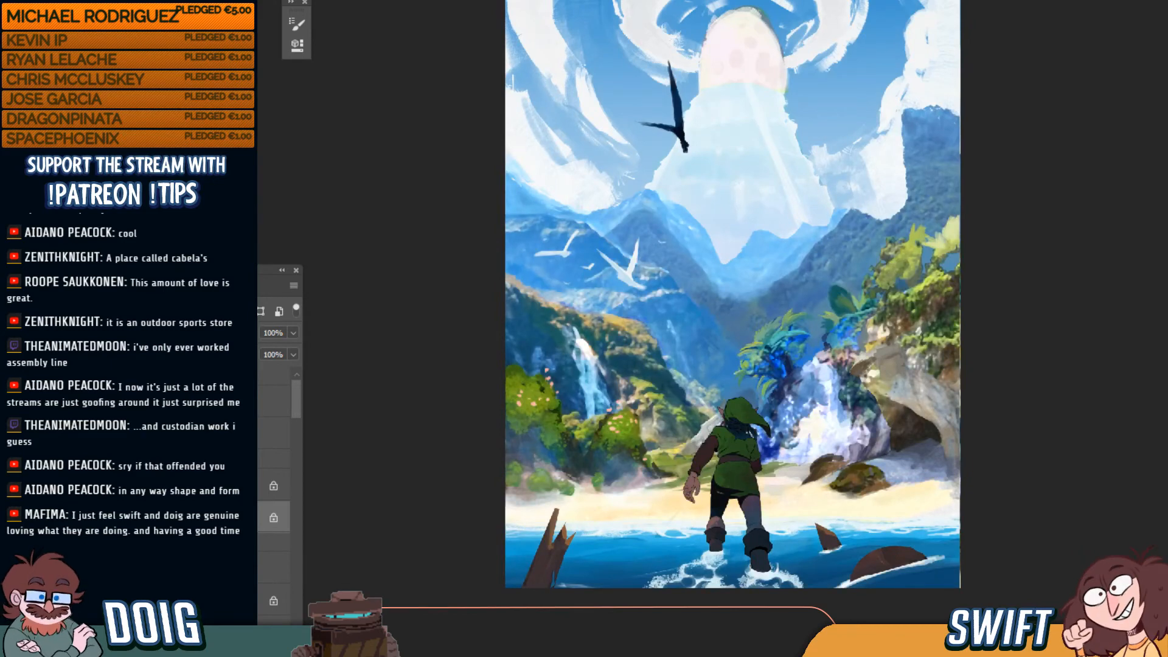
key(ctrl+y)
key(ctrl+y)
key(ctrl+y)
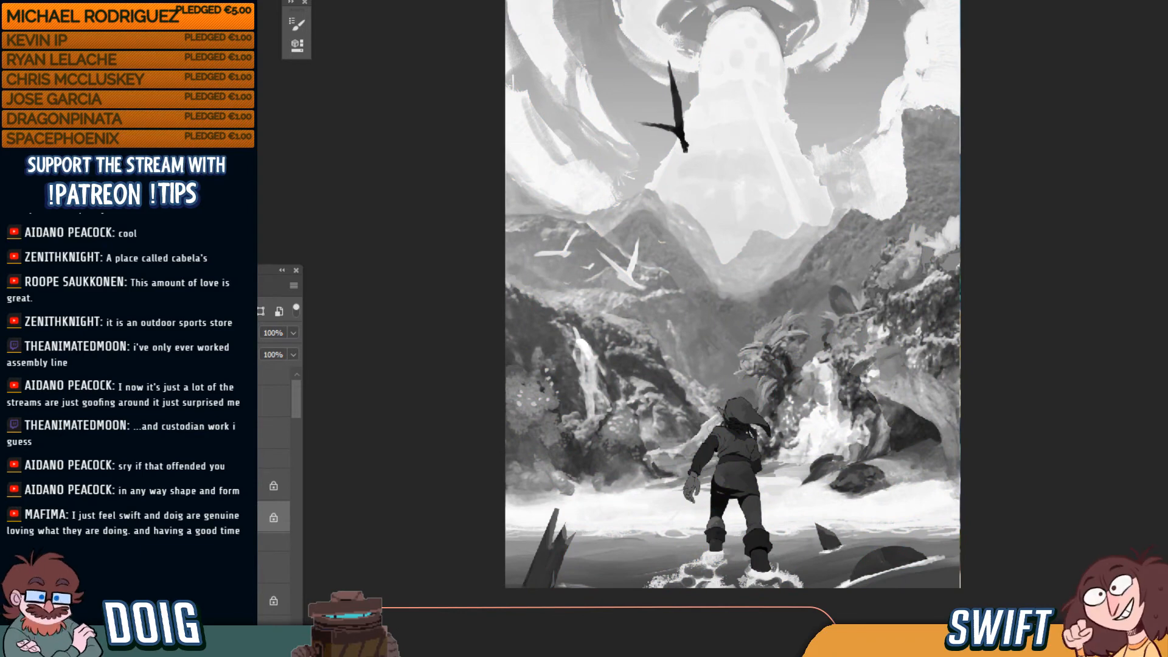
key(ctrl+y)
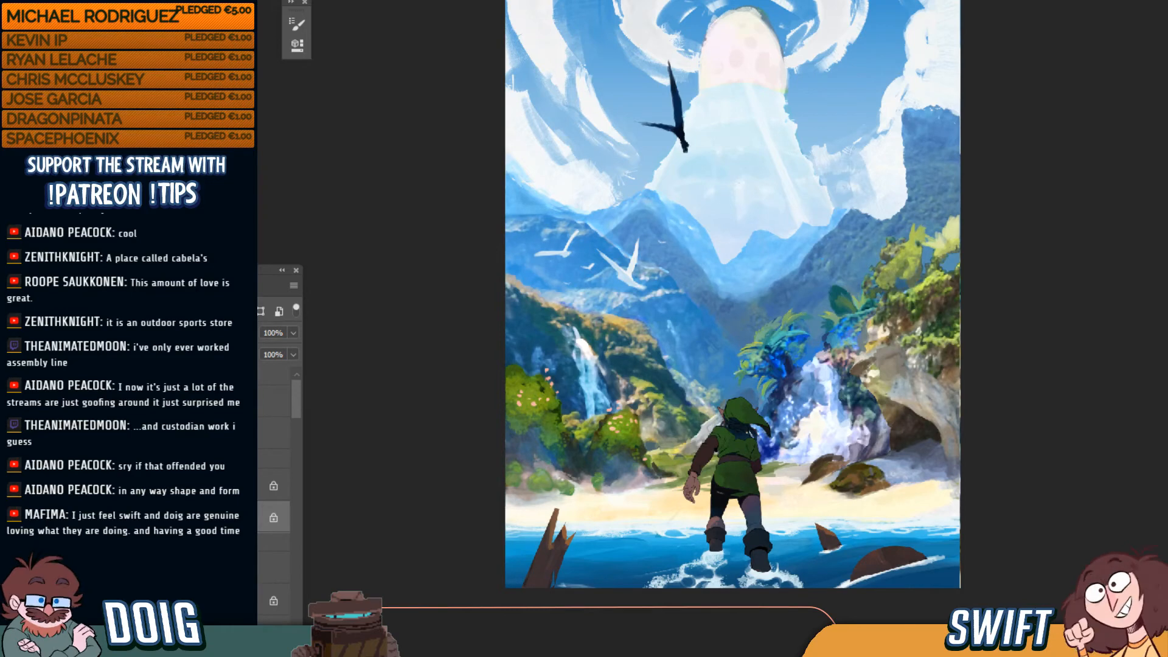
key(ctrl+y)
key(ctrl+y)
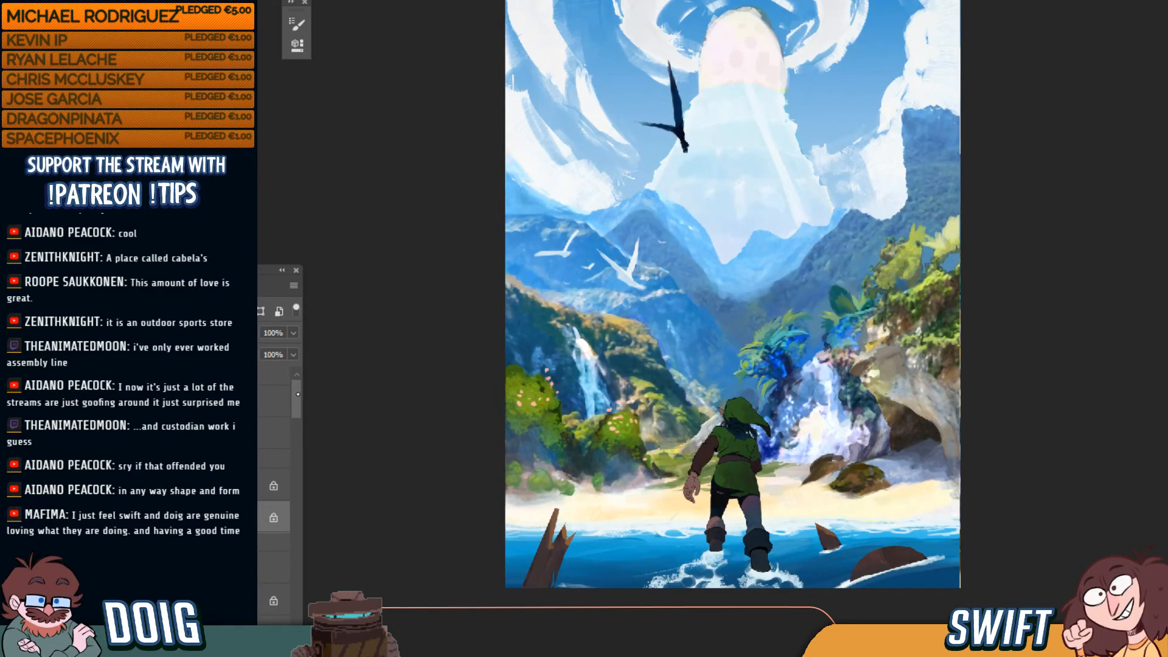
Add a new empty layer above the top layer and zoom in on the scene
click(262, 378)
key(ctrl+alt+shift+n)
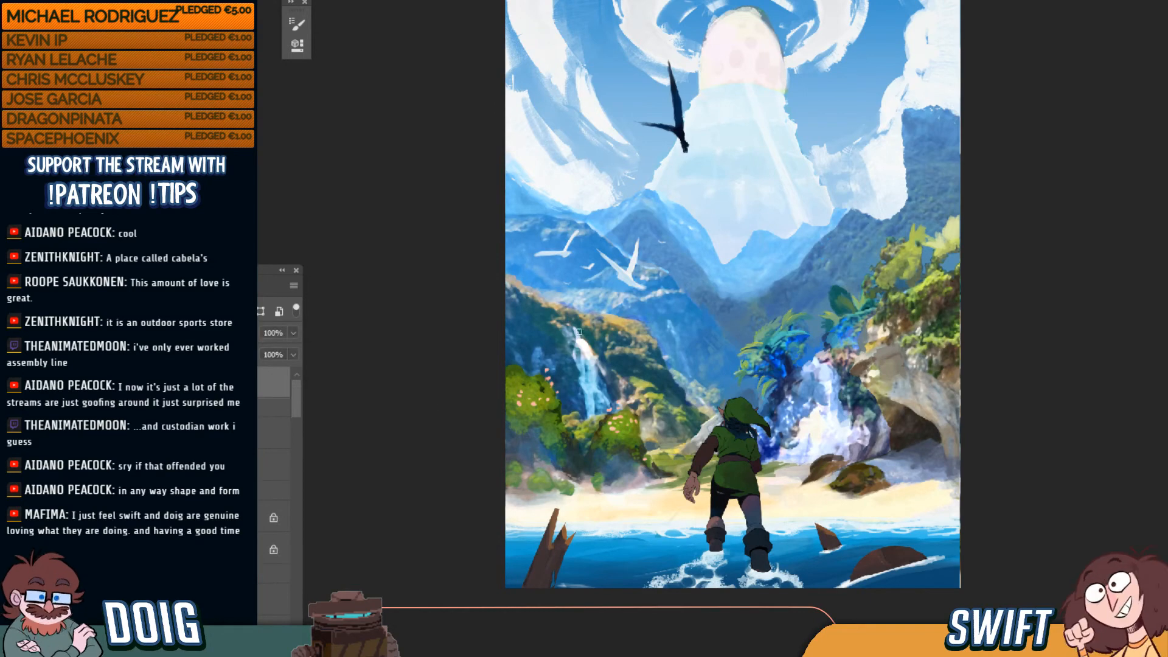
key(ctrl+plus)
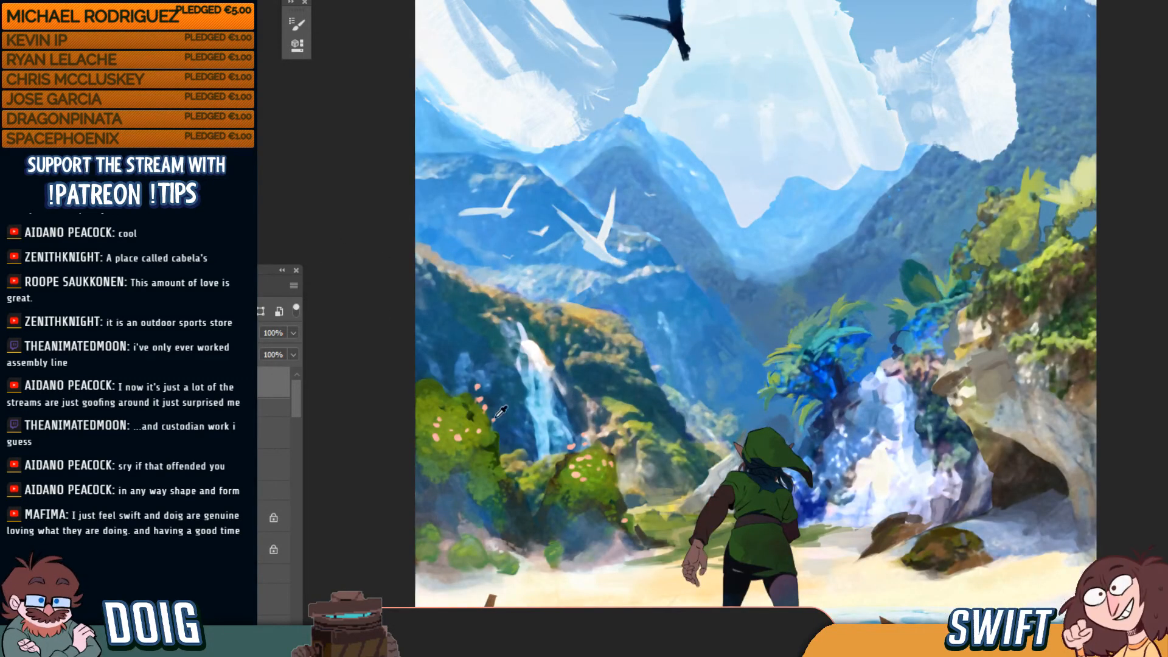
Paint light green along the left bush's top edge, check it in grayscale, and soften the brightest part
mouse_move(462, 396)
mouse_down()
mouse_move(413, 386)
mouse_move(470, 398)
mouse_up()
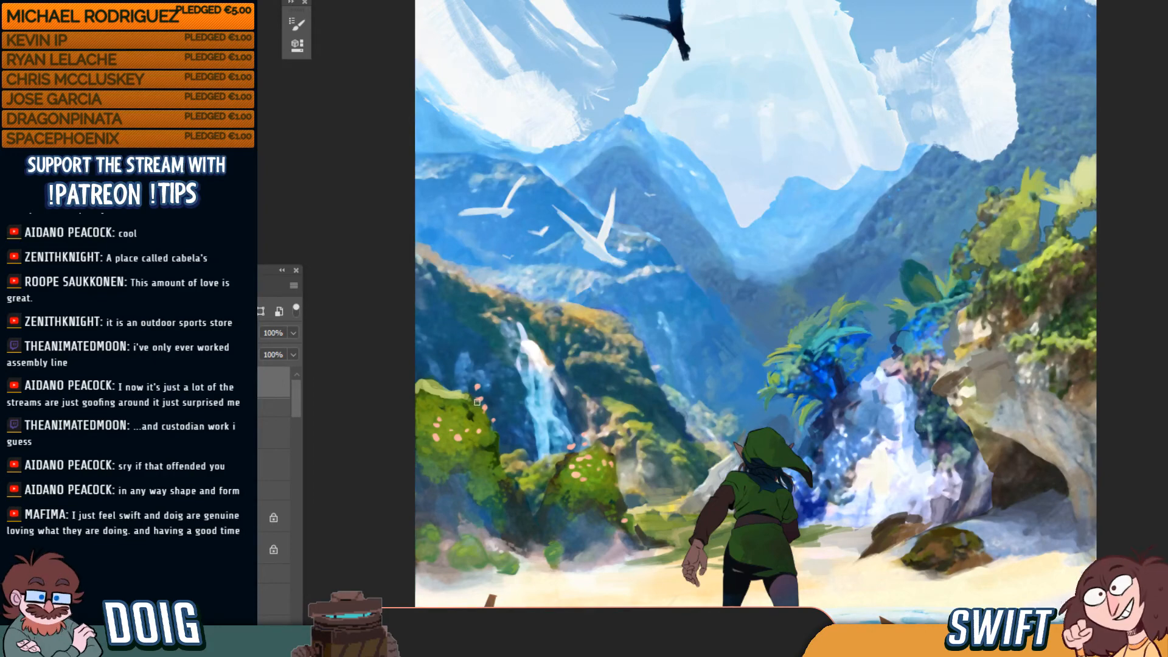
mouse_move(437, 391)
mouse_down()
mouse_move(418, 382)
mouse_move(470, 395)
mouse_up()
key(ctrl+y)
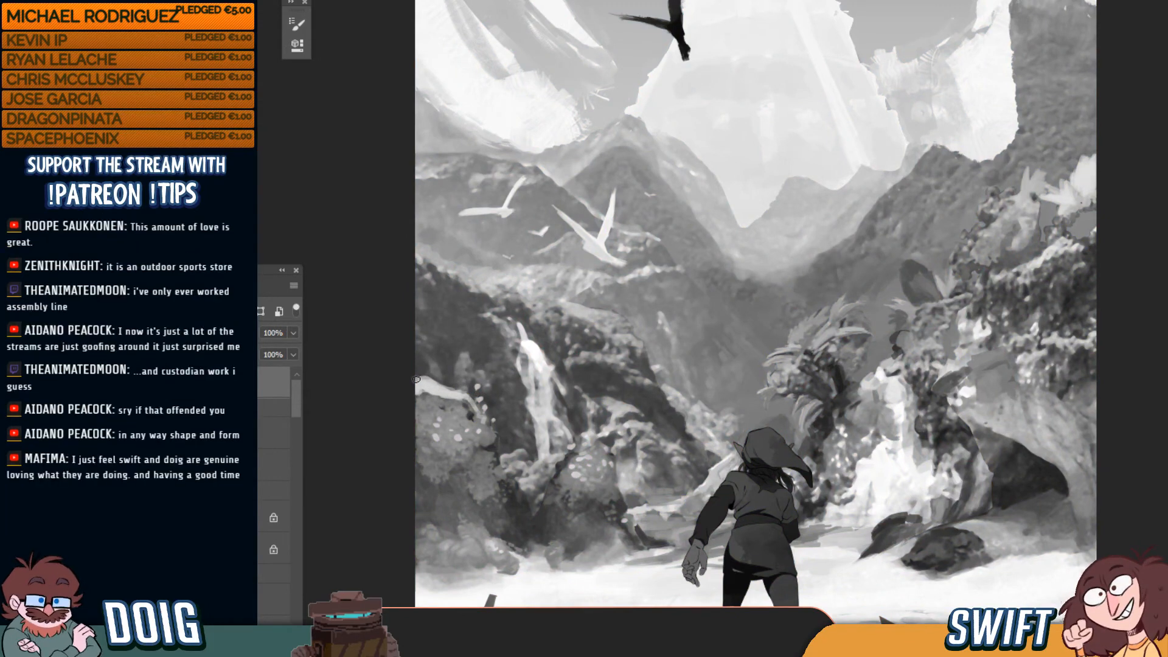
mouse_move(411, 385)
mouse_down()
mouse_move(462, 391)
mouse_move(410, 392)
mouse_up()
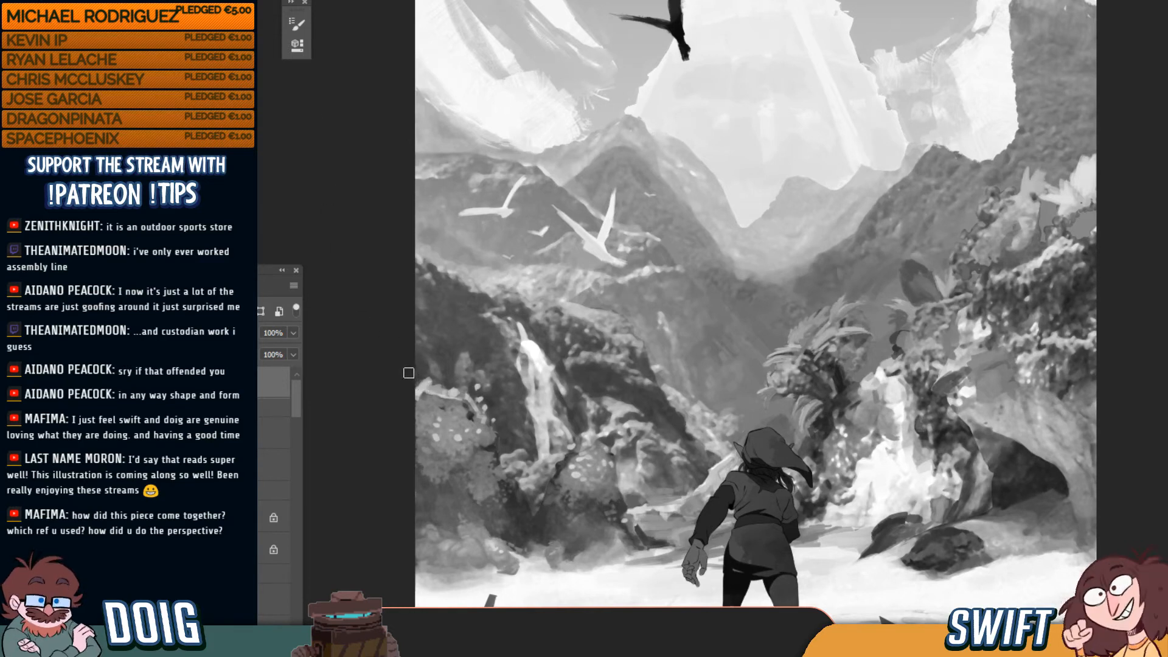
key(ctrl)
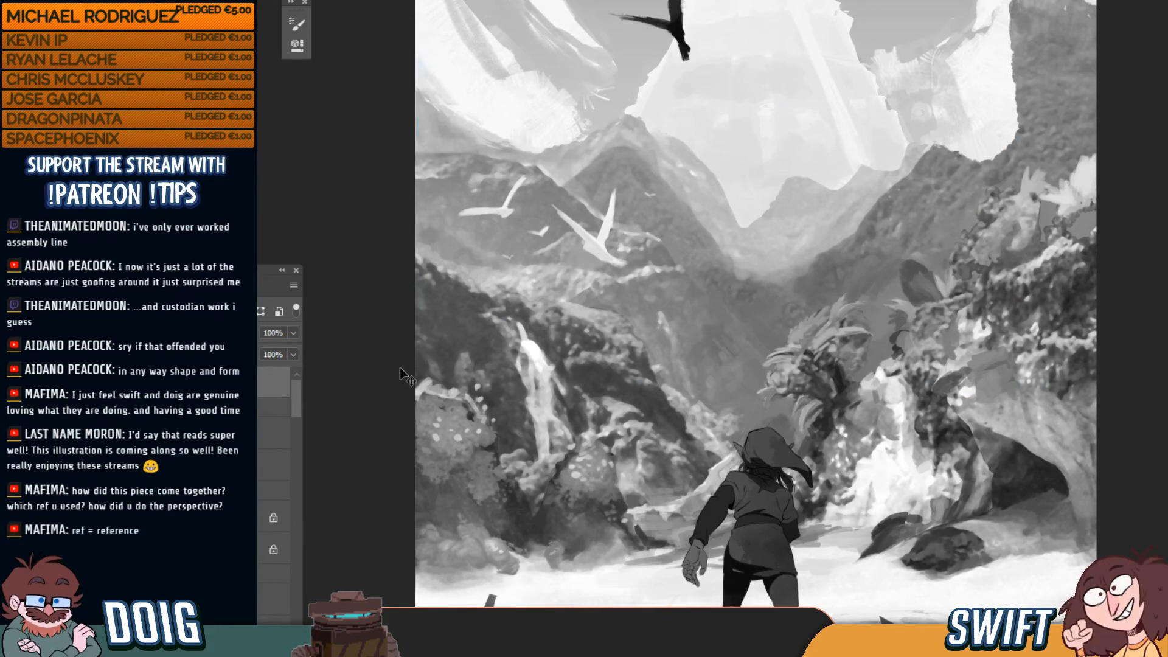
key(ctrl+y)
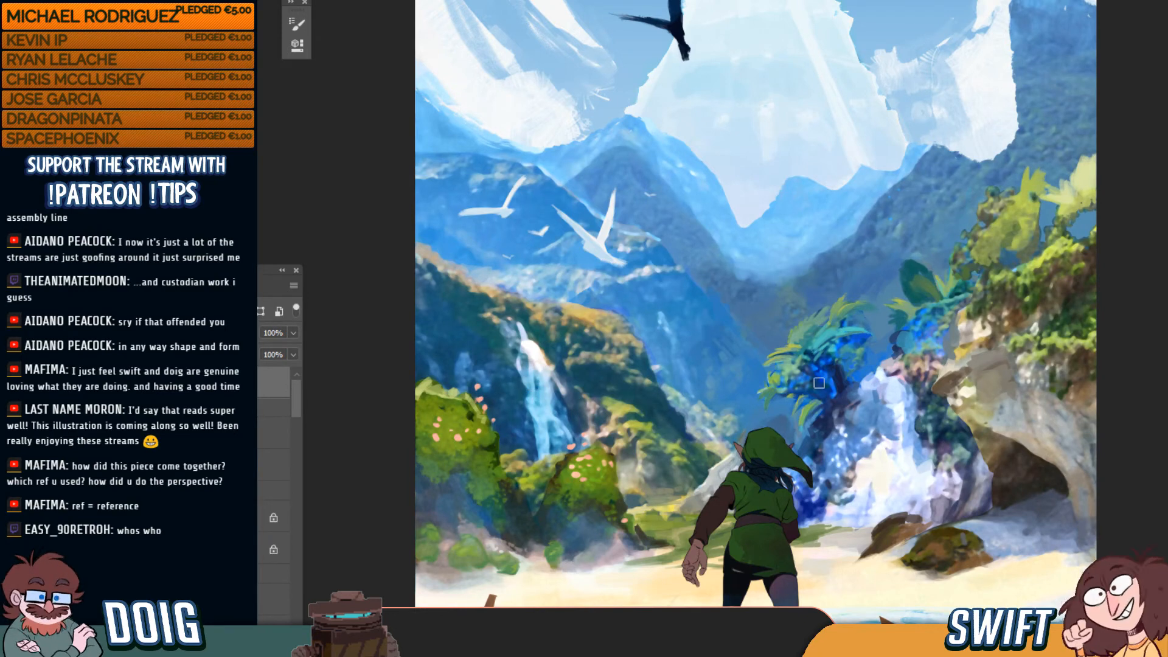
Zoom out to the whole painting and create a new empty layer at the top
key(ctrl+minus)
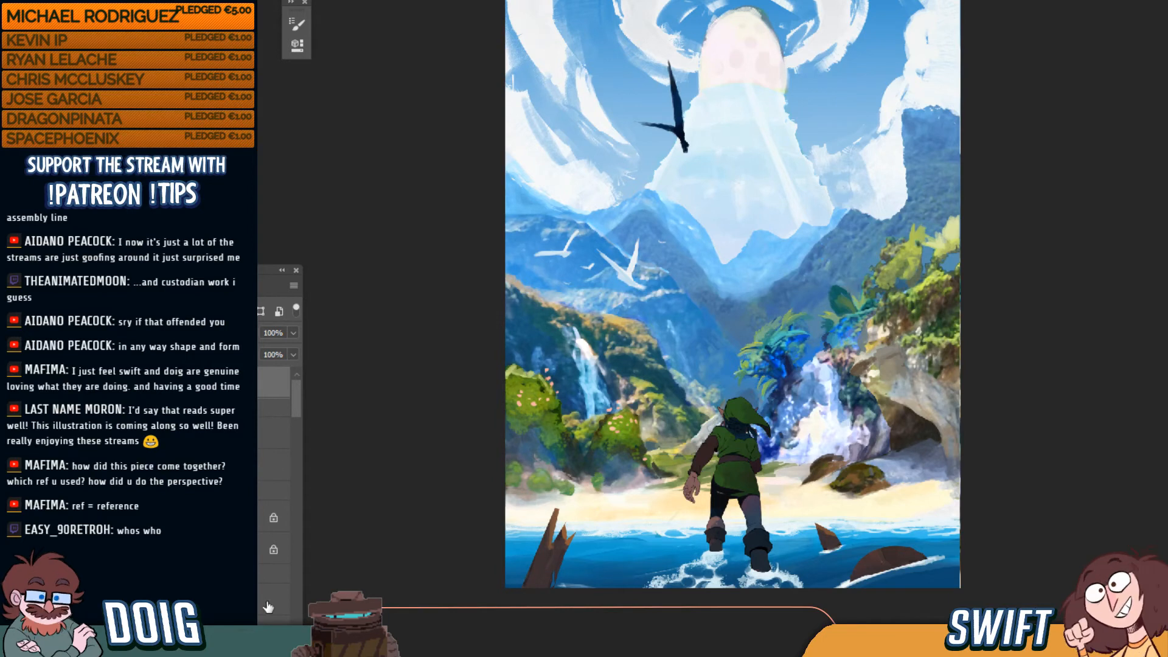
key(ctrl+alt+shift+n)
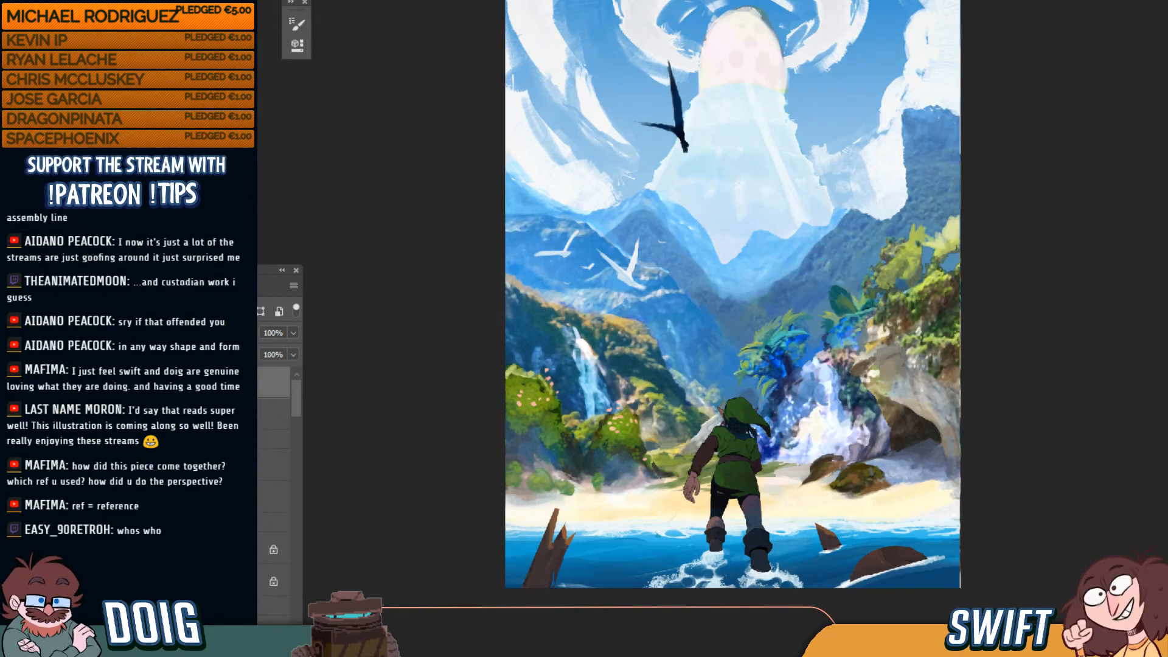
Draw perspective lines fanning out from Link across the beach, then a straight horizon line
mouse_move(730, 504)
mouse_down()
mouse_move(724, 565)
mouse_move(653, 587)
mouse_up()
drag(657, 511, 549, 587)
drag(608, 503, 505, 541)
drag(545, 504, 505, 512)
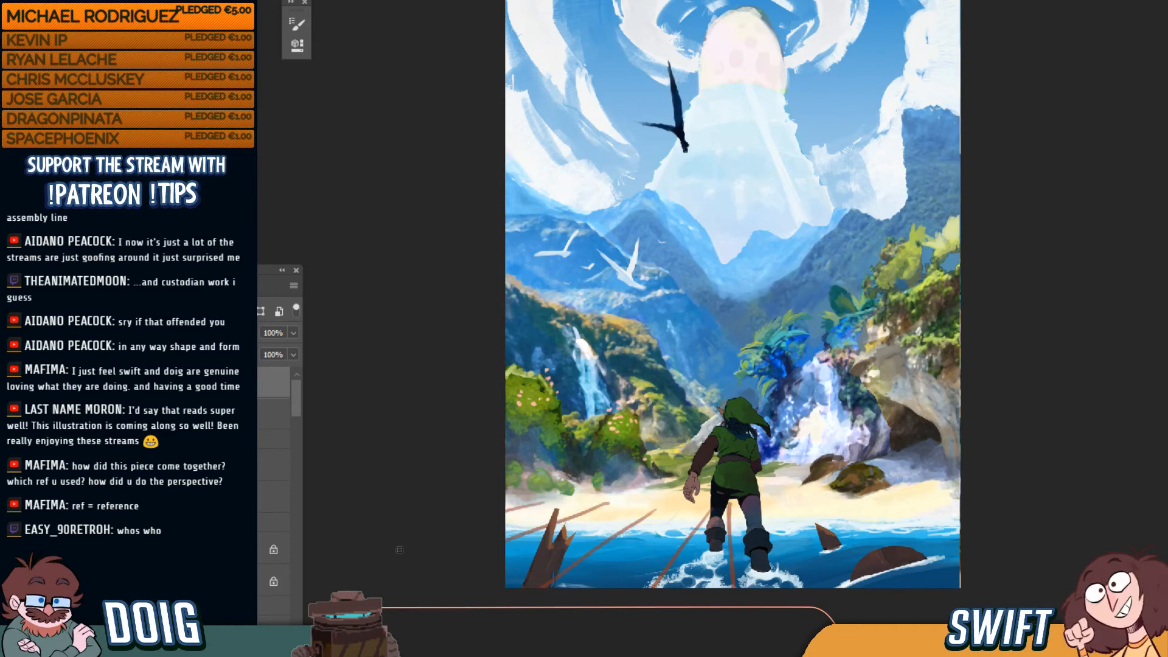
mouse_move(767, 506)
mouse_down()
mouse_move(816, 586)
mouse_move(918, 586)
mouse_up()
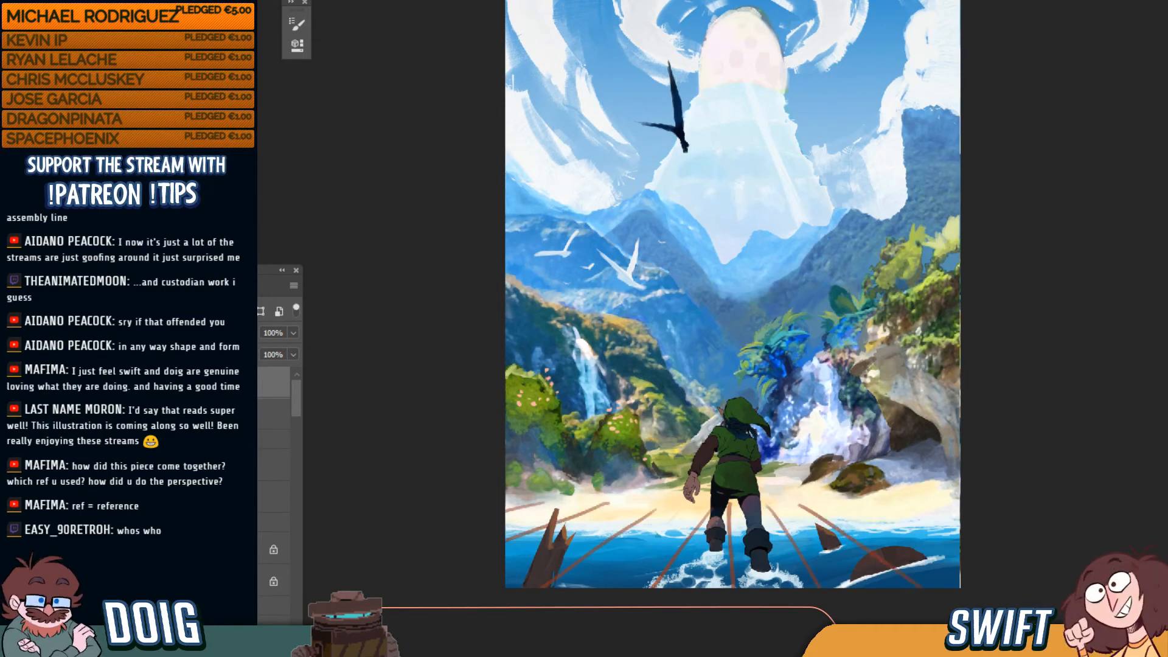
drag(847, 495, 1005, 550)
drag(893, 486, 1025, 502)
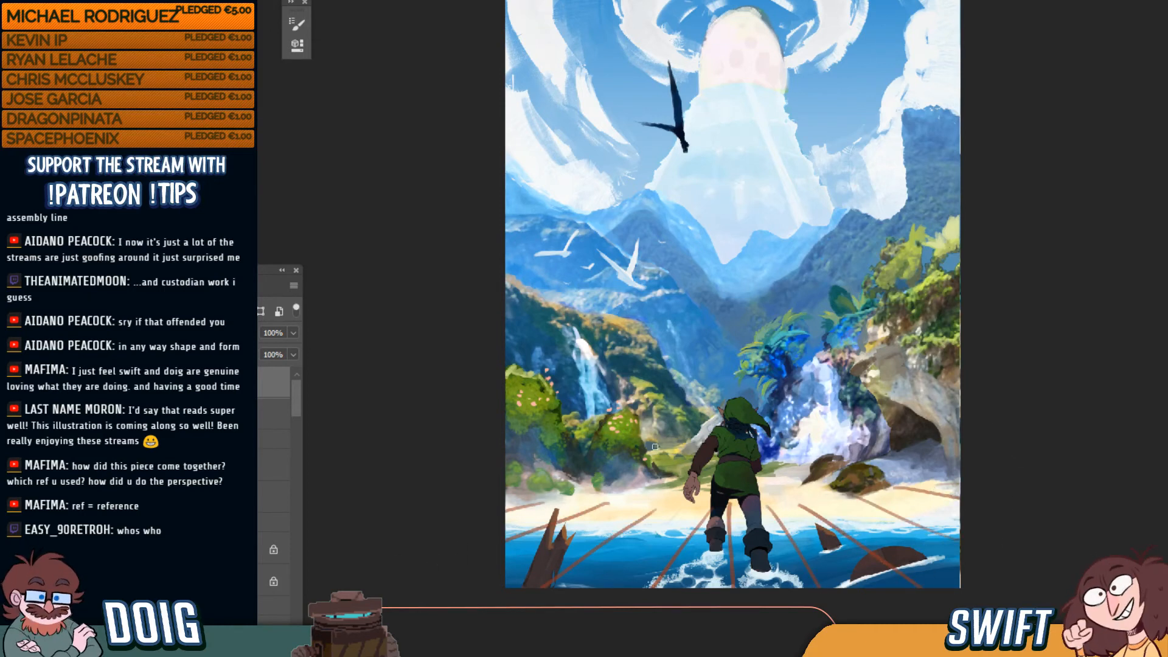
drag(551, 486, 446, 487)
drag(909, 482, 1002, 481)
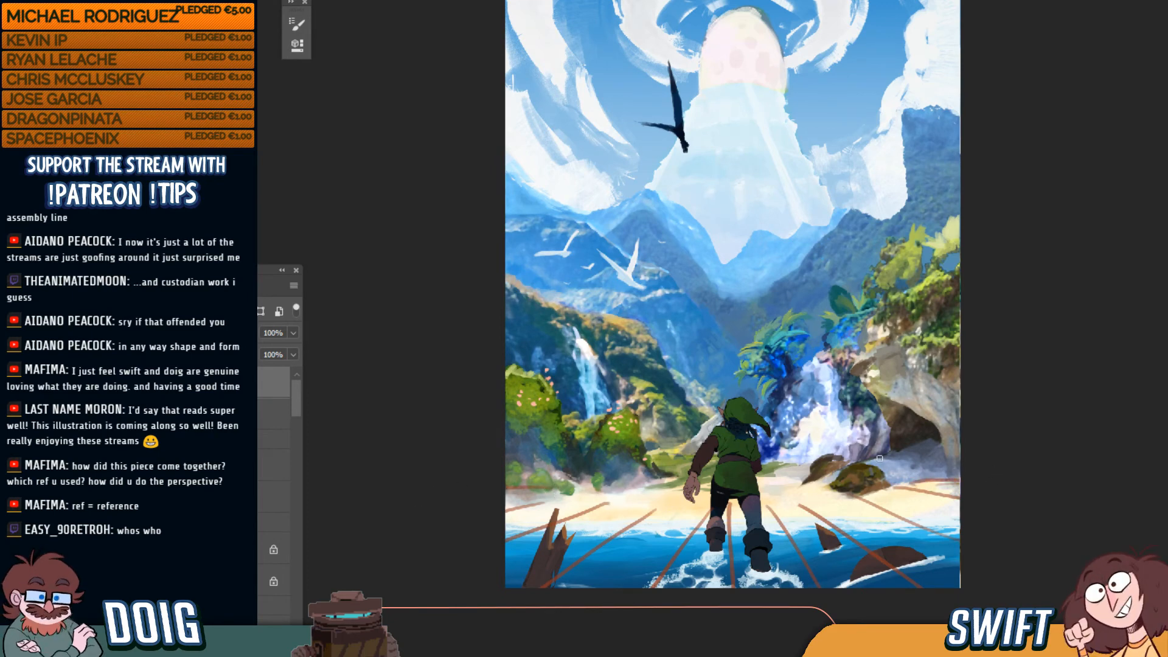
drag(965, 471, 422, 500)
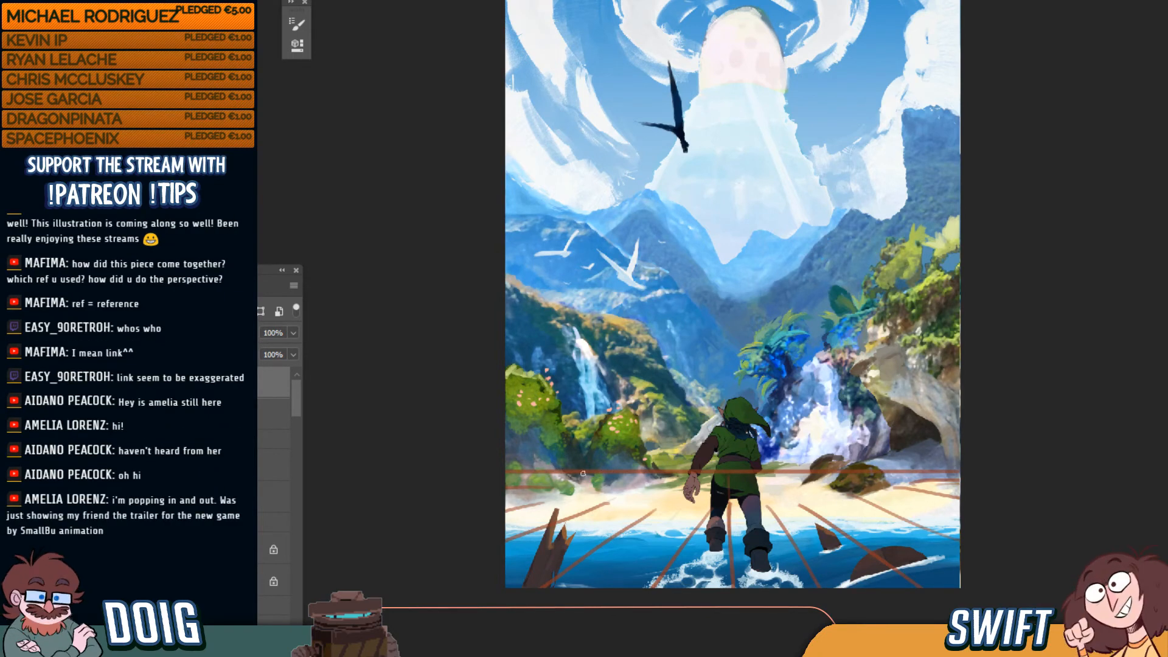
Erase the straight horizon line and hide the red perspective grid layer
key(shift)
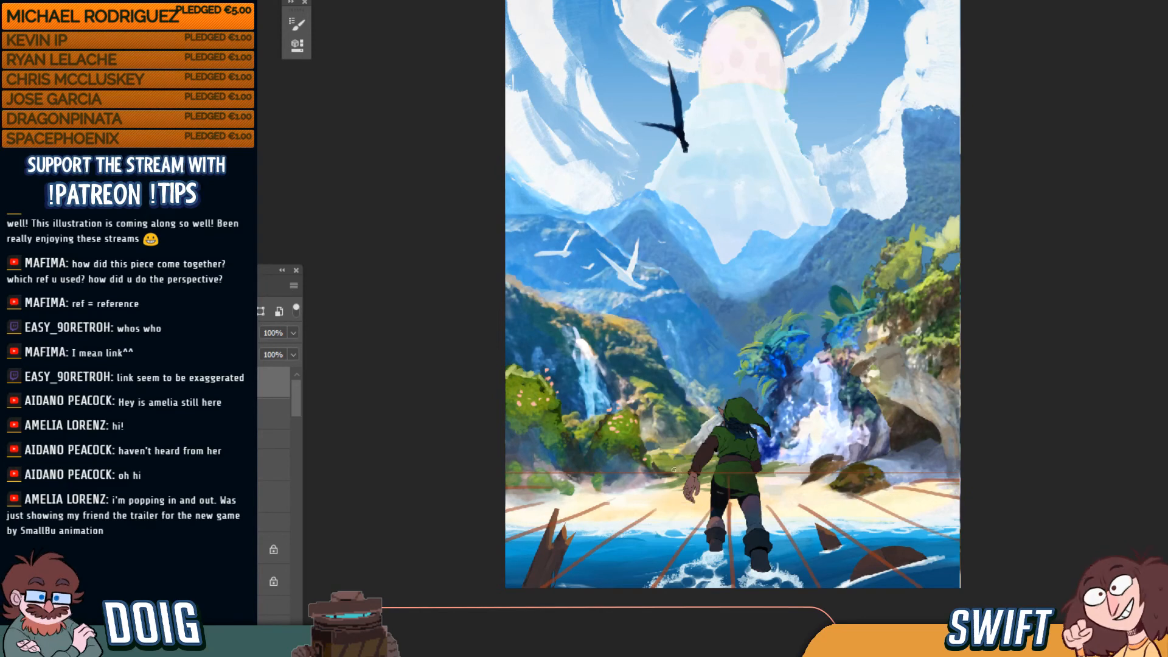
mouse_move(968, 474)
mouse_down()
mouse_move(477, 481)
mouse_move(992, 486)
mouse_up()
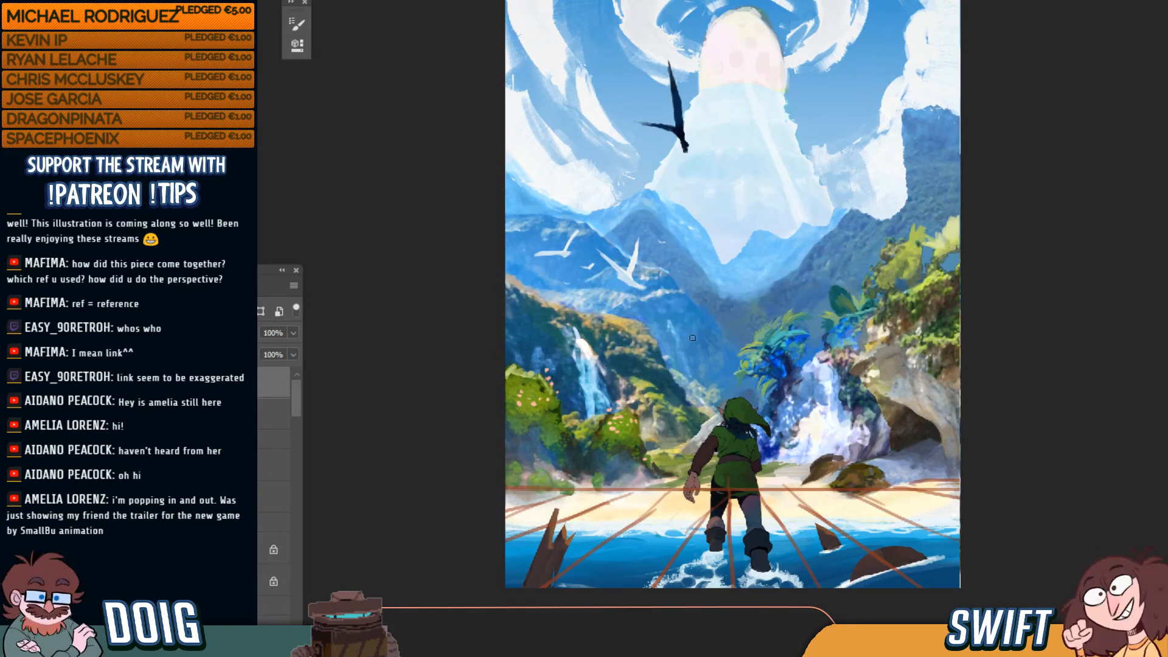
click(110, 382)
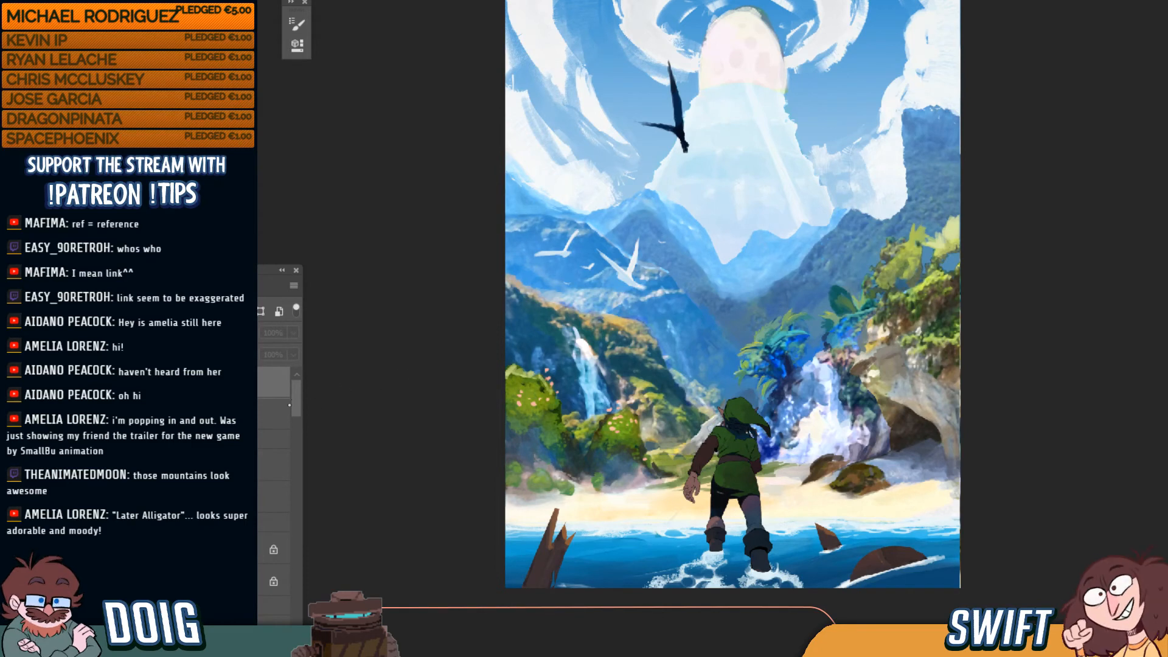
Move the earlier landscape pass to the top of the layer stack, hiding Link, birds and foliage
drag(296, 409, 300, 575)
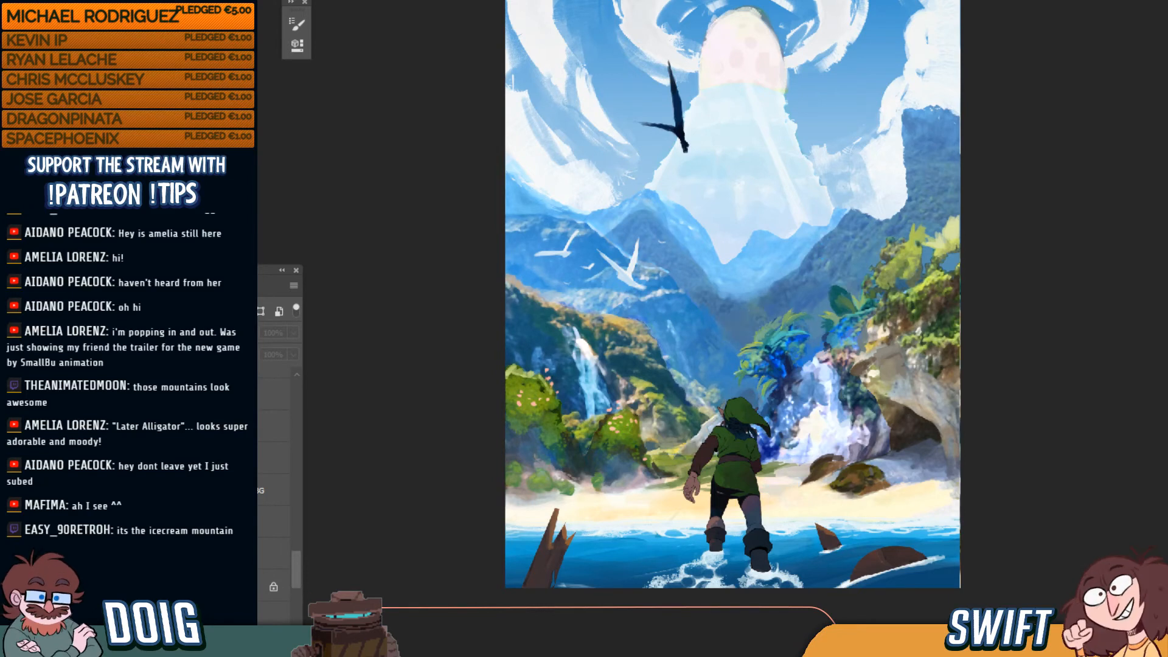
click(273, 523)
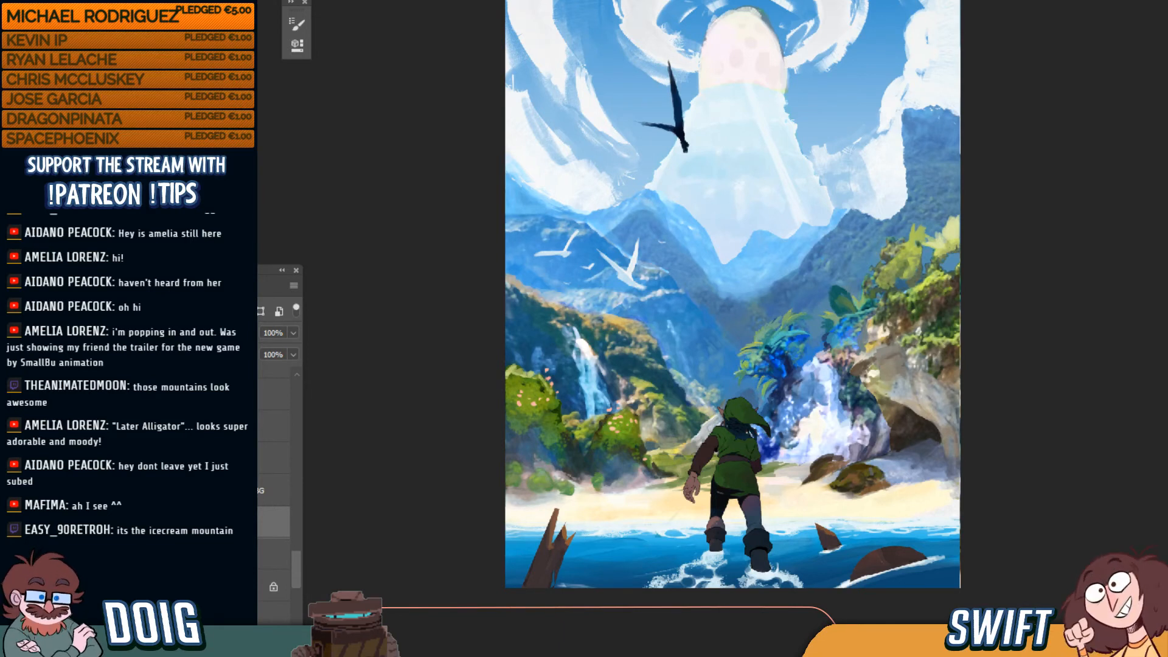
key(ctrl+shift+])
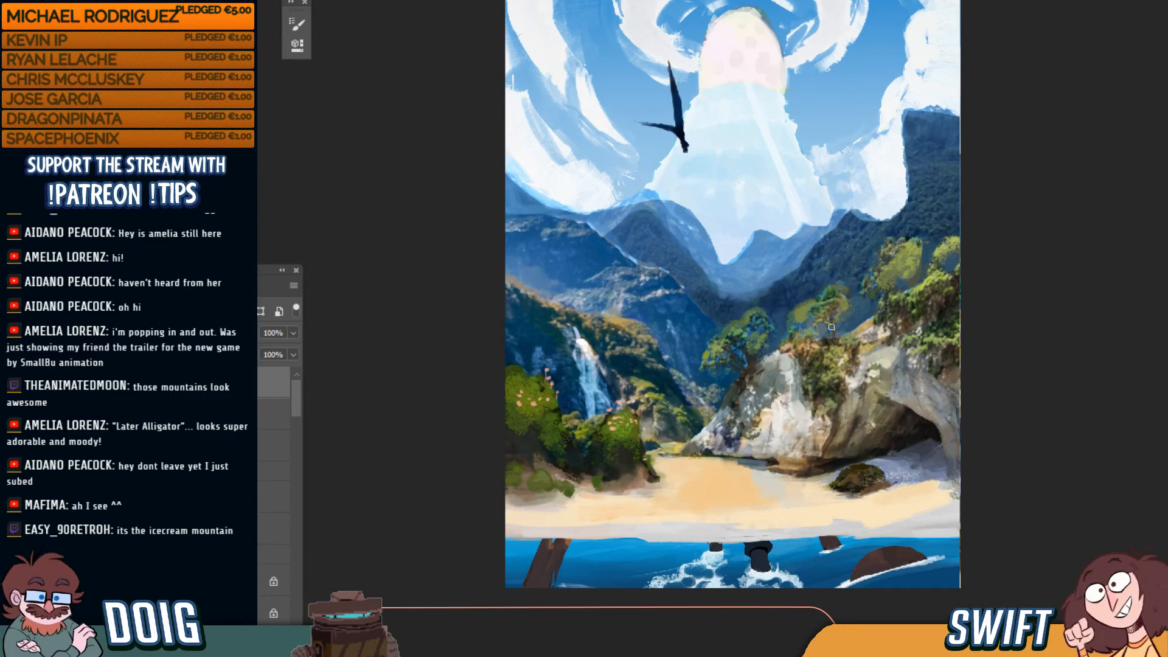
Compare the finished painting against the earlier pass without Link
scroll(852, 336, up, 2)
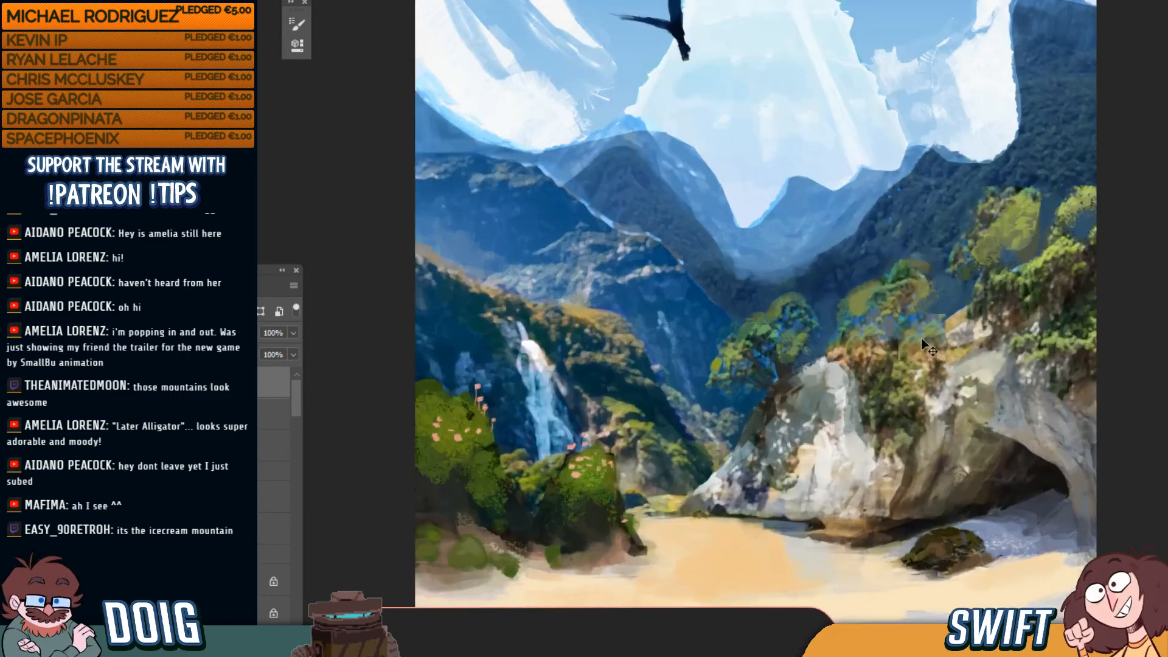
scroll(929, 325, down, 1)
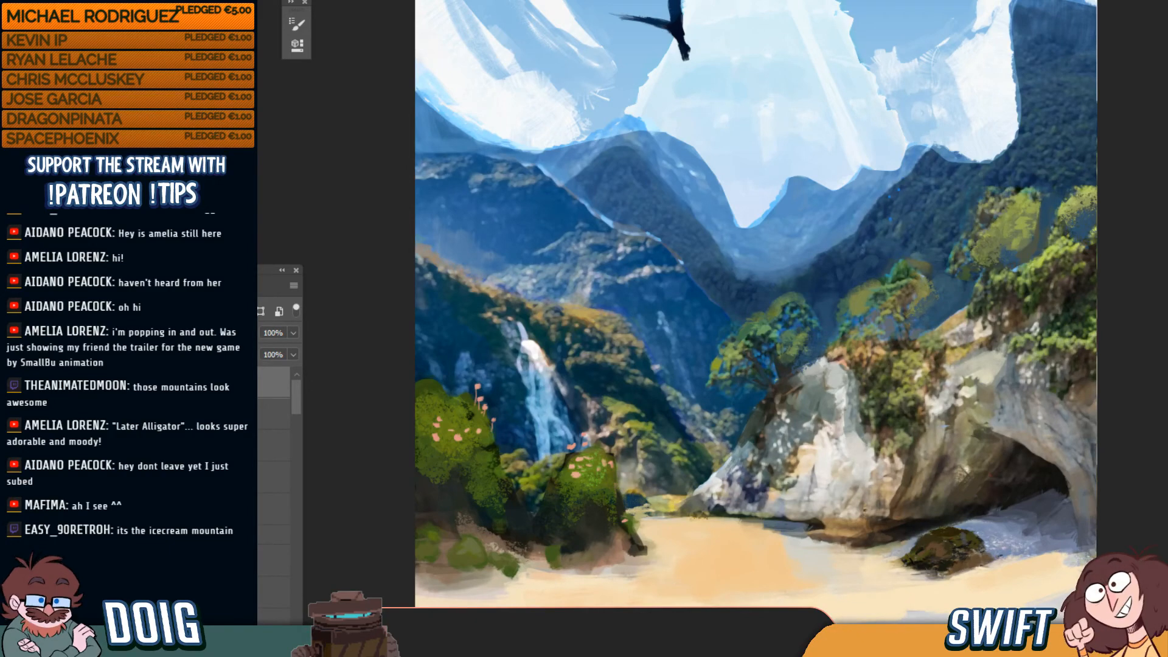
key(ctrl+comma)
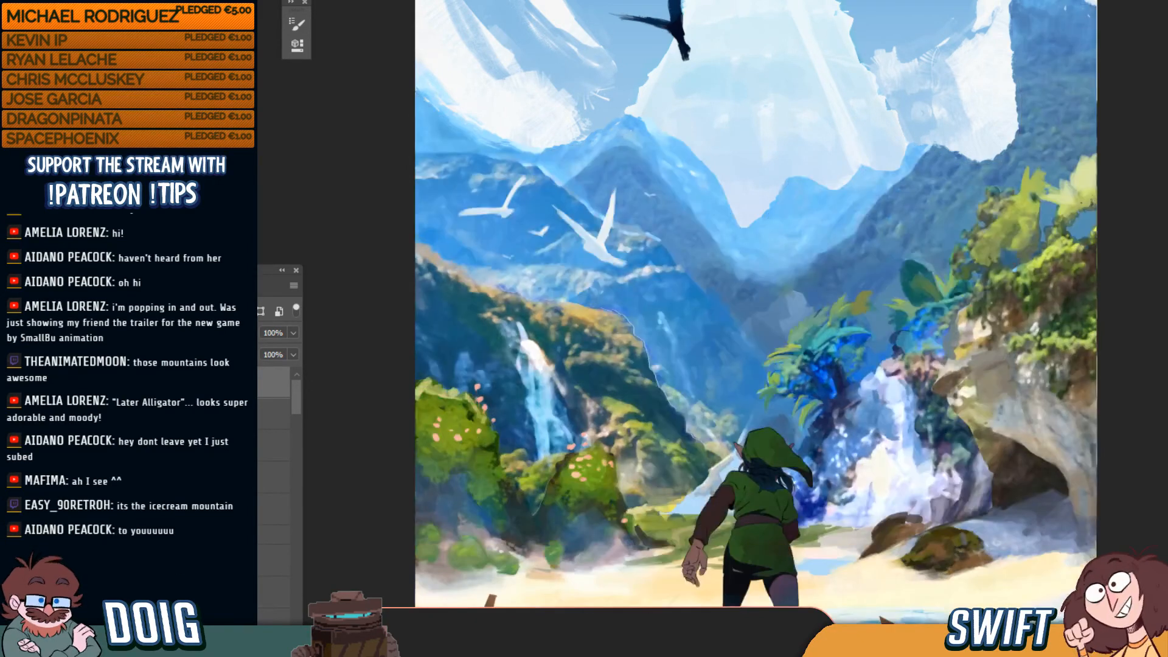
key(ctrl+comma)
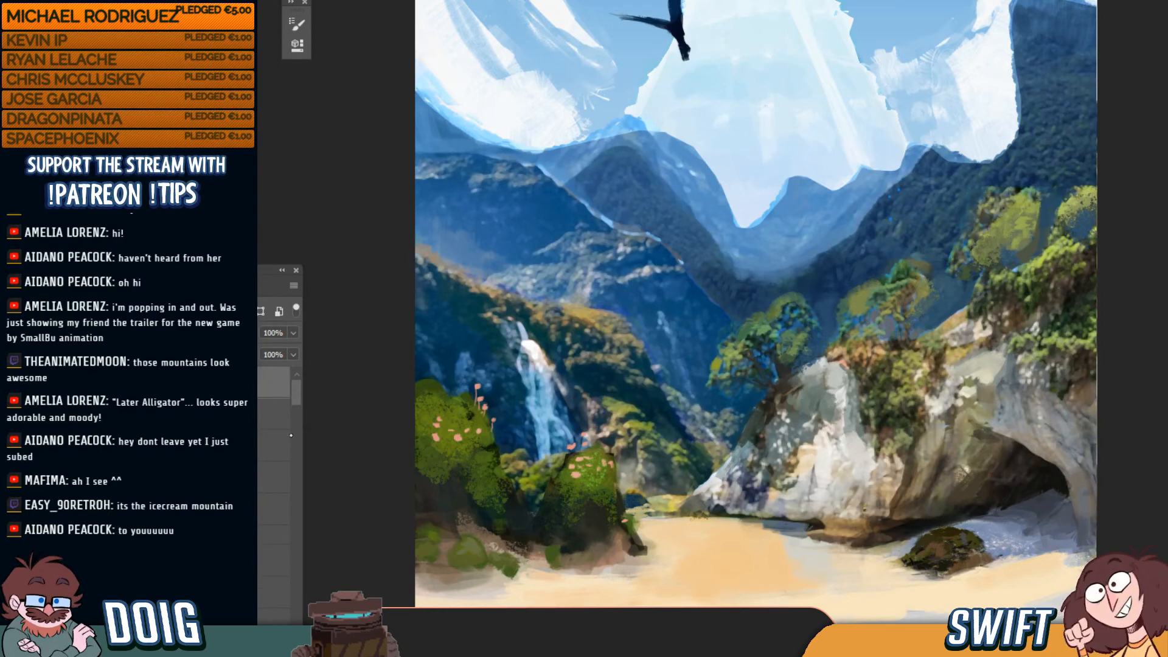
Move the photo collage reference layer above the painting
drag(296, 401, 292, 458)
click(261, 492)
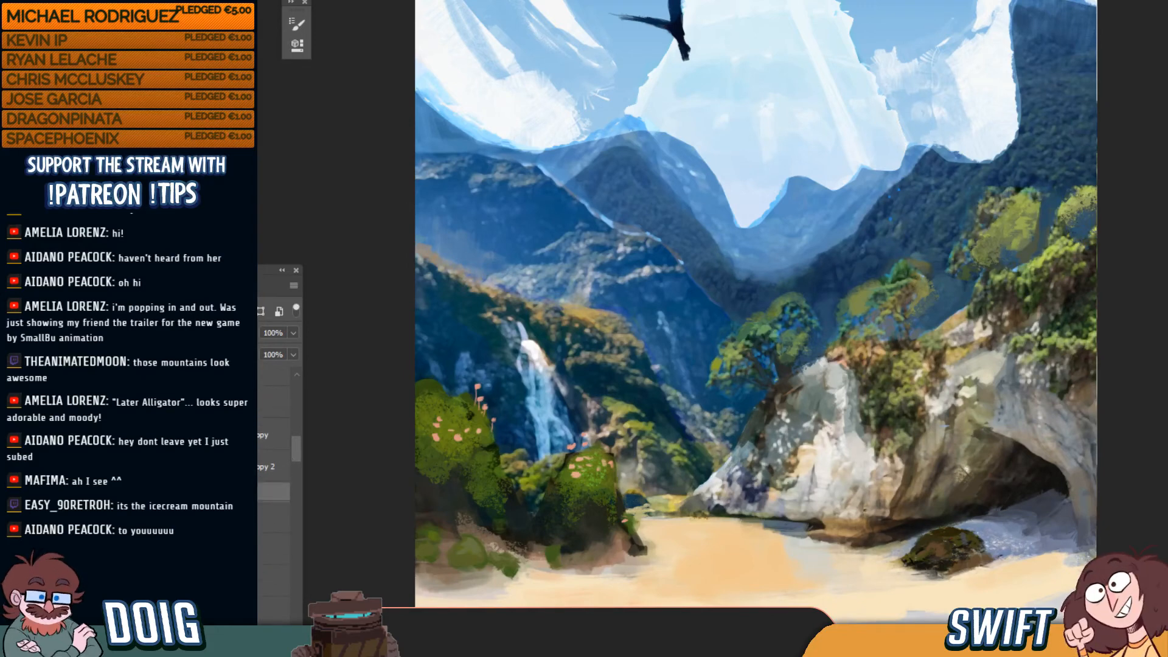
key(ctrl+shift+])
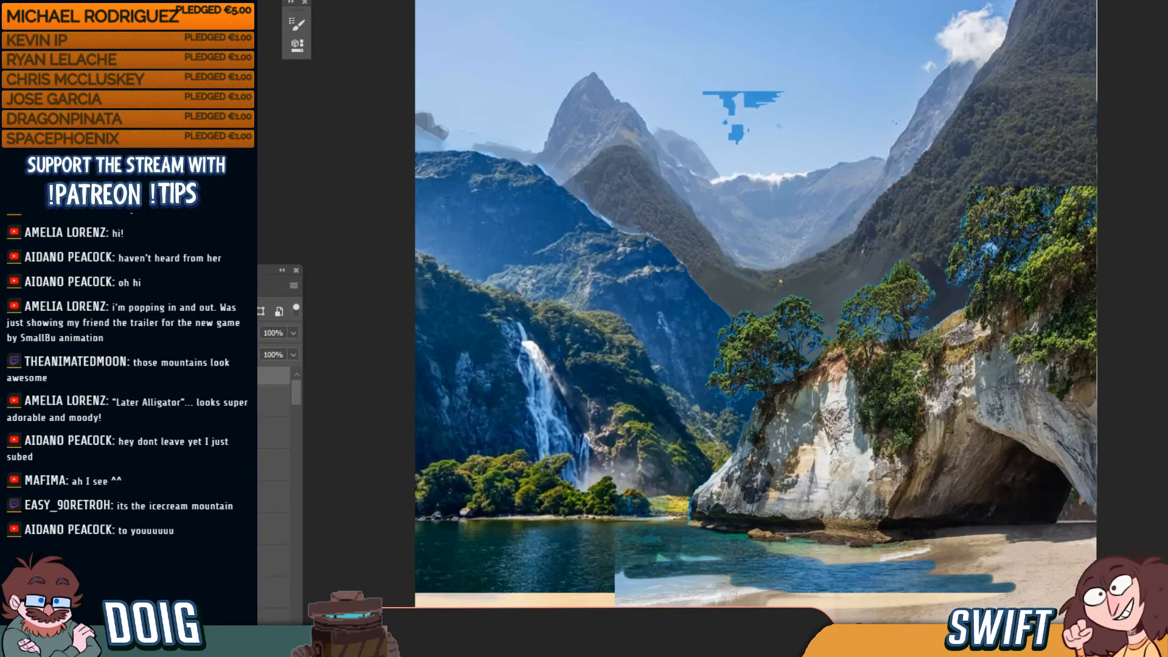
key(ctrl+z)
key(ctrl+z)
key(ctrl+z)
key(ctrl+z)
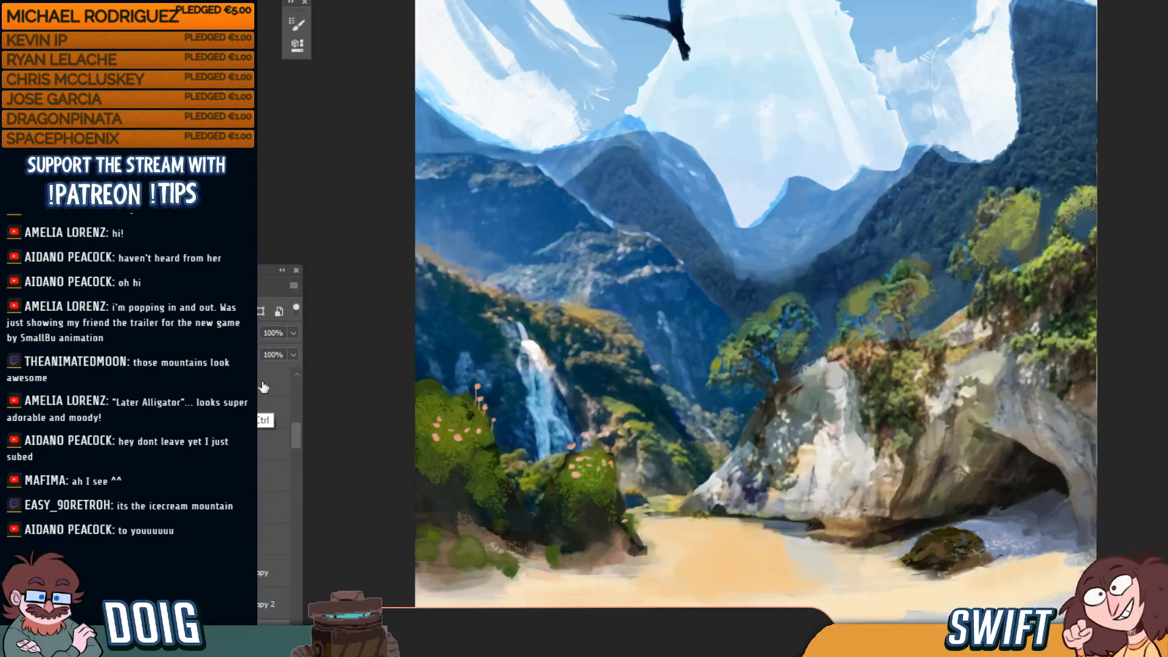
key(ctrl+z)
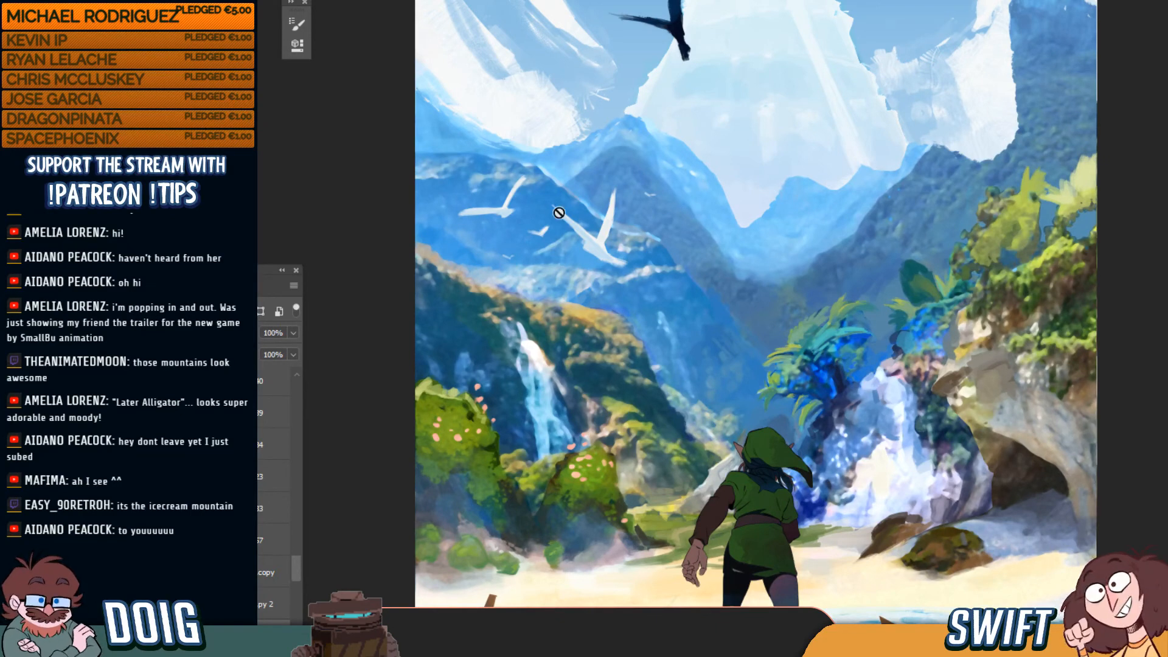
key(ctrl+minus)
key(ctrl+minus)
key(ctrl+plus)
key(ctrl+plus)
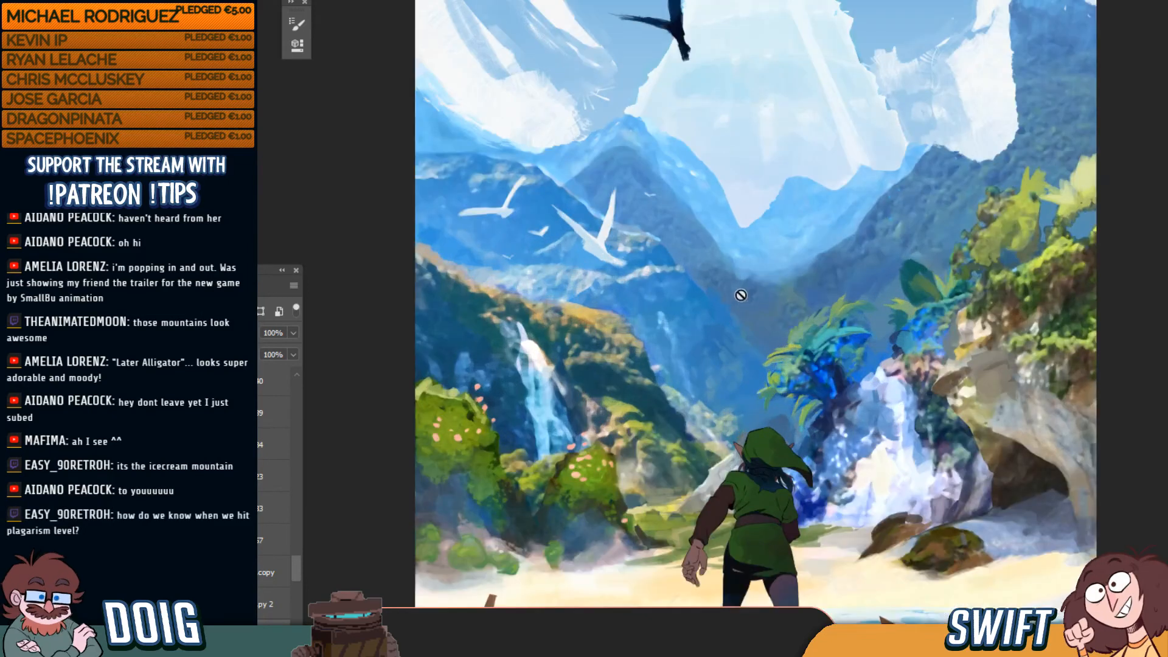
key(ctrl+minus)
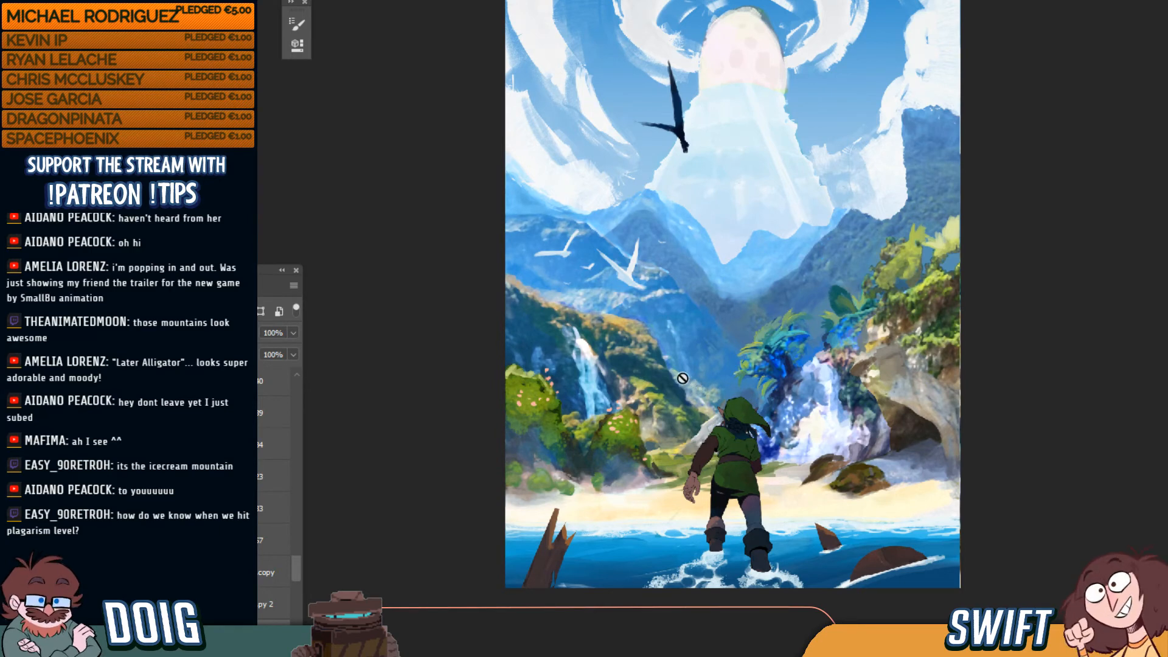
key(ctrl)
key(ctrl+plus)
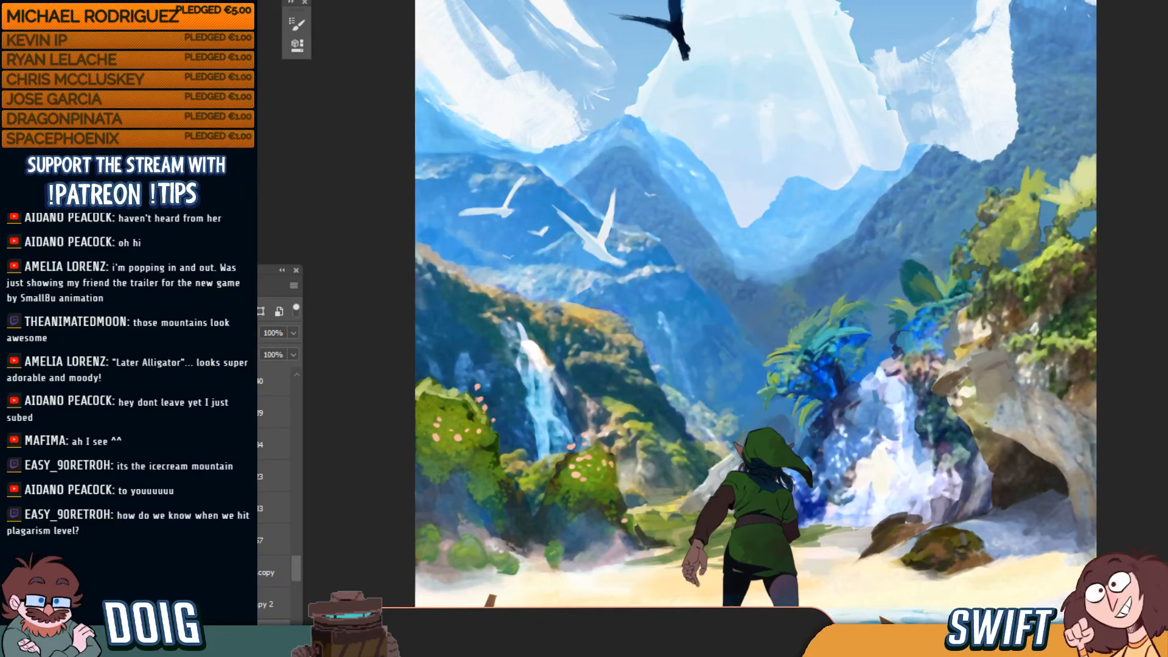
mouse_move(296, 565)
mouse_down()
mouse_move(293, 508)
mouse_move(296, 566)
mouse_move(296, 556)
mouse_up()
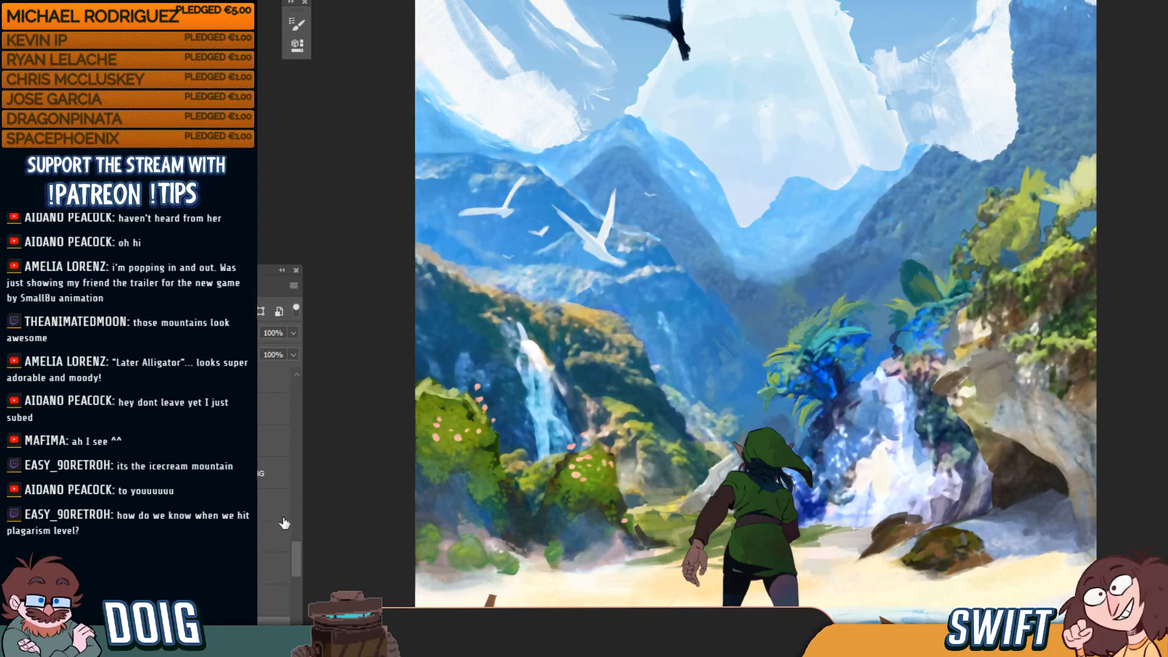
drag(298, 560, 286, 426)
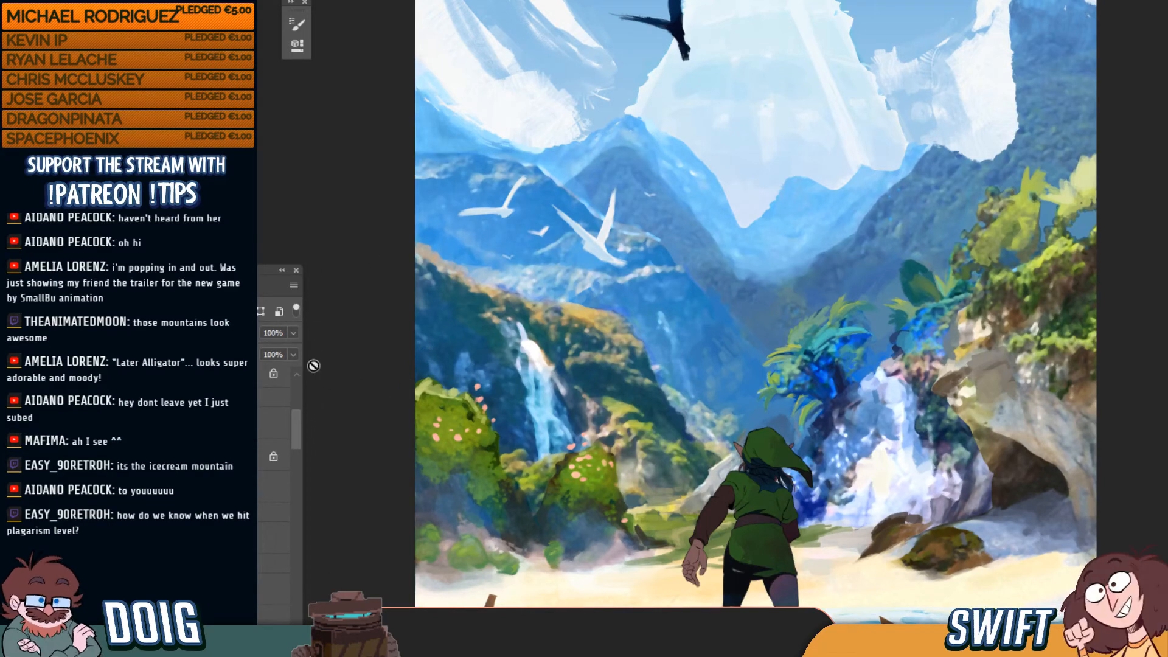
drag(294, 431, 295, 481)
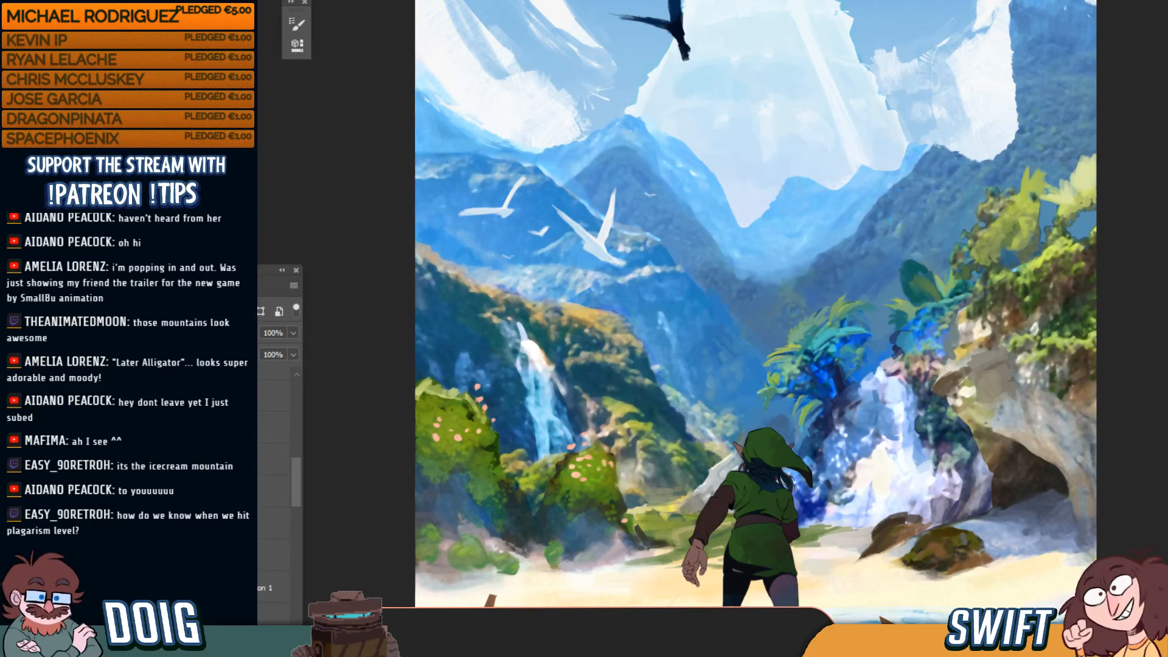
key(ctrl+comma)
key(ctrl+z)
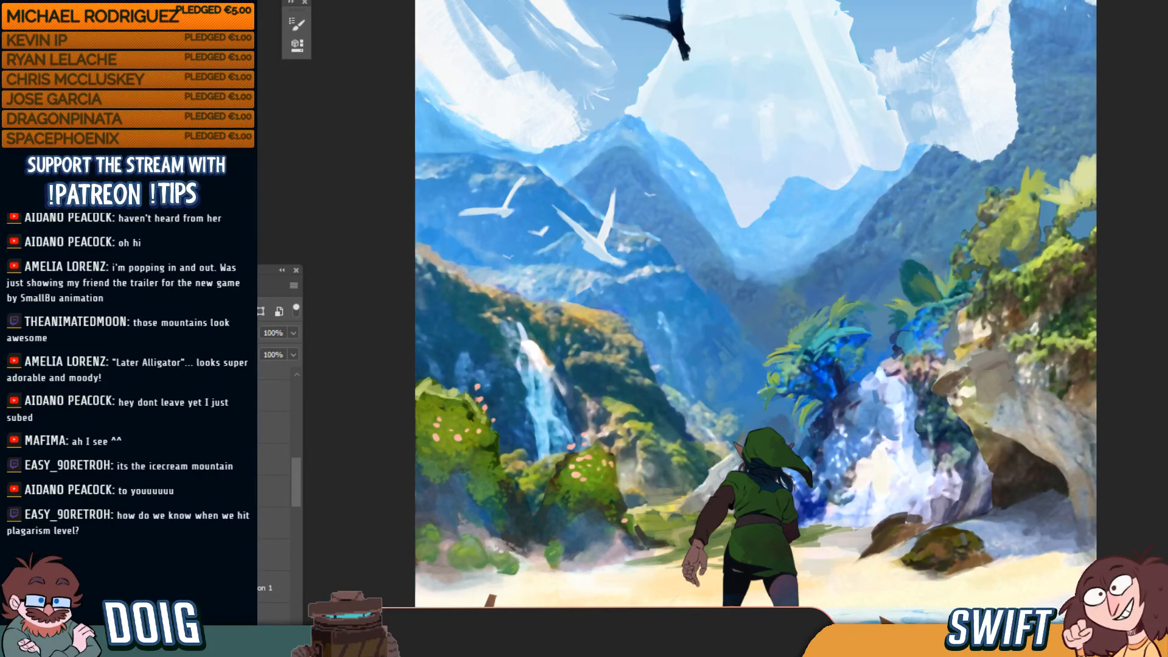
key(ctrl+comma)
key(ctrl+comma)
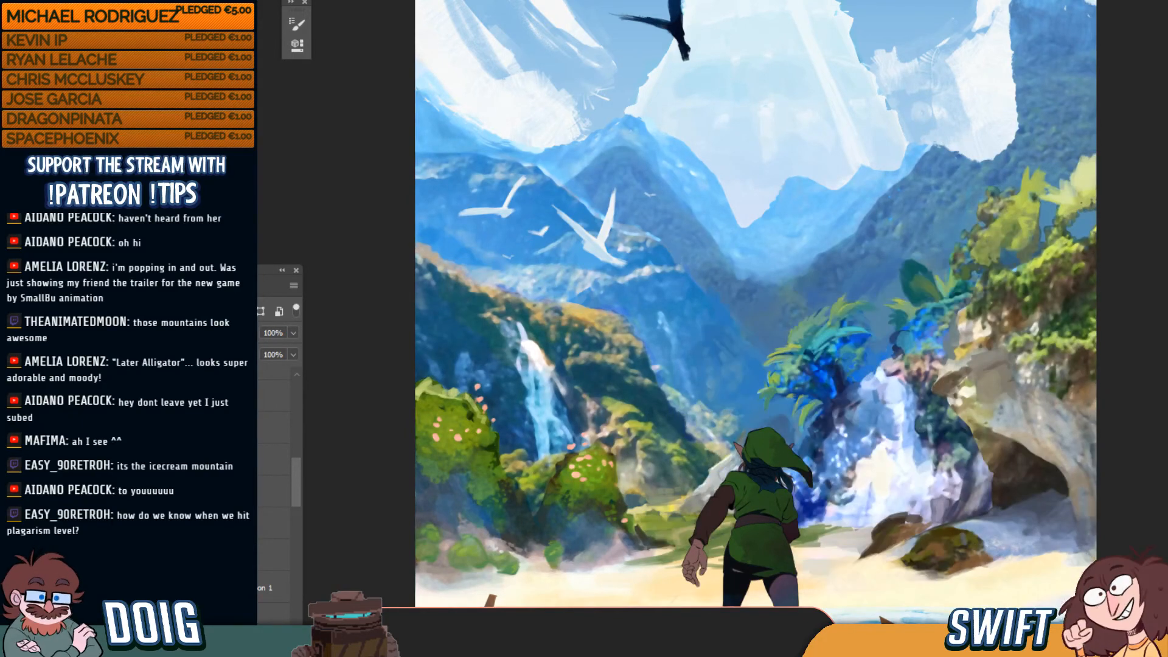
double_click(258, 555)
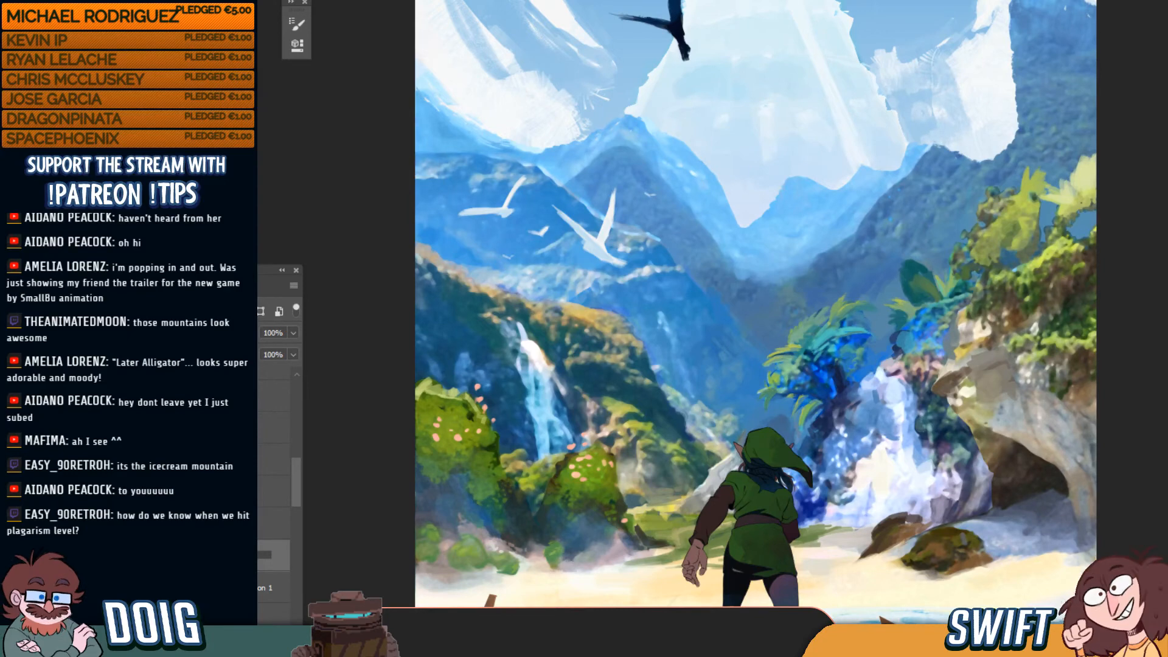
key(Return)
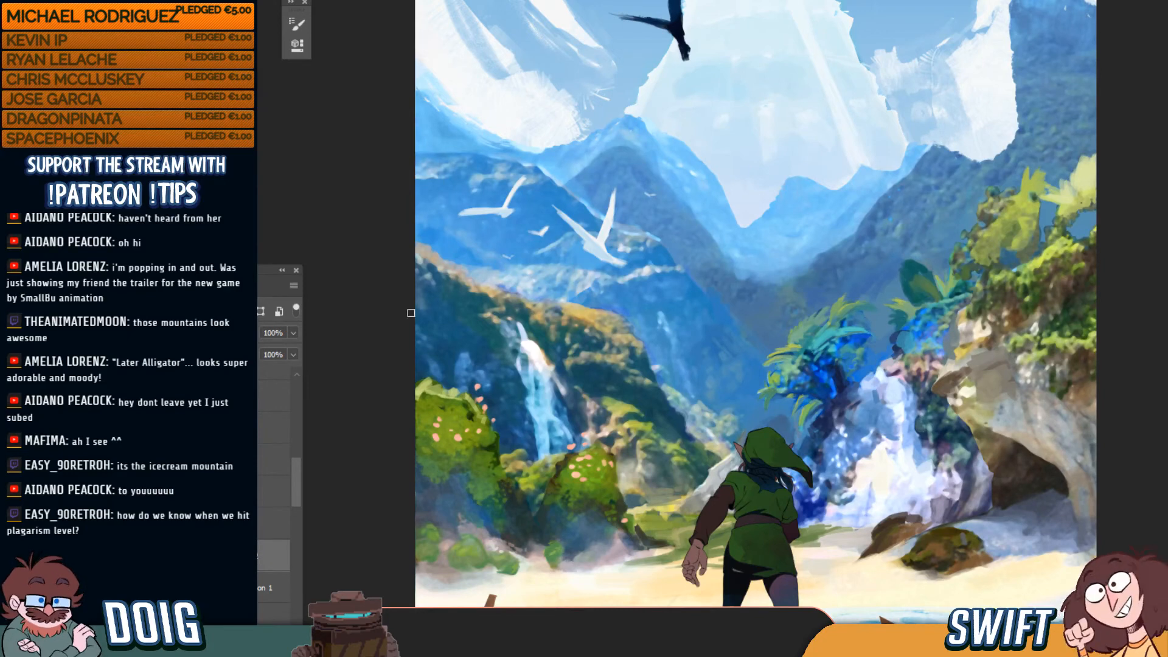
scroll(297, 500, down, 3)
drag(297, 501, 297, 499)
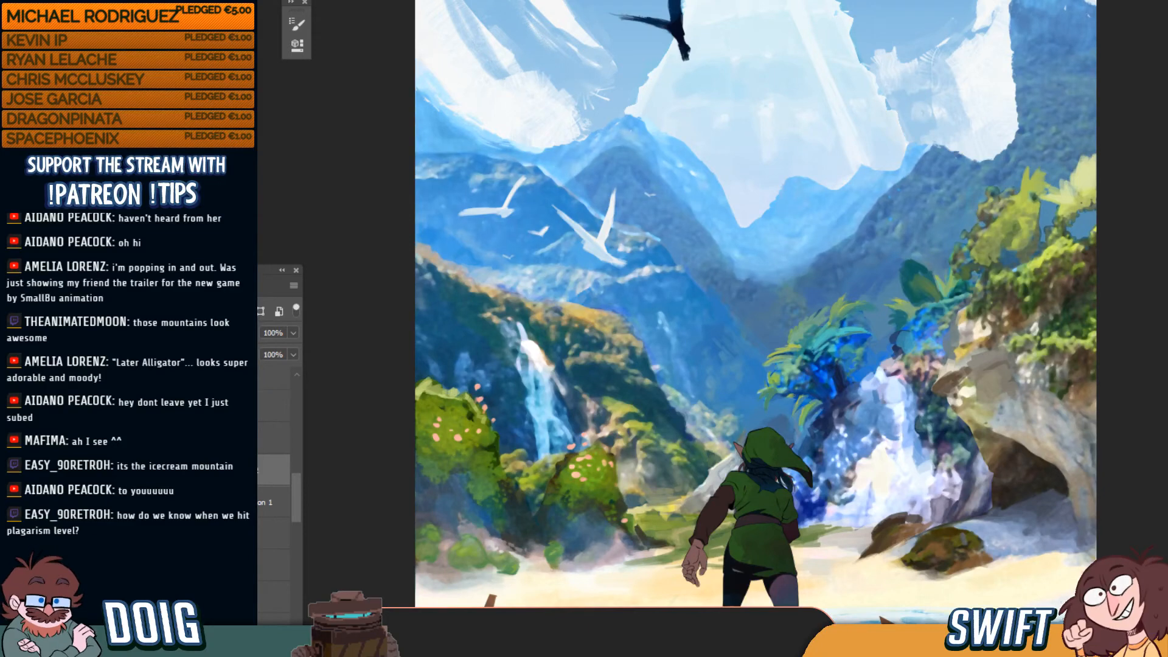
click(277, 514)
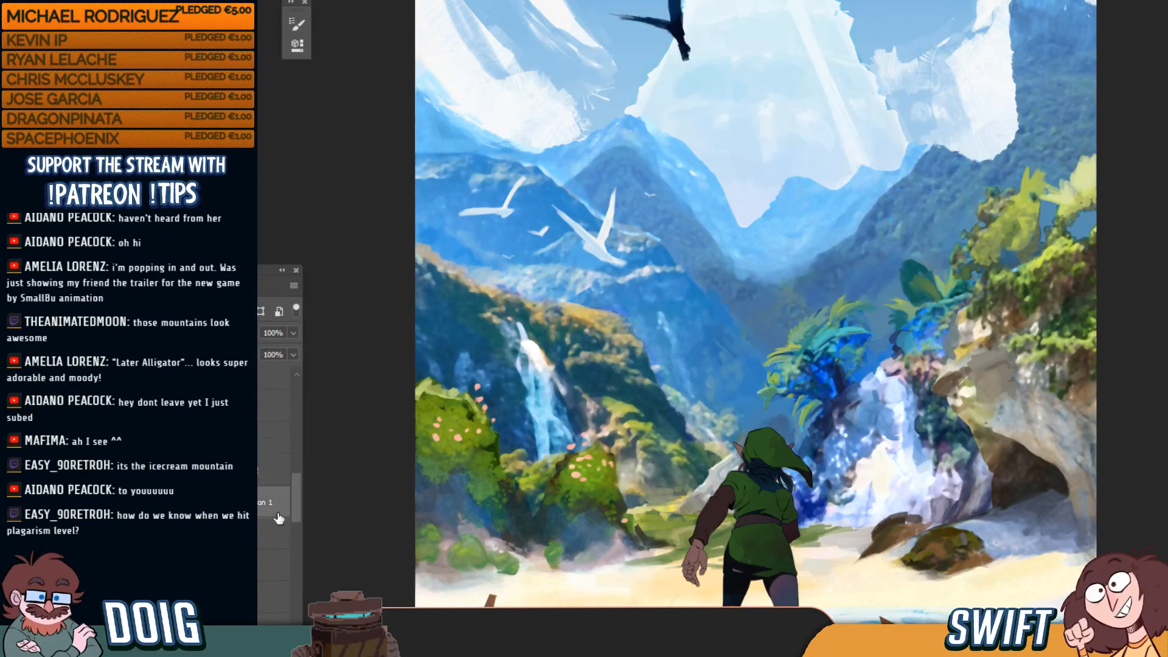
drag(297, 499, 297, 522)
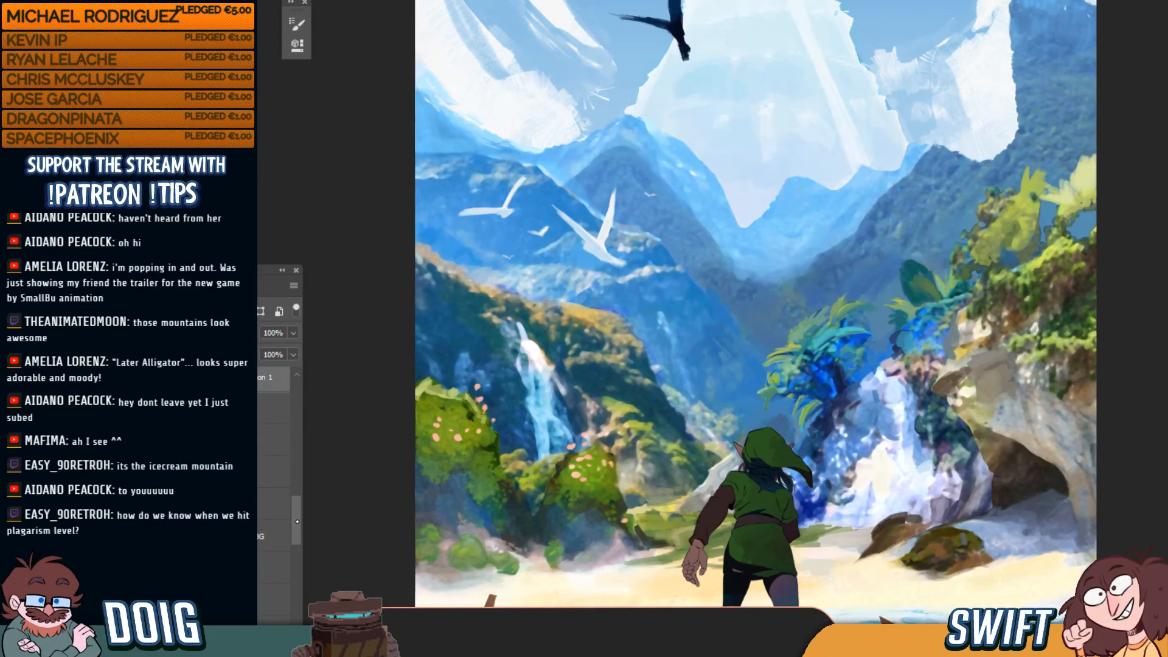
shift+click(268, 539)
key(ctrl+g)
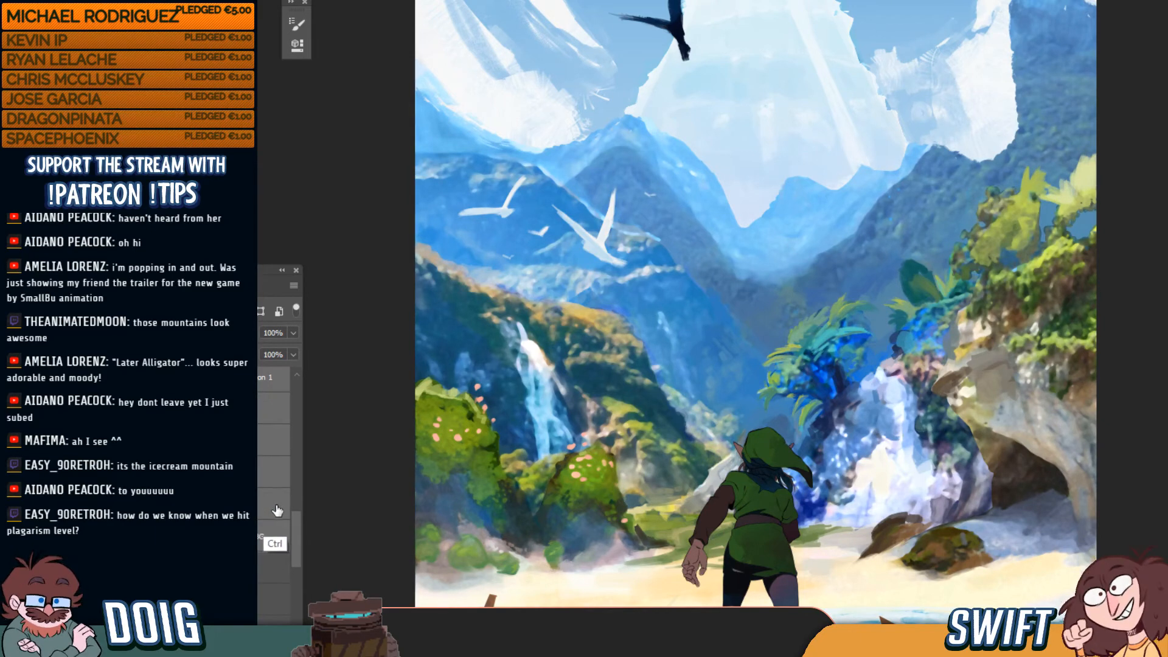
drag(297, 538, 297, 512)
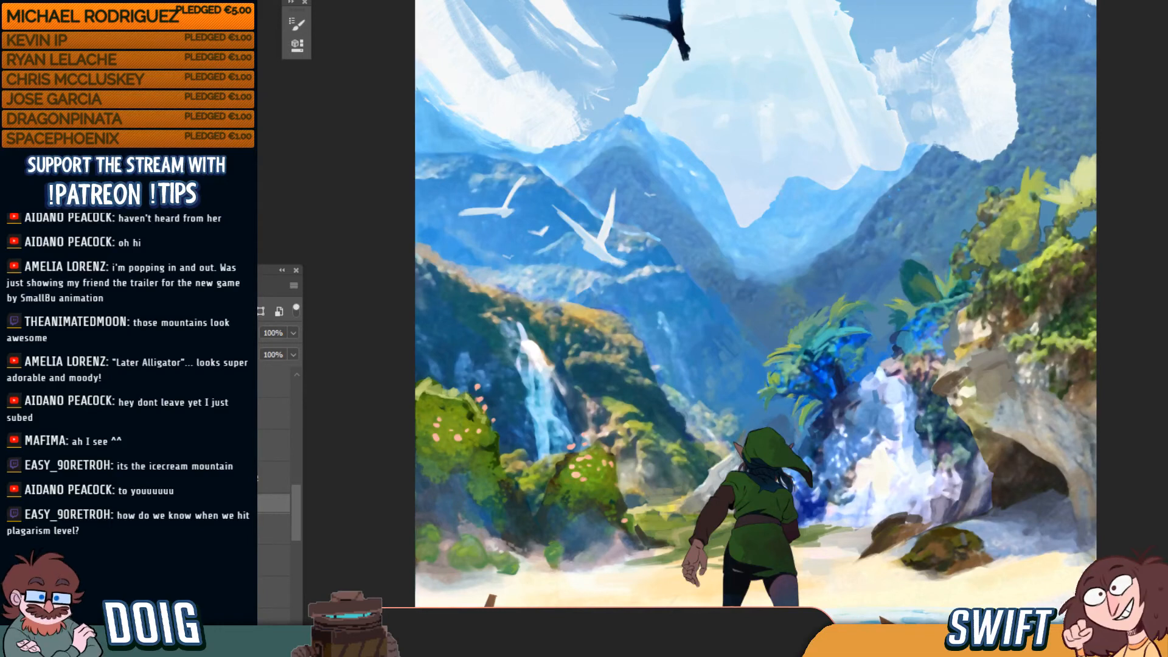
click(146, 504)
click(207, 529)
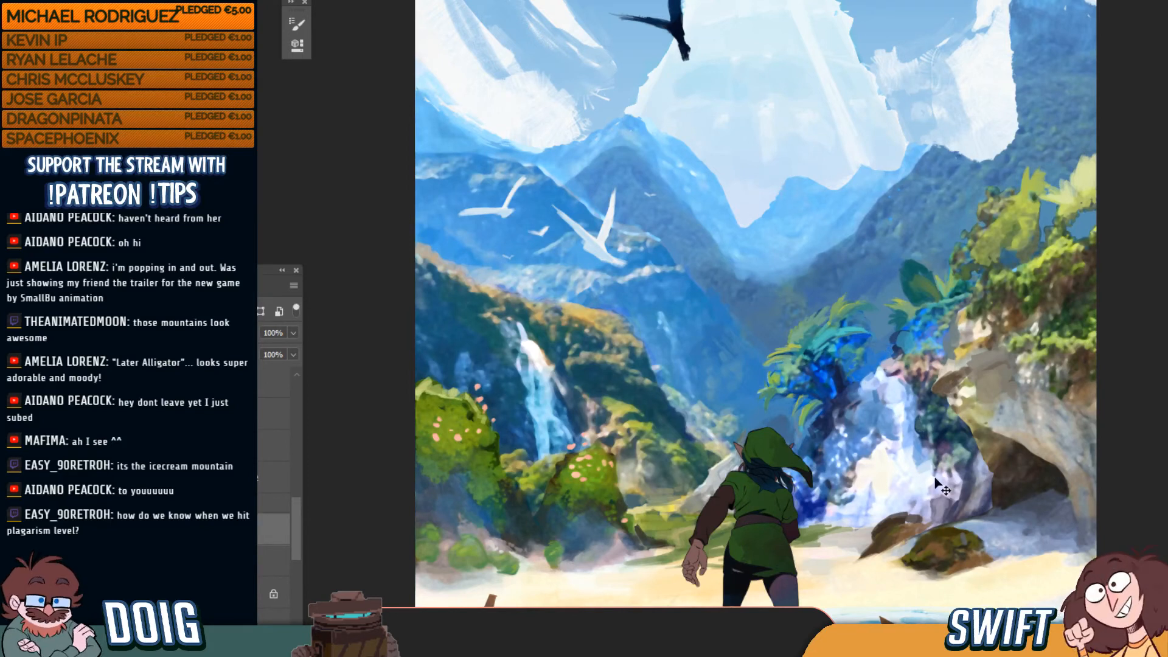
ctrl+click(880, 406)
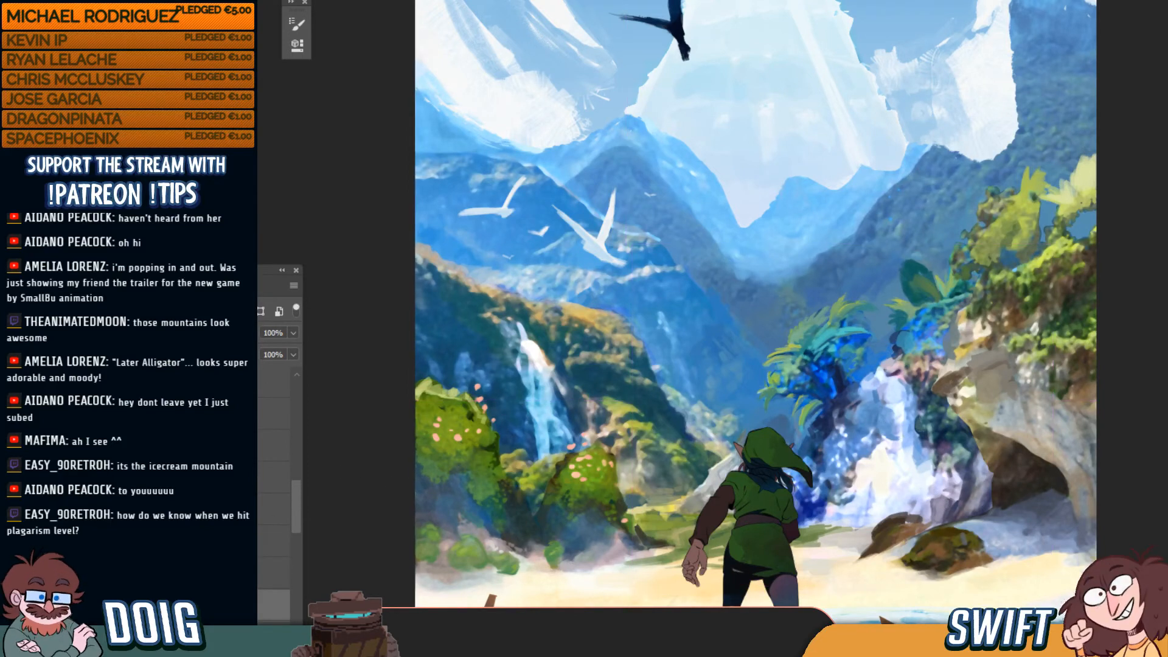
click(127, 605)
click(127, 605)
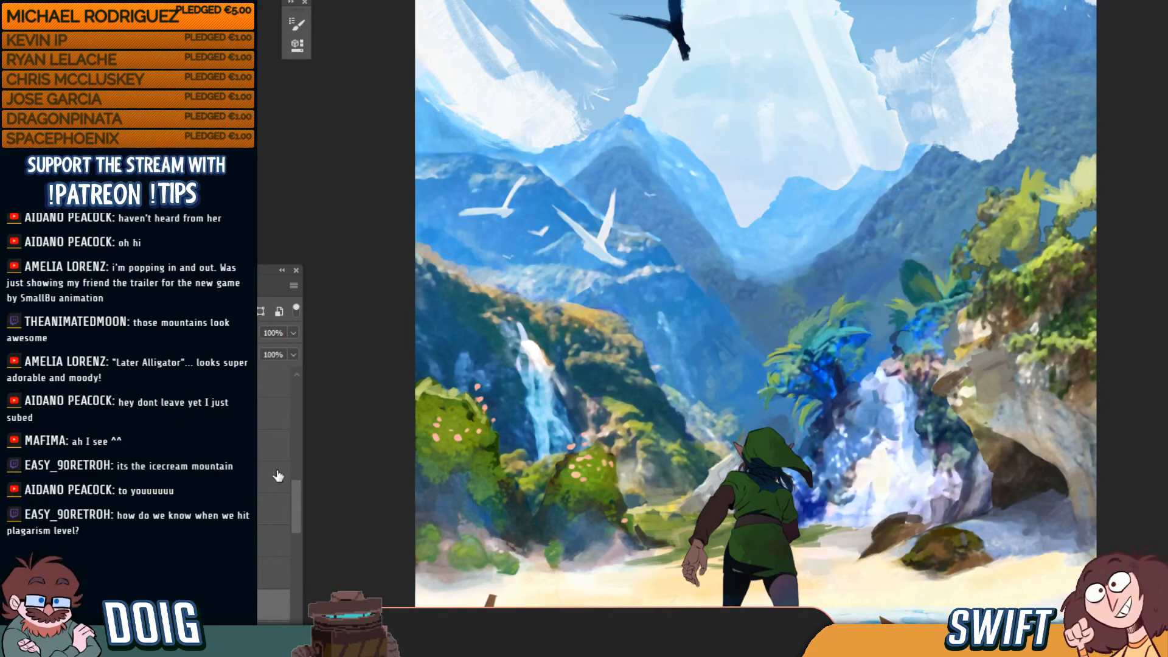
scroll(689, 393, up, 2)
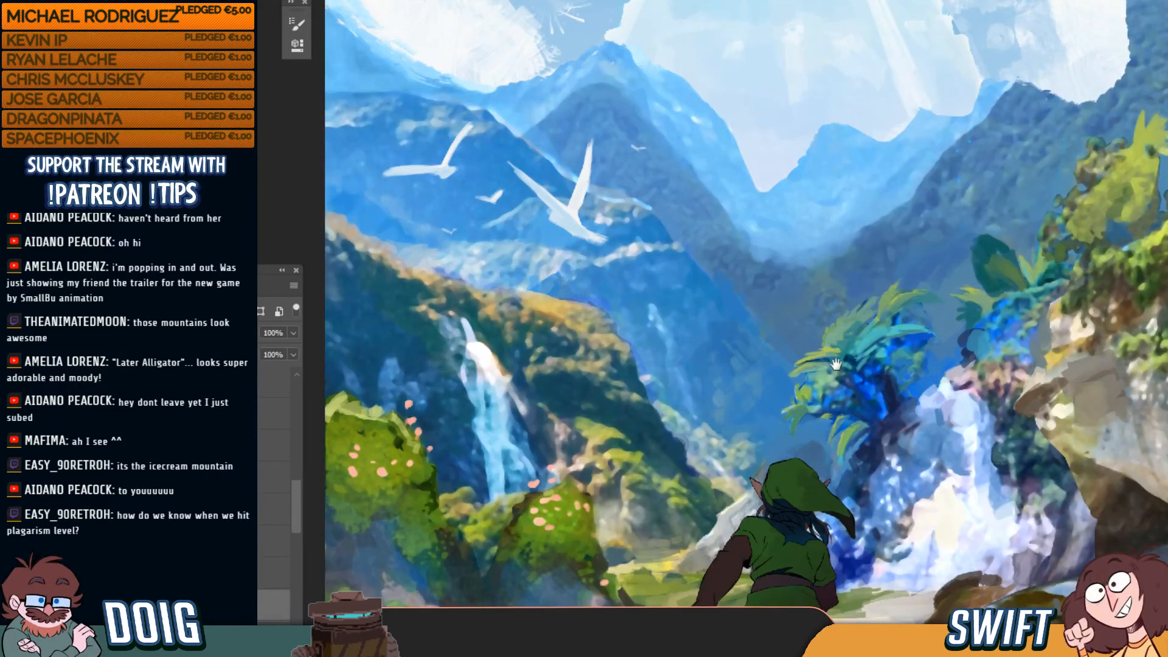
drag(837, 364, 730, 282)
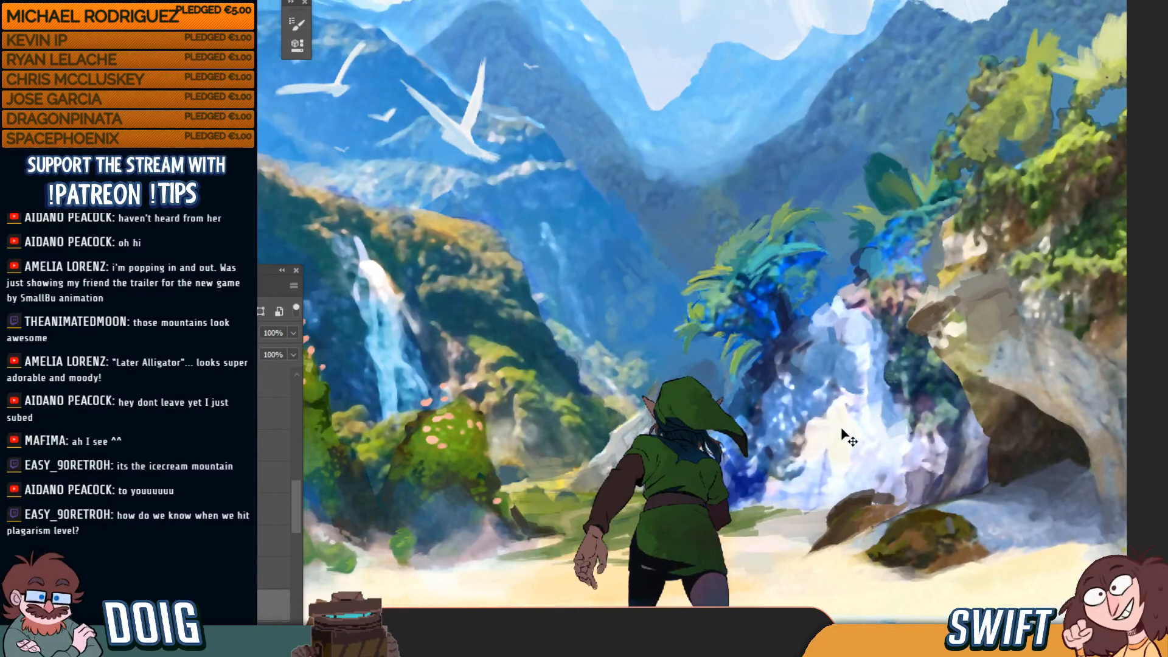
key(ctrl+z)
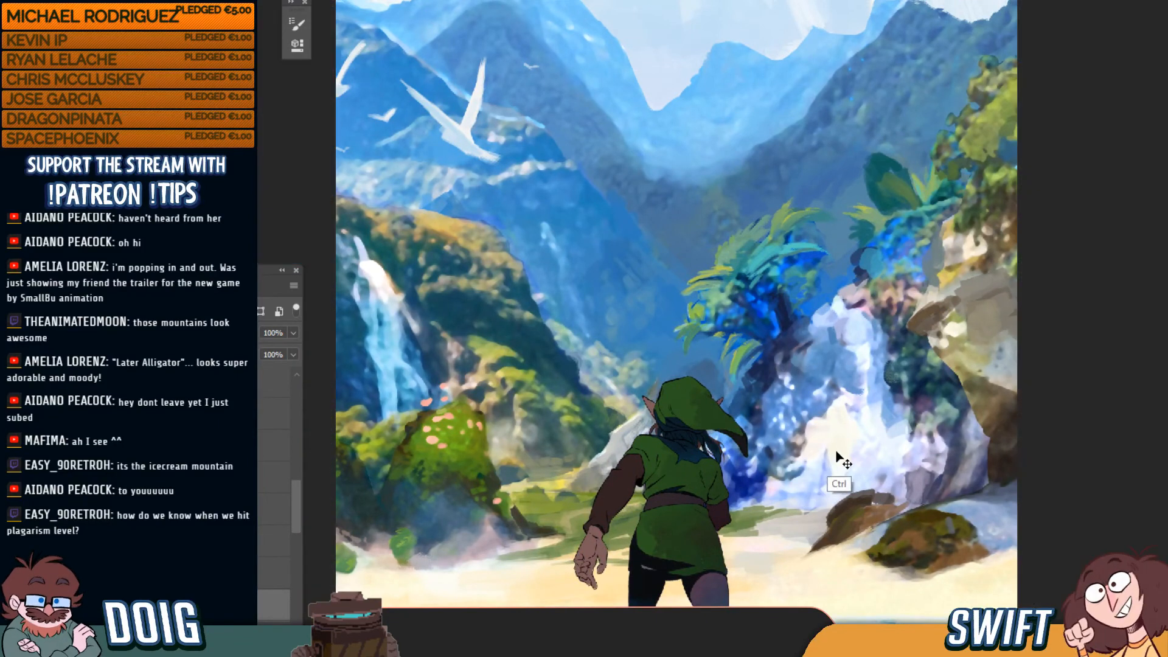
key(ctrl+minus)
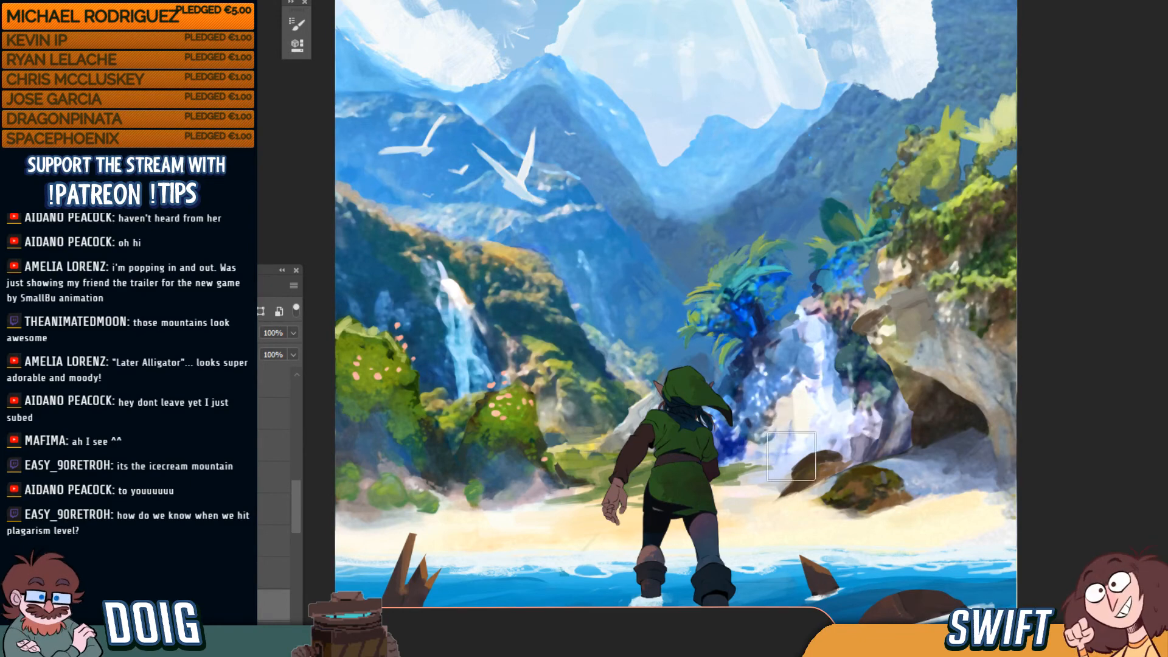
Soften the top of the right-hand waterfall, then reduce the brush size
mouse_move(823, 340)
mouse_down()
mouse_move(793, 337)
mouse_move(808, 324)
mouse_up()
key(ctrl+minus)
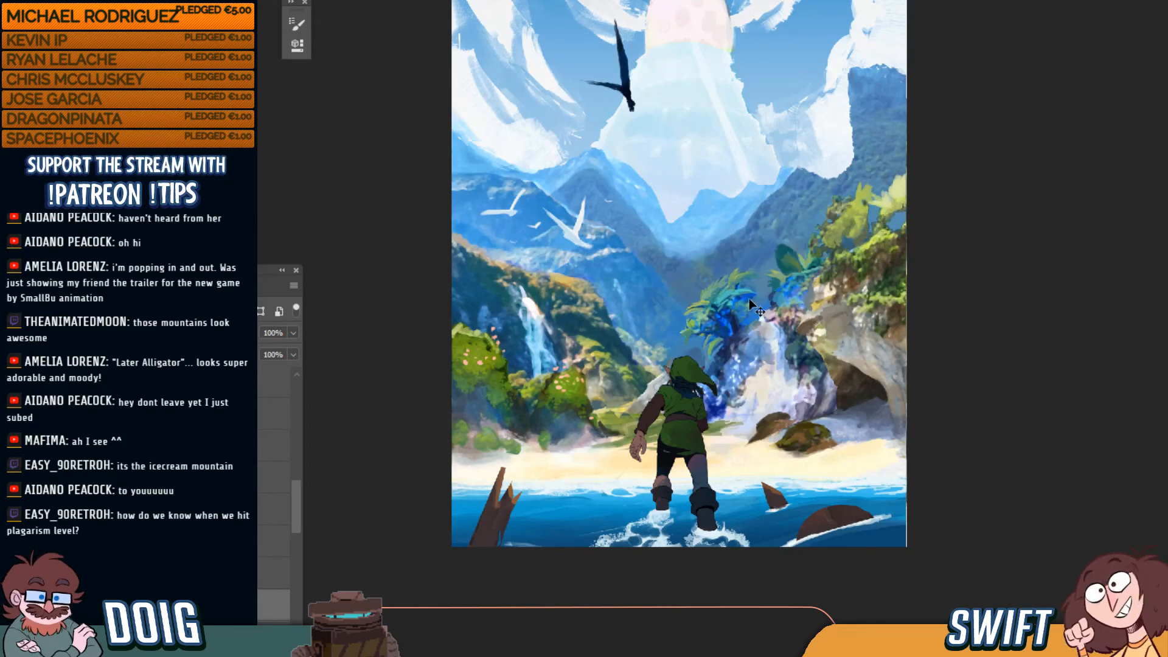
key(ctrl+plus)
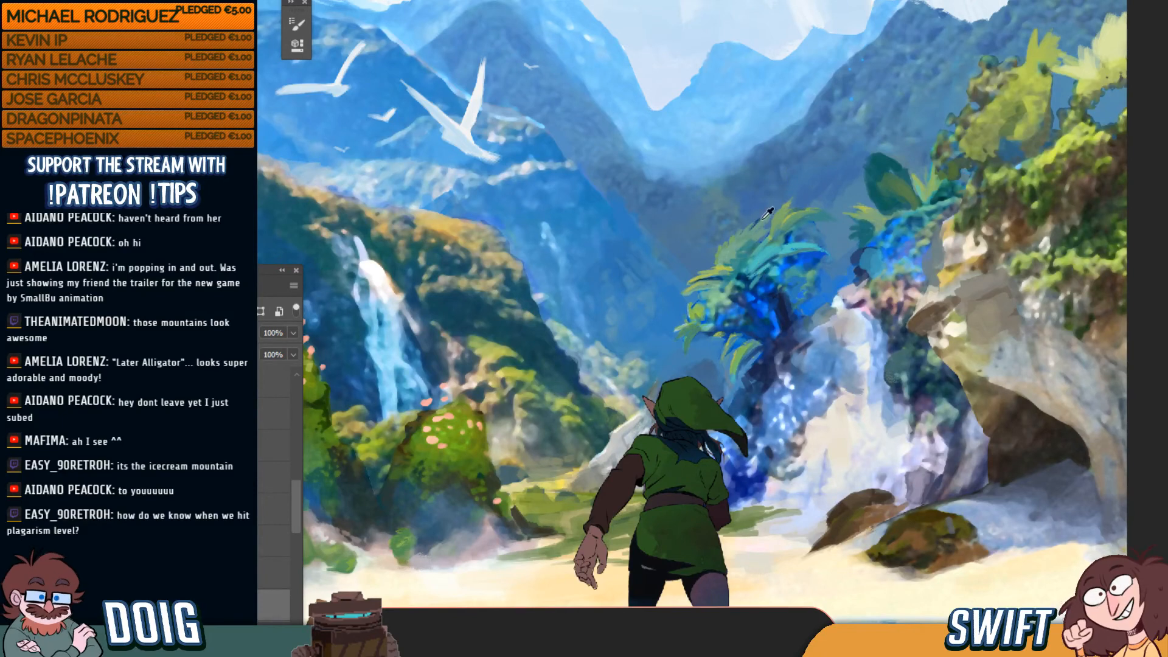
key(bracketleft)
key(bracketleft)
key(bracketleft)
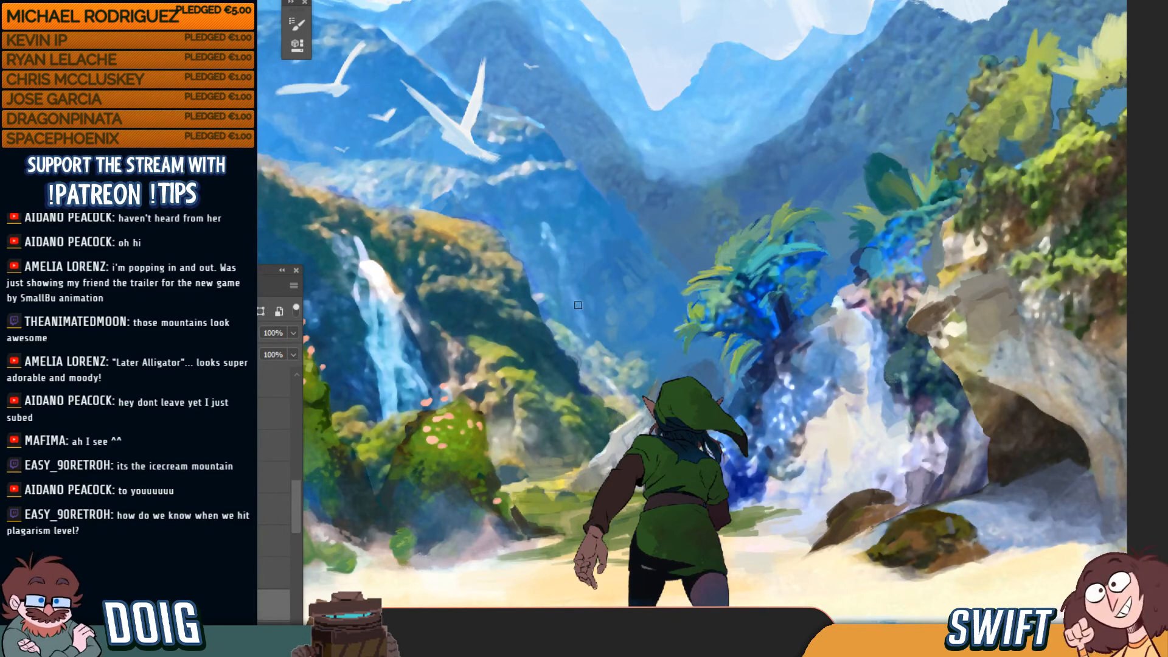
key(ctrl+minus)
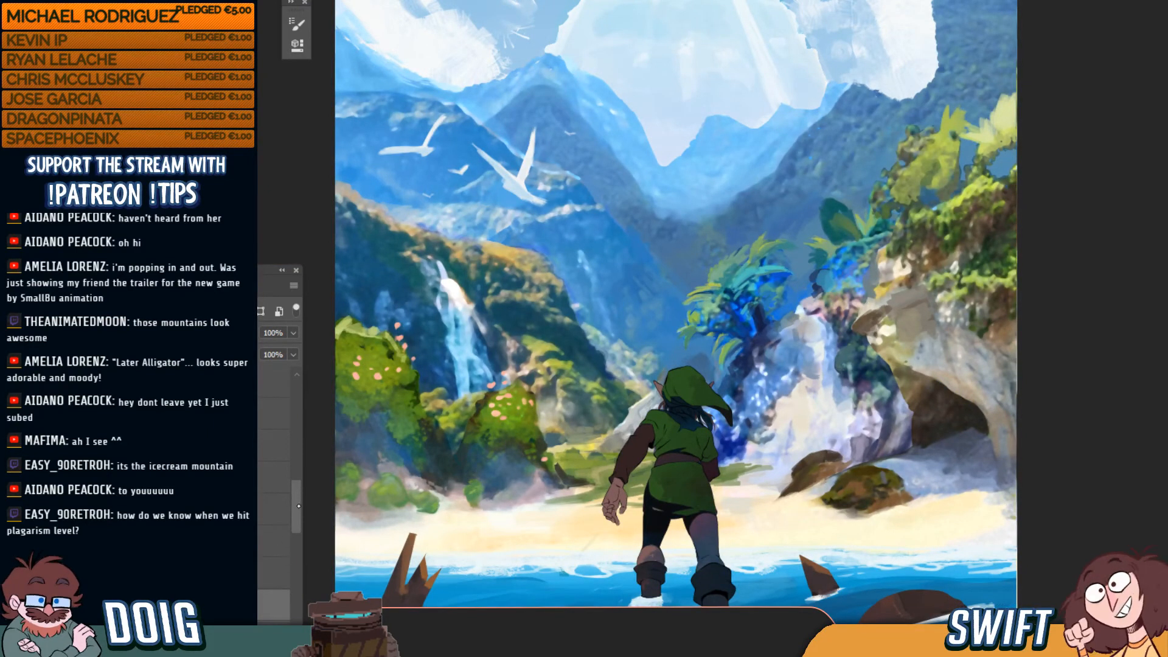
Expand the layer group and add a new empty layer inside it
drag(299, 507, 299, 511)
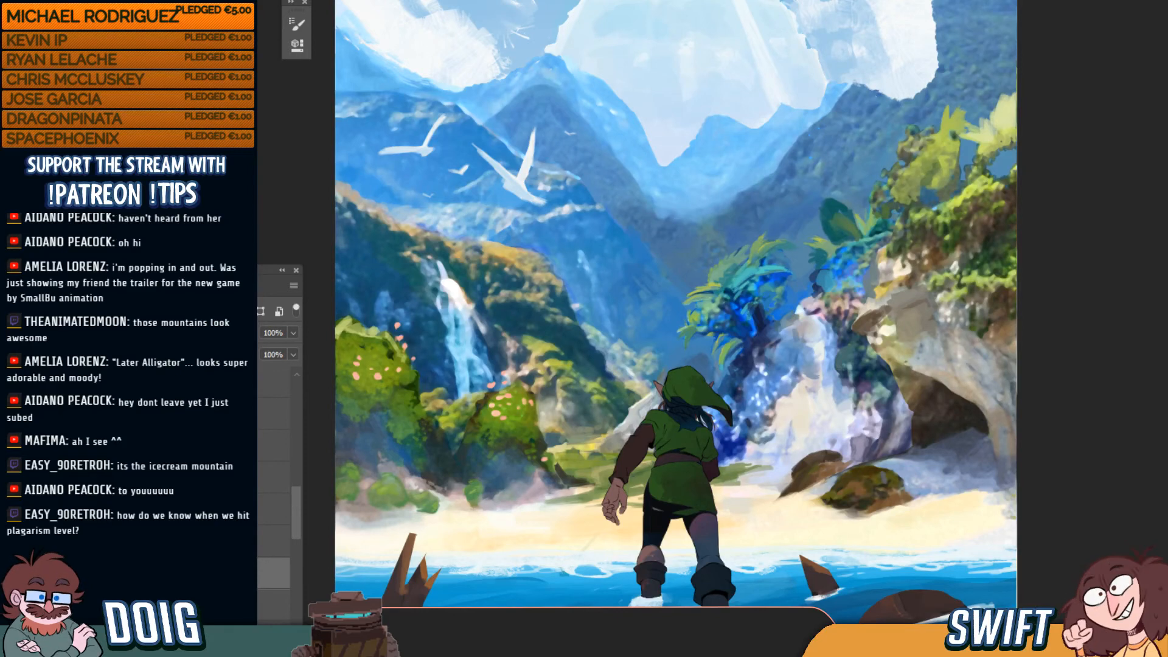
click(259, 469)
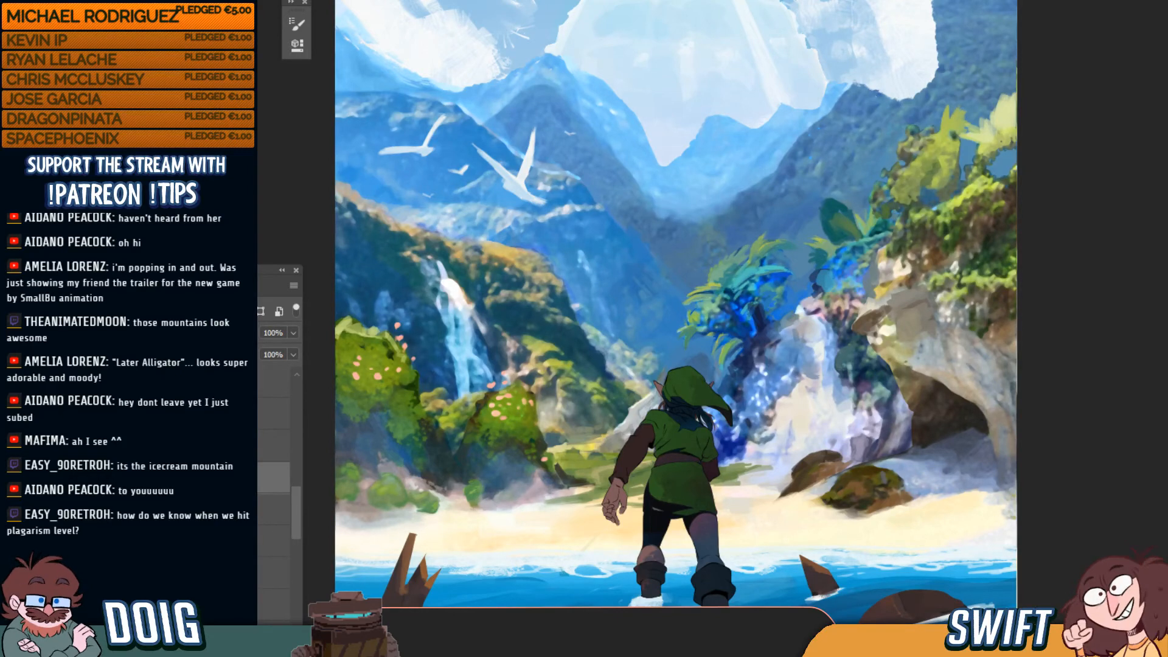
click(258, 414)
click(257, 476)
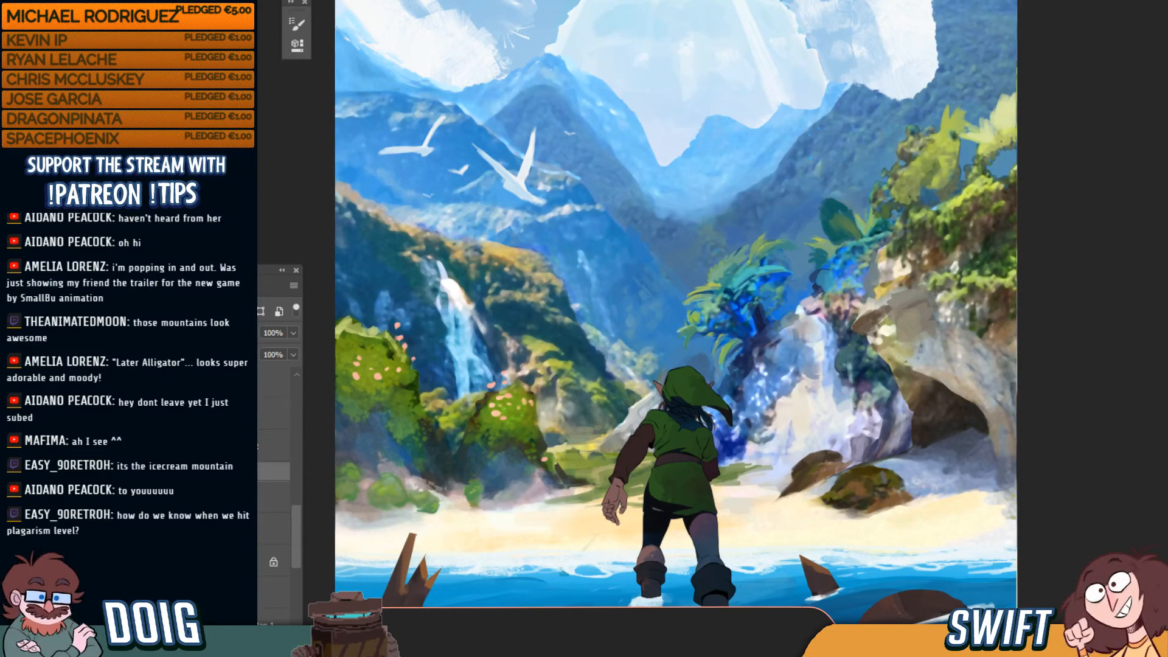
click(159, 472)
click(260, 499)
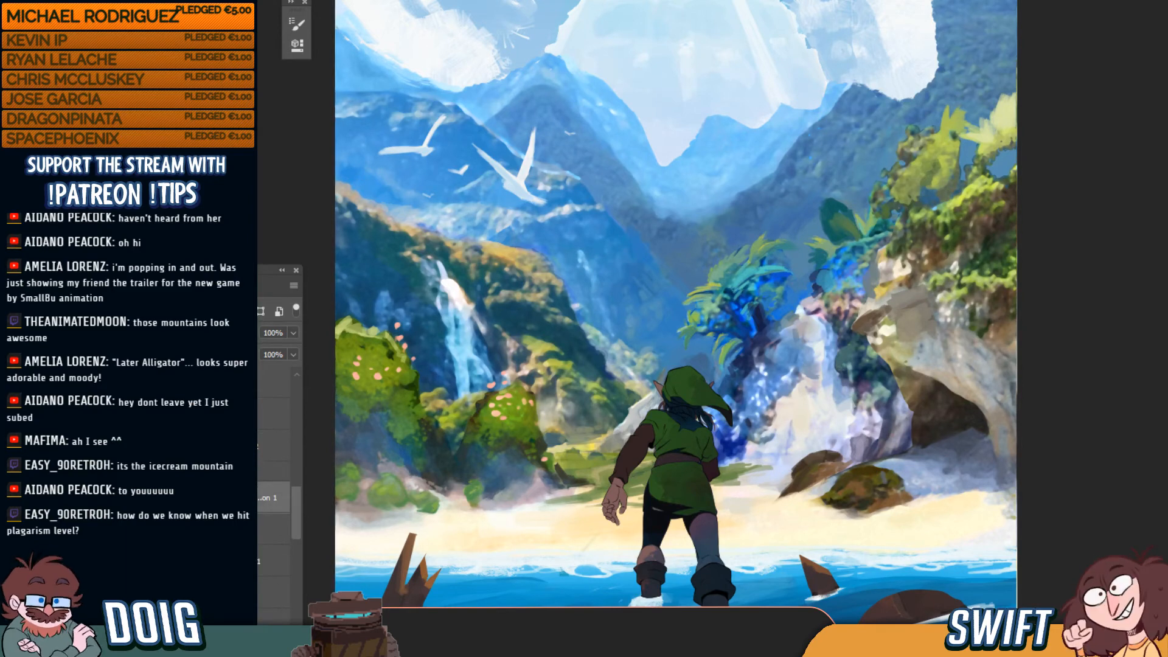
click(258, 636)
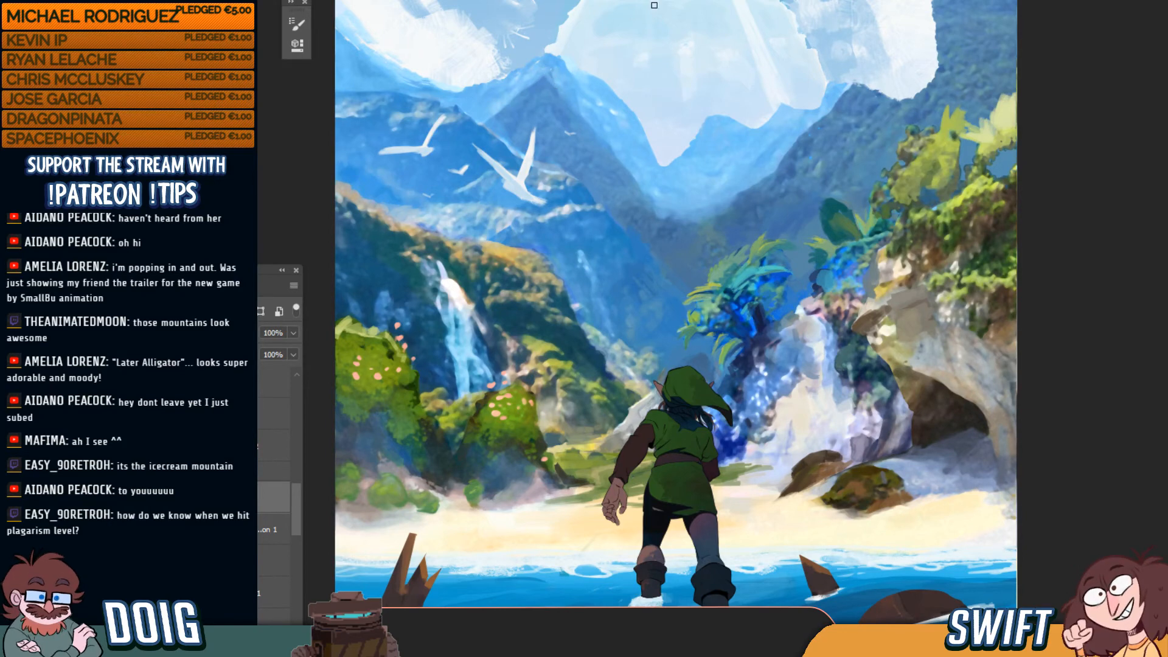
Paint over the distant dark tower with pale blue sampled from the valley haze
drag(788, 193, 704, 287)
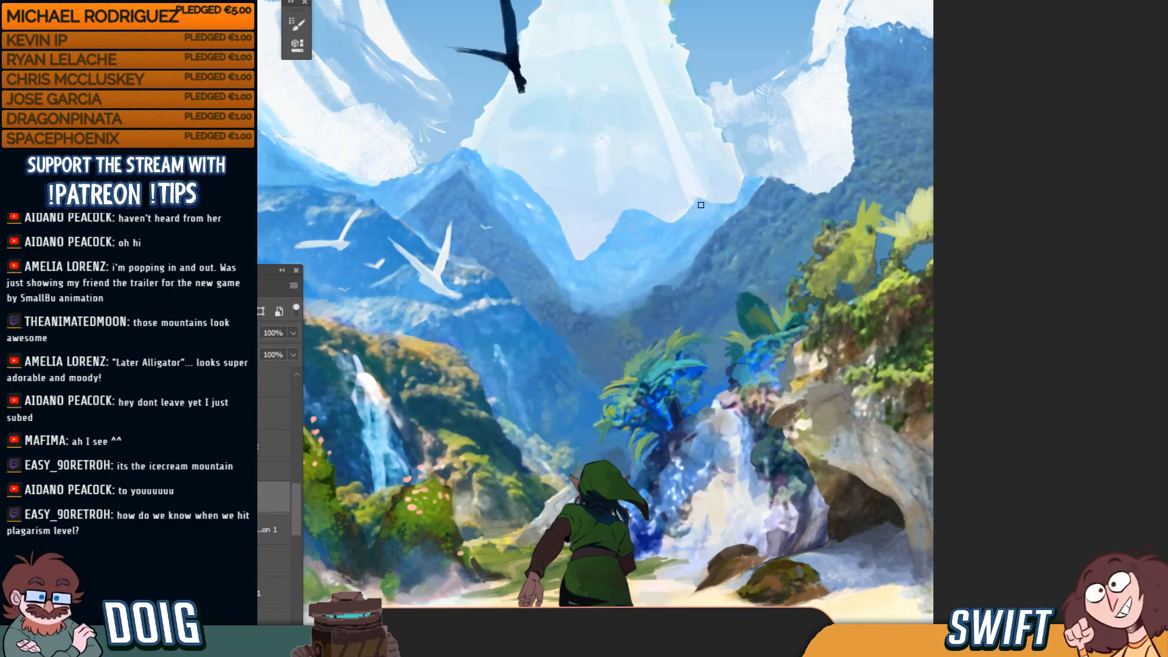
key(ctrl+minus)
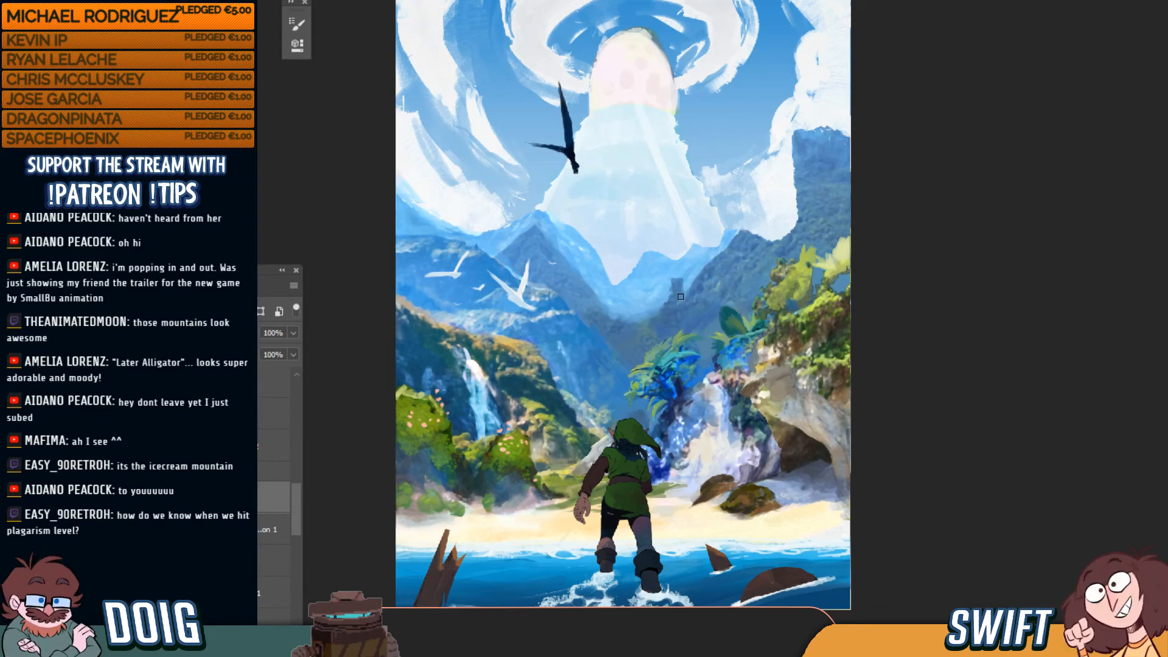
alt+click(661, 297)
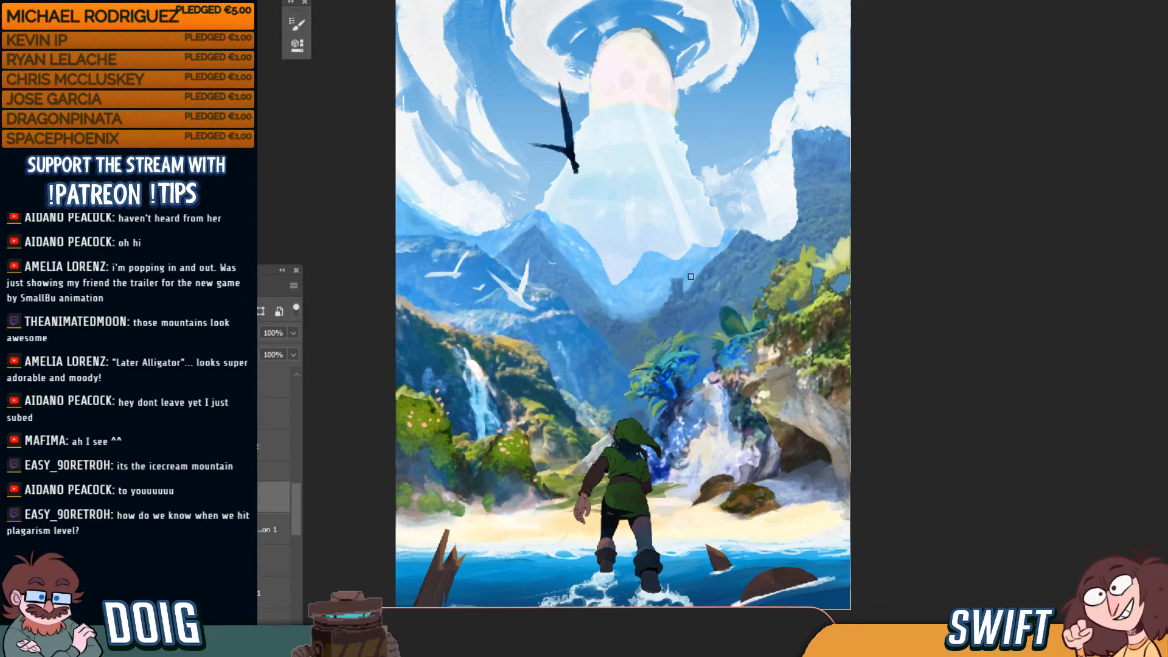
drag(681, 278, 674, 290)
alt+click(690, 280)
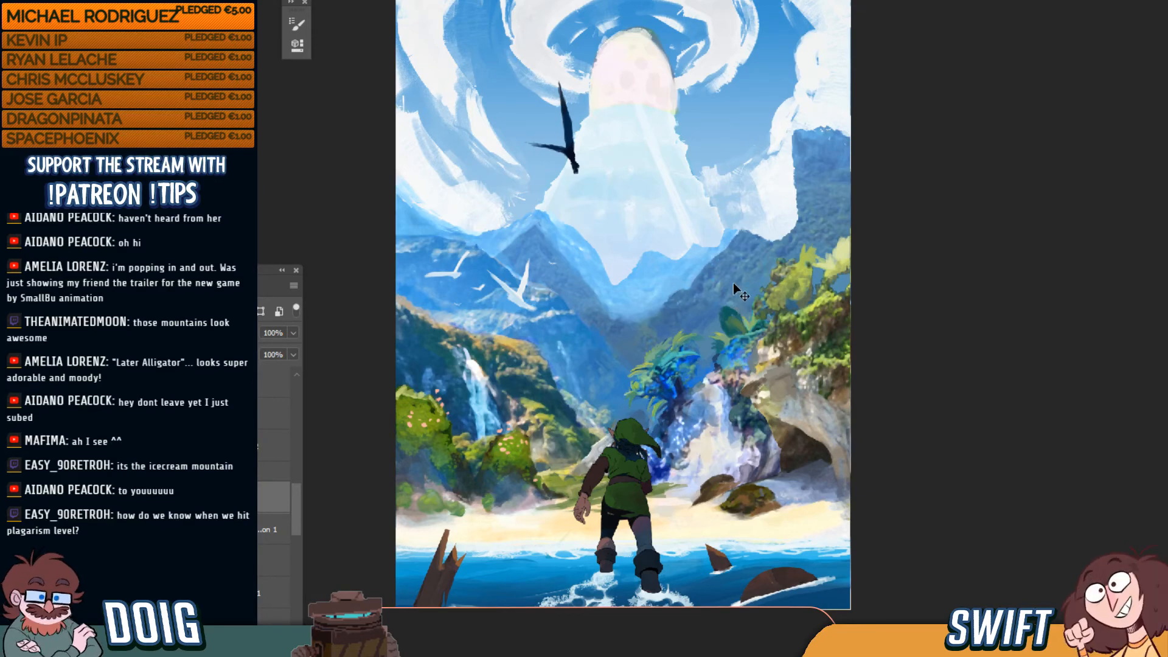
key(ctrl+minus)
key(ctrl+plus)
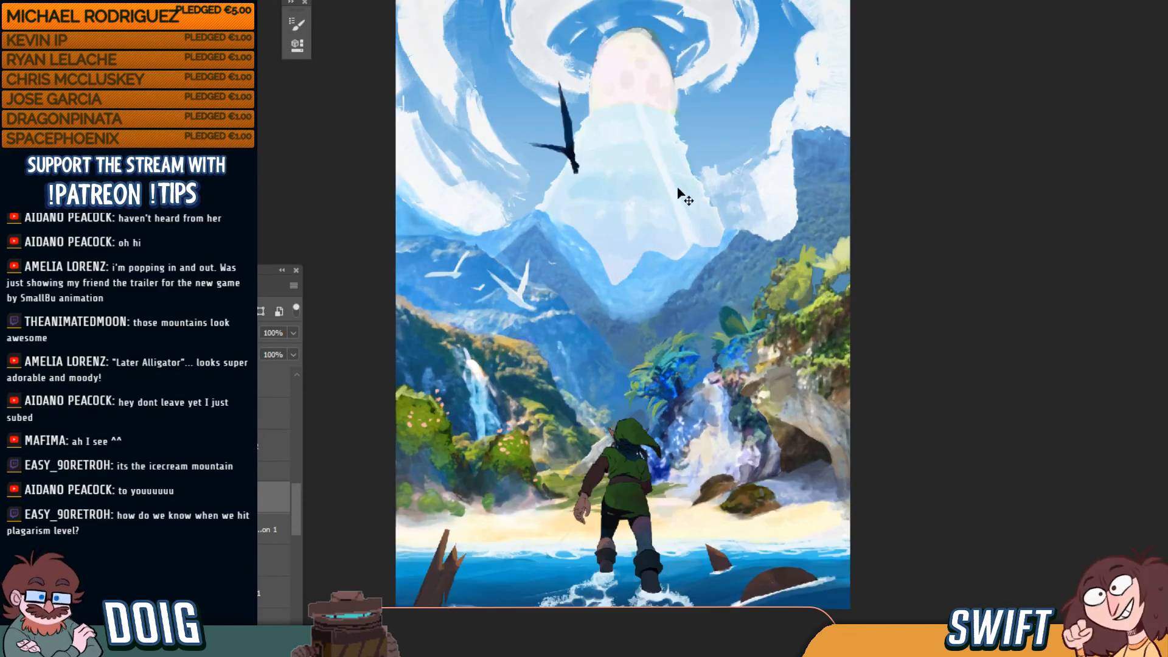
key(ctrl+plus)
key(ctrl+minus)
key(ctrl+plus)
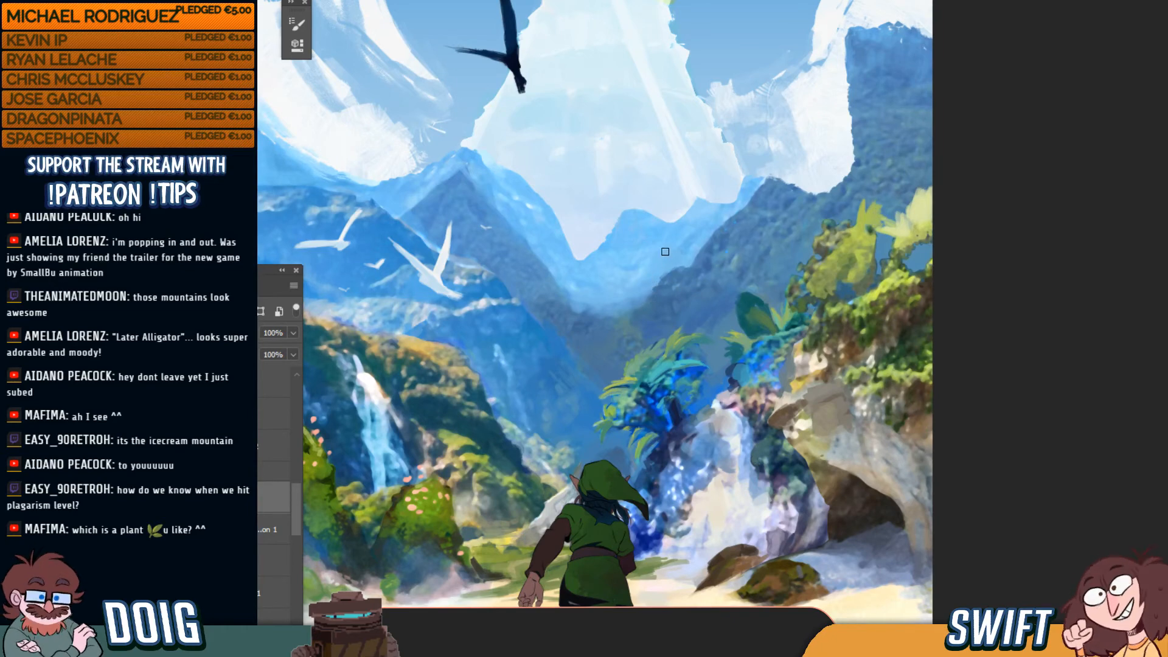
Expand the upper layer group and briefly preview its hidden layer
drag(673, 316, 712, 261)
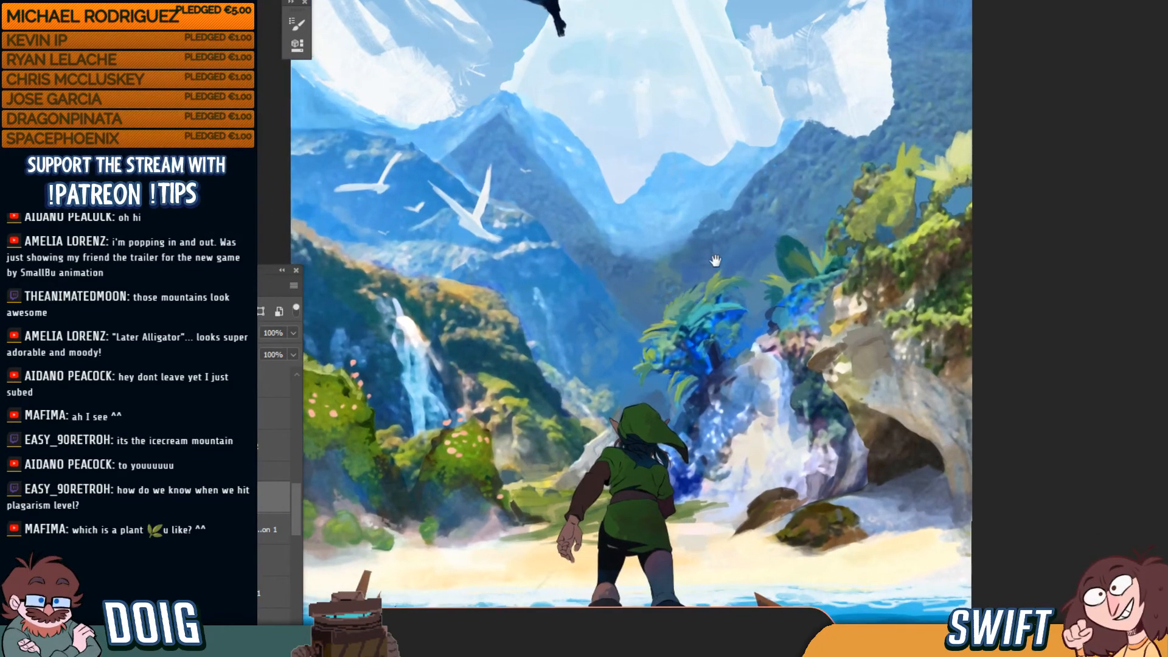
drag(688, 327, 698, 304)
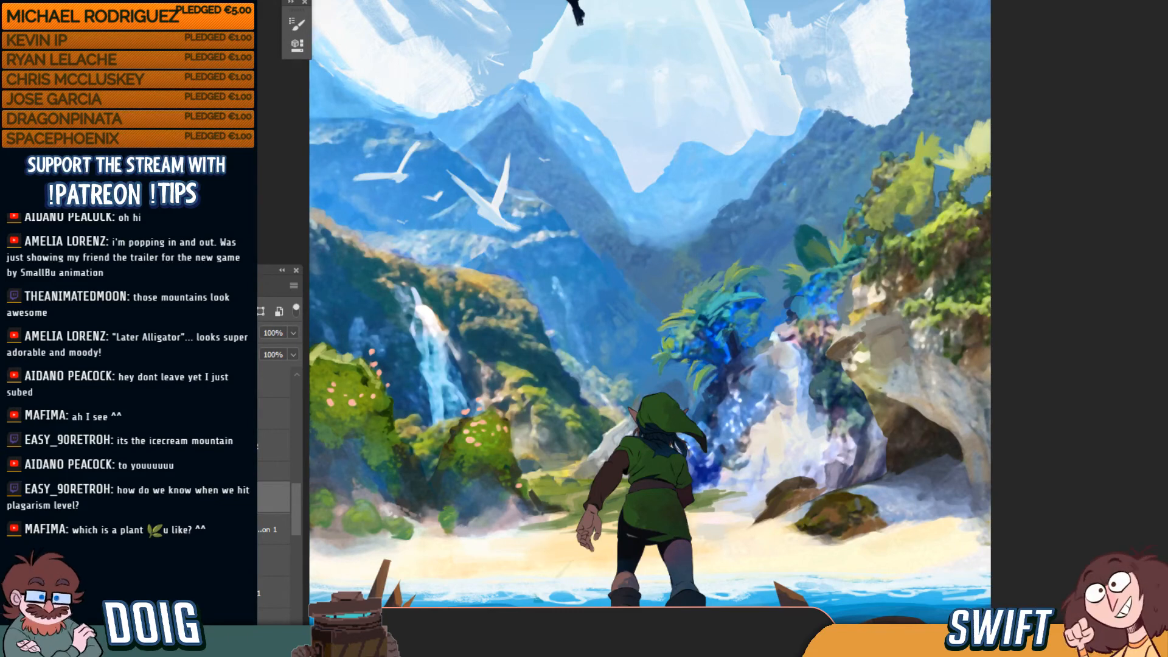
click(222, 414)
click(158, 414)
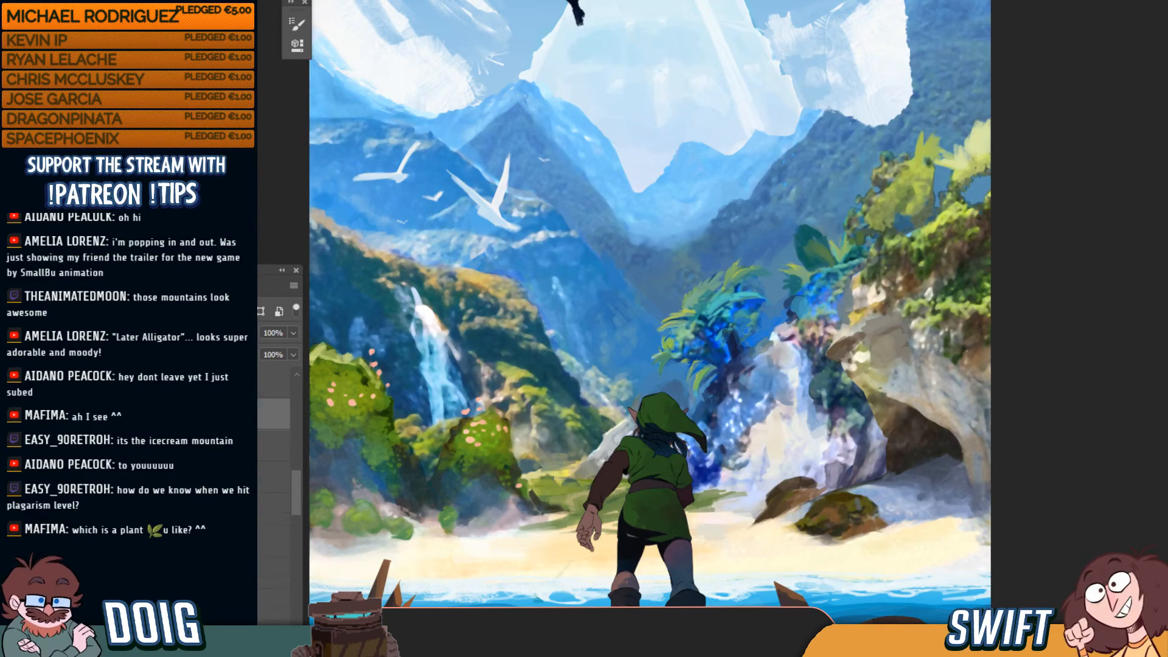
click(222, 446)
click(131, 446)
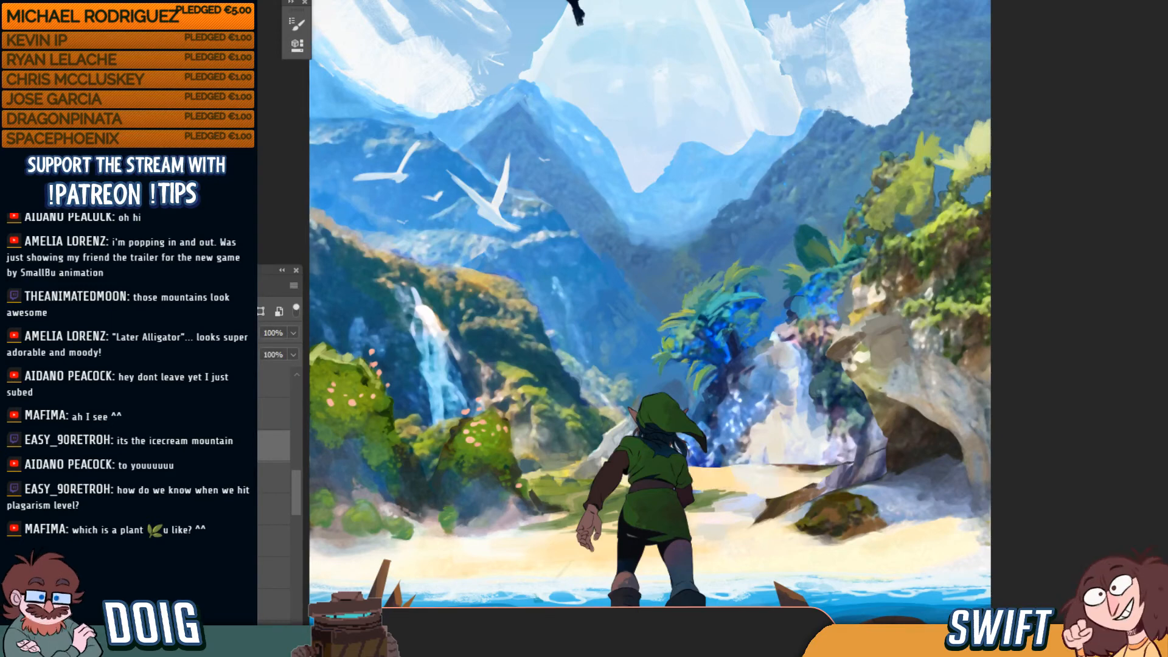
click(131, 446)
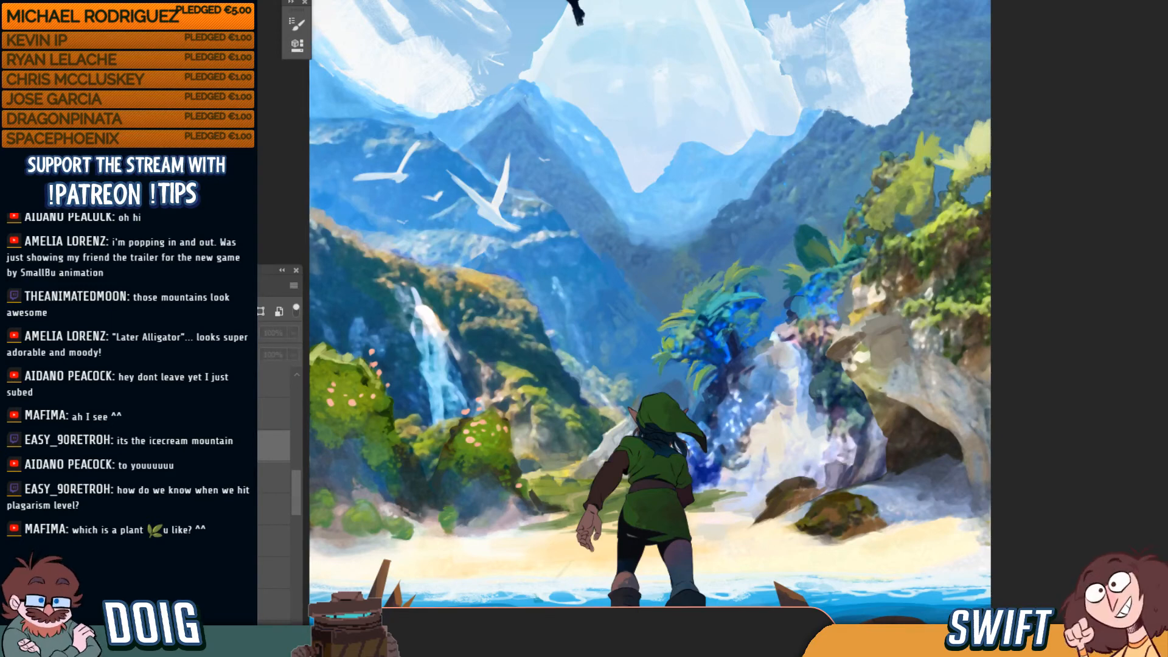
On the next layer, brighten the dark palm leaf green and fill the upper-right blue gap grey-brown
click(222, 478)
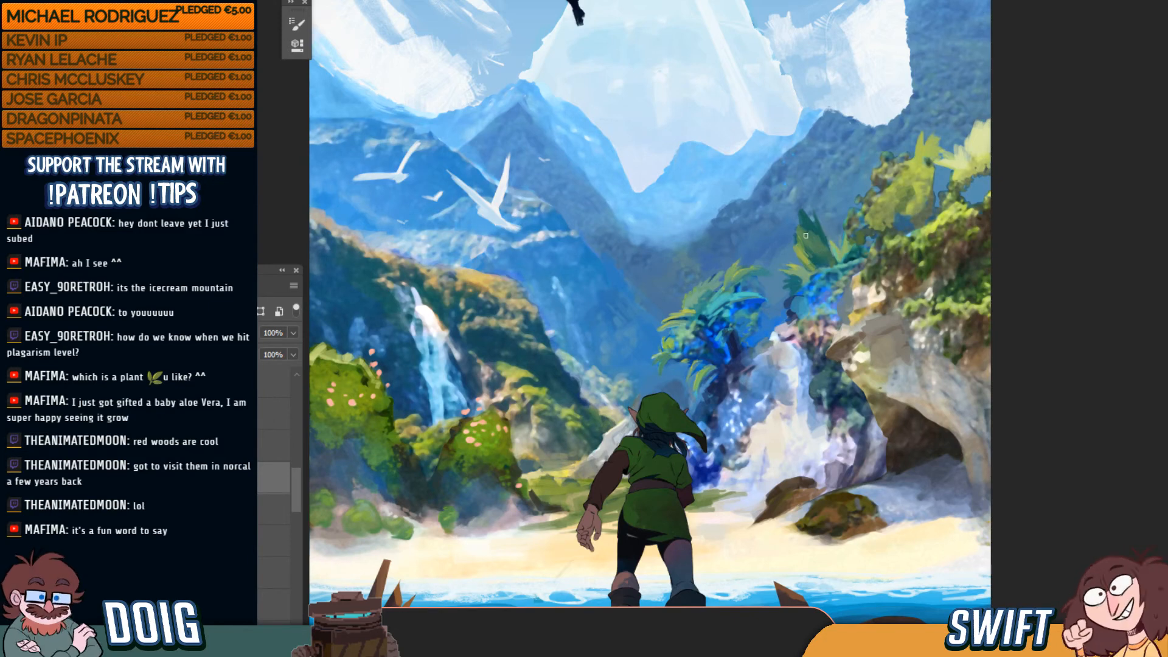
mouse_move(803, 214)
mouse_down()
mouse_move(800, 233)
mouse_move(826, 248)
mouse_up()
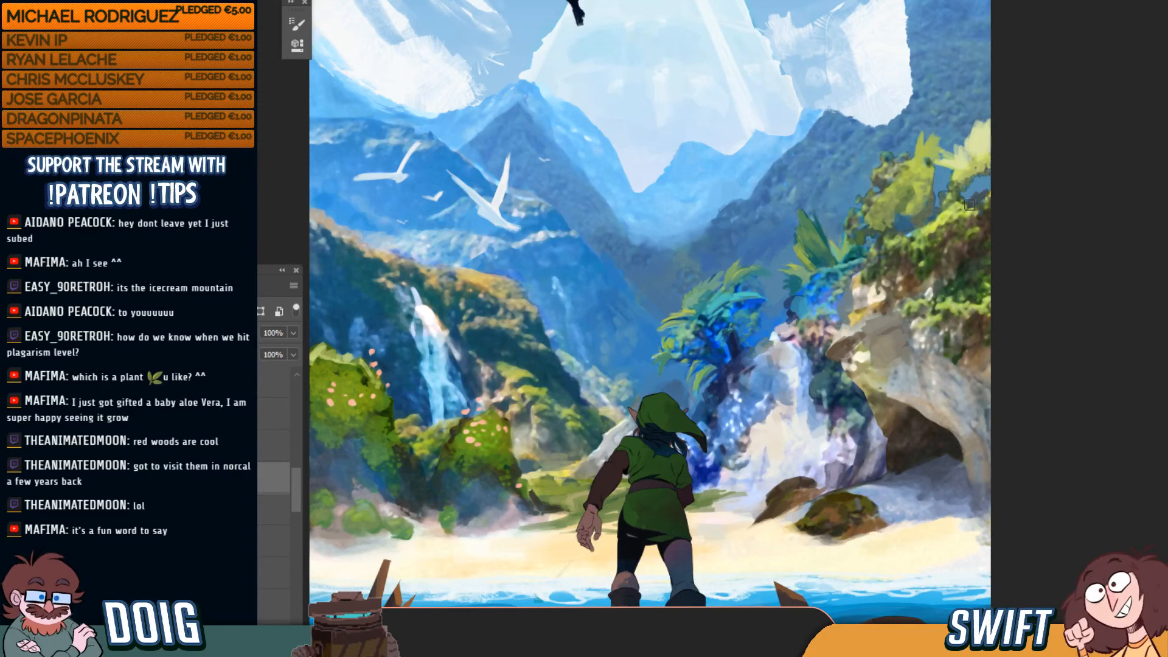
mouse_move(981, 191)
mouse_down()
mouse_move(982, 173)
mouse_move(996, 186)
mouse_up()
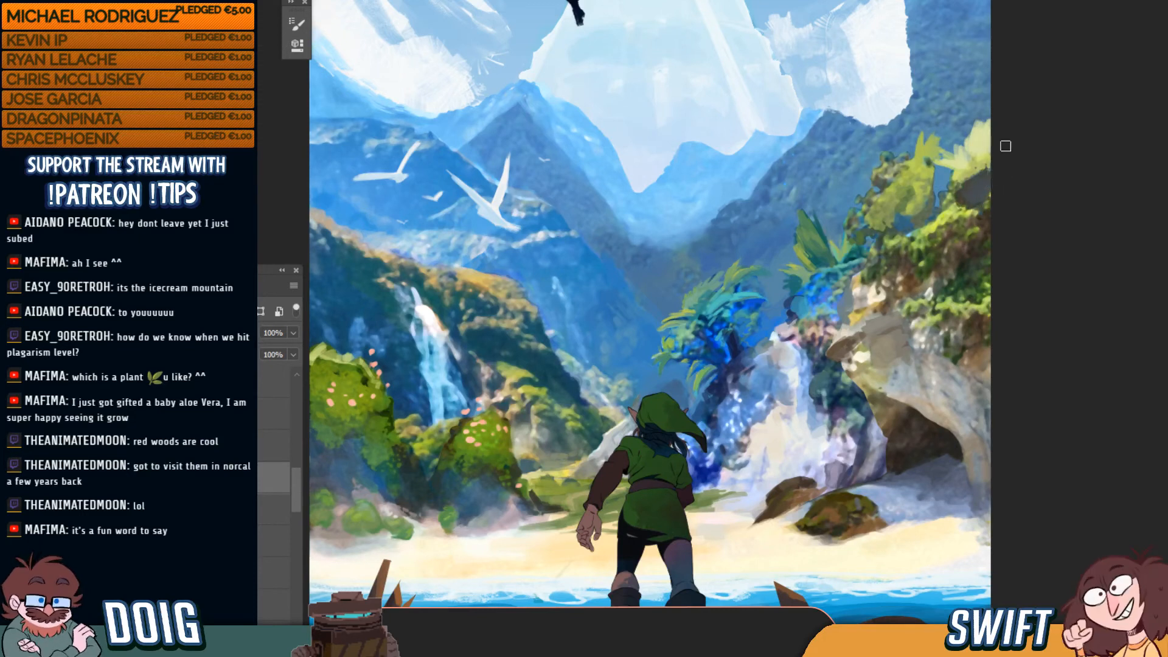
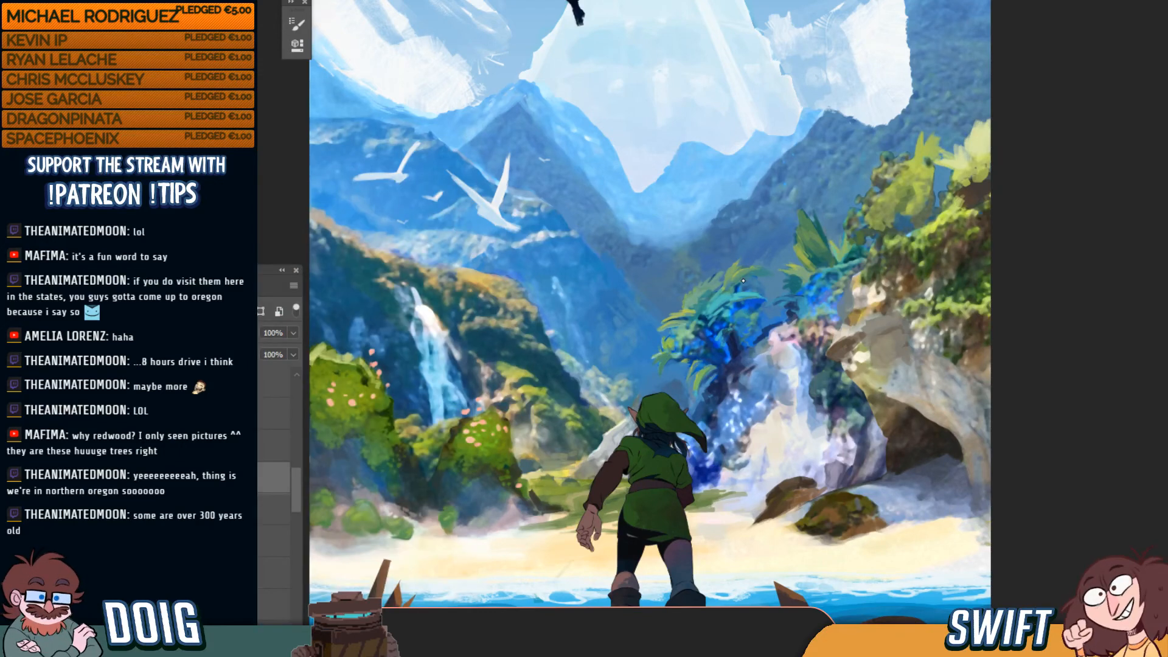
Show the painting full-screen against black without panels, then brush a dark teal-grey patch on the waterfall cliff
key(super)
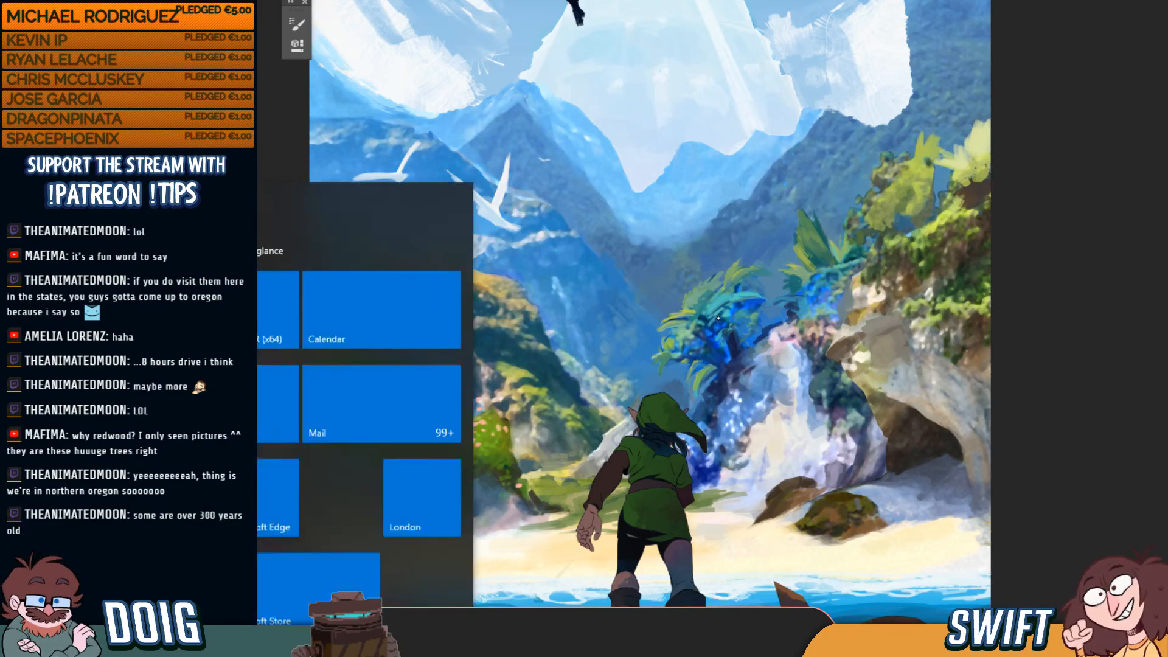
key(super)
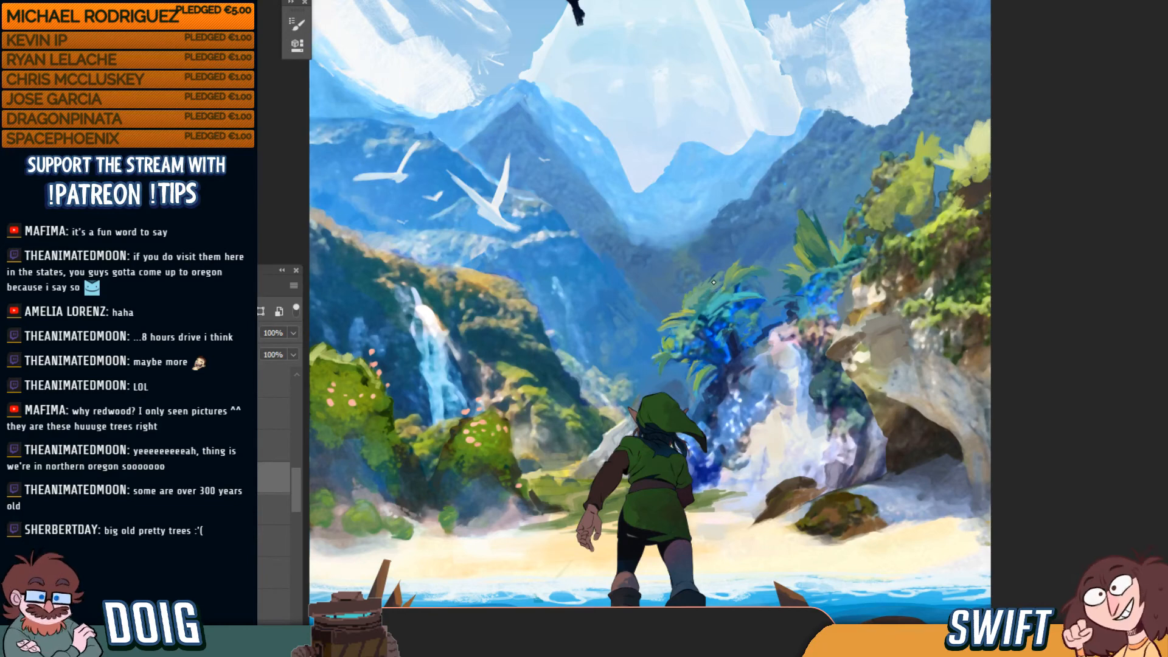
key(super)
key(super)
drag(769, 267, 781, 278)
key(f)
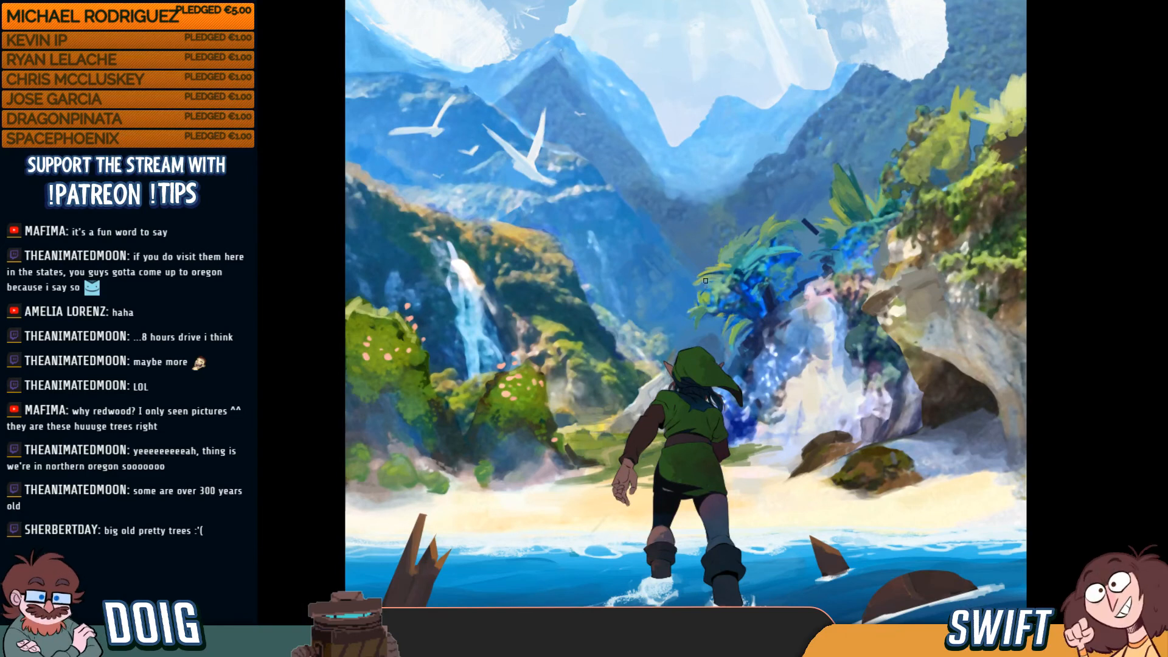
drag(695, 301, 728, 294)
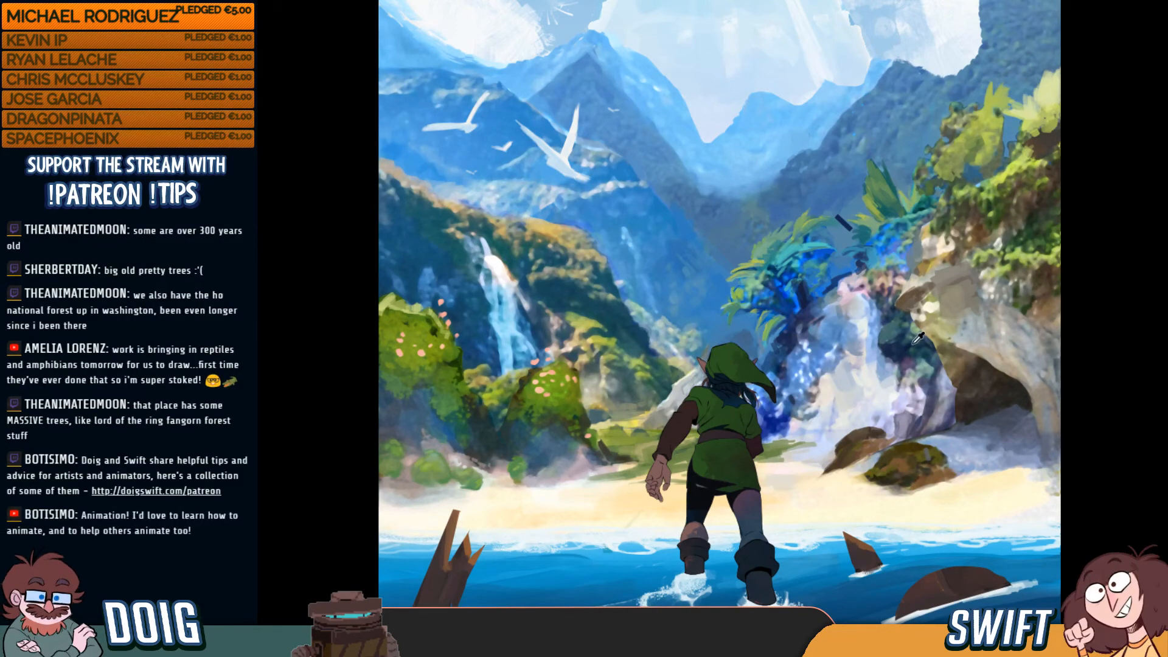
drag(892, 388, 895, 396)
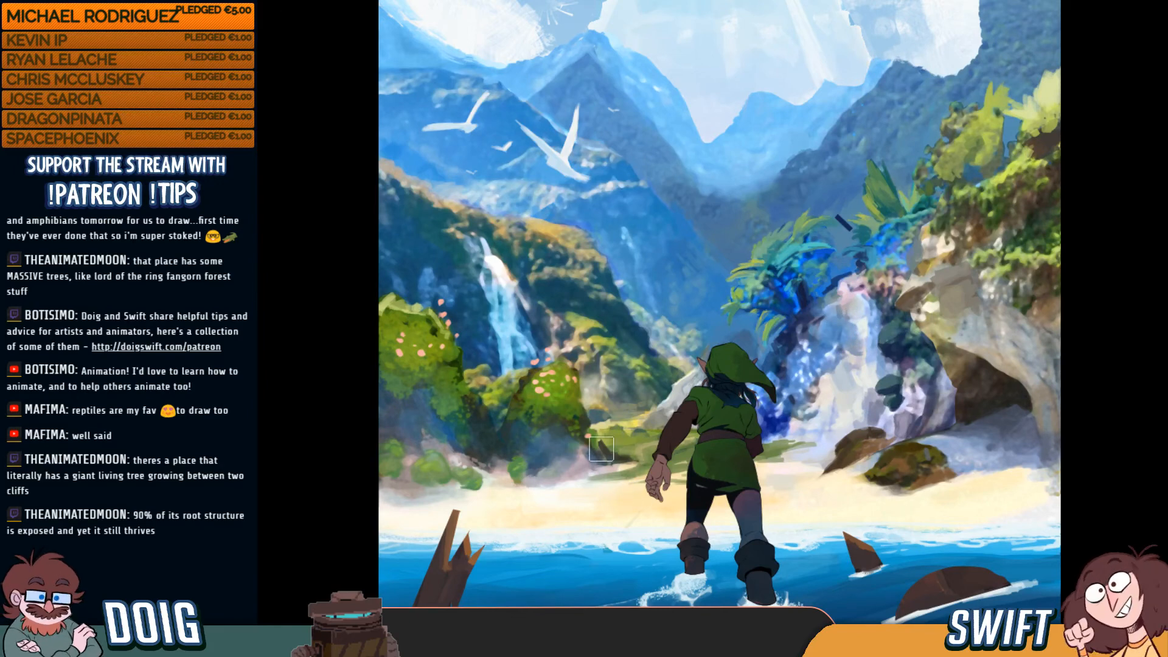
Use a smaller brush to paint dark brown rock detail along the cave's upper-right edge
key(bracketleft)
key(bracketleft)
key(bracketleft)
key(bracketleft)
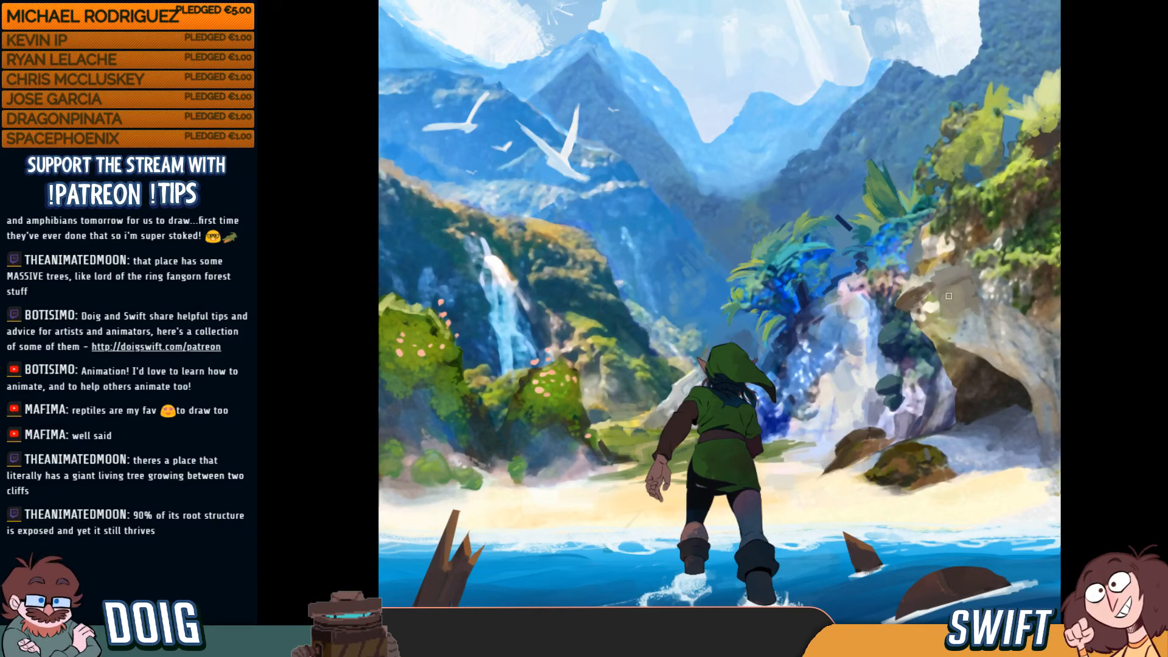
drag(989, 357, 1023, 379)
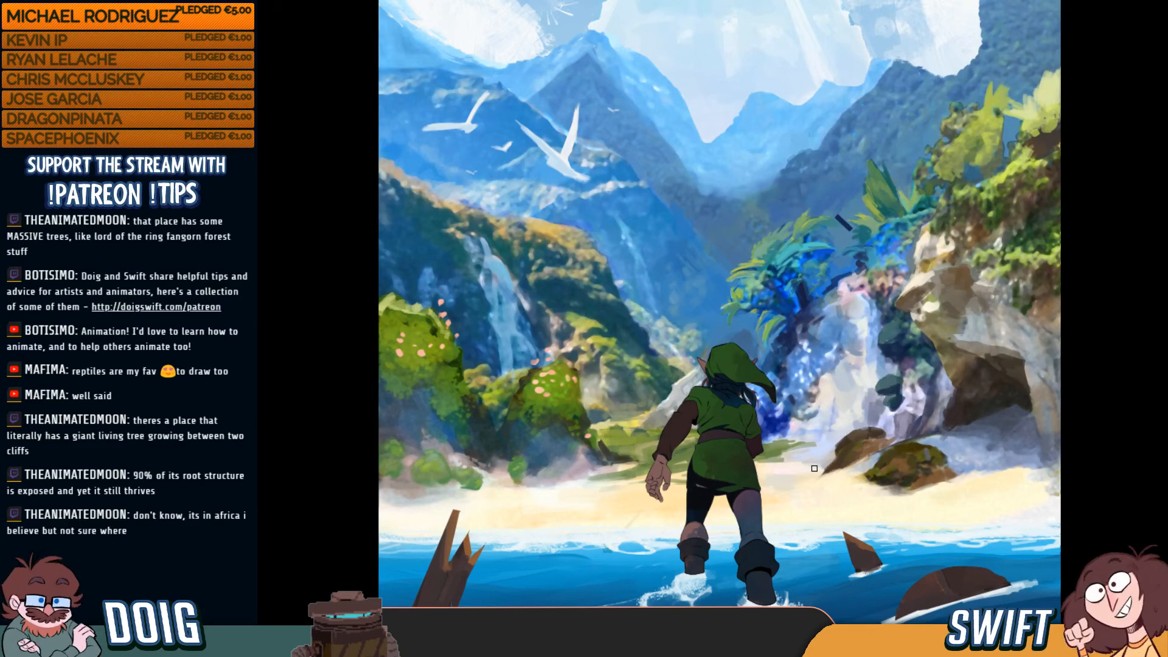
Paint grey-brown strokes, then sampled light sand tones, onto the beach right of Link
mouse_move(814, 468)
mouse_down()
mouse_move(775, 475)
mouse_move(822, 464)
mouse_move(781, 468)
mouse_move(818, 455)
mouse_move(791, 457)
mouse_move(829, 459)
mouse_up()
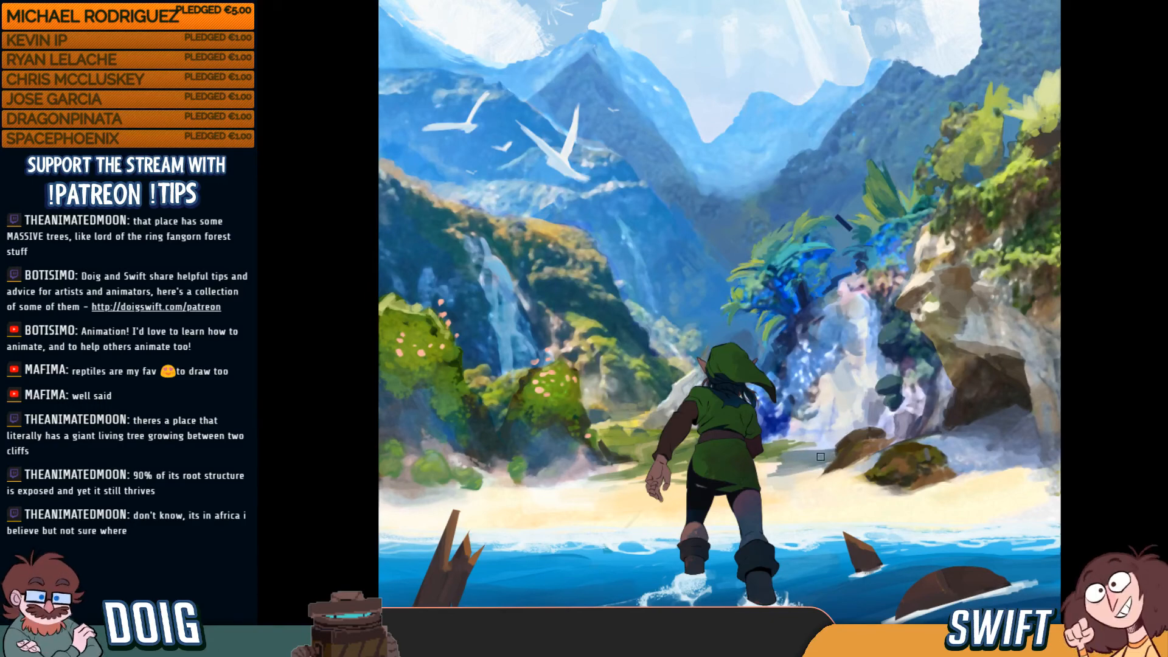
mouse_move(785, 459)
mouse_down()
mouse_move(802, 467)
mouse_move(776, 472)
mouse_move(806, 462)
mouse_move(775, 475)
mouse_move(829, 473)
mouse_move(796, 471)
mouse_move(821, 468)
mouse_up()
alt+click(844, 448)
alt+click(807, 474)
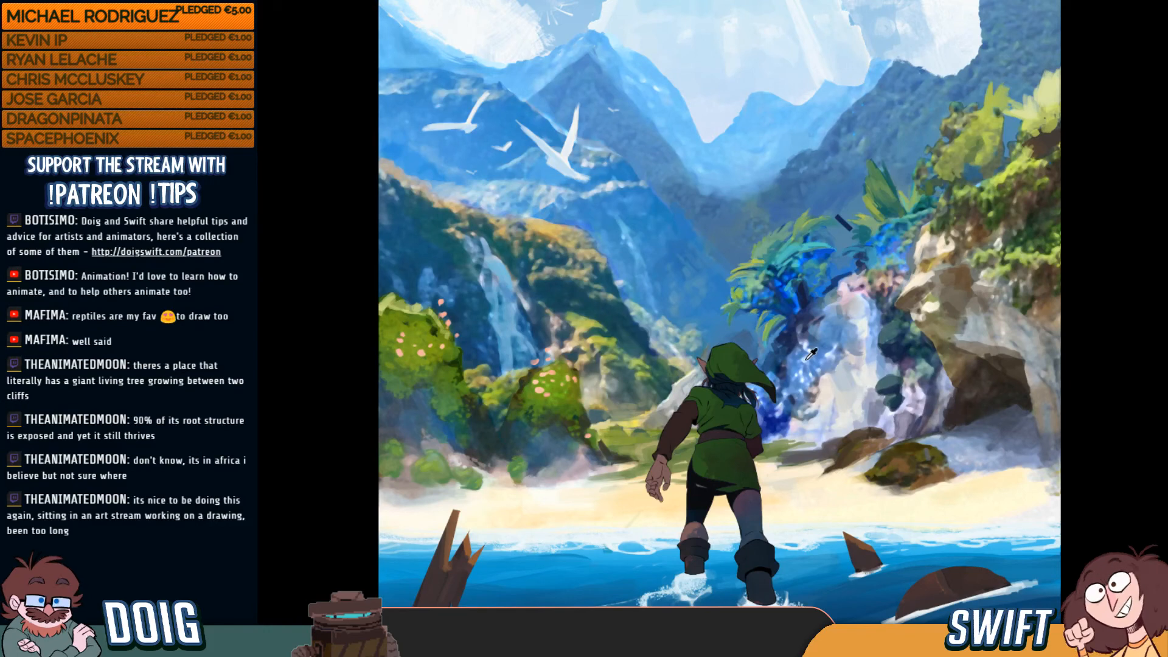
key(bracketright)
key(bracketright)
key(bracketright)
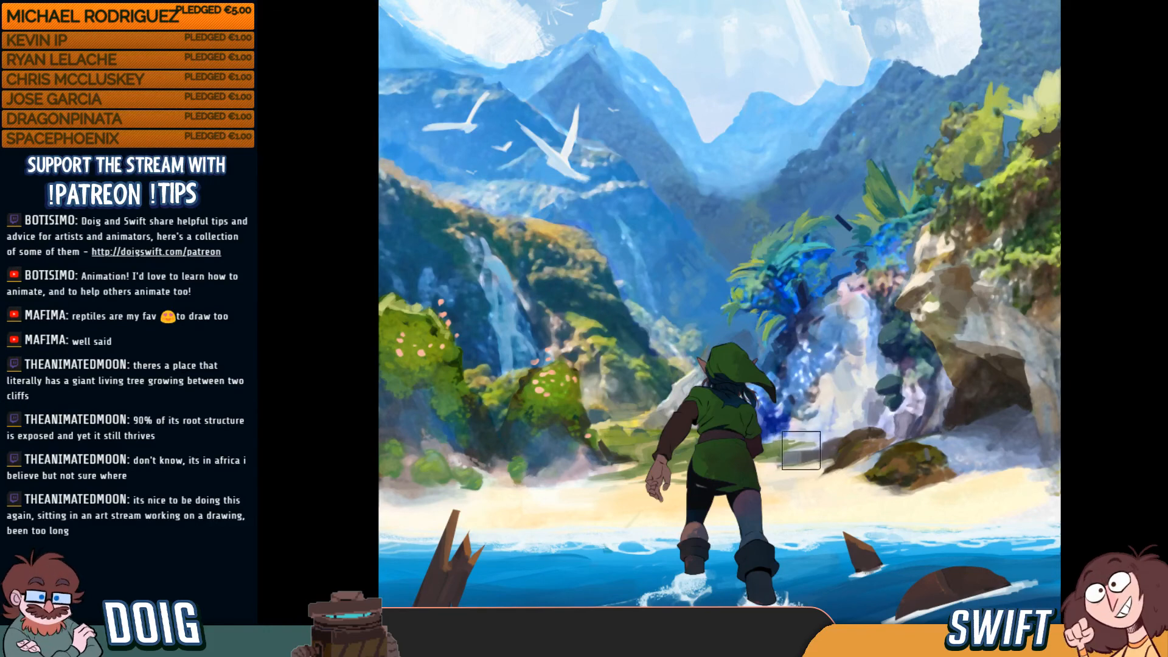
mouse_move(804, 453)
mouse_down()
mouse_move(828, 450)
mouse_move(839, 432)
mouse_up()
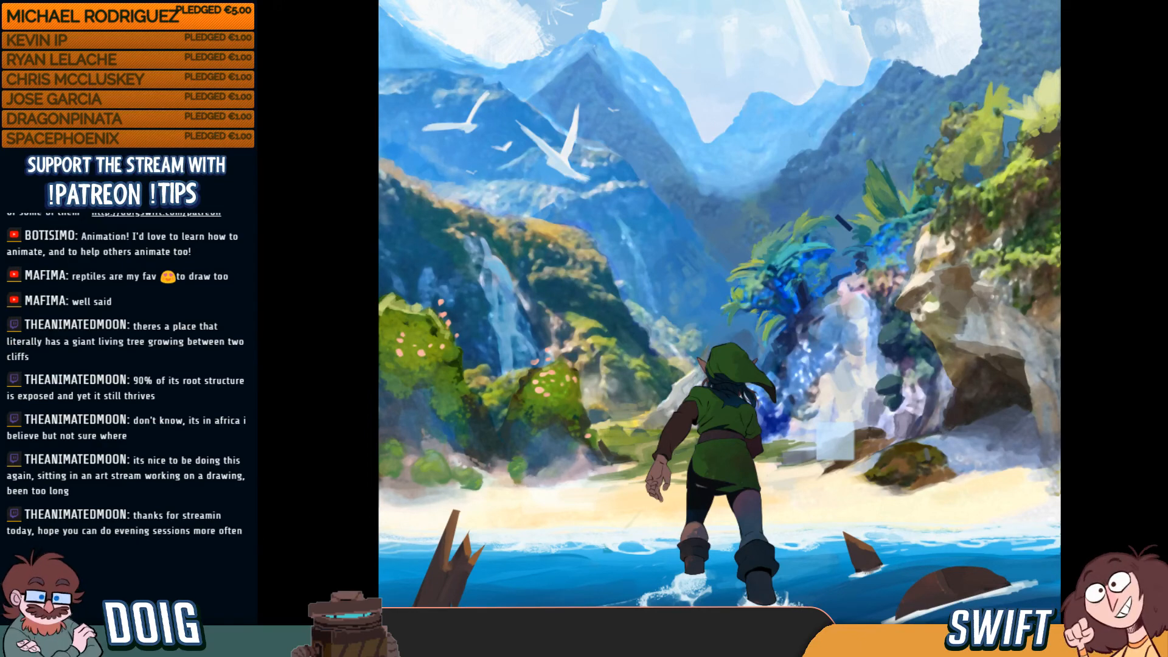
key(super)
key(super)
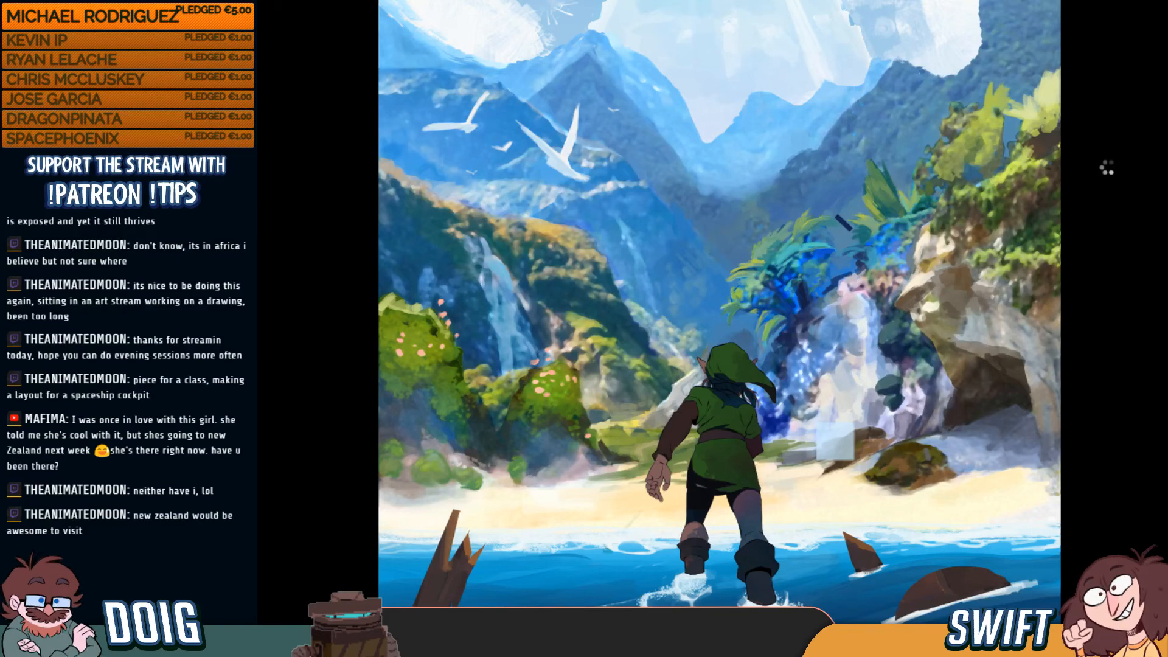
Return to Standard Screen Mode and pan the cove painting to the right
key(f)
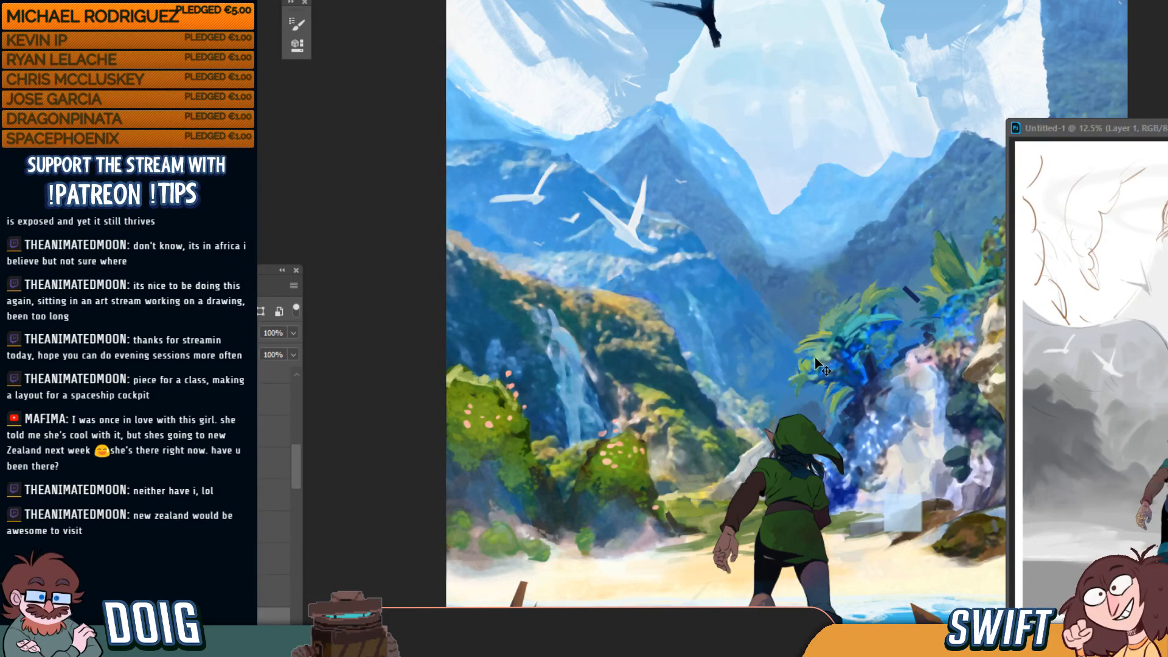
drag(759, 306, 742, 294)
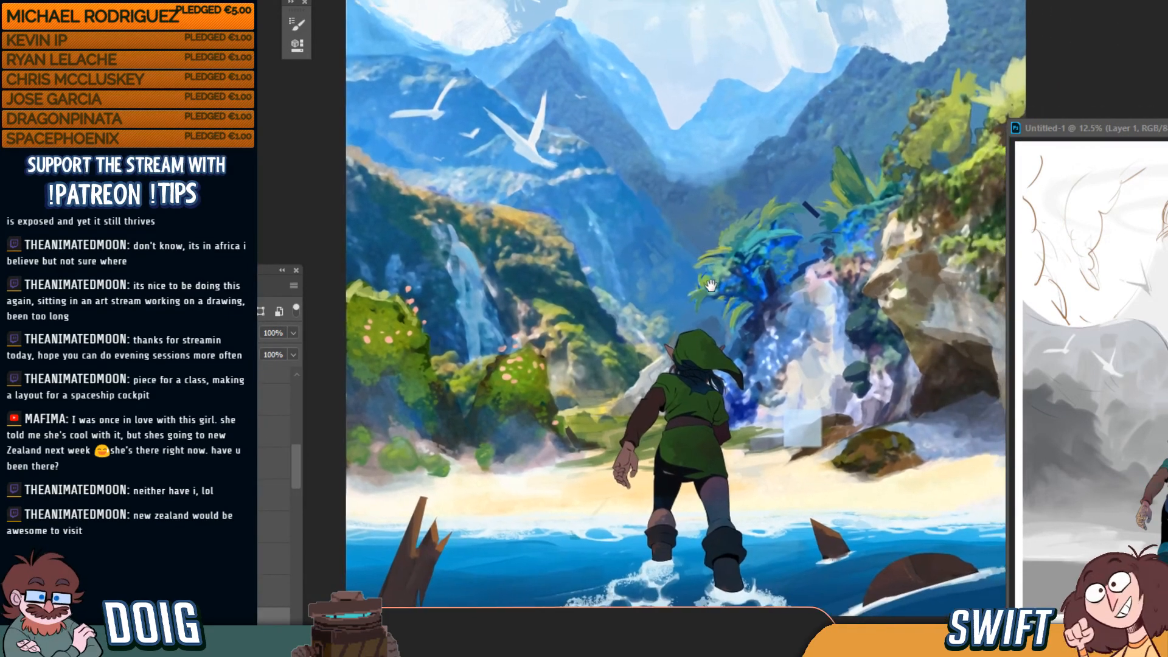
key(ctrl)
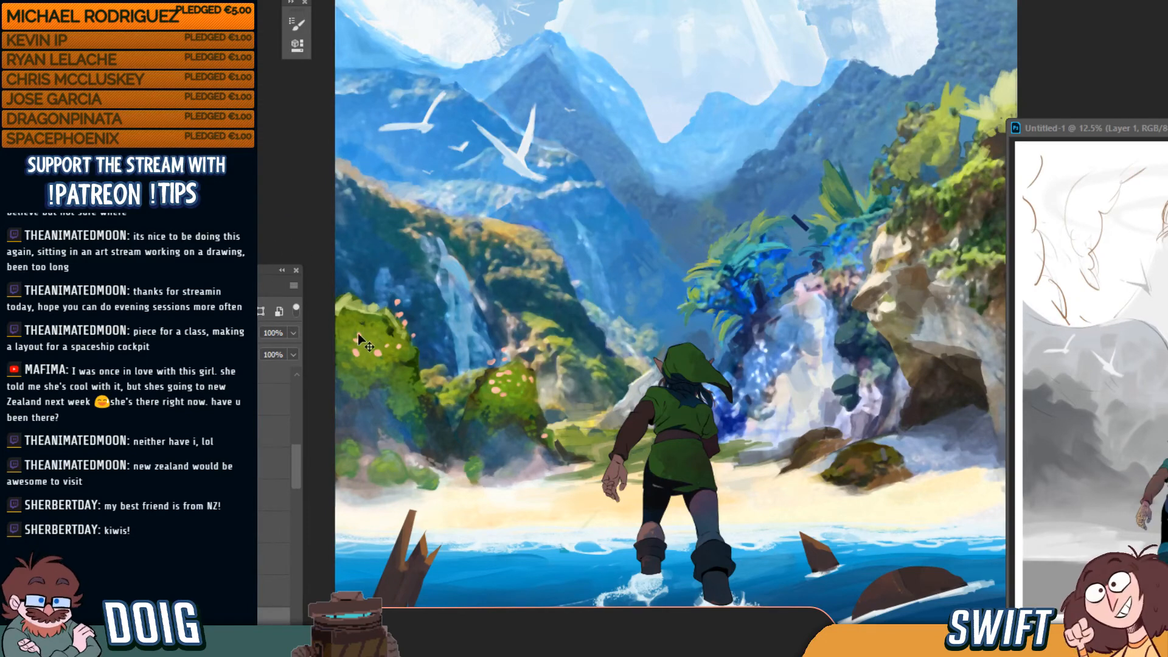
drag(425, 306, 503, 287)
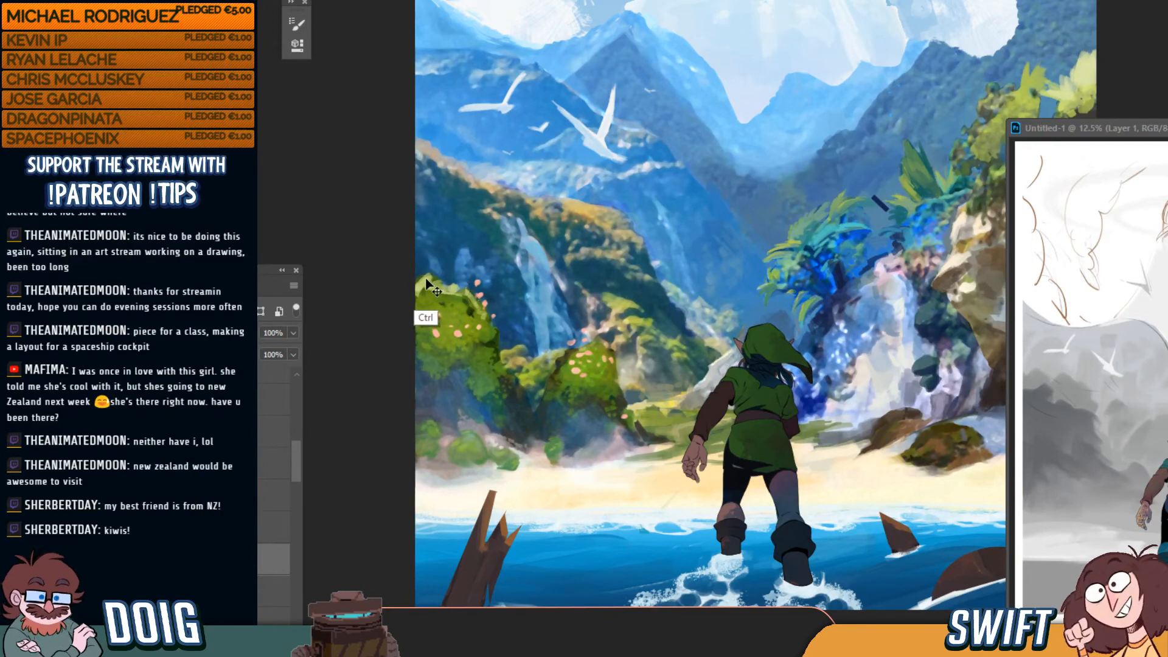
Select the top layer, hide the layer over the left bushes, and add a new blank layer
ctrl+click(423, 315)
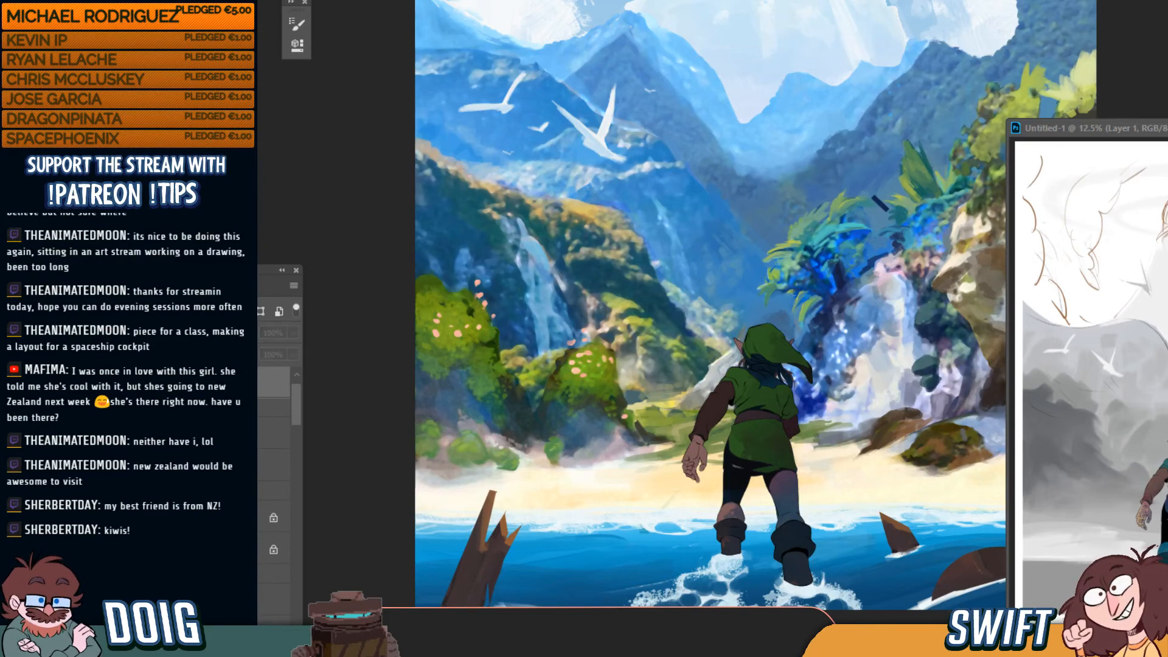
click(122, 382)
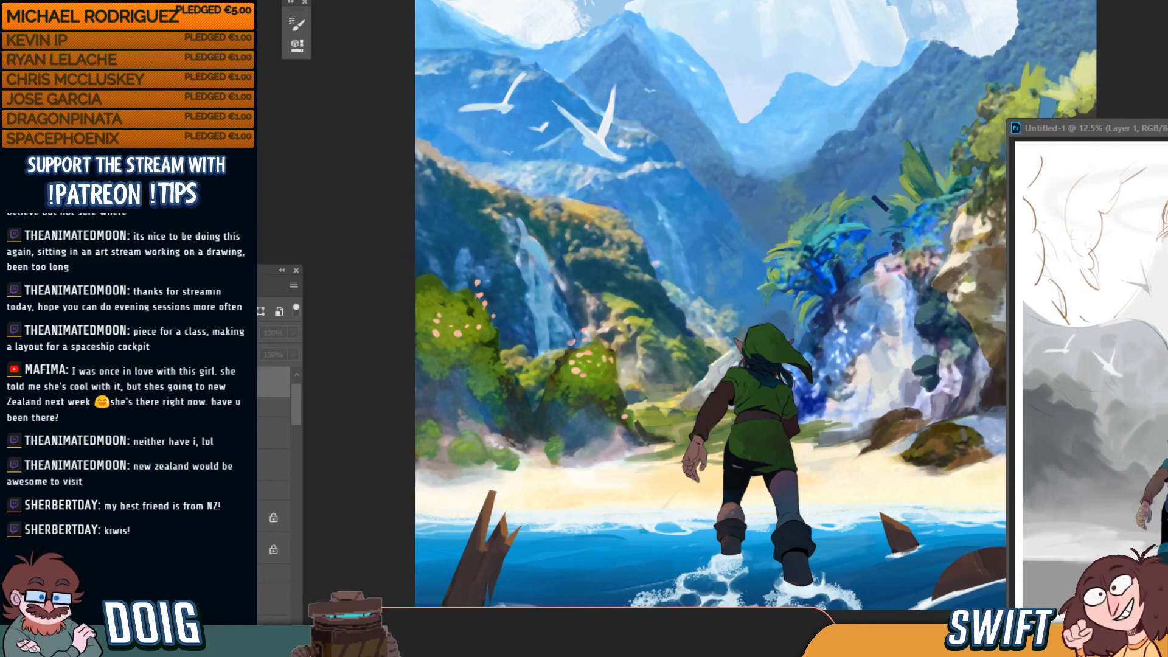
click(239, 636)
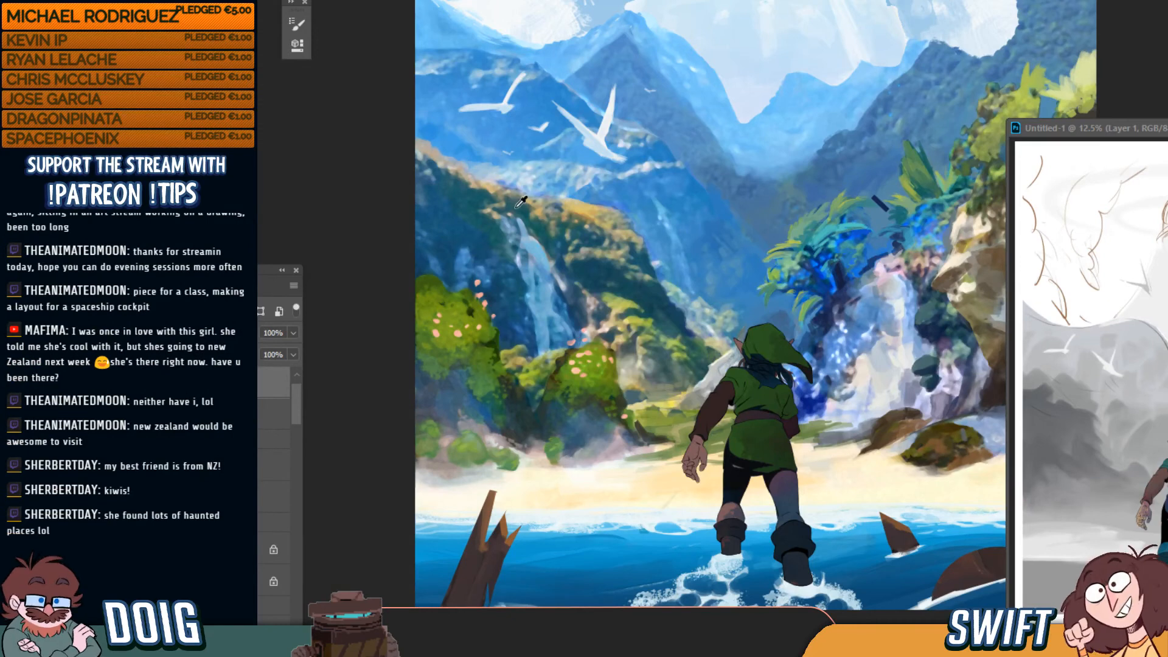
Toggle the colour and haze overlays on the left bushes off and on to compare
ctrl+click(582, 265)
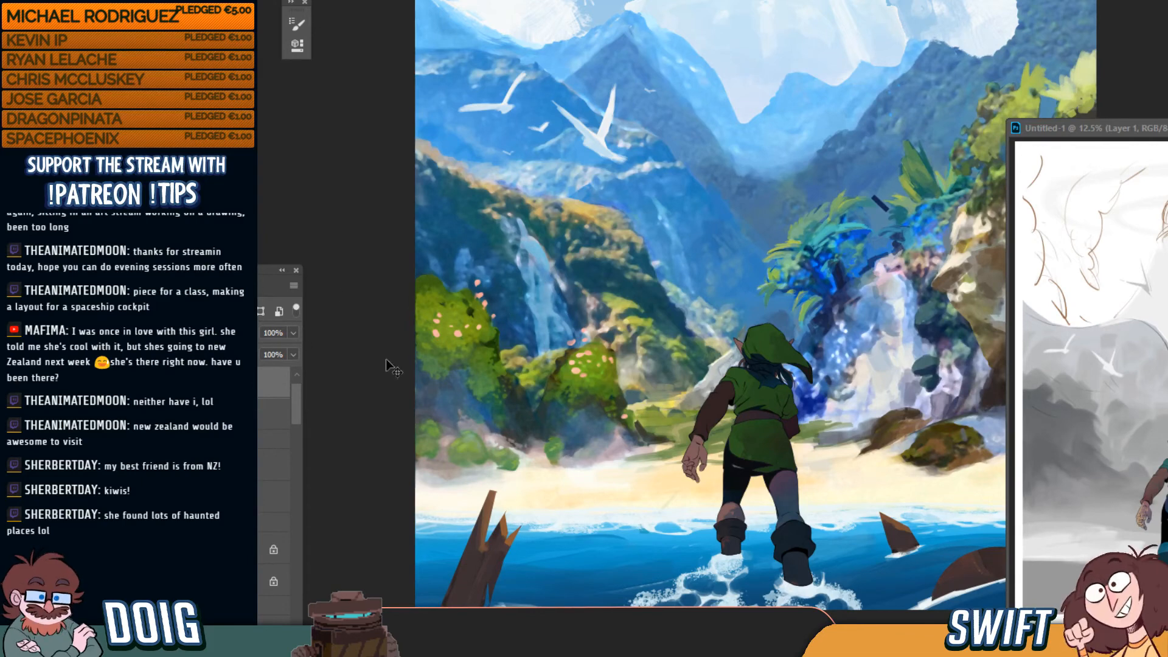
drag(299, 414, 303, 486)
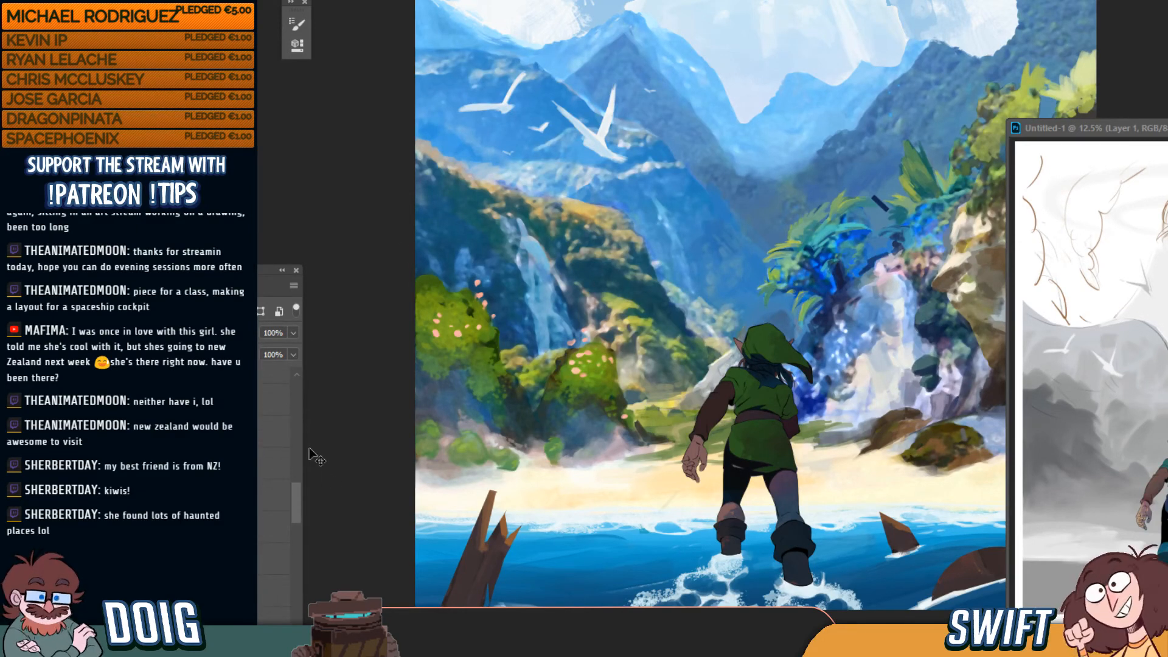
drag(297, 500, 296, 482)
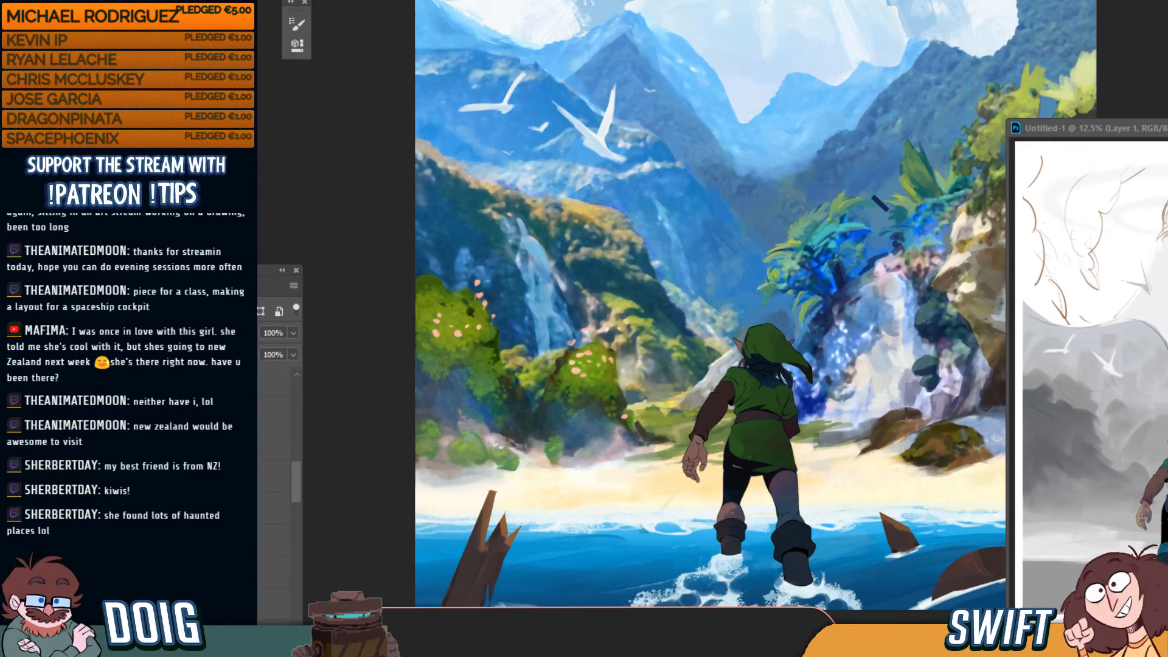
key(ctrl+comma)
key(ctrl+comma)
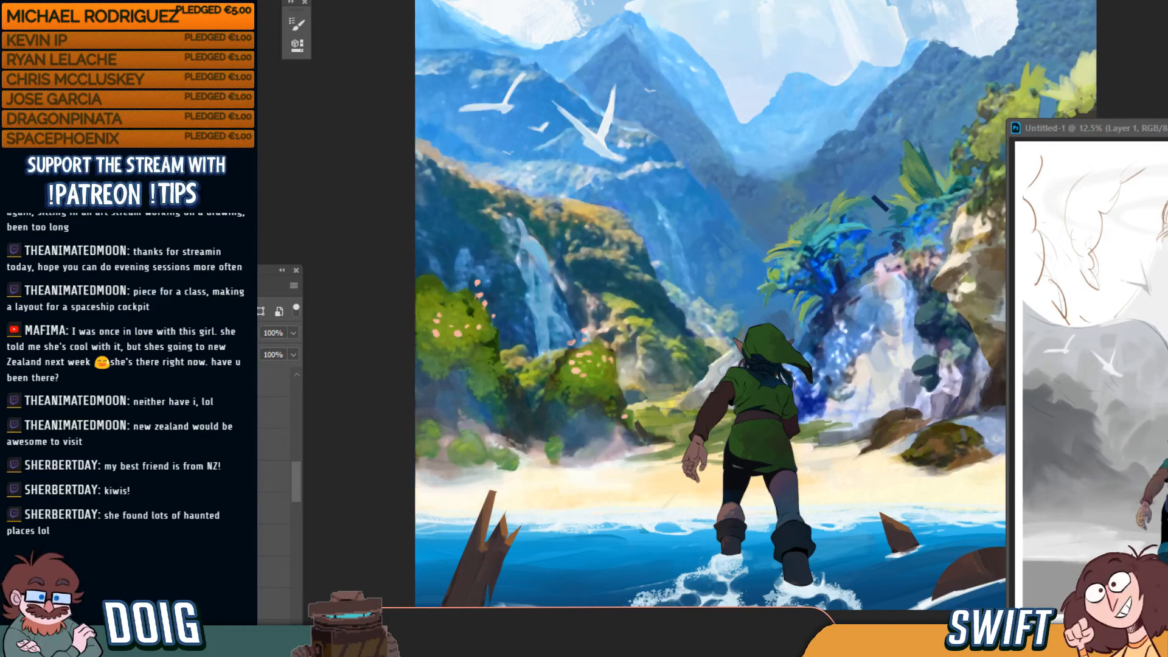
key(ctrl+comma)
key(ctrl+comma)
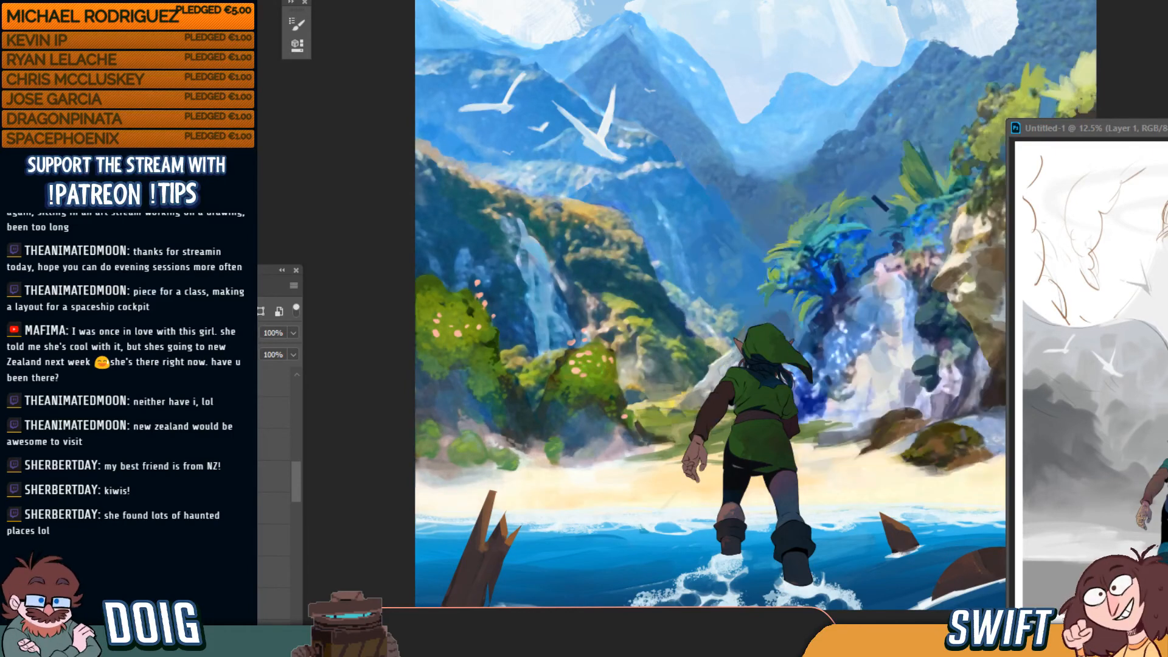
drag(291, 493, 300, 535)
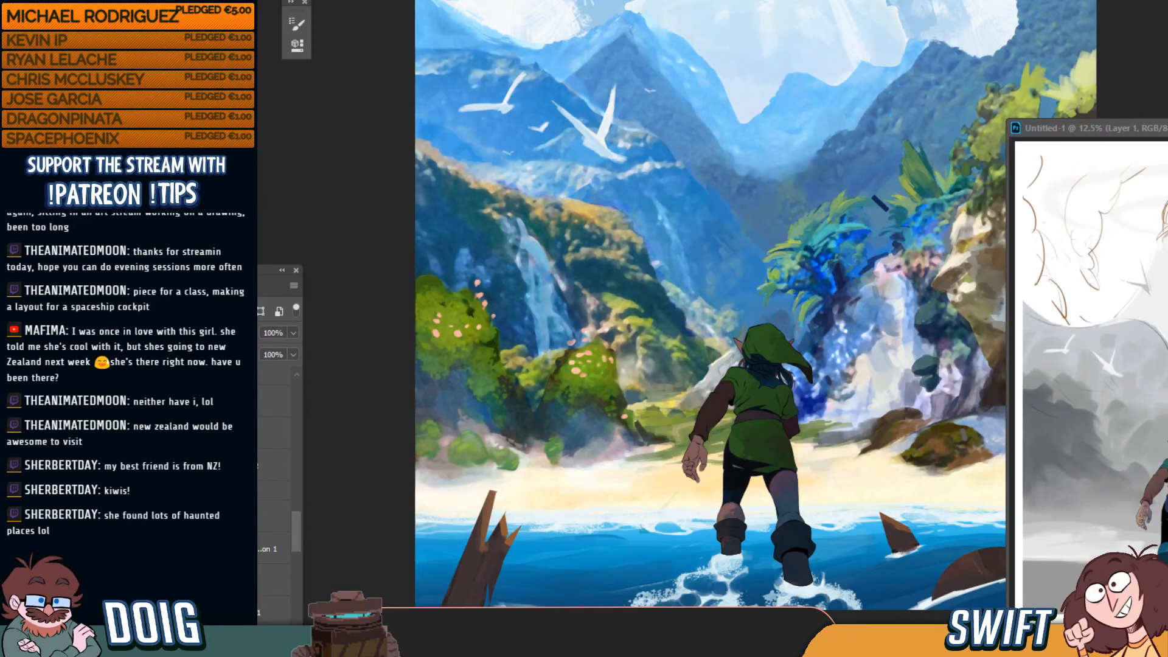
Expand a layer group and select the next layer down inside it
click(241, 465)
click(143, 465)
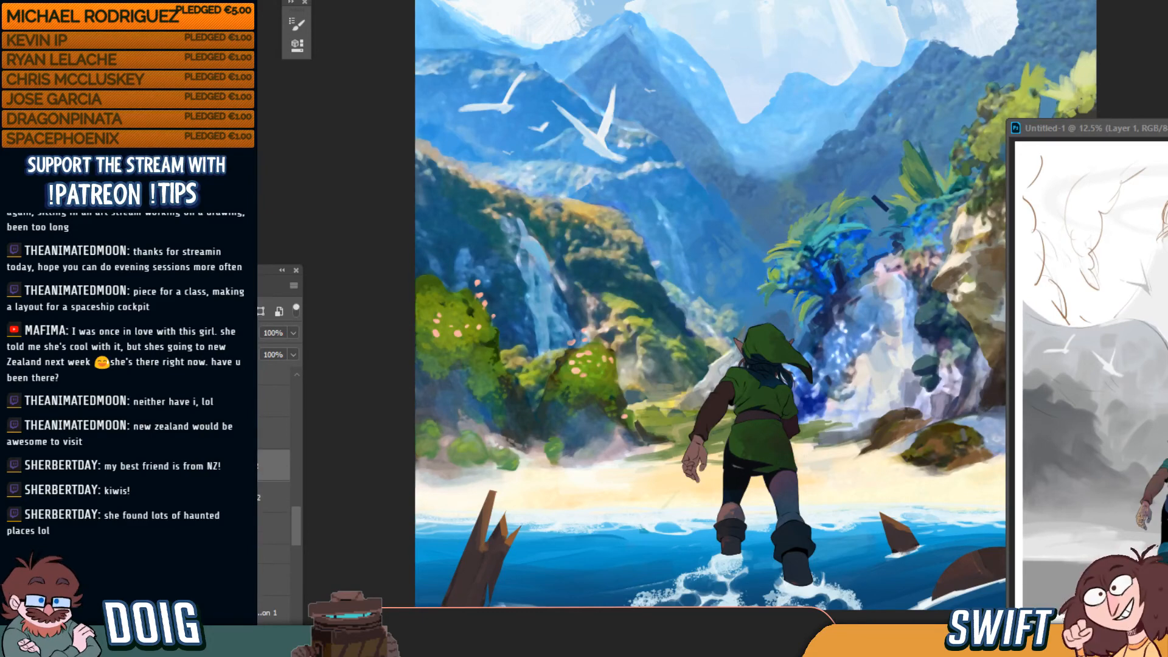
click(258, 499)
In the Levels adjustment's properties, set the output levels to 53–255 and fit the painting on screen
double_click(210, 497)
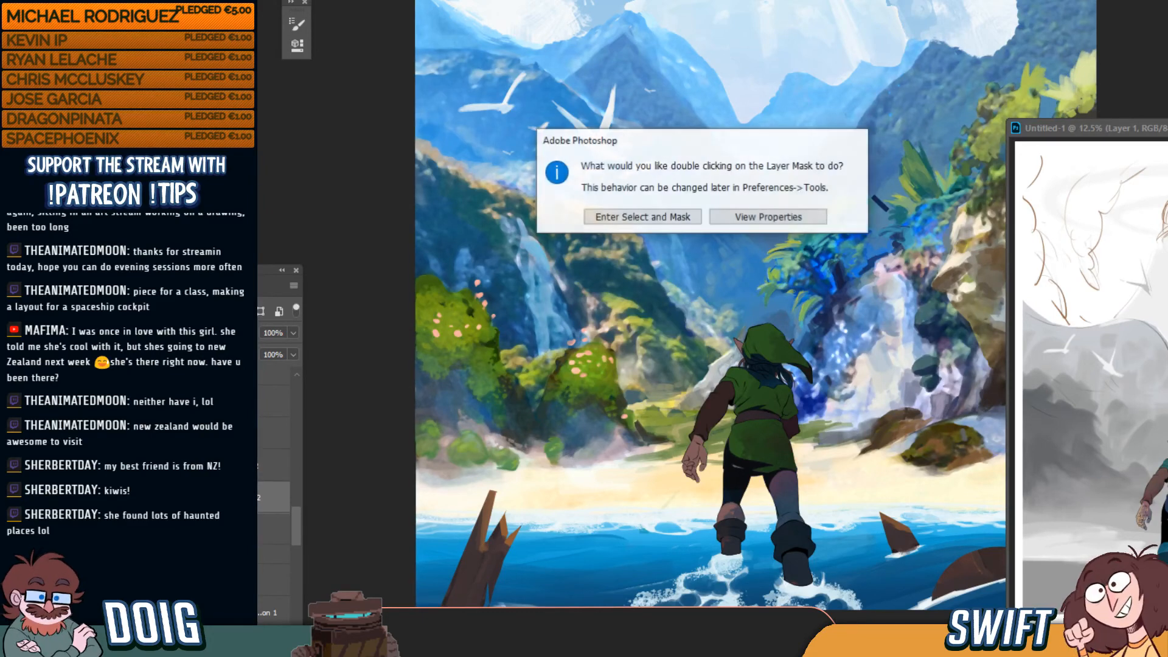
click(744, 217)
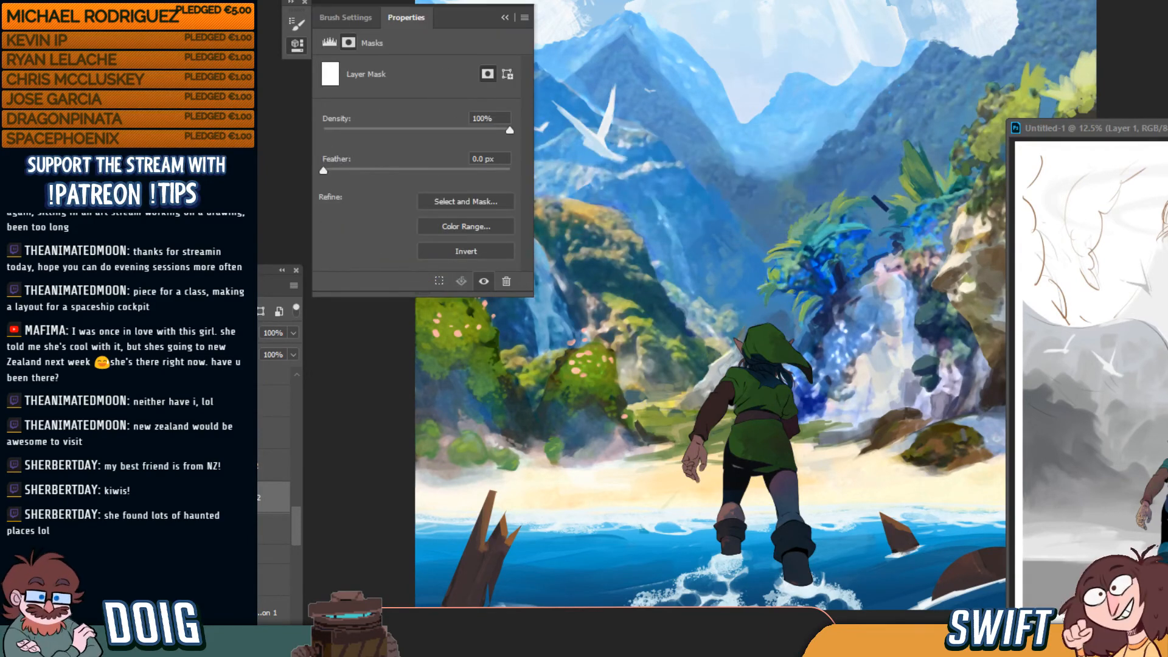
click(329, 43)
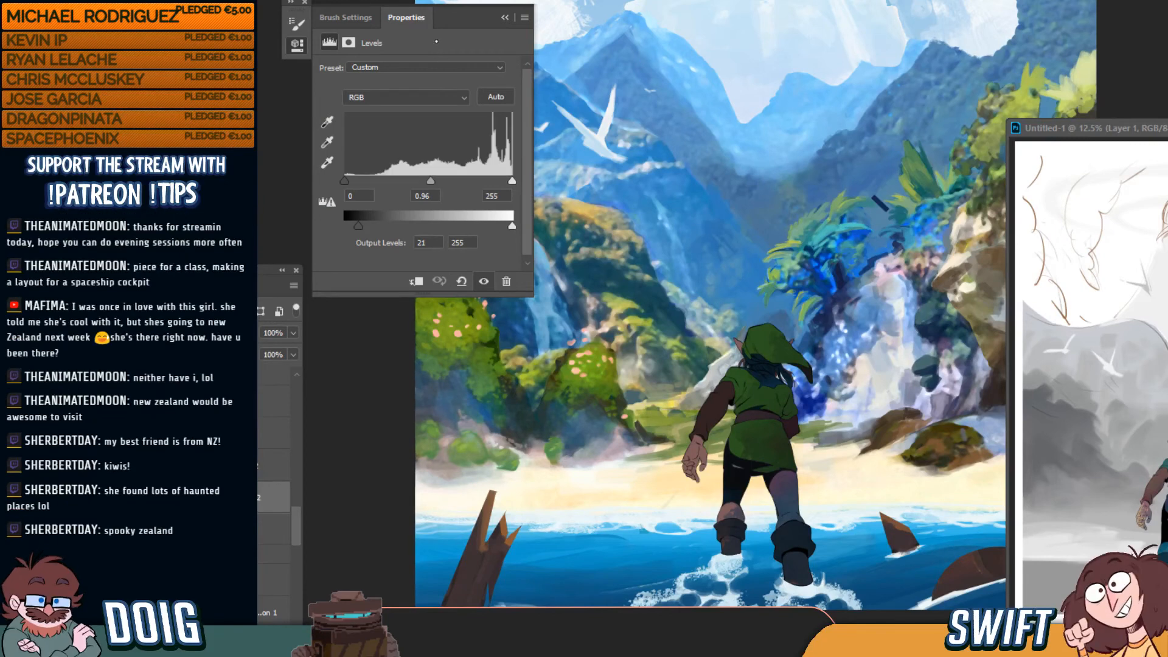
drag(457, 16, 1102, 224)
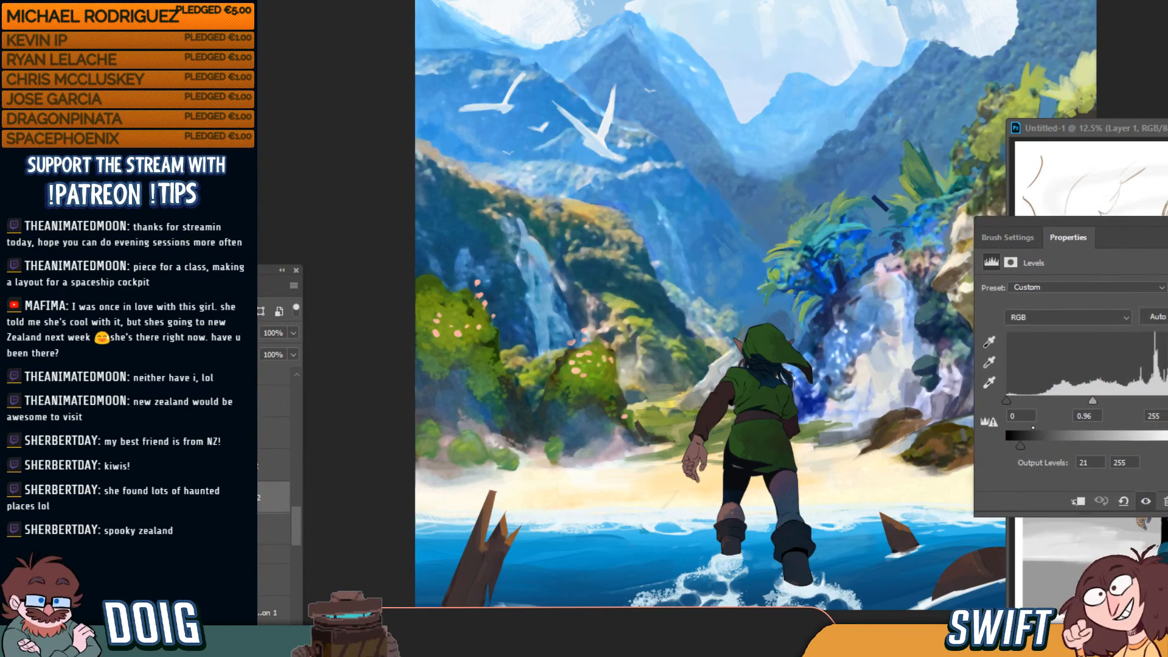
drag(1161, 446, 1152, 446)
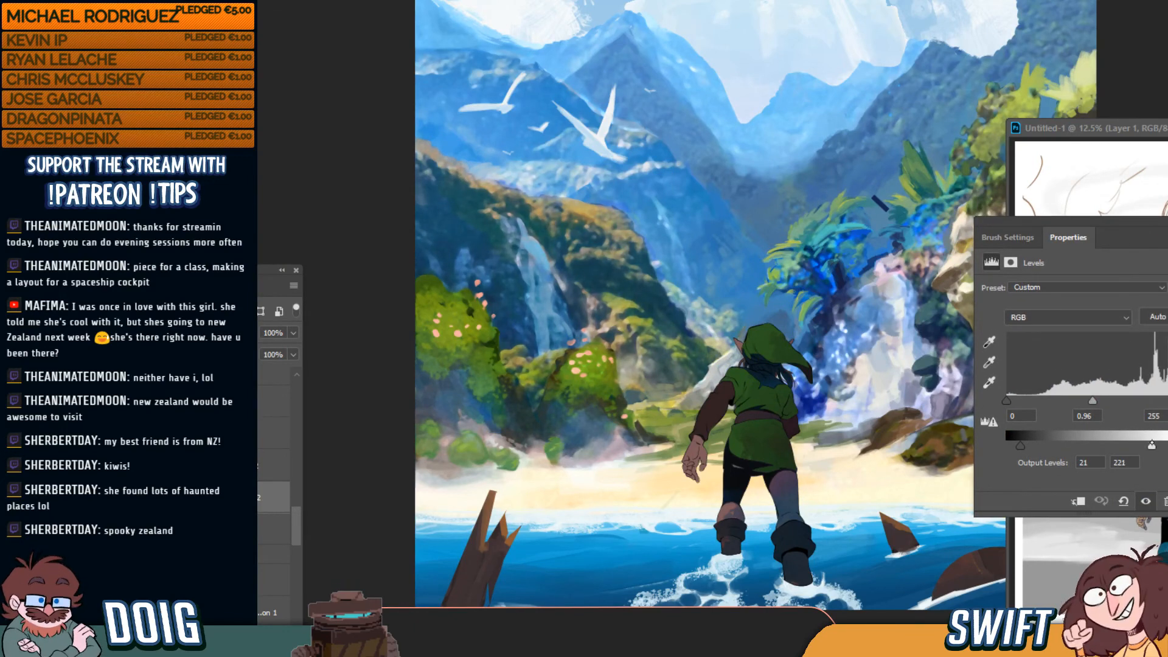
mouse_move(1154, 446)
mouse_down()
mouse_move(1056, 446)
mouse_move(1133, 446)
mouse_up()
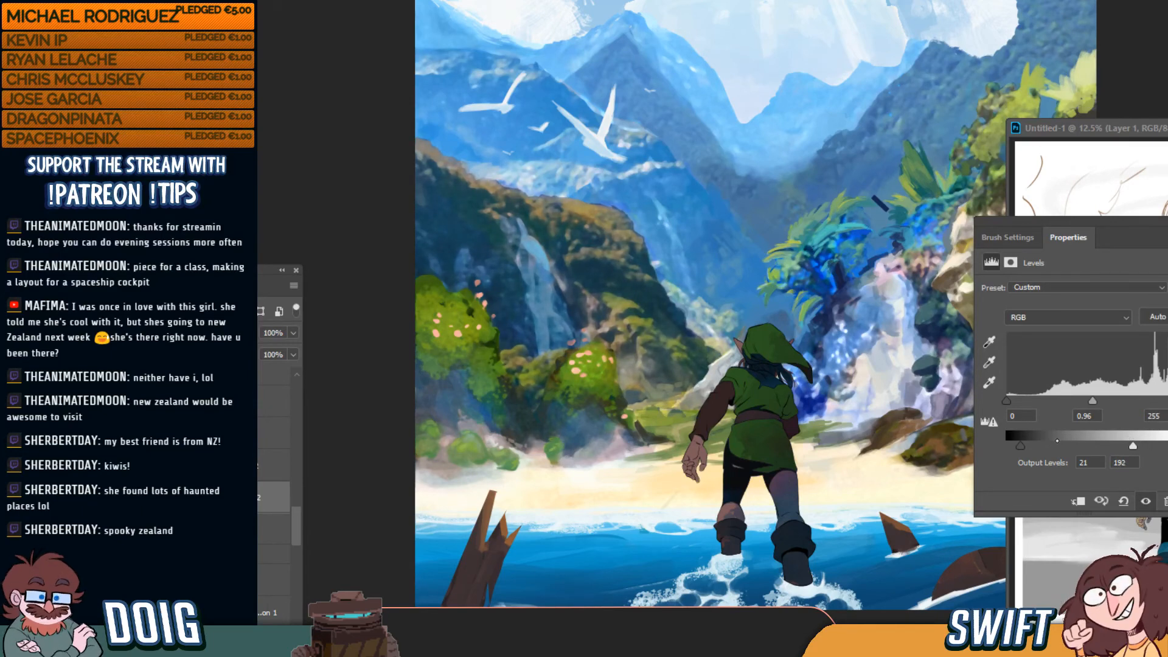
drag(1021, 446, 1040, 446)
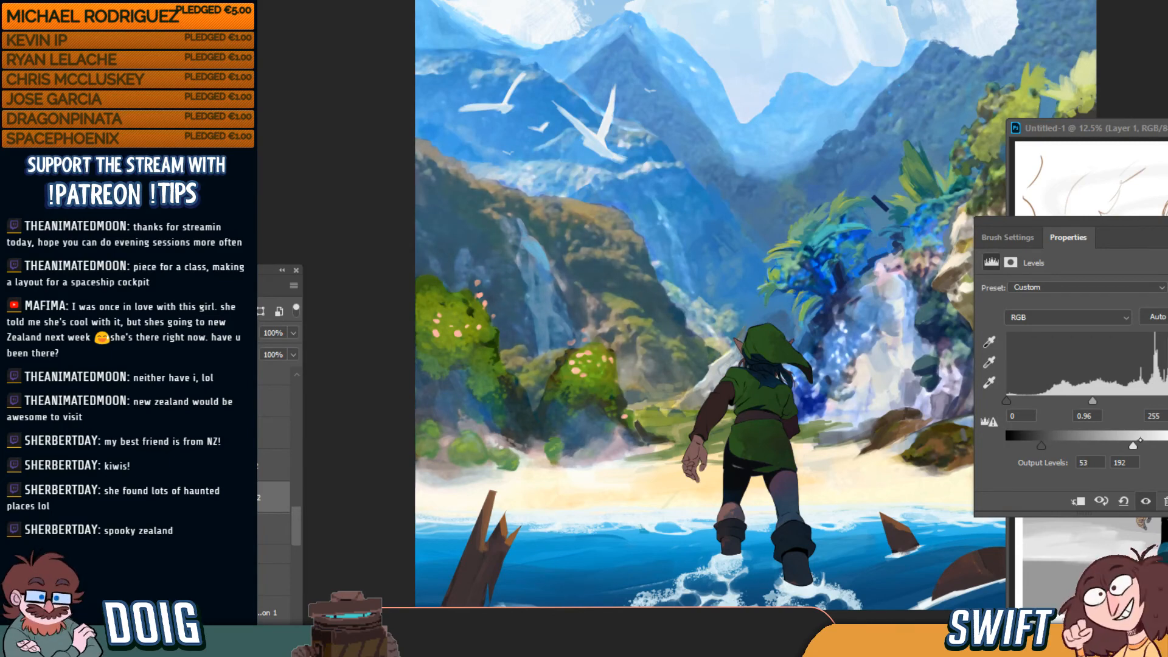
drag(1139, 442, 1167, 446)
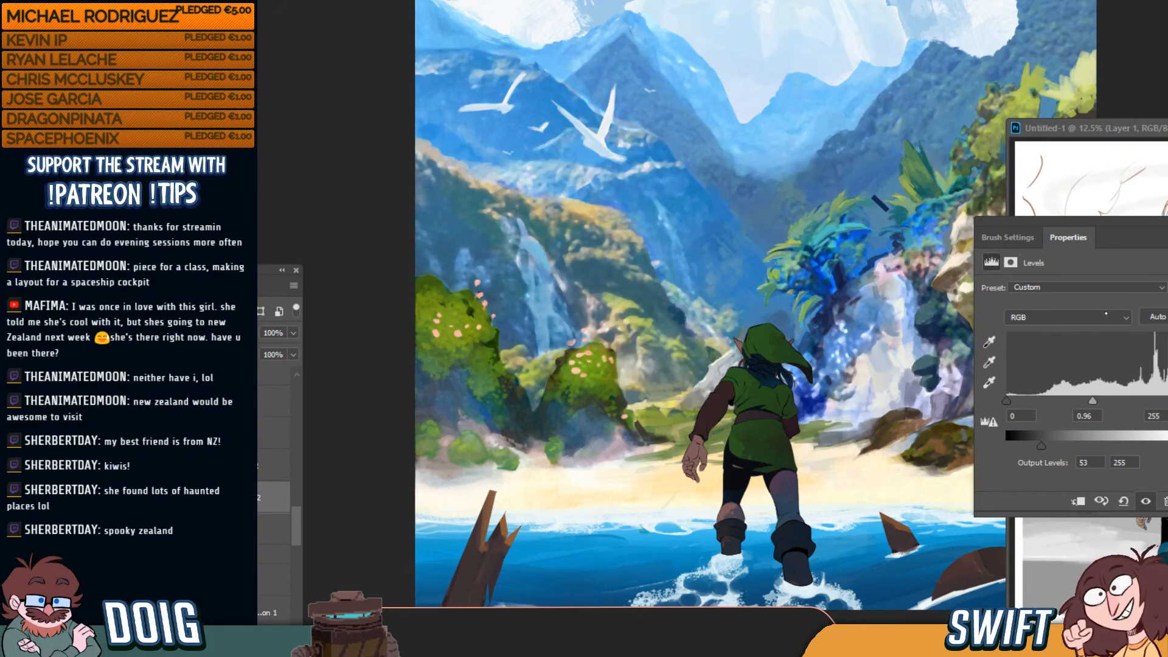
key(ctrl+0)
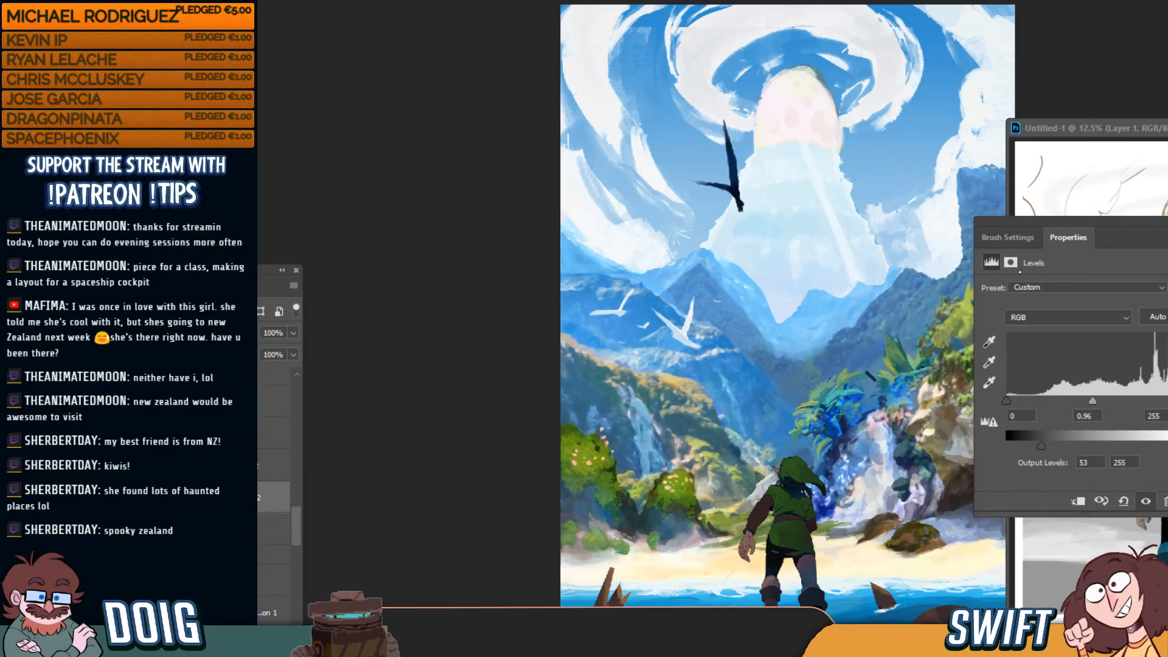
Move the Levels settings beside the layers, ease output black to 22, then collapse the panel
drag(1073, 224, 443, 201)
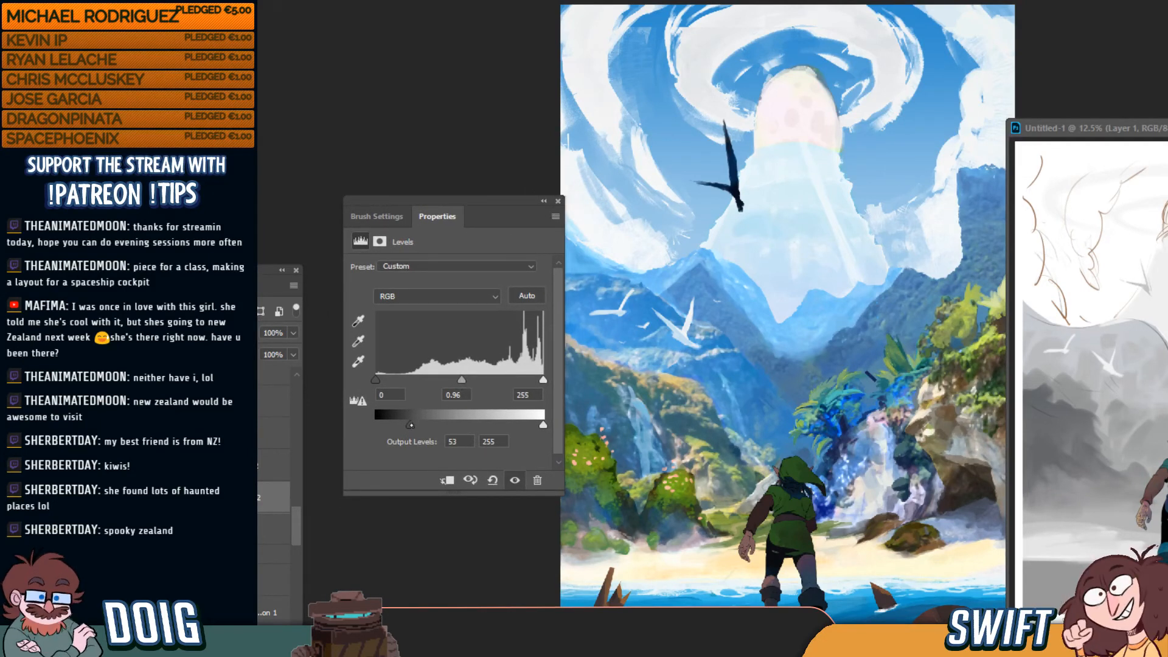
drag(410, 425, 347, 420)
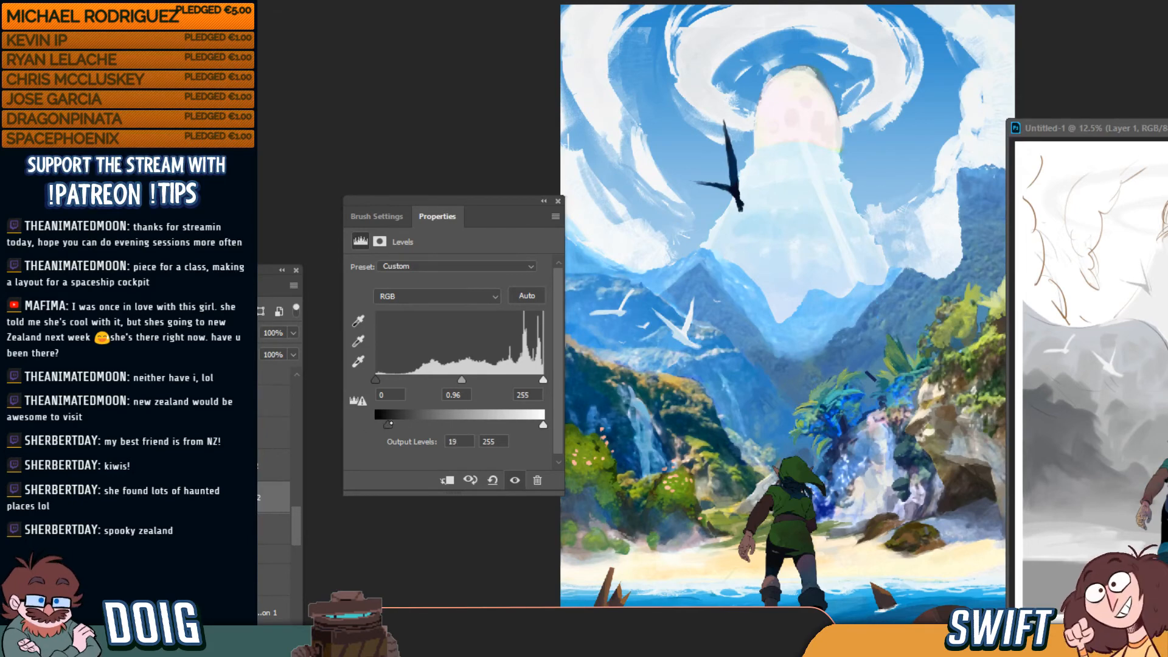
mouse_move(375, 425)
mouse_down()
mouse_move(406, 425)
mouse_move(392, 425)
mouse_up()
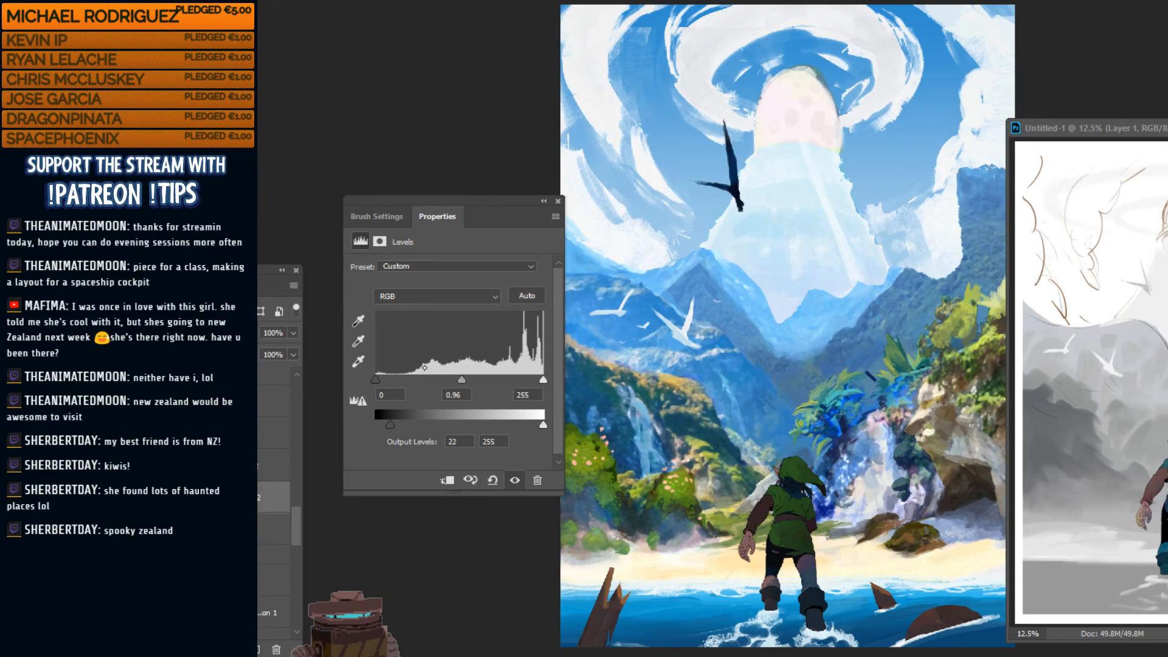
click(544, 201)
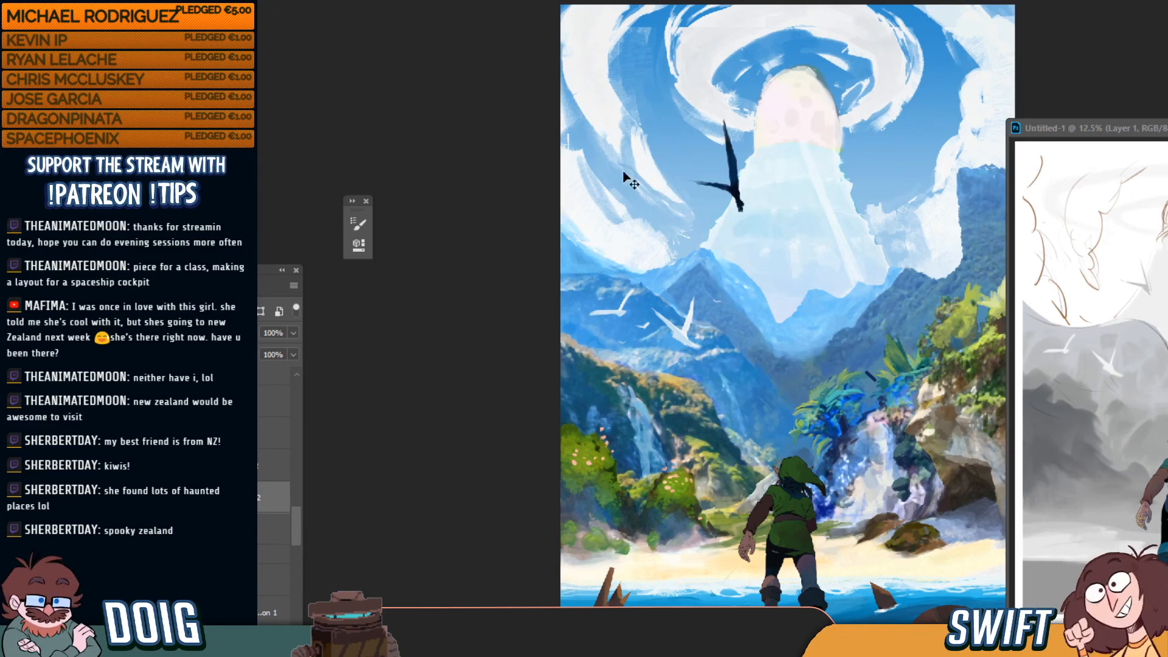
key(ctrl+plus)
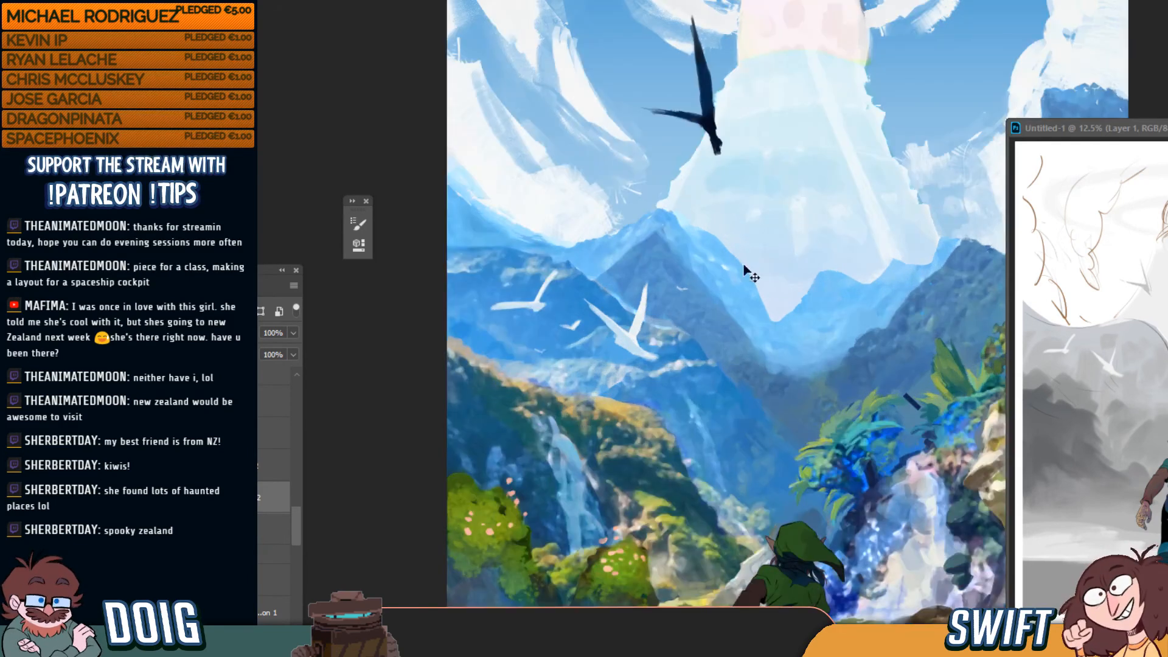
drag(749, 376, 706, 240)
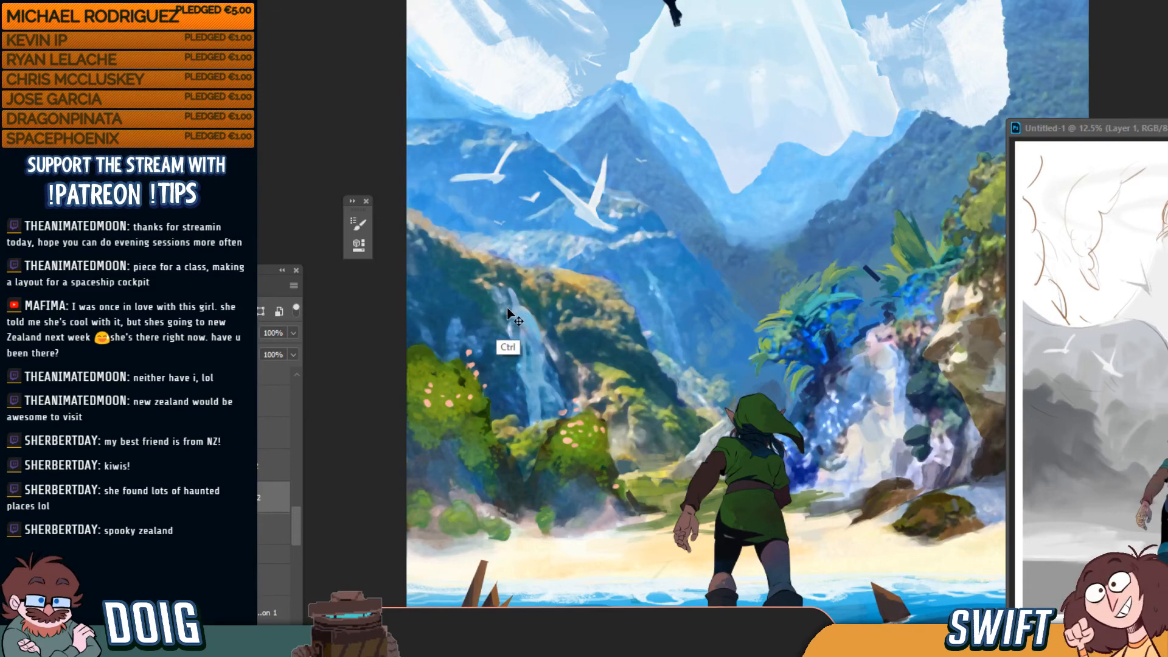
key(ctrl+plus)
drag(505, 365, 671, 317)
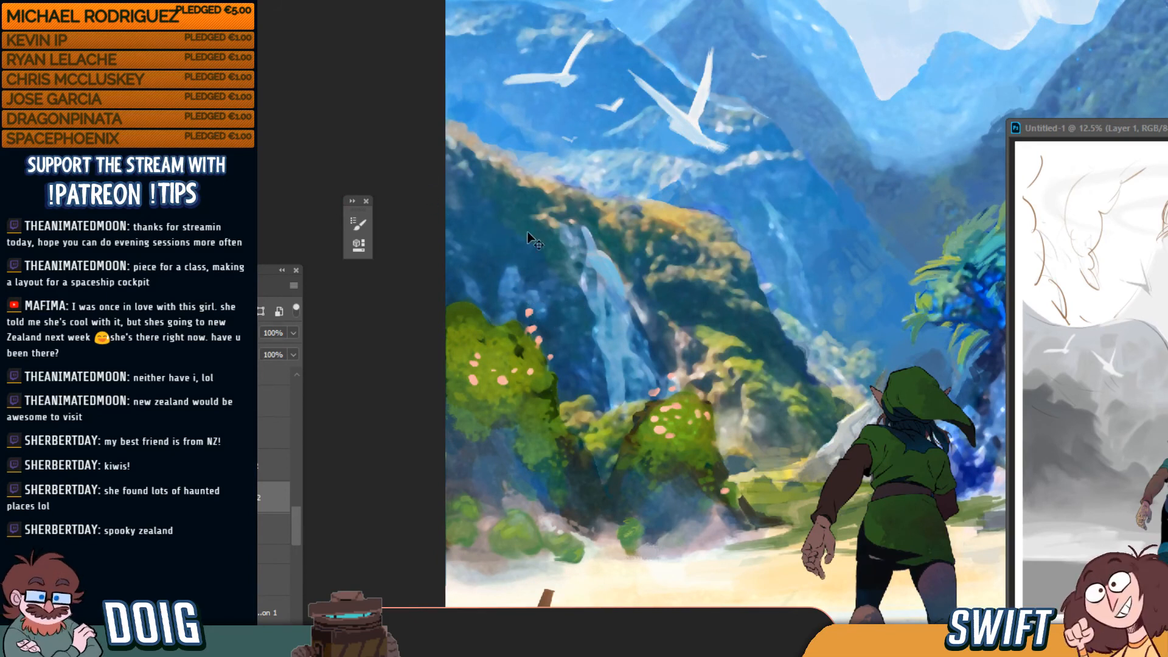
ctrl+click(525, 358)
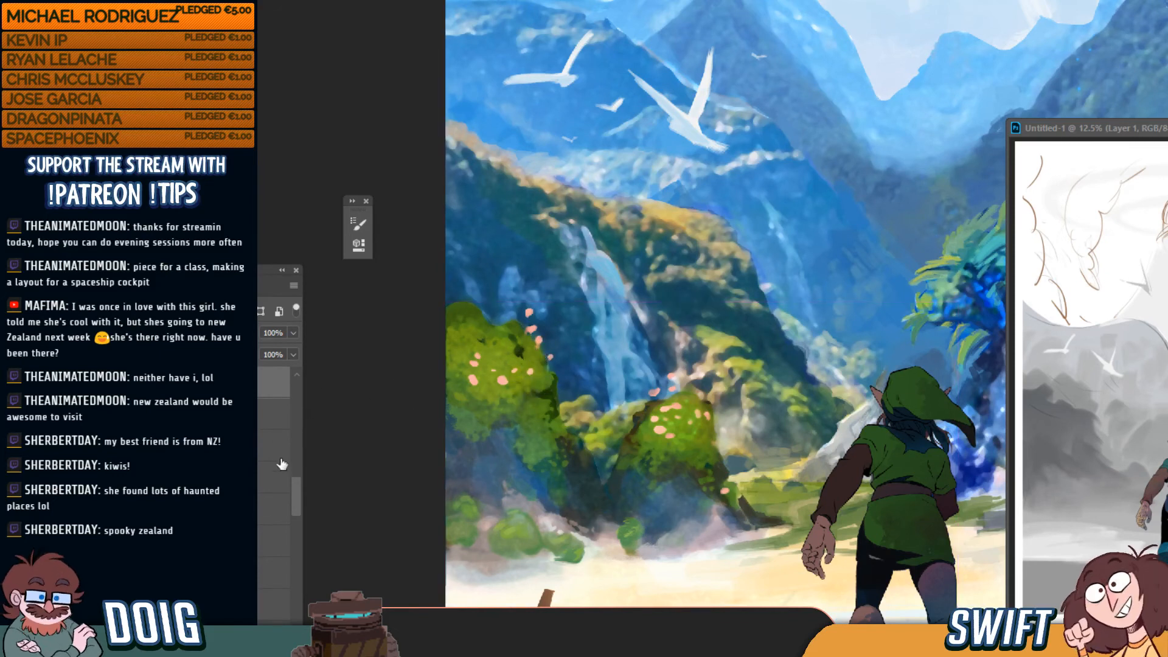
mouse_move(296, 495)
mouse_down()
mouse_move(295, 467)
mouse_move(295, 477)
mouse_up()
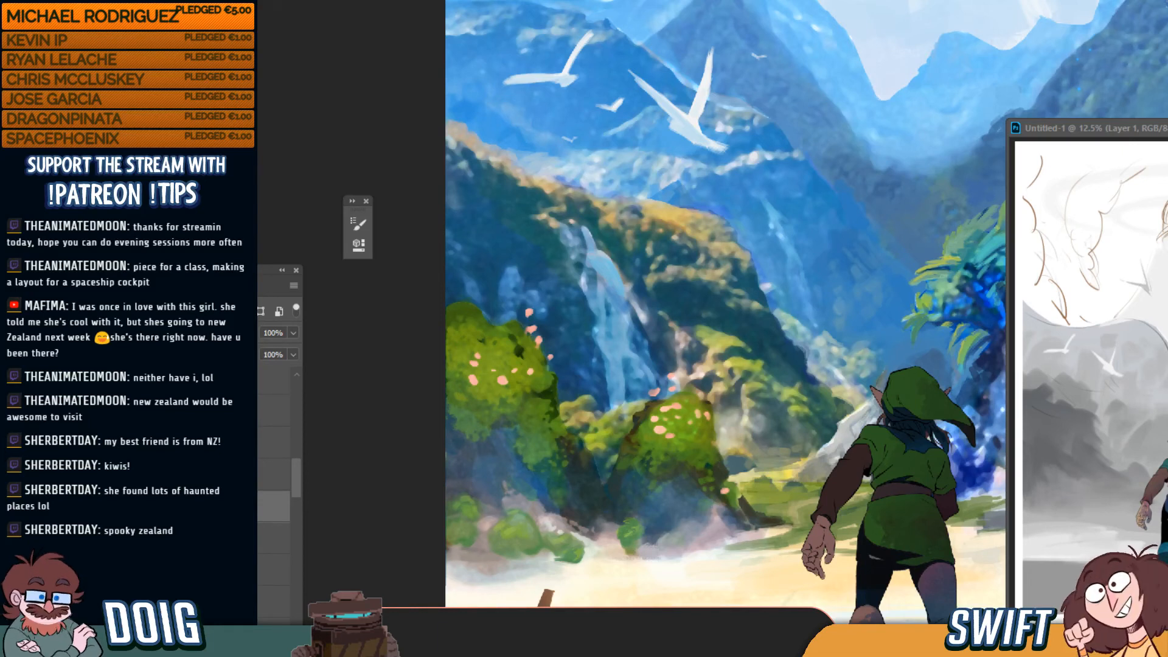
drag(296, 472, 298, 467)
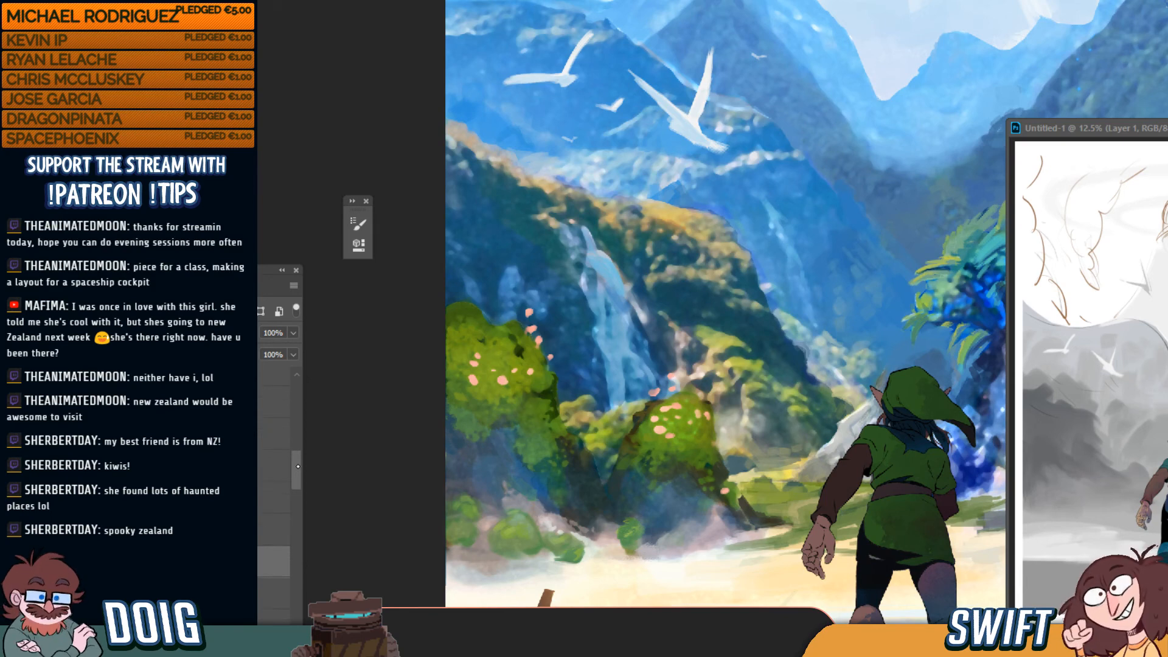
key(ctrl+minus)
key(ctrl+minus)
key(ctrl+minus)
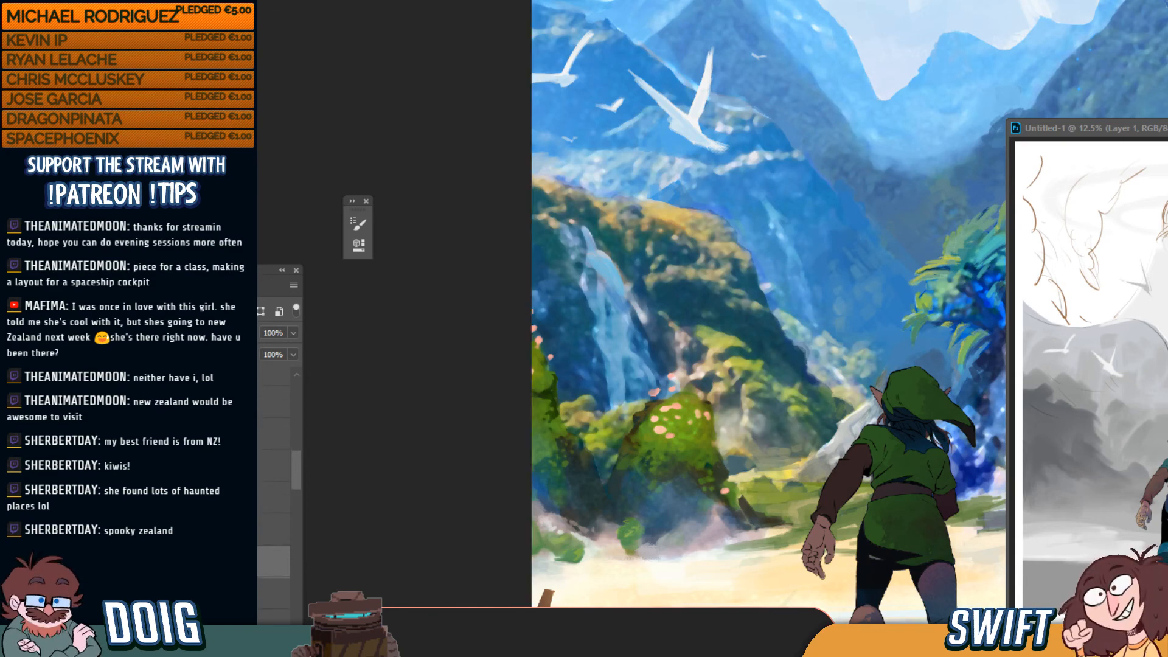
key(ctrl+minus)
key(ctrl+minus)
key(ctrl+minus)
key(ctrl+minus)
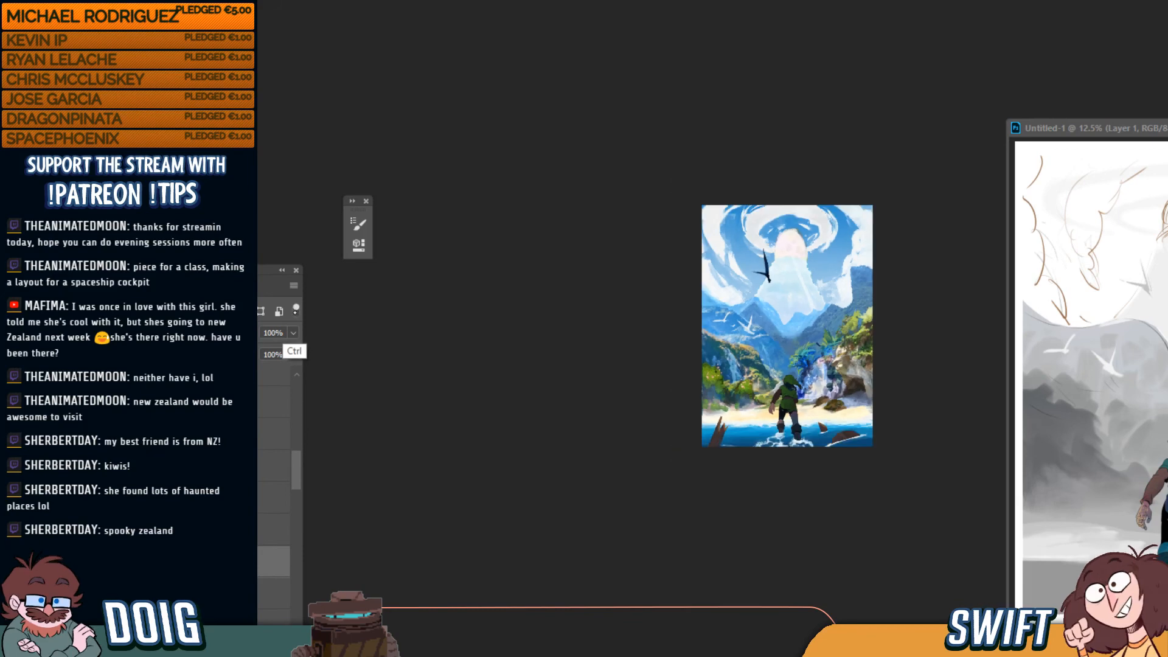
Fit the painting and toggle the egg spots and swirling cloud layers off and on to compare
key(ctrl+0)
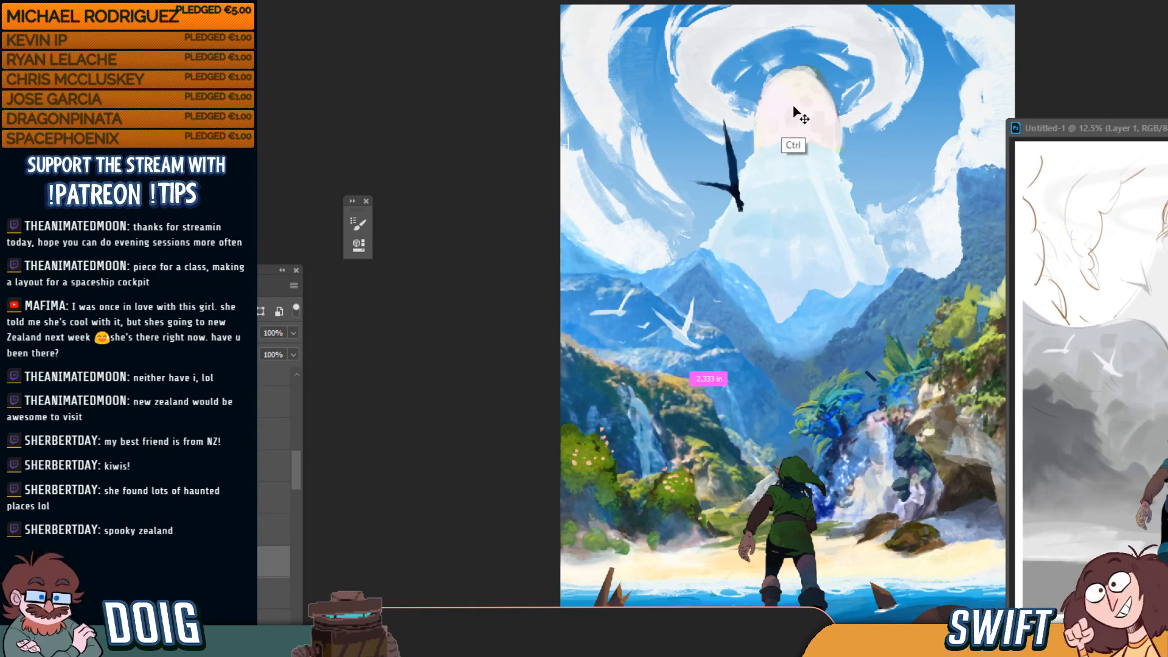
drag(294, 560, 293, 581)
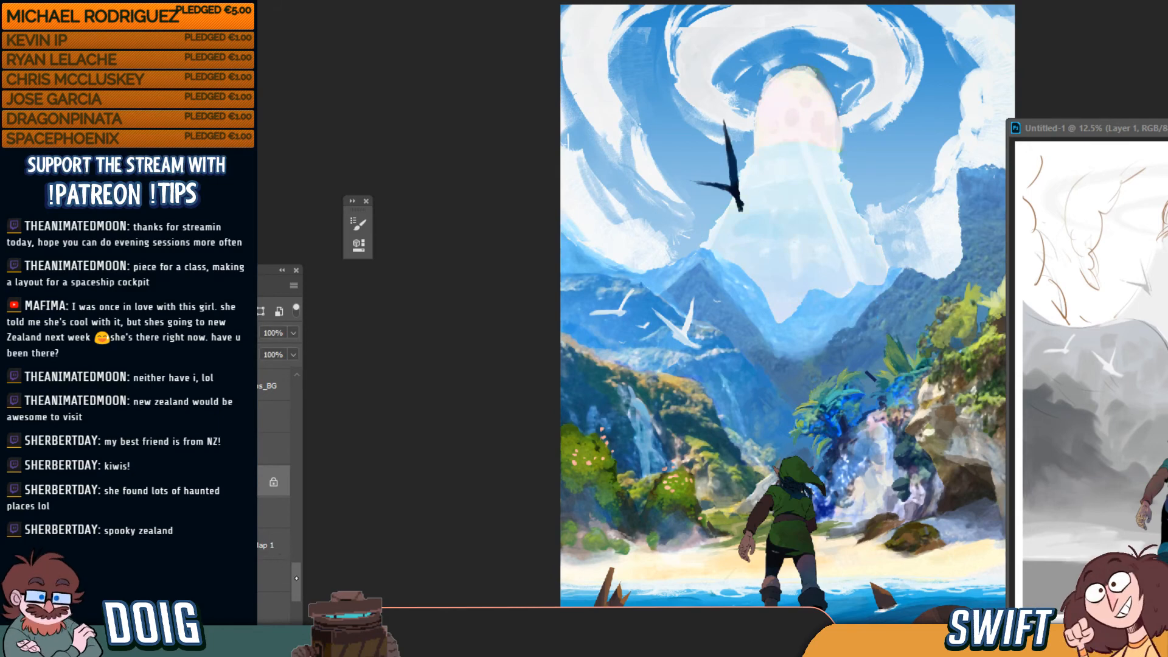
scroll(298, 598, down, 3)
drag(297, 598, 297, 572)
drag(297, 592, 299, 603)
click(267, 502)
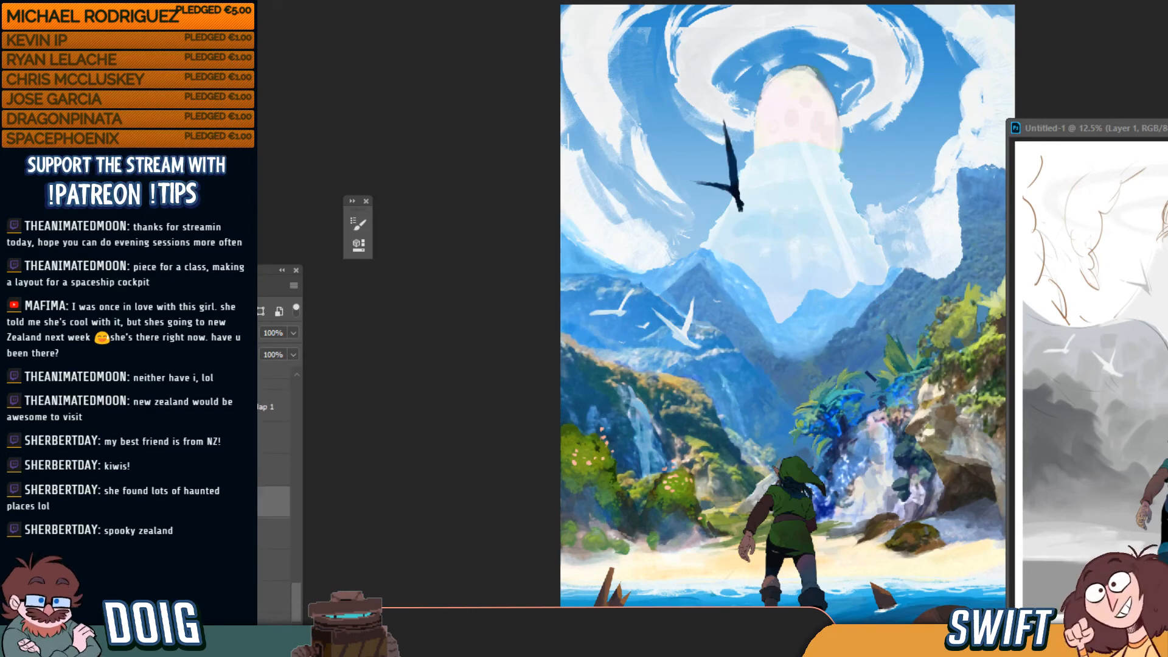
click(143, 502)
click(143, 502)
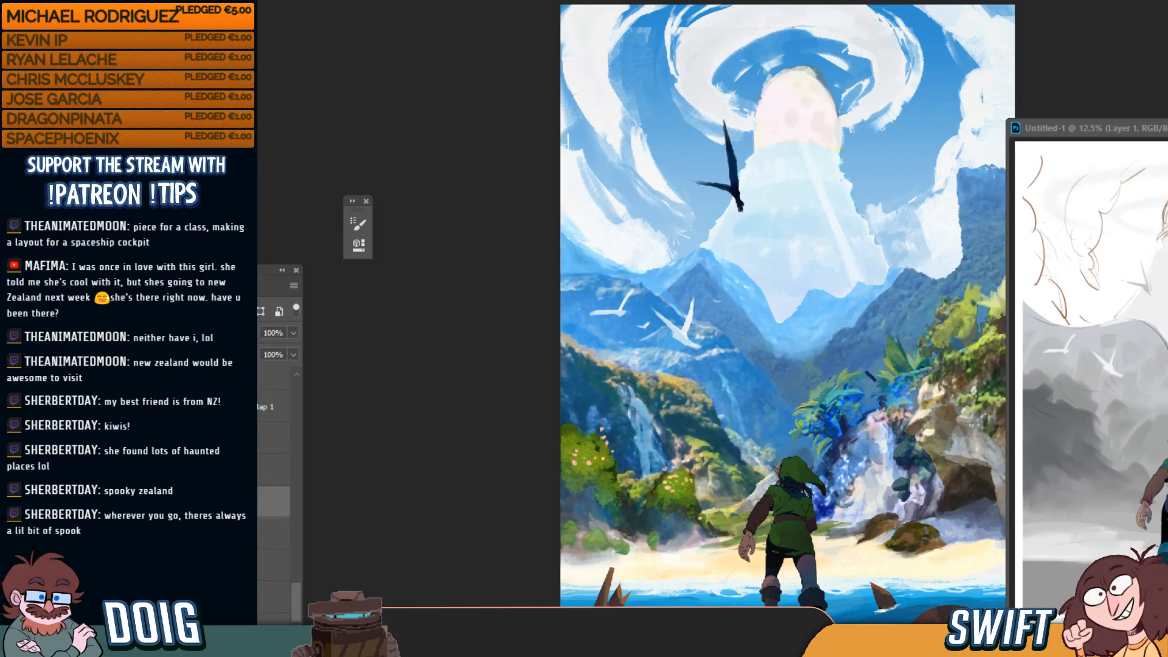
click(143, 471)
click(143, 471)
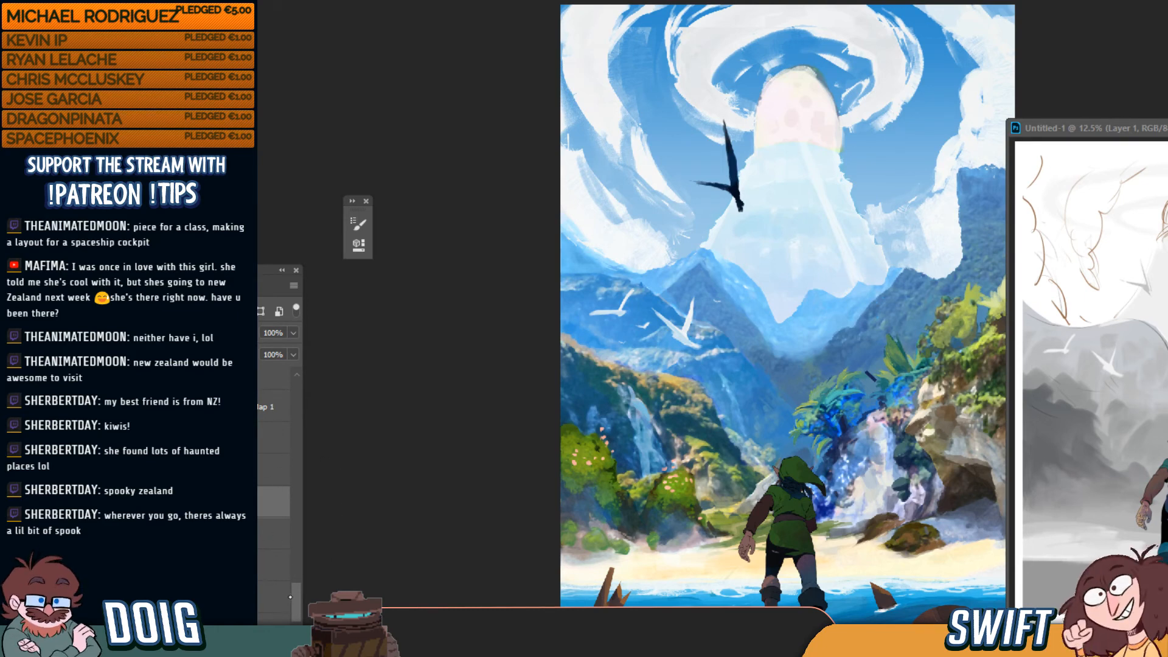
Add a new blank layer directly above the locked layer
scroll(299, 580, up, 5)
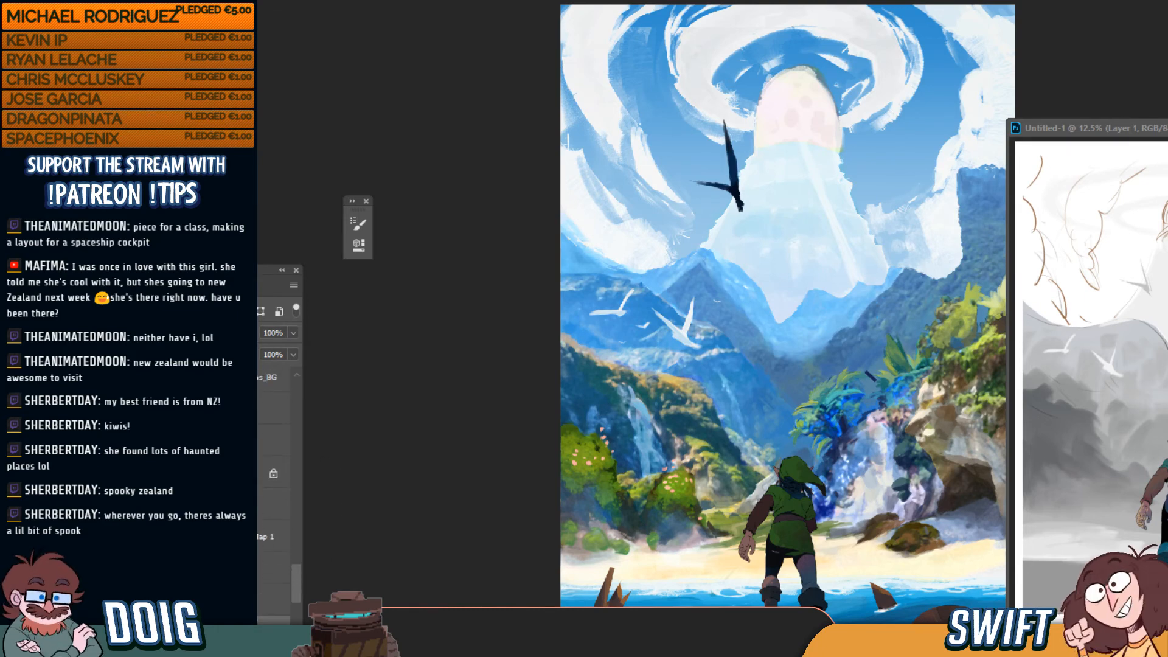
click(225, 473)
click(255, 637)
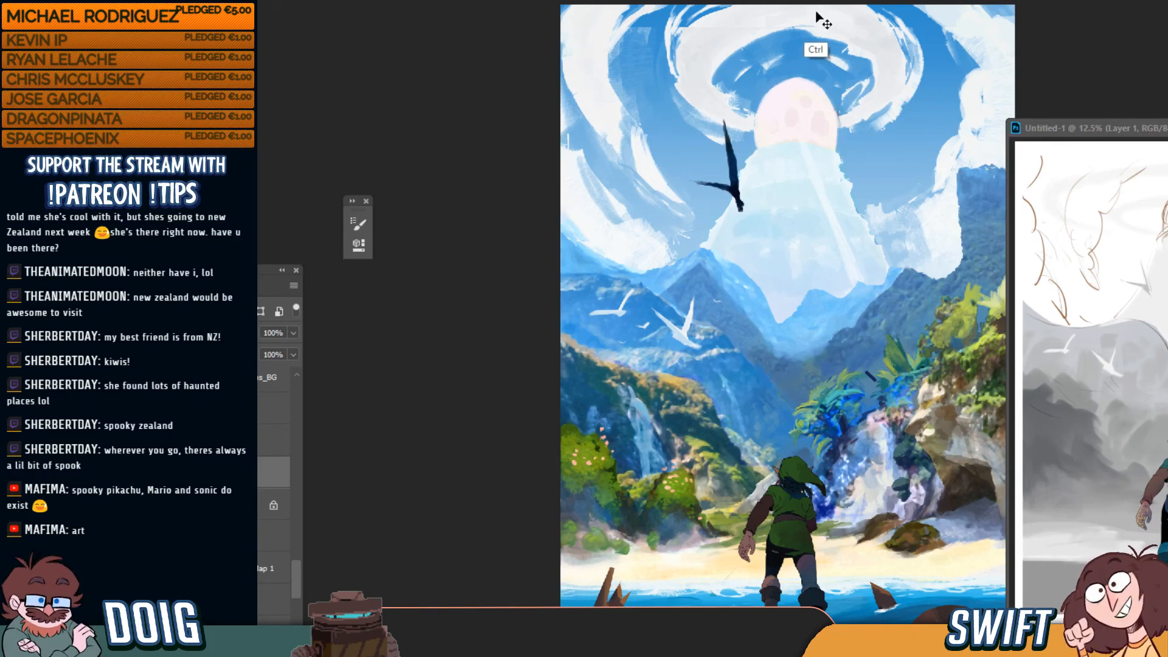
key(ctrl+minus)
key(ctrl+minus)
key(ctrl+plus)
key(ctrl+plus)
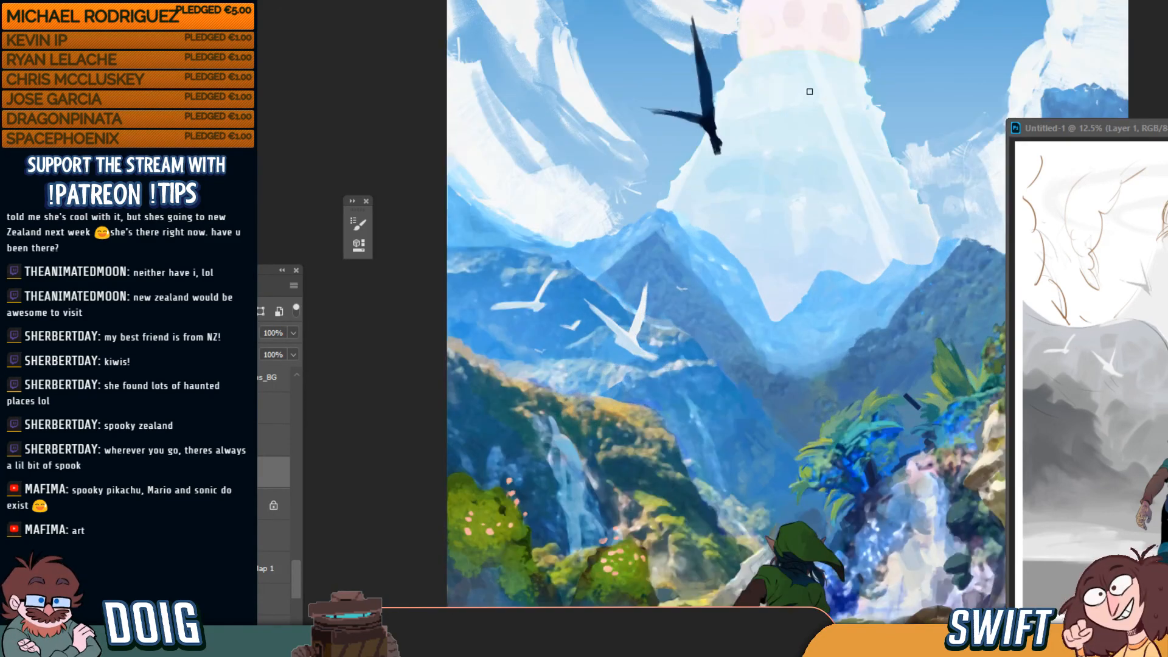
key(ctrl+plus)
drag(826, 75, 793, 165)
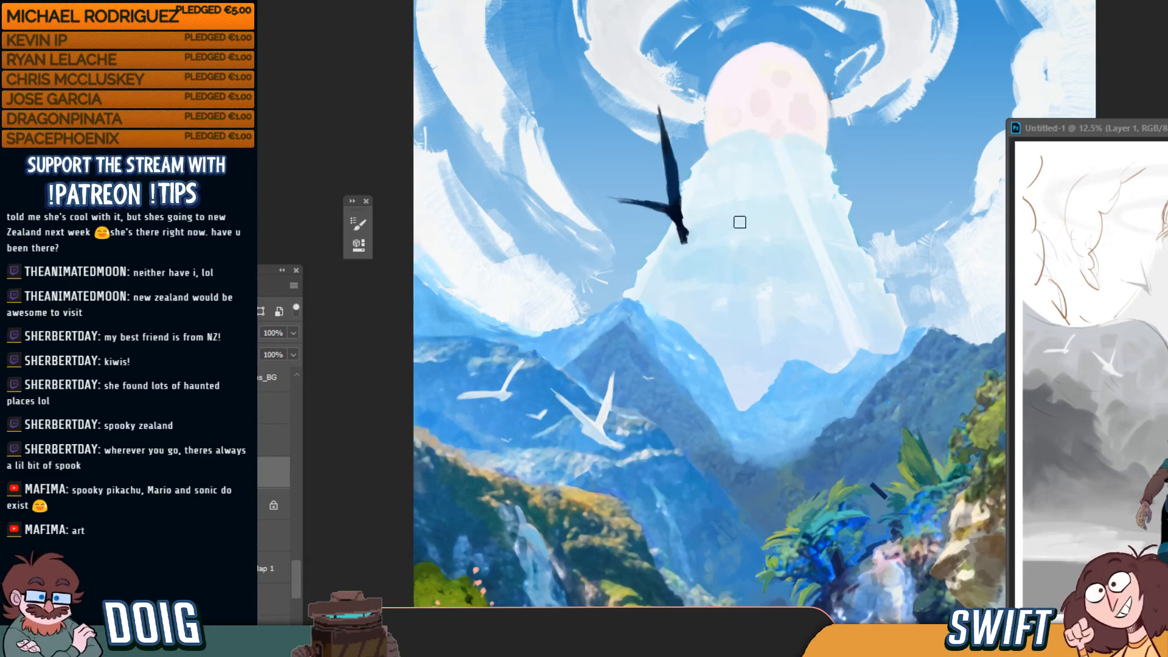
key(ctrl+0)
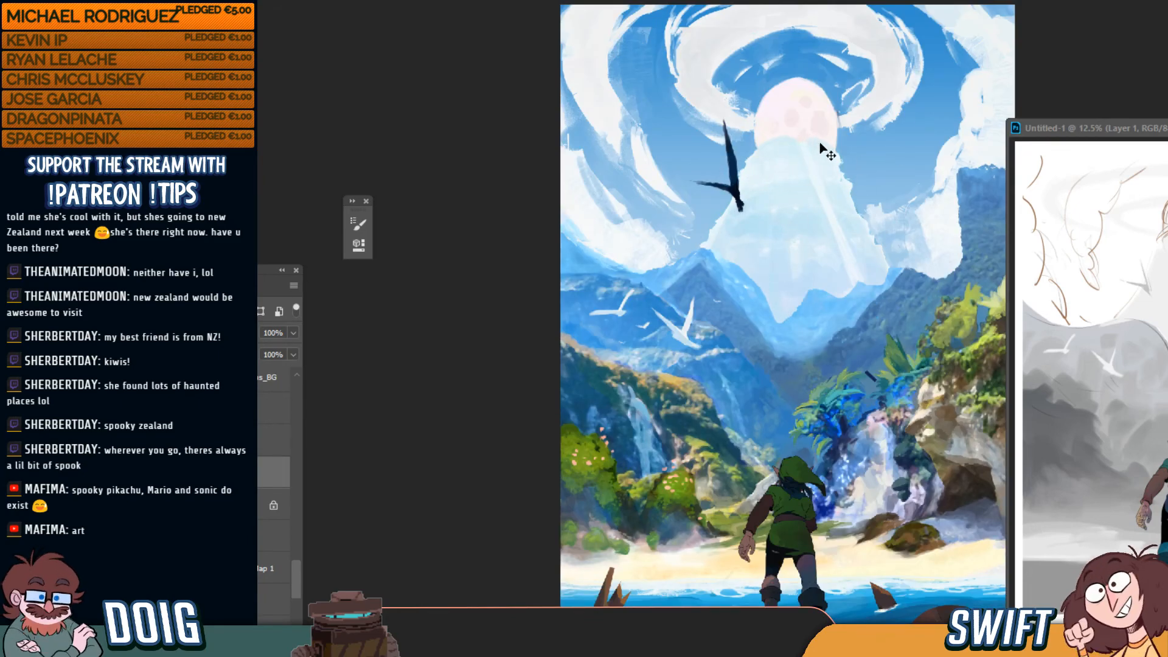
Zoom in on the misty mountains and the dark bird beneath the sphere
key(ctrl+plus)
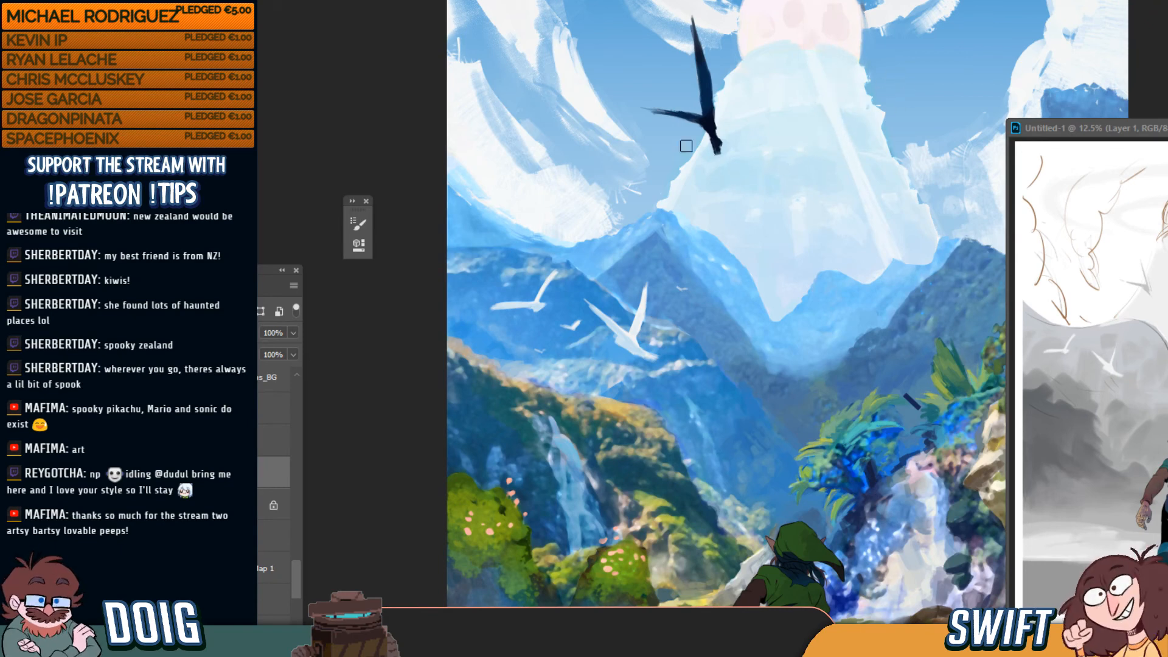
Resize the brush and sample the pale tower's colour from the canvas
key(])
key(])
key(])
key(])
key(])
key(])
key(])
key(])
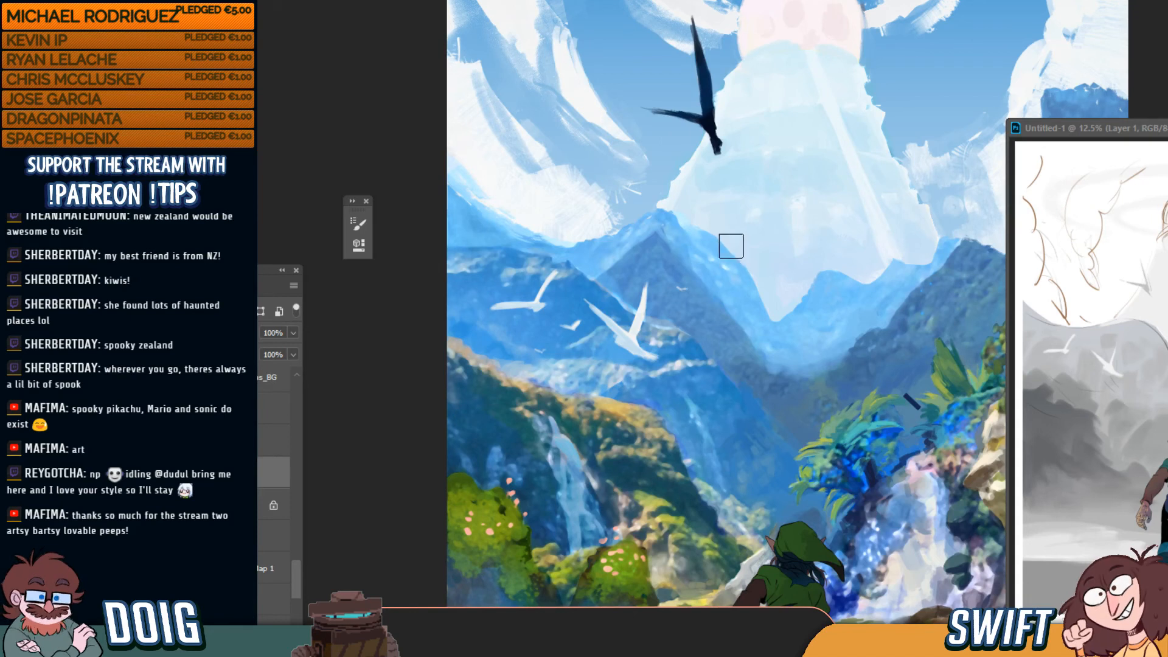
key(])
key([)
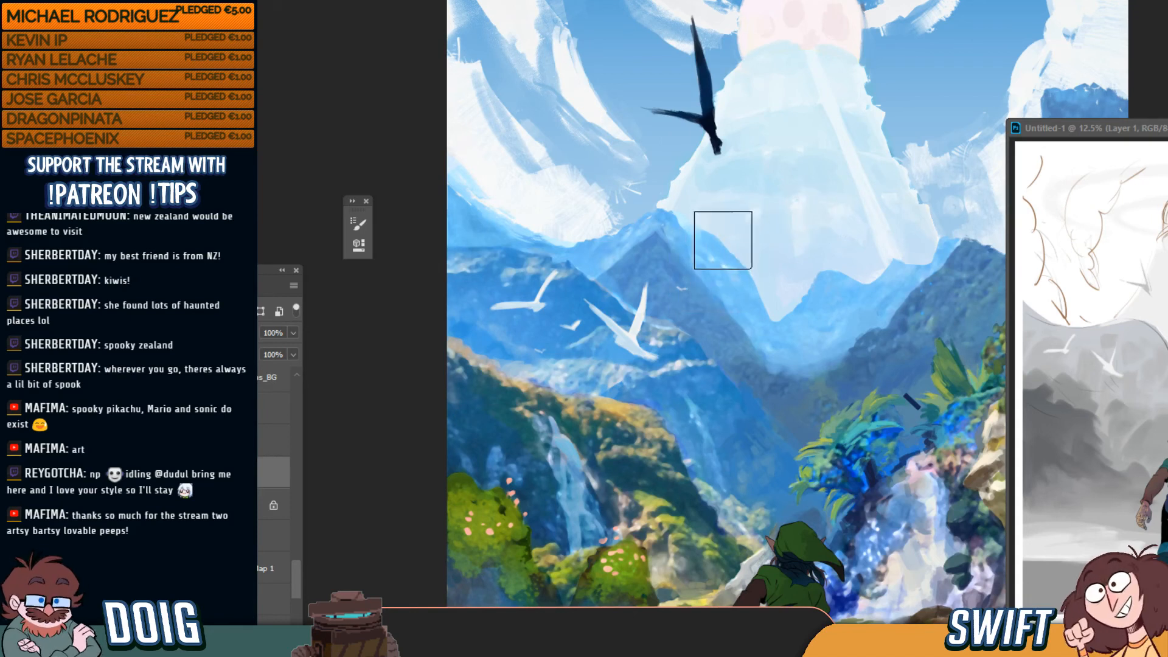
key(])
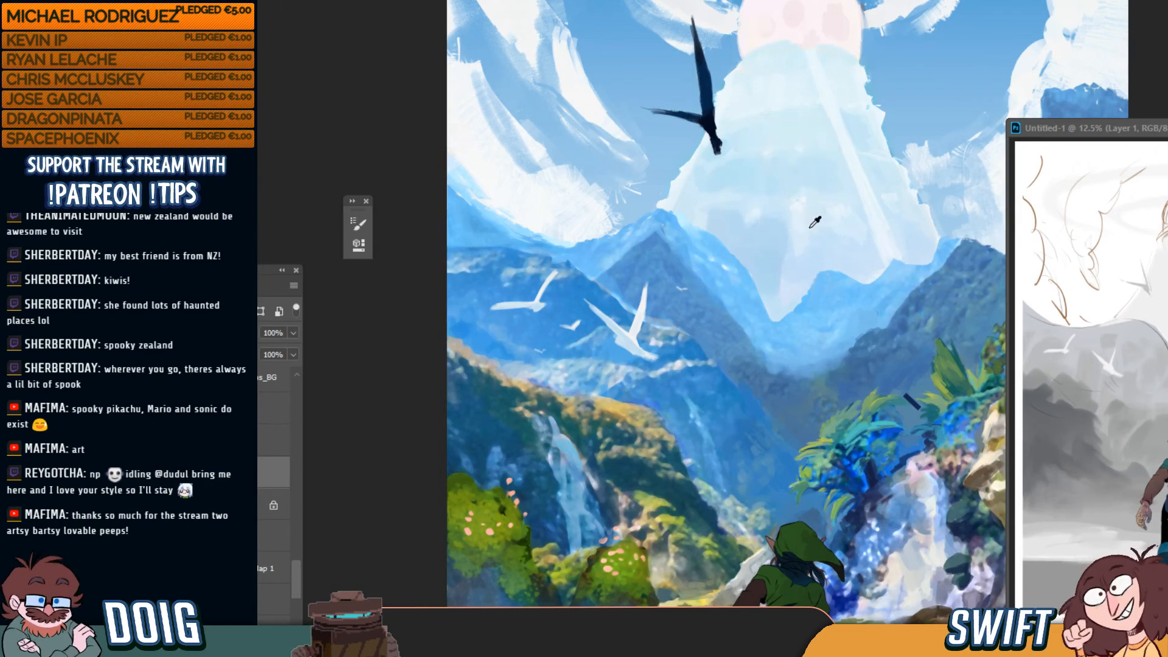
key([)
key([)
key([)
key([)
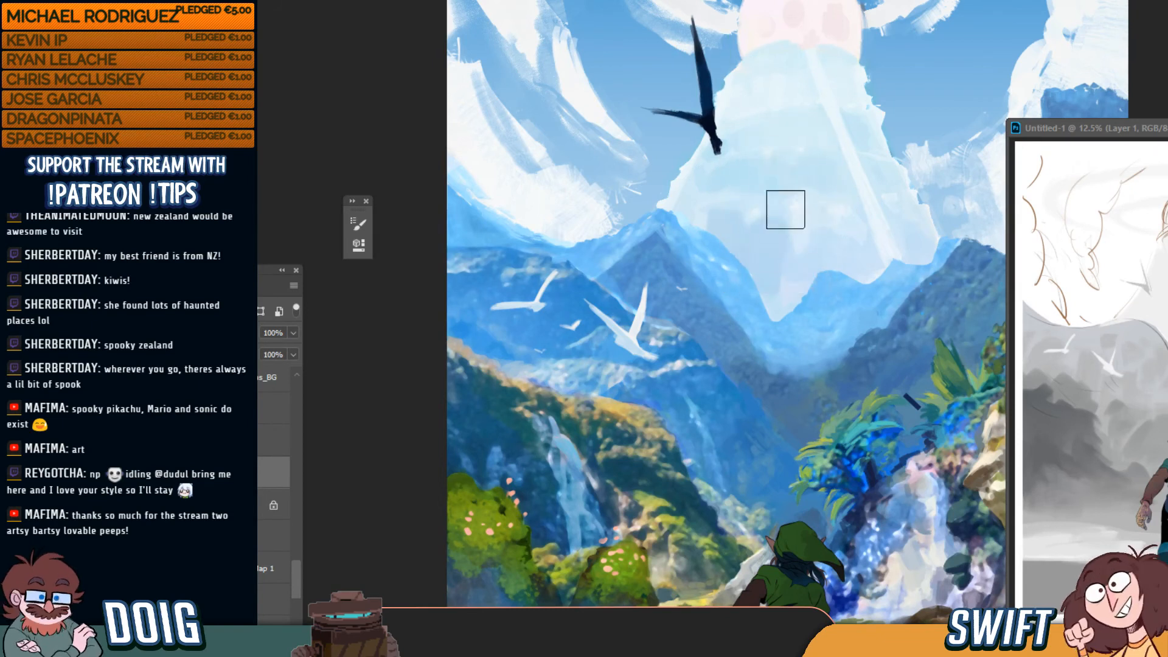
alt+click(737, 180)
key(])
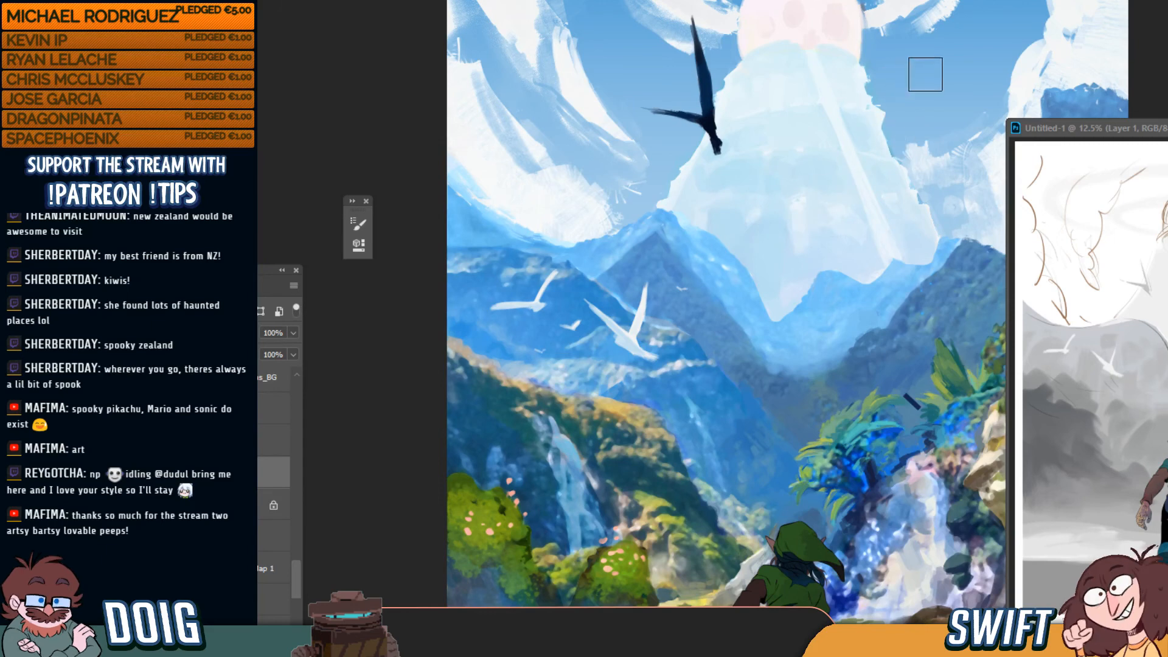
key(ctrl+0)
key(ctrl+plus)
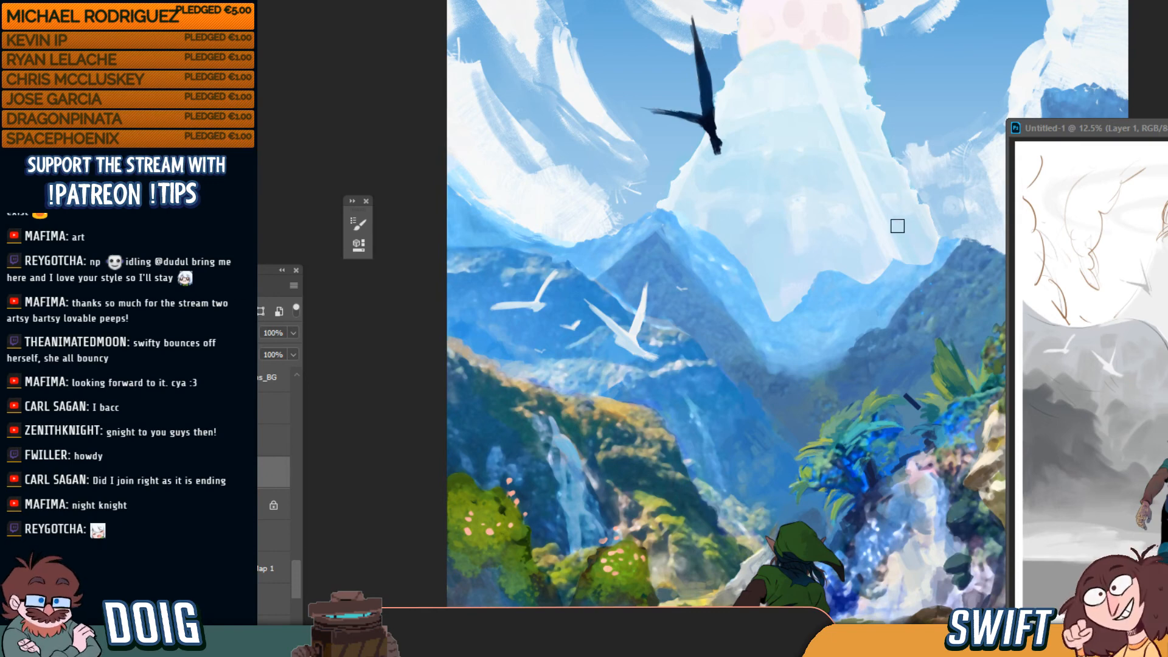
Zoom out to the full painting, then zoom in and pan up to the sphere and its swirling clouds
key(ctrl+0)
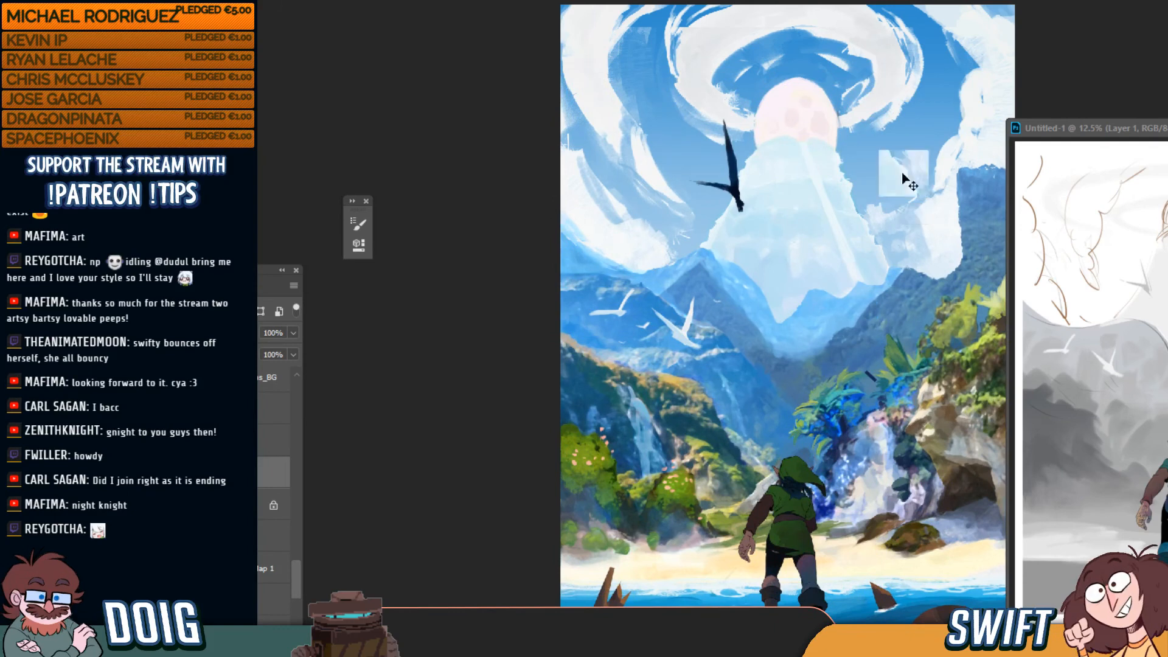
key(ctrl+plus)
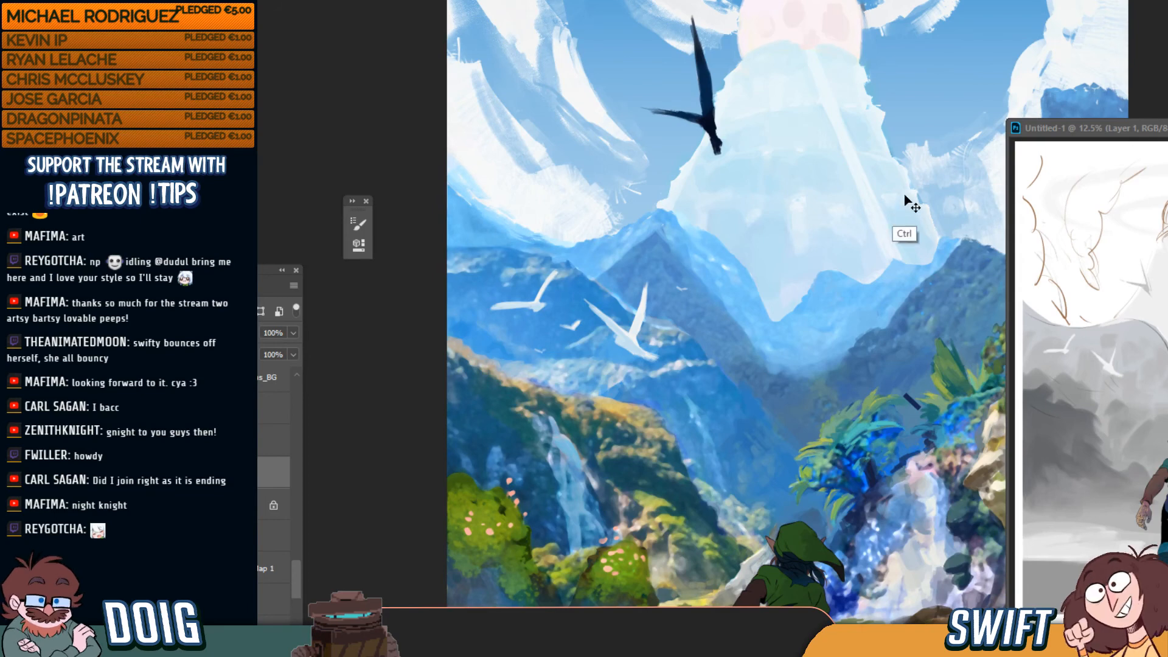
key(ctrl+minus)
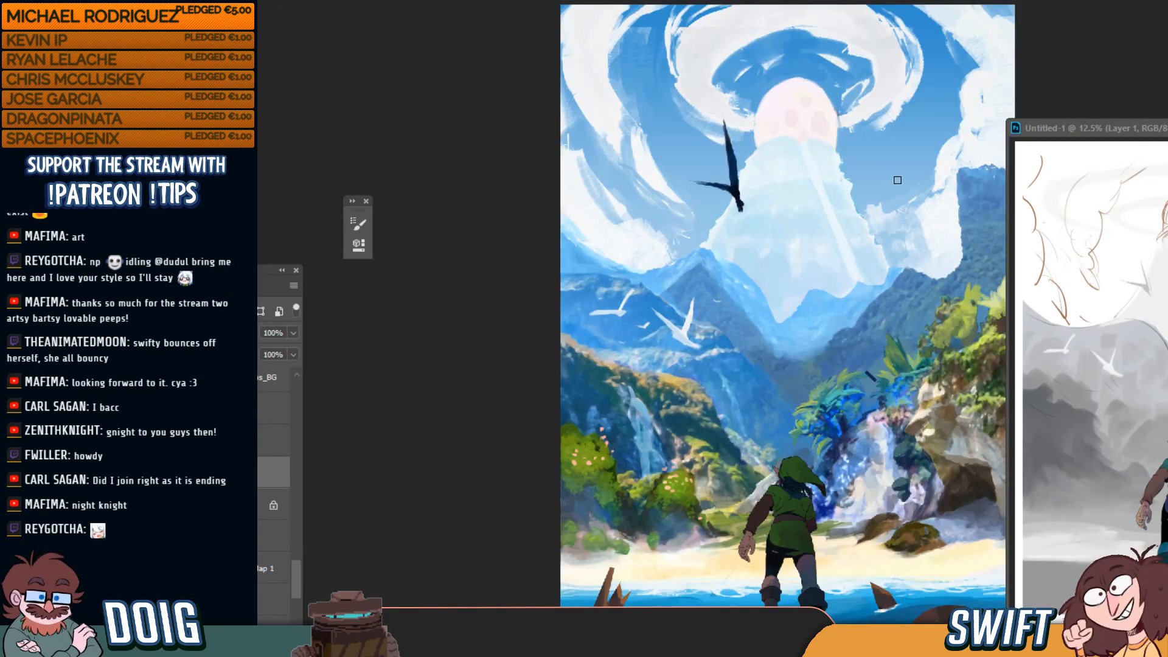
key(ctrl+plus)
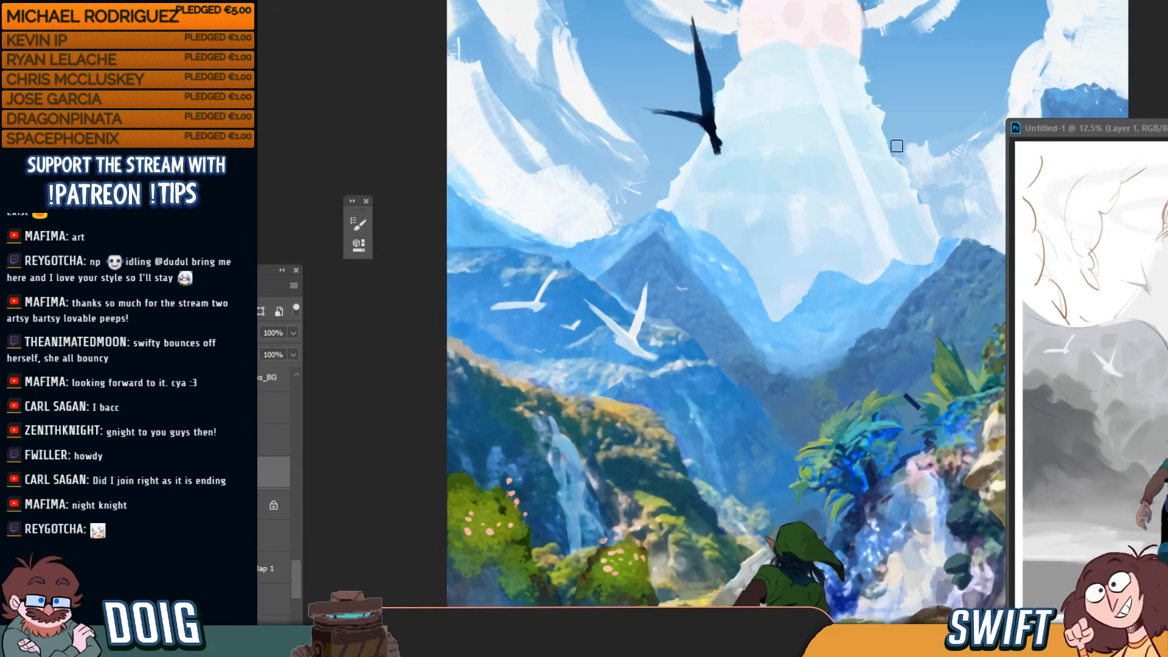
drag(893, 181, 798, 244)
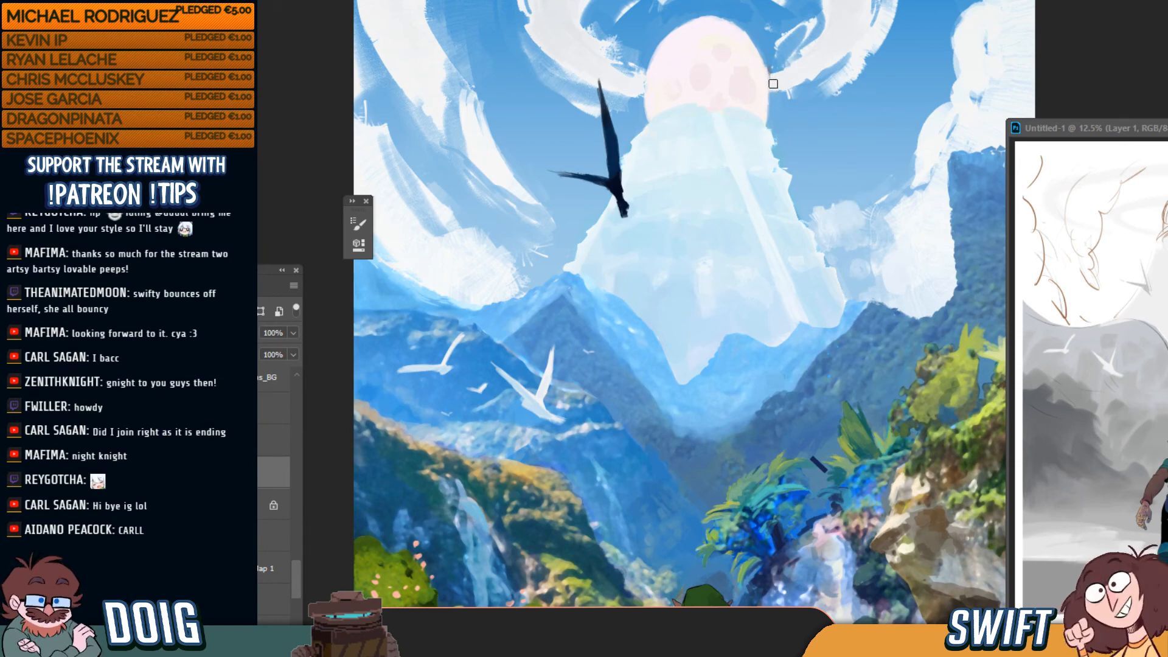
Zoom far out to view the entire canvas small for review, then zoom back in
scroll(799, 38, down, 10)
key(ctrl+0)
key(ctrl+minus)
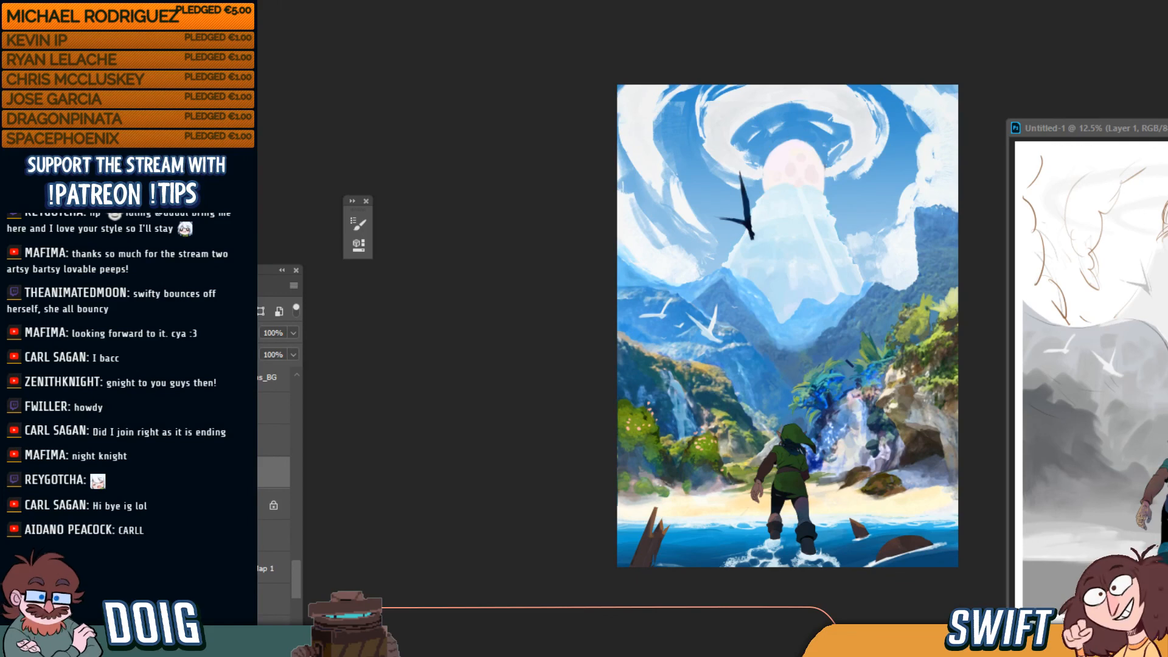
key(ctrl+plus)
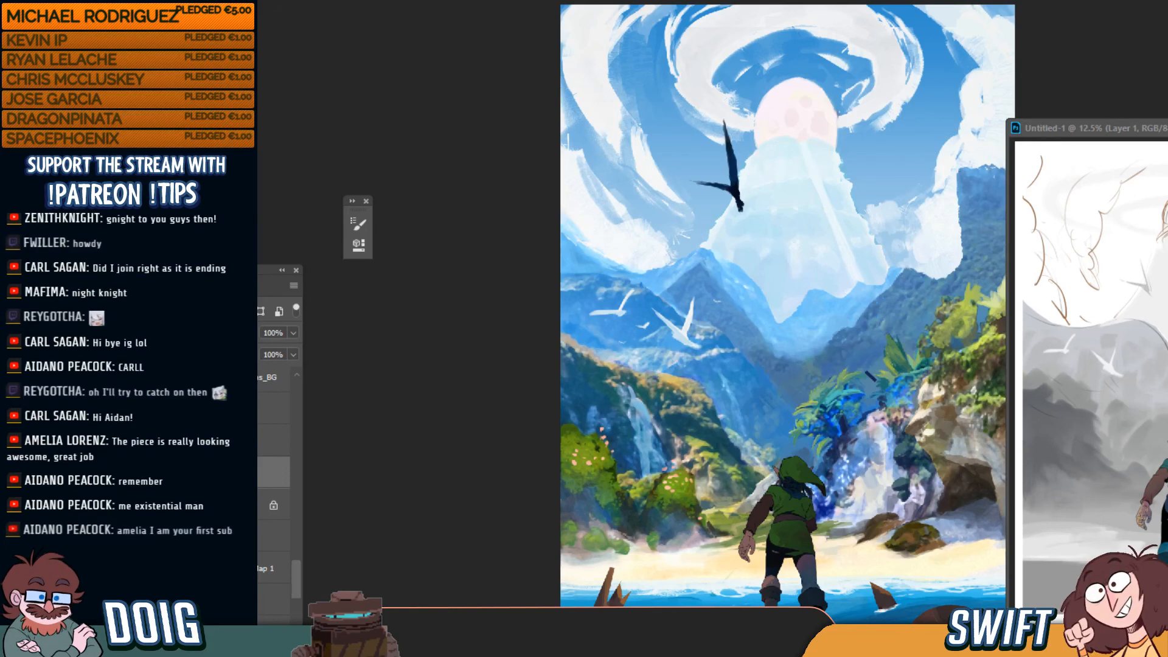
With an enlarged brush, paint pale blue over the white cloud's right side, then select the entire canvas
key(ctrl+plus)
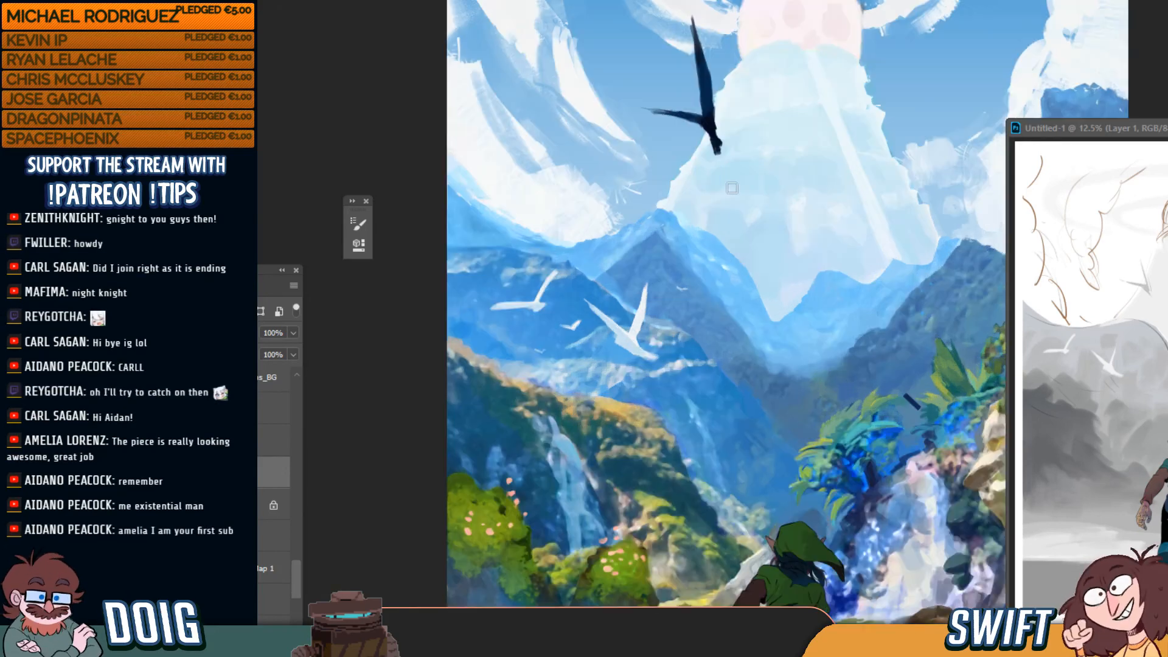
drag(737, 259, 673, 319)
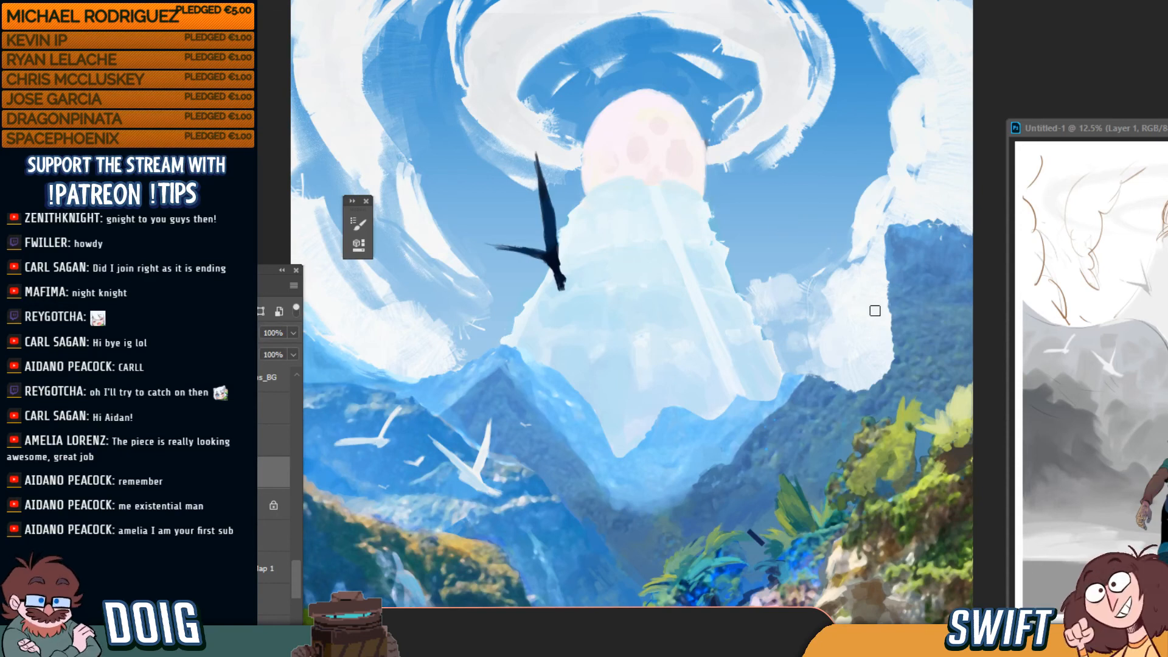
key(bracketright)
key(bracketright)
key(bracketright)
key(bracketright)
mouse_move(863, 341)
mouse_down()
mouse_move(879, 349)
mouse_move(889, 310)
mouse_move(877, 306)
mouse_up()
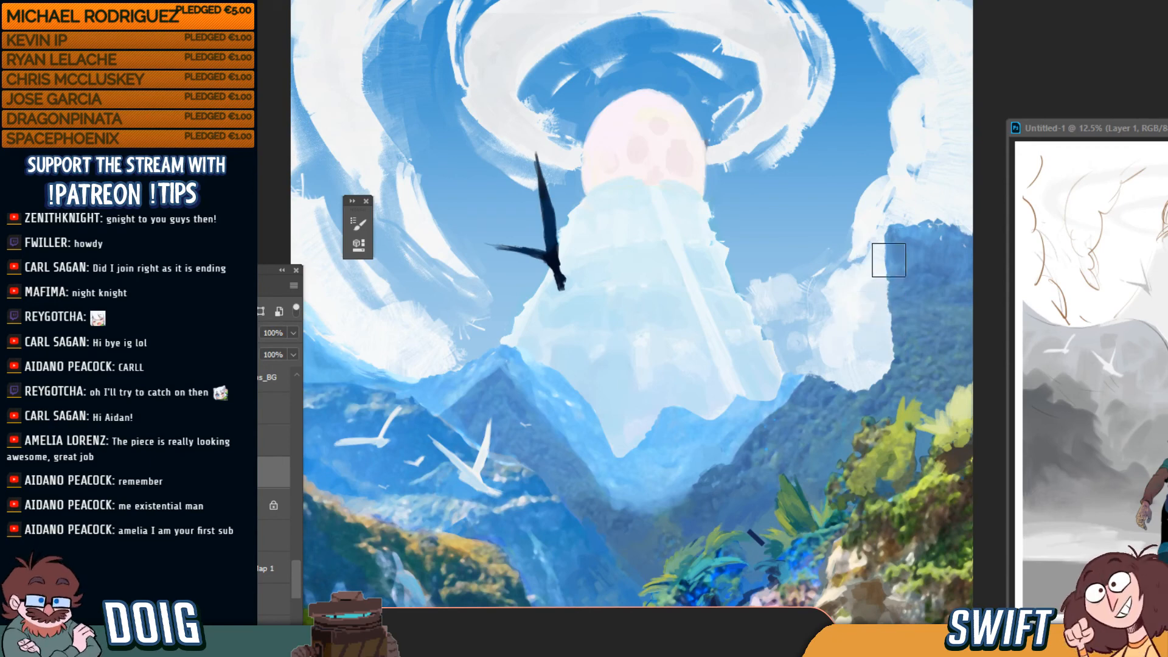
key(ctrl+0)
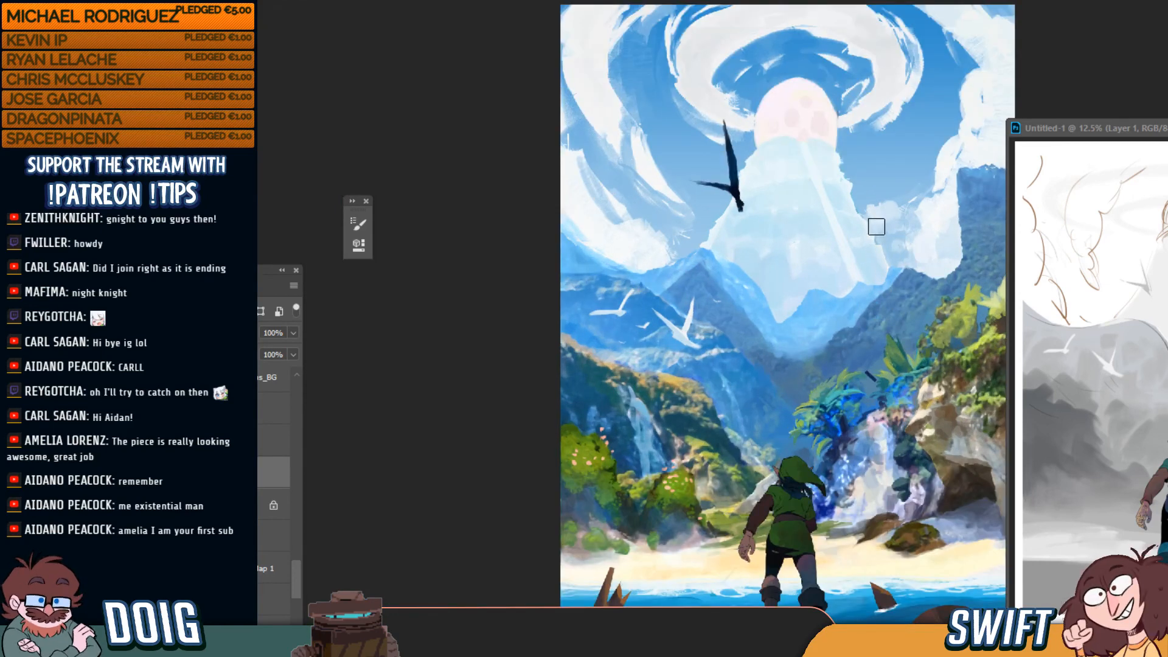
key(ctrl+a)
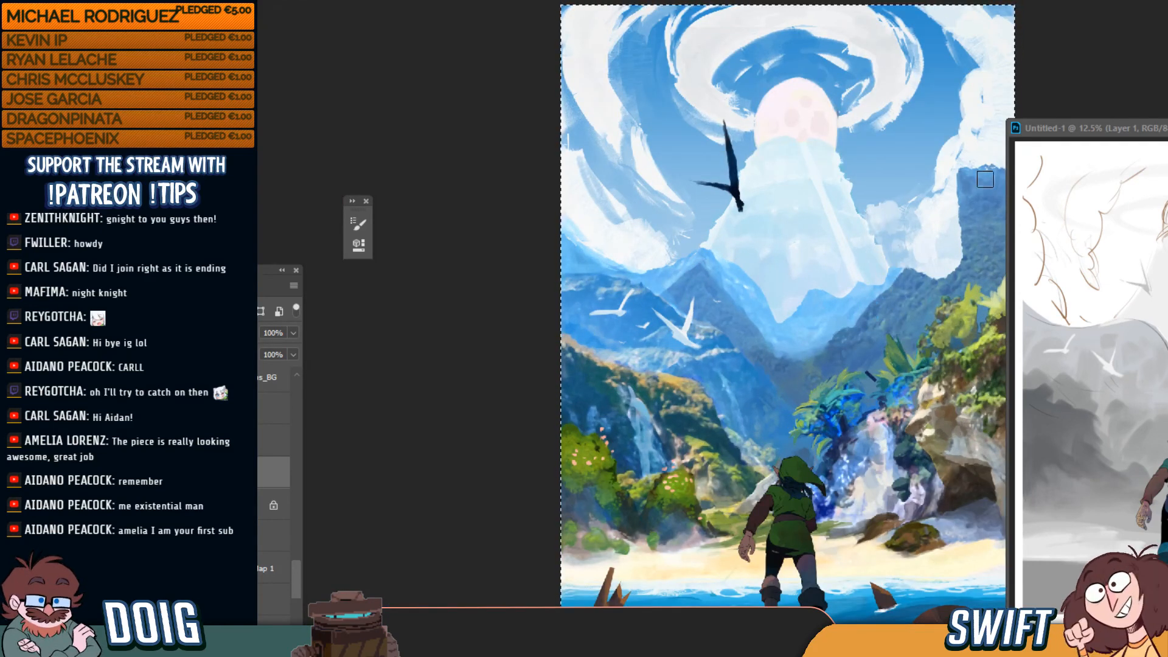
Move the Untitled-1 window aside, deselect, and snip the whole painting with Win+Shift+S
mouse_move(1088, 129)
mouse_down()
mouse_move(1151, 126)
mouse_move(1156, 138)
mouse_up()
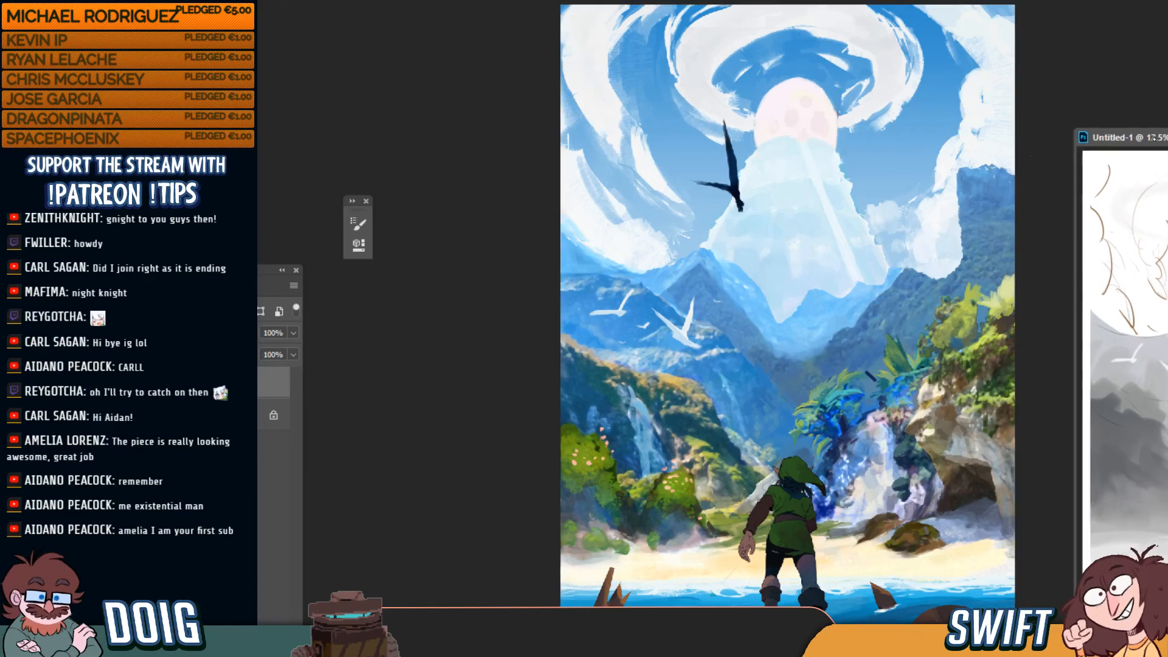
key(ctrl+d)
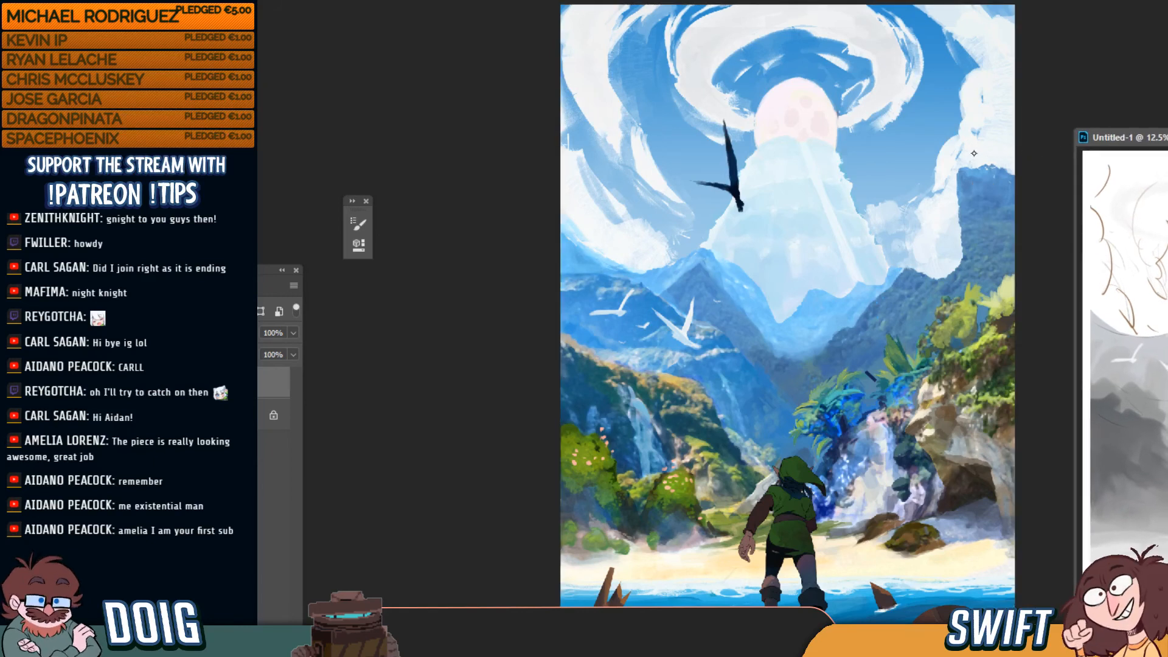
key(shift+super+s)
key(shift+super+s)
key(Escape)
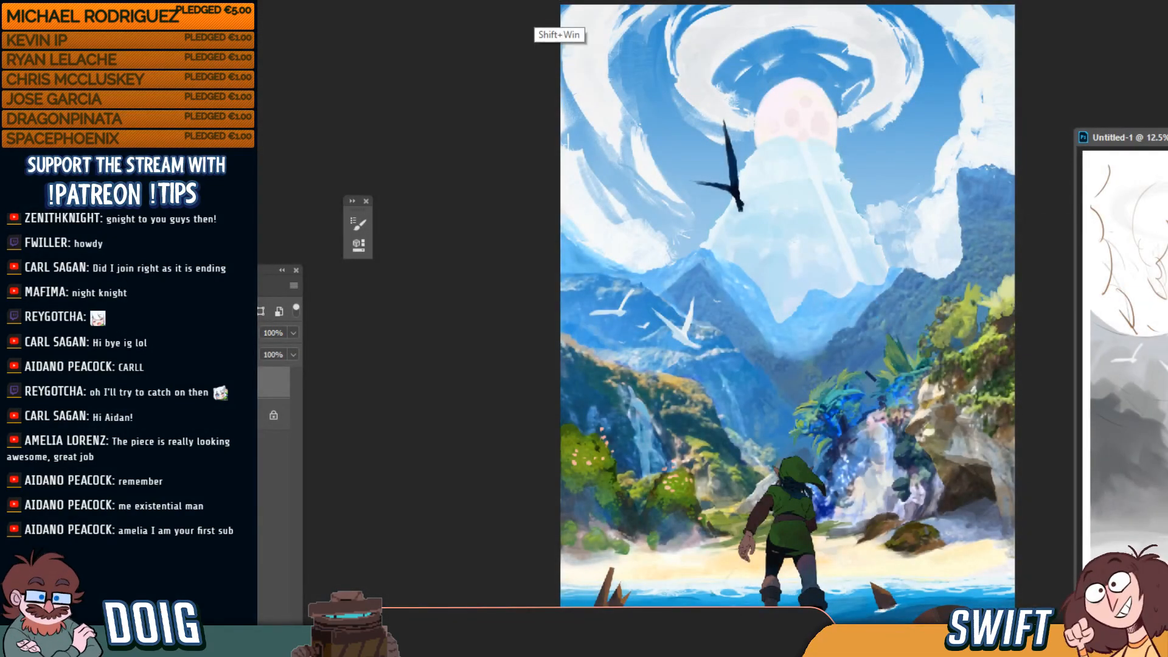
key(shift+super+s)
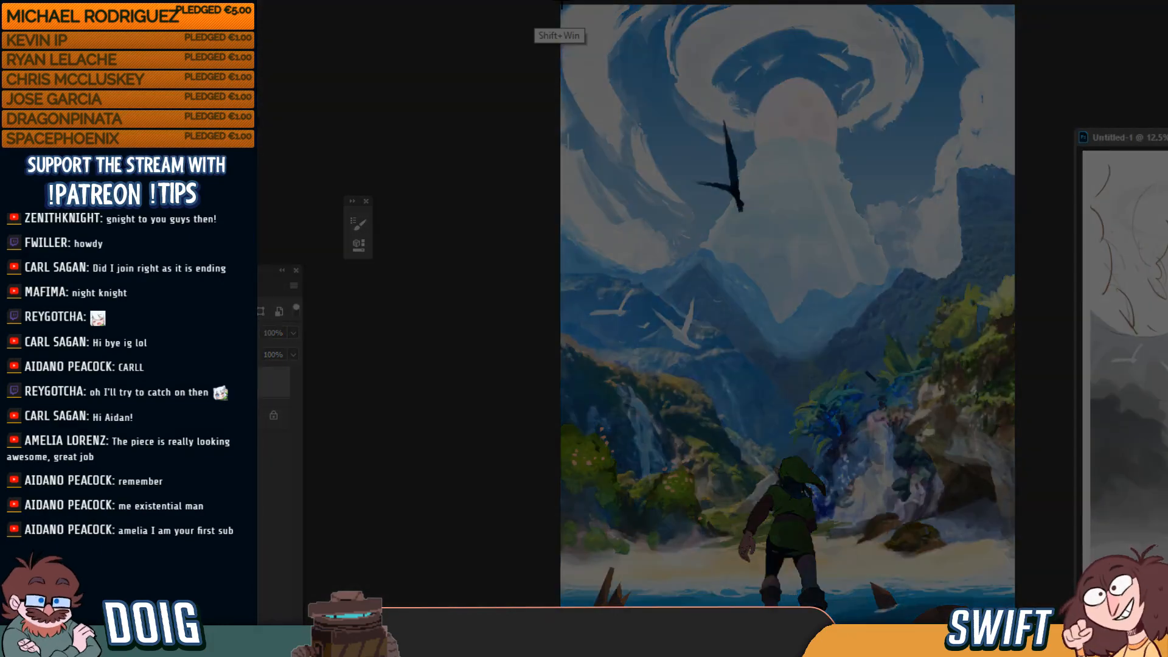
key(Escape)
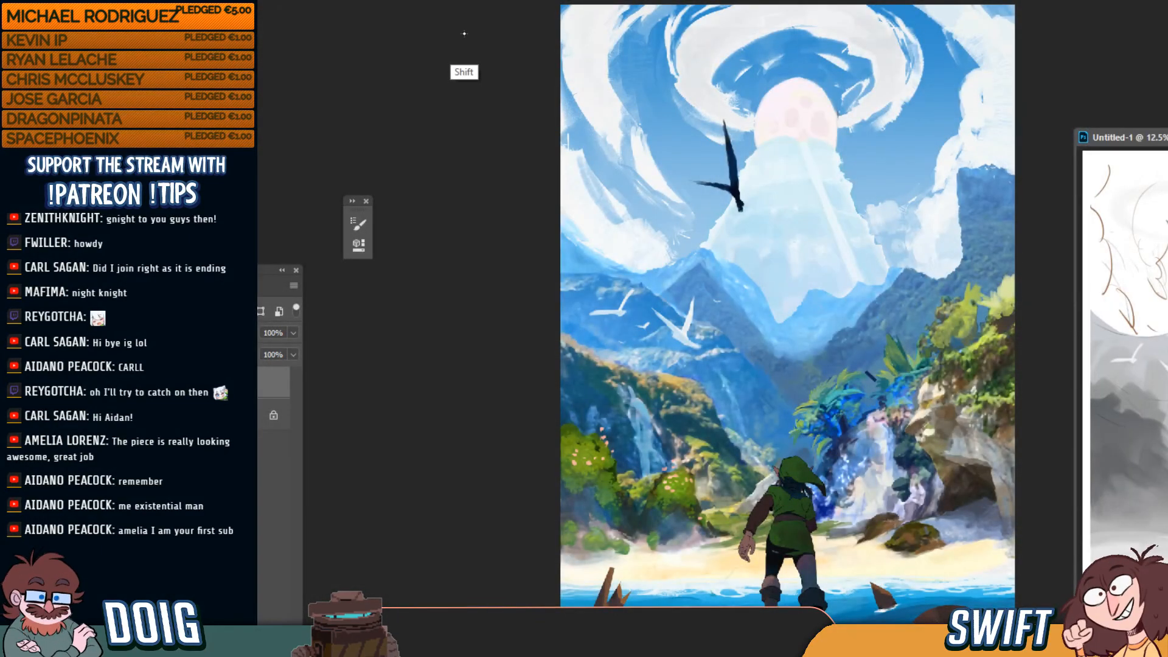
key(shift+super+s)
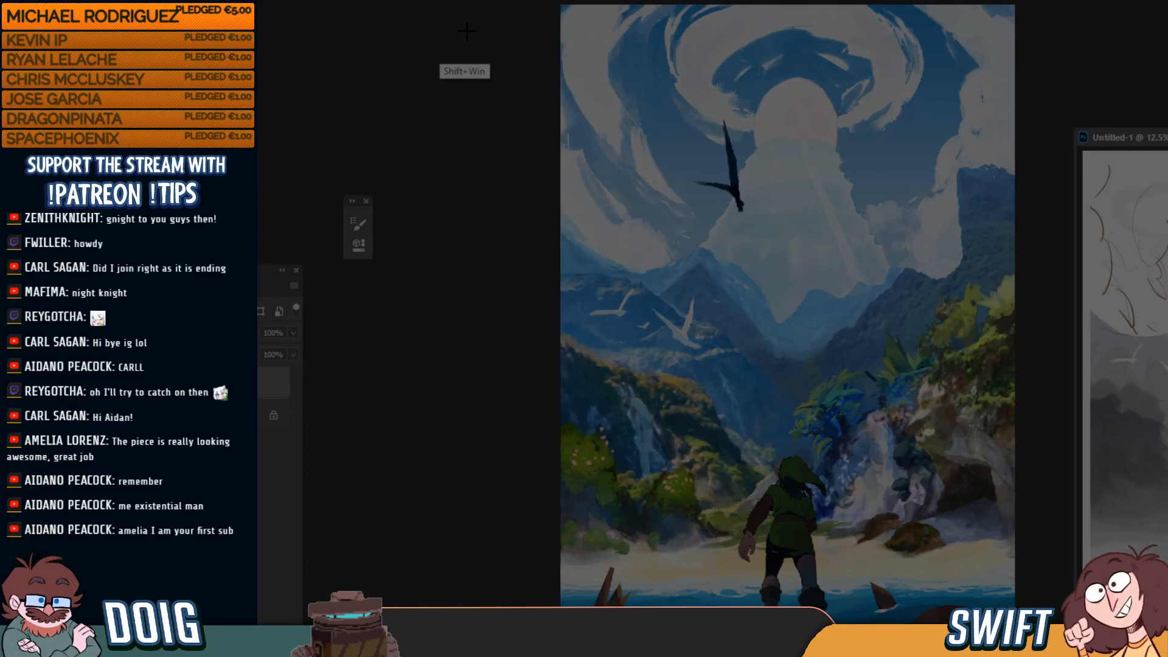
mouse_move(558, 2)
mouse_down()
mouse_move(896, 449)
mouse_move(994, 607)
mouse_move(1017, 607)
mouse_up()
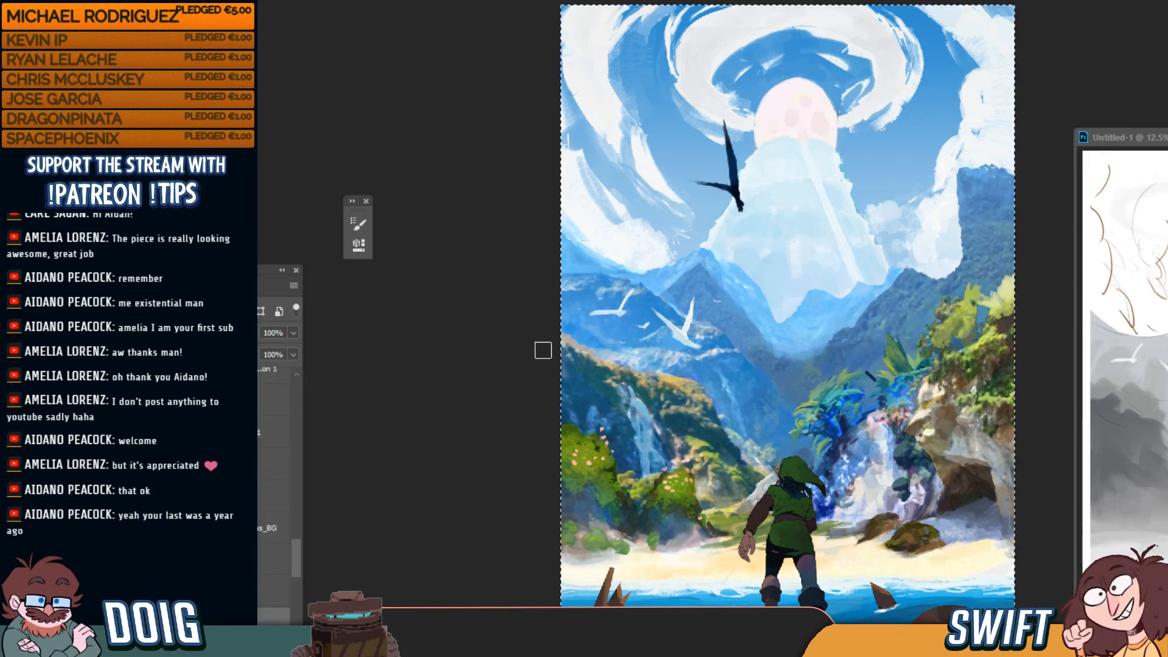
key(ctrl+plus)
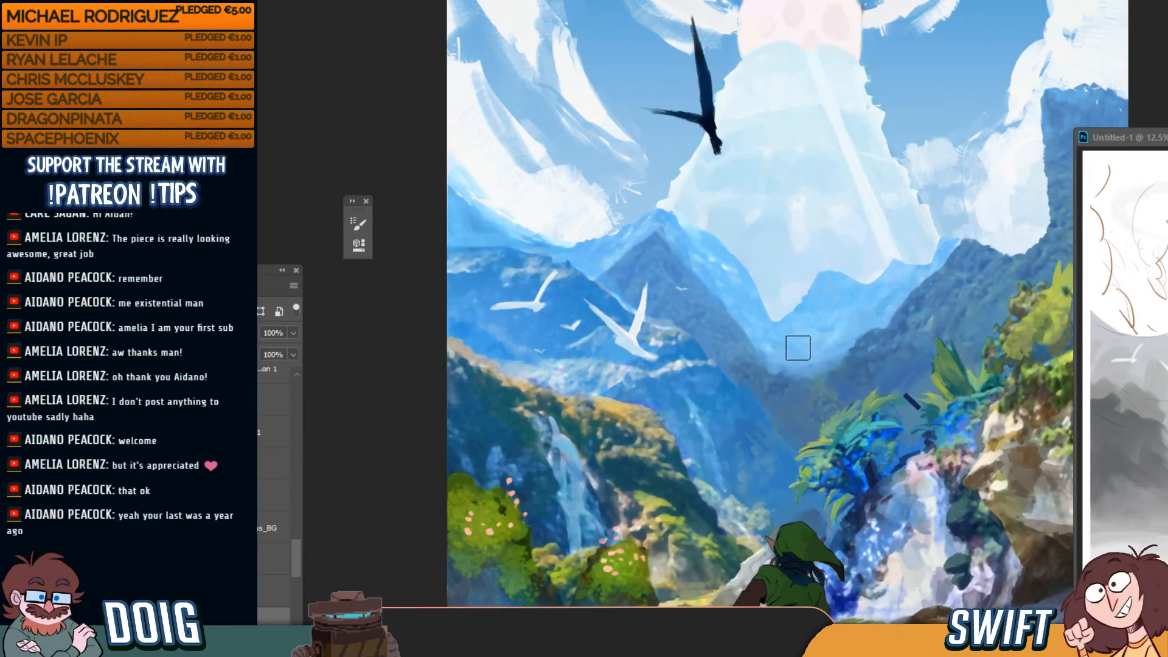
drag(795, 373, 756, 231)
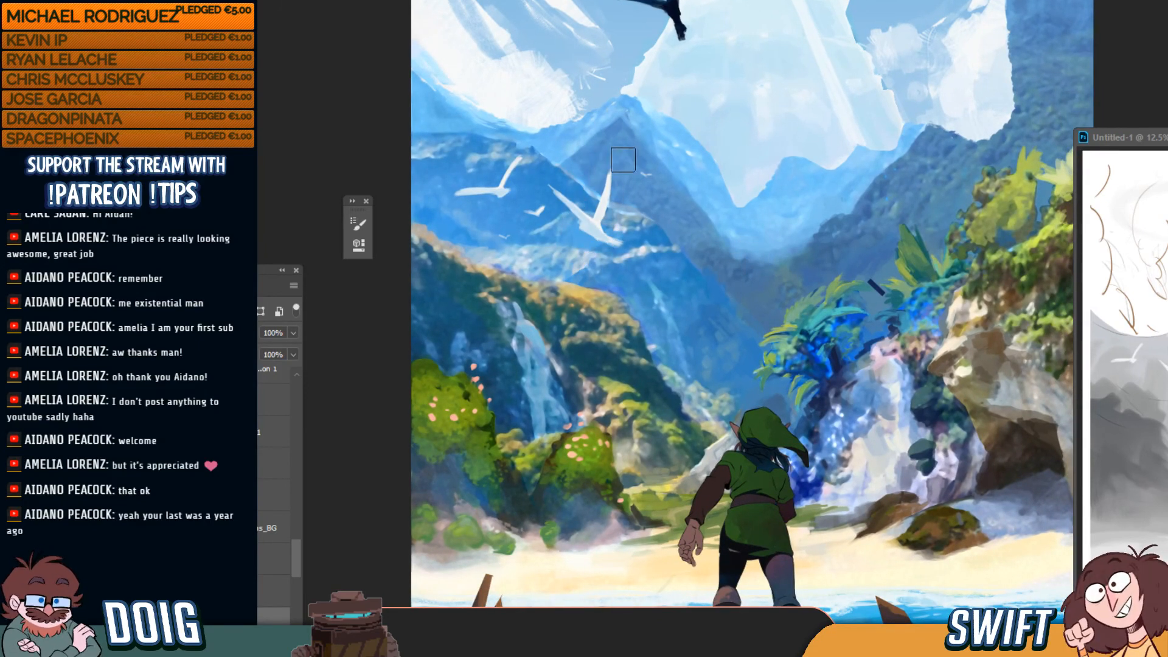
mouse_move(681, 160)
mouse_down()
mouse_move(669, 271)
mouse_move(650, 314)
mouse_up()
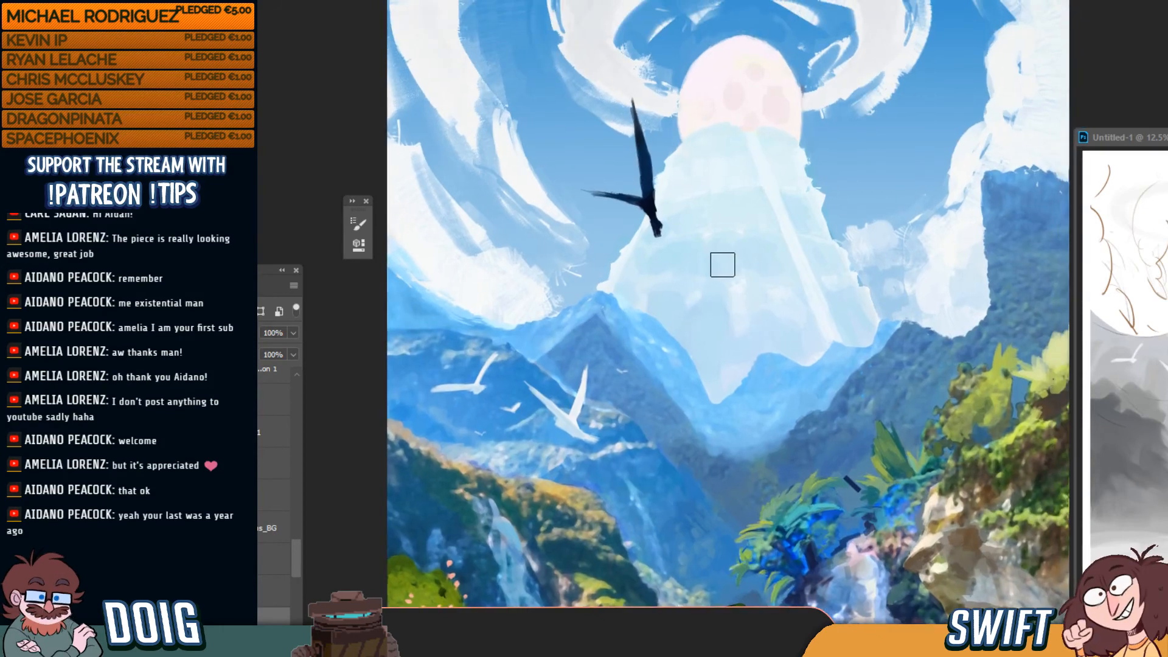
drag(704, 180, 694, 268)
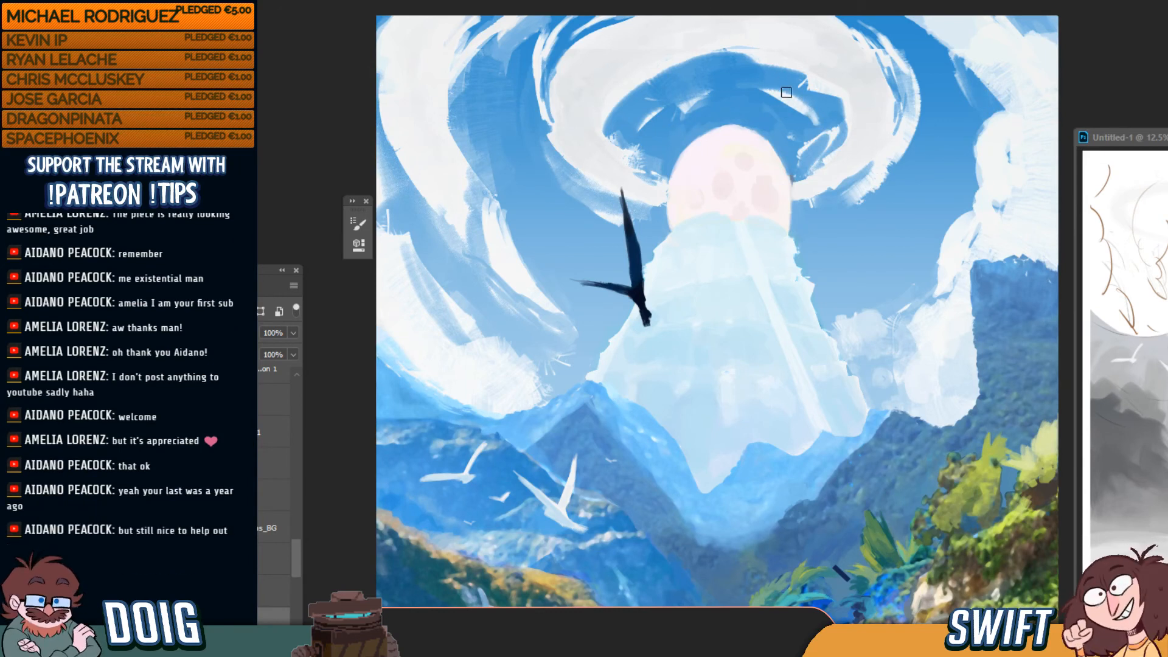
scroll(819, 128, down, 5)
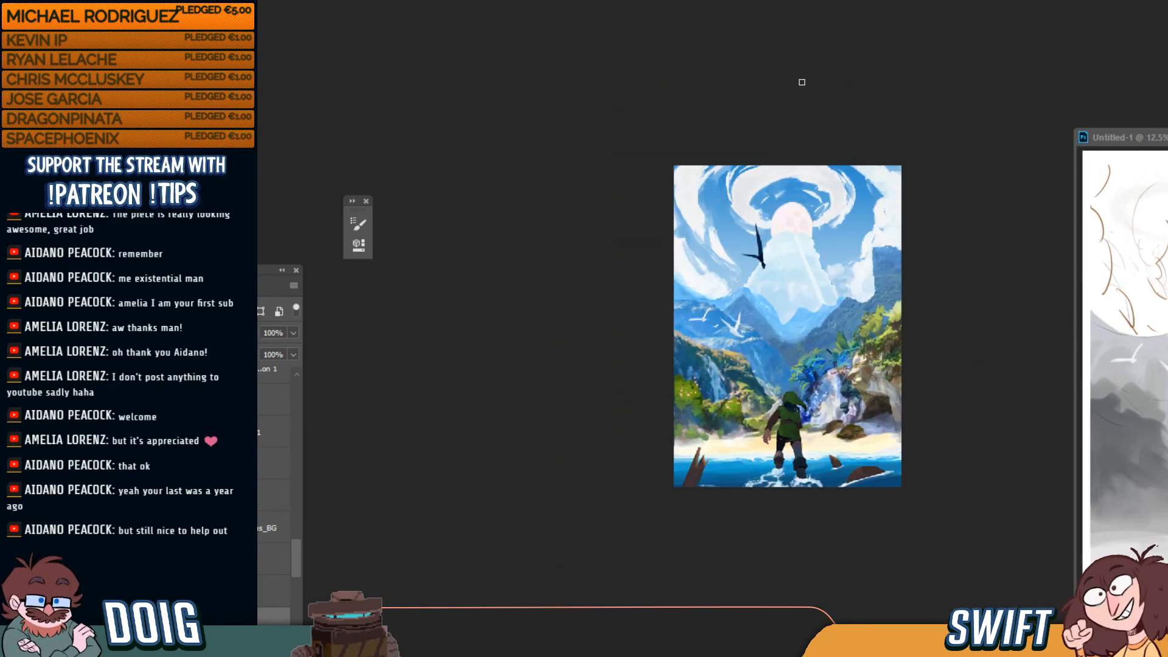
key(ctrl+plus)
key(ctrl+plus)
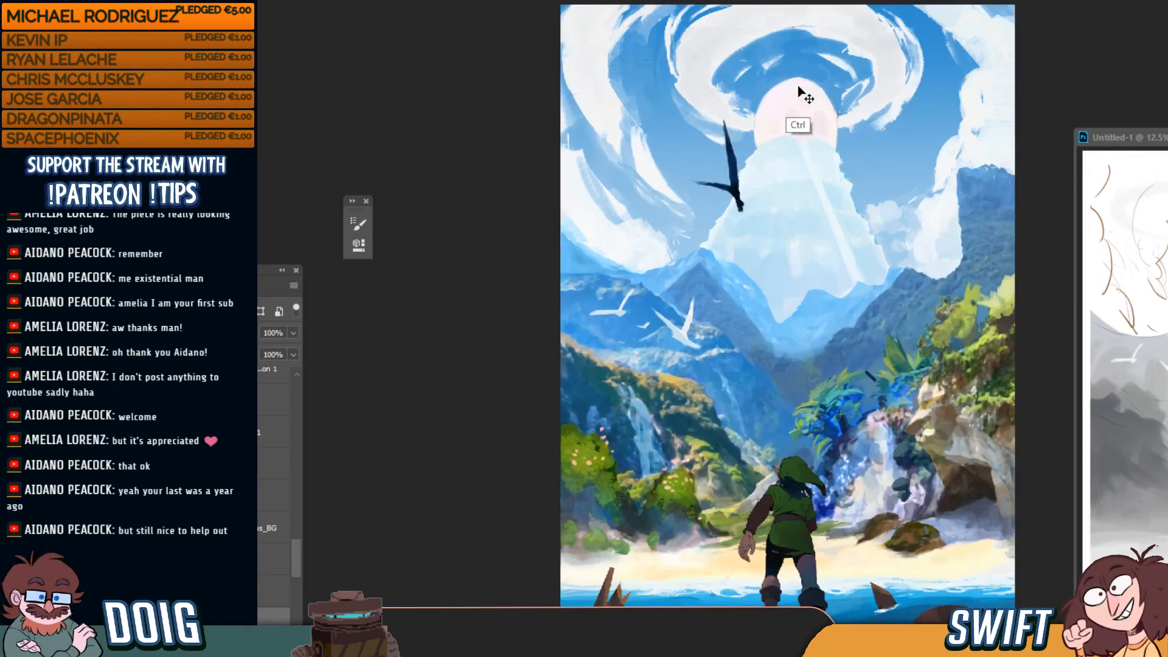
key(ctrl+plus)
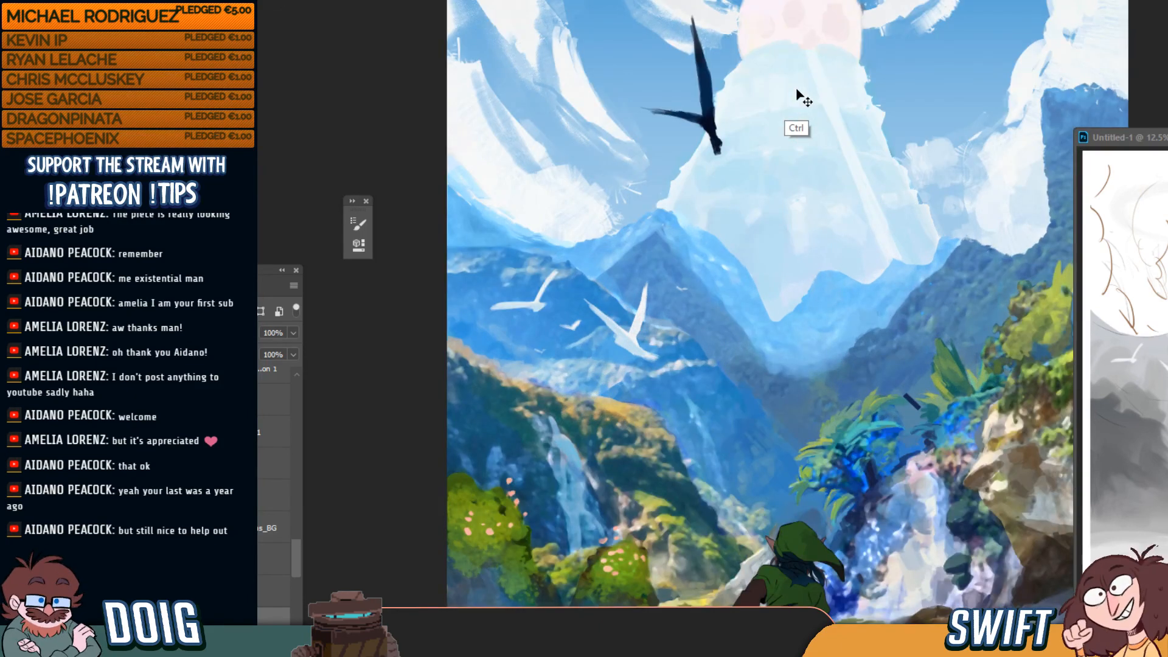
key(ctrl+0)
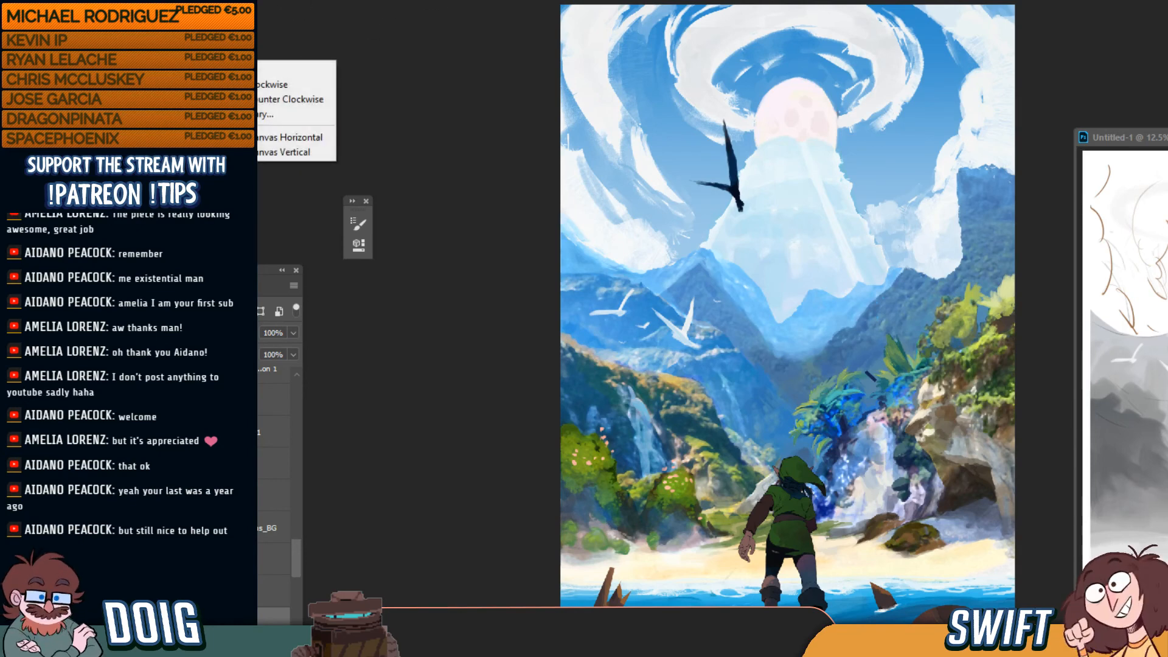
Apply Flip Canvas Horizontal so the entire painting is mirrored left to right
click(278, 138)
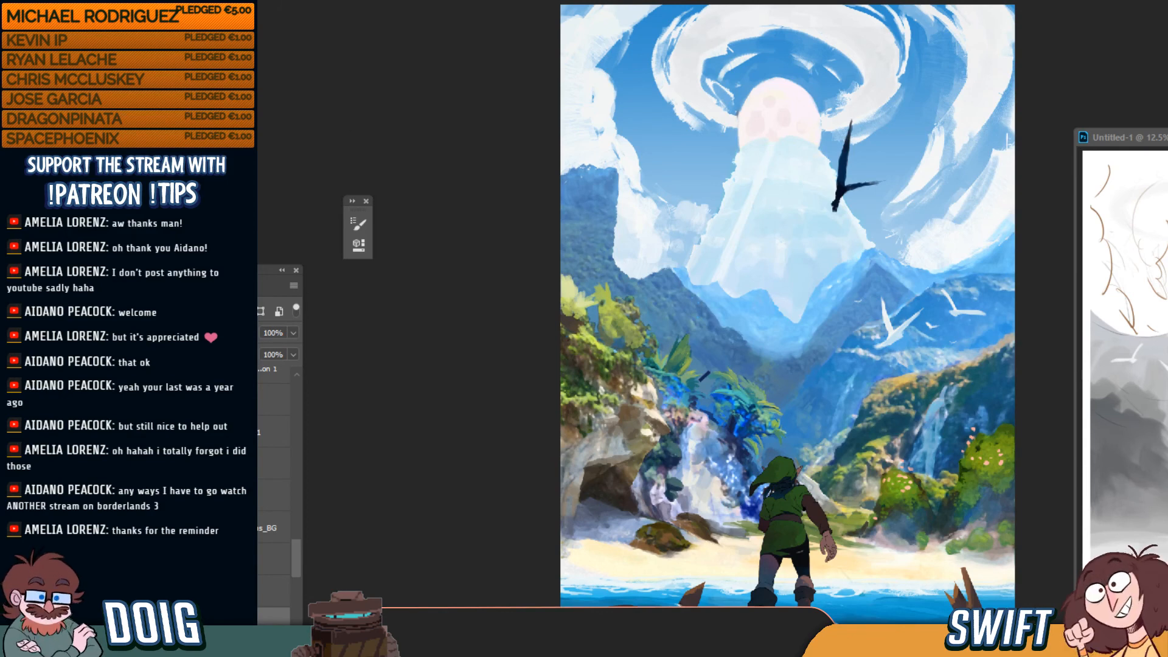
drag(296, 571, 298, 379)
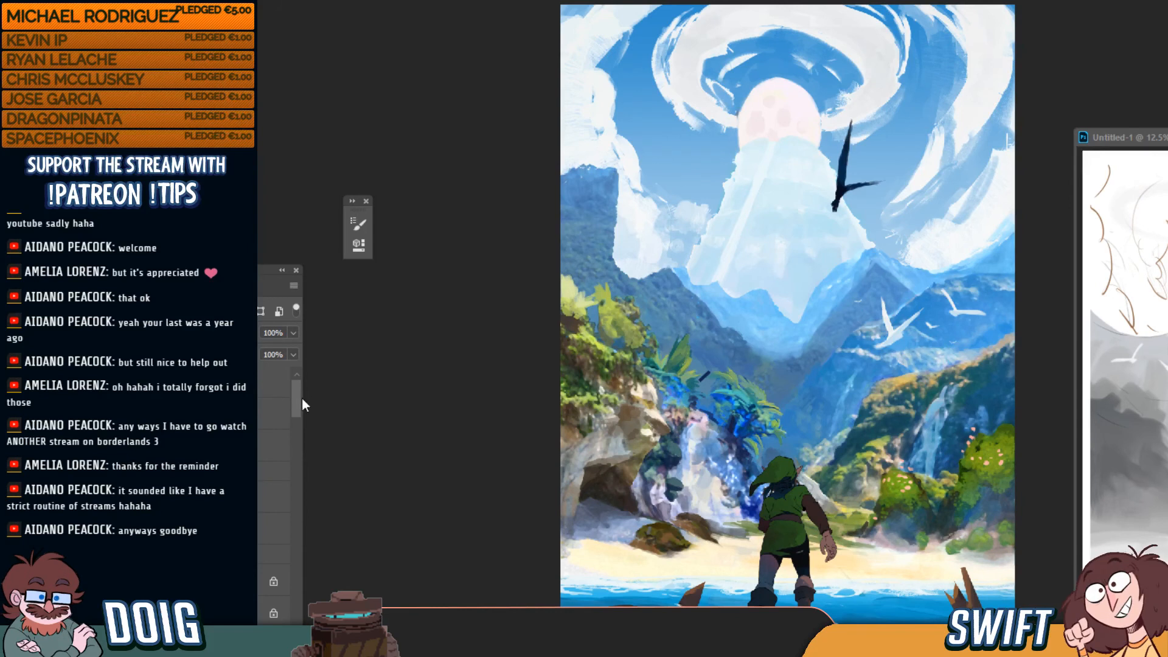
scroll(298, 407, down, 2)
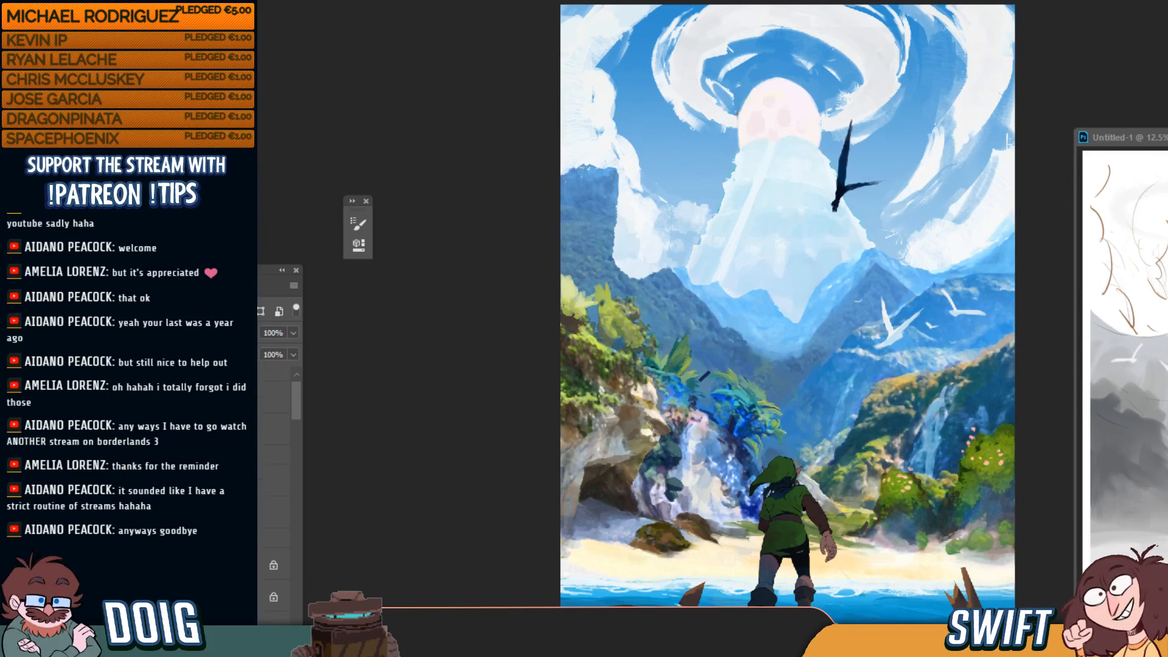
click(138, 455)
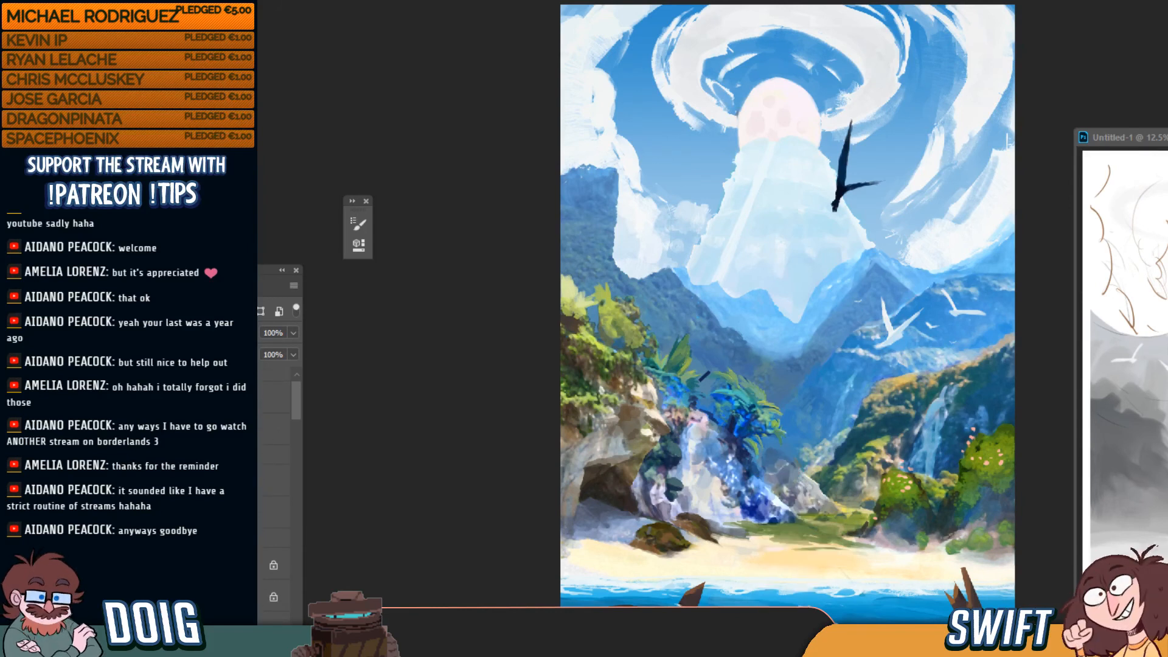
click(138, 454)
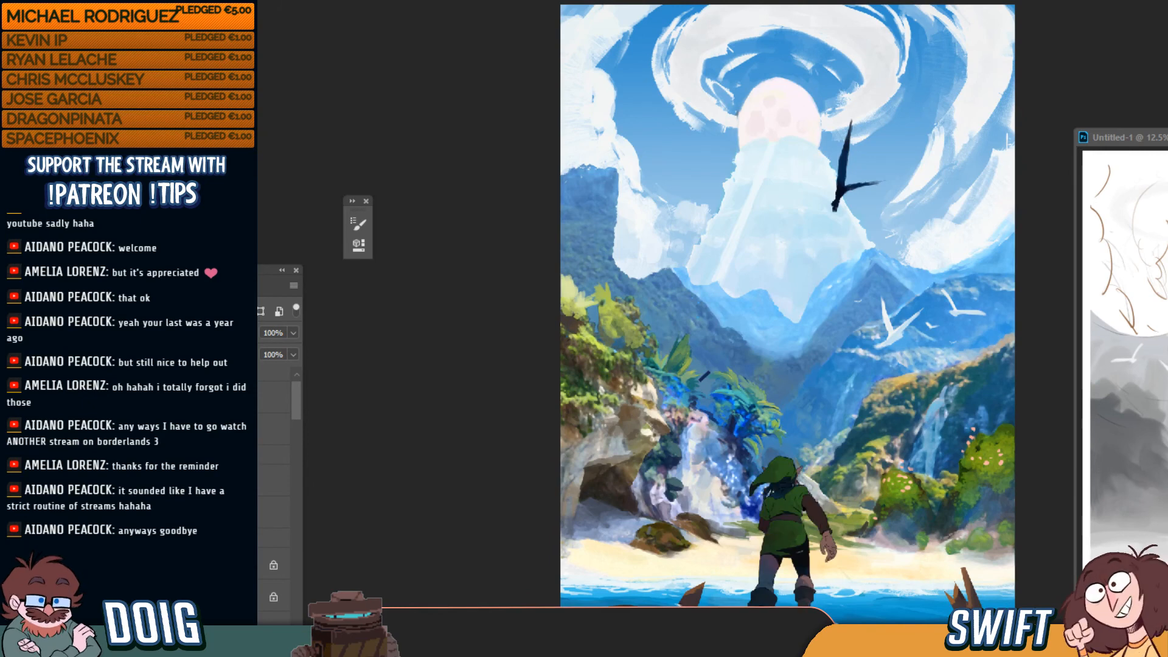
click(137, 454)
key(ctrl+z)
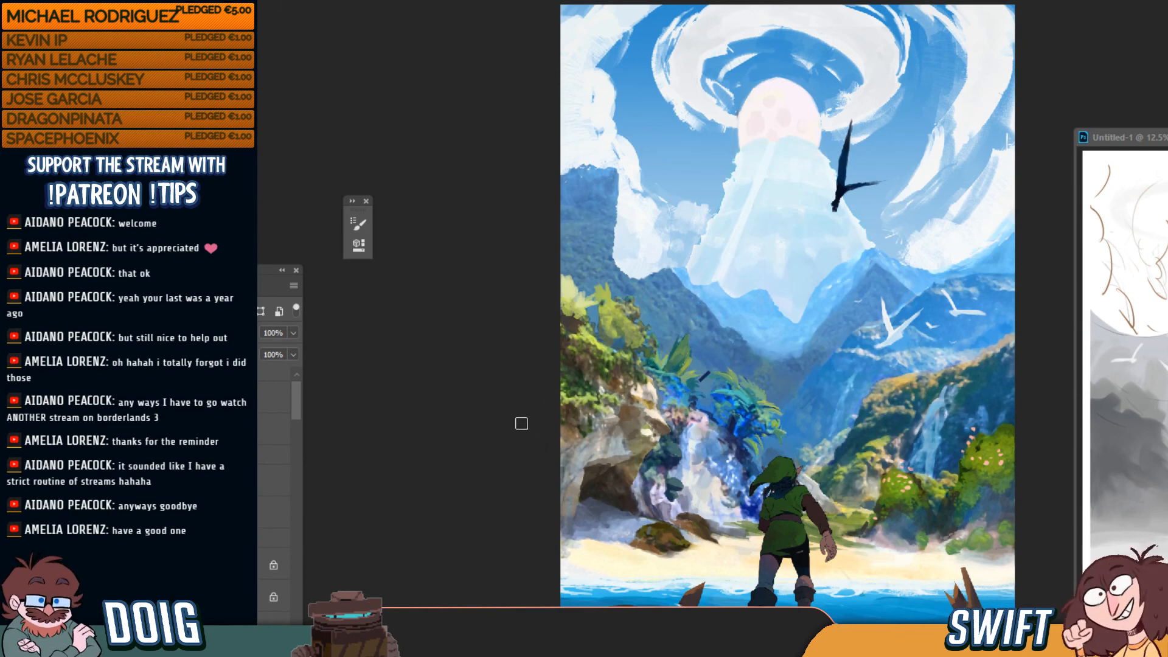
key(ctrl+plus)
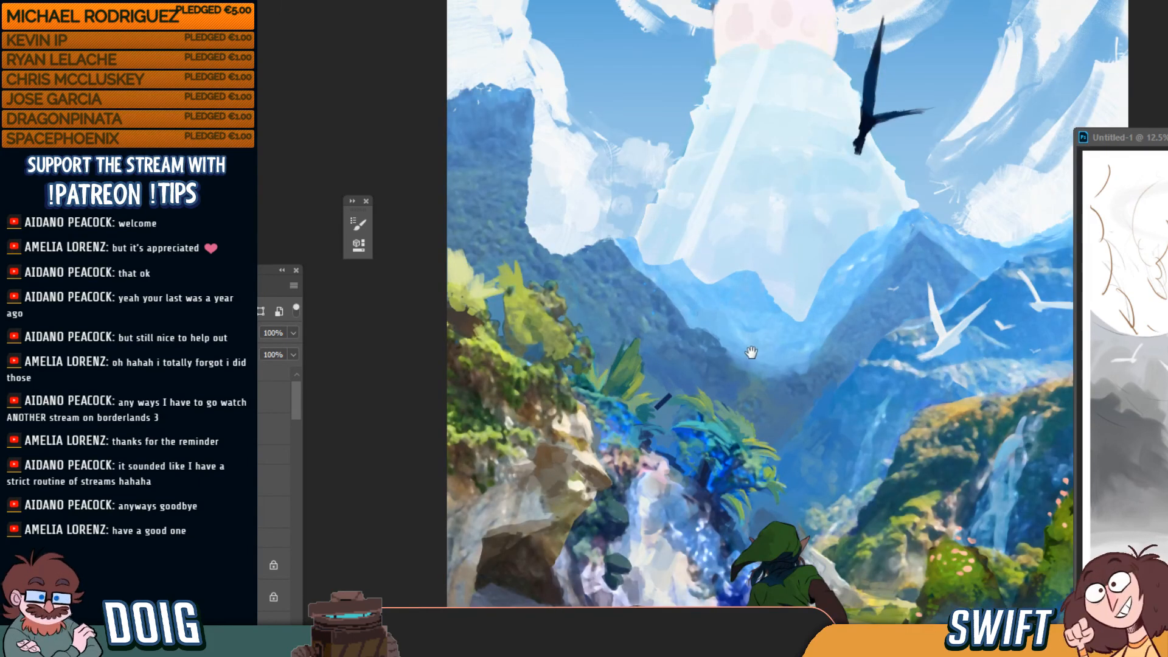
mouse_move(756, 334)
mouse_down()
mouse_move(647, 261)
mouse_move(659, 230)
mouse_up()
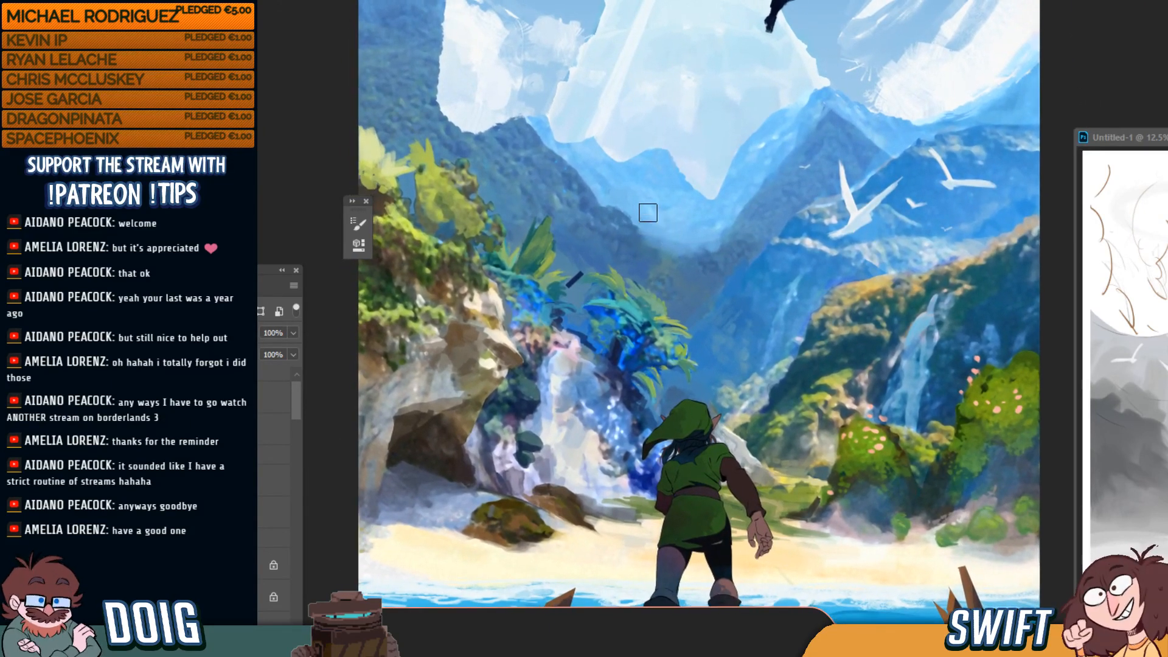
key(v)
ctrl+click(574, 287)
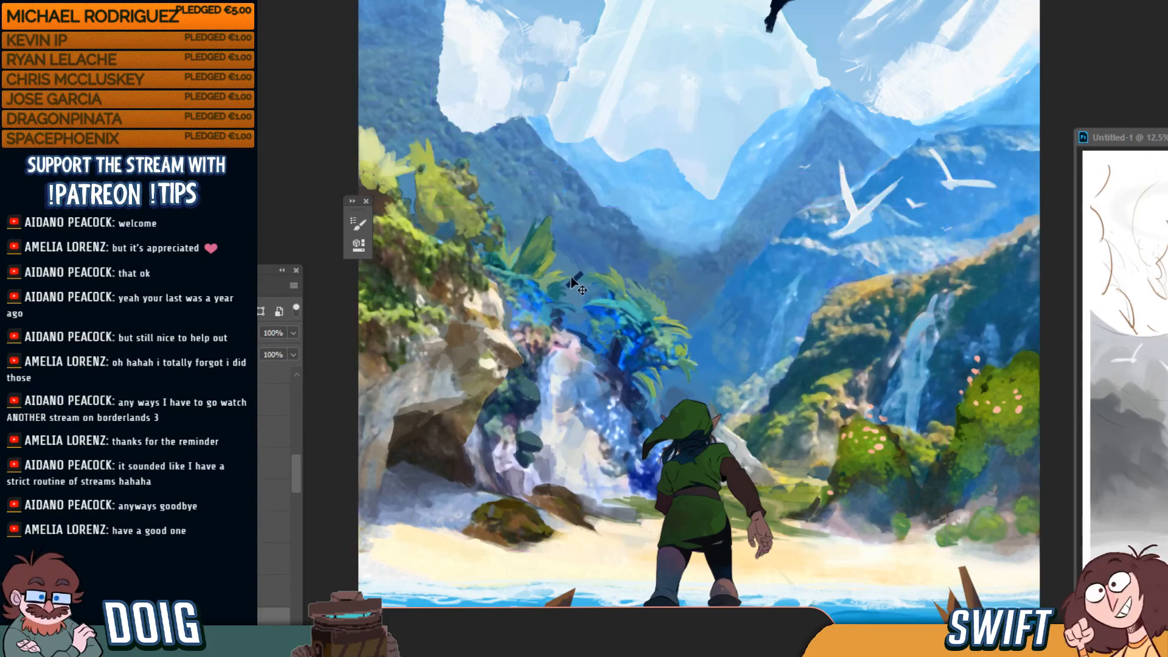
click(112, 620)
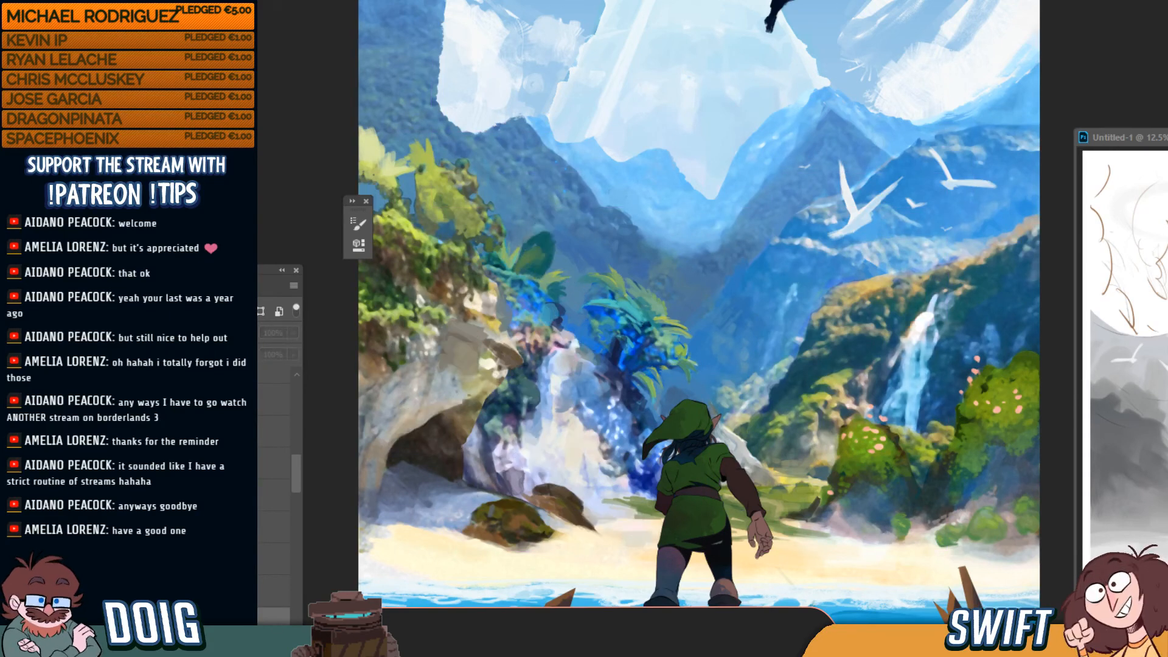
click(112, 621)
key(b)
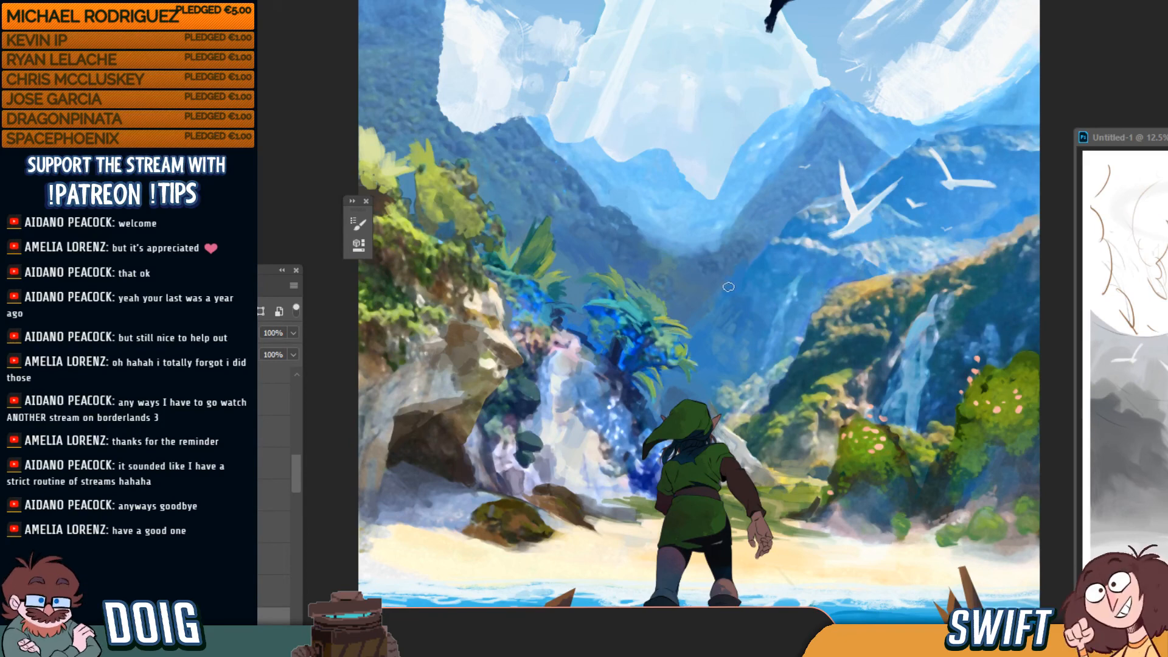
key(ctrl+0)
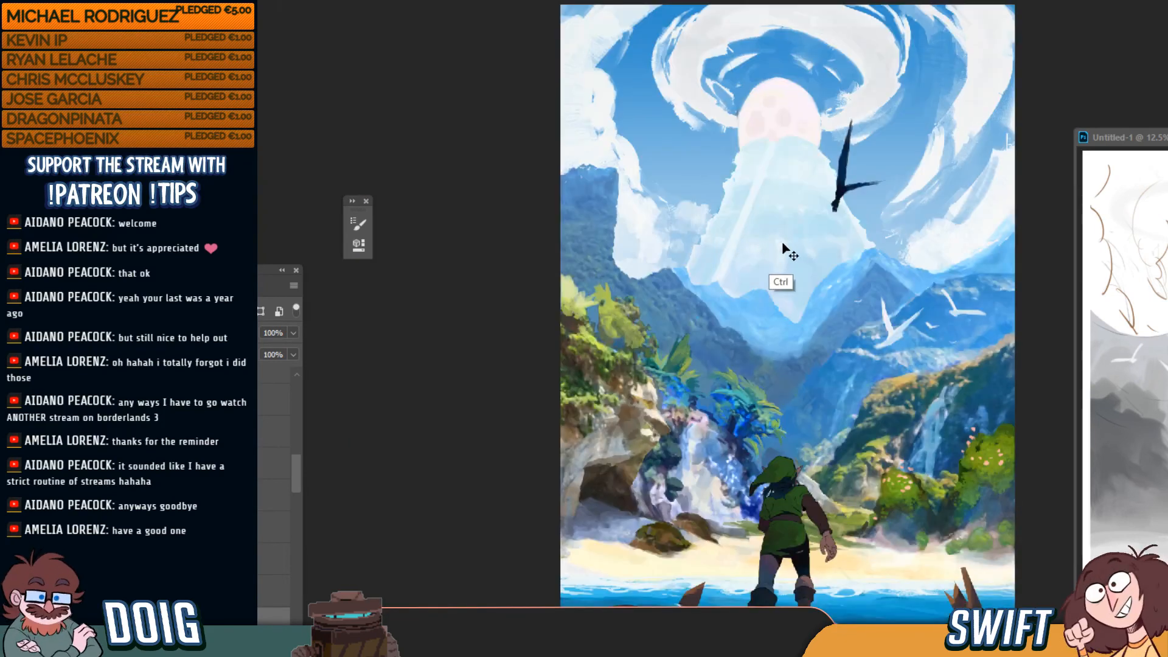
key(ctrl+plus)
key(ctrl+0)
key(ctrl+plus)
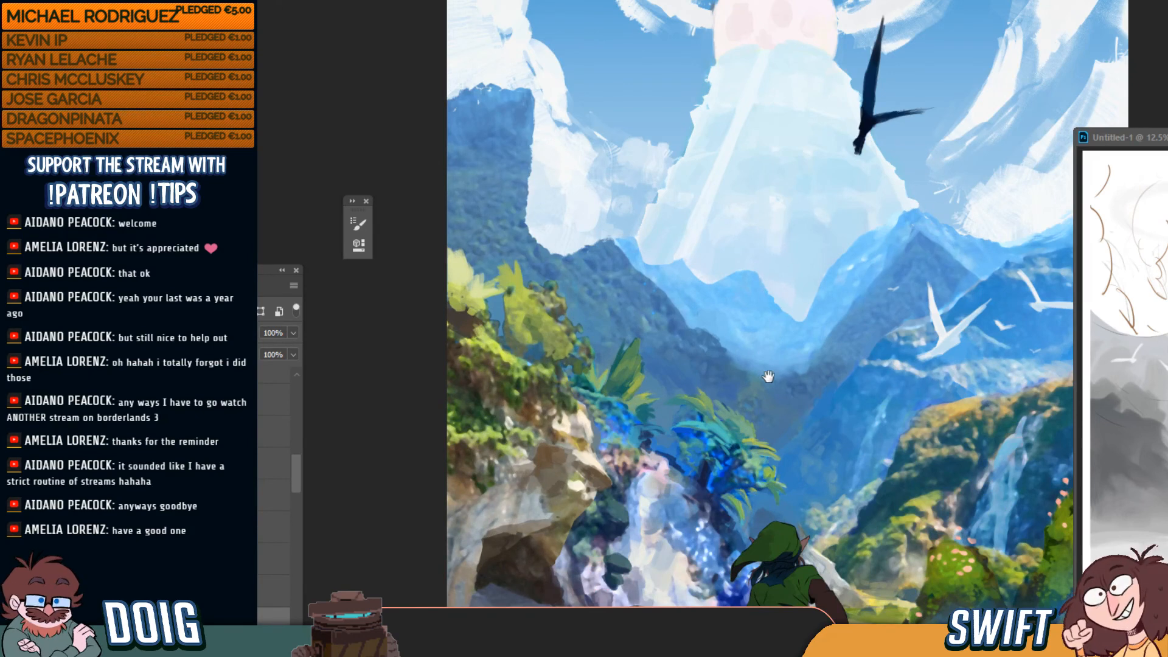
mouse_move(760, 323)
mouse_down()
mouse_move(735, 249)
mouse_move(667, 235)
mouse_up()
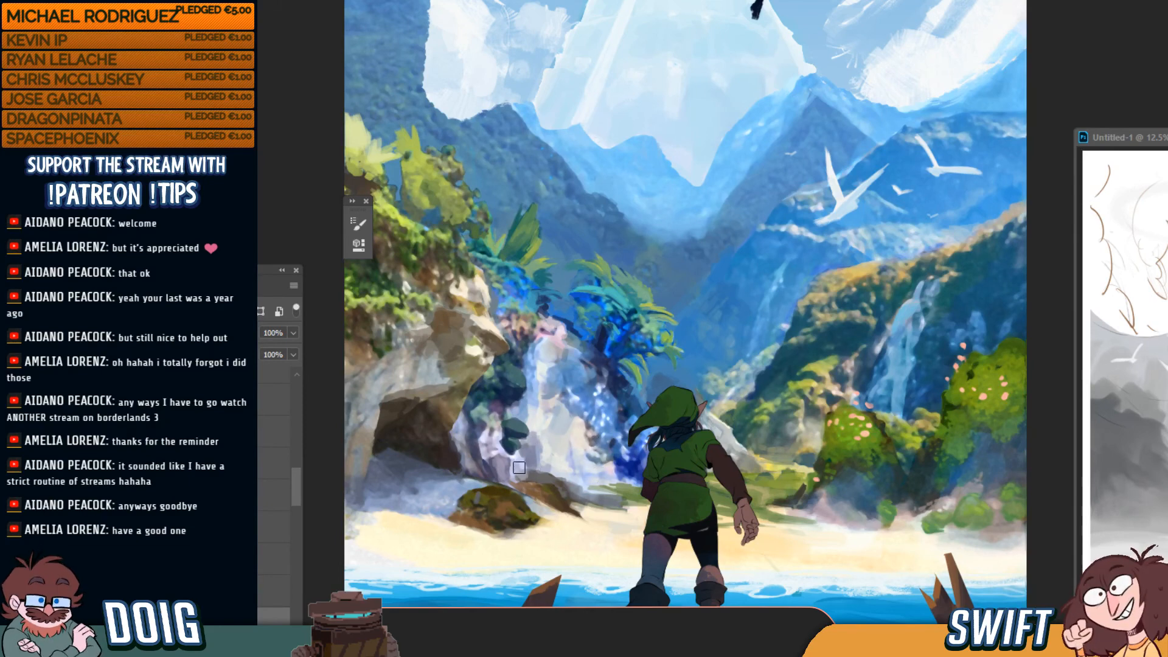
Paint a light grey highlight along the rock's top edge, then pan to the sky and cliff top
drag(530, 478, 566, 490)
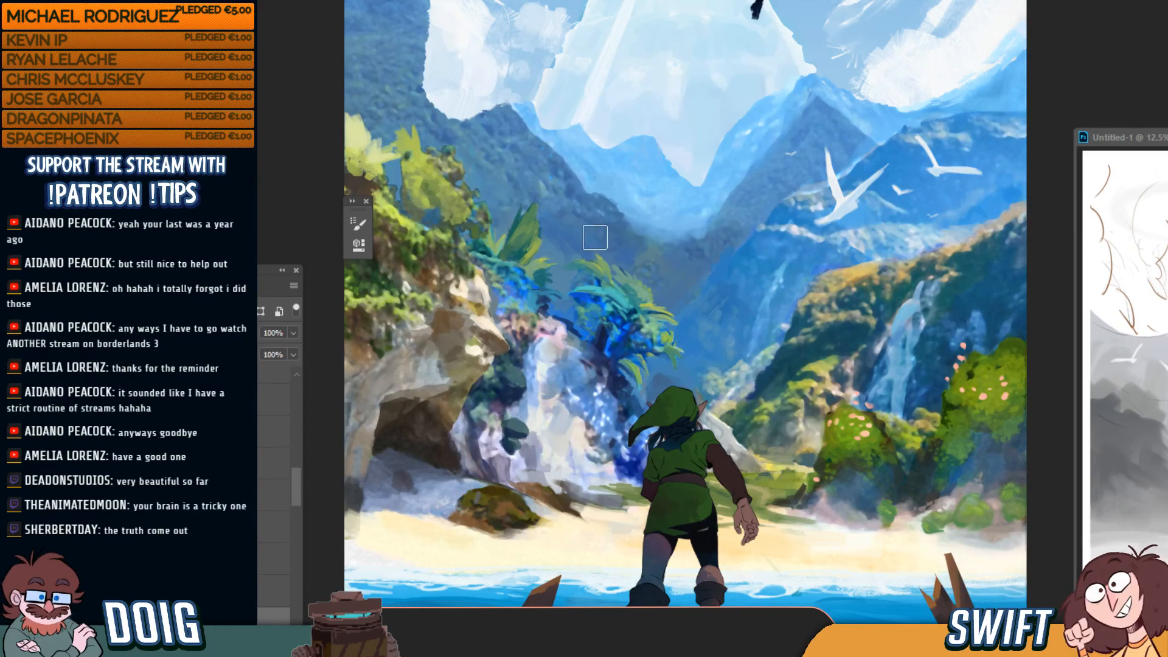
key(h)
drag(595, 237, 580, 263)
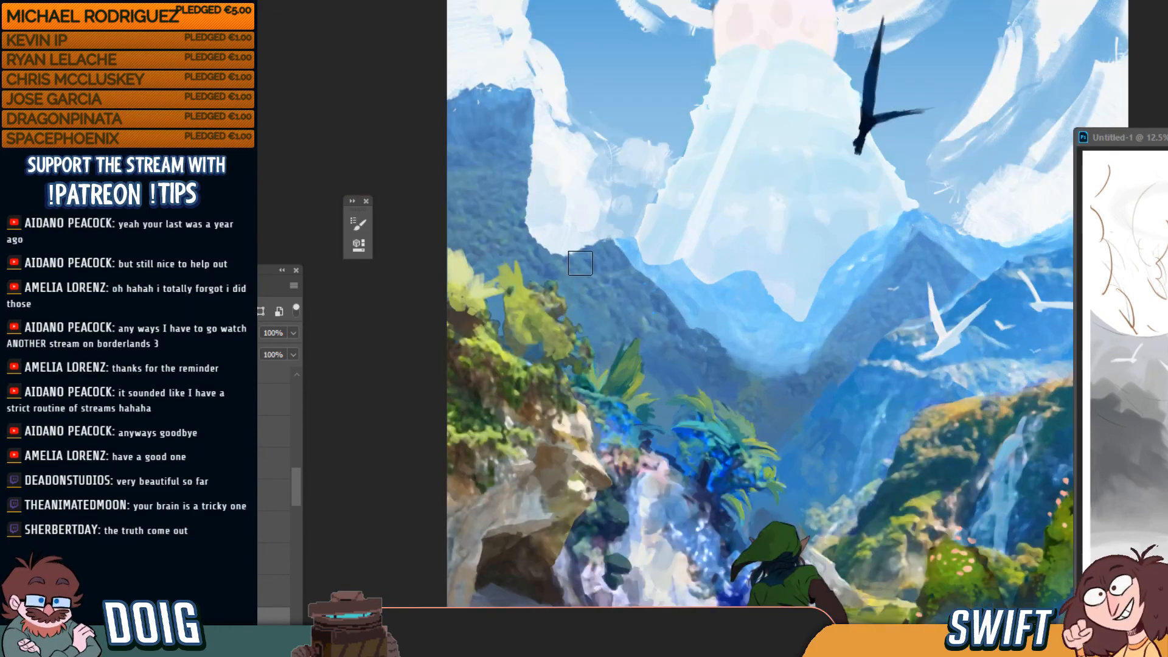
key(space)
drag(716, 396, 672, 269)
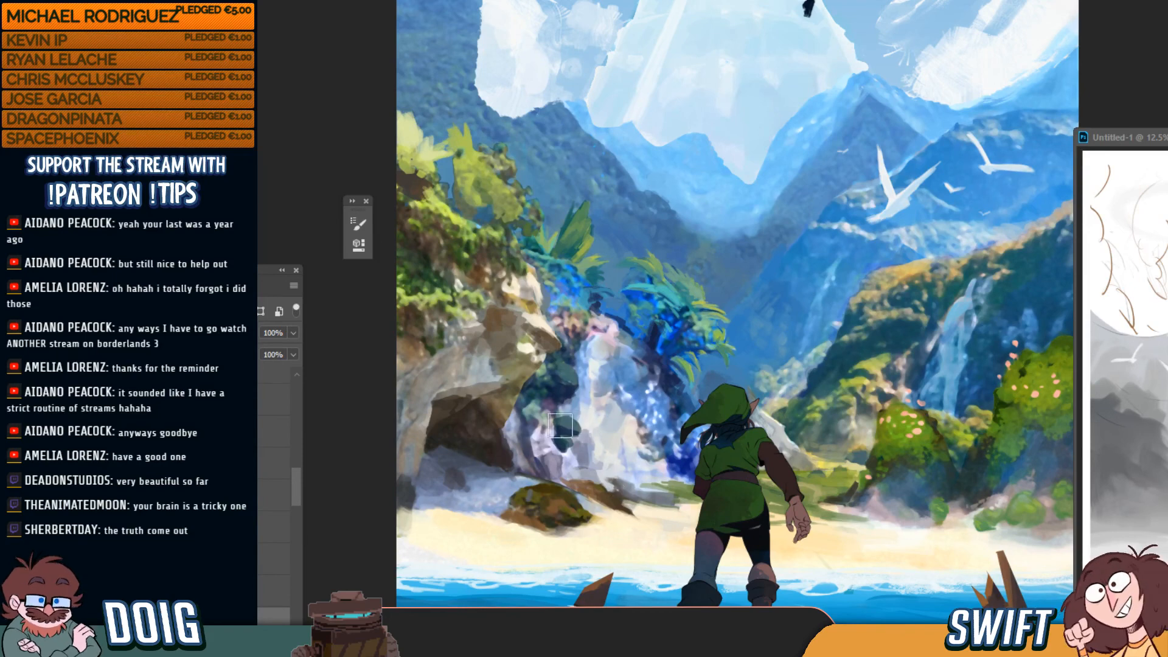
Add a new layer above the waterfall and paint dark rock shapes down toward the beach
click(277, 637)
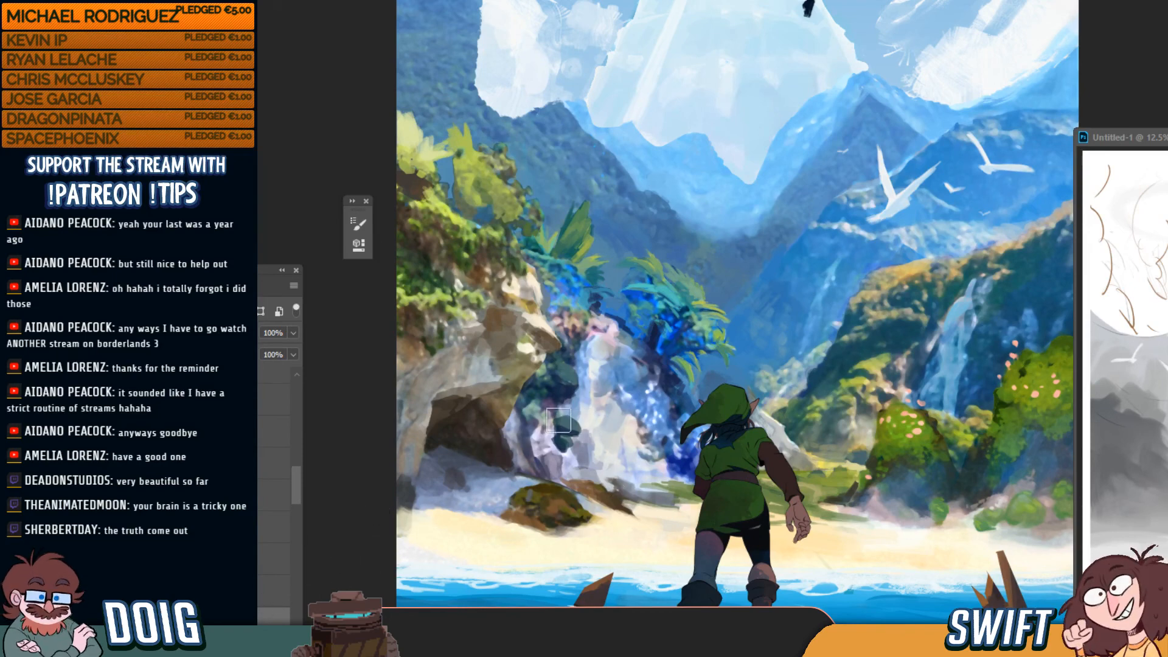
mouse_move(605, 442)
mouse_down()
mouse_move(617, 469)
mouse_move(637, 452)
mouse_move(596, 416)
mouse_move(615, 348)
mouse_up()
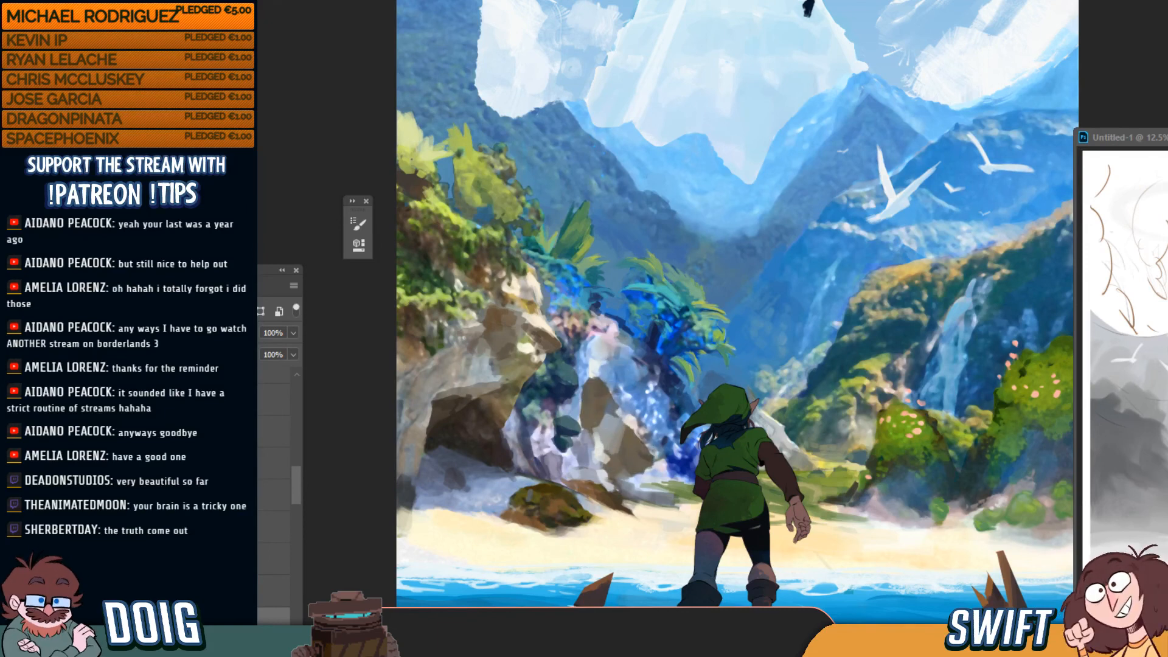
drag(268, 622, 268, 512)
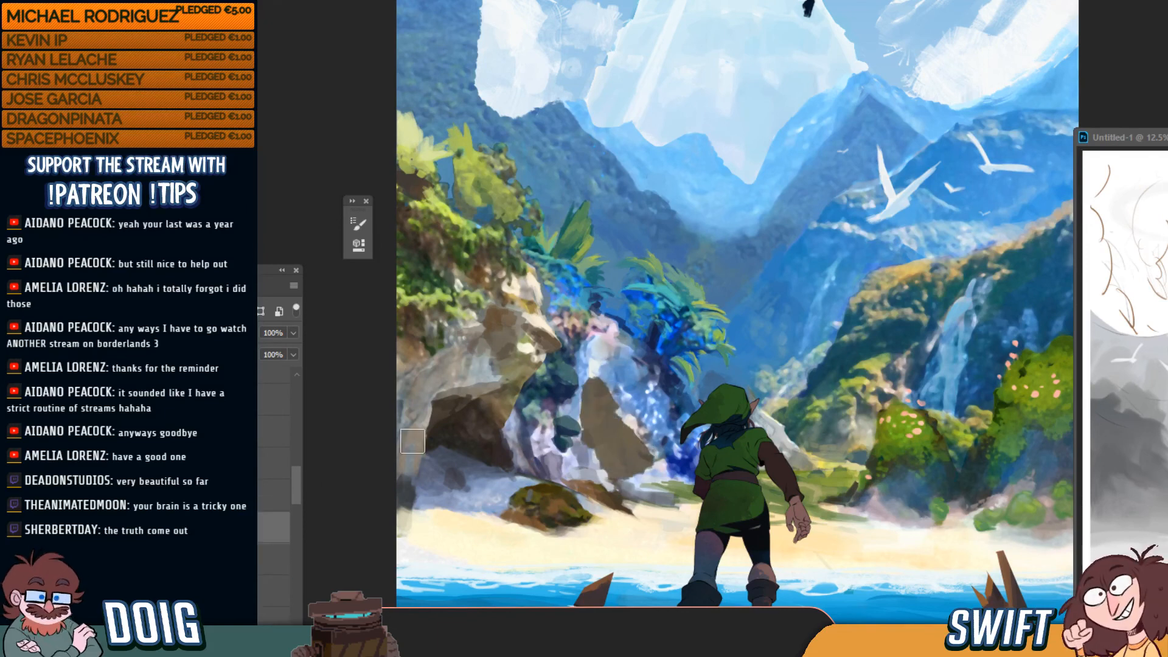
mouse_move(595, 428)
mouse_down()
mouse_move(640, 491)
mouse_move(642, 471)
mouse_move(613, 452)
mouse_move(597, 417)
mouse_up()
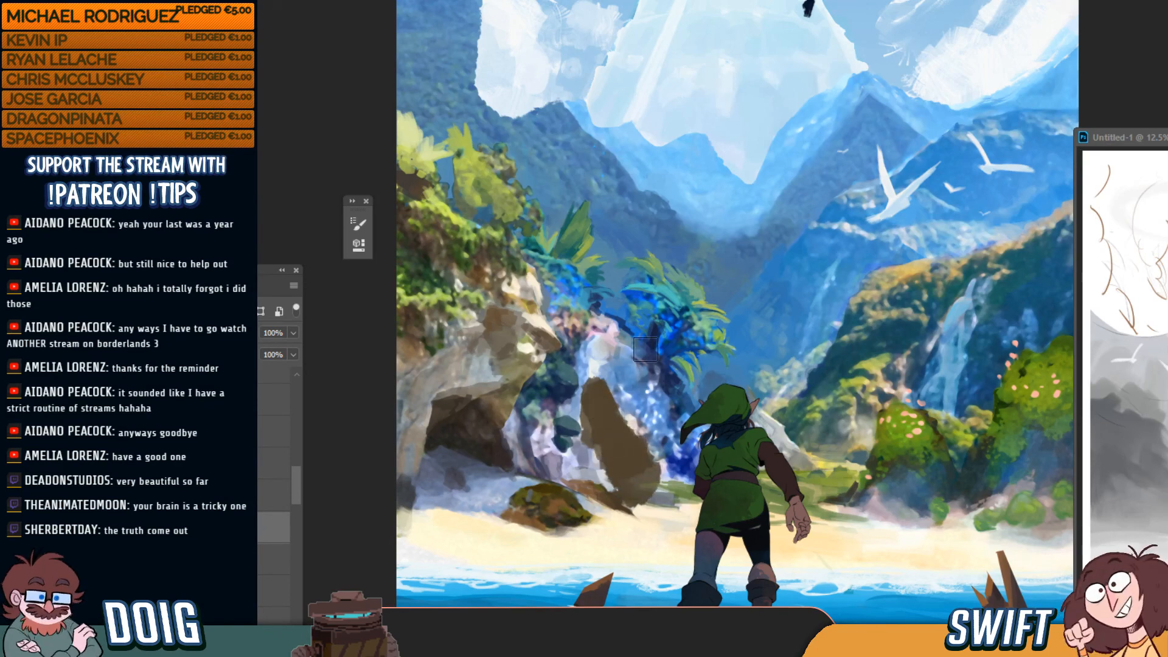
Erase parts of the brown rock strokes to soften them, then sample a light waterfall colour
key(e)
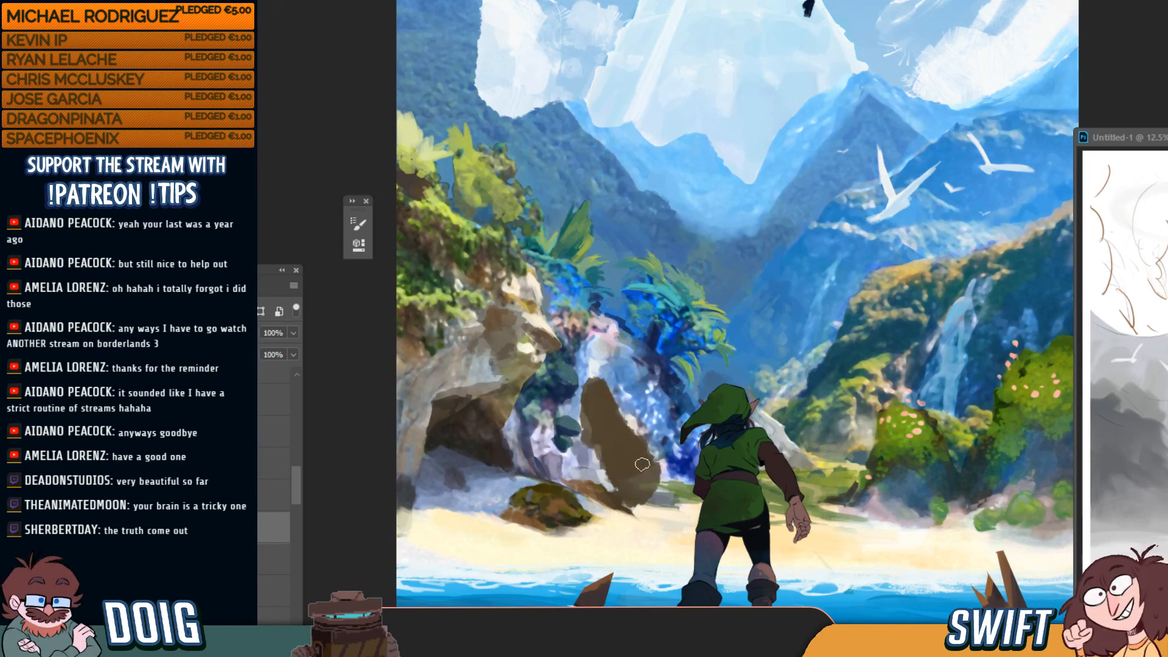
mouse_move(642, 464)
mouse_down()
mouse_move(585, 389)
mouse_move(637, 495)
mouse_move(617, 487)
mouse_move(642, 505)
mouse_up()
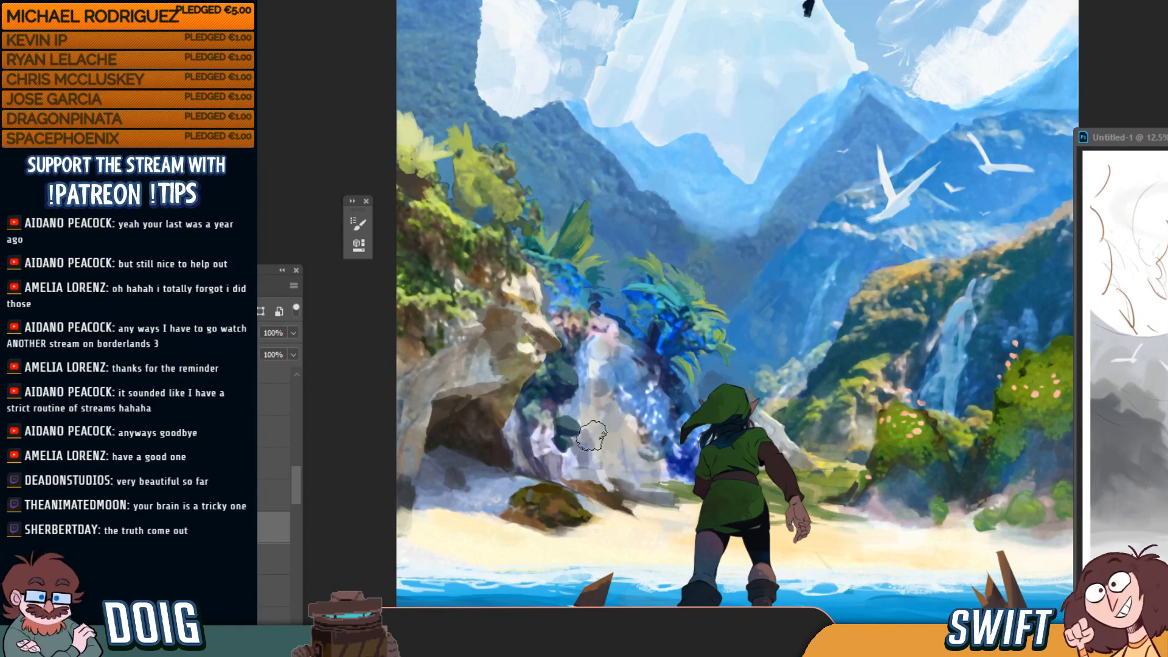
mouse_move(591, 435)
mouse_down()
mouse_move(617, 487)
mouse_move(651, 490)
mouse_move(600, 380)
mouse_move(614, 427)
mouse_move(572, 408)
mouse_move(623, 410)
mouse_move(592, 419)
mouse_move(589, 383)
mouse_move(628, 349)
mouse_move(601, 452)
mouse_move(609, 418)
mouse_move(597, 410)
mouse_move(608, 451)
mouse_move(583, 438)
mouse_move(545, 445)
mouse_up()
key(b)
alt+click(632, 436)
key(e)
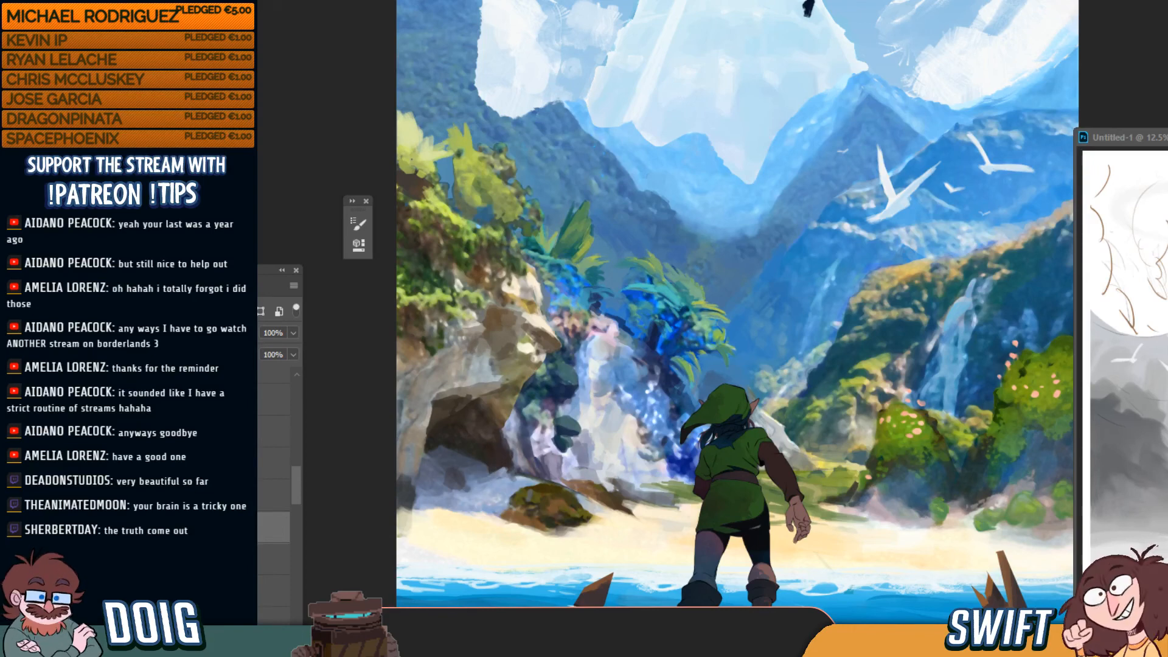
Hide the Link layer, zoom out to the whole canvas, then switch to the mirrored reference image
drag(297, 476, 302, 381)
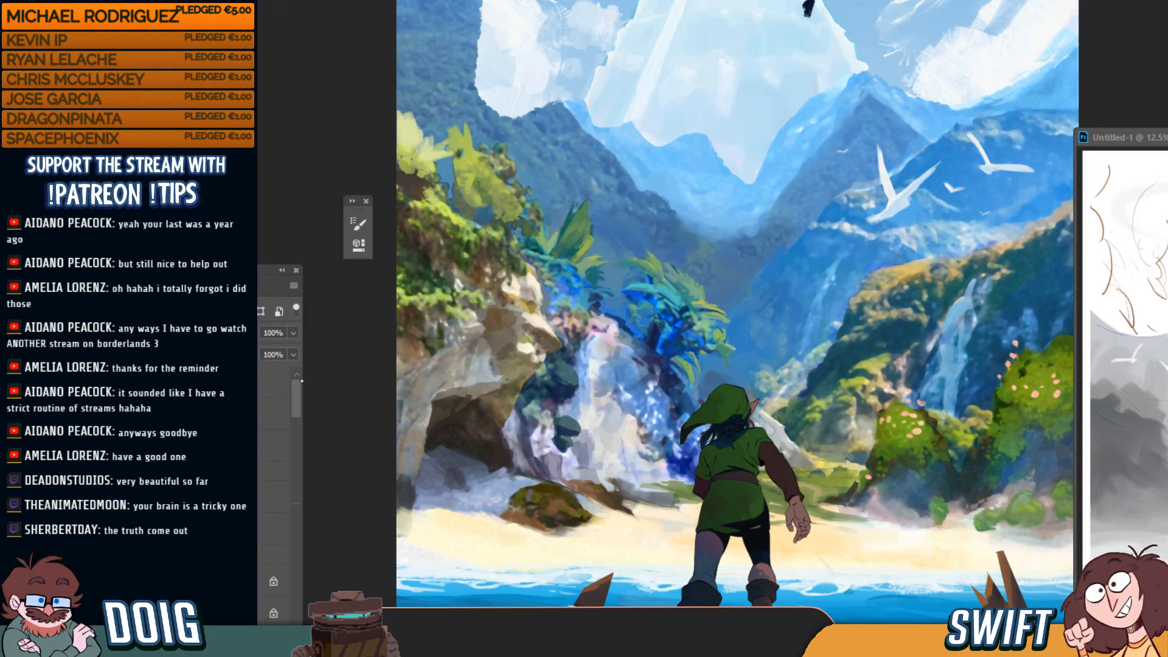
click(124, 414)
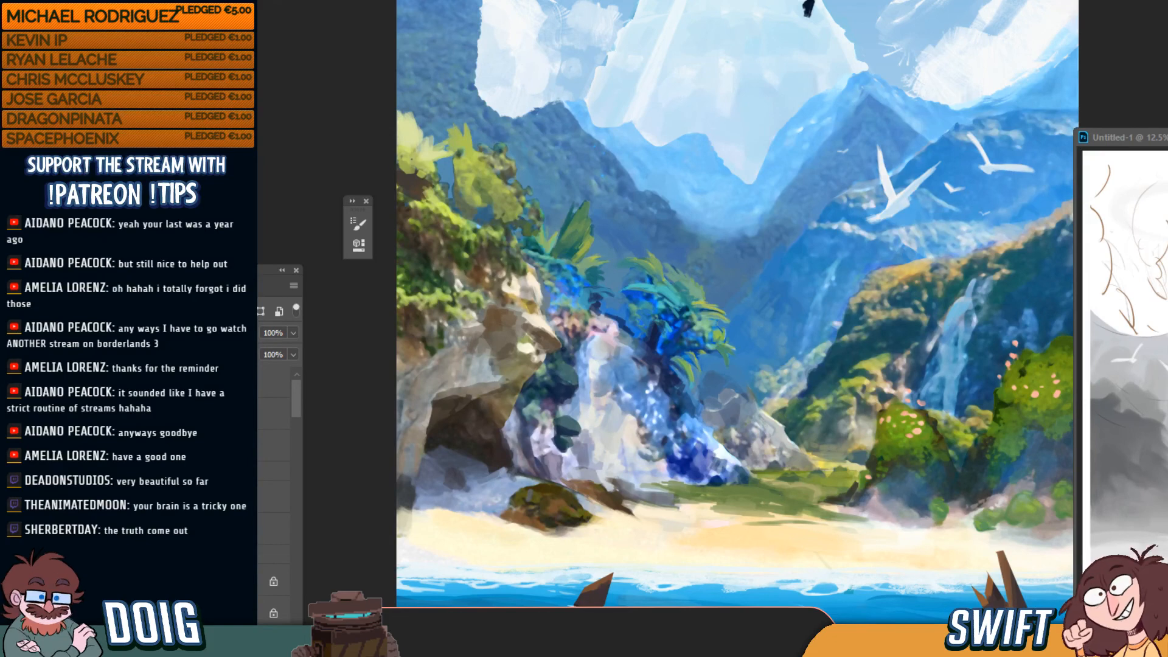
key(ctrl+minus)
key(ctrl+minus)
key(ctrl+minus)
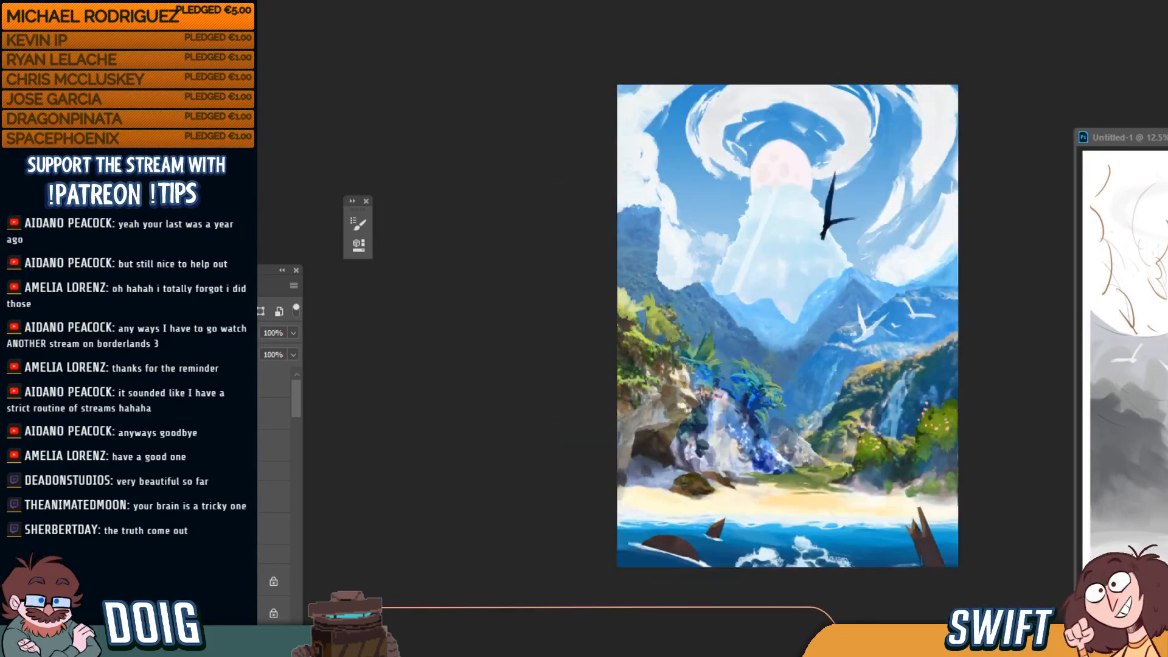
key(ctrl+plus)
key(ctrl+plus)
key(ctrl+plus)
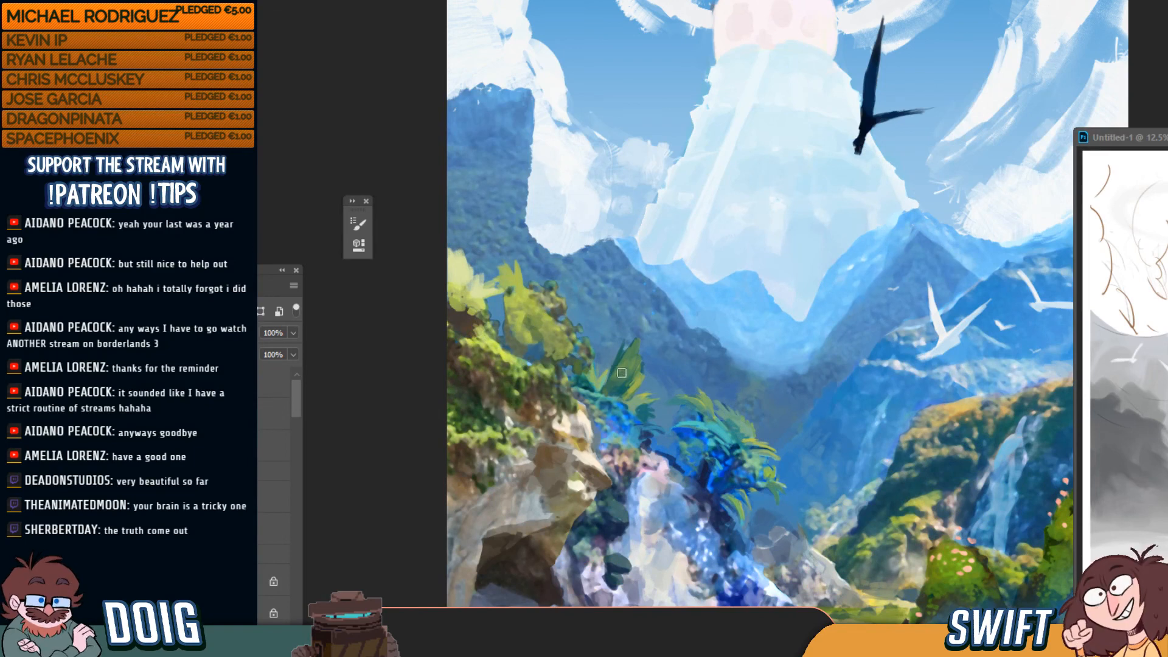
key(ctrl+minus)
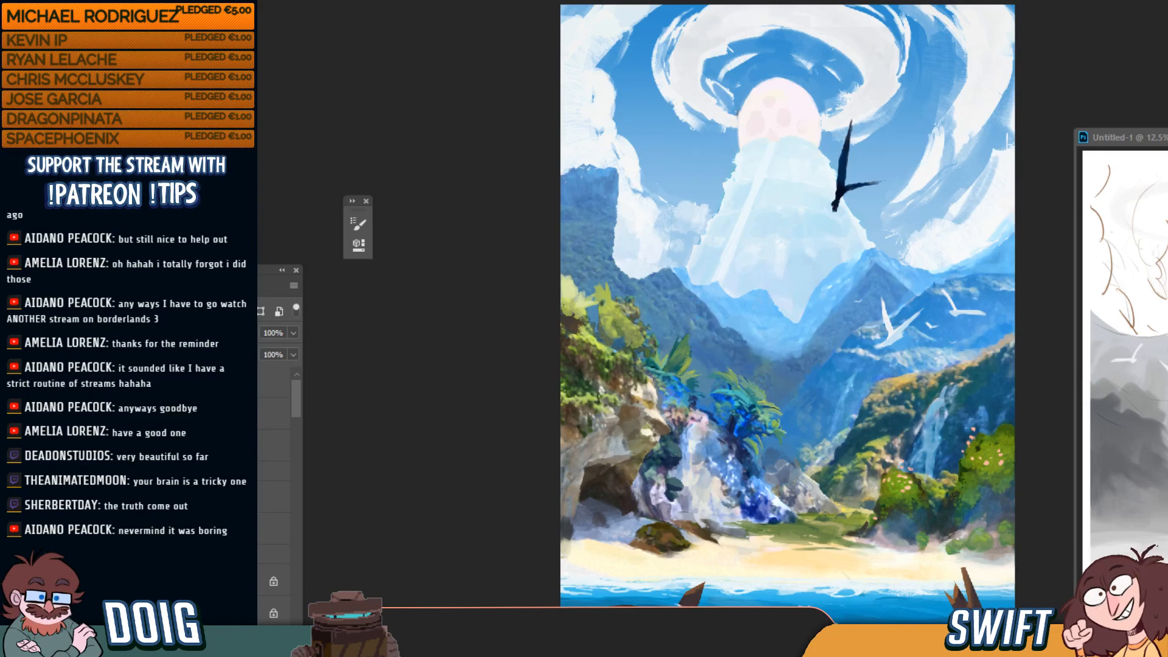
key(alt+Tab)
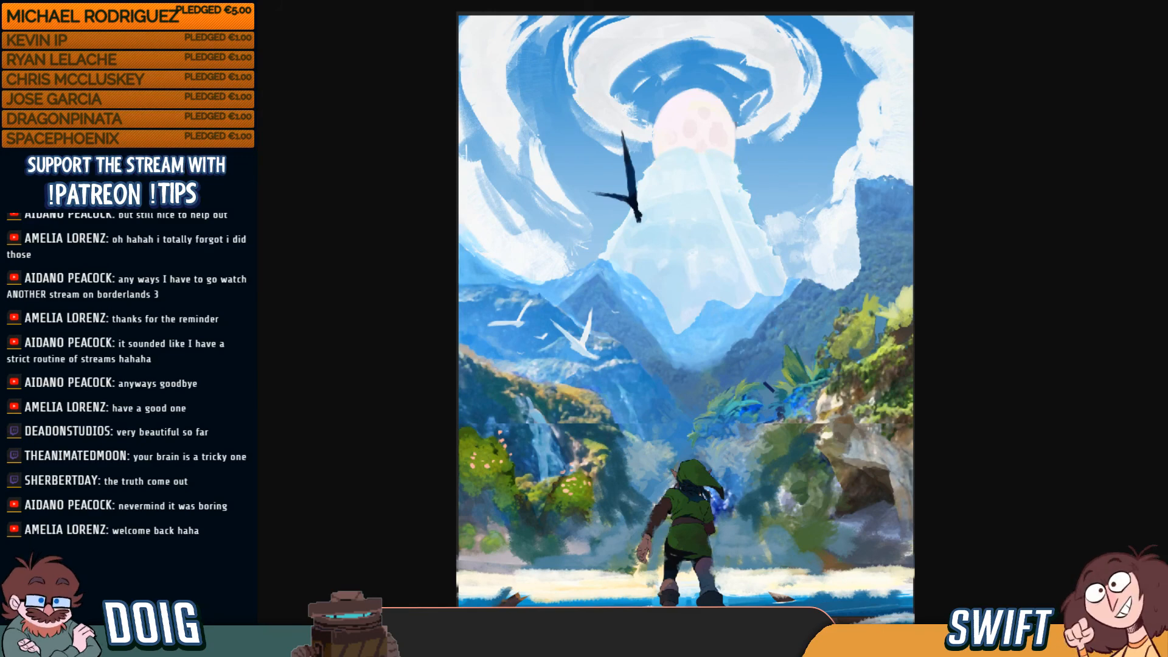
Restore down and minimize the full-screen Chrome image window
click(801, 9)
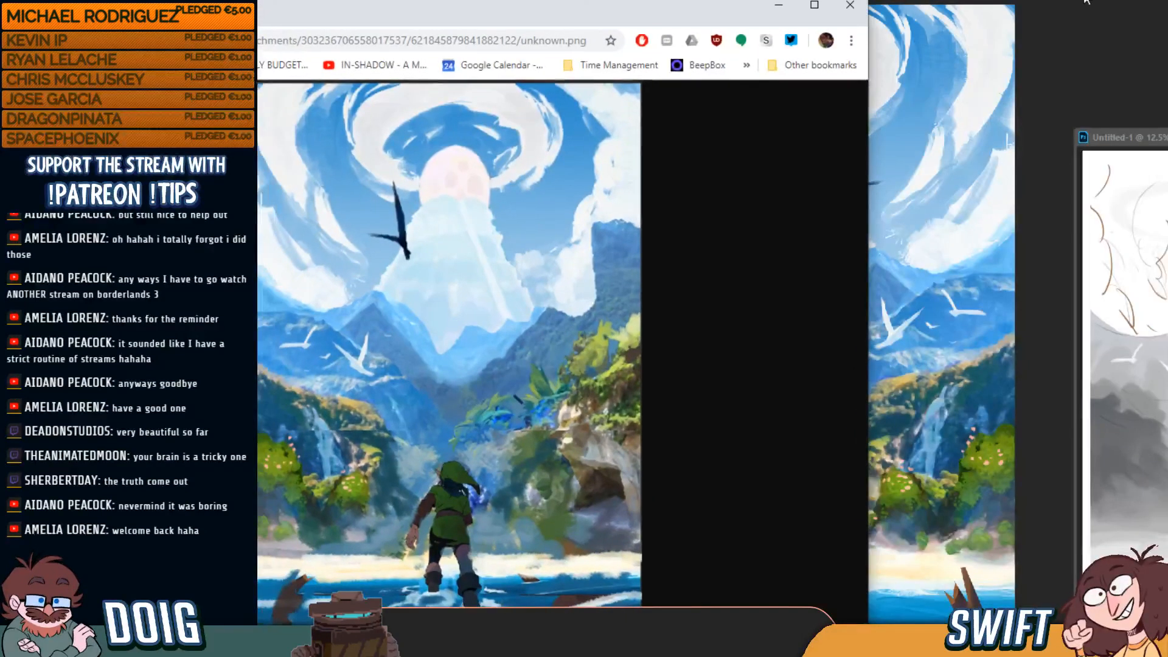
click(788, 7)
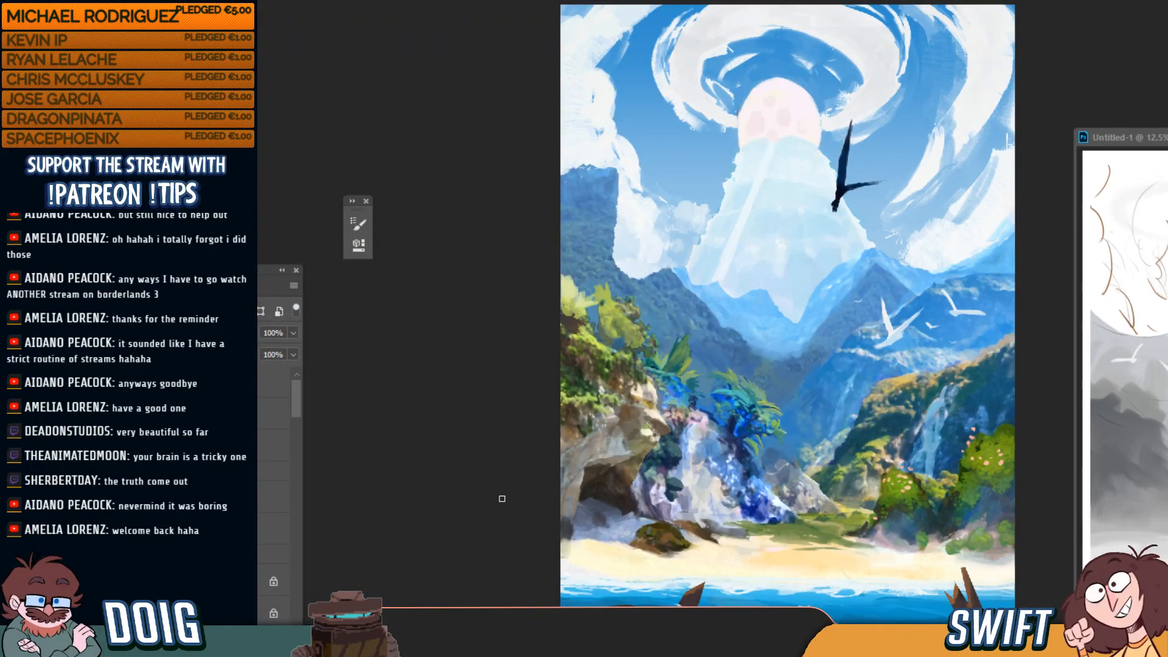
Select the bottom layer and make the Link character layer visible again
key(ctrl+minus)
key(ctrl+plus)
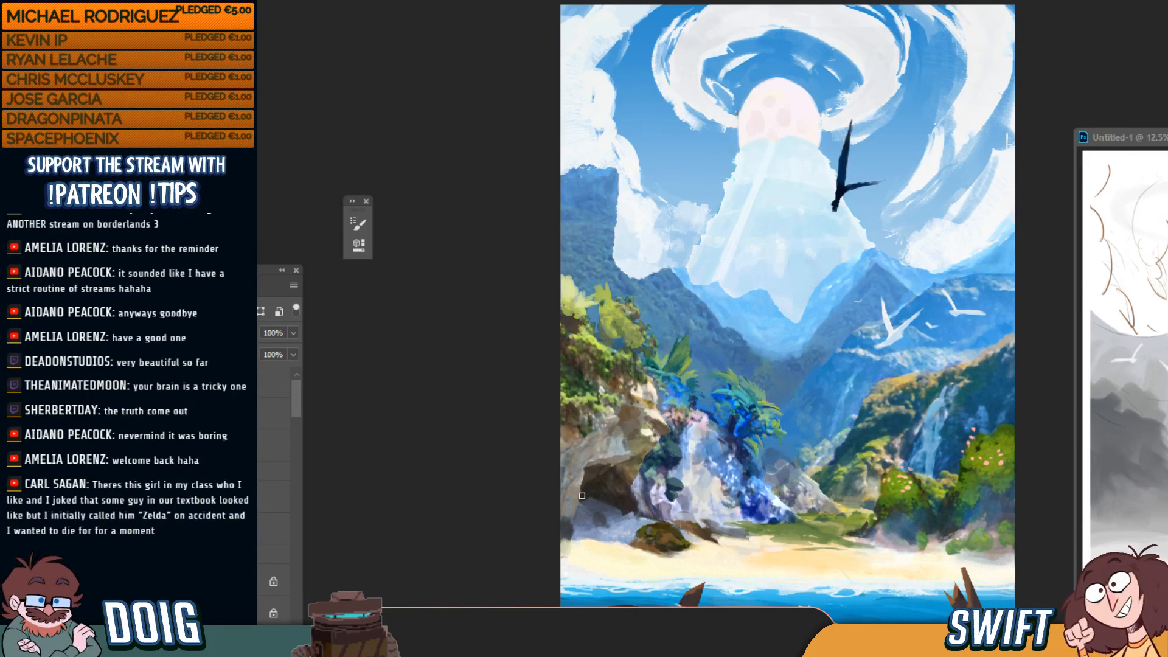
ctrl+click(693, 590)
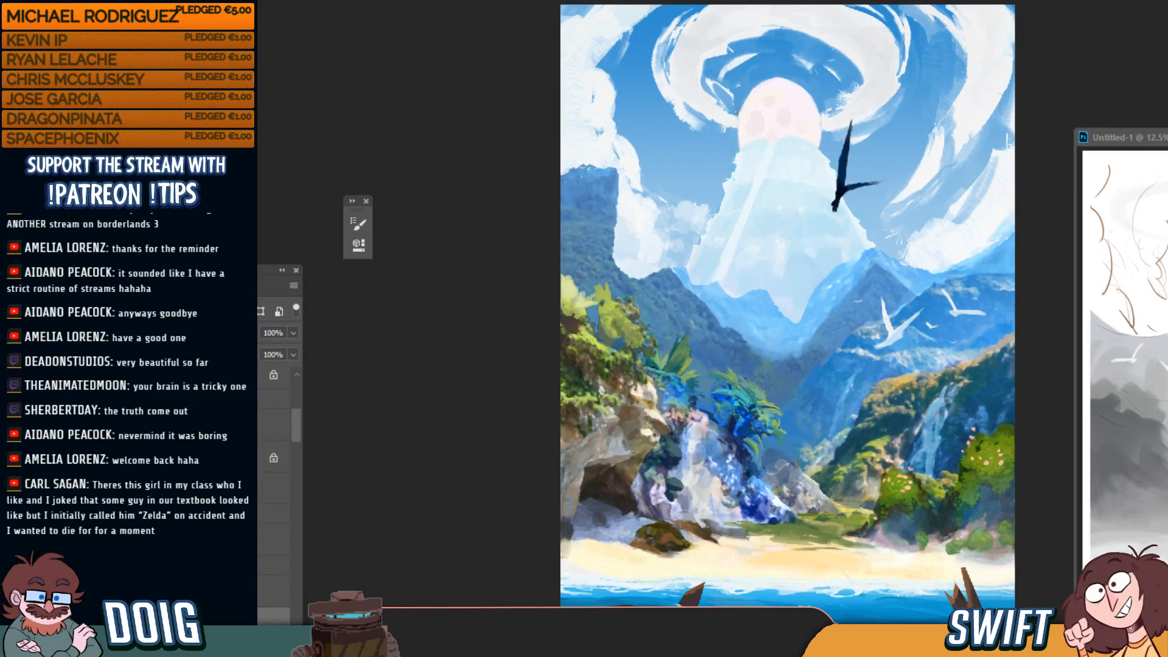
drag(296, 425, 303, 387)
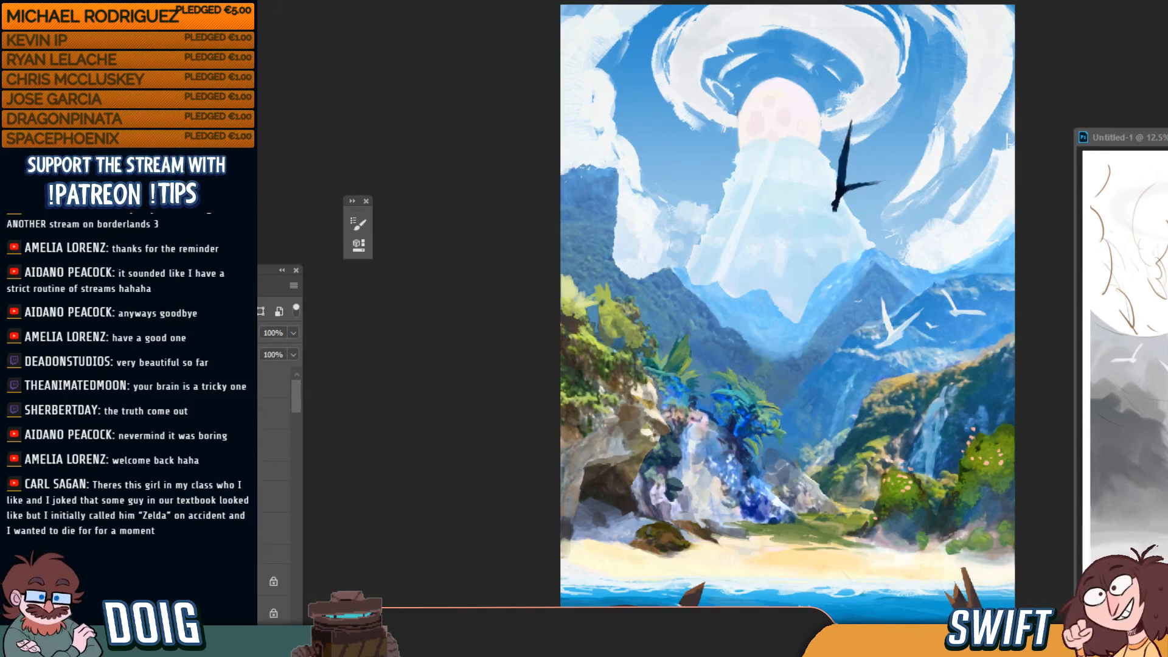
key(ctrl+comma)
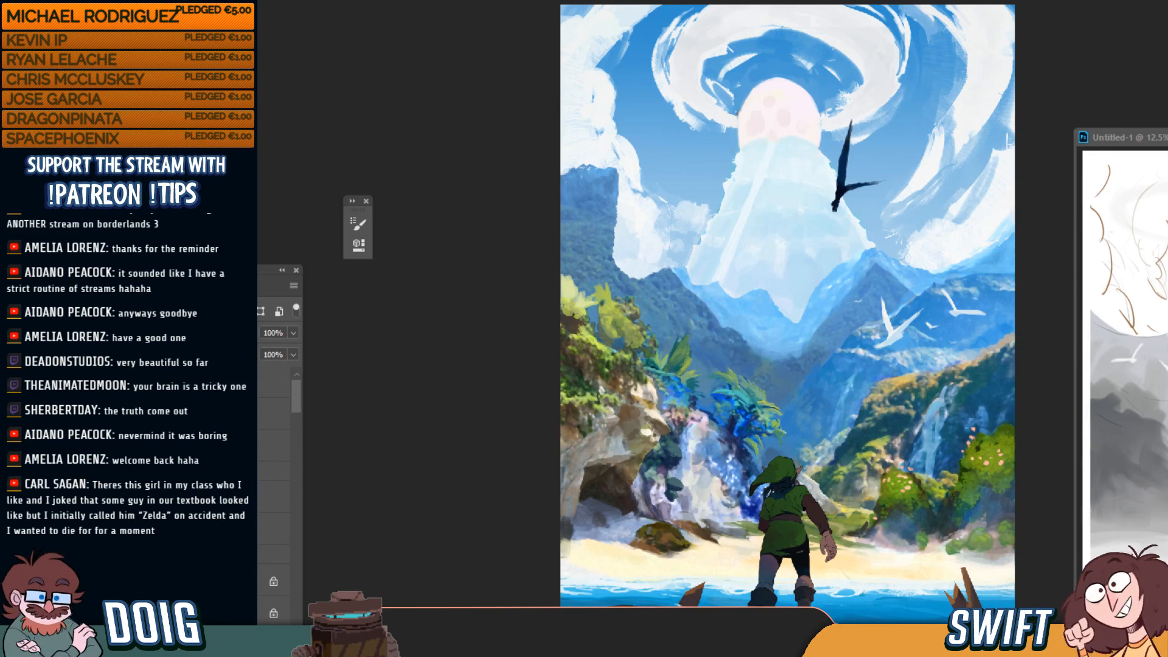
Free-transform the patch at Link's feet to be shorter and shifted left, then deselect
key(ctrl+t)
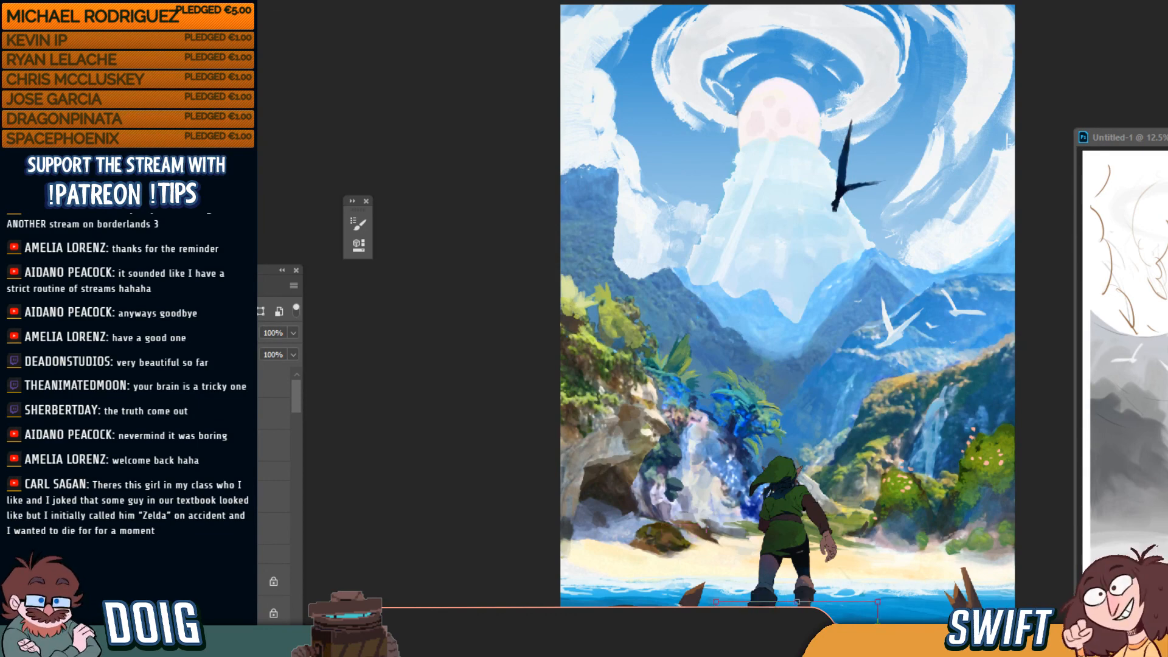
drag(797, 651, 808, 630)
drag(878, 630, 889, 630)
drag(806, 635, 806, 635)
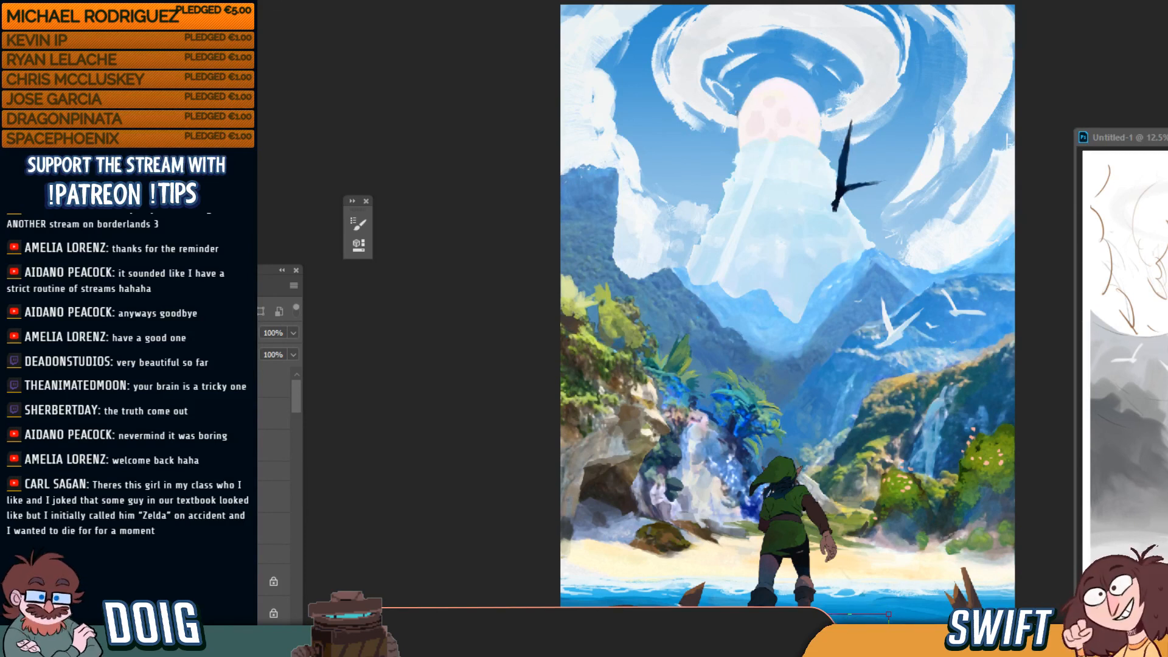
drag(711, 633, 718, 633)
drag(820, 633, 812, 632)
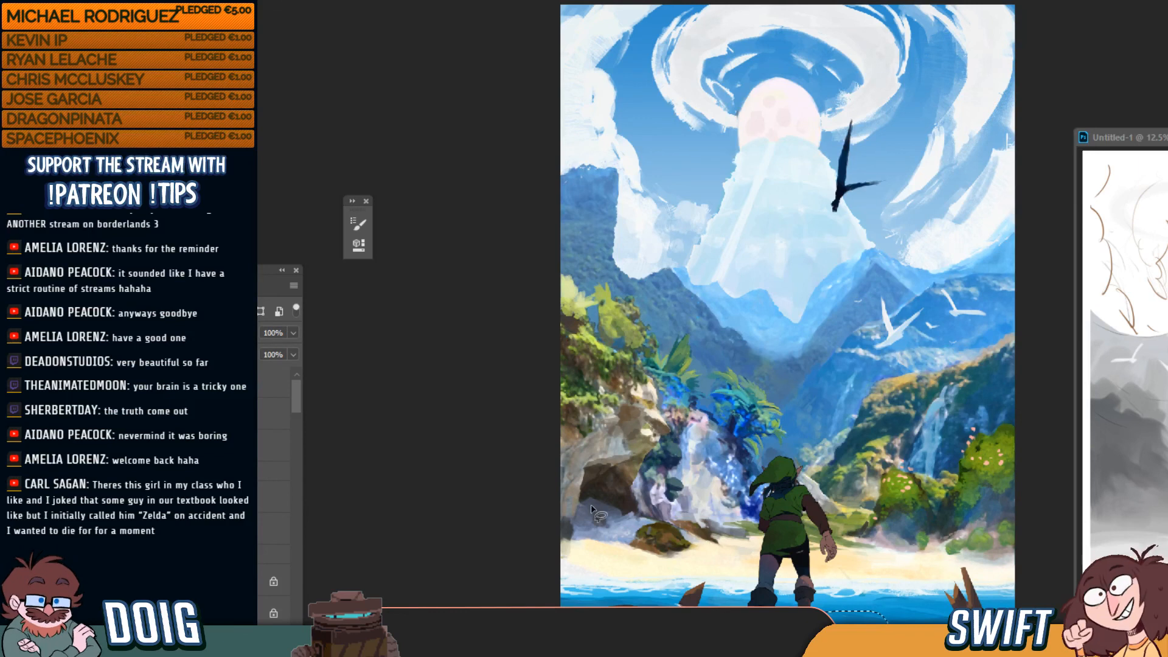
key(ctrl+d)
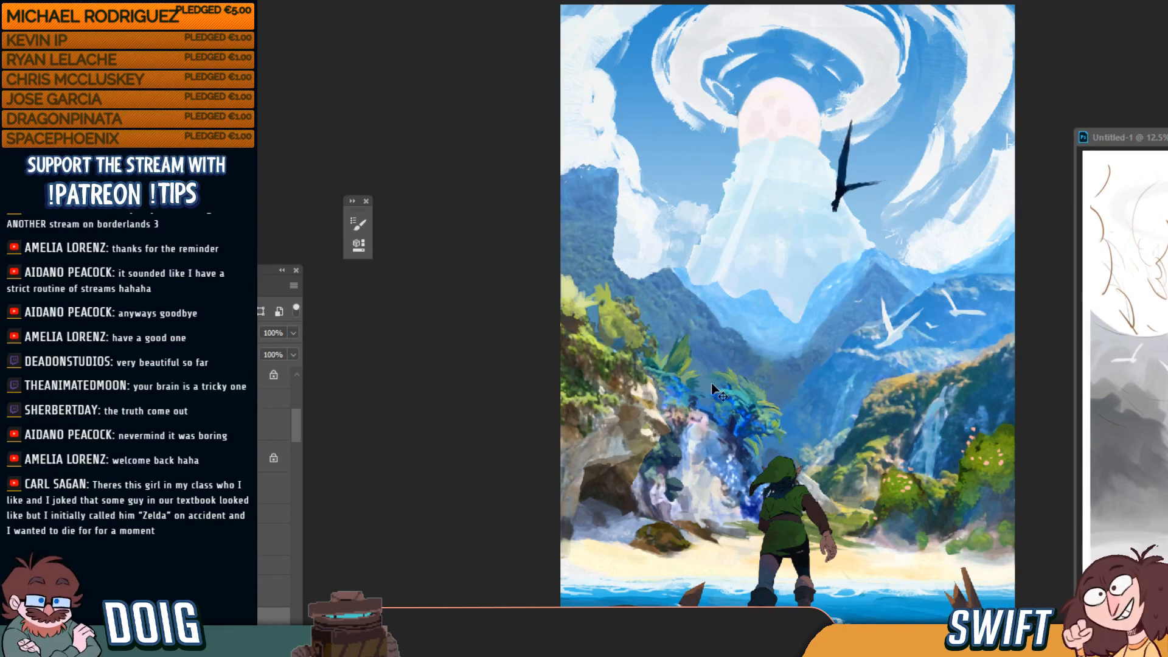
mouse_move(560, 652)
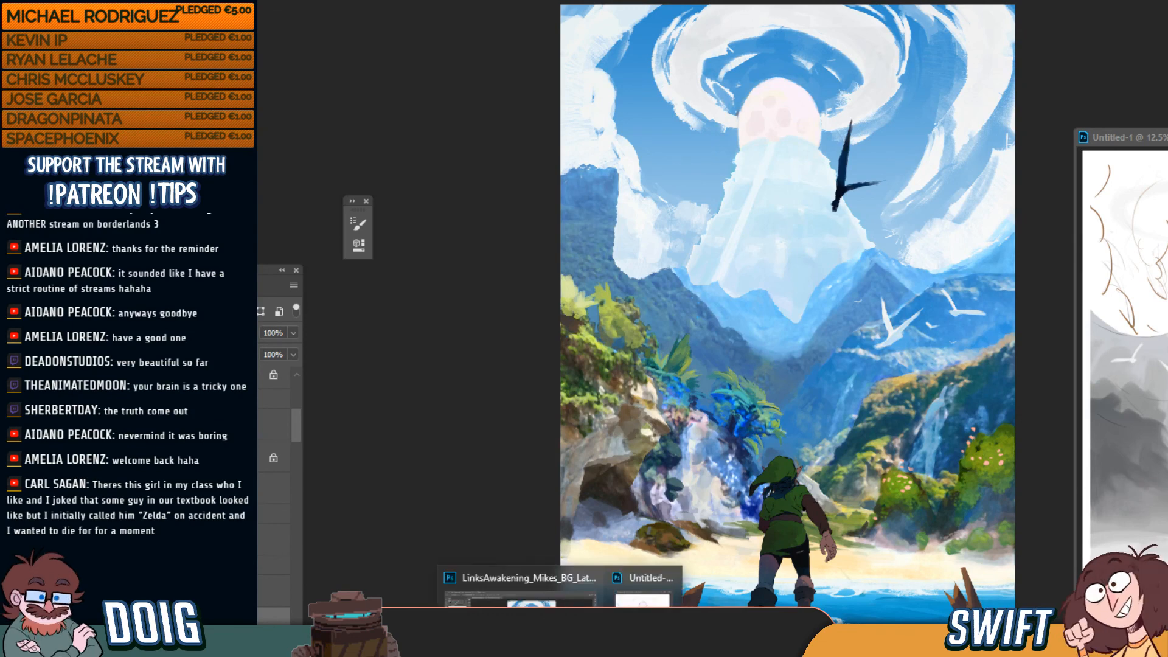
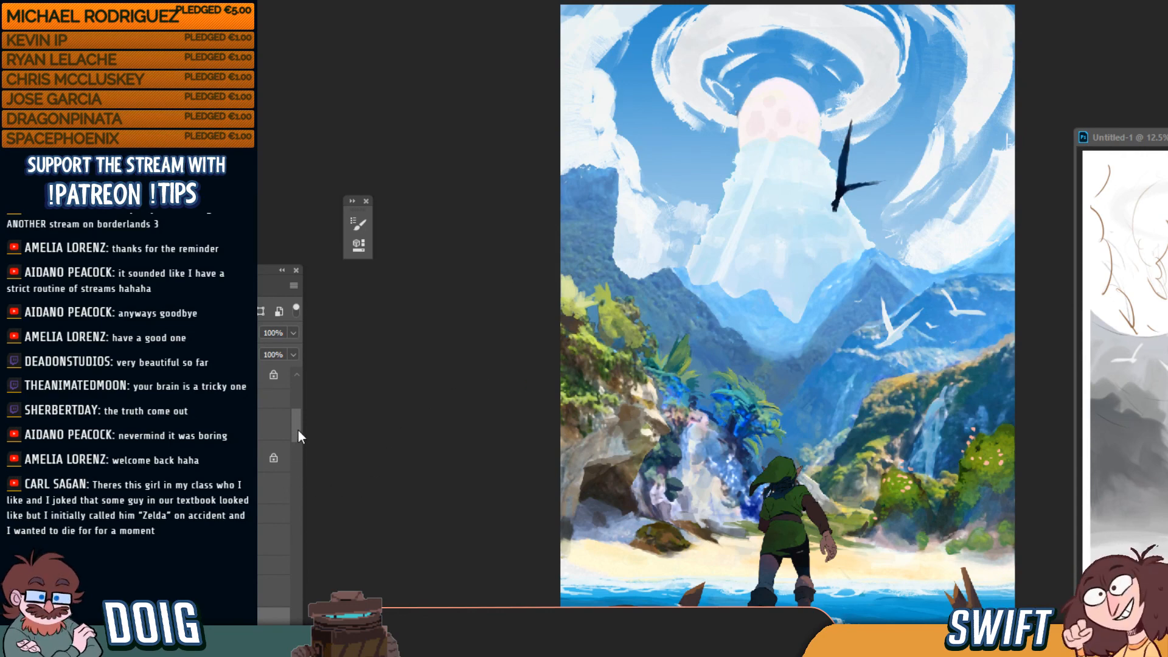
Collapse the open layer group and select the lower landscape layer in the Layers panel
drag(296, 429, 295, 441)
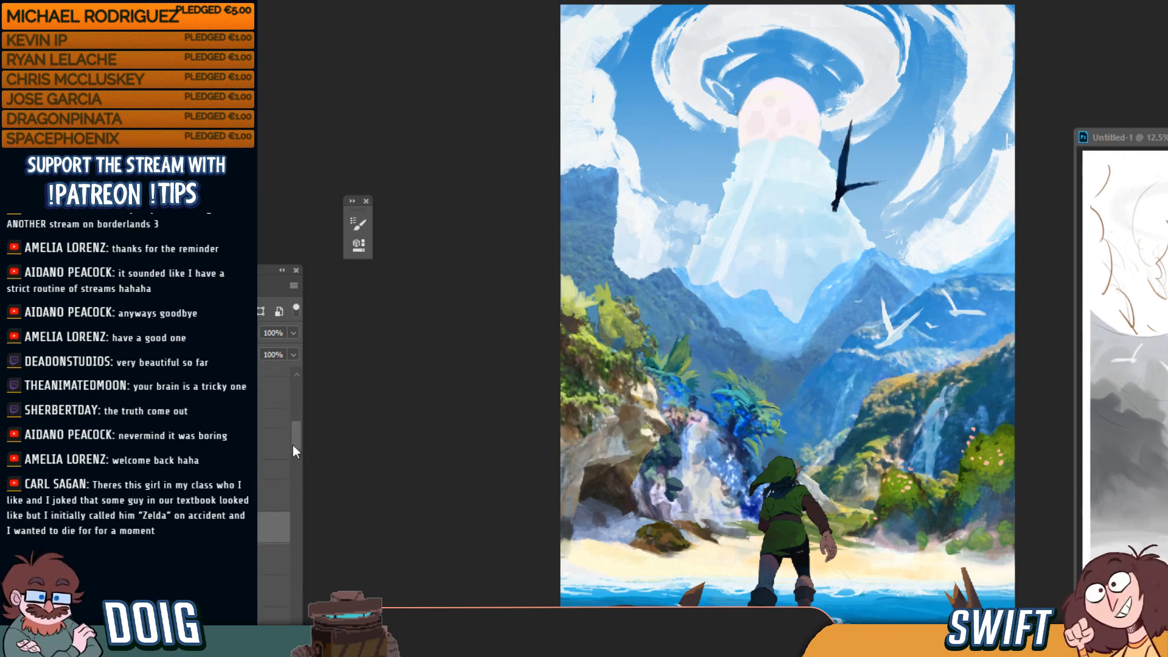
click(273, 469)
click(137, 470)
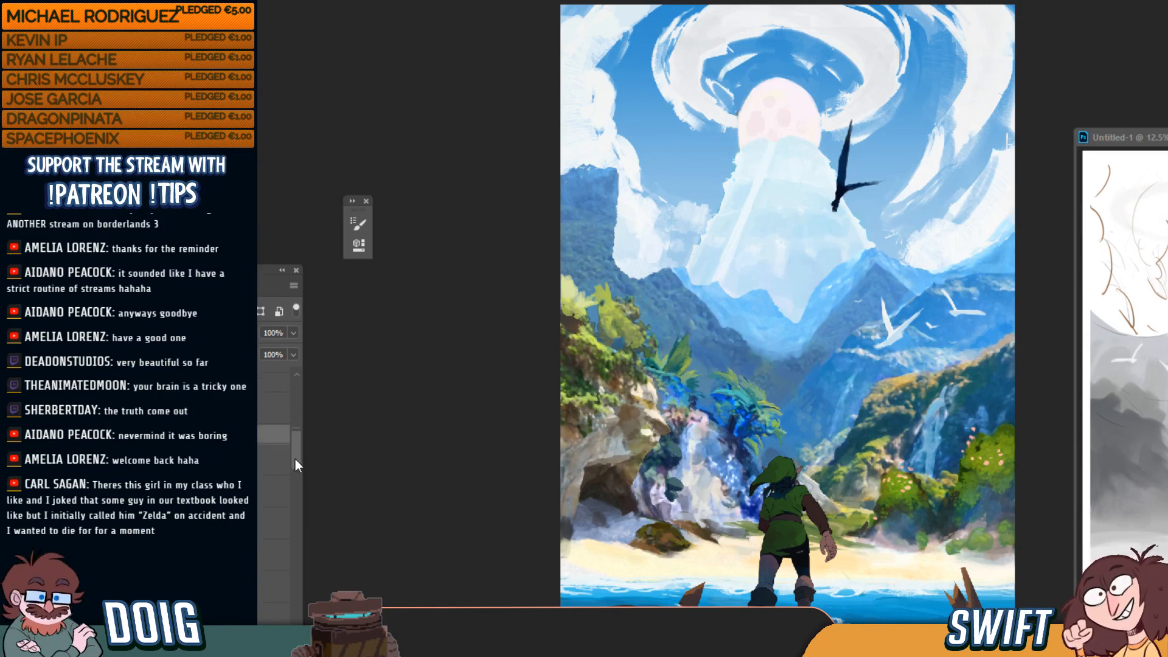
drag(294, 459, 295, 461)
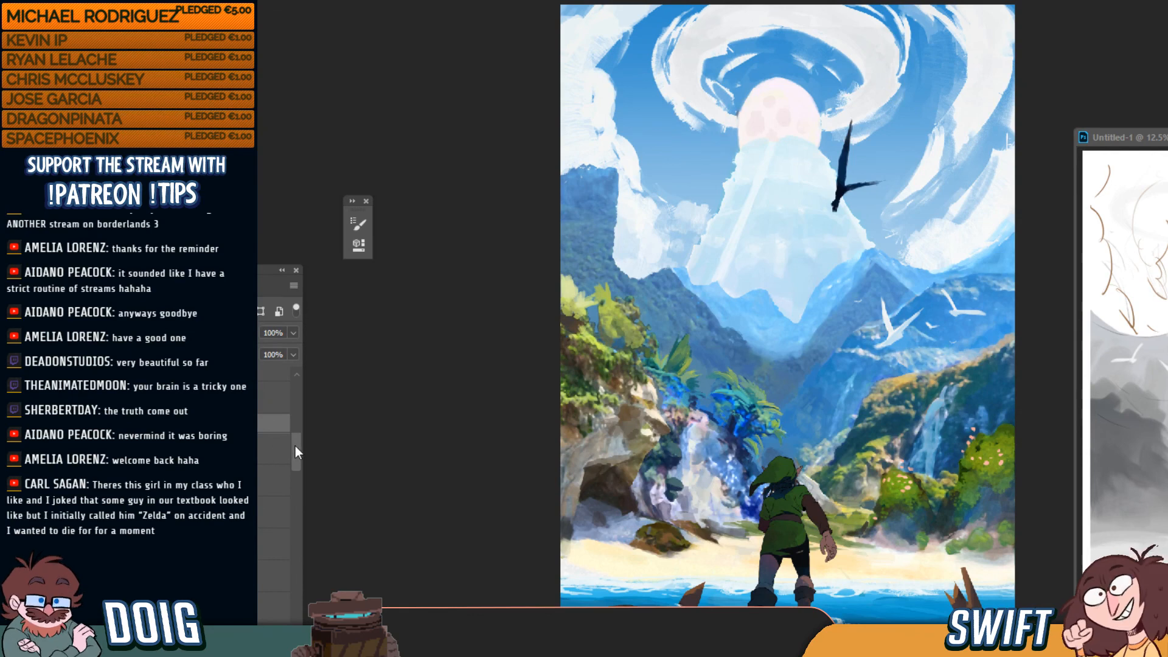
drag(295, 451, 295, 454)
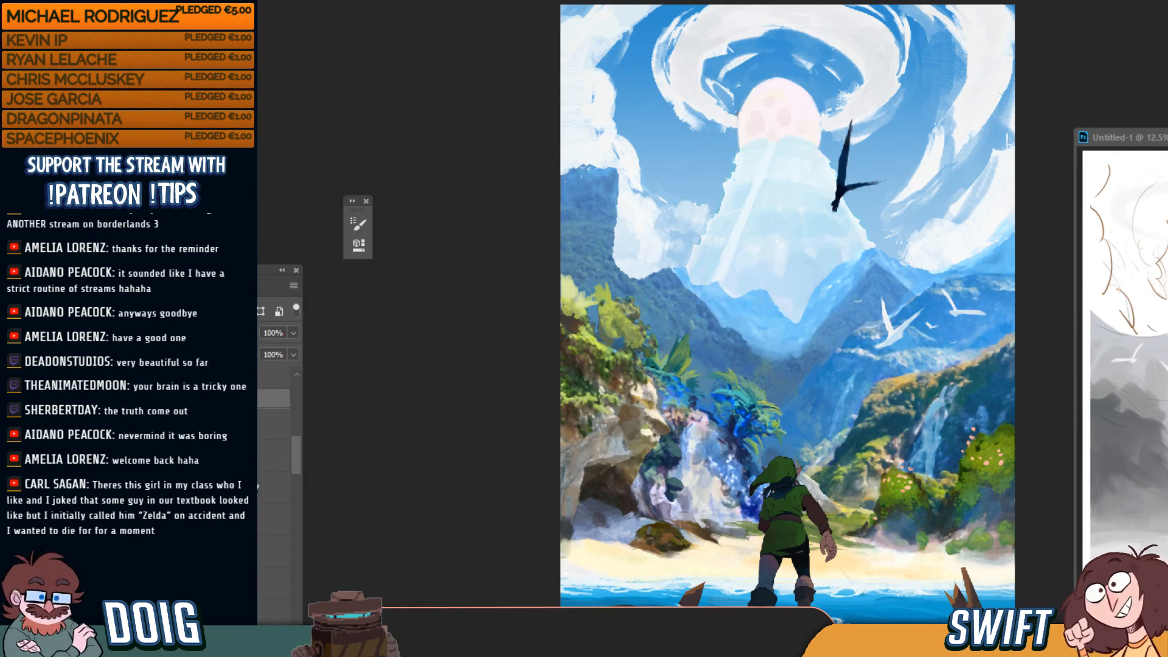
click(252, 488)
key(ctrl+t)
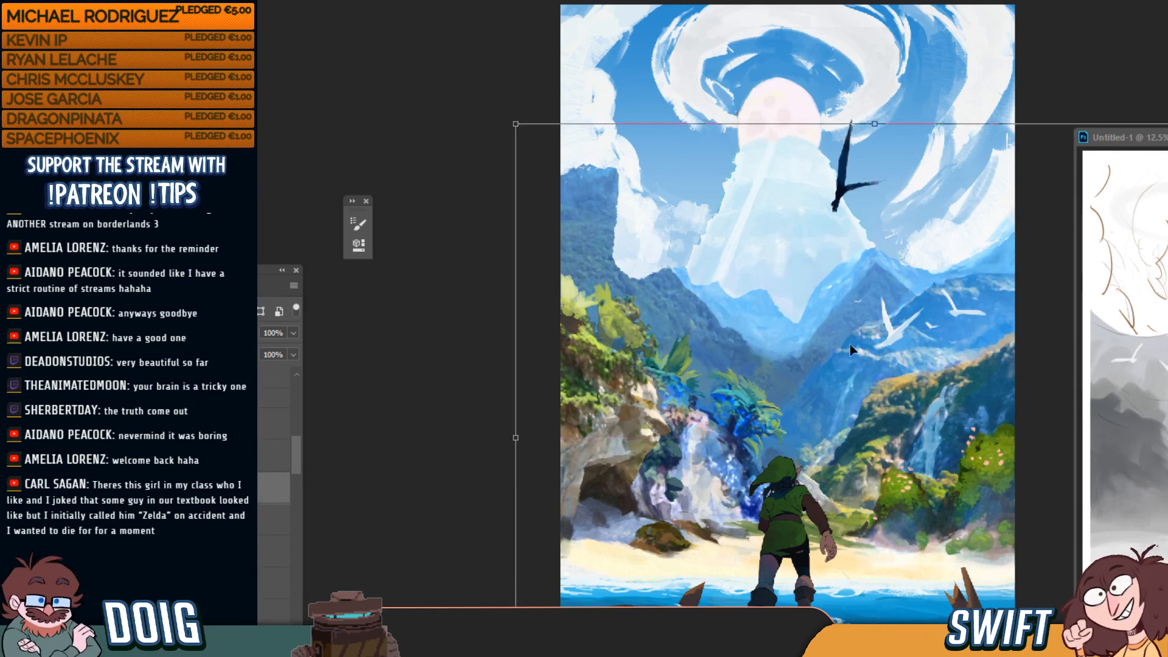
drag(874, 125, 861, 235)
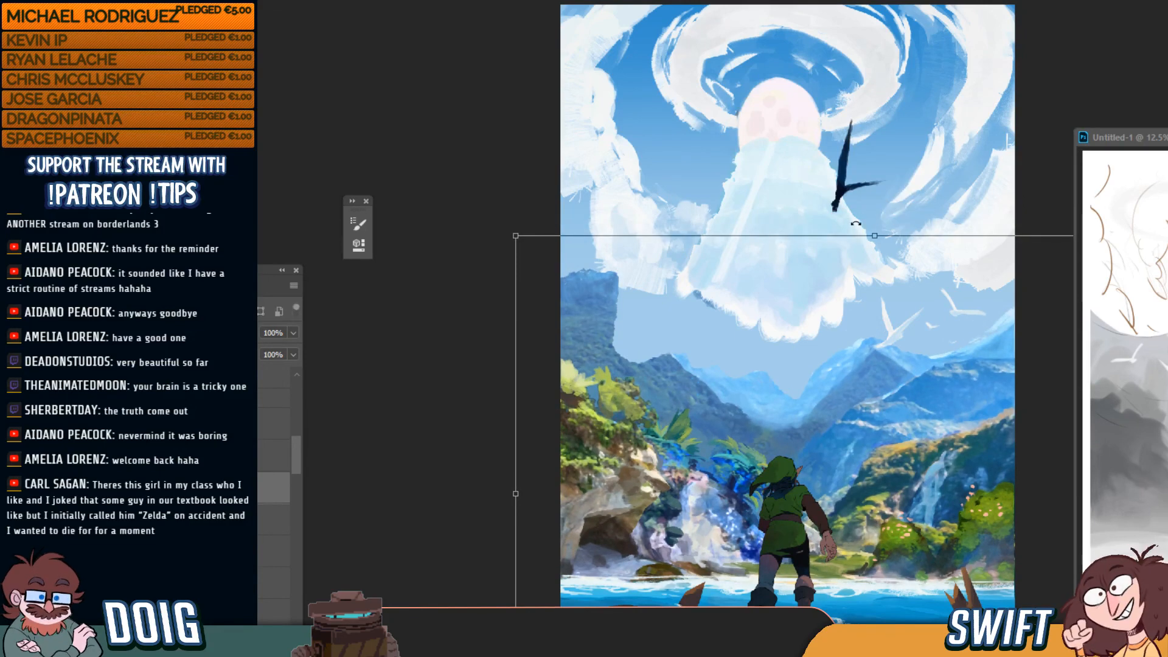
mouse_move(899, 450)
mouse_down()
mouse_move(890, 416)
mouse_move(895, 440)
mouse_up()
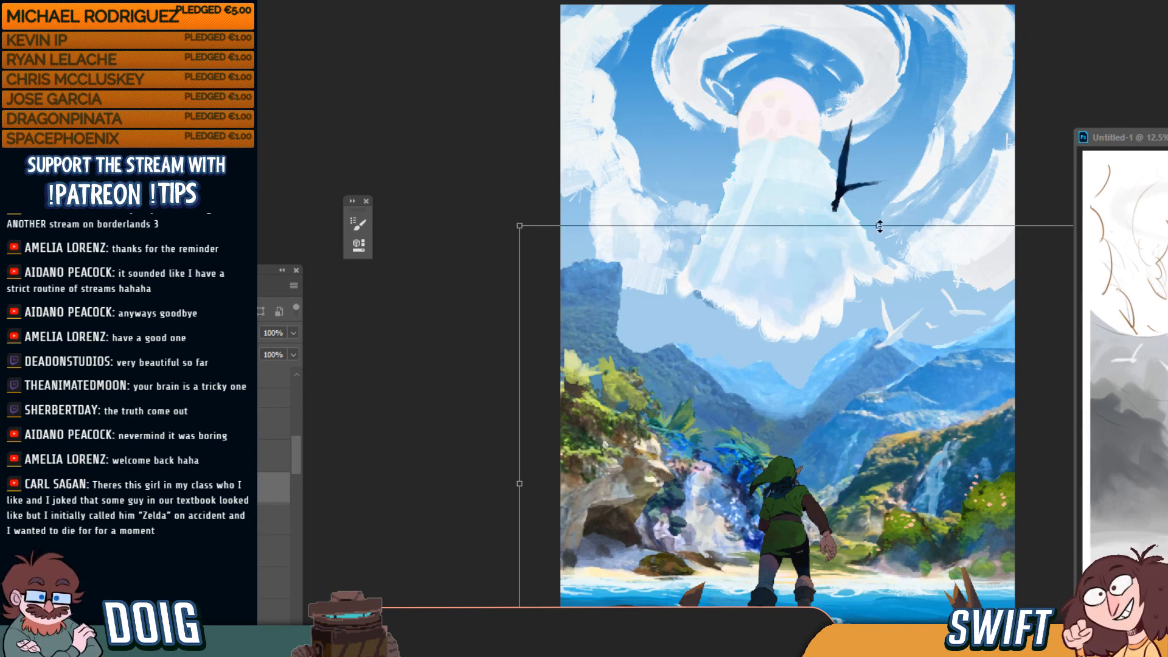
drag(879, 226, 875, 189)
drag(915, 371, 917, 377)
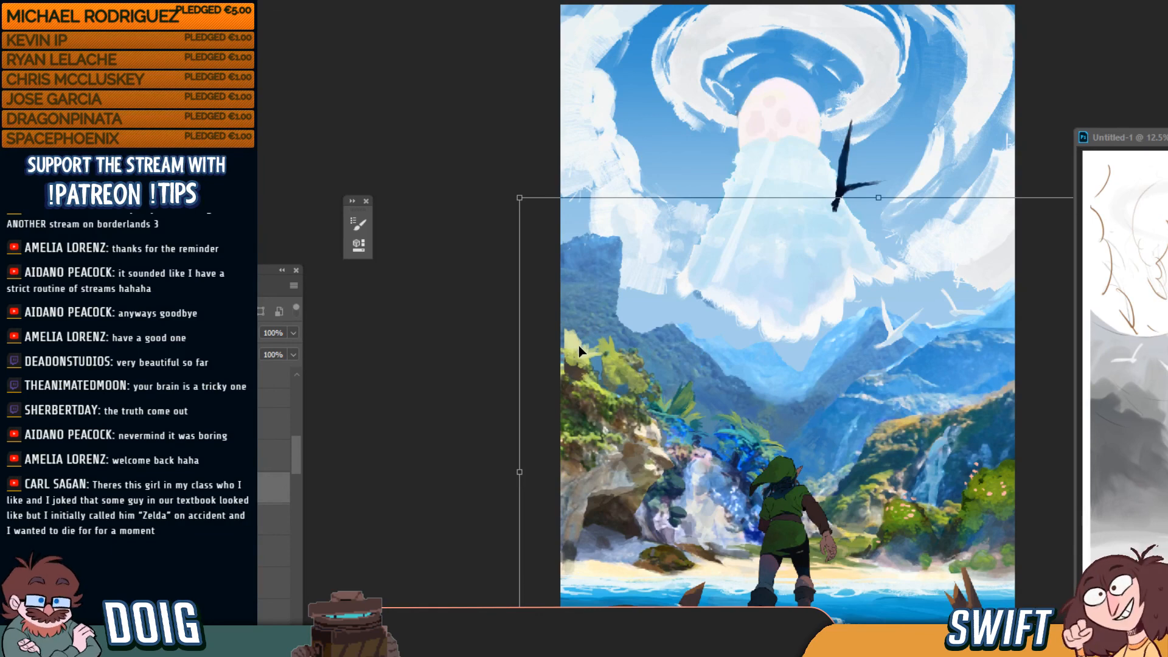
key(Return)
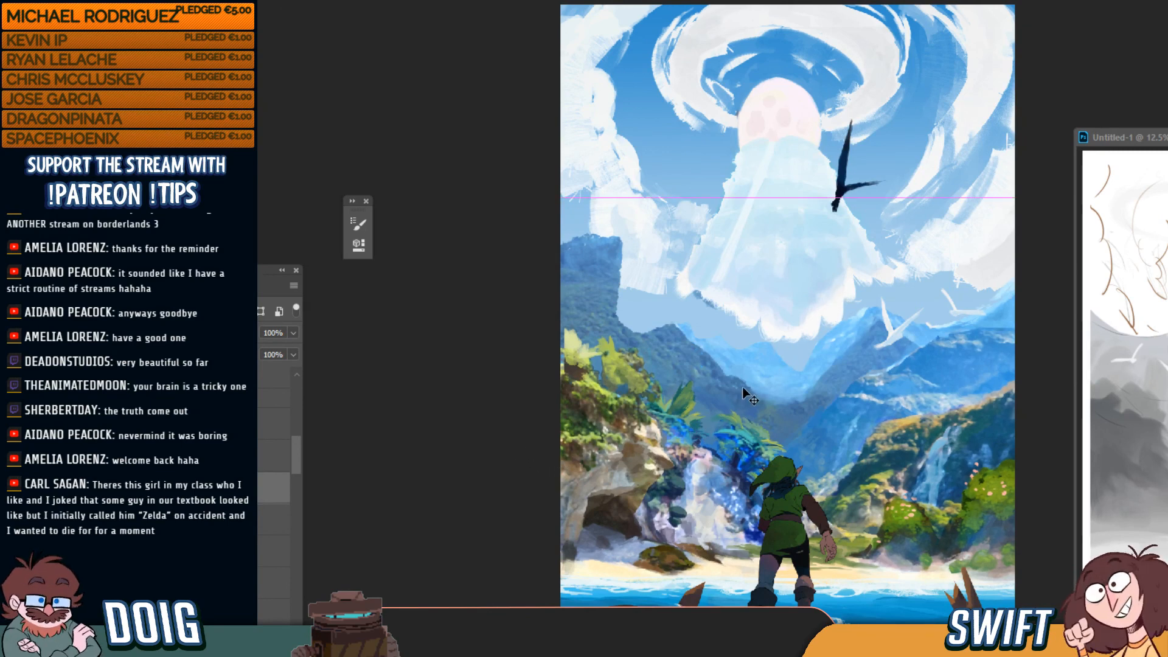
key(ctrl+z)
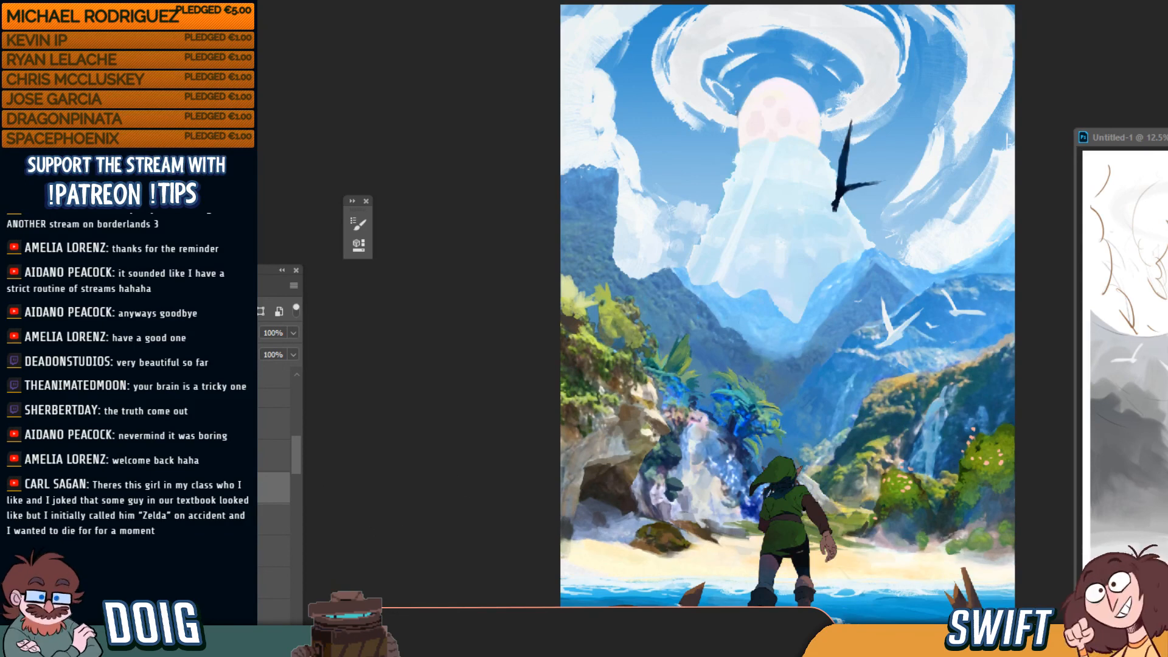
Merge two layer pairs down with Ctrl+E to combine them
drag(298, 461, 299, 475)
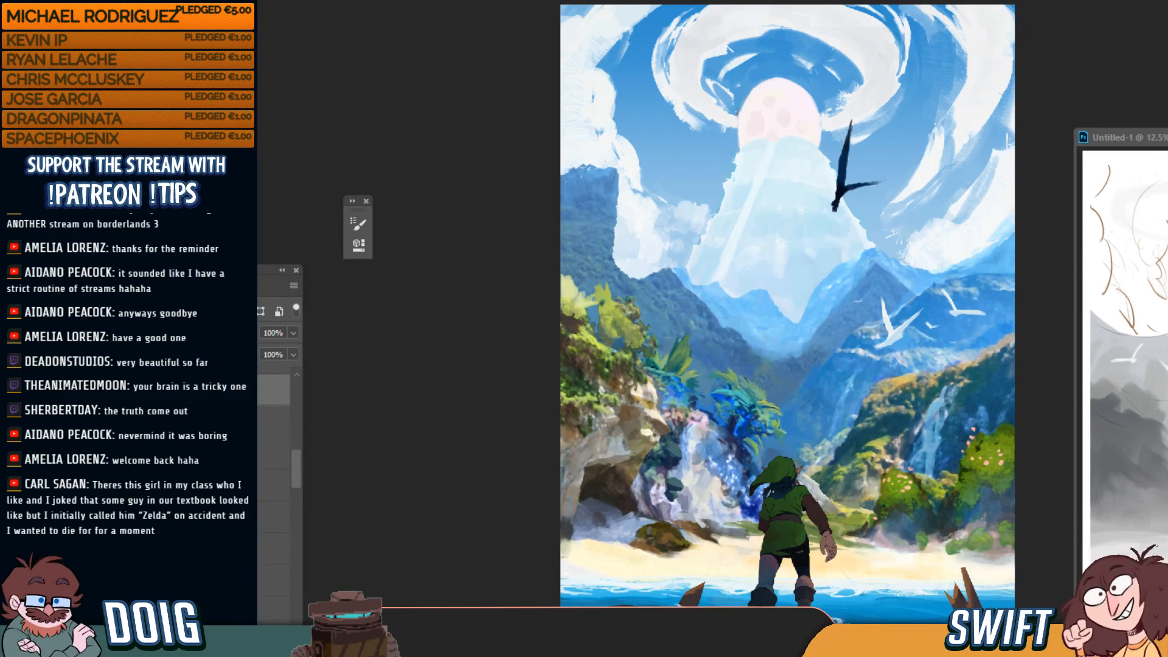
key(ctrl+e)
key(ctrl+e)
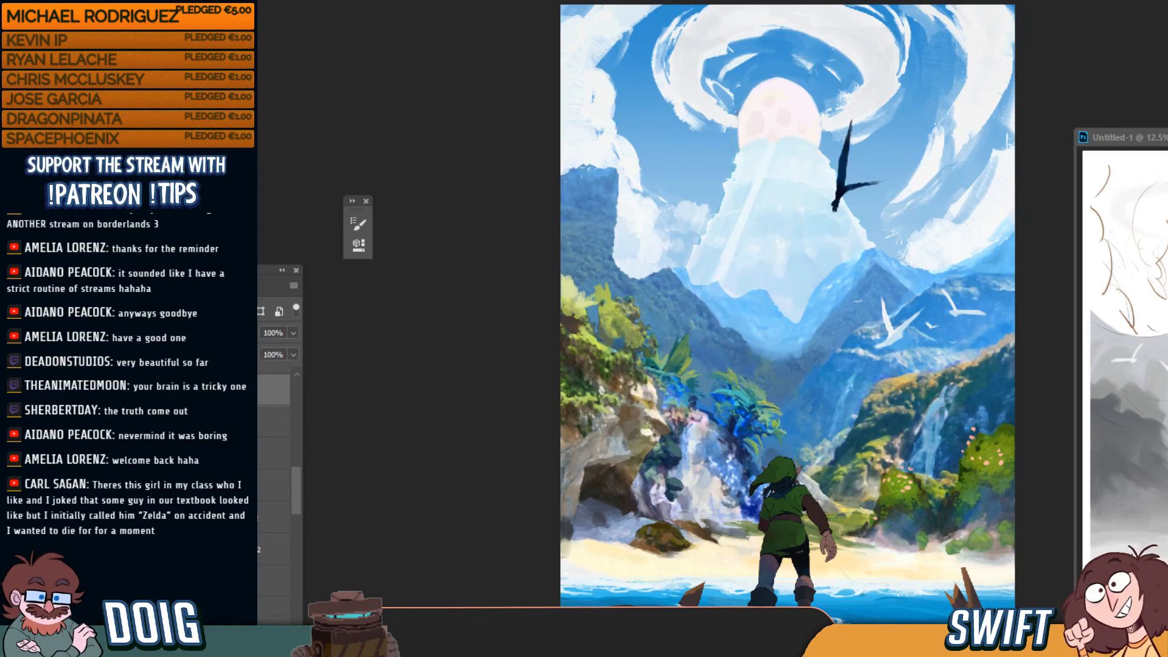
click(273, 517)
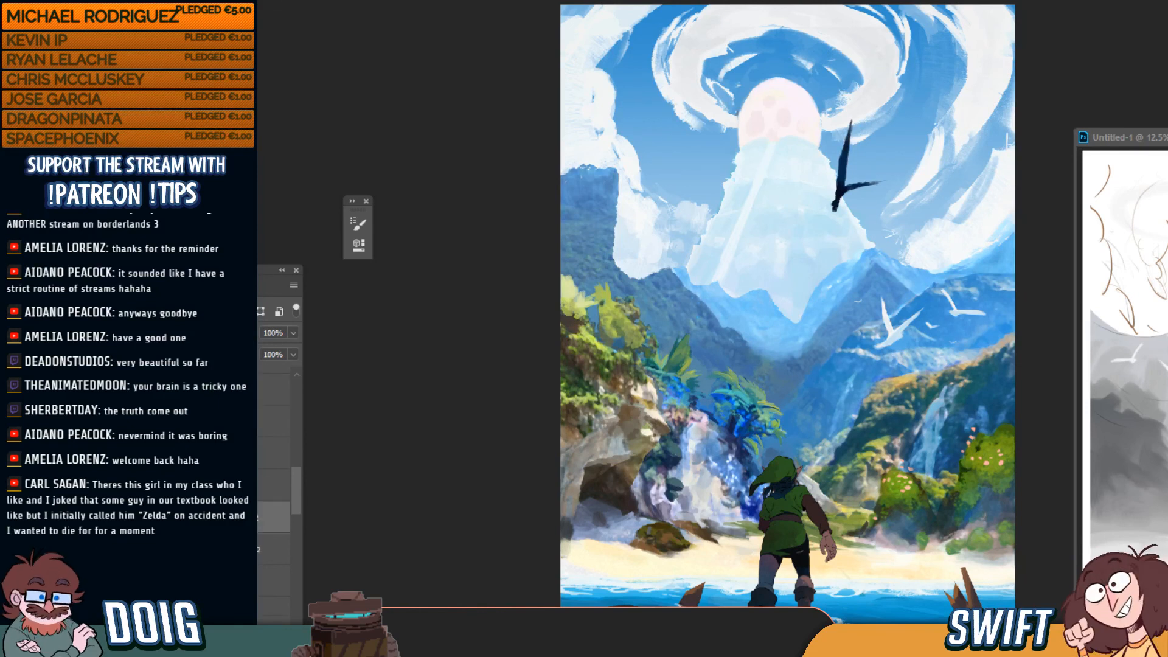
key(ctrl+e)
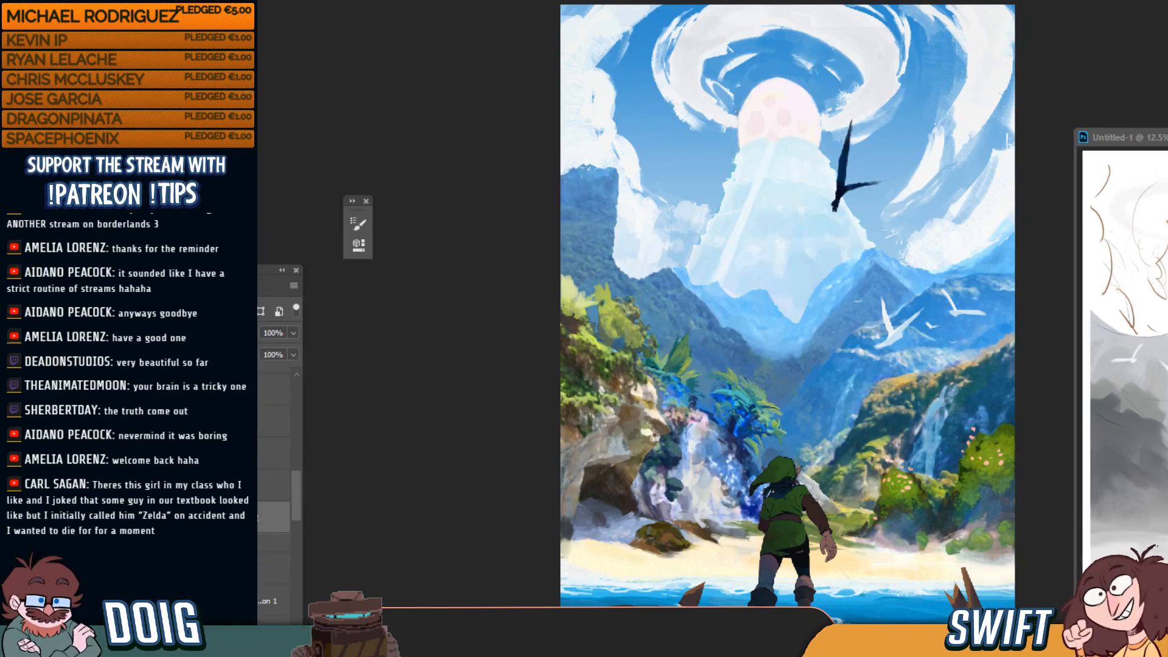
Collapse the layer group and select the foreground layers together
click(158, 543)
click(273, 543)
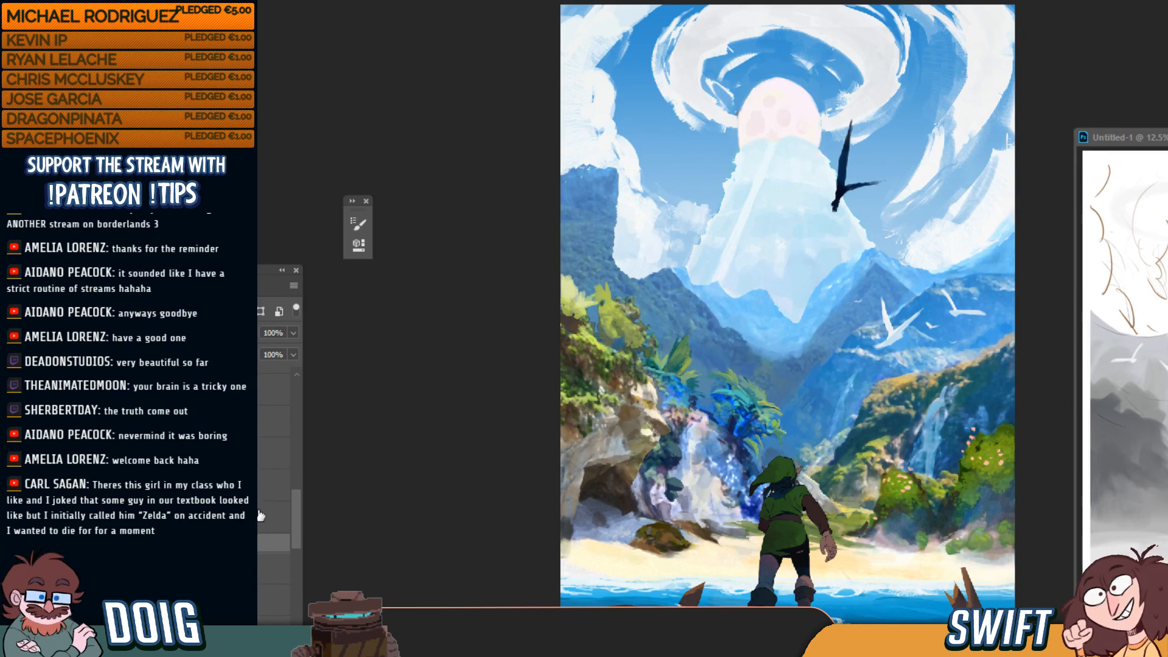
click(274, 517)
shift+click(273, 421)
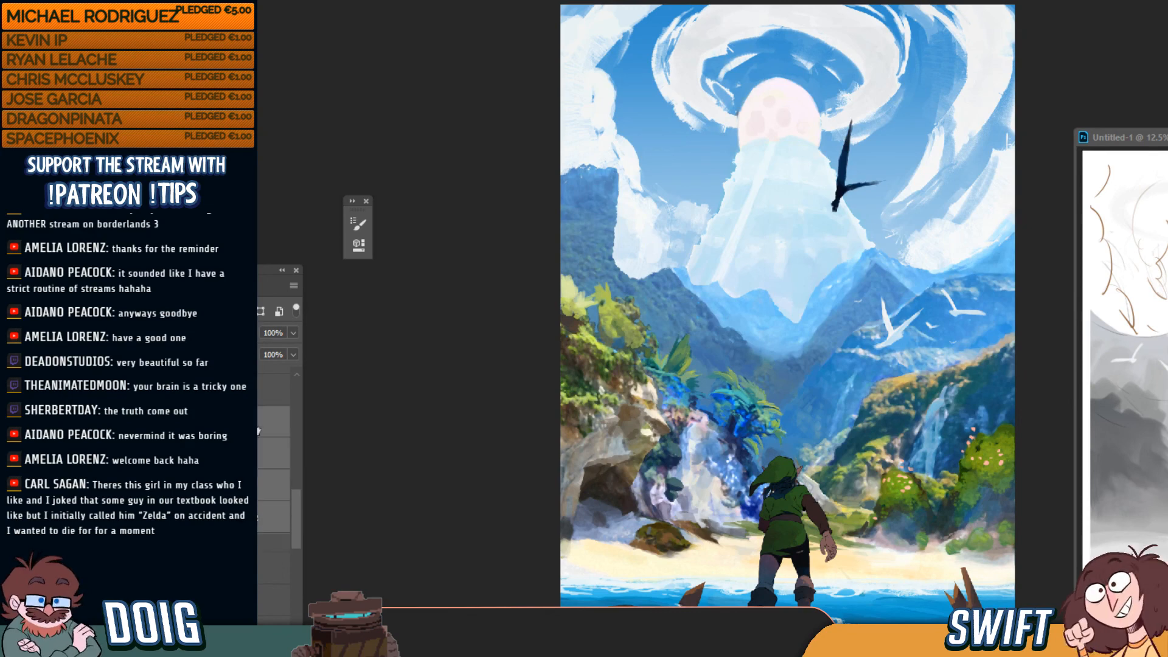
Try resizing the foreground painting, undo it, and hide the foreground layers
key(ctrl+t)
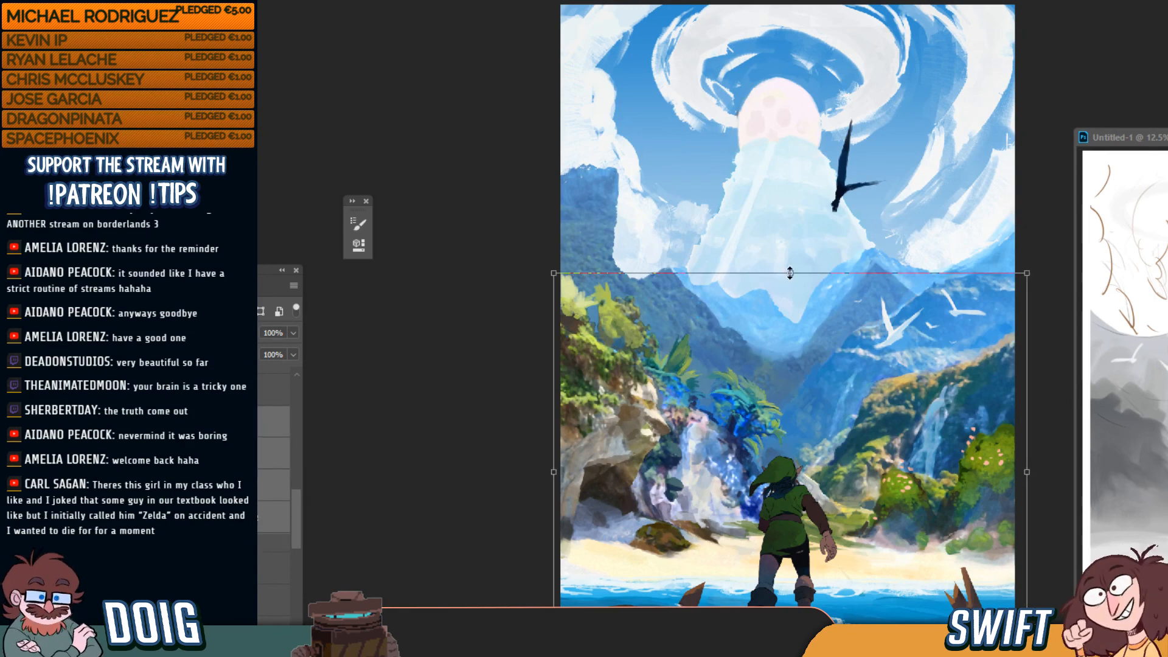
drag(791, 273, 783, 357)
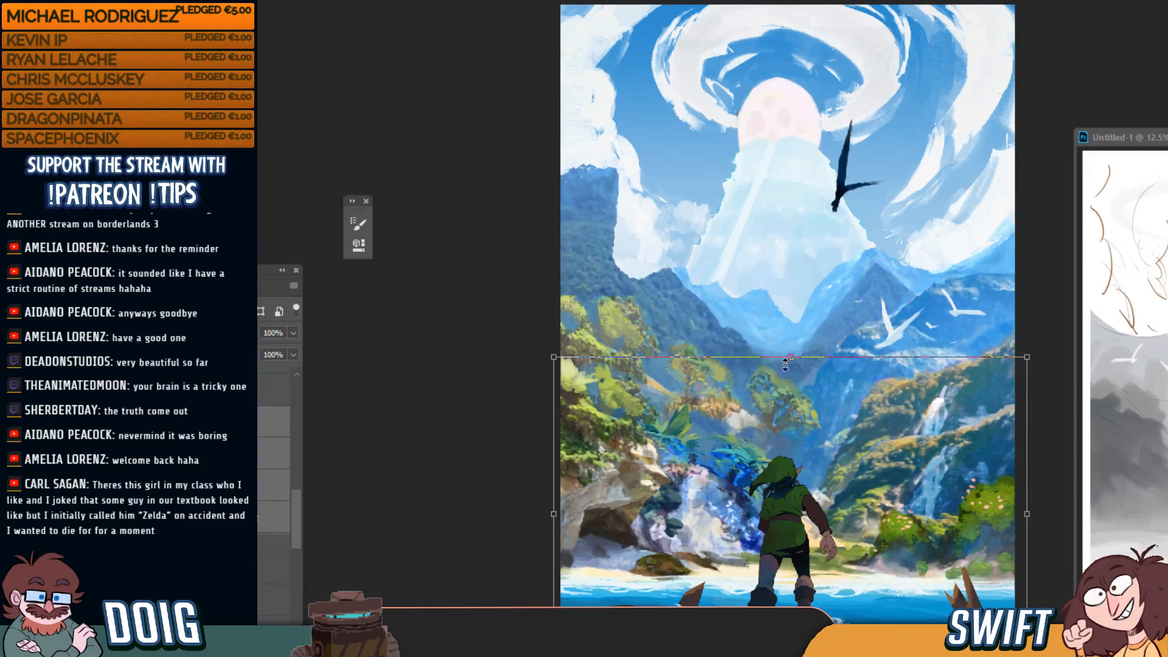
drag(874, 492, 874, 479)
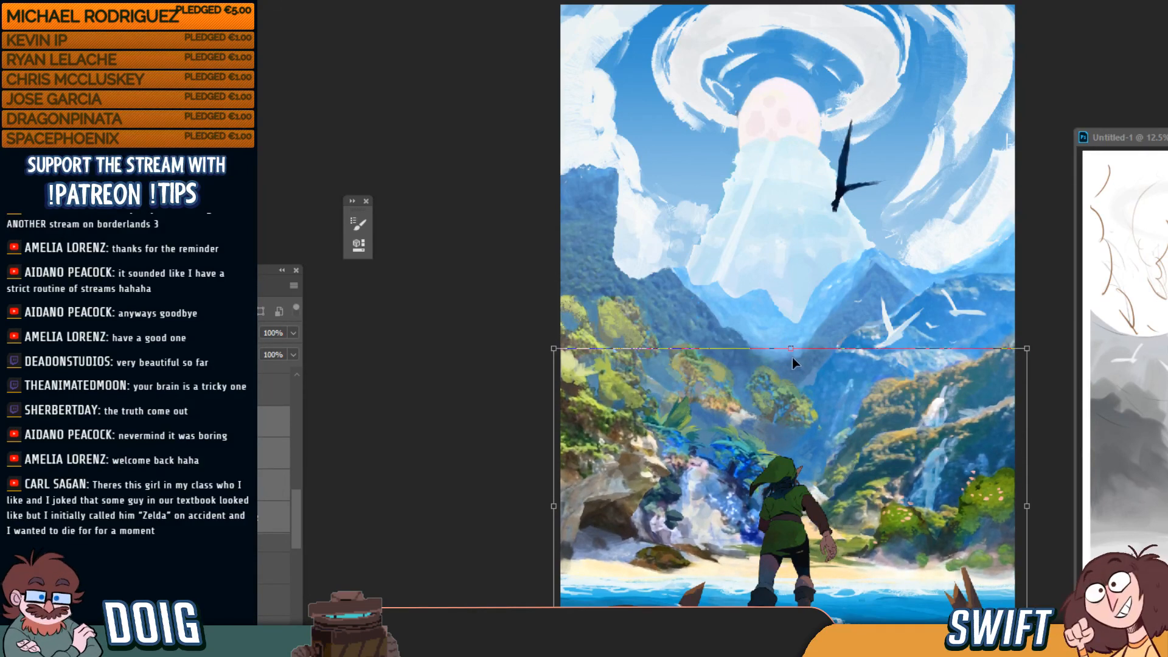
mouse_move(791, 349)
mouse_down()
mouse_move(792, 338)
mouse_move(794, 348)
mouse_up()
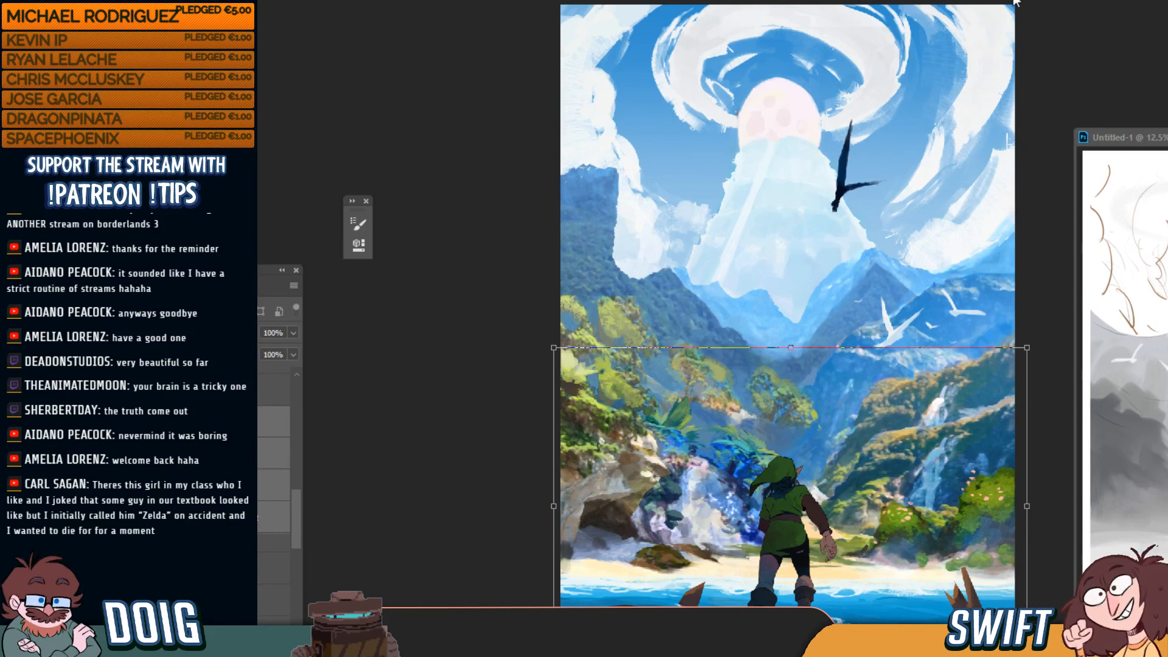
key(Return)
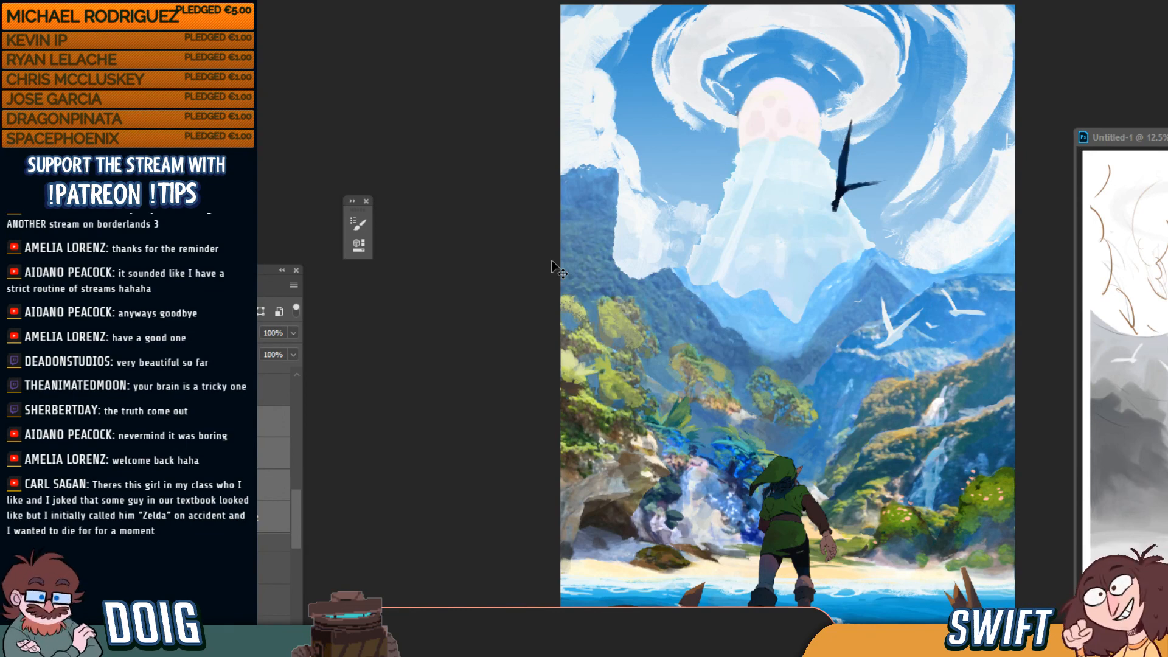
key(ctrl+z)
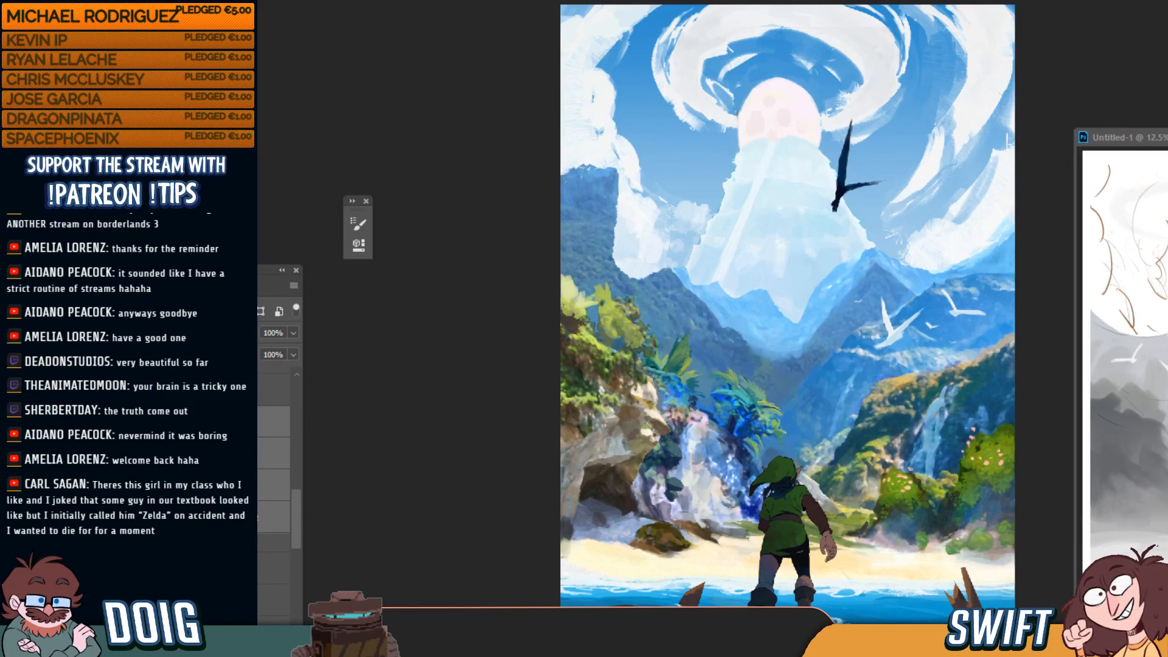
key(ctrl+comma)
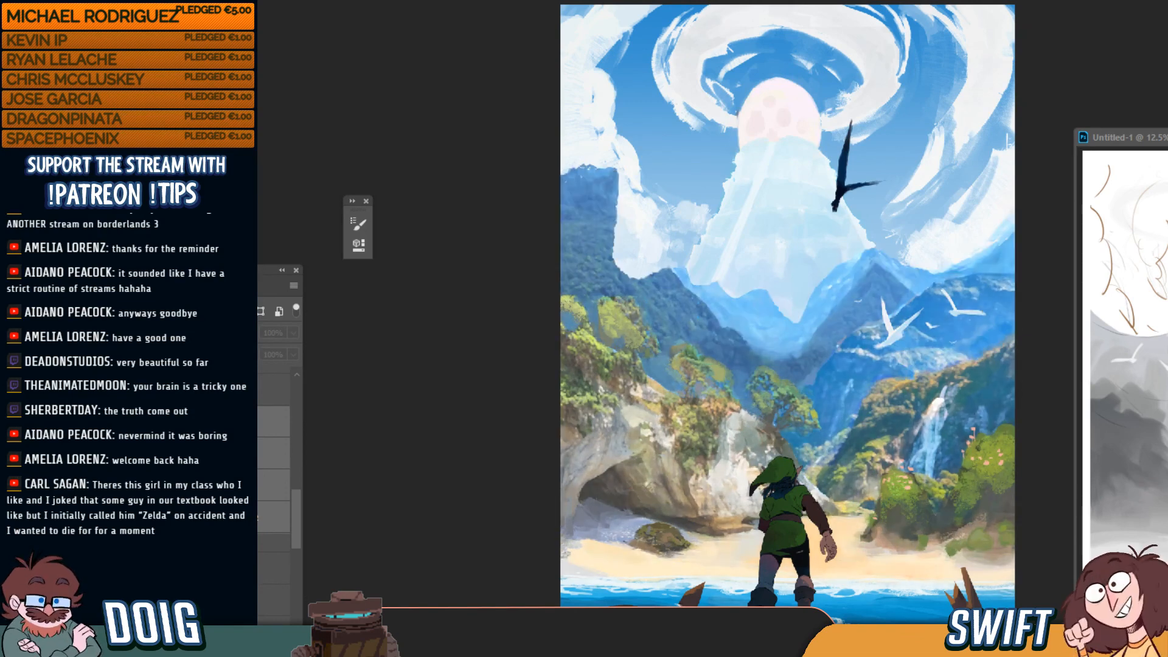
drag(296, 503, 297, 523)
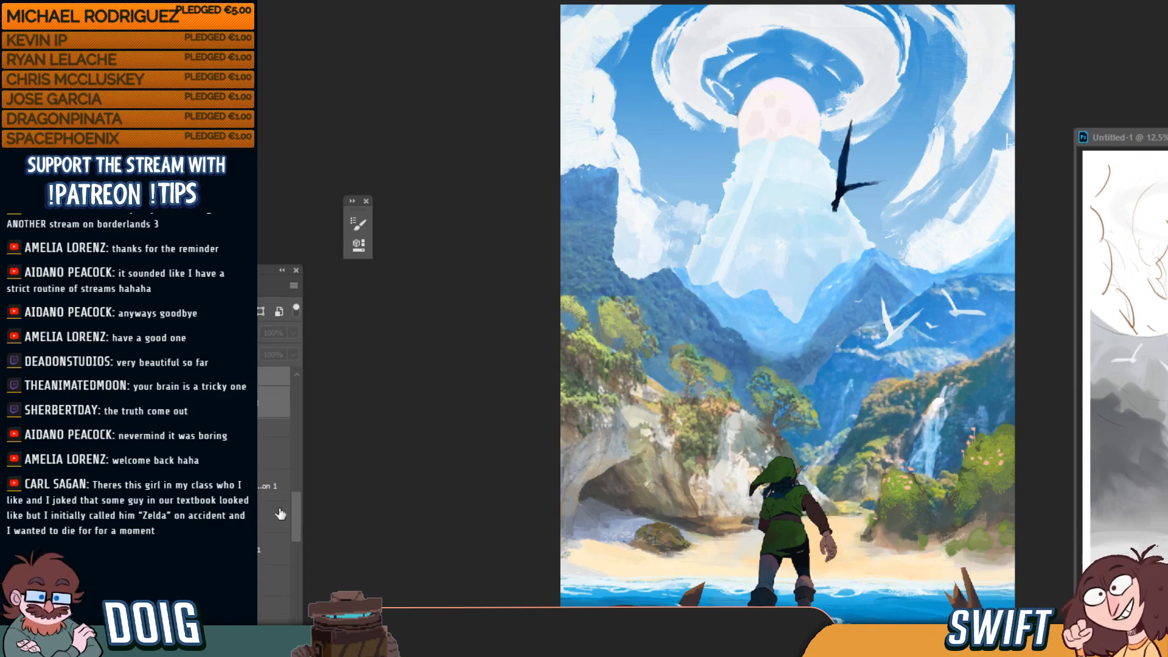
scroll(281, 514, down, 3)
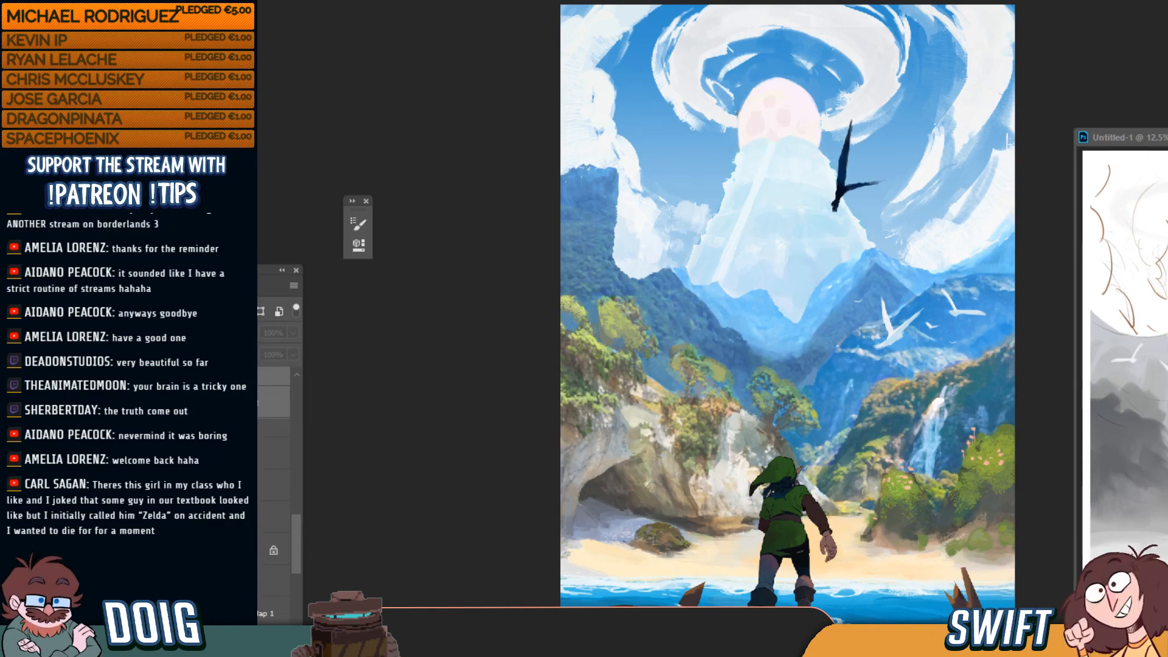
key(ctrl+comma)
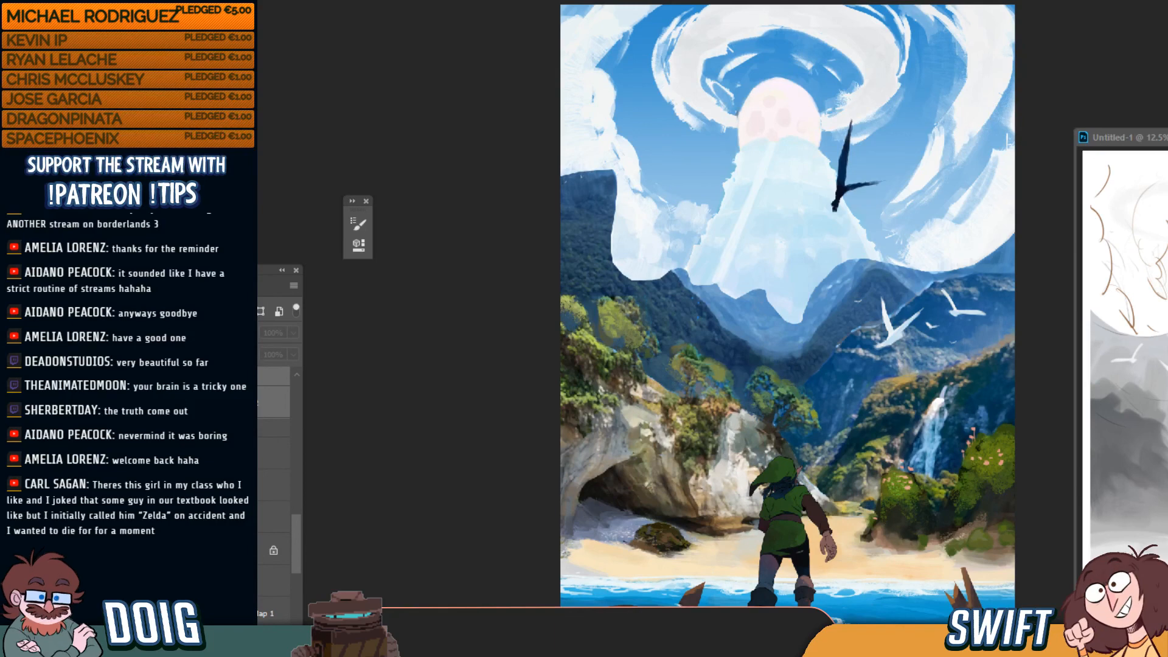
key(ctrl+comma)
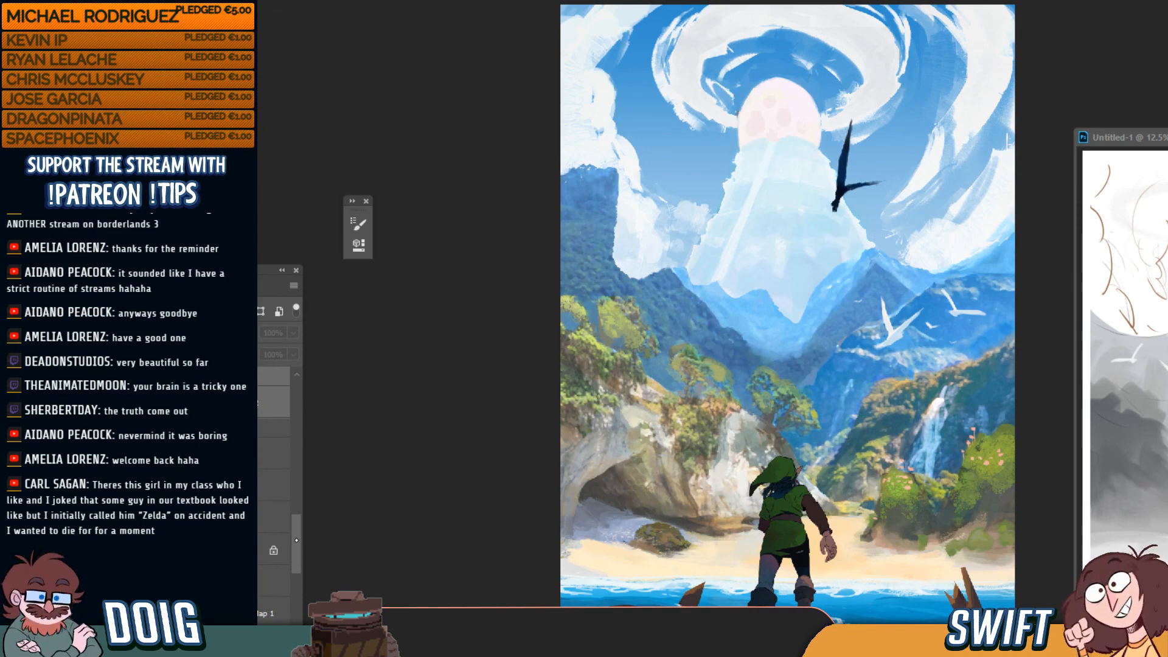
drag(296, 536, 296, 518)
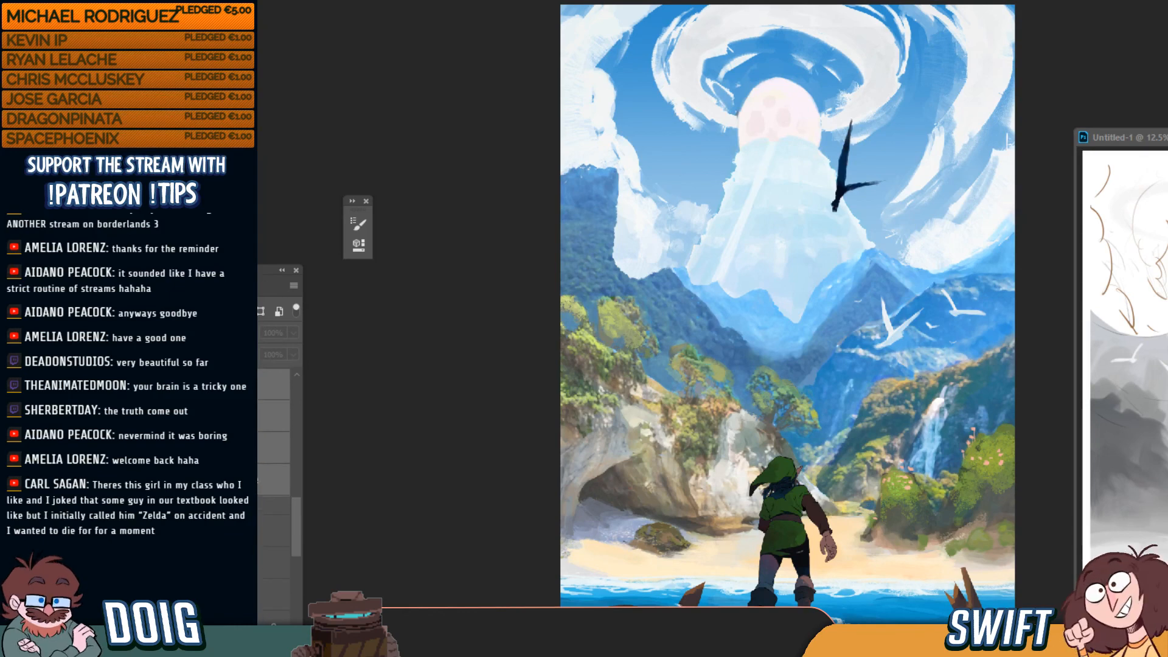
key(ctrl+comma)
key(ctrl+comma)
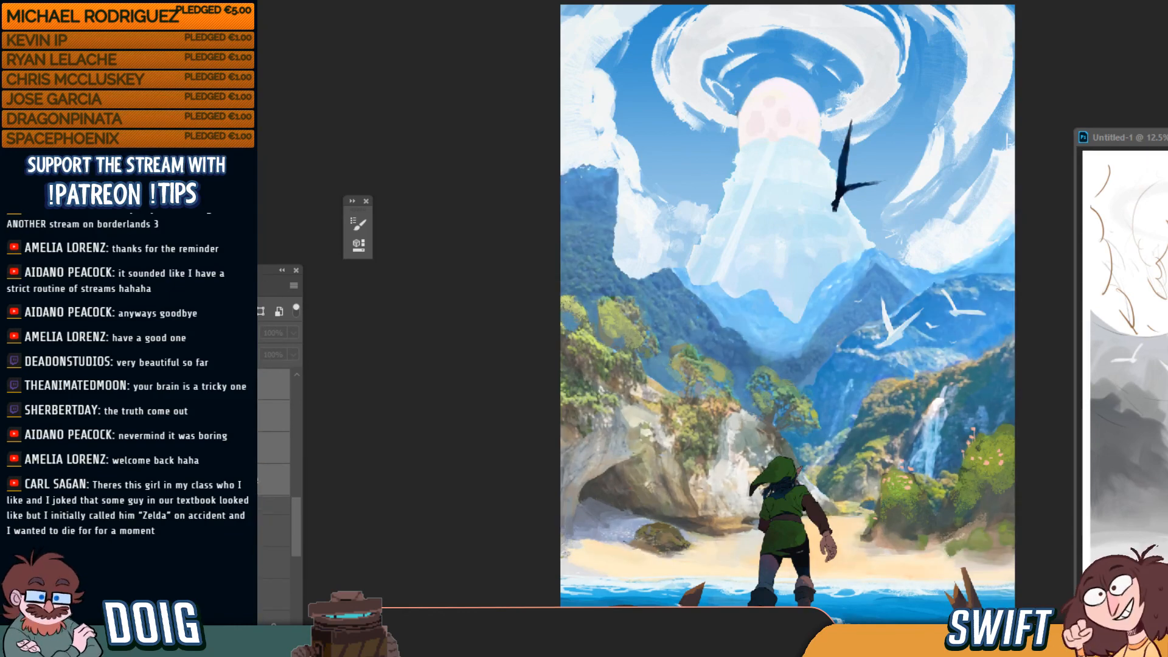
click(274, 506)
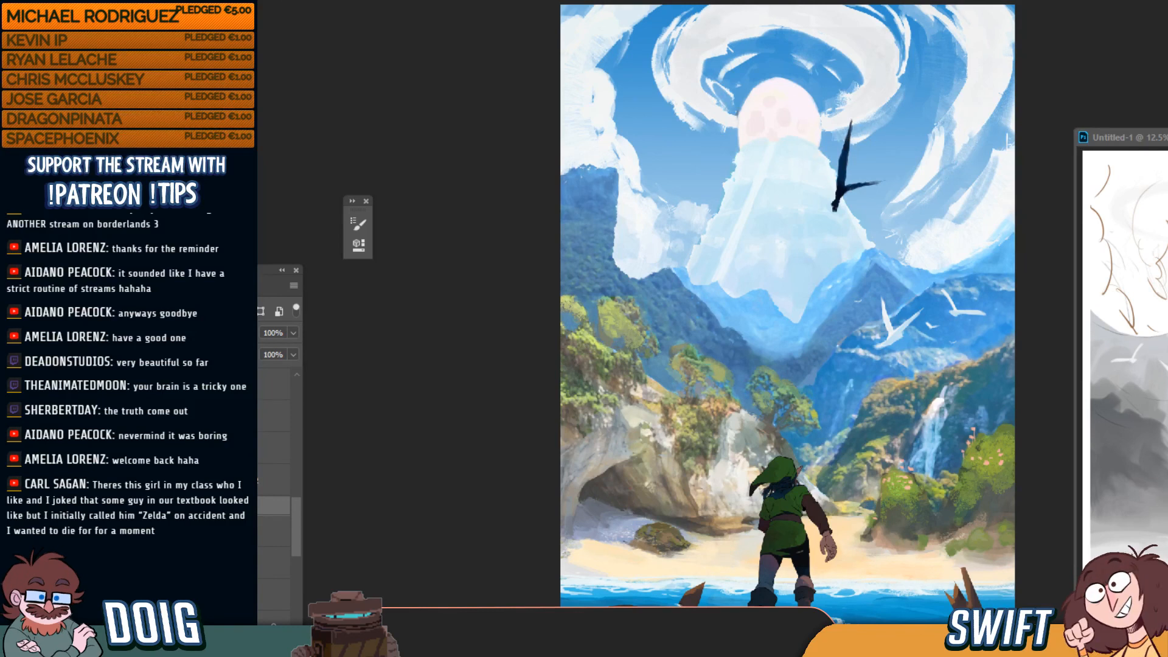
click(146, 506)
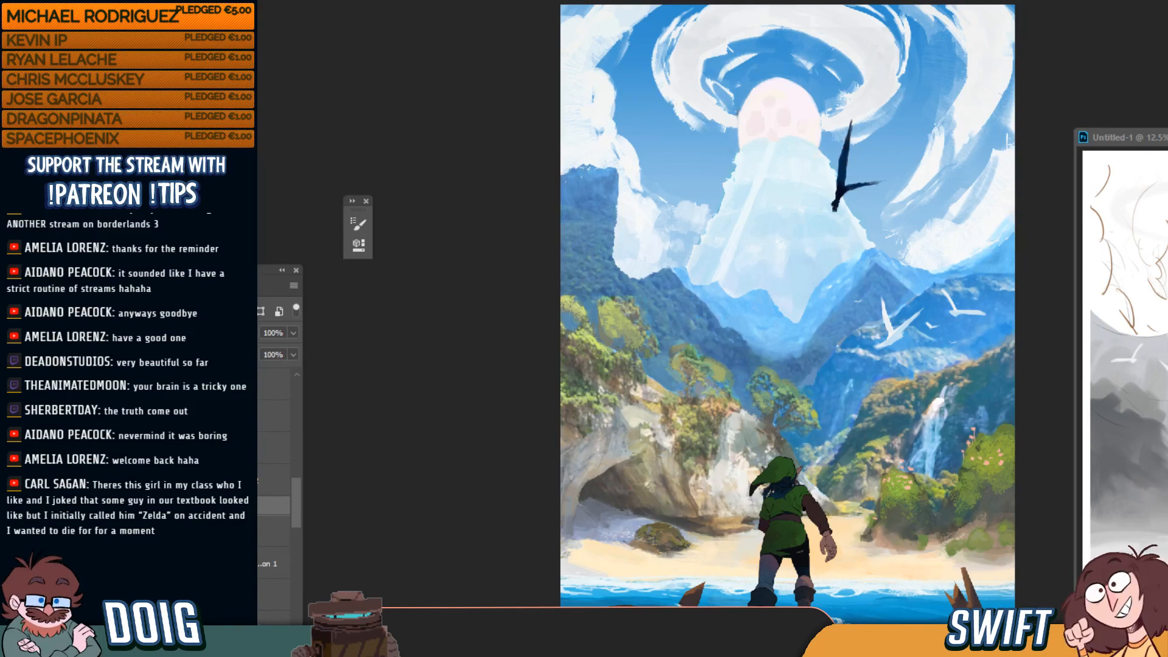
mouse_move(295, 496)
mouse_down()
mouse_move(296, 510)
mouse_move(291, 494)
mouse_up()
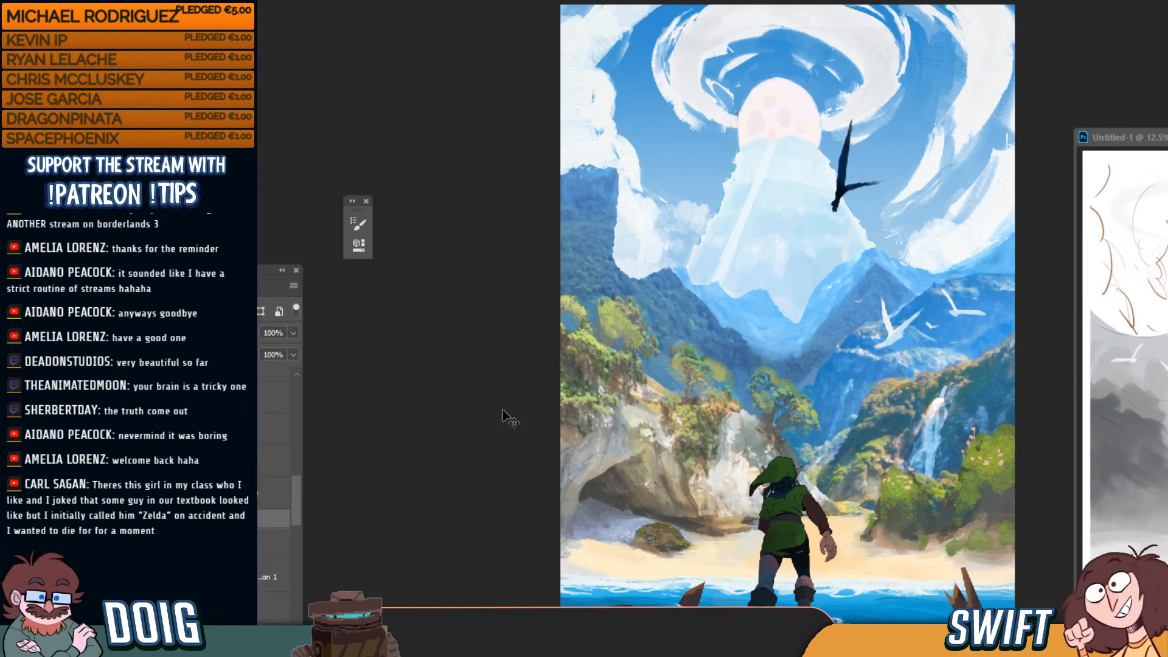
click(116, 519)
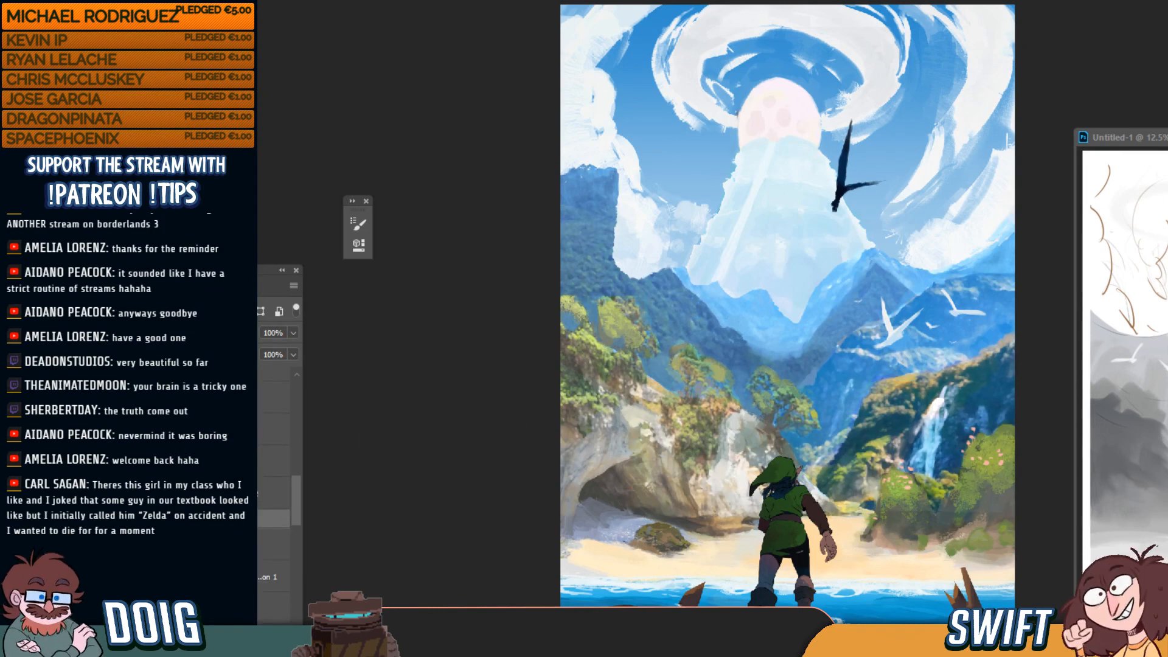
click(116, 519)
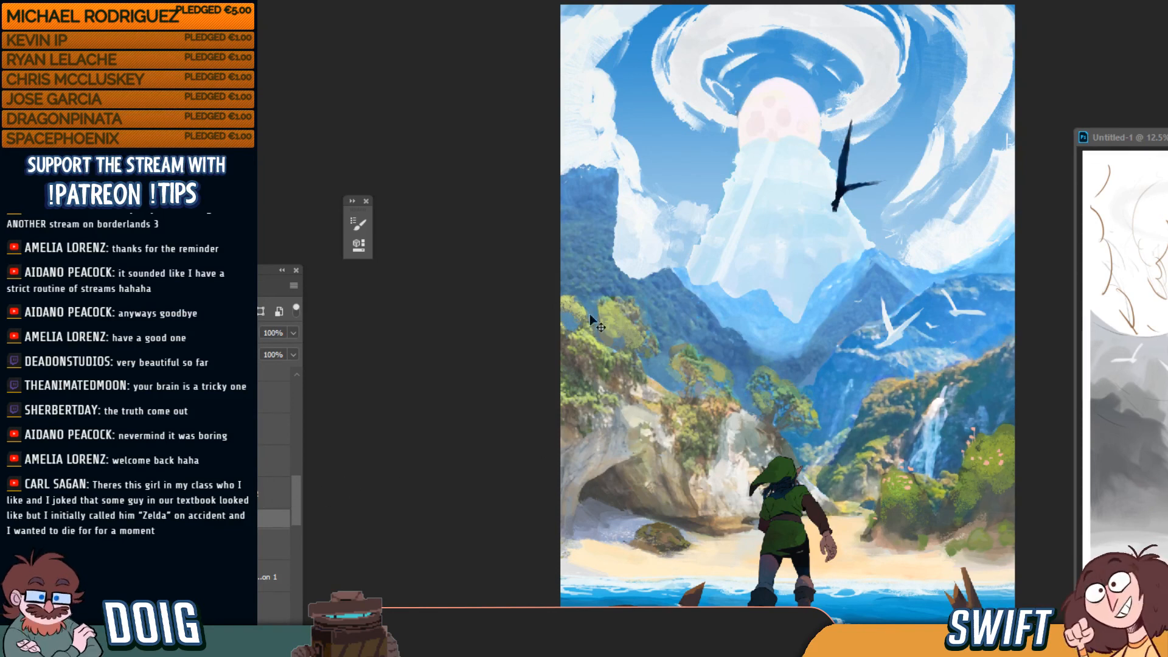
scroll(296, 483, up, 2)
scroll(295, 483, down, 2)
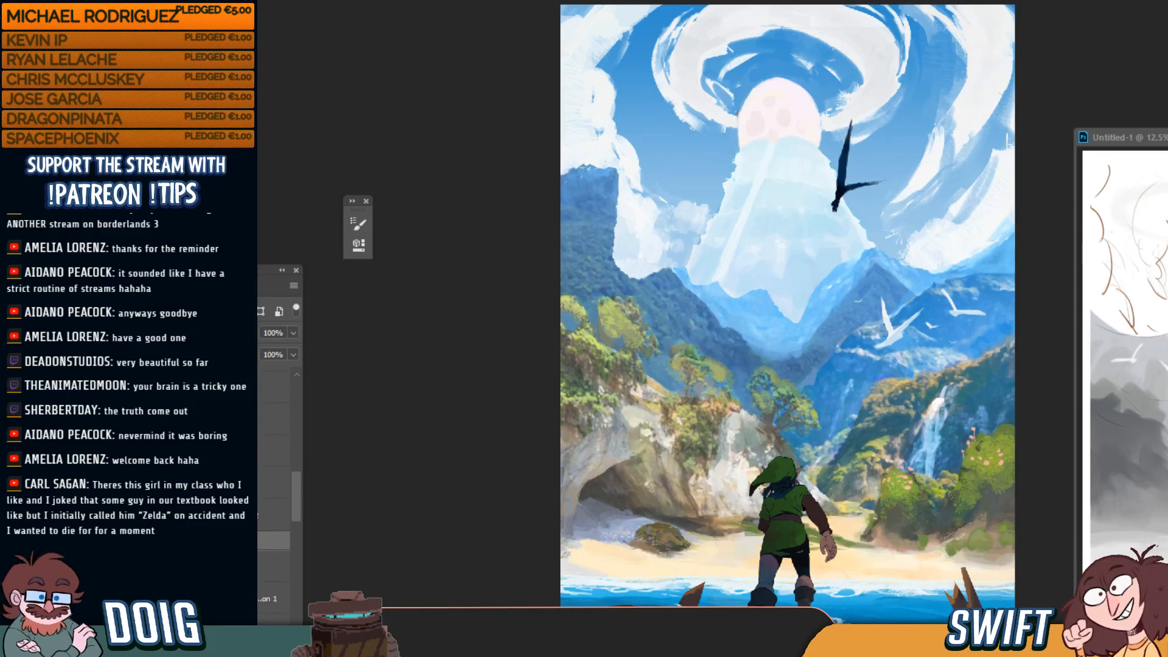
scroll(300, 540, down, 3)
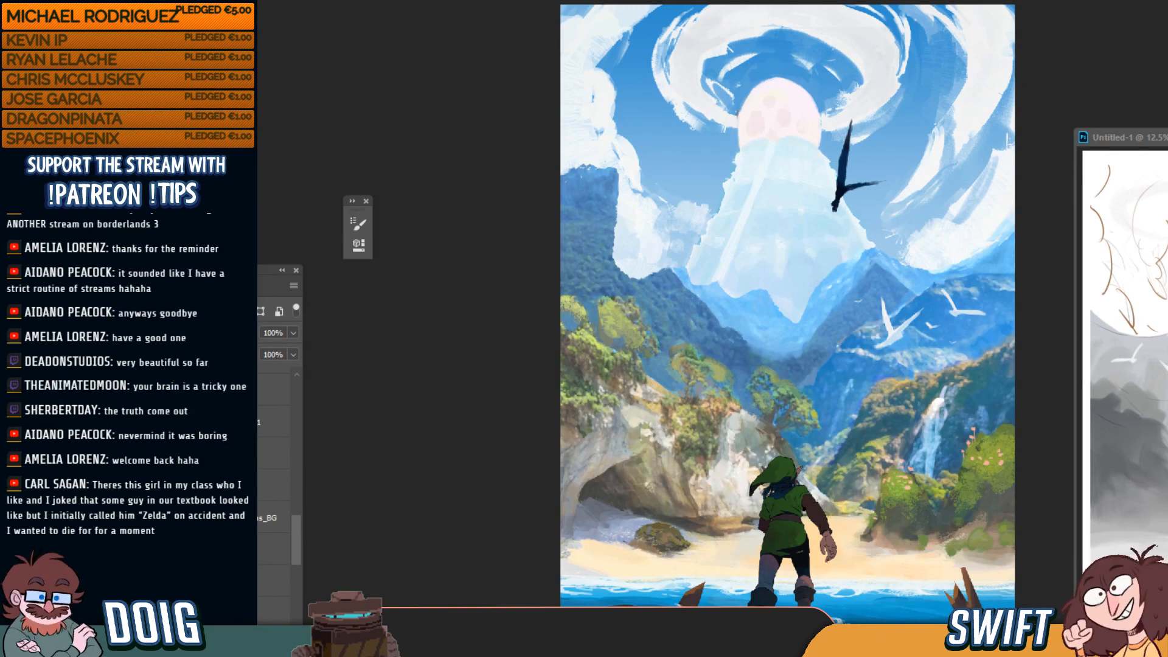
scroll(298, 534, up, 2)
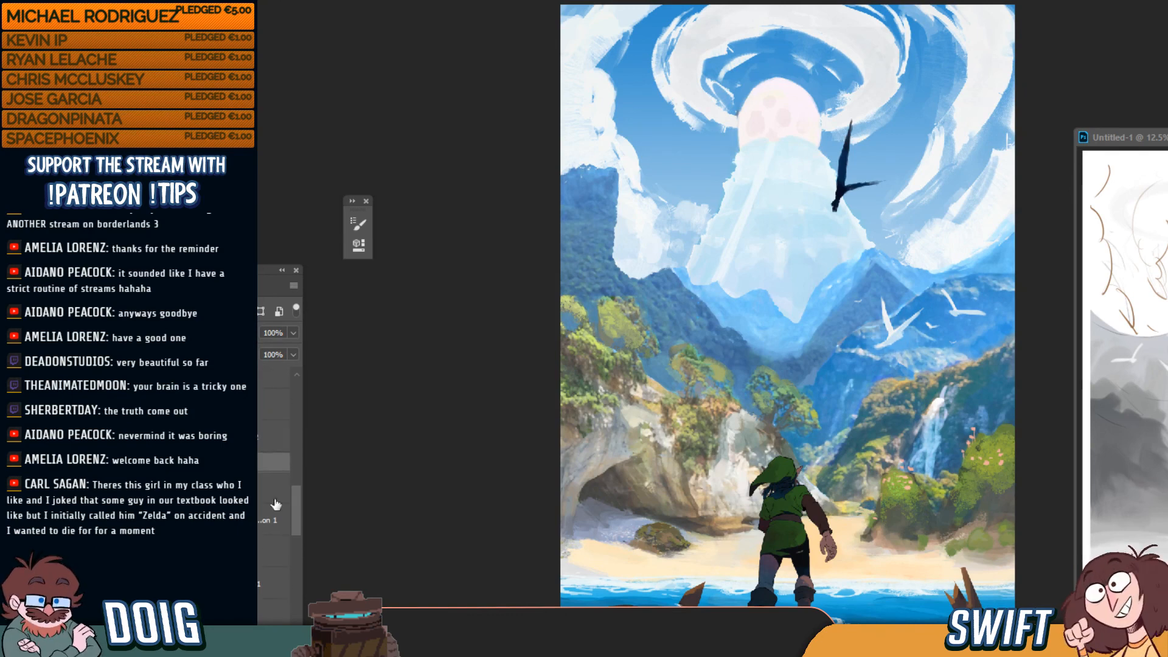
scroll(297, 529, down, 2)
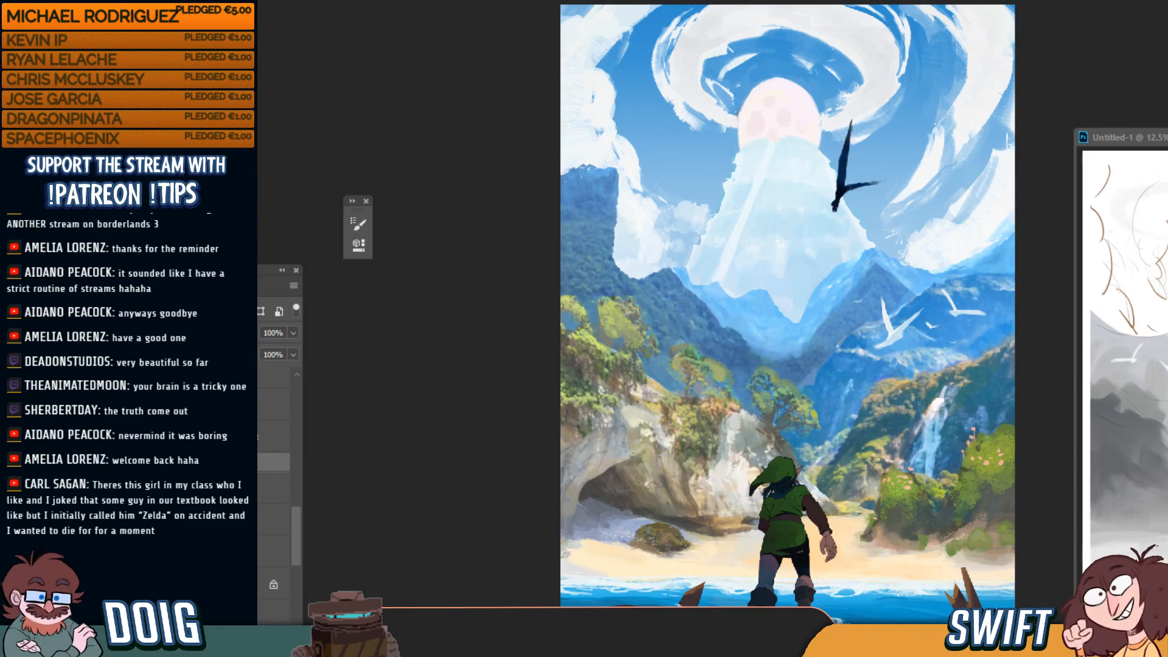
key(ctrl+comma)
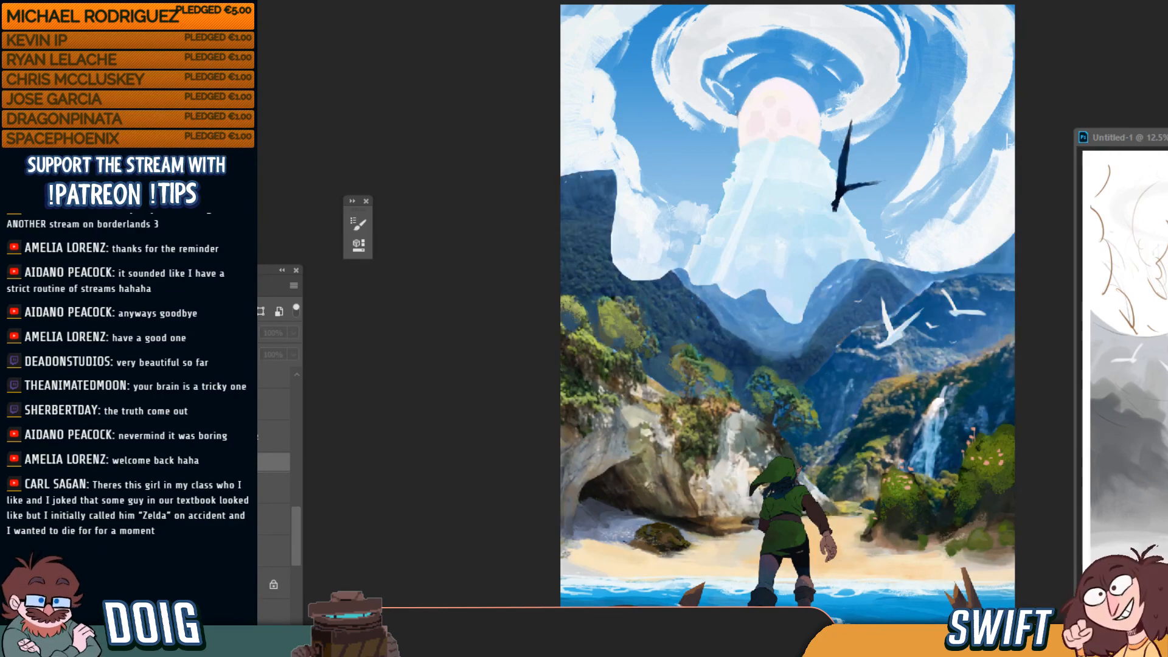
key(ctrl+comma)
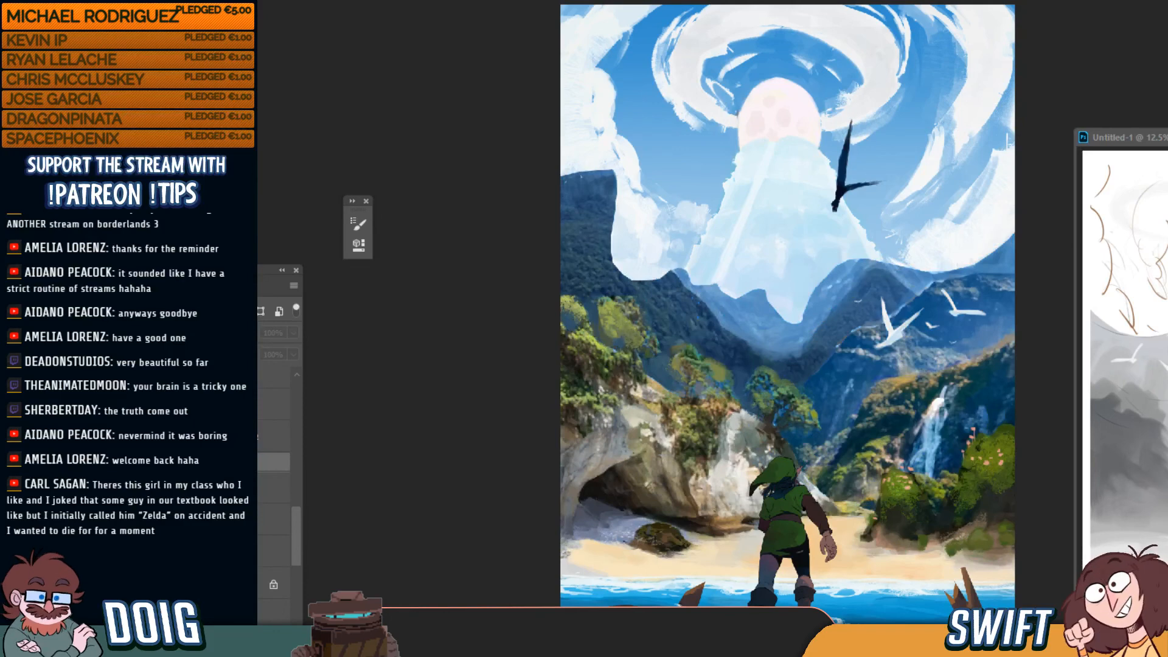
key(ctrl+comma)
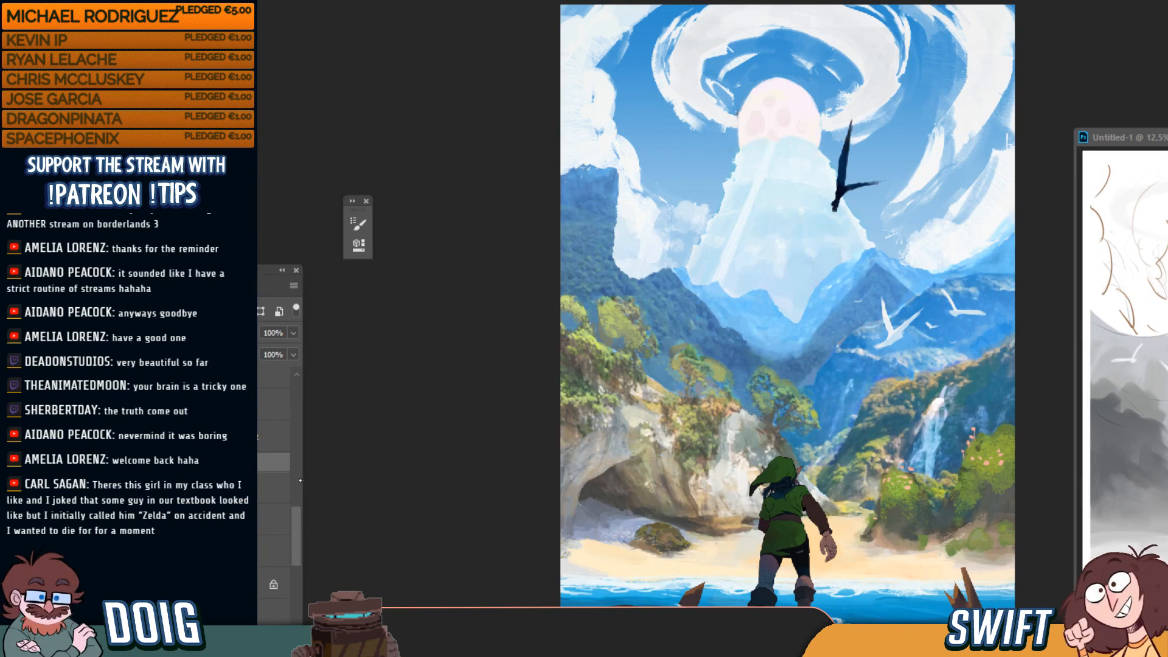
scroll(274, 487, up, 2)
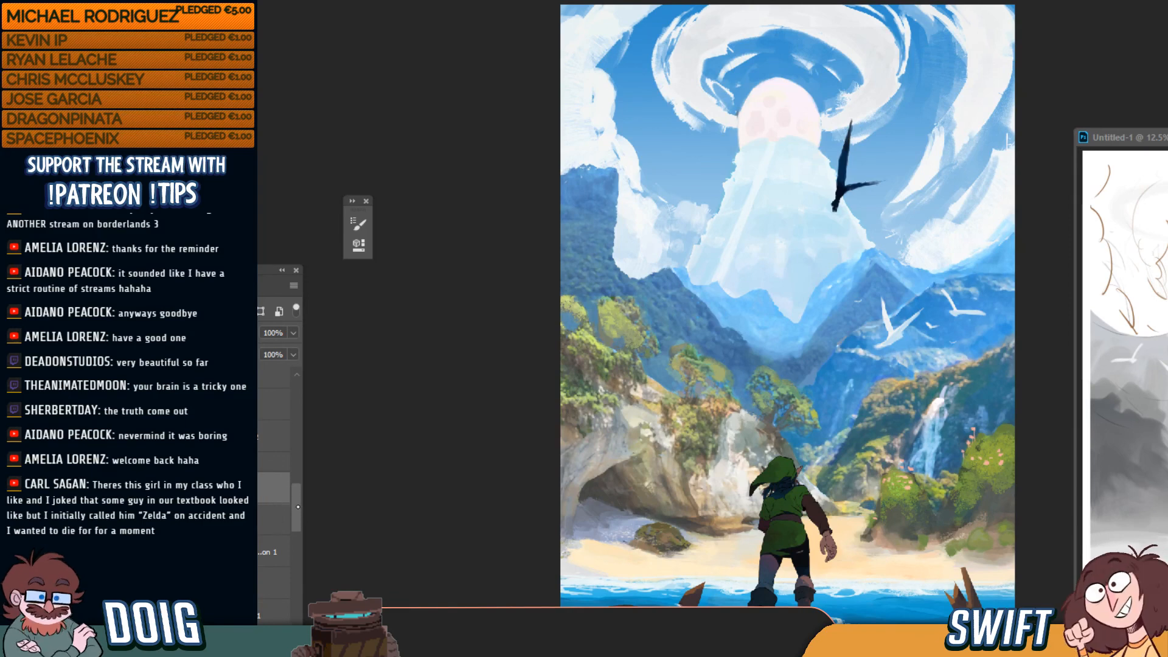
scroll(301, 537, down, 3)
scroll(300, 536, down, 1)
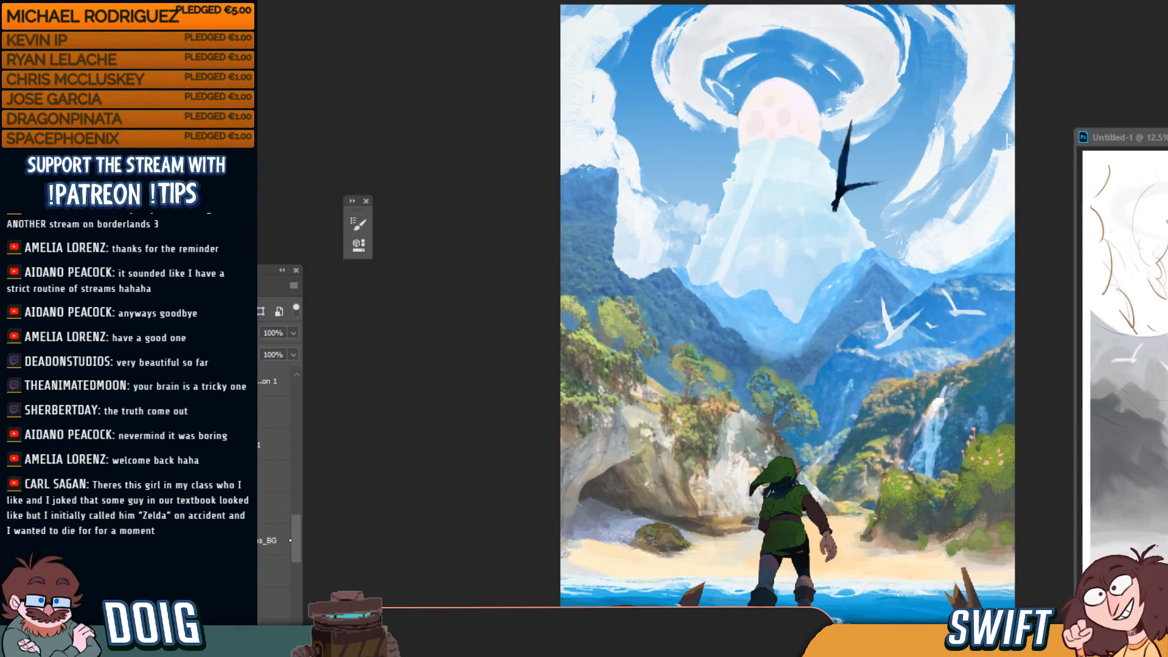
key(ctrl+z)
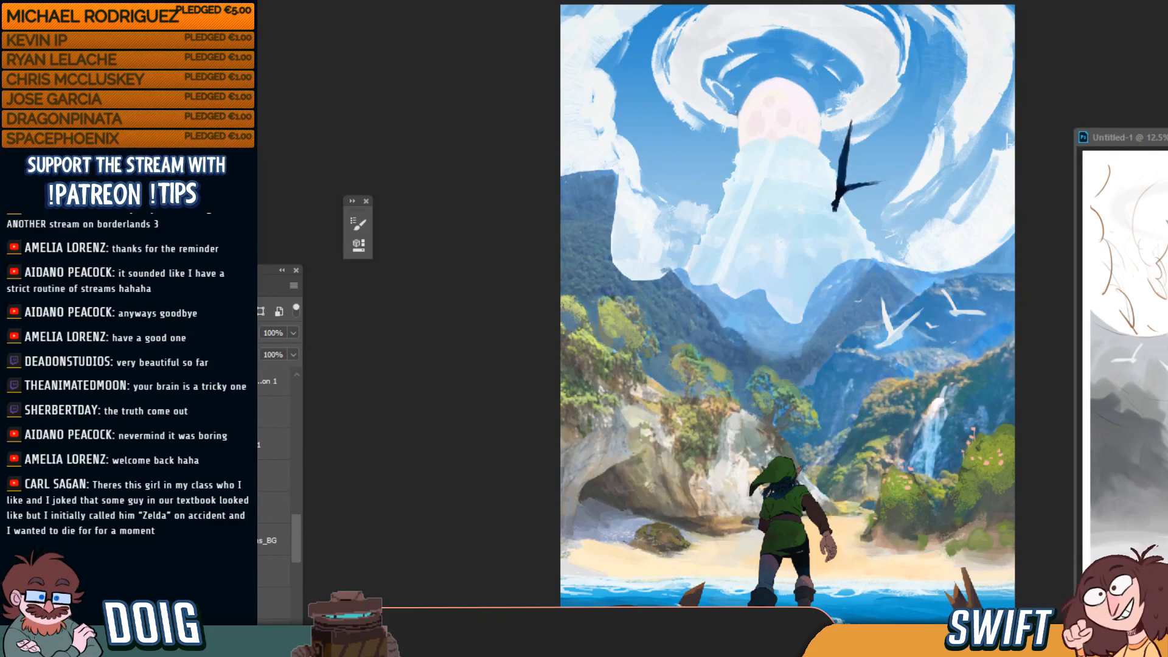
key(ctrl+shift+z)
scroll(274, 450, up, 6)
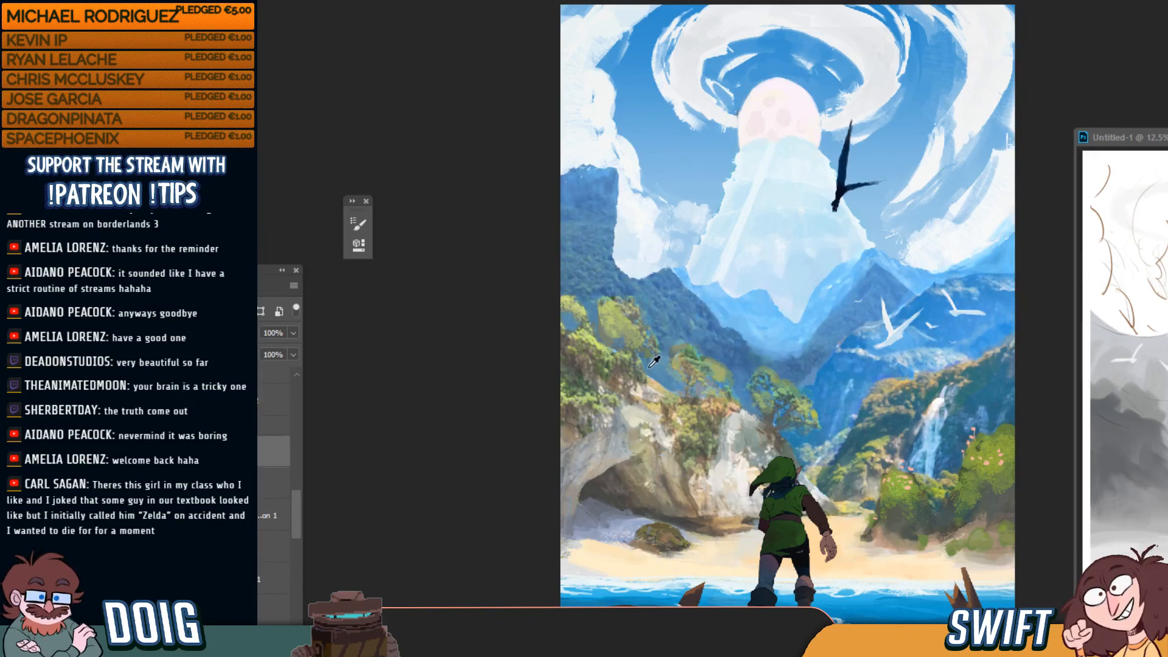
Erase foliage and rock along the painting's left edge with an enlarged eraser
key(e)
mouse_move(630, 334)
mouse_down()
mouse_move(603, 307)
mouse_move(569, 311)
mouse_move(572, 367)
mouse_up()
key(bracketright)
key(bracketright)
key(bracketright)
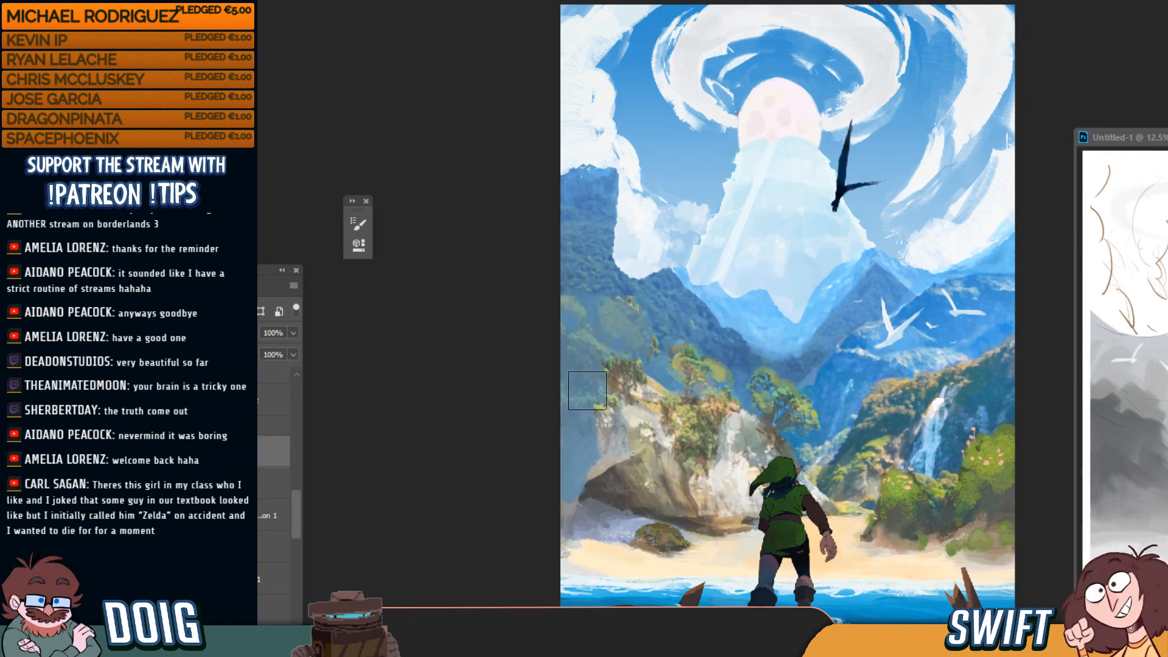
mouse_move(622, 420)
mouse_down()
mouse_move(668, 375)
mouse_move(730, 420)
mouse_move(802, 406)
mouse_up()
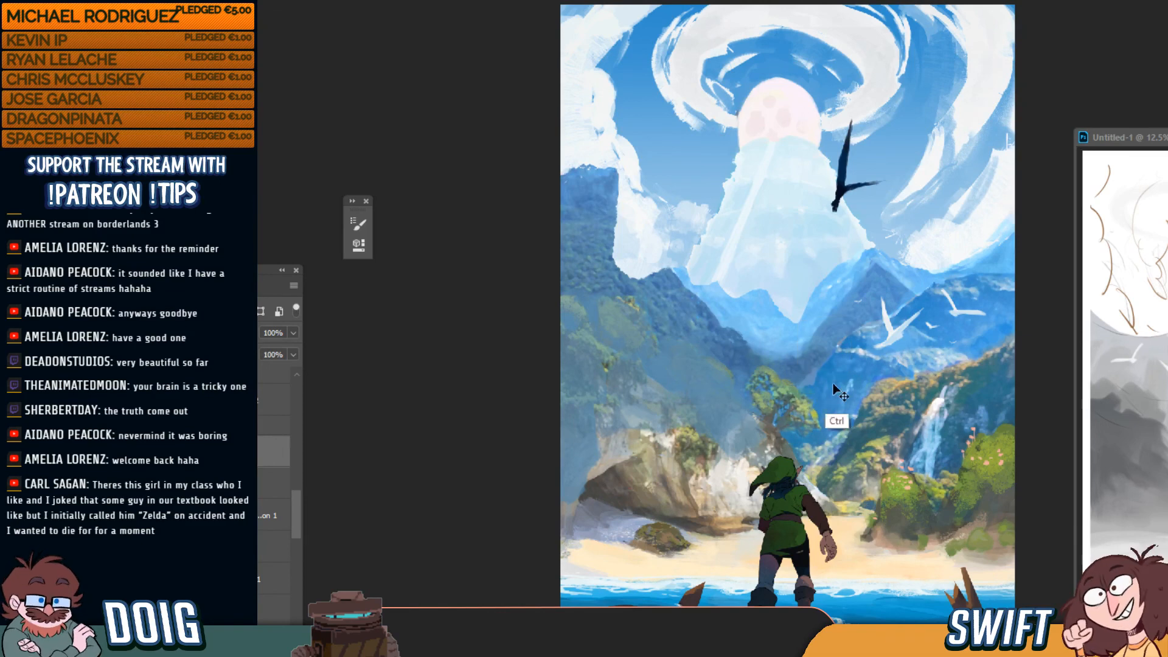
Compare layer visibility, keeping the haze shown and the foreground cliff, palms and waterfall hidden
key(ctrl+plus)
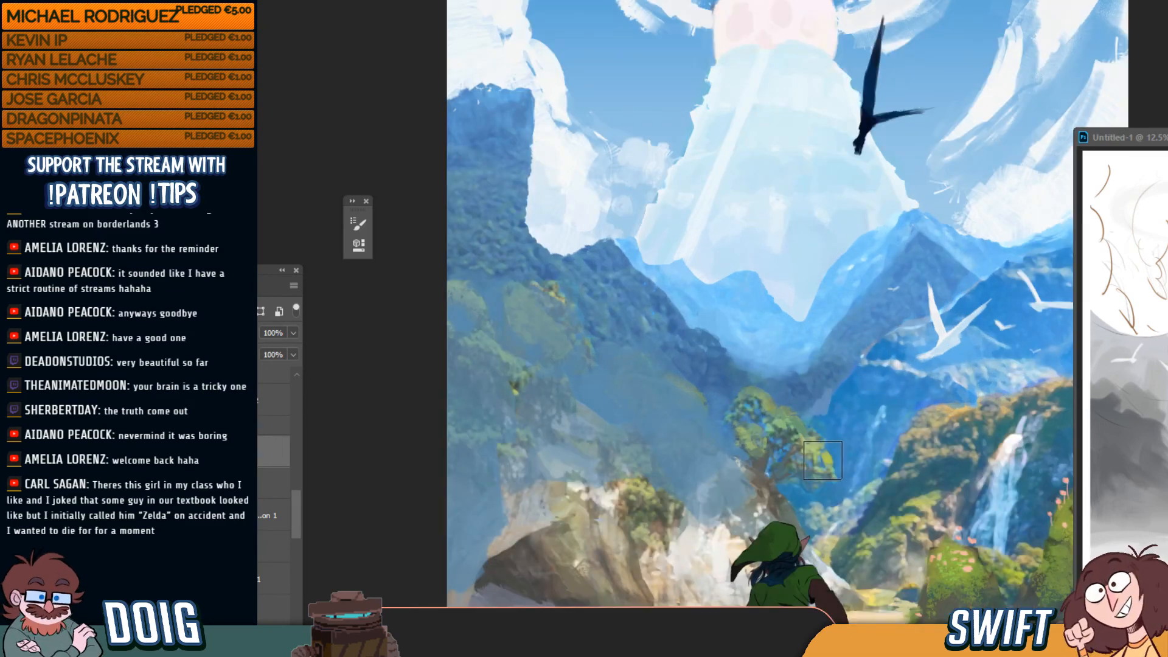
scroll(297, 508, up, 2)
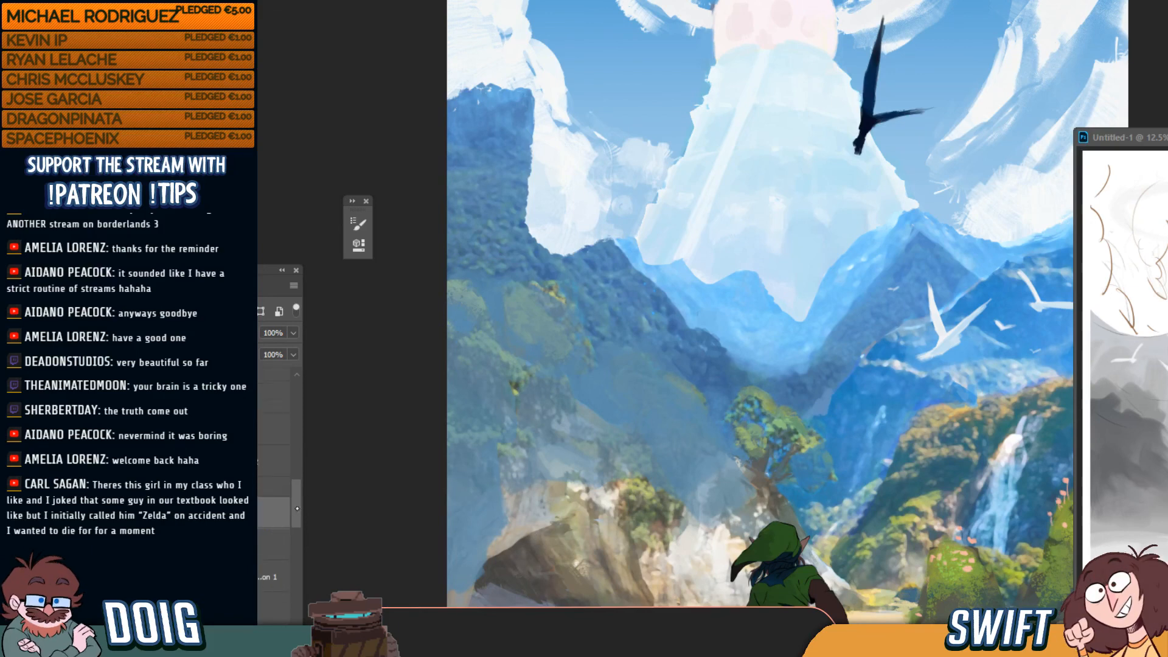
key(ctrl+comma)
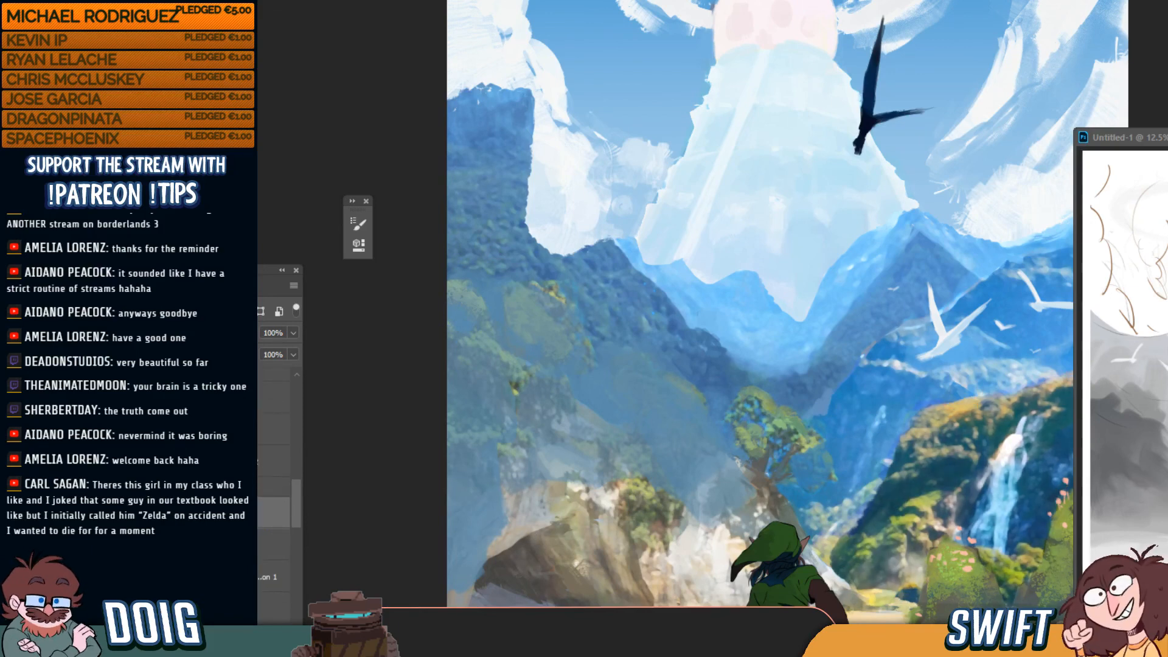
key(ctrl+comma)
key(ctrl+comma)
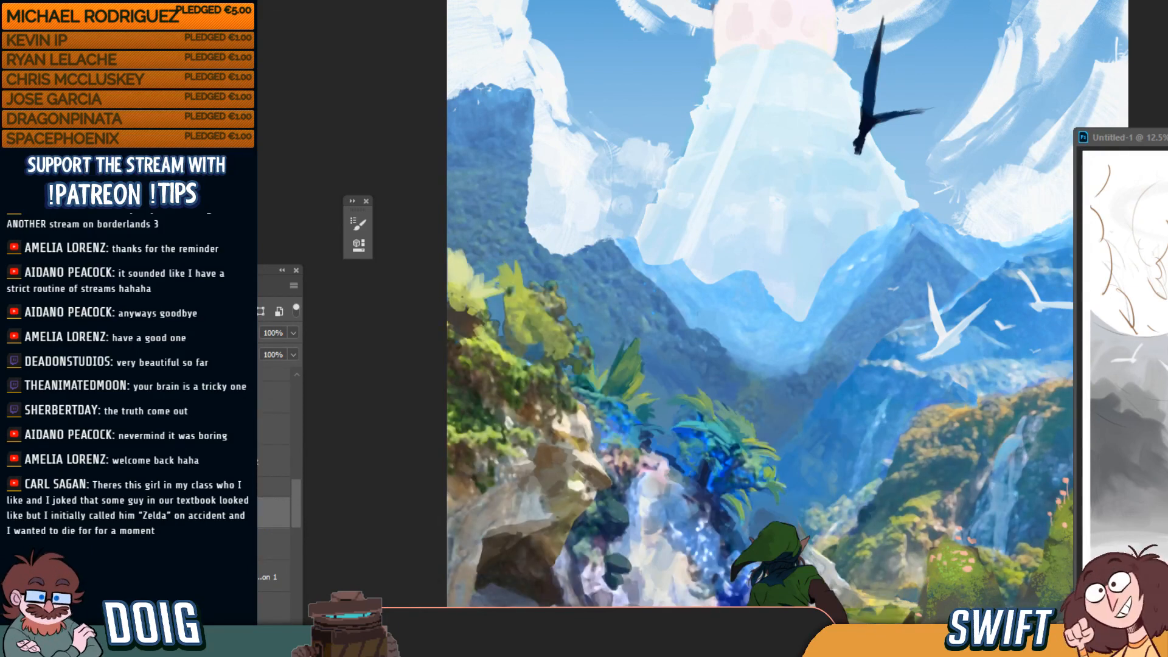
key(ctrl+comma)
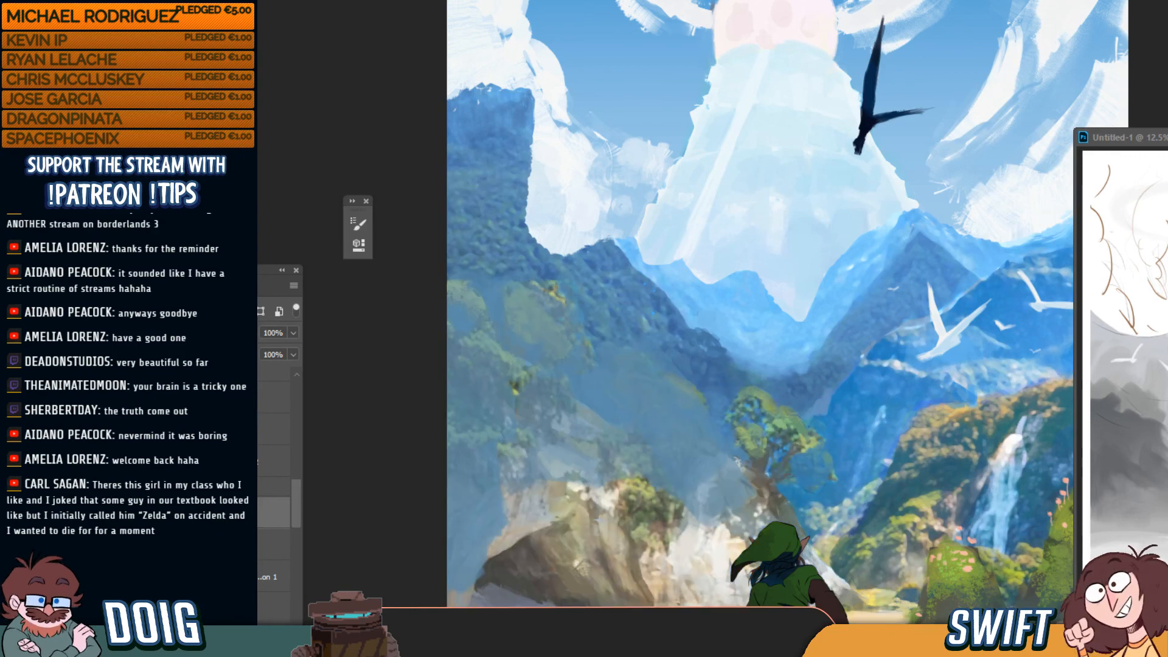
key(ctrl+comma)
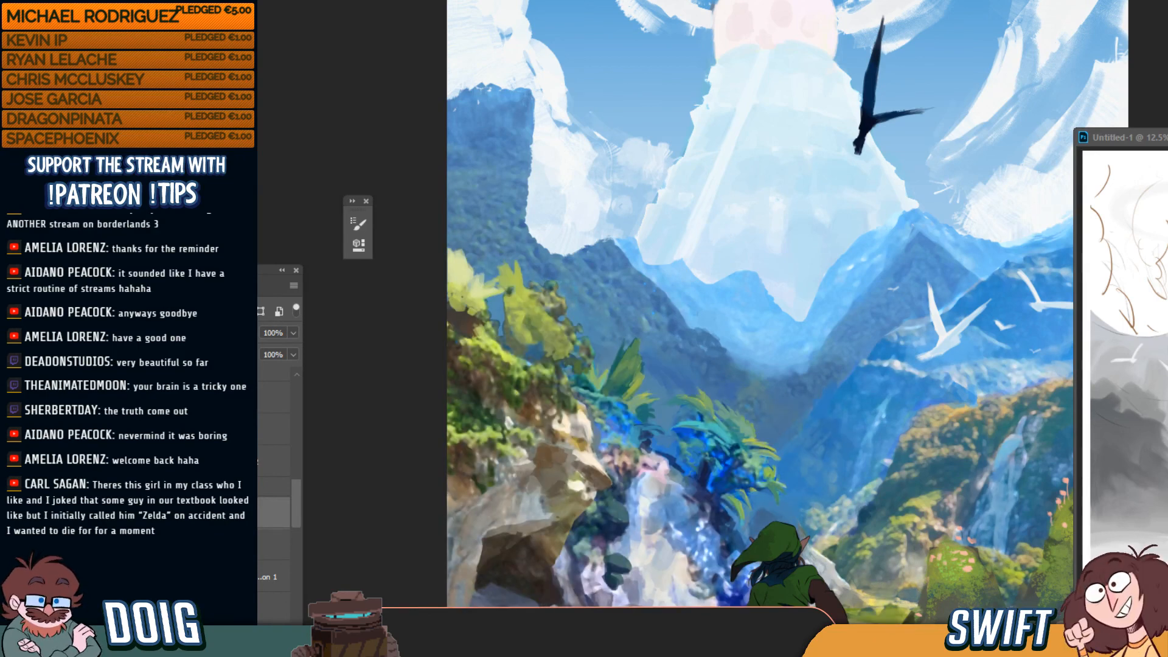
key(ctrl+comma)
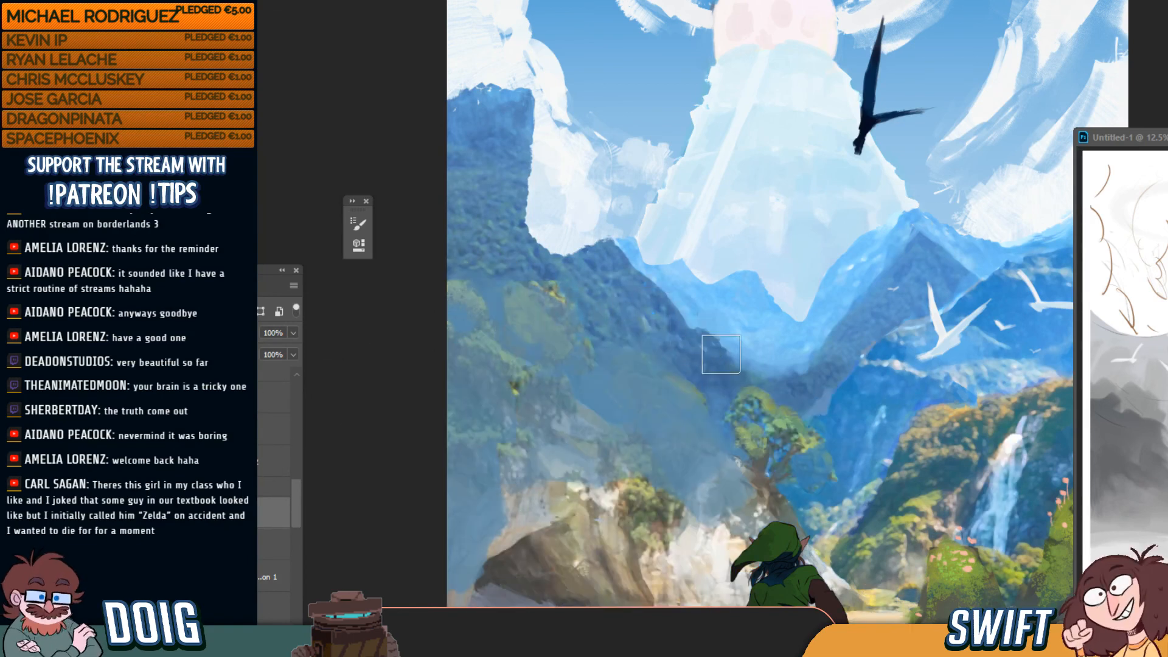
key(ctrl+0)
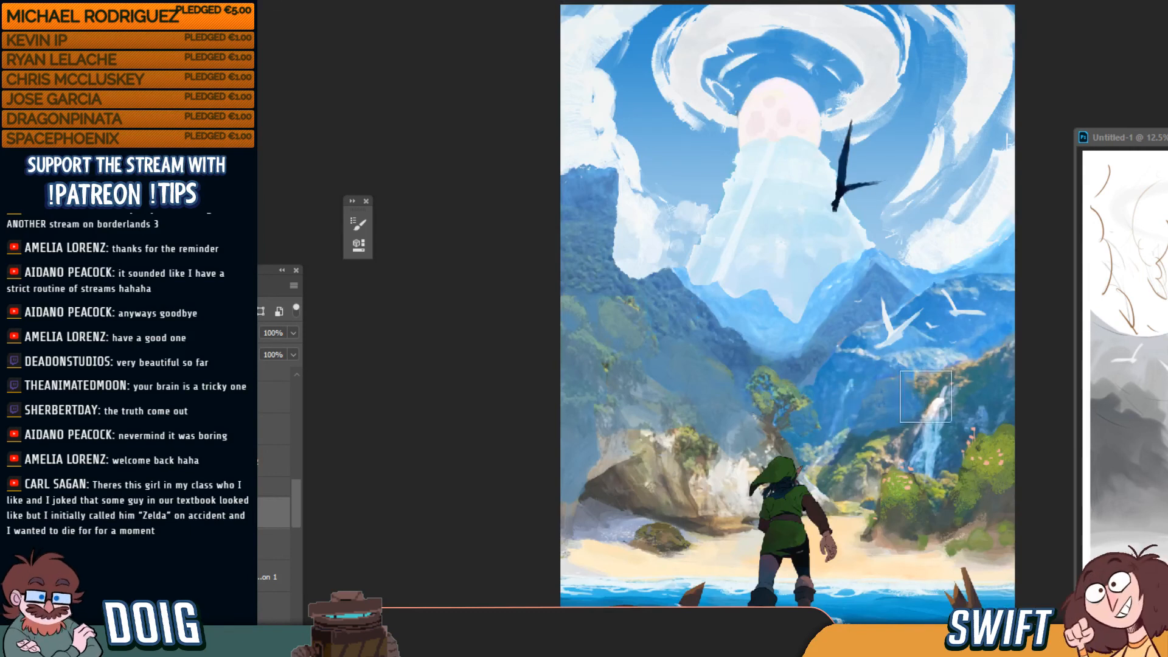
Paint sampled hazy blue over the waterfall top, the small tree and the right-hand bushes
key(])
mouse_move(938, 400)
mouse_down()
mouse_move(946, 427)
mouse_move(940, 412)
mouse_move(979, 397)
mouse_move(993, 412)
mouse_move(995, 390)
mouse_move(874, 432)
mouse_move(854, 462)
mouse_move(879, 475)
mouse_move(869, 430)
mouse_move(854, 449)
mouse_move(903, 412)
mouse_move(997, 380)
mouse_move(948, 435)
mouse_move(866, 475)
mouse_move(834, 462)
mouse_move(838, 442)
mouse_move(821, 452)
mouse_move(833, 418)
mouse_up()
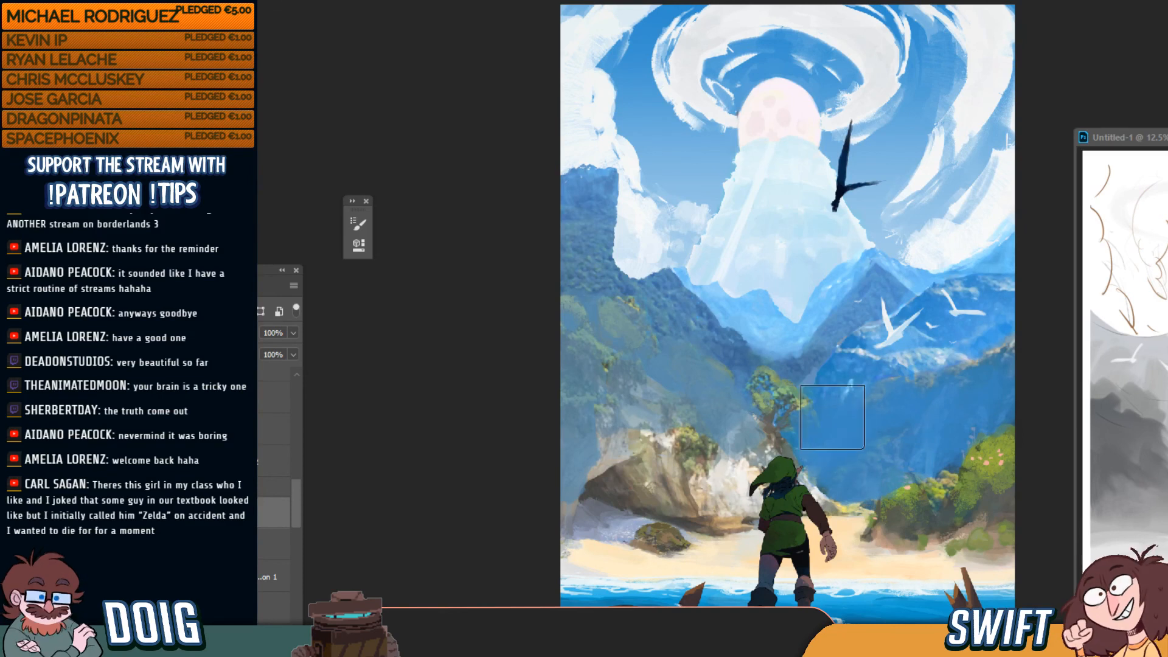
alt+click(747, 374)
mouse_move(763, 398)
mouse_down()
mouse_move(784, 383)
mouse_move(755, 381)
mouse_move(787, 417)
mouse_move(785, 363)
mouse_move(768, 344)
mouse_move(743, 370)
mouse_move(763, 391)
mouse_move(777, 380)
mouse_move(779, 406)
mouse_move(808, 417)
mouse_move(812, 400)
mouse_move(822, 430)
mouse_move(802, 401)
mouse_move(789, 407)
mouse_move(783, 431)
mouse_move(804, 442)
mouse_move(792, 406)
mouse_move(755, 395)
mouse_move(767, 389)
mouse_move(789, 426)
mouse_up()
alt+click(750, 354)
alt+click(841, 434)
key(bracketright)
key(bracketright)
key(bracketright)
key(bracketright)
key(bracketright)
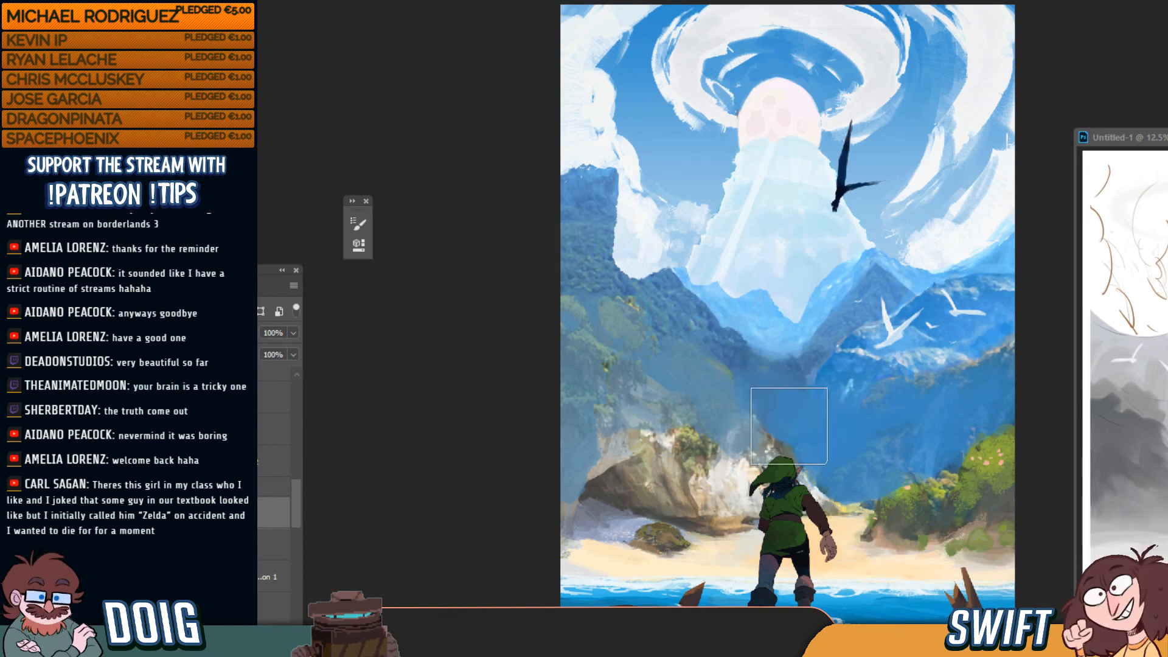
key(bracketleft)
key(bracketleft)
key(bracketleft)
key(bracketleft)
key(bracketleft)
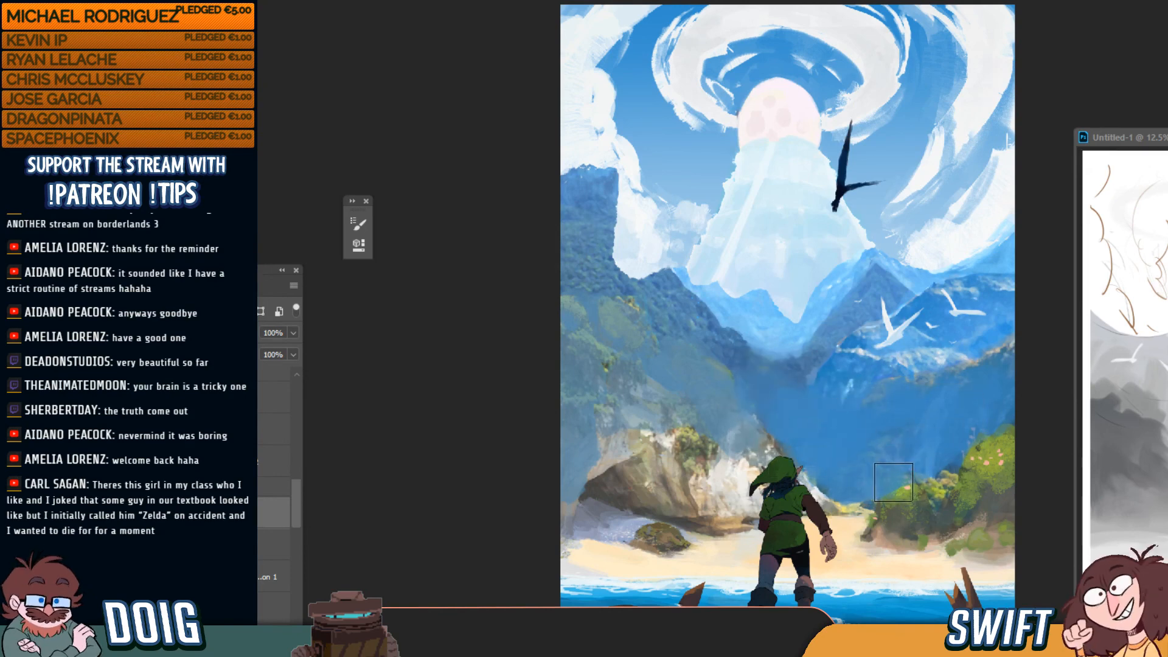
key(bracketright)
key(bracketright)
key(bracketright)
key(bracketright)
key(bracketright)
mouse_move(889, 489)
mouse_down()
mouse_move(956, 483)
mouse_move(929, 484)
mouse_move(1005, 444)
mouse_move(996, 474)
mouse_move(944, 479)
mouse_move(898, 447)
mouse_up()
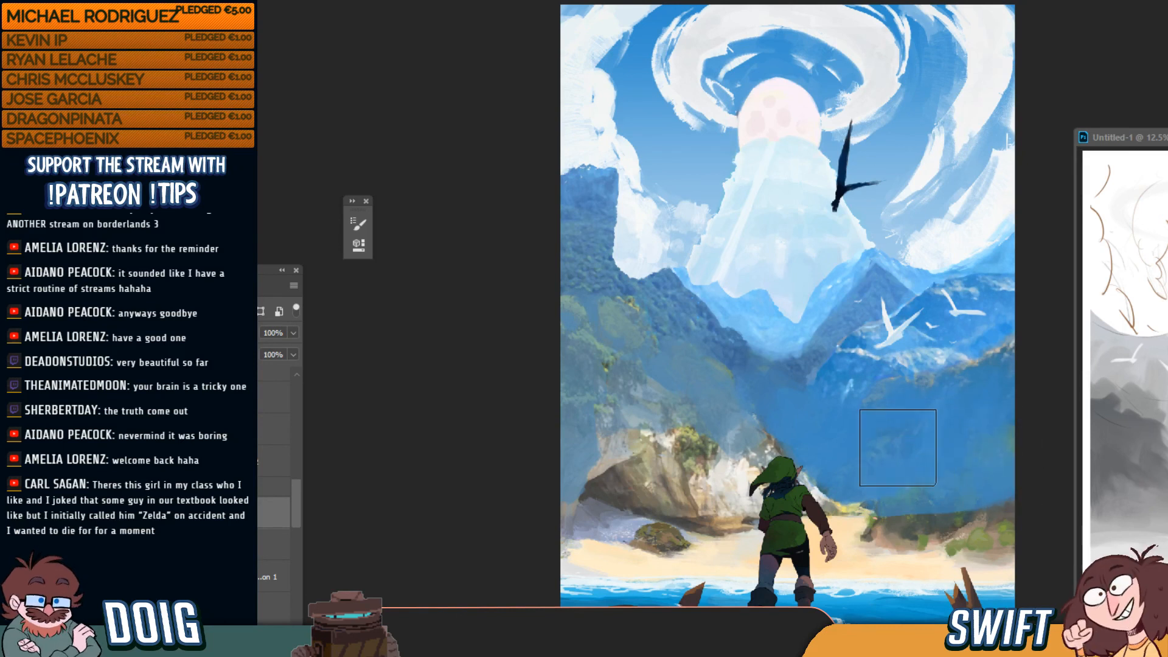
Cover the left slope foliage, the cliff above Link and the right ridge with haze
alt+click(736, 339)
mouse_move(678, 334)
mouse_down()
mouse_move(675, 378)
mouse_move(604, 328)
mouse_move(568, 334)
mouse_move(633, 324)
mouse_move(634, 374)
mouse_move(604, 357)
mouse_move(665, 329)
mouse_move(643, 340)
mouse_move(687, 405)
mouse_move(649, 359)
mouse_move(592, 326)
mouse_move(613, 468)
mouse_move(643, 368)
mouse_move(694, 398)
mouse_move(713, 393)
mouse_move(711, 373)
mouse_move(732, 409)
mouse_move(649, 401)
mouse_move(618, 452)
mouse_move(598, 447)
mouse_move(593, 489)
mouse_move(660, 343)
mouse_move(667, 455)
mouse_move(679, 434)
mouse_move(639, 395)
mouse_move(697, 457)
mouse_move(681, 479)
mouse_move(571, 486)
mouse_move(759, 488)
mouse_move(707, 493)
mouse_move(775, 499)
mouse_move(708, 449)
mouse_move(666, 444)
mouse_move(689, 484)
mouse_move(776, 490)
mouse_move(831, 425)
mouse_move(778, 465)
mouse_move(753, 448)
mouse_move(812, 498)
mouse_move(742, 412)
mouse_up()
alt+click(637, 286)
key(bracketright)
key(bracketright)
key(bracketleft)
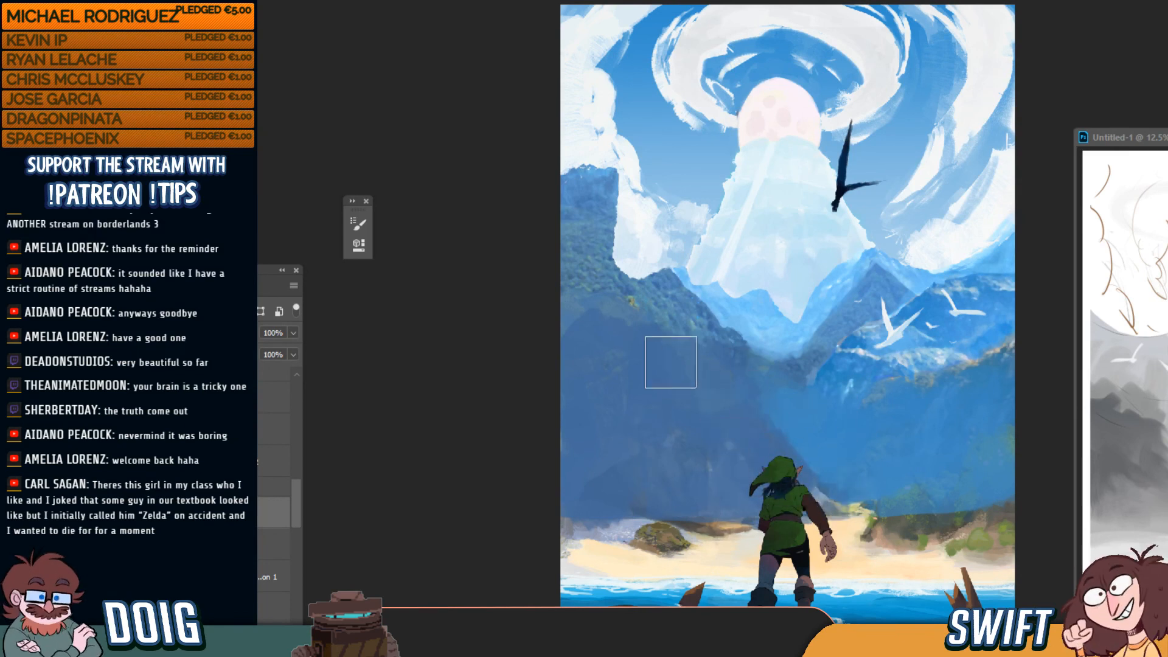
mouse_move(671, 362)
mouse_down()
mouse_move(675, 443)
mouse_move(644, 424)
mouse_up()
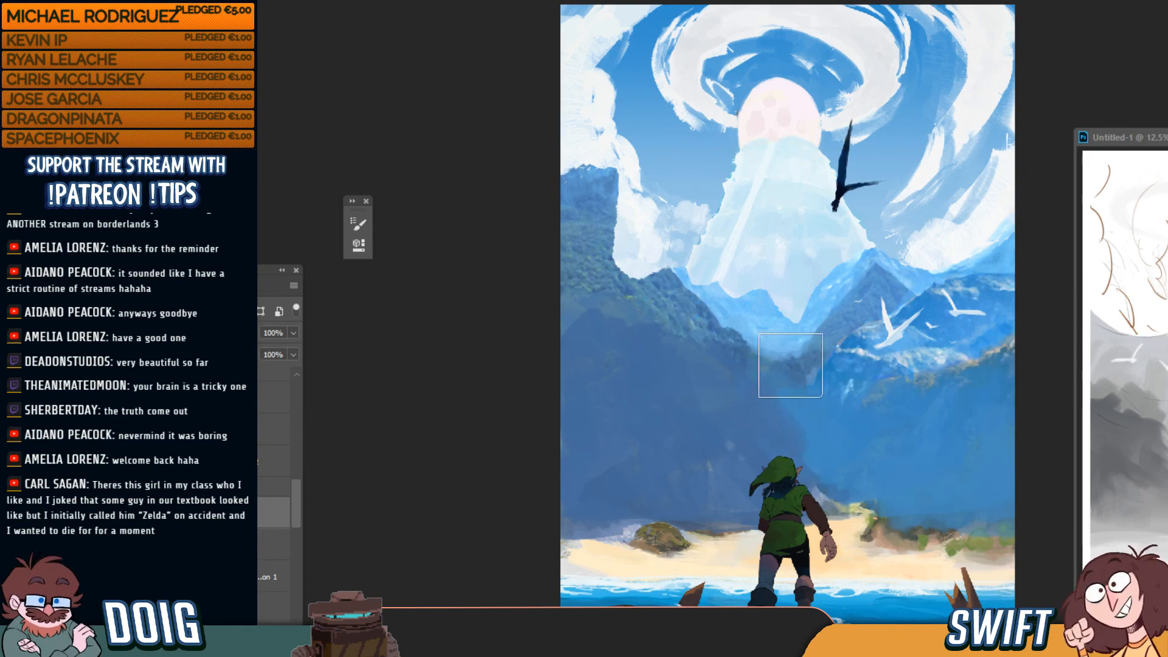
key(bracketleft)
key(bracketleft)
key(bracketleft)
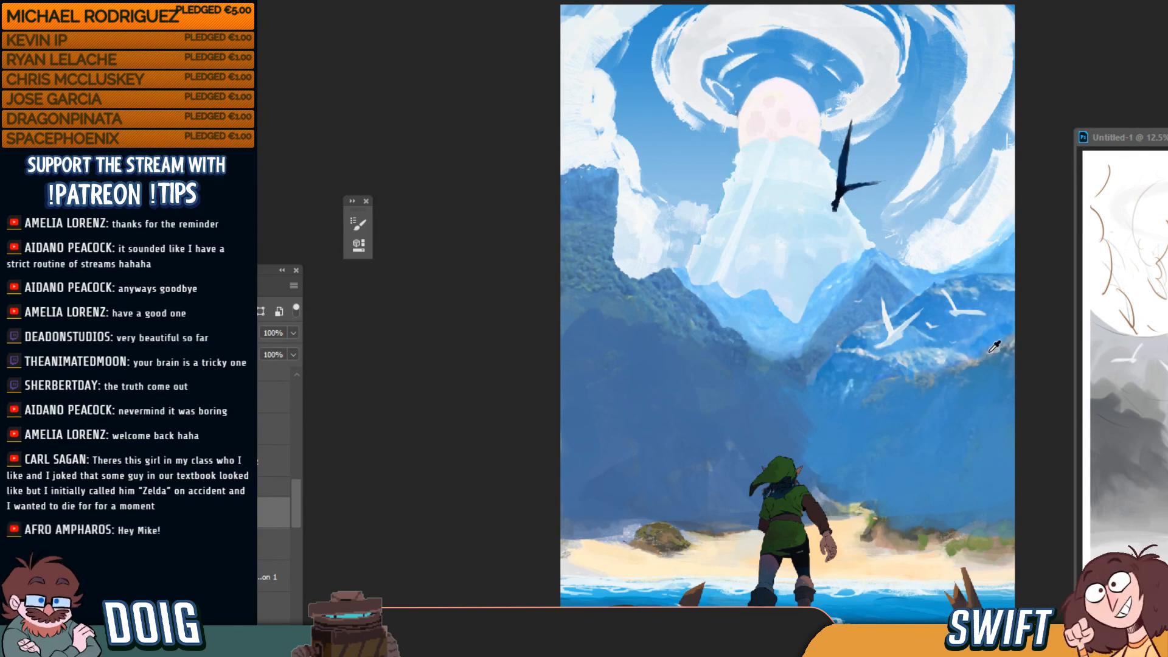
key(bracketleft)
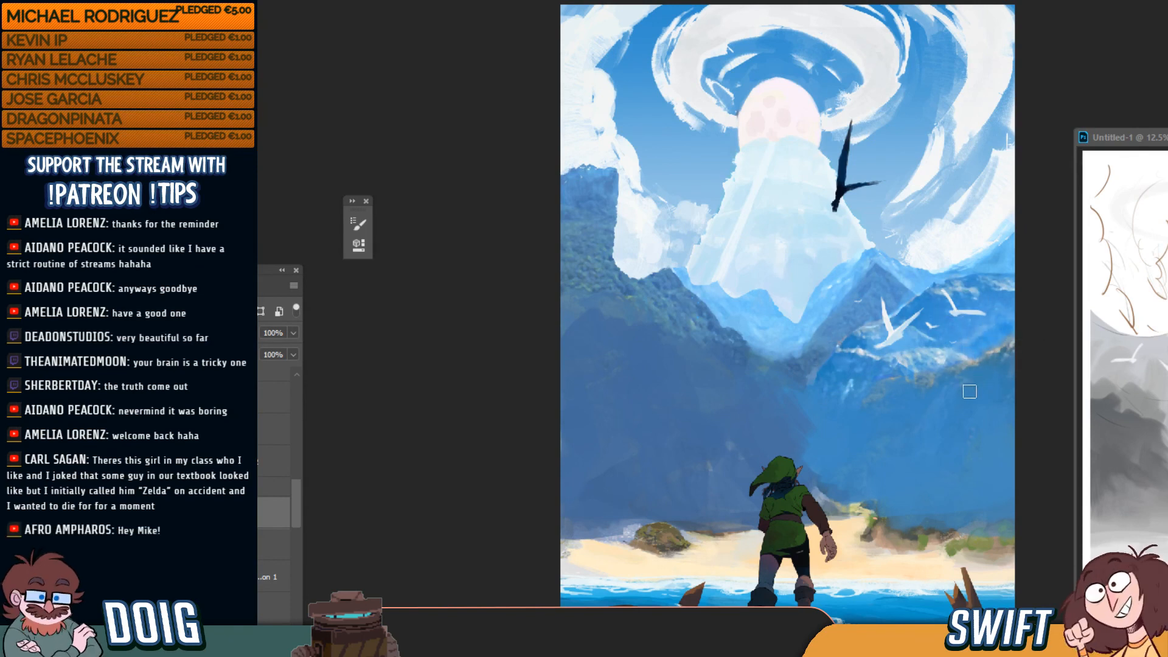
drag(981, 376, 998, 368)
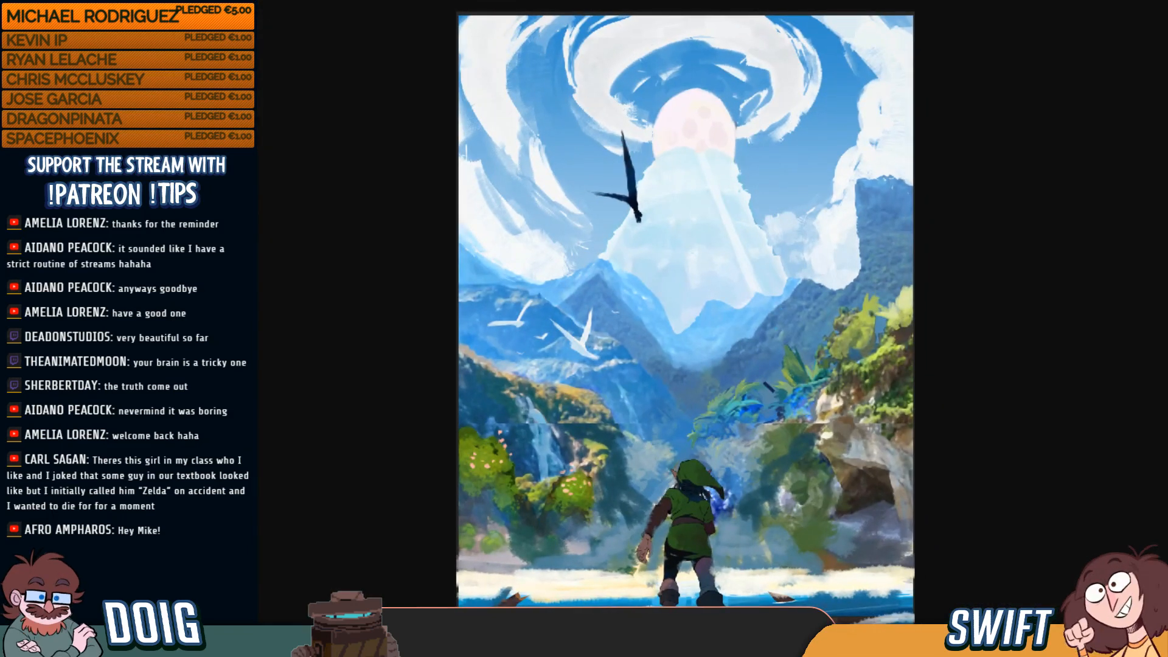
Copy the painting image from the Chrome page to the clipboard
right_click(743, 265)
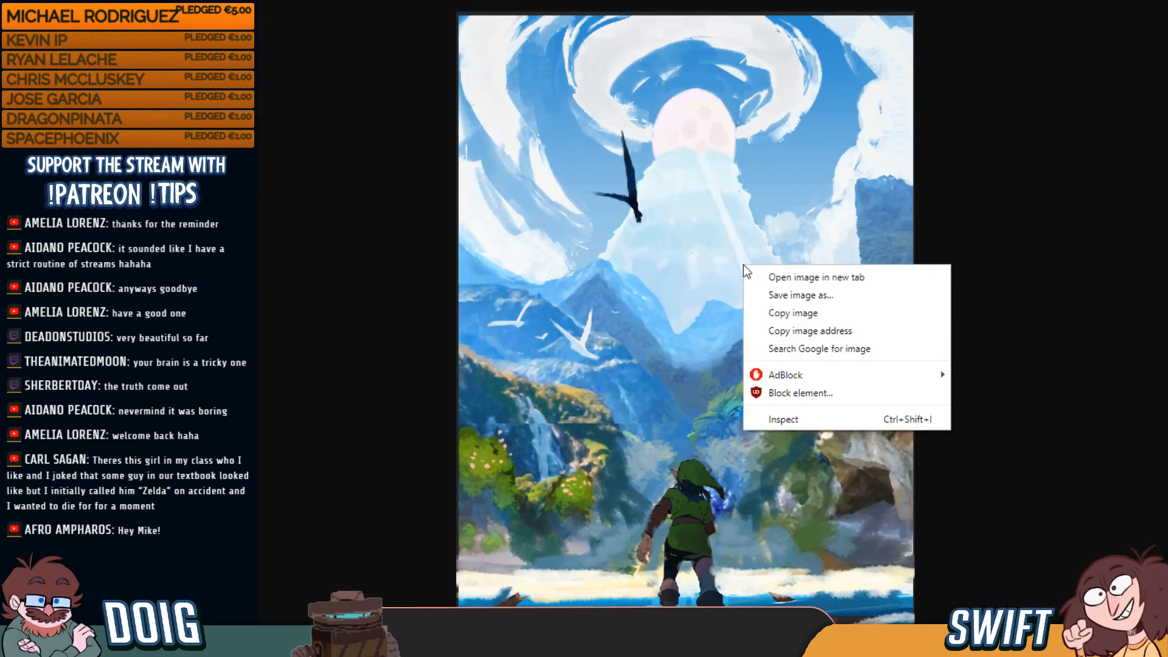
click(843, 310)
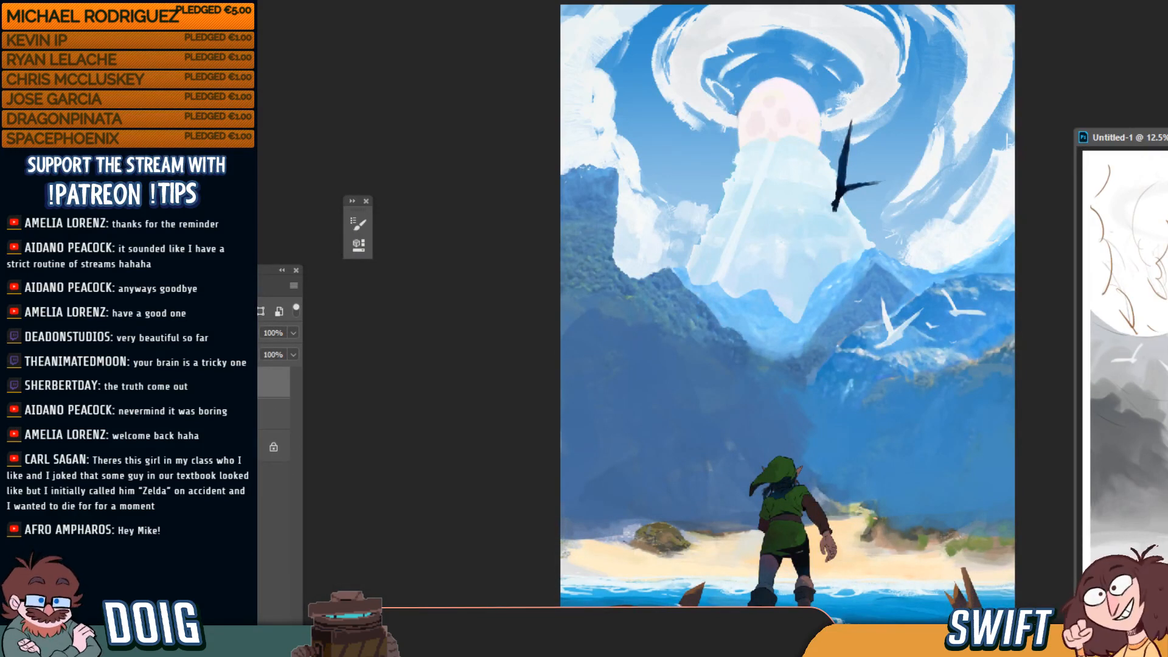
Enlarge the pasted image in Untitled-1 and keep its window off to the right
drag(1165, 487, 1062, 619)
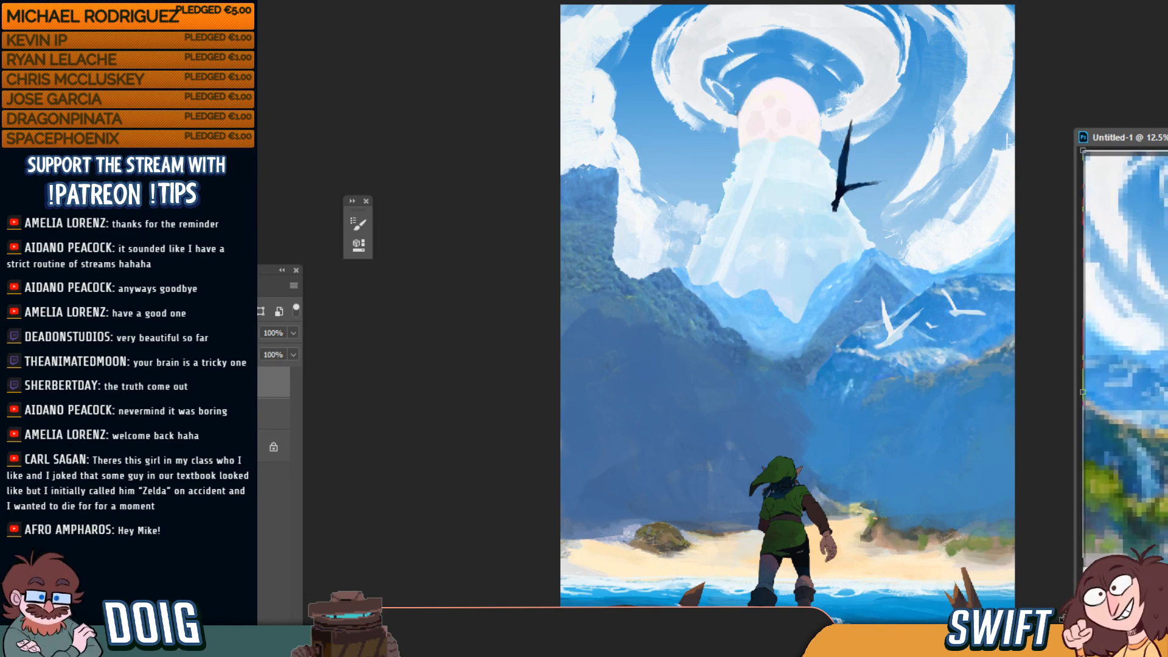
key(Return)
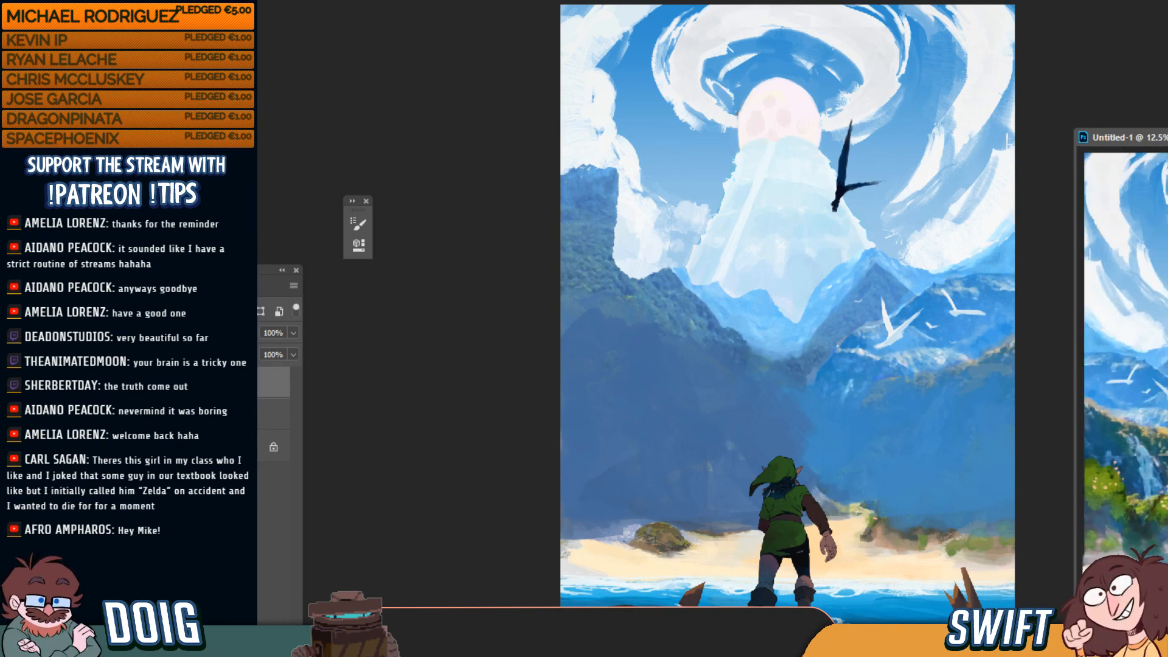
drag(1154, 137, 1124, 62)
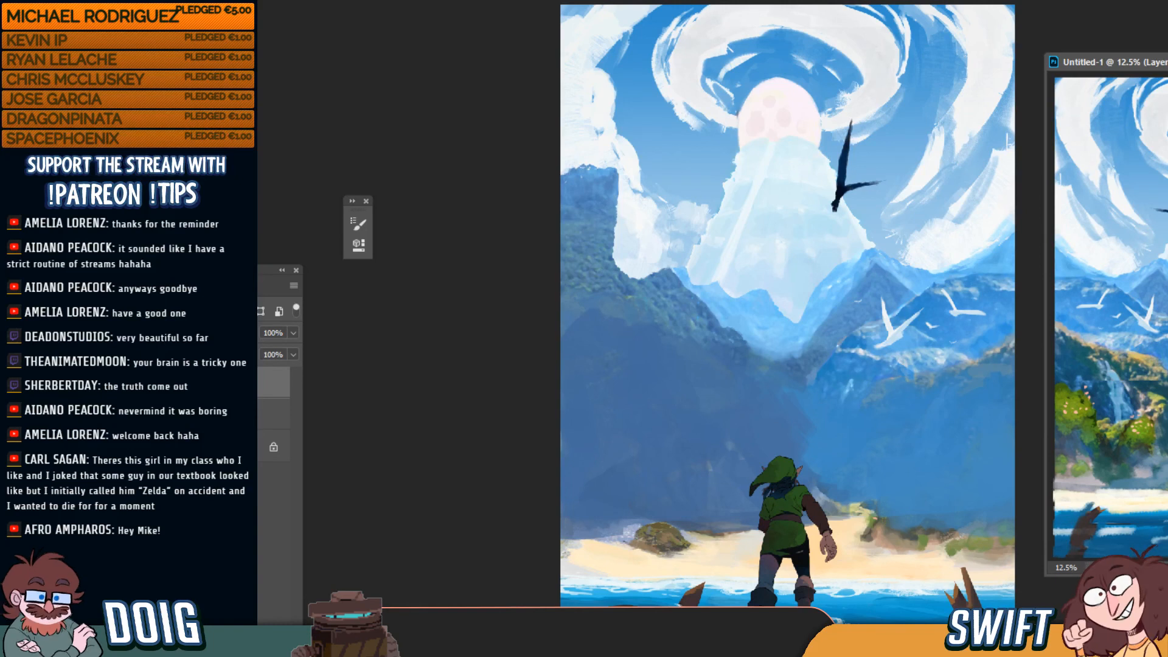
drag(1124, 62, 1146, 70)
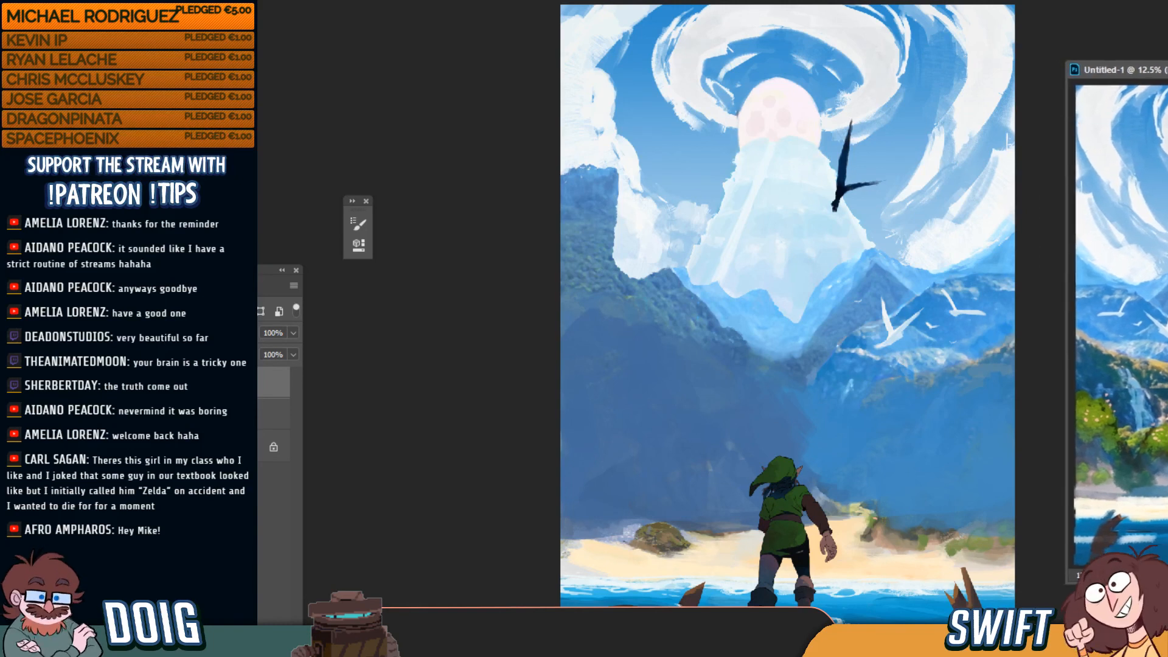
Undo in the main painting to restore the cliffs, palms, waterfall and bushes, then select four lower layers
click(484, 410)
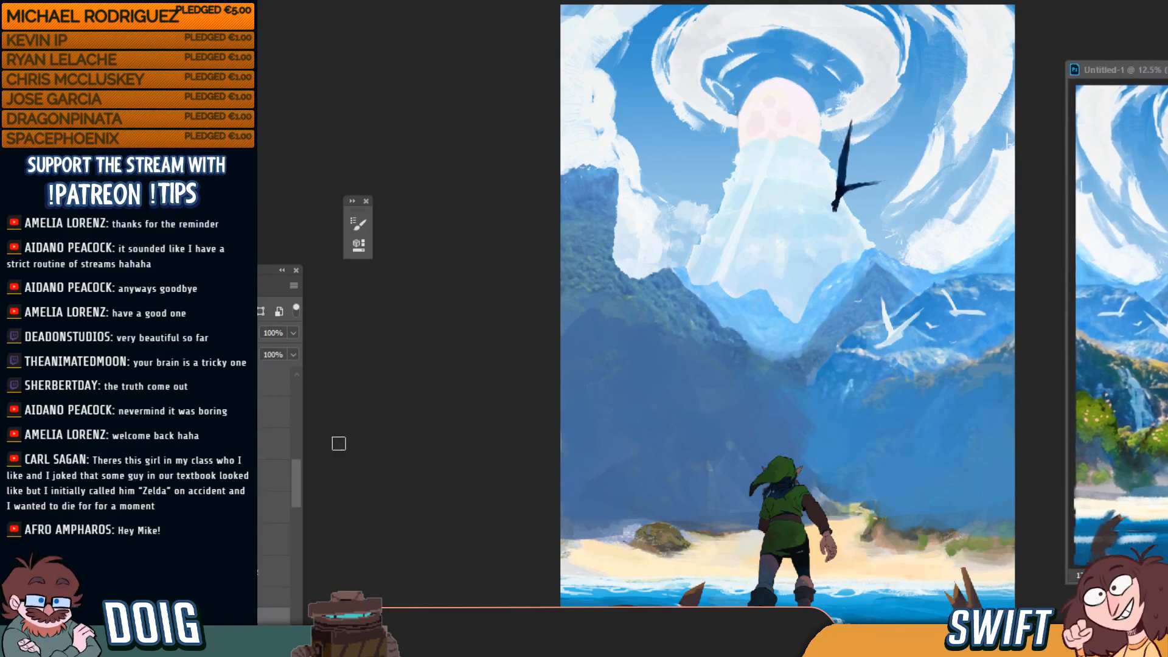
key(ctrl+z)
key(ctrl+z)
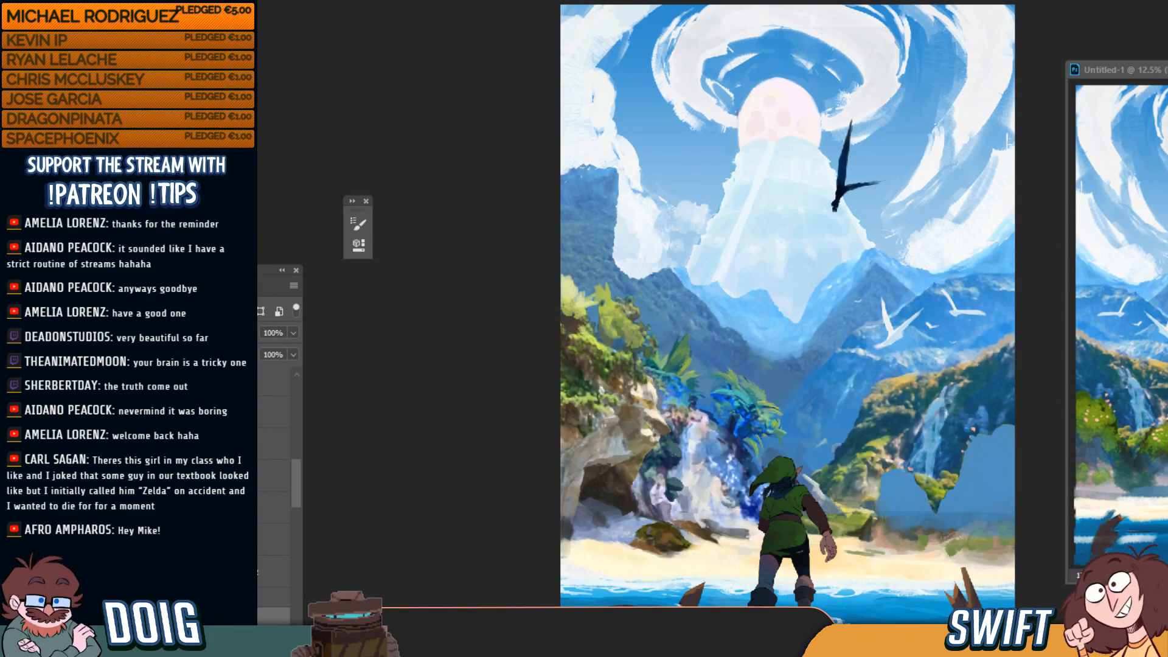
key(ctrl+z)
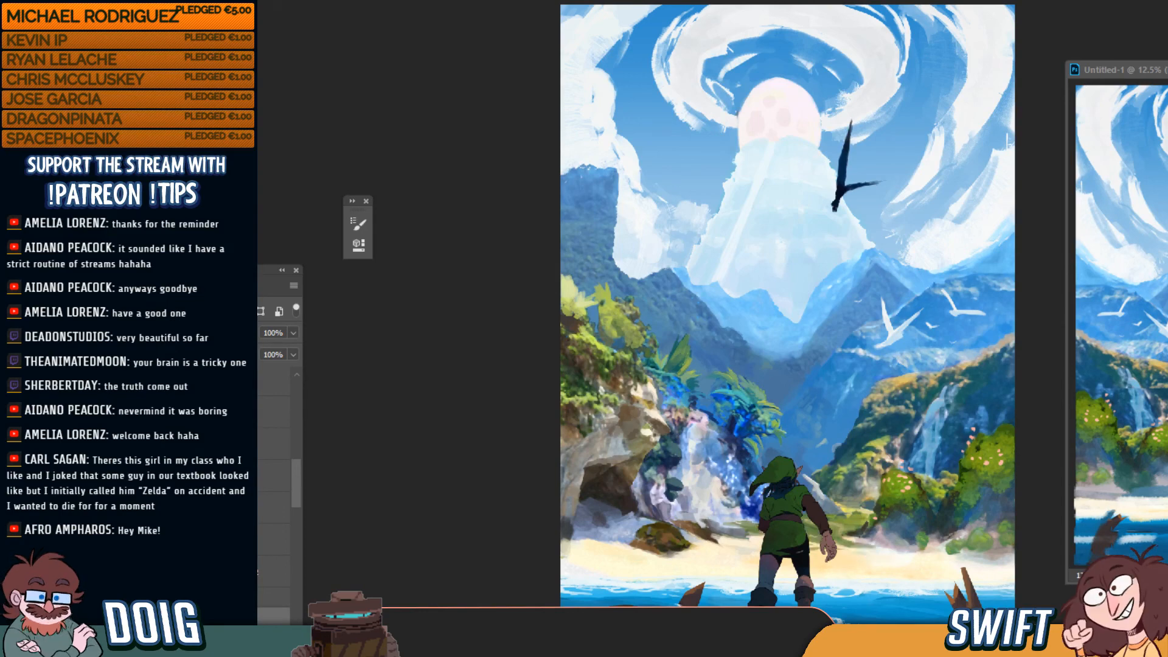
click(257, 476)
shift+click(258, 571)
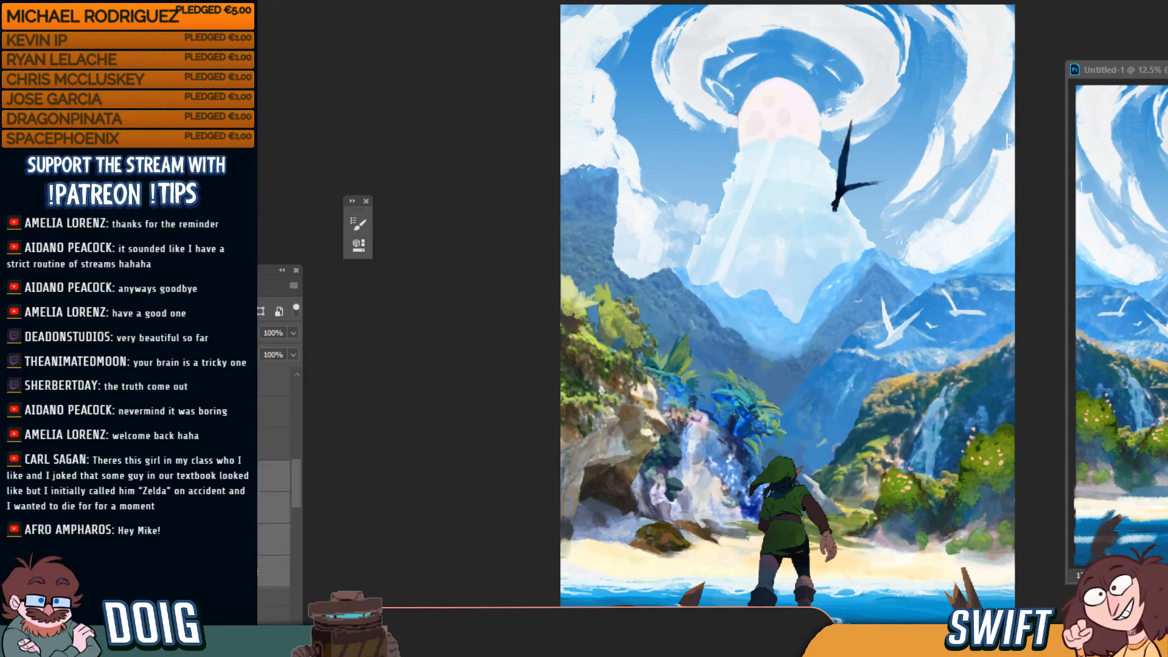
key(ctrl+t)
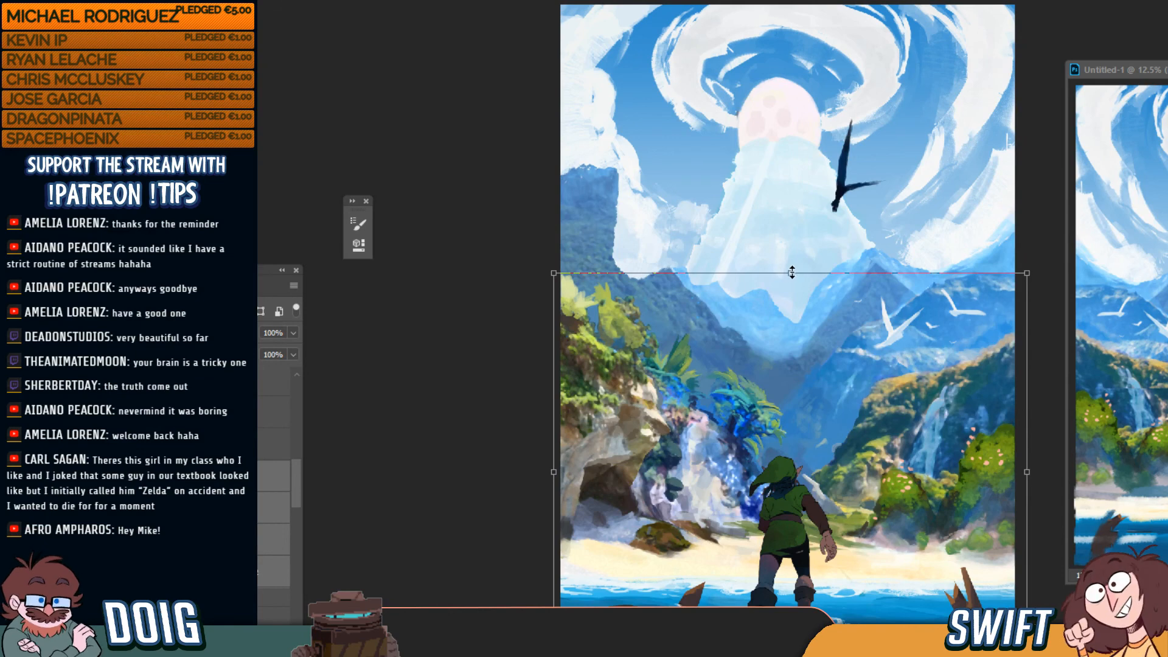
Stretch the four lower landscape layers to about 9.443 in tall and shift them slightly down
drag(791, 273, 792, 287)
drag(793, 290, 790, 315)
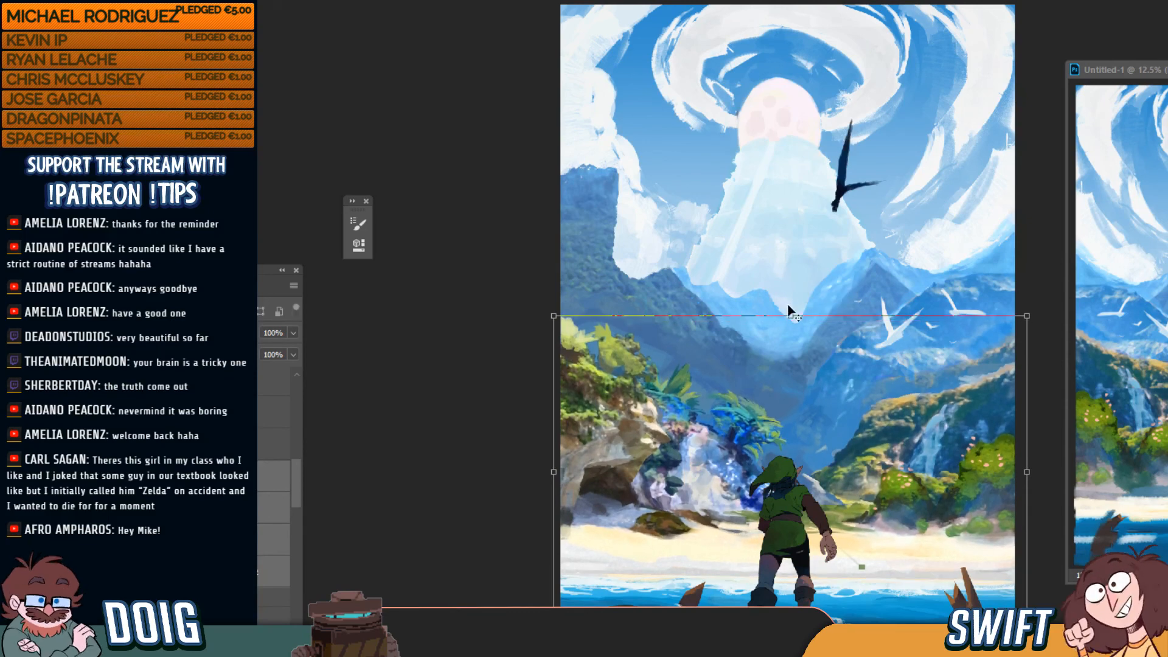
drag(904, 462, 903, 481)
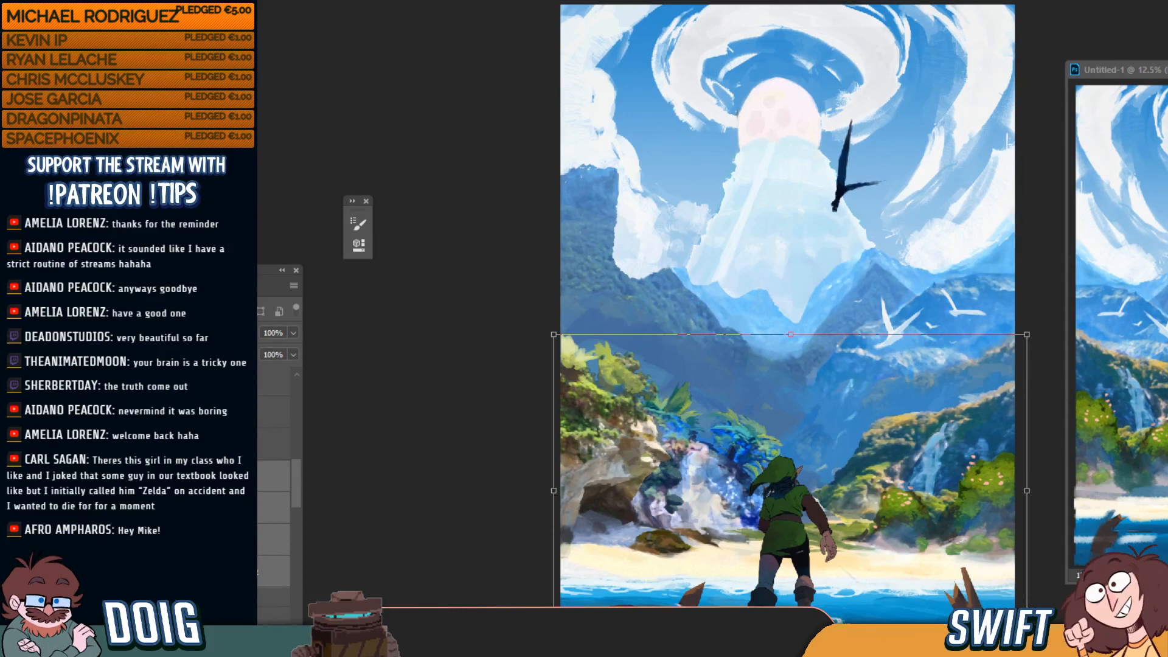
drag(790, 647, 790, 647)
drag(795, 333, 800, 282)
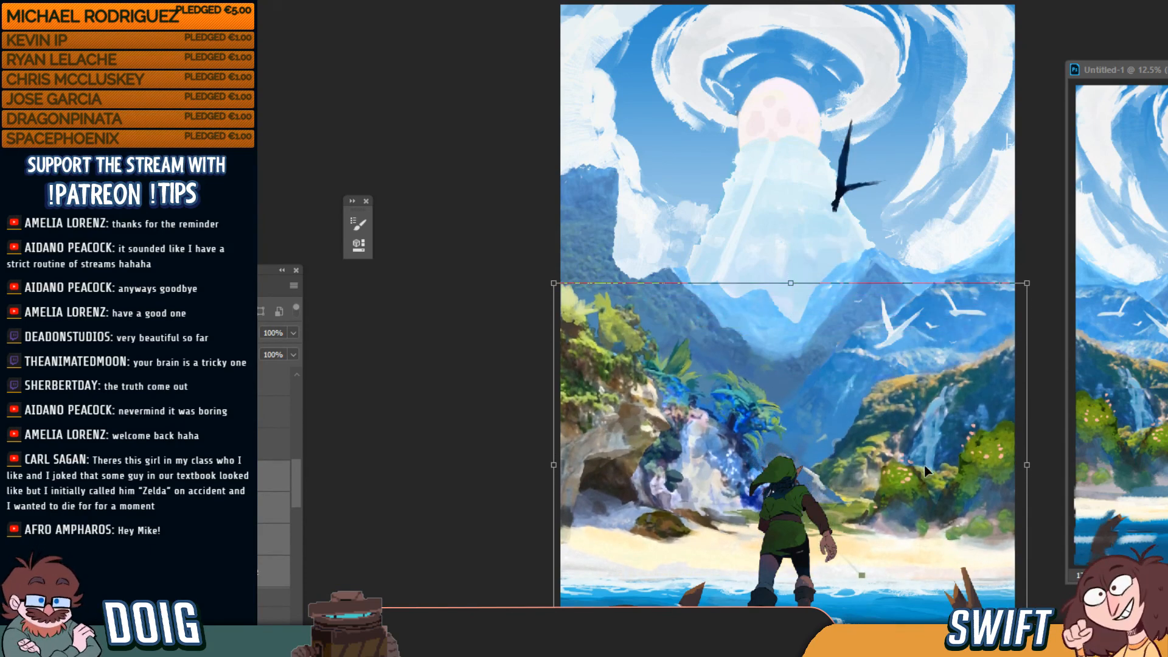
drag(923, 470, 917, 492)
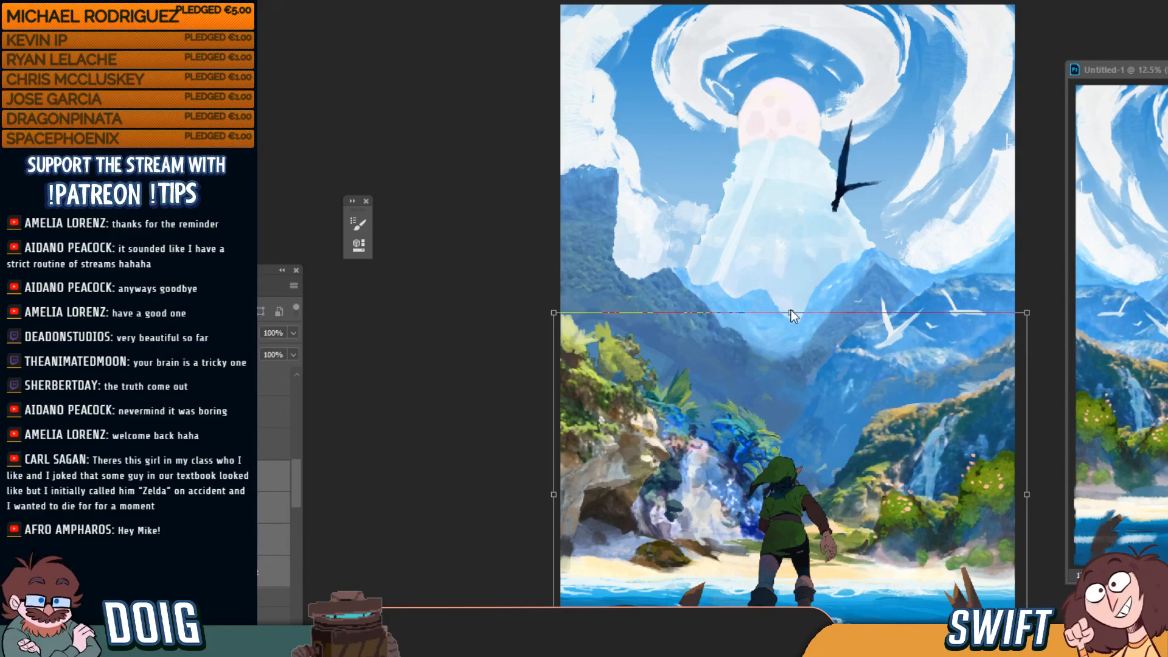
drag(788, 313, 790, 313)
drag(890, 457, 888, 453)
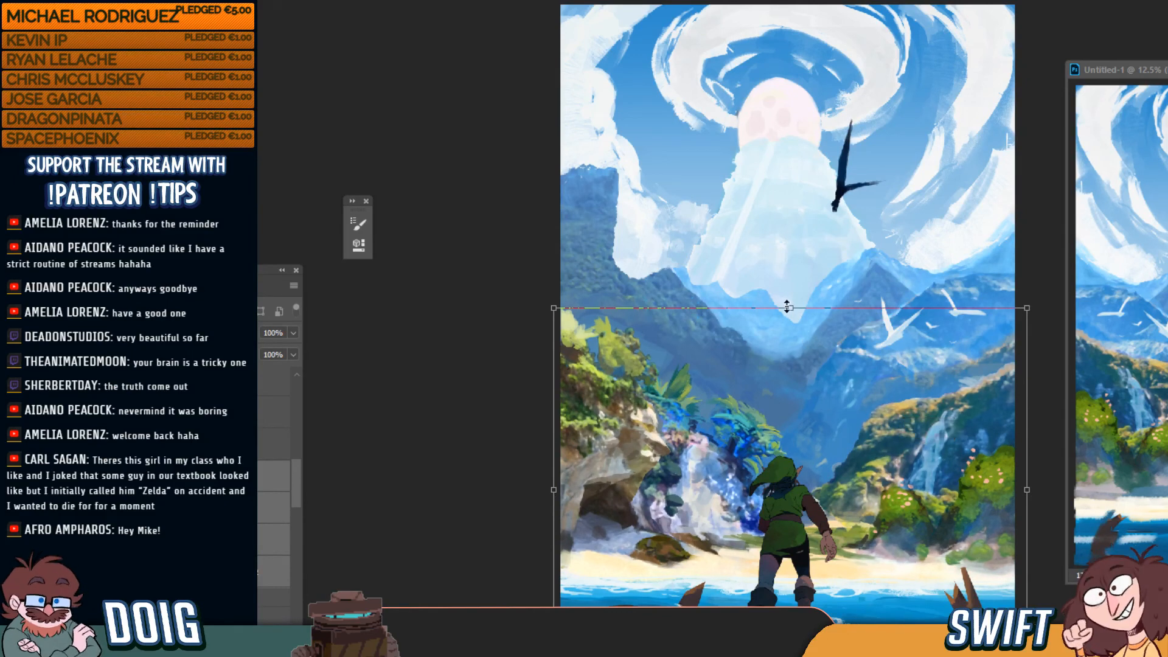
drag(787, 307, 788, 302)
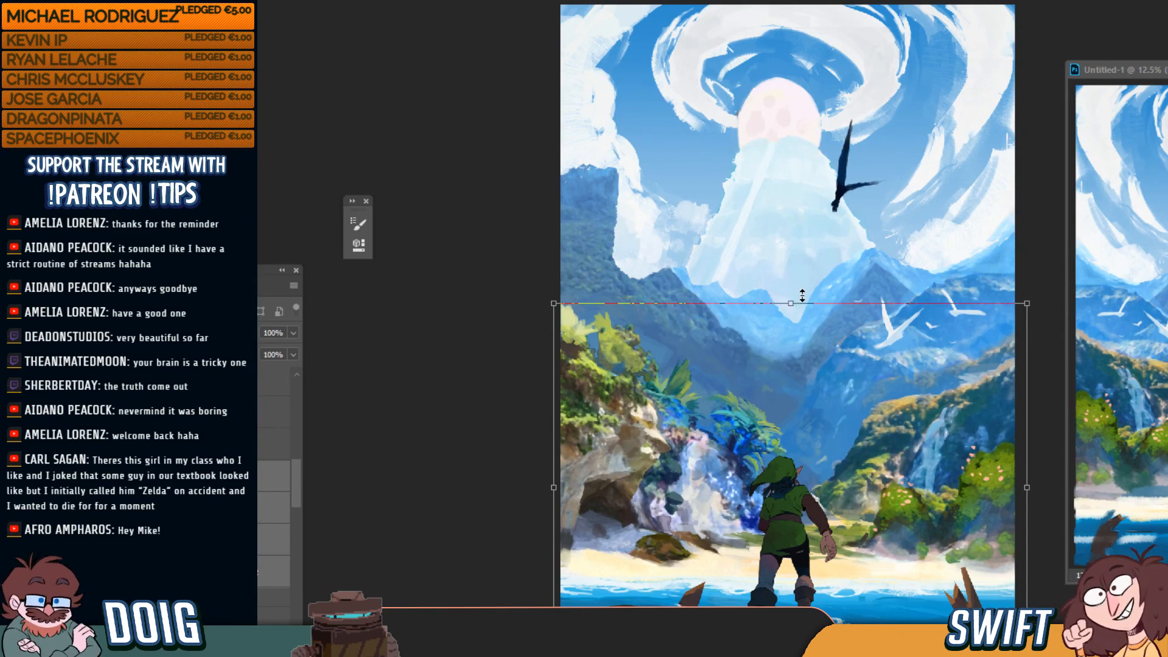
key(ctrl+minus)
key(ctrl+minus)
key(ctrl+minus)
key(ctrl+minus)
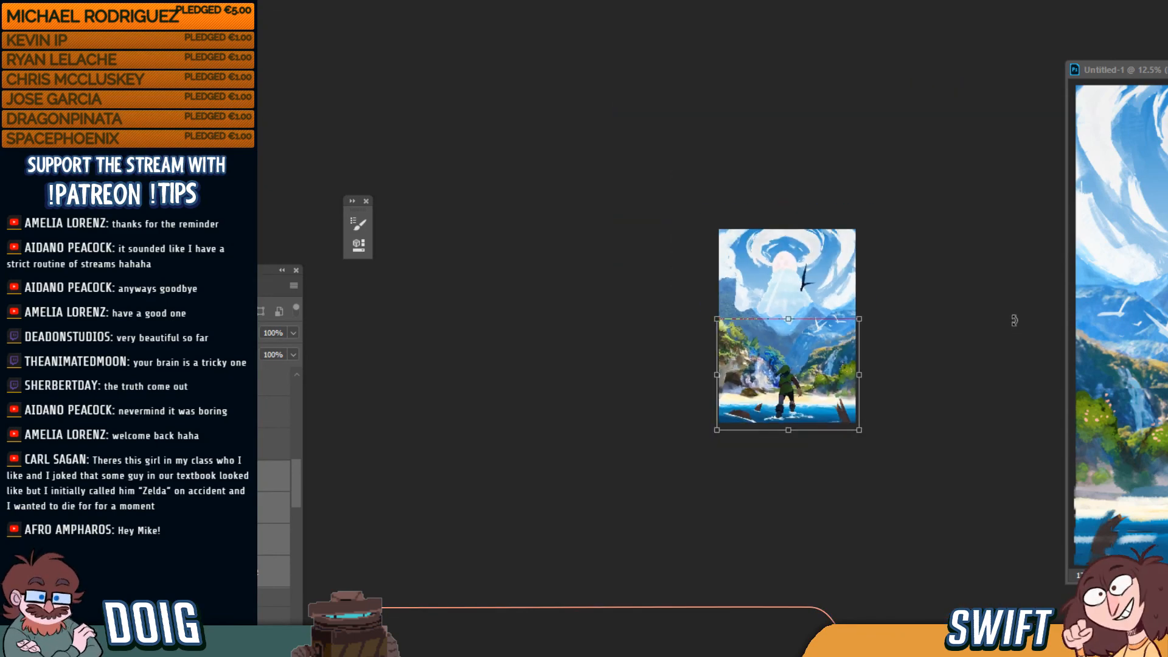
Commit the taller lower landscape, undo and redo to compare, and keep the new size
key(ctrl+plus)
key(ctrl+plus)
key(ctrl+plus)
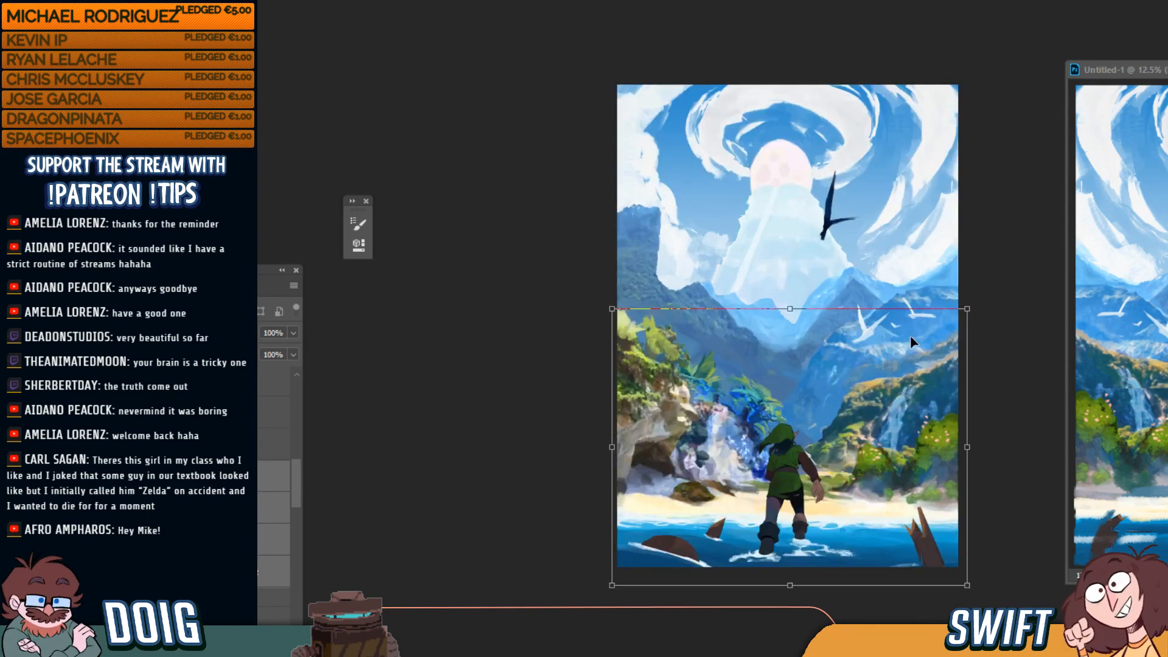
key(Return)
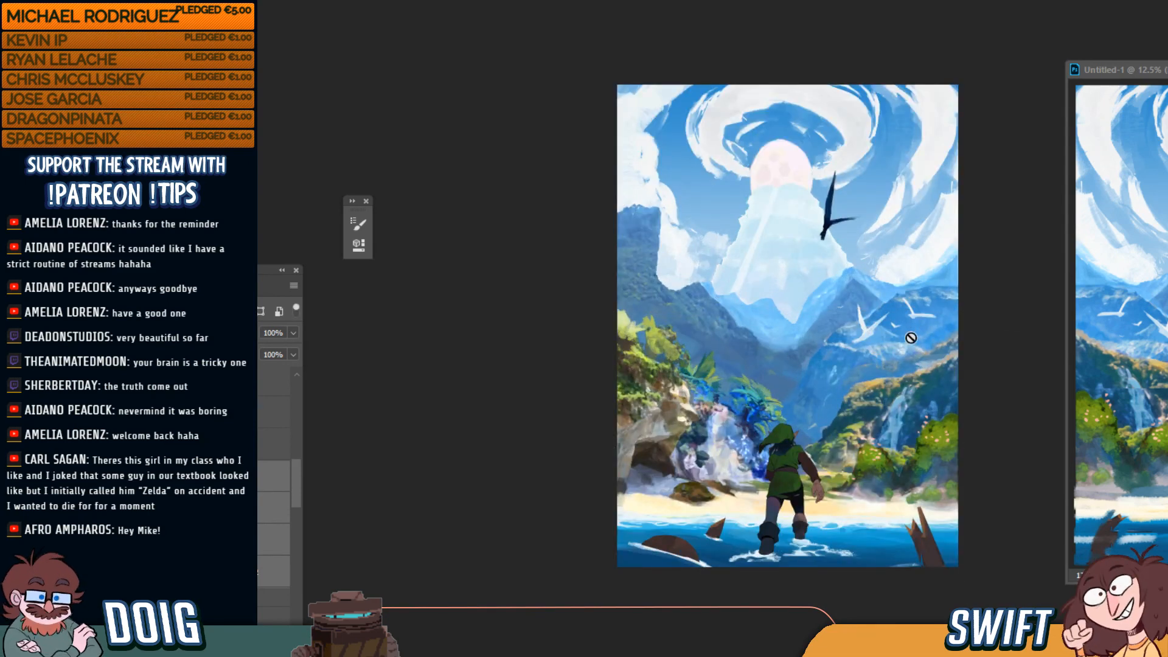
key(ctrl+z)
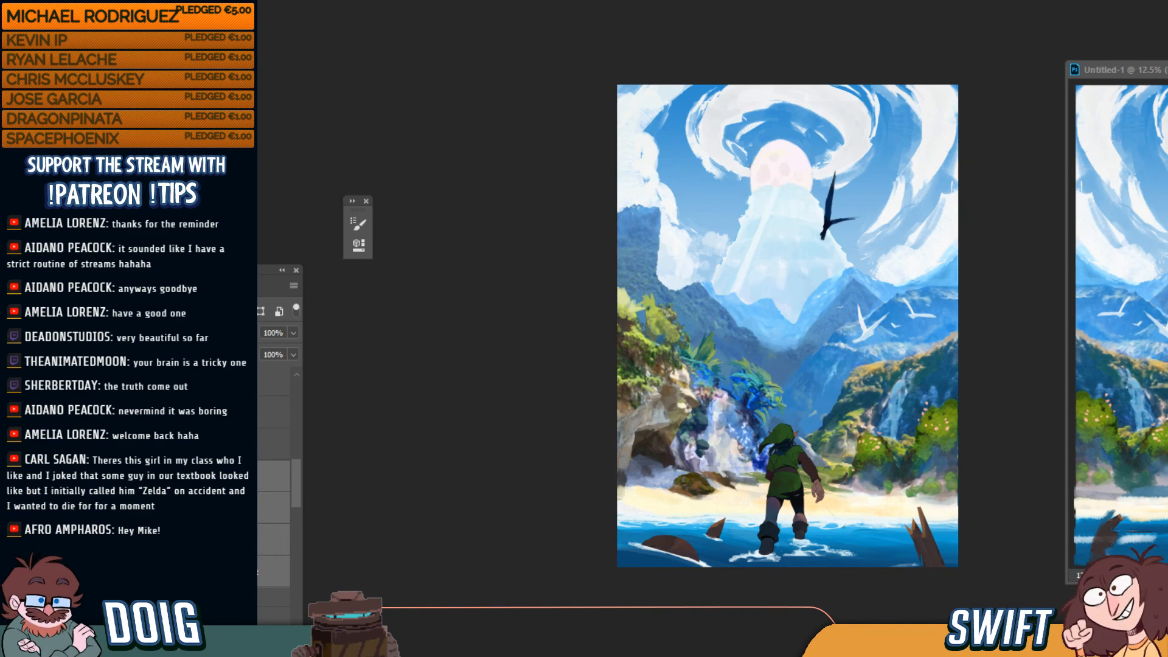
key(ctrl+shift+z)
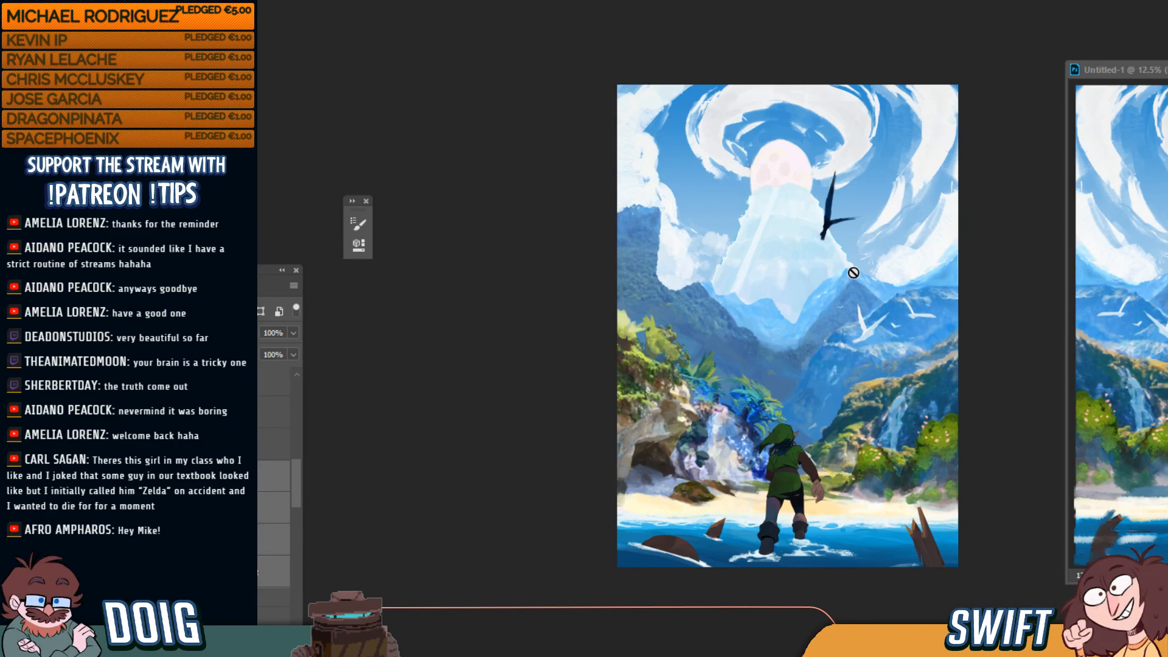
key(ctrl+plus)
key(ctrl+plus)
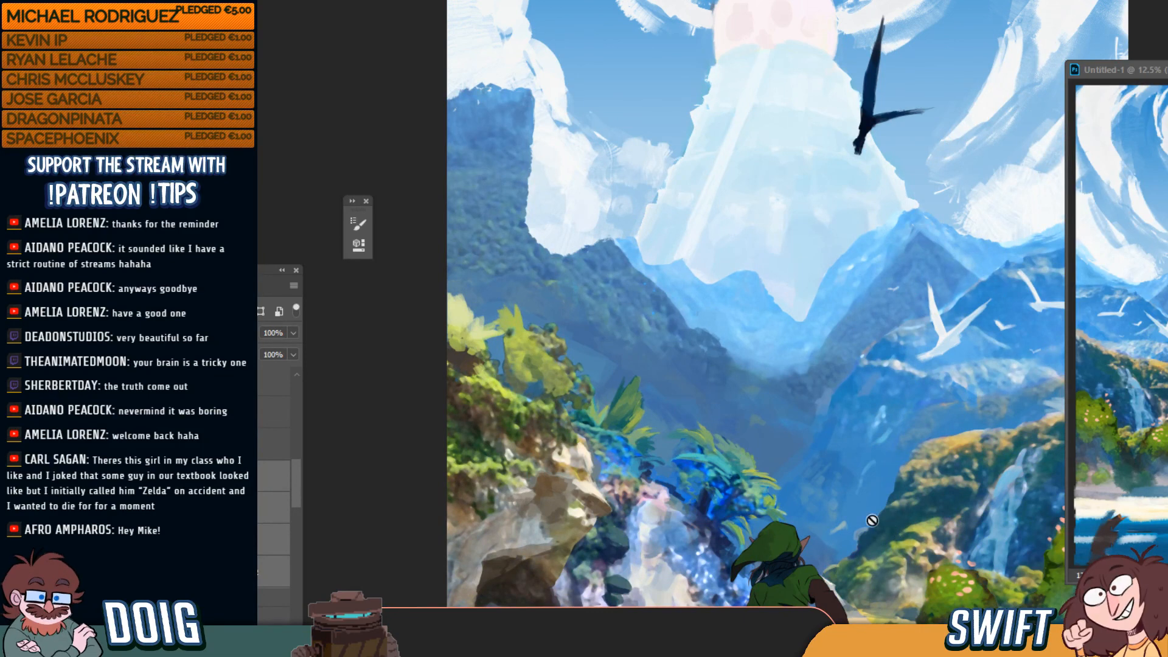
Move the reference window aside, return to the main painting and select Link's layer for transforming
drag(870, 518, 863, 359)
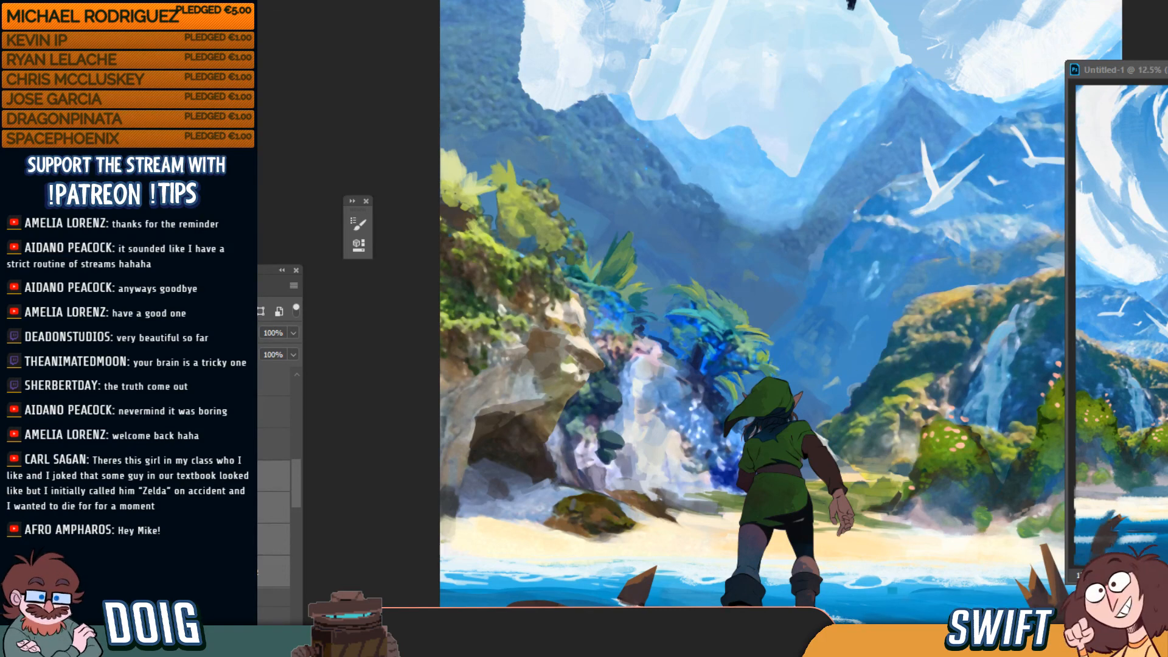
drag(1167, 75, 1100, 78)
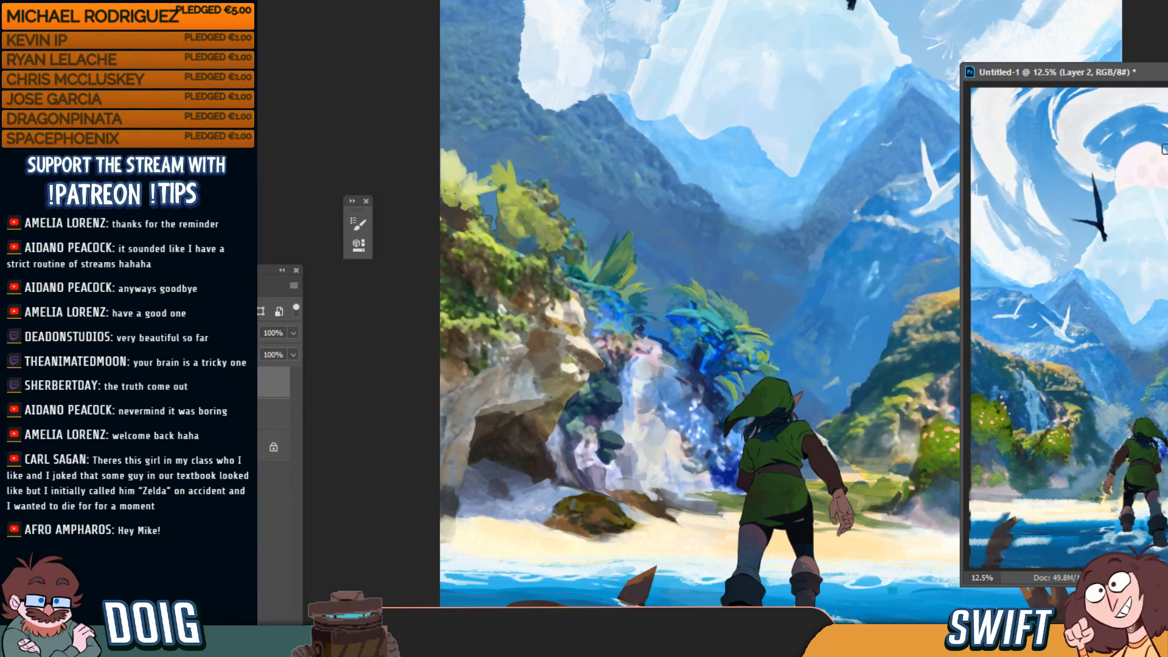
drag(1127, 73, 1167, 76)
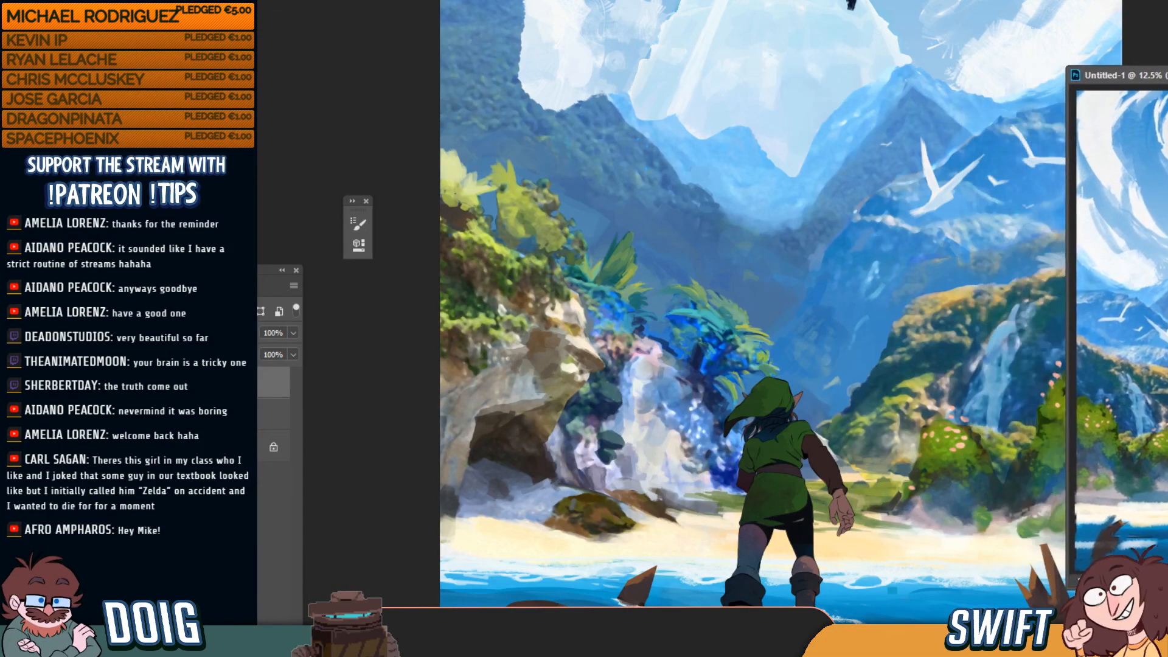
click(795, 468)
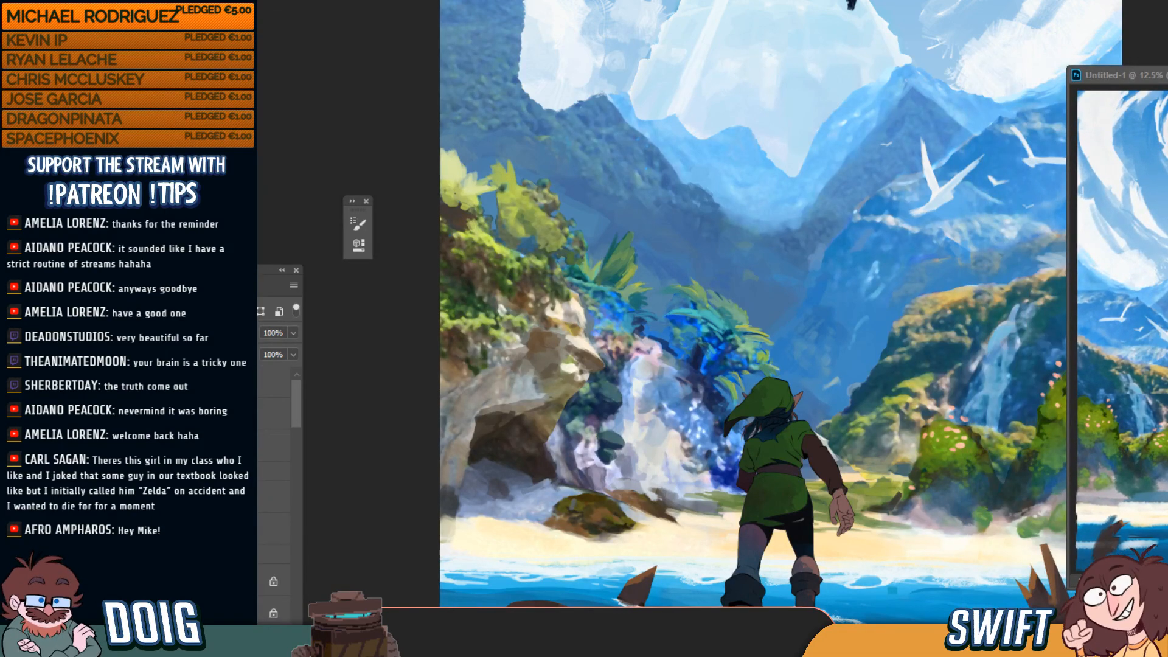
click(246, 529)
click(246, 554)
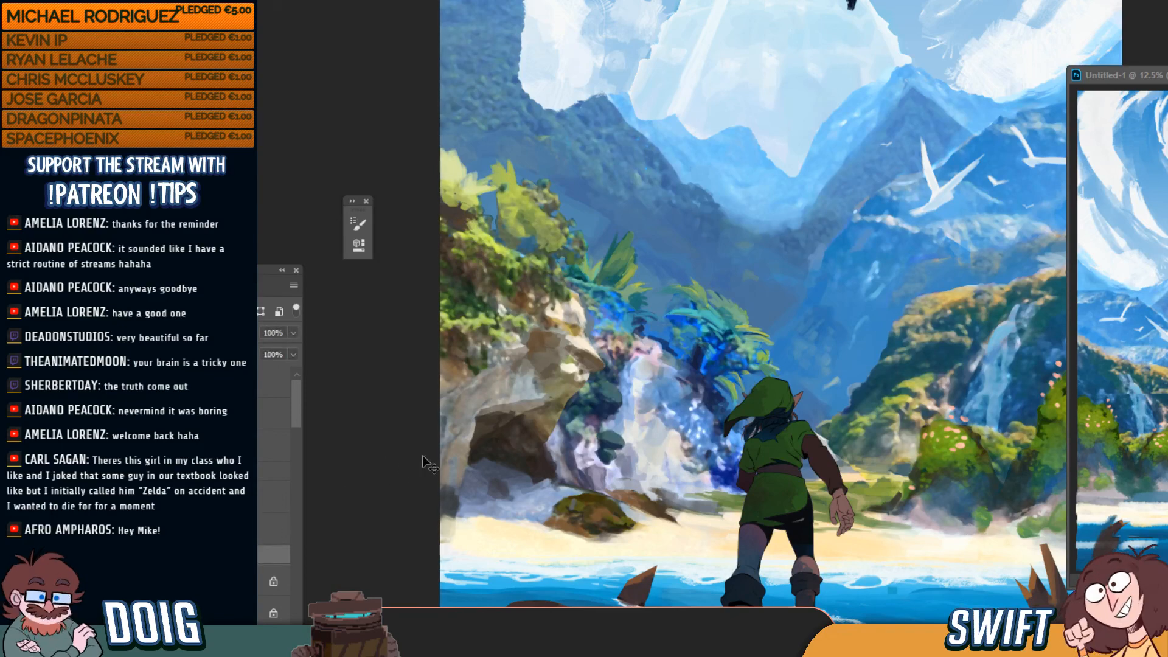
key(ctrl+t)
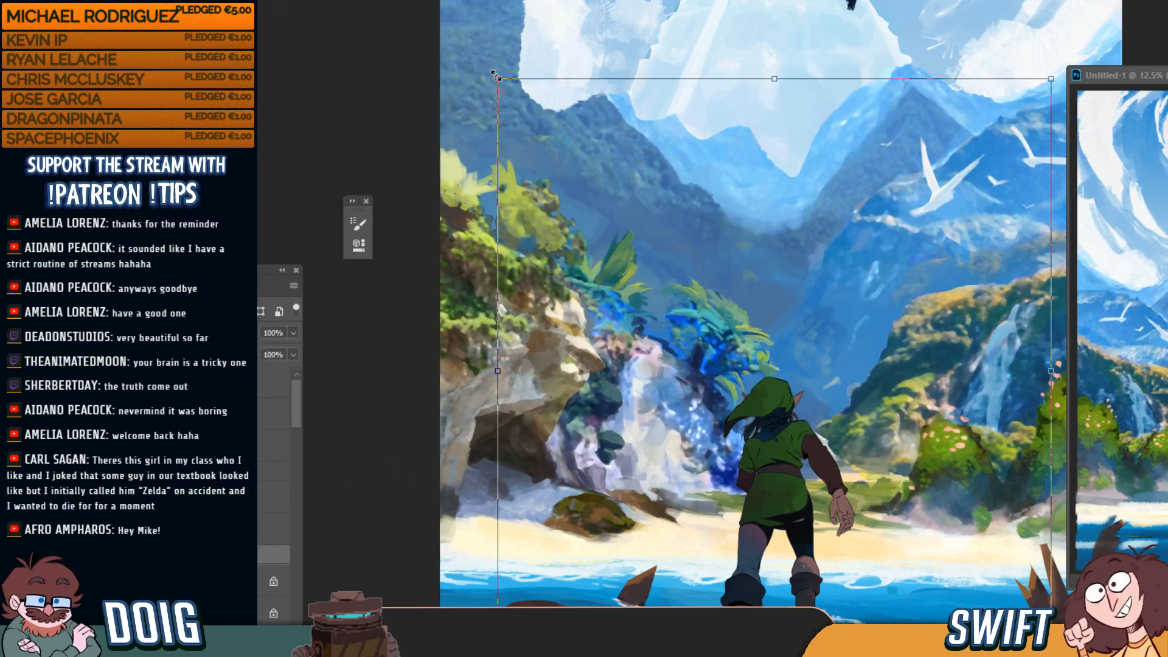
Enlarge Link and apply the change
drag(498, 78, 277, 0)
key(ctrl+minus)
key(ctrl+minus)
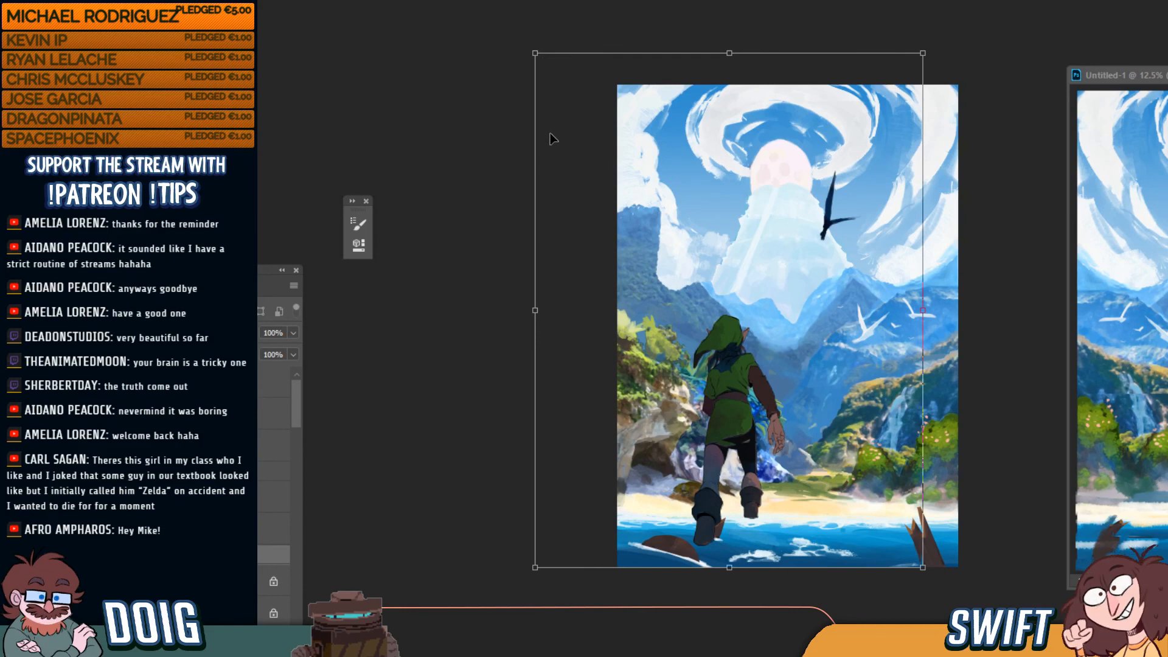
key(Return)
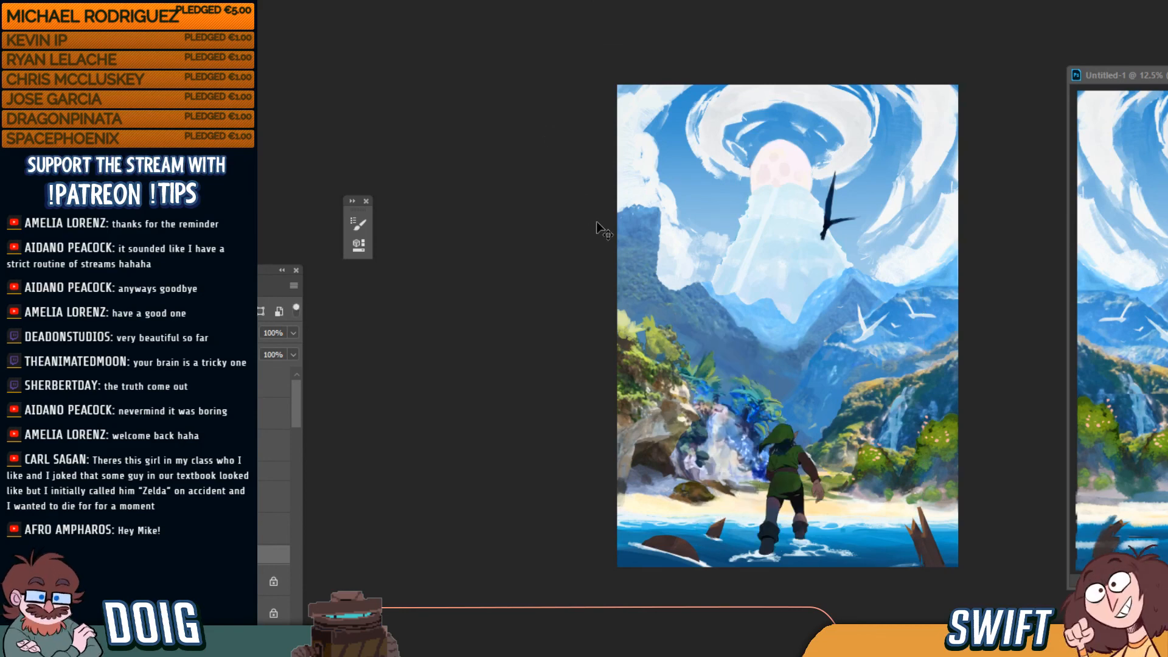
Enlarge Link further and move him up and right onto the shore near the beach centre
key(ctrl+t)
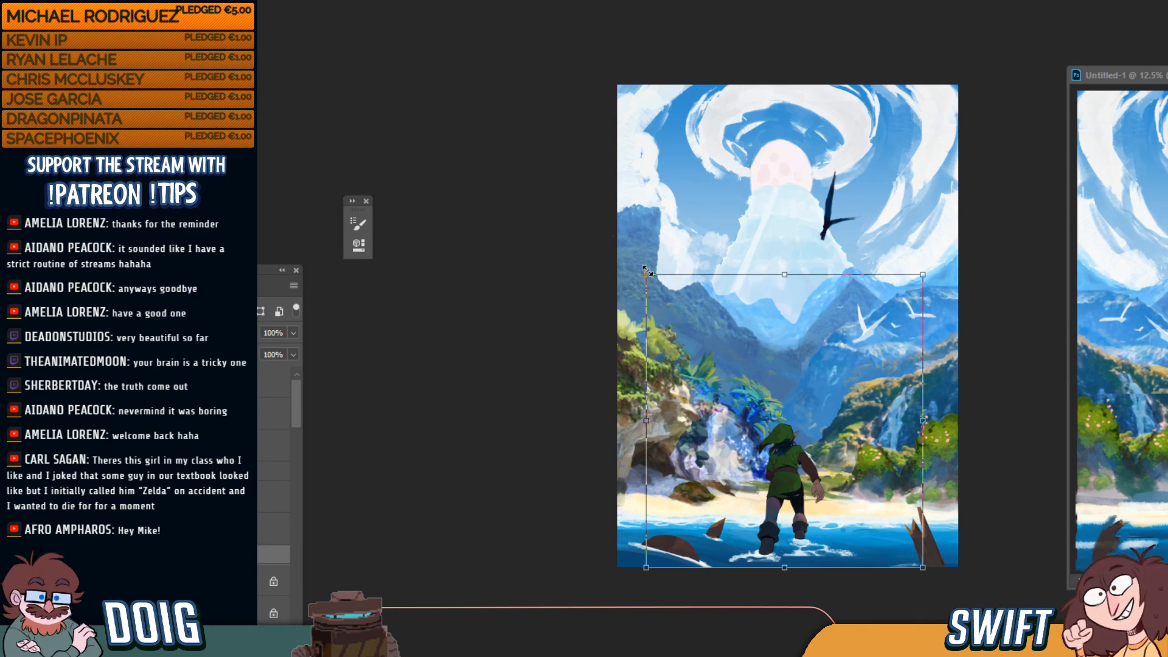
drag(646, 275, 518, 134)
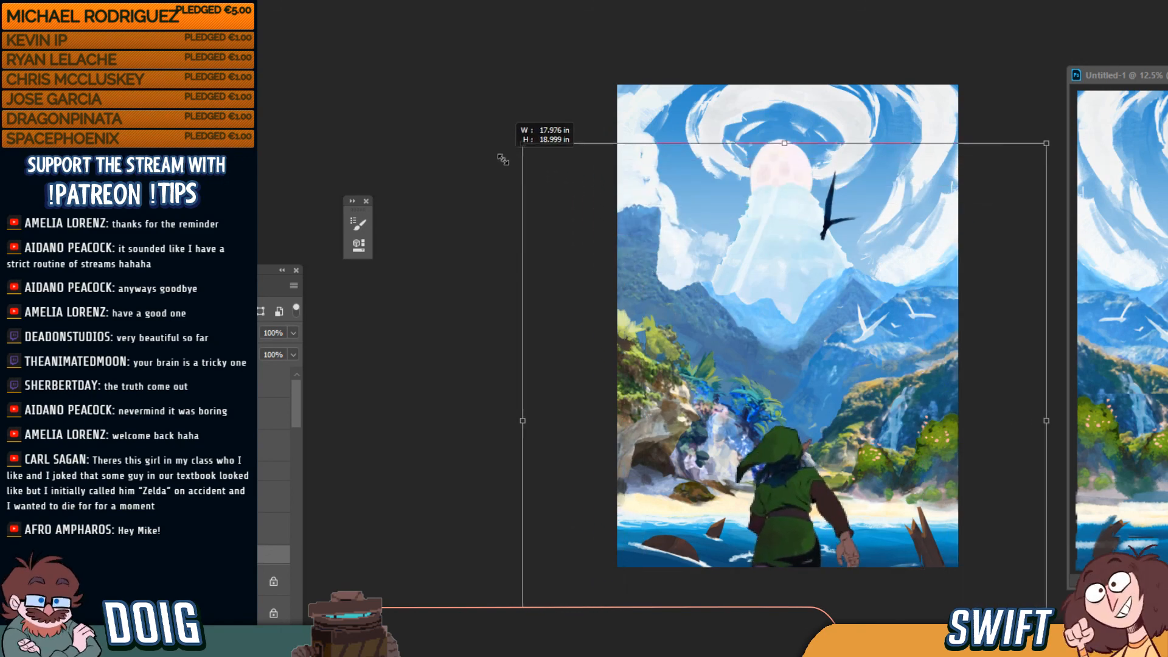
drag(837, 545, 812, 403)
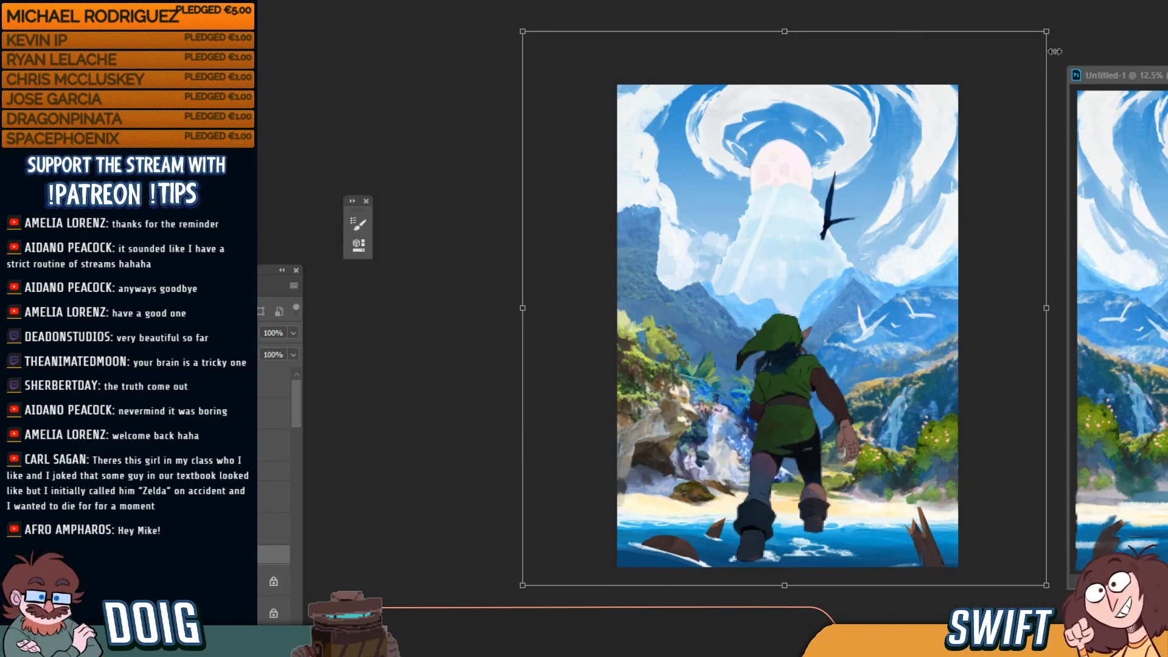
drag(1051, 32, 901, 185)
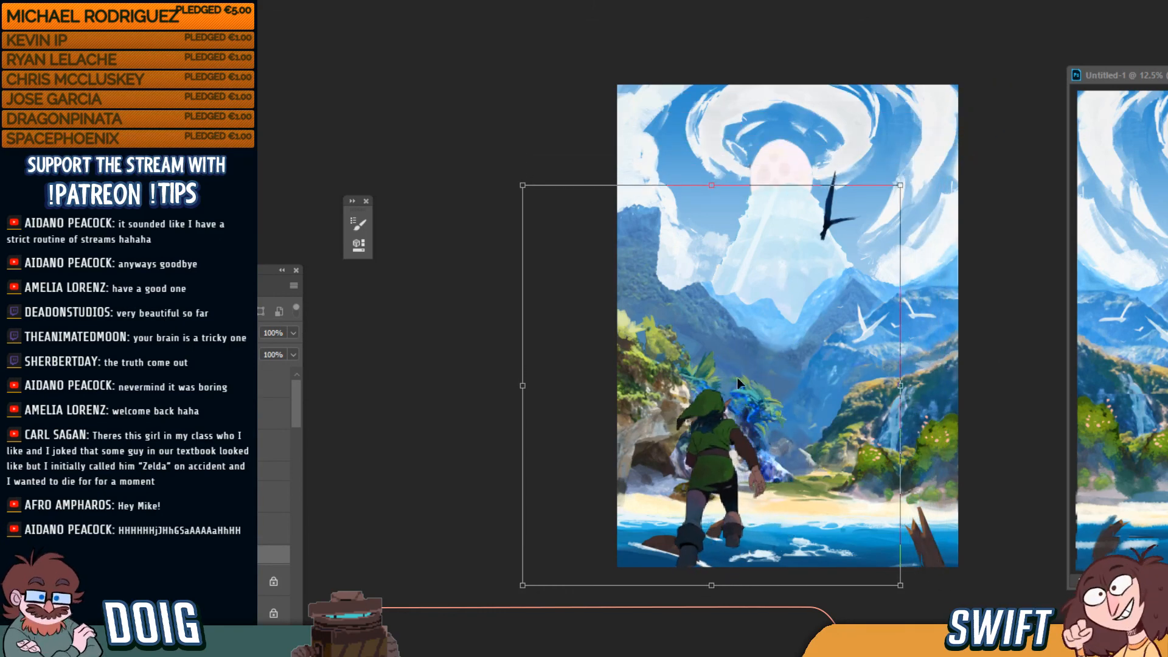
drag(735, 397, 801, 389)
key(ctrl+plus)
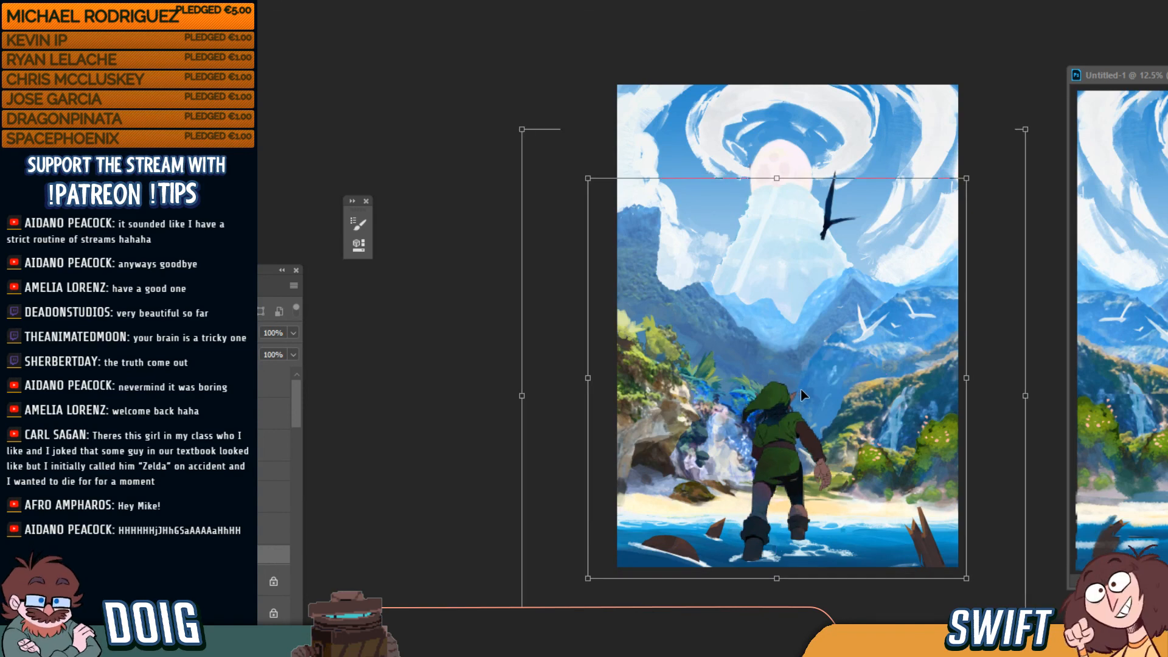
mouse_move(746, 517)
mouse_down()
mouse_move(758, 519)
mouse_move(754, 551)
mouse_move(763, 540)
mouse_move(753, 539)
mouse_up()
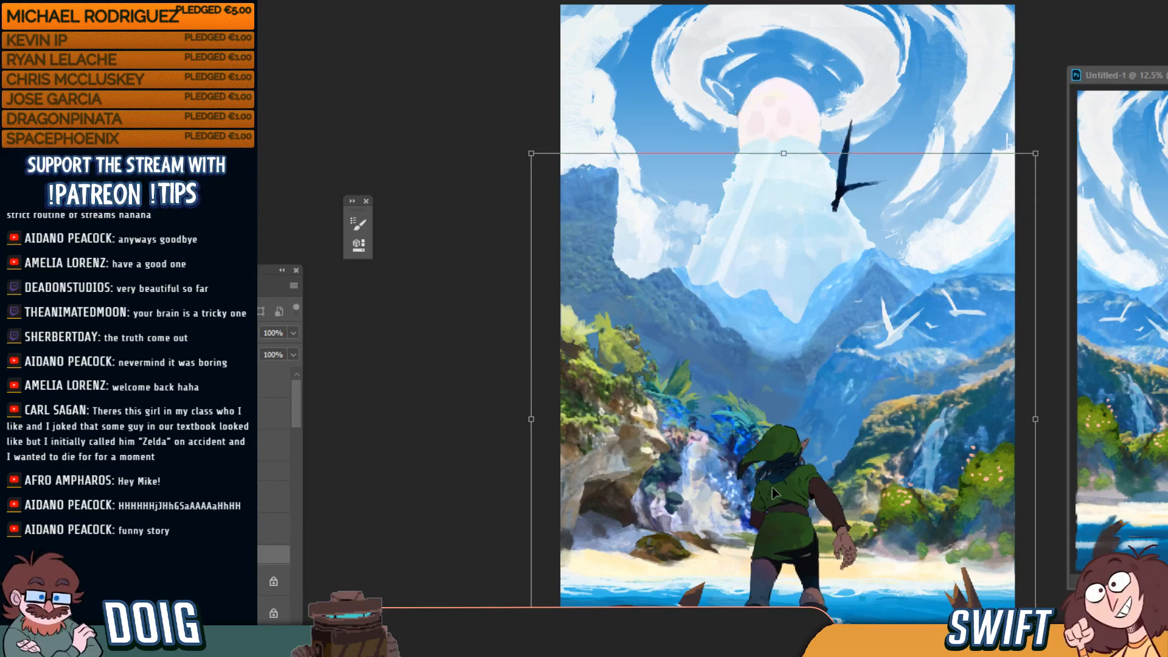
Nudge Link slightly up and left, commit the transform, then undo it to restore his smaller size
key(ctrl+plus)
drag(847, 484, 834, 226)
mouse_move(774, 337)
mouse_down()
mouse_move(773, 308)
mouse_move(773, 320)
mouse_up()
key(ctrl+minus)
key(ctrl+minus)
key(ctrl+minus)
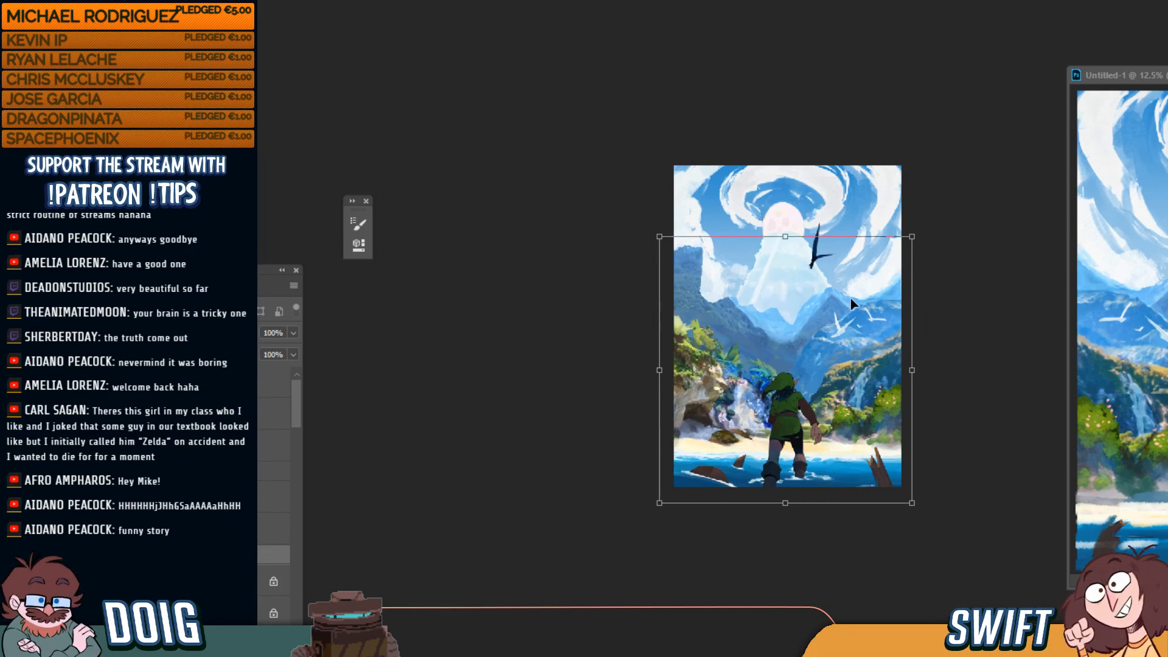
key(Return)
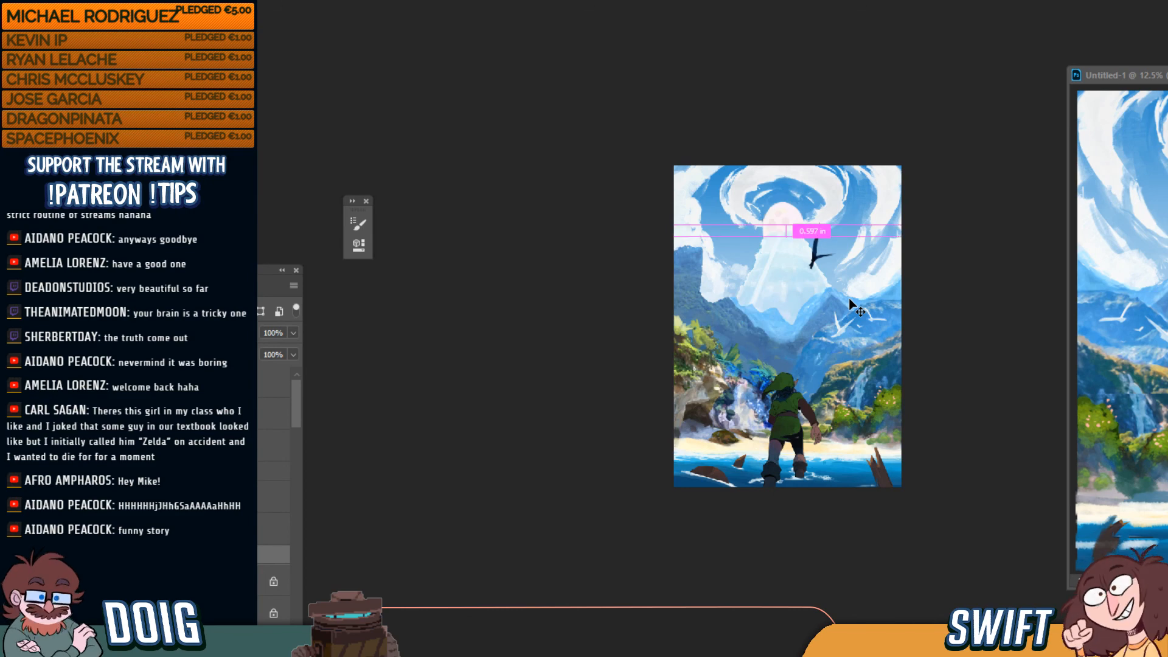
key(ctrl+z)
Save the painting as a Photoshop file with Maximize Compatibility kept on
key(ctrl+plus)
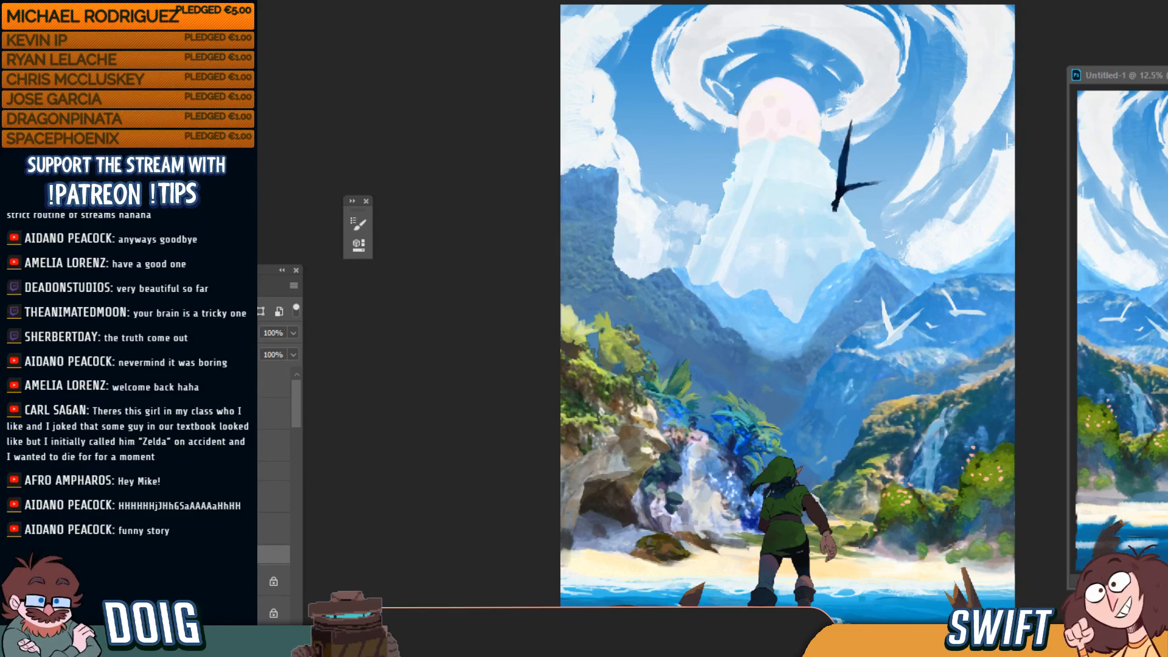
key(ctrl+s)
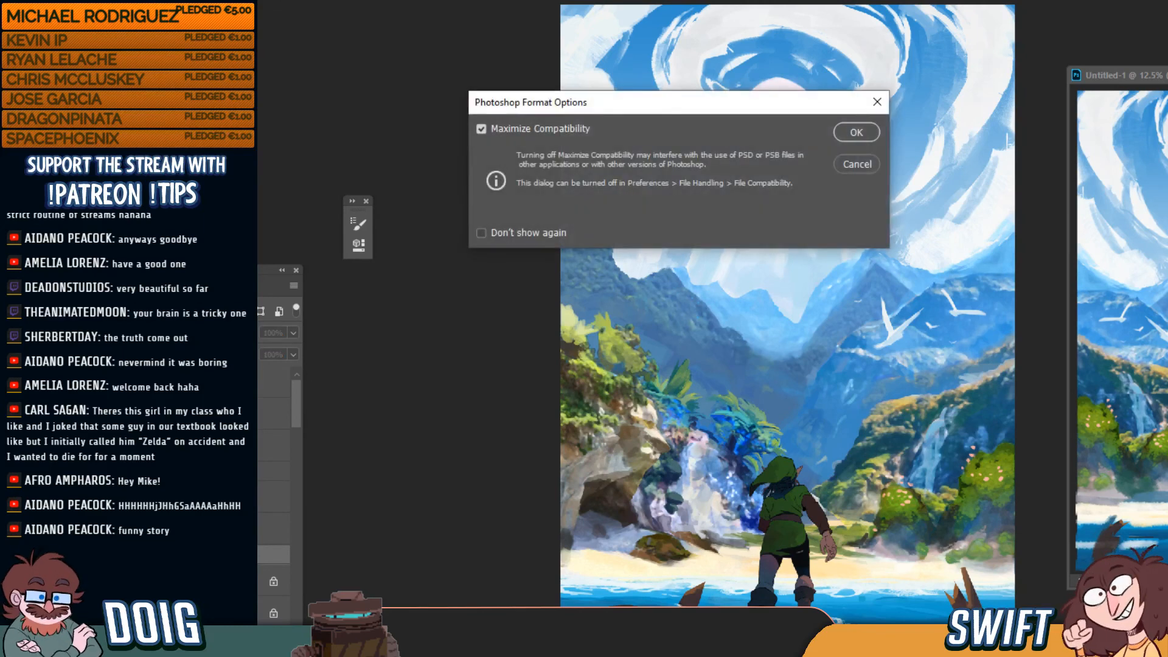
click(855, 132)
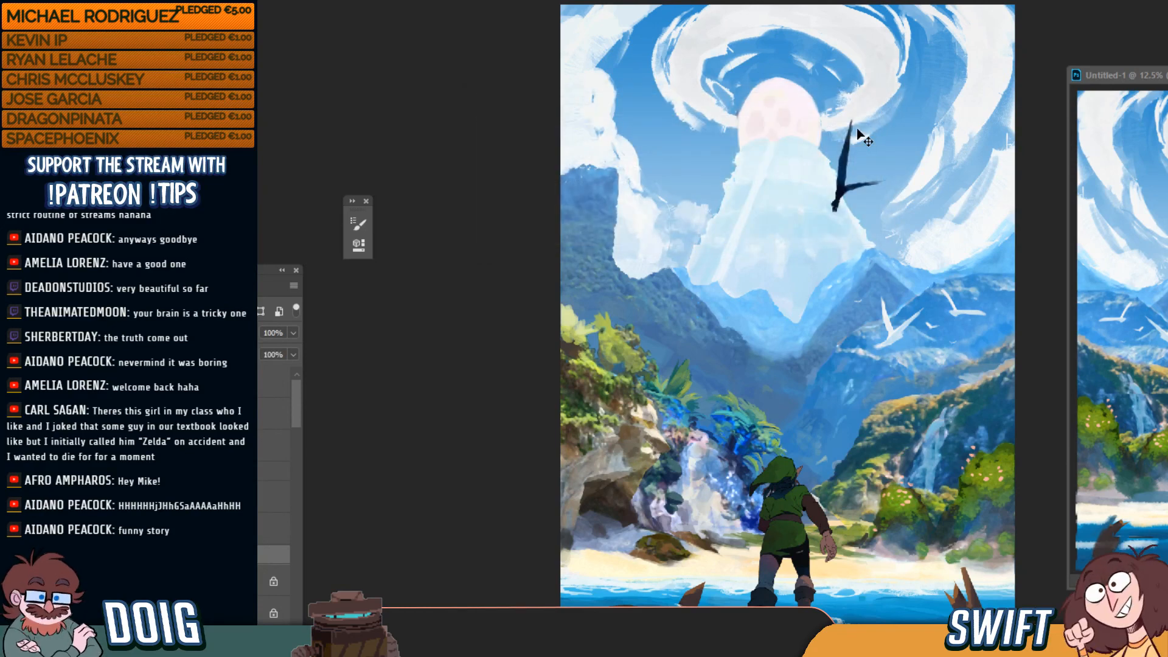